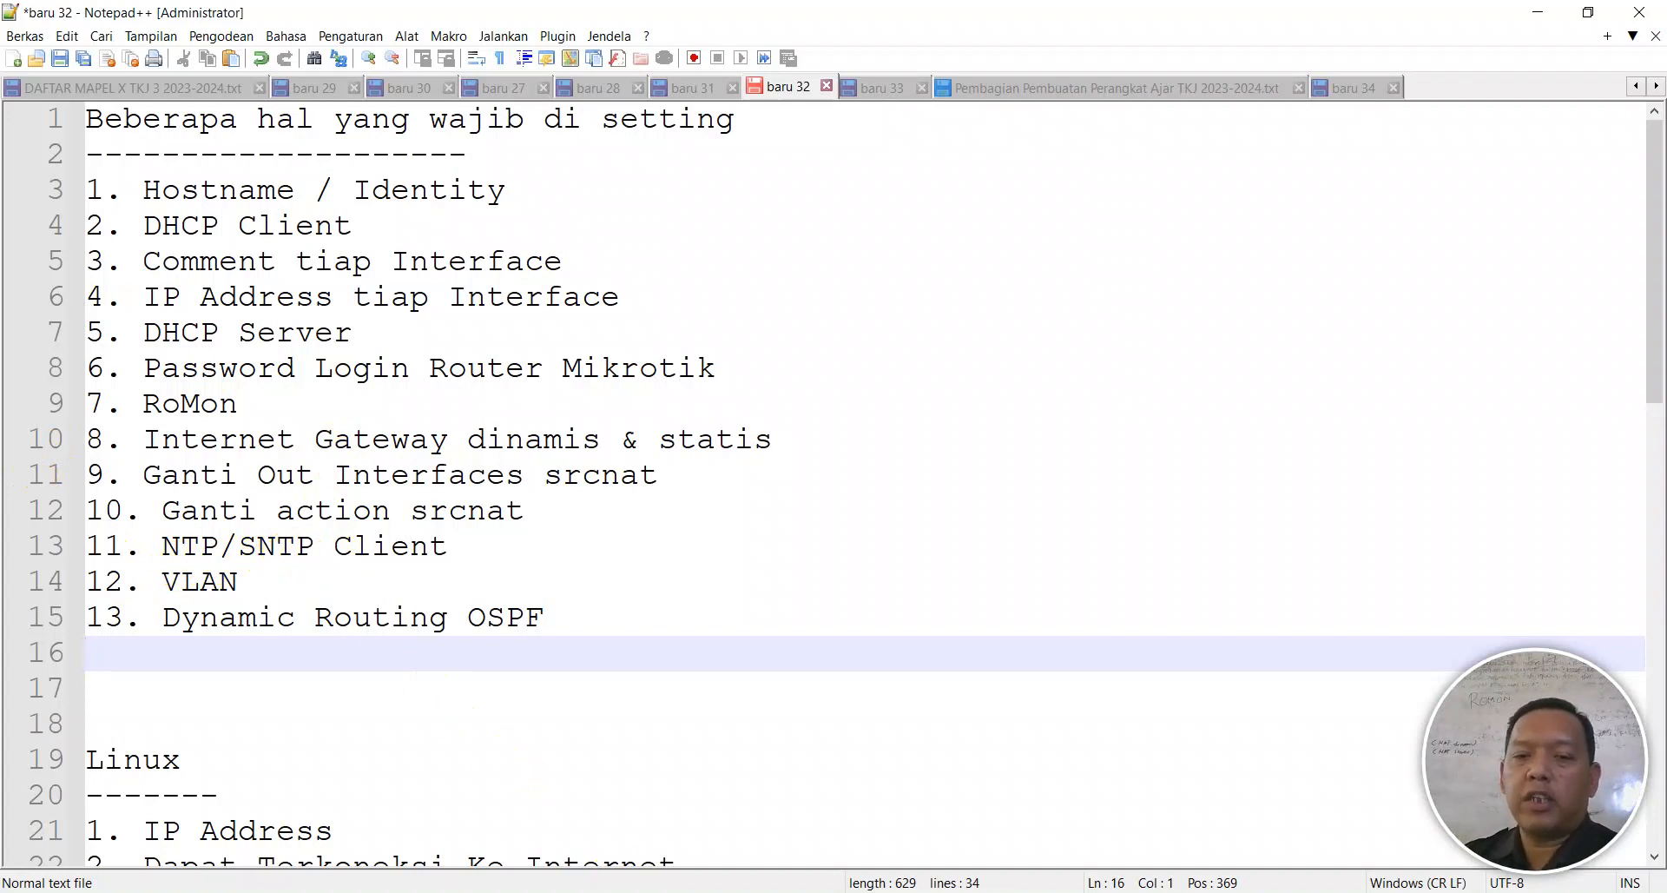
# - Switch from the Notepad++ settings checklist to the WinBox router session
pyautogui.hotkey('alt', 'Tab')
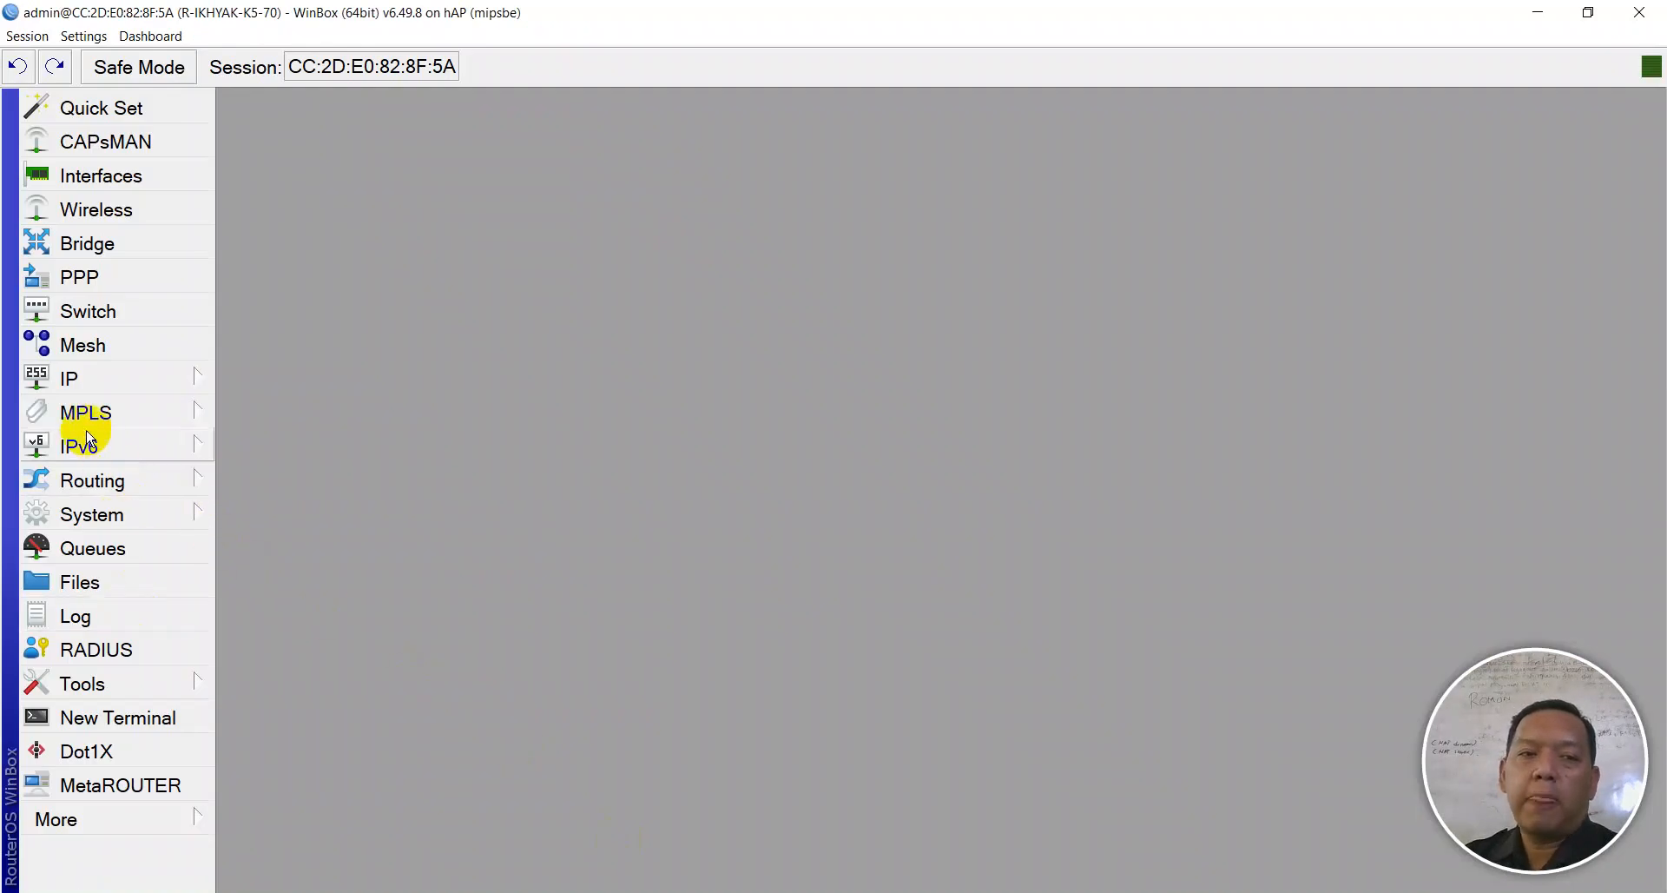
# - Open System > NTP Client to view the router's current NTP settings
pyautogui.click(92, 531)
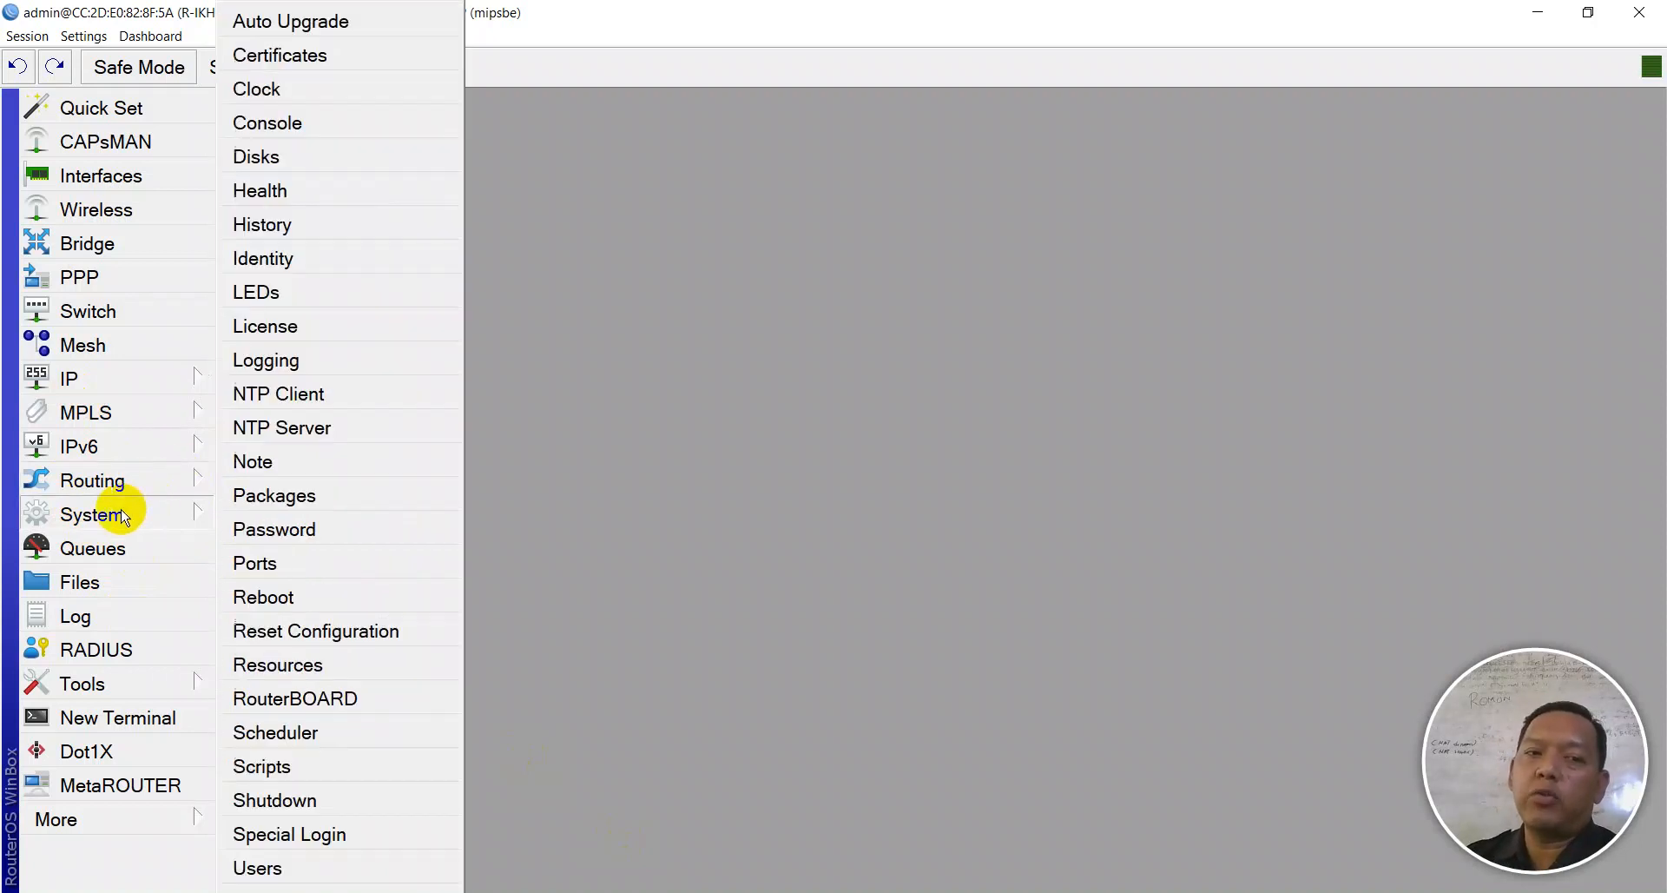
pyautogui.click(263, 396)
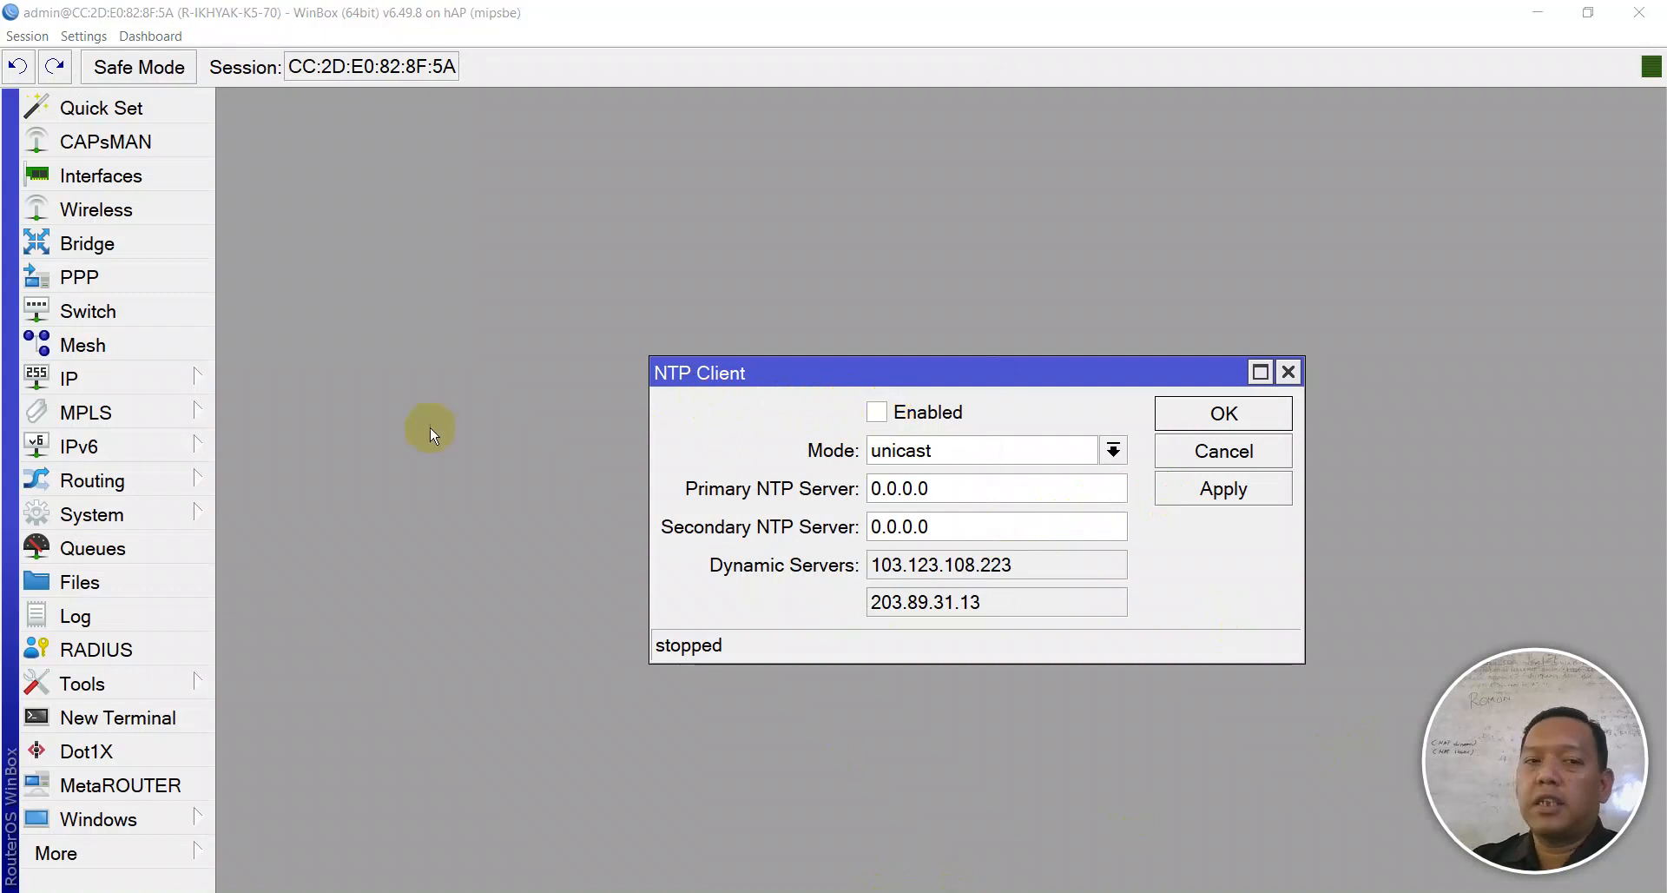
pyautogui.click(179, 511)
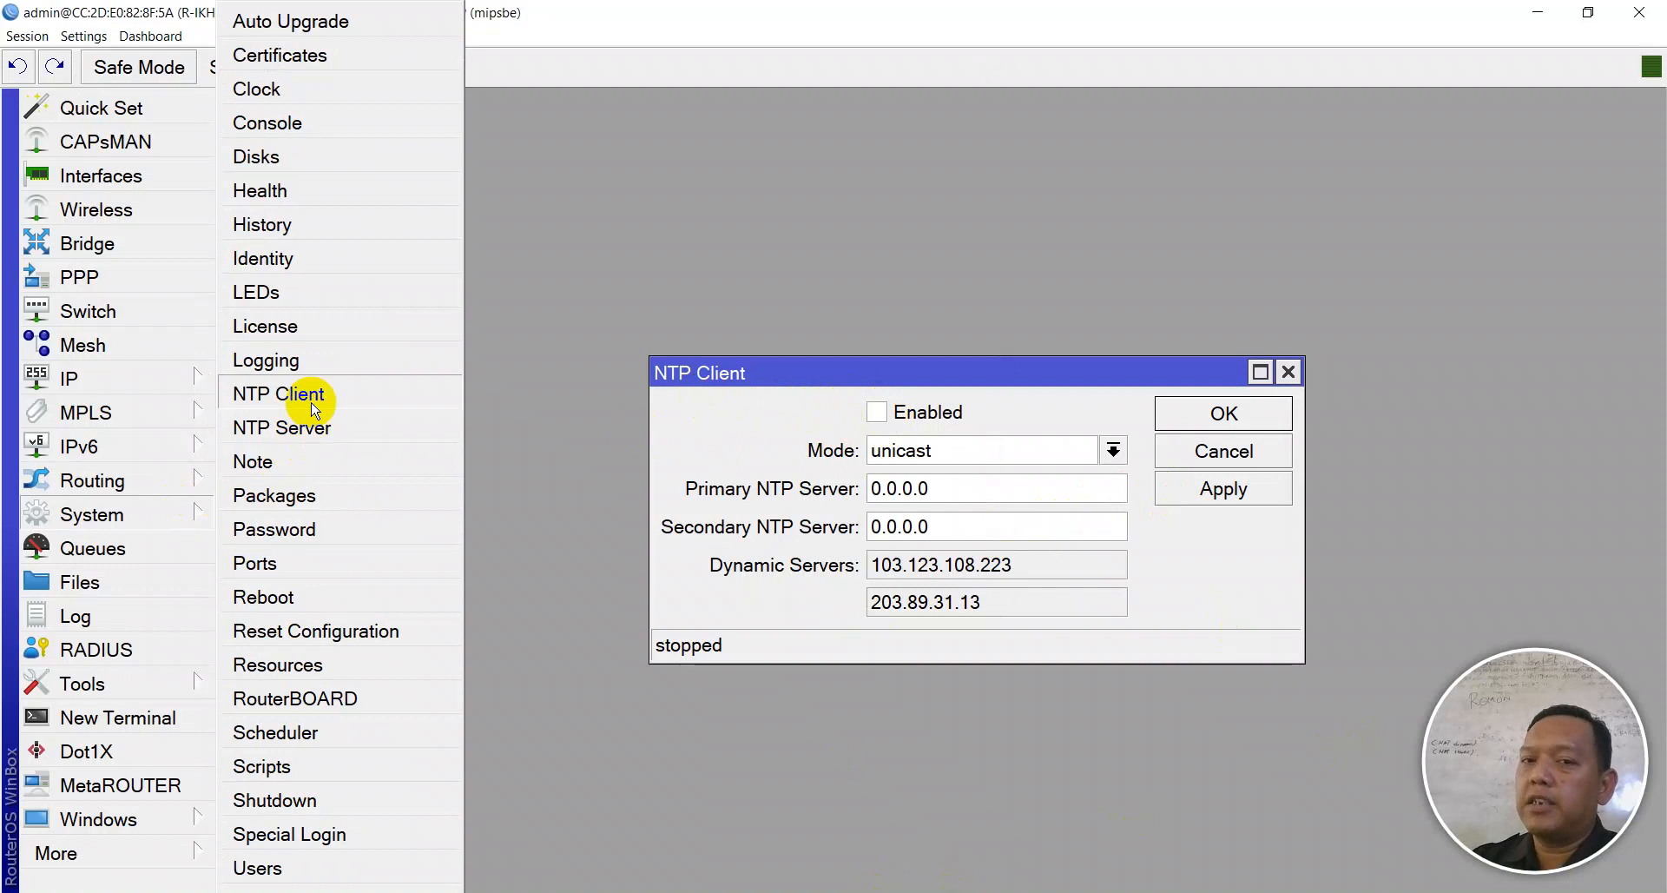
# - Enable the NTP client and set the primary server to 1.id.pool.ntp.org
pyautogui.click(816, 415)
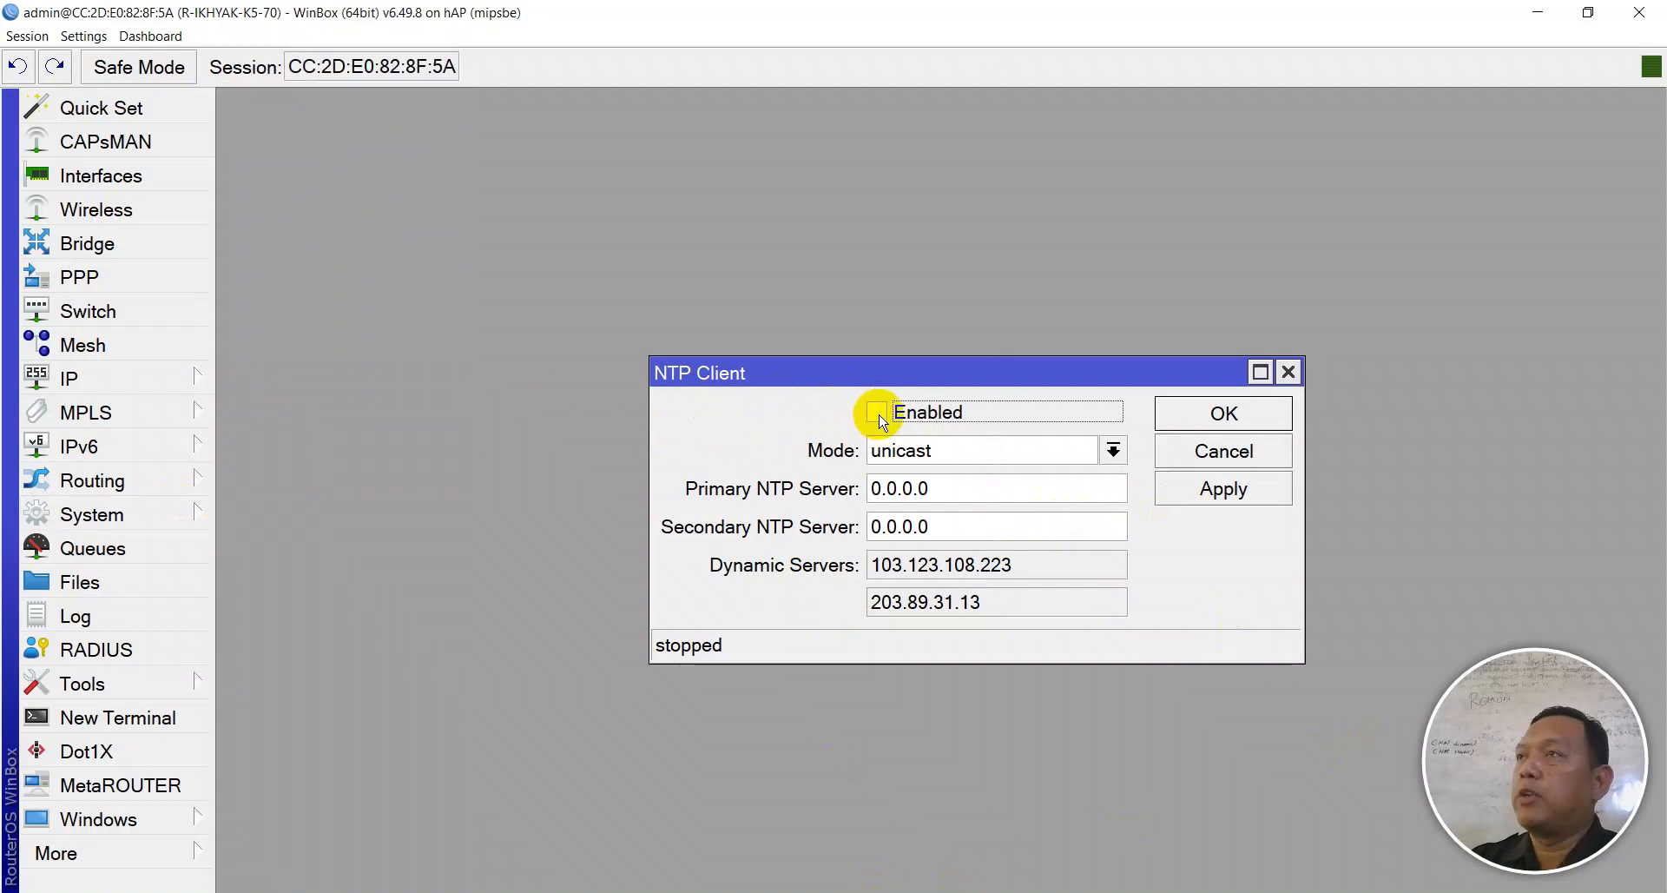
pyautogui.click(878, 414)
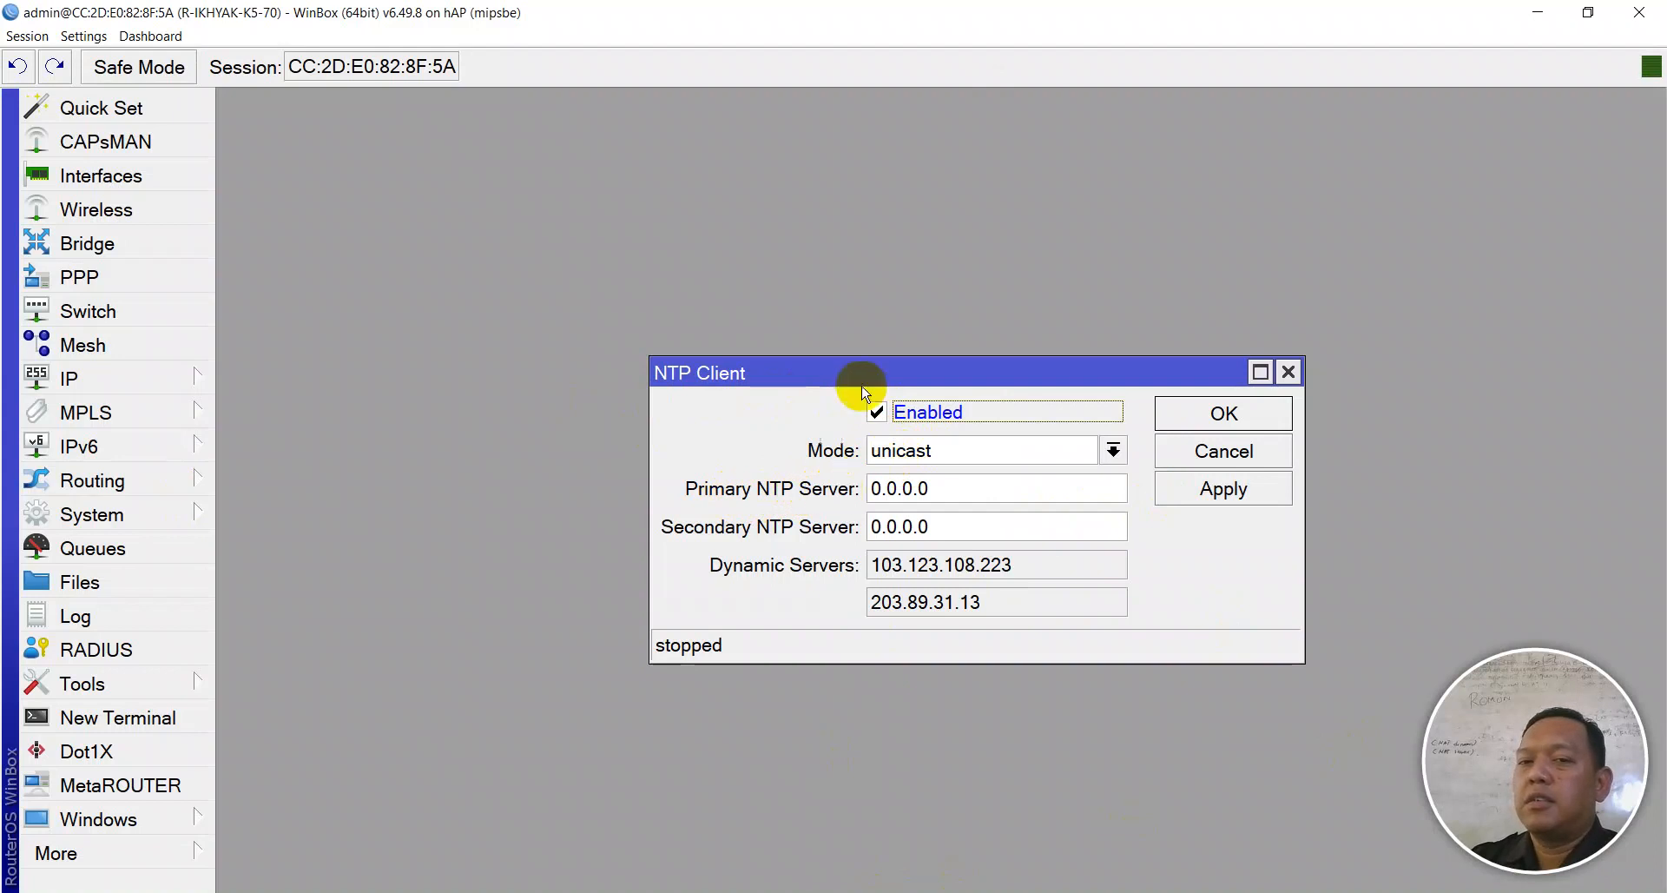
pyautogui.moveTo(864, 379); pyautogui.dragTo(842, 251)
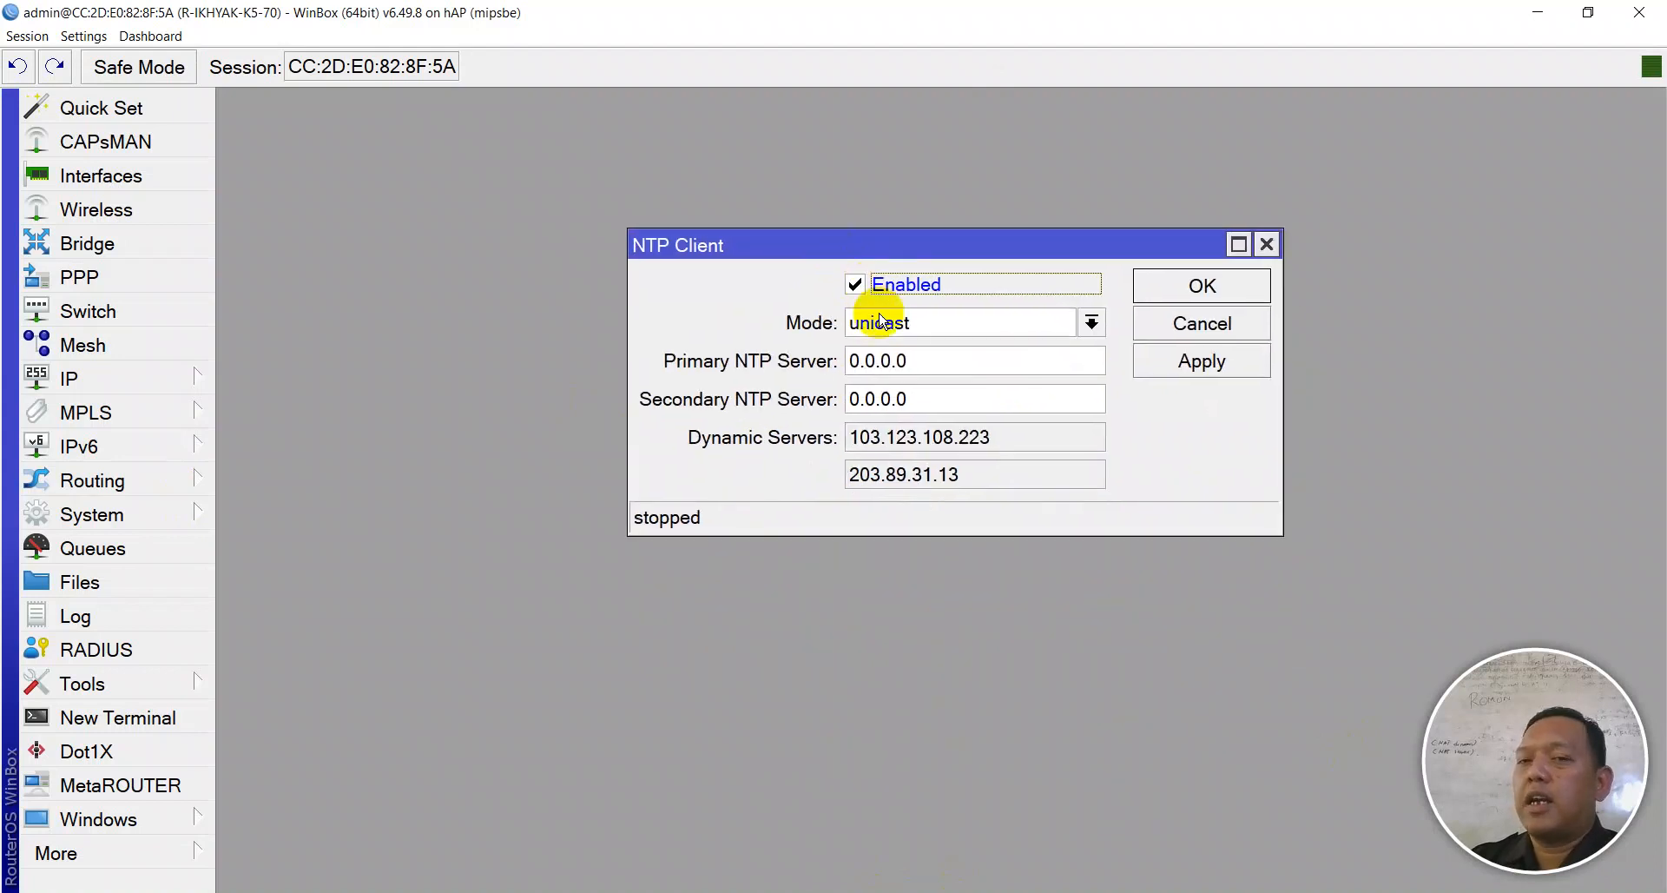
pyautogui.click(941, 362)
pyautogui.write('0')
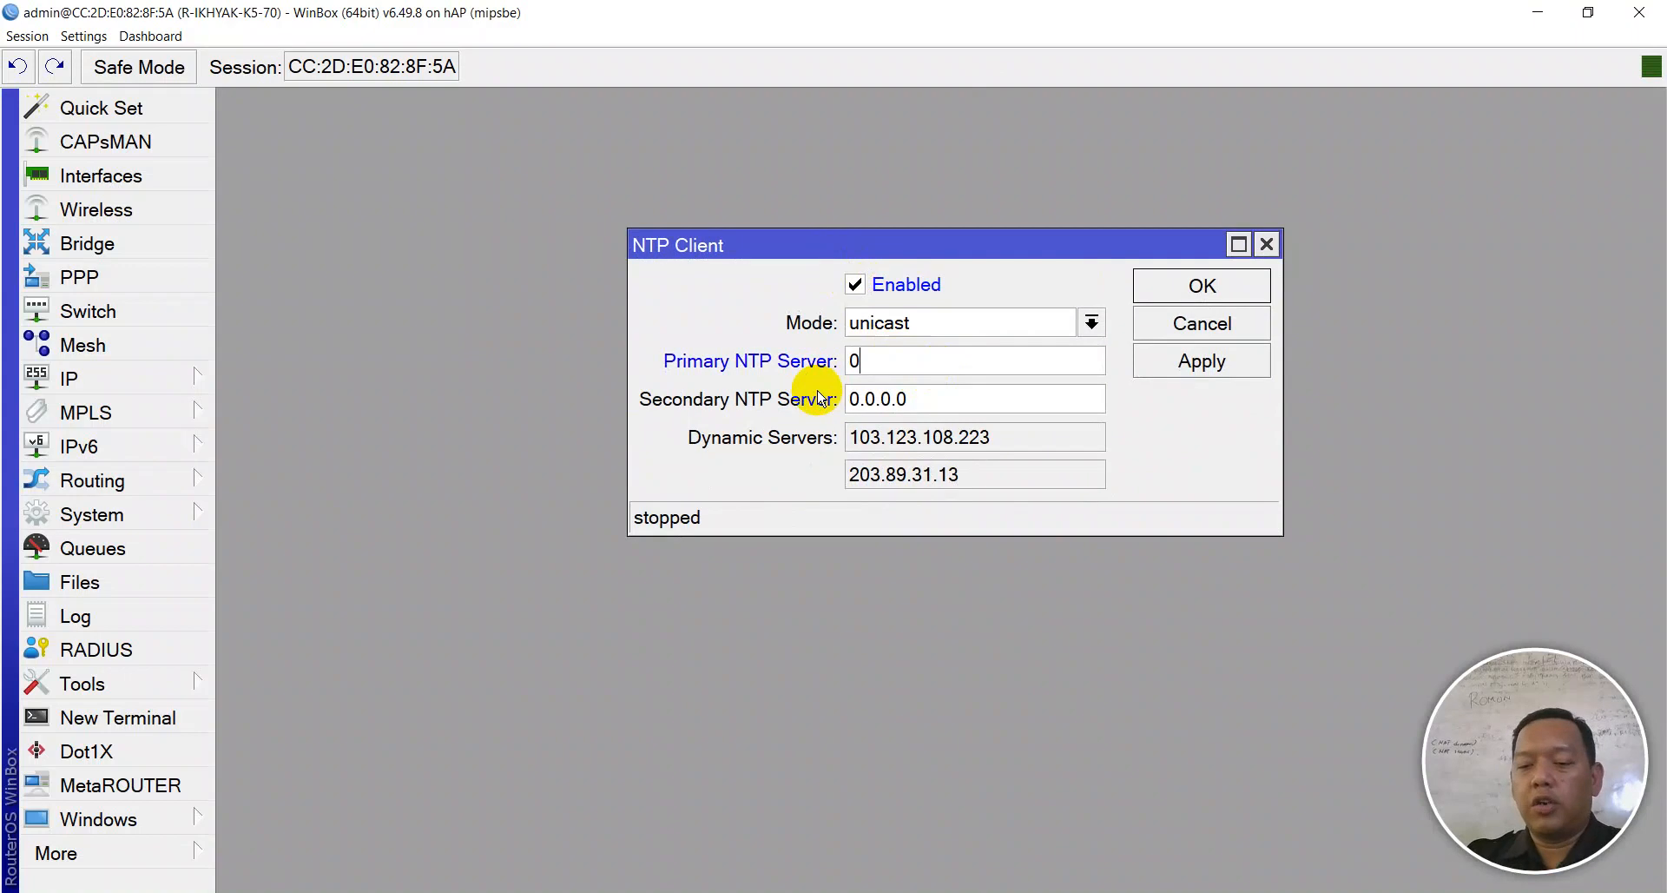
pyautogui.press('BackSpace')
pyautogui.write('1.id')
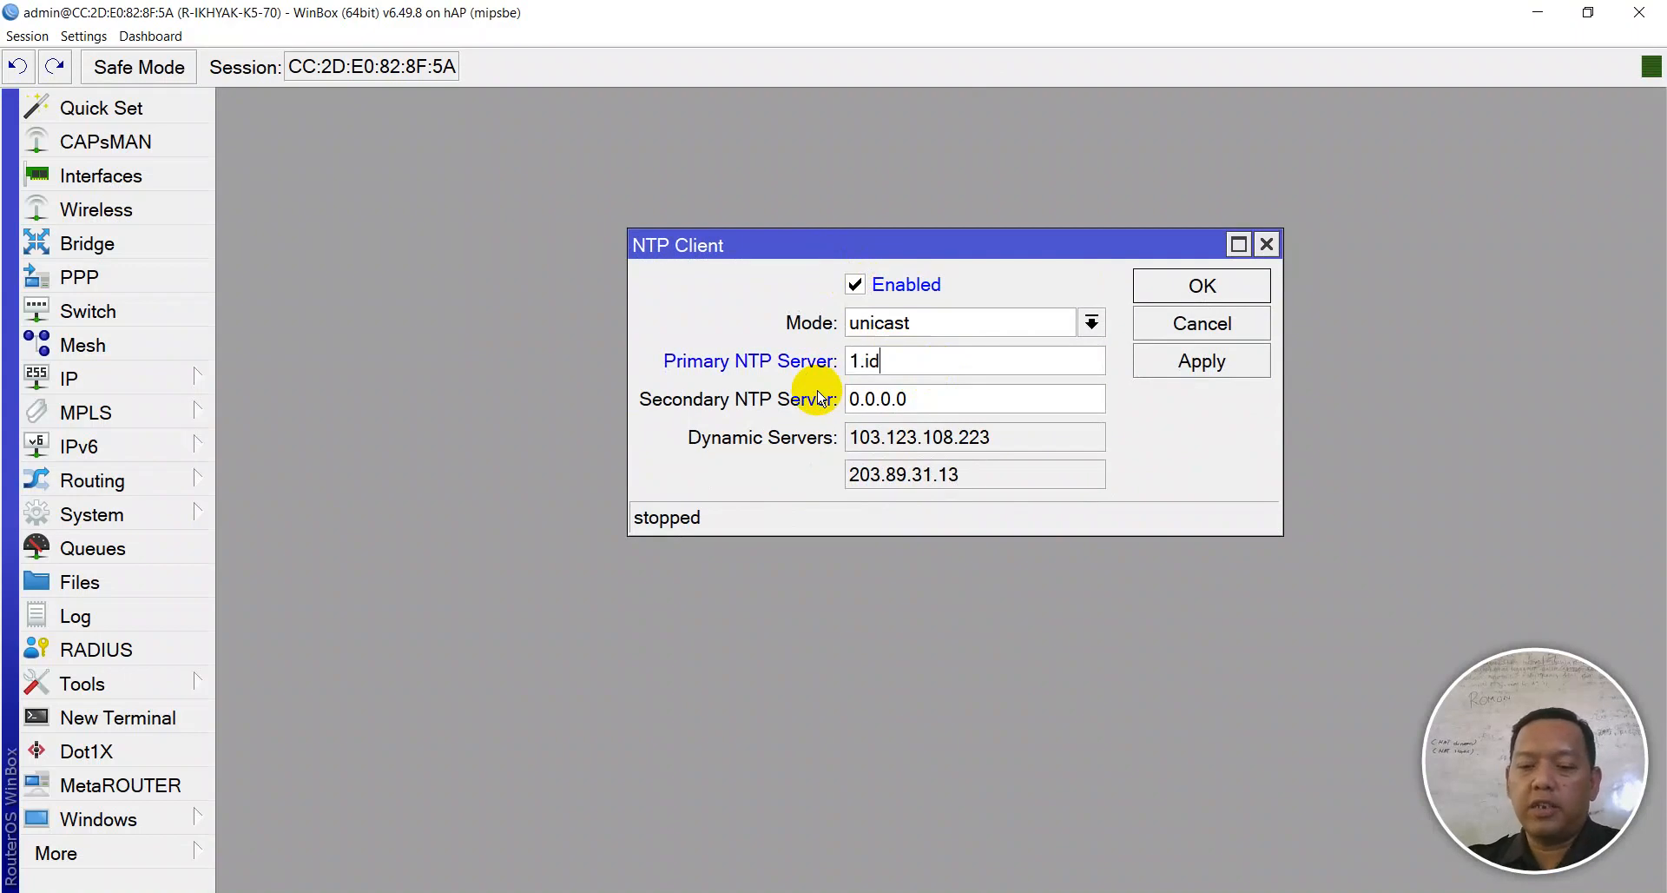
pyautogui.write('.pool.')
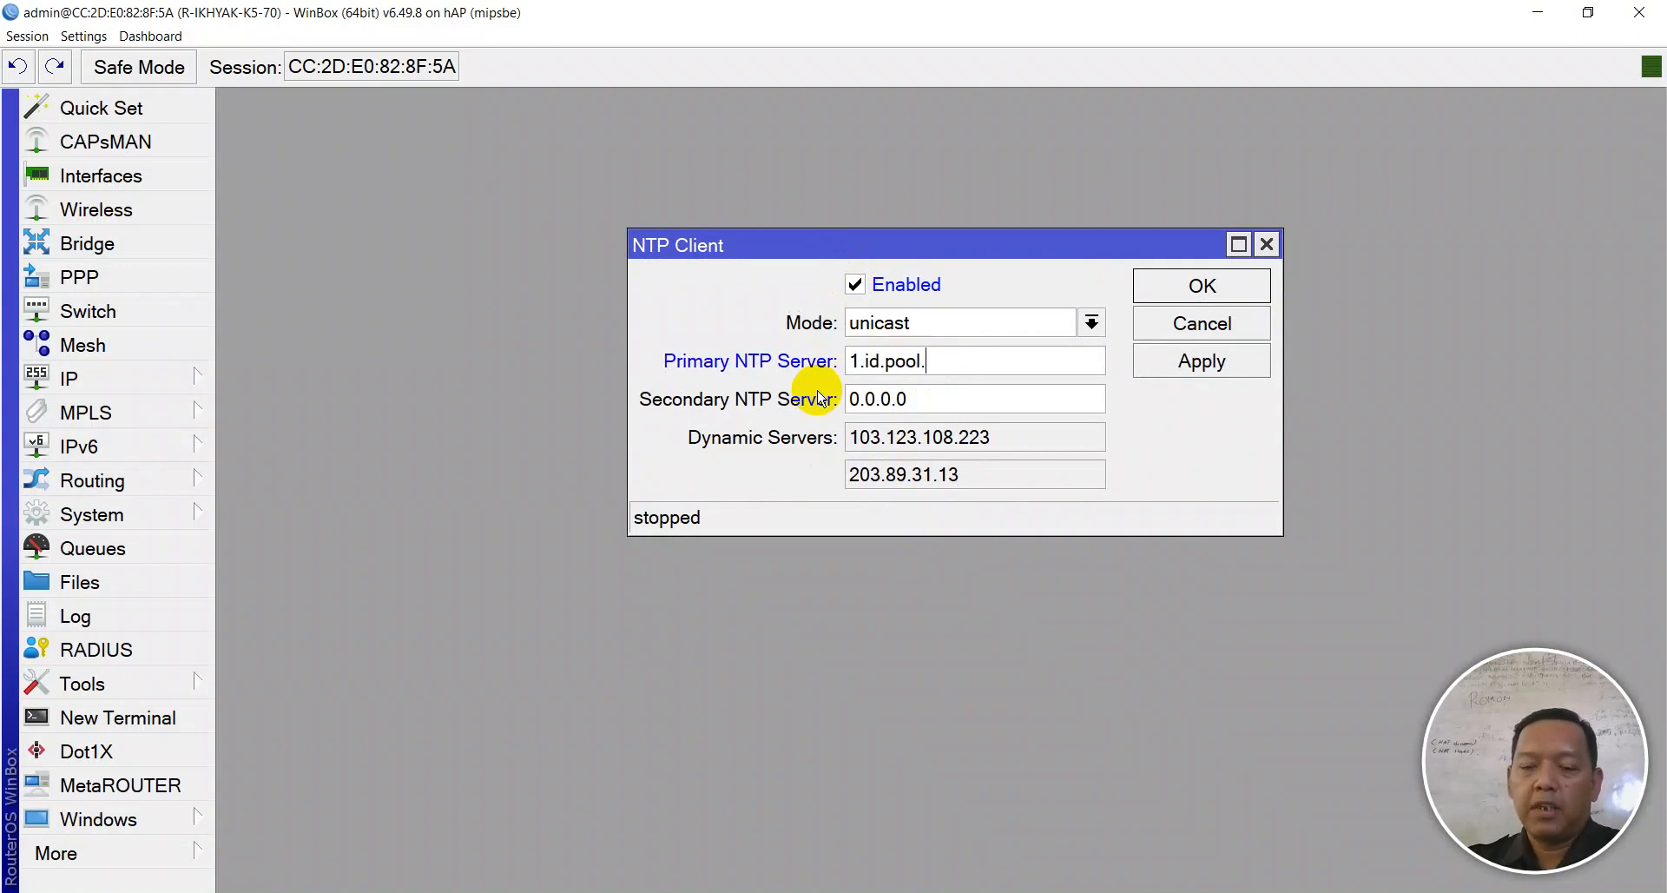
pyautogui.write('ntp.org')
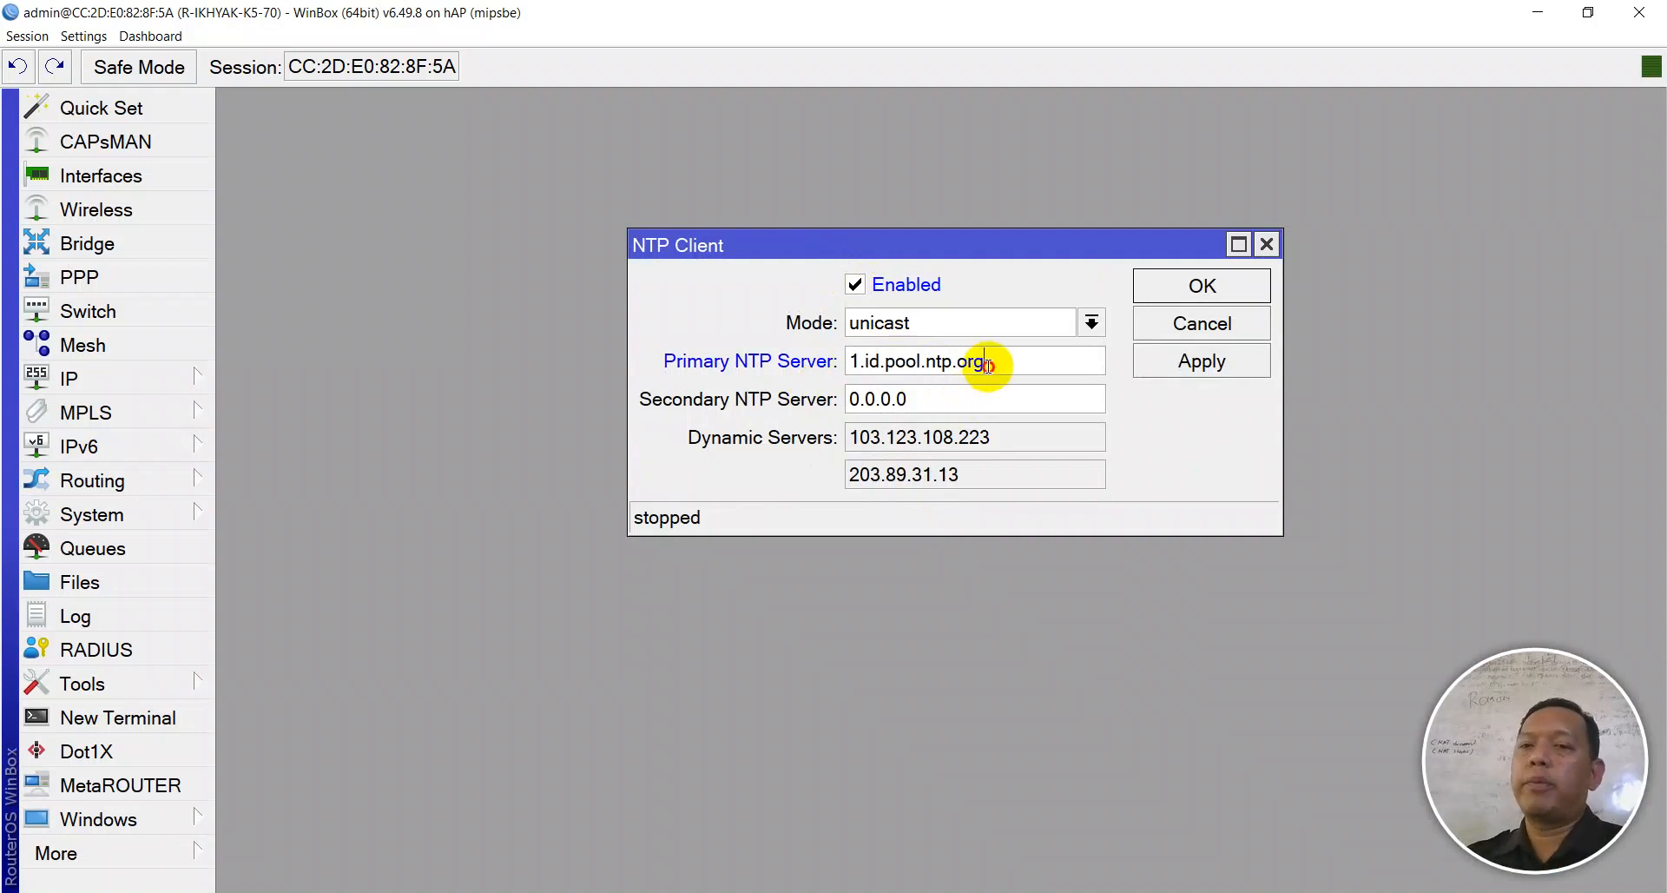
# - Set the secondary server to 2.id.pool.ntp.org, then apply and close the NTP settings
pyautogui.moveTo(984, 361); pyautogui.dragTo(849, 330)
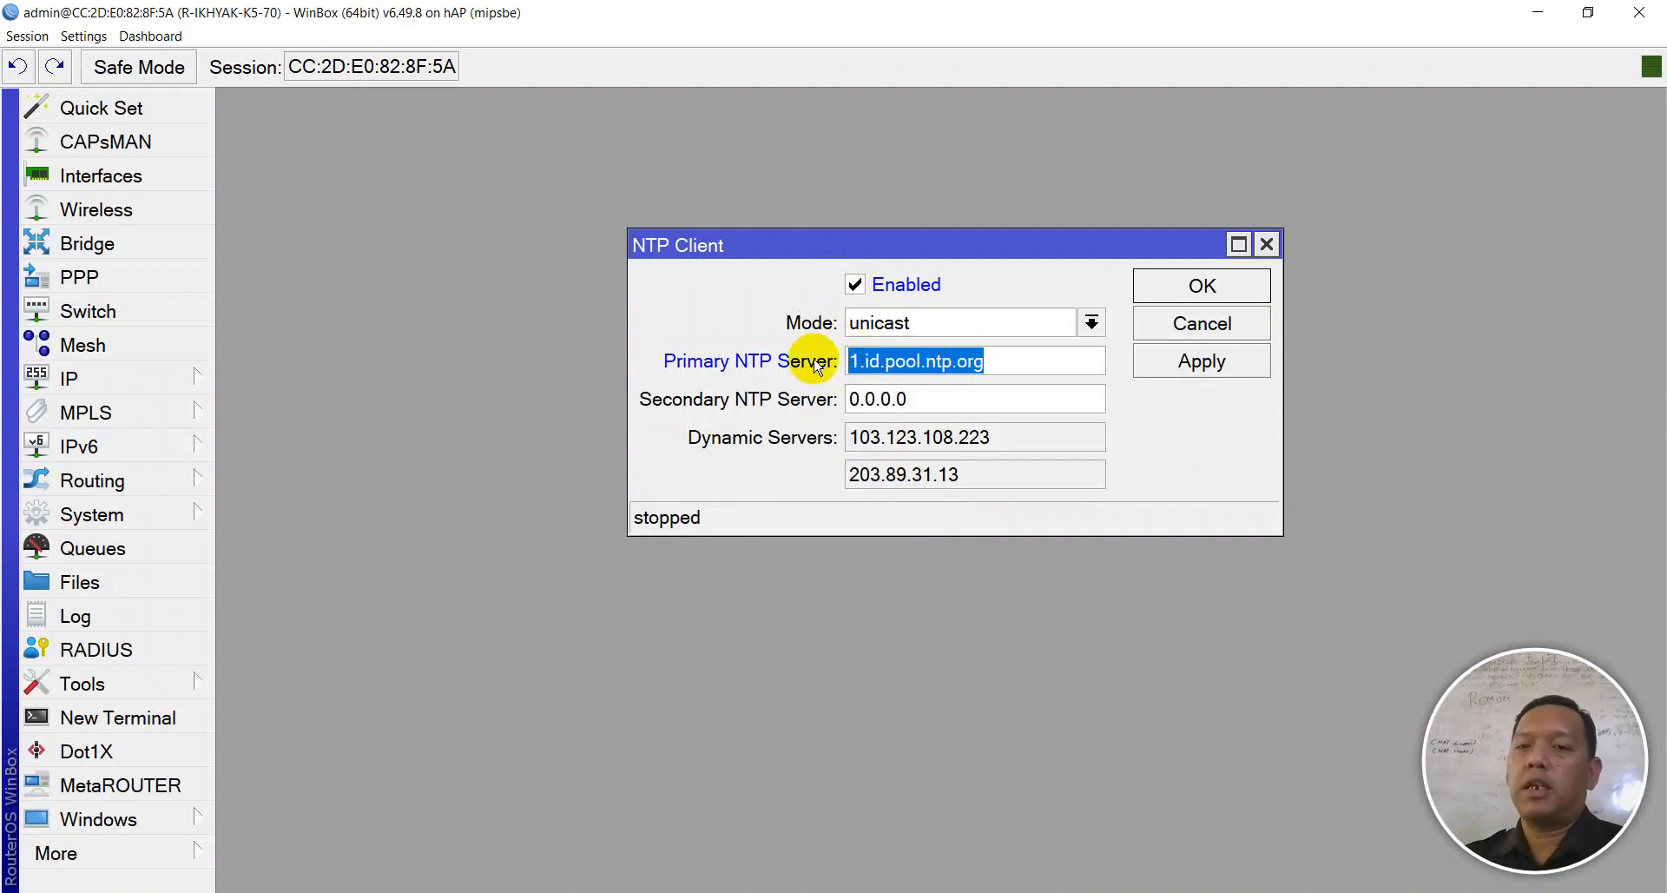
pyautogui.rightClick(870, 357)
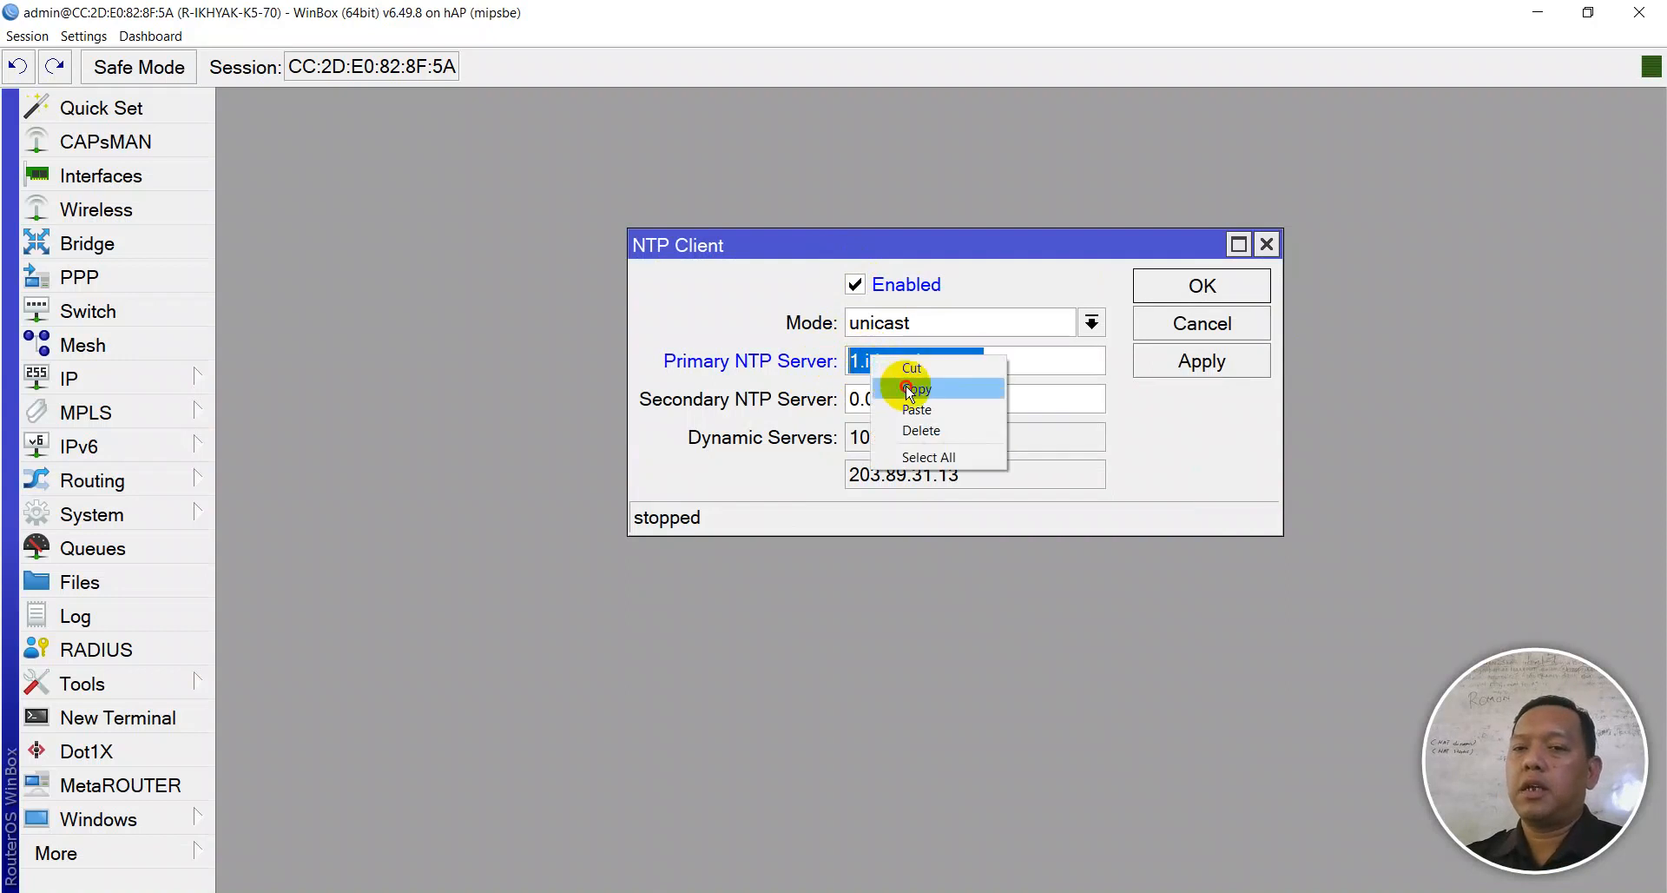
pyautogui.click(908, 388)
pyautogui.moveTo(903, 397); pyautogui.dragTo(847, 398)
pyautogui.hotkey('ctrl', 'v')
pyautogui.click(857, 397)
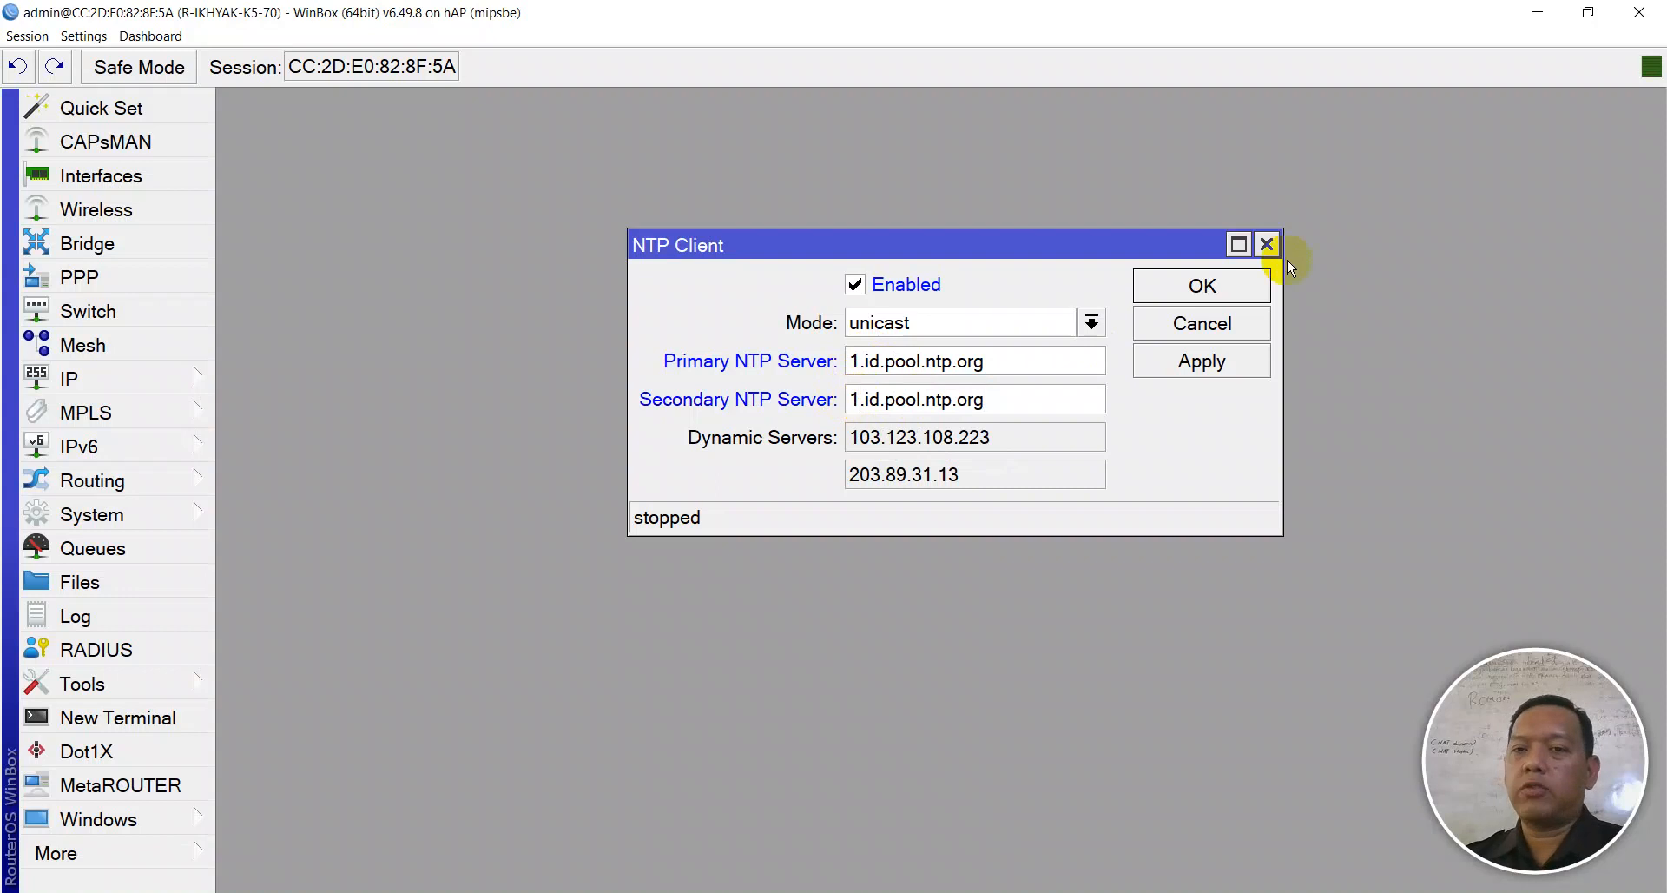
pyautogui.press('BackSpace')
pyautogui.write('2')
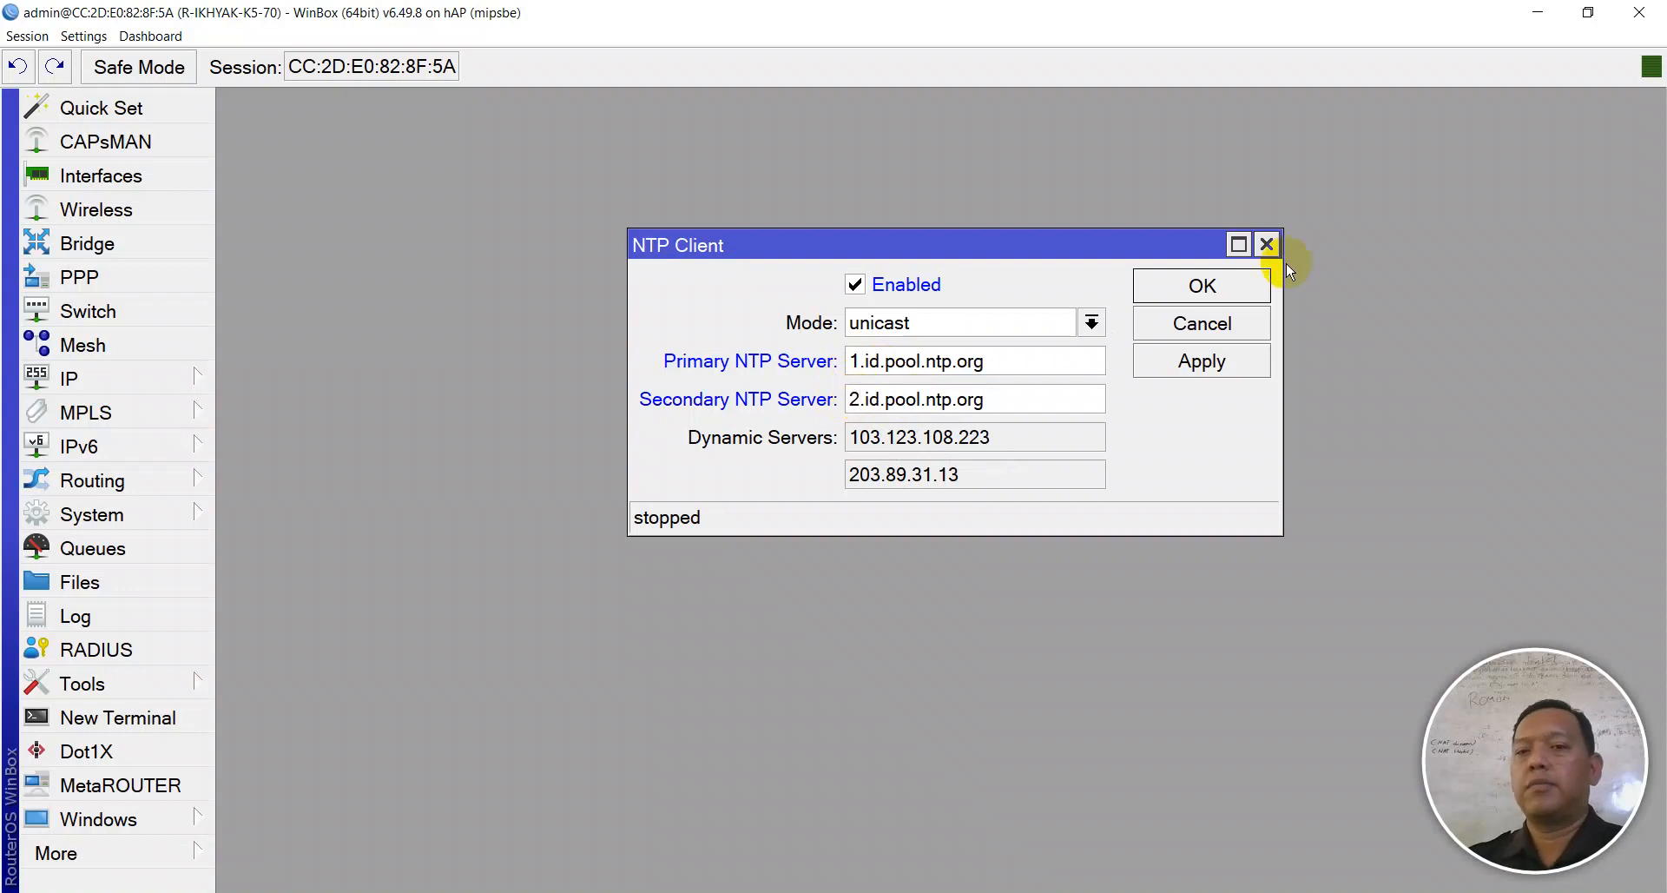
pyautogui.click(1233, 365)
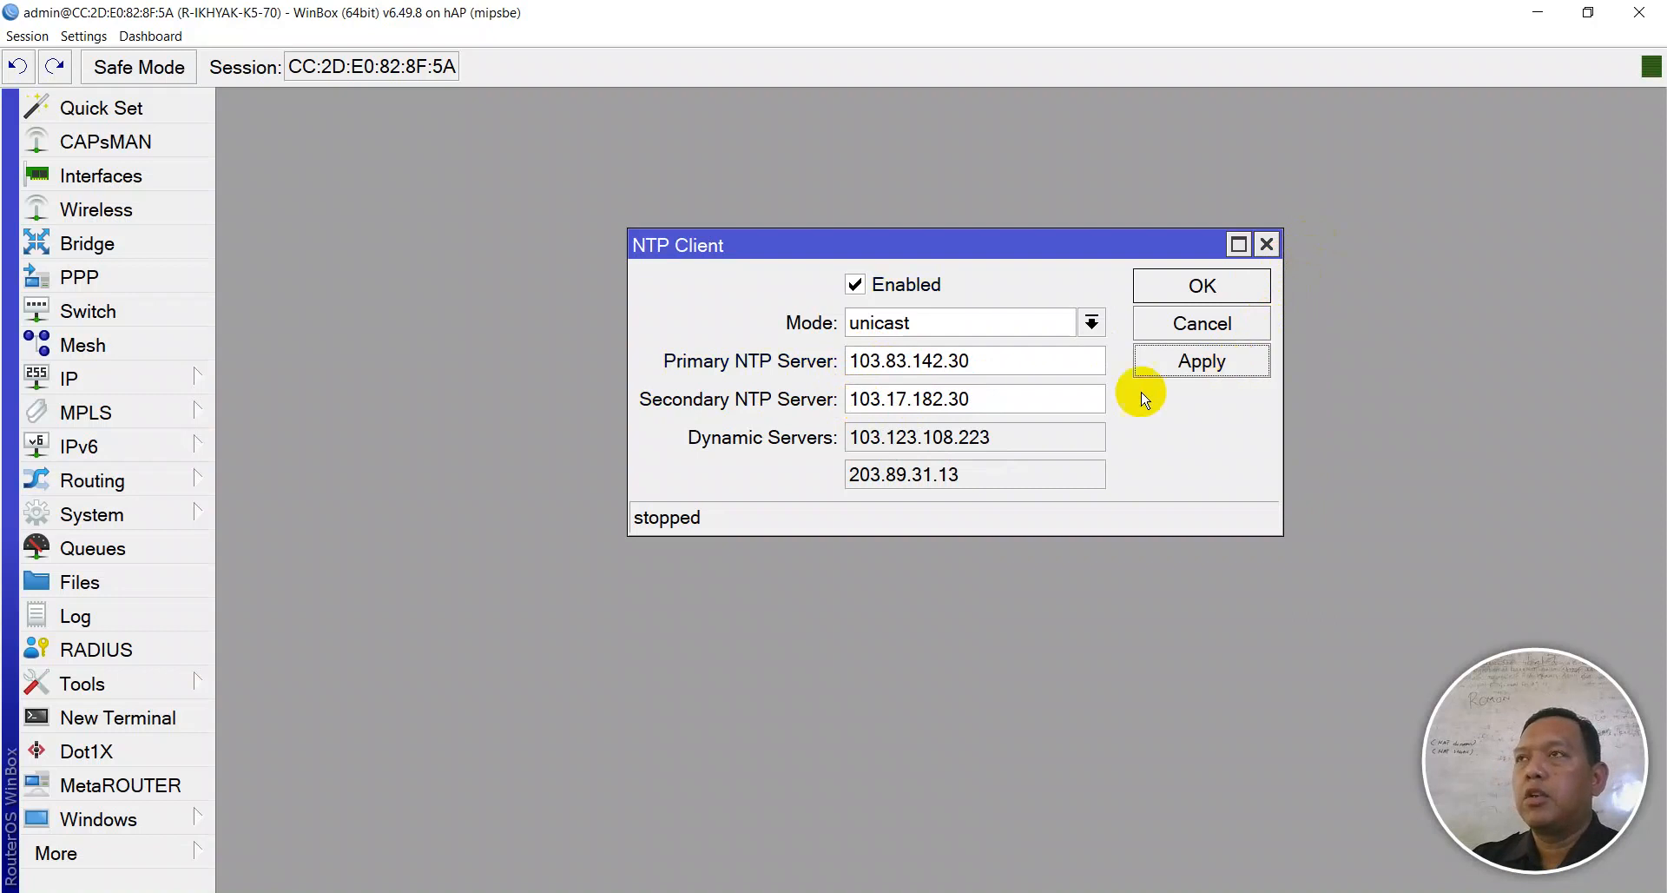
pyautogui.click(1170, 292)
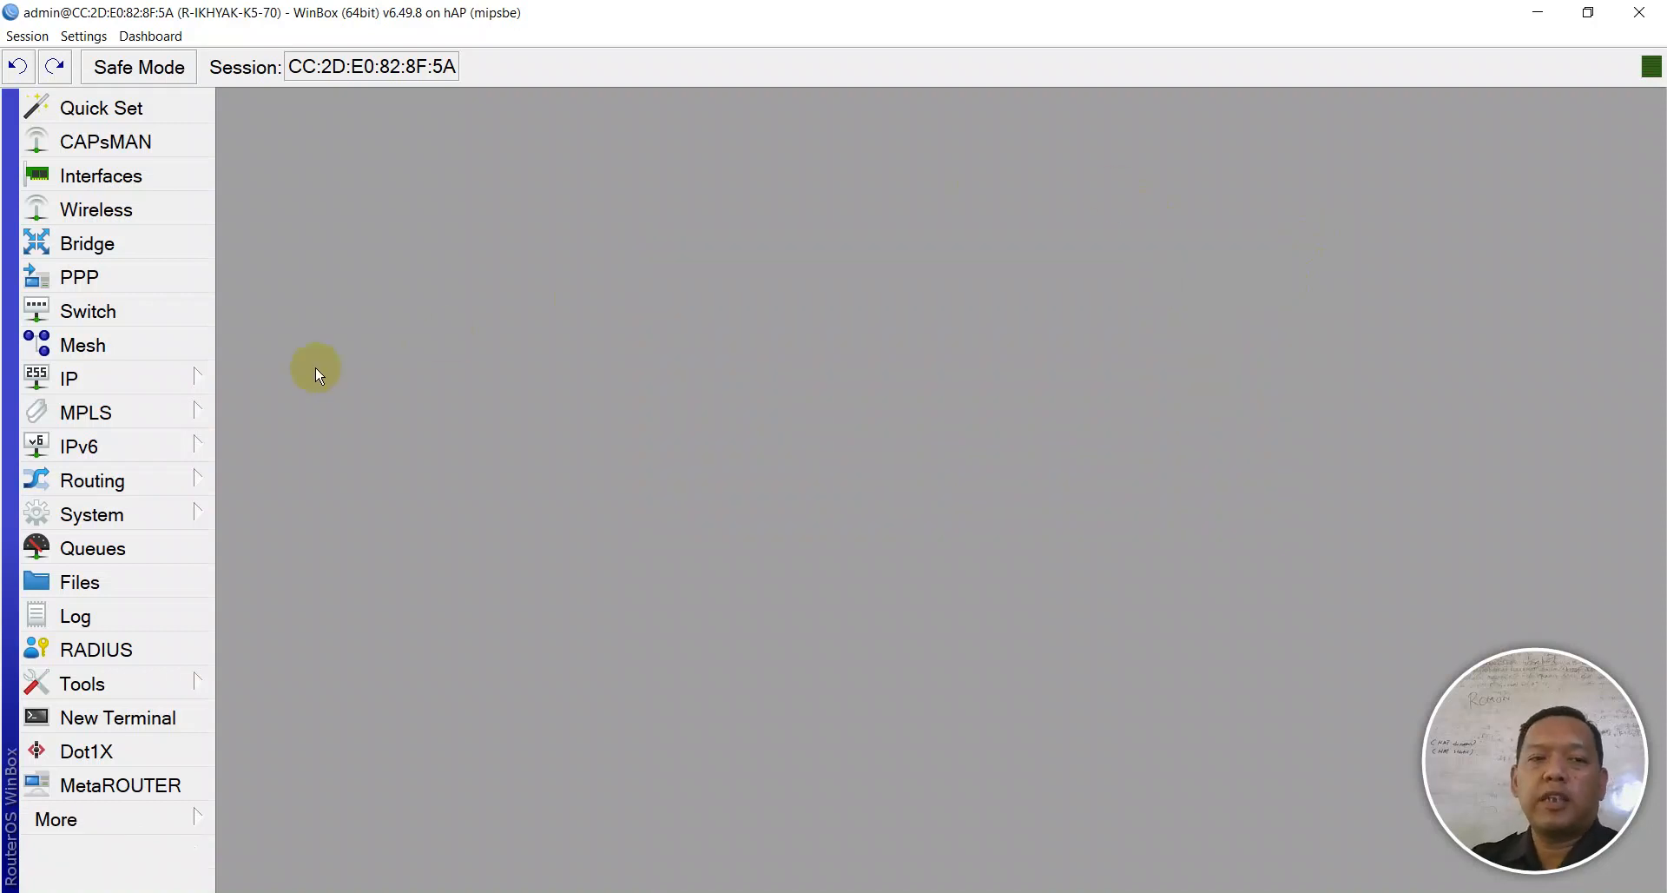
pyautogui.click(154, 512)
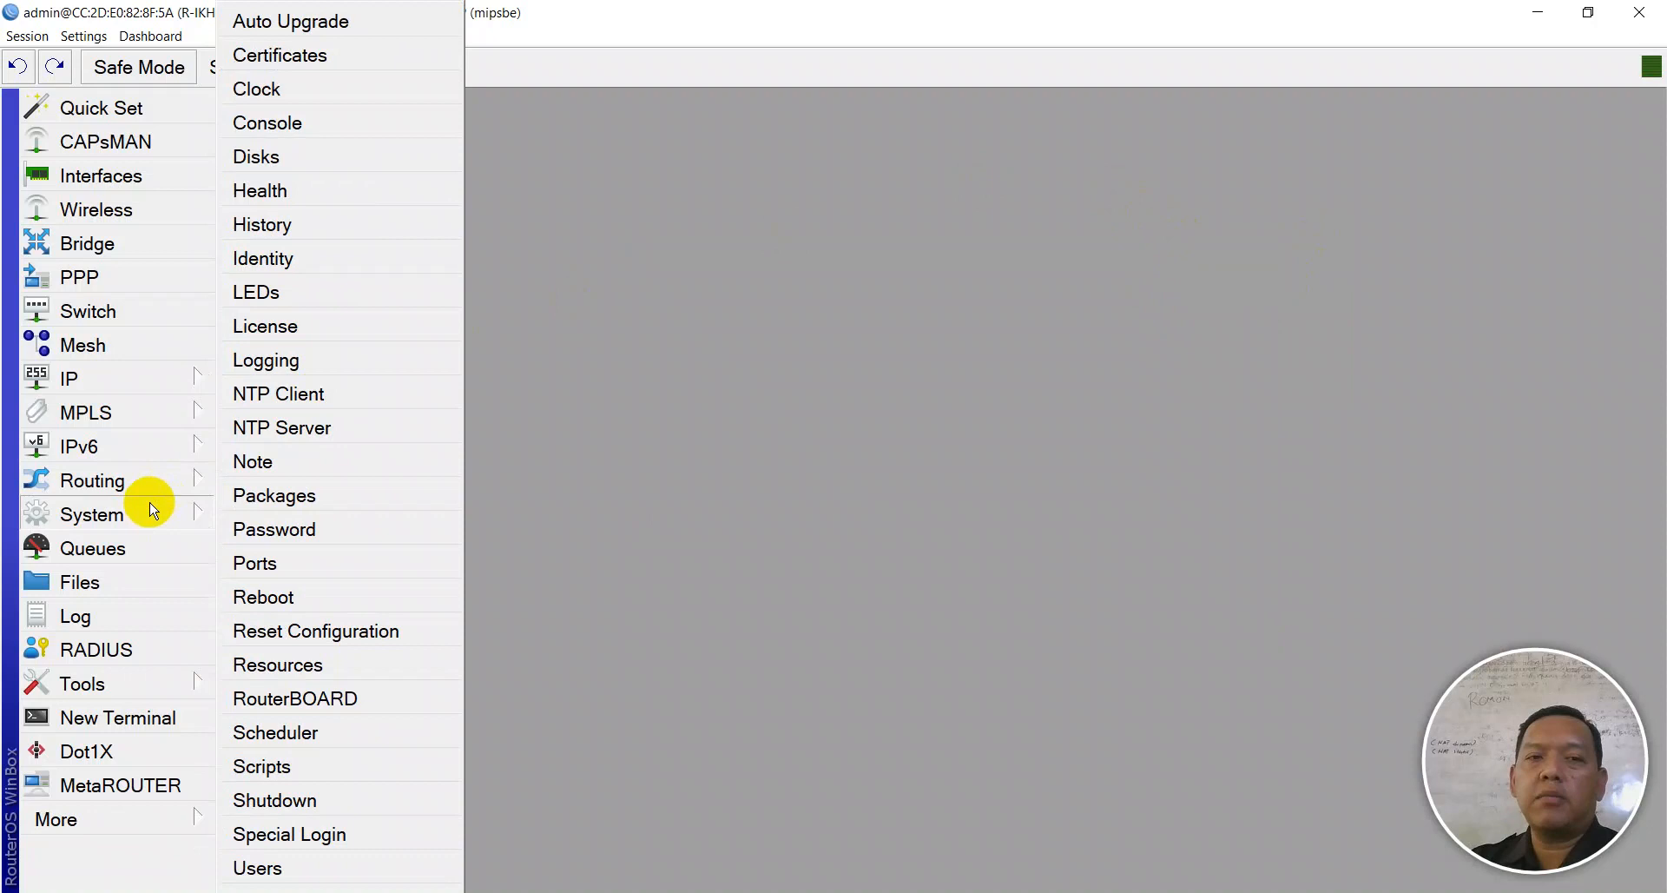
pyautogui.click(291, 96)
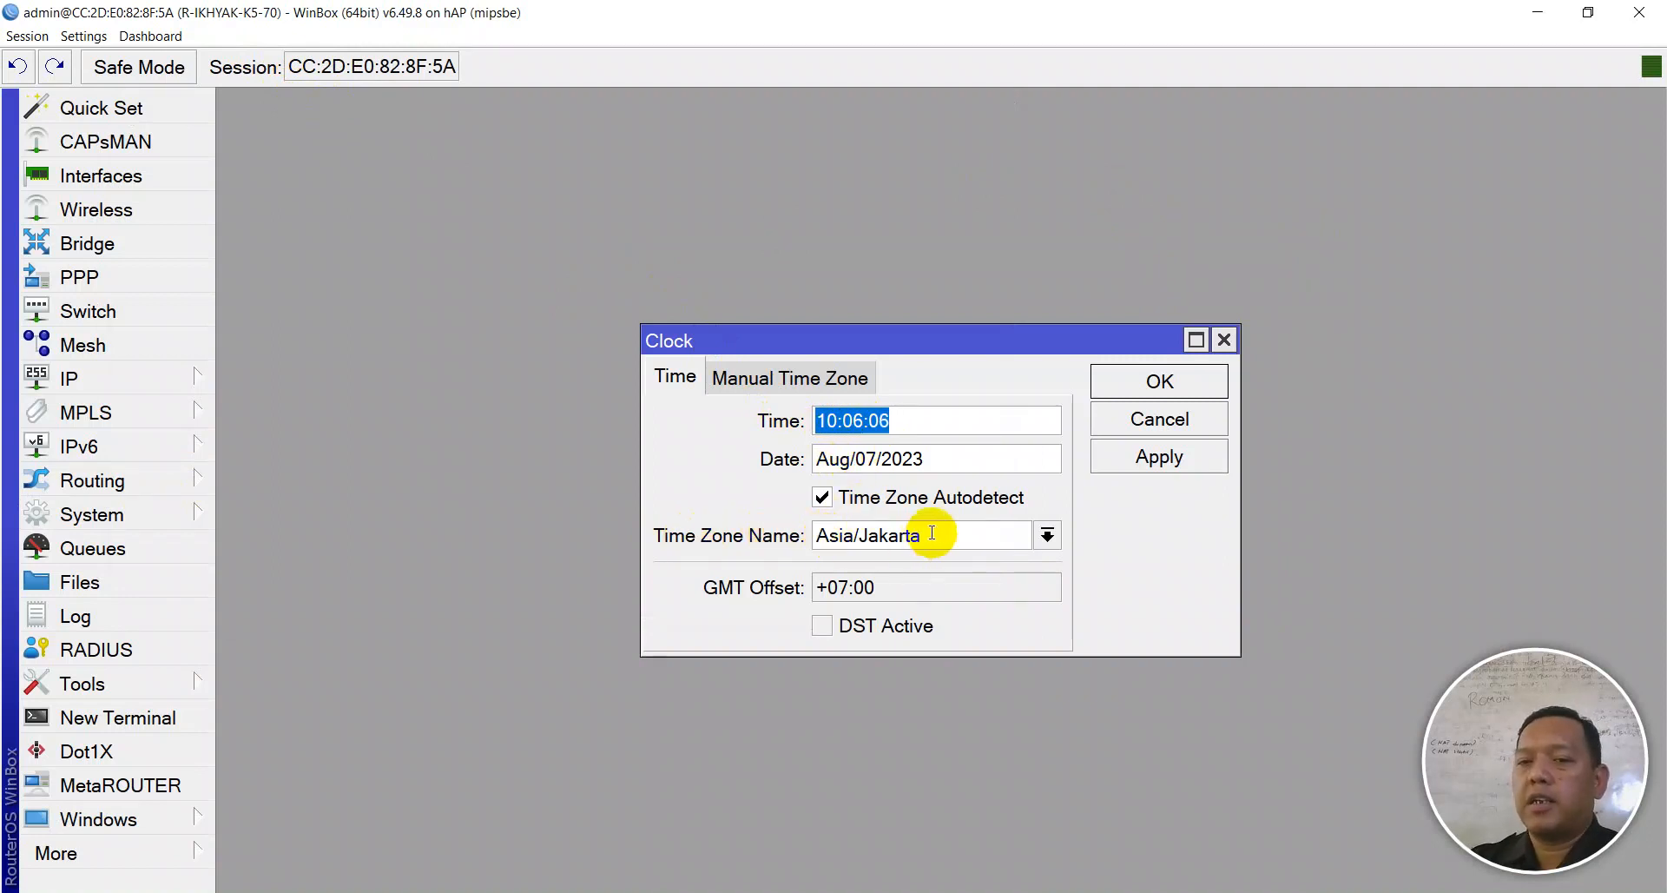
pyautogui.click(1154, 457)
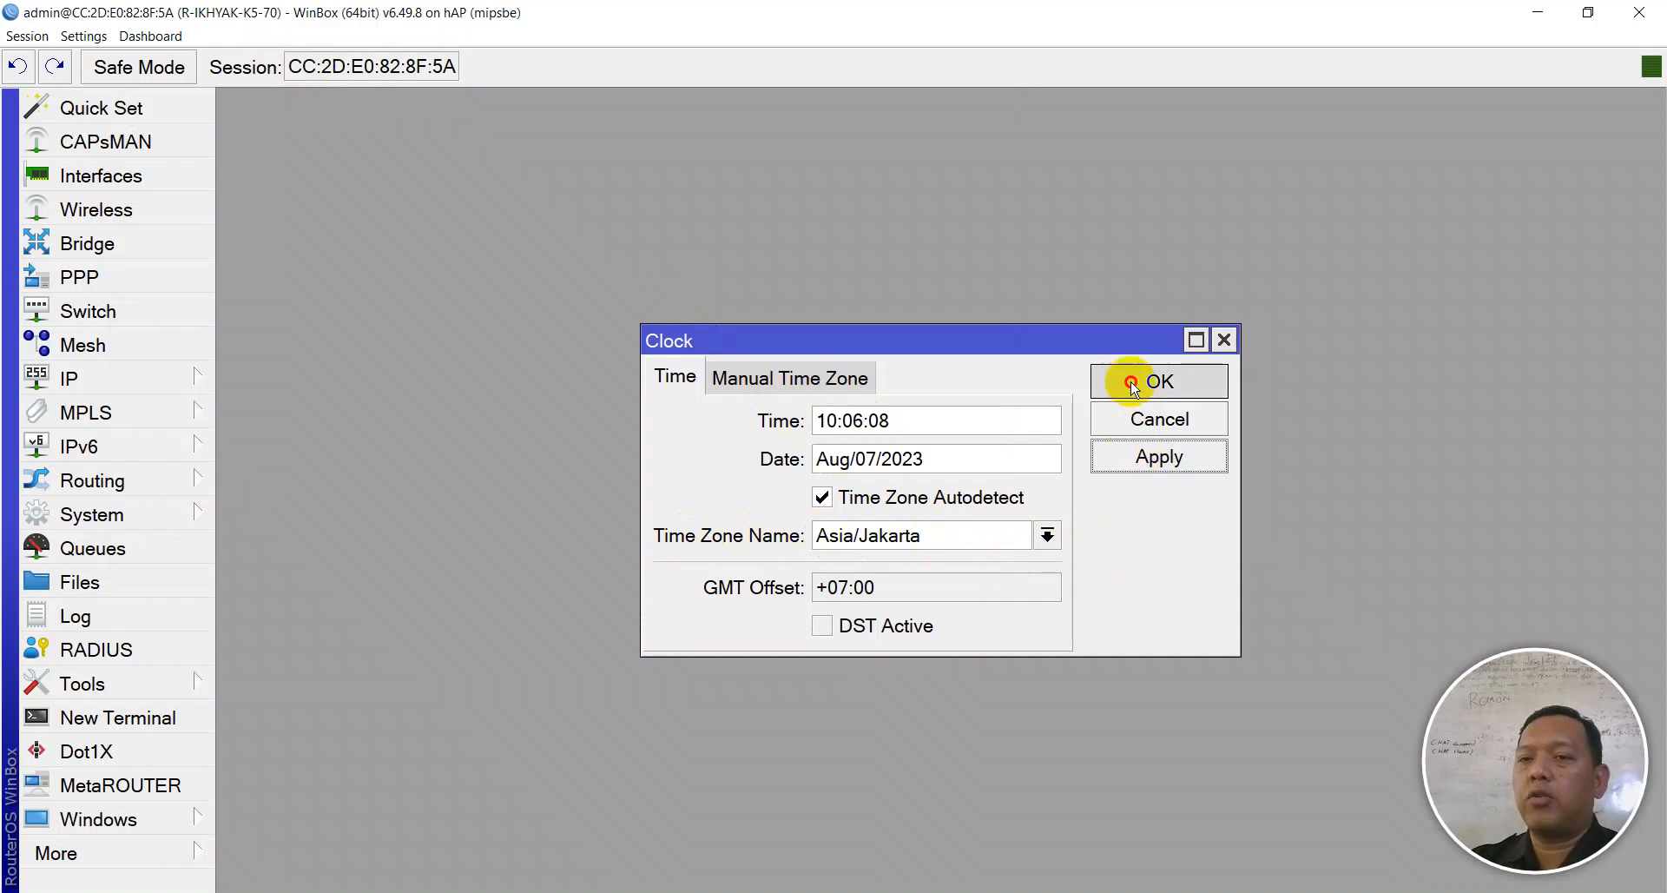
pyautogui.click(1133, 380)
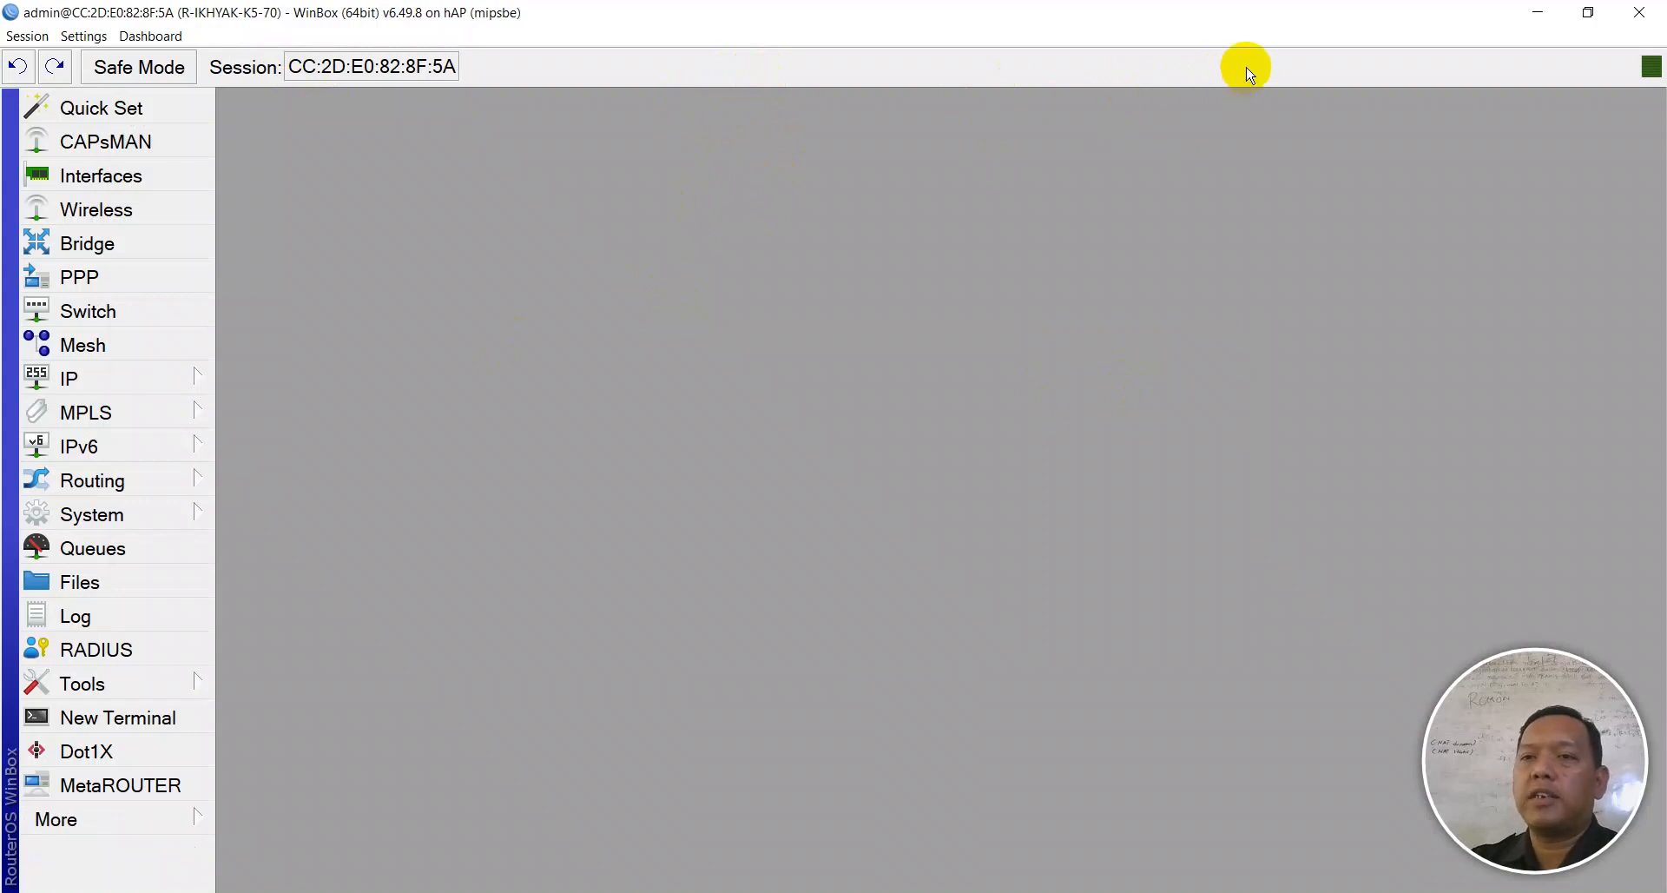
# - Add time and date readouts to the WinBox status toolbar
pyautogui.rightClick(1247, 69)
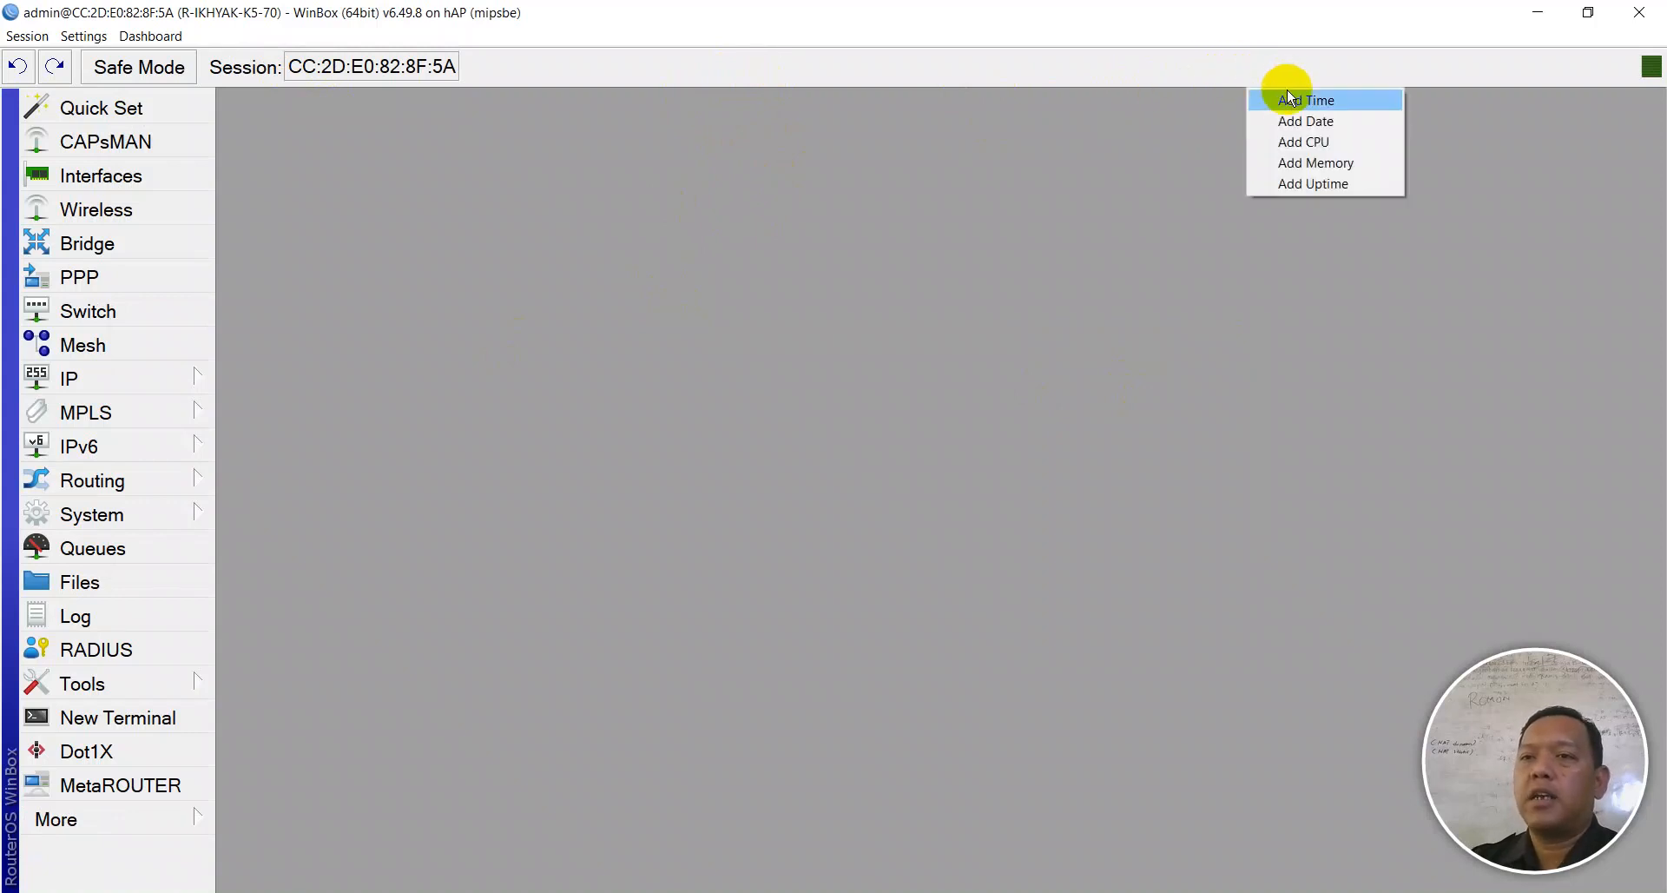
pyautogui.click(1286, 101)
pyautogui.rightClick(1272, 77)
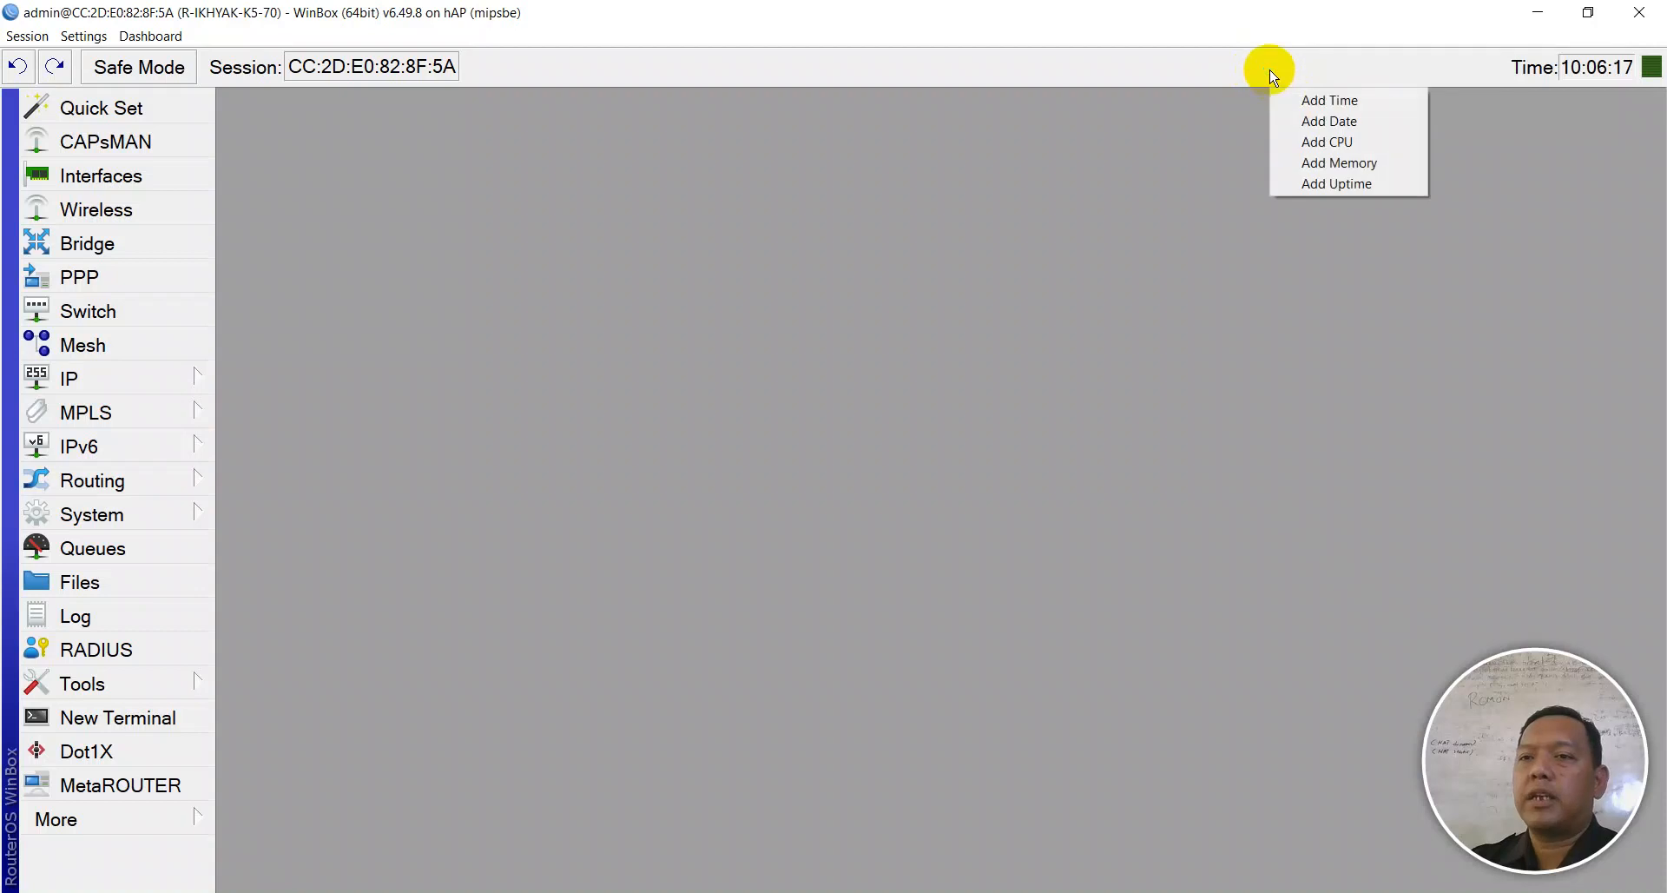
pyautogui.click(1309, 123)
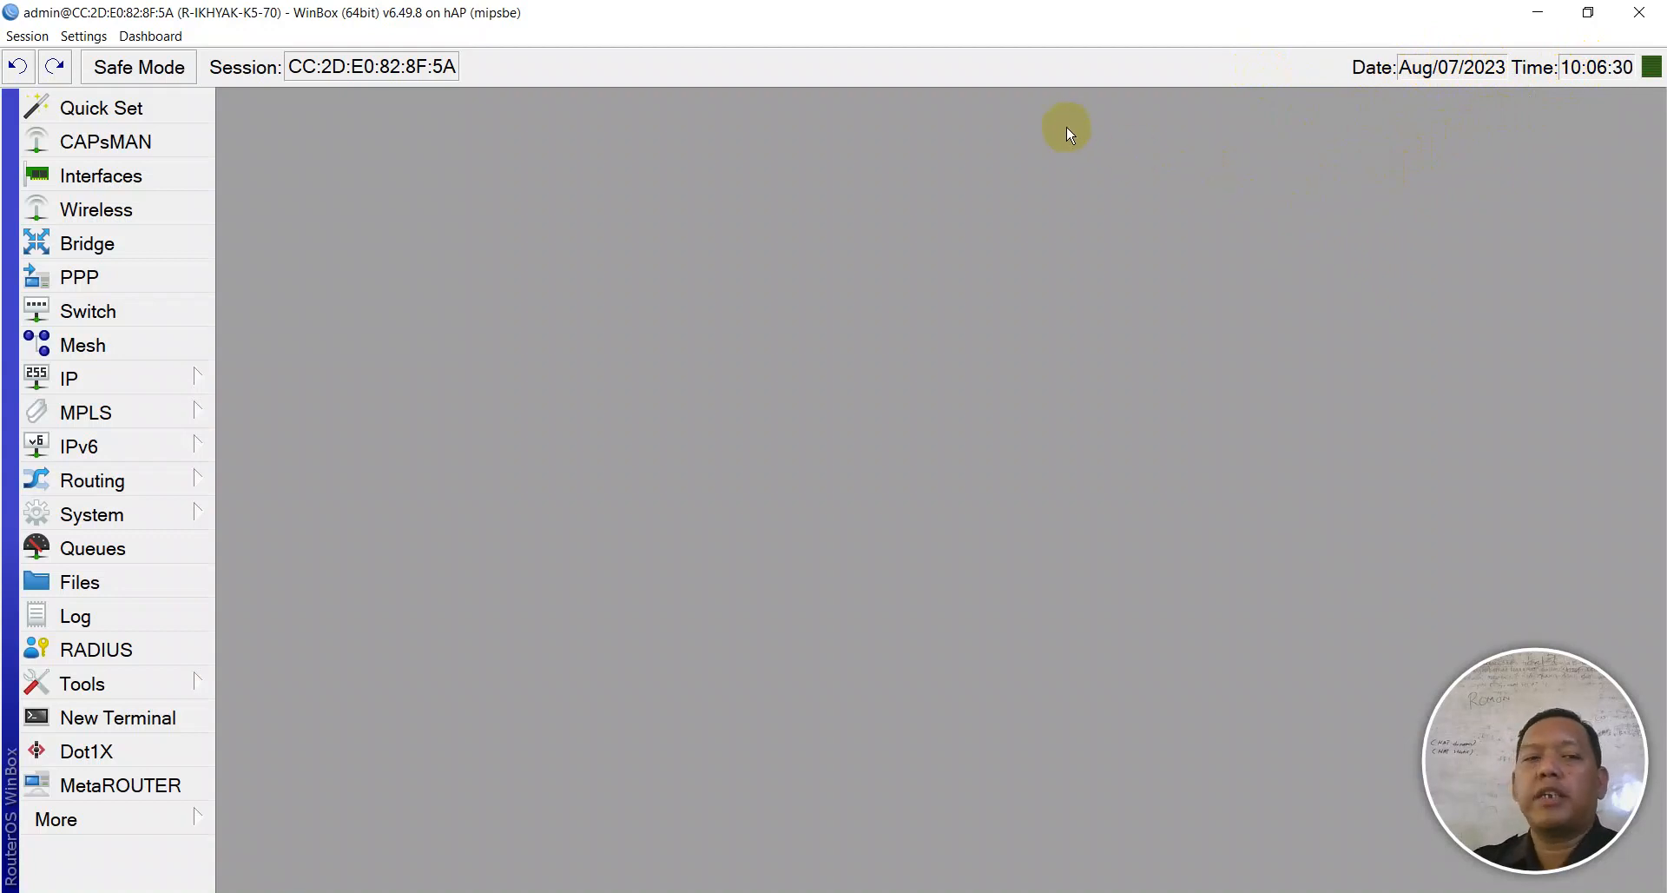
# - Reopen the NTP Client settings, move them aside, and start a New Terminal
pyautogui.click(162, 513)
pyautogui.moveTo(200, 444)
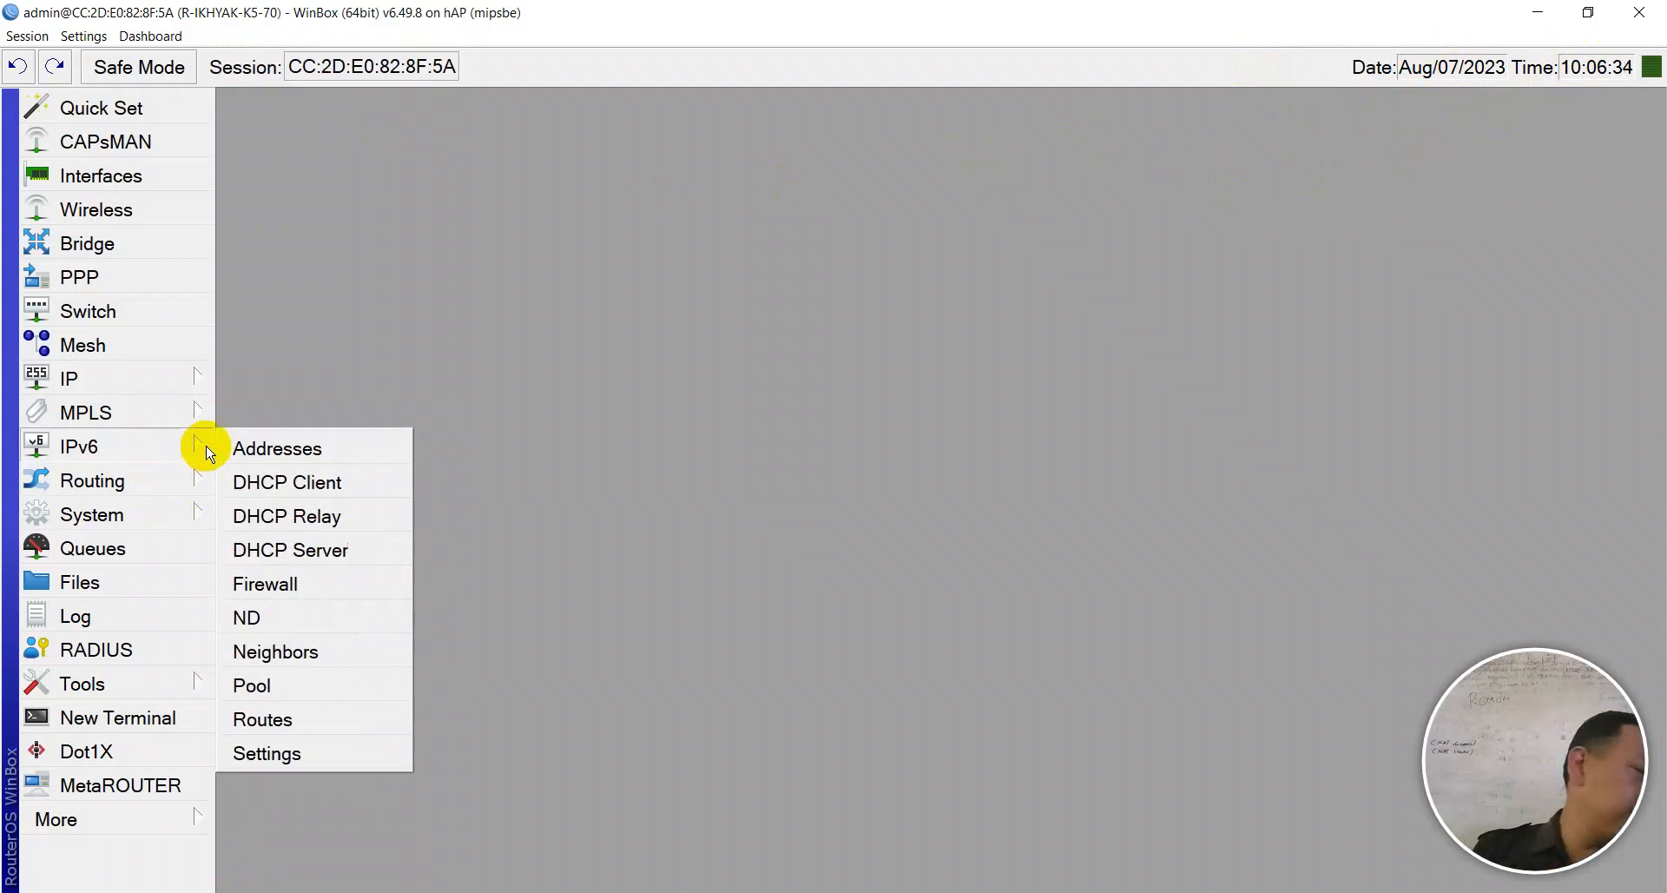
pyautogui.moveTo(196, 519)
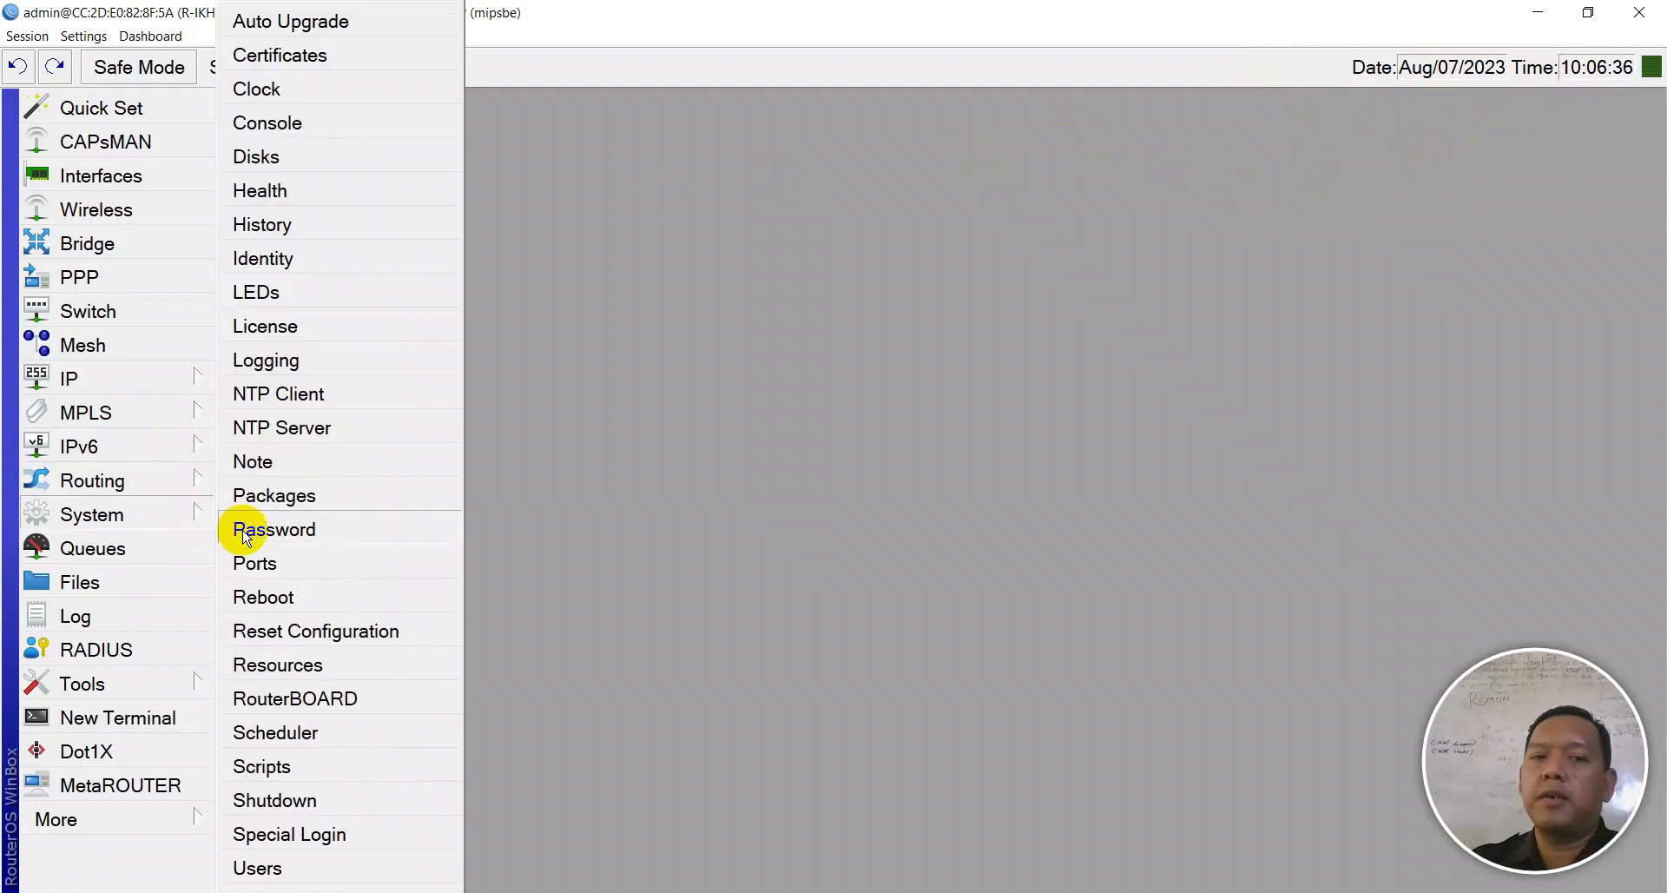
pyautogui.click(316, 405)
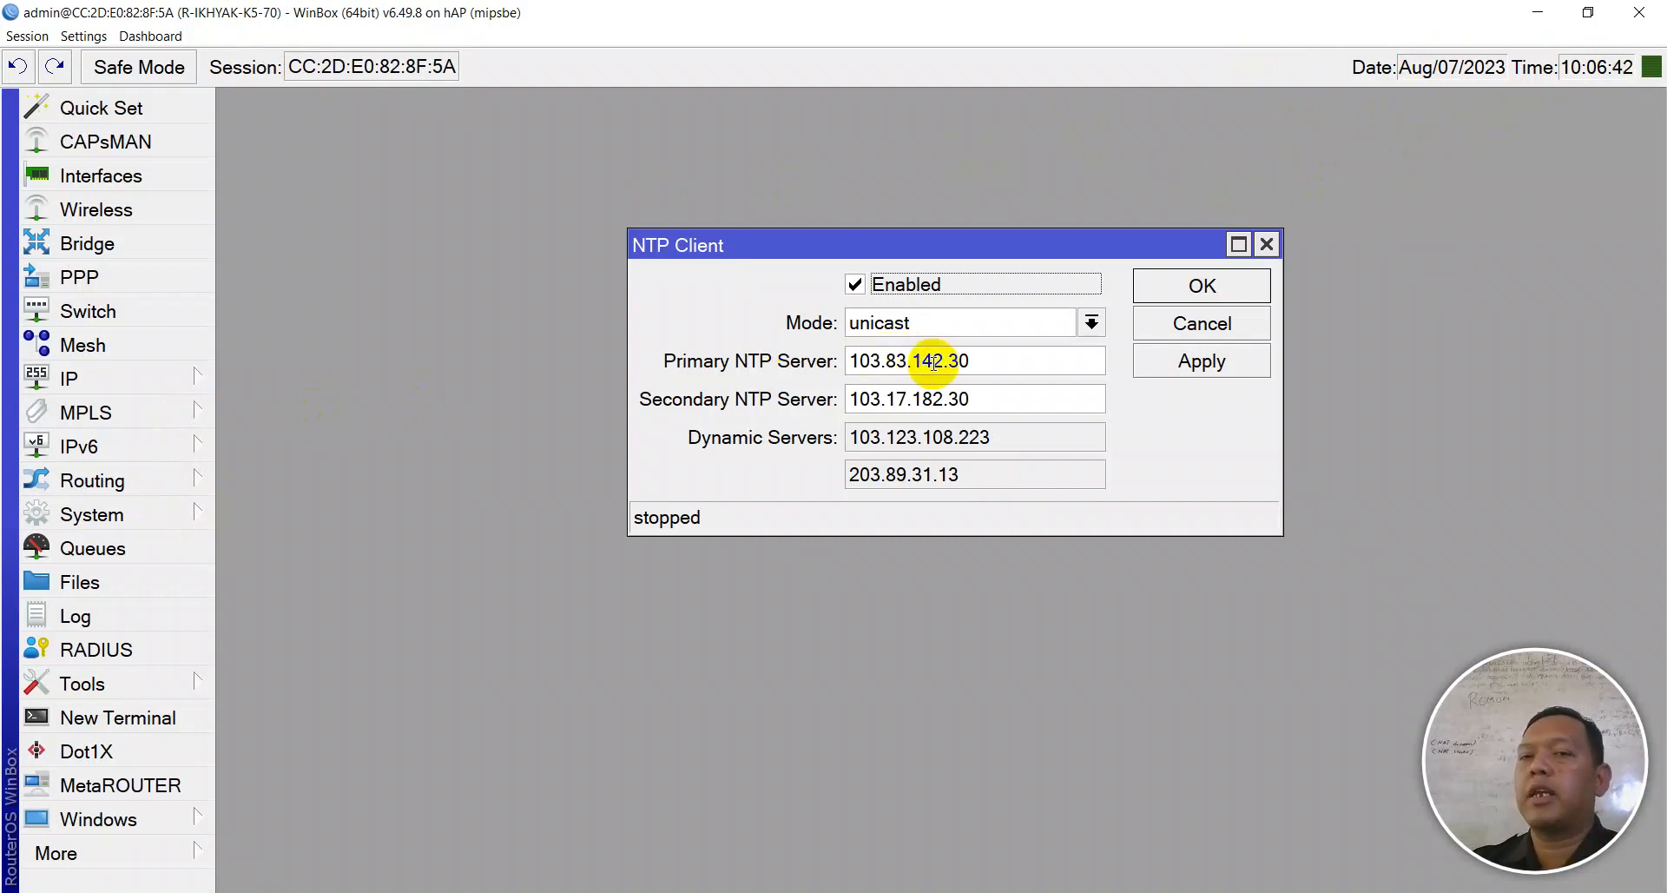
pyautogui.moveTo(969, 246); pyautogui.dragTo(1215, 132)
pyautogui.click(144, 719)
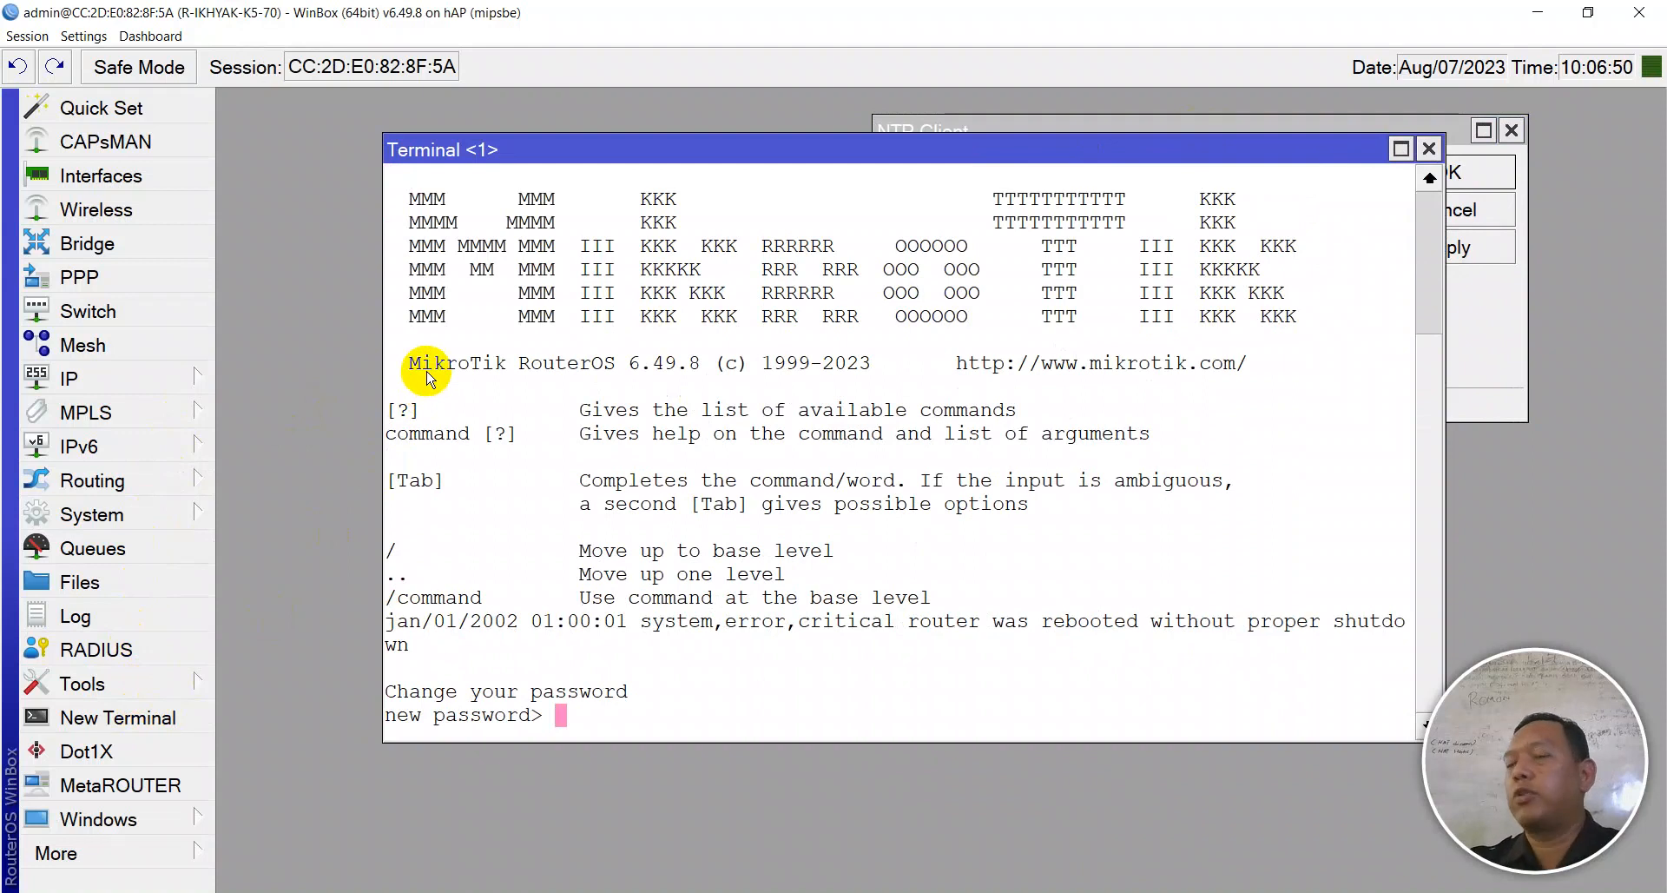
# - Enter and confirm a new router password in the terminal
pyautogui.write('*')
pyautogui.press('Return')
pyautogui.write('*')
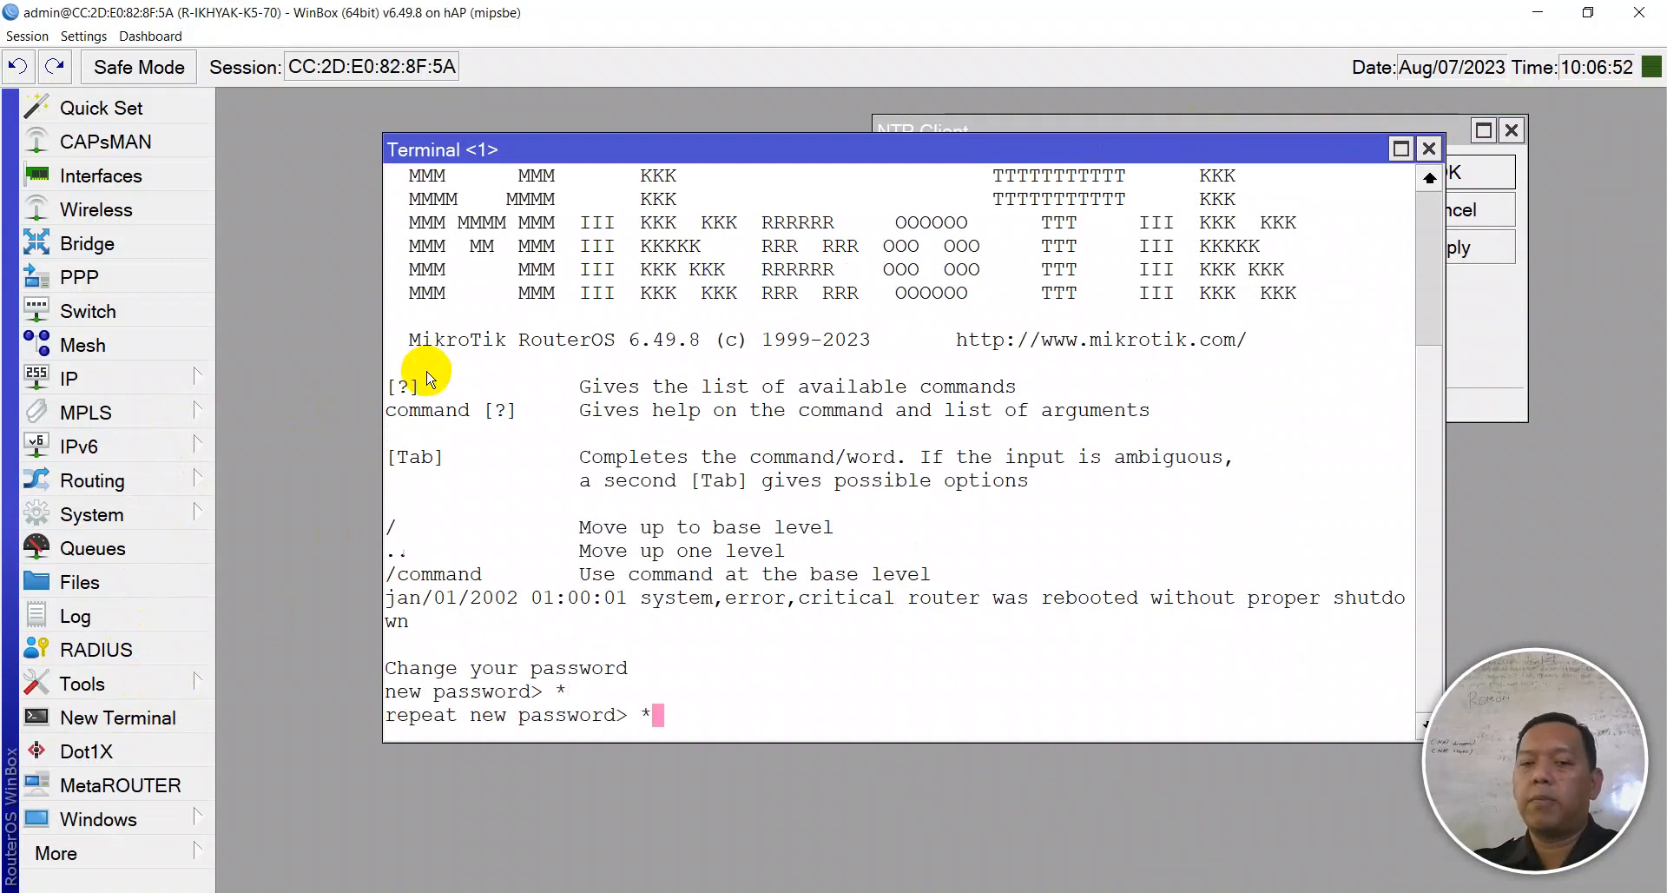
pyautogui.press('Return')
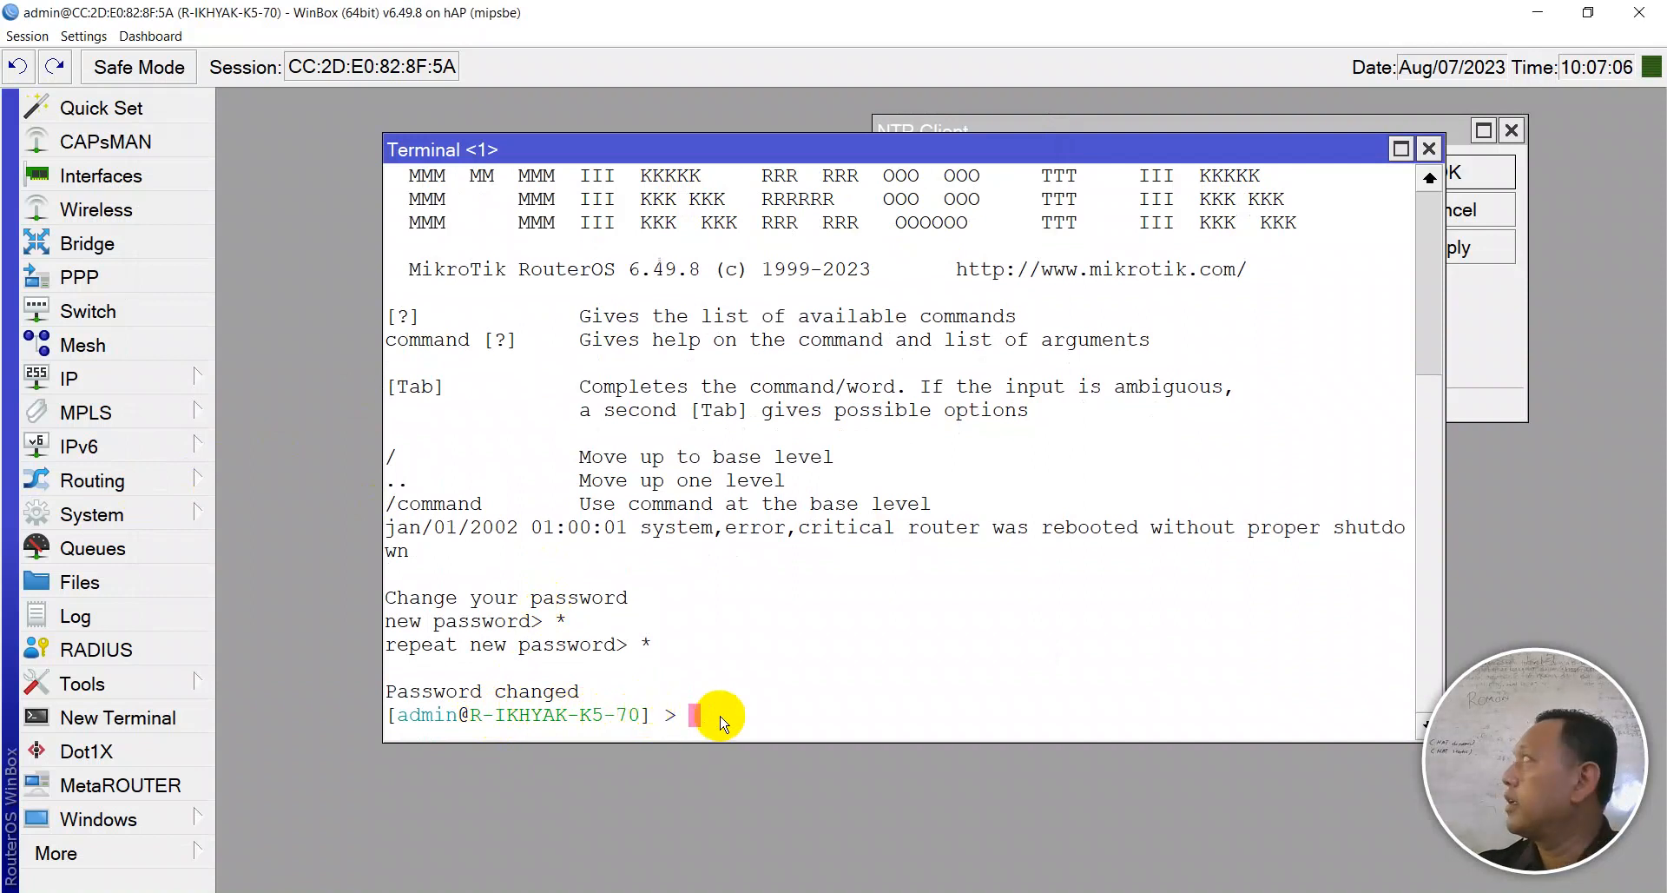
# - Ping 1.pool.ntp.org, stop after eight replies, and select the replying address 114.30.89.30
pyautogui.write('ping ')
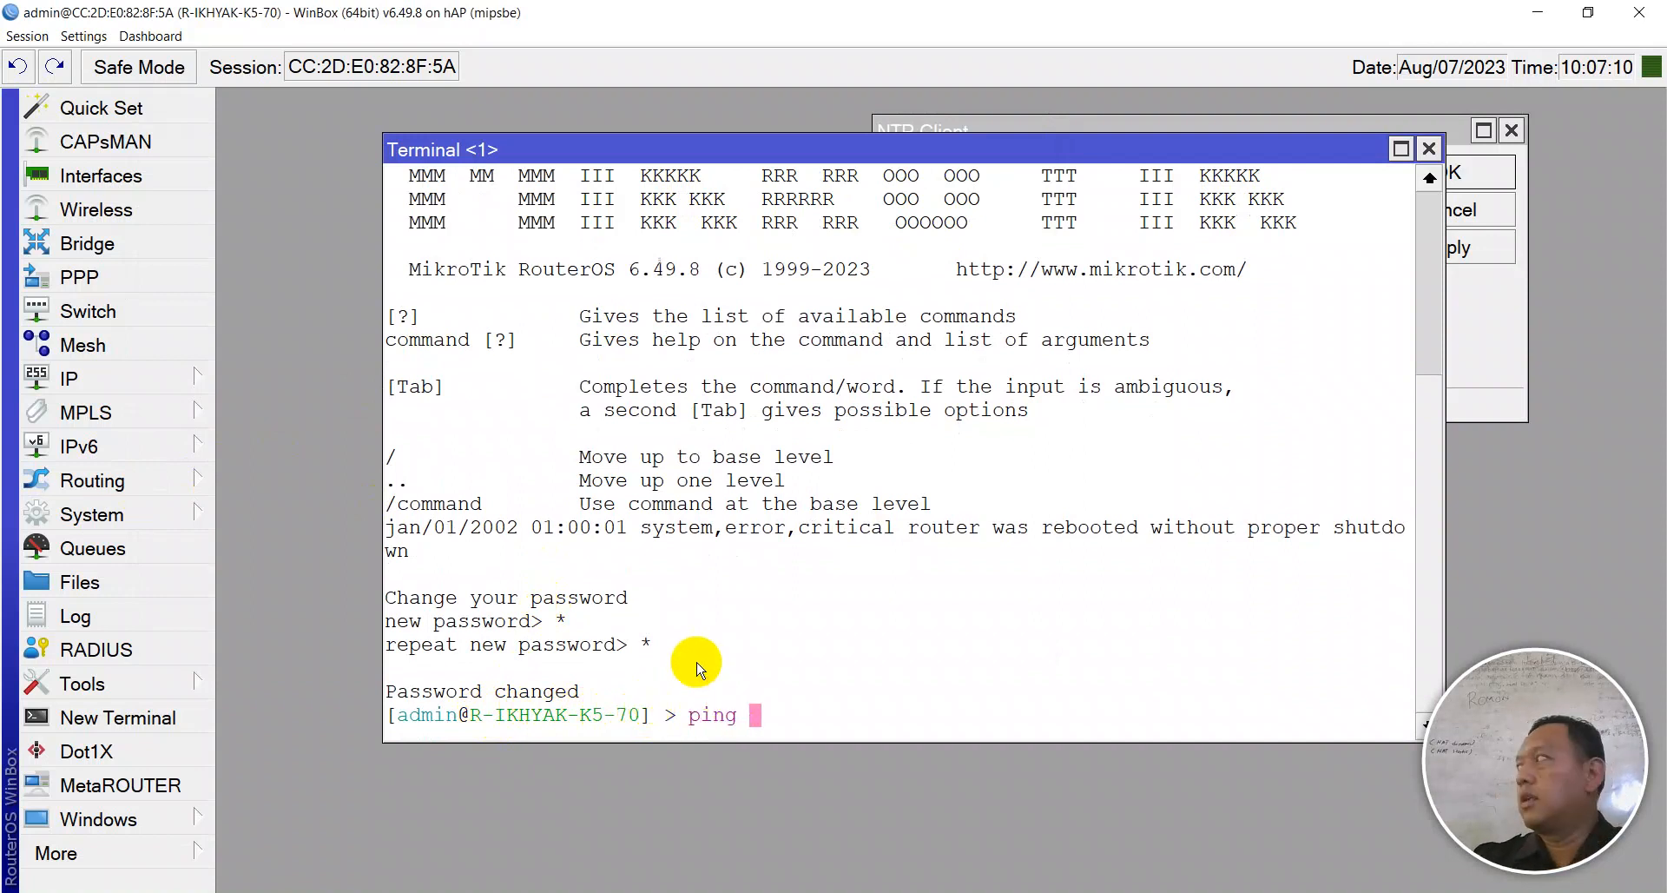
pyautogui.write('1.ppol')
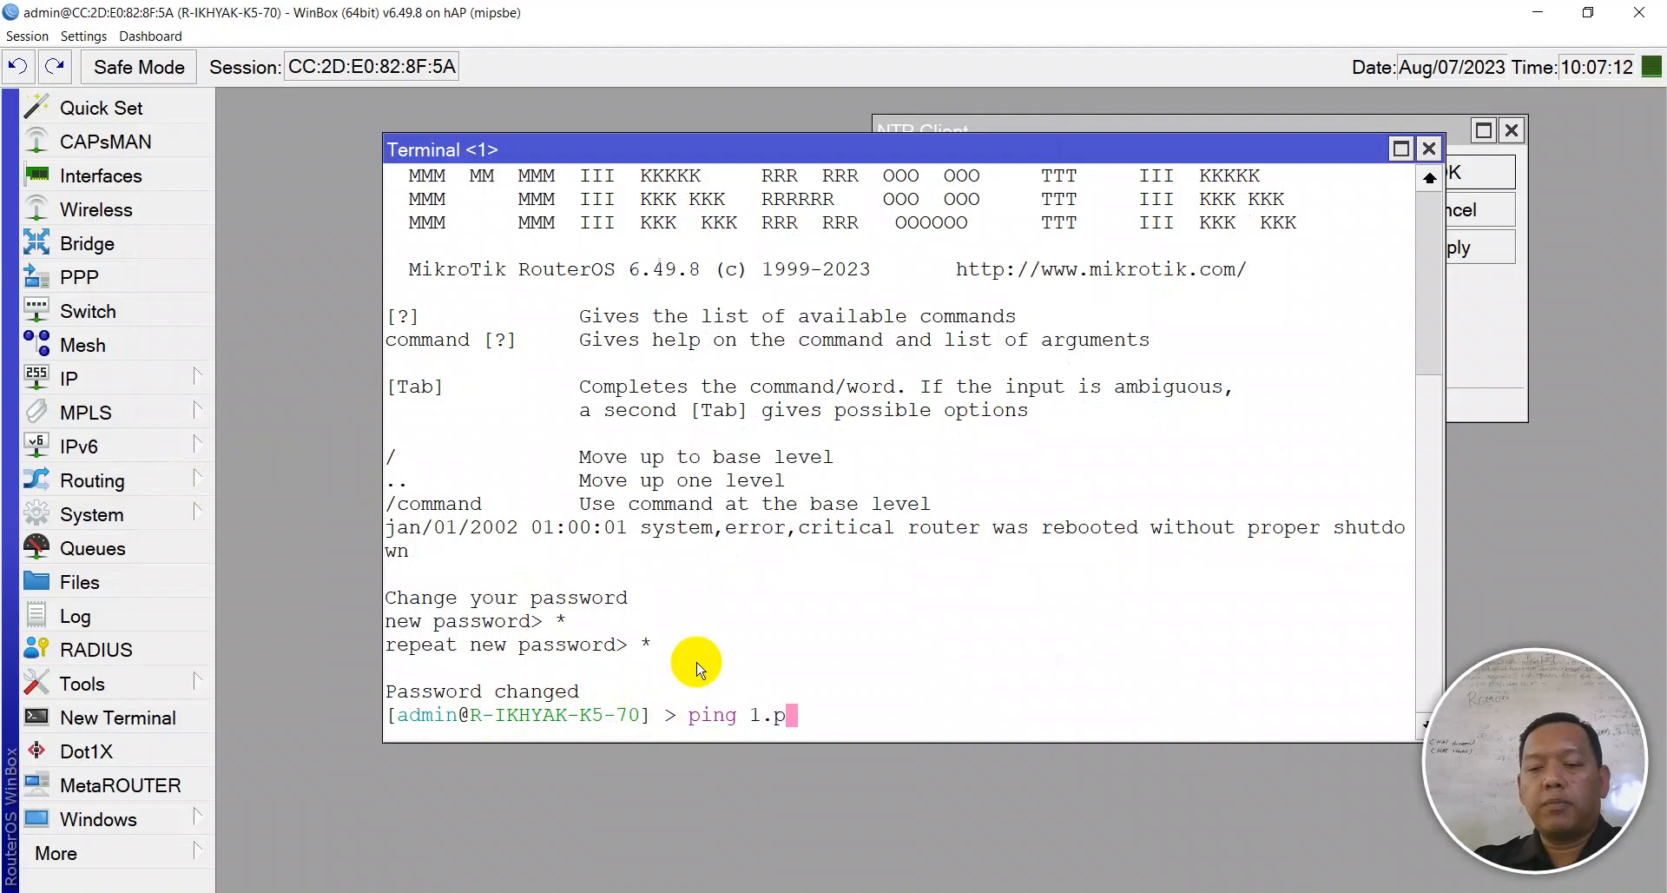
pyautogui.press('BackSpace')
pyautogui.press('BackSpace')
pyautogui.press('BackSpace')
pyautogui.press('BackSpace')
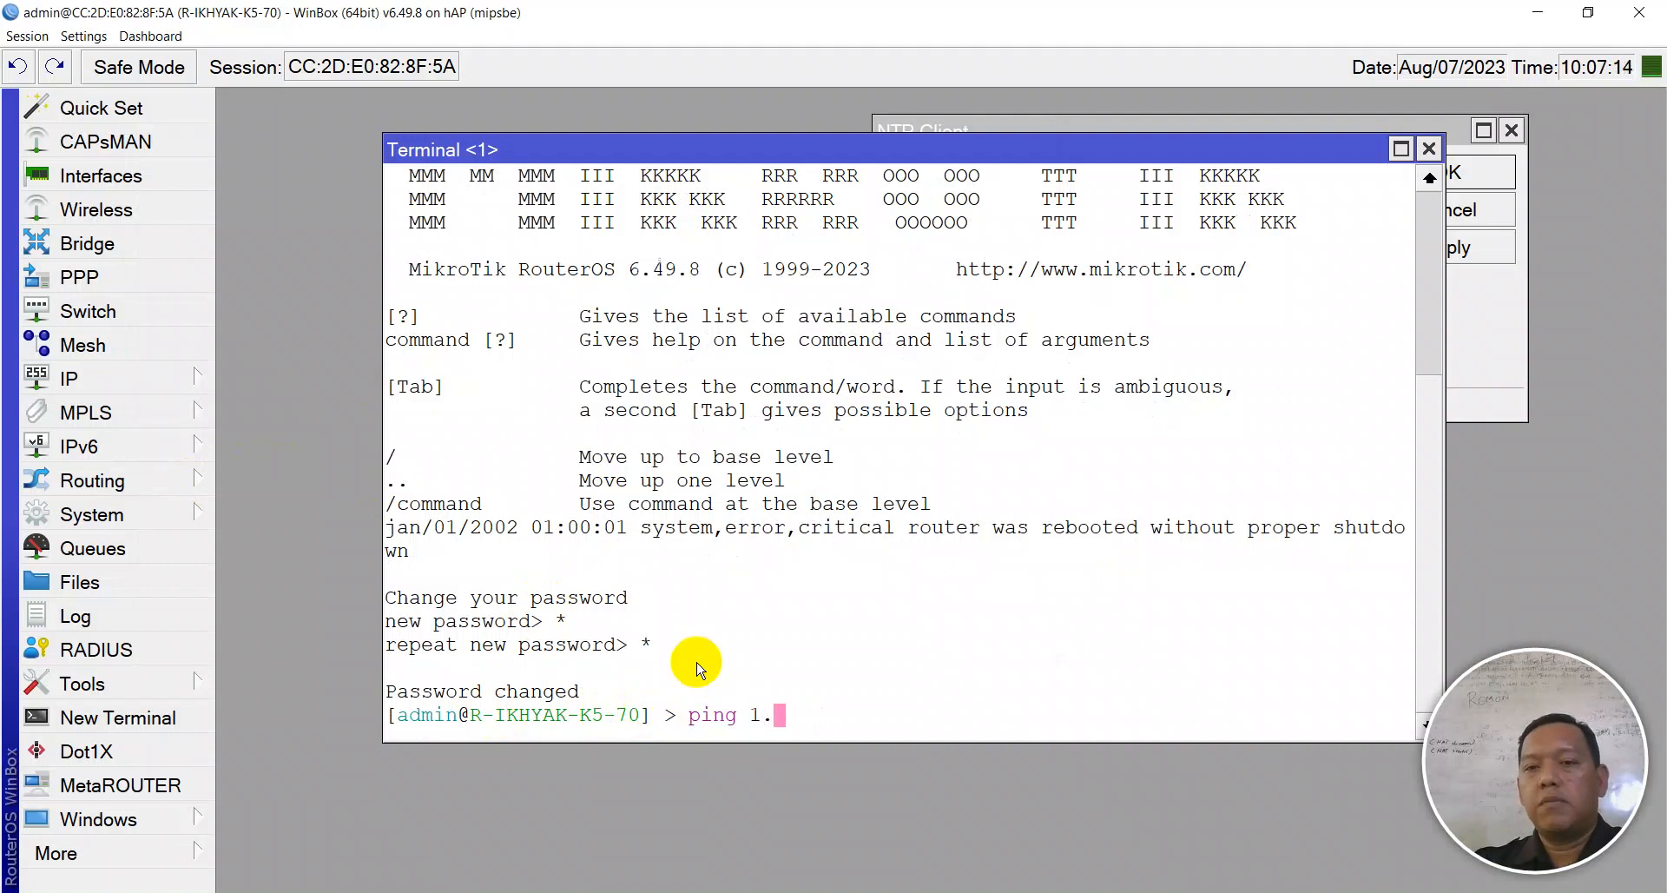
pyautogui.write('poo')
pyautogui.press('BackSpace')
pyautogui.press('BackSpace')
pyautogui.press('BackSpace')
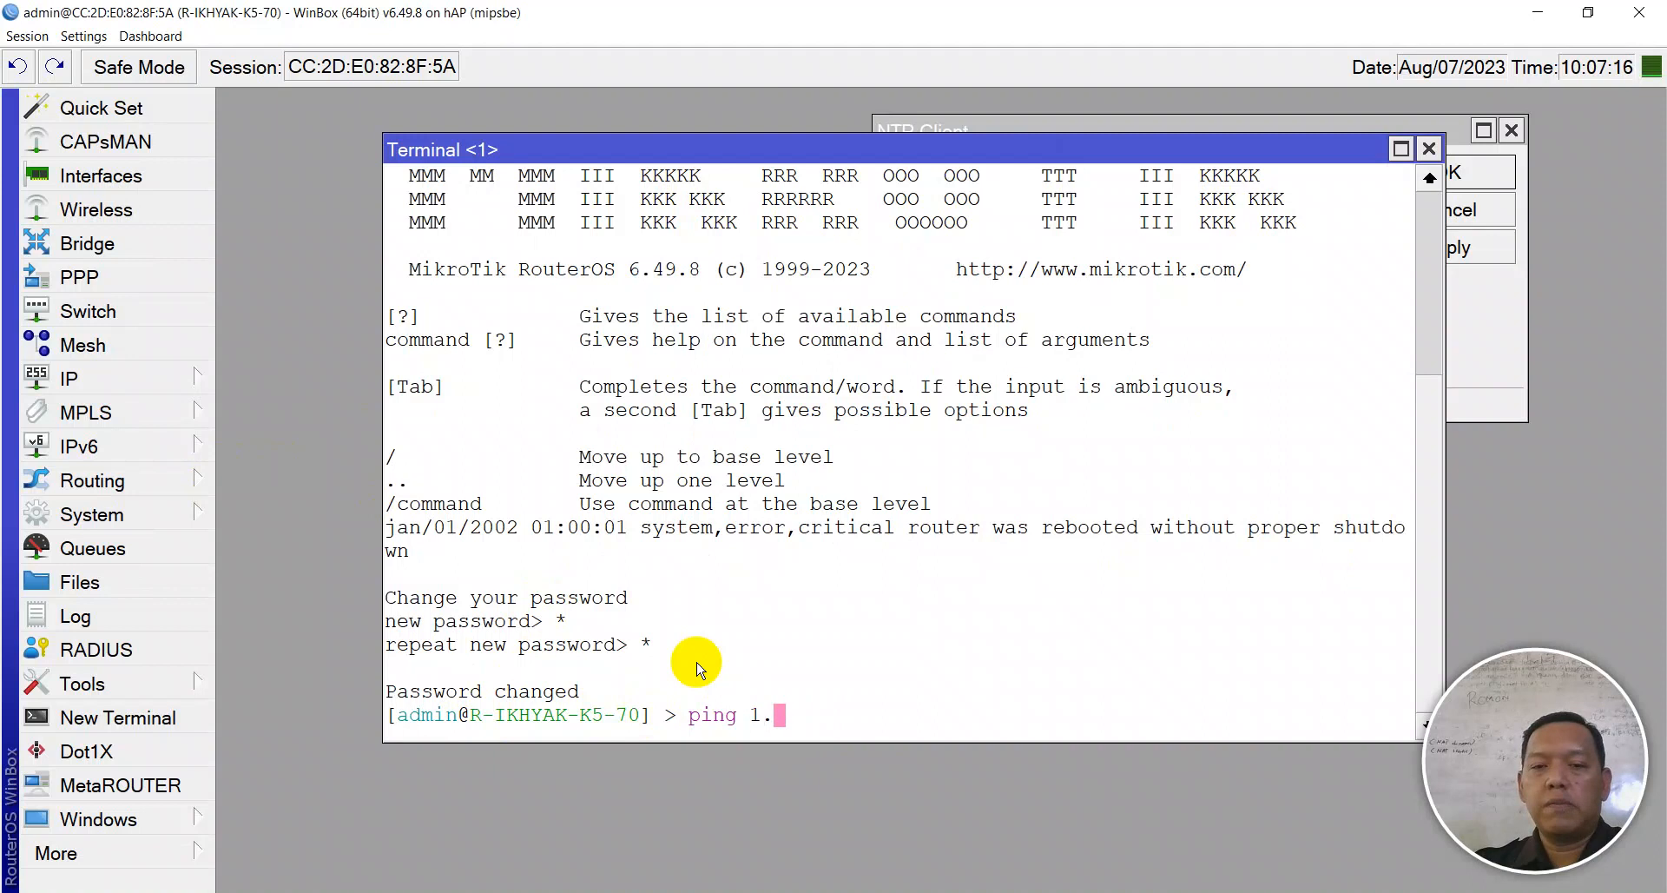
pyautogui.write('pool')
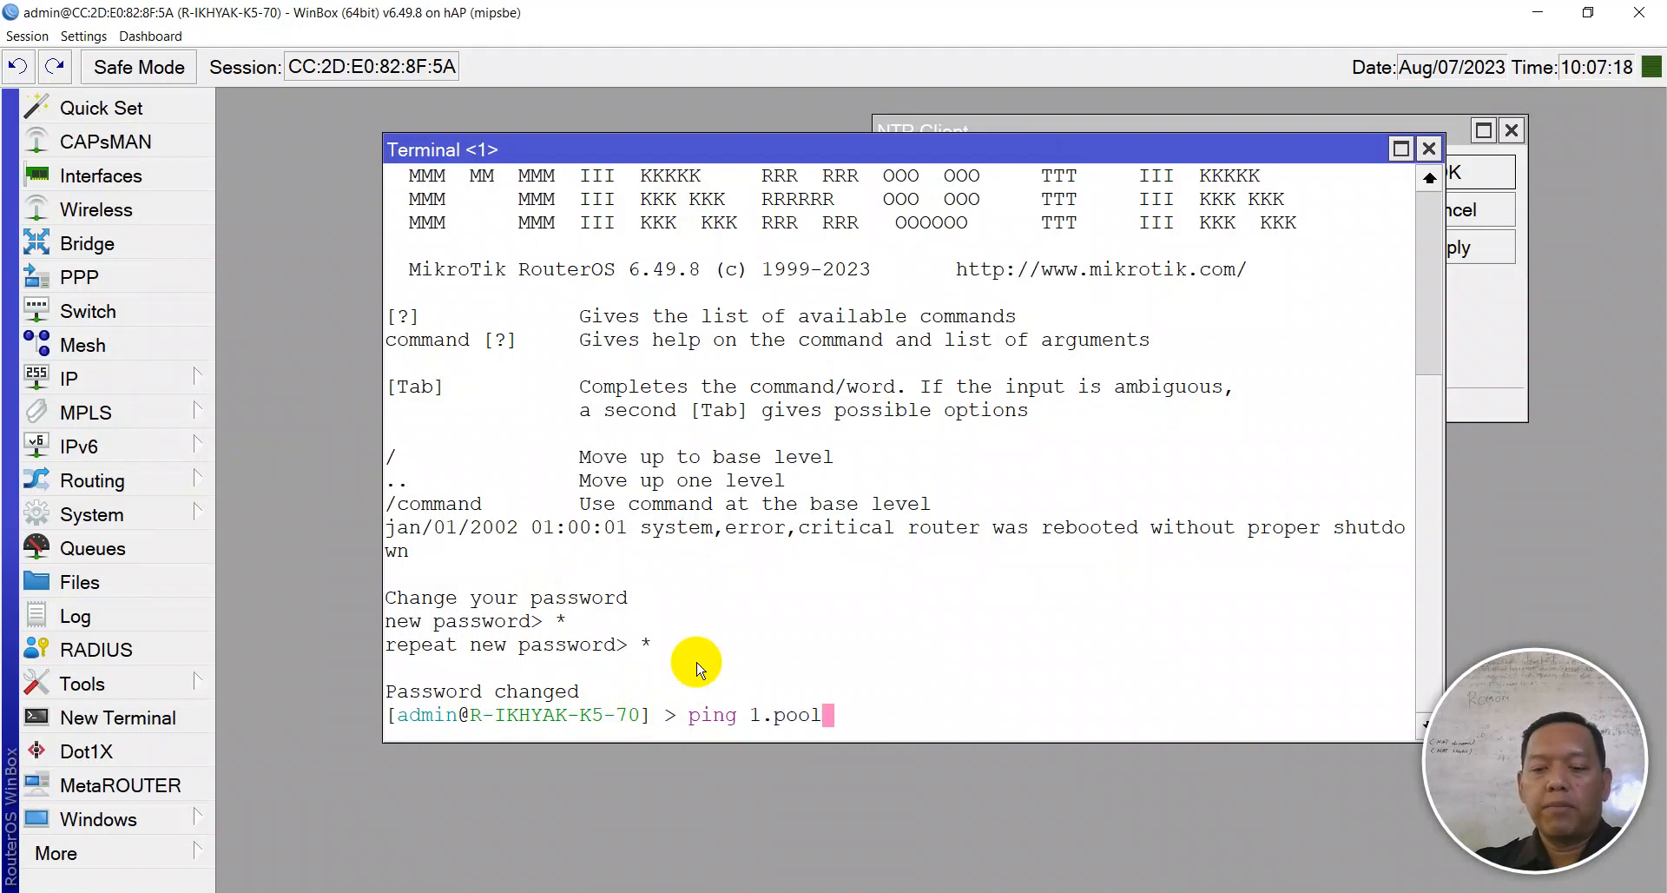
pyautogui.write('.ntp.org')
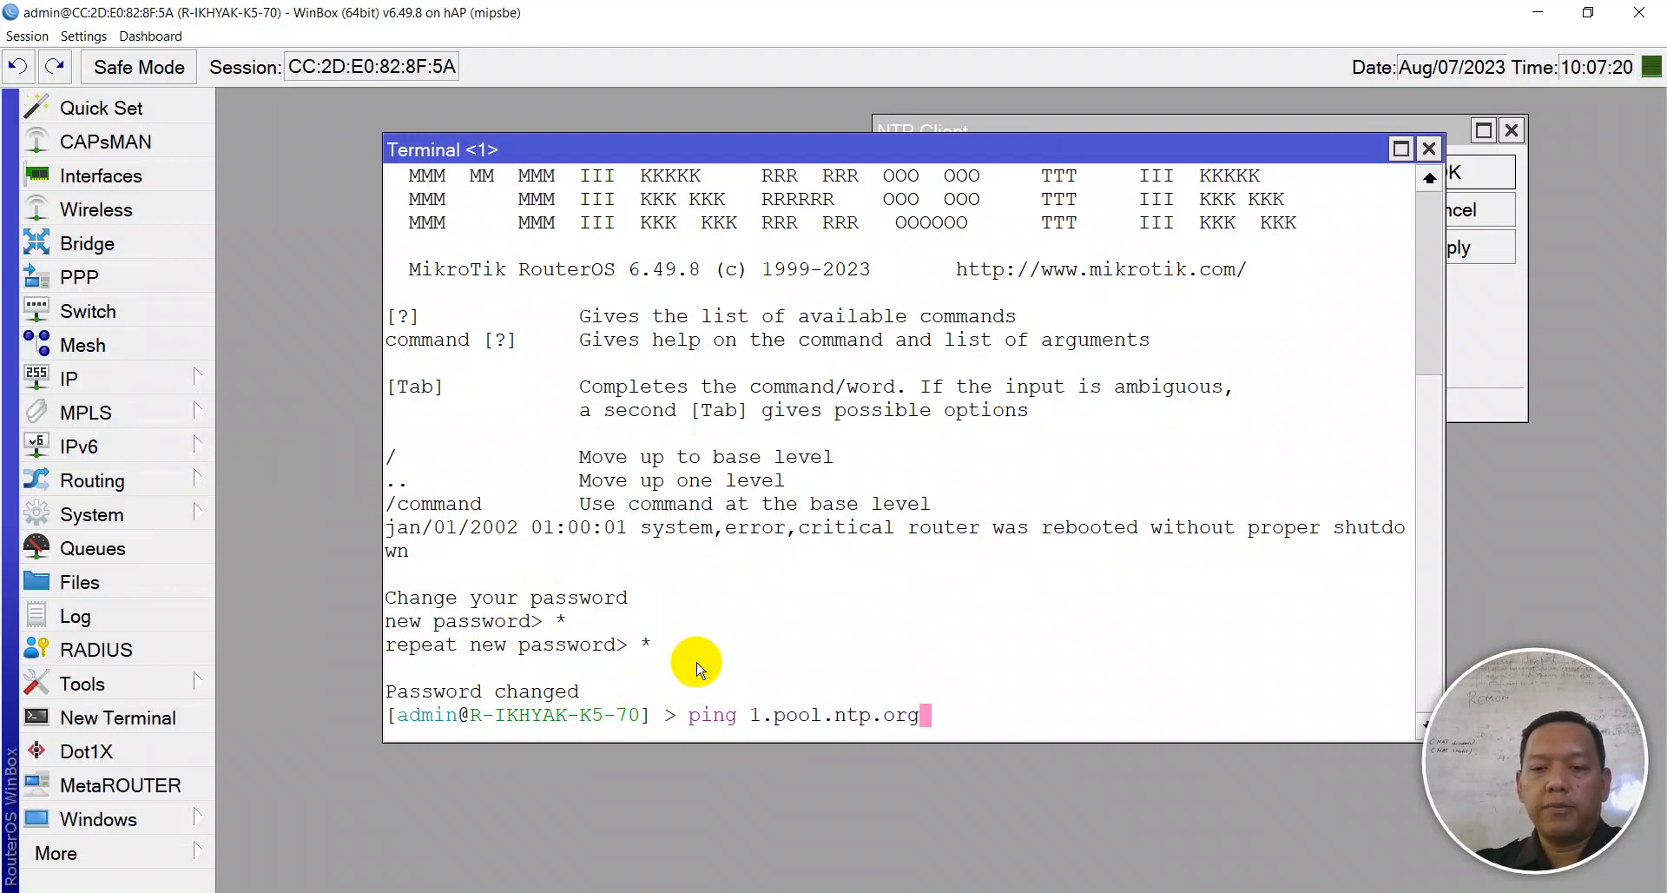
pyautogui.press('Return')
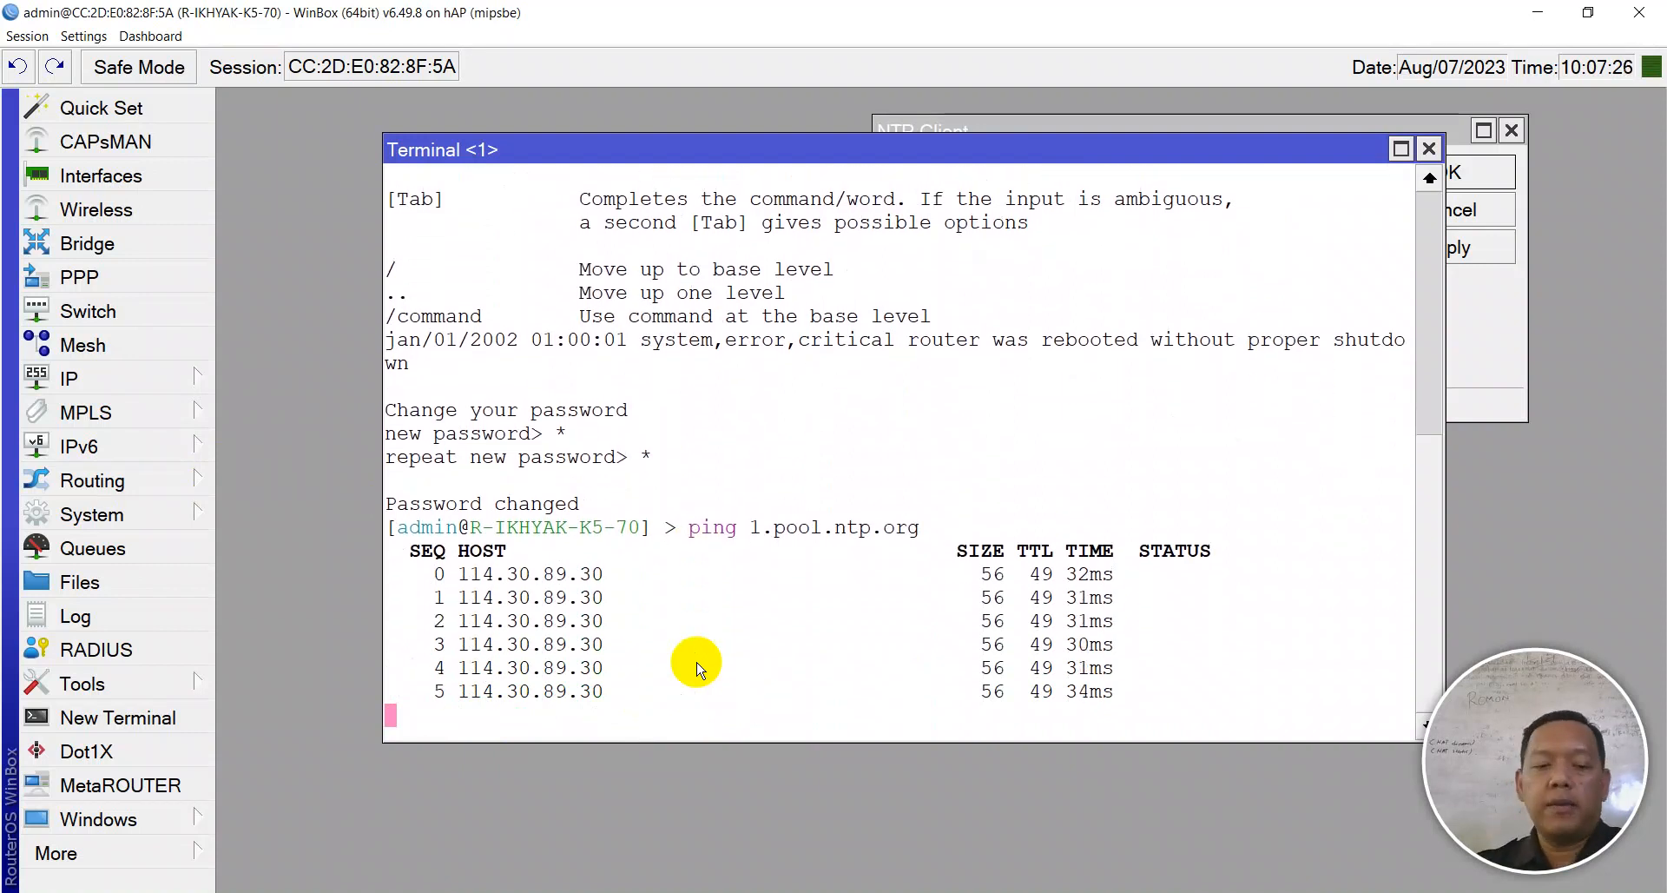
pyautogui.hotkey('ctrl', 'c')
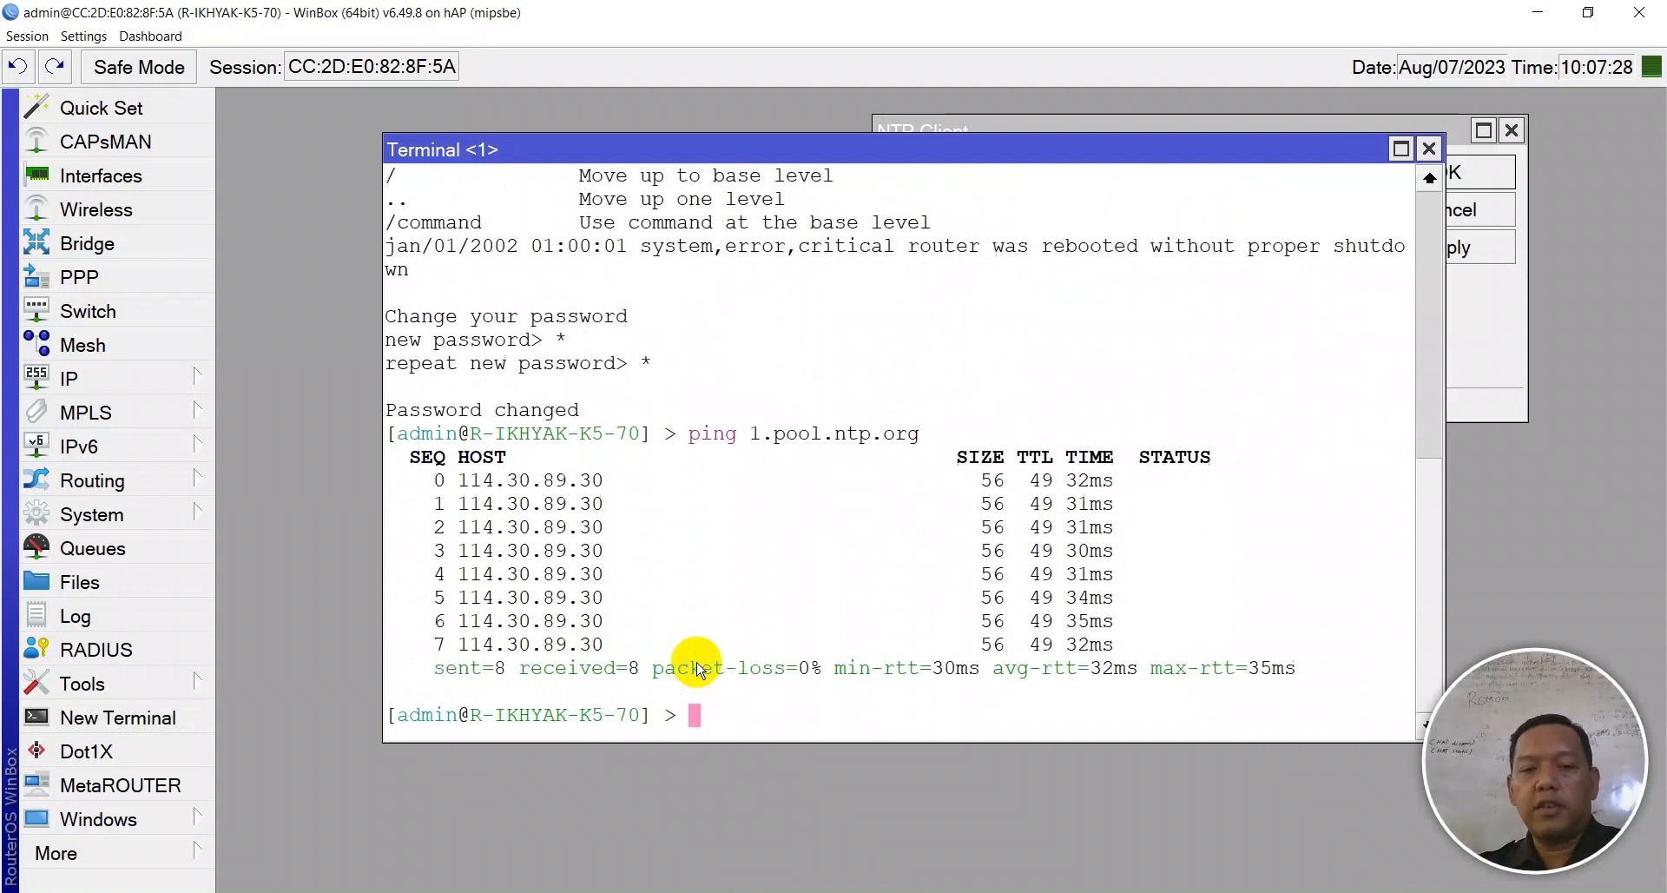
pyautogui.moveTo(604, 480); pyautogui.dragTo(460, 484)
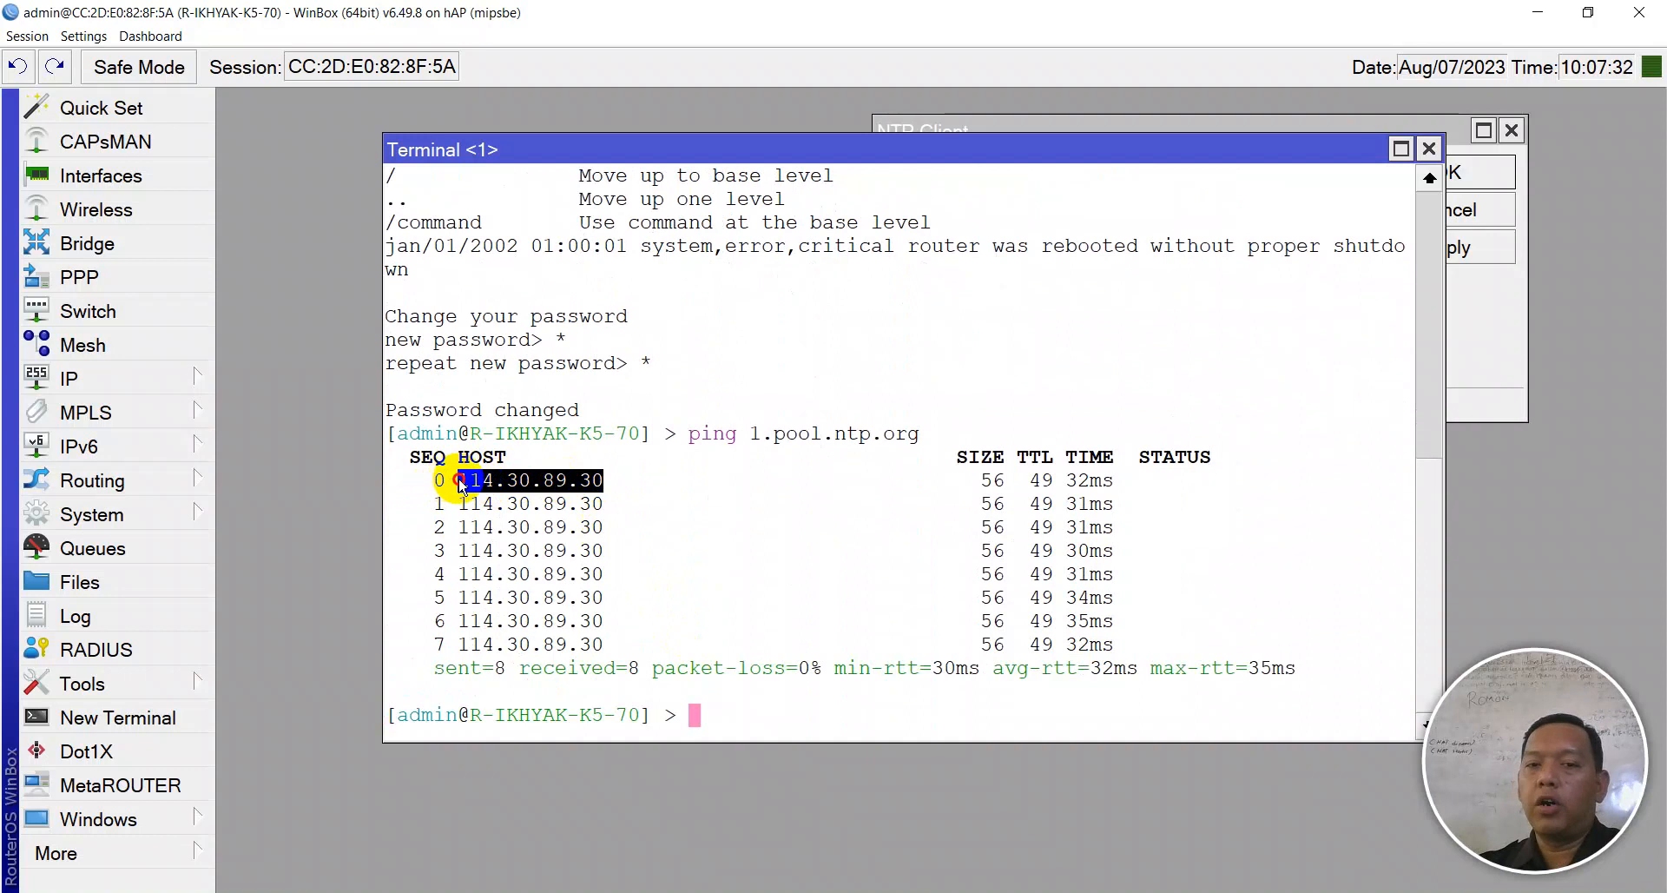
# - Copy 114.30.89.30 and select the NTP Client's current primary server value
pyautogui.rightClick(491, 486)
pyautogui.click(531, 496)
pyautogui.click(1284, 121)
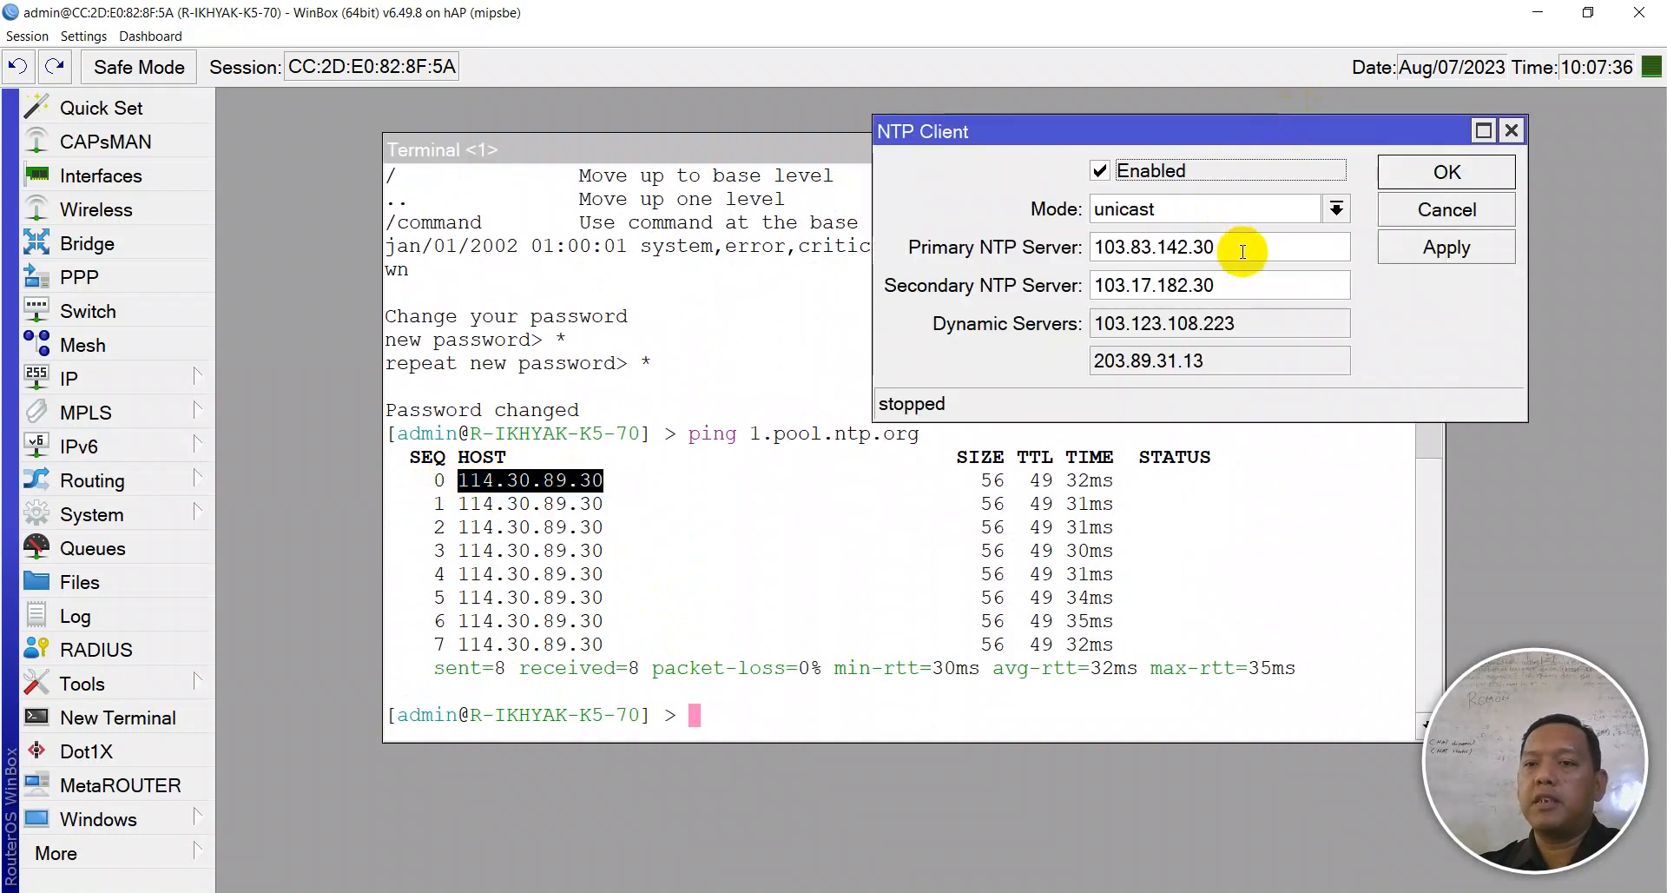
pyautogui.moveTo(1239, 246); pyautogui.dragTo(1027, 247)
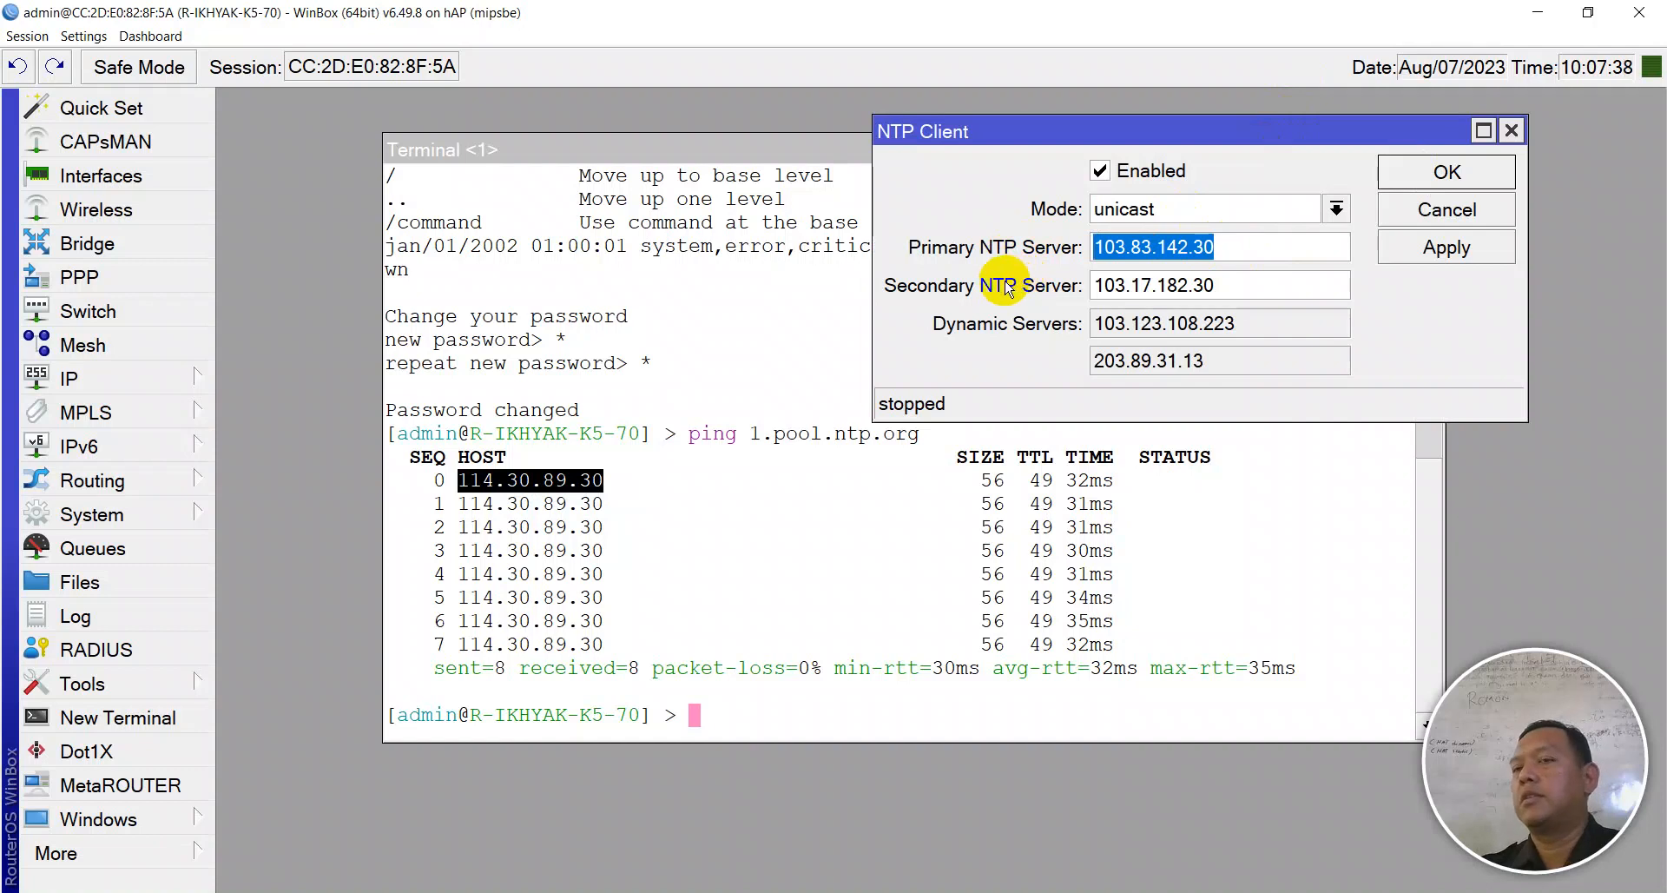
pyautogui.click(752, 622)
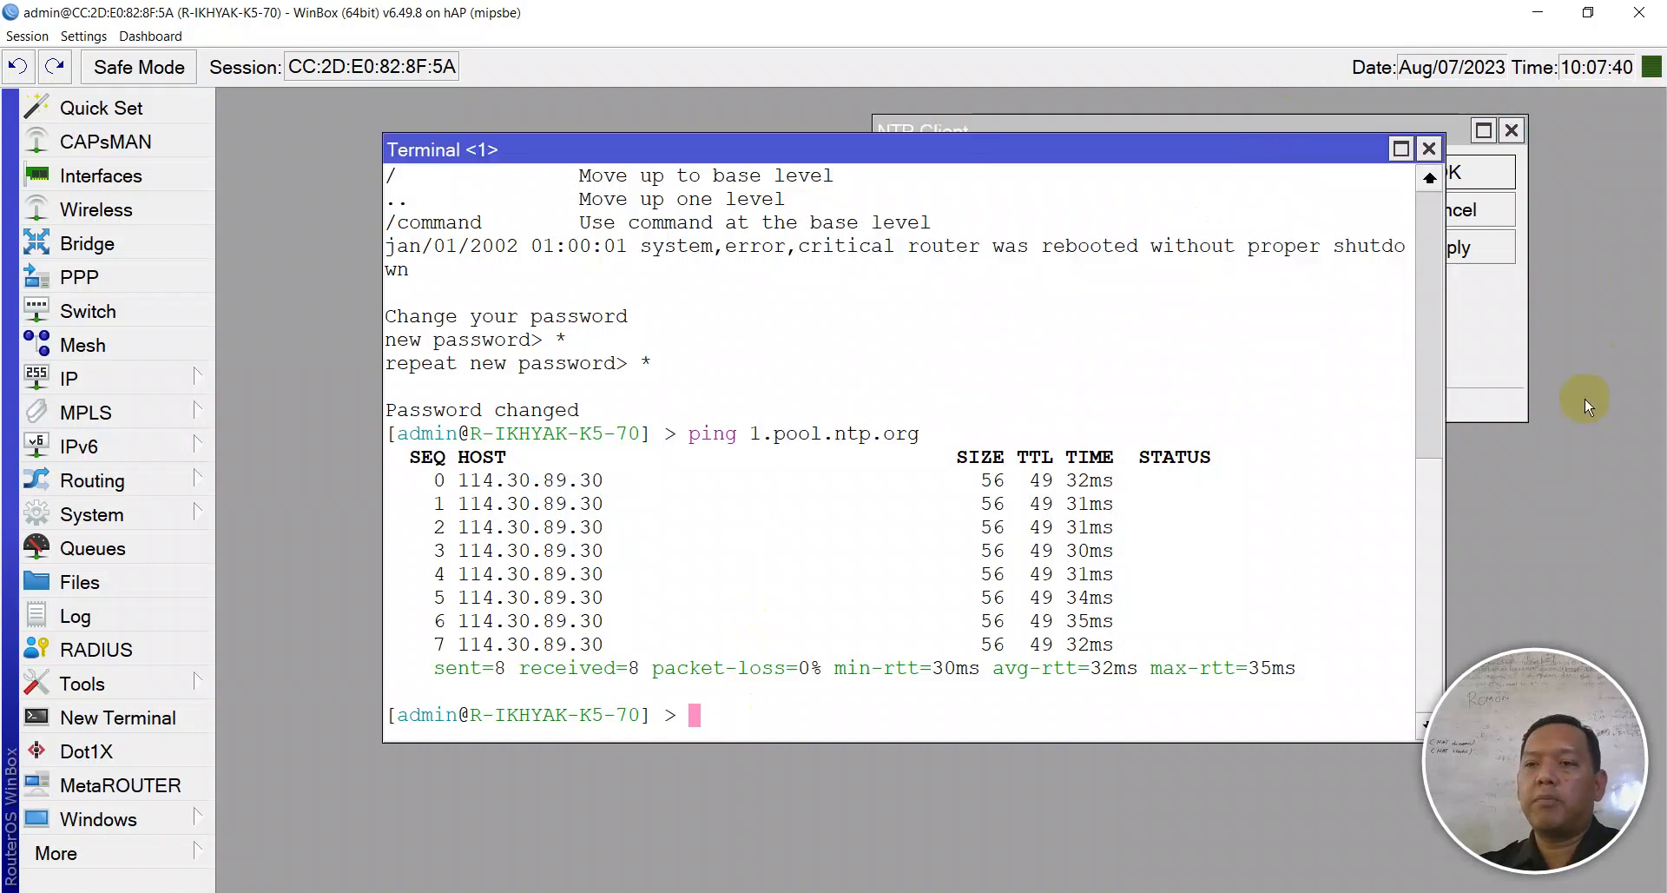
pyautogui.click(1509, 336)
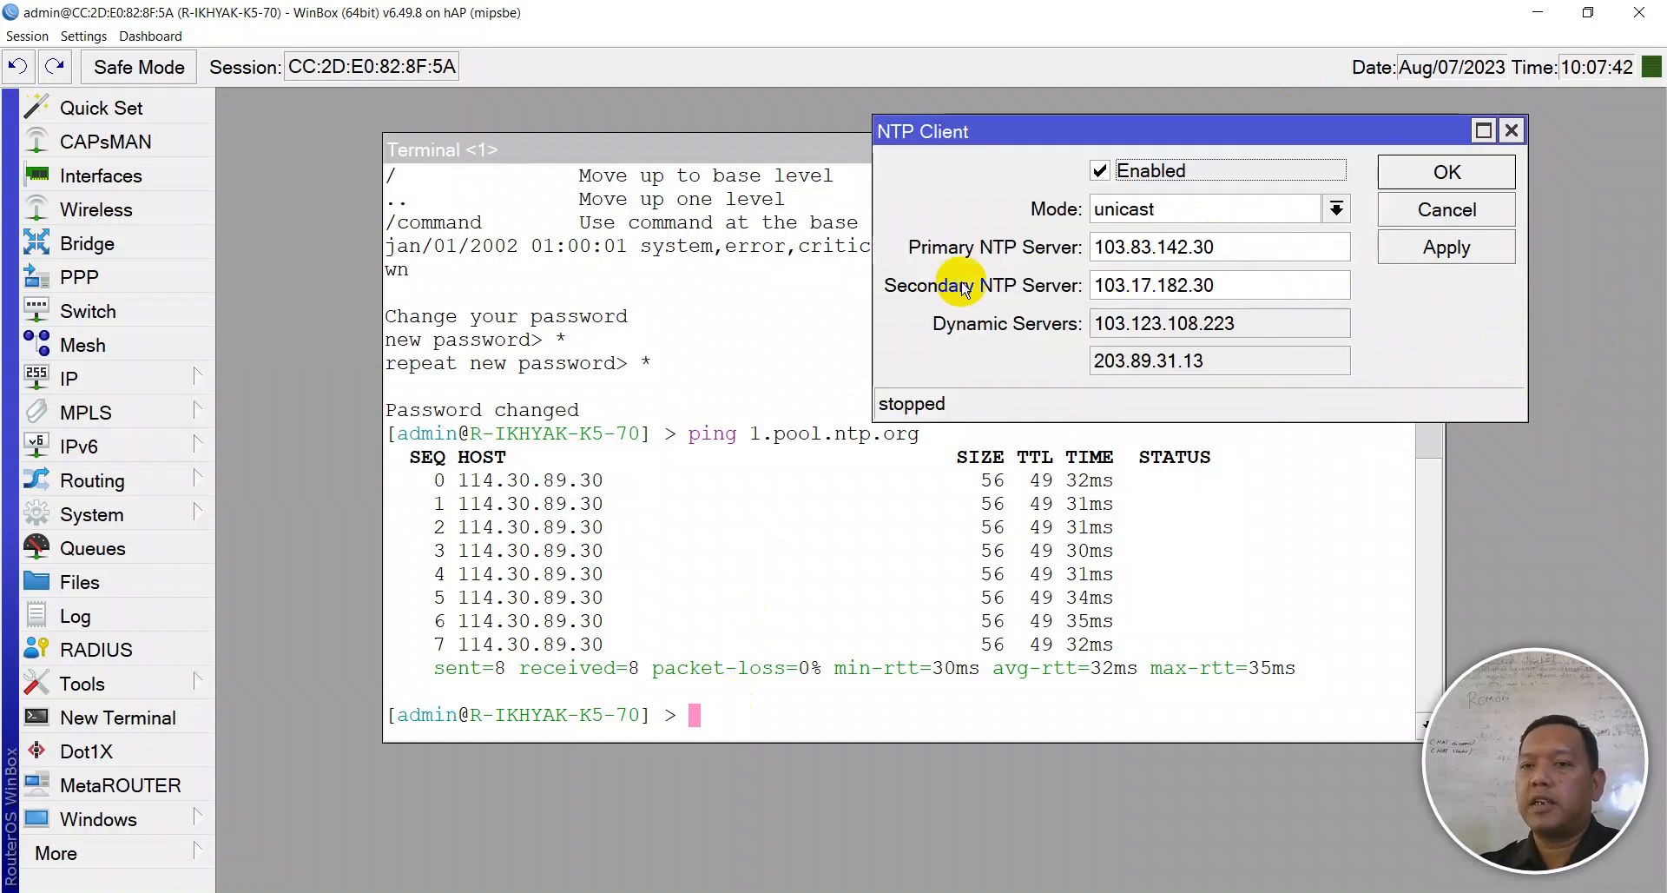
# - Ping 2.pool.ntp.org from the terminal and stop after four replies
pyautogui.click(795, 703)
pyautogui.press('Up')
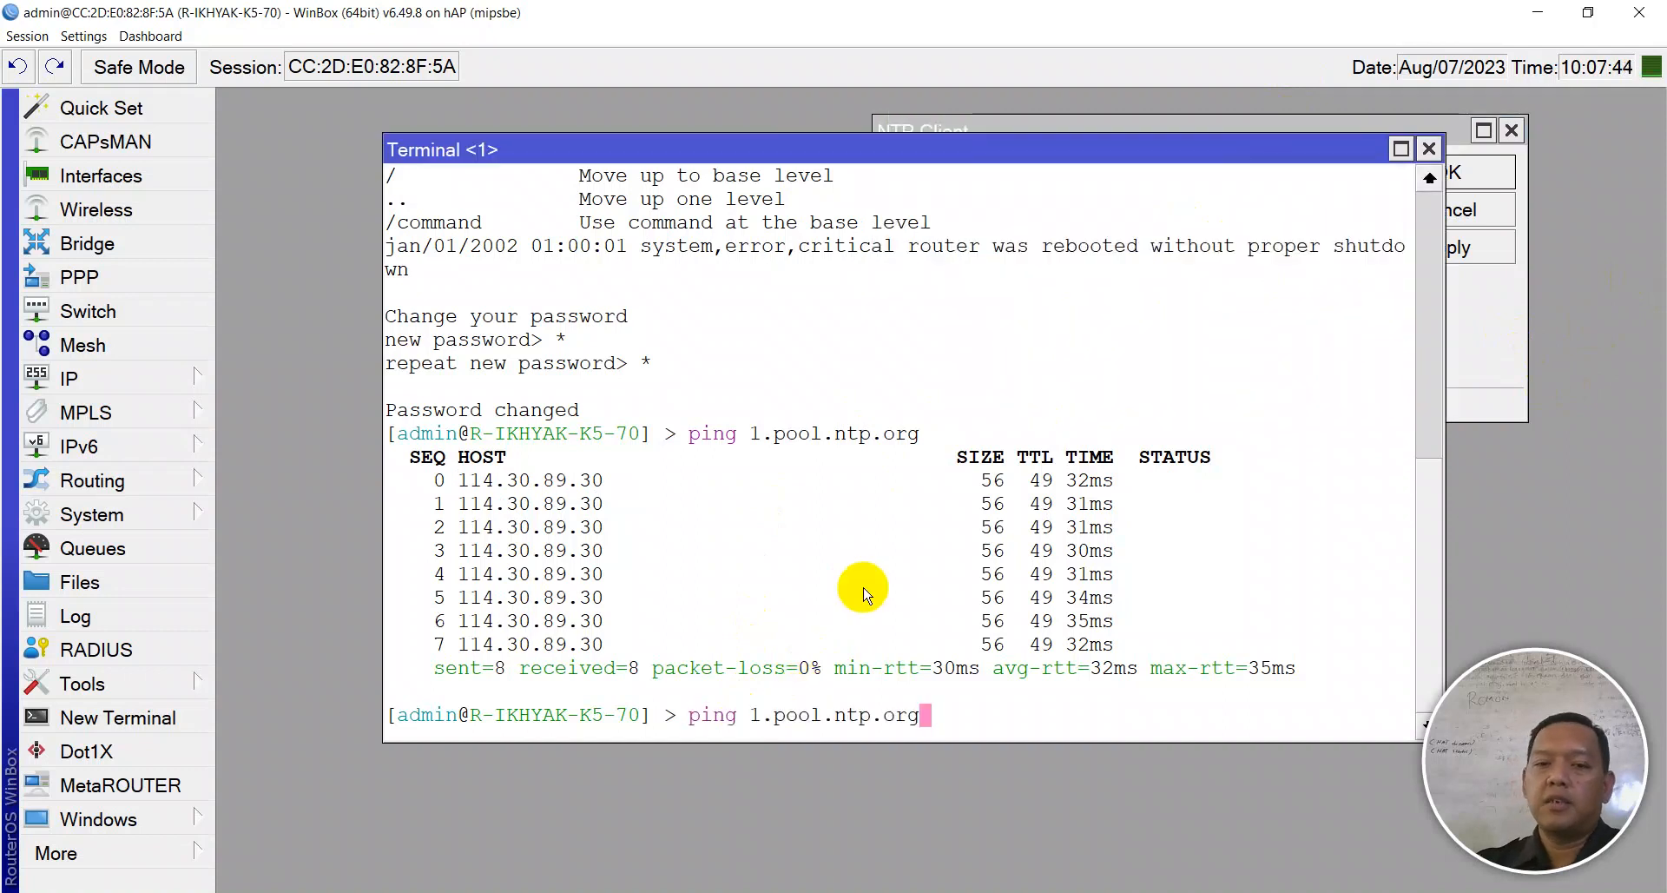
pyautogui.press('Left')
pyautogui.press('Left')
pyautogui.press('Left')
pyautogui.press('Left')
pyautogui.press('Left')
pyautogui.press('Left')
pyautogui.press('Left')
pyautogui.press('Left')
pyautogui.press('Left')
pyautogui.press('Left')
pyautogui.press('Left')
pyautogui.press('Left')
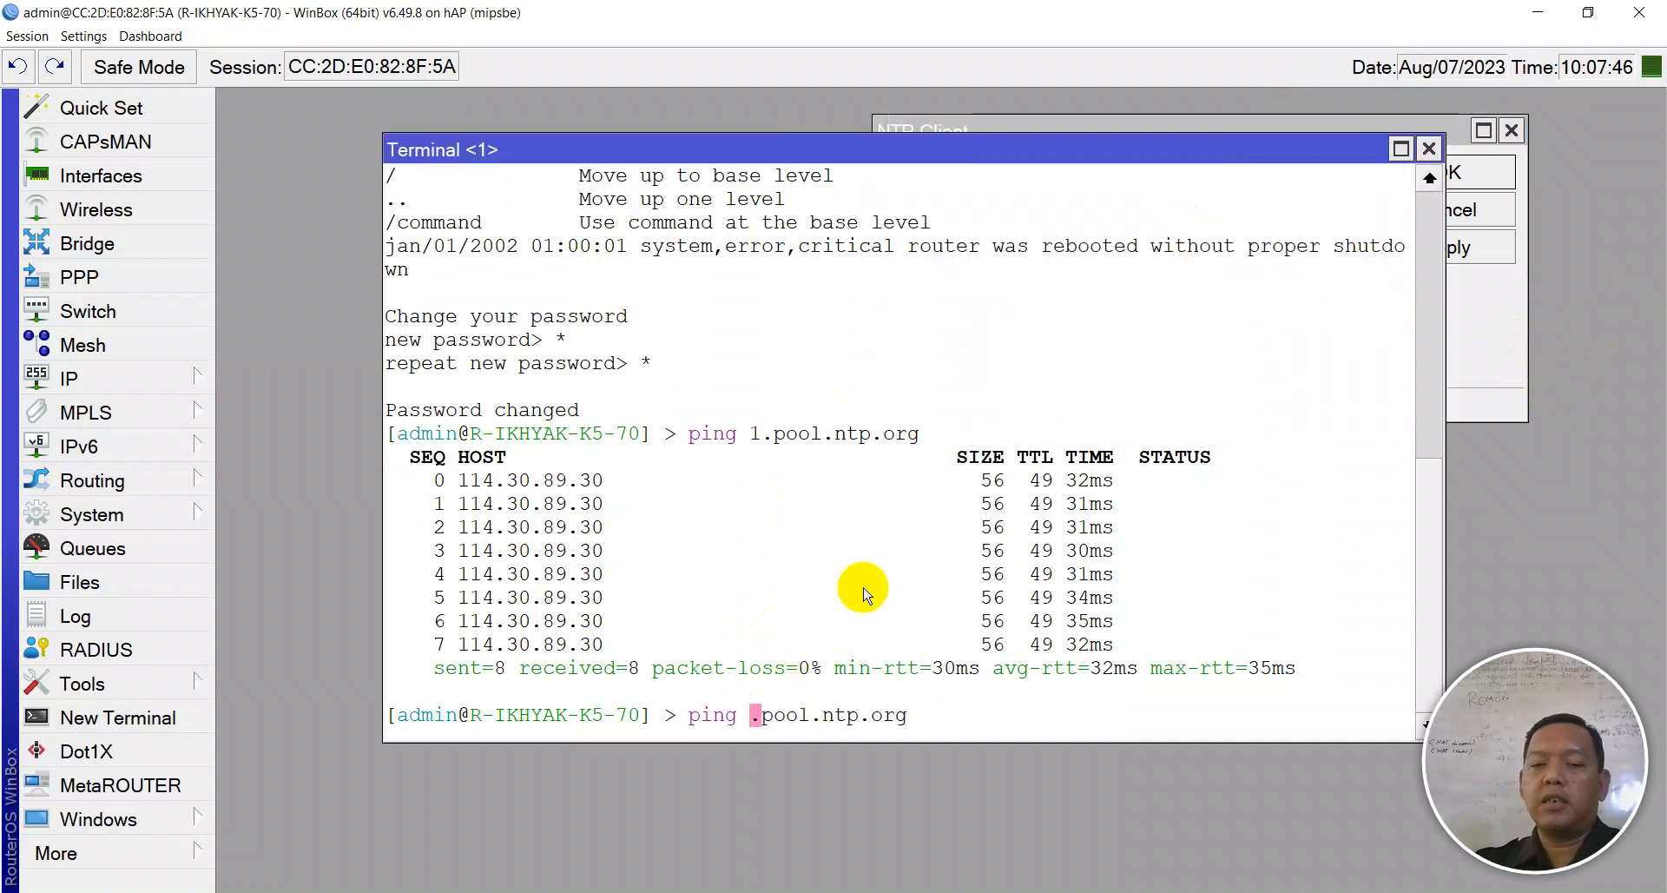
pyautogui.press('Return')
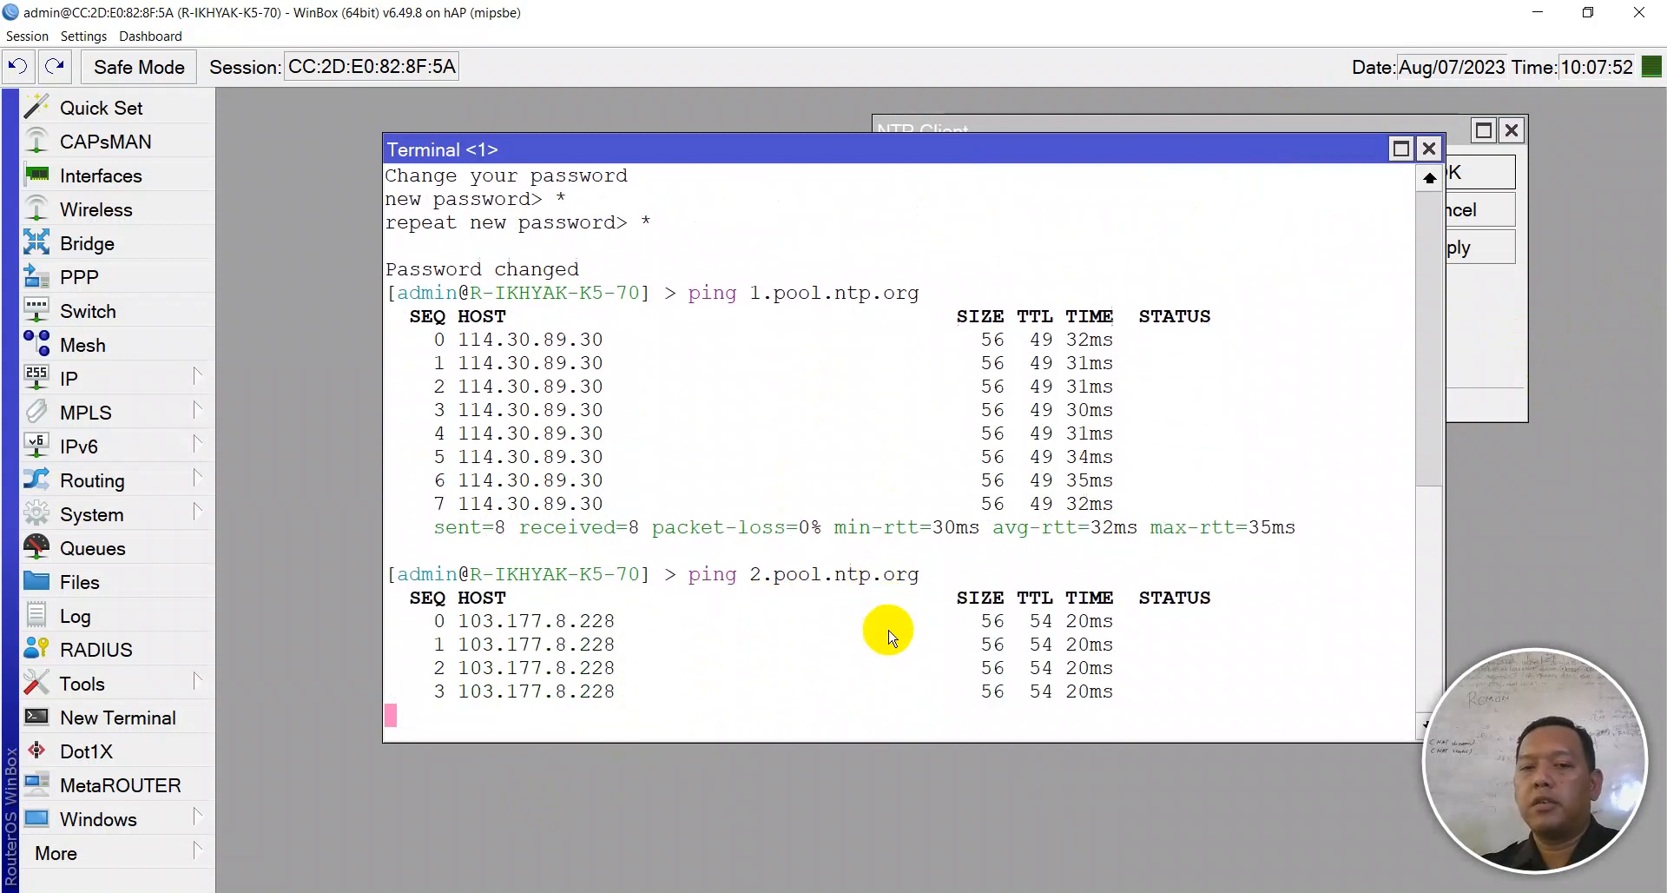
pyautogui.hotkey('ctrl', 'c')
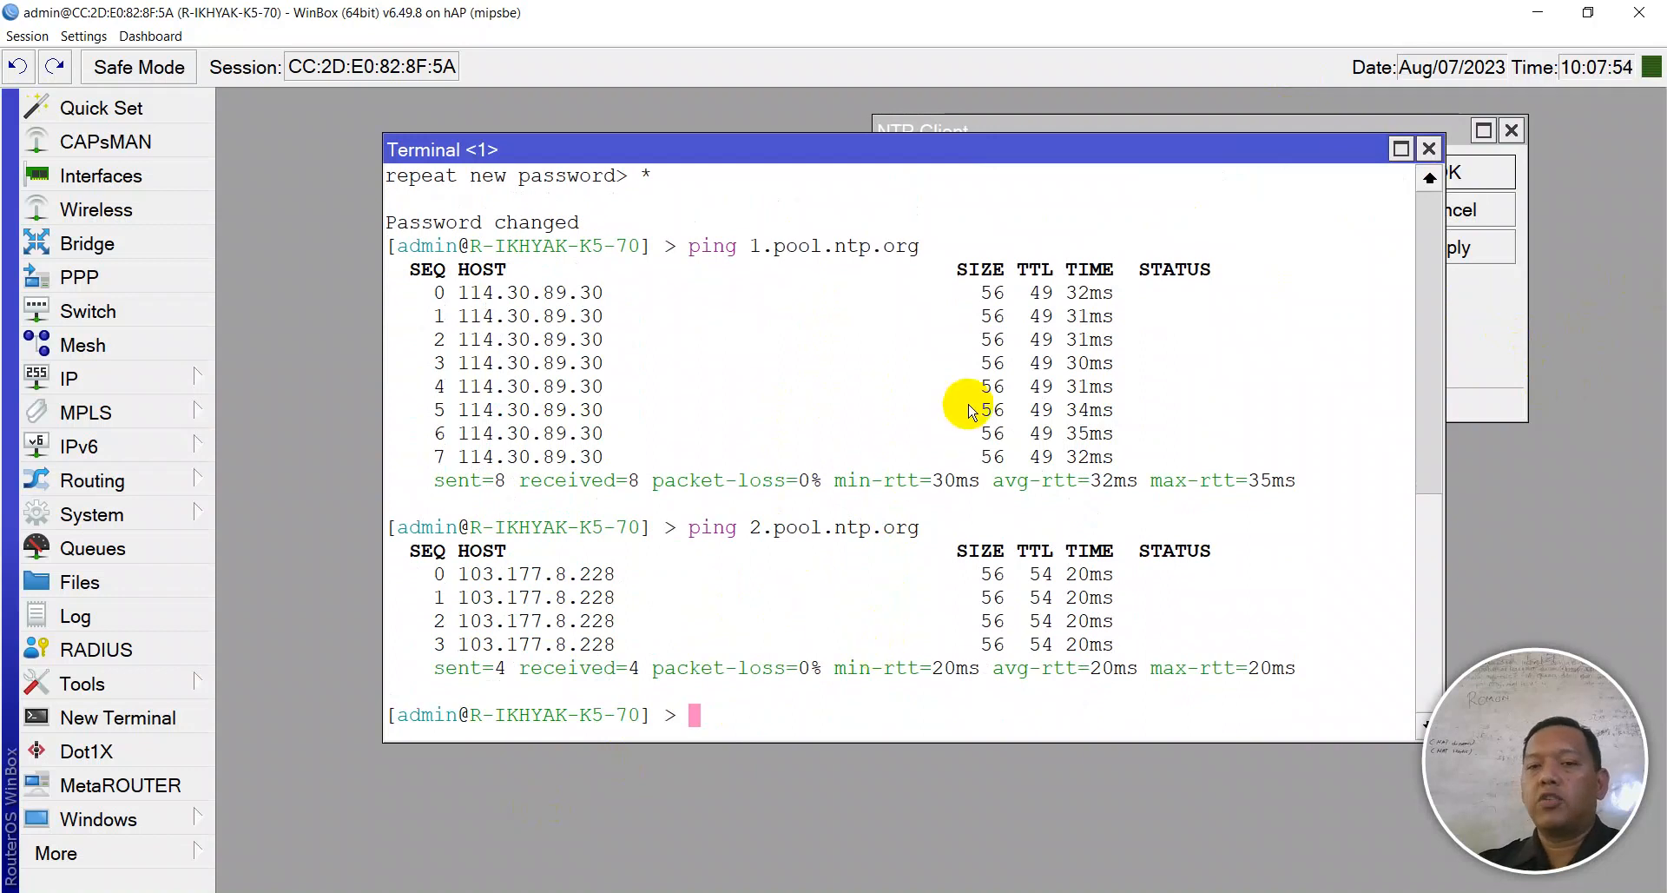
# - Ping 1.id.pool.ntp.org and select its replying address 202.65.114.202
pyautogui.press('Up')
pyautogui.press('Left')
pyautogui.press('Left')
pyautogui.press('Left')
pyautogui.press('Left')
pyautogui.press('Left')
pyautogui.press('Left')
pyautogui.press('Left')
pyautogui.press('Left')
pyautogui.press('Left')
pyautogui.press('Left')
pyautogui.press('Left')
pyautogui.press('Left')
pyautogui.write('id.')
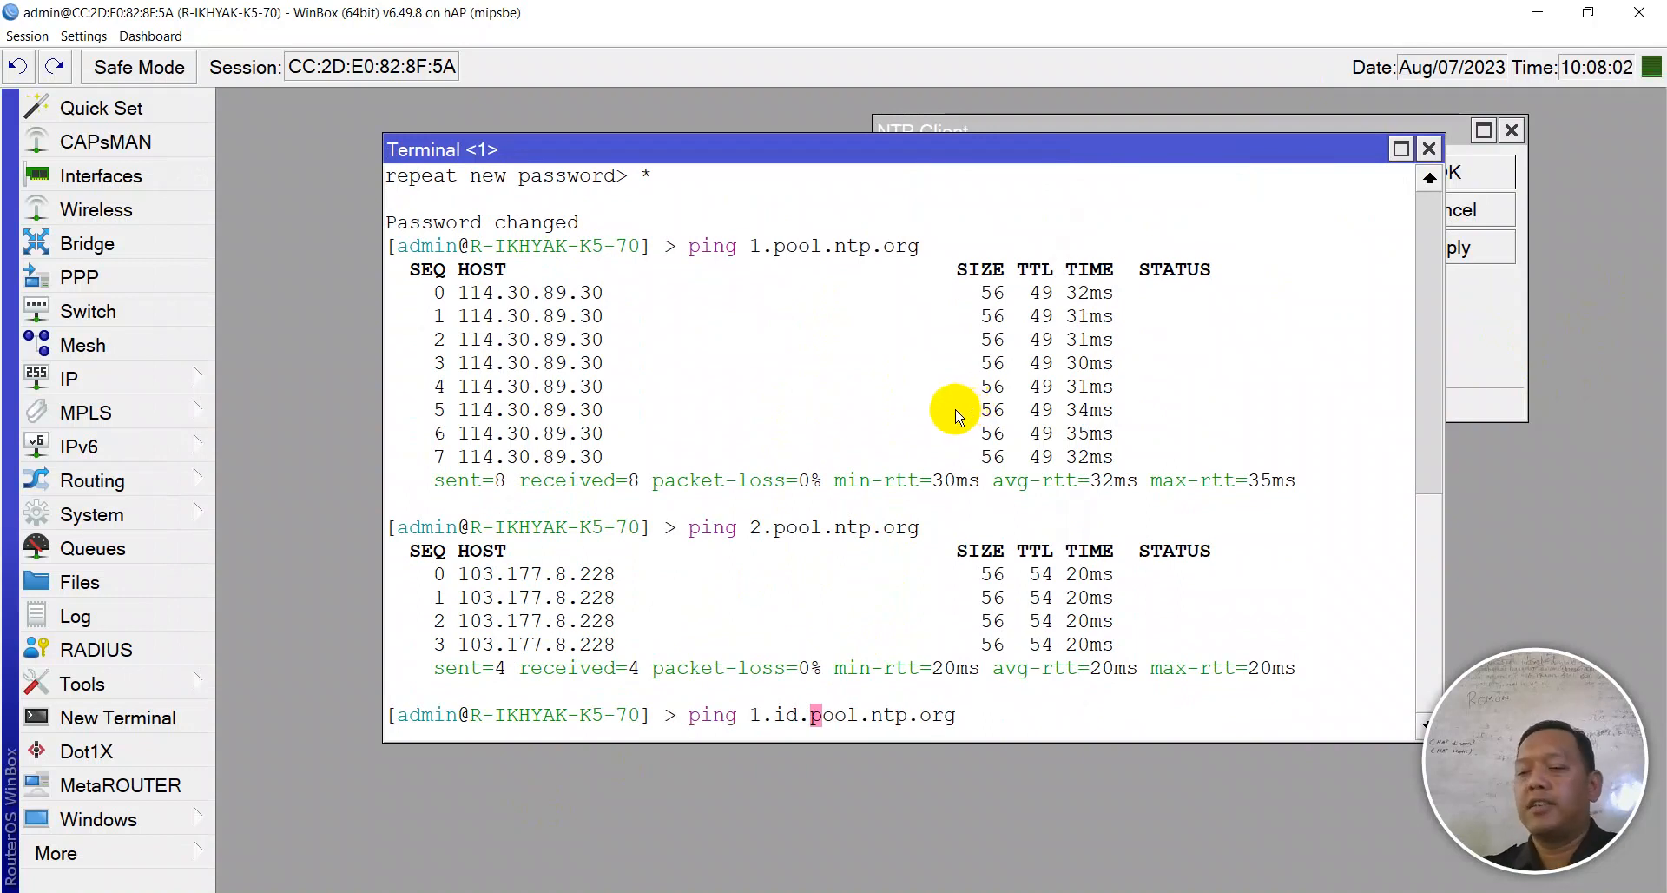
pyautogui.press('Return')
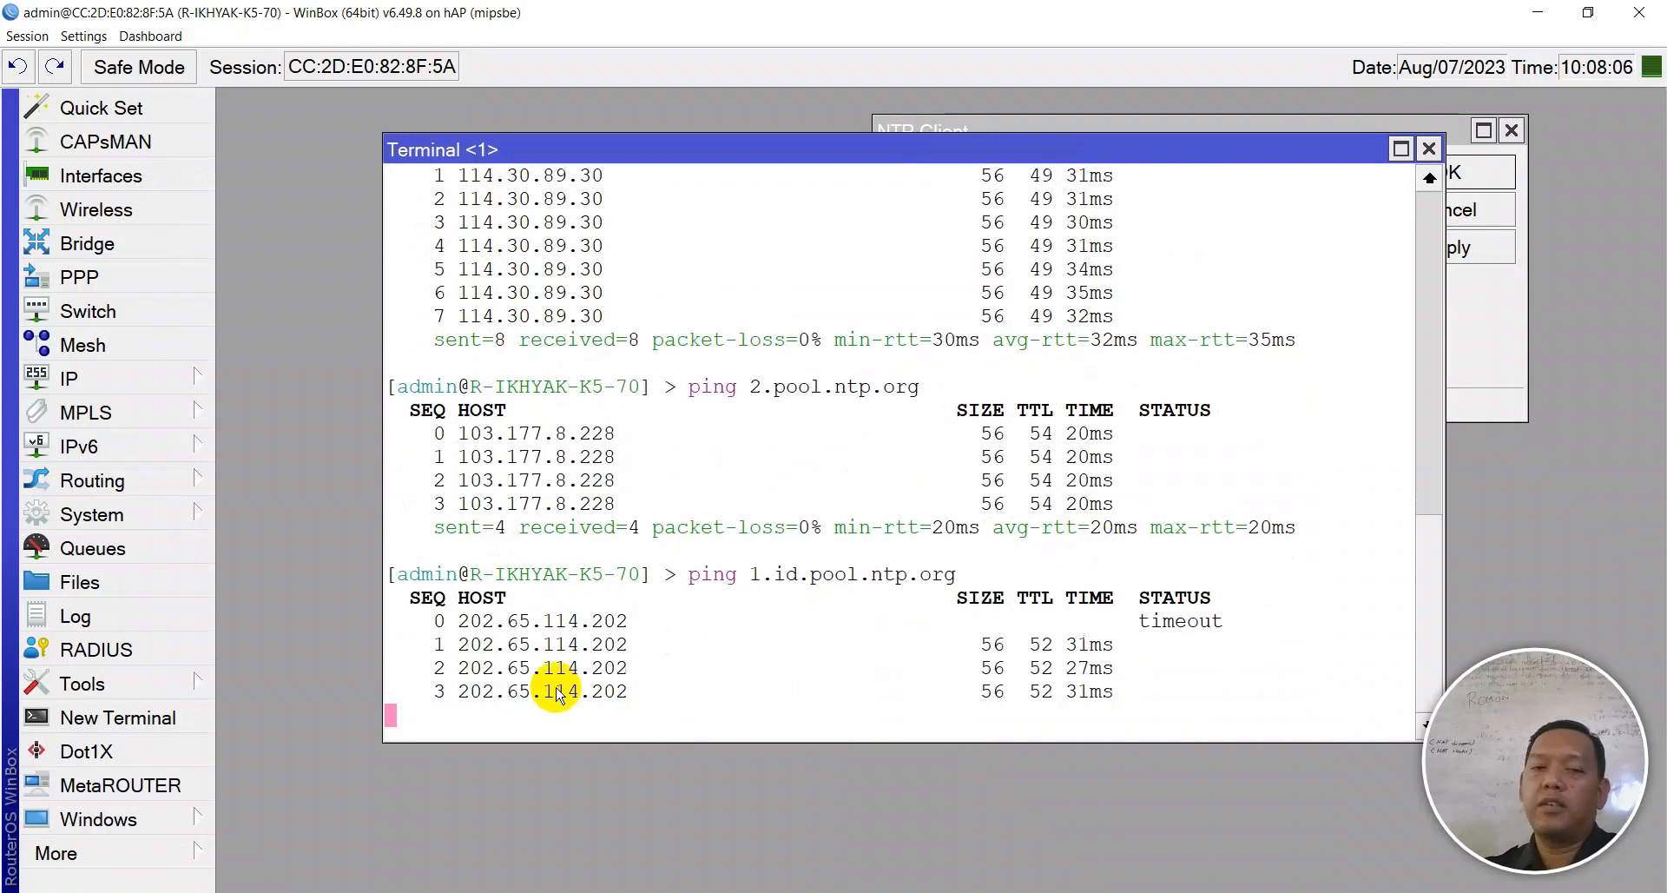
pyautogui.hotkey('ctrl', 'c')
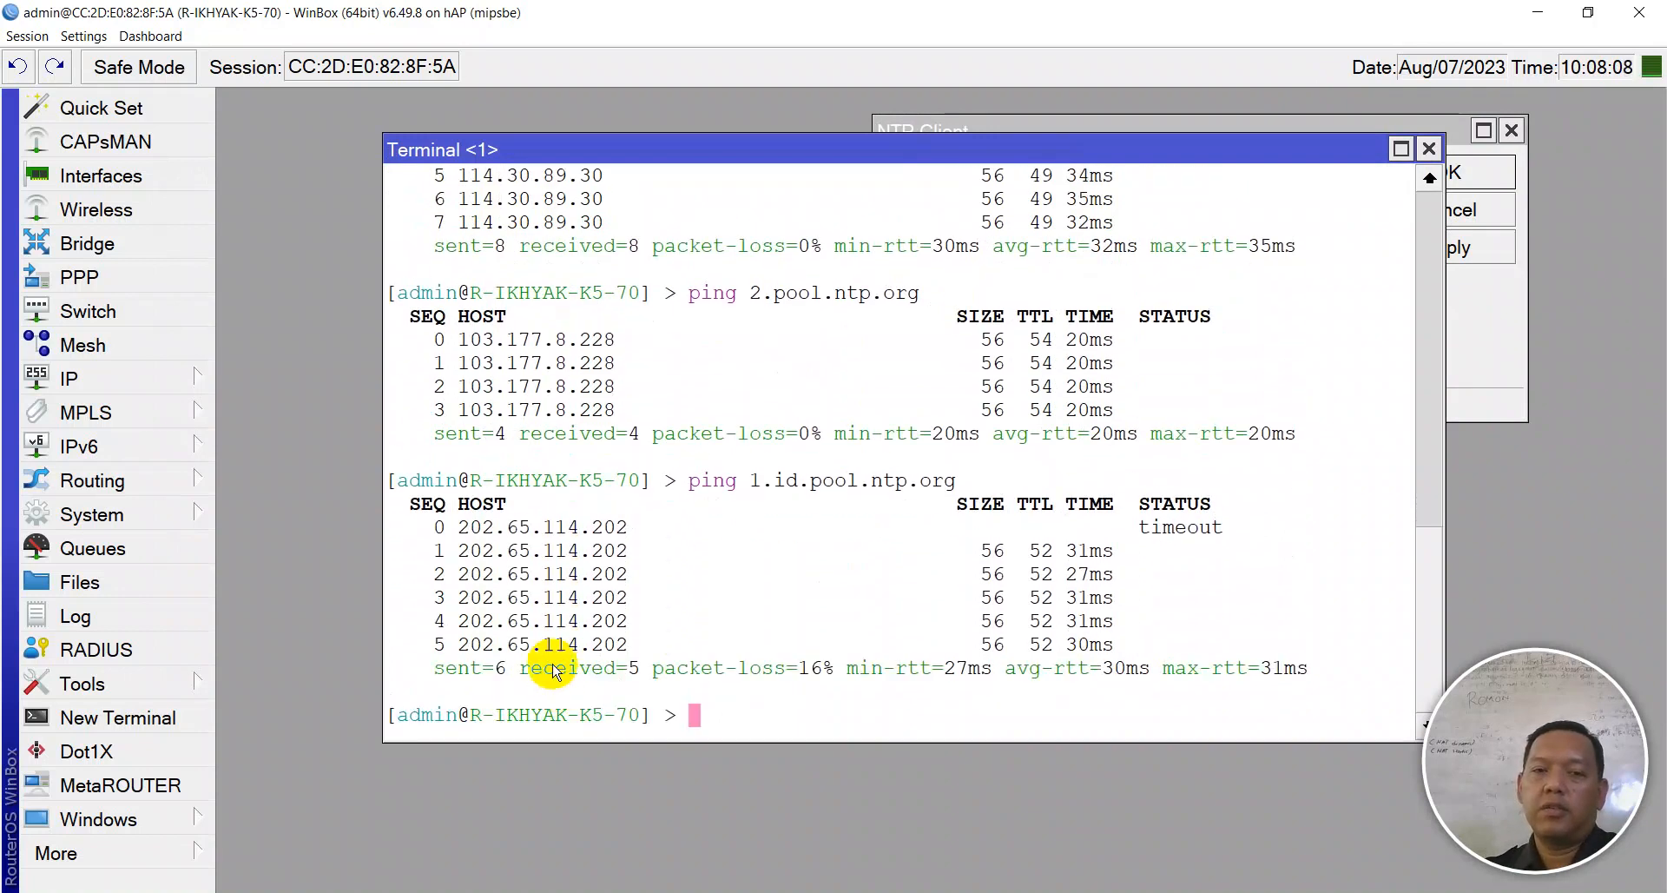
pyautogui.moveTo(628, 527); pyautogui.dragTo(473, 527)
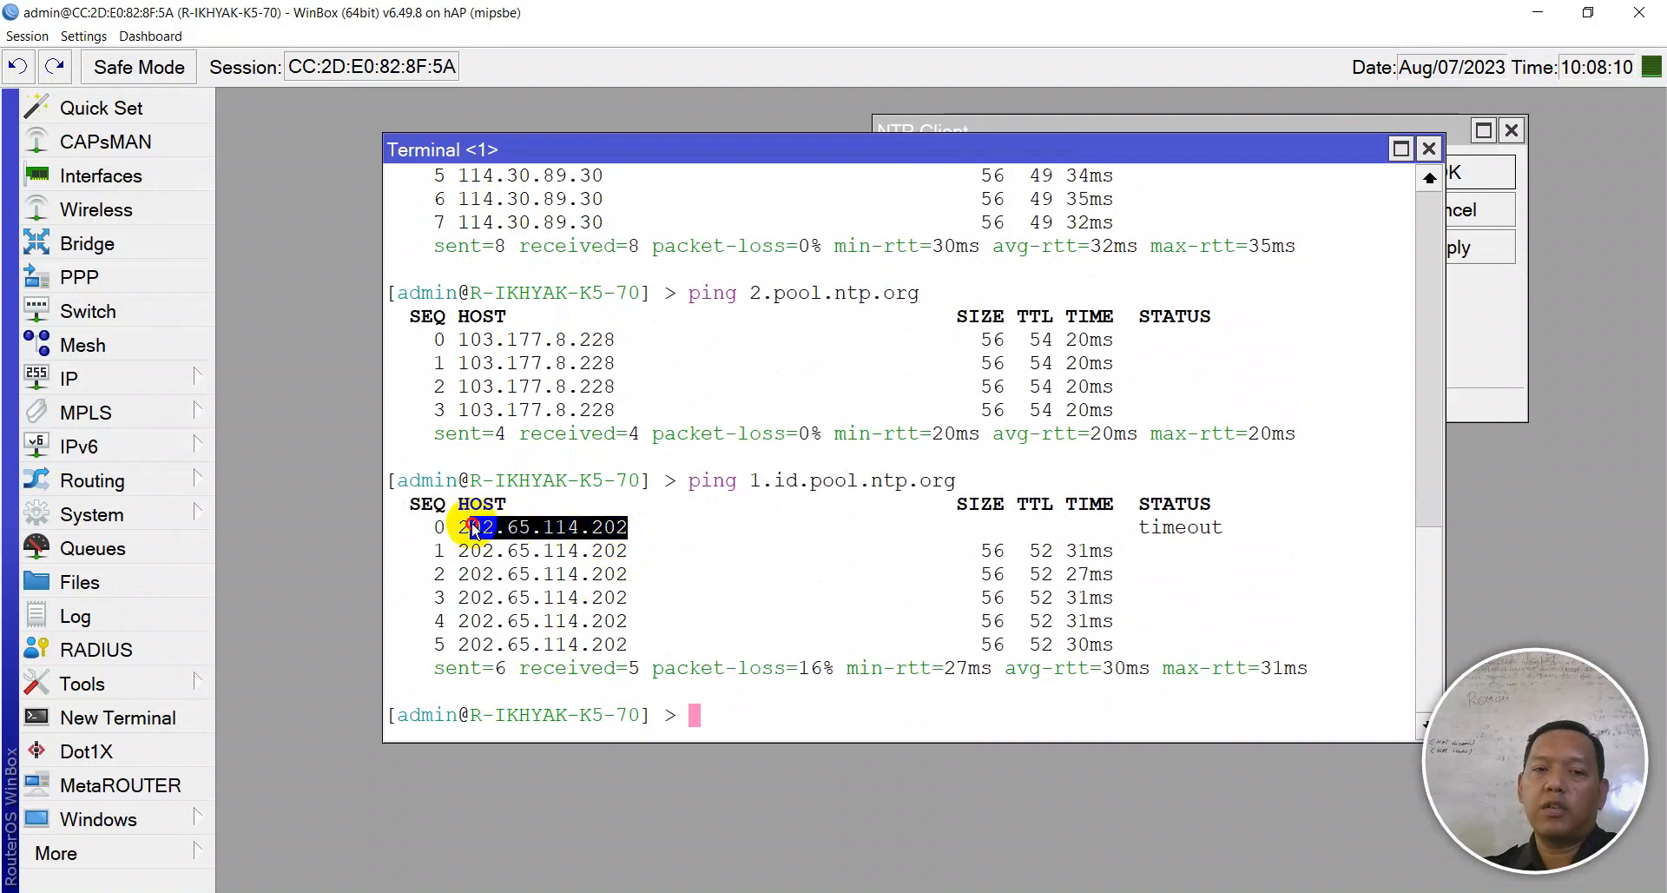
# - Paste 202.65.114.202 as the NTP Client's primary server
pyautogui.hotkey('alt', 'Tab')
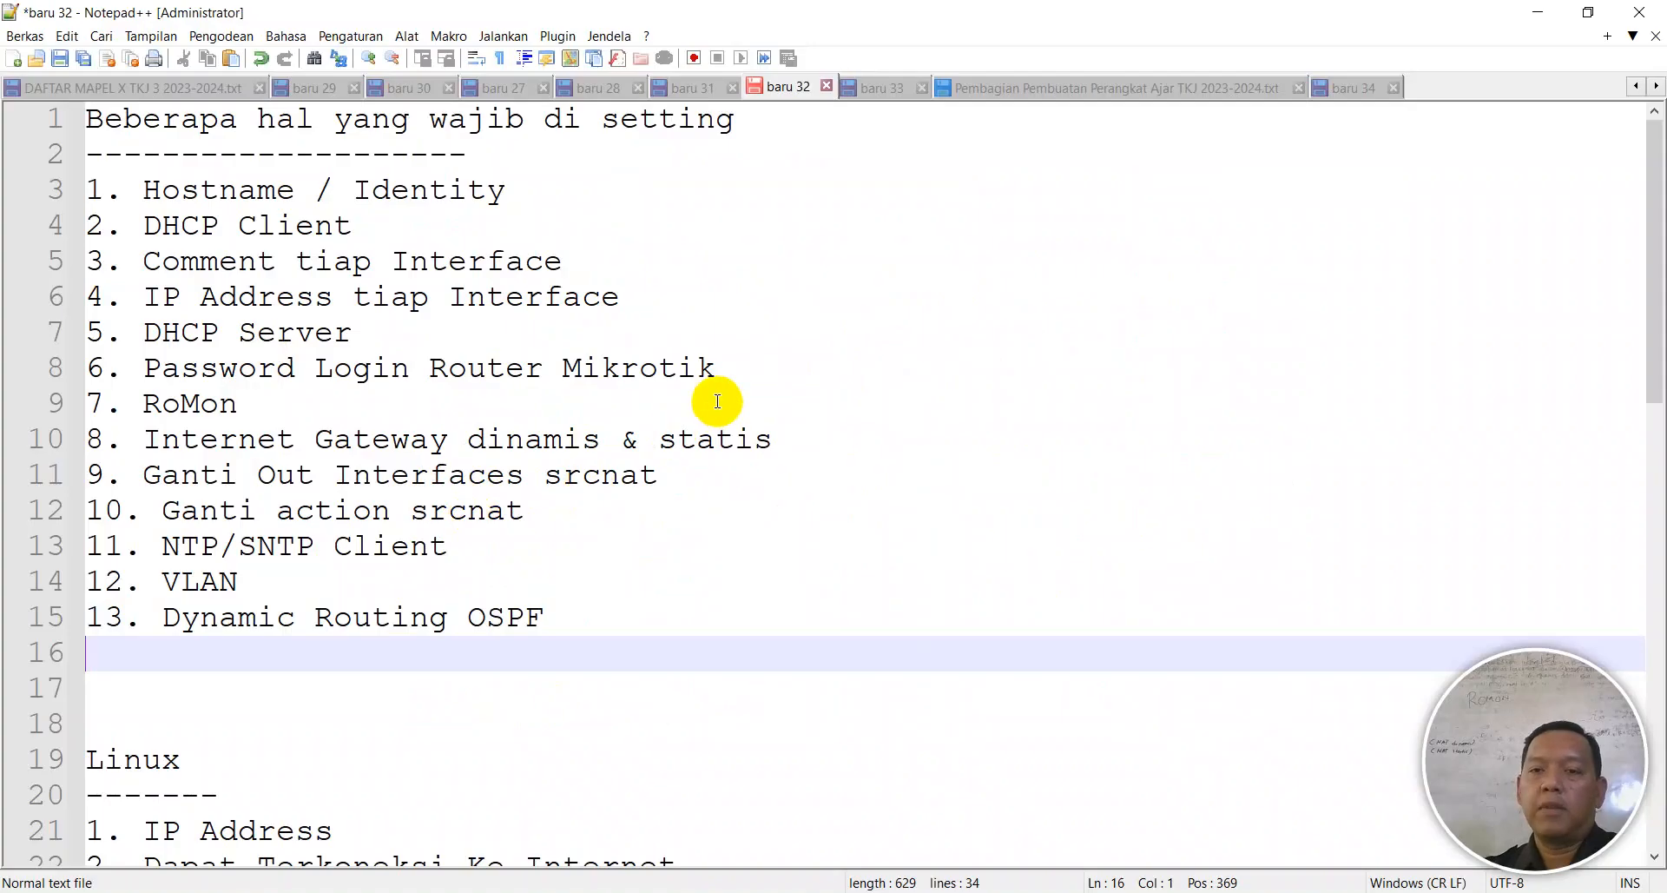
pyautogui.hotkey('alt', 'Tab')
pyautogui.click(1481, 352)
pyautogui.moveTo(811, 148); pyautogui.dragTo(737, 106)
pyautogui.moveTo(1406, 121); pyautogui.dragTo(1377, 532)
pyautogui.moveTo(1258, 655); pyautogui.dragTo(1061, 633)
pyautogui.hotkey('ctrl', 'v')
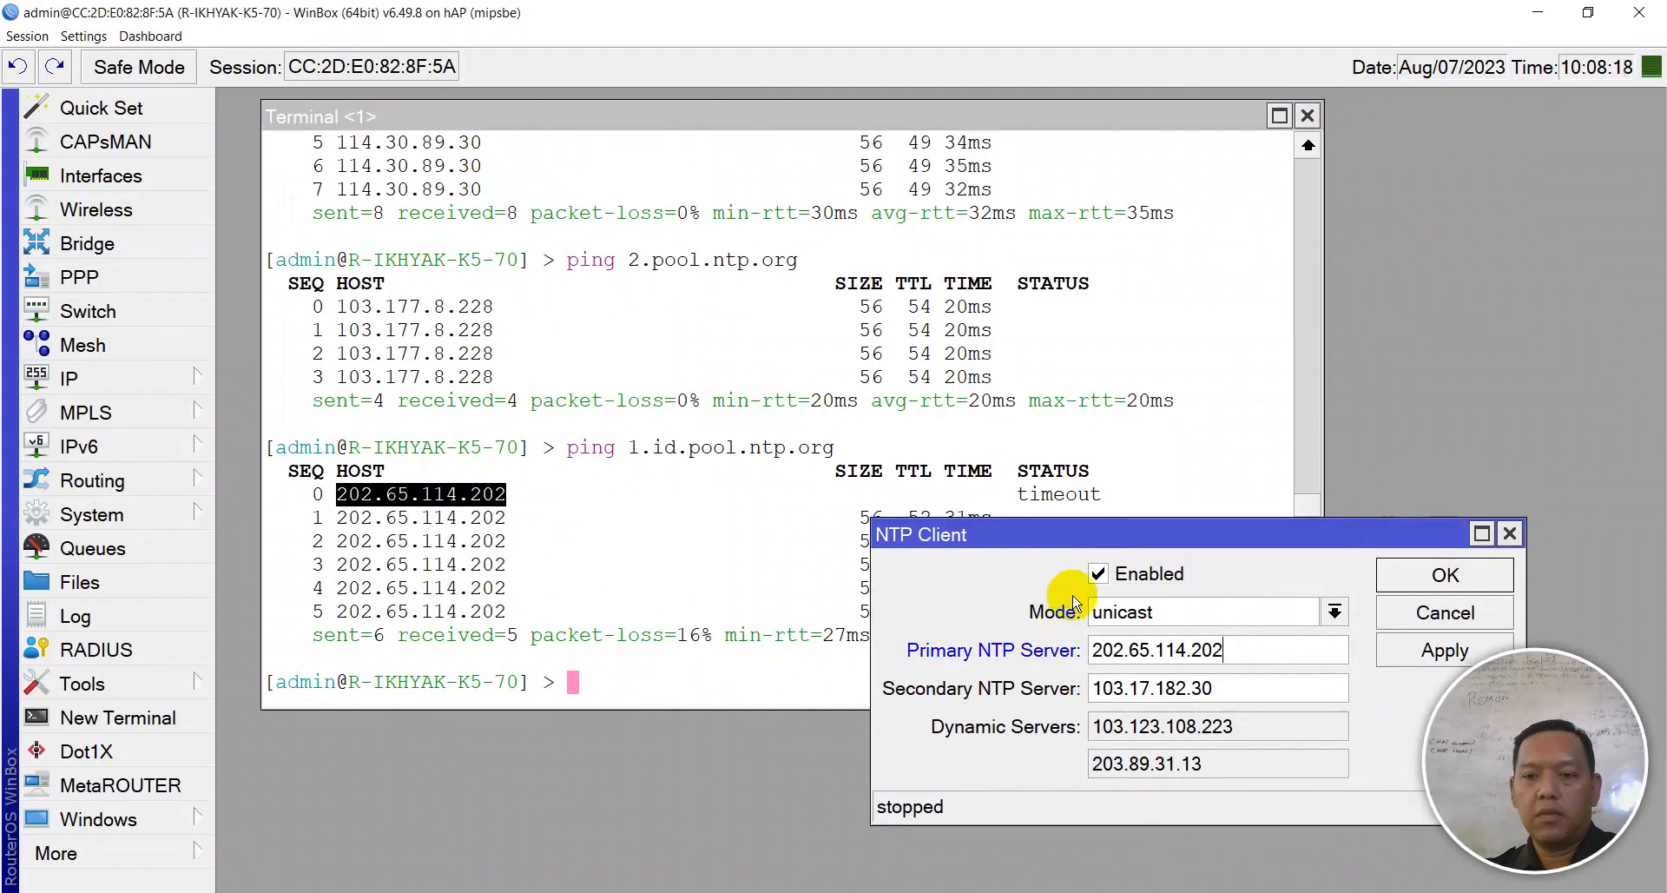
# - Ping 2.id.pool.ntp.org and select its replying address 103.83.142.30
pyautogui.click(555, 544)
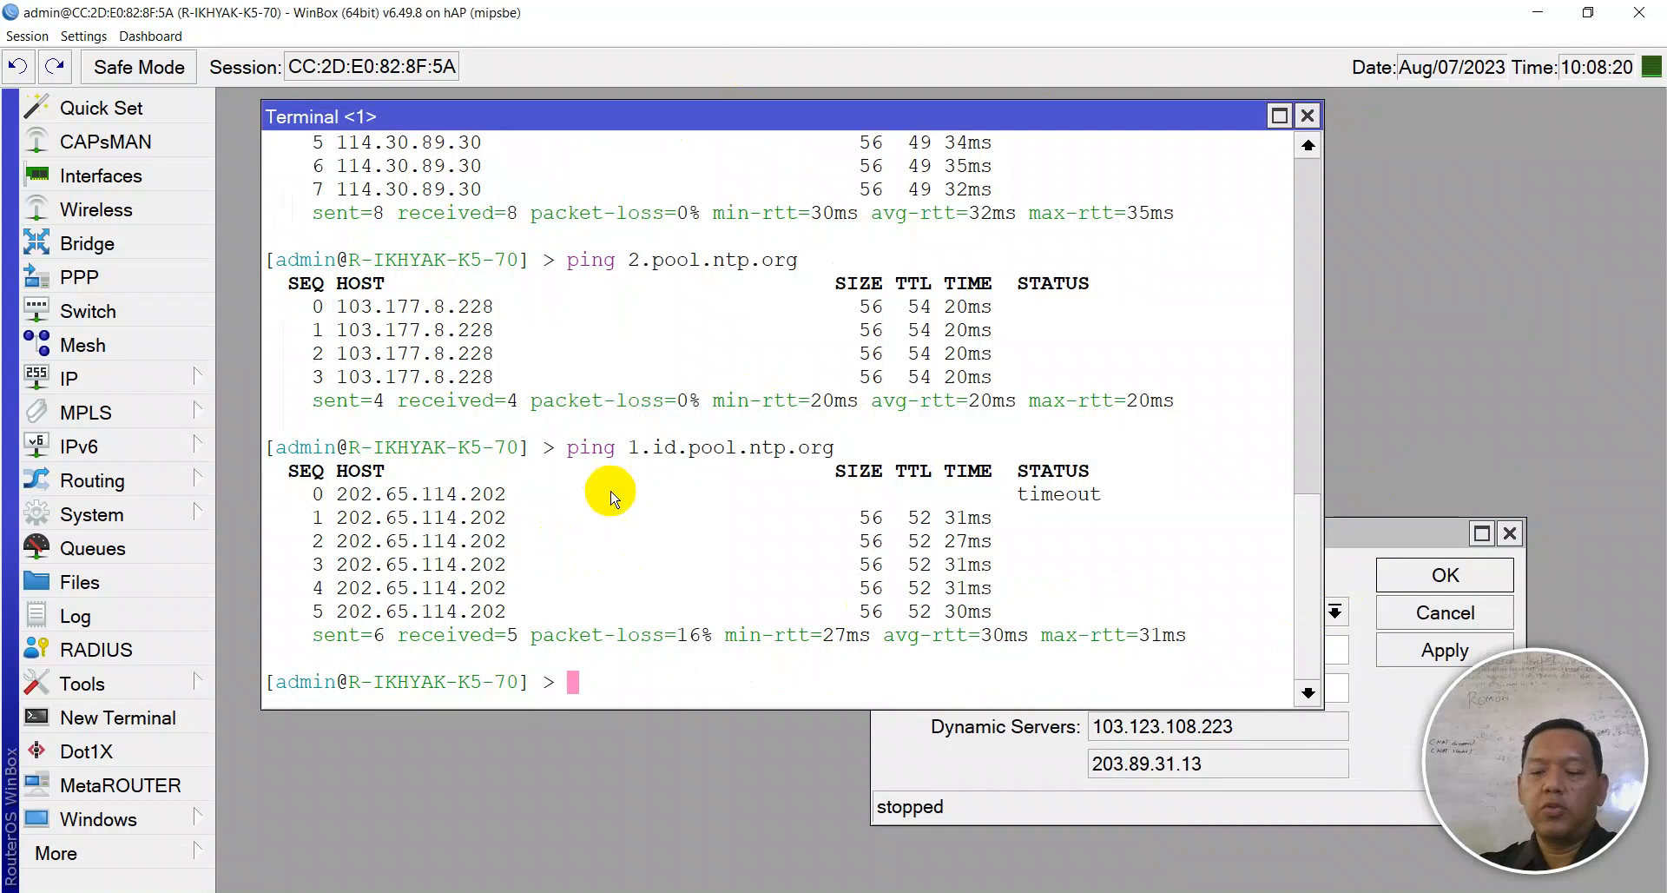
pyautogui.press('Up')
pyautogui.press('Left')
pyautogui.press('Left')
pyautogui.press('Left')
pyautogui.press('Left')
pyautogui.press('Left')
pyautogui.press('Left')
pyautogui.press('Left')
pyautogui.press('Left')
pyautogui.press('Left')
pyautogui.press('Left')
pyautogui.press('Left')
pyautogui.press('Left')
pyautogui.press('Left')
pyautogui.press('Left')
pyautogui.press('Left')
pyautogui.press('Left')
pyautogui.press('Left')
pyautogui.press('Right')
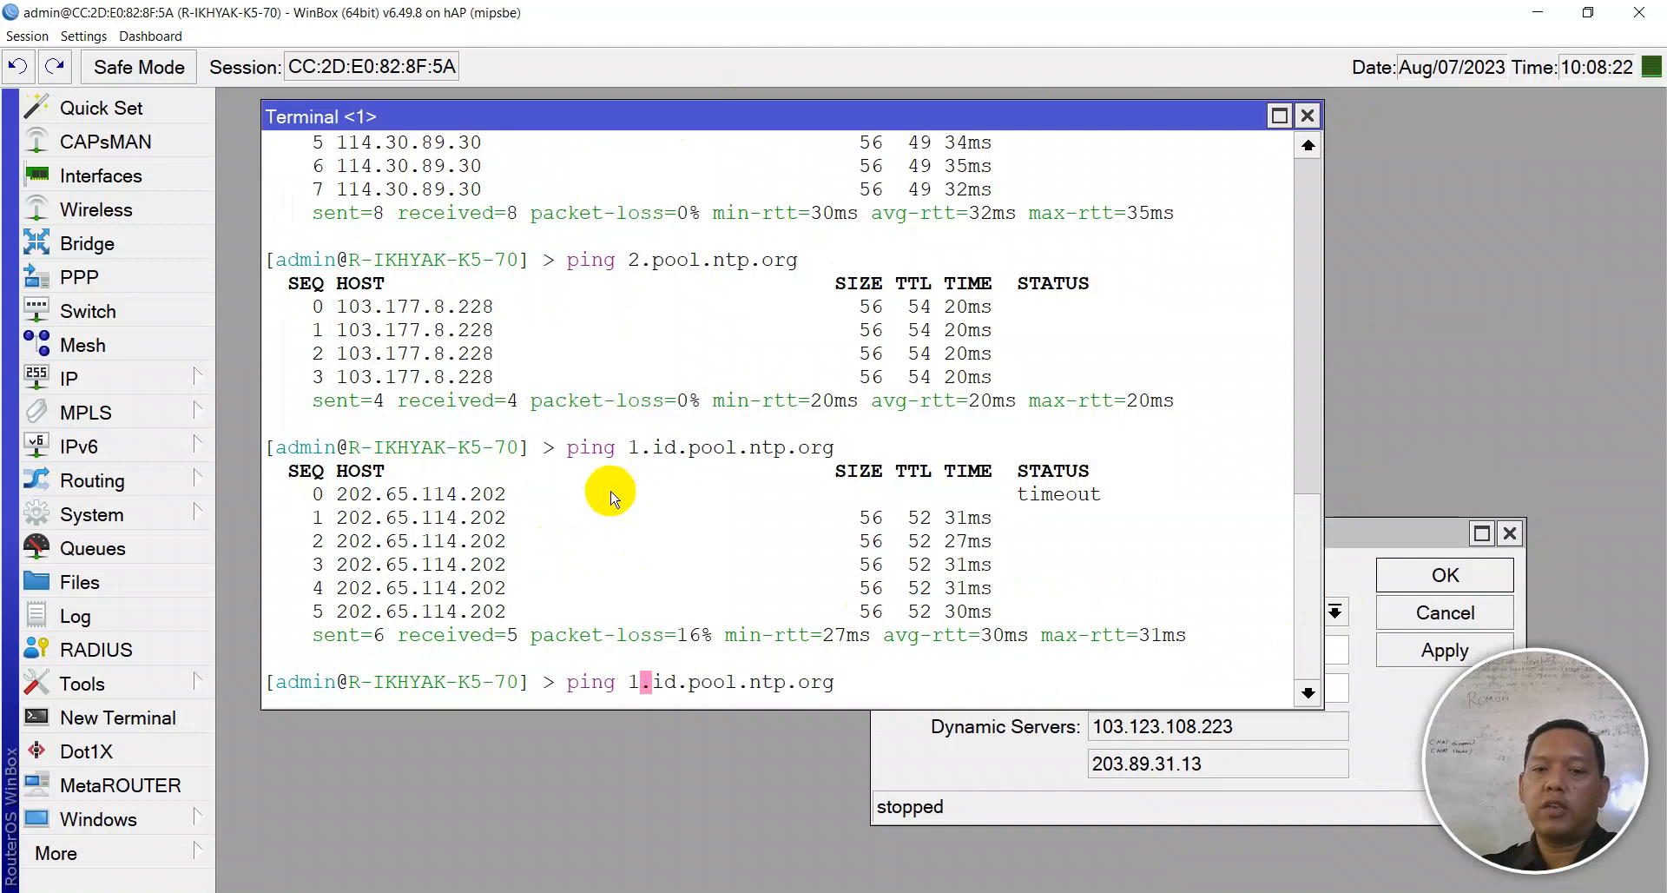
pyautogui.press('Return')
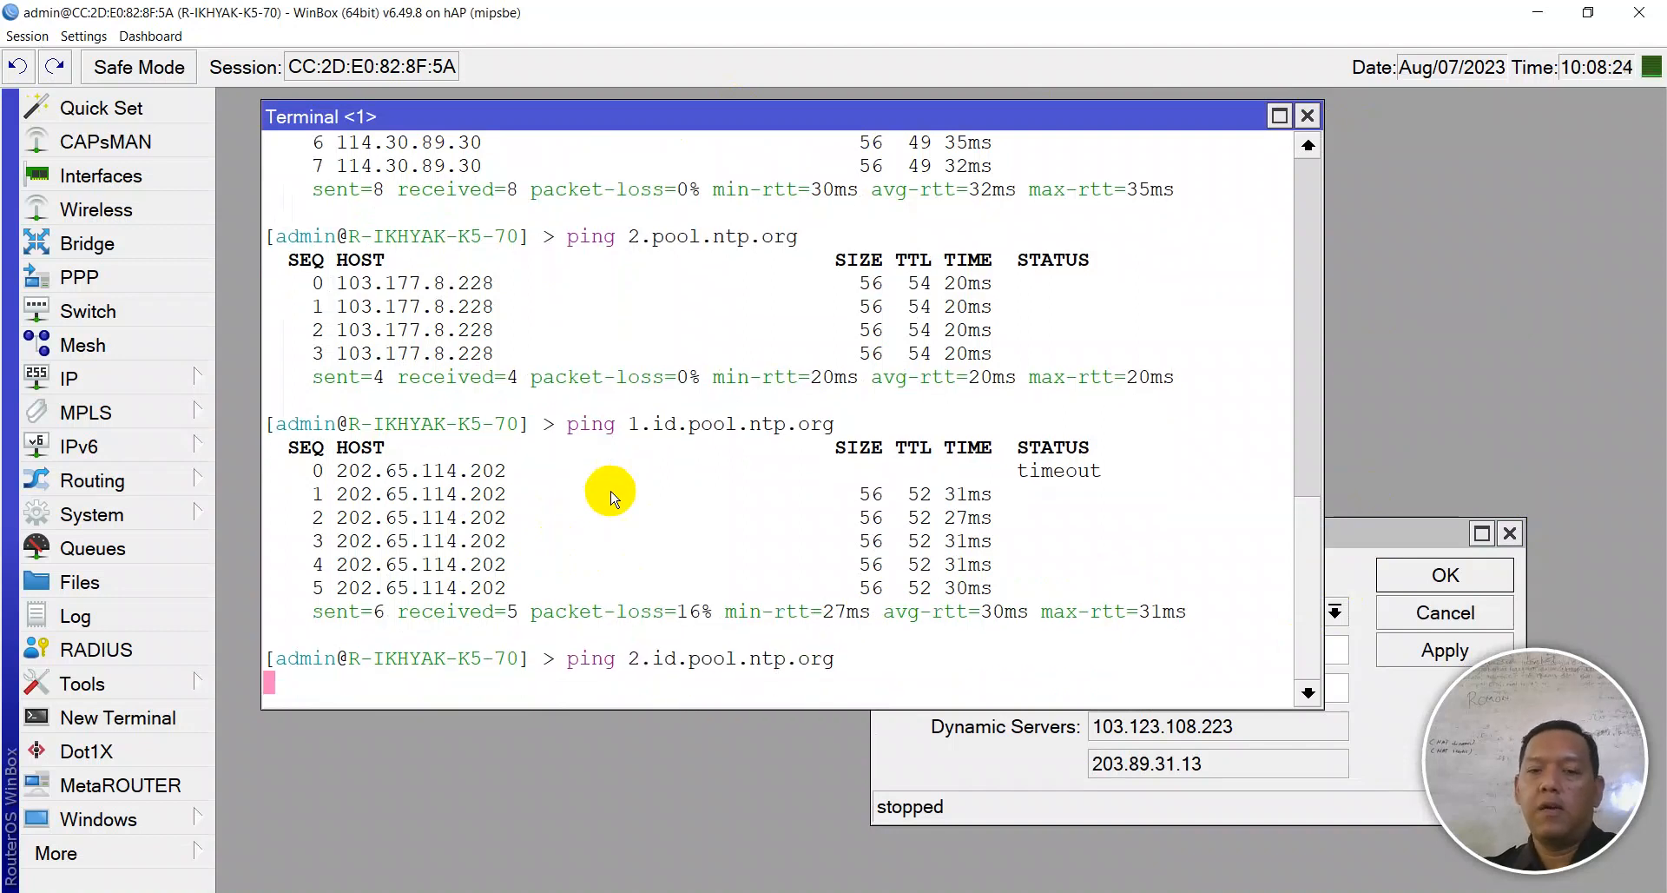
pyautogui.hotkey('ctrl', 'c')
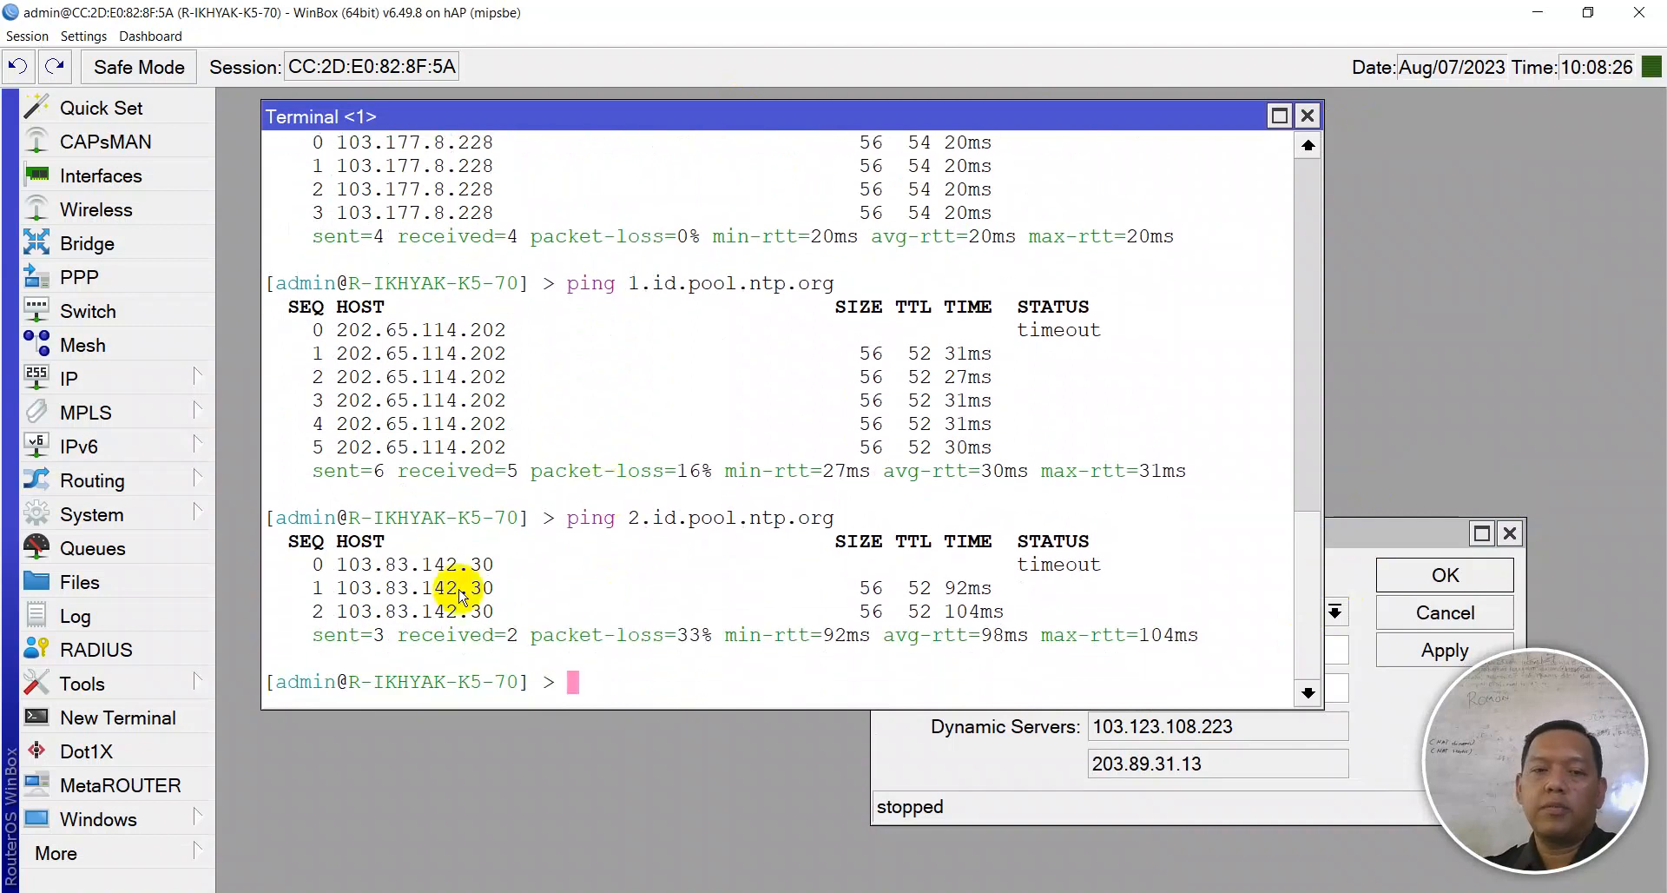
pyautogui.click(501, 612)
pyautogui.moveTo(508, 618); pyautogui.dragTo(335, 614)
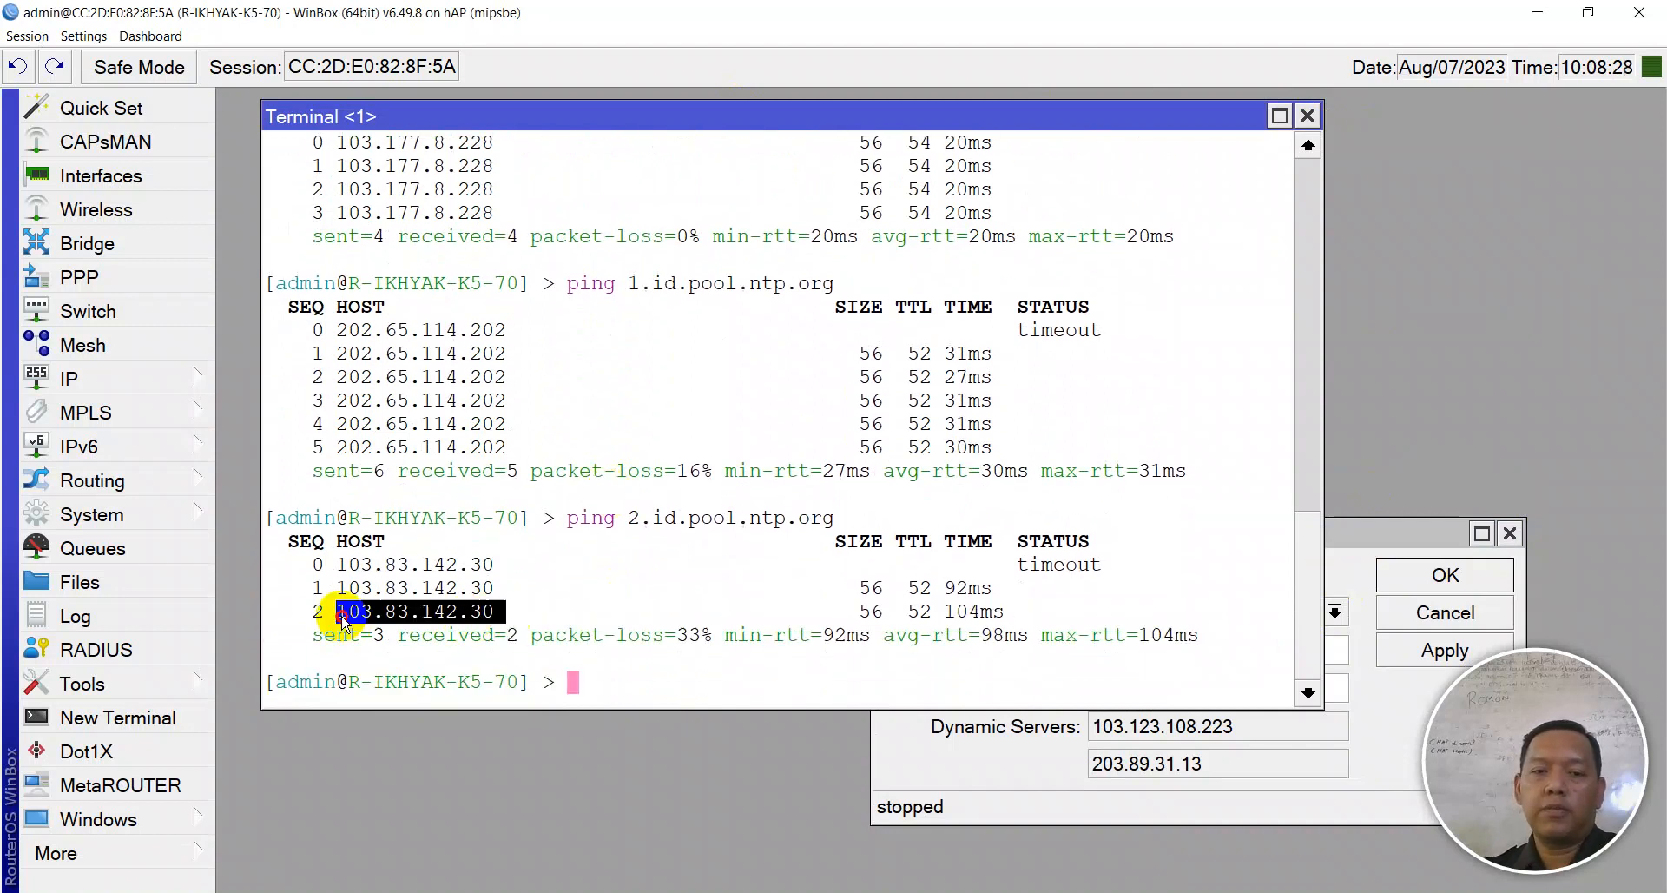
# - Paste 103.83.142.30 as the secondary NTP server, then apply and save
pyautogui.rightClick(375, 614)
pyautogui.click(417, 623)
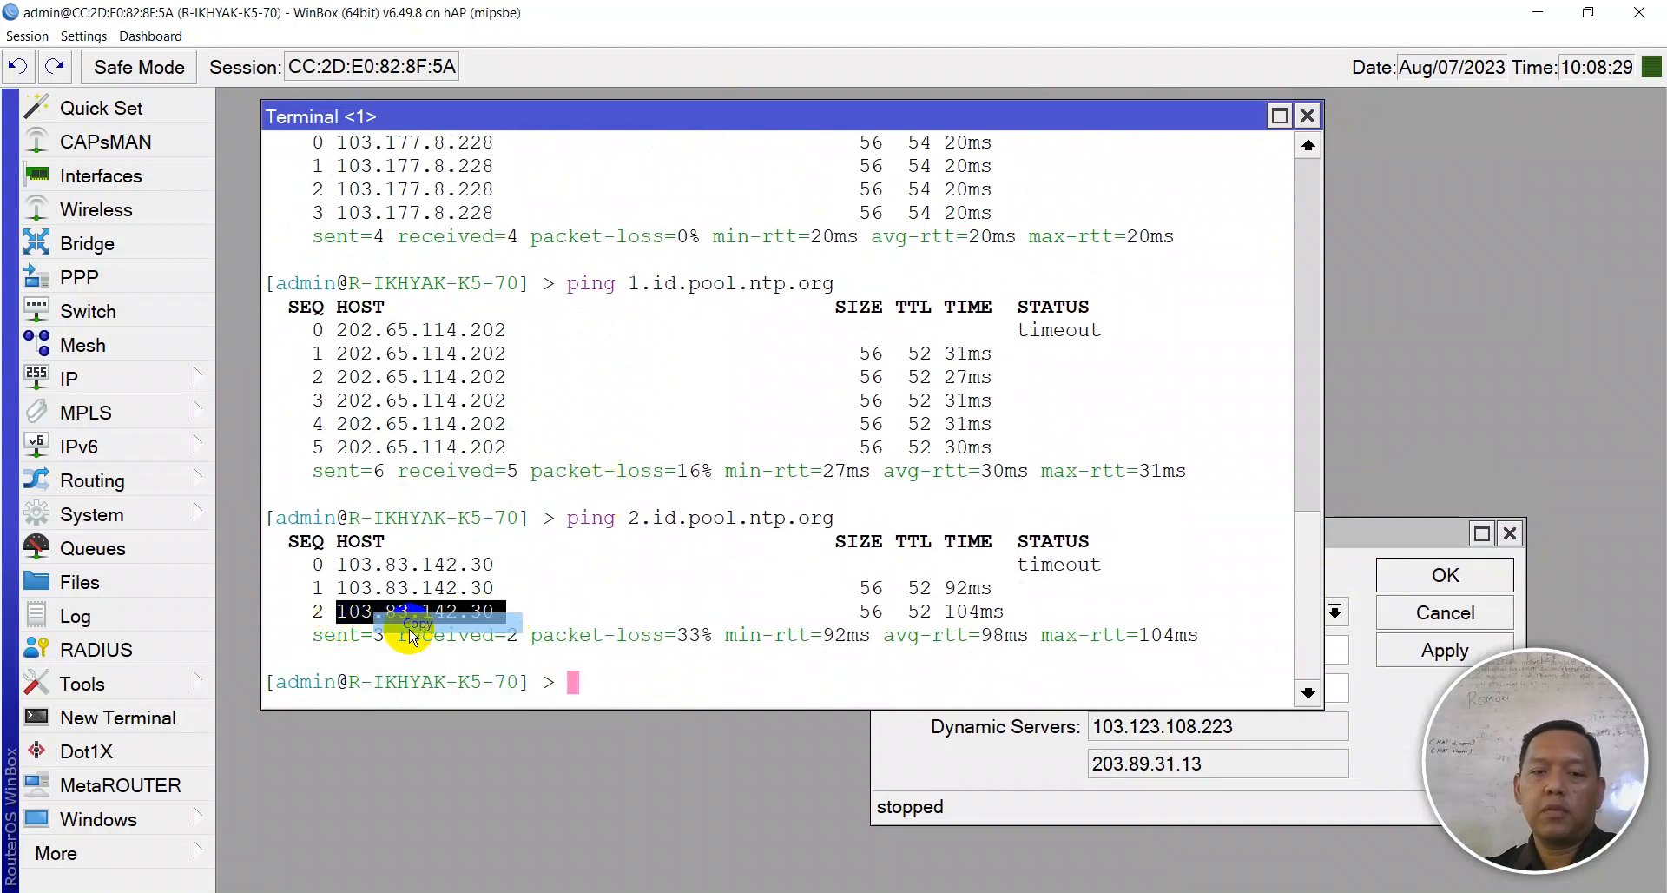
pyautogui.click(1133, 776)
pyautogui.moveTo(1217, 686); pyautogui.dragTo(982, 687)
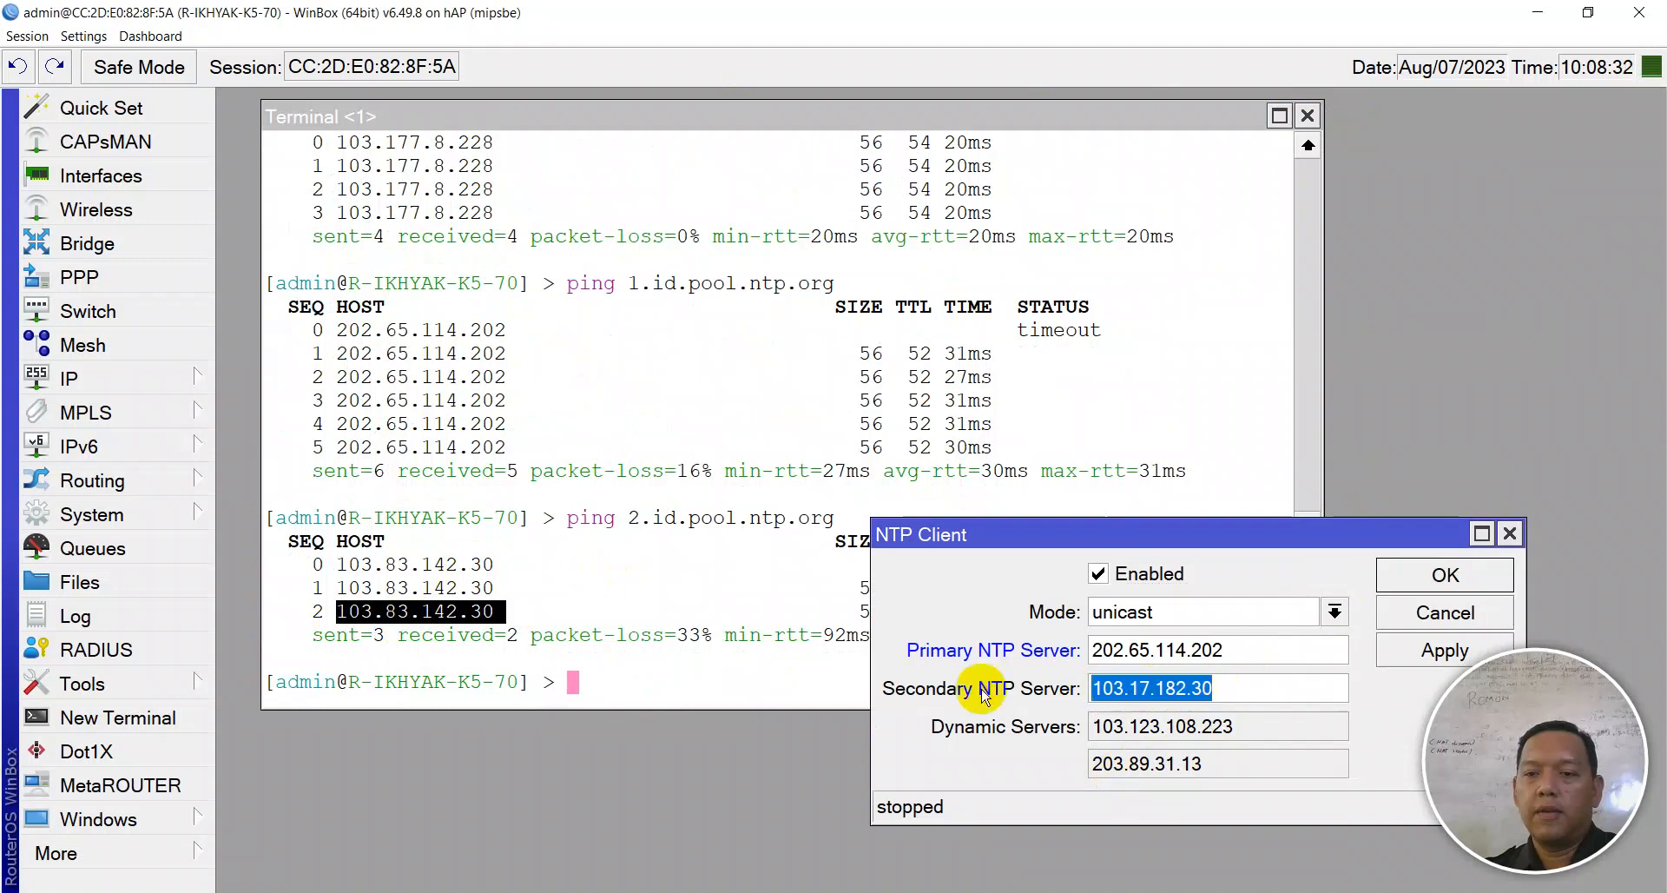
pyautogui.hotkey('ctrl', 'v')
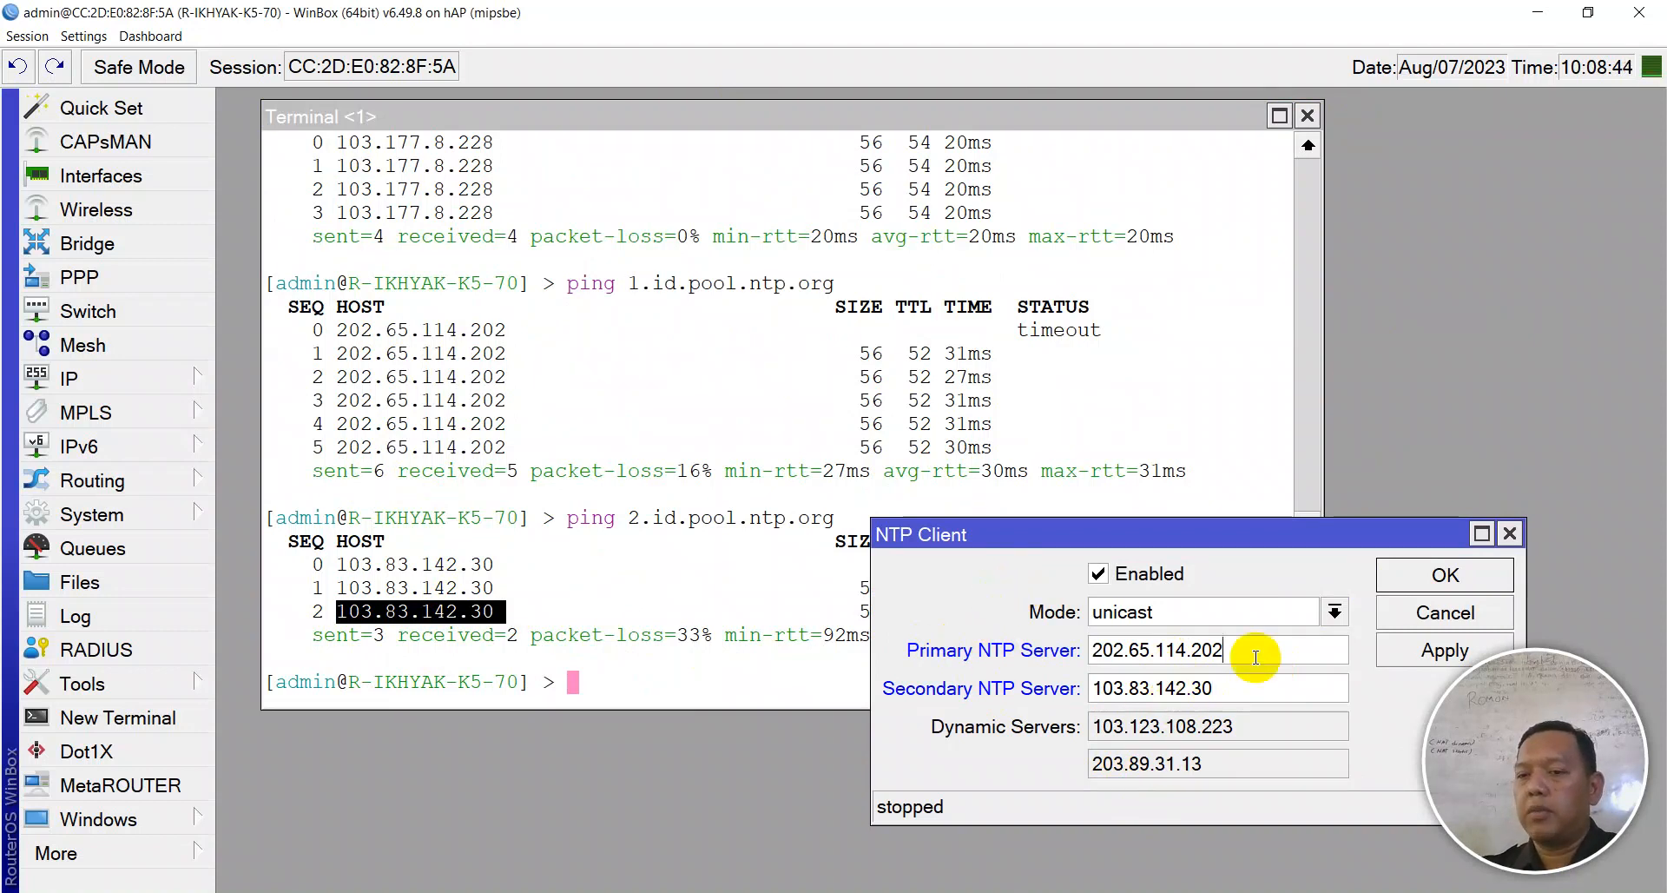
pyautogui.click(1458, 653)
pyautogui.click(1423, 575)
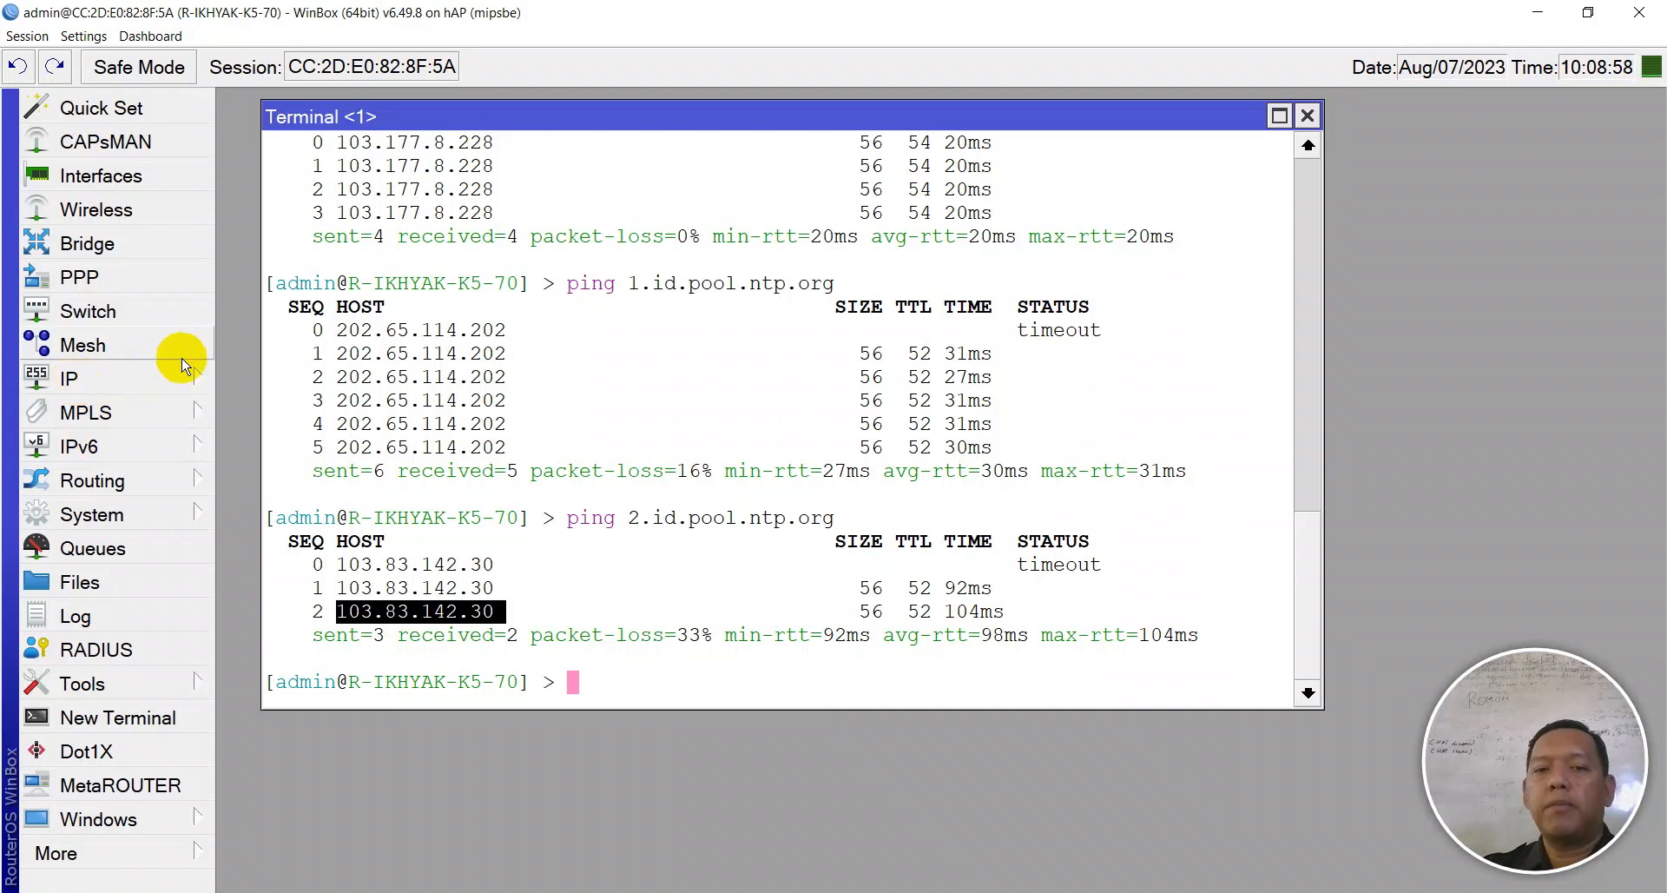
pyautogui.scroll(4, 447, 434)
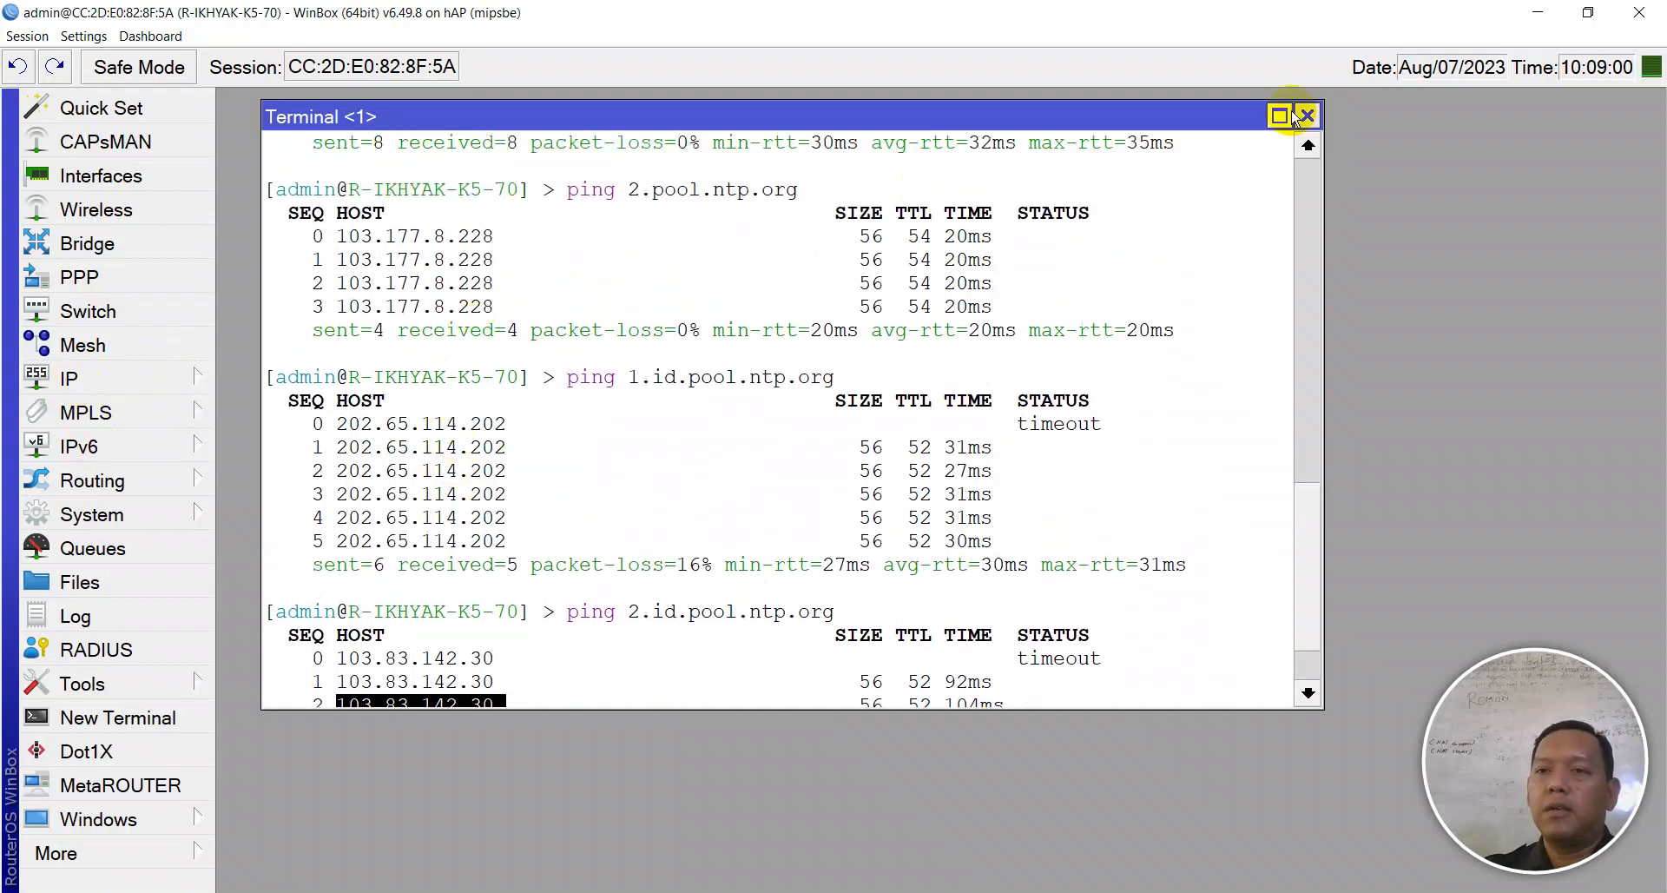
# - Close the terminal and make checklist item 12 Dynamic Routing OSPF instead of VLAN in Notepad++
pyautogui.click(1307, 118)
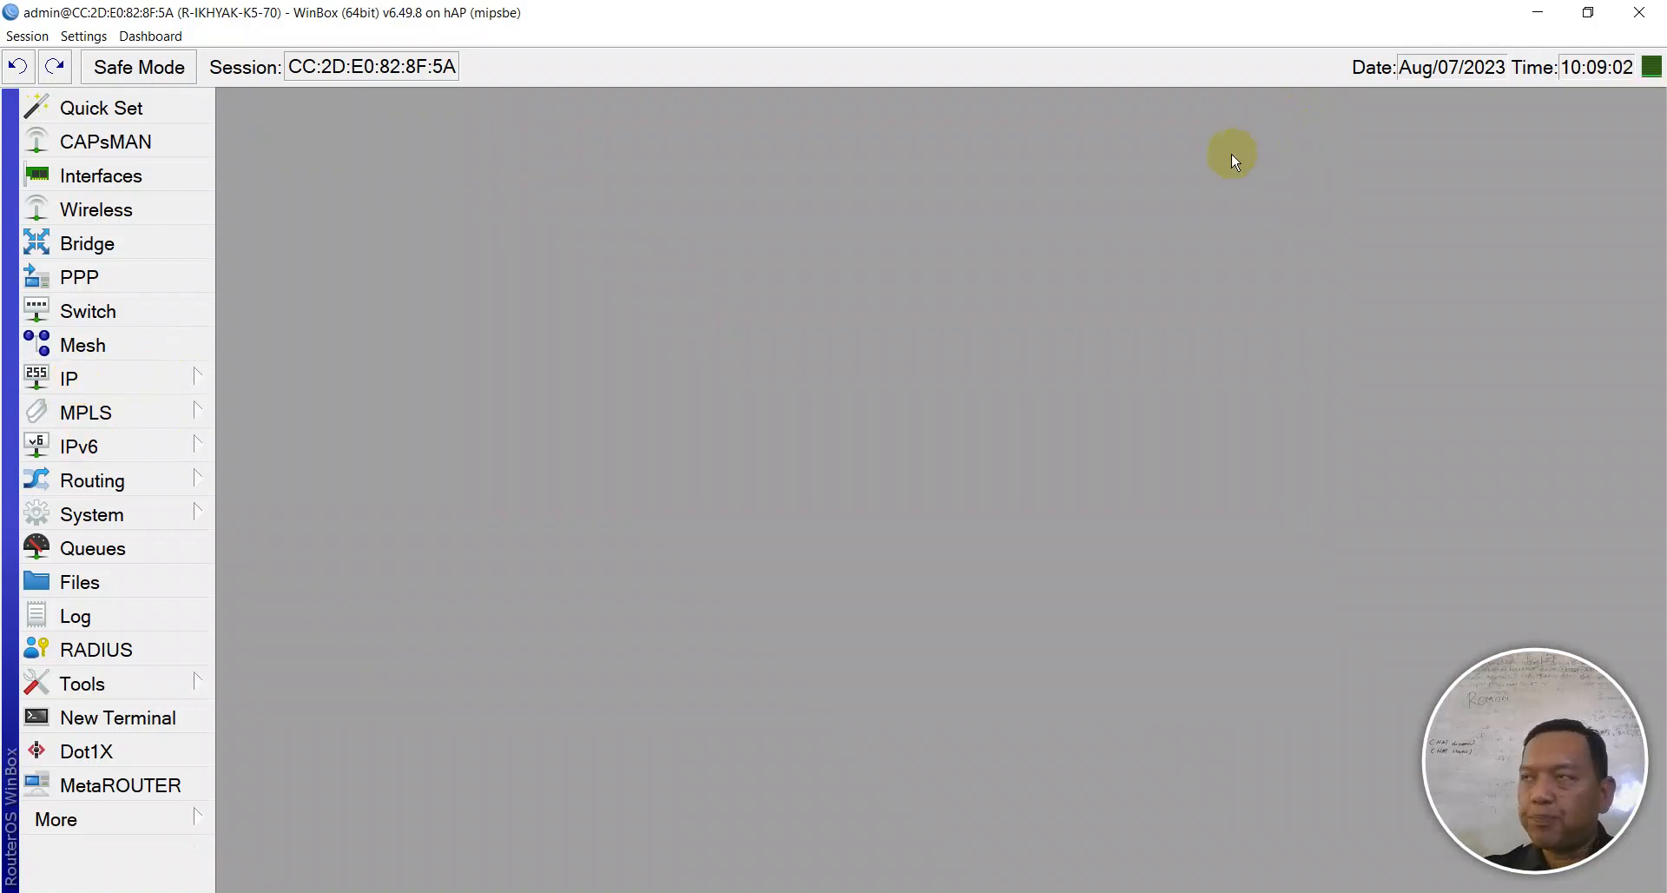
pyautogui.hotkey('alt', 'Tab')
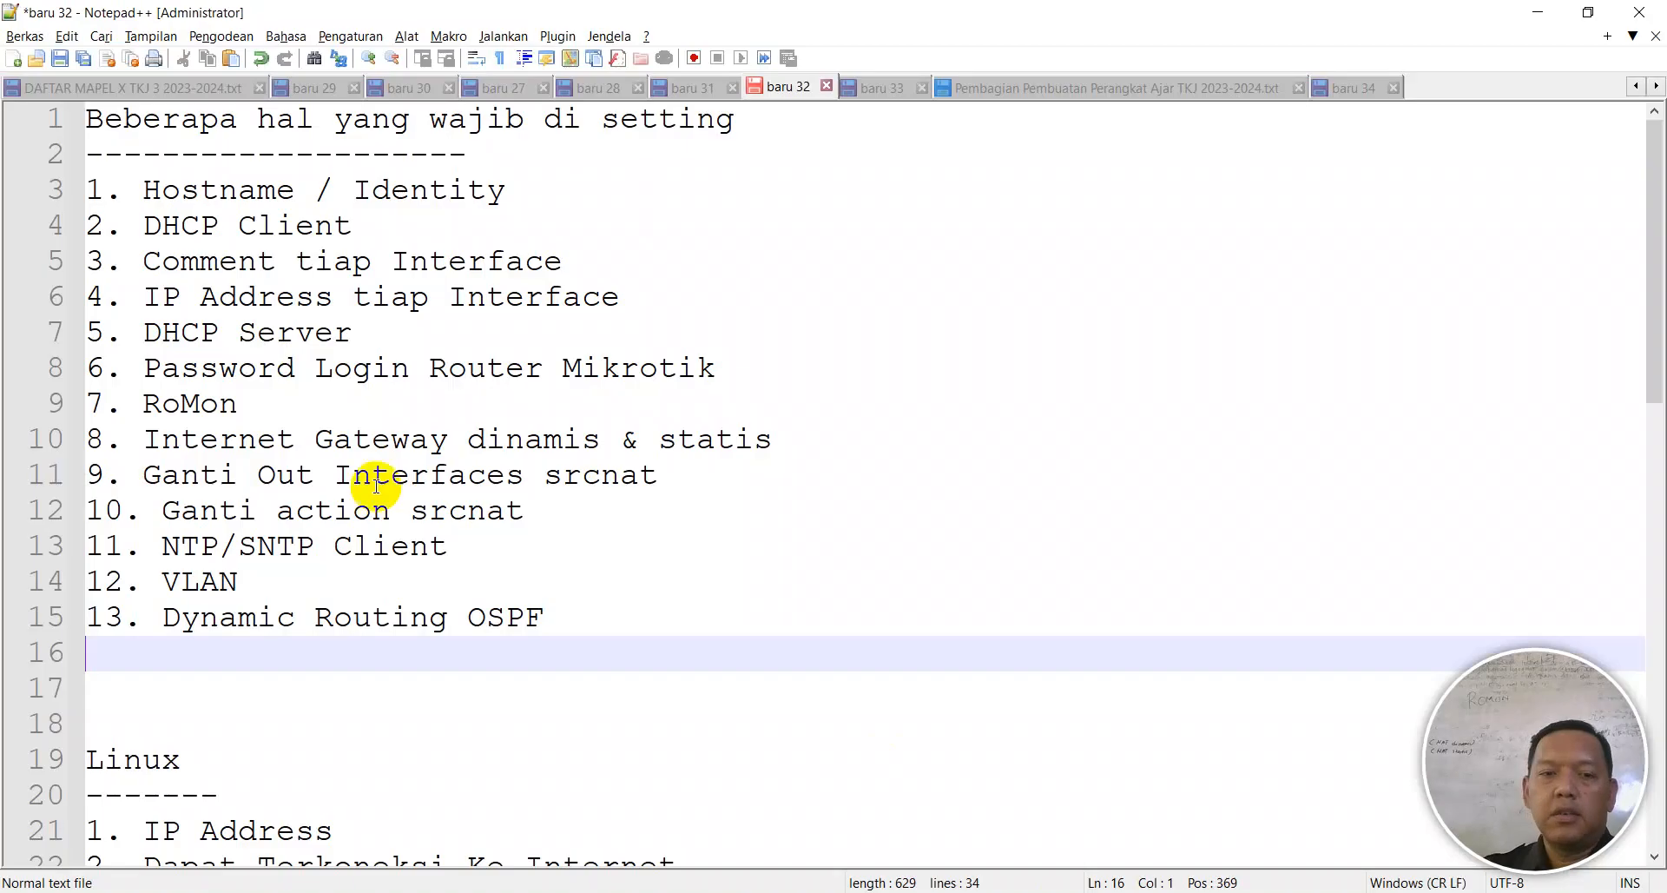
pyautogui.click(58, 547)
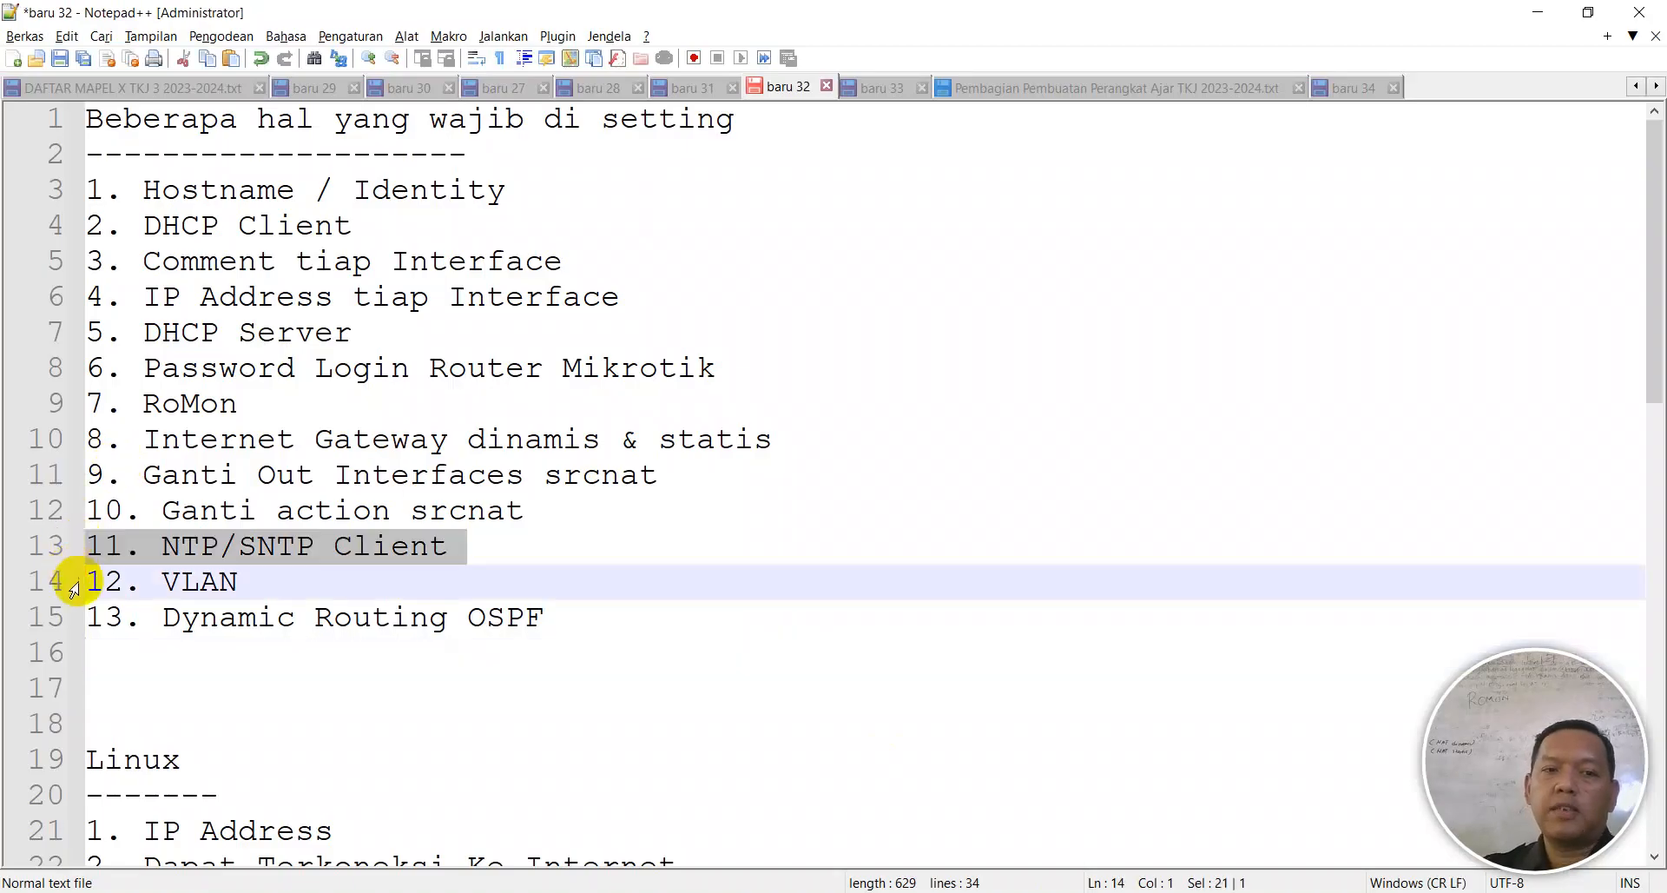
pyautogui.click(76, 581)
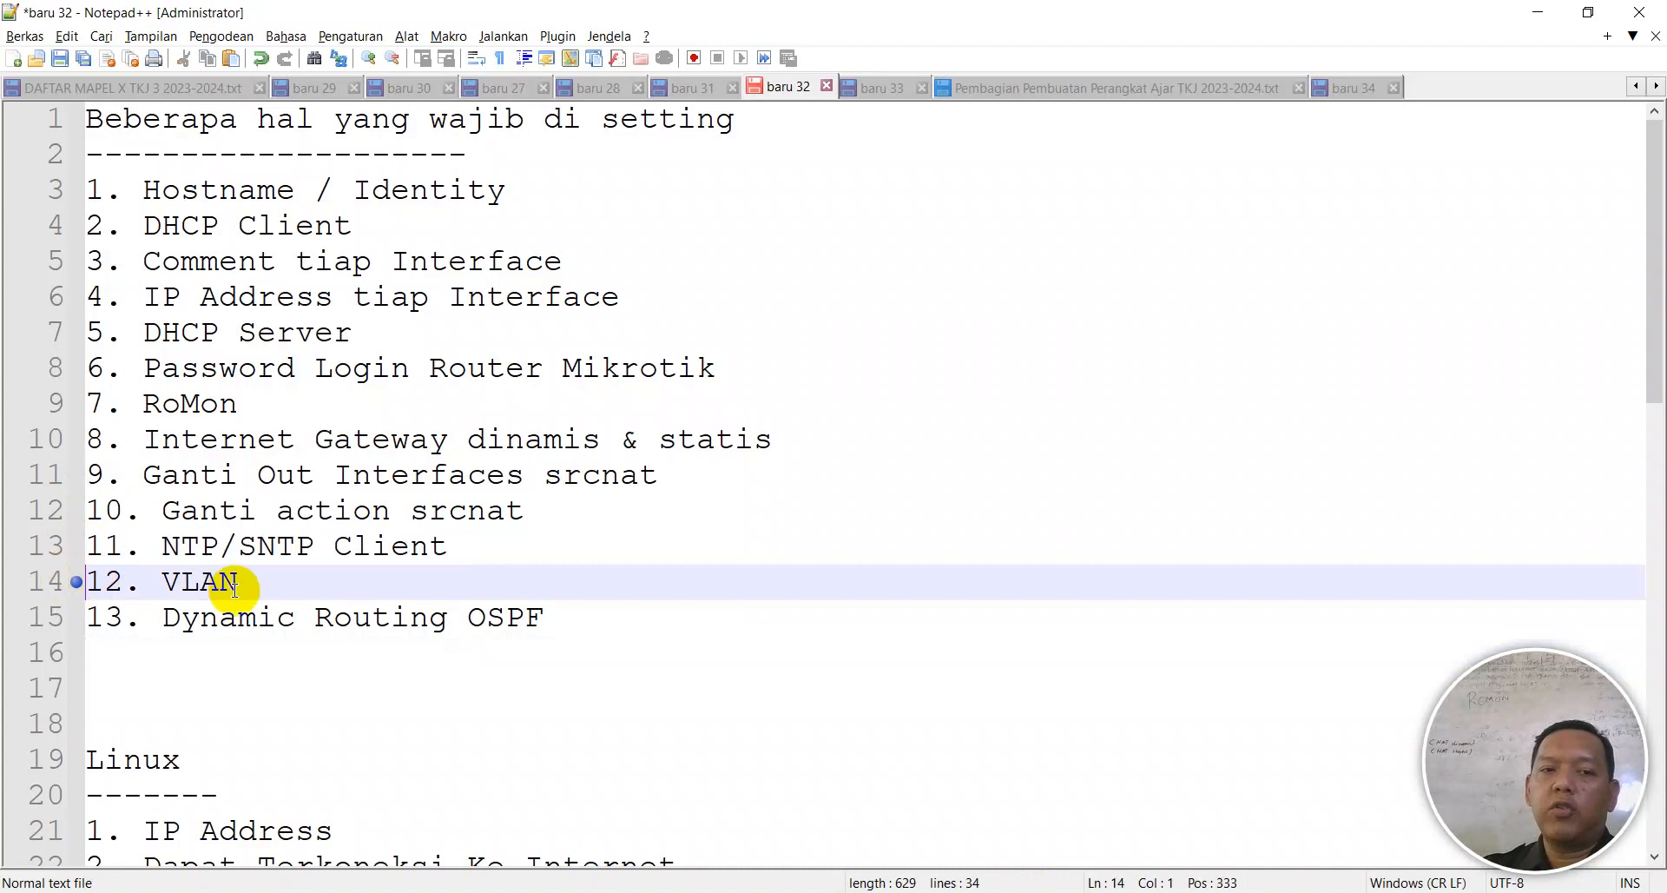
pyautogui.moveTo(565, 617); pyautogui.dragTo(164, 617)
pyautogui.press('Delete')
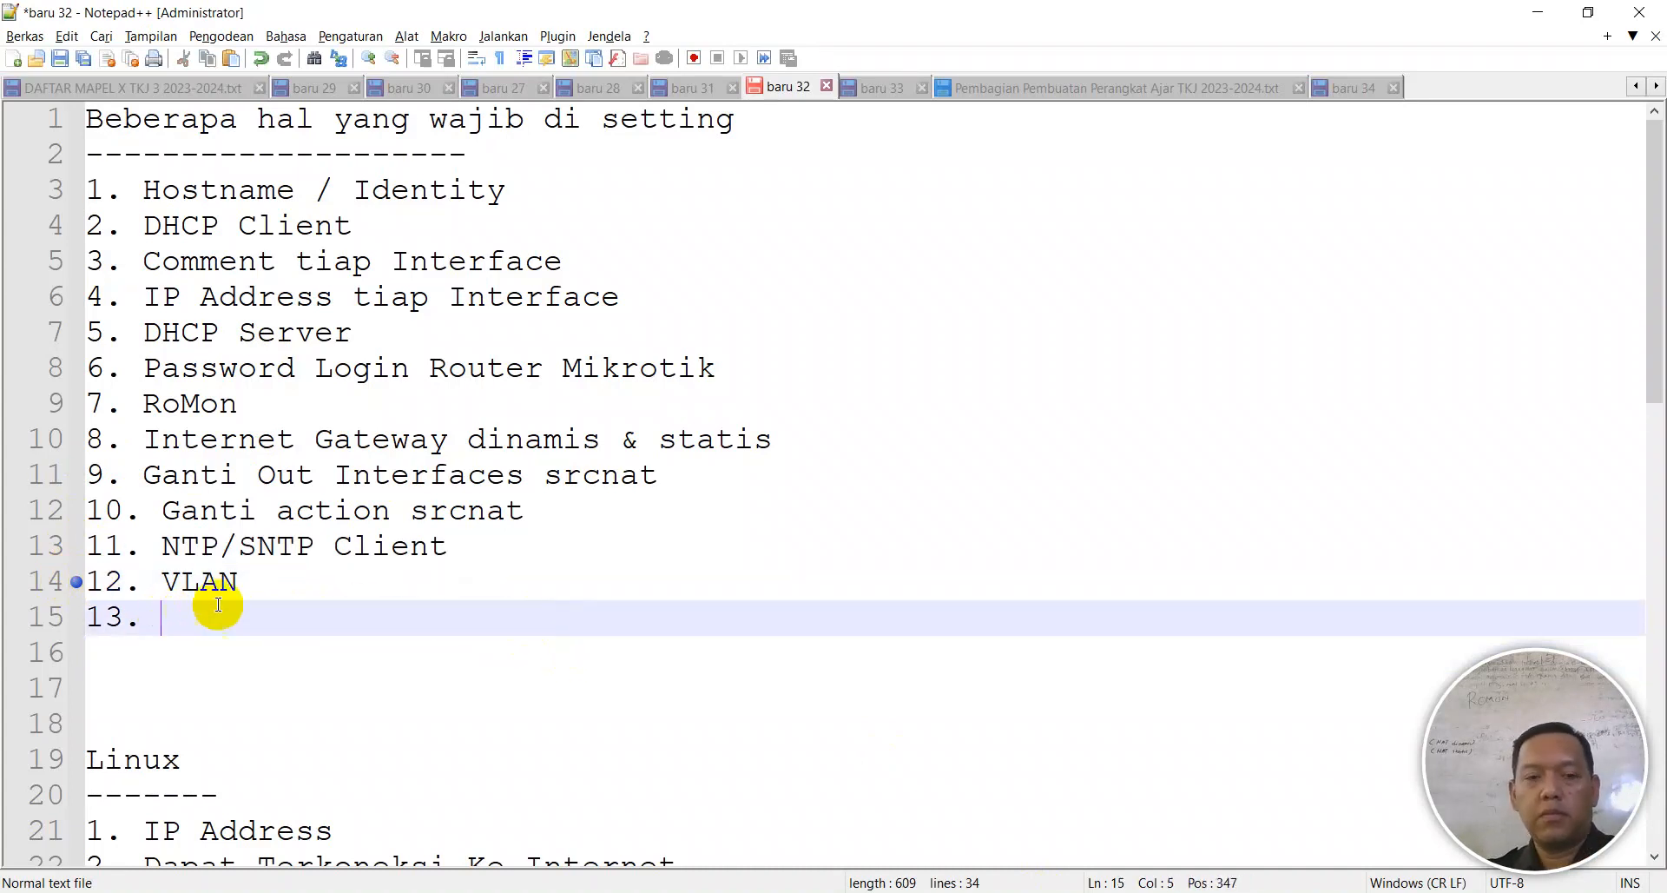
pyautogui.click(244, 583)
pyautogui.press('BackSpace')
pyautogui.press('BackSpace')
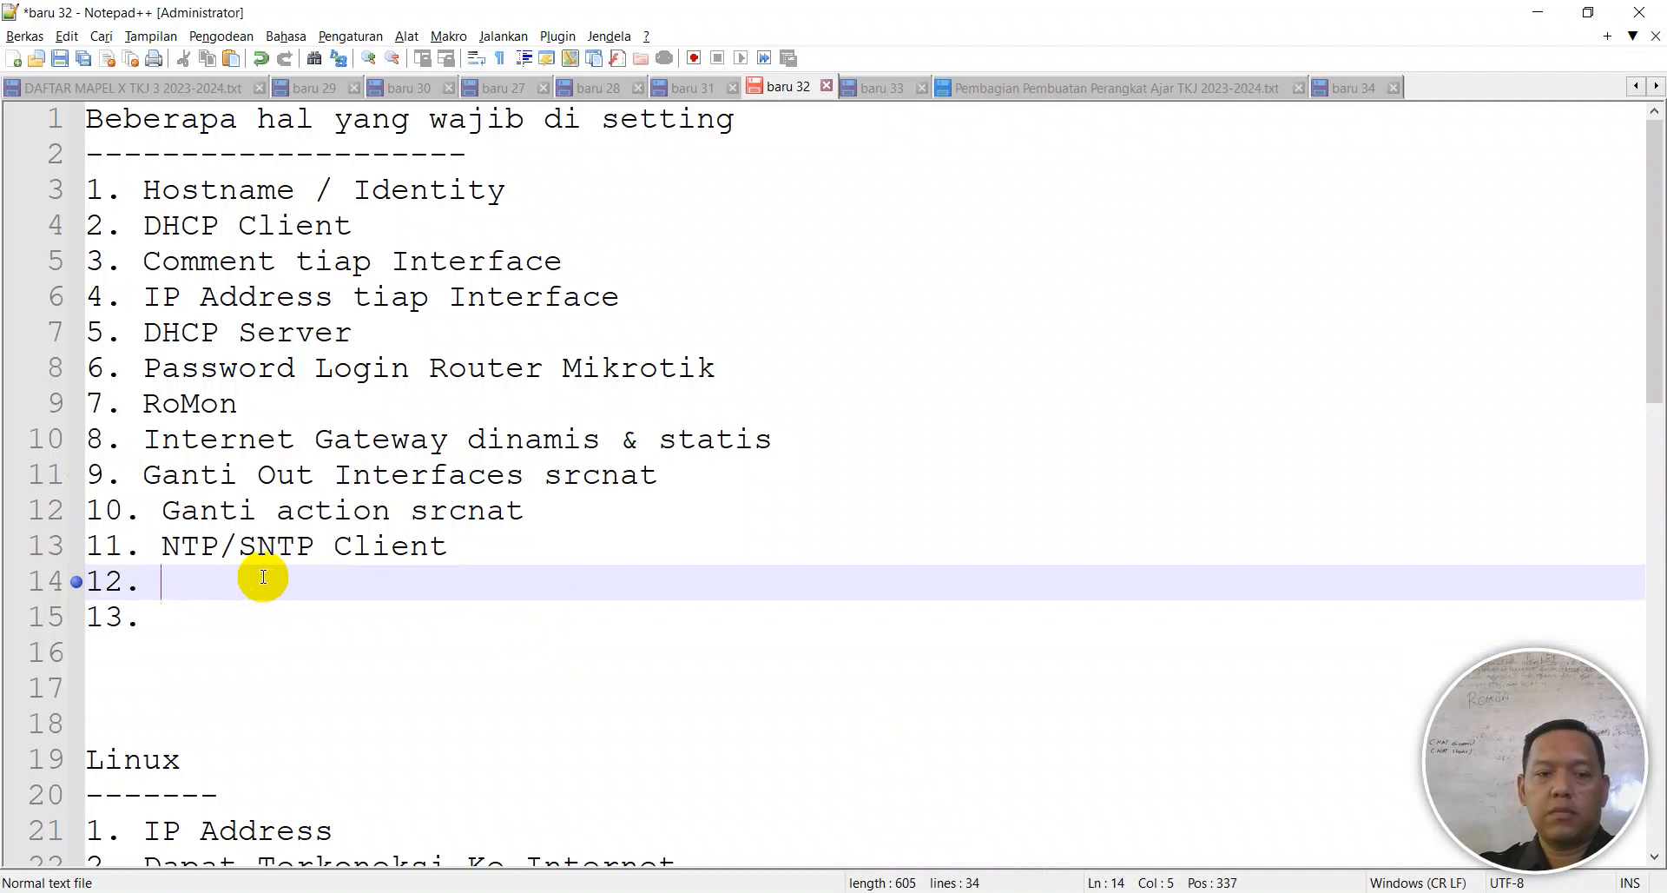
pyautogui.hotkey('ctrl', 'v')
# - Leave VLAN as checklist item 13, then return to WinBox
pyautogui.click(75, 582)
pyautogui.click(166, 616)
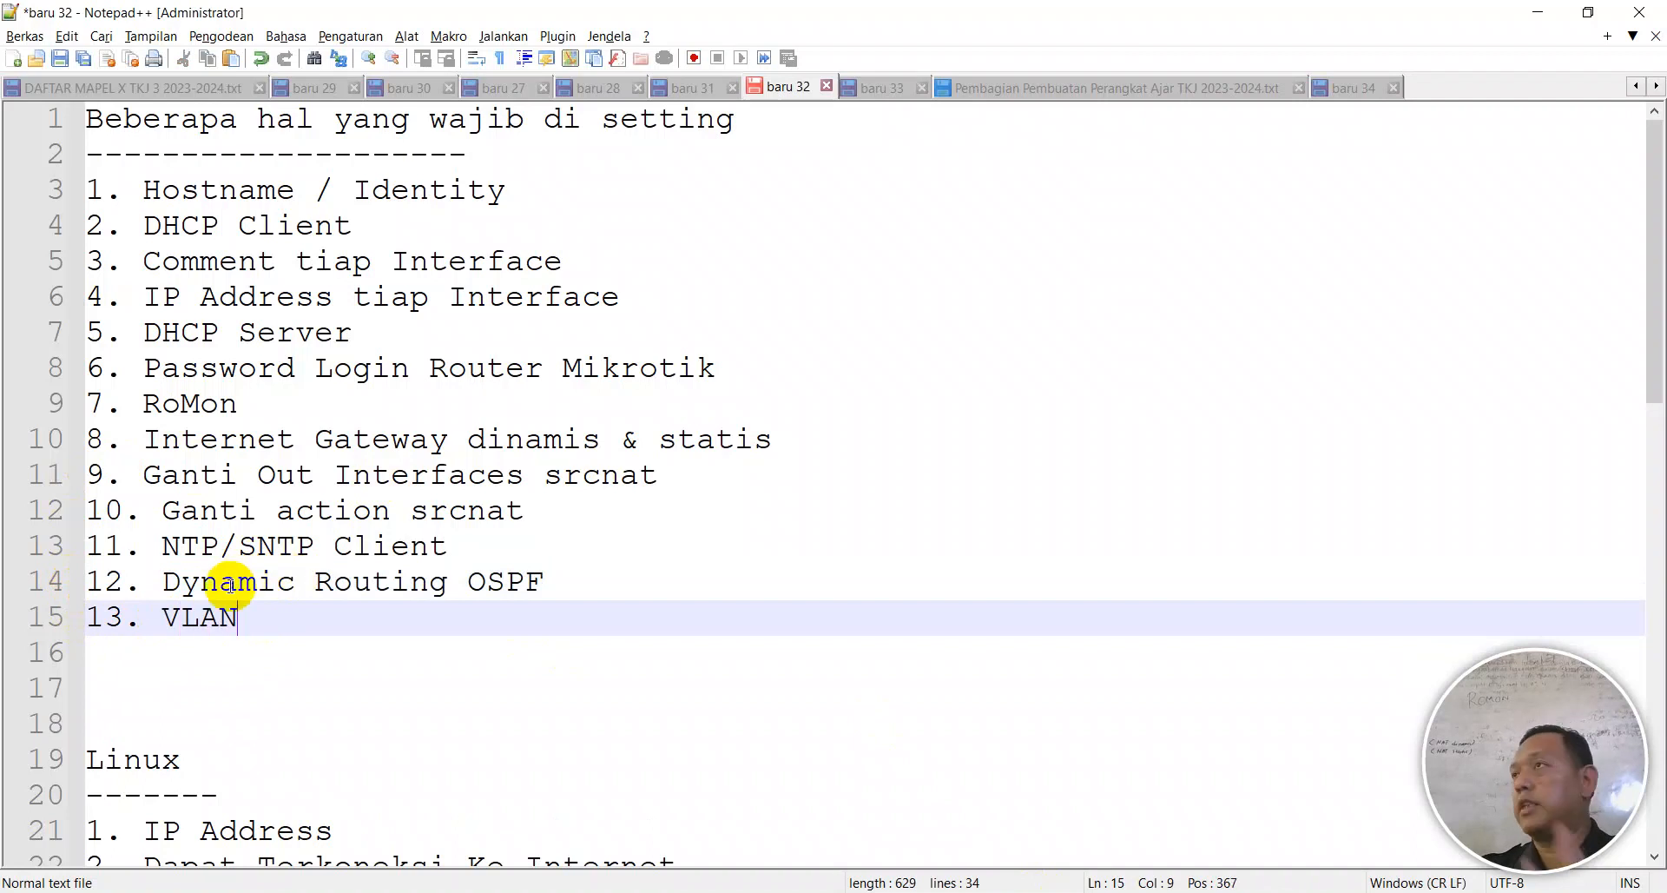
pyautogui.moveTo(236, 616); pyautogui.dragTo(19, 158)
pyautogui.click(147, 192)
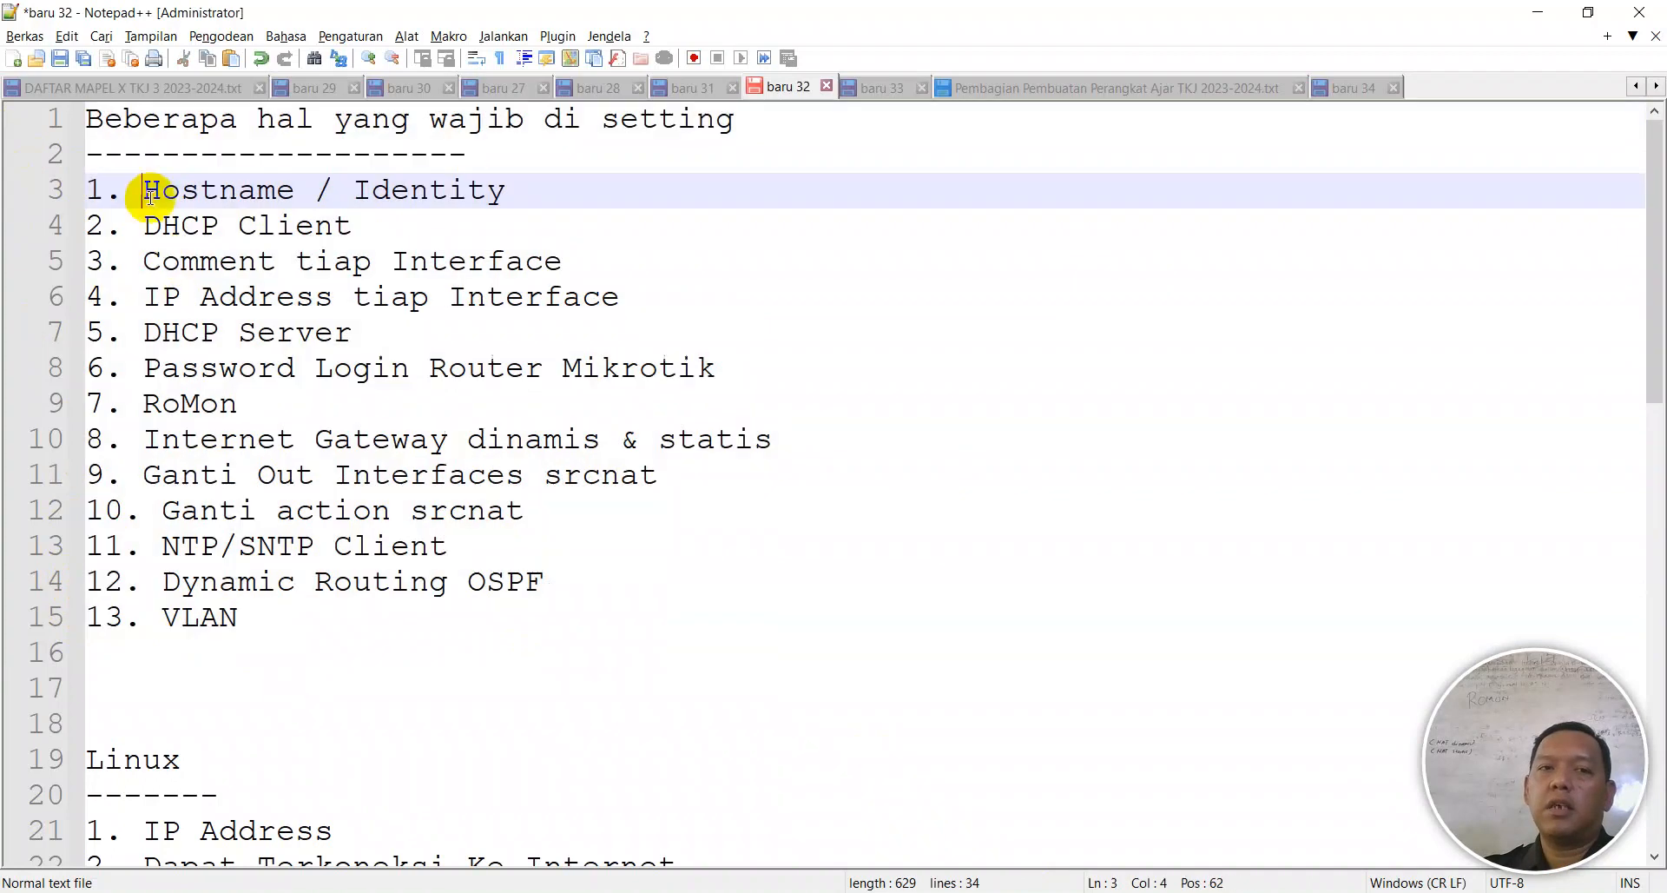
pyautogui.click(249, 620)
pyautogui.moveTo(249, 620); pyautogui.dragTo(30, 148)
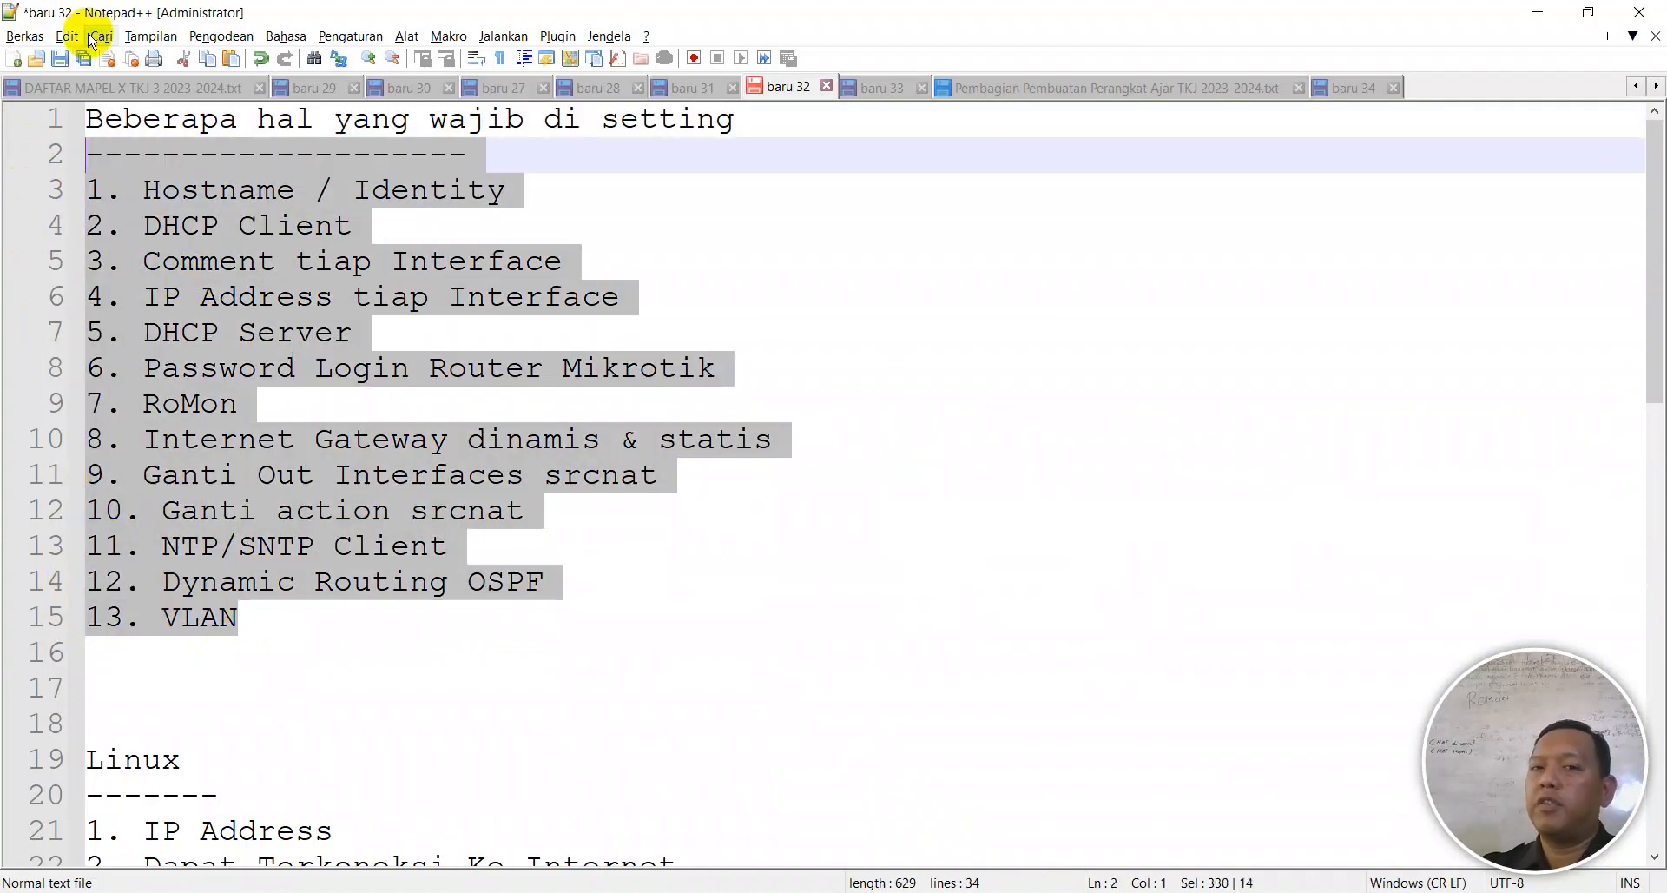
pyautogui.click(304, 621)
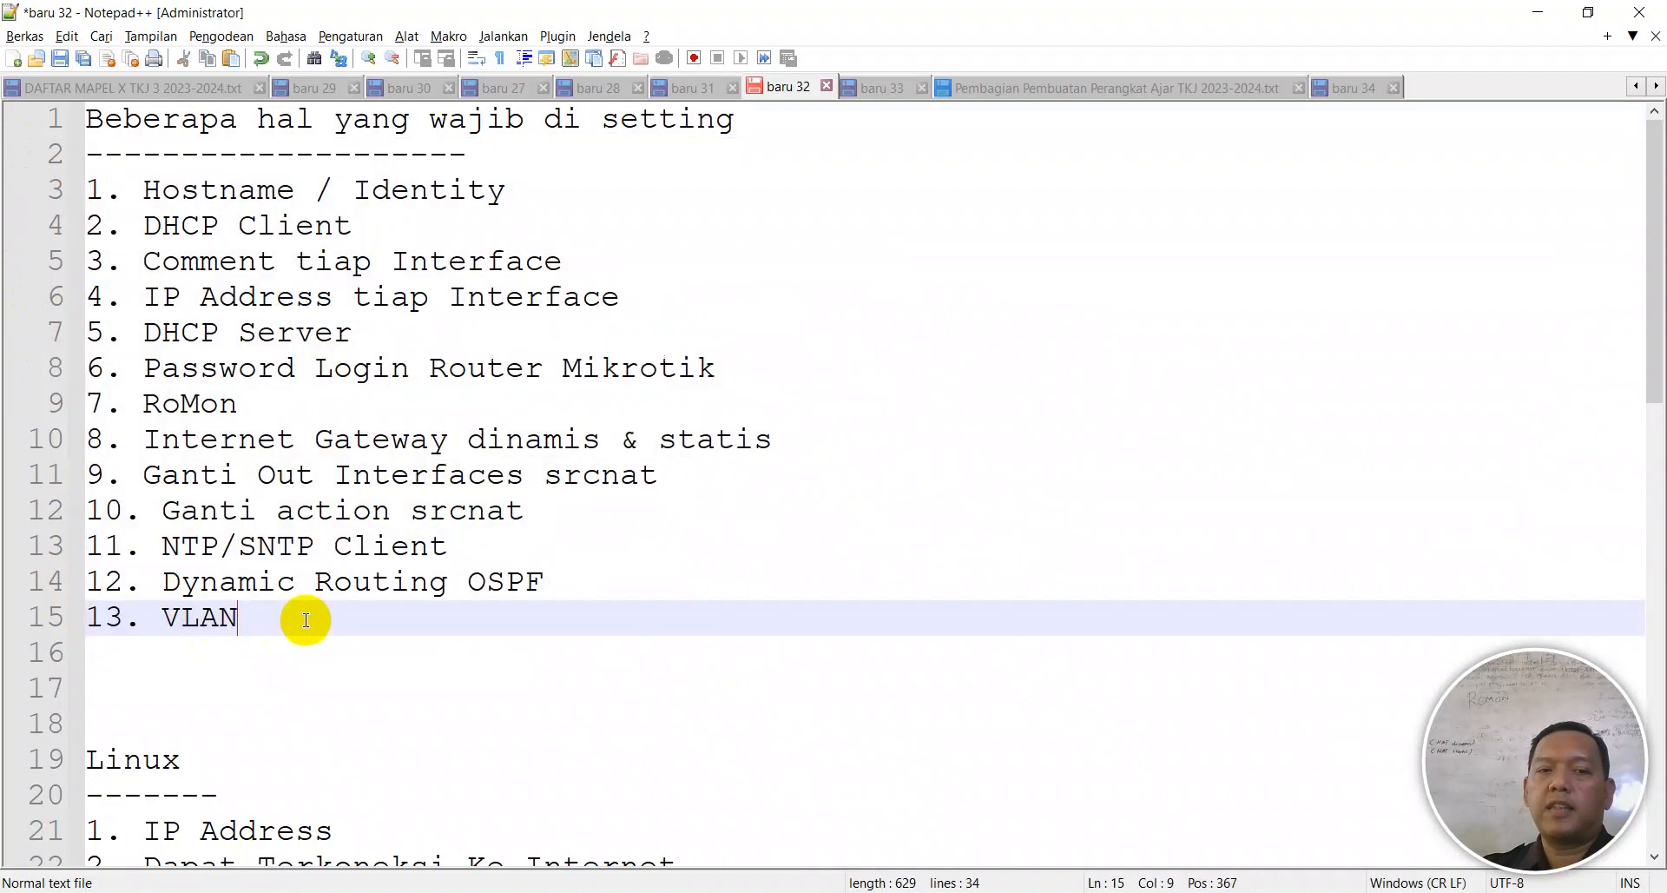
pyautogui.click(386, 580)
pyautogui.click(467, 580)
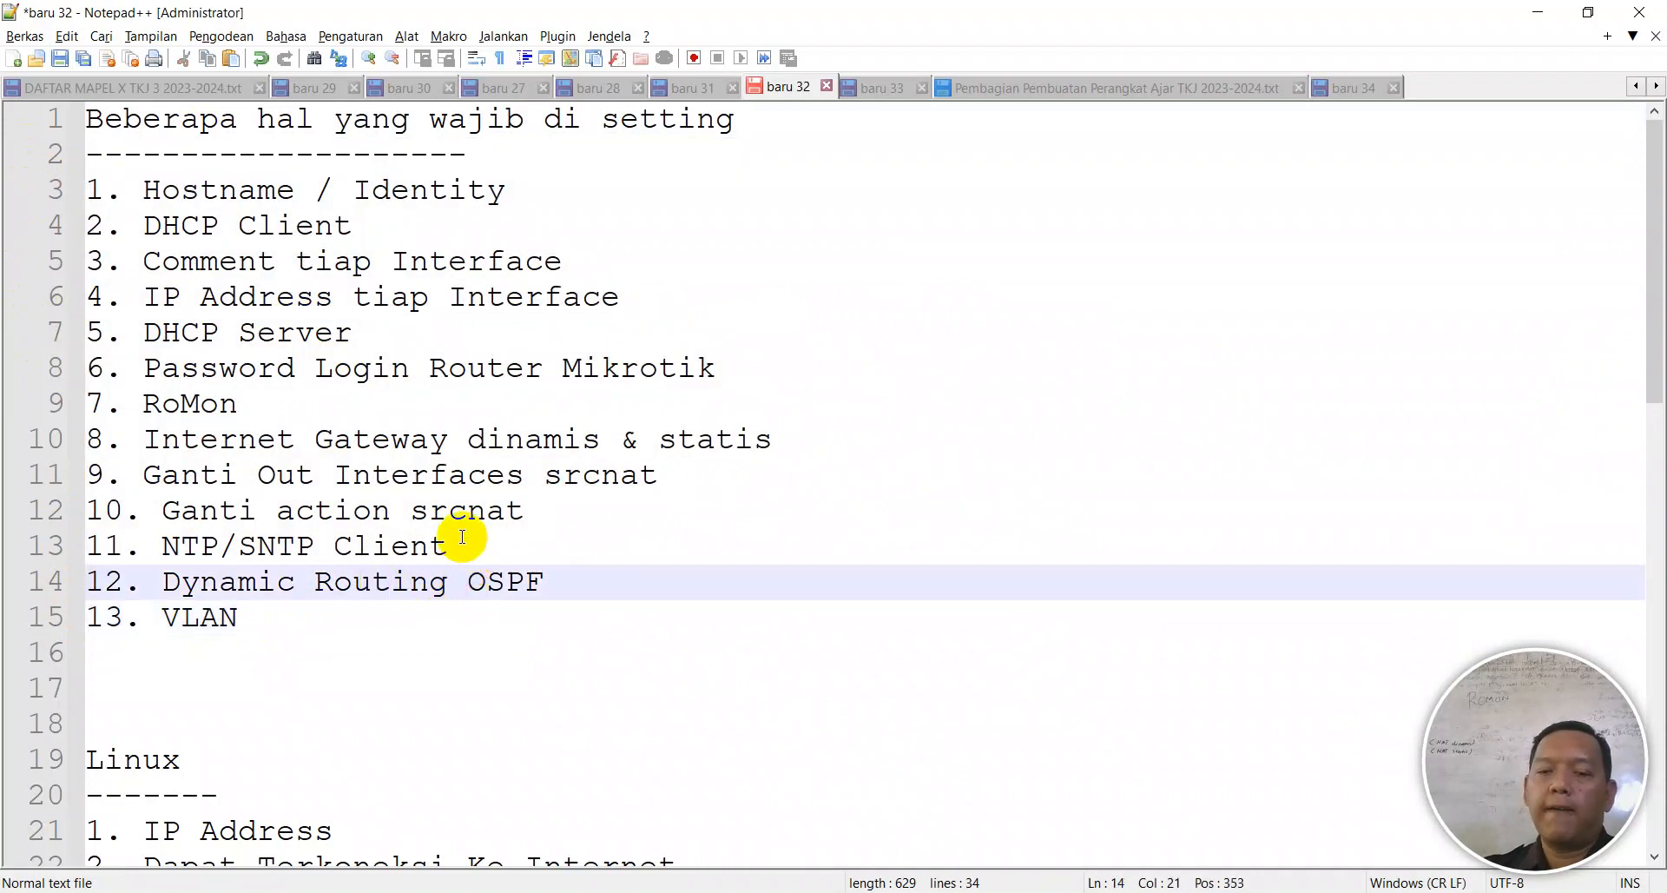
pyautogui.hotkey('alt', 'Tab')
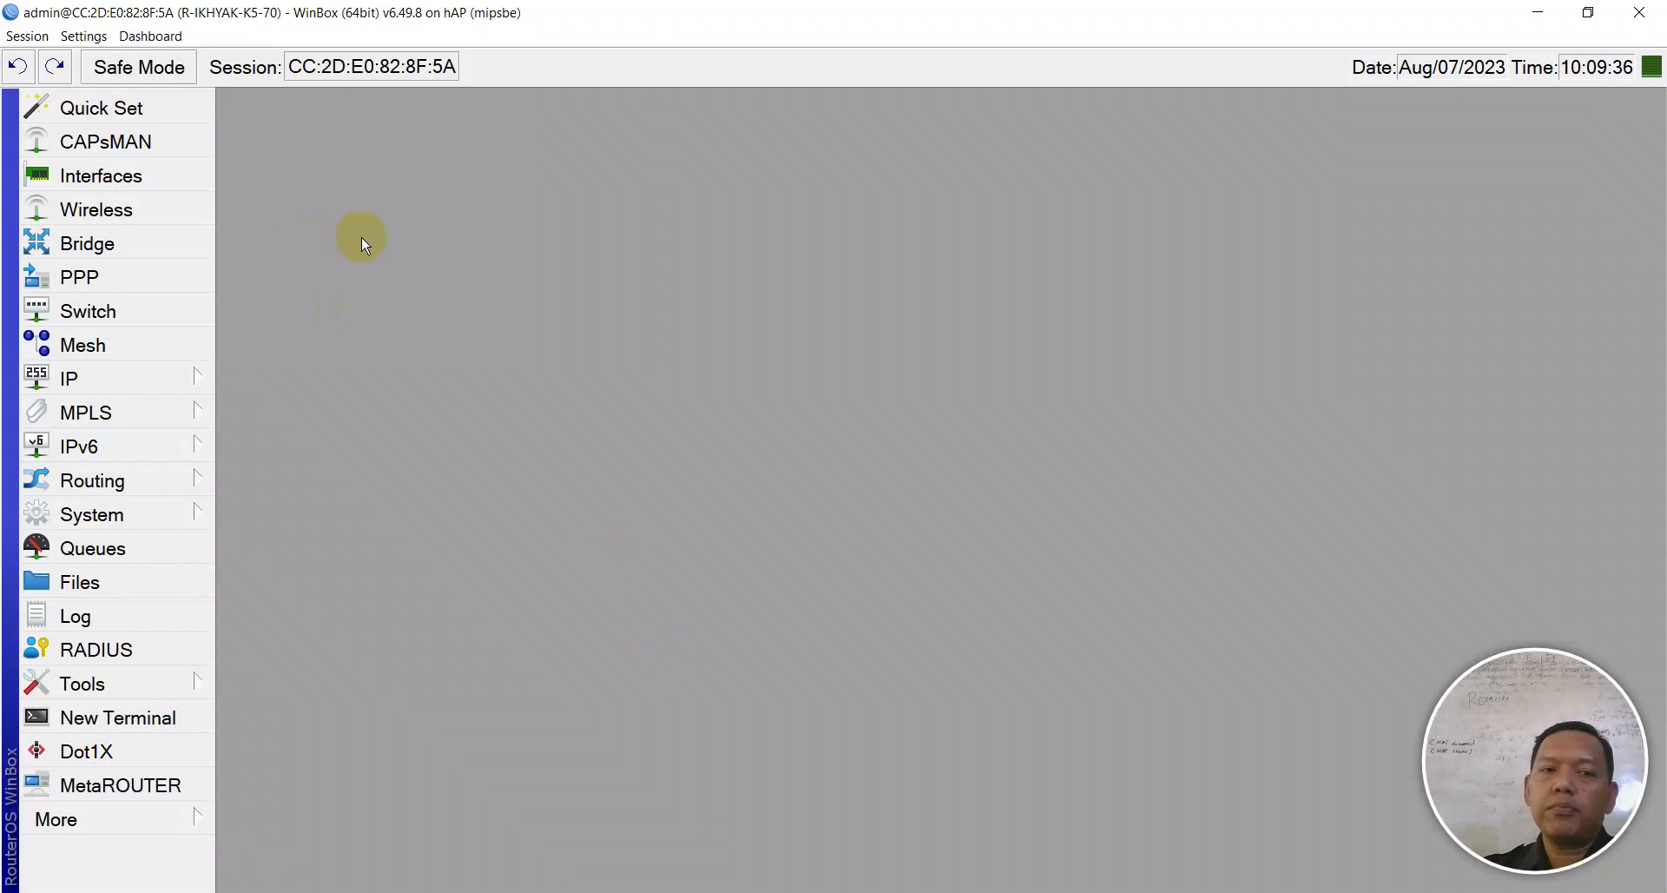
# - Open IP > Routes and review the default 0.0.0.0/0 and connected 172.16.50.0/24 routes
pyautogui.click(199, 395)
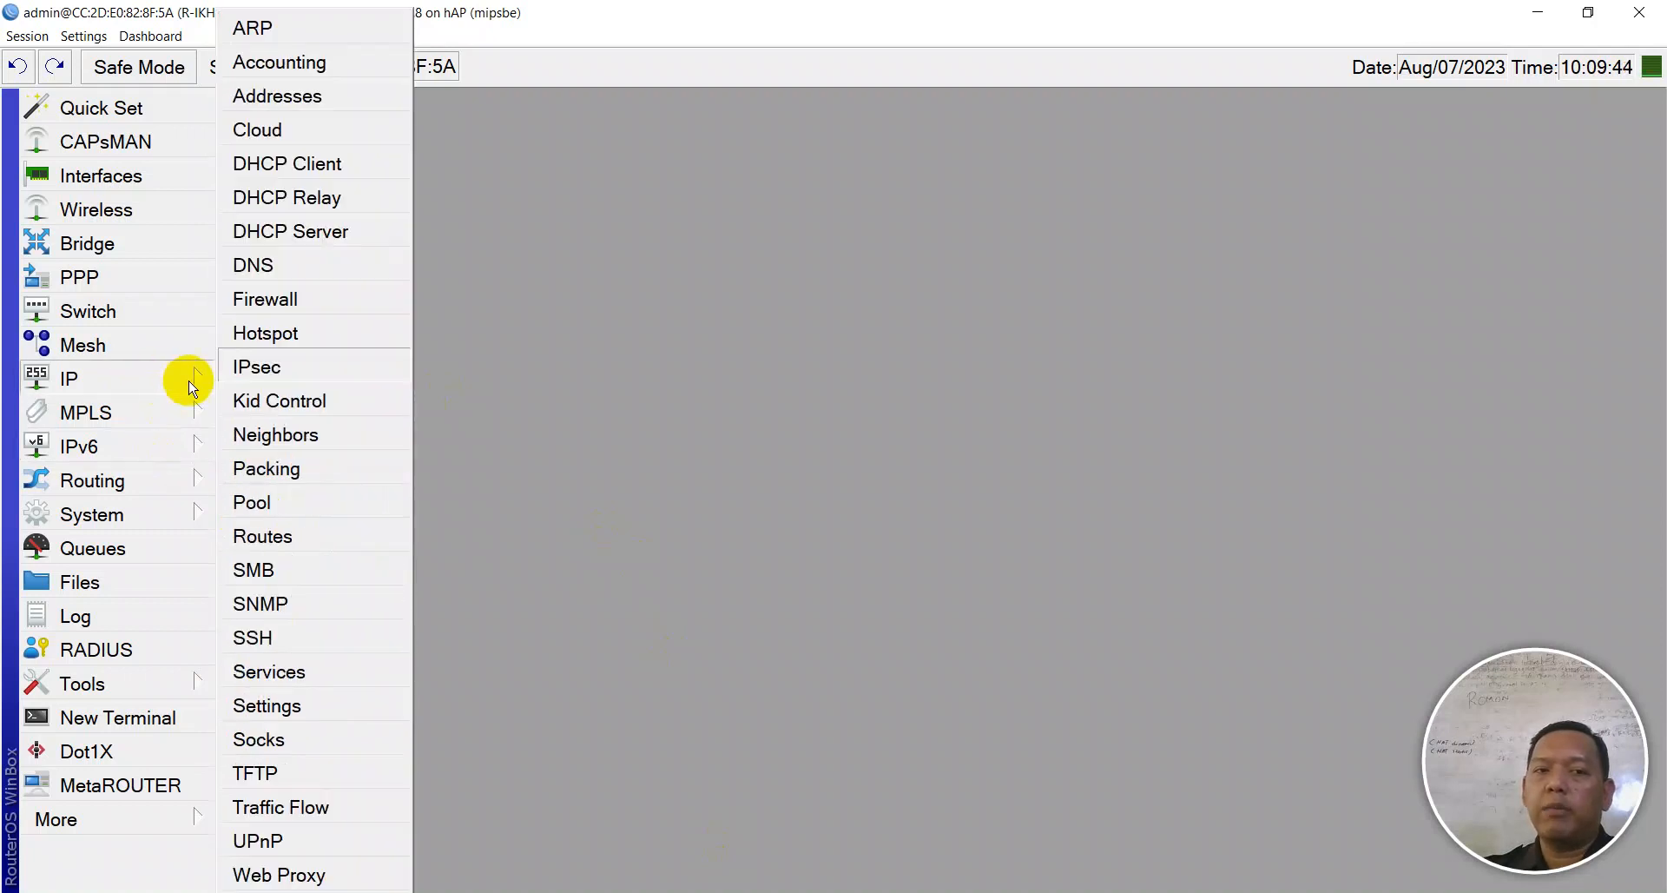
pyautogui.click(283, 538)
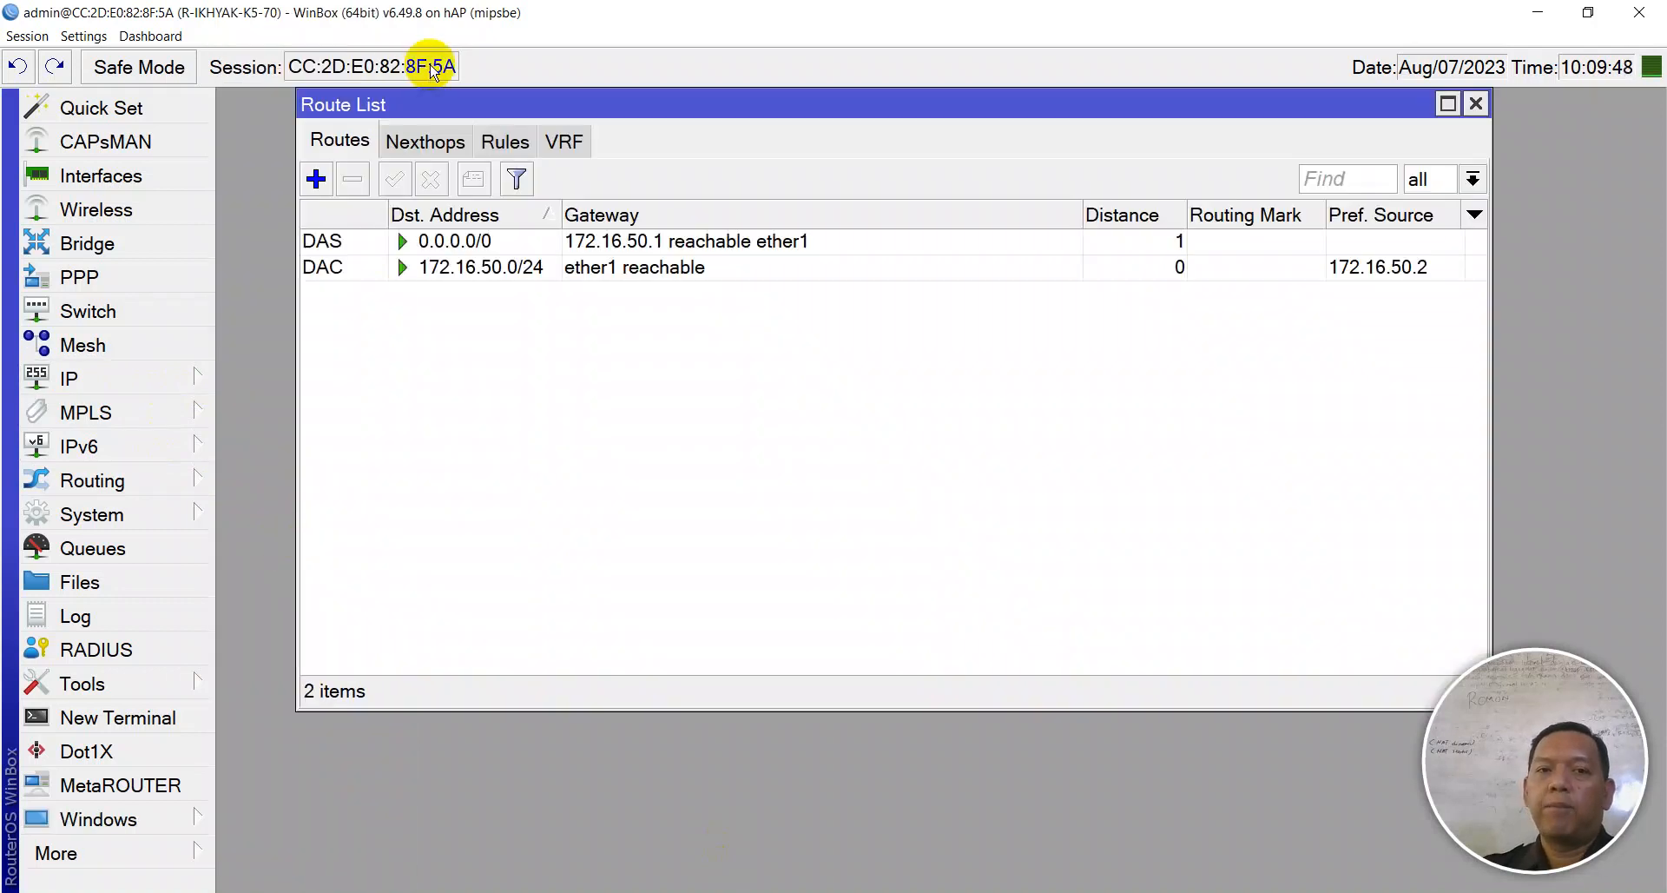
pyautogui.moveTo(449, 115); pyautogui.dragTo(469, 224)
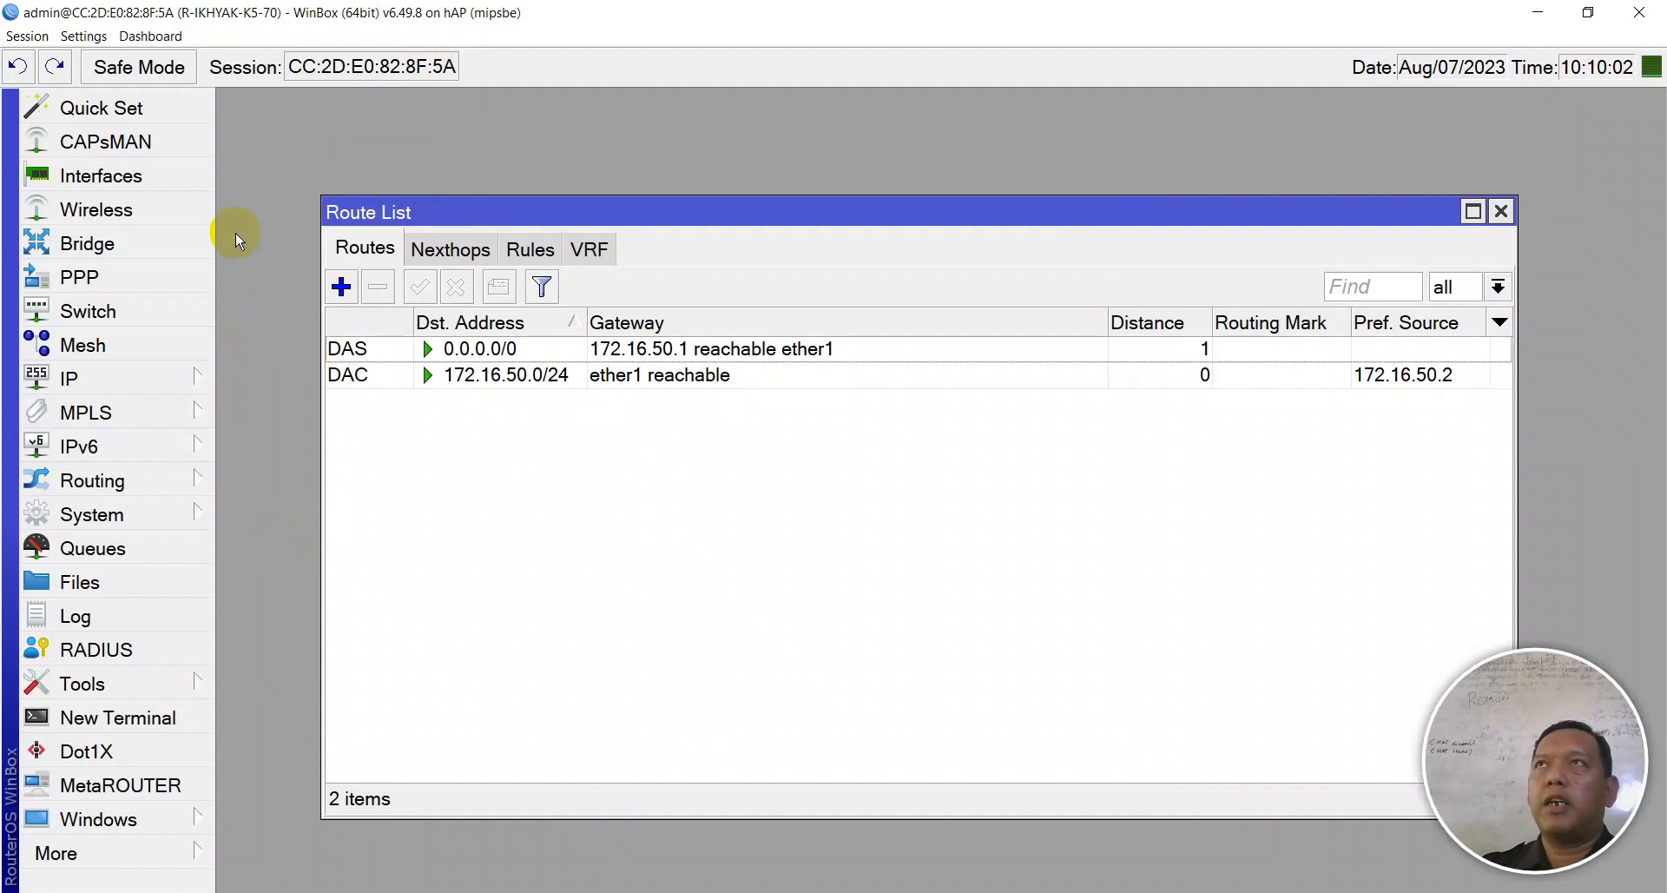
pyautogui.click(67, 379)
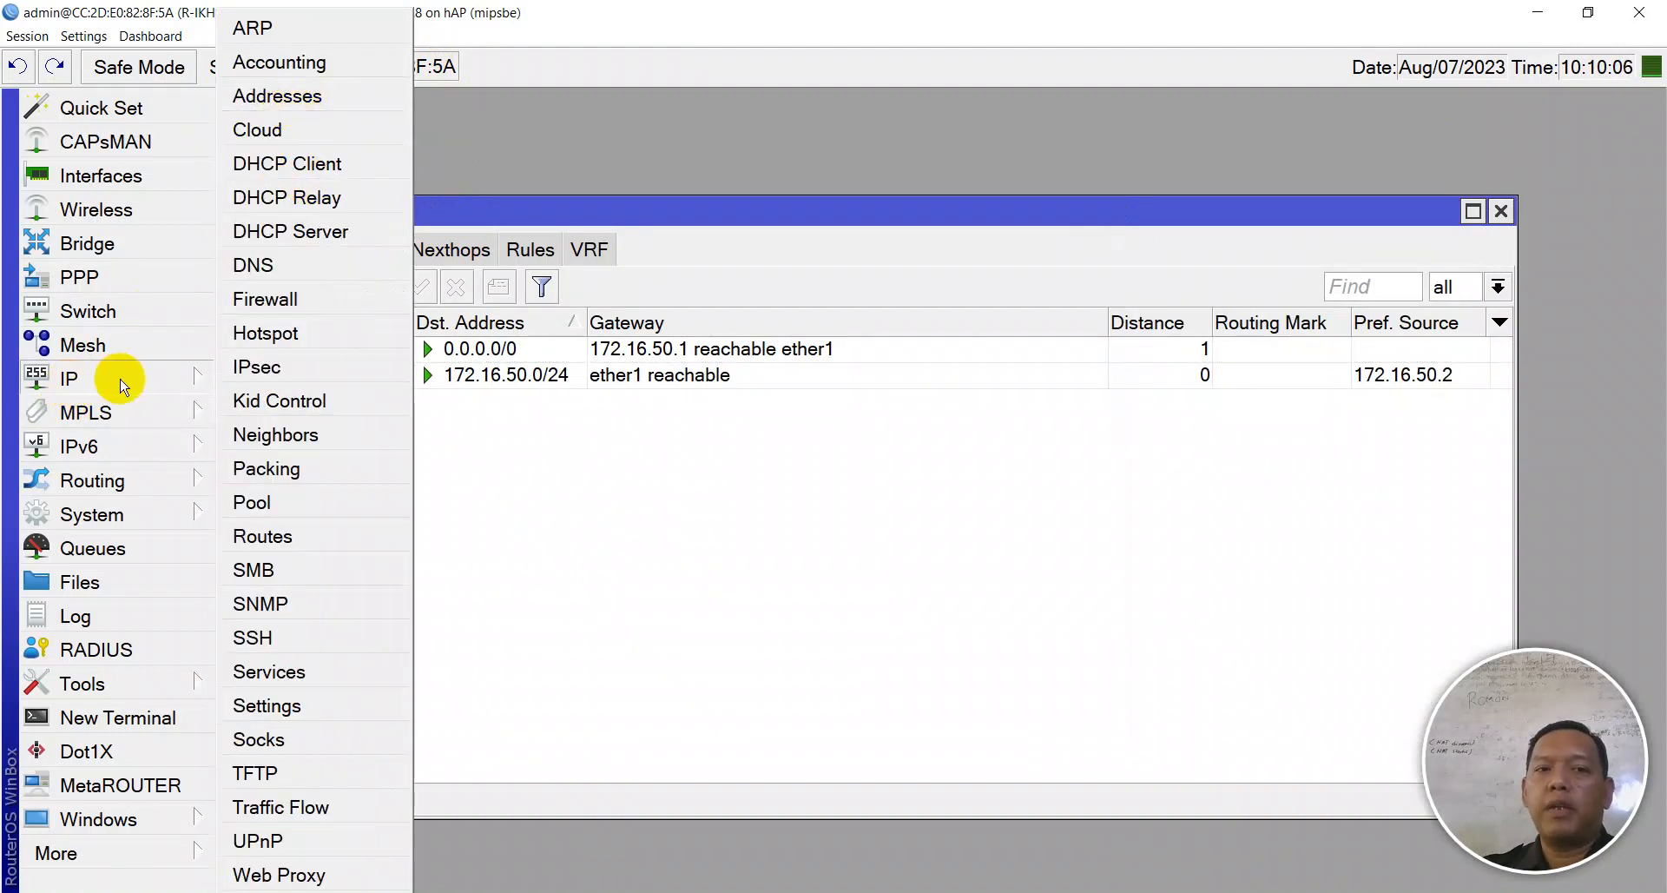
# - Assign 192.168.70.1/24 to ether2 under IP > Addresses, then show the Interface List
pyautogui.click(267, 97)
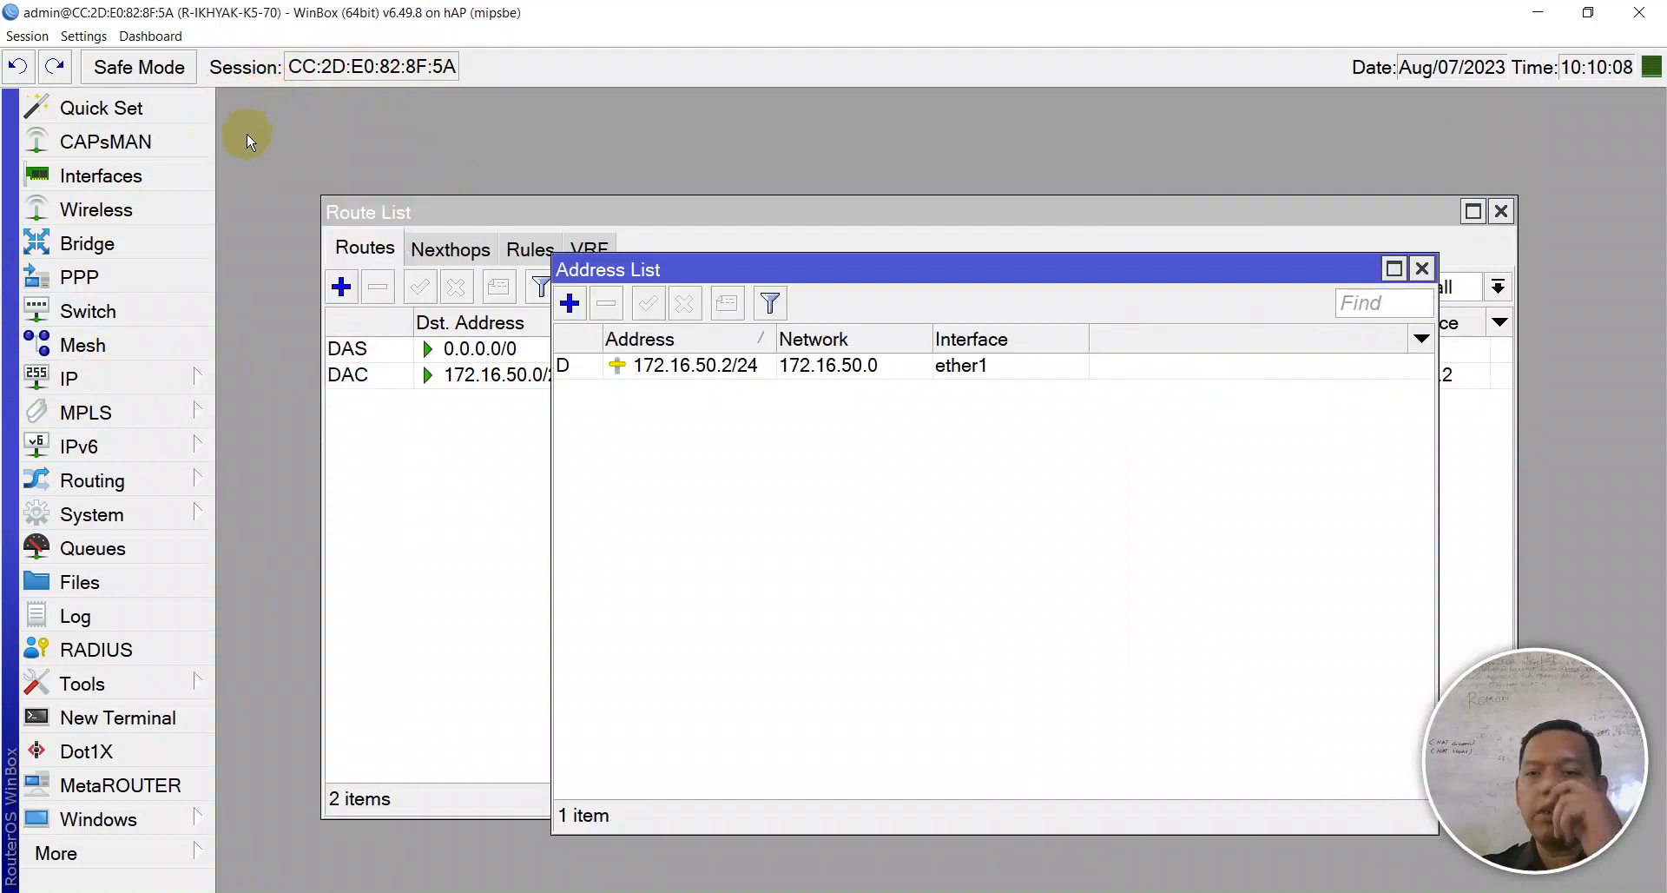
pyautogui.click(570, 303)
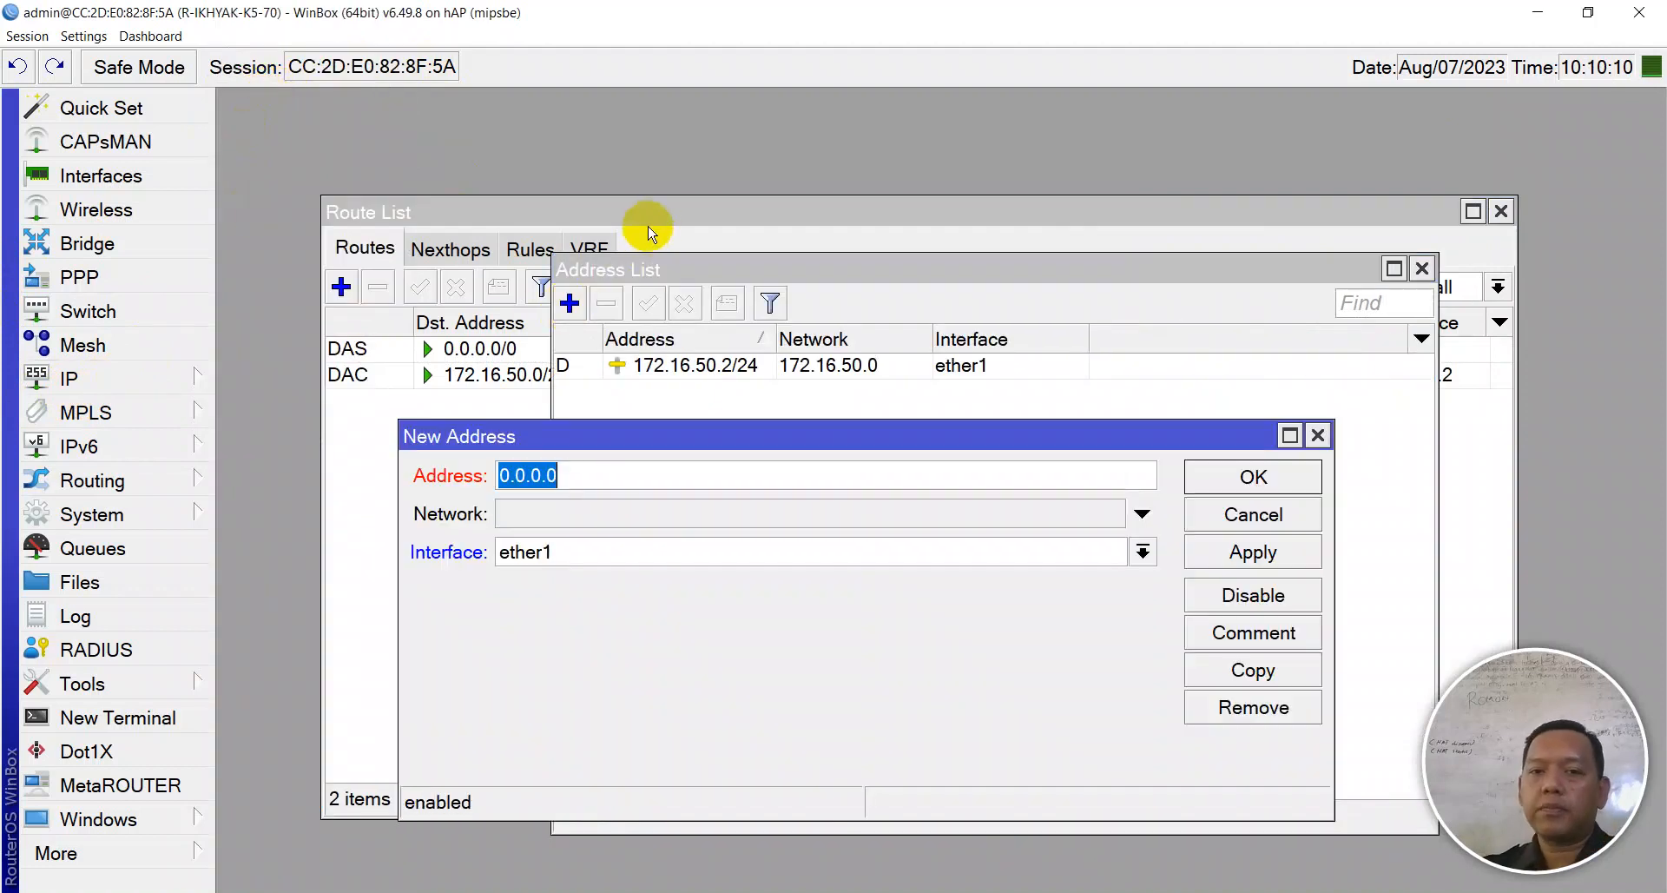
pyautogui.write('192.168.')
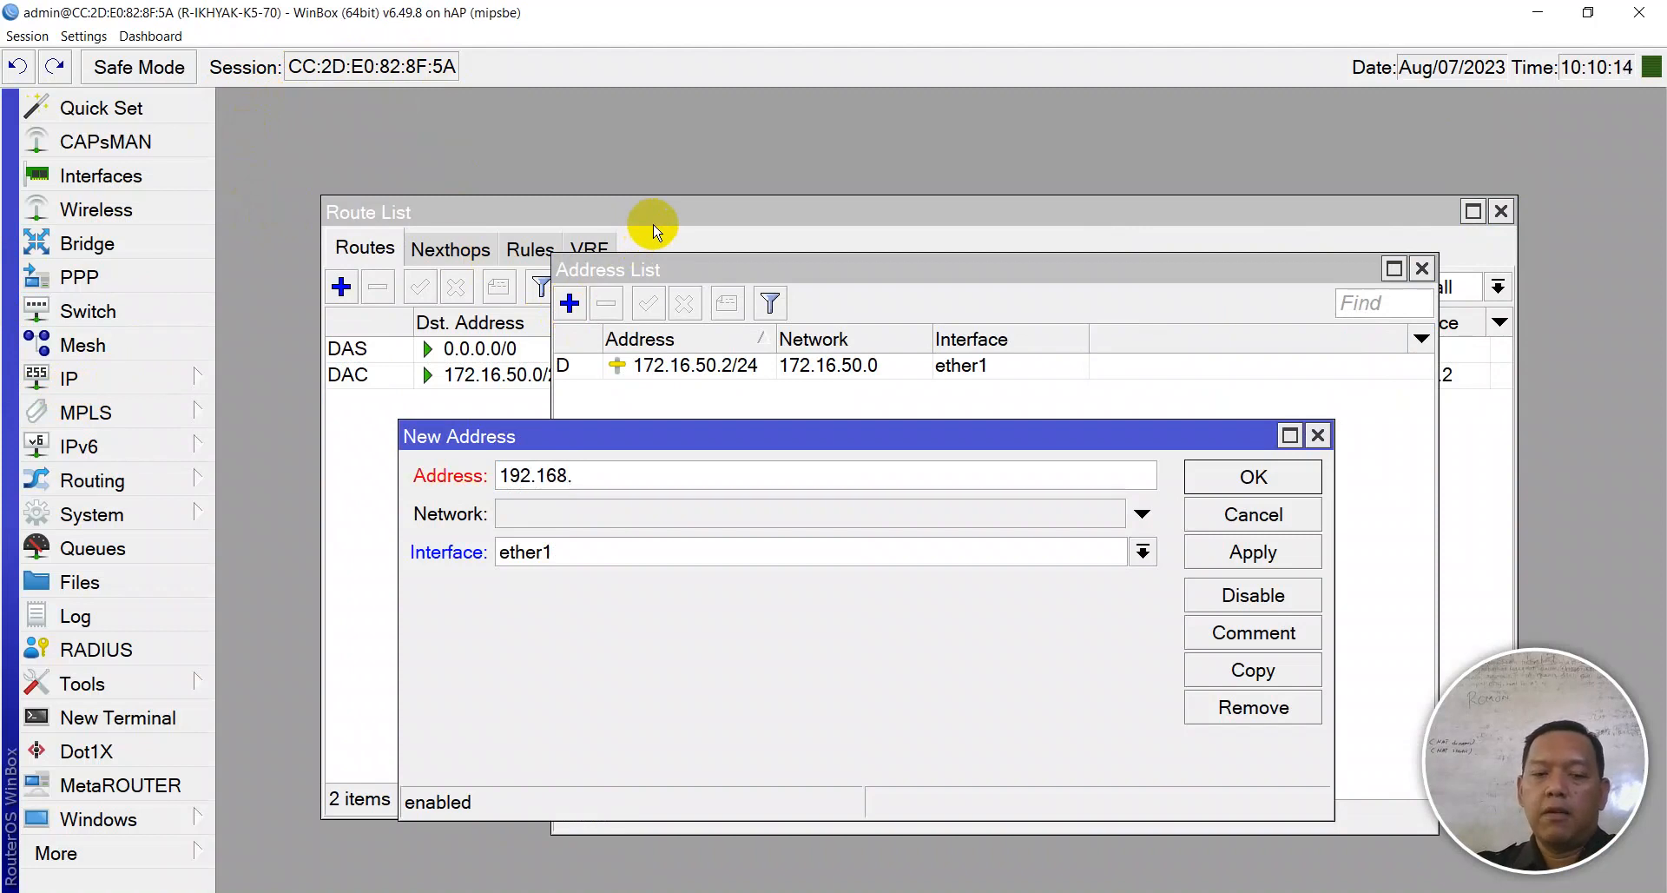
pyautogui.write('70.1/24')
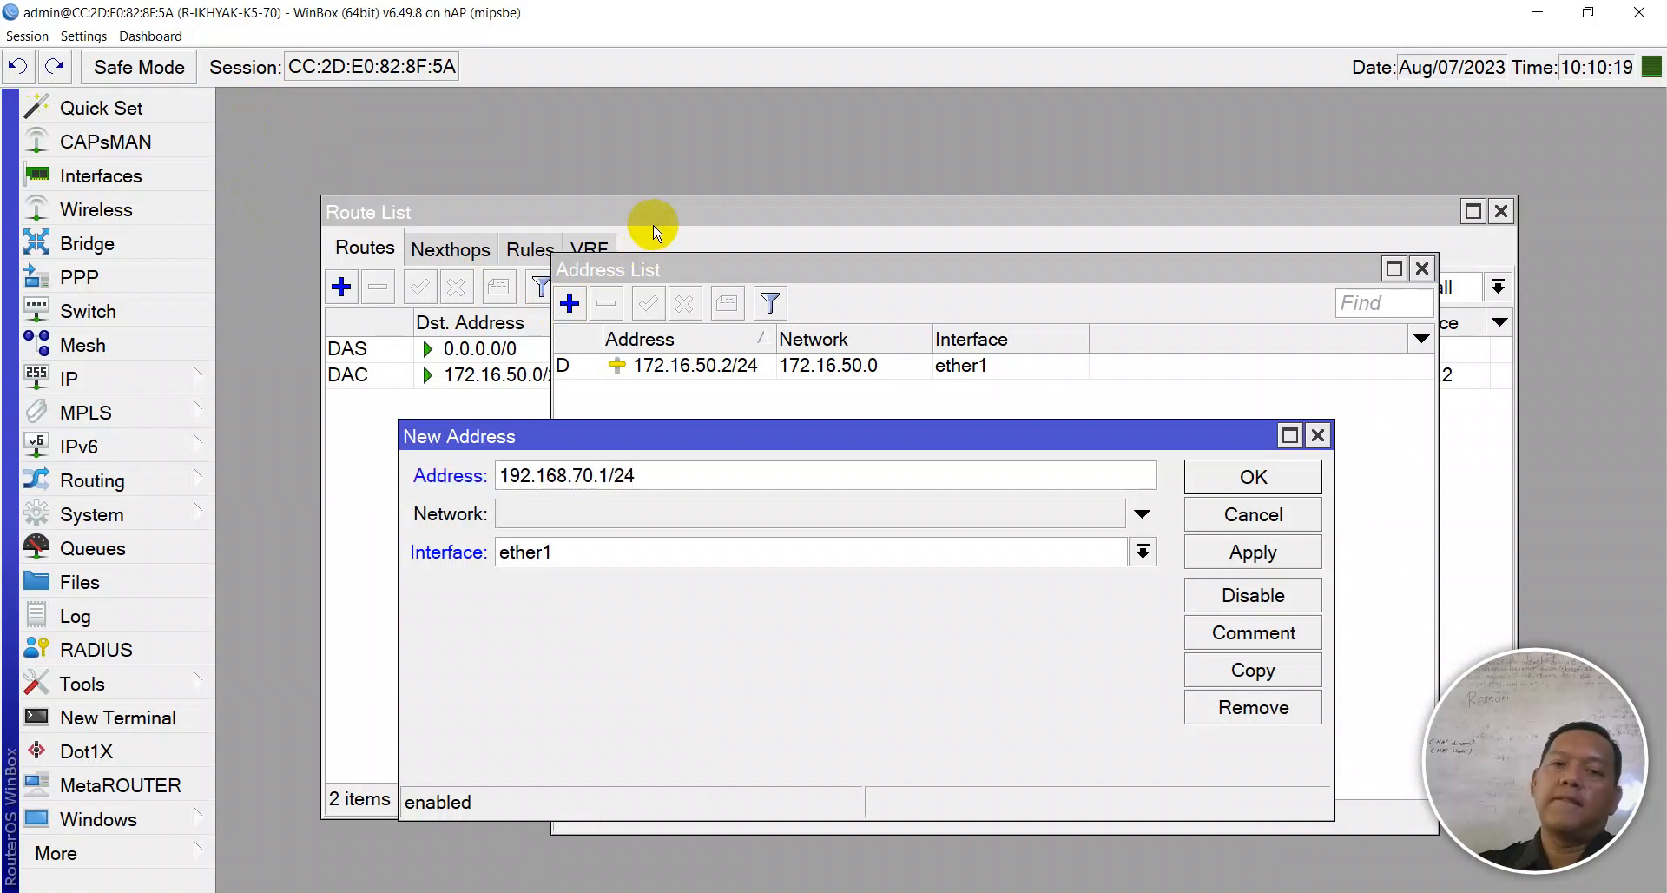
pyautogui.click(578, 557)
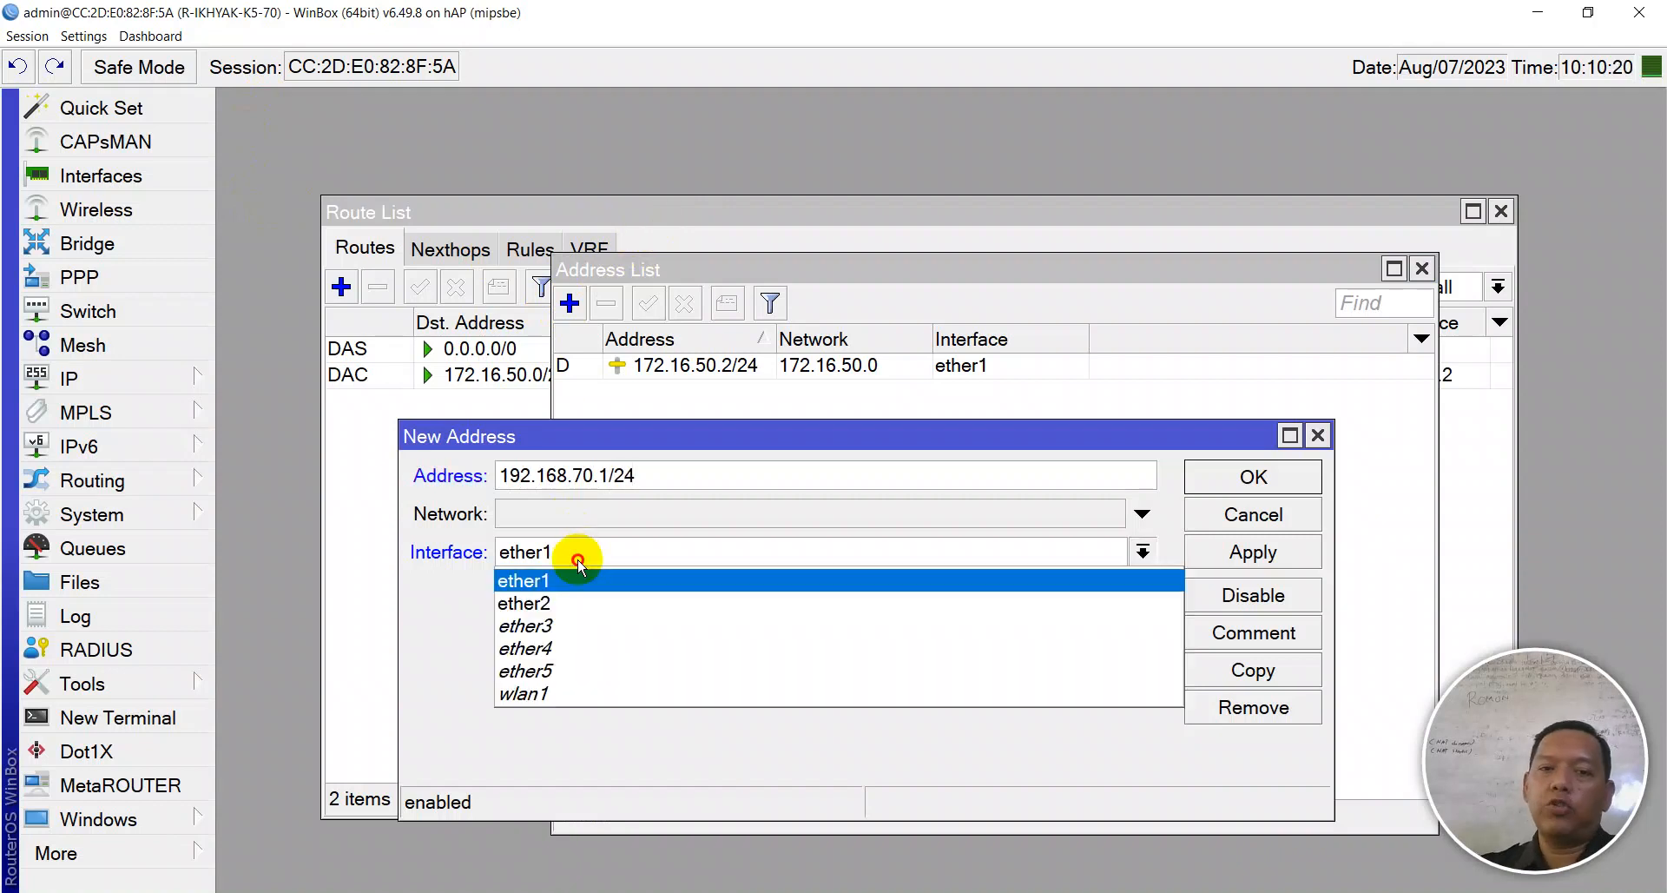
pyautogui.click(580, 605)
pyautogui.click(1240, 550)
pyautogui.click(1247, 479)
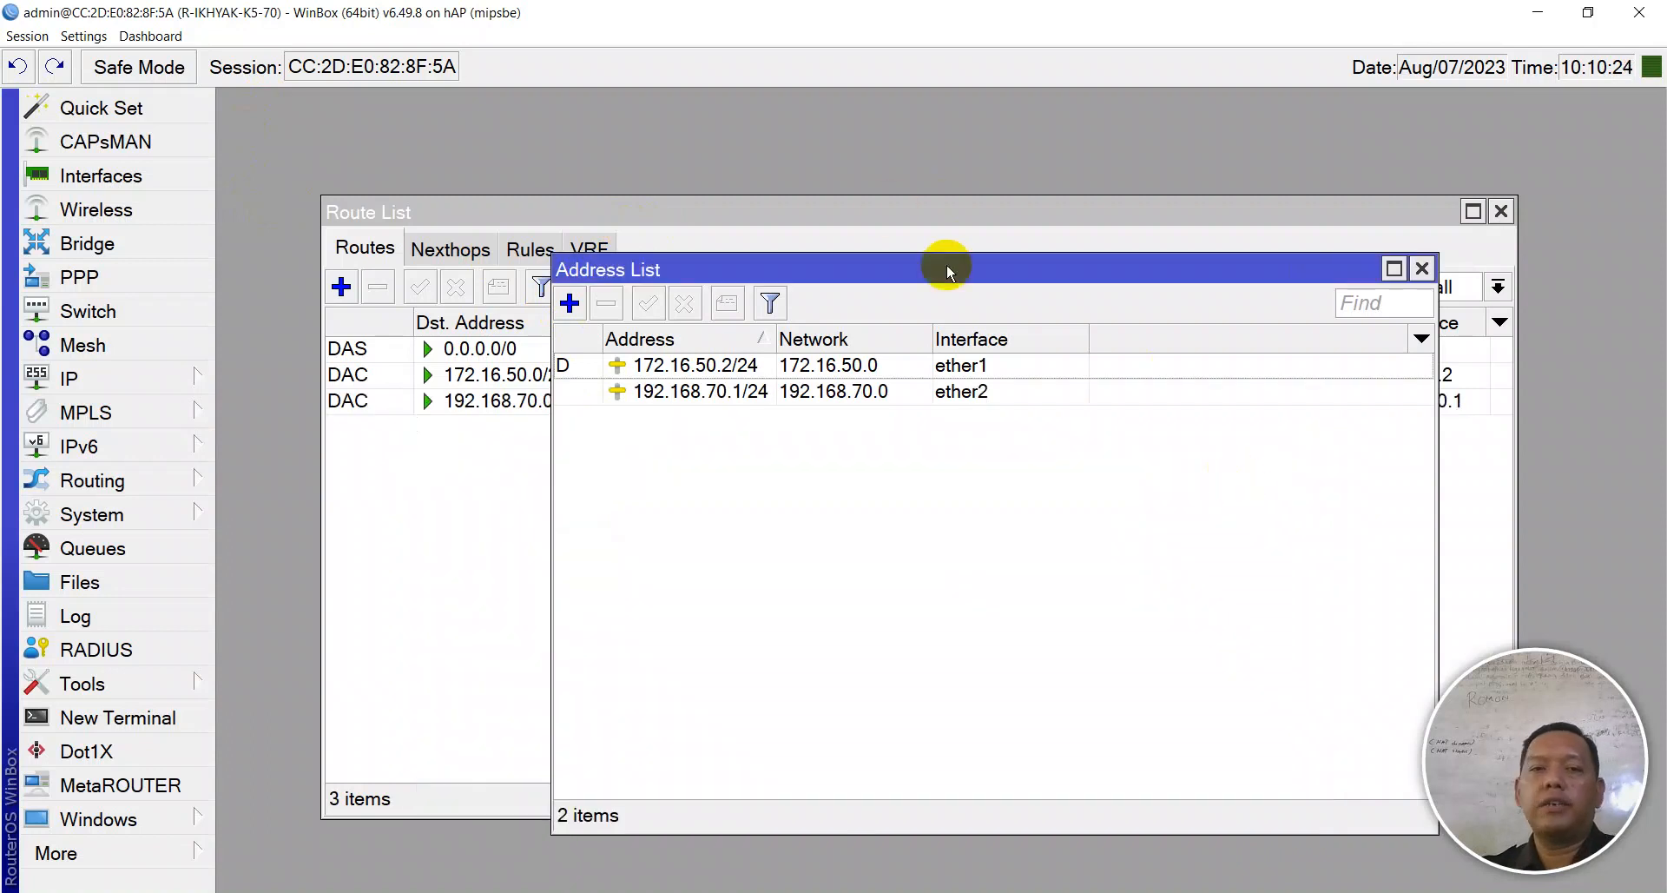
pyautogui.click(117, 173)
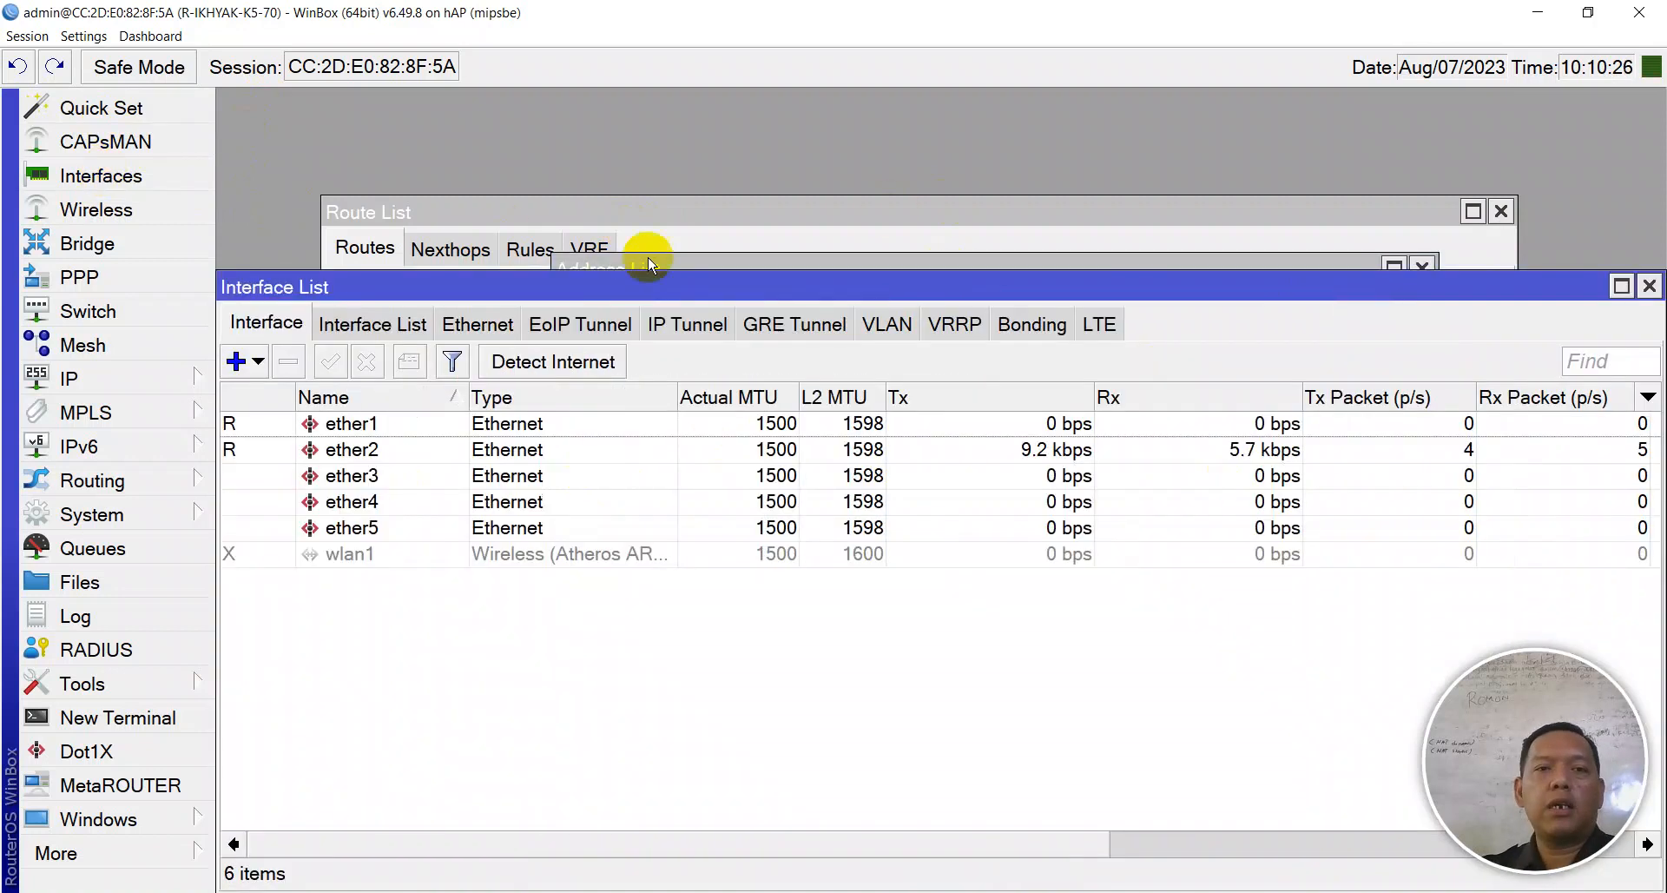
# - Comment interface ether1 as INTERNET and ether2 as KE CLIENT
pyautogui.click(371, 423)
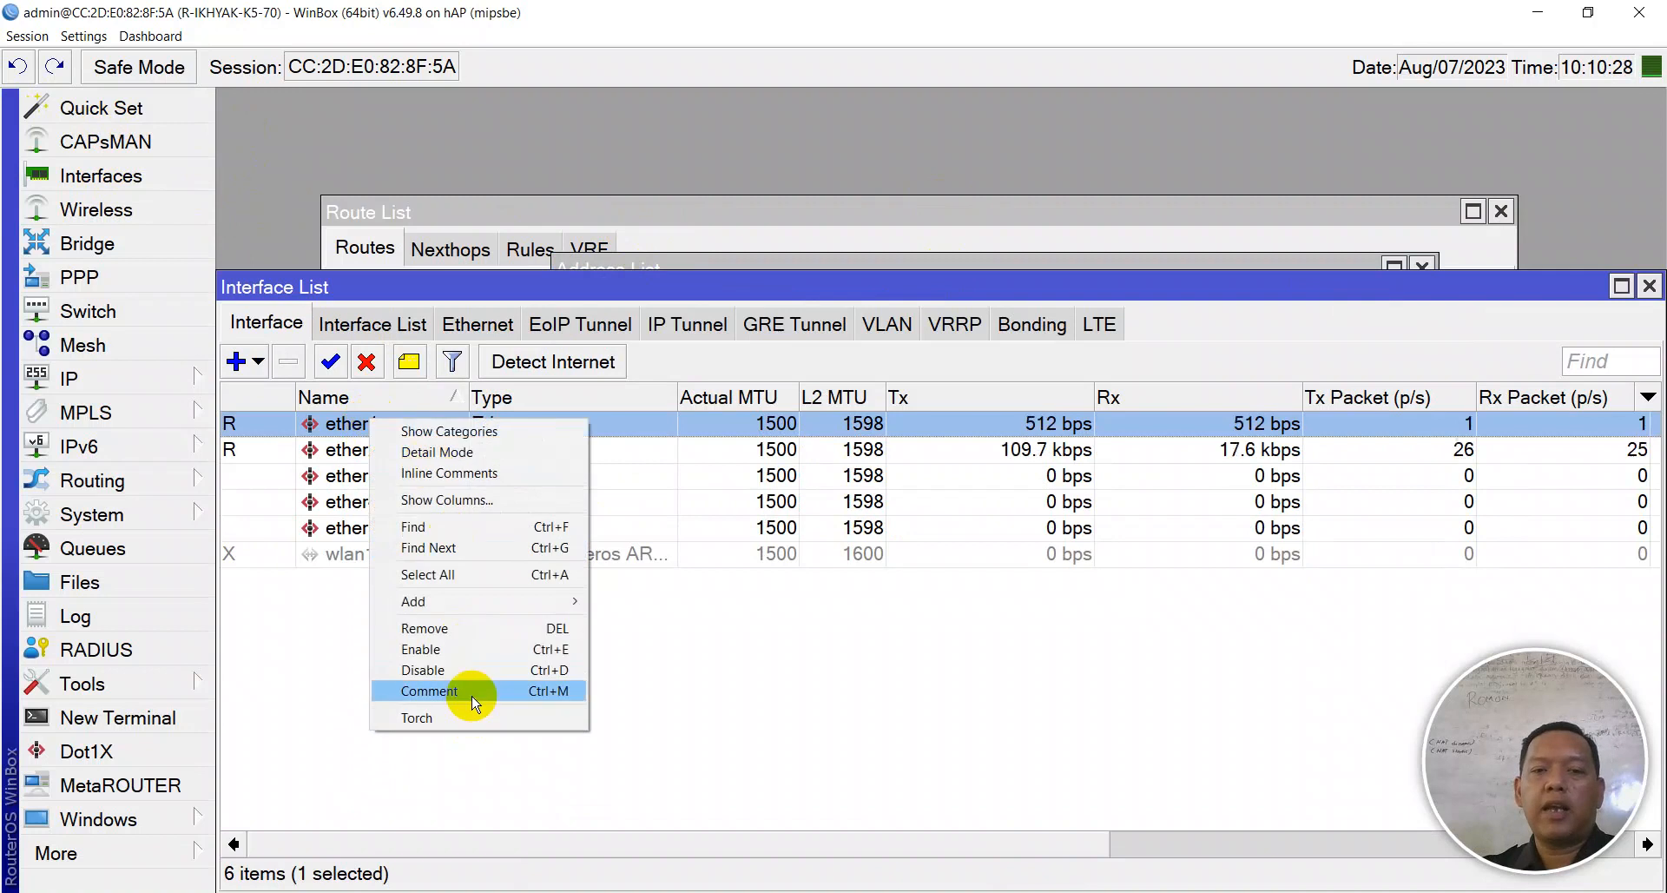
pyautogui.click(430, 691)
pyautogui.write('INTERNET')
pyautogui.press('Return')
pyautogui.click(790, 489)
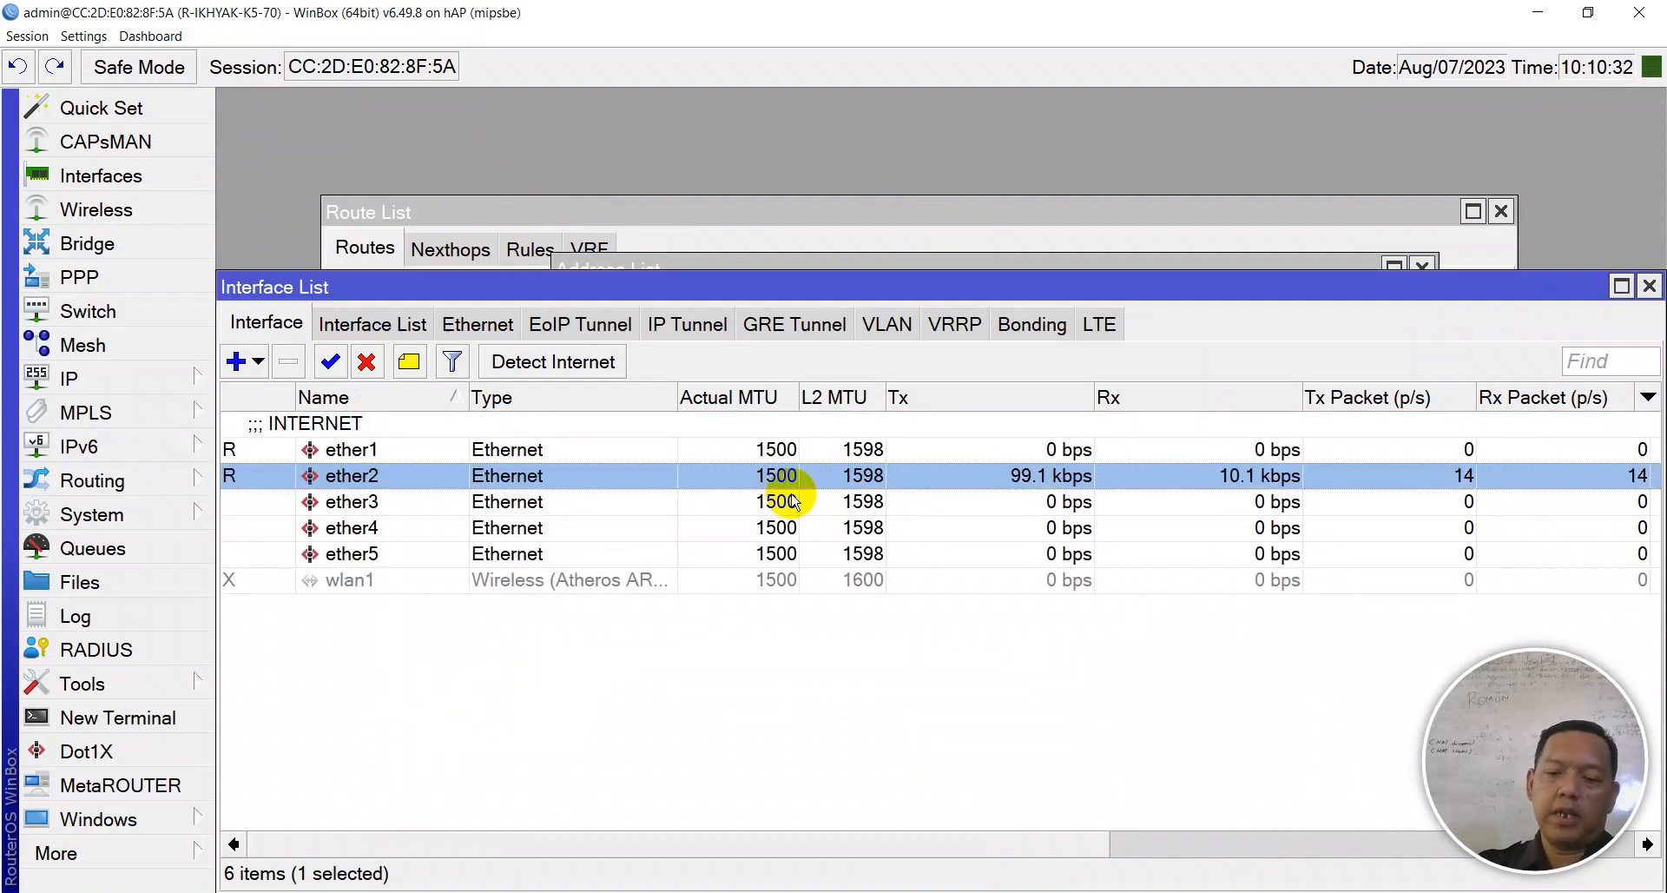
pyautogui.hotkey('ctrl', 'm')
pyautogui.write('KE CLIENT')
pyautogui.press('Return')
pyautogui.press('Escape')
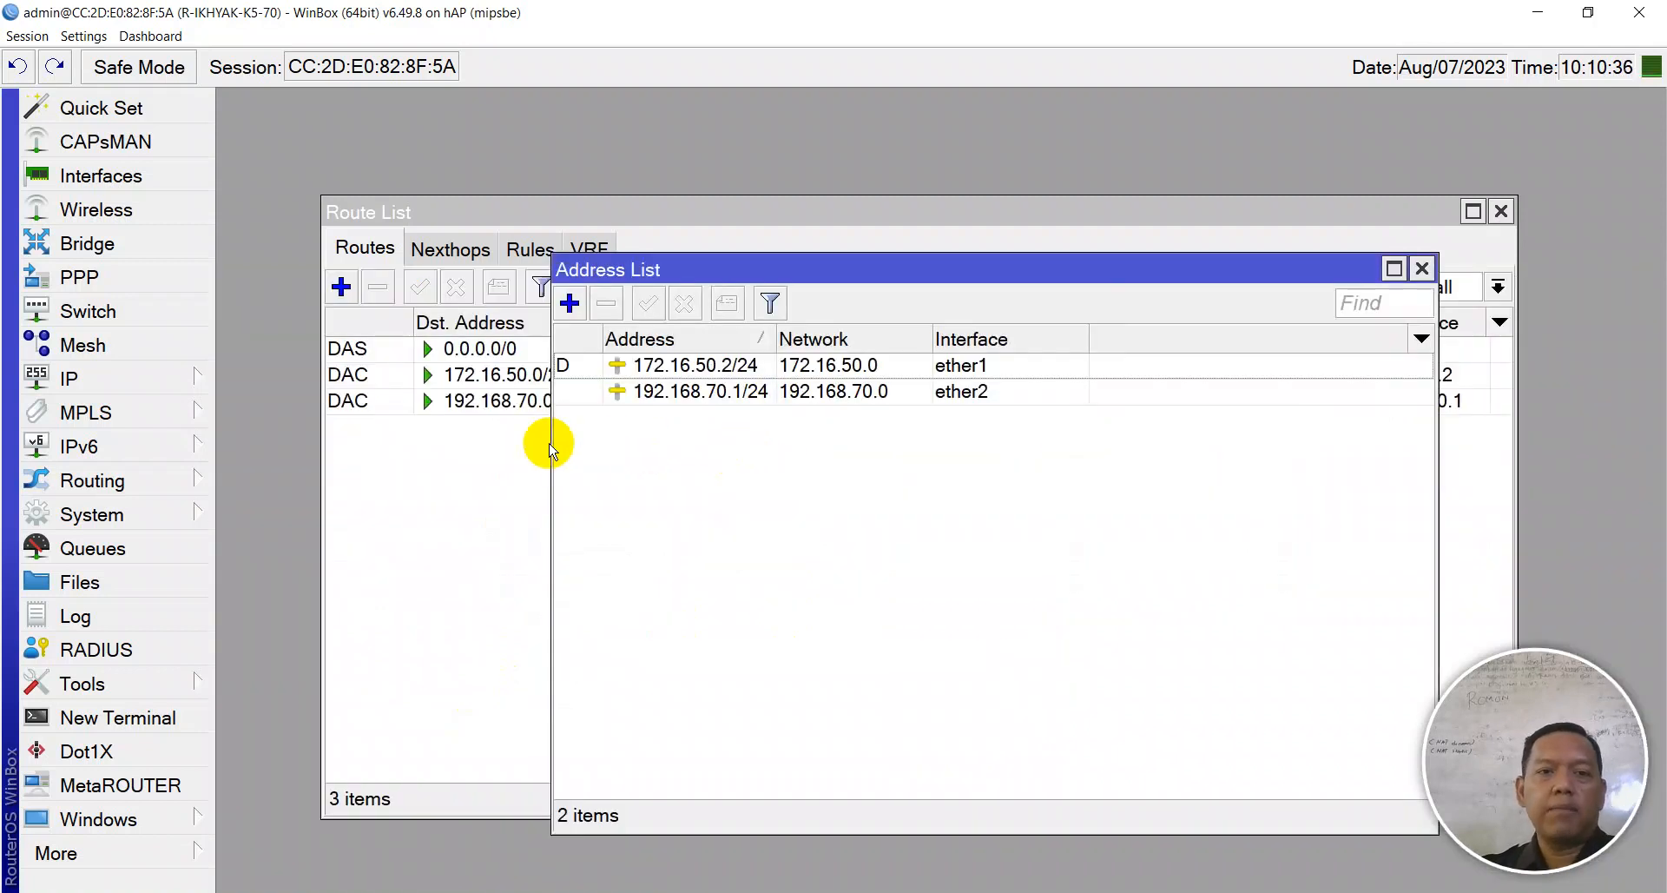
# - Comment the 192.168.70.1/24 address as KE CLIENT and bring up the Notepad++ checklist
pyautogui.click(647, 395)
pyautogui.hotkey('ctrl', 'm')
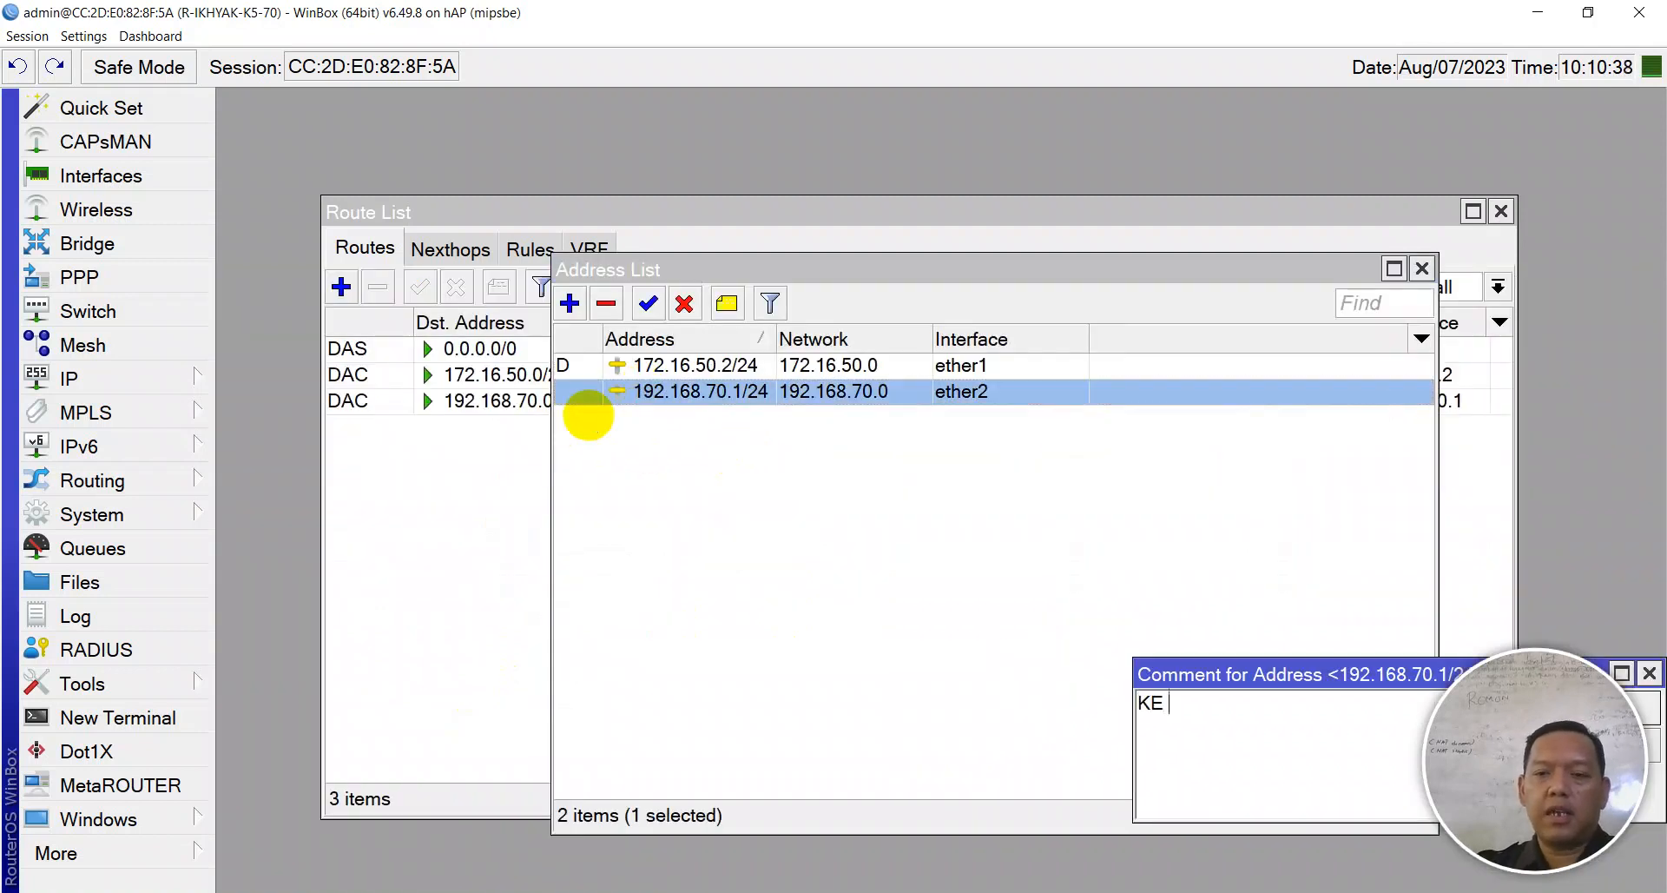
pyautogui.write('KE CLIENT')
pyautogui.press('Return')
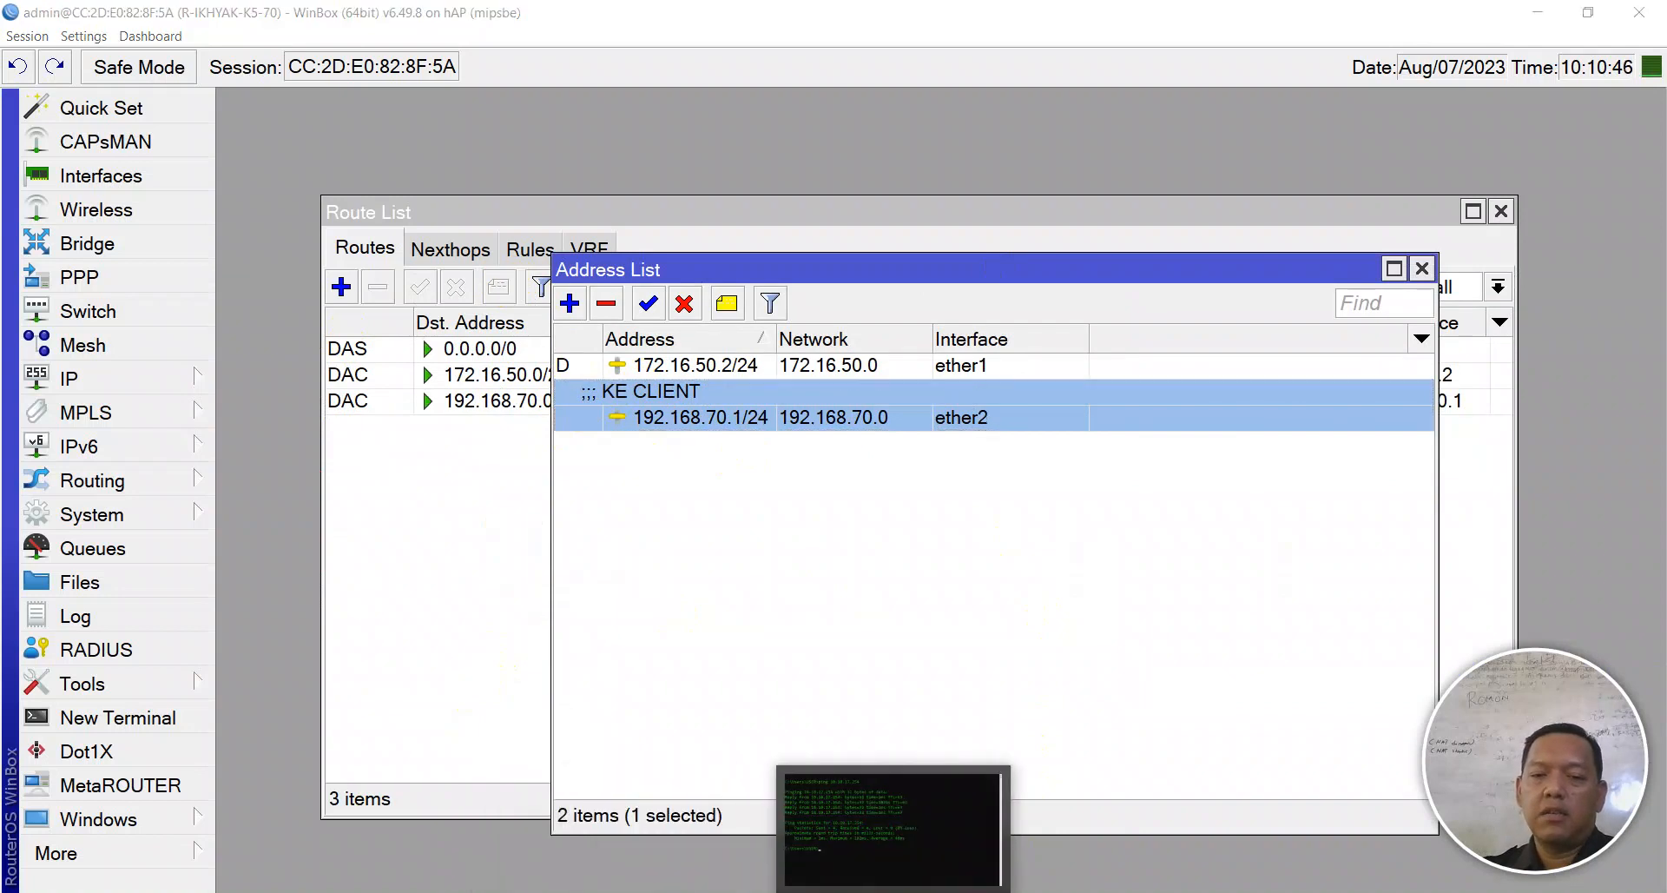
pyautogui.click(933, 829)
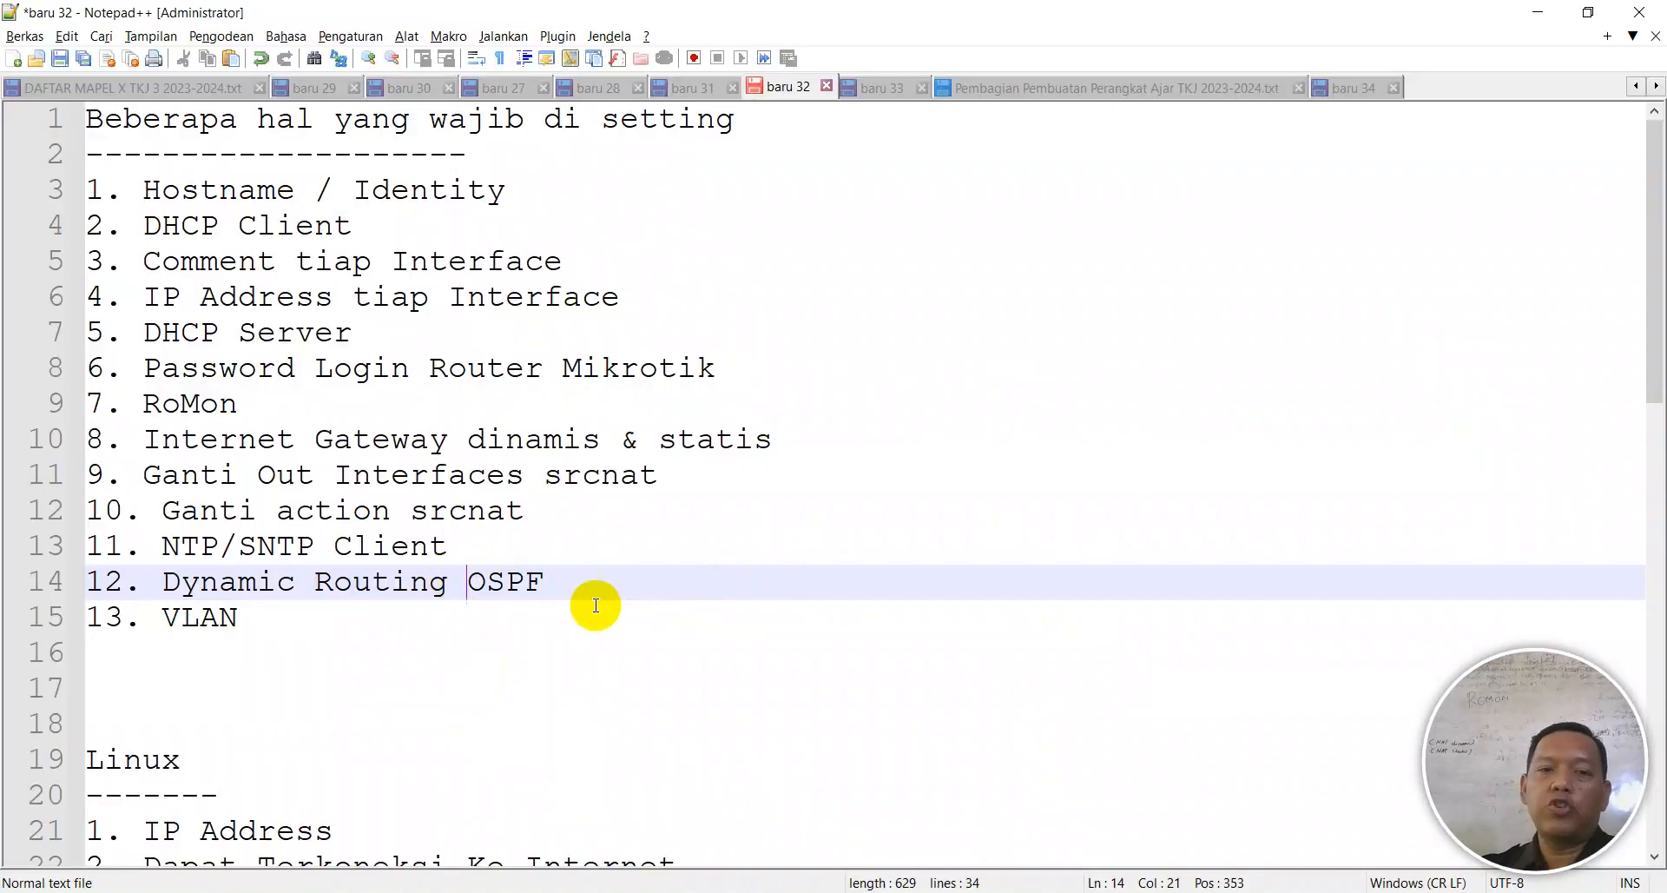
# - Edit the checklist so item 12 reads VLAN and item 13 reads Dynamic Routing OSPF
pyautogui.moveTo(605, 579); pyautogui.dragTo(354, 577)
pyautogui.moveTo(558, 584); pyautogui.dragTo(202, 576)
pyautogui.hotkey('ctrl', 'z')
pyautogui.hotkey('ctrl', 'z')
pyautogui.hotkey('ctrl', 'z')
pyautogui.hotkey('ctrl', 'z')
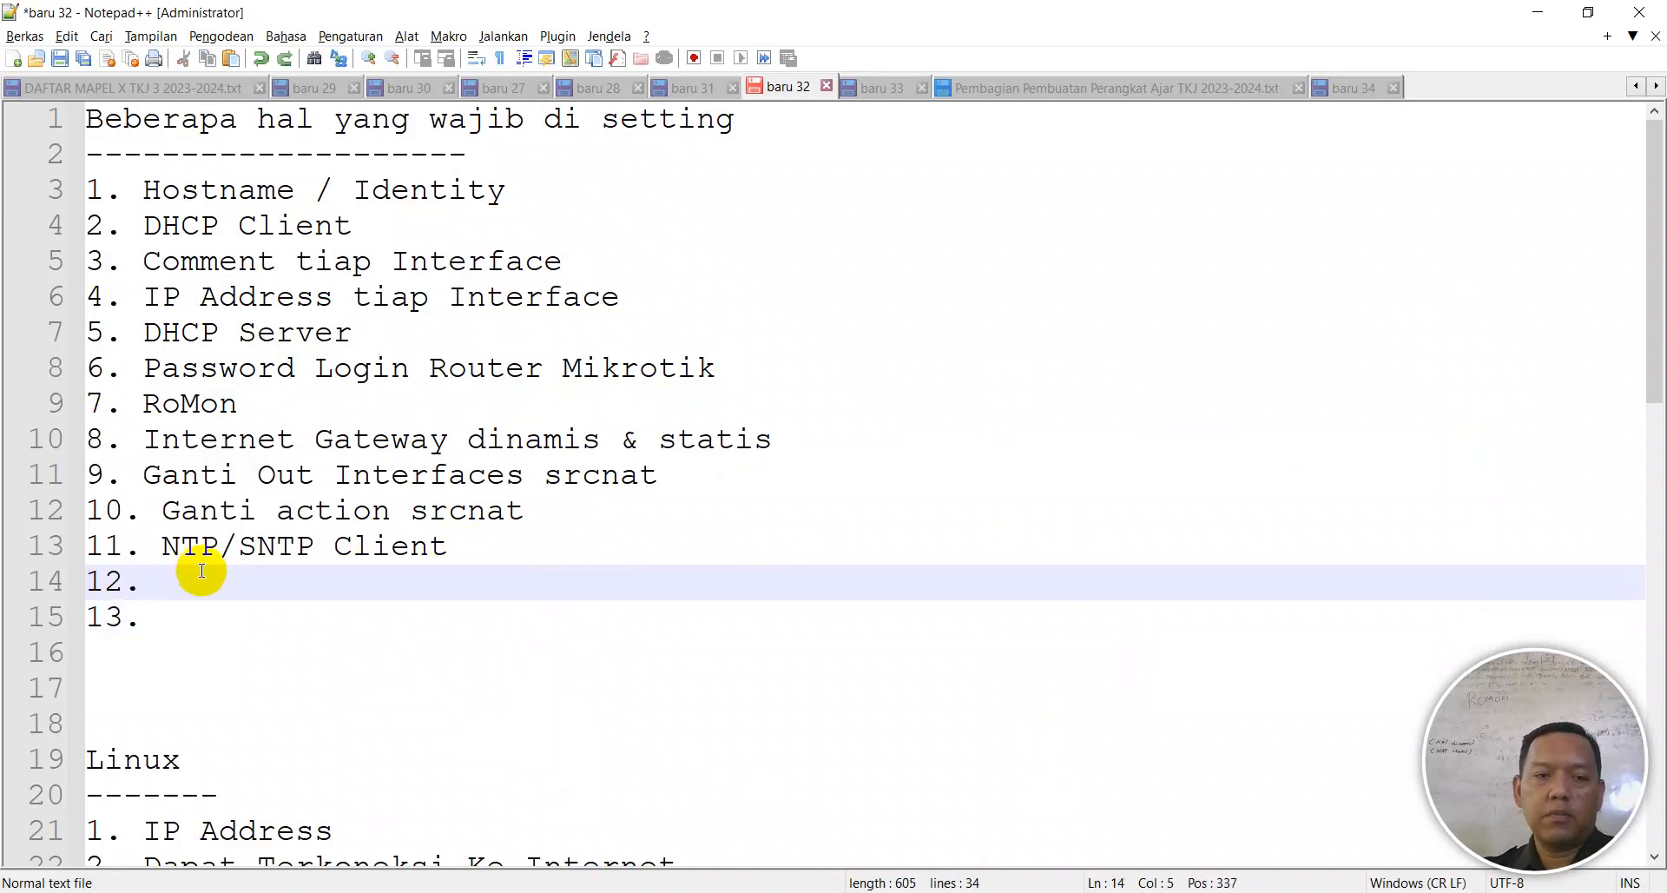
pyautogui.click(320, 576)
pyautogui.hotkey('alt', 'Tab')
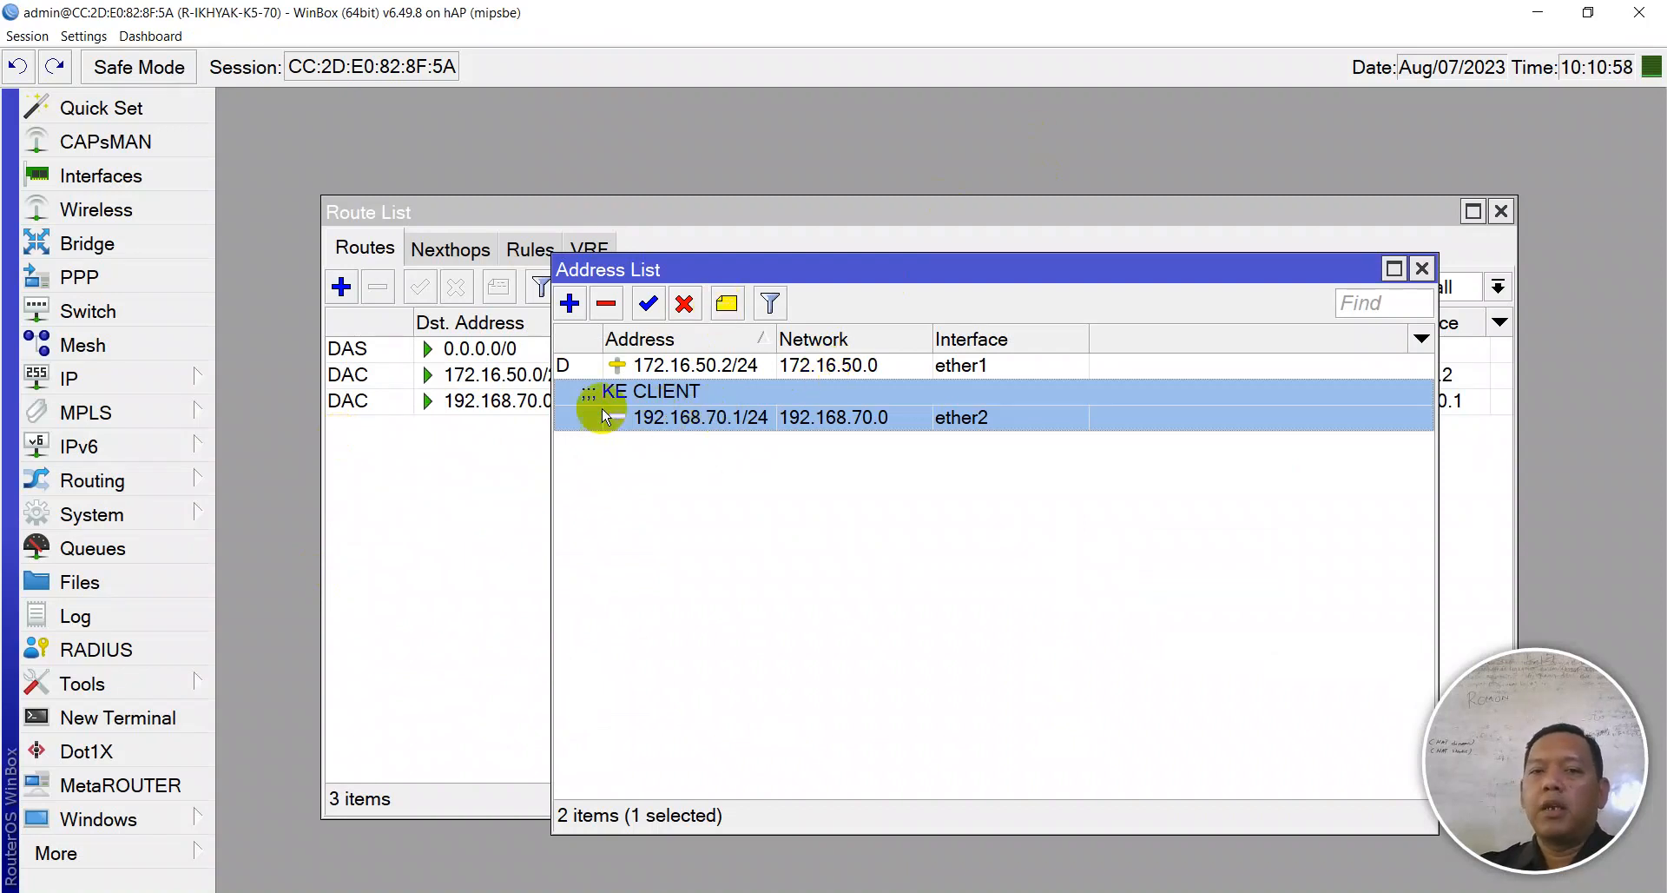
pyautogui.hotkey('alt', 'Tab')
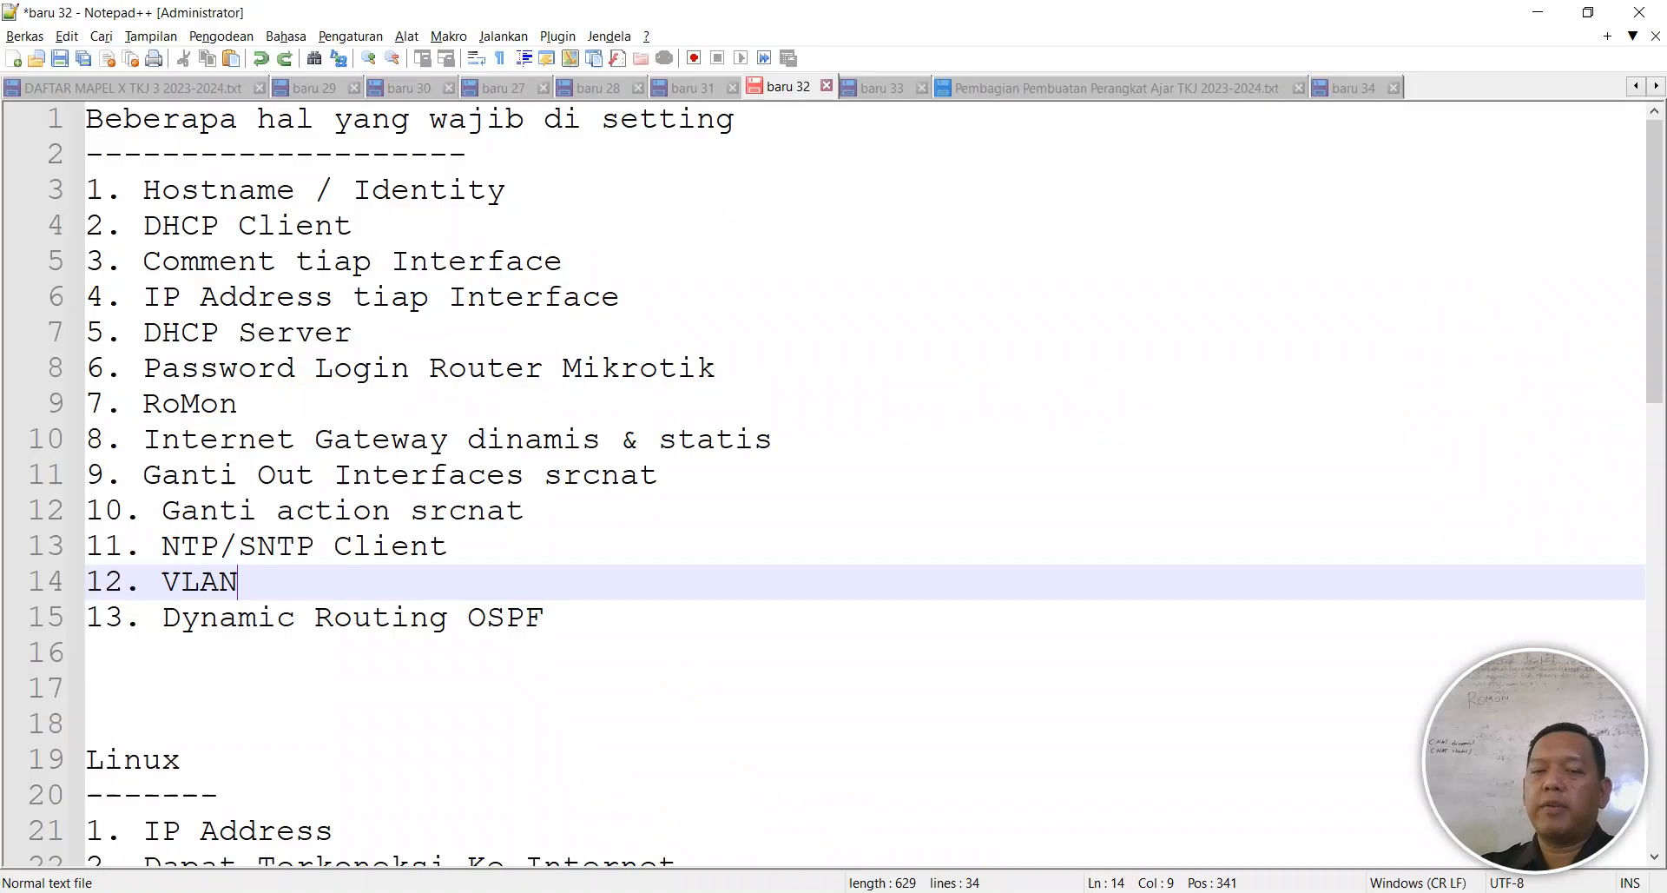
# - Highlight DHCP Server as the next checklist item and close WinBox's Address List
pyautogui.moveTo(356, 333); pyautogui.dragTo(147, 333)
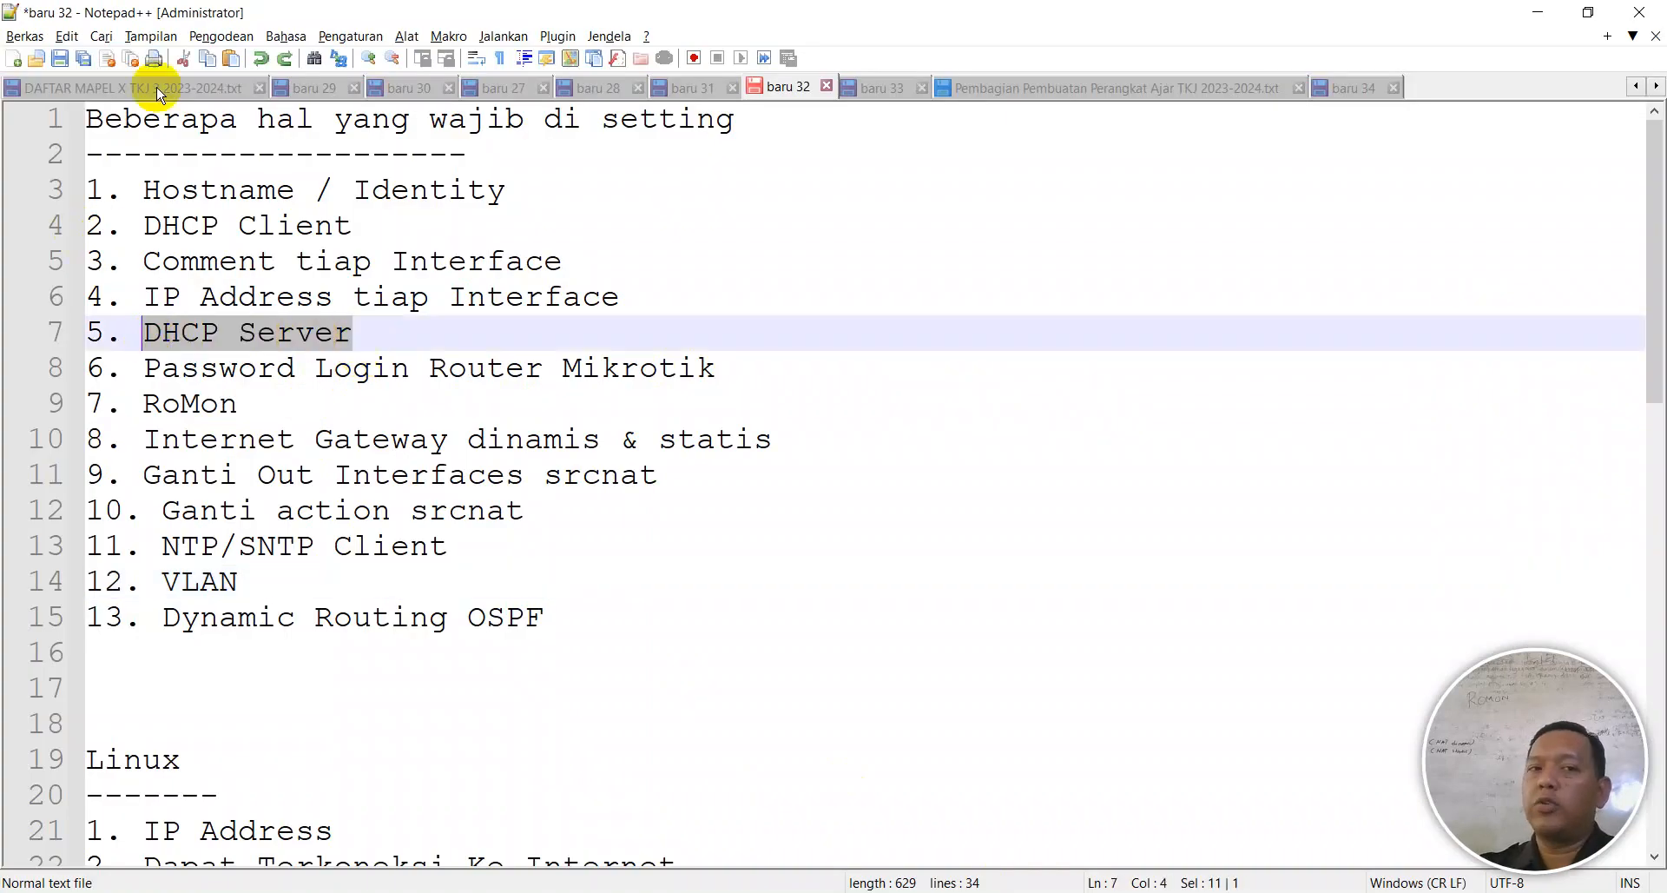
pyautogui.hotkey('alt', 'Tab')
pyautogui.press('Escape')
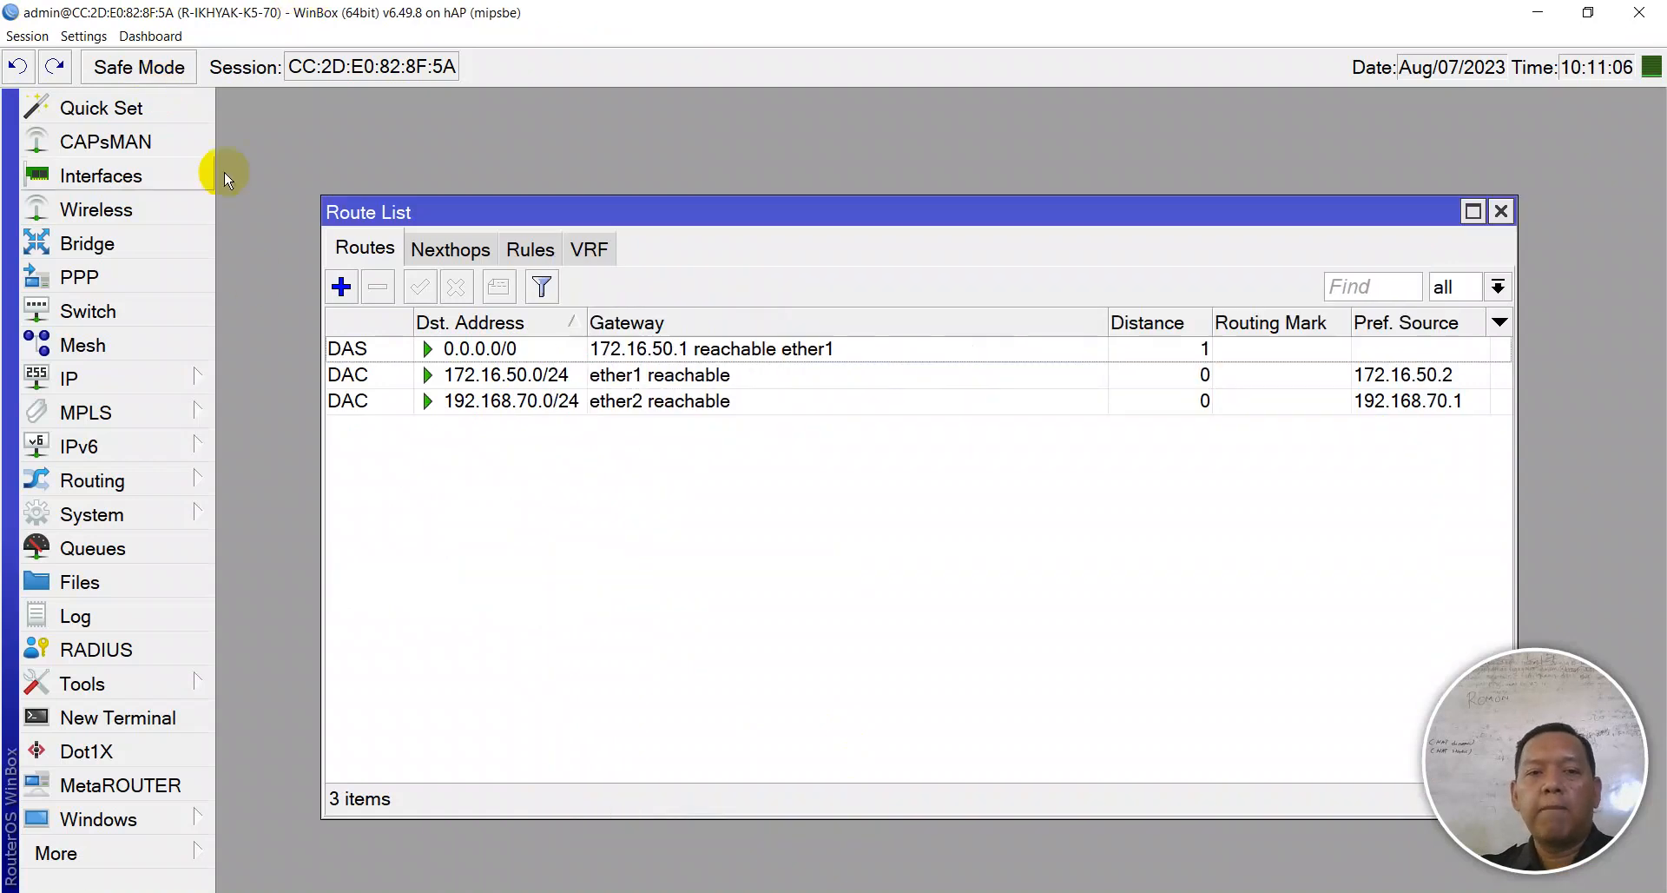
# - Tick Allow Remote Requests in IP > DNS settings, apply and close
pyautogui.press('Escape')
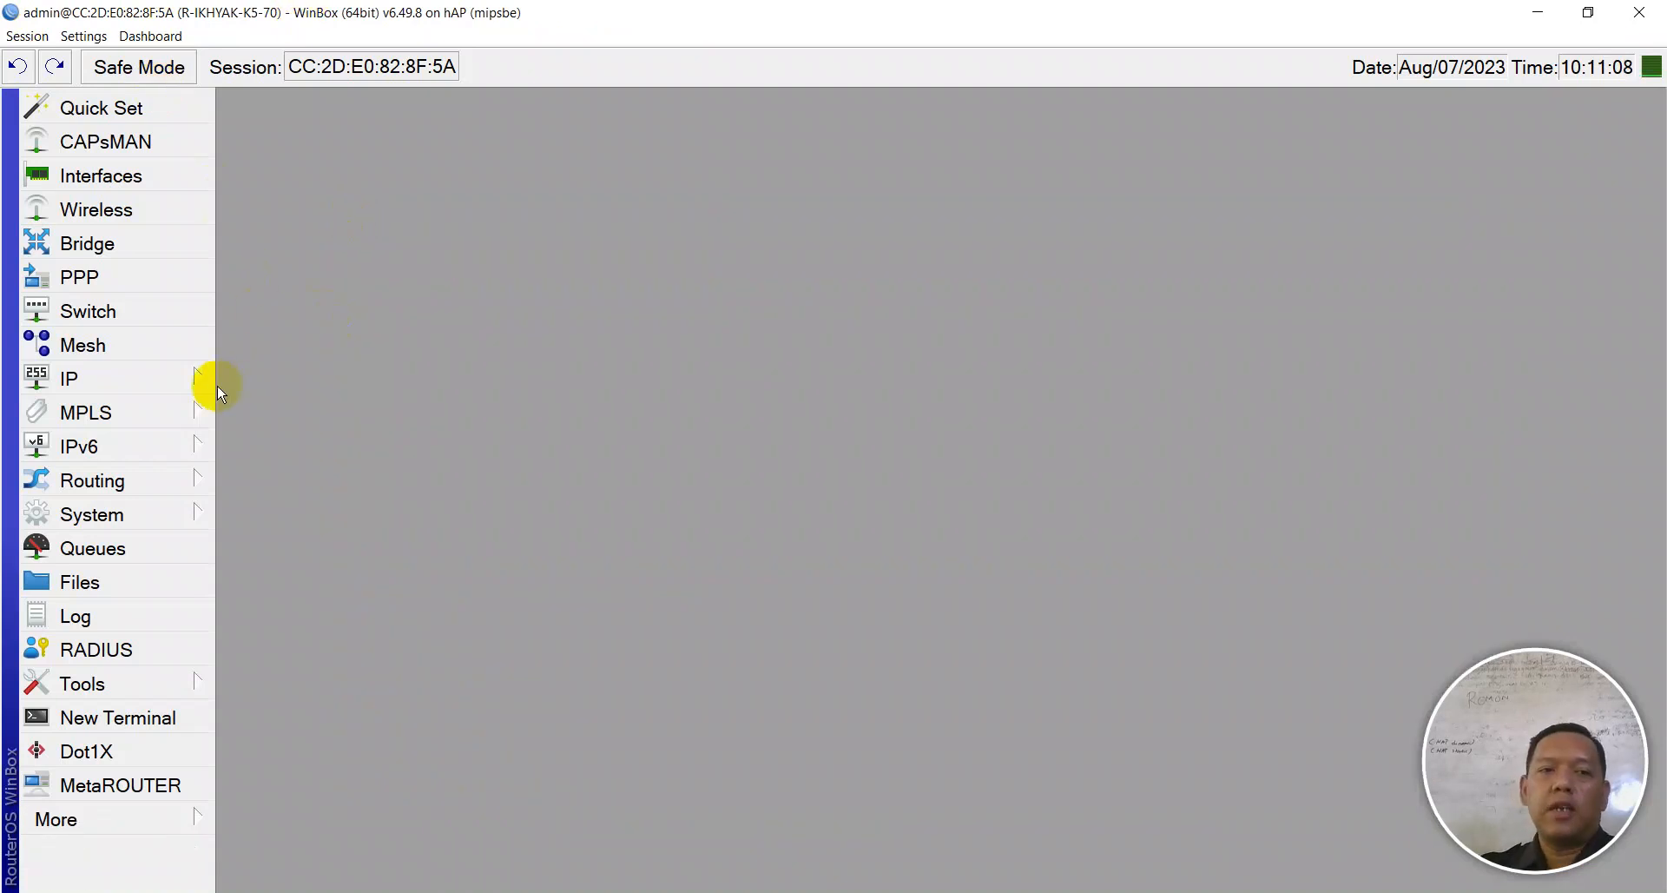
pyautogui.click(207, 393)
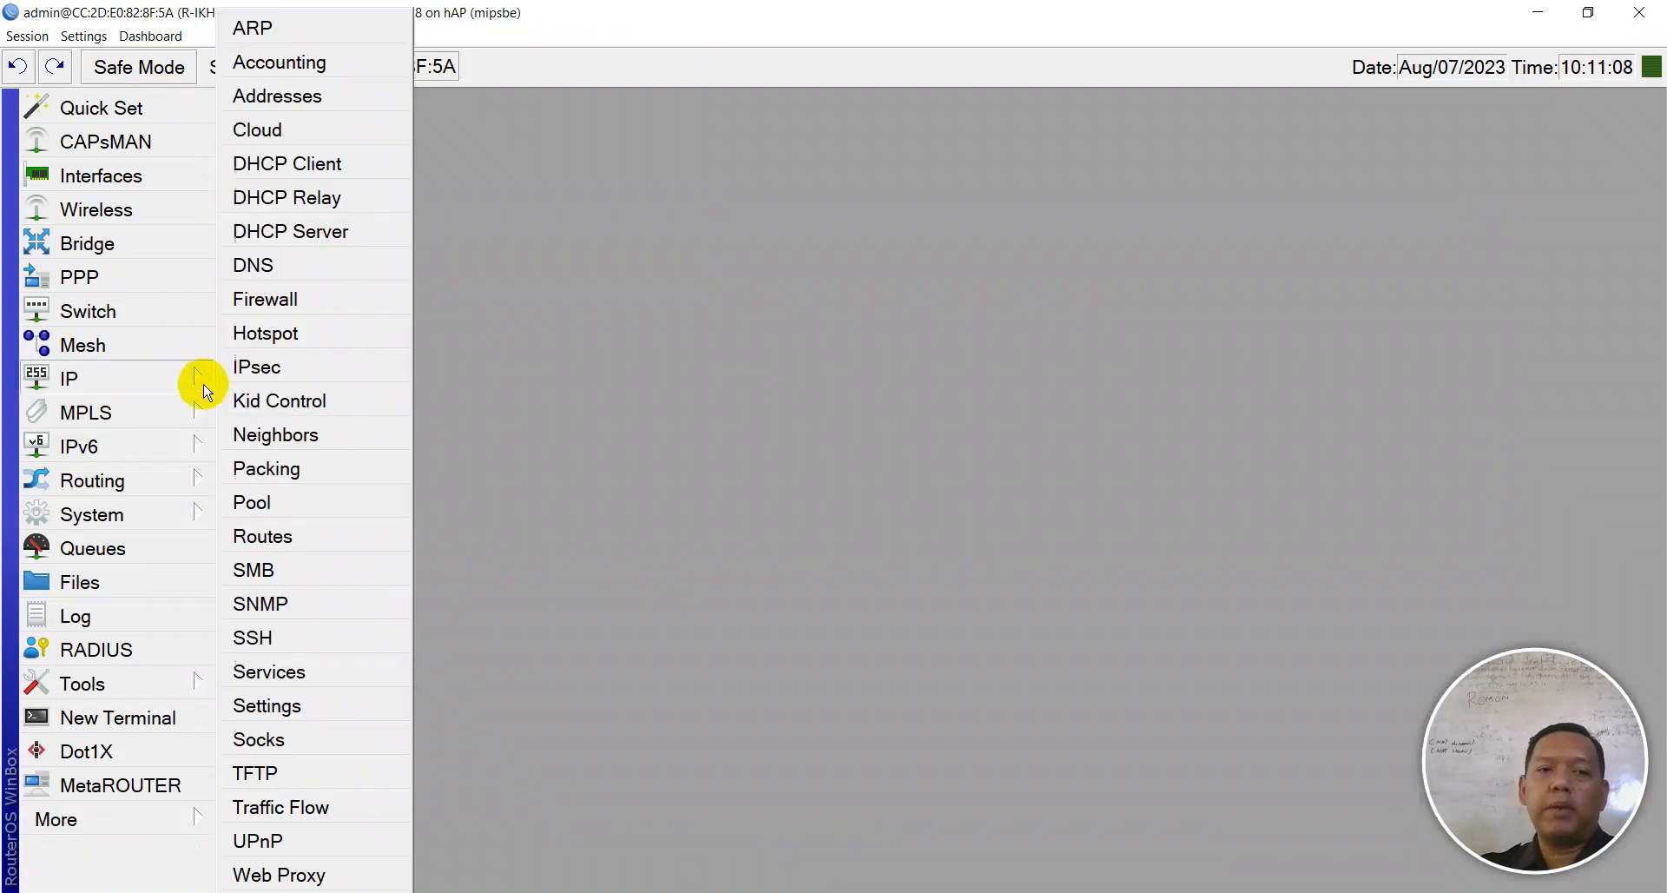
pyautogui.click(265, 276)
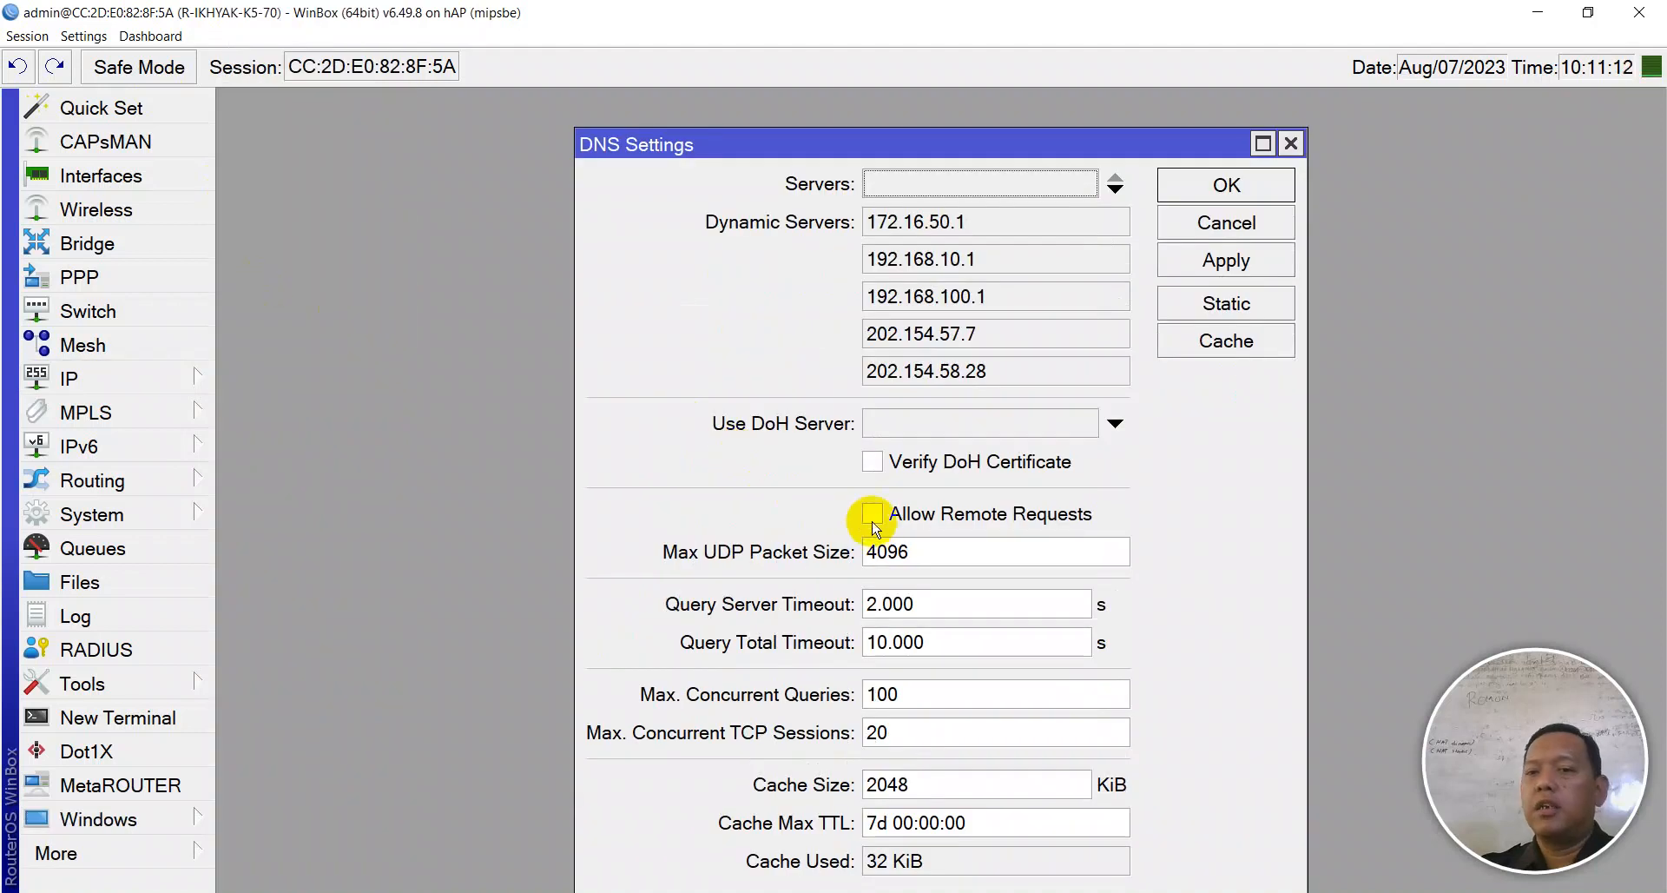
pyautogui.click(872, 513)
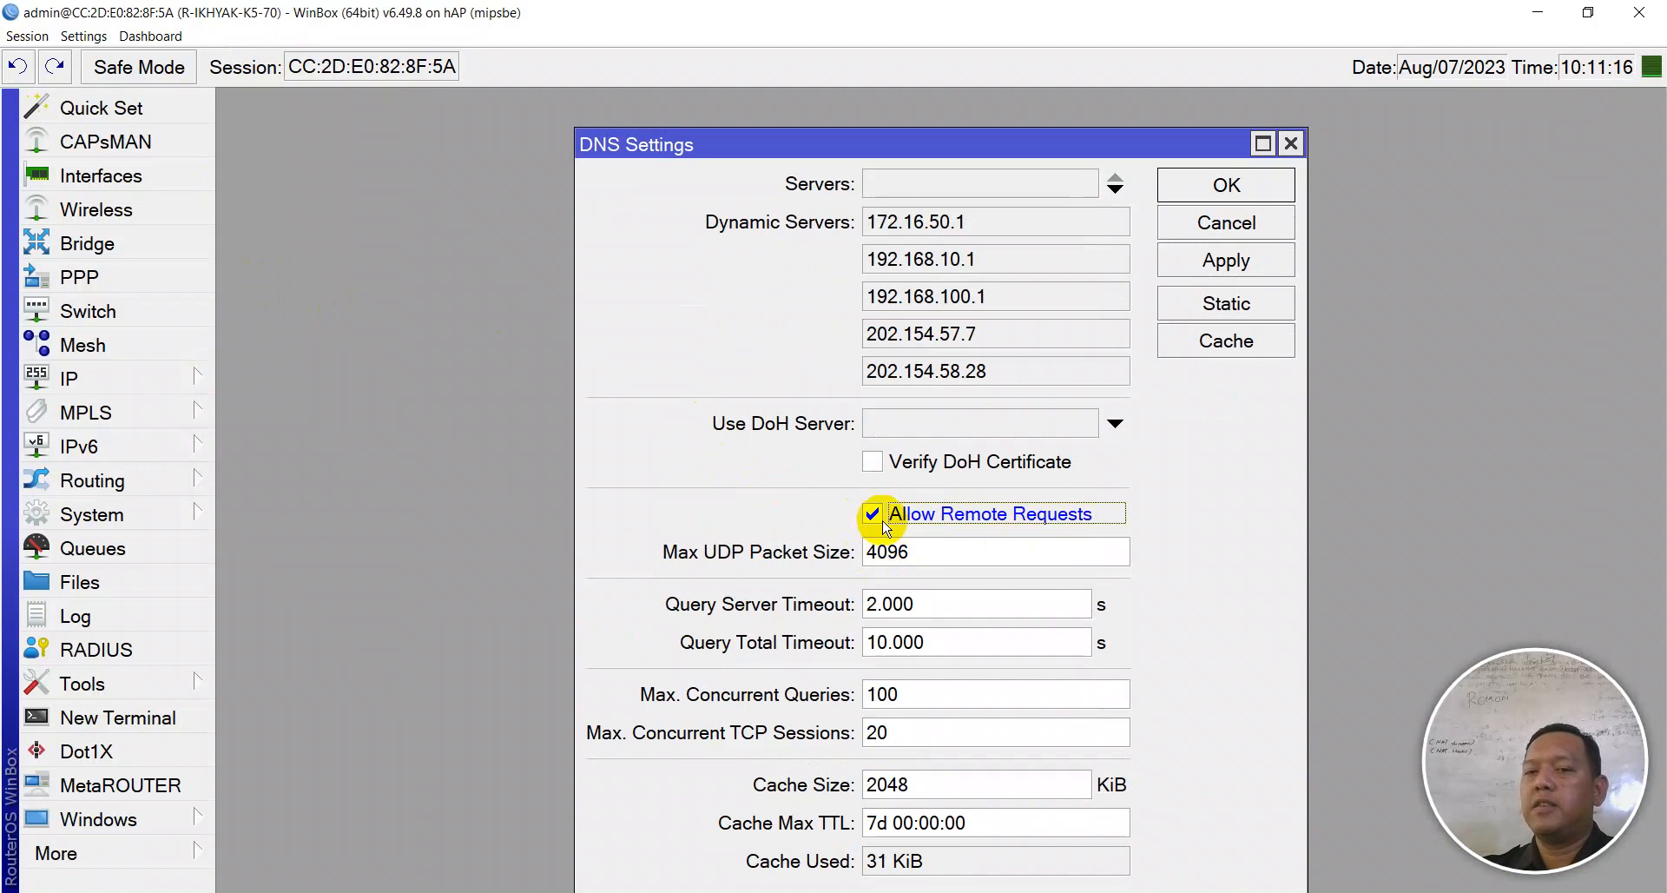
pyautogui.click(1224, 260)
pyautogui.click(1216, 198)
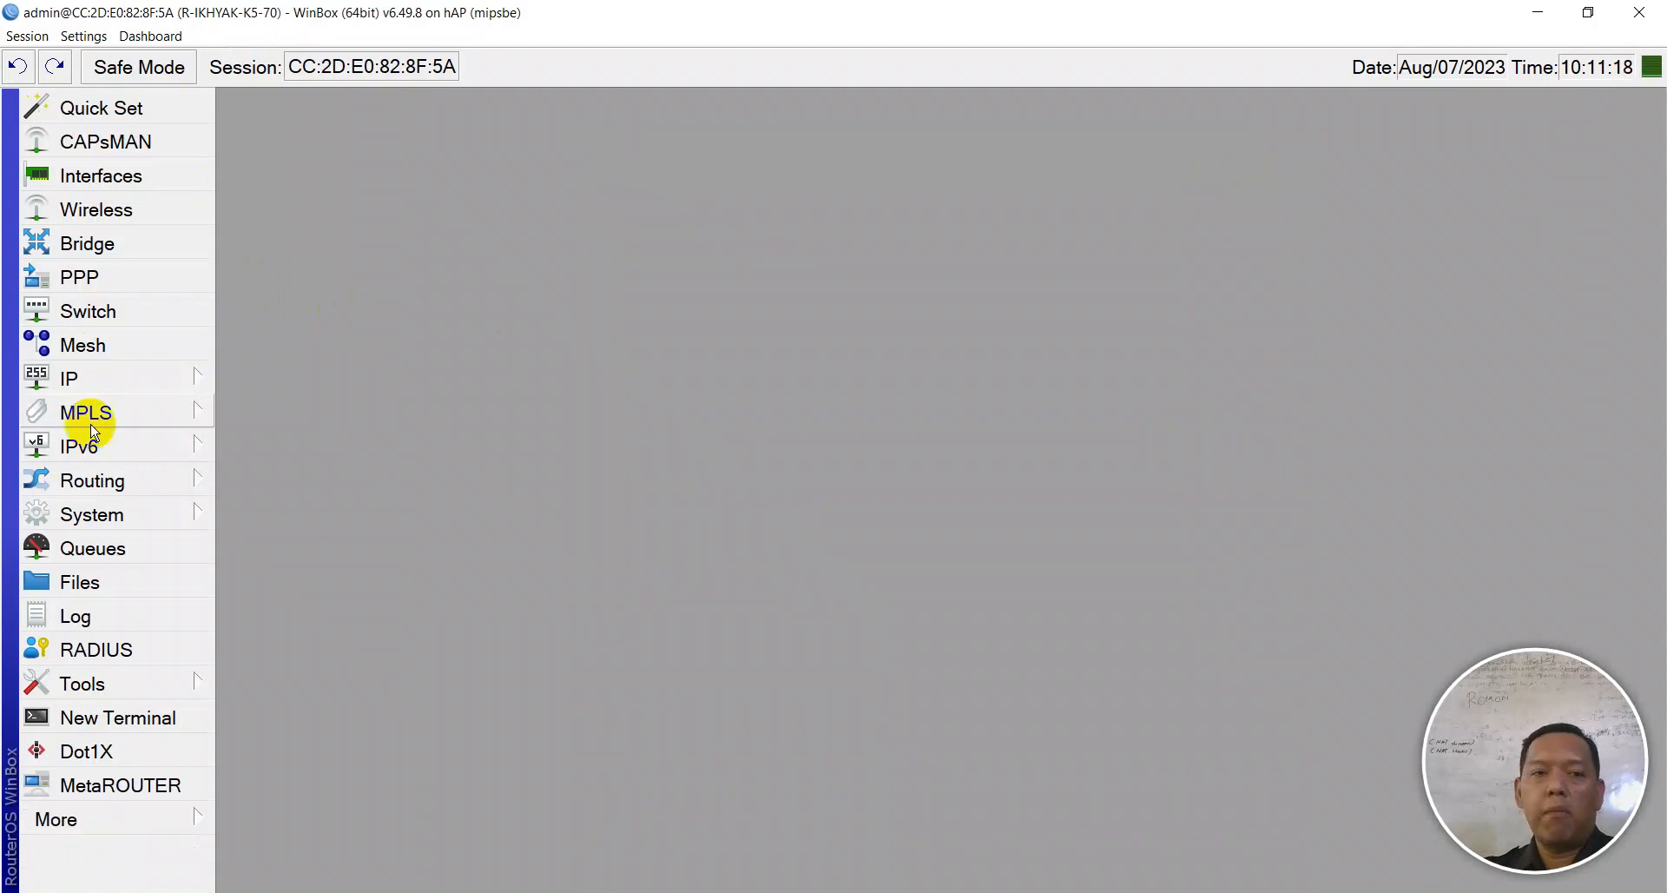
# - Start DHCP Setup on ether2, accepting address space 192.168.70.0/24 and gateway 192.168.70.1
pyautogui.click(97, 375)
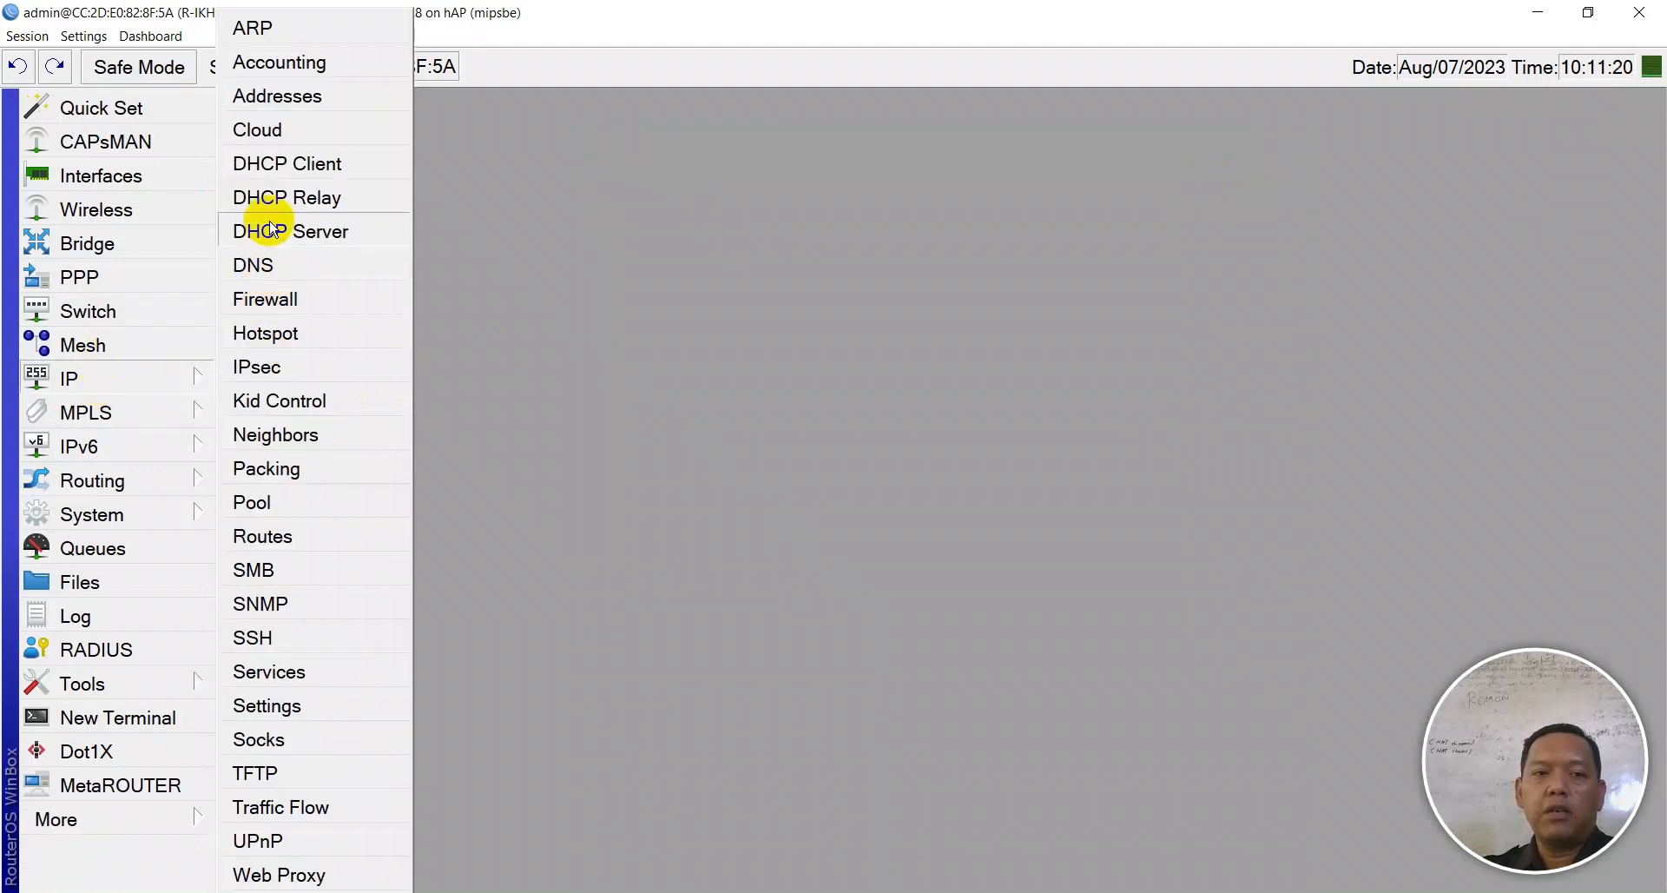
pyautogui.click(309, 231)
pyautogui.click(613, 375)
pyautogui.click(764, 175)
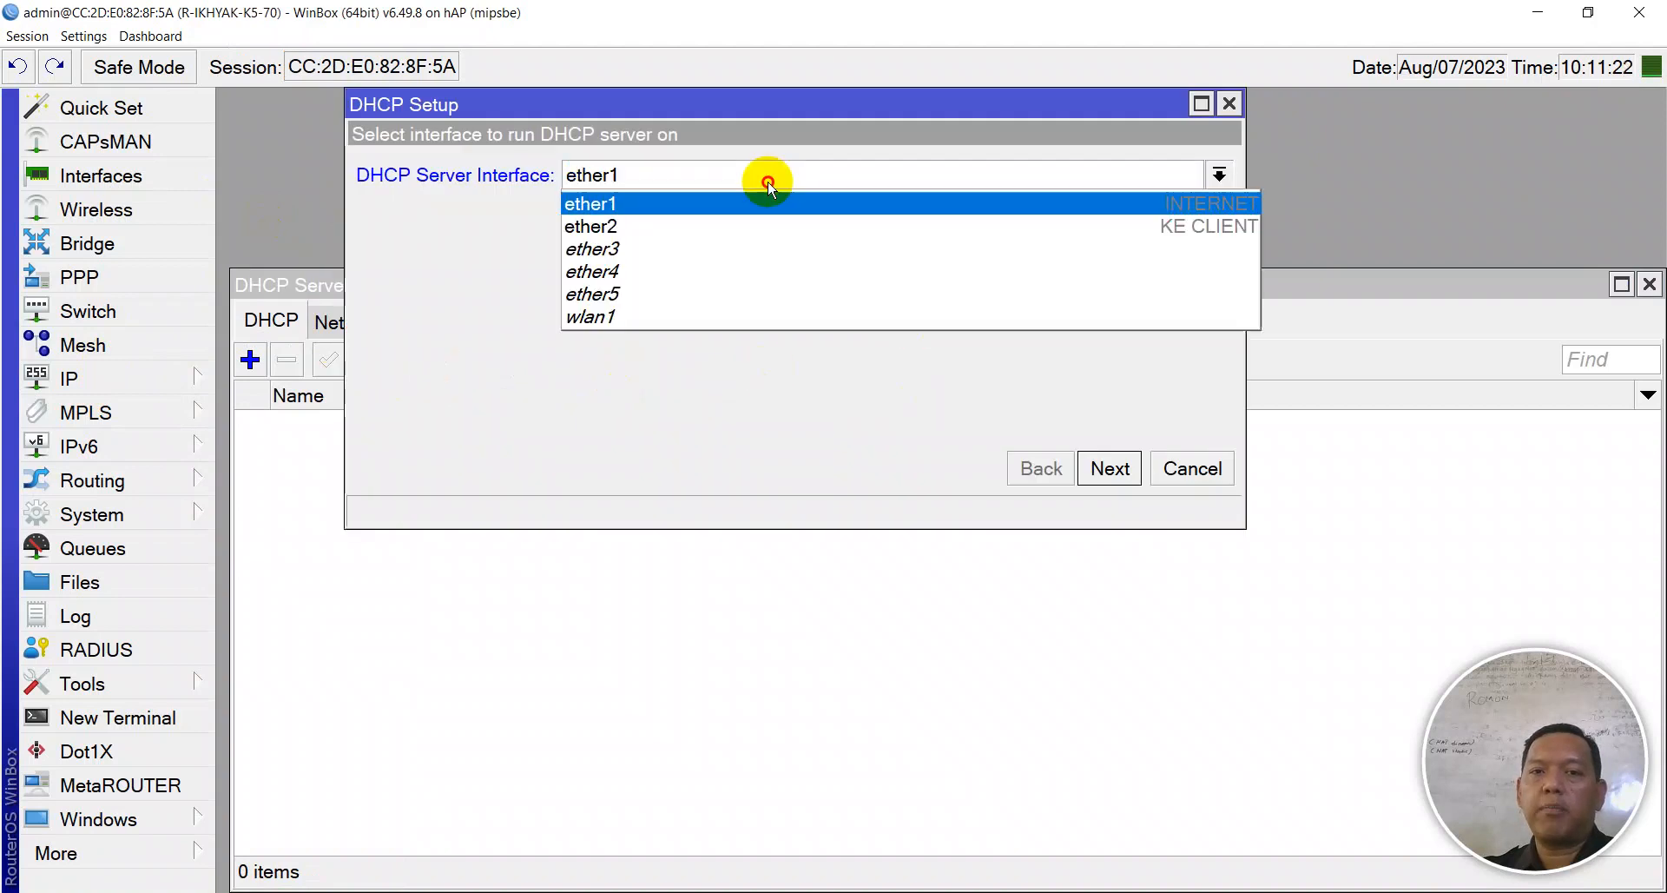
pyautogui.click(733, 224)
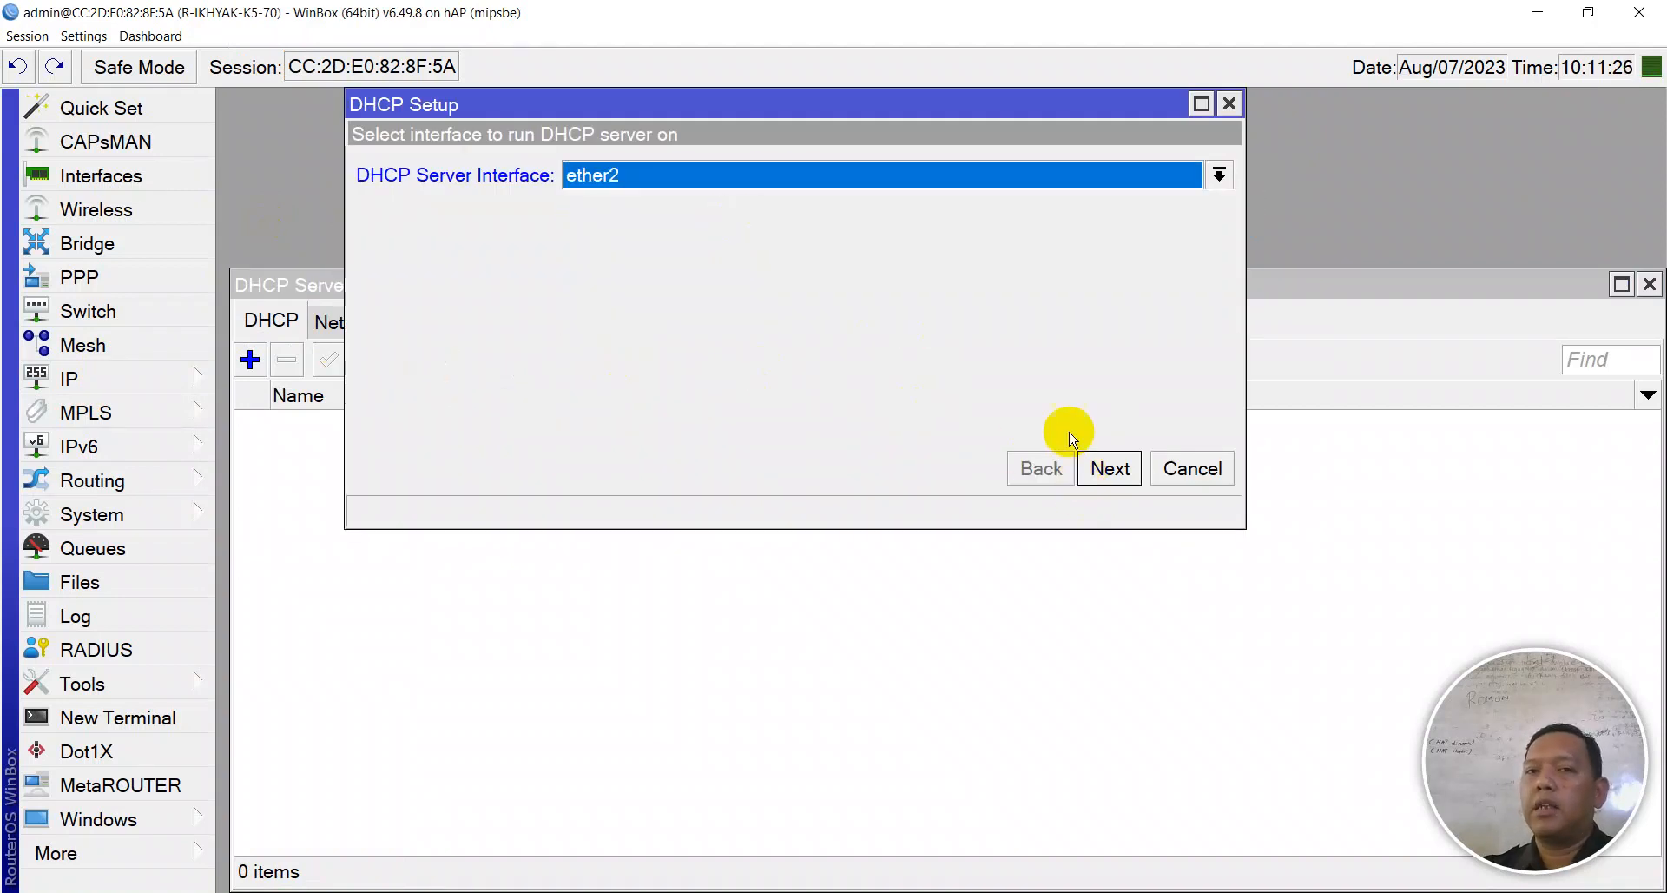
pyautogui.click(1126, 468)
pyautogui.click(1133, 469)
pyautogui.click(1133, 468)
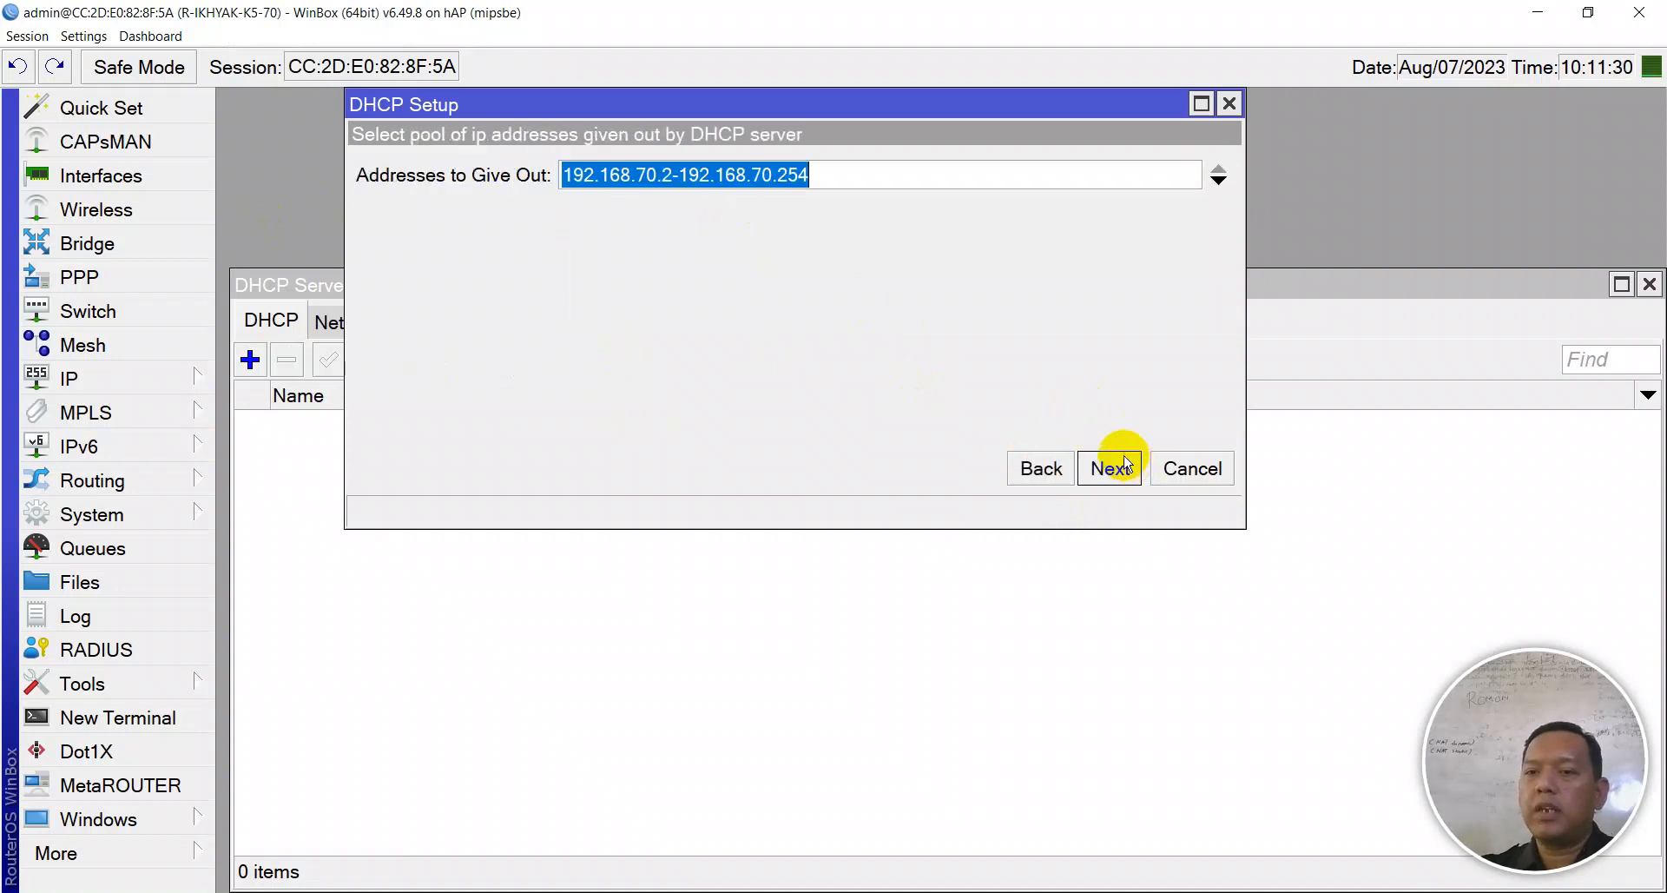
# - Set the pool to 192.168.70.2-192.168.70.254, keep suggested DNS and 00:10:00 lease, and finish
pyautogui.click(860, 178)
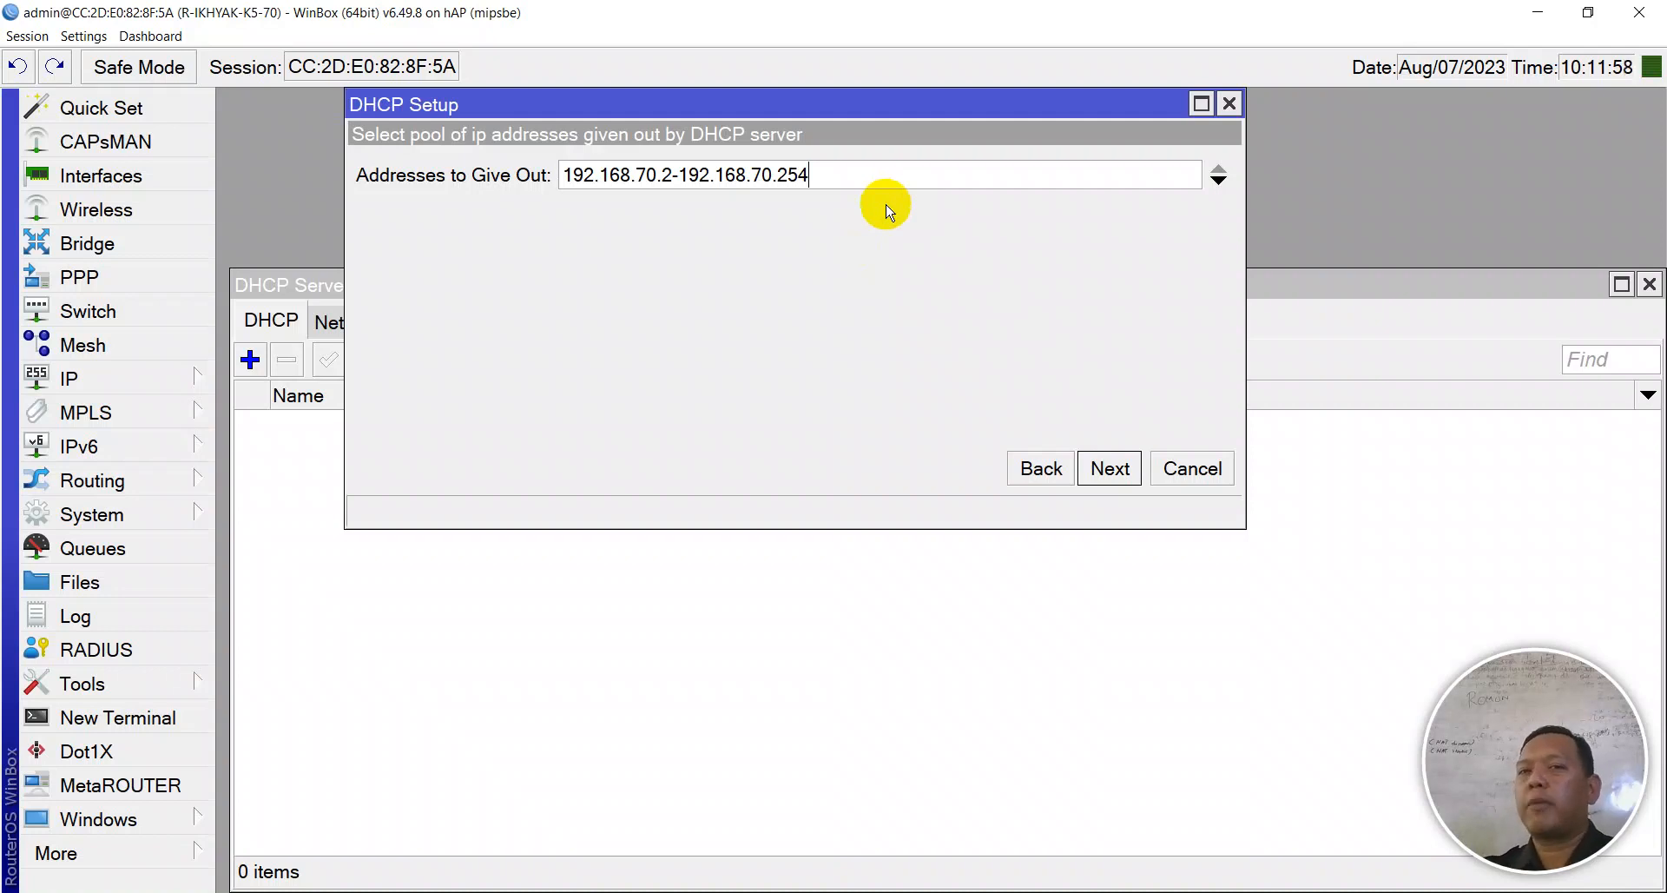
pyautogui.hotkey('ctrl', 'a')
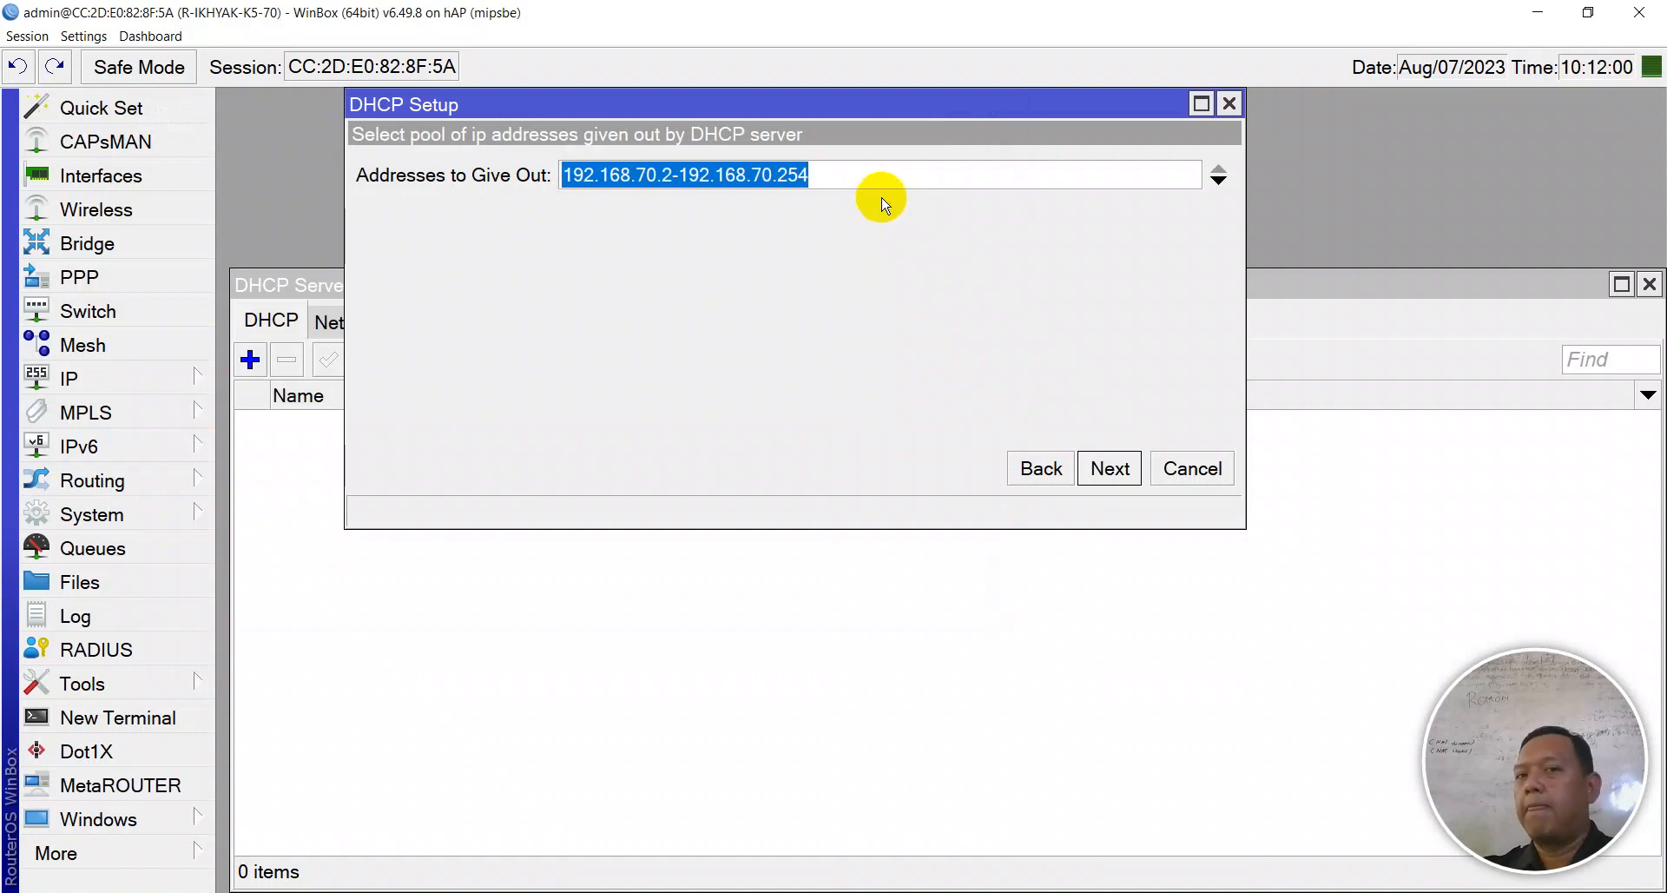
pyautogui.click(882, 177)
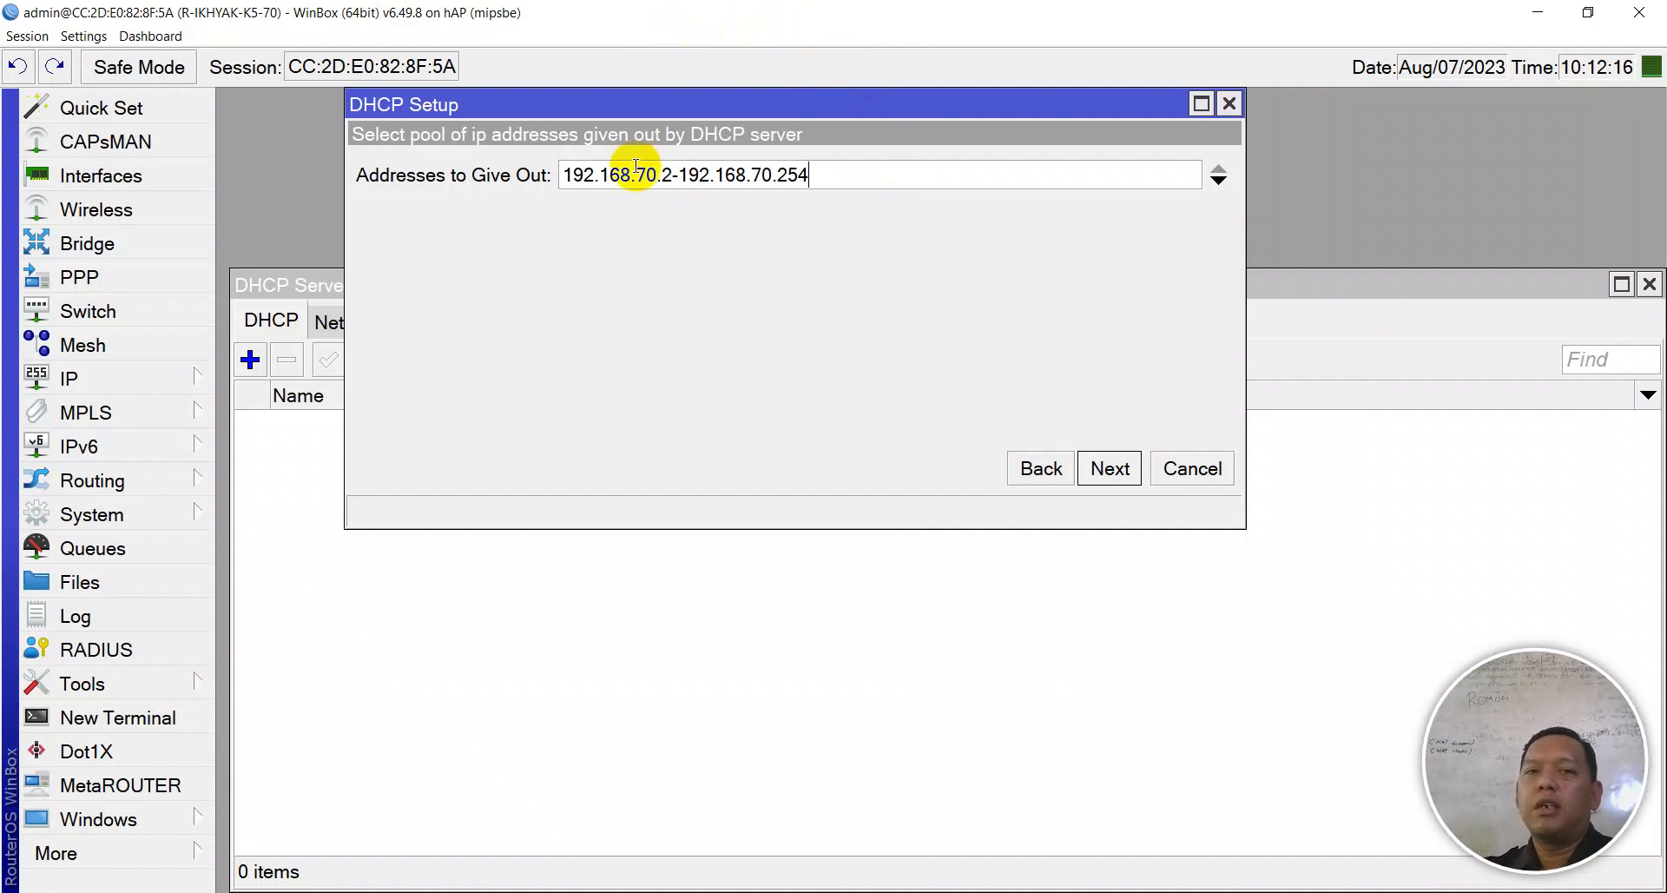
pyautogui.click(753, 174)
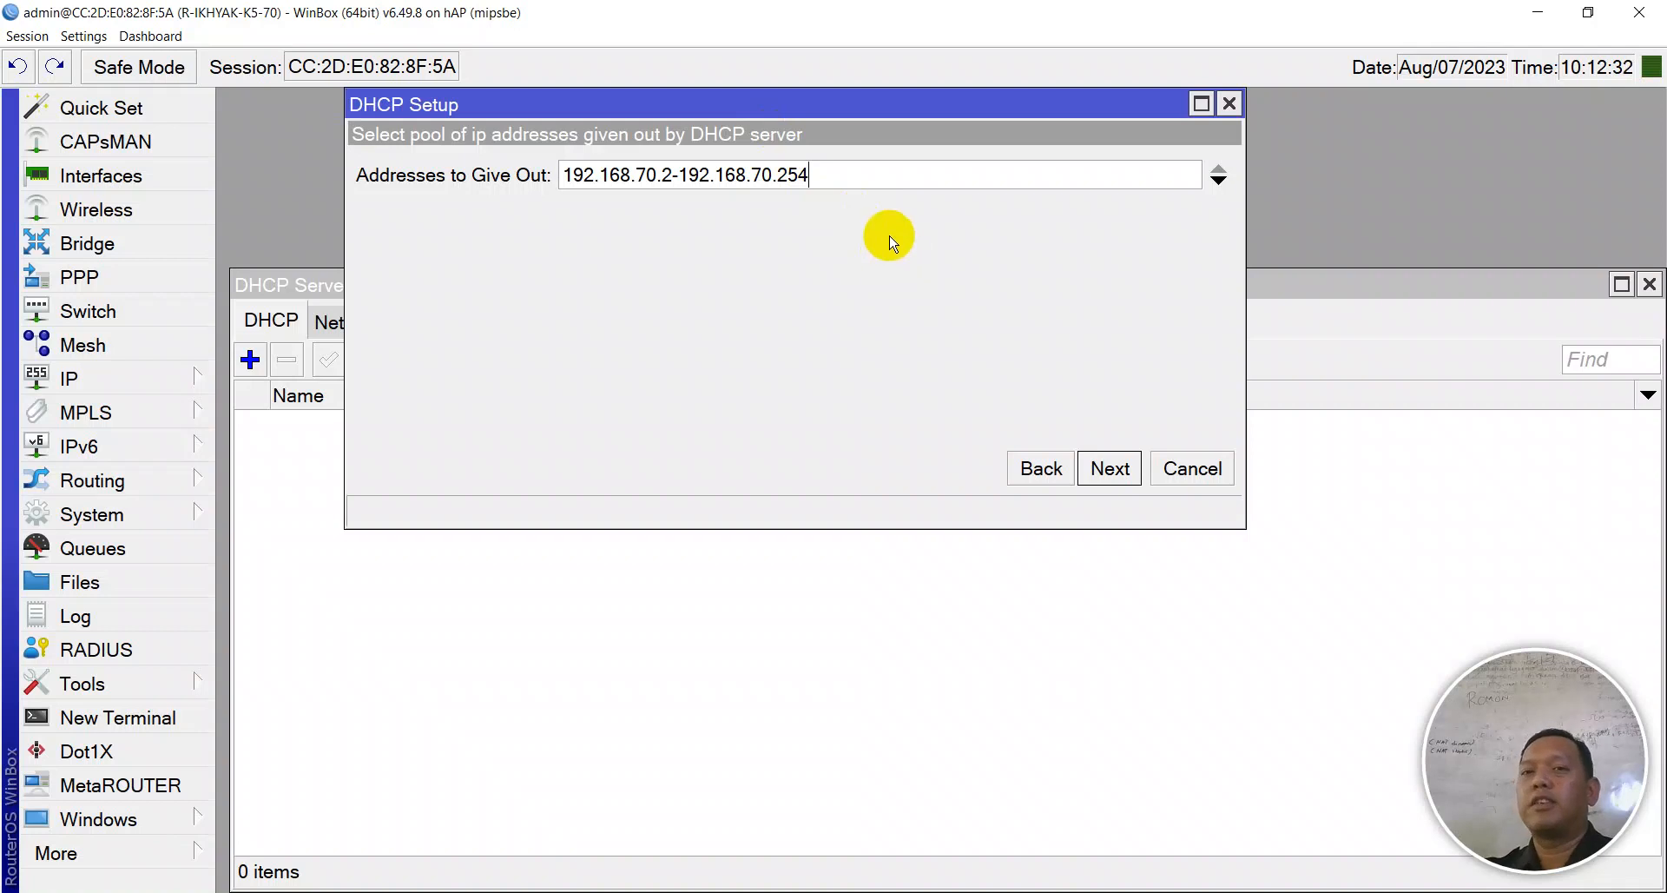
pyautogui.click(1098, 474)
pyautogui.click(1099, 473)
pyautogui.click(1094, 469)
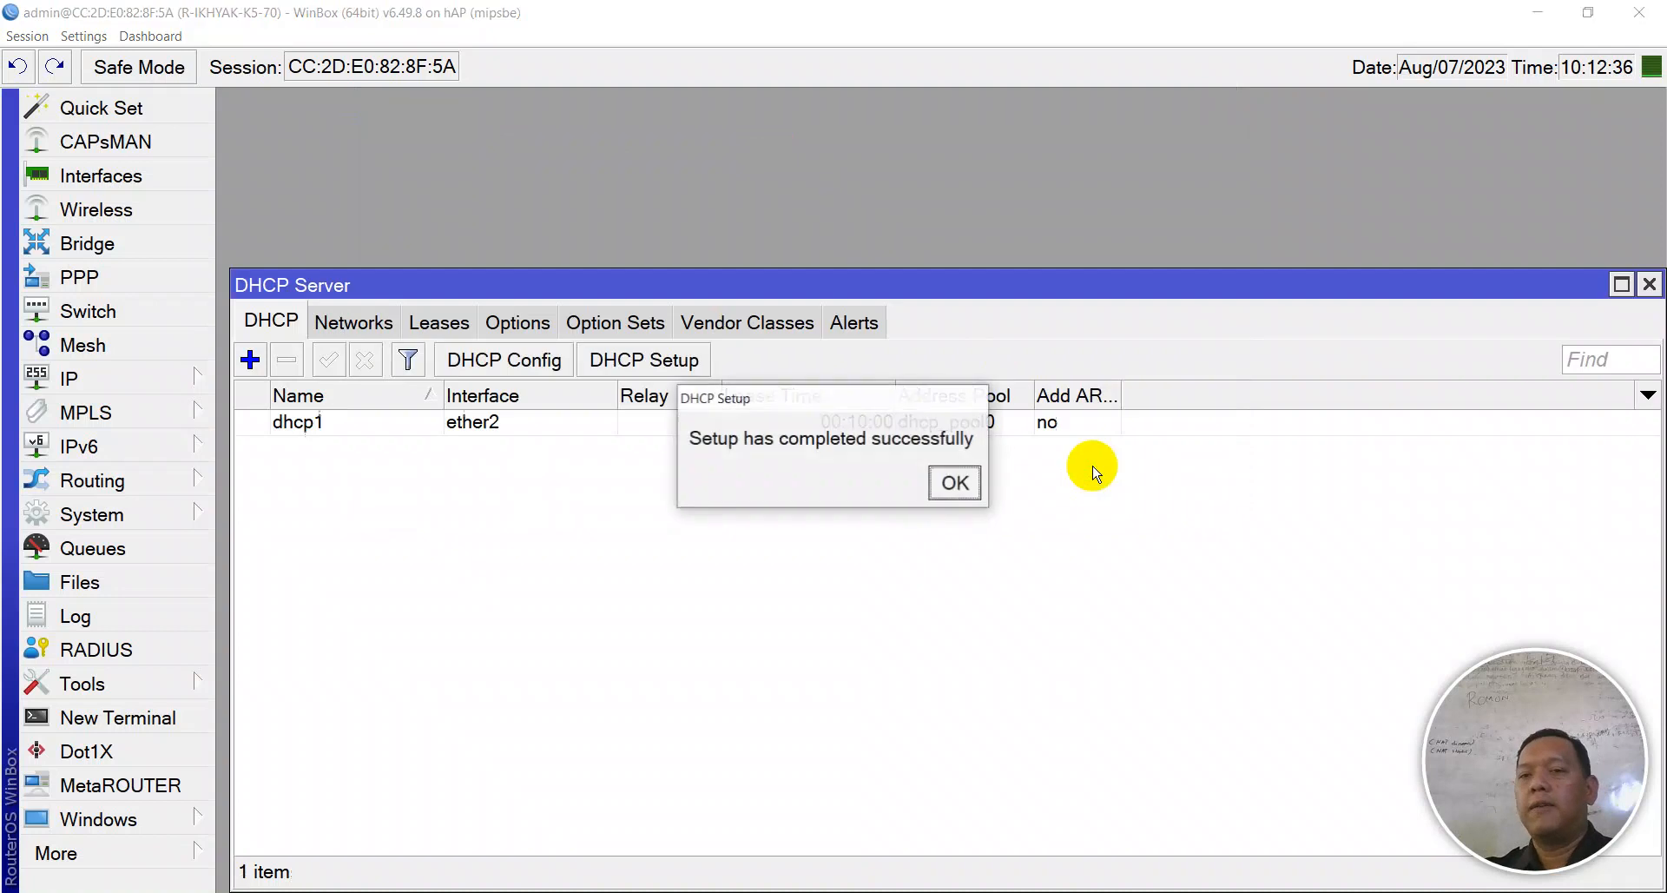
pyautogui.click(956, 480)
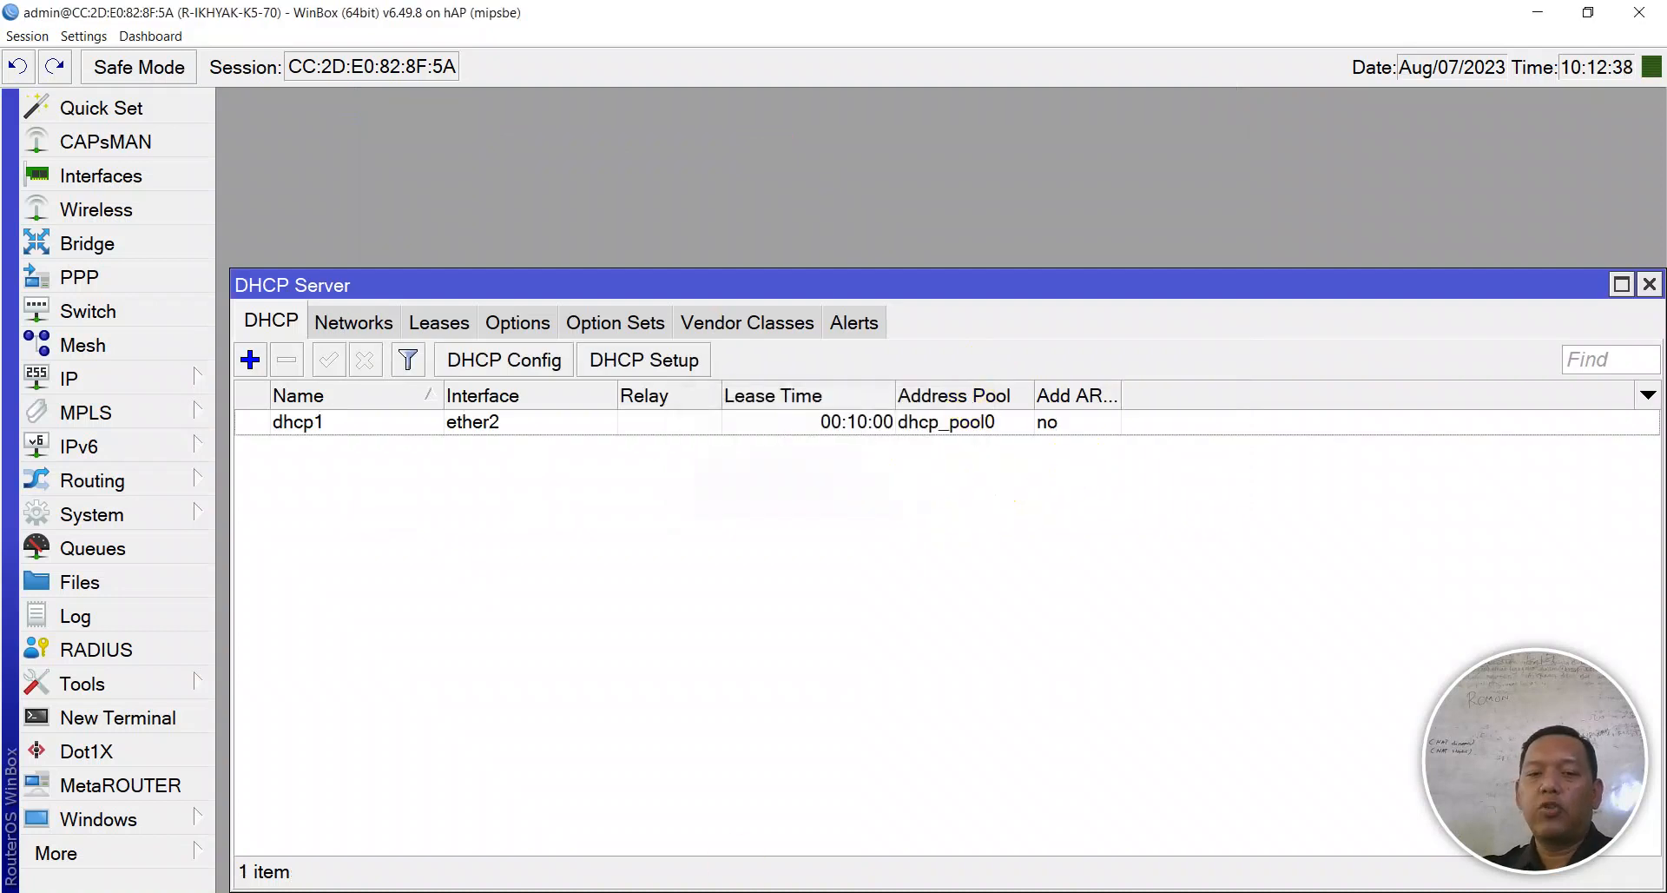
# - Open the Ethernet adapter's options in Windows Network Connections
pyautogui.click(711, 891)
pyautogui.click(636, 275)
pyautogui.rightClick(636, 276)
# - Disable and re-enable the PC's Ethernet adapter, then pick the 192.168.70.1 router in WinBox
pyautogui.click(677, 303)
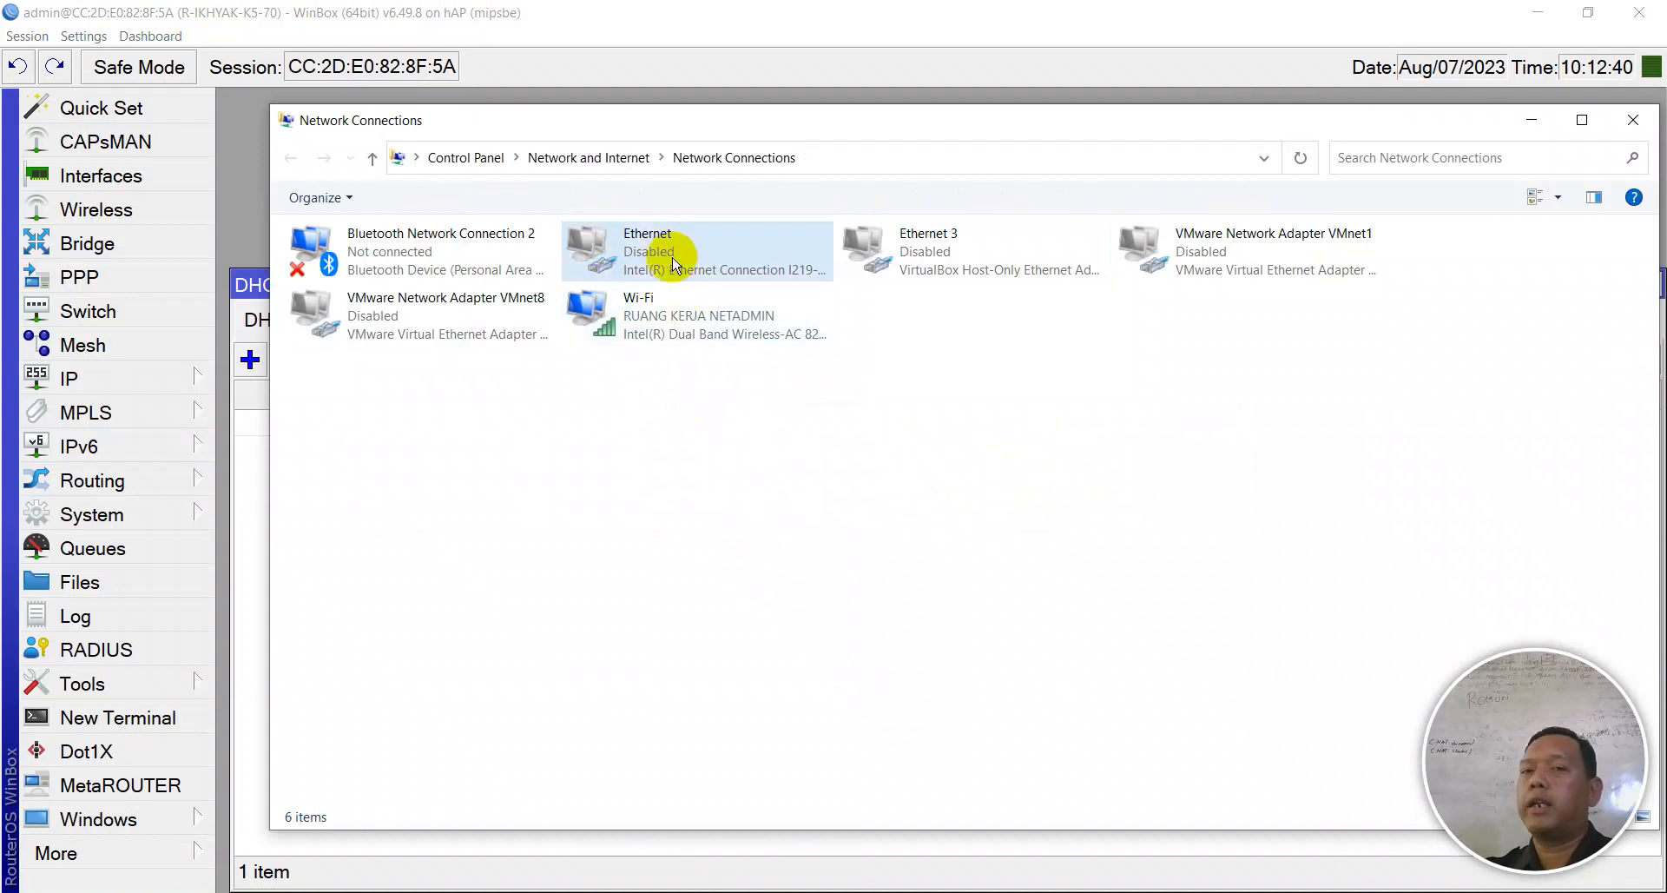
pyautogui.doubleClick(656, 230)
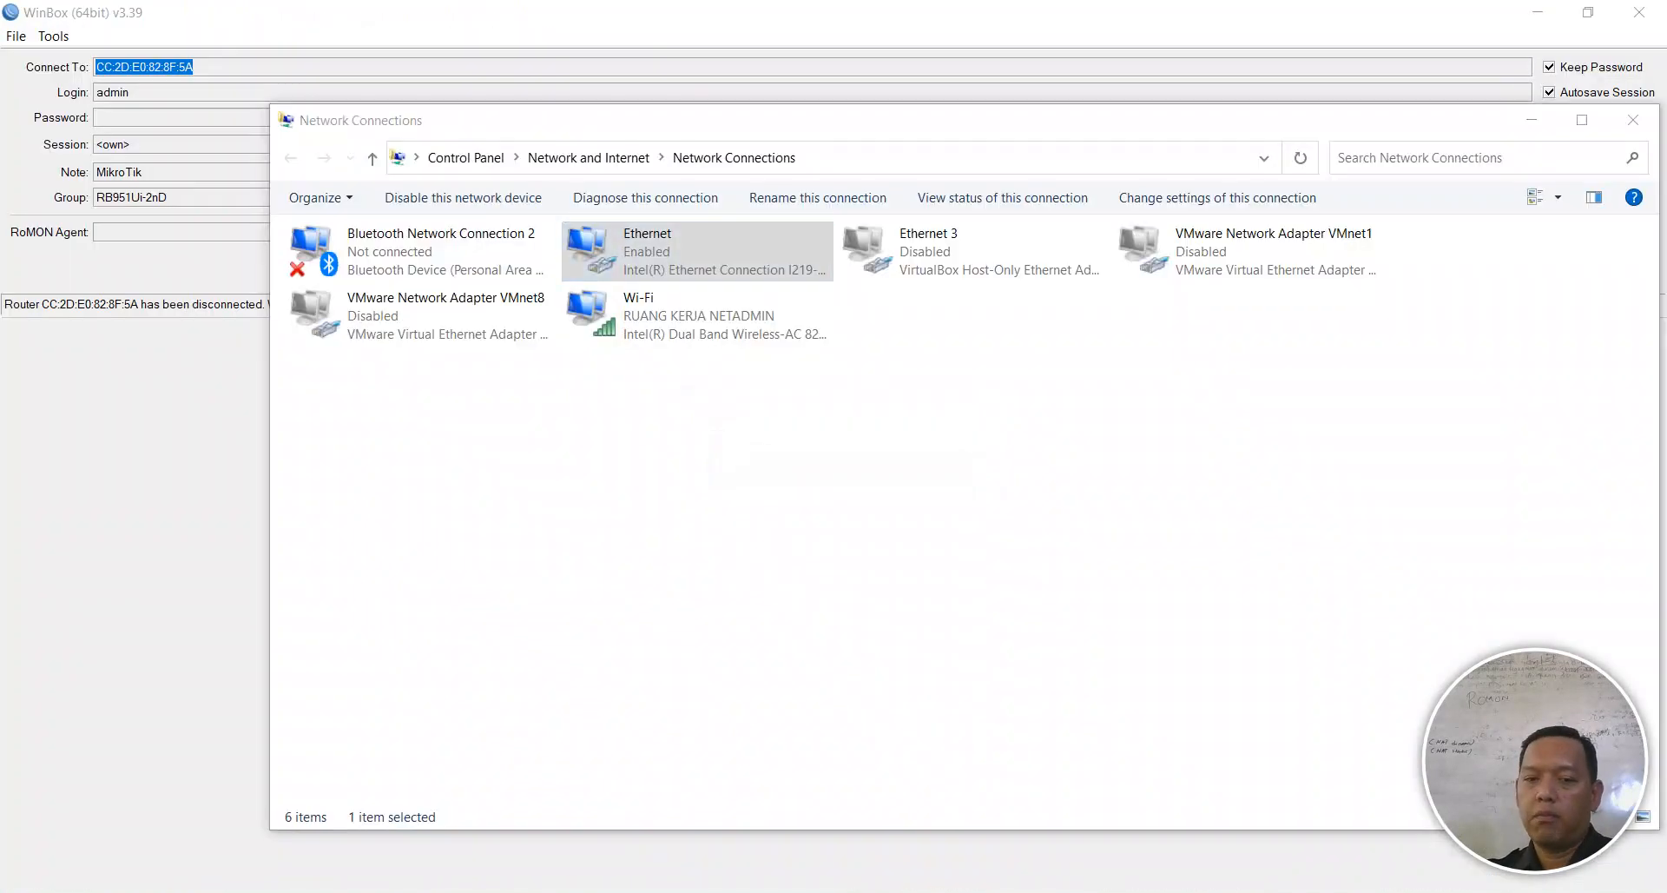
pyautogui.click(660, 892)
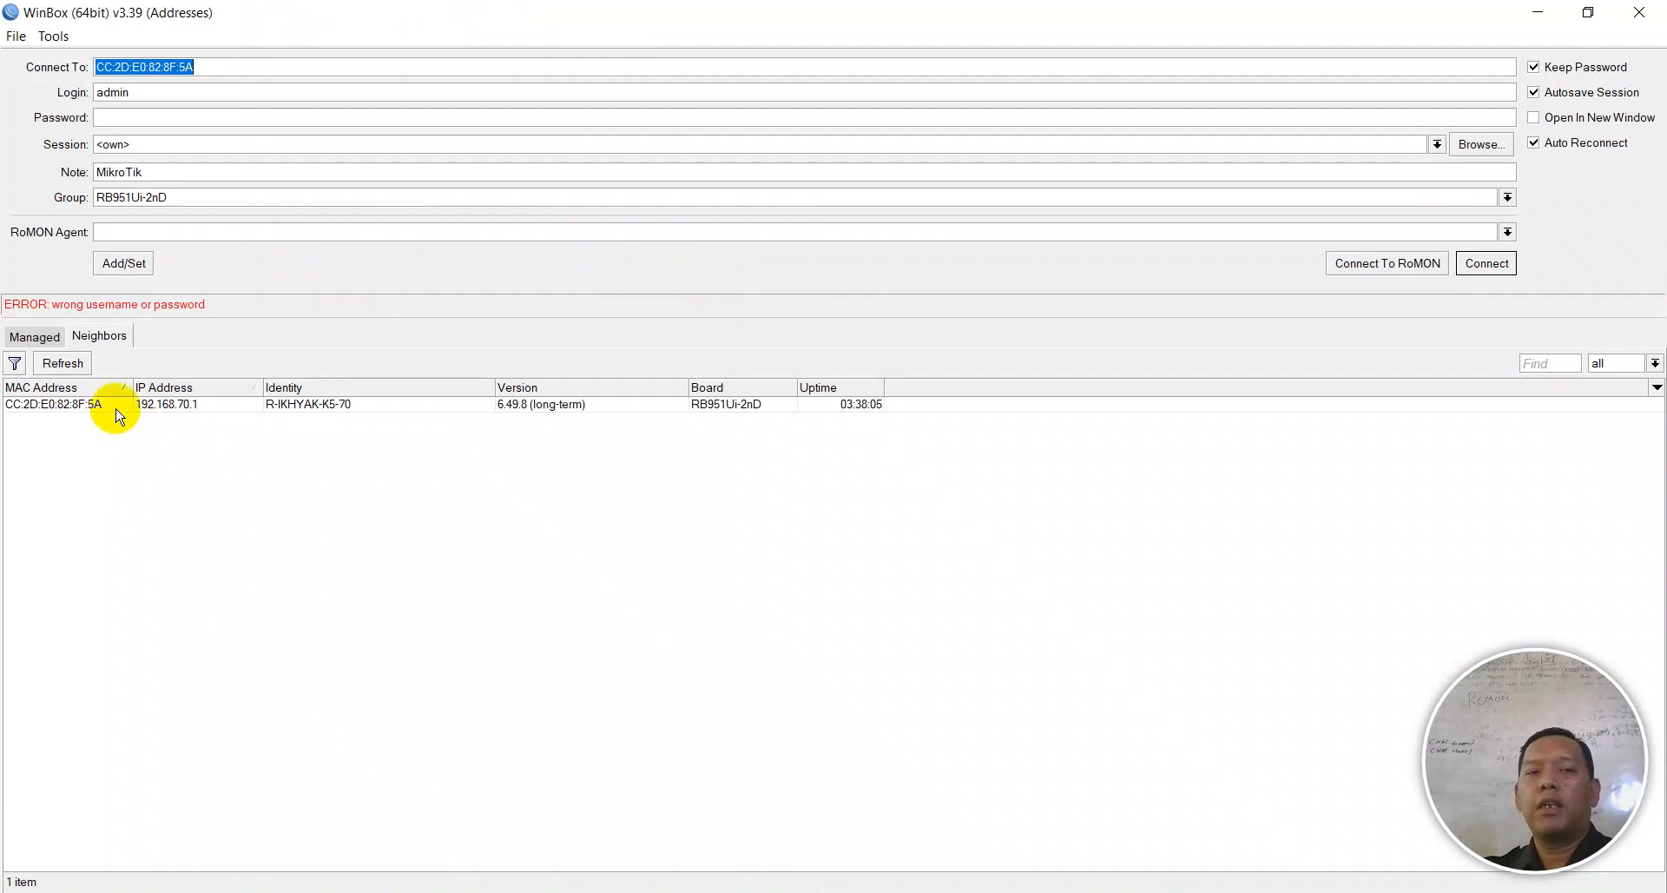
pyautogui.click(172, 406)
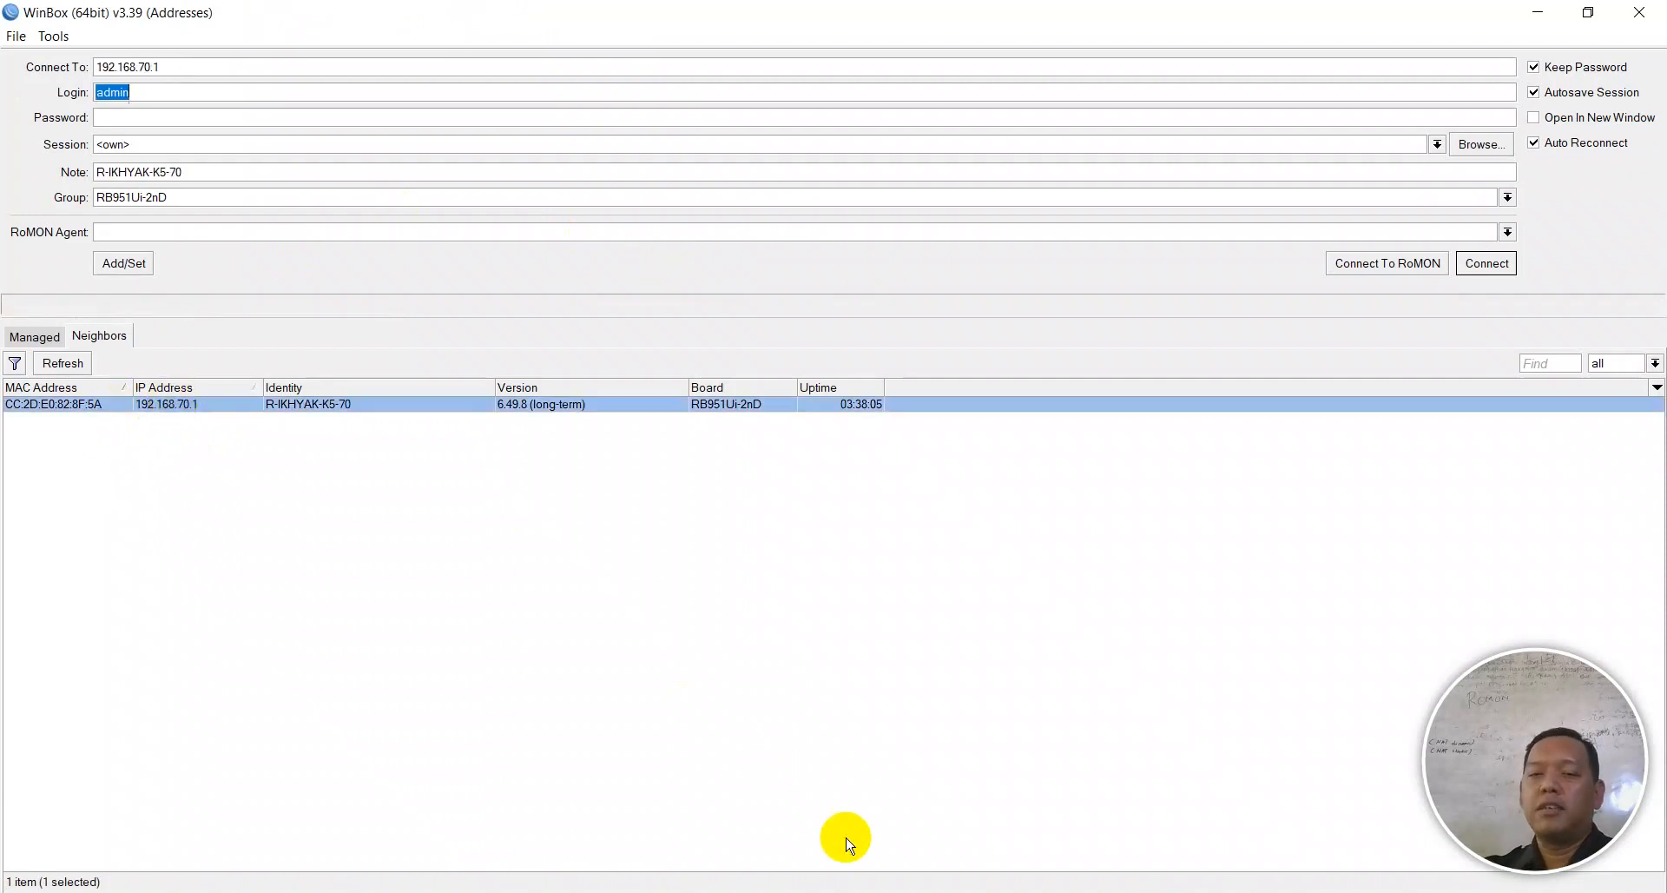
pyautogui.click(835, 891)
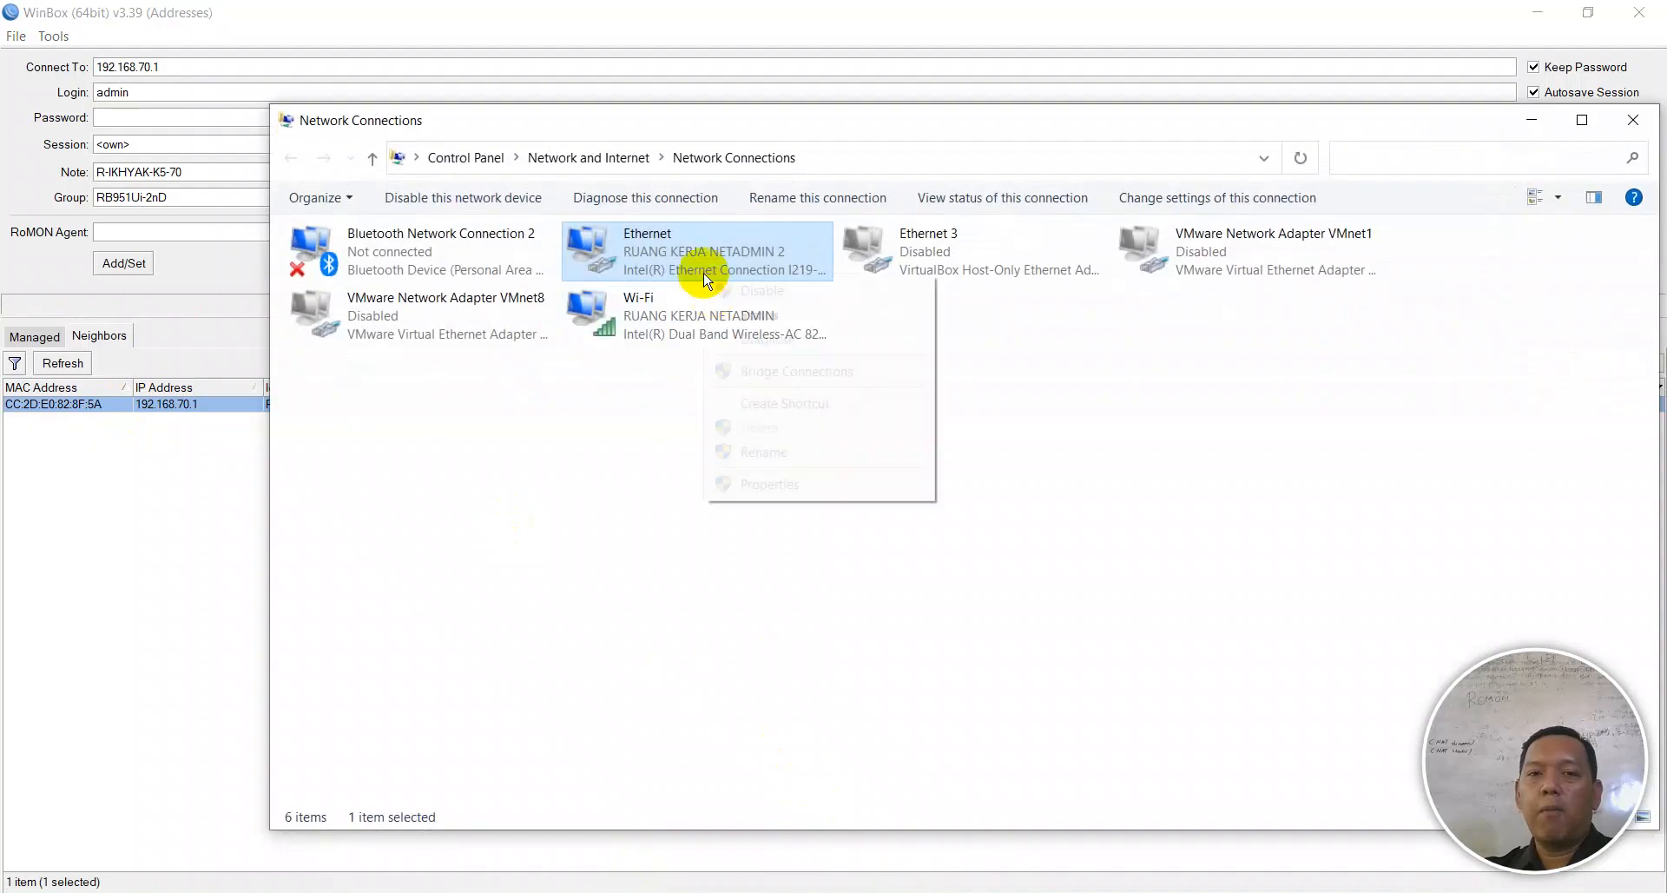
# - Check the Ethernet details for the 192.168.70.254 DHCP lease, close them, and select the discovered router
pyautogui.rightClick(704, 277)
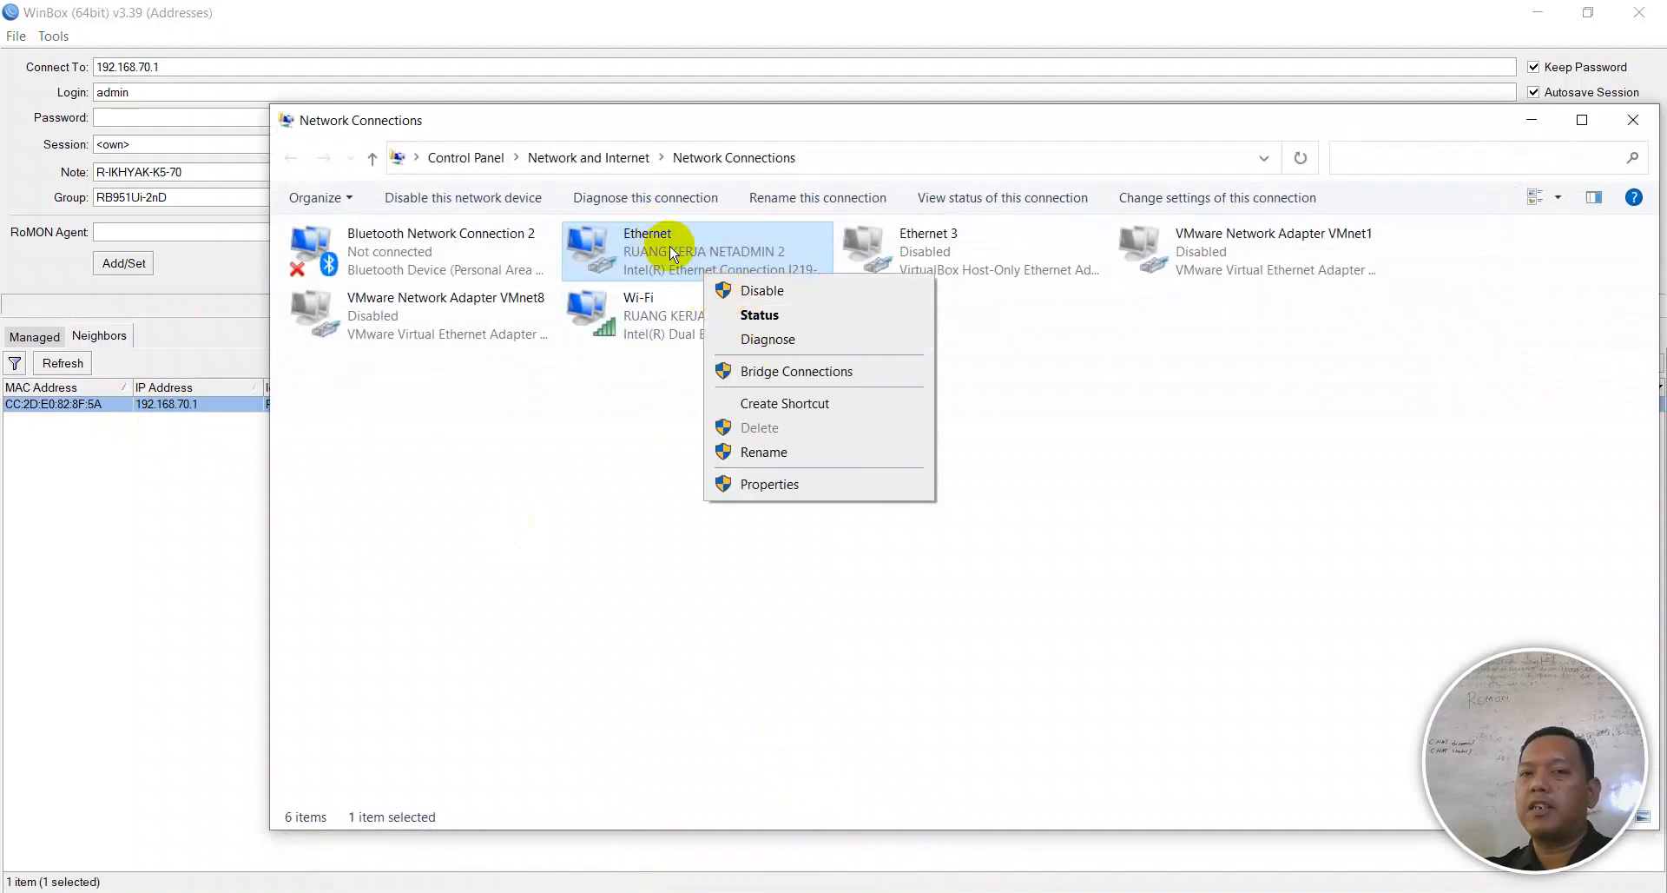
pyautogui.click(753, 315)
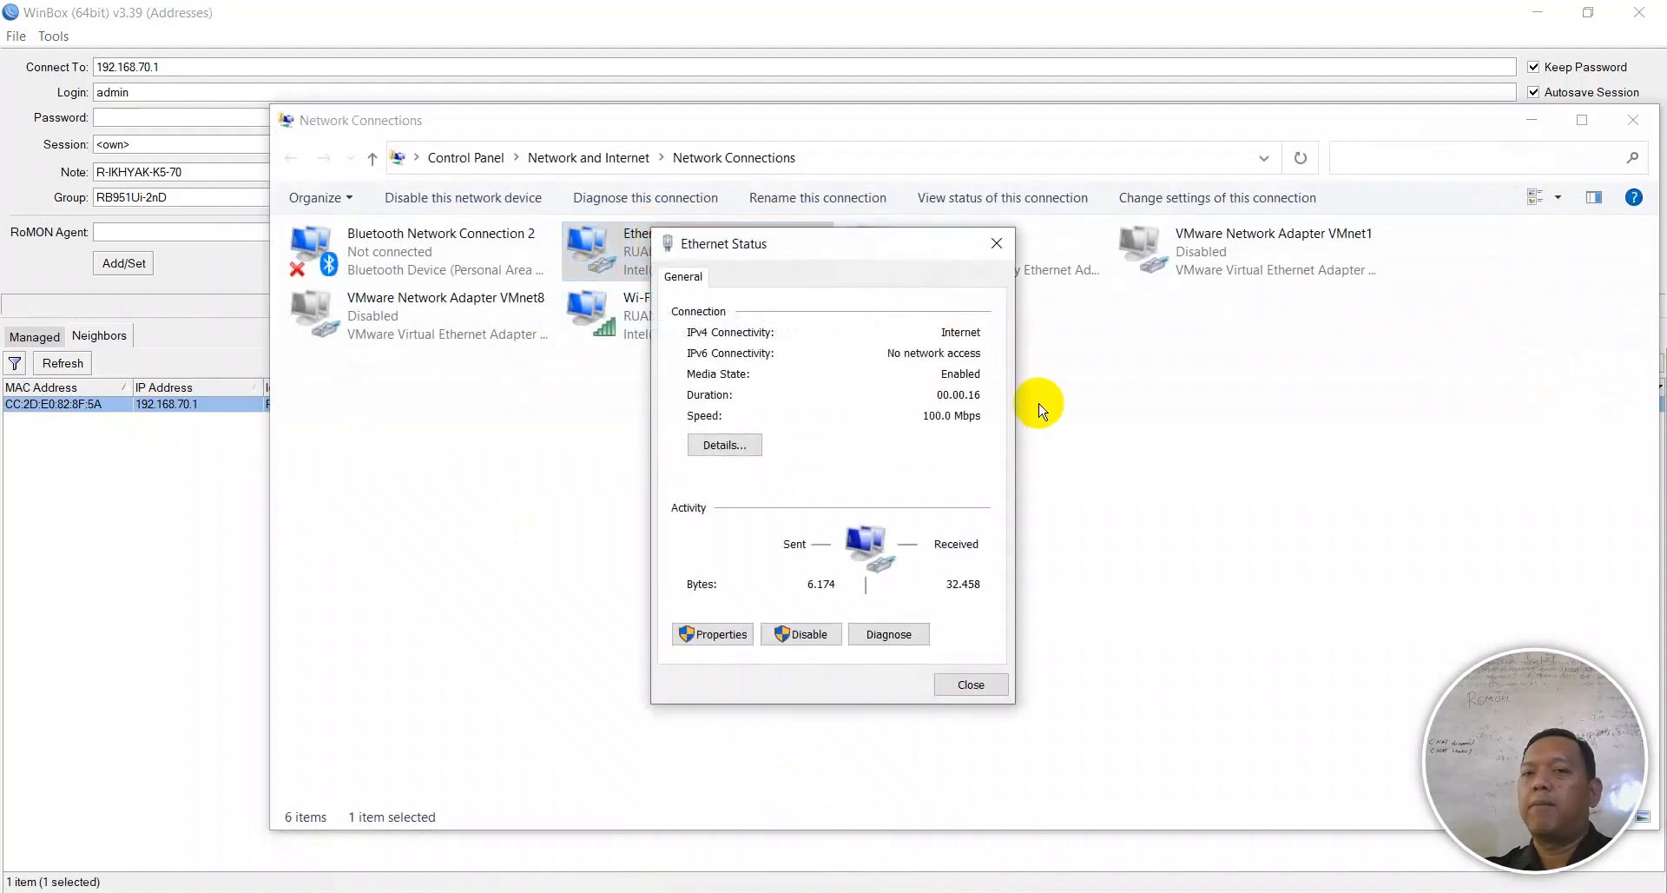
pyautogui.click(725, 444)
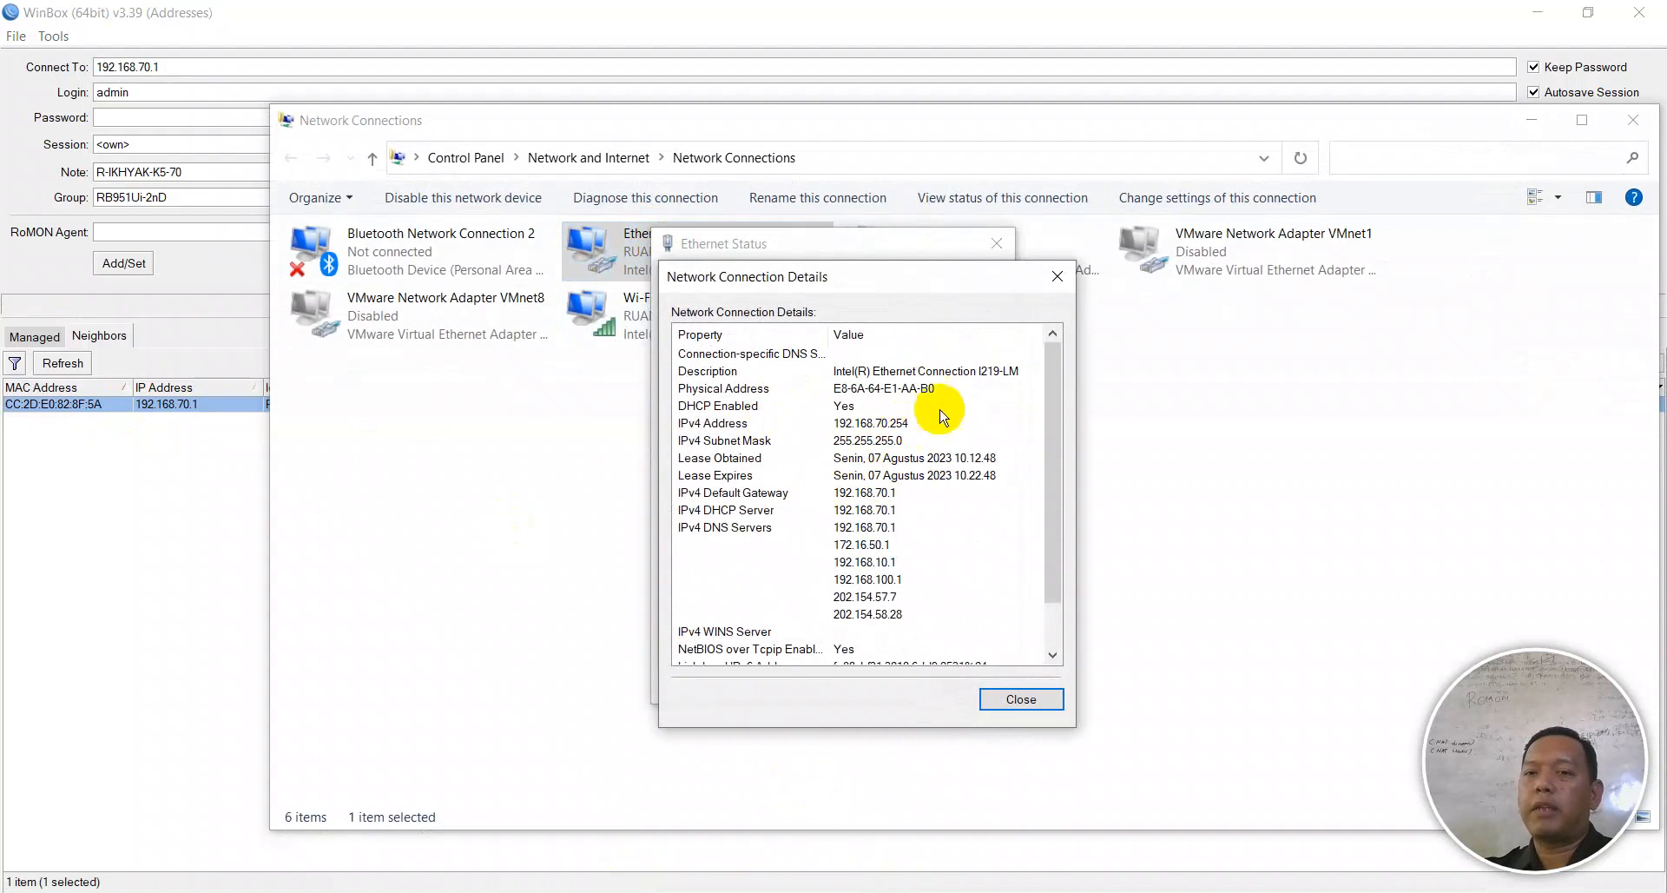
pyautogui.click(1056, 276)
pyautogui.click(997, 243)
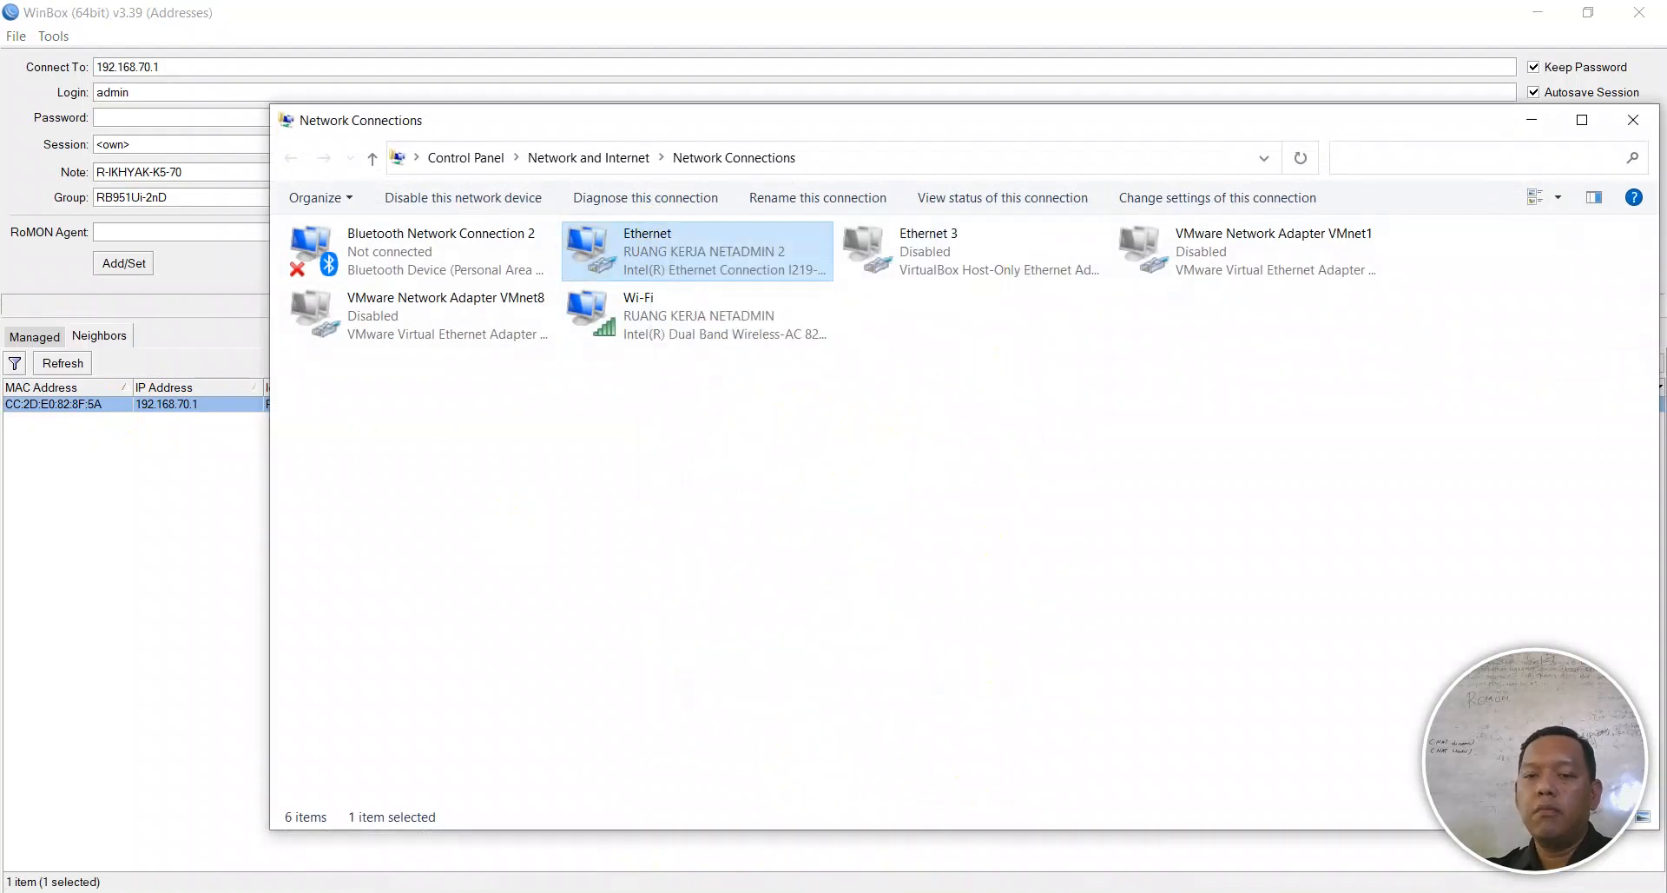
pyautogui.hotkey('alt', 'Tab')
pyautogui.click(168, 402)
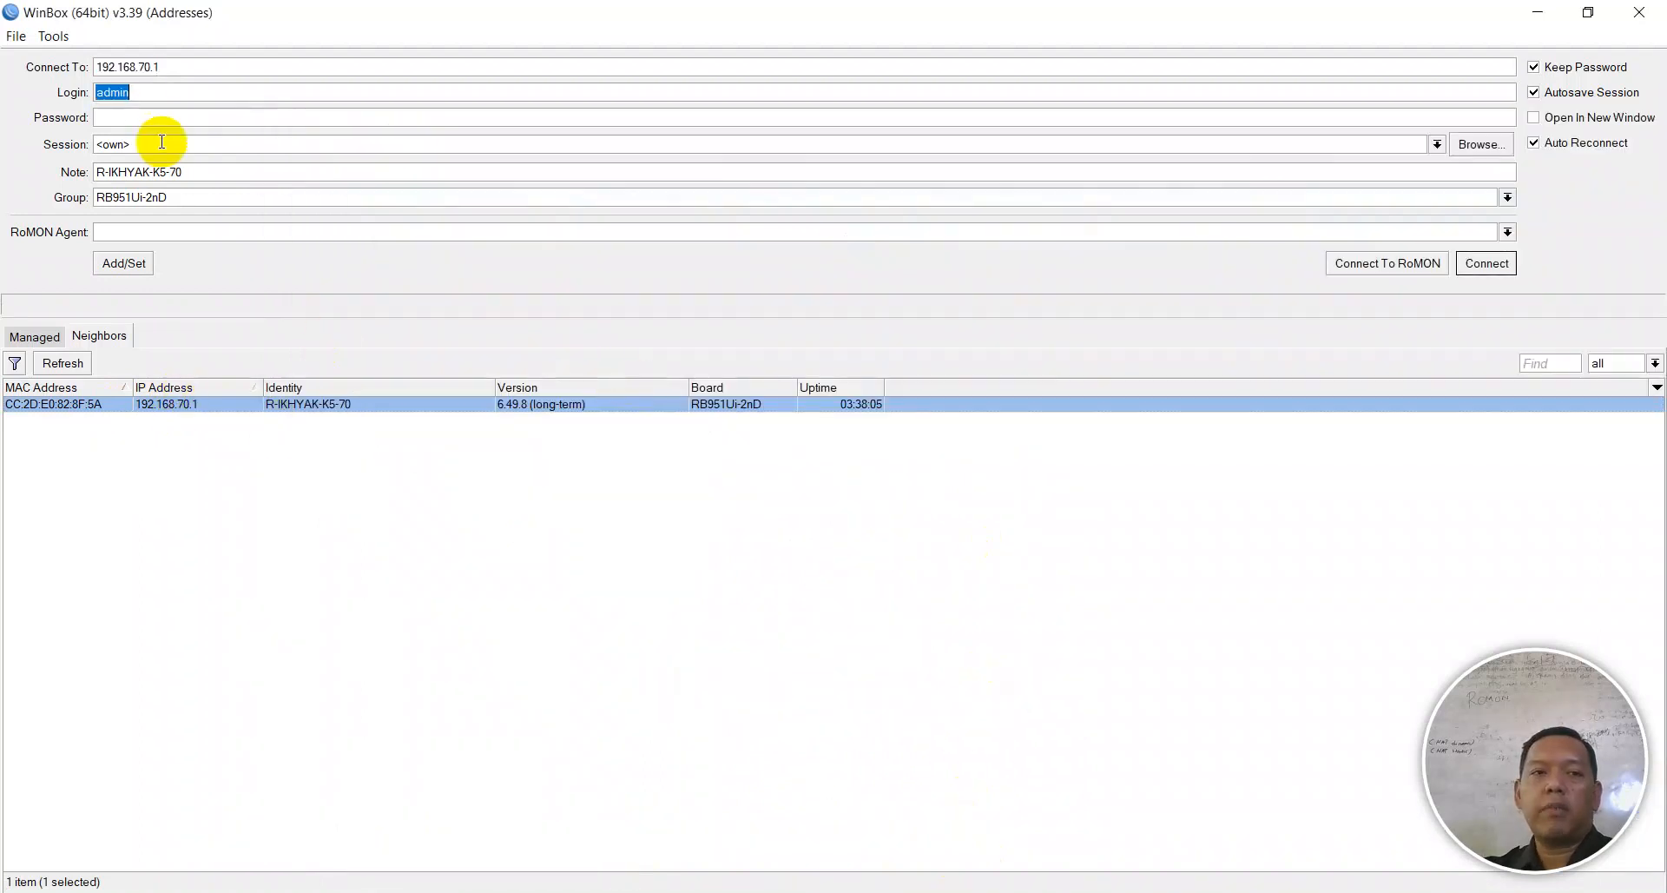
# - Enter the router password and log in to 192.168.70.1
pyautogui.click(154, 118)
pyautogui.write('*')
pyautogui.click(1462, 265)
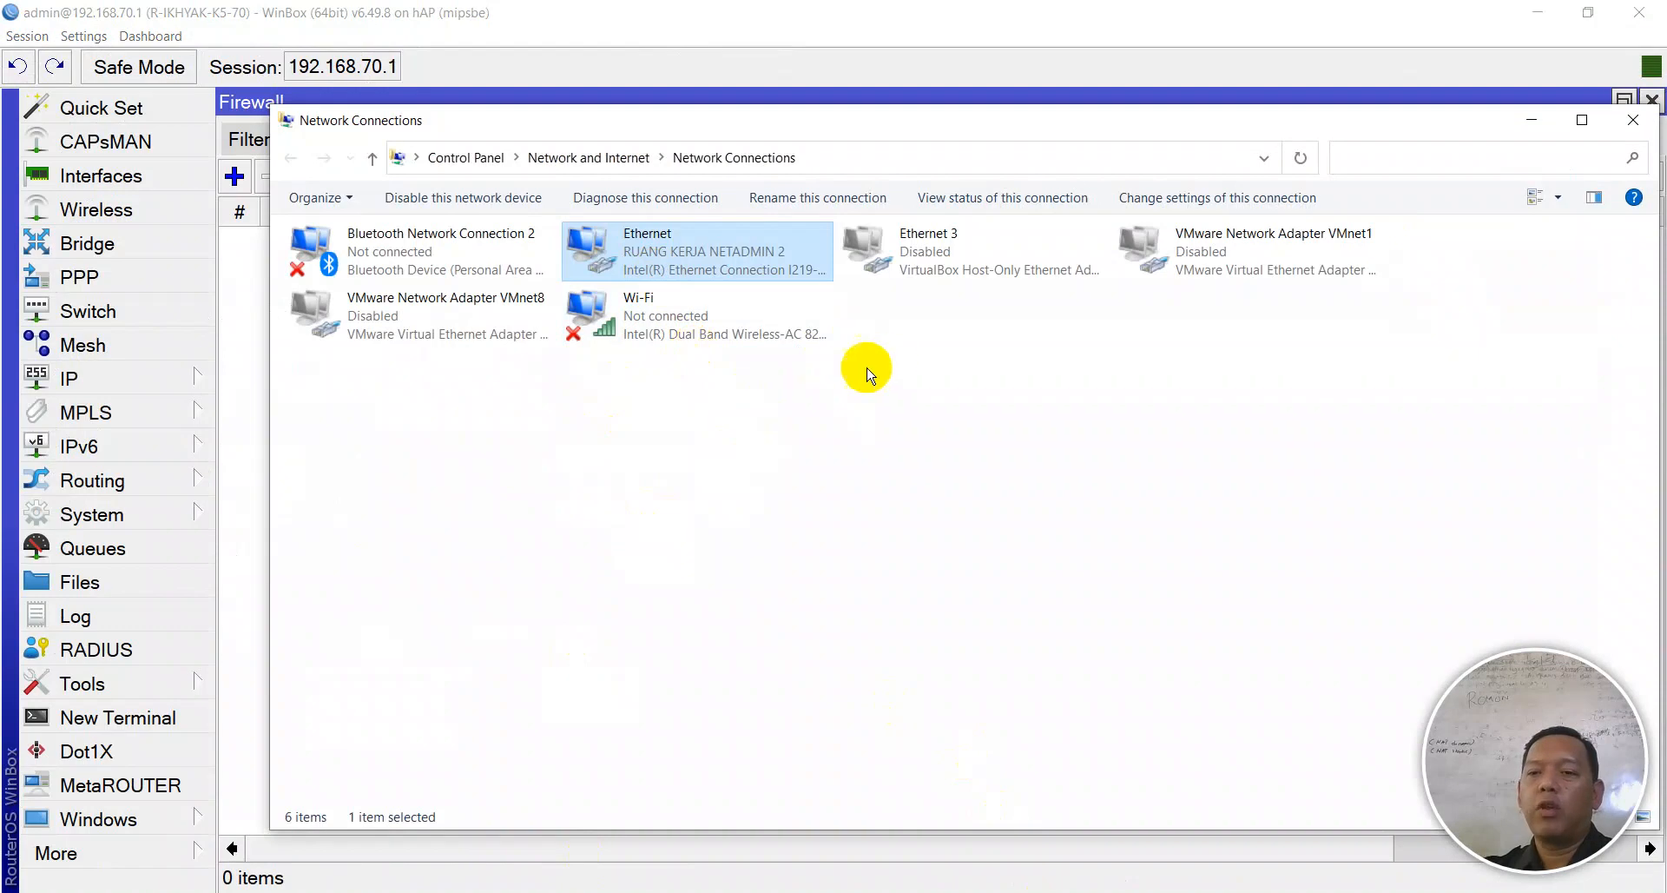
# - Check that the Wi-Fi connection is disconnected in Network Connections
pyautogui.click(724, 405)
pyautogui.click(698, 336)
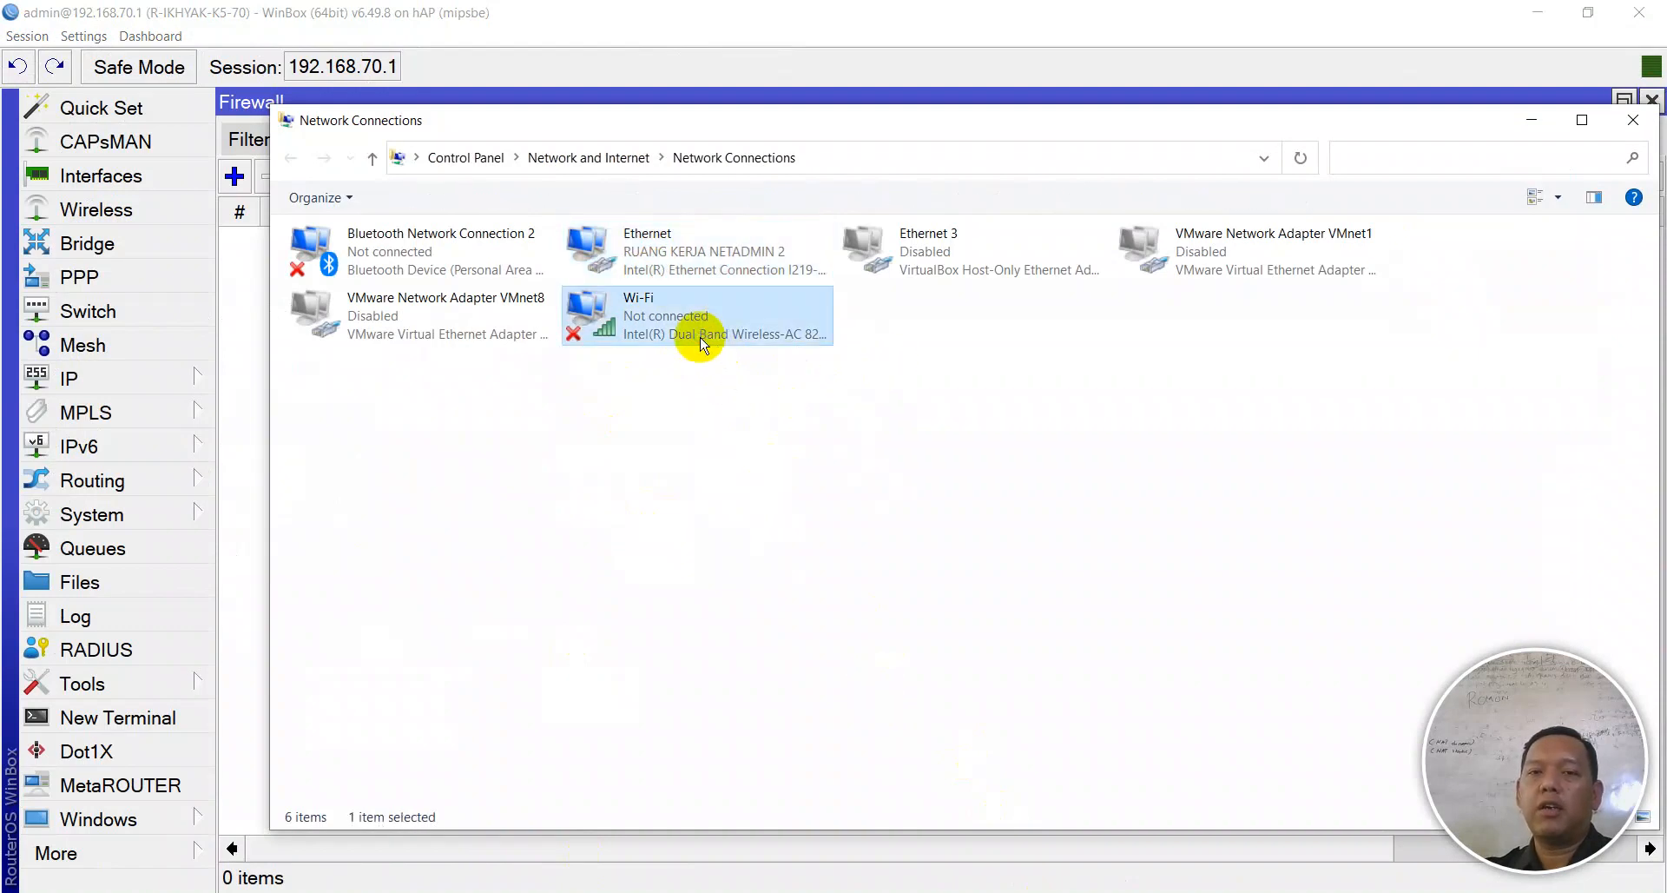
pyautogui.click(714, 422)
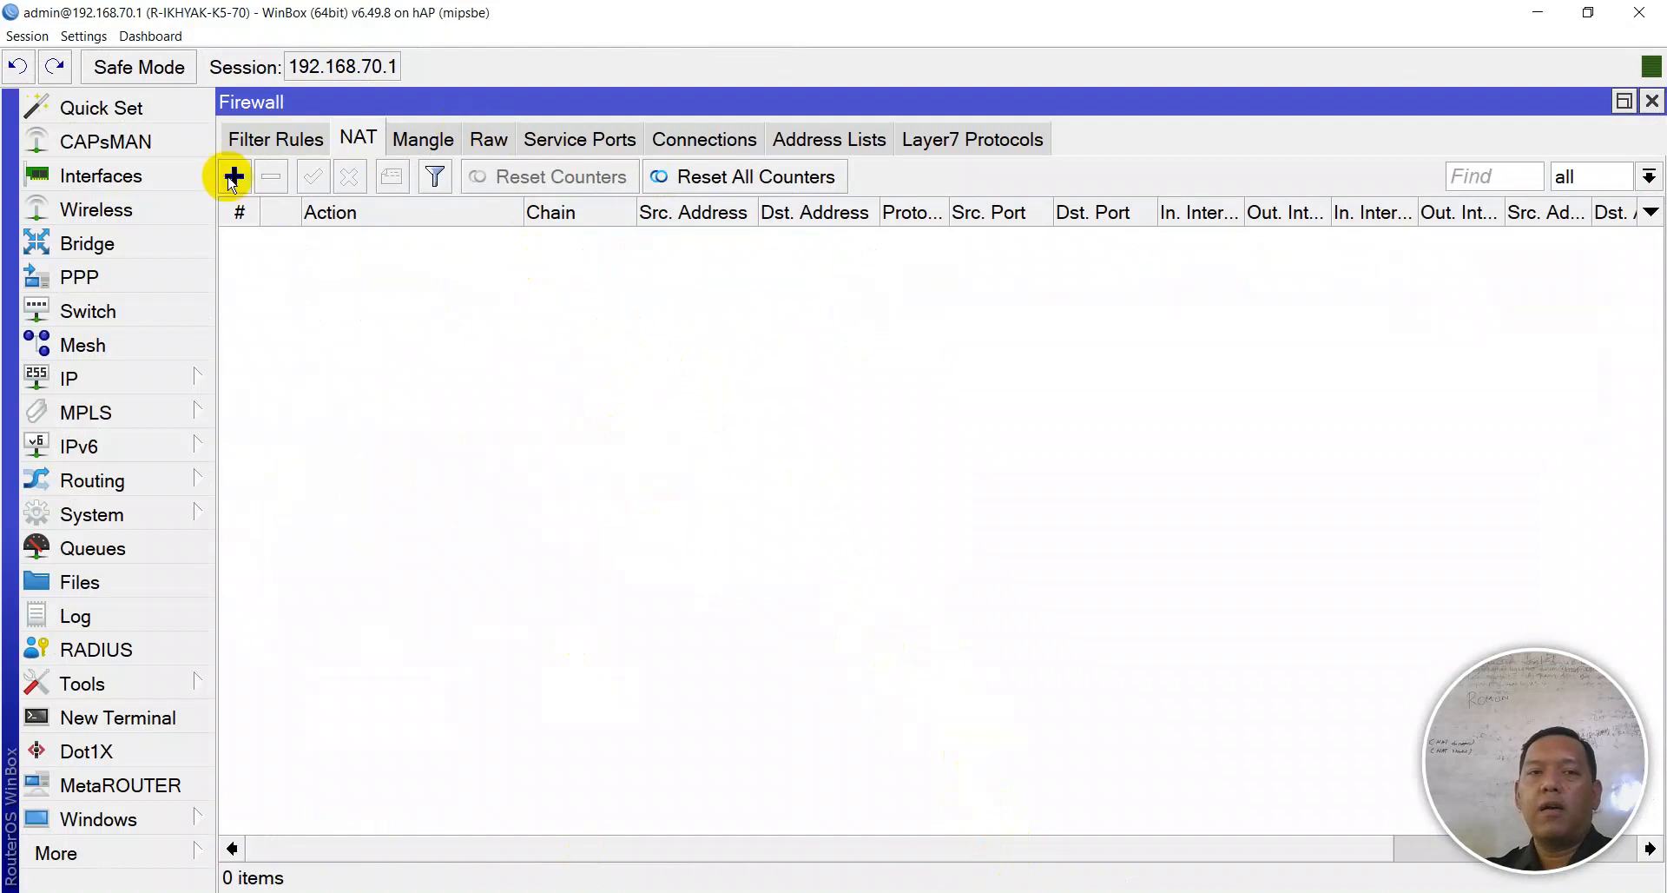
# - Add a srcnat masquerade NAT rule with Out. Interface ether1
pyautogui.click(235, 176)
pyautogui.click(625, 182)
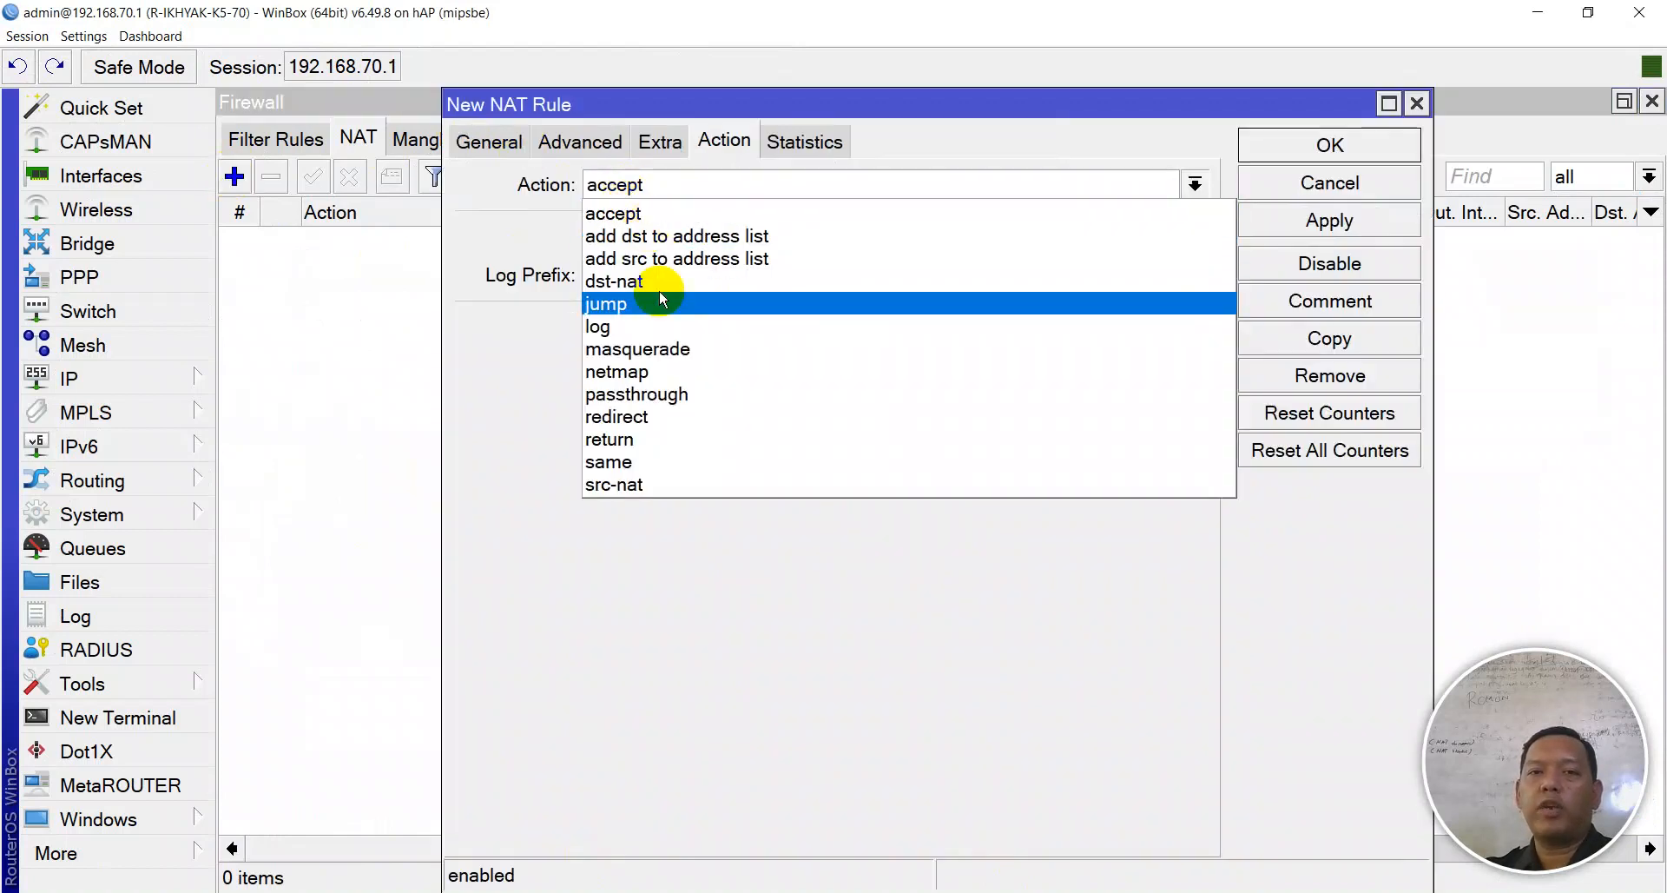
pyautogui.click(669, 352)
pyautogui.click(489, 140)
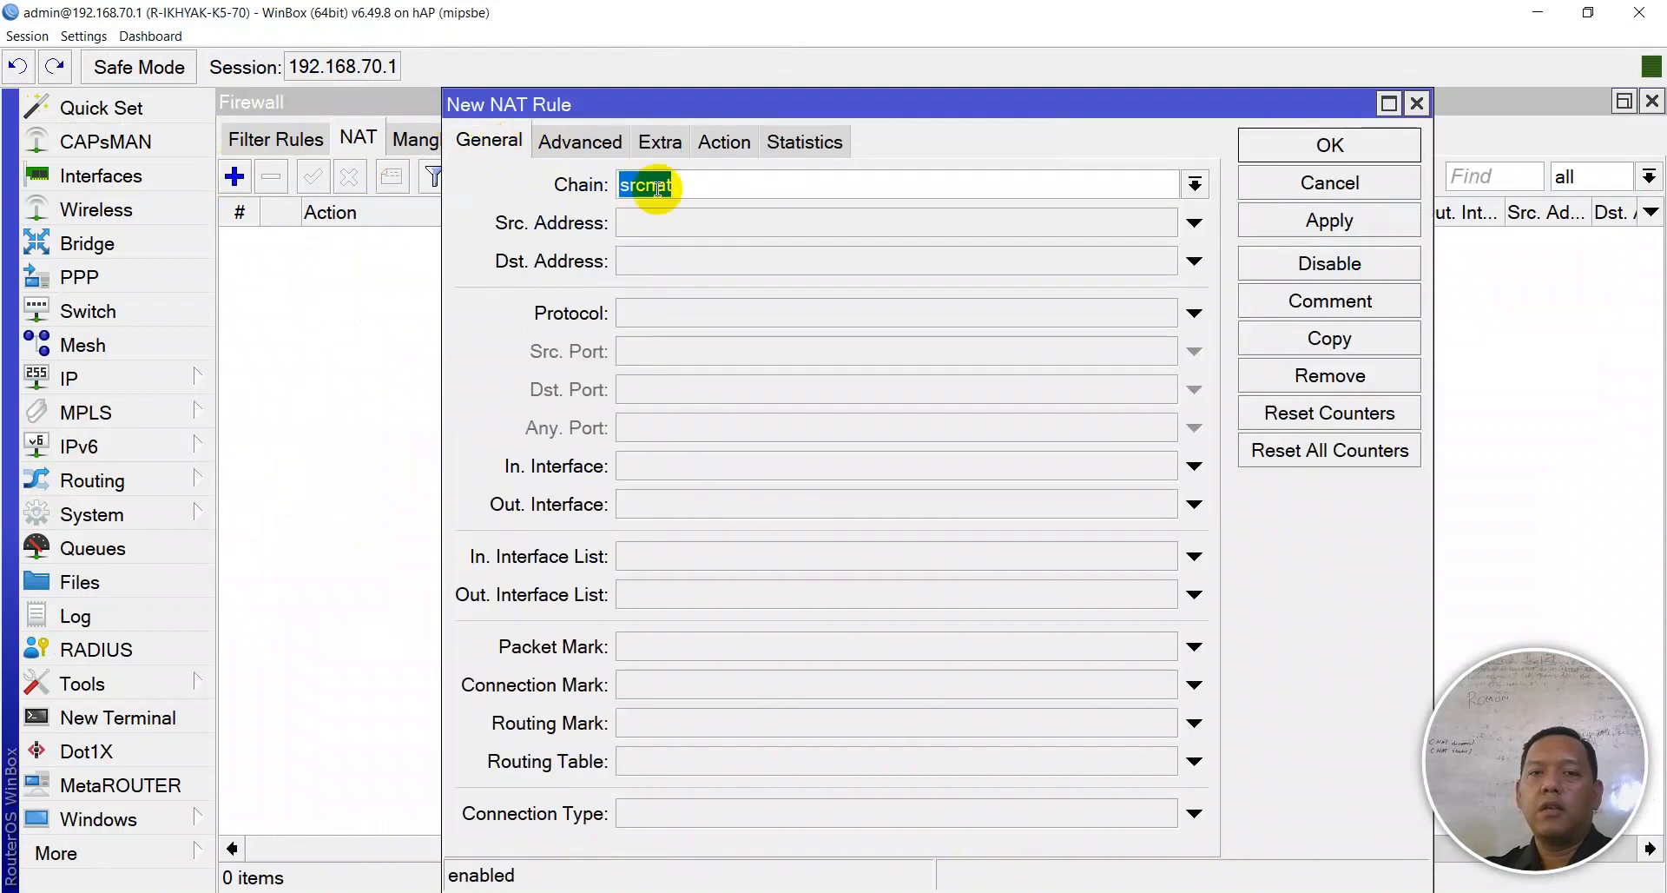
pyautogui.click(677, 503)
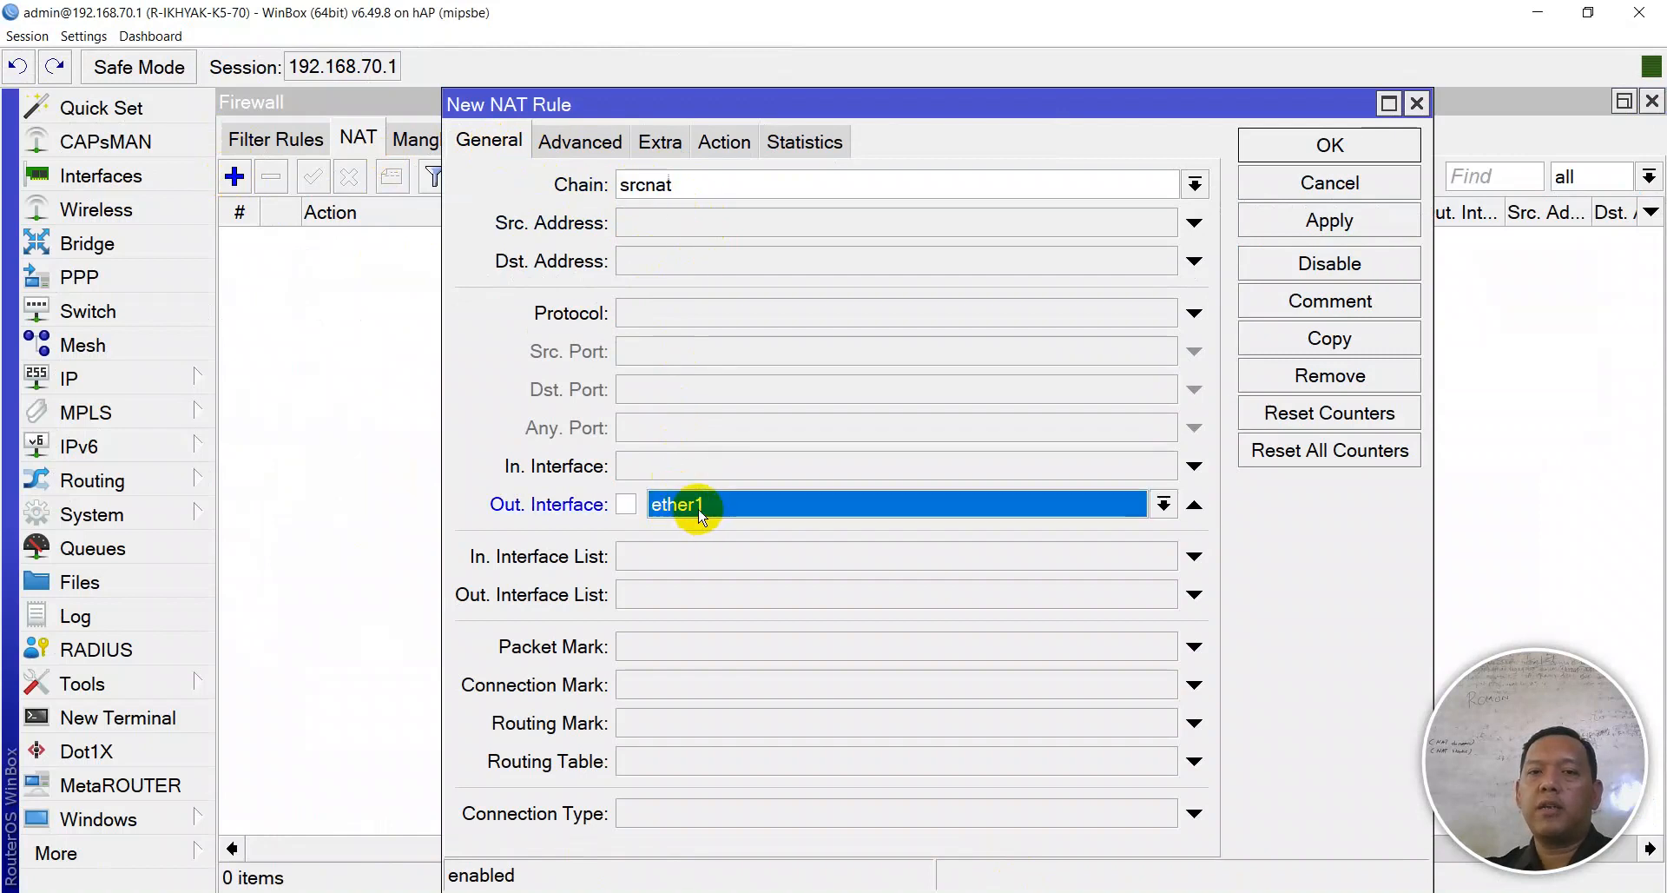
pyautogui.click(1281, 220)
pyautogui.click(1281, 155)
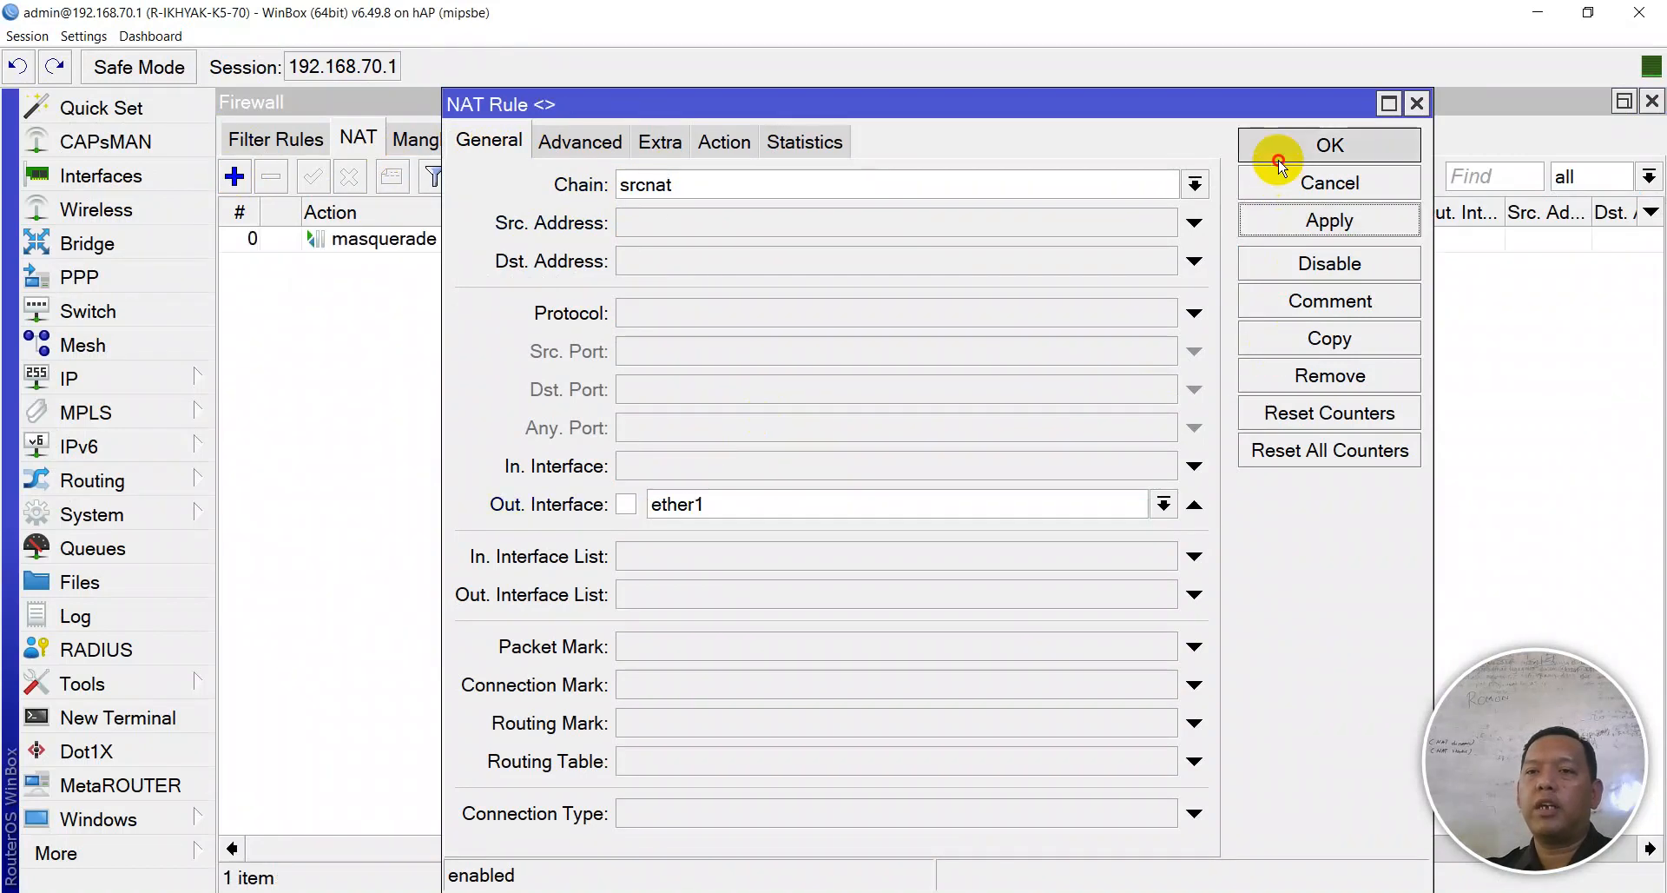
# - Comment the masquerade rule as INTERNET GATEWAY --> MASQUERADE
pyautogui.rightClick(497, 239)
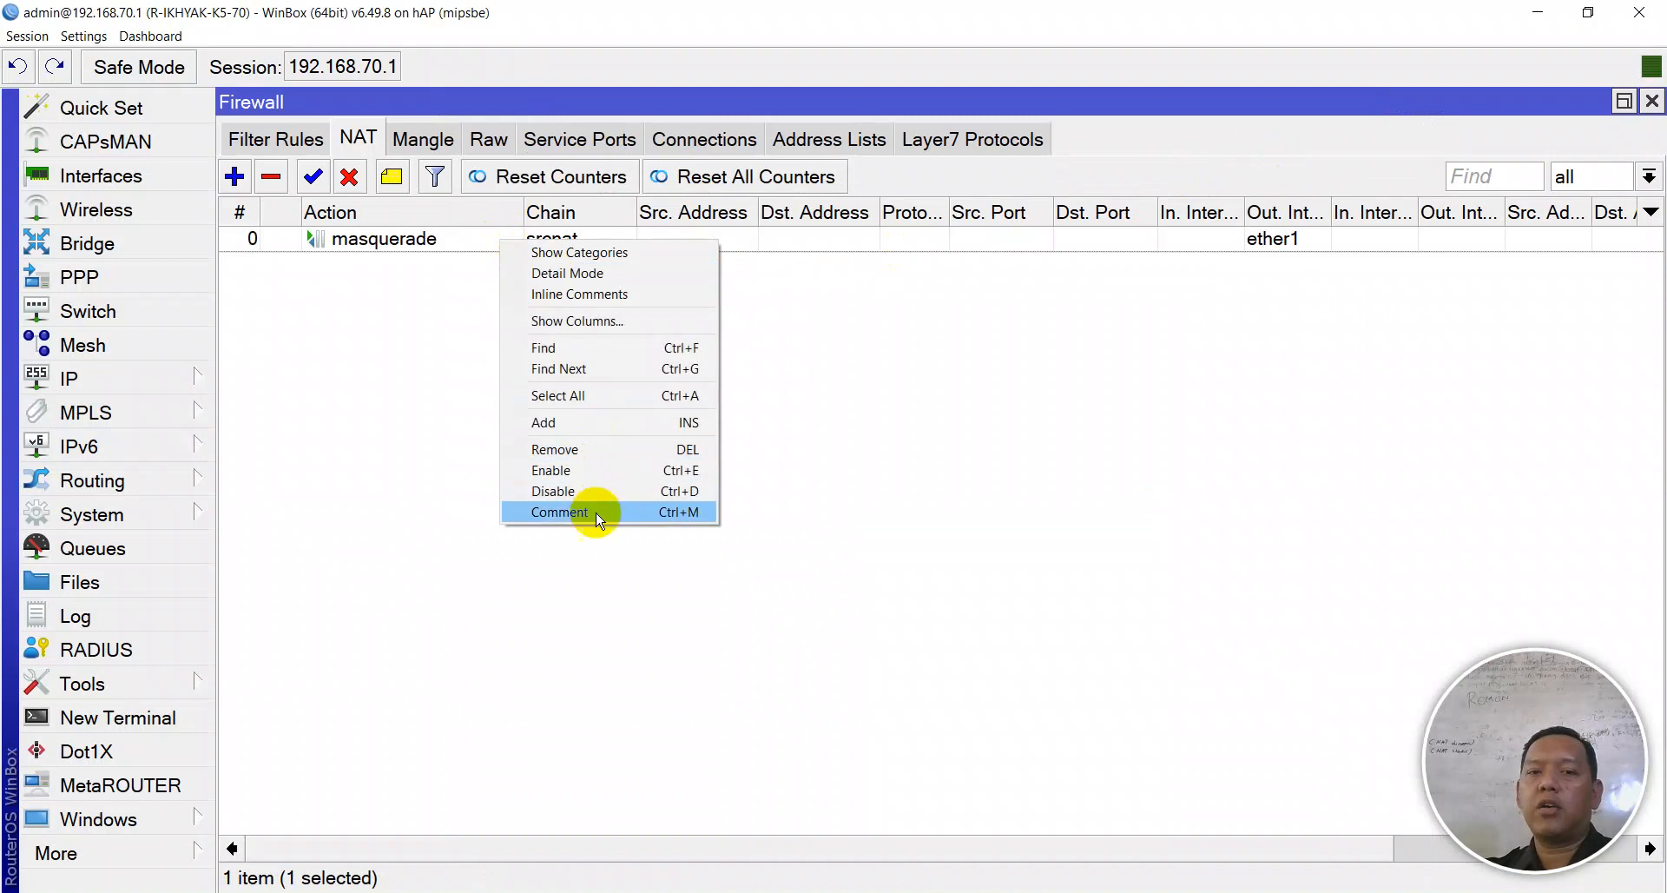
pyautogui.click(594, 511)
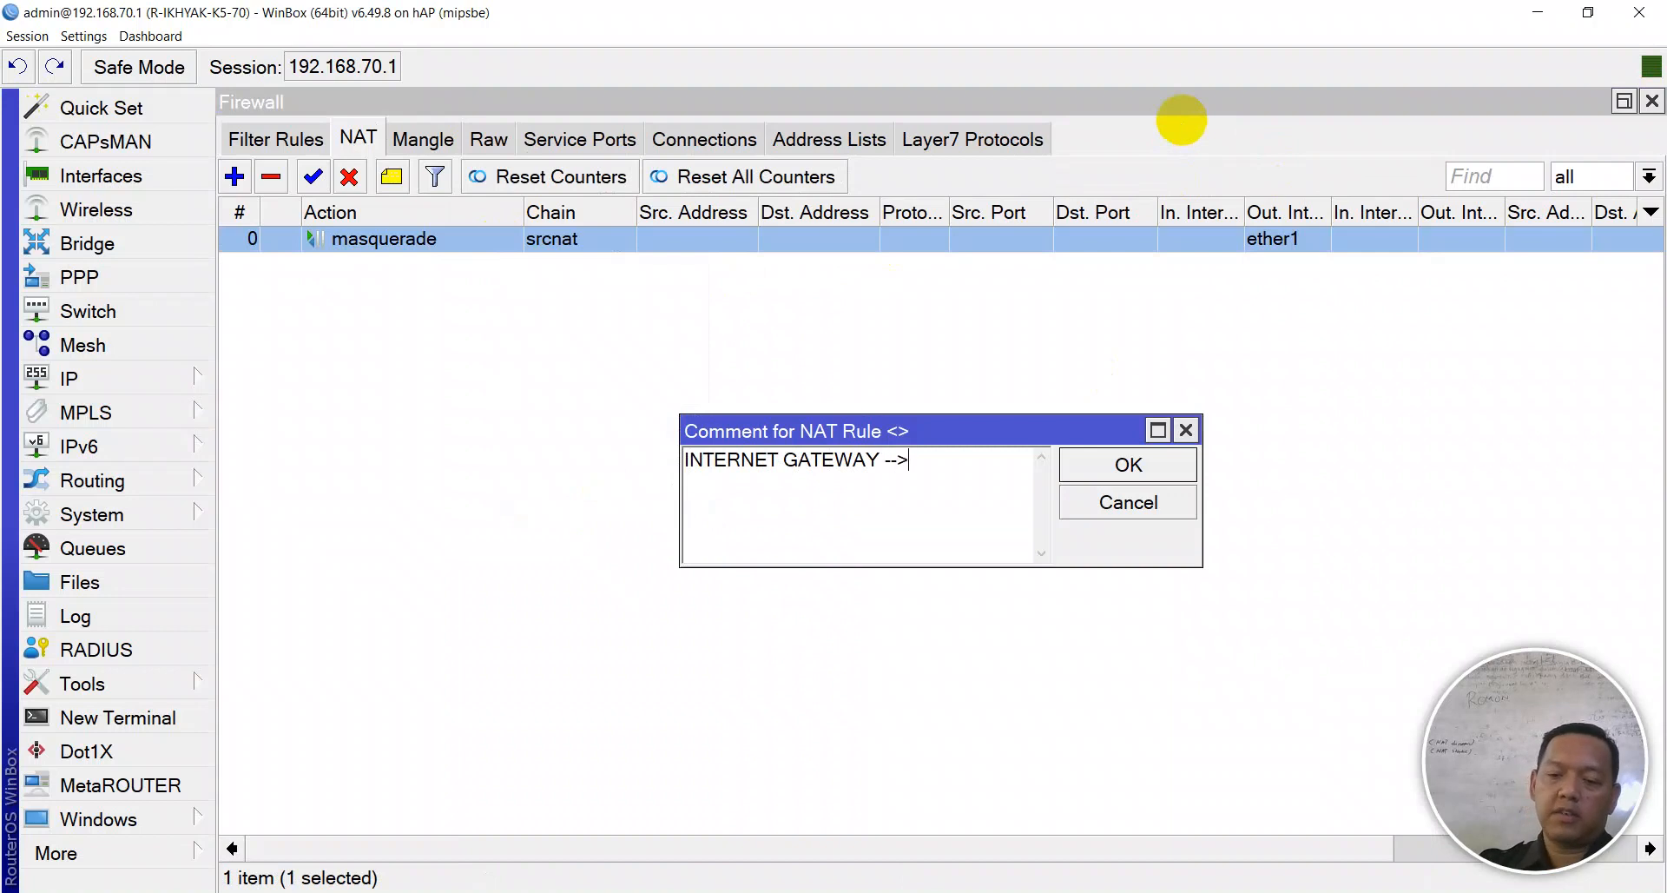
pyautogui.write('ERADE')
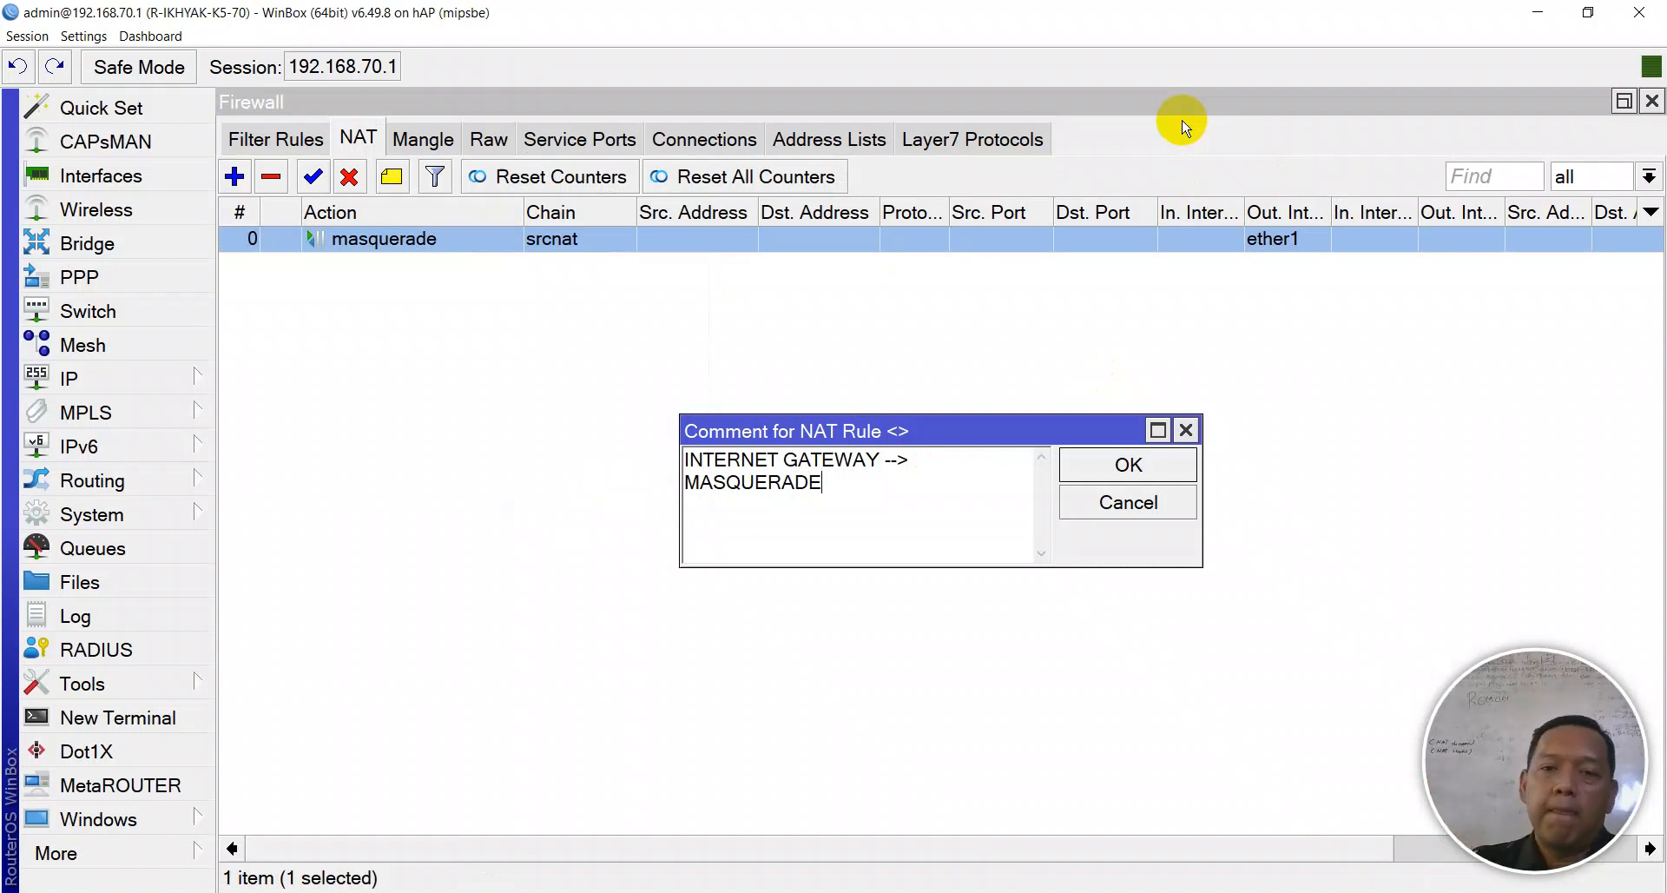
pyautogui.click(1102, 469)
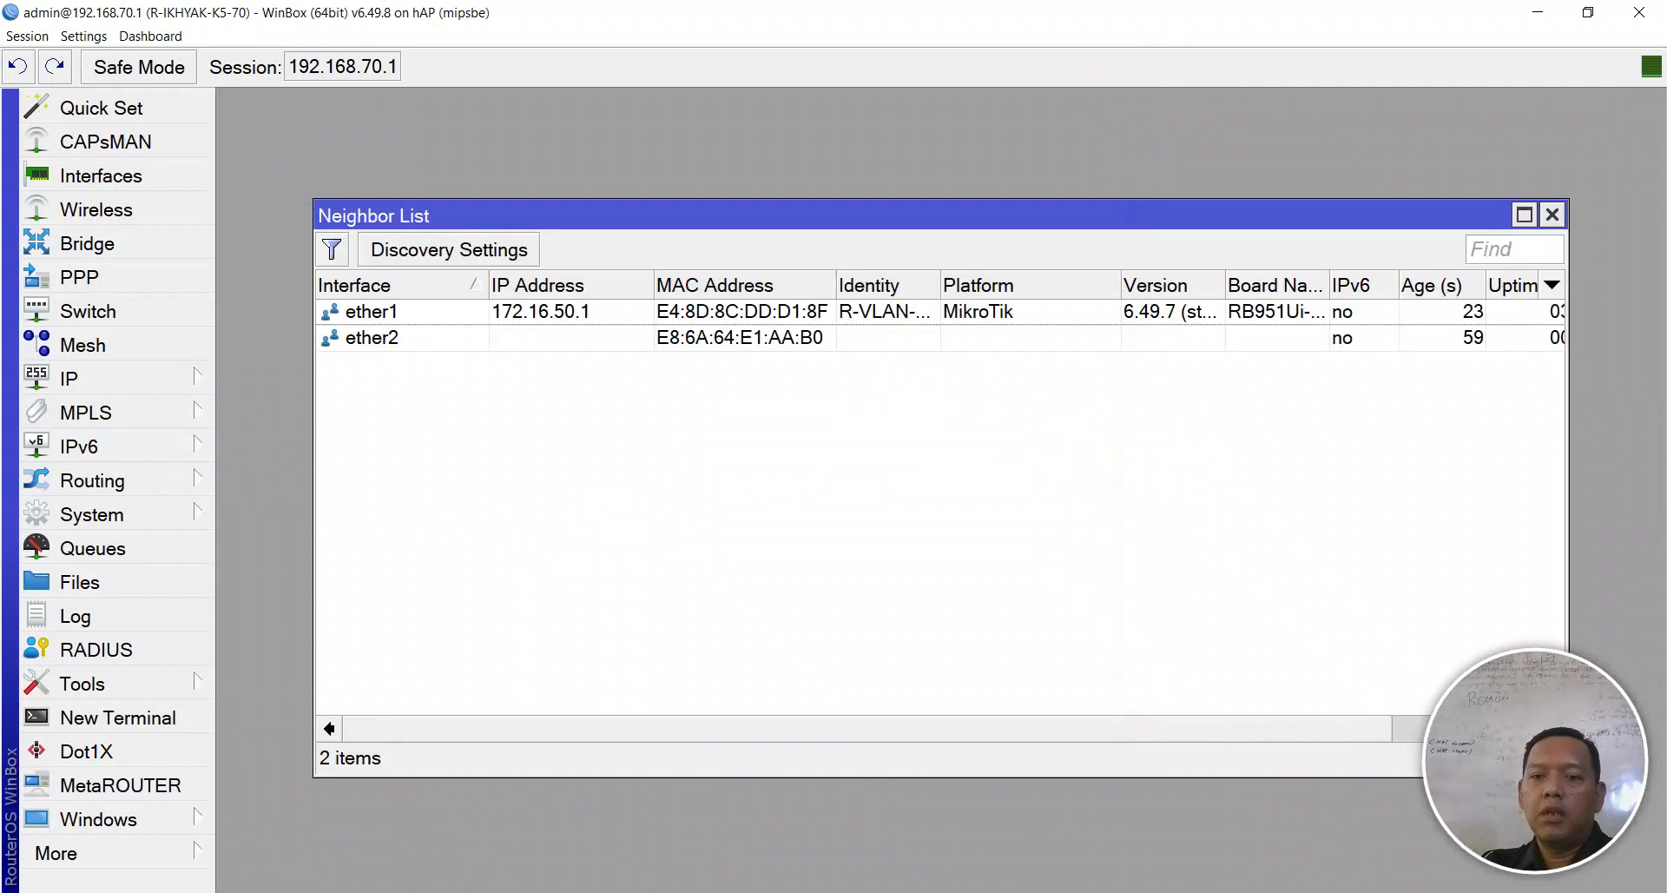
# - Clear the console and ping the router at 192.168.70.1
pyautogui.hotkey('alt', 'Tab')
pyautogui.write('CLS')
pyautogui.press('Return')
pyautogui.write('p')
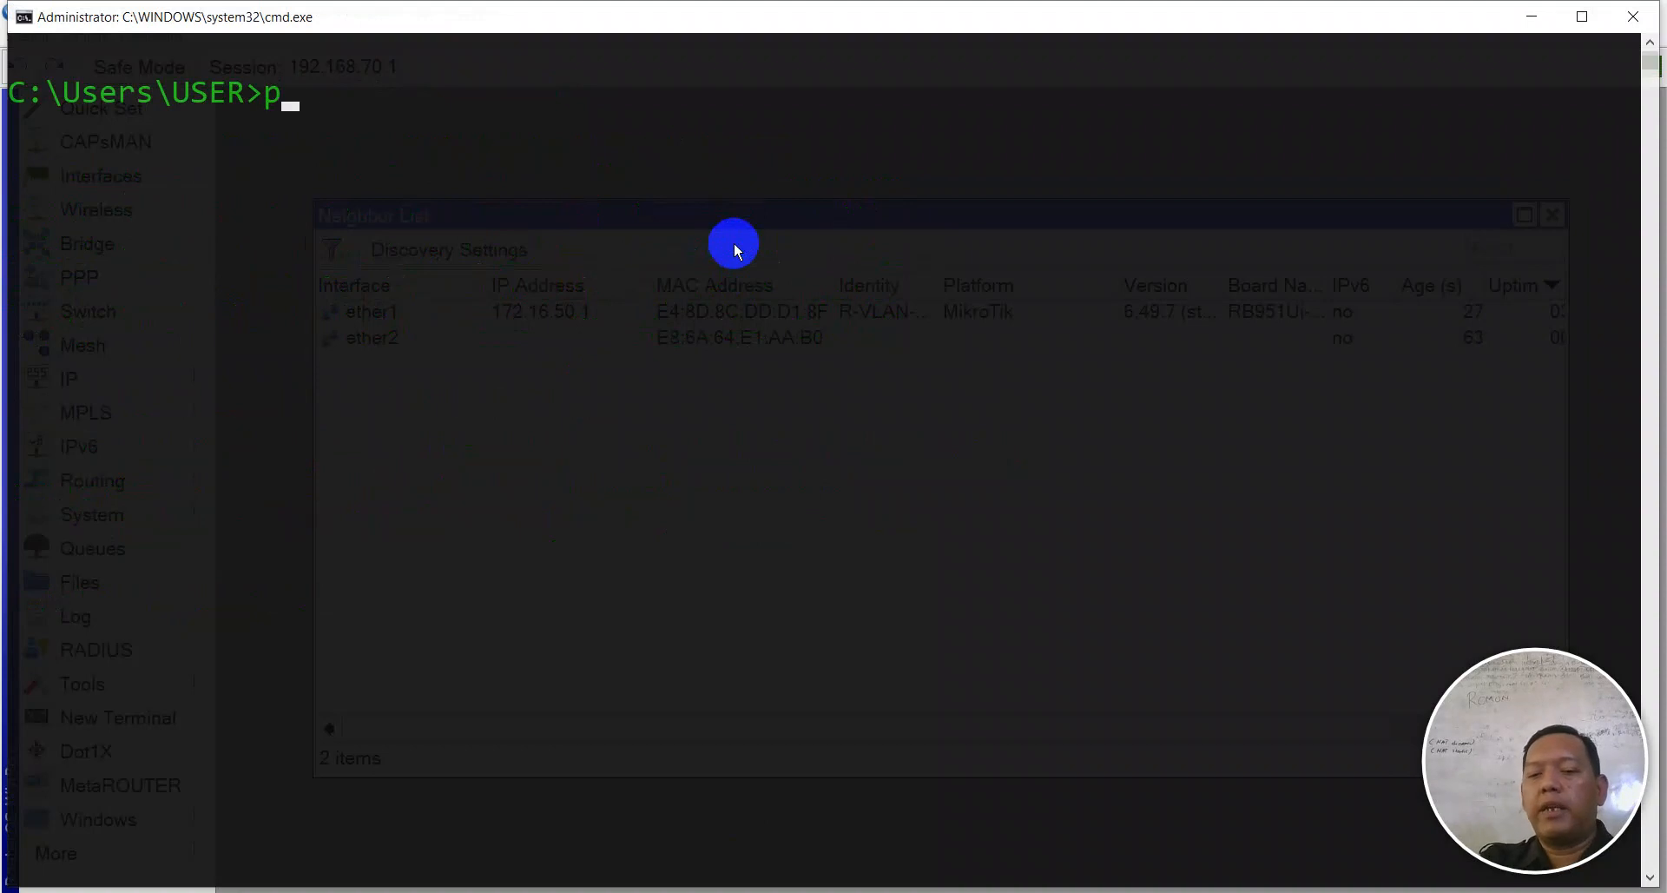
pyautogui.write('ing 192.1')
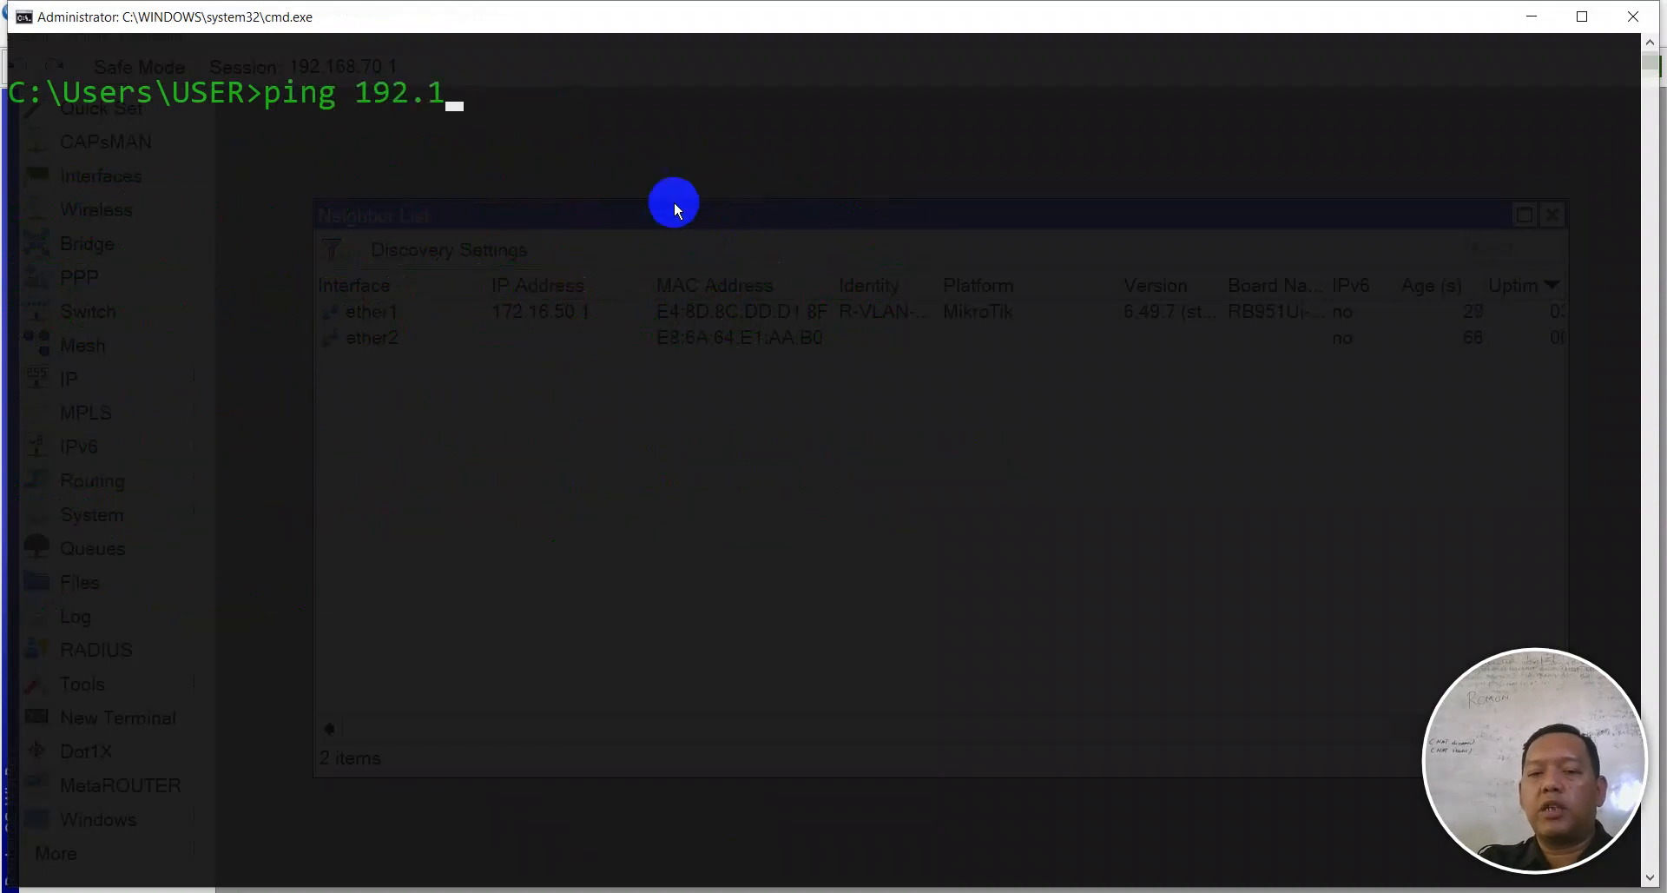
pyautogui.write('68.70.1')
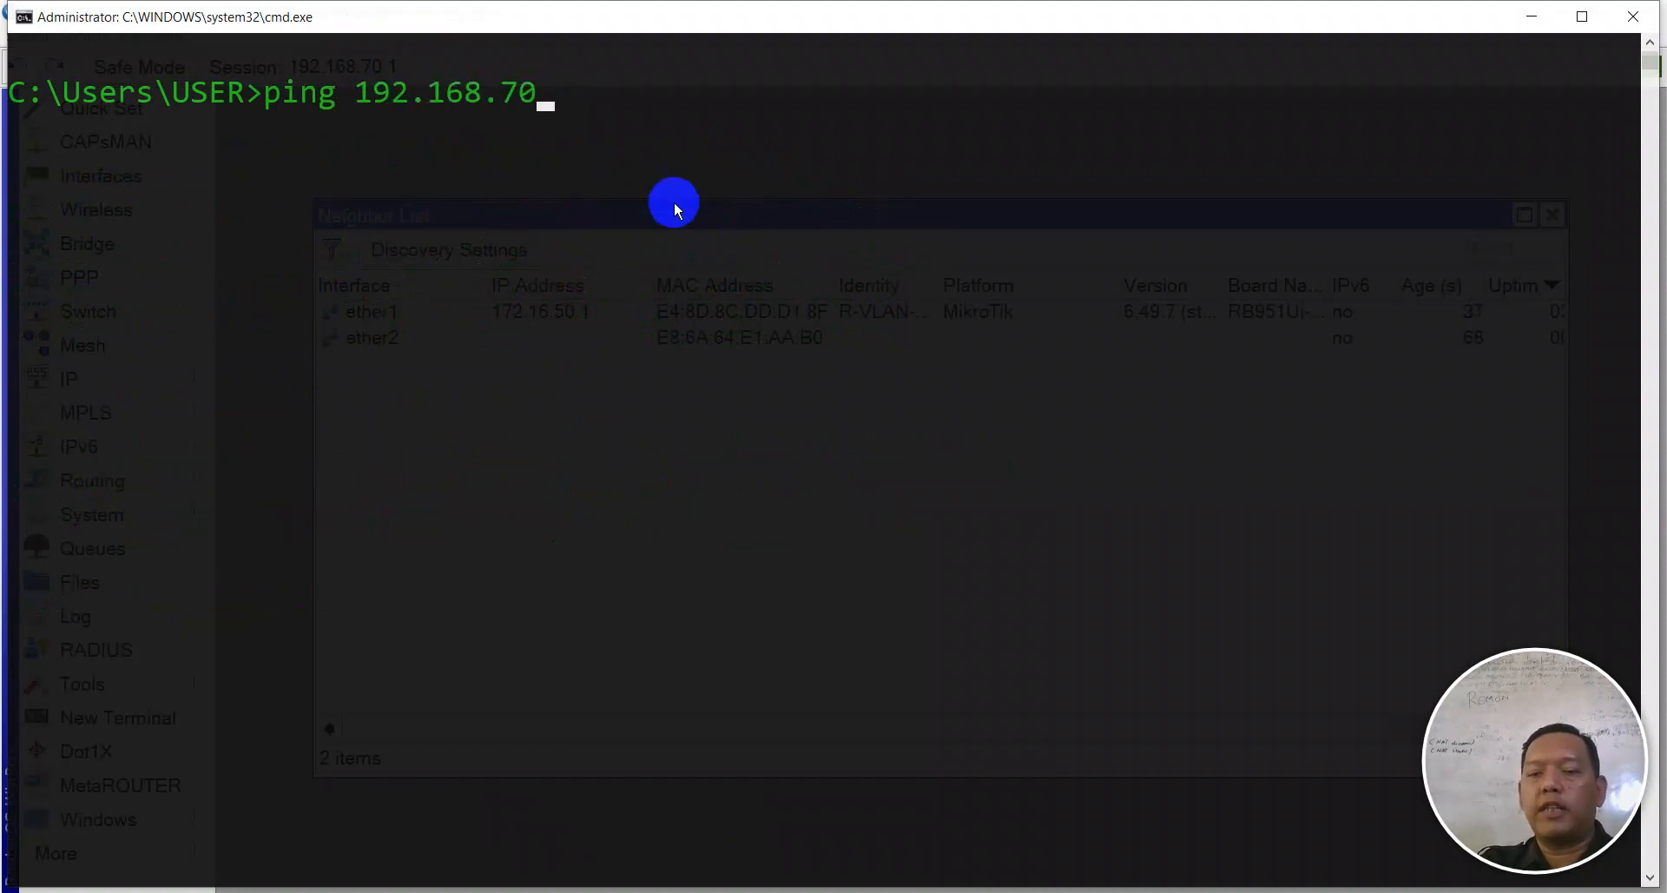
pyautogui.press('Return')
pyautogui.hotkey('ctrl', 'c')
# - Ping 8.8.4.4 and google.com to confirm internet access
pyautogui.write('cls')
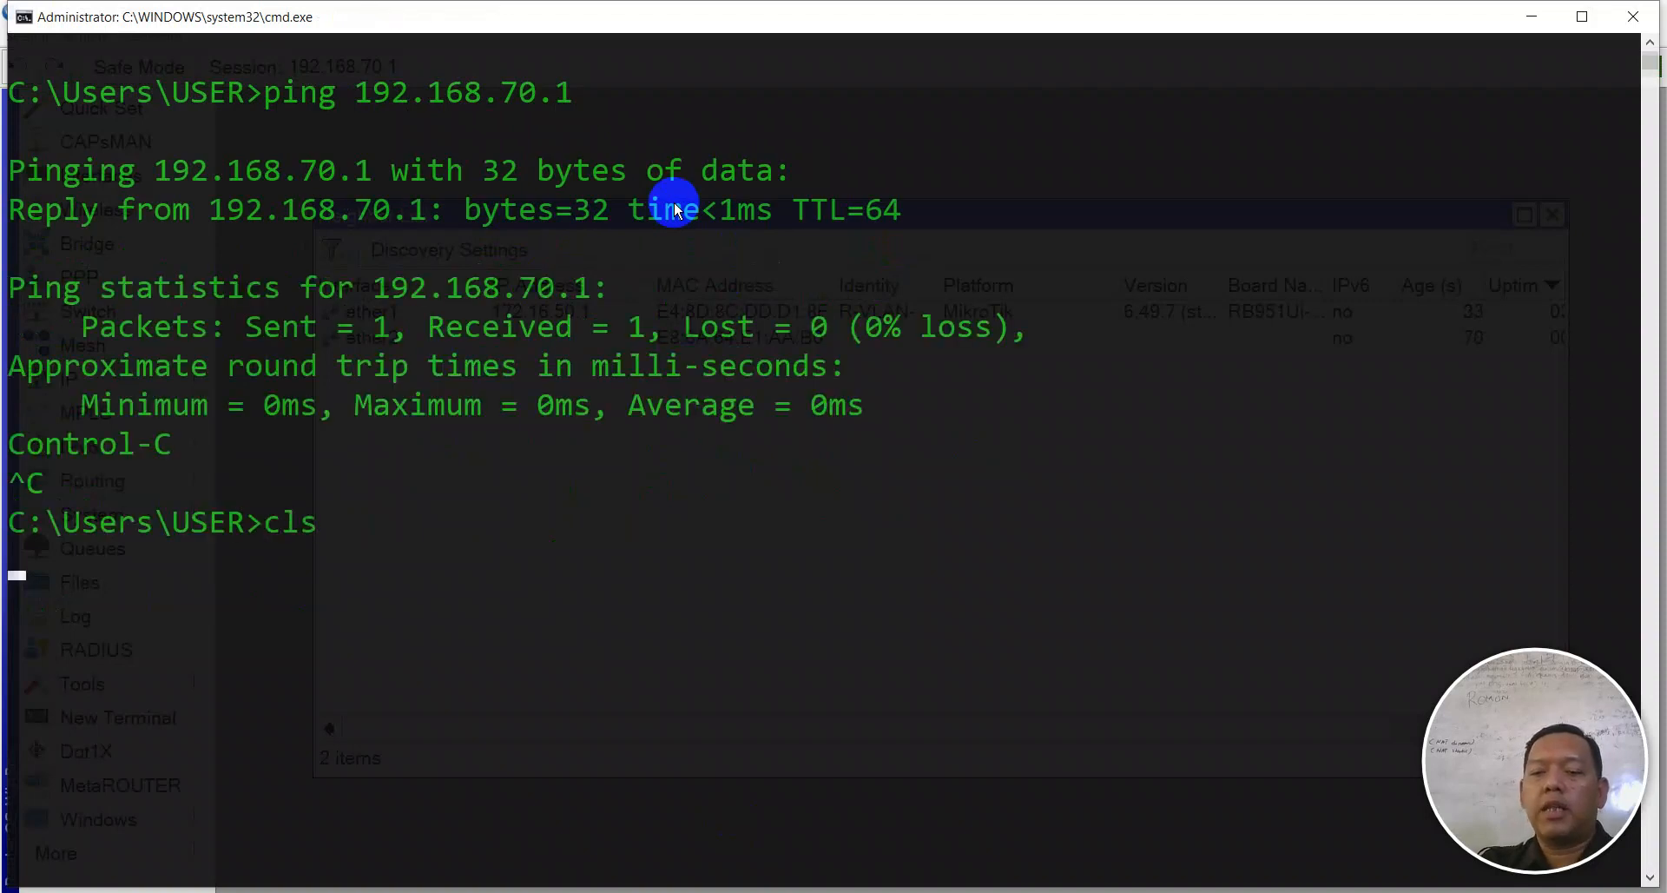
pyautogui.press('Return')
pyautogui.write('ping 8.8.4.4')
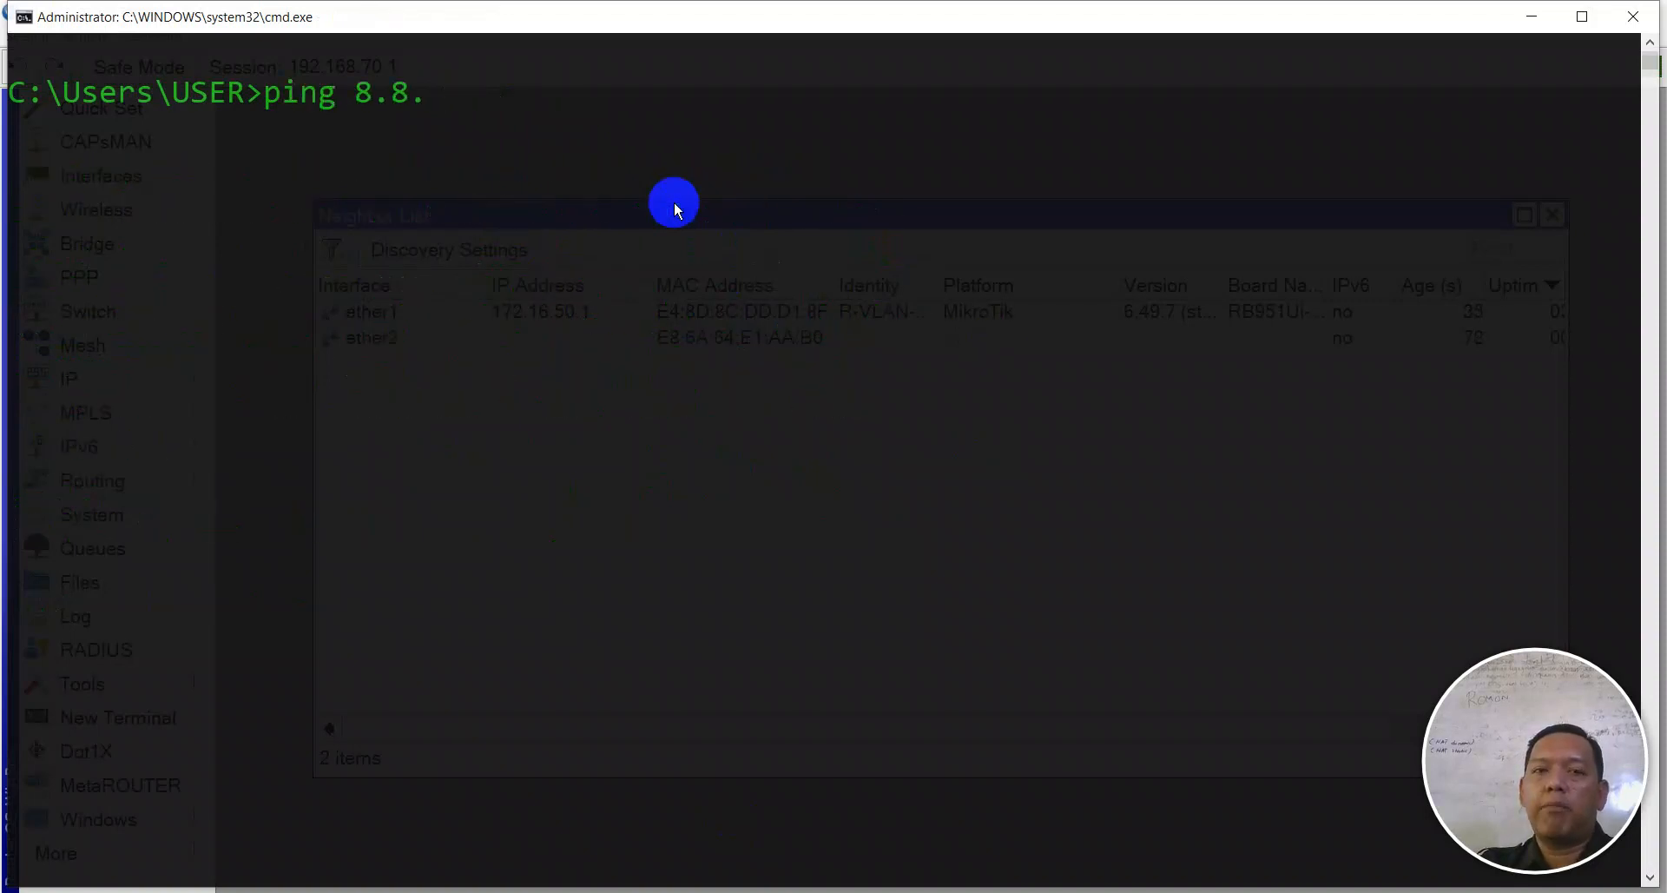
pyautogui.press('Return')
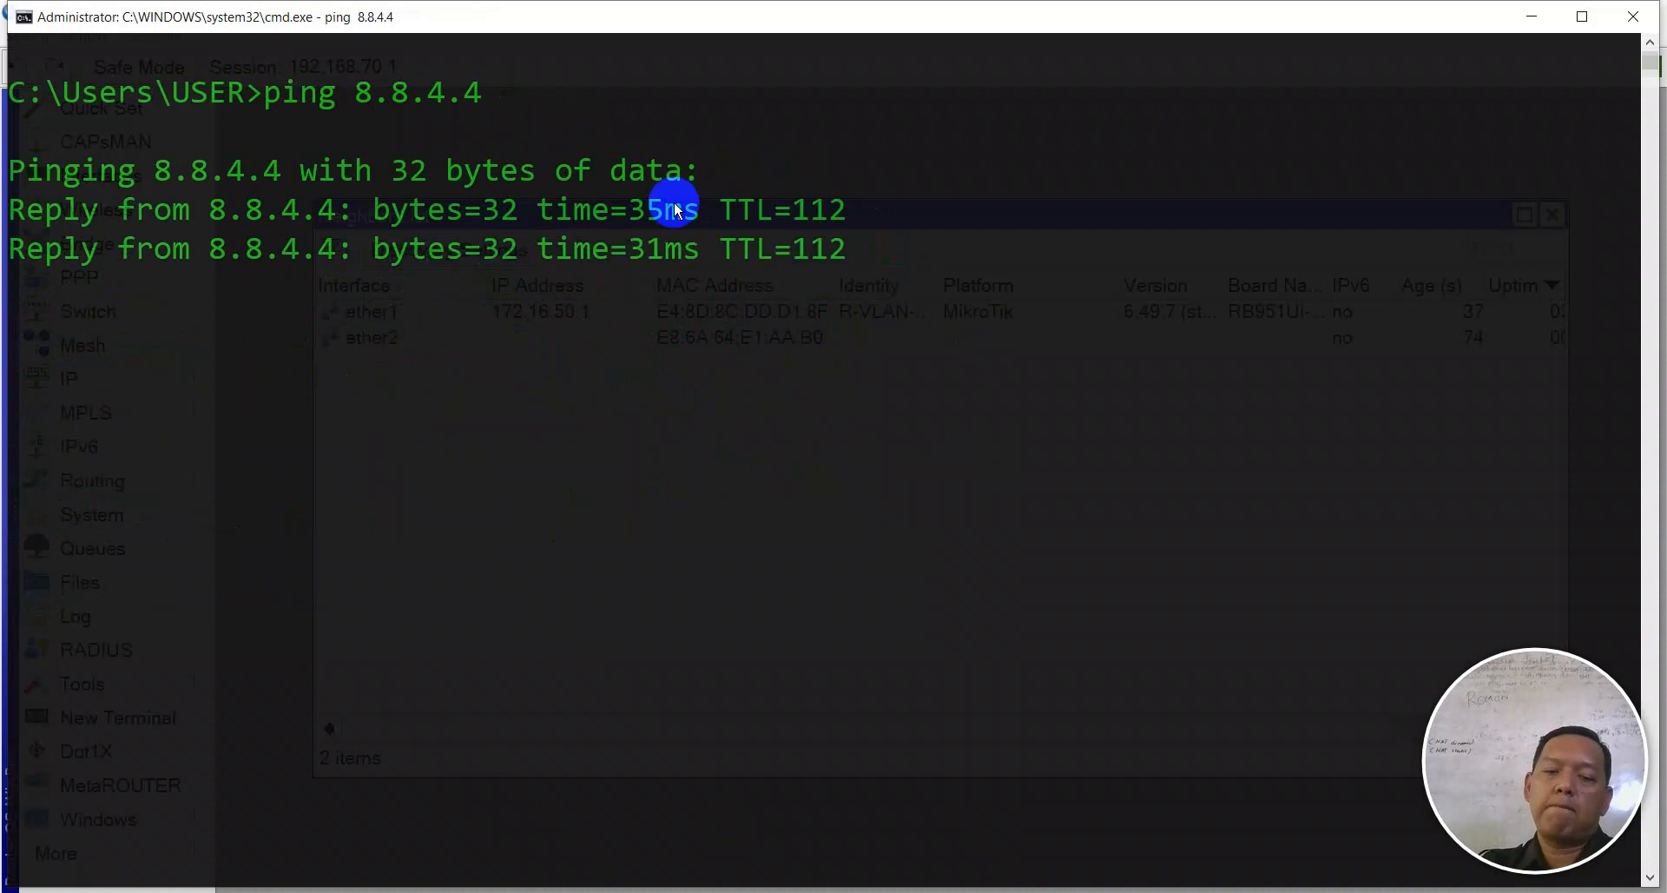
pyautogui.hotkey('ctrl', 'c')
pyautogui.write('ping ')
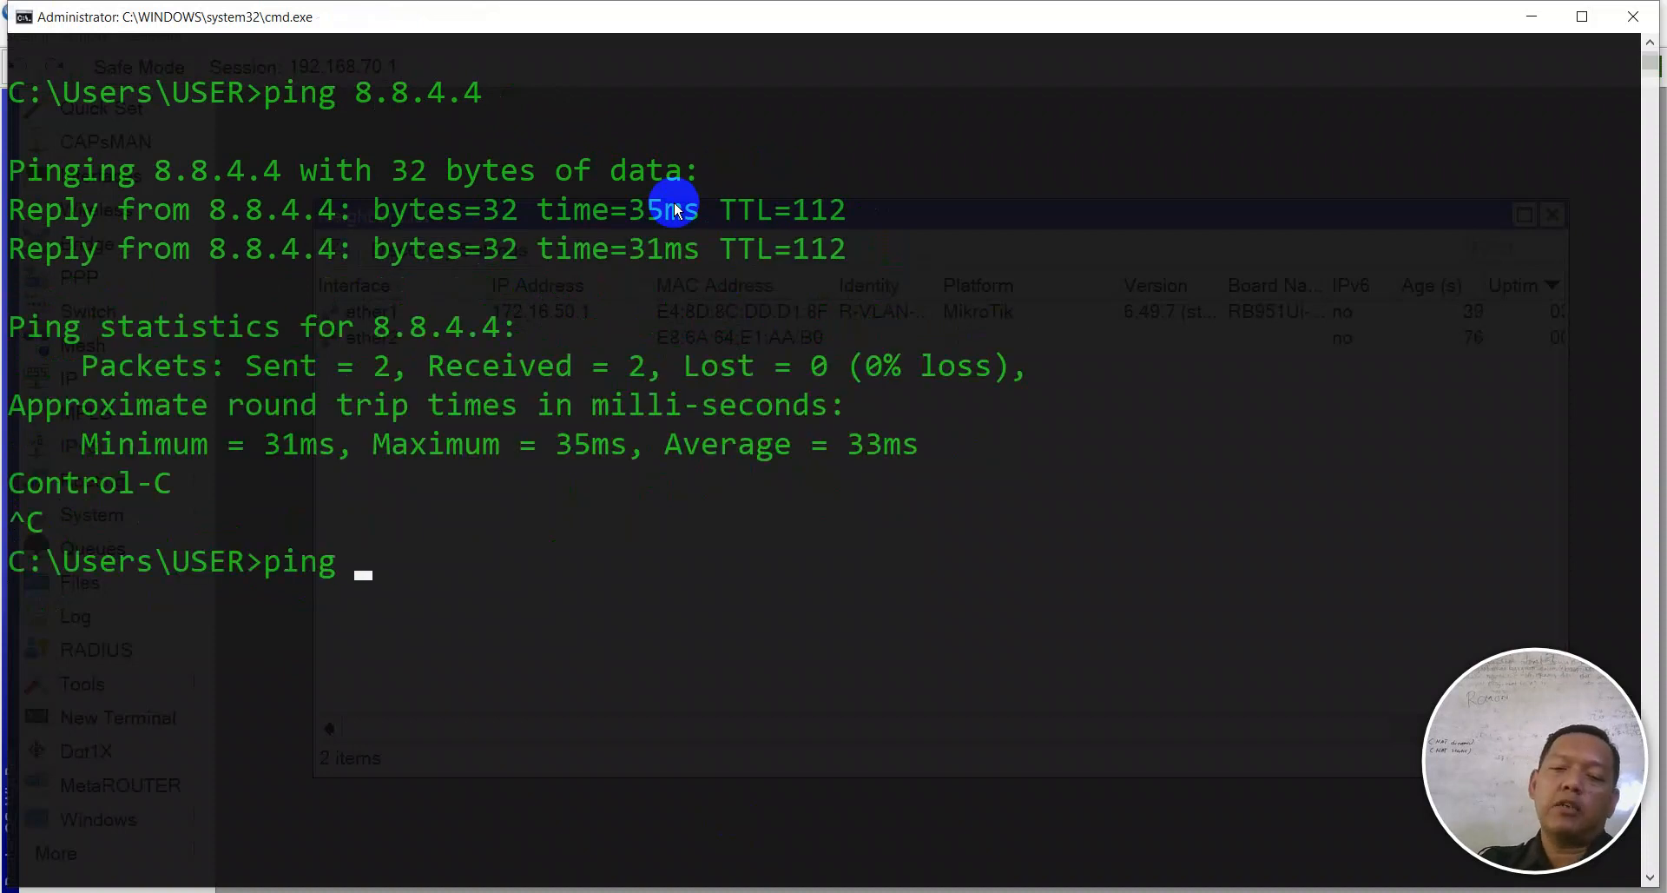
pyautogui.write('google.com')
pyautogui.press('Return')
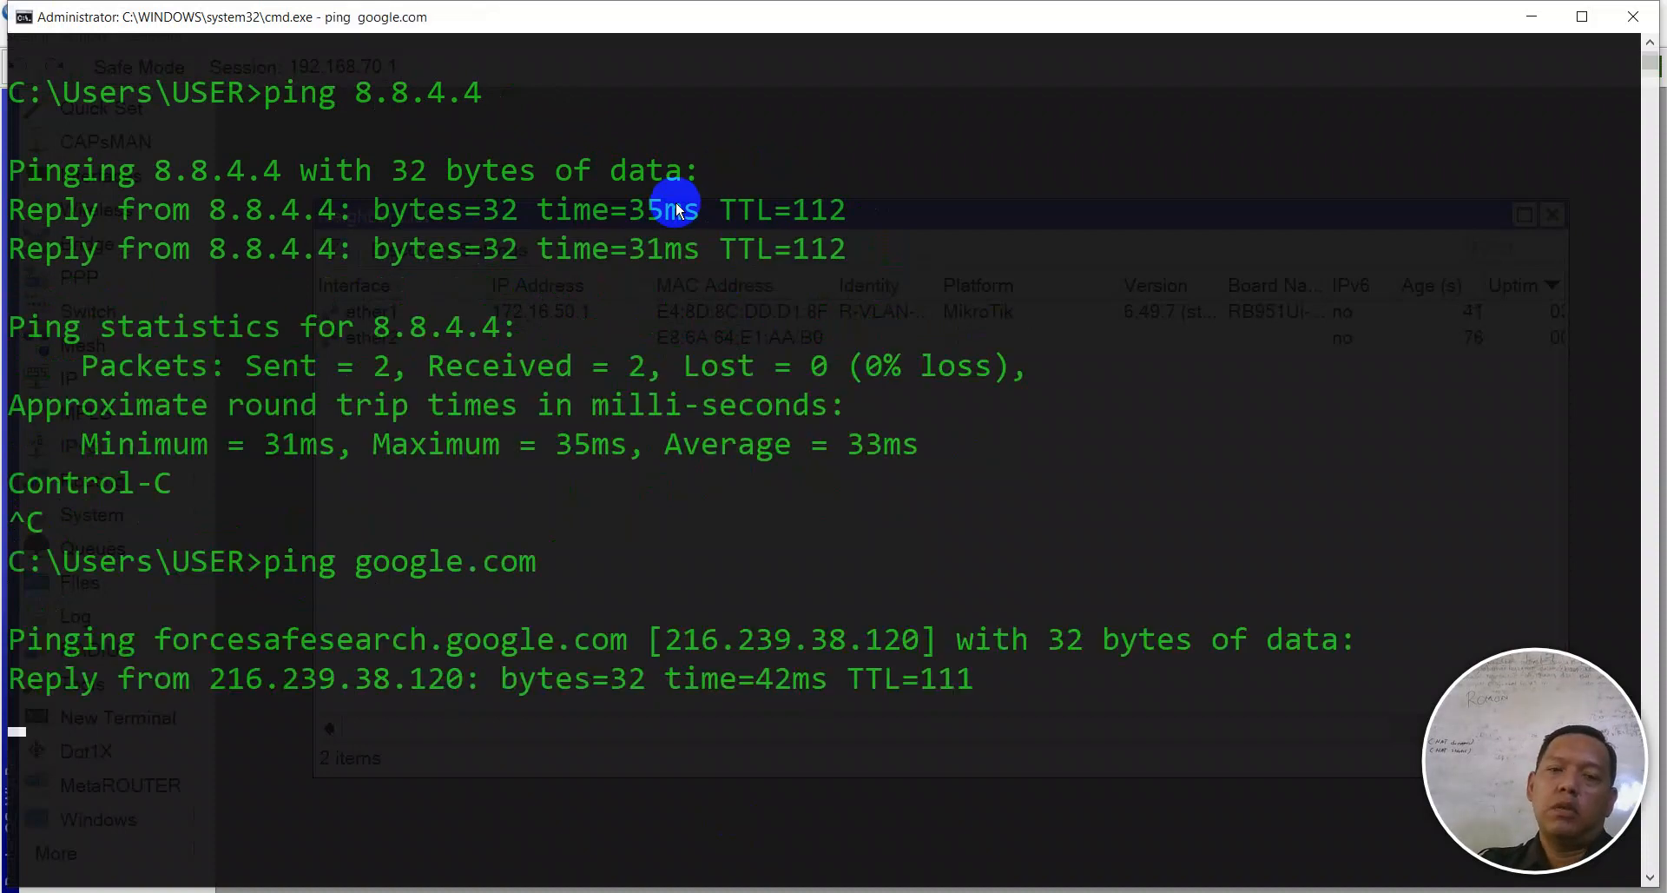
pyautogui.hotkey('ctrl', 'c')
# - Clear the console and return to WinBox's Neighbor List
pyautogui.write('cls')
pyautogui.press('Return')
pyautogui.write('c')
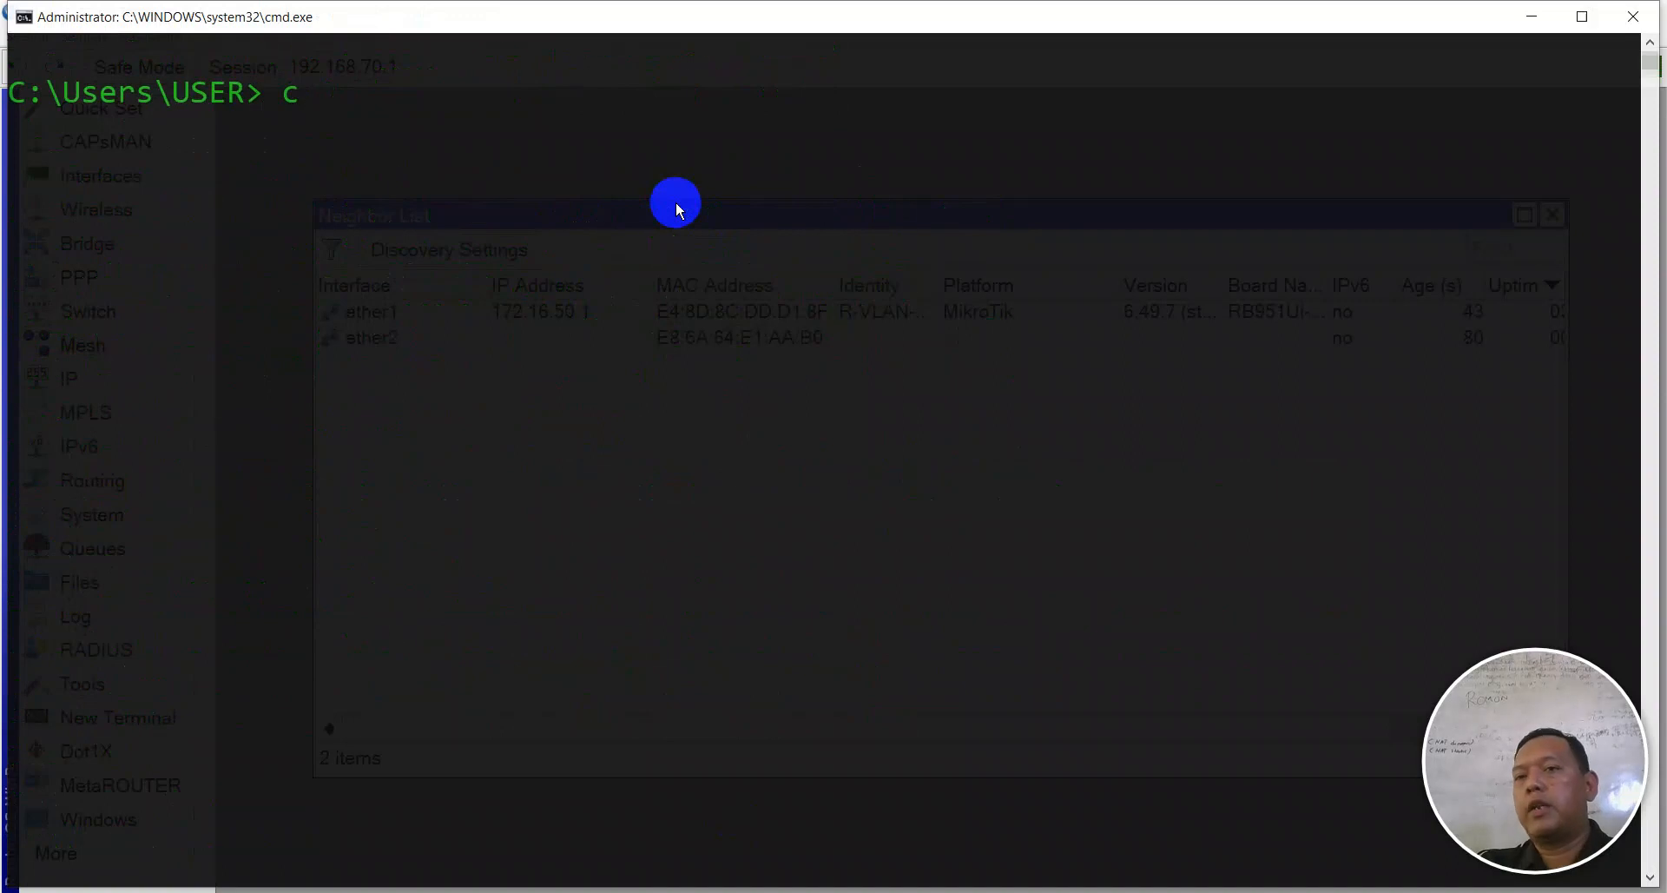
pyautogui.press('BackSpace')
pyautogui.write('c')
pyautogui.press('BackSpace')
pyautogui.hotkey('alt', 'Tab')
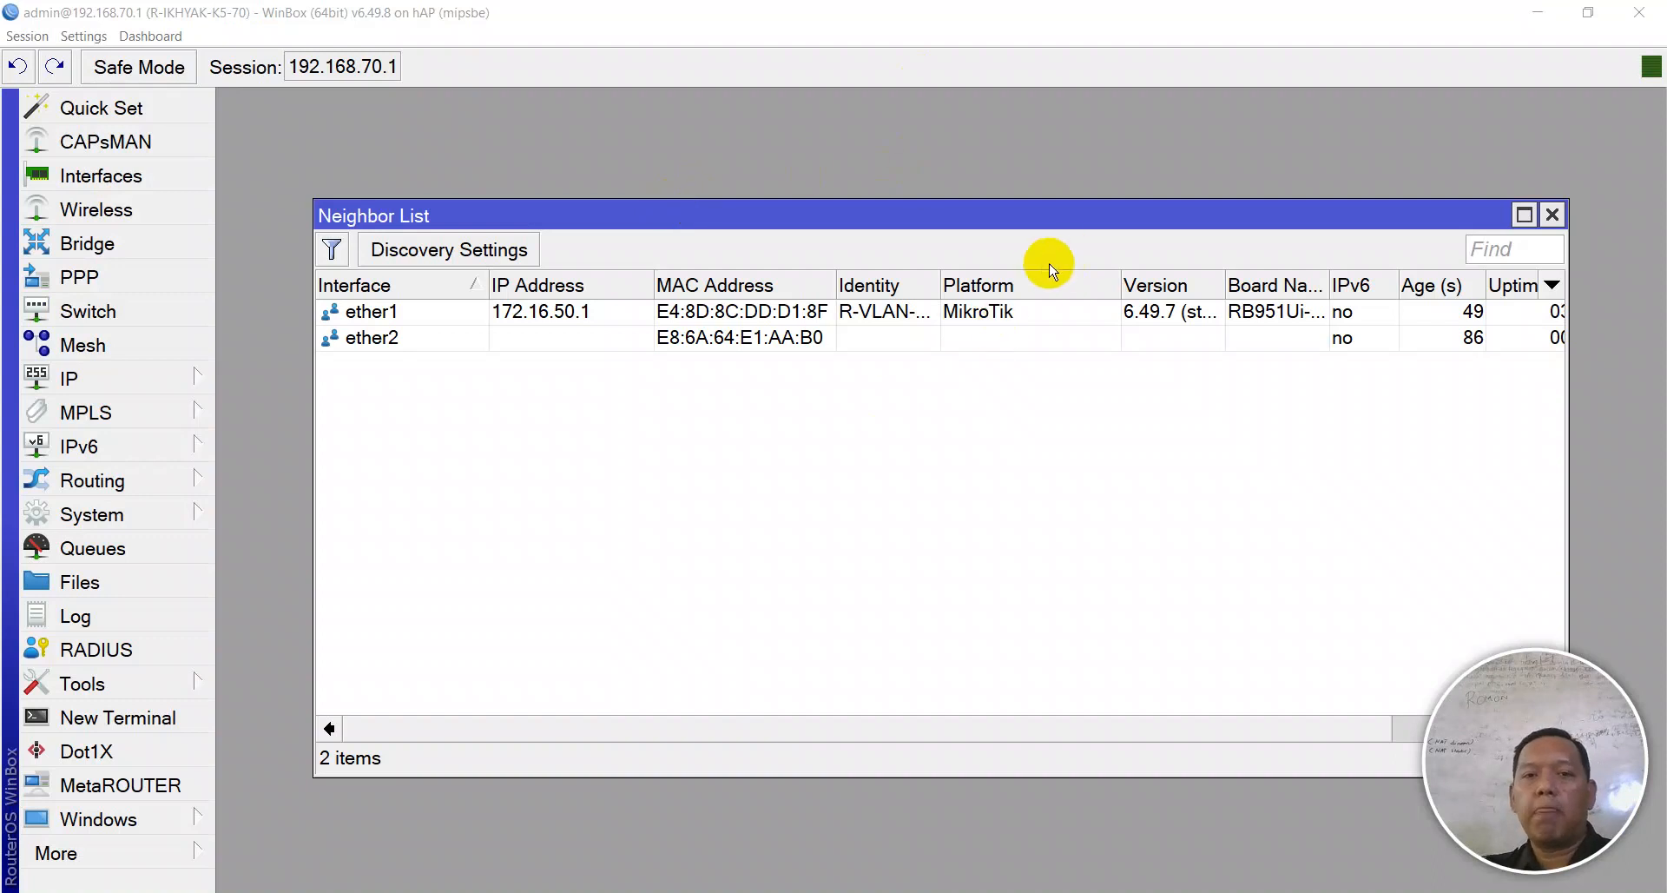
# - Close the Neighbor List and show the Interface List with ether1–ether5 and wlan1
pyautogui.press('Escape')
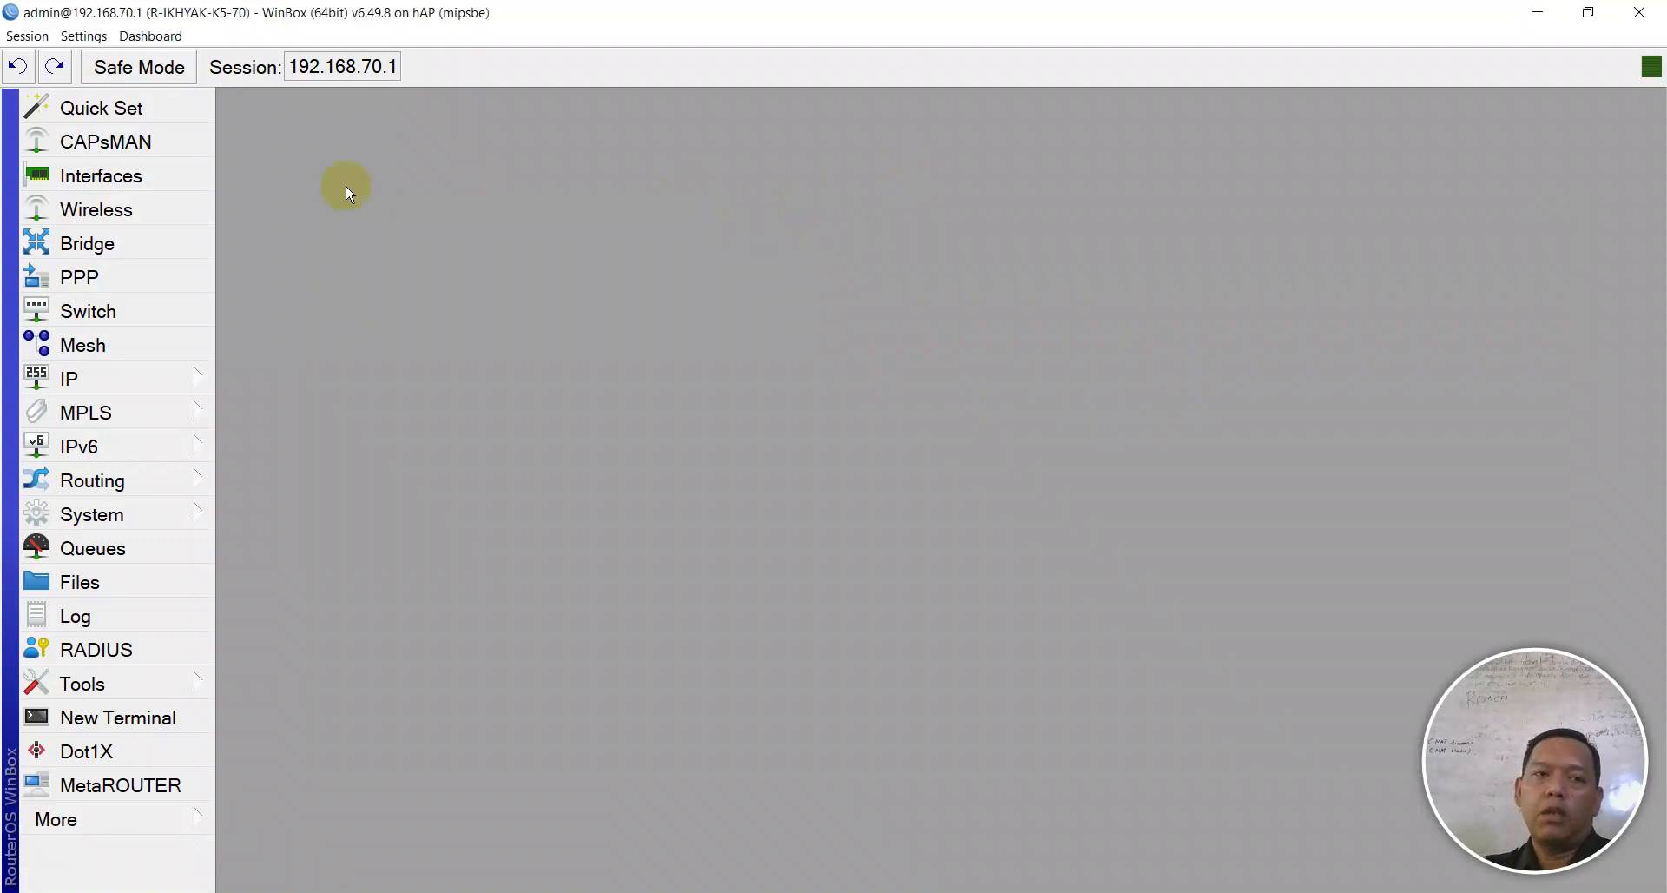
pyautogui.click(55, 188)
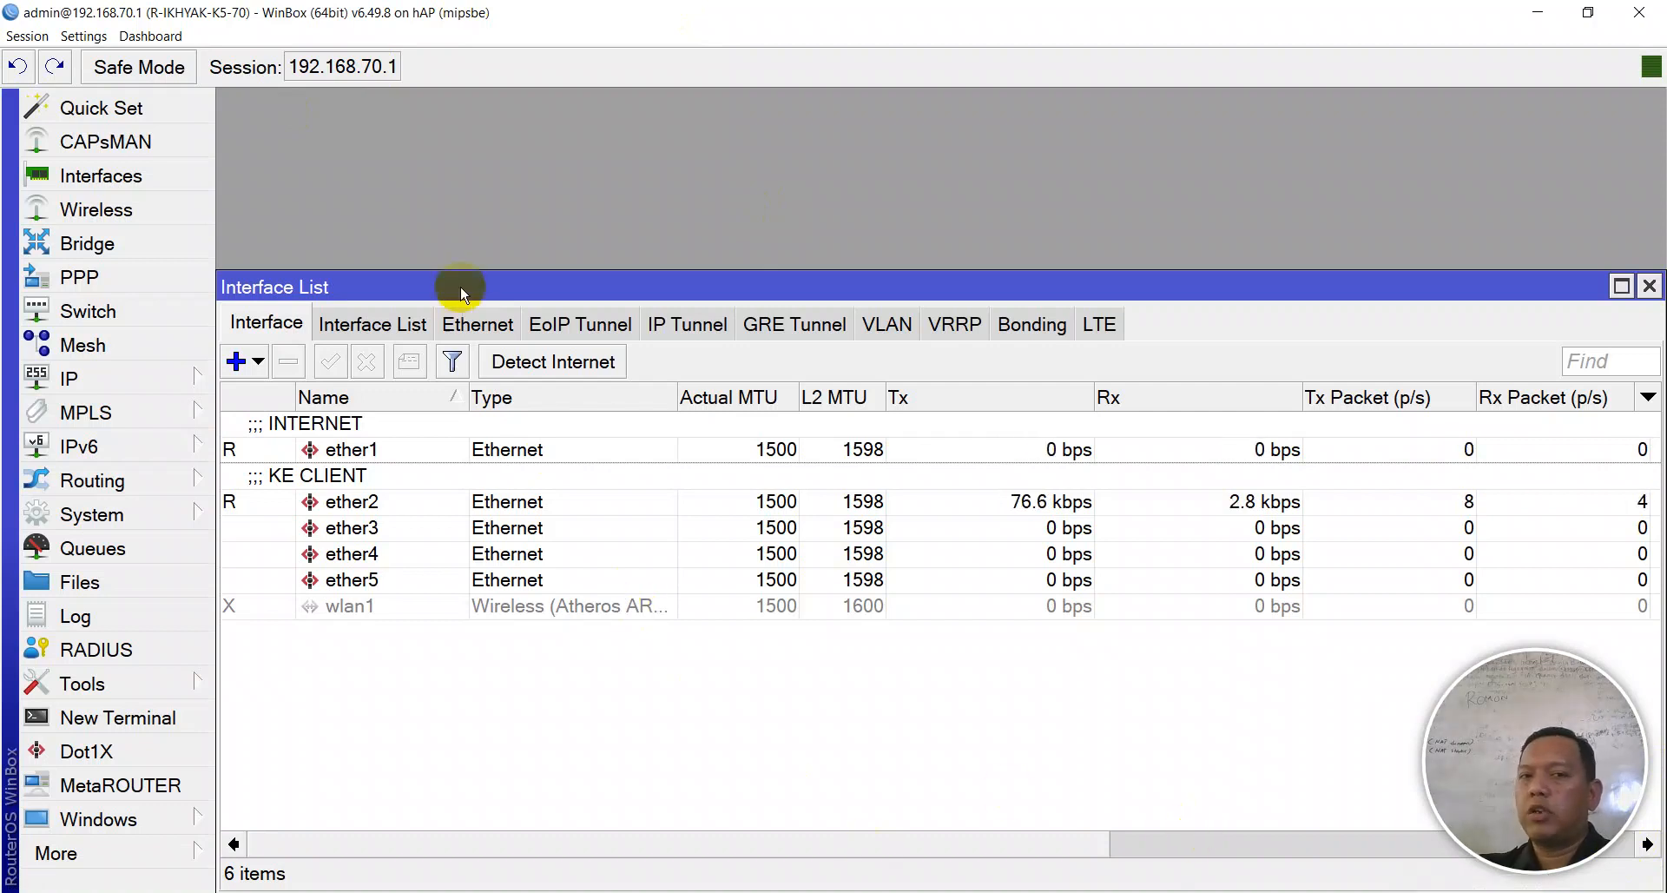
# - Move the Interface List window higher and show its empty VLAN tab
pyautogui.moveTo(447, 290); pyautogui.dragTo(473, 137)
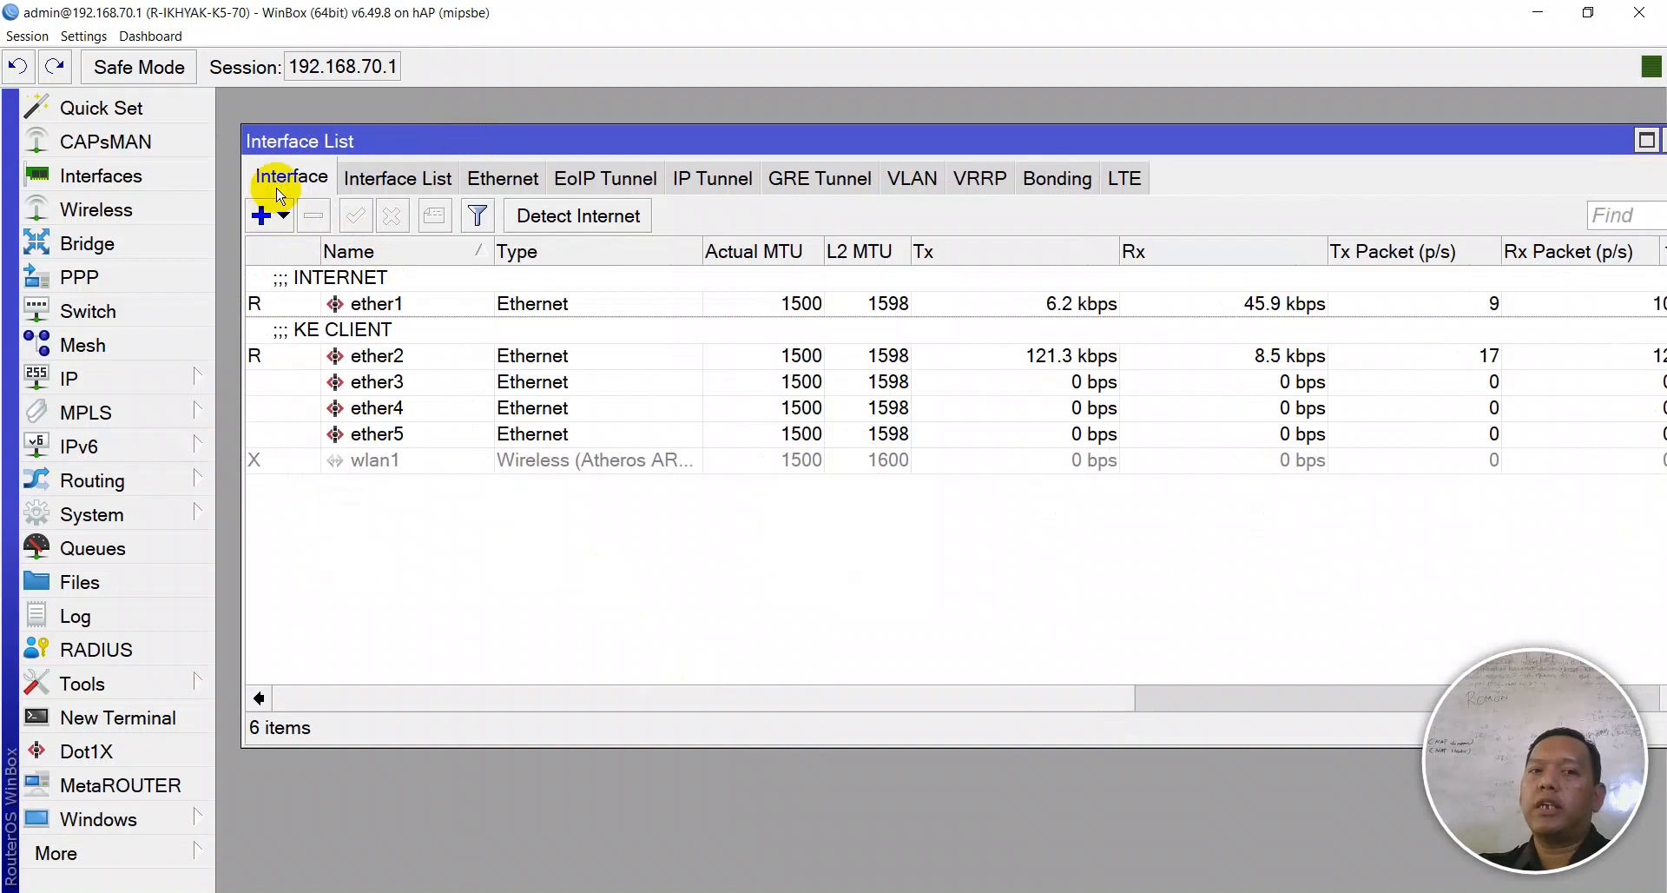
pyautogui.click(907, 184)
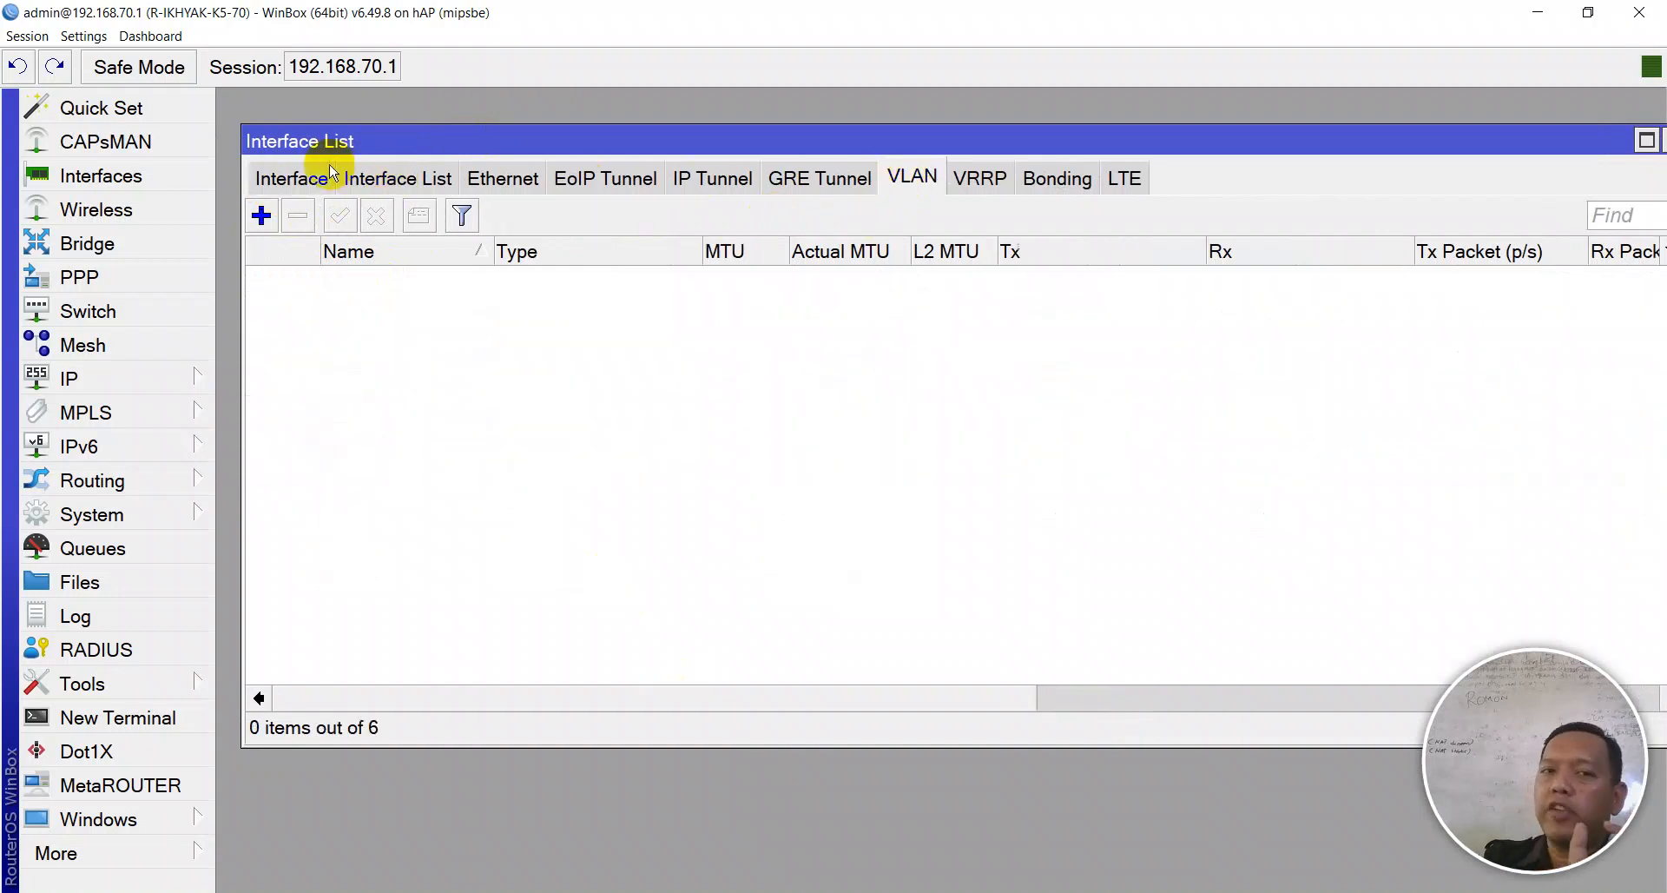
pyautogui.click(282, 176)
pyautogui.click(905, 178)
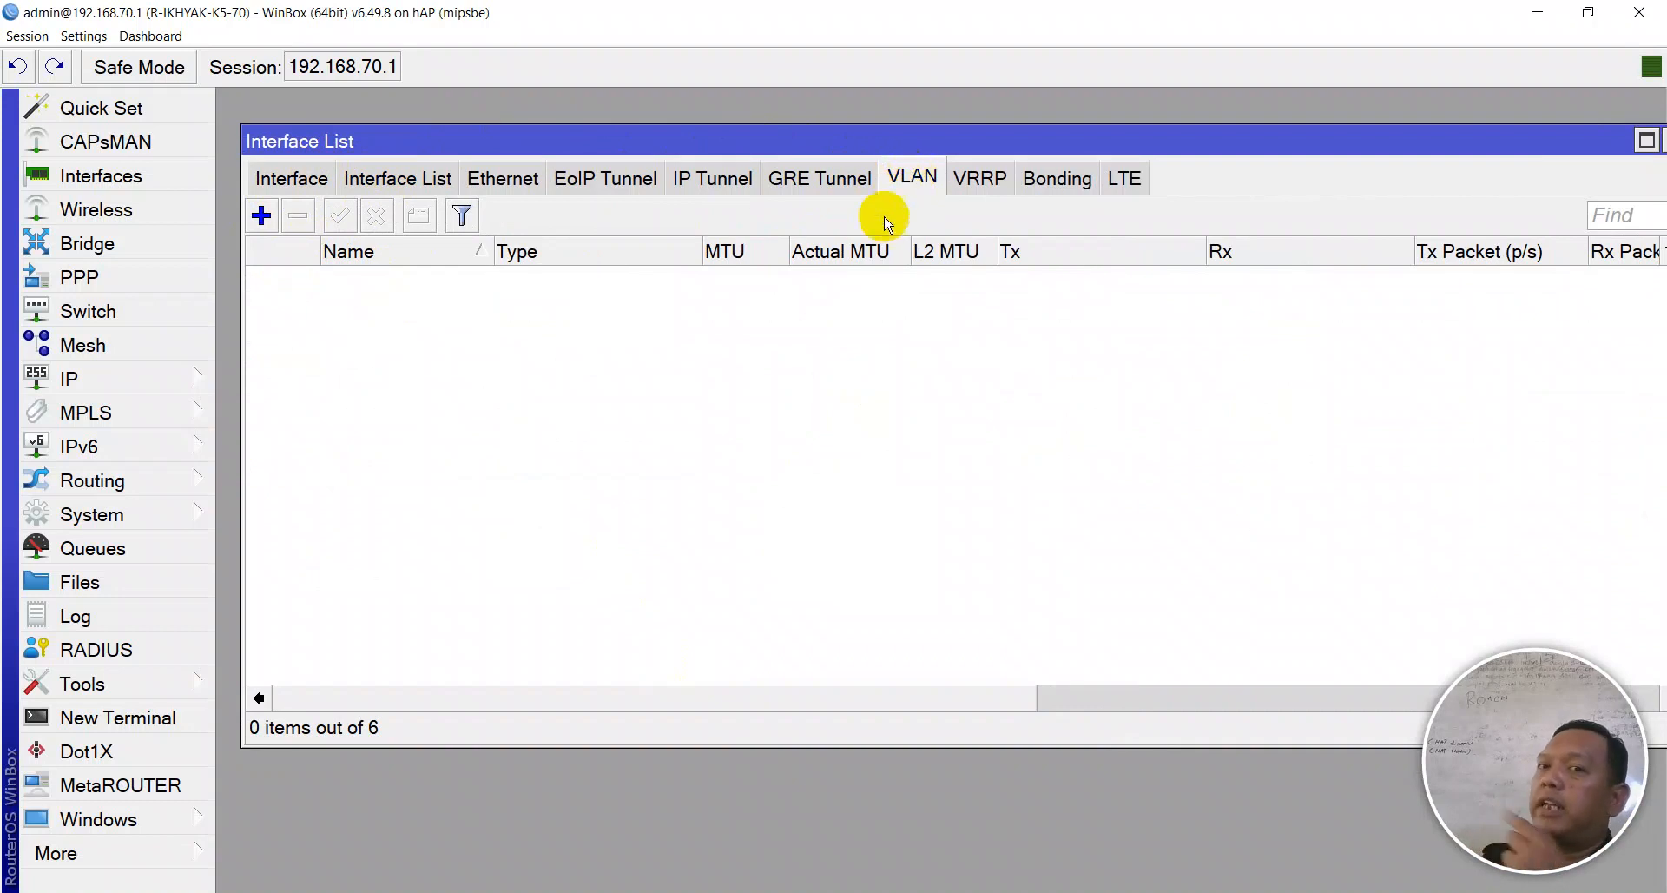
# - Fill in a new VLAN interface named TKJ with VLAN ID 10 on ether3
pyautogui.click(261, 215)
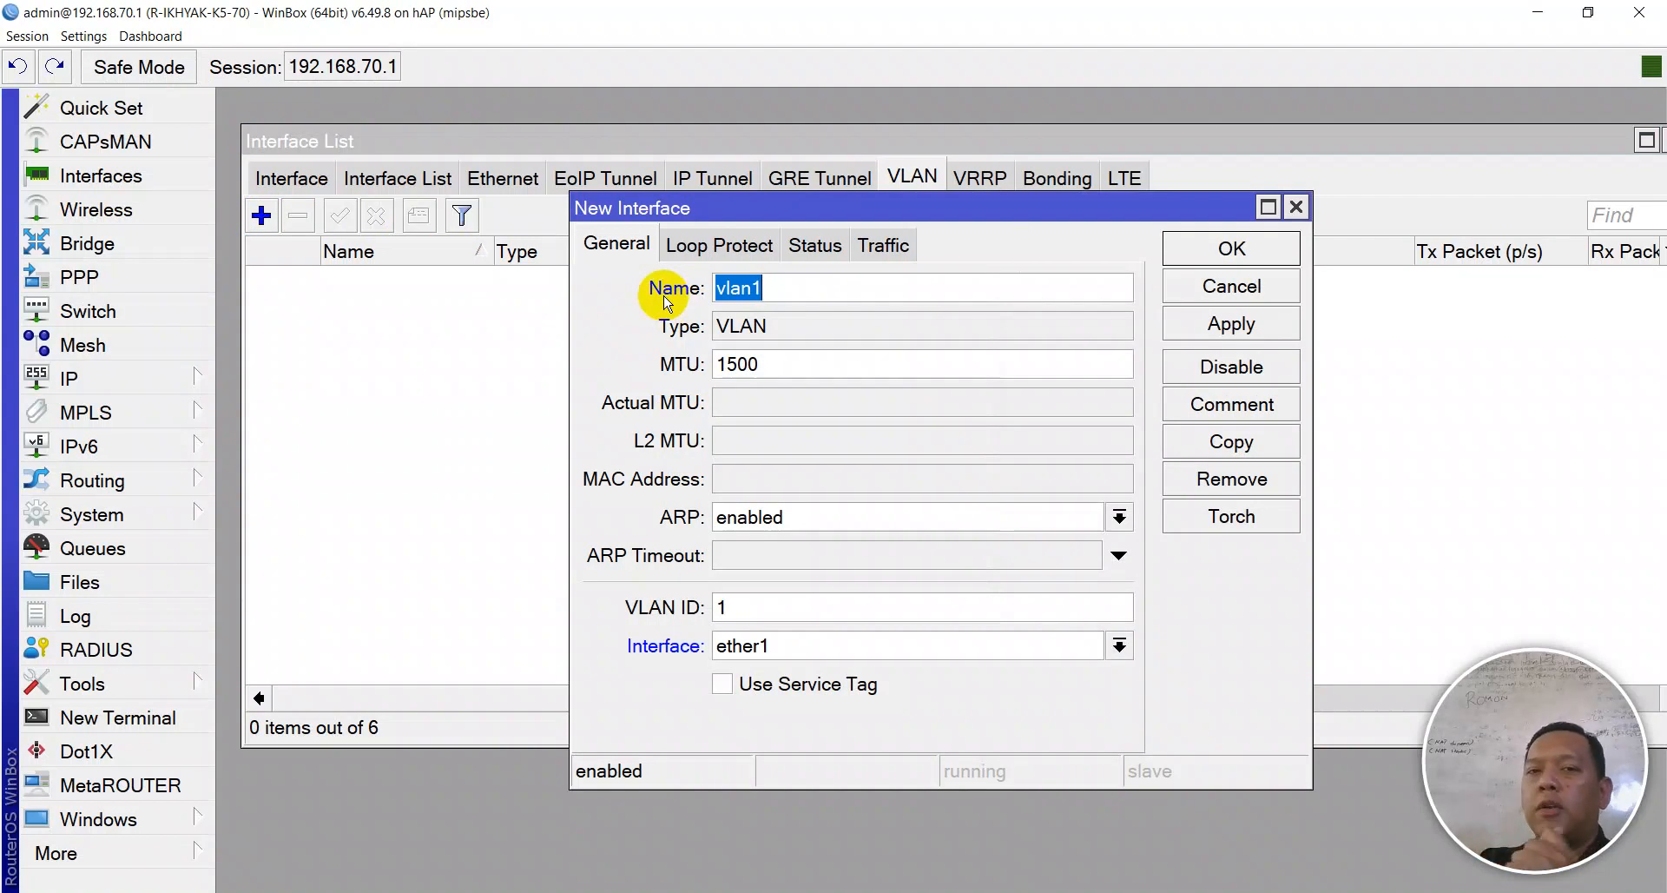
pyautogui.write('TX')
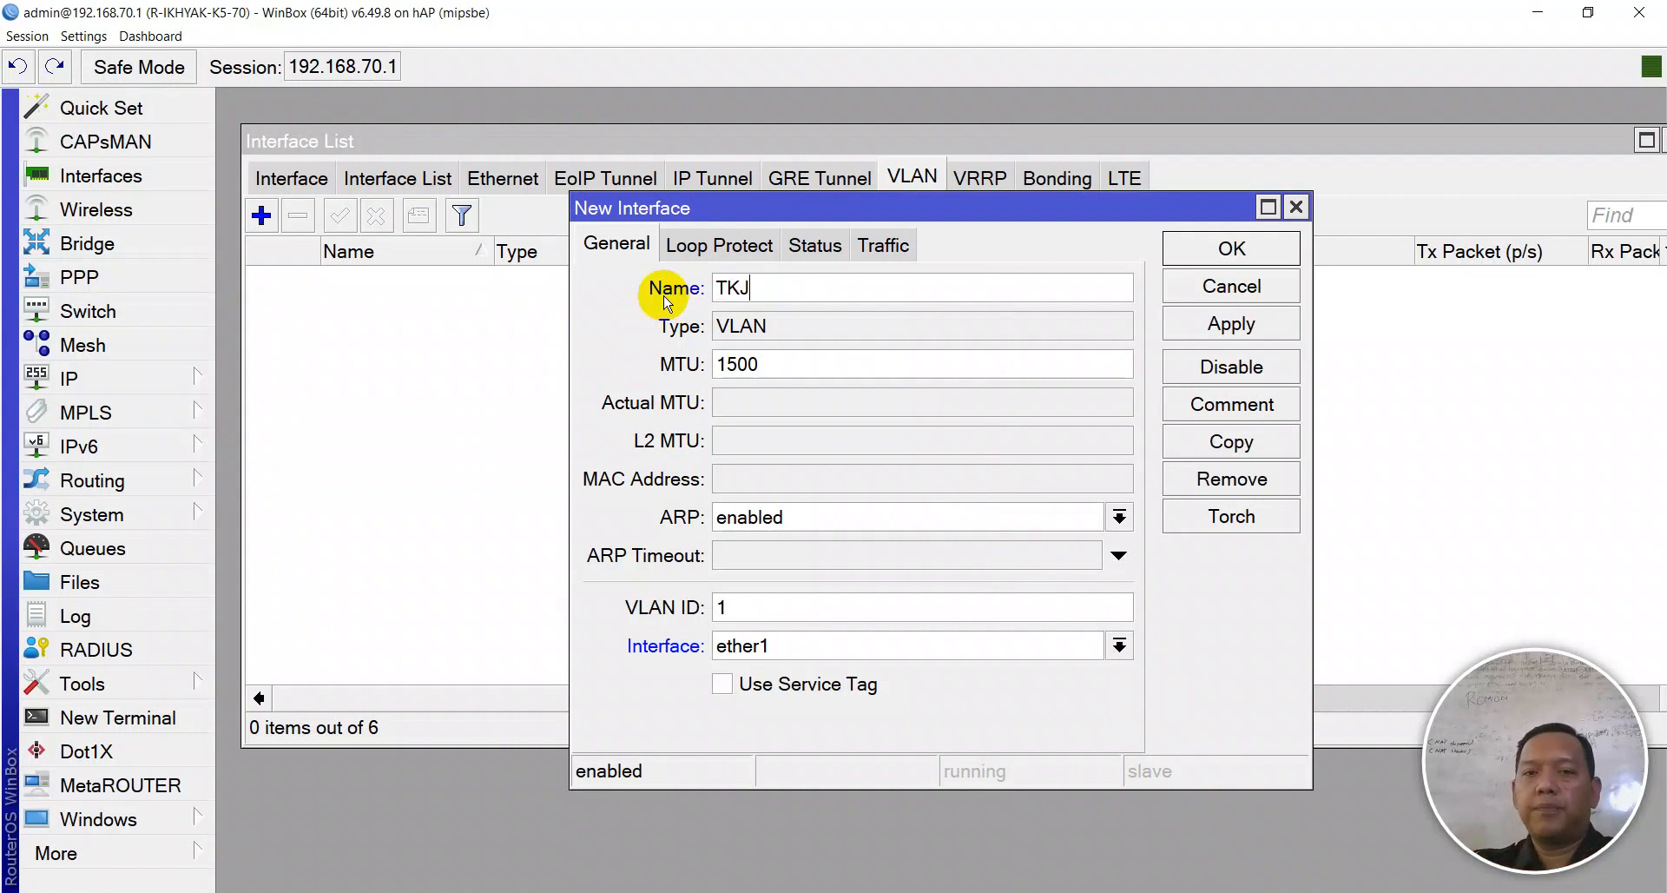
pyautogui.press('BackSpace')
pyautogui.press('BackSpace')
pyautogui.write('TKJ')
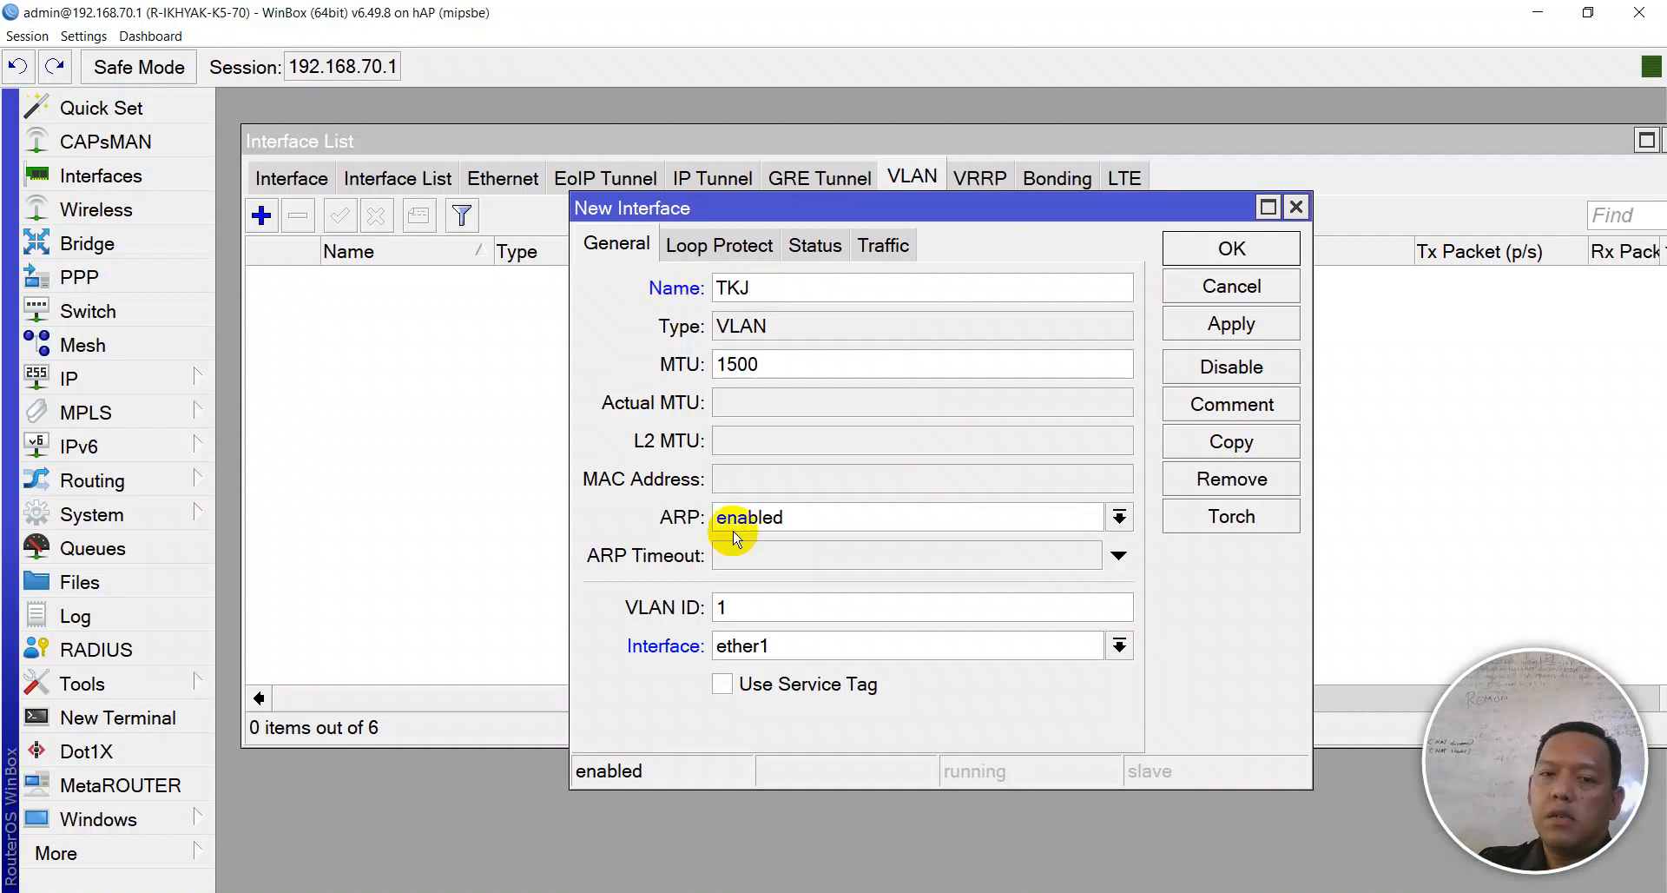
pyautogui.click(757, 600)
pyautogui.write('0')
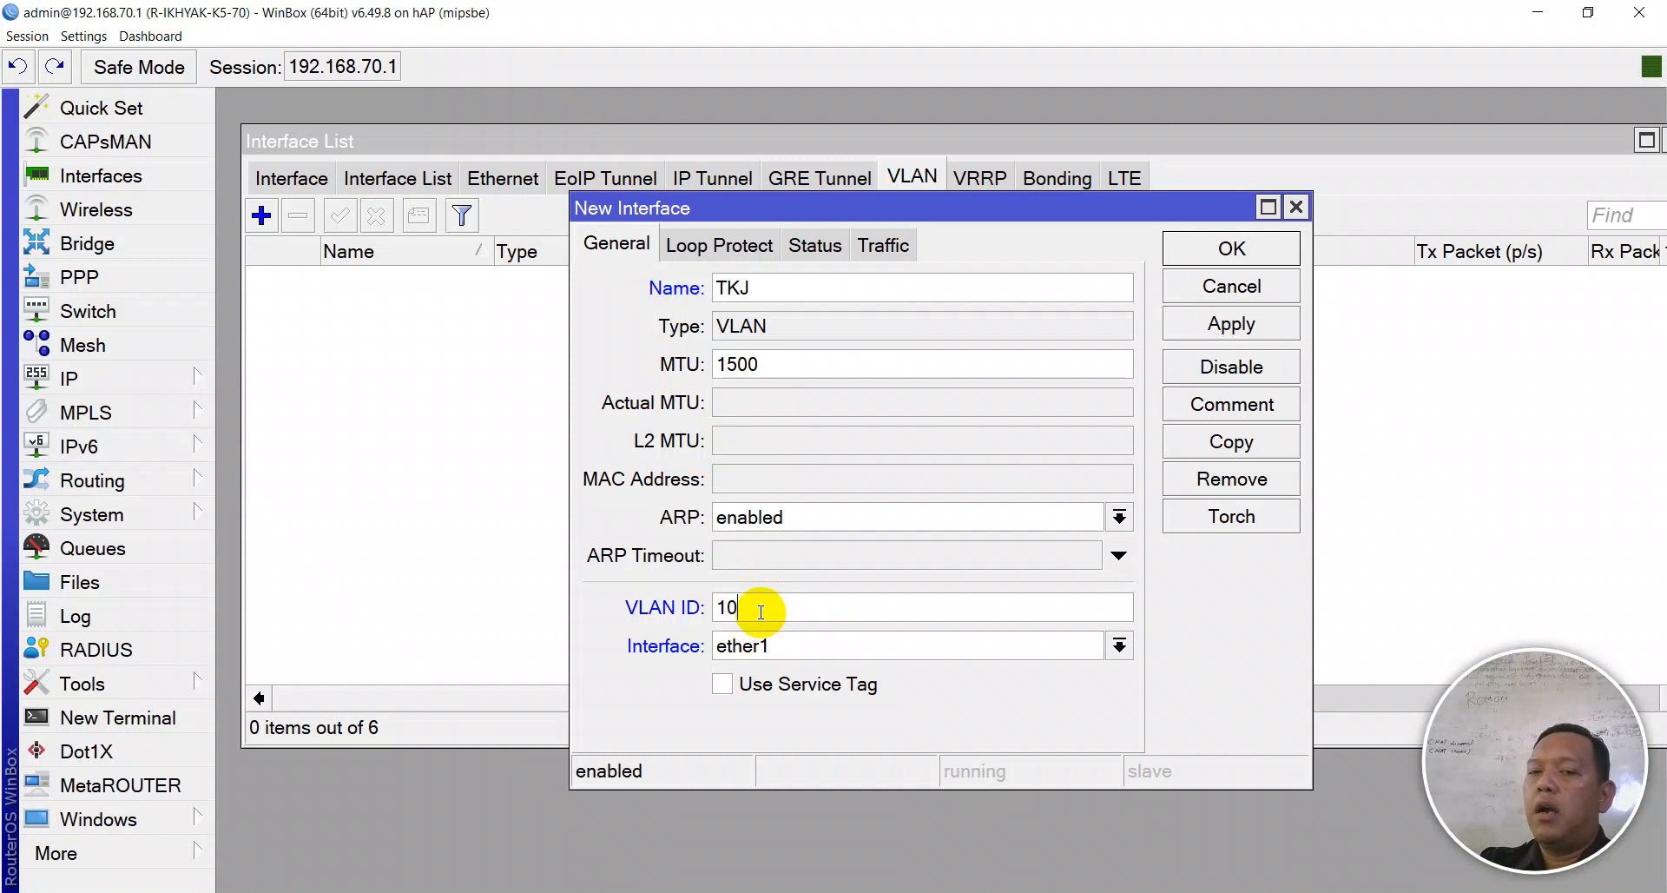
pyautogui.click(803, 650)
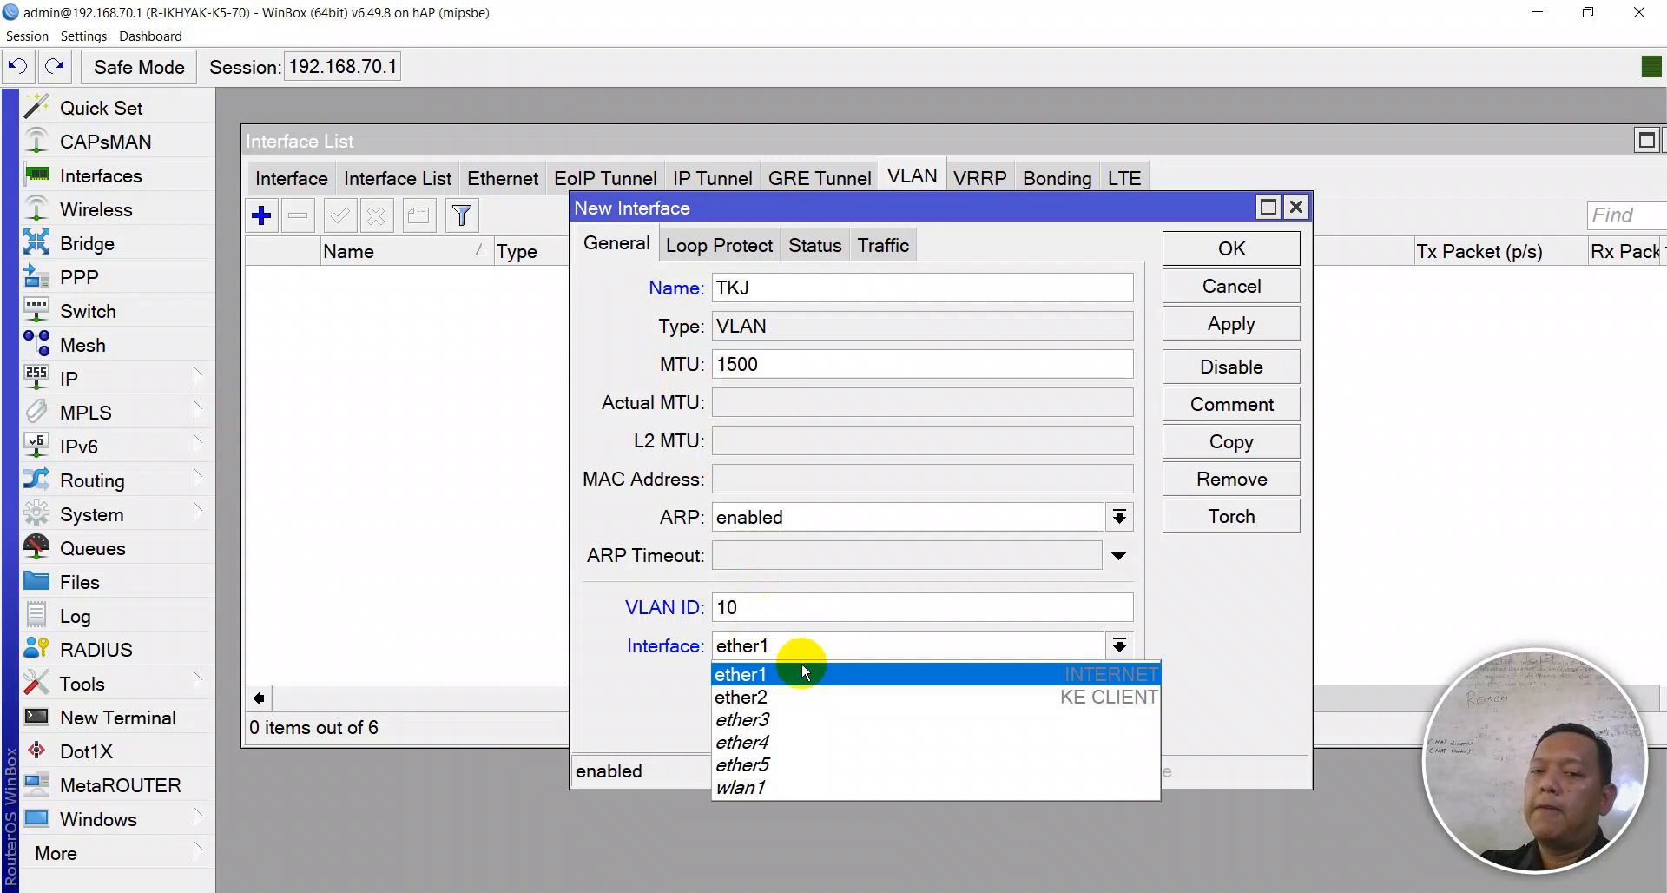
pyautogui.click(790, 720)
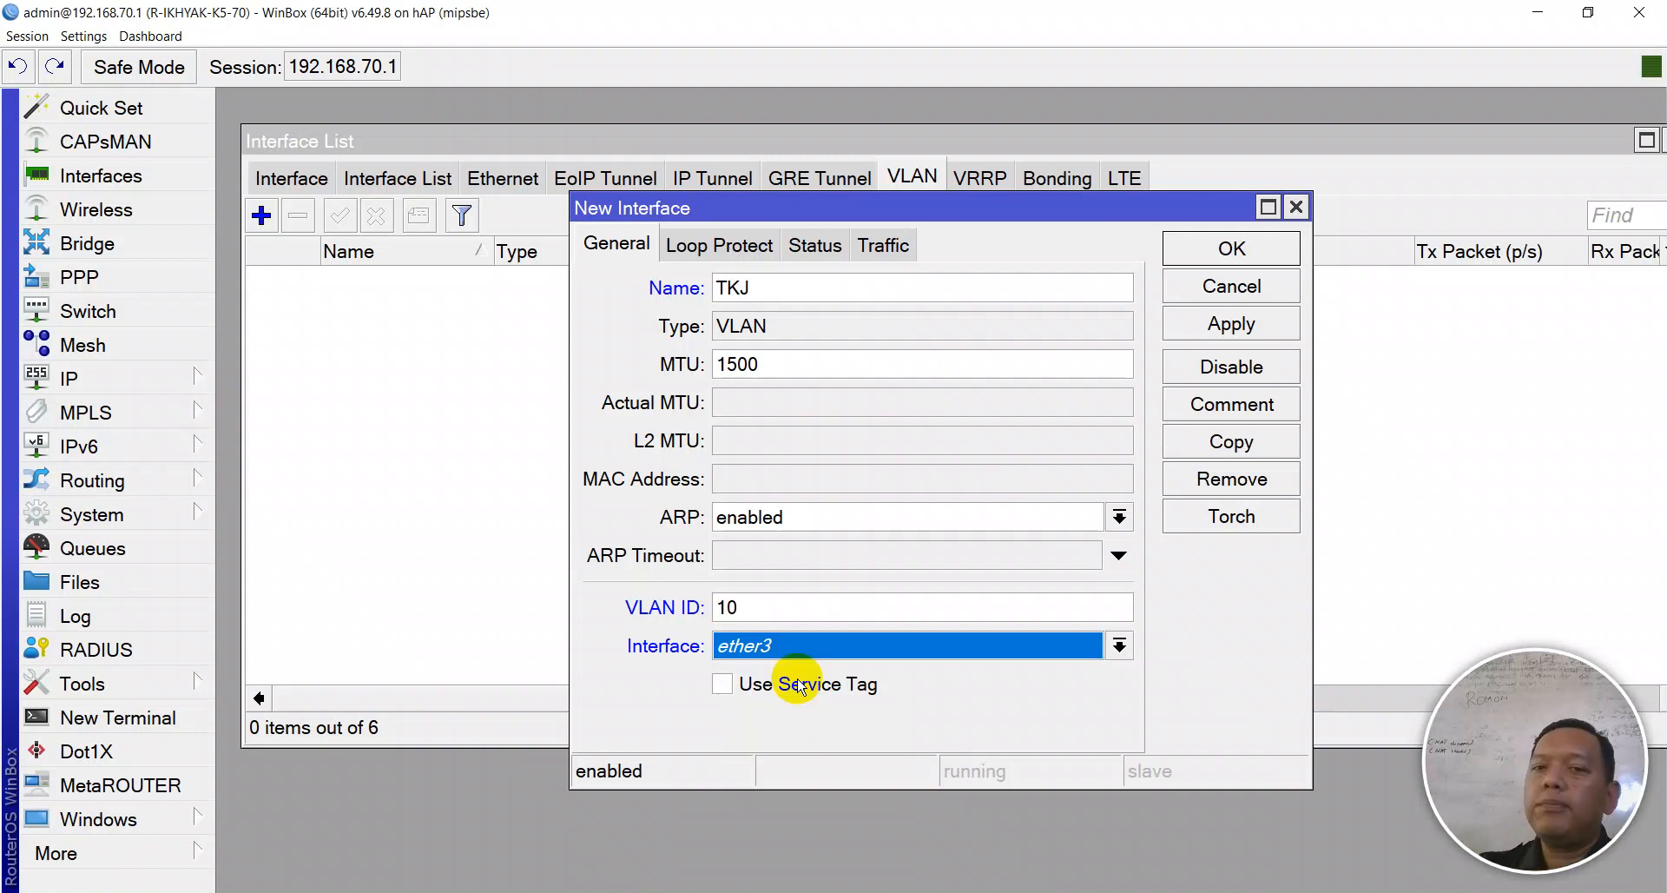
# - Apply the TKJ VLAN and give it the comment 'VLAN TKJ'
pyautogui.click(1191, 323)
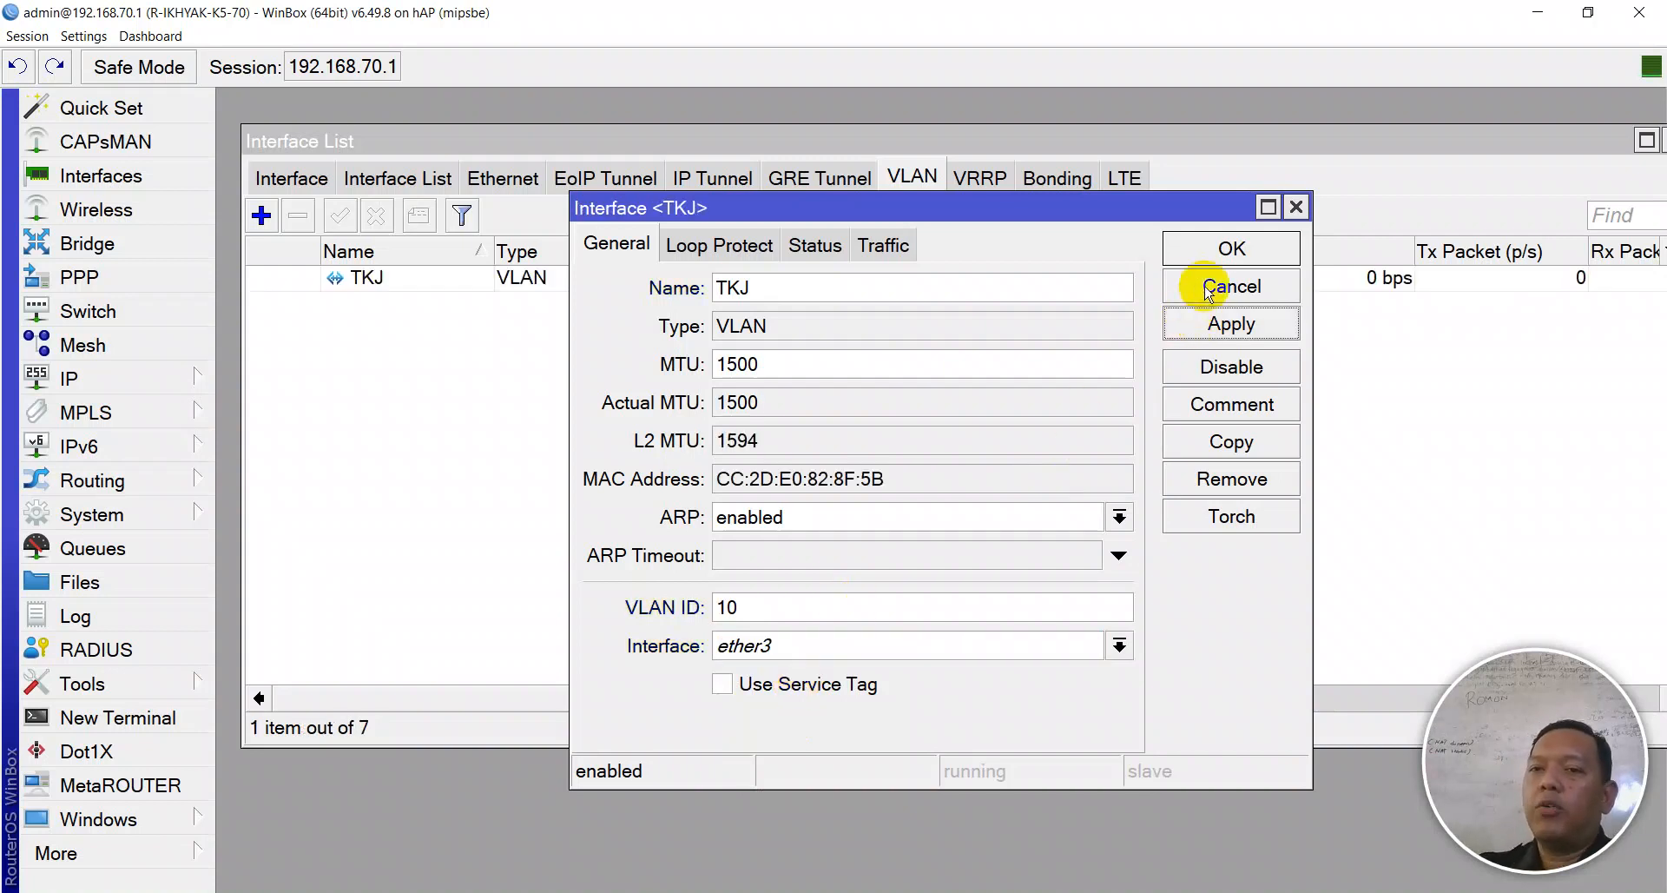
pyautogui.click(1211, 404)
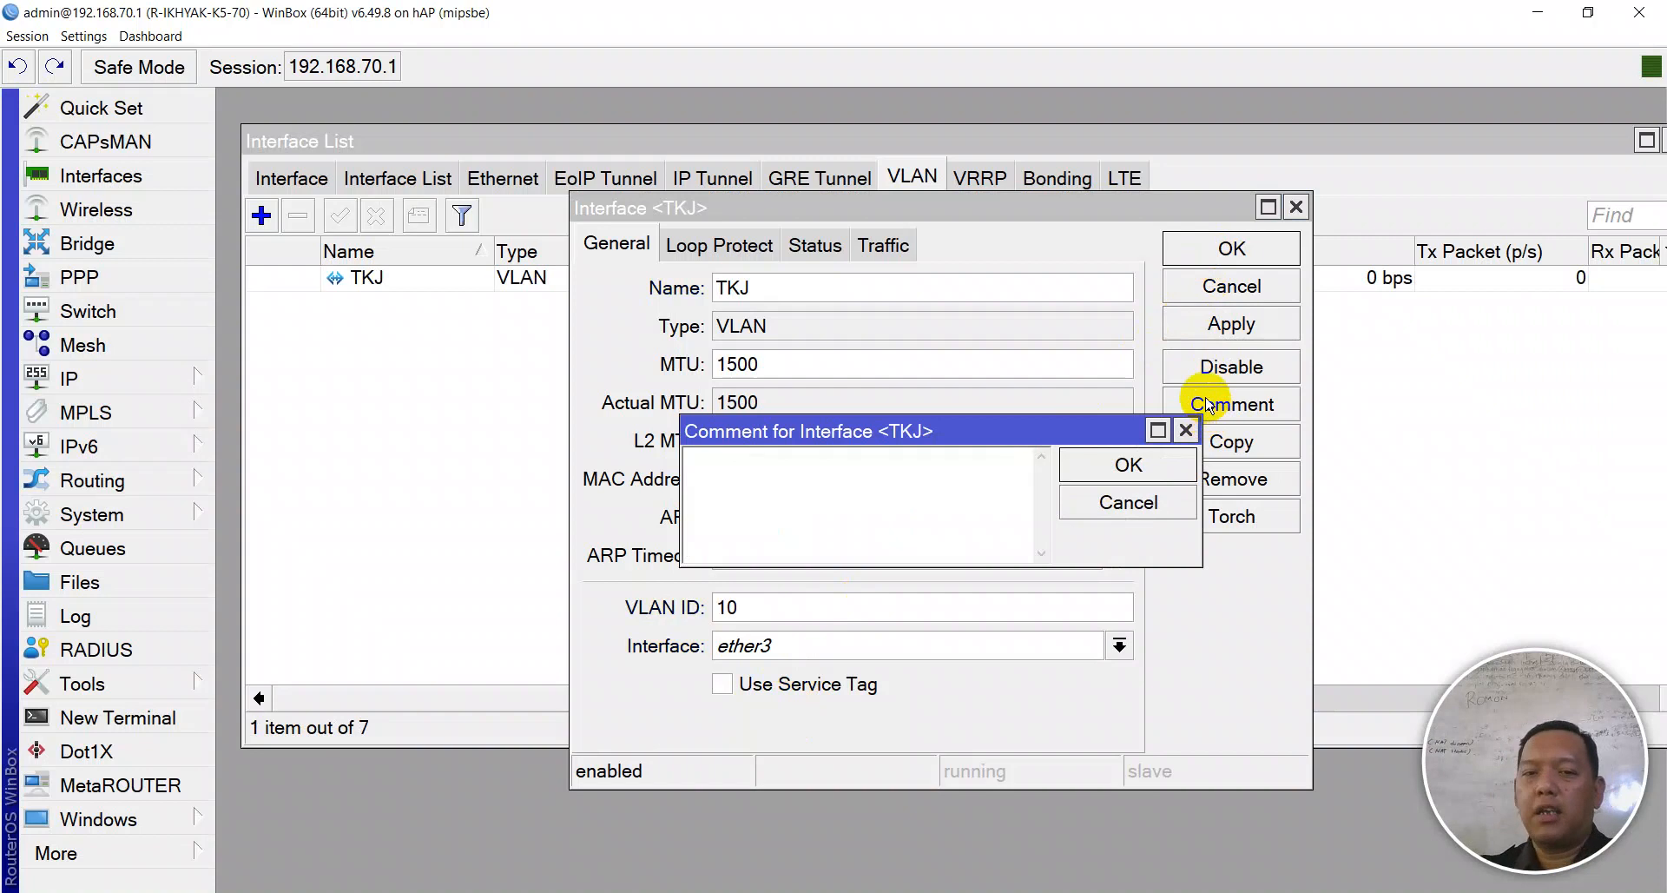
pyautogui.write('VLAN TKJ')
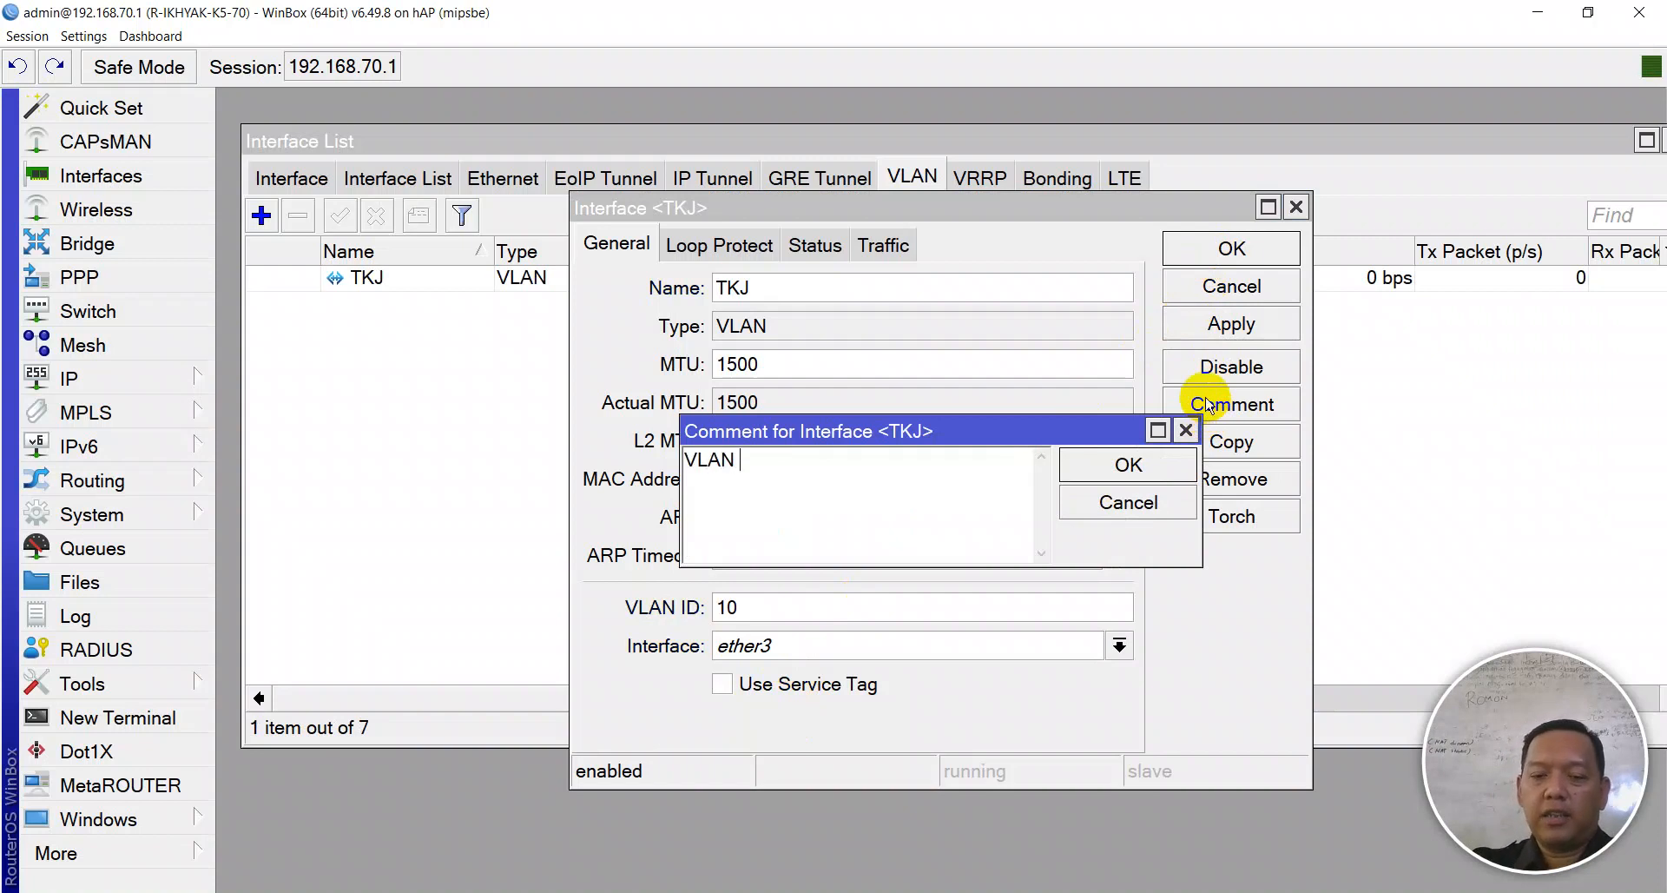
pyautogui.press('Return')
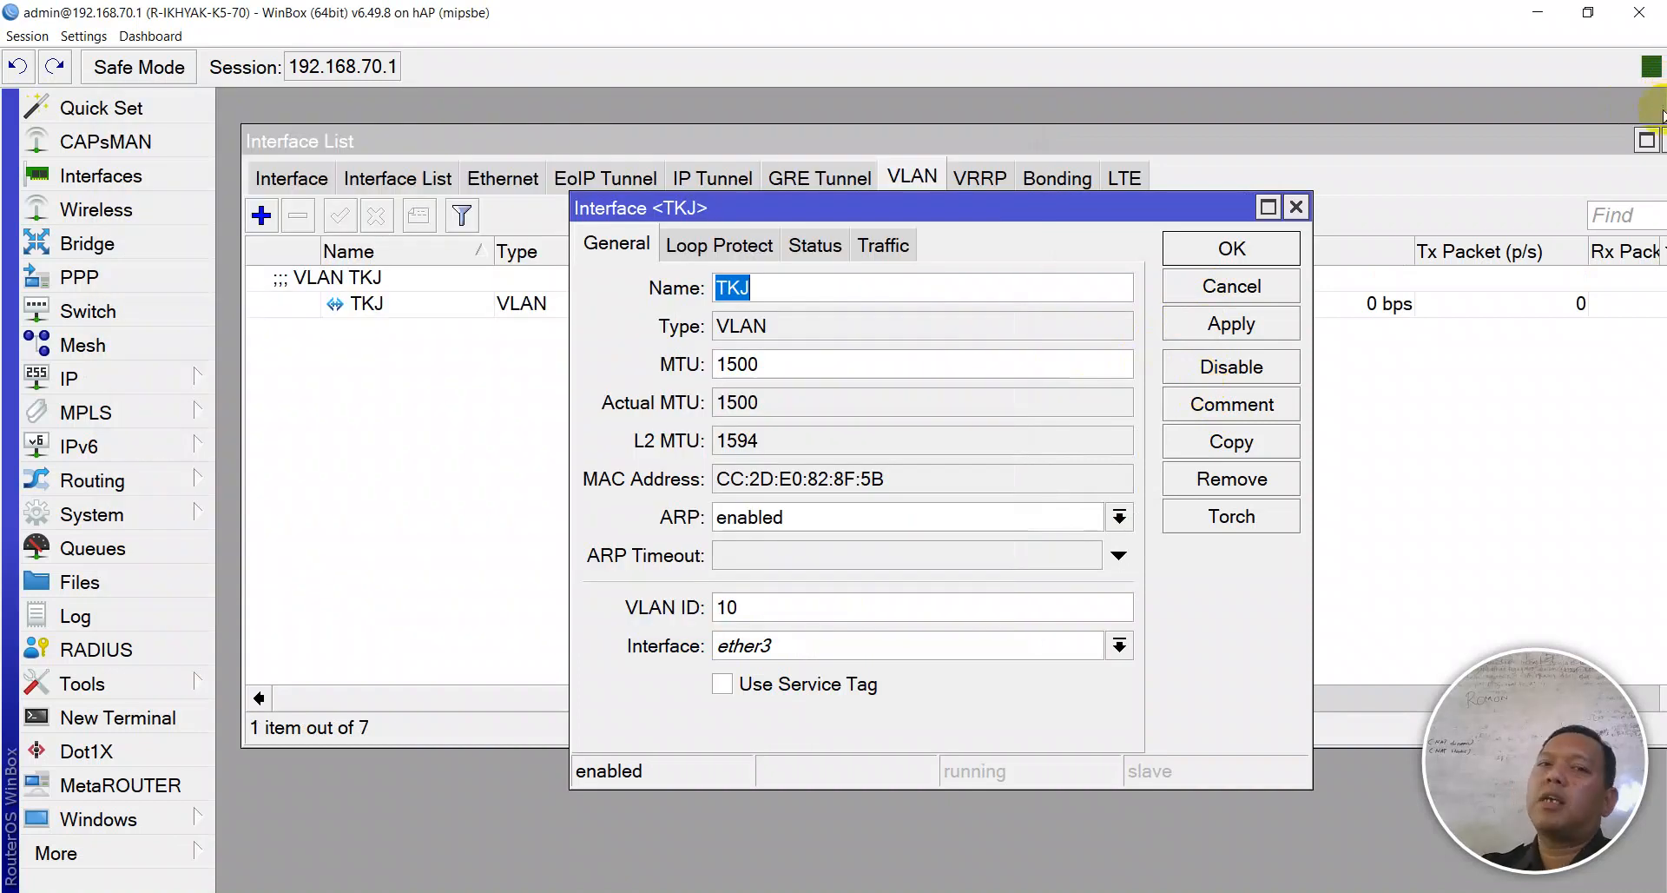
# - Copy TKJ into VLAN TITL with VLAN ID 20, commented 'VLAN TITL'
pyautogui.click(1236, 453)
pyautogui.write('Tl')
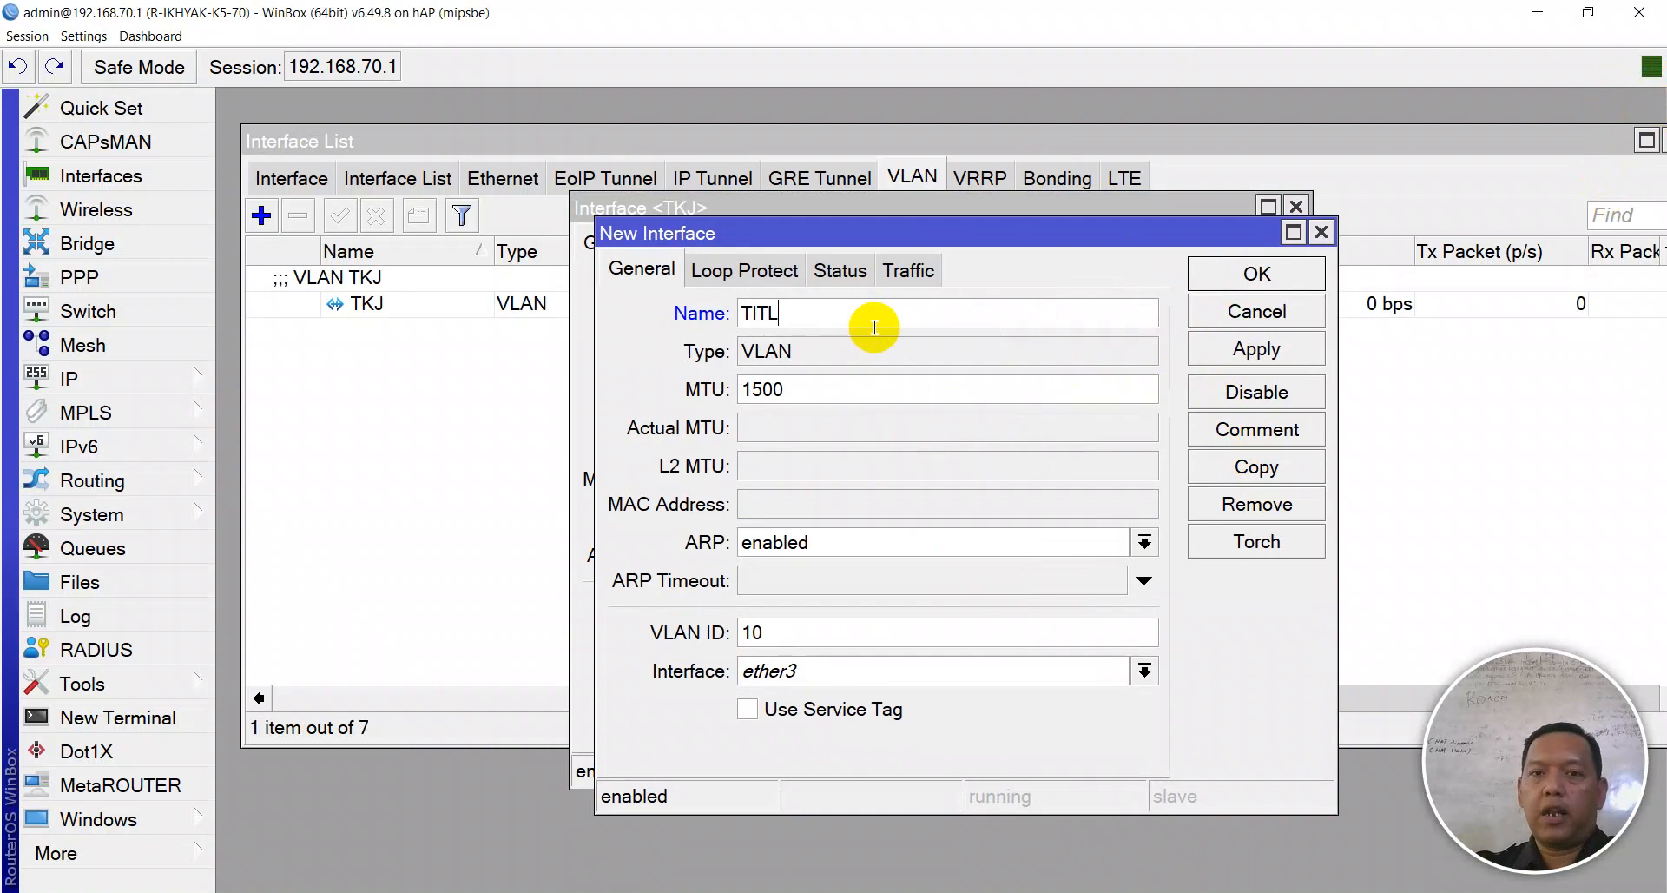
pyautogui.doubleClick(793, 632)
pyautogui.write('2')
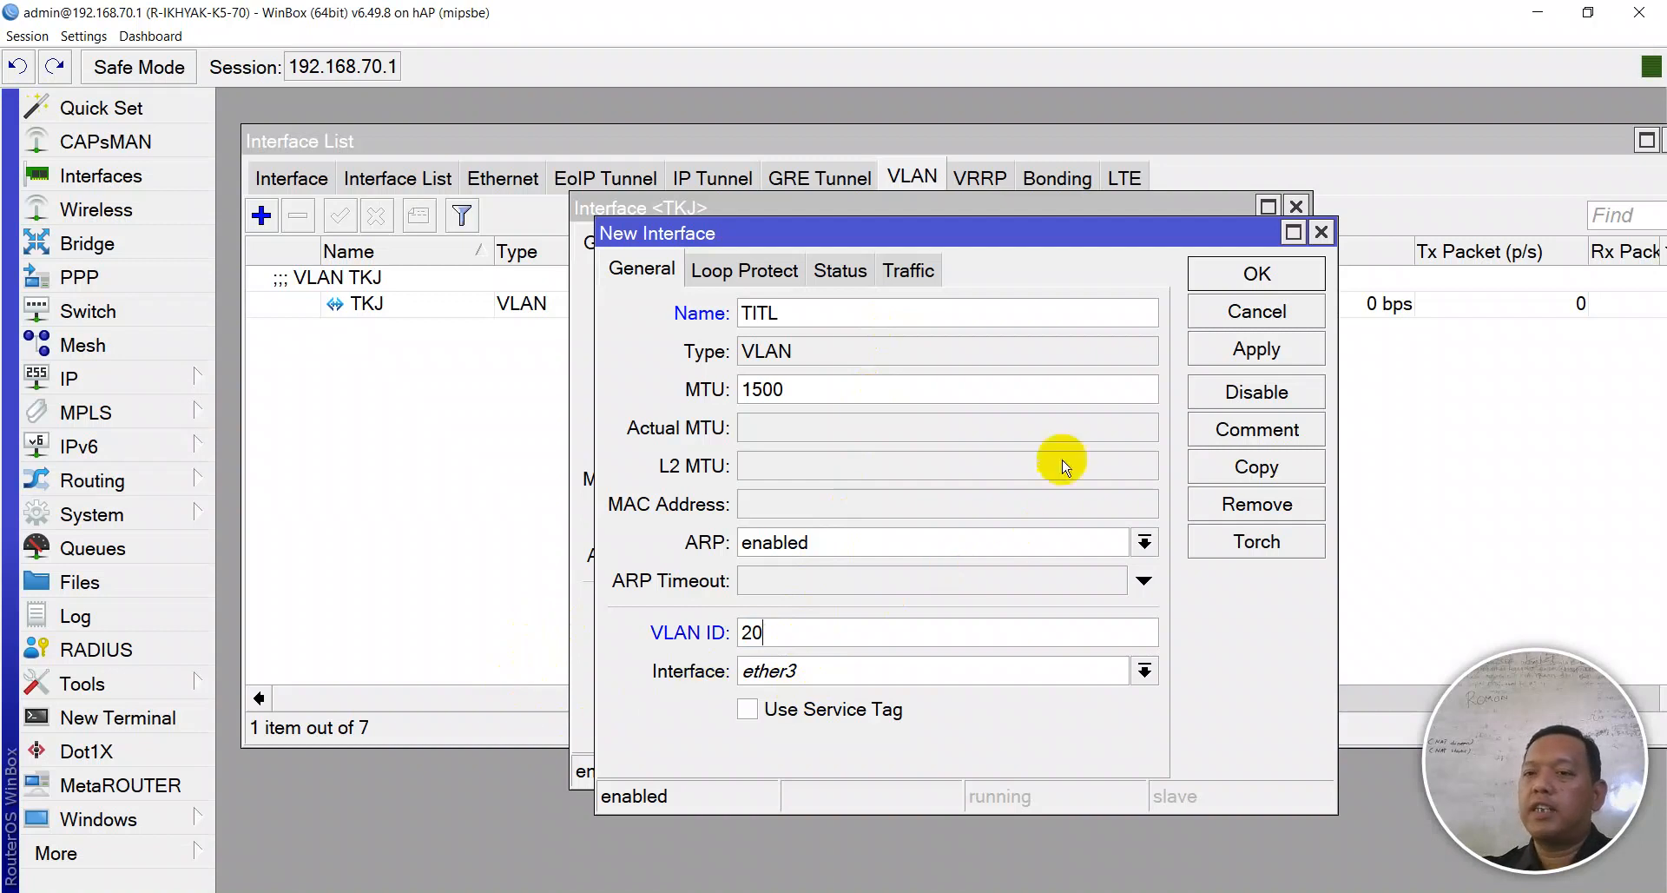
pyautogui.click(1227, 354)
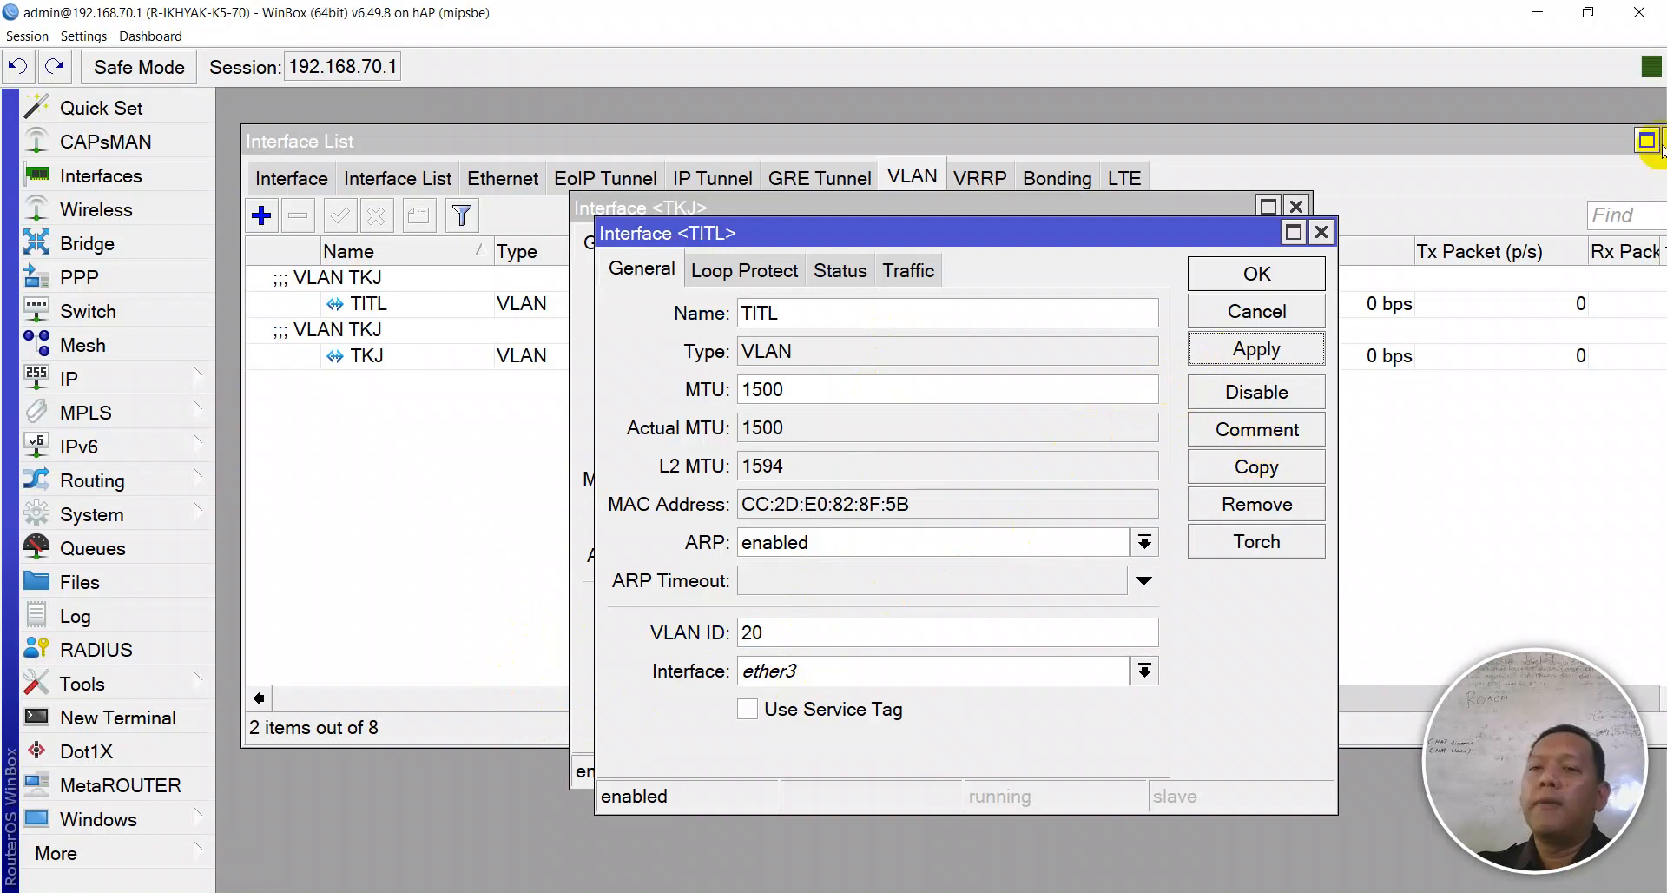
pyautogui.click(1276, 427)
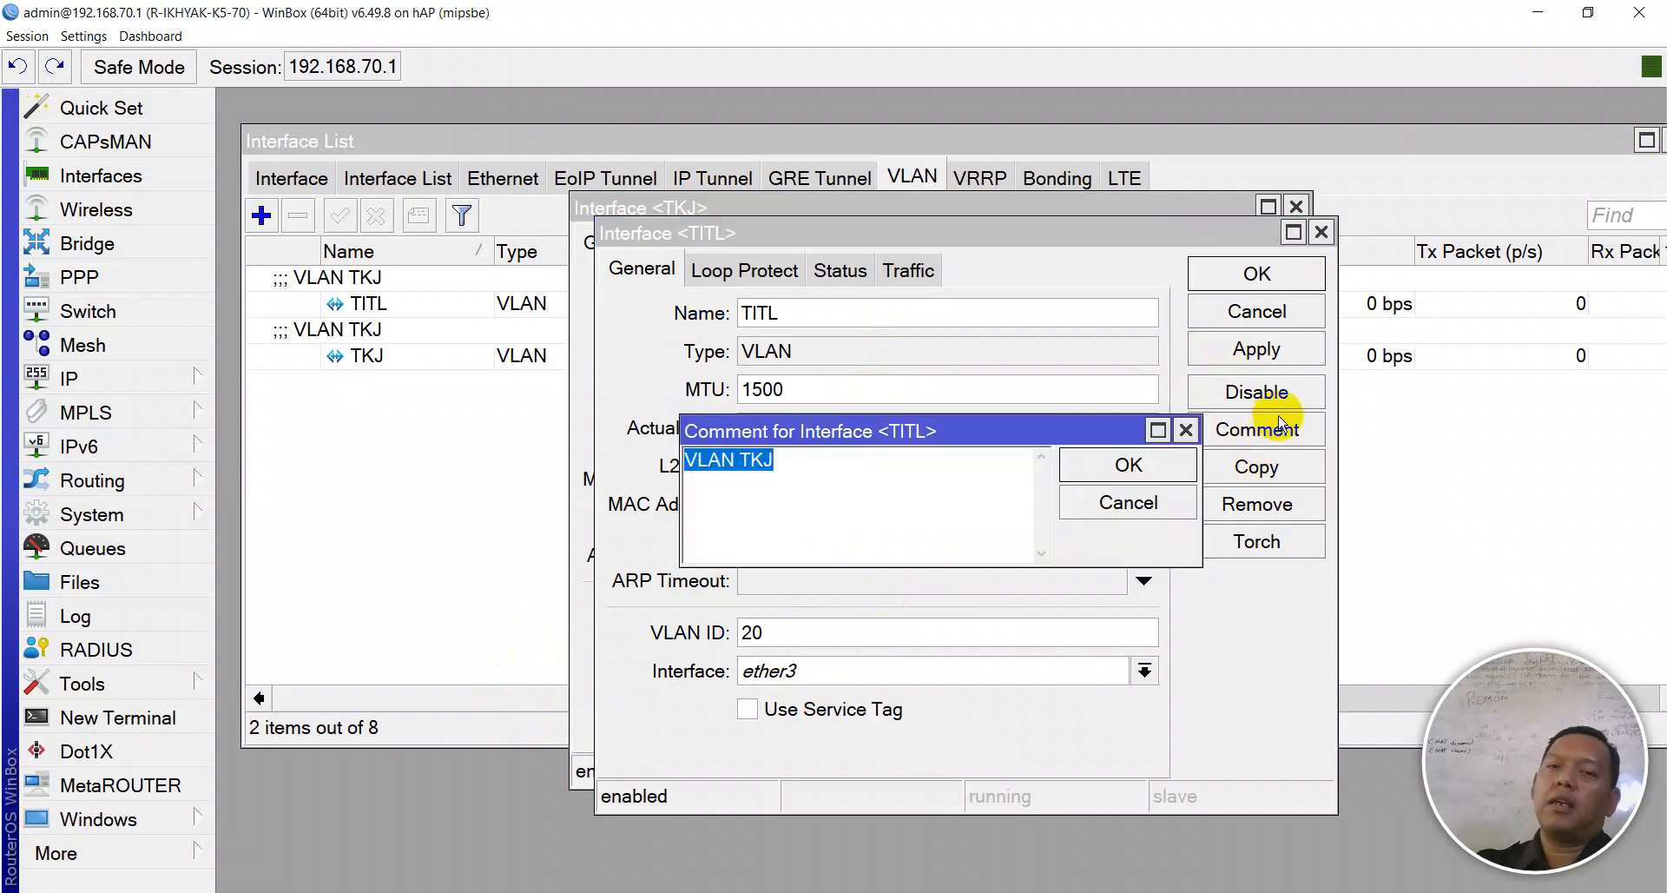
pyautogui.press('End')
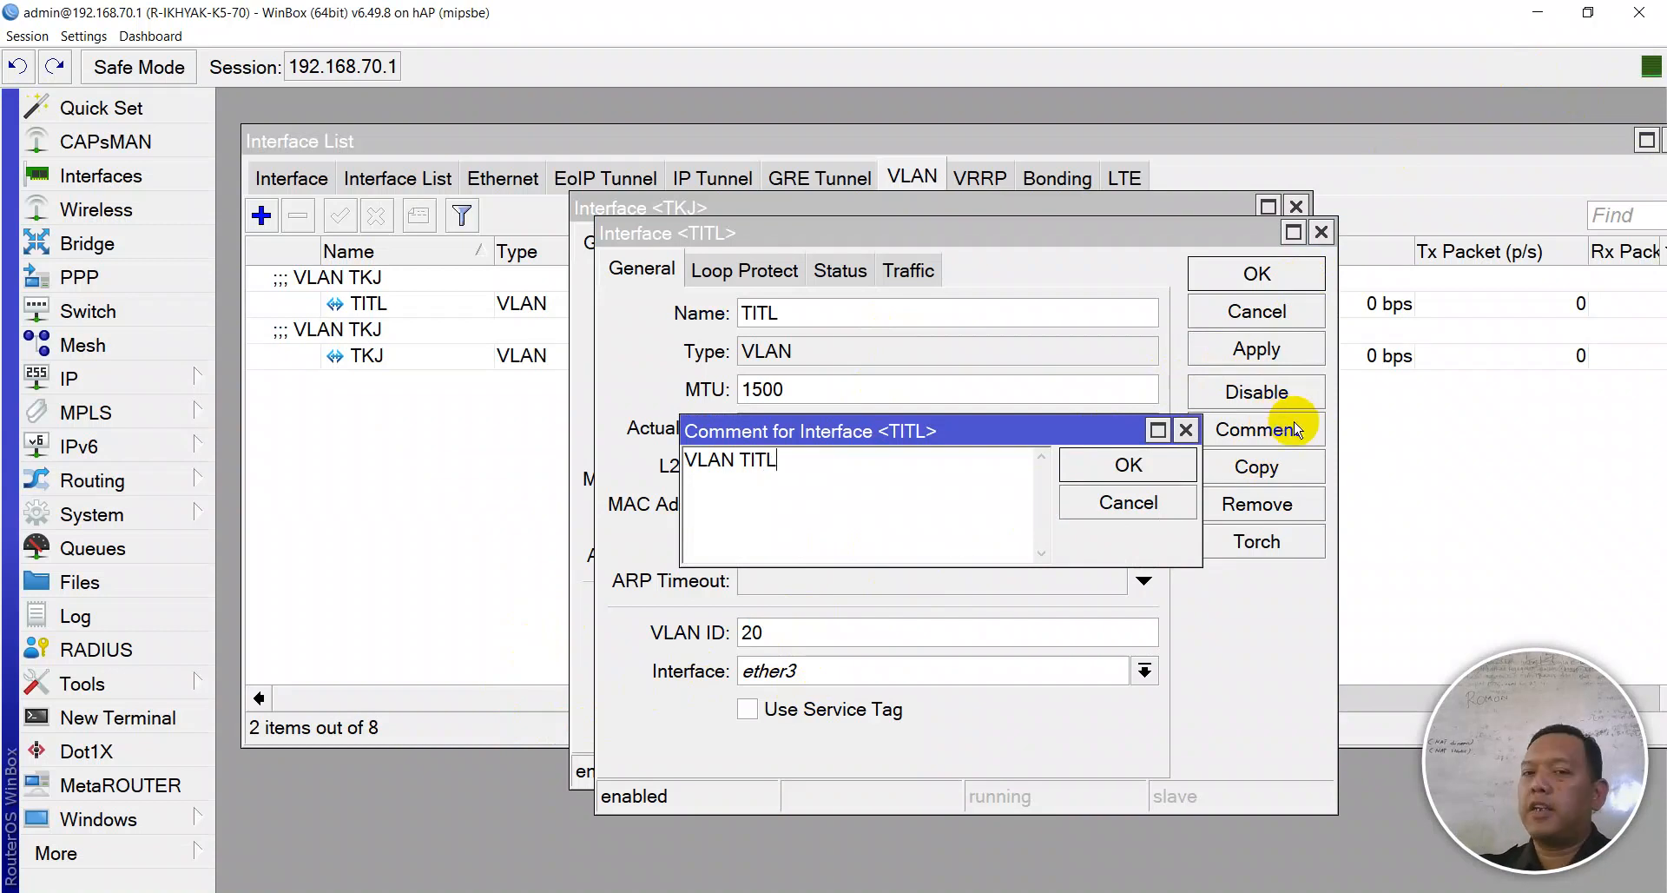
pyautogui.click(1163, 465)
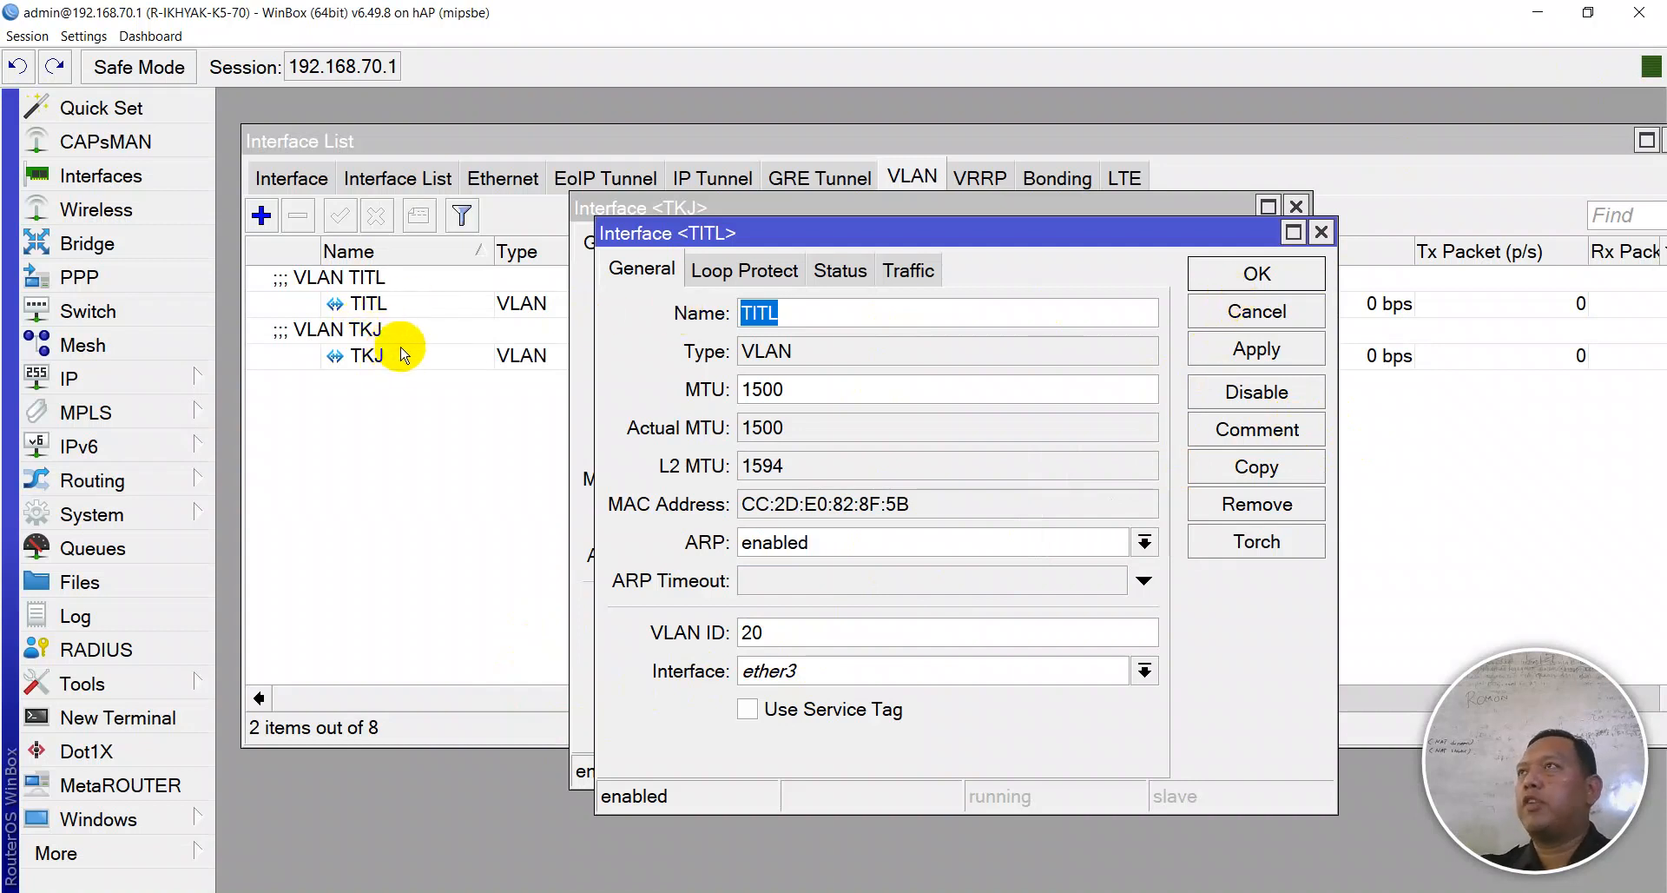
# - Copy TITL into VLAN TPm with VLAN ID 30, commented 'VLAN TPm'
pyautogui.click(1194, 466)
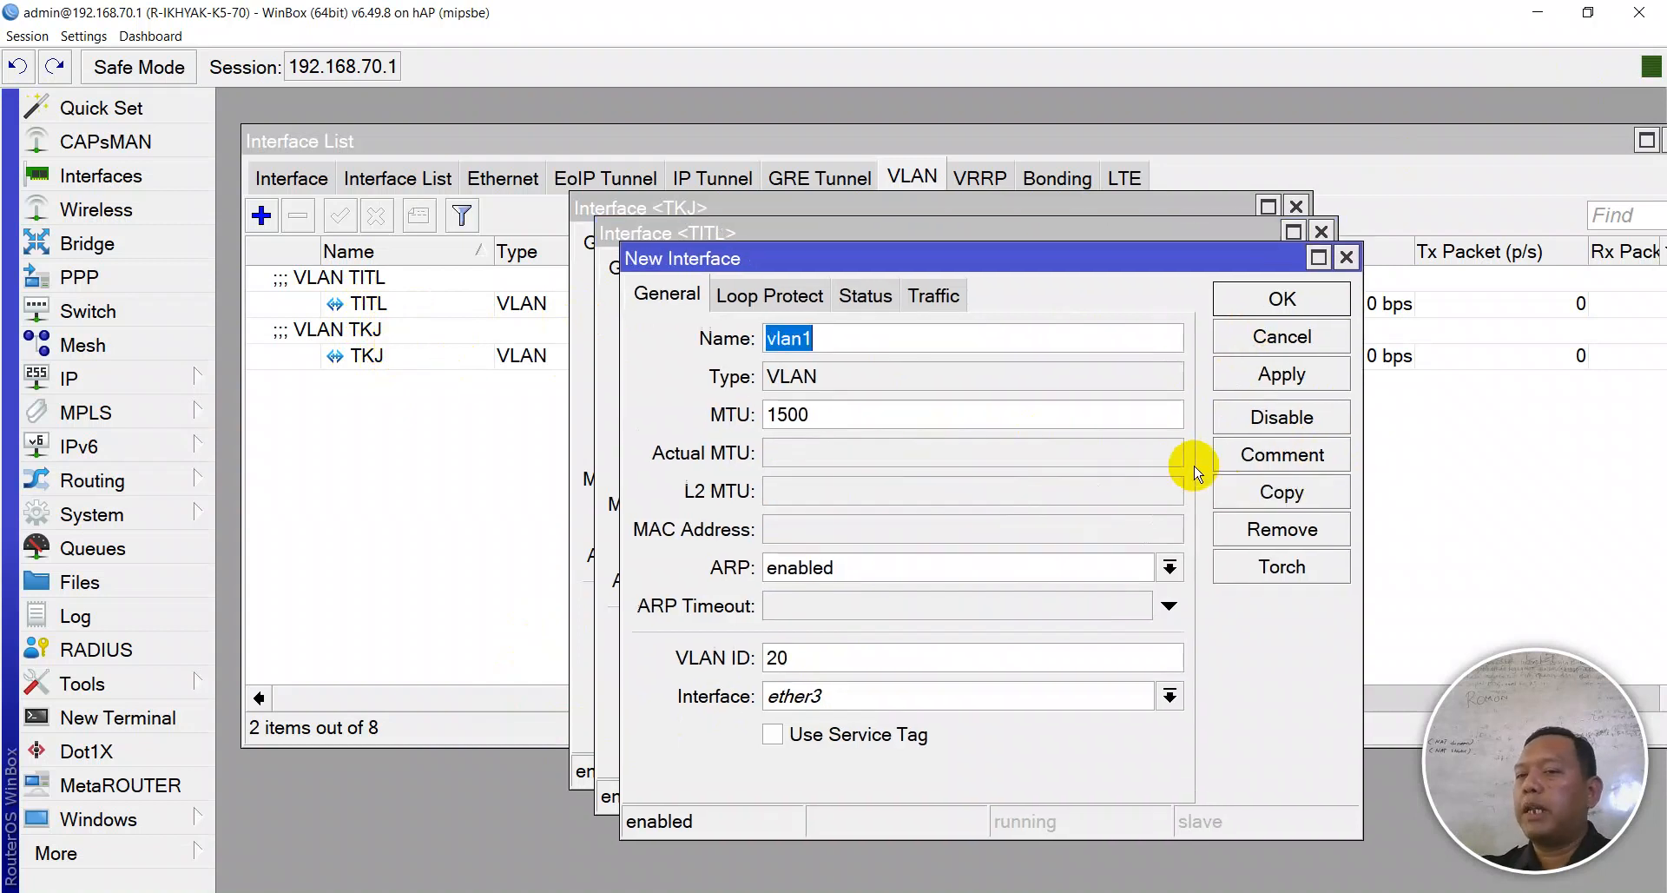
pyautogui.write('TPm')
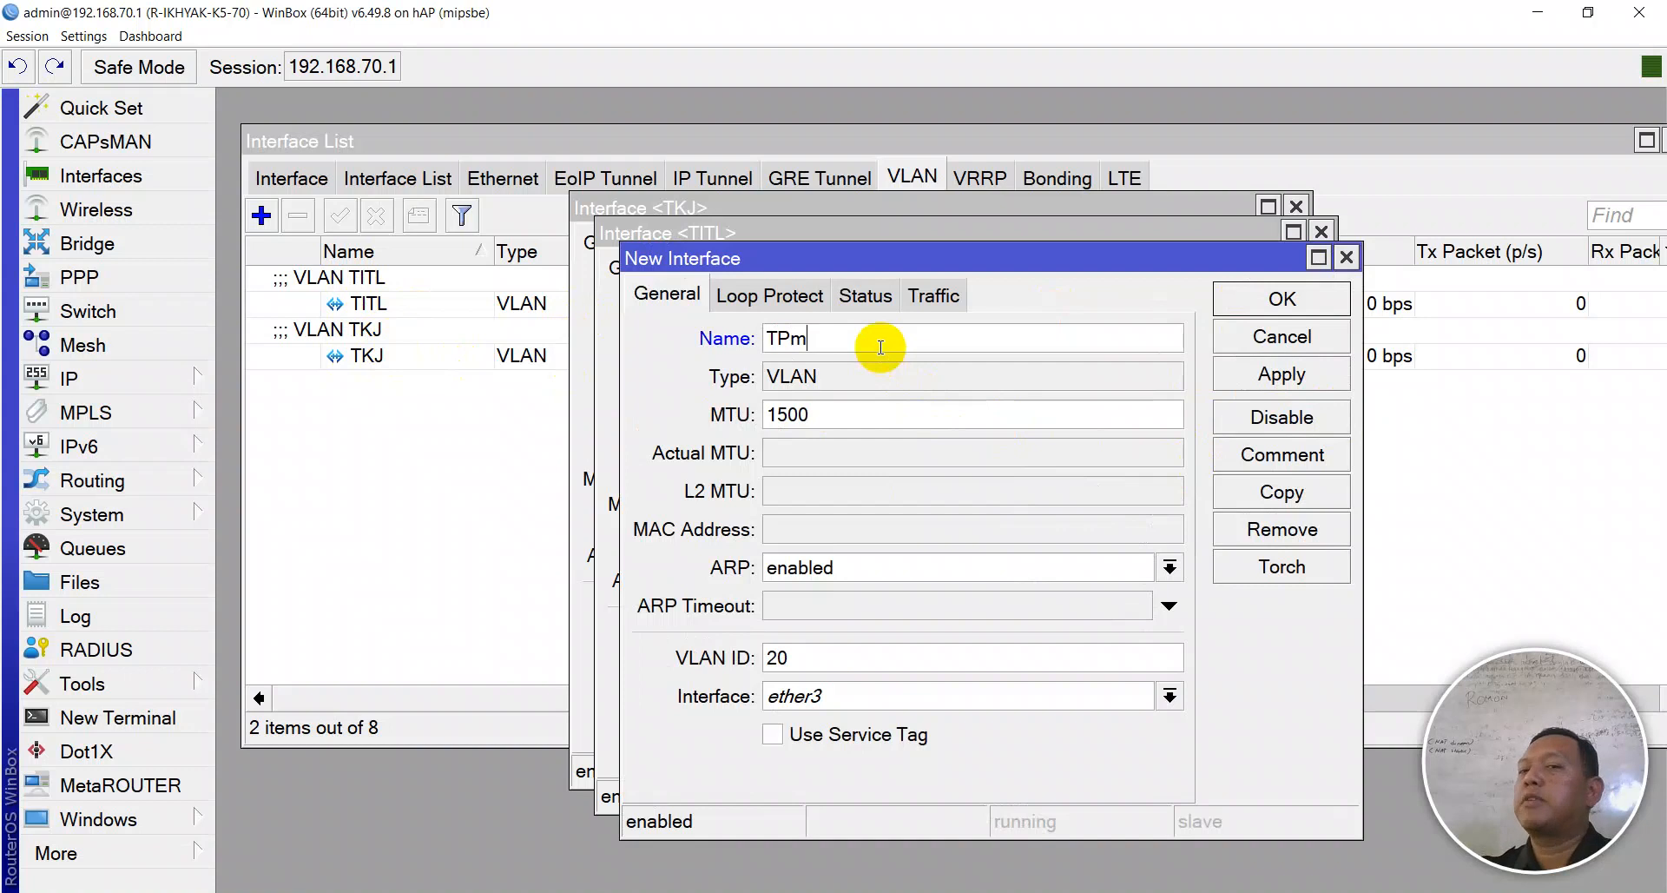
pyautogui.doubleClick(825, 660)
pyautogui.write('30')
pyautogui.click(1282, 373)
pyautogui.click(1300, 460)
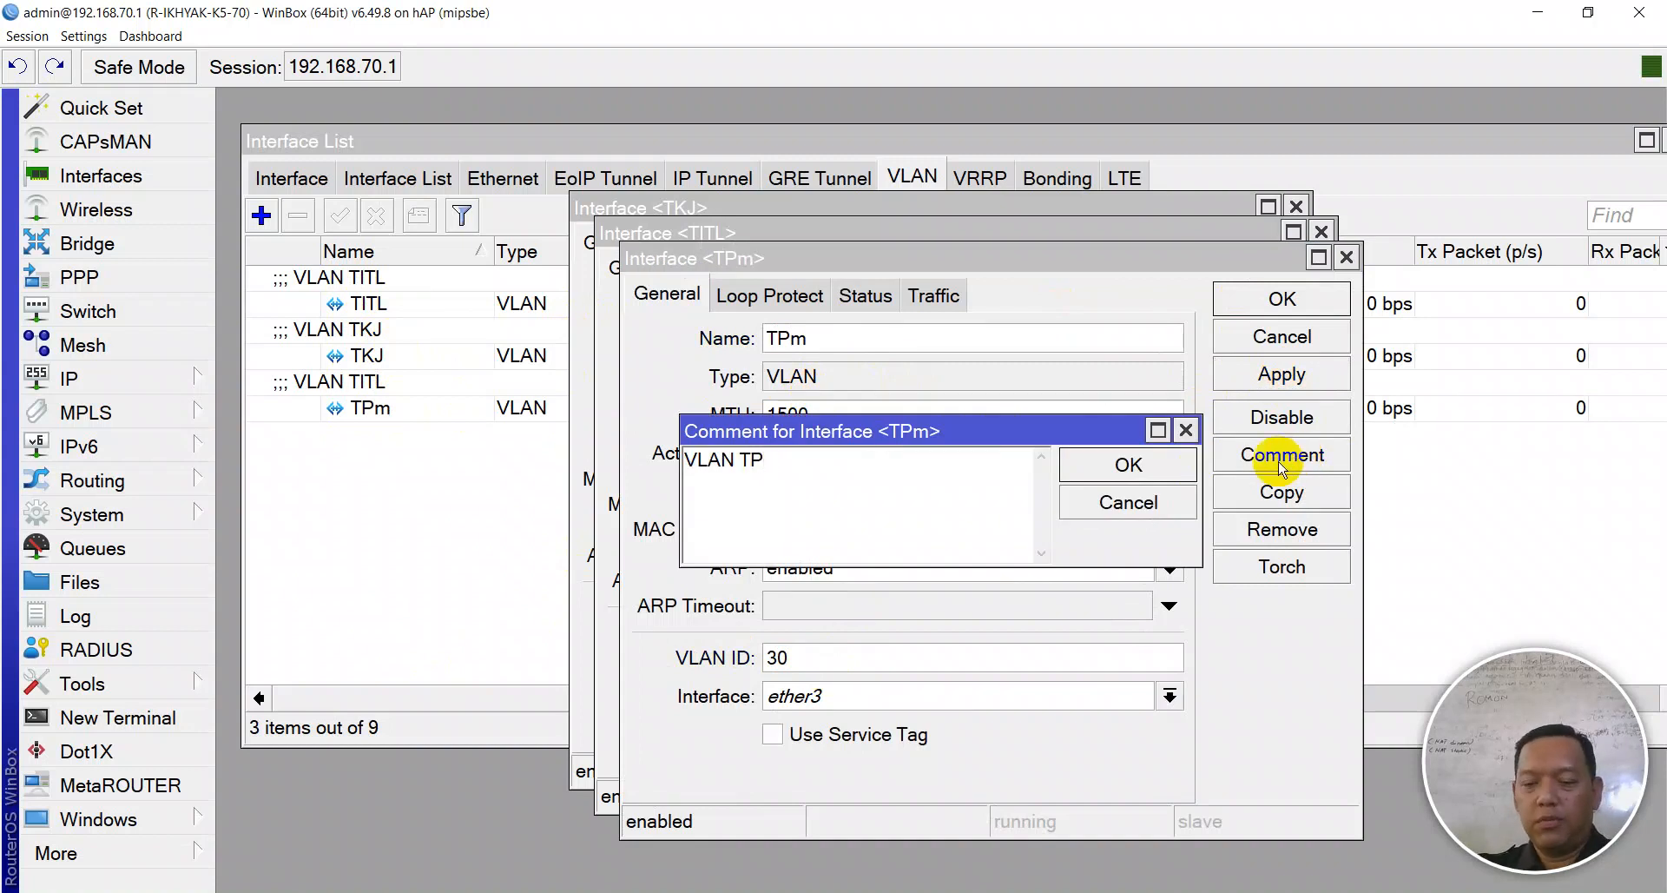
pyautogui.click(1100, 456)
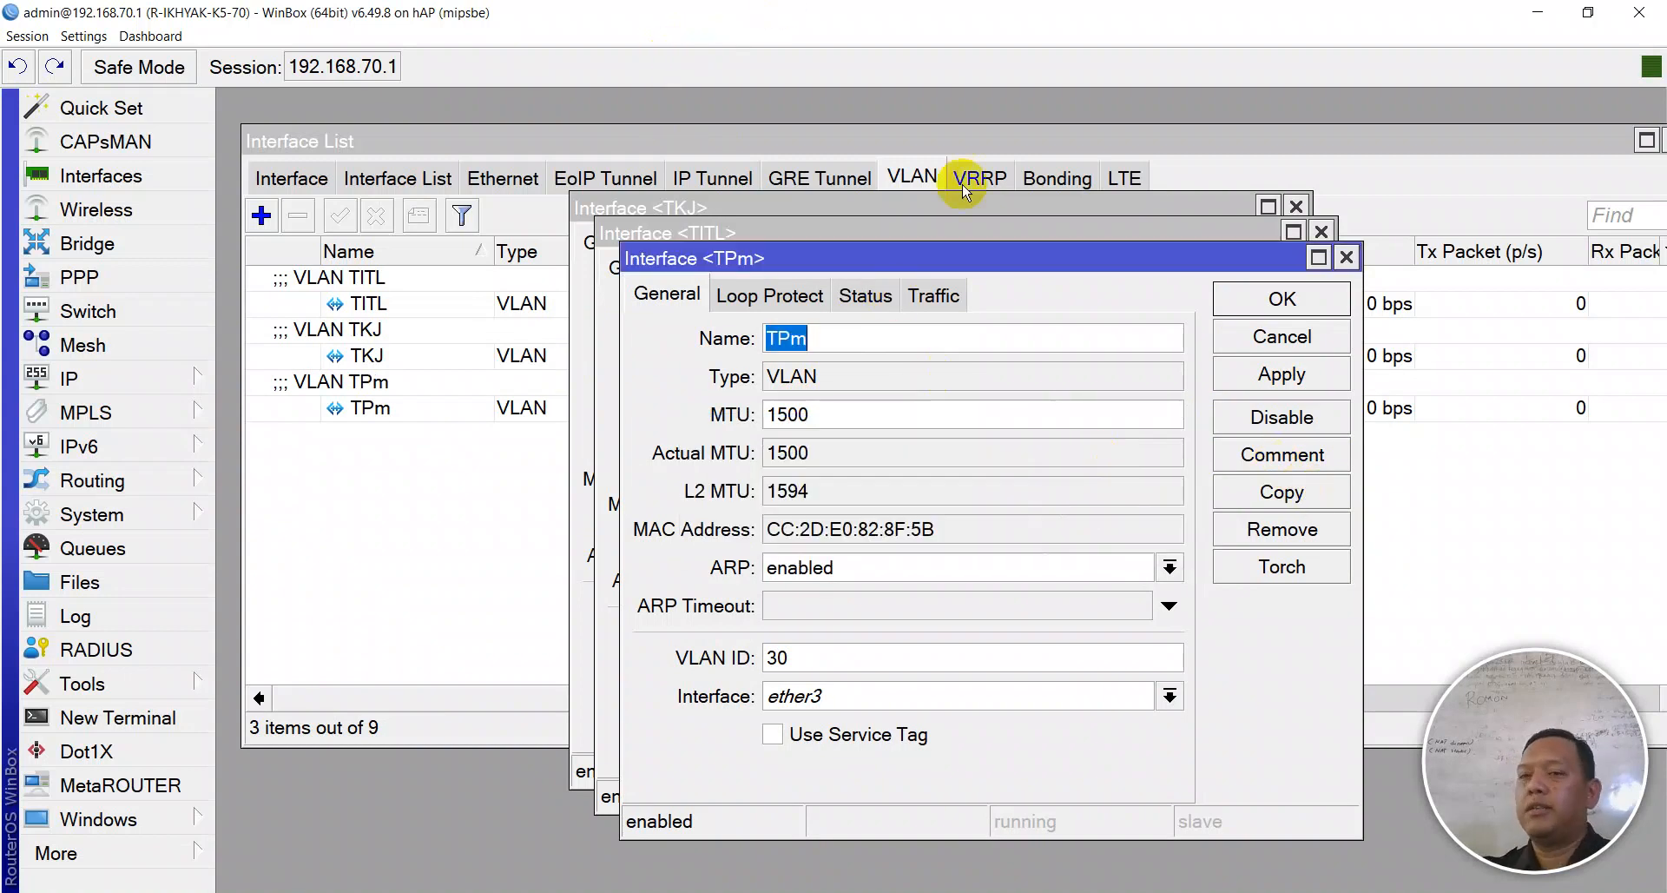
# - Copy TPm into a new VLAN interface TEI with VLAN ID 40 on ether3
pyautogui.click(1284, 490)
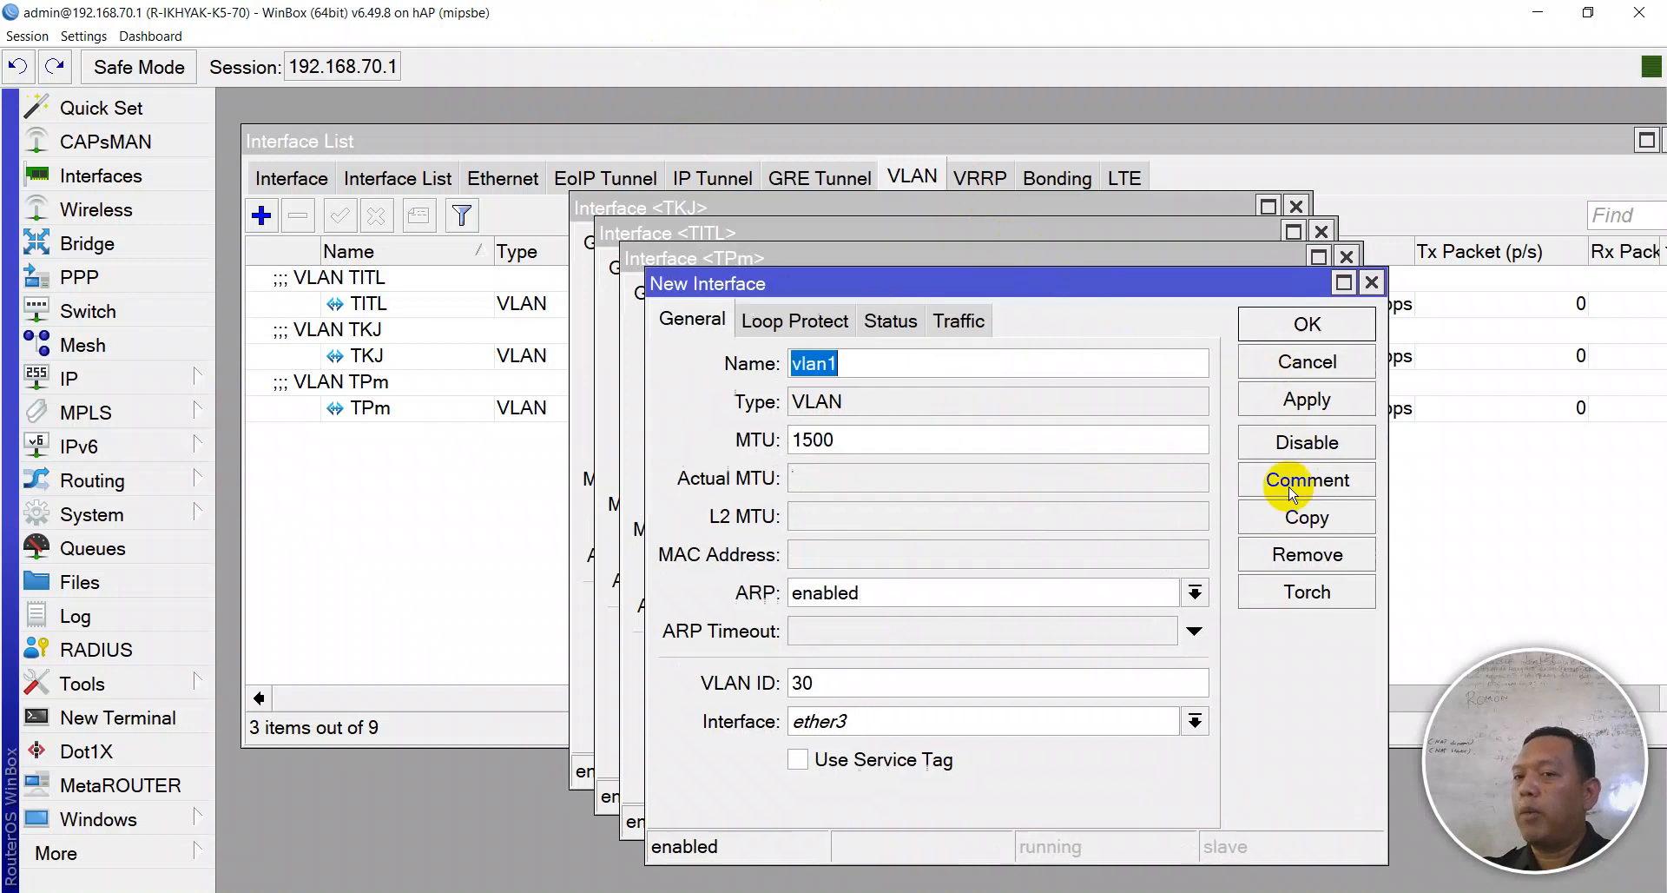
pyautogui.write('e')
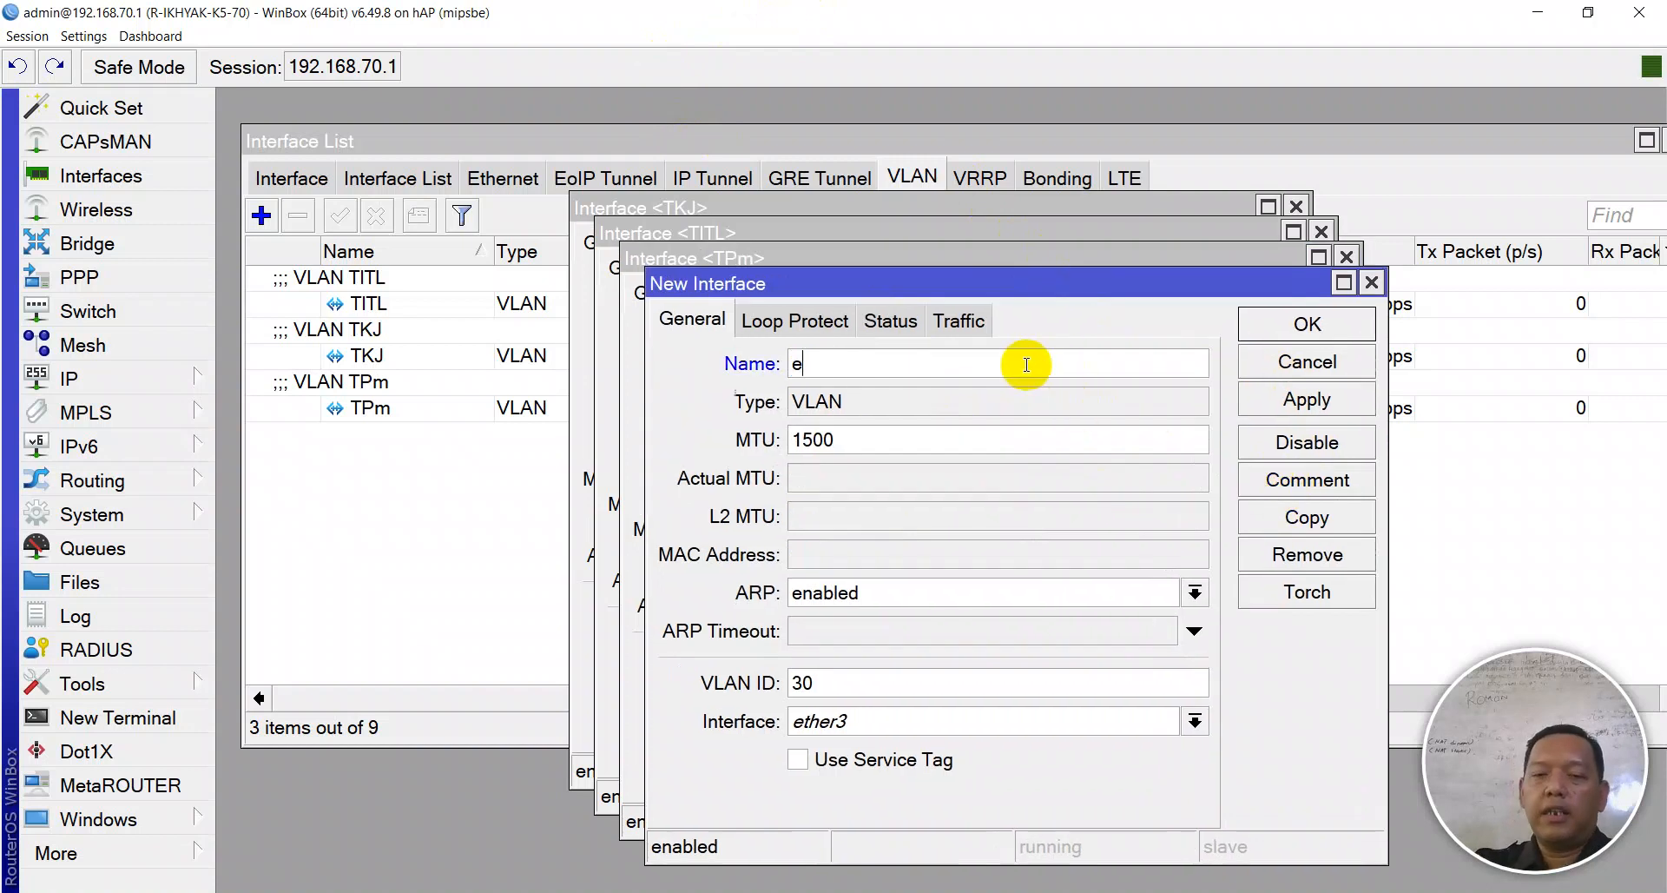
pyautogui.press('BackSpace')
pyautogui.press('BackSpace')
pyautogui.write('TEI')
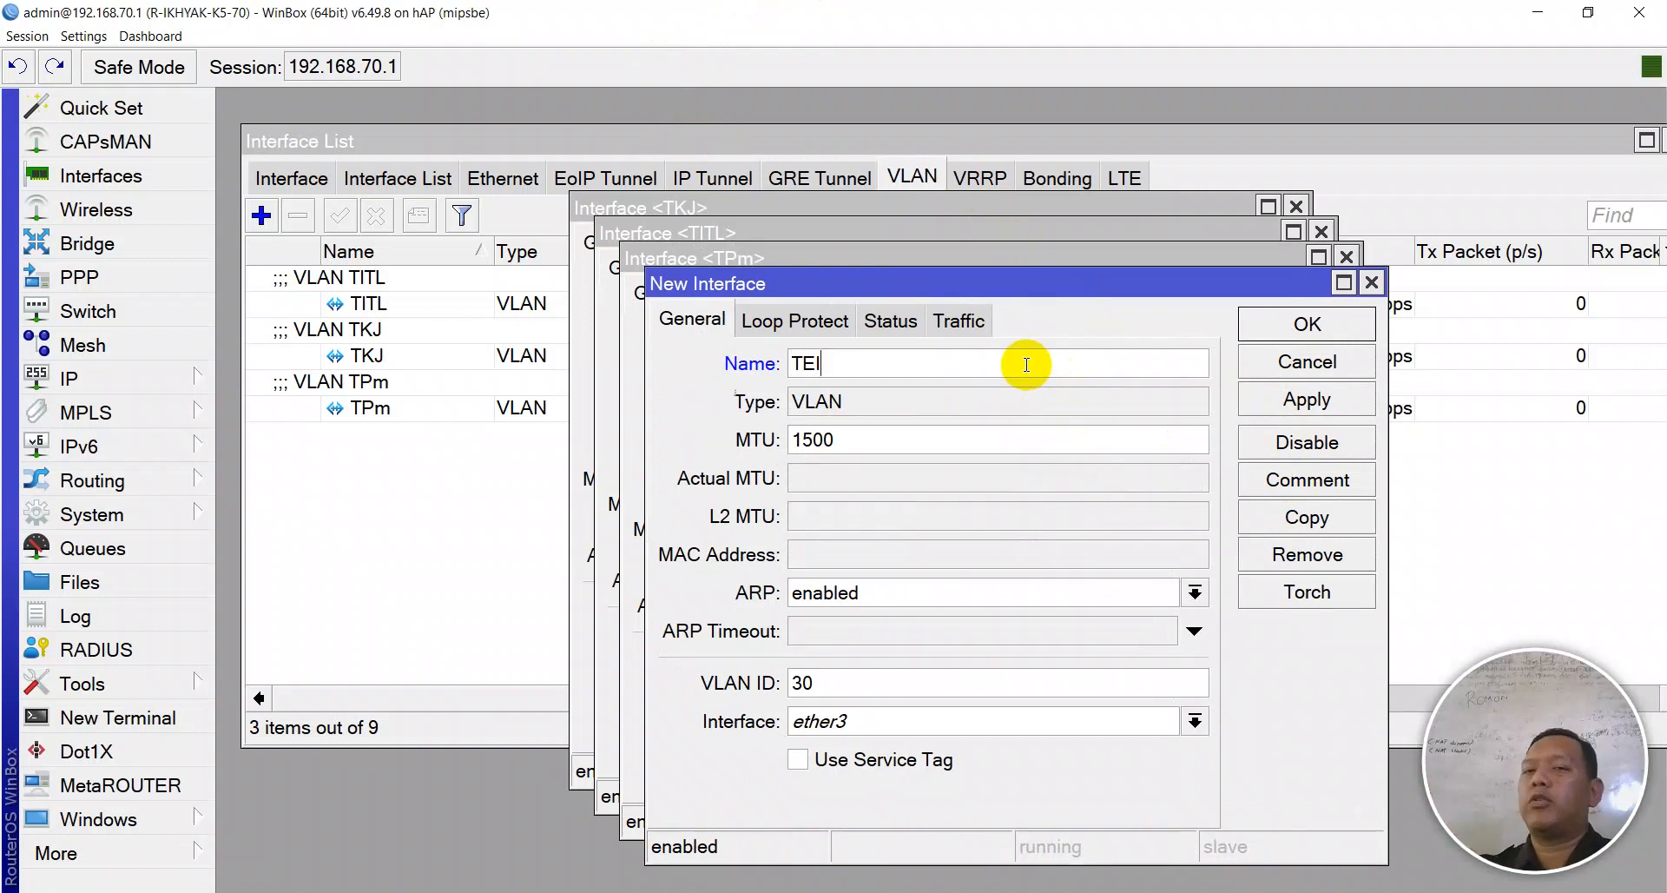
pyautogui.doubleClick(842, 684)
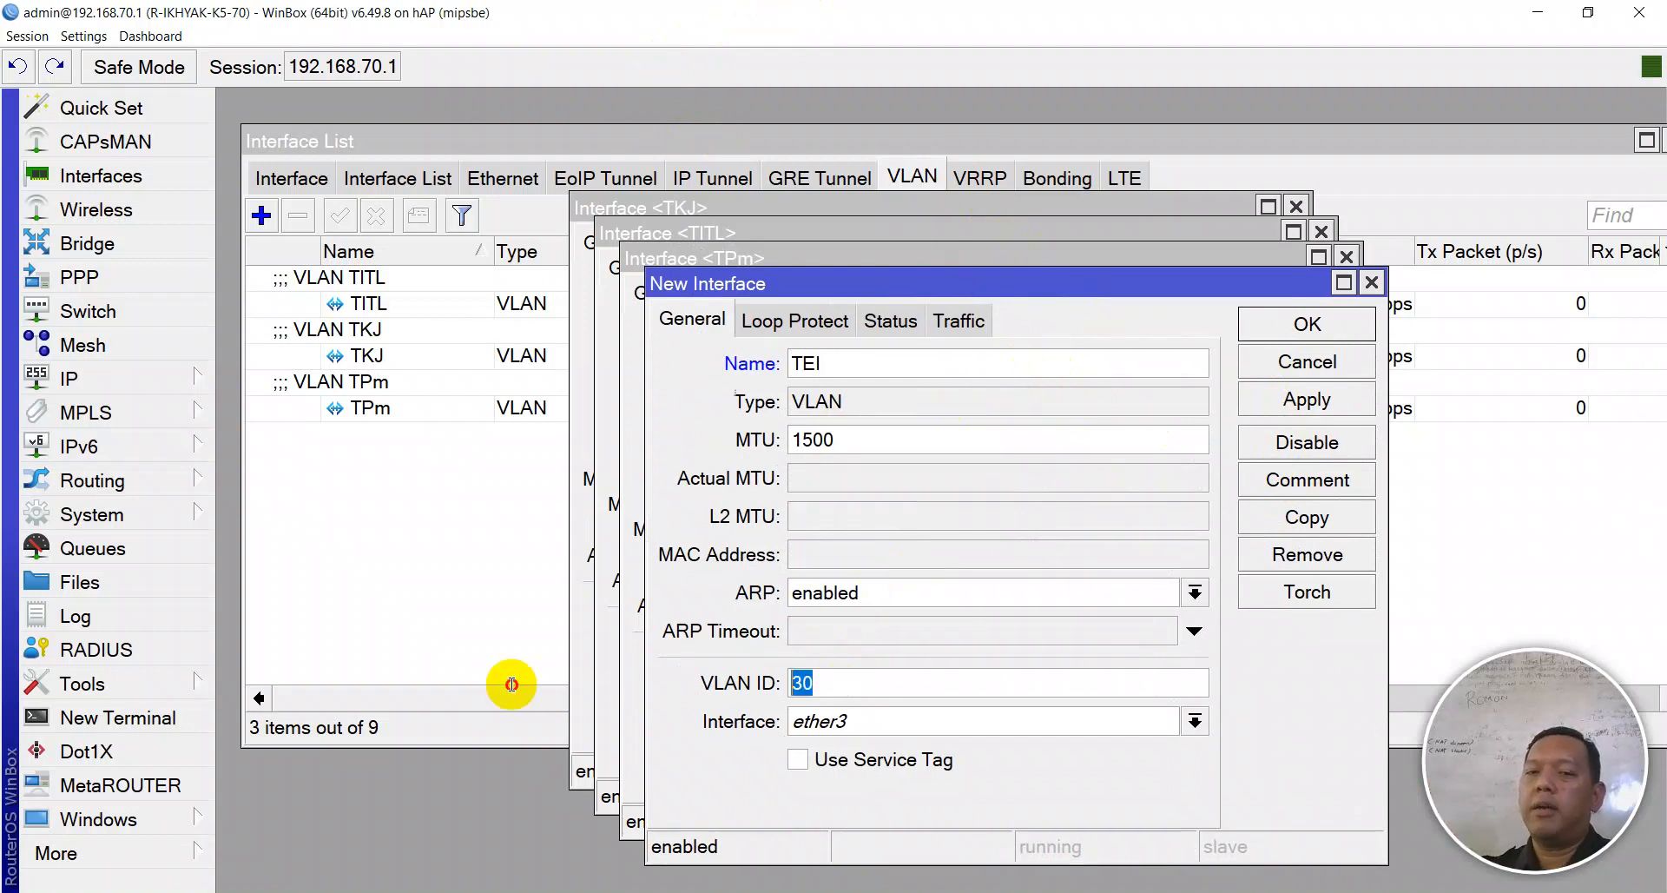
pyautogui.write('40')
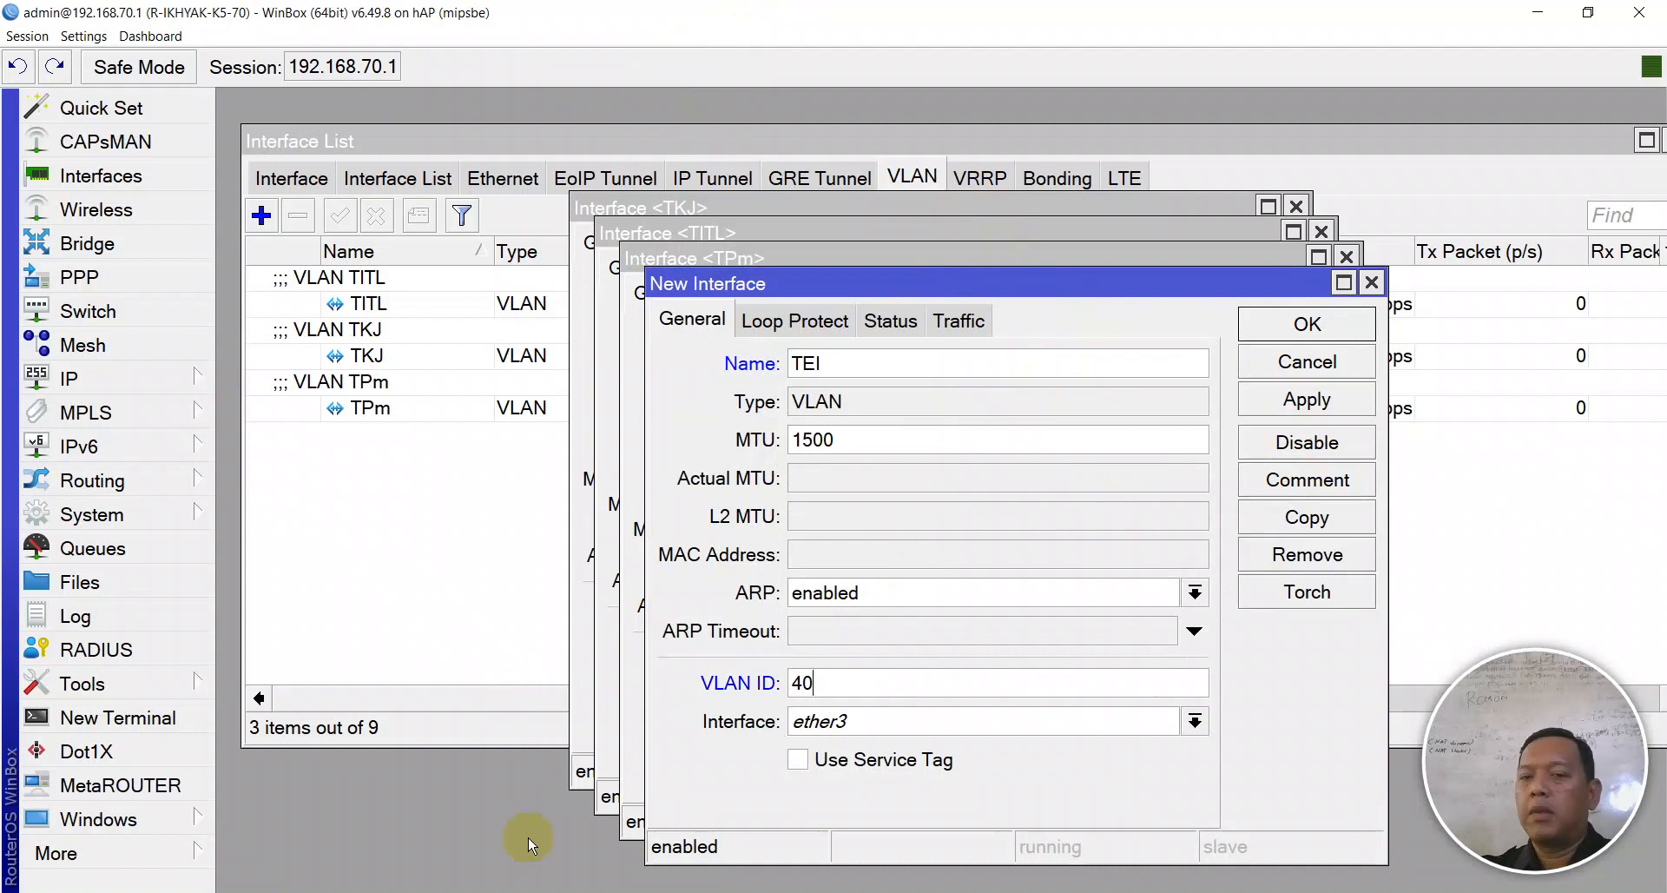
pyautogui.click(1272, 405)
# - Close the TEI, TPm, TITL and TKJ dialogs and the Interface List window
pyautogui.click(1285, 312)
pyautogui.click(1283, 299)
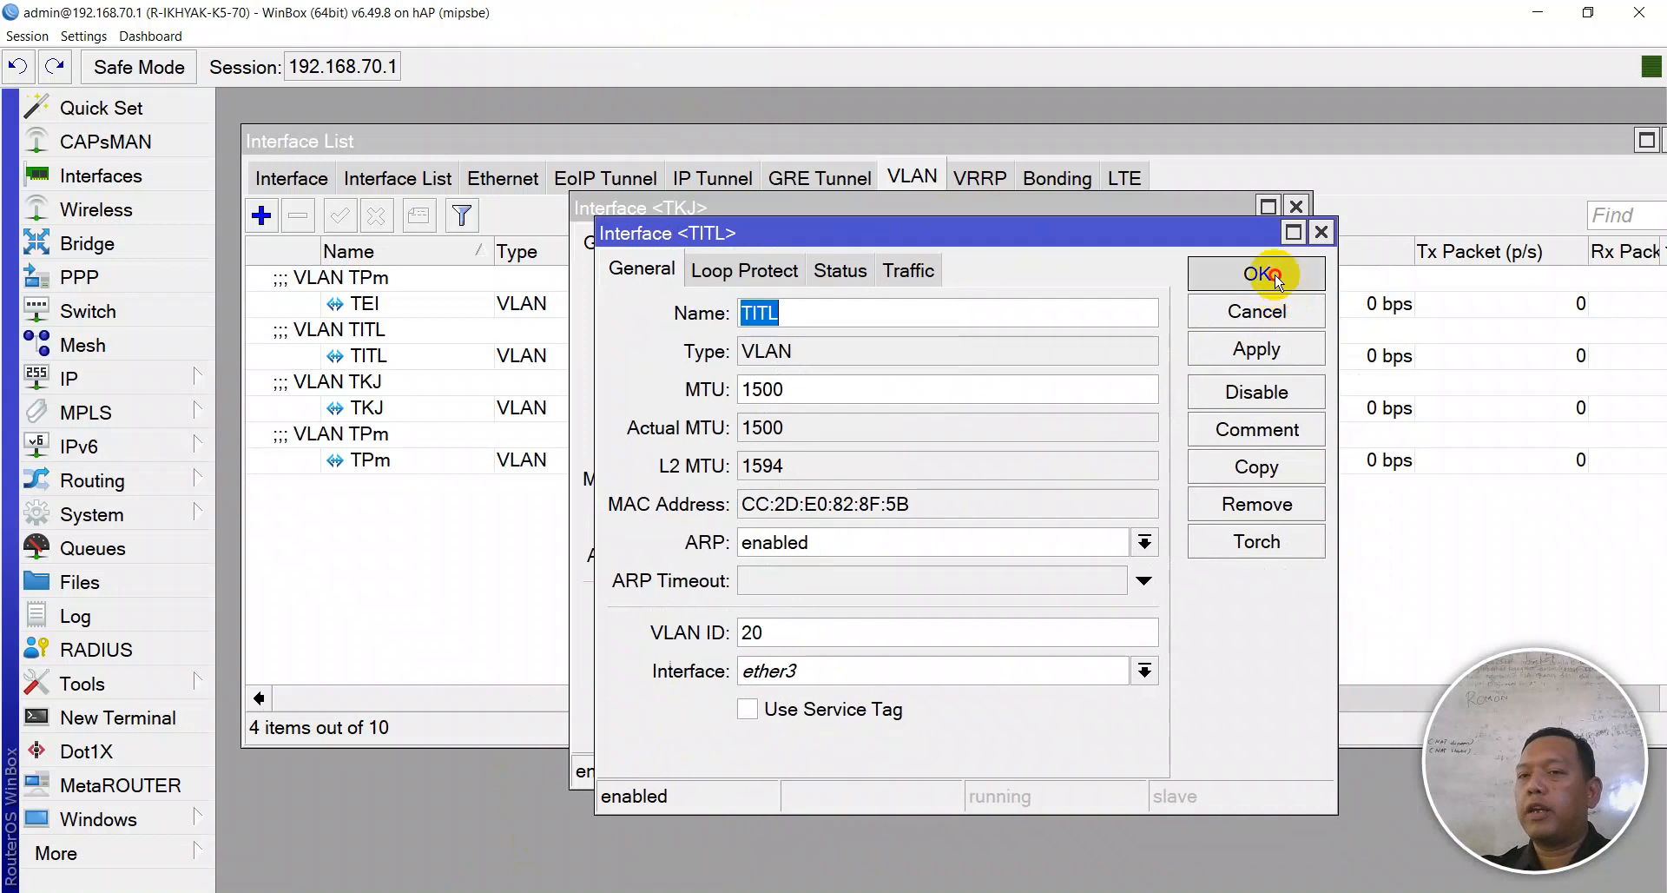
pyautogui.click(1273, 276)
pyautogui.click(1265, 254)
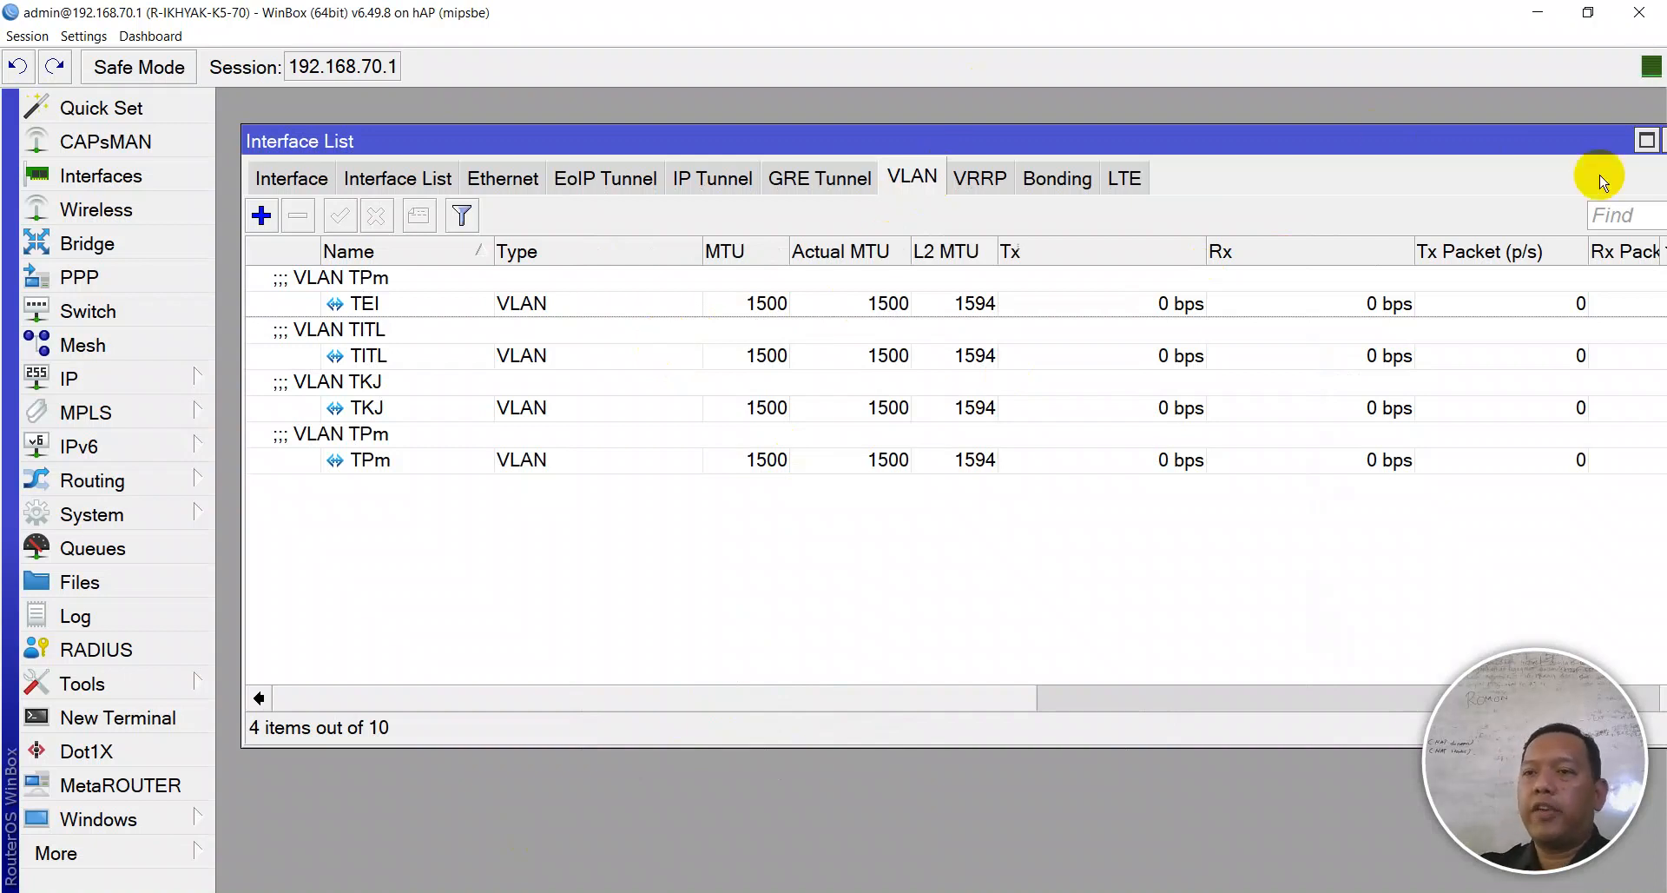
pyautogui.moveTo(1580, 145); pyautogui.dragTo(1555, 152)
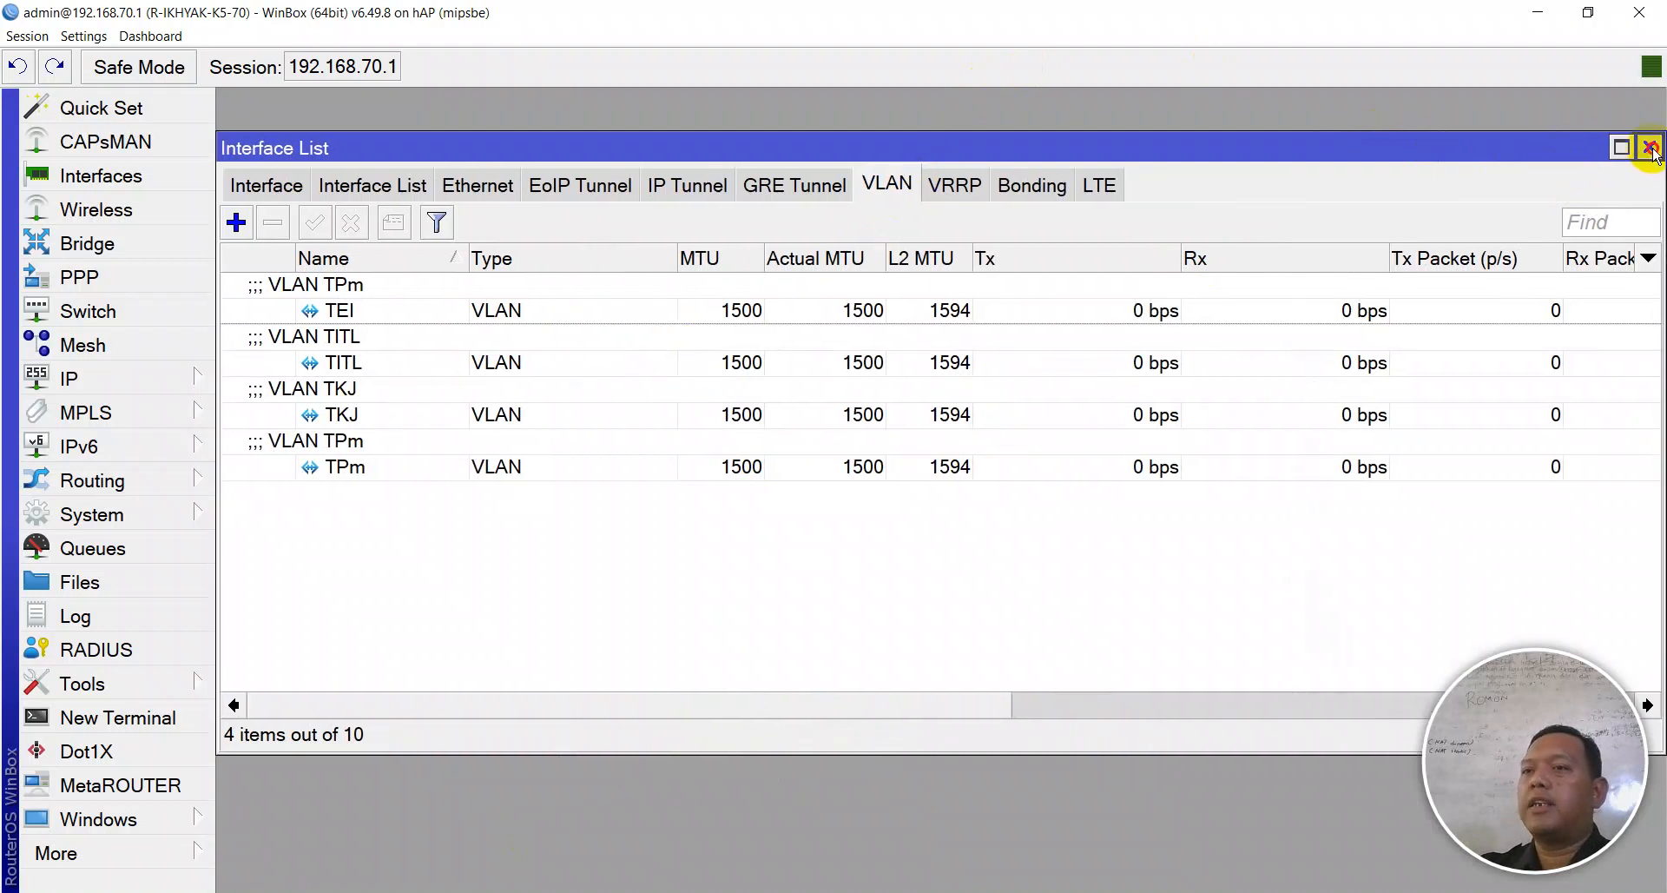
pyautogui.click(1650, 150)
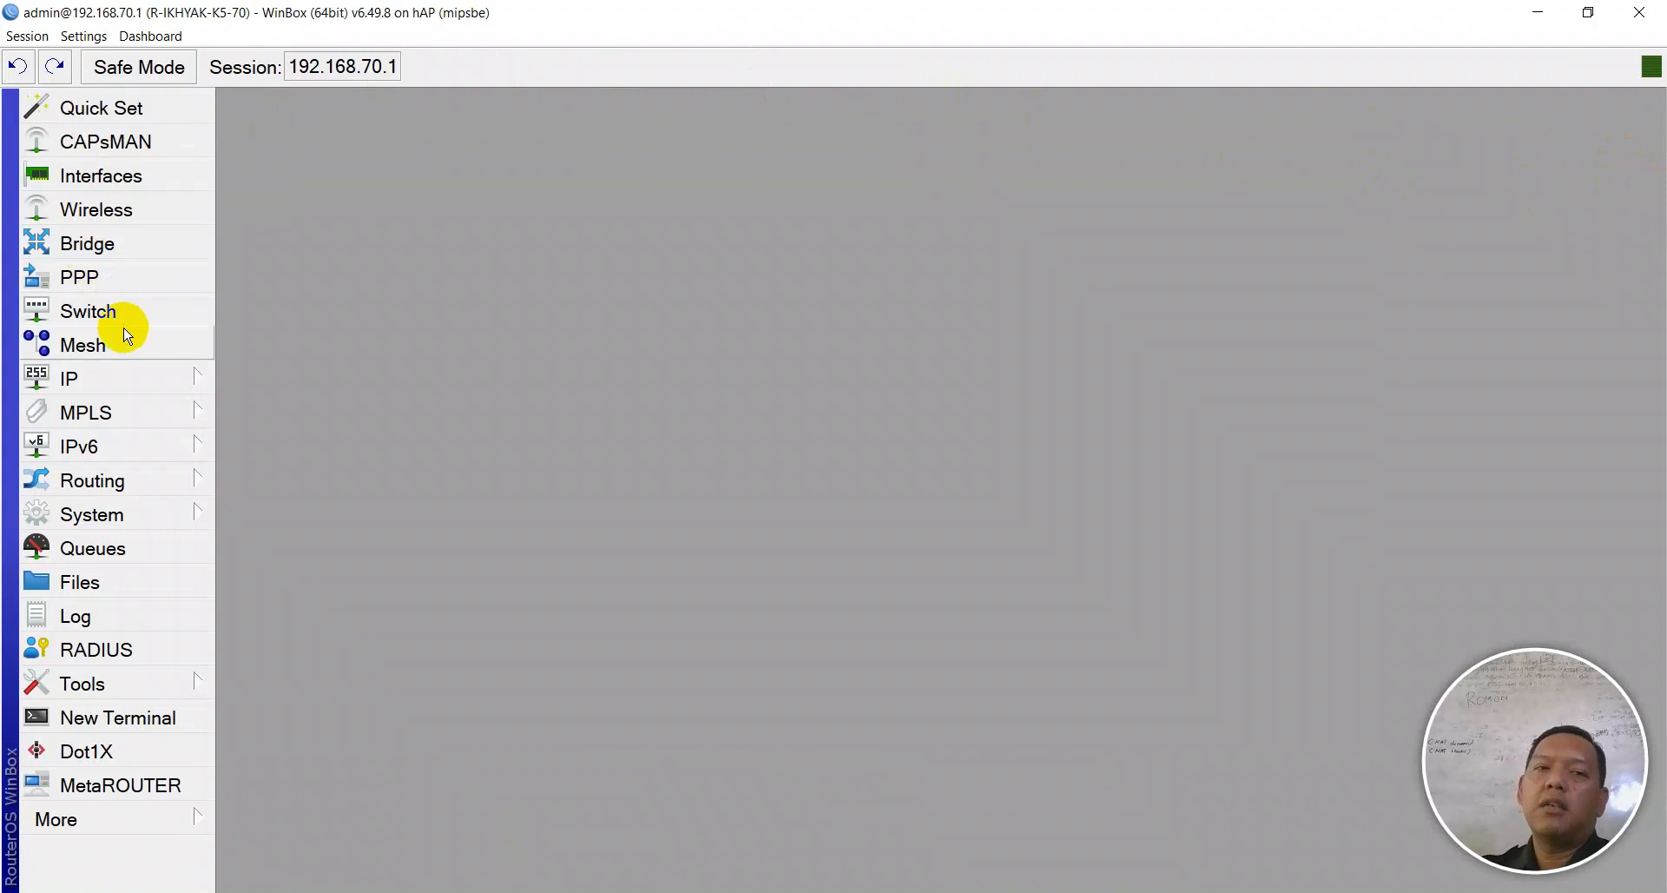
# - Open the IP Address List, start a new address, and arrange both windows side by side
pyautogui.click(130, 376)
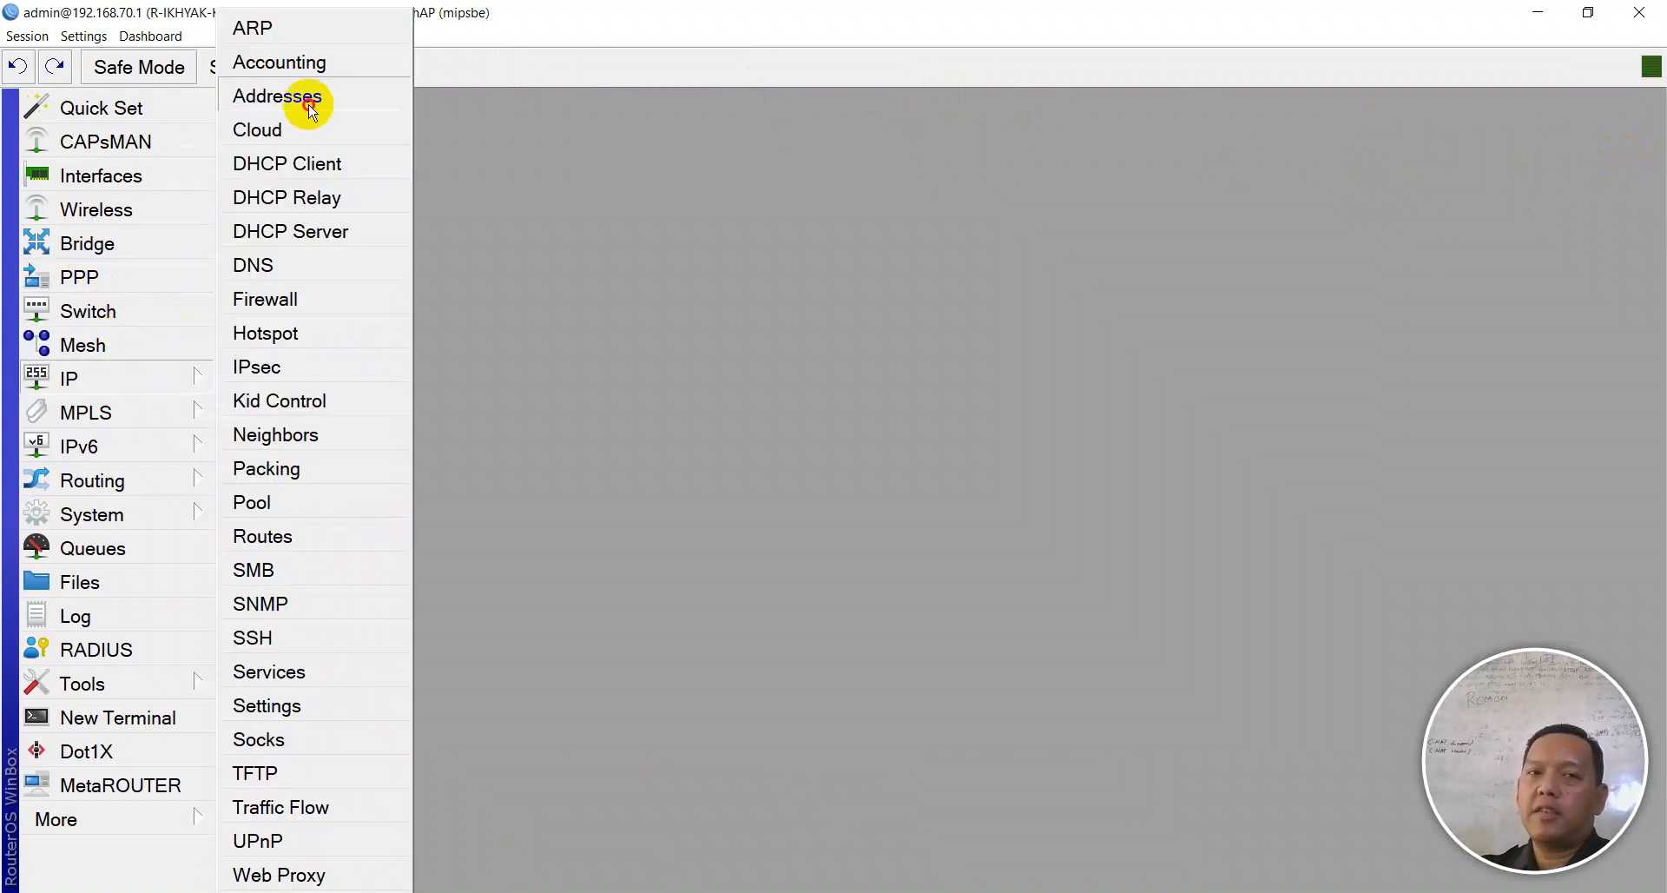
pyautogui.click(311, 109)
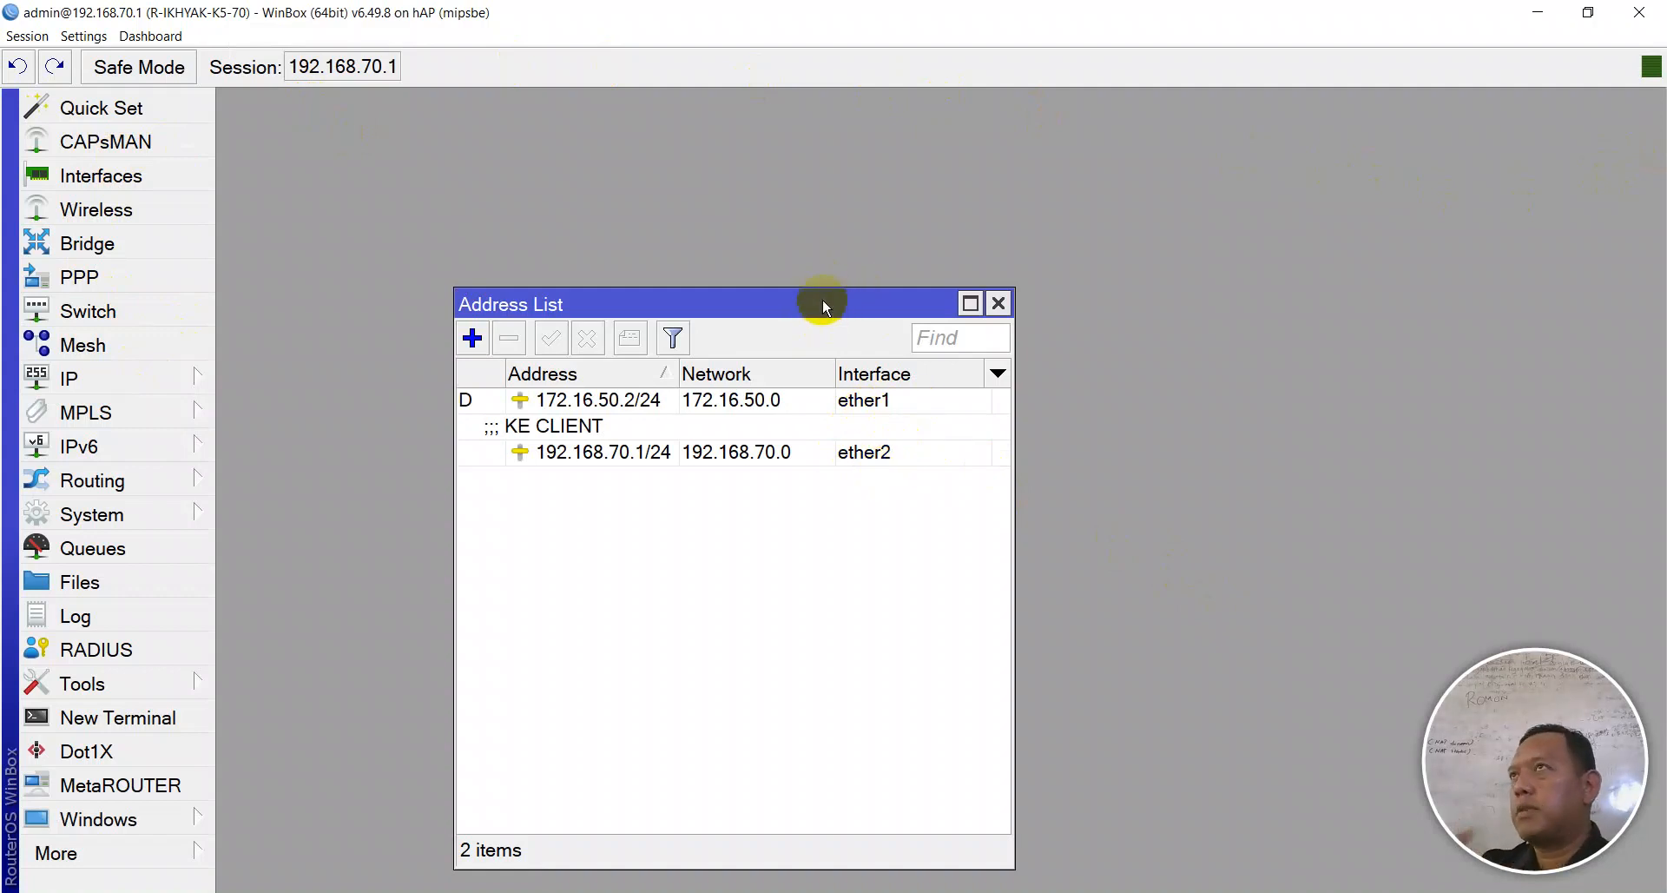
pyautogui.click(473, 341)
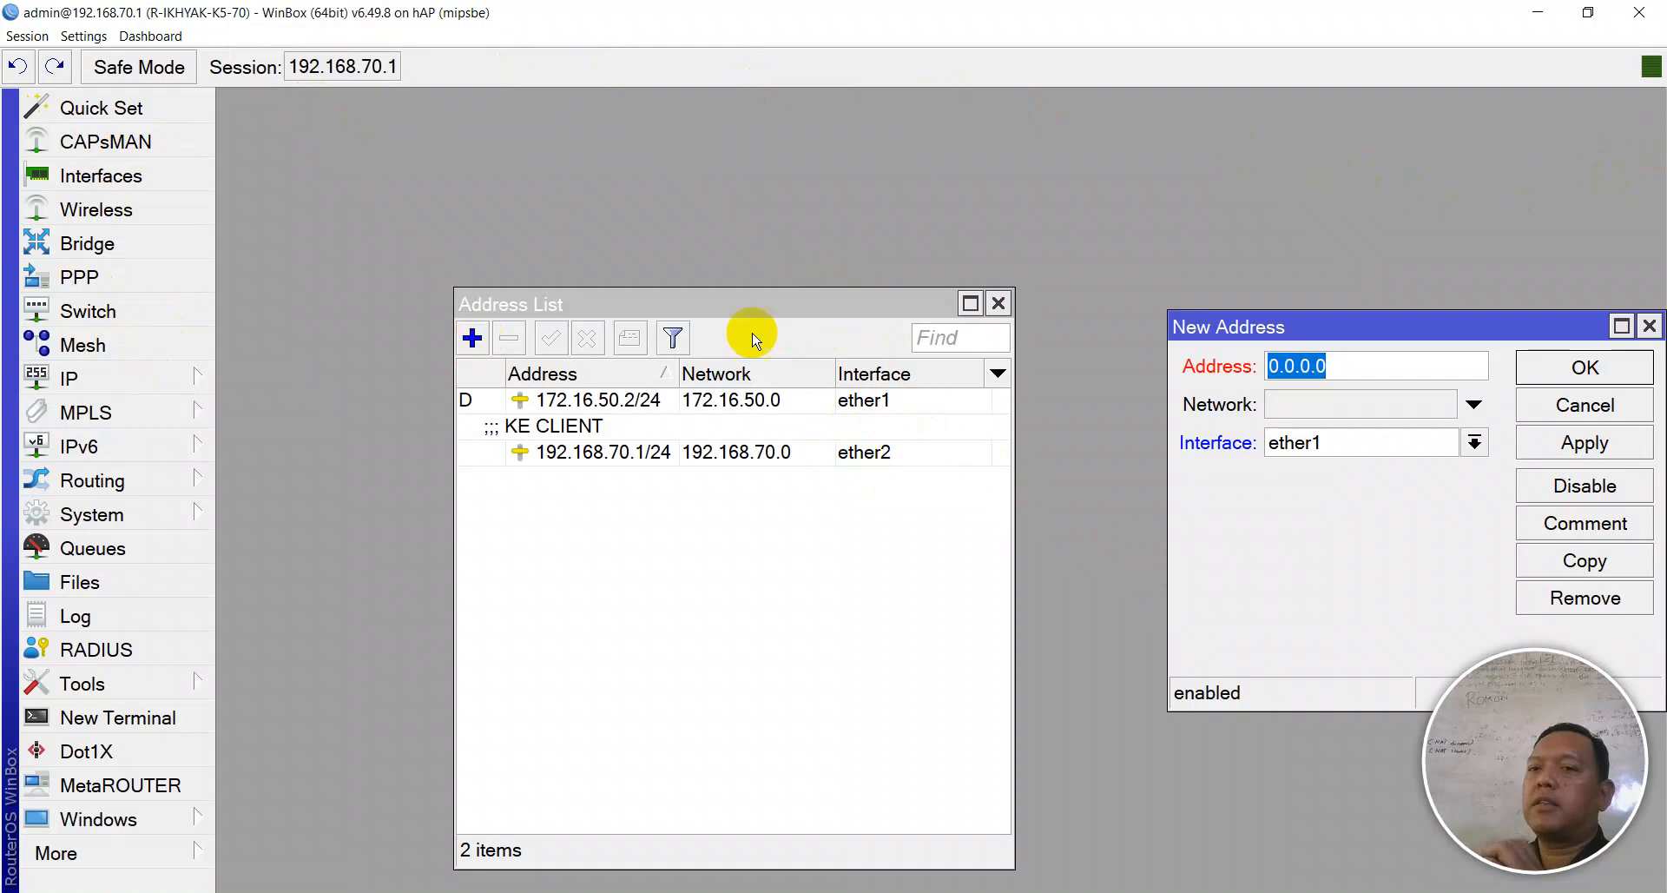
pyautogui.moveTo(777, 310); pyautogui.dragTo(580, 145)
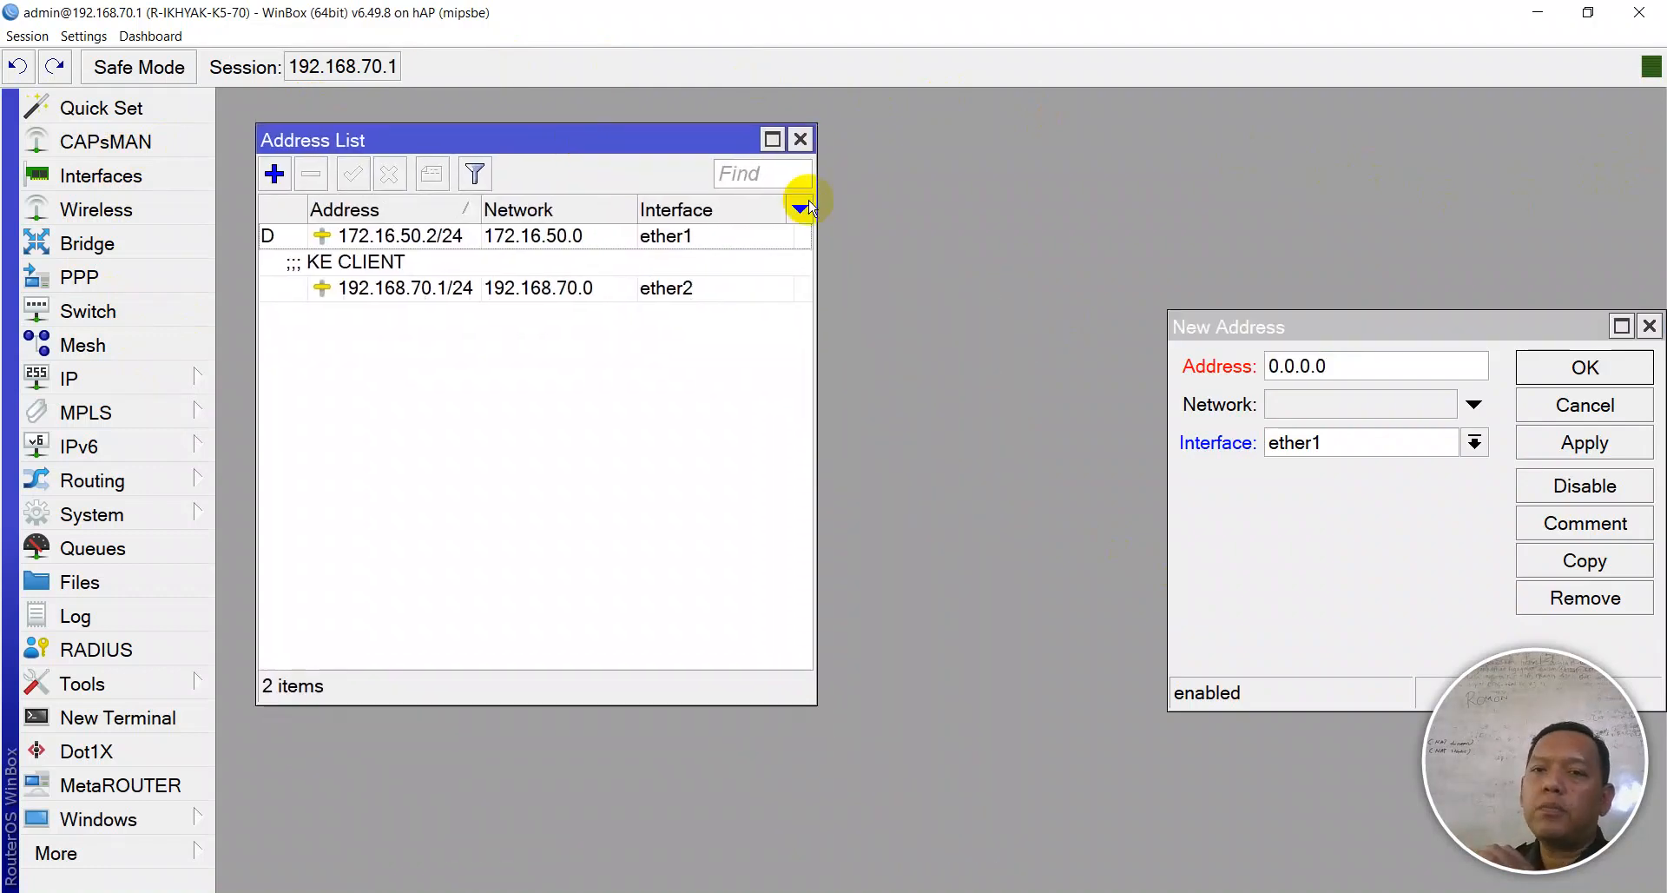
pyautogui.moveTo(1411, 337); pyautogui.dragTo(1054, 322)
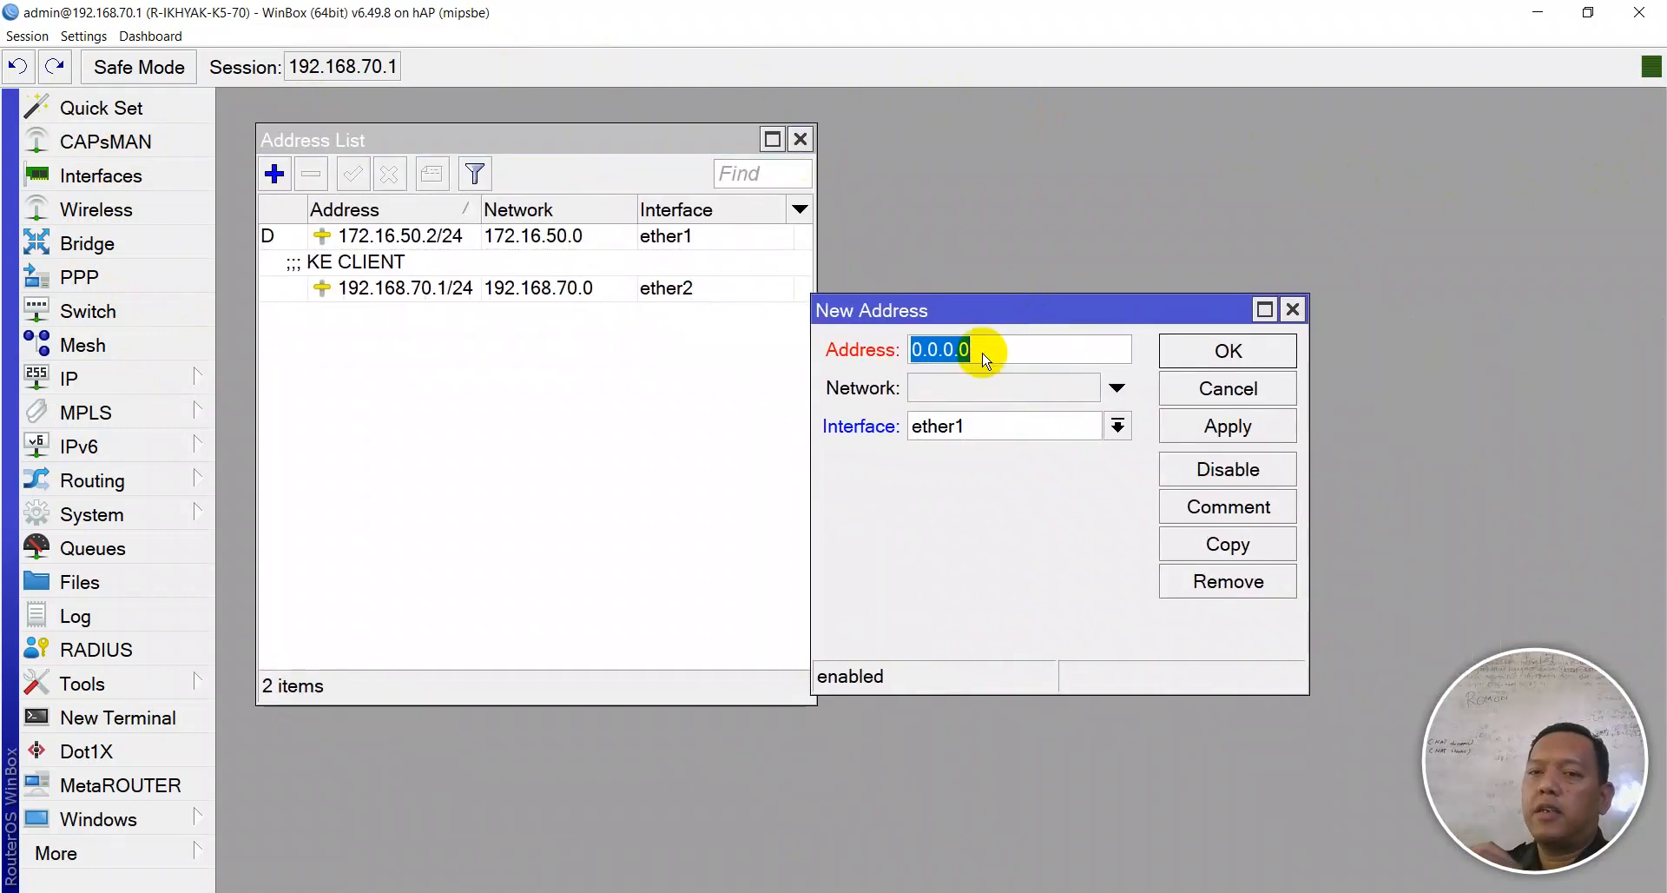
# - Add address 172.16.10.1/24 on interface TKJ with comment 'VLAN TKJ'
pyautogui.write('172.1')
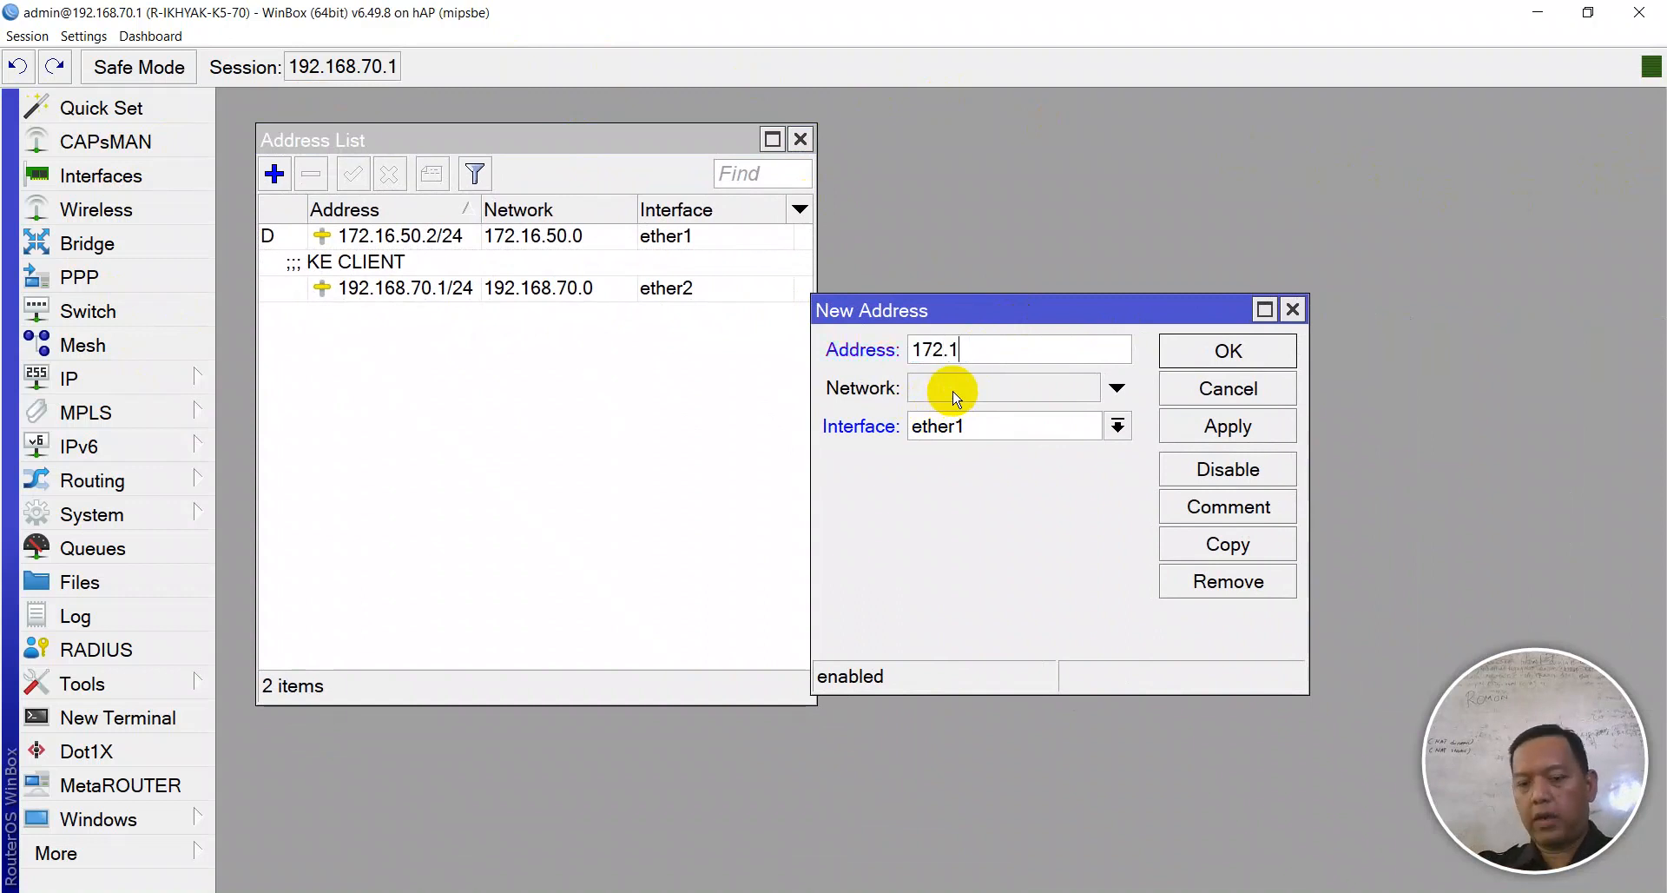
pyautogui.write('6.10.')
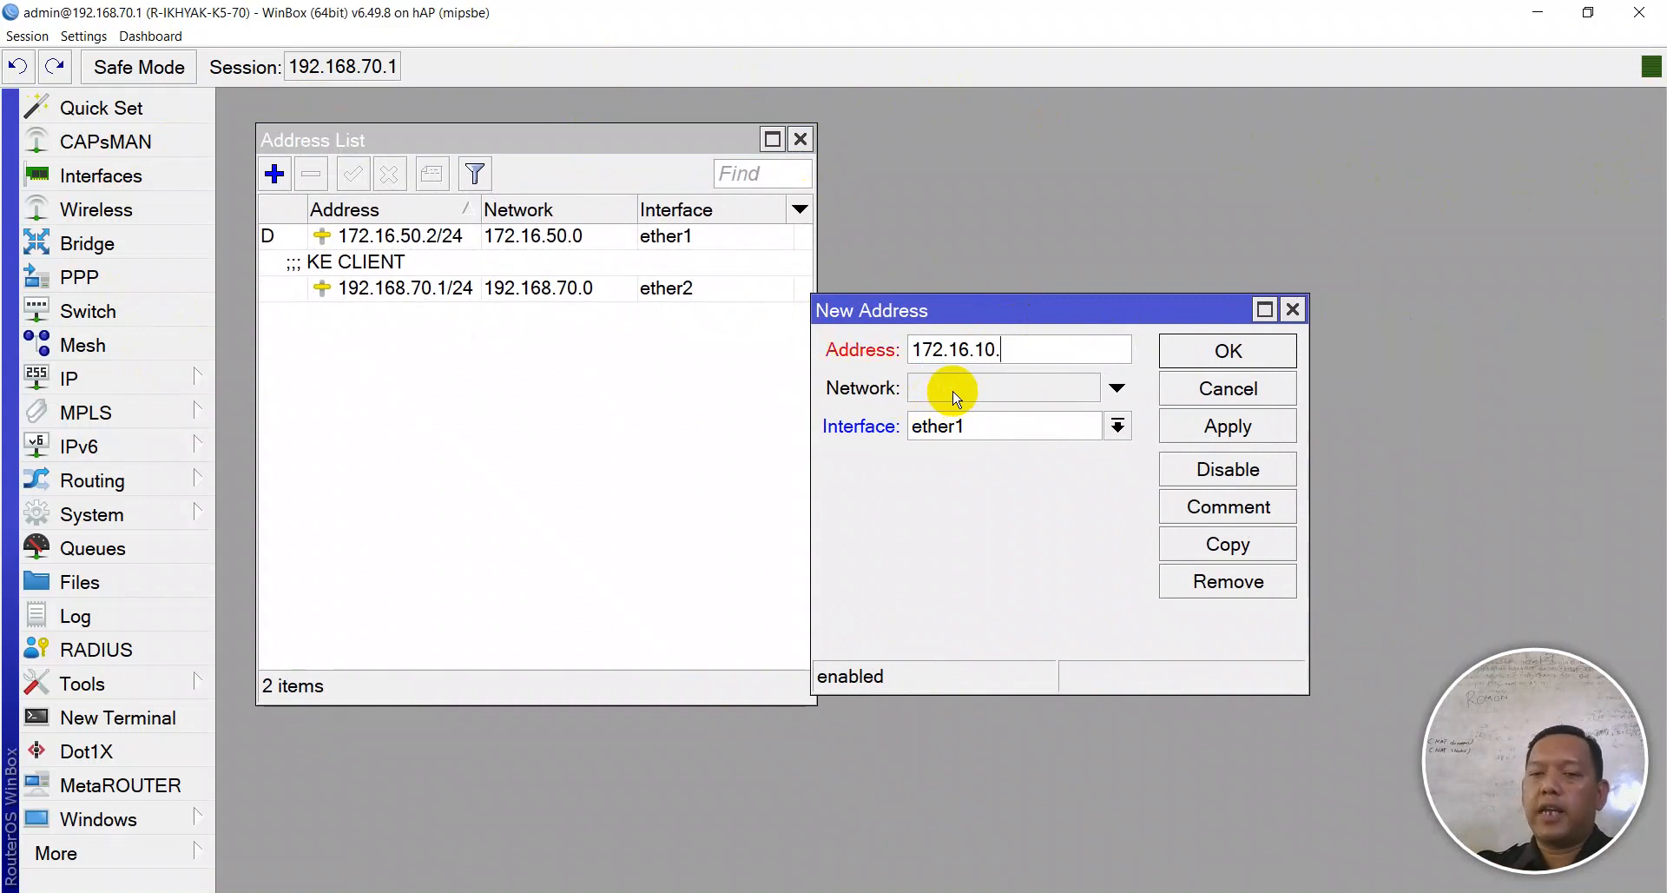
pyautogui.write('1/24')
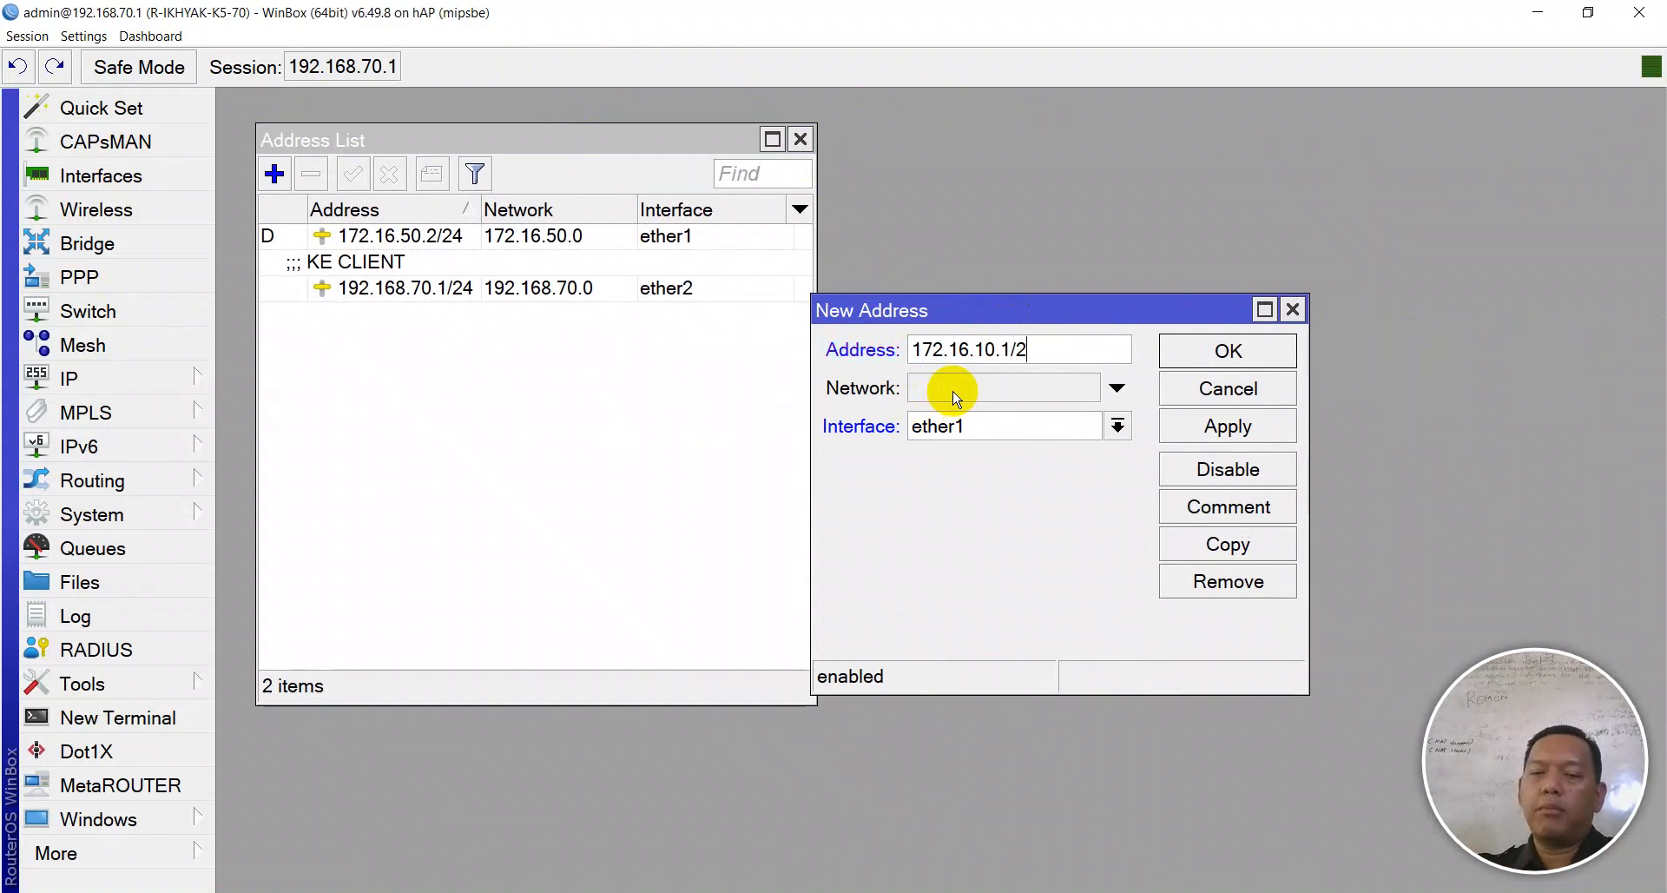
pyautogui.hotkey('alt', 'Tab')
pyautogui.hotkey('alt', 'Tab')
pyautogui.click(949, 424)
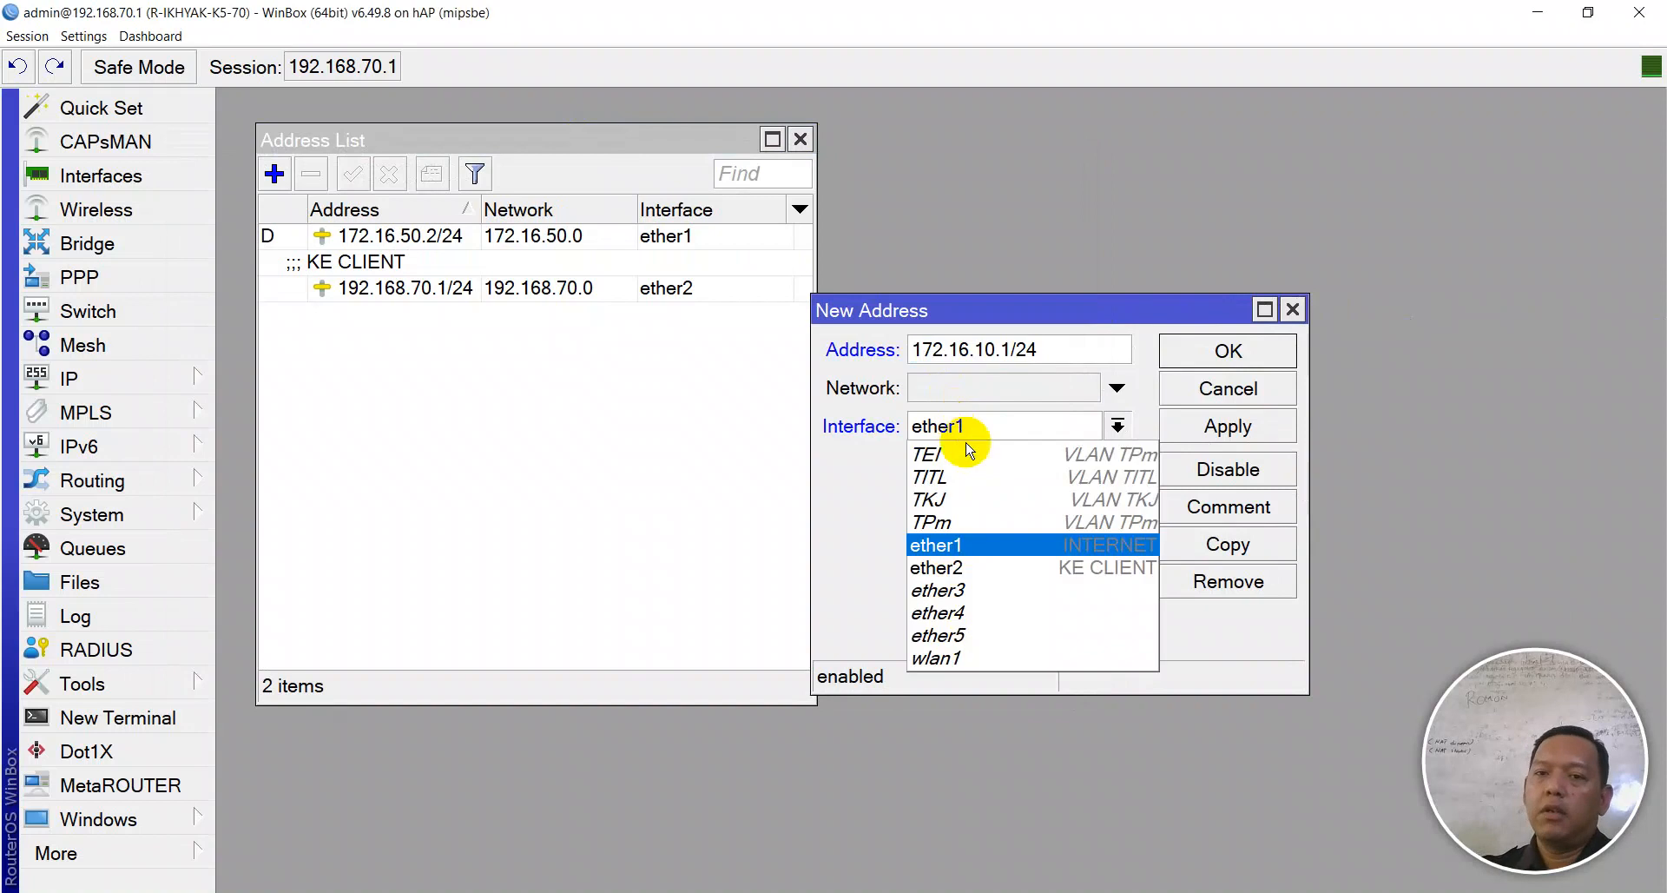
pyautogui.click(967, 505)
pyautogui.click(1216, 425)
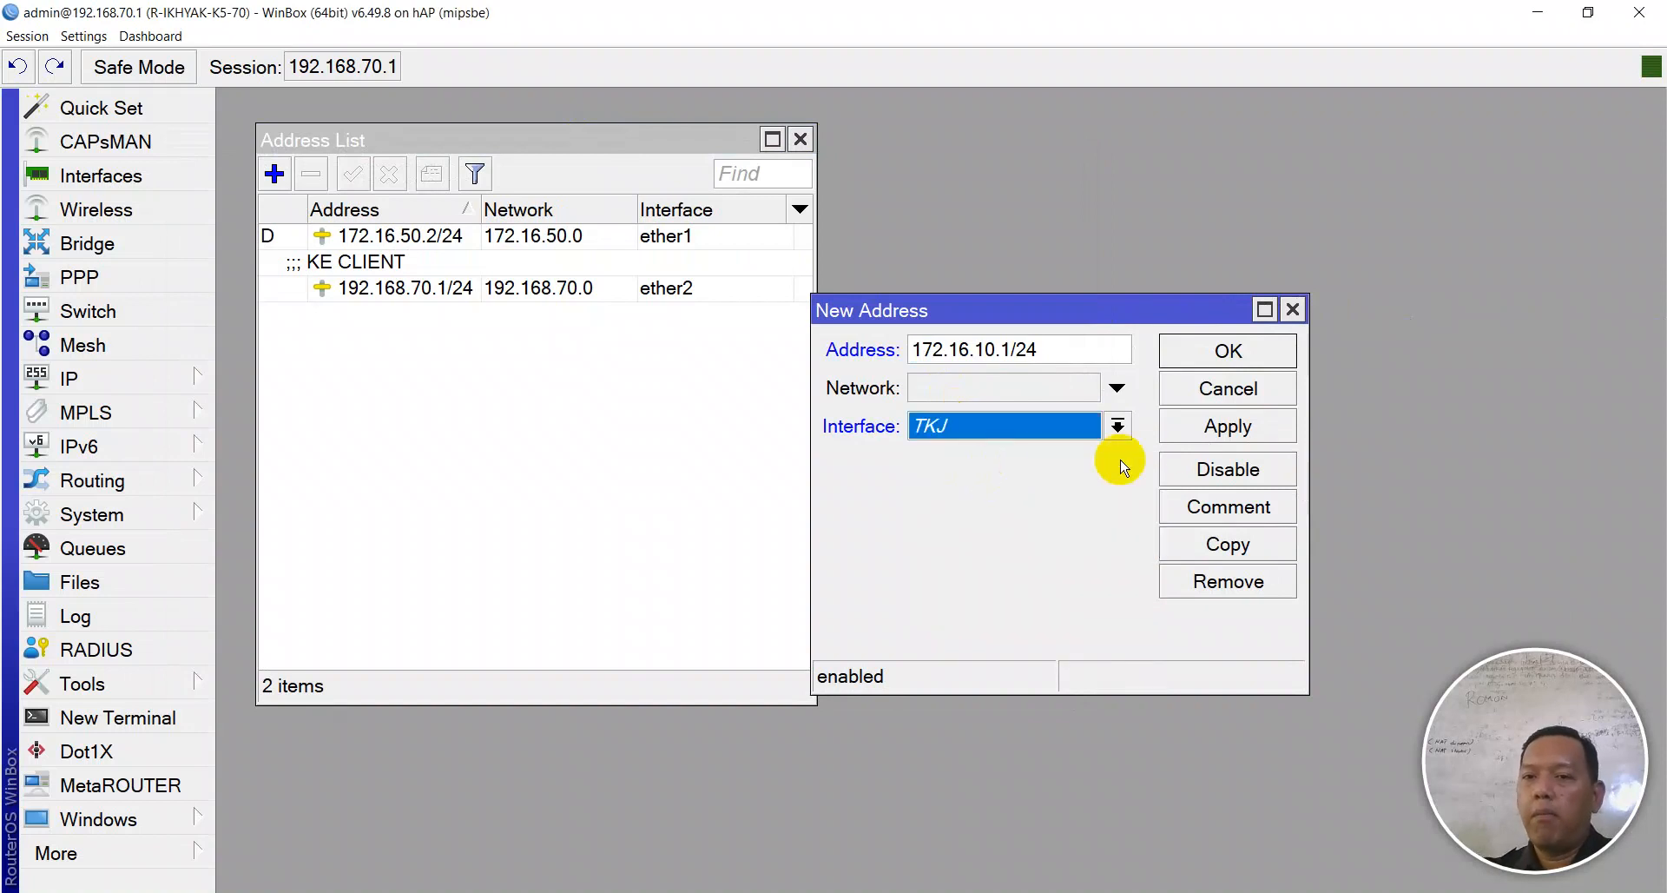
pyautogui.click(1216, 512)
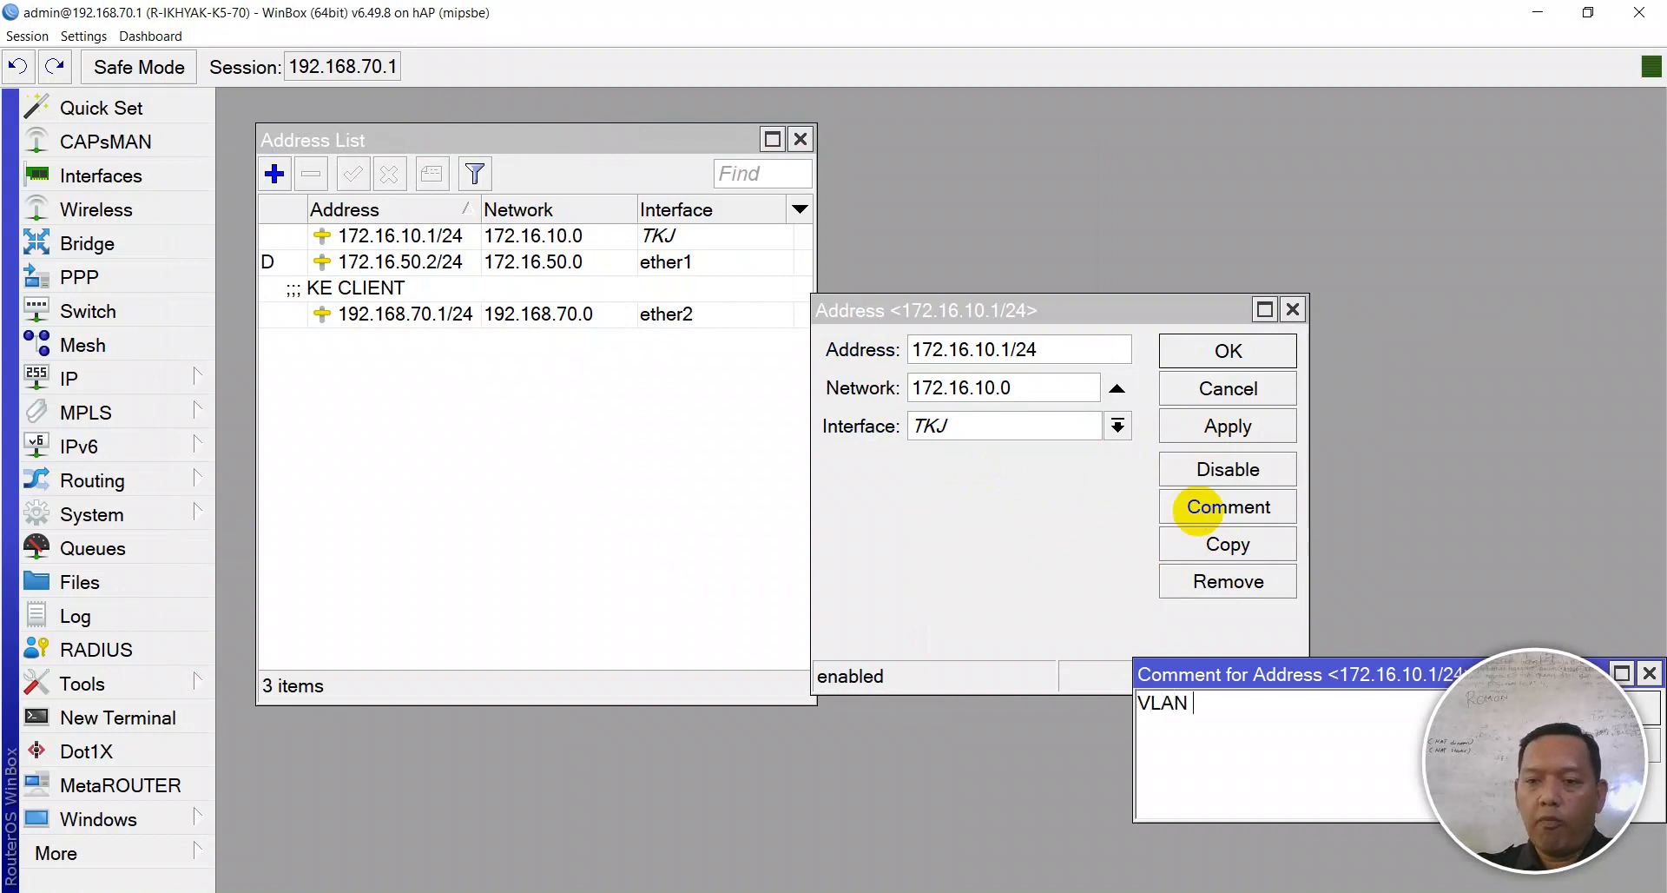
pyautogui.write('VLAN TKJ')
pyautogui.press('Return')
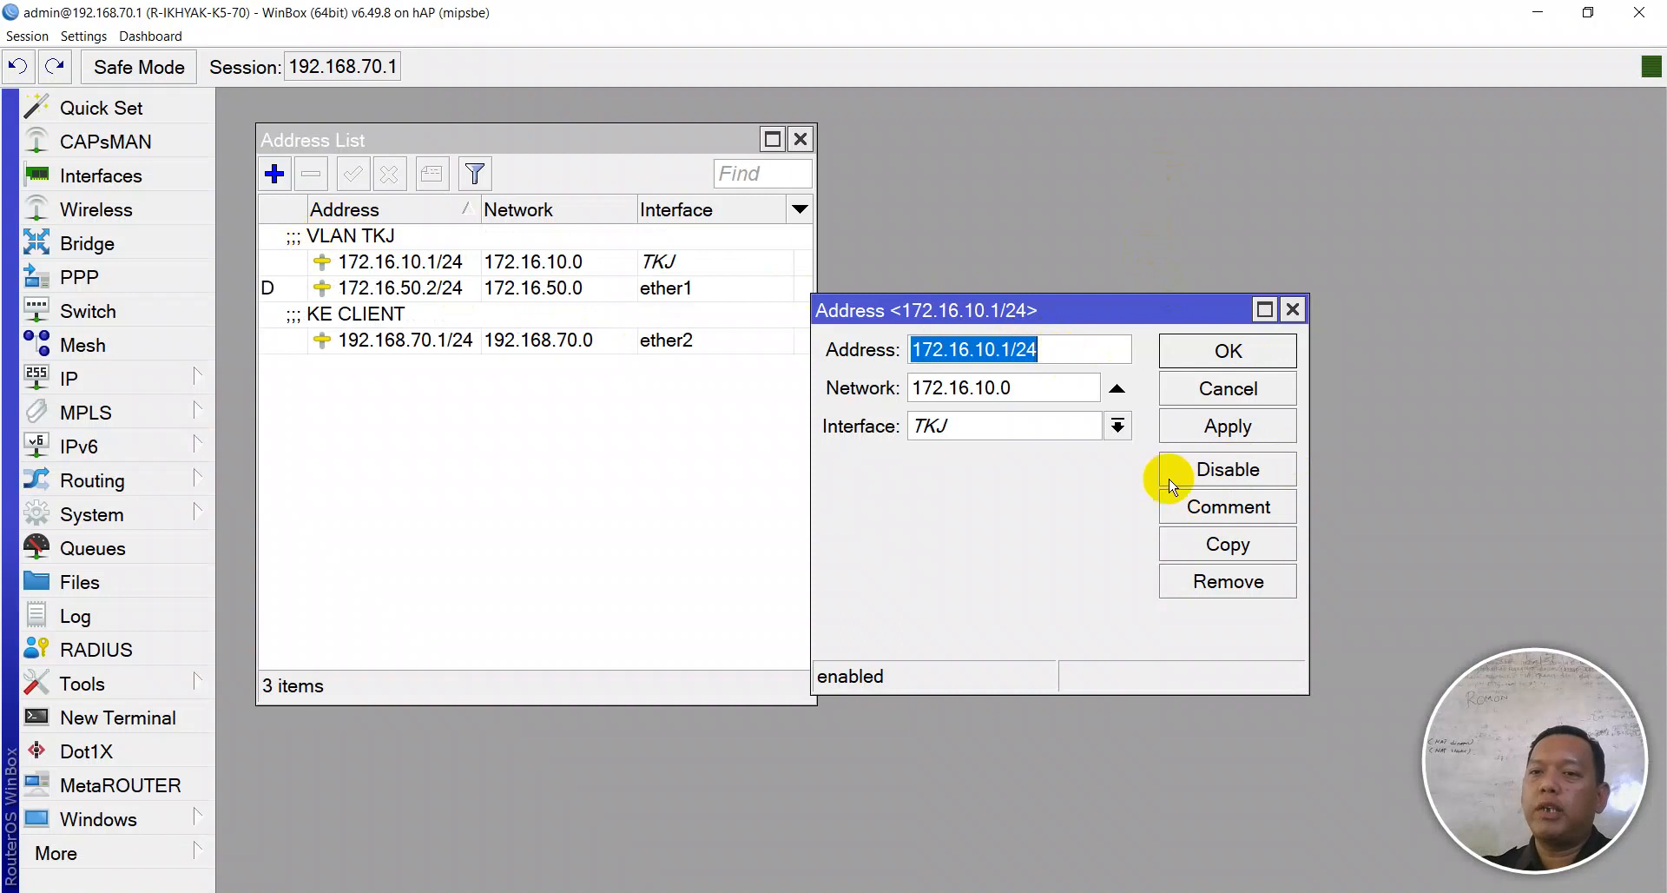
# - Copy it as 172.16.20.1/24, assigned to TPm, and save its comment
pyautogui.click(1233, 545)
pyautogui.moveTo(1276, 337); pyautogui.dragTo(377, 501)
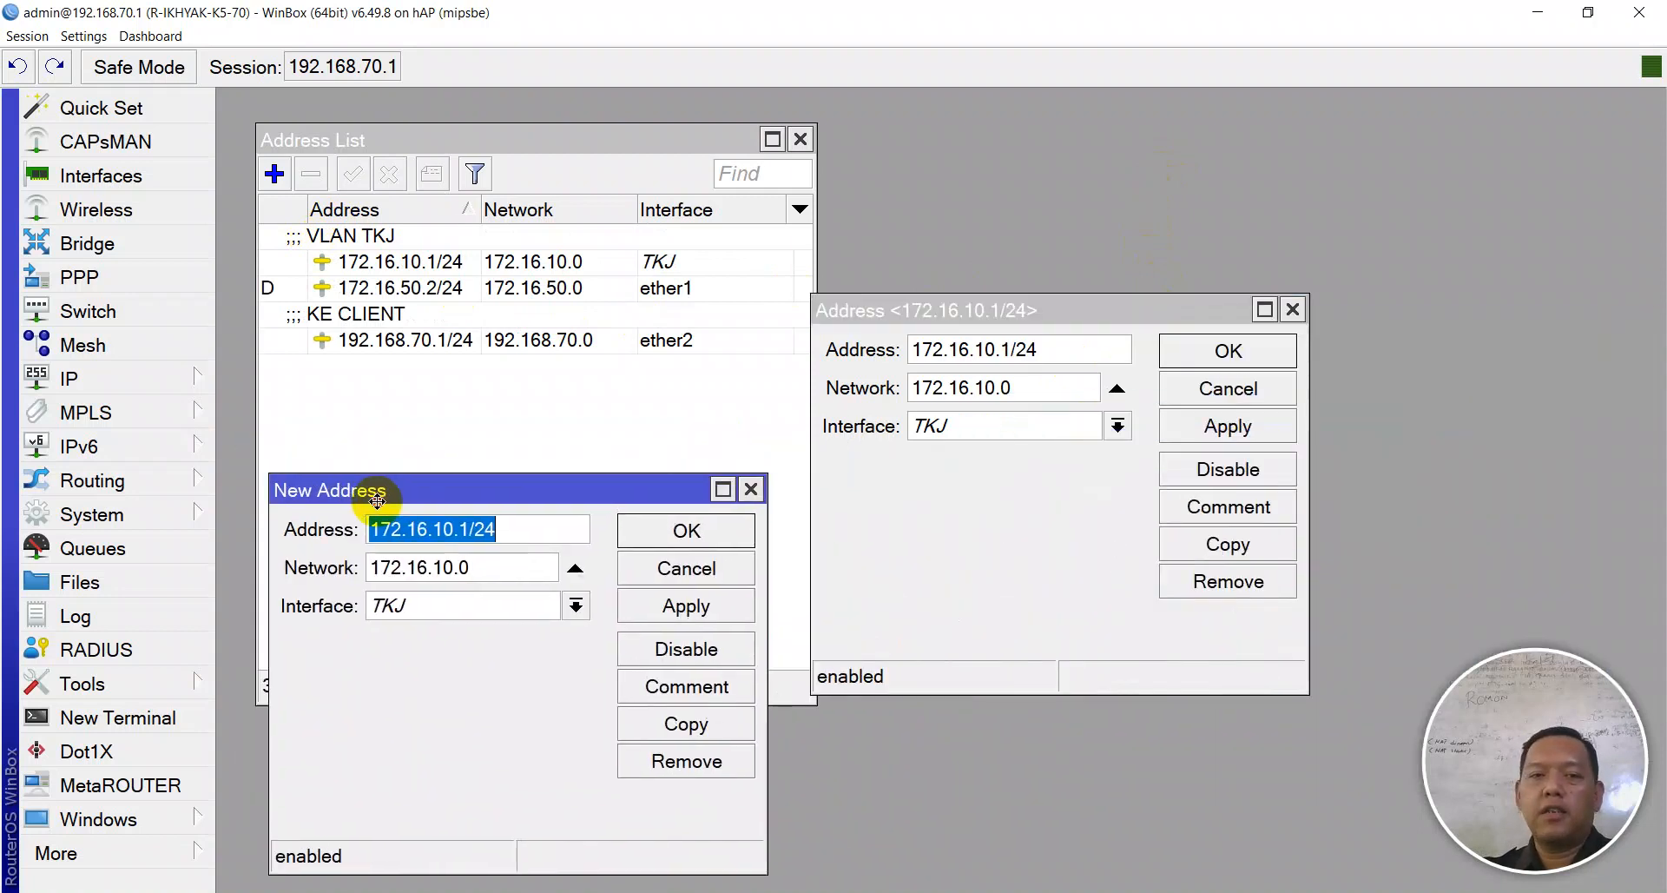
pyautogui.click(434, 528)
pyautogui.press('BackSpace')
pyautogui.write('2')
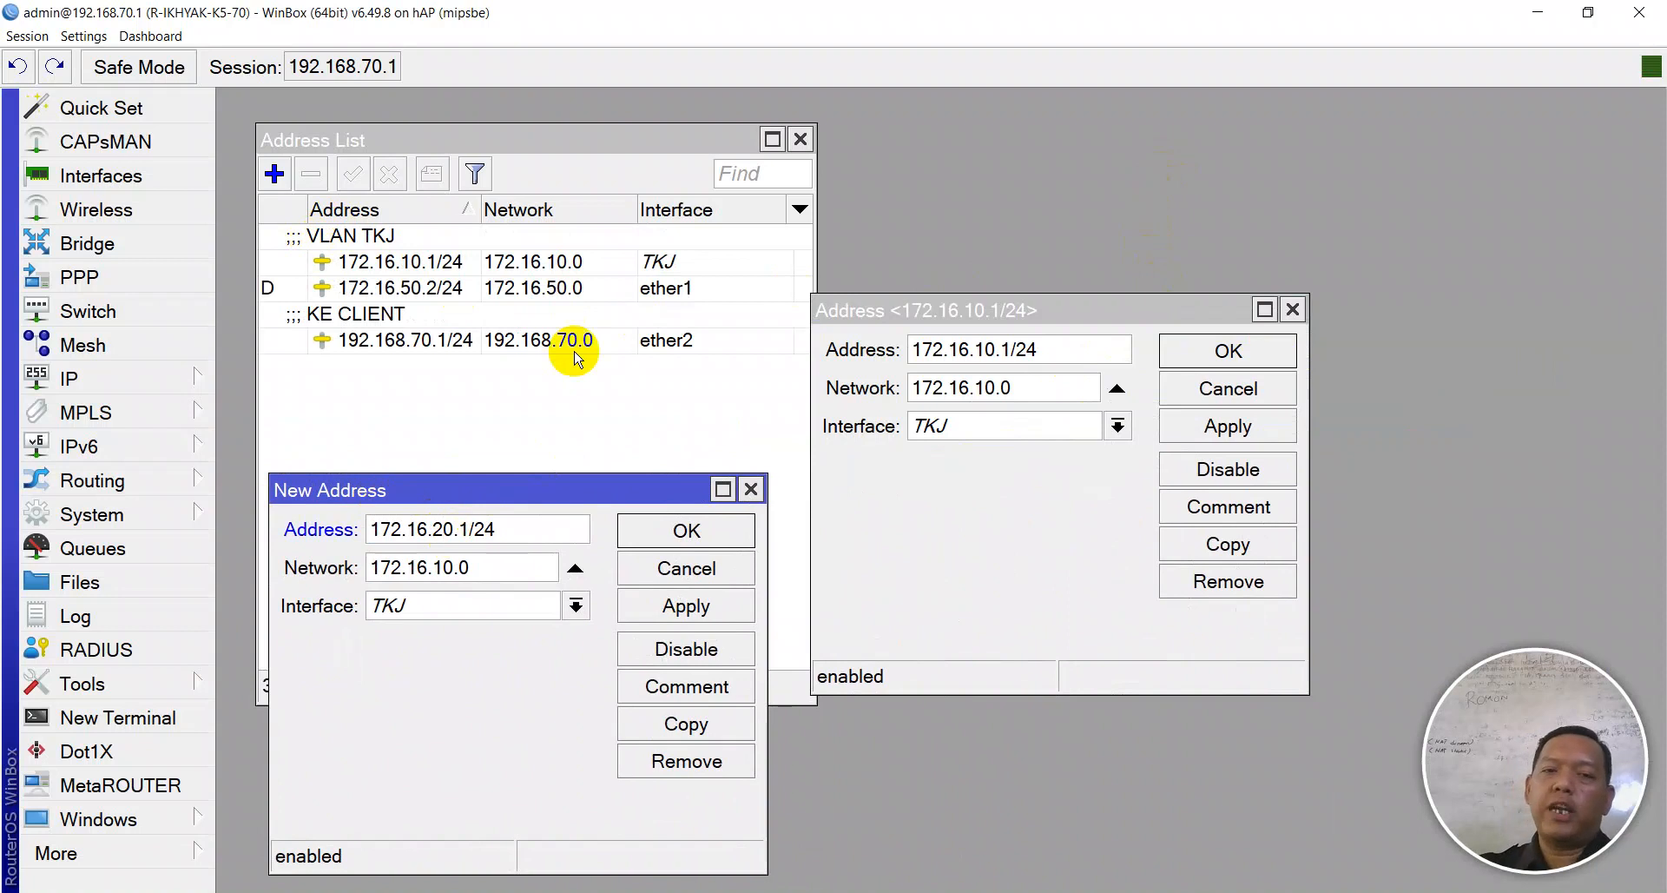
pyautogui.click(467, 605)
pyautogui.click(458, 699)
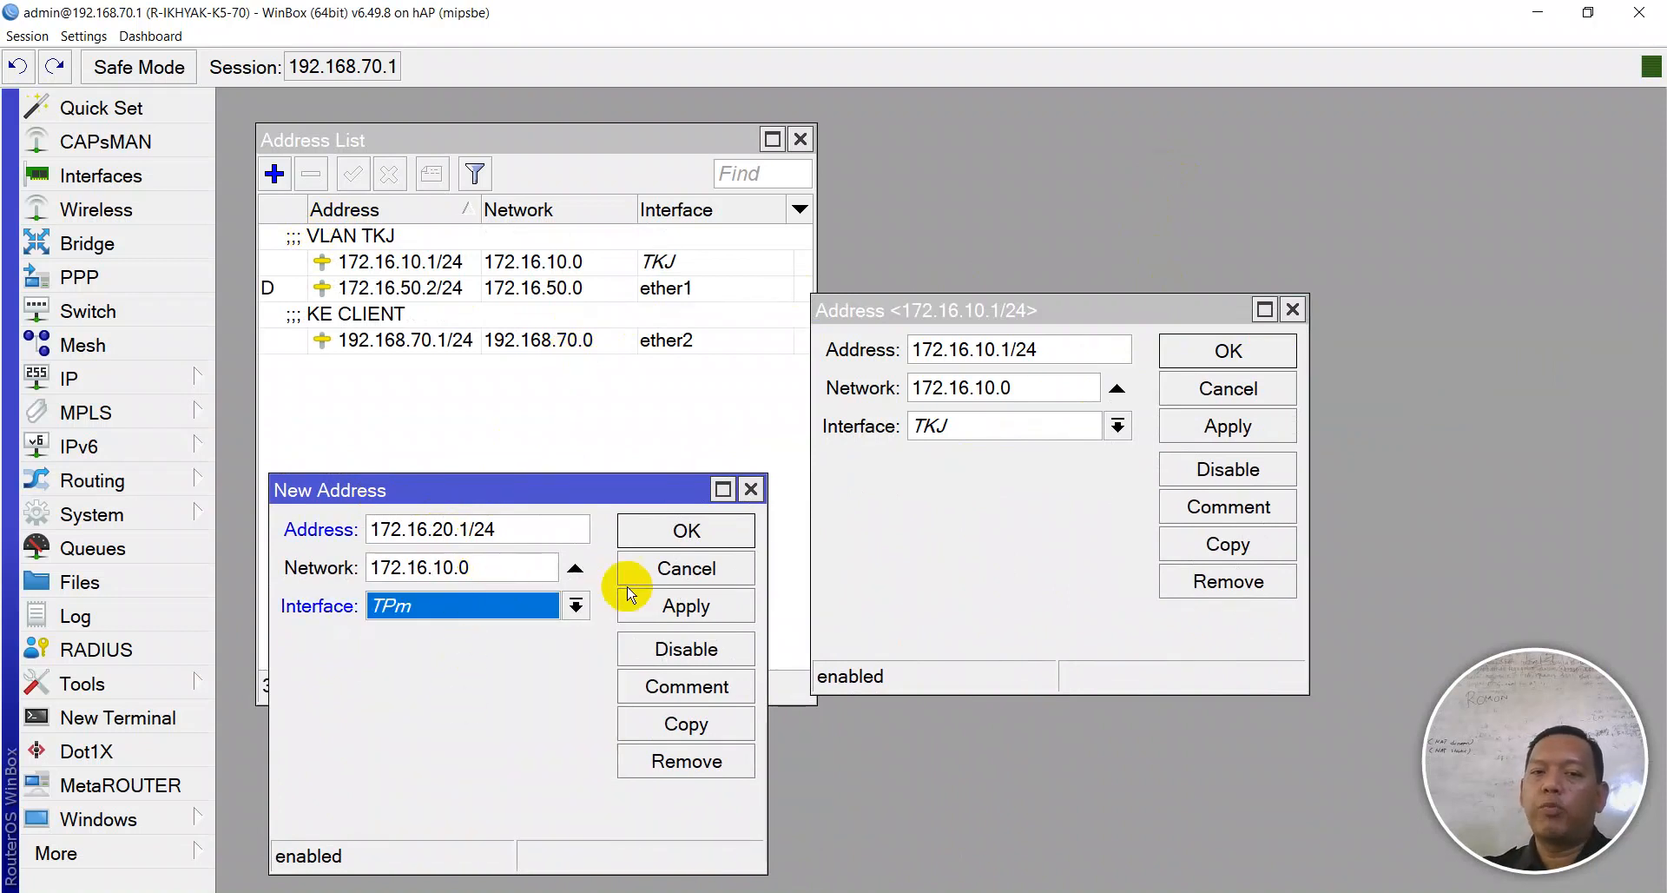
pyautogui.click(662, 613)
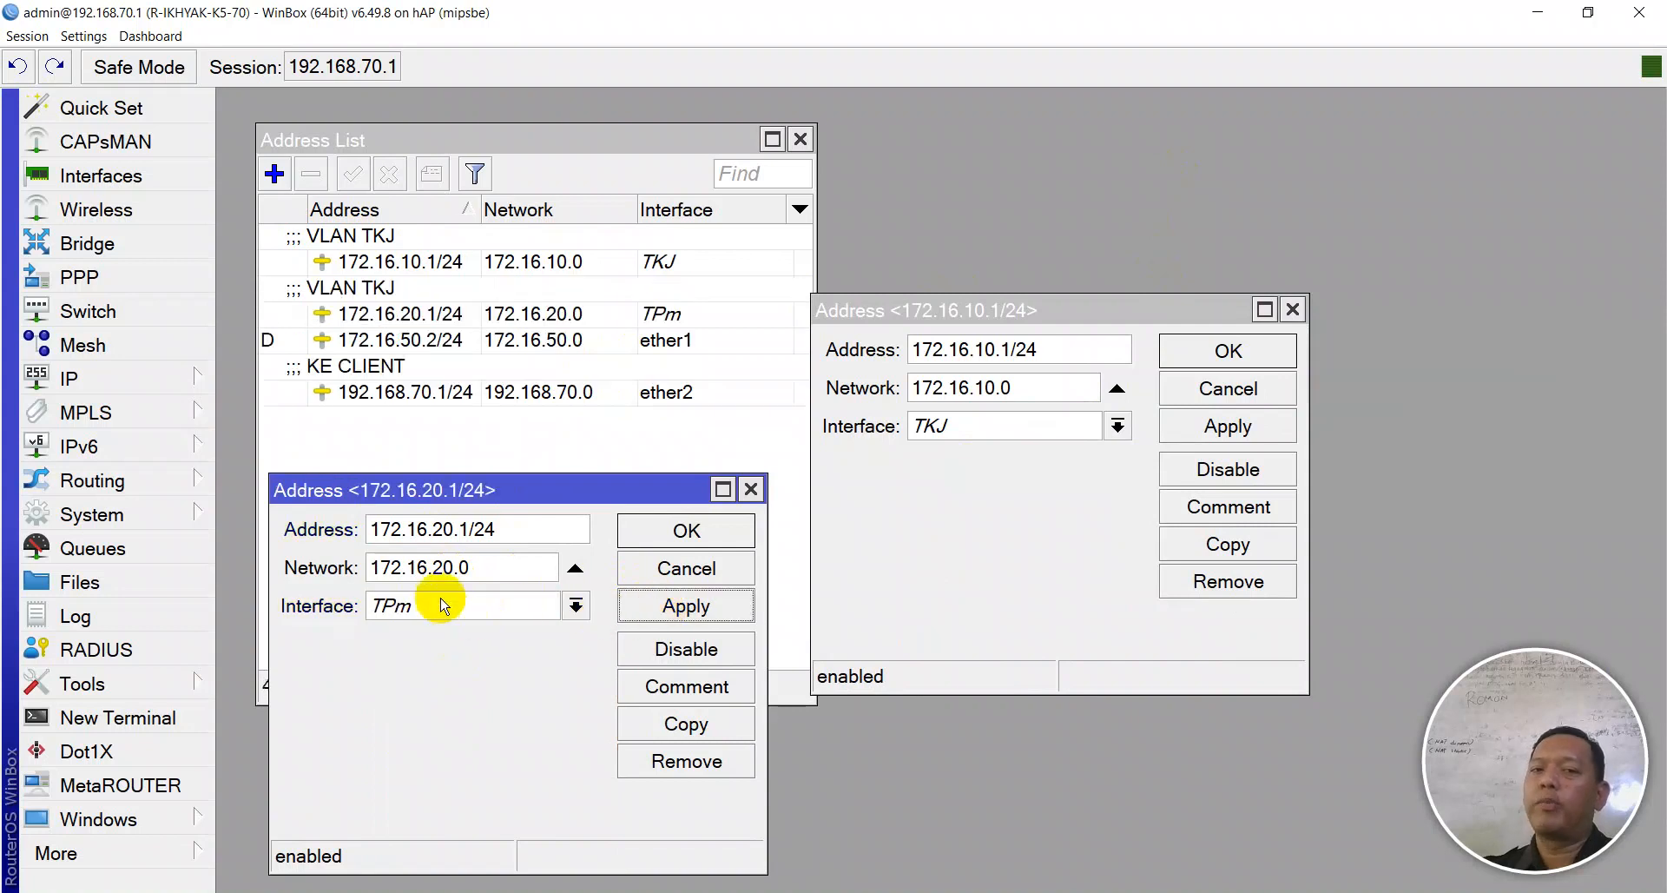
pyautogui.click(681, 685)
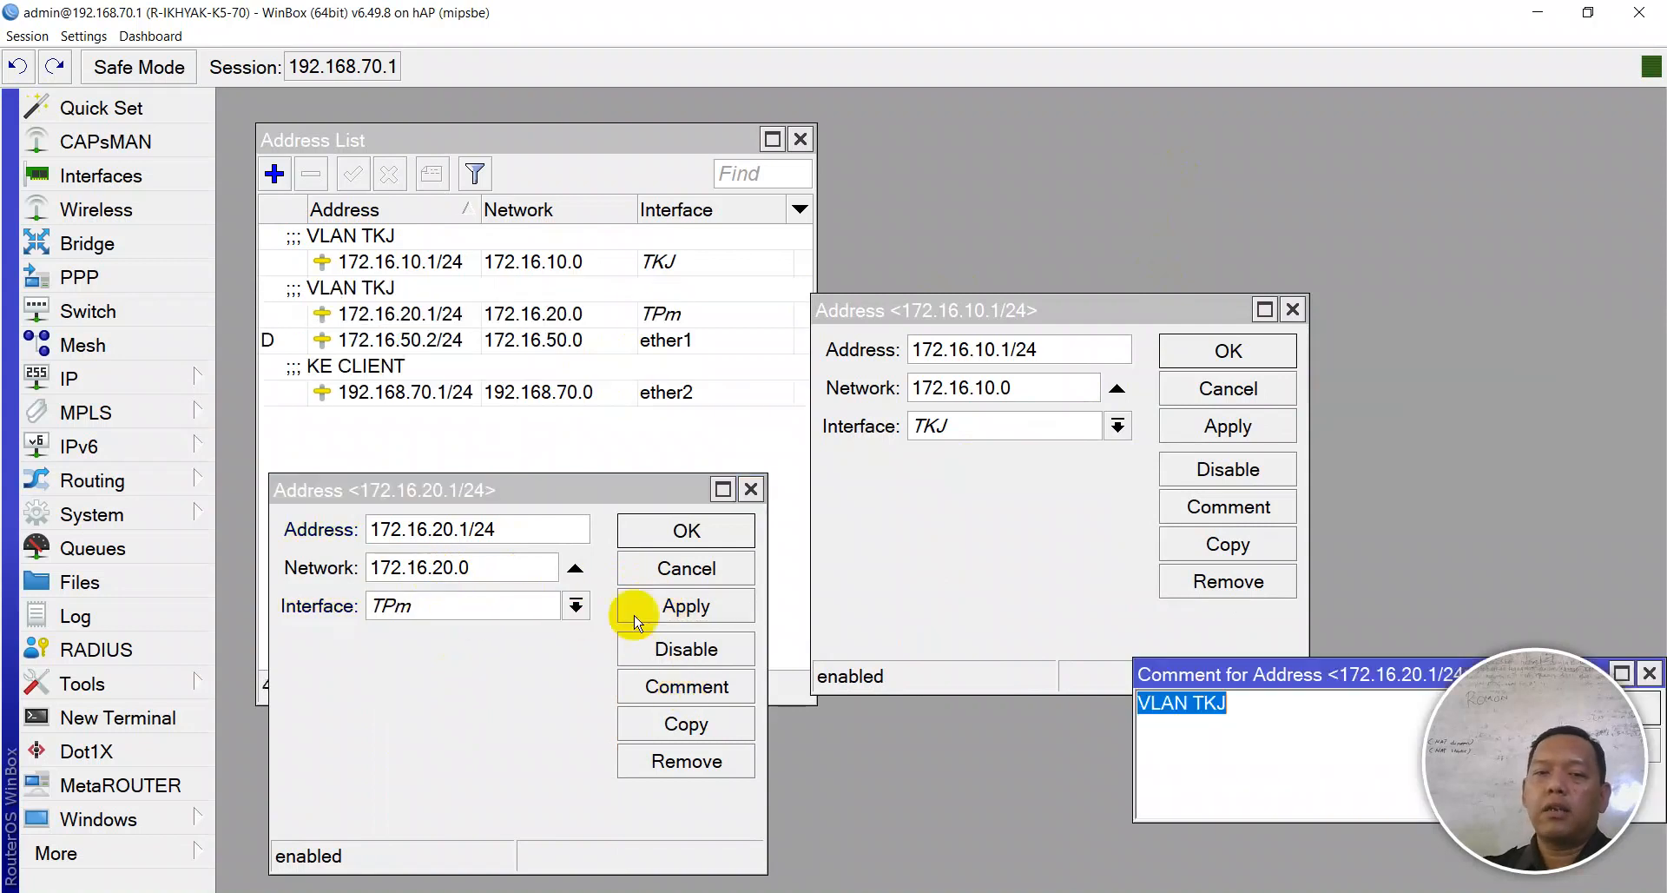
pyautogui.moveTo(1201, 673); pyautogui.dragTo(908, 584)
pyautogui.click(959, 625)
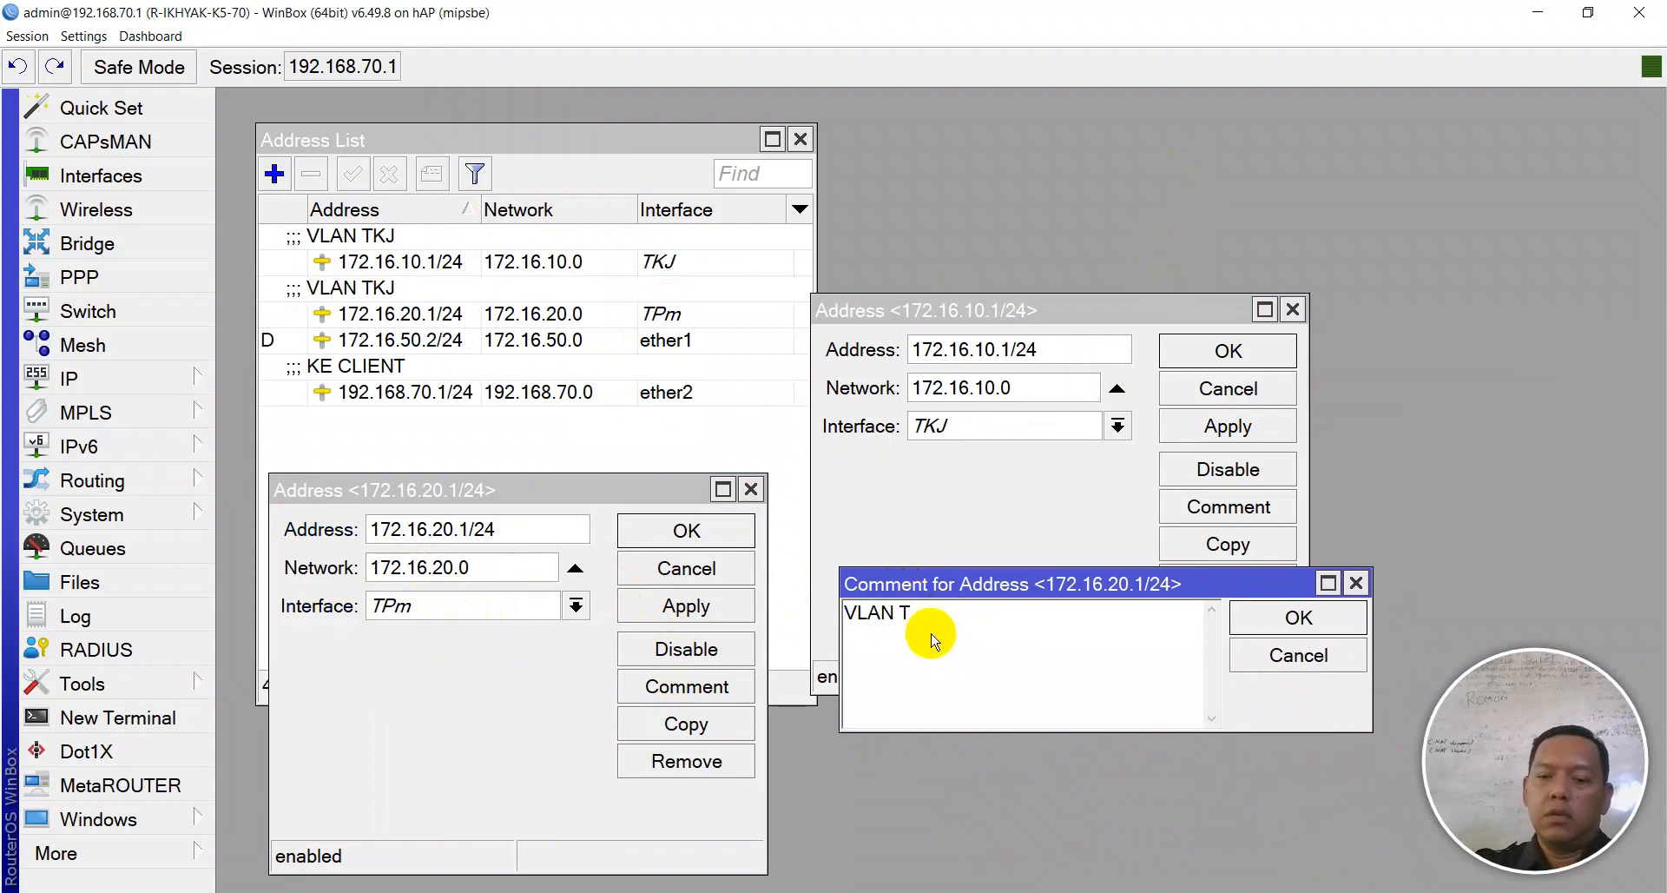
pyautogui.press('Return')
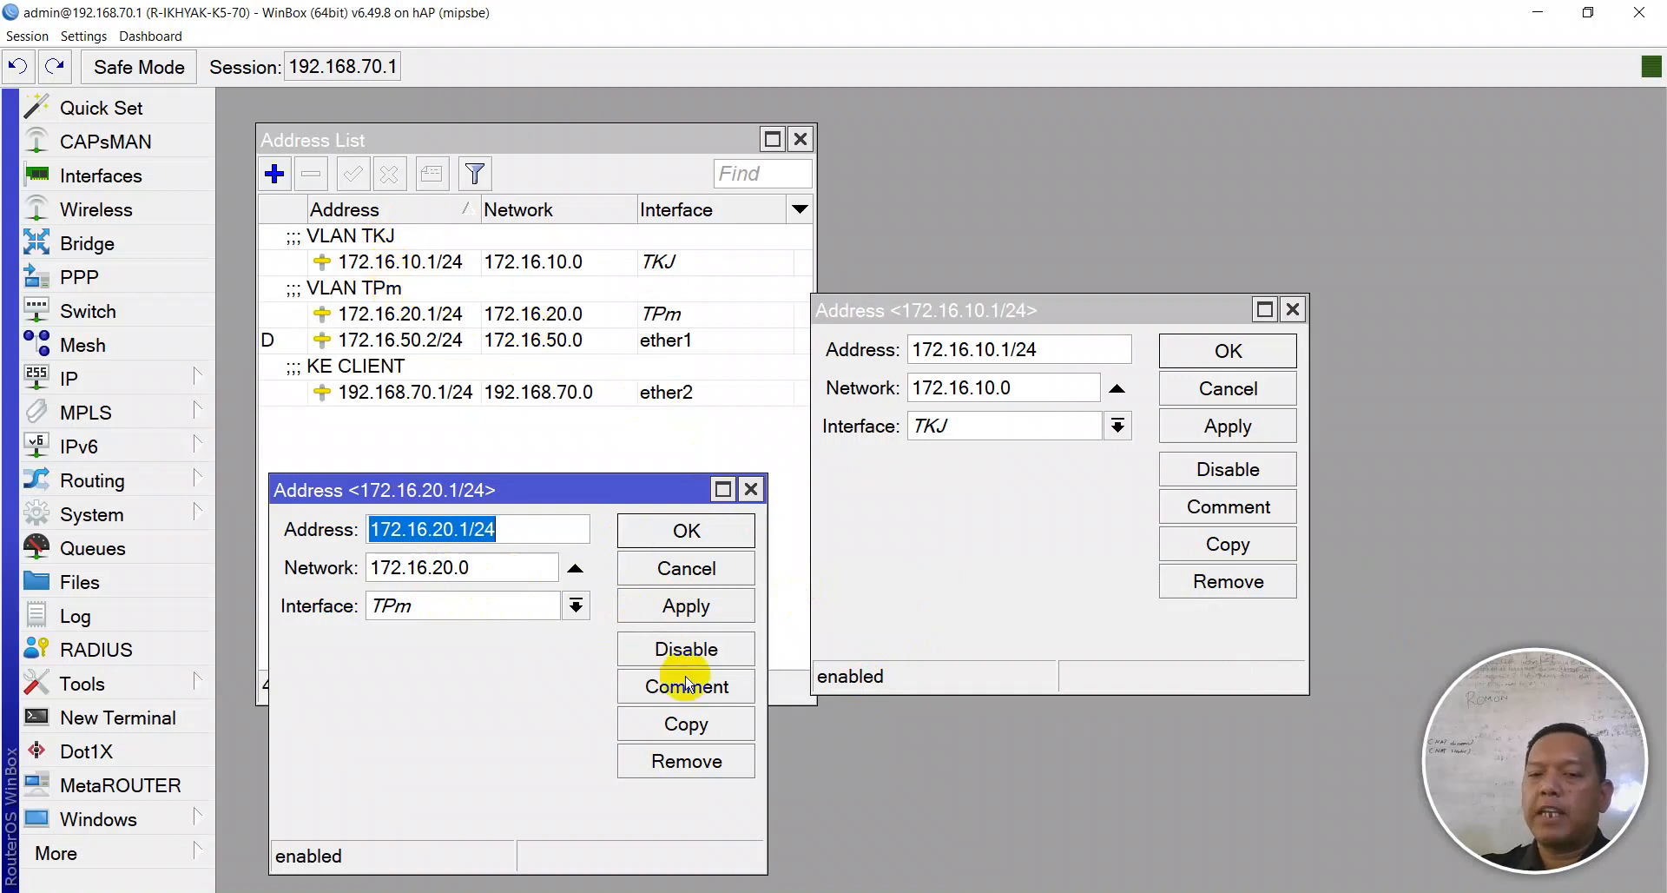
# - Start a 172.16.30.1/24 copy, then discard it unfinished
pyautogui.click(686, 724)
pyautogui.moveTo(1326, 330); pyautogui.dragTo(780, 459)
pyautogui.click(797, 499)
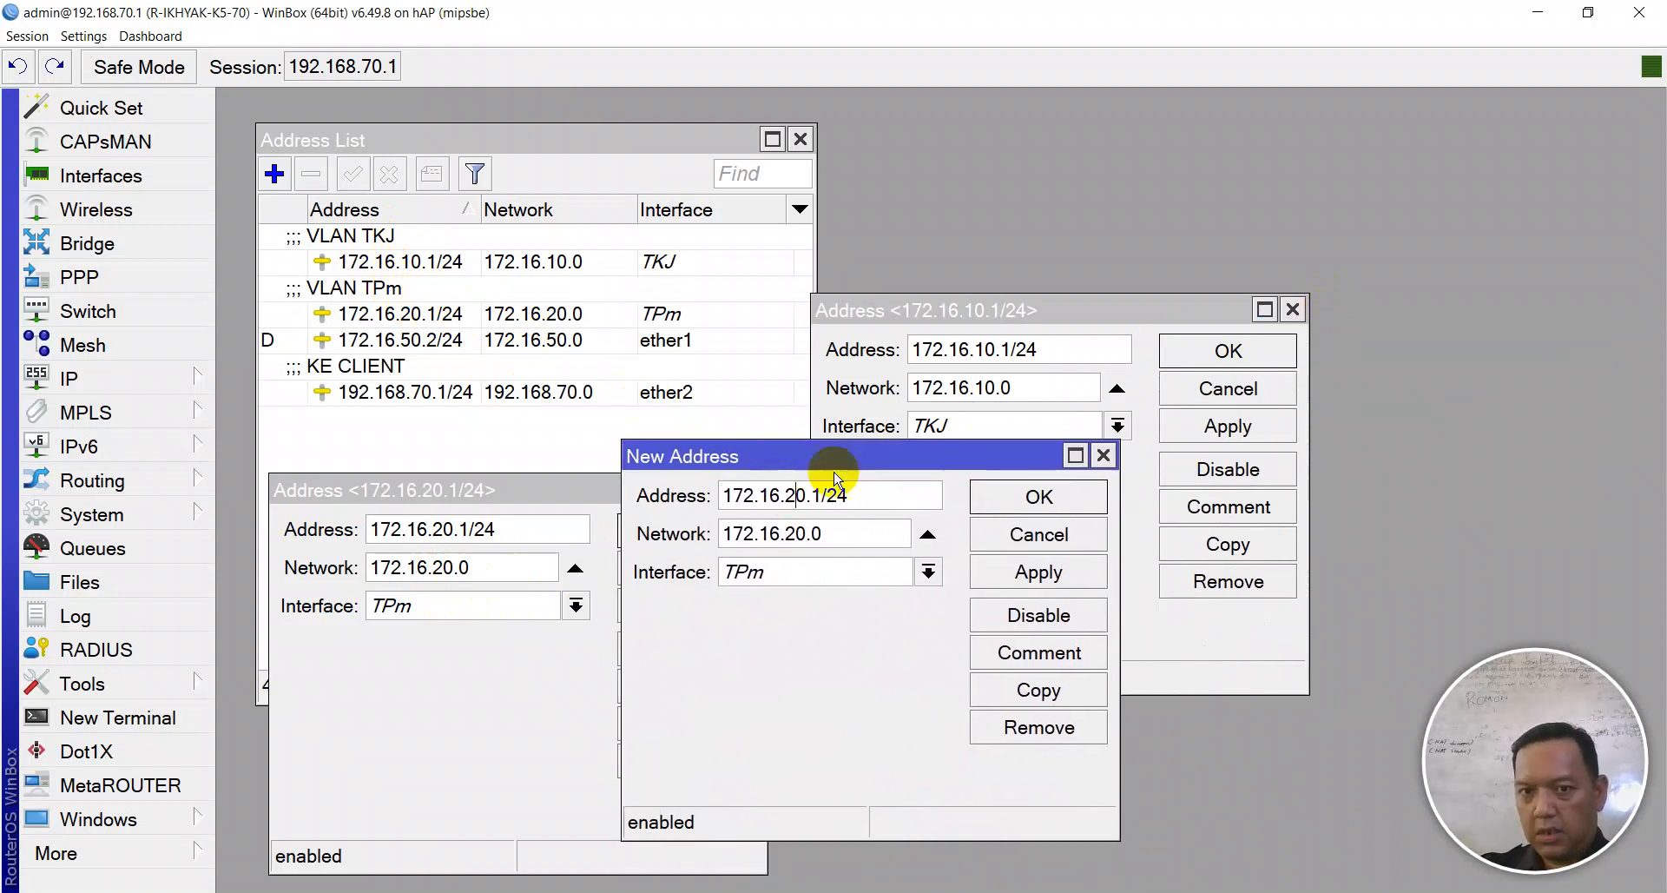
pyautogui.press('BackSpace')
pyautogui.write('3')
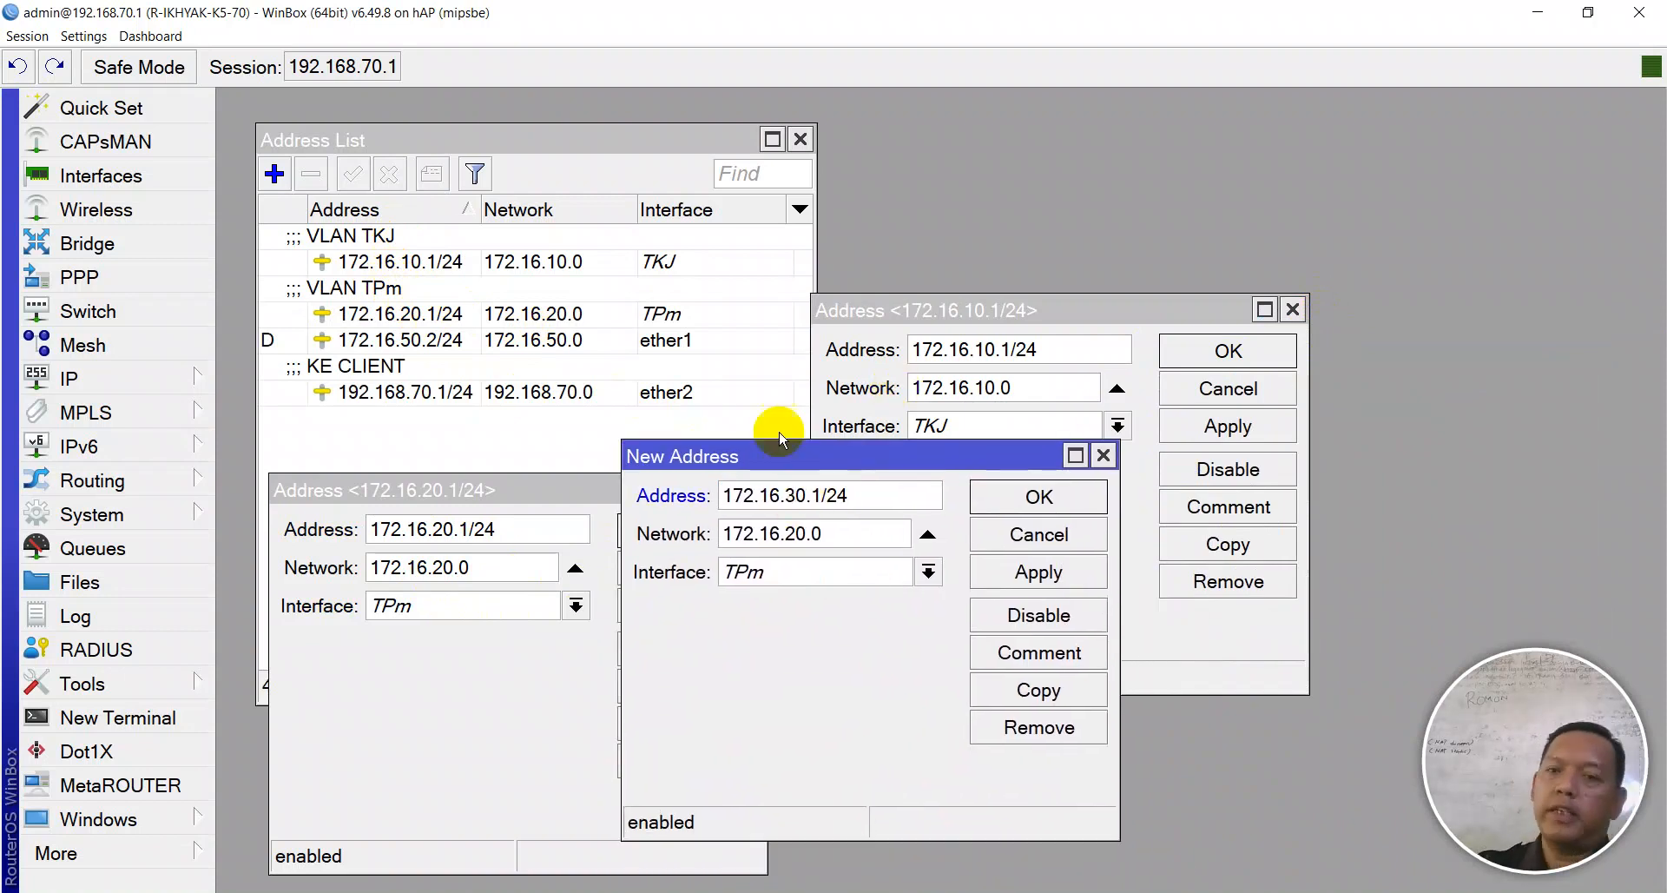
pyautogui.click(791, 570)
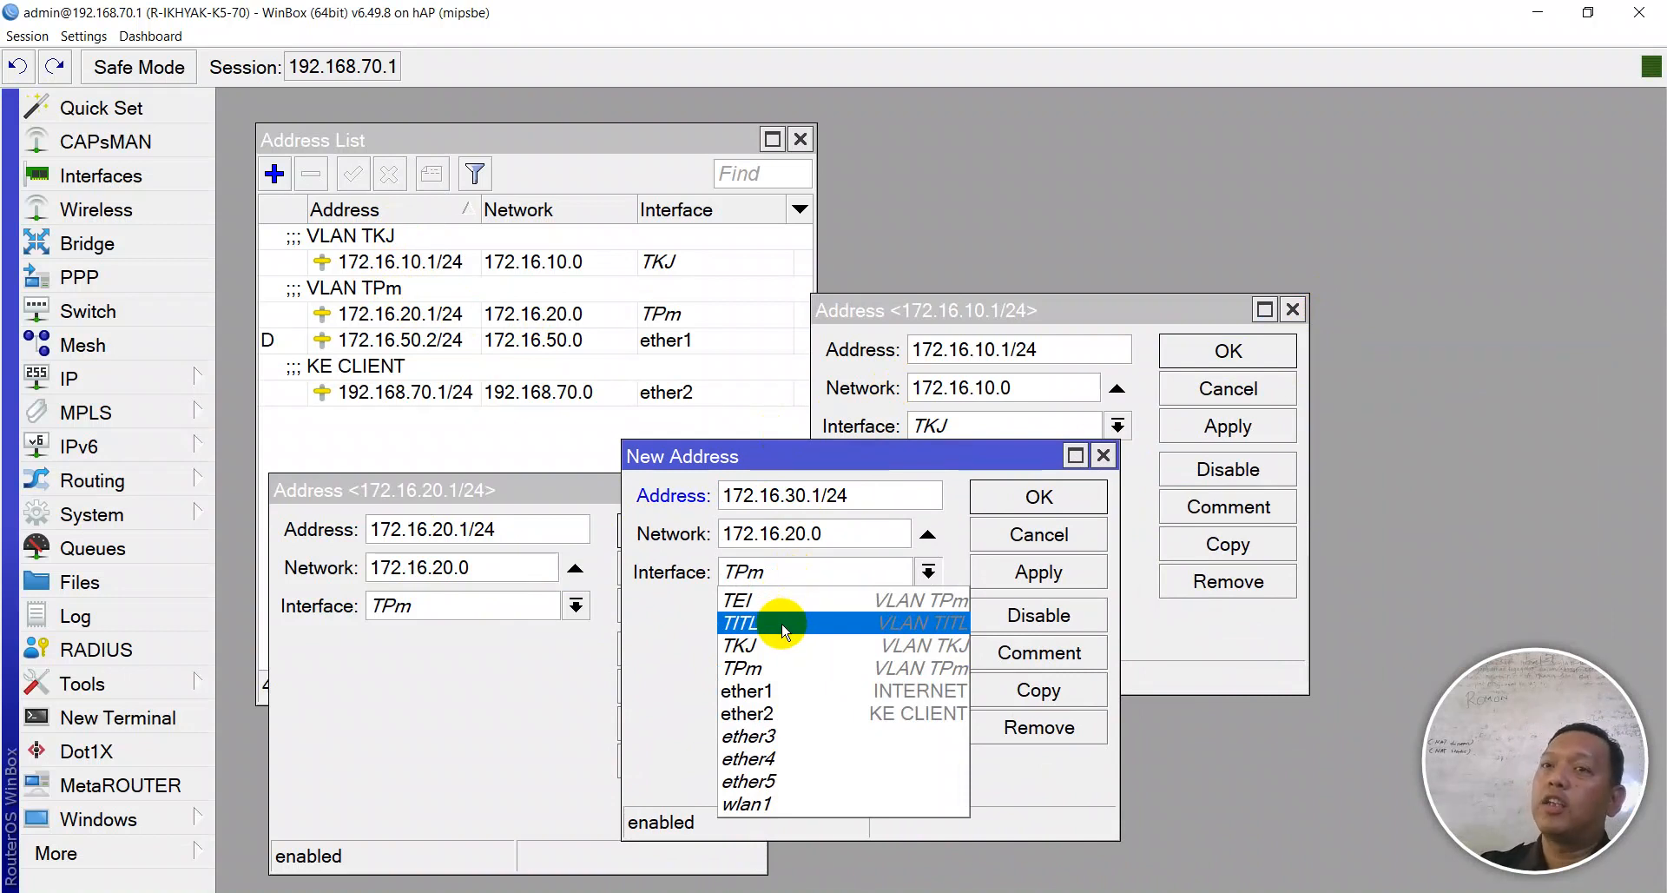
pyautogui.click(1086, 532)
pyautogui.click(1084, 538)
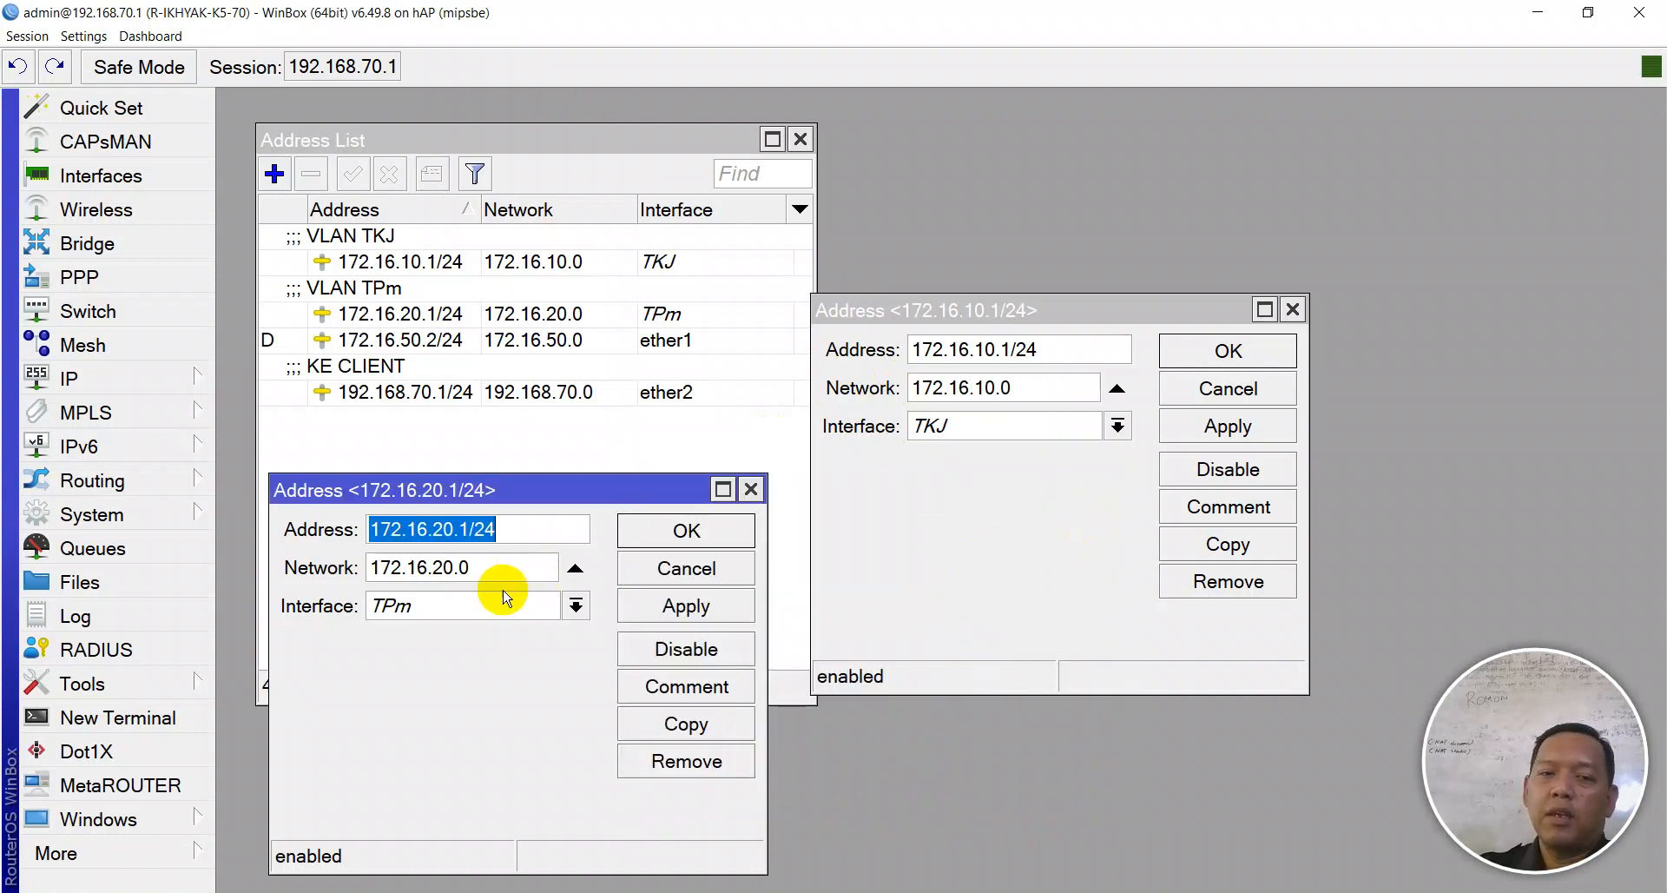
# - Reassign 172.16.20.1/24 to TITL with comment 'VLAN TITL', then duplicate it again
pyautogui.click(440, 607)
pyautogui.click(438, 649)
pyautogui.click(651, 608)
pyautogui.click(668, 684)
pyautogui.click(945, 615)
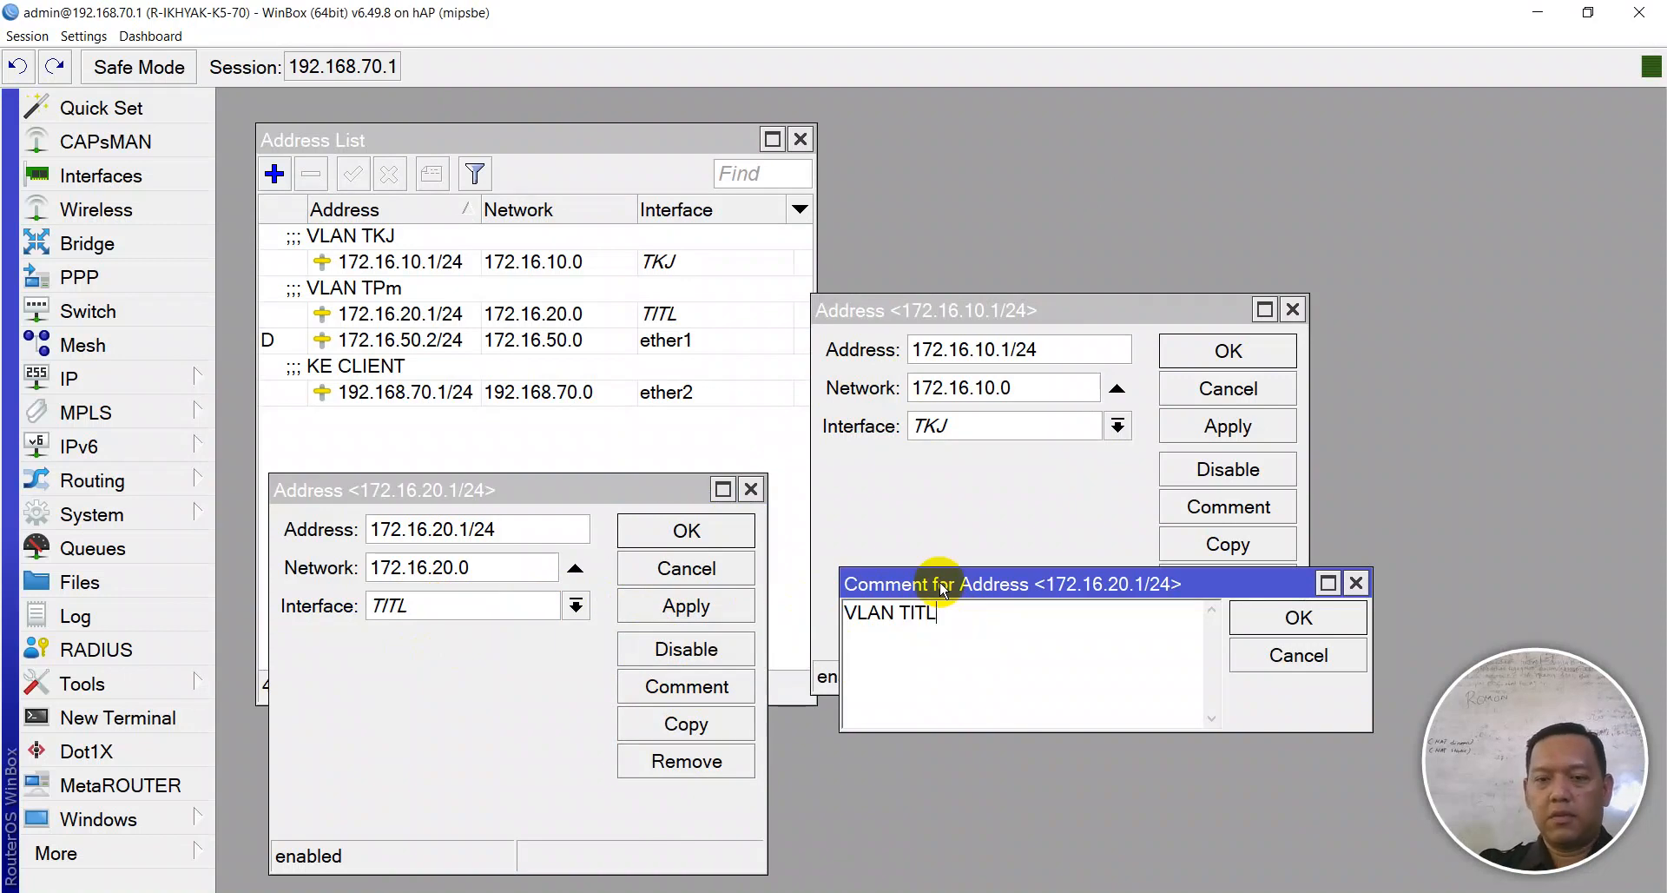
pyautogui.click(1263, 618)
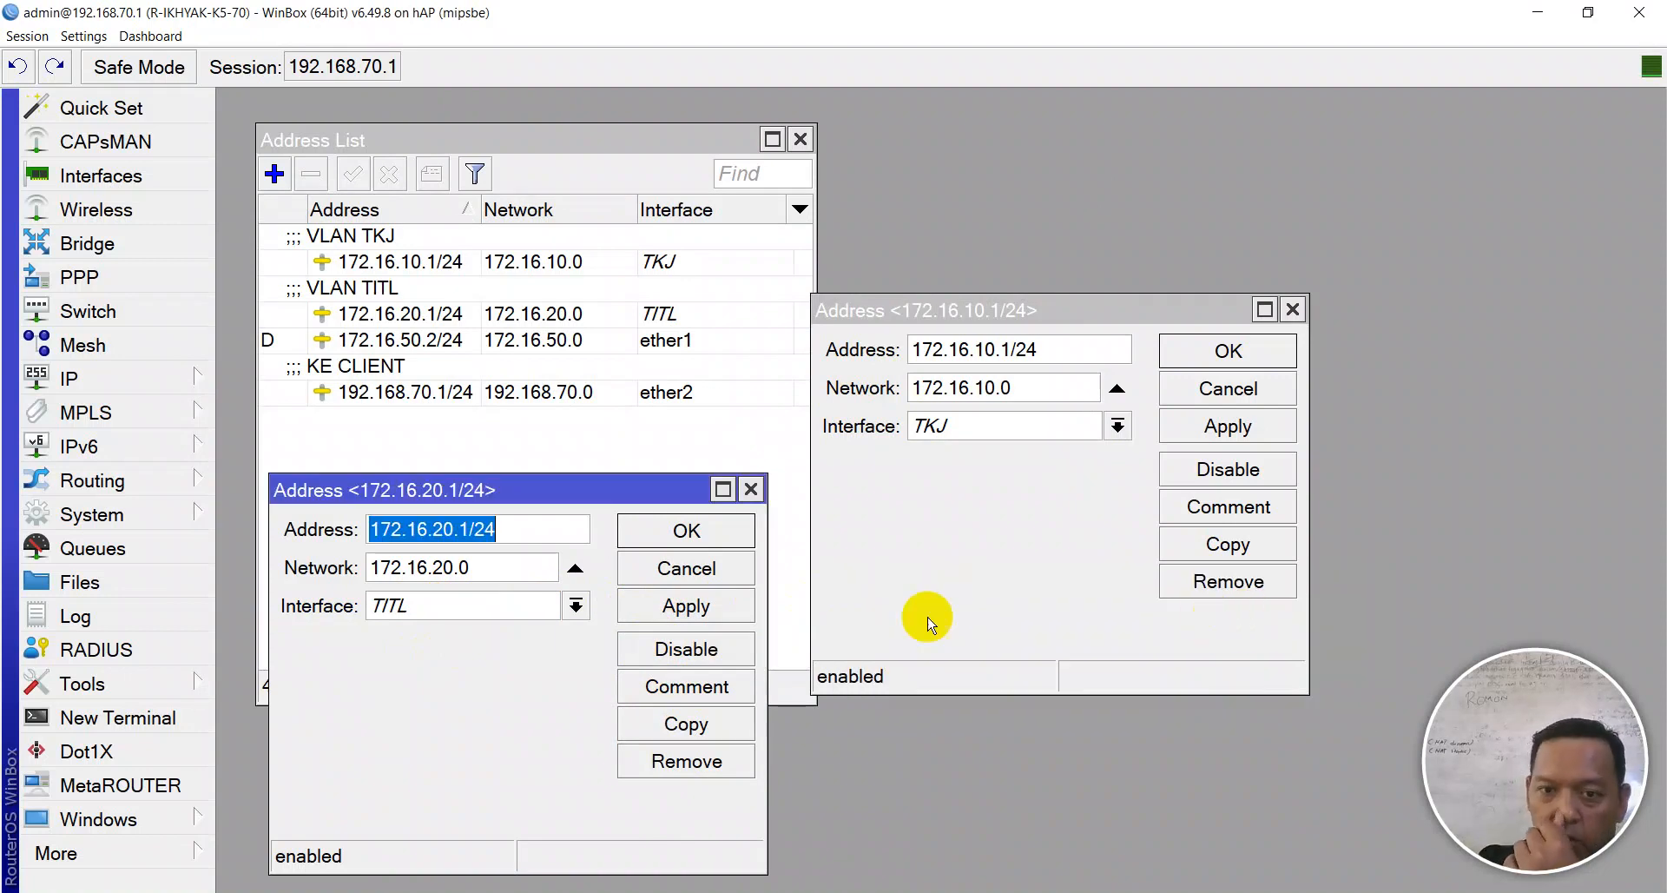
pyautogui.click(706, 606)
pyautogui.click(686, 723)
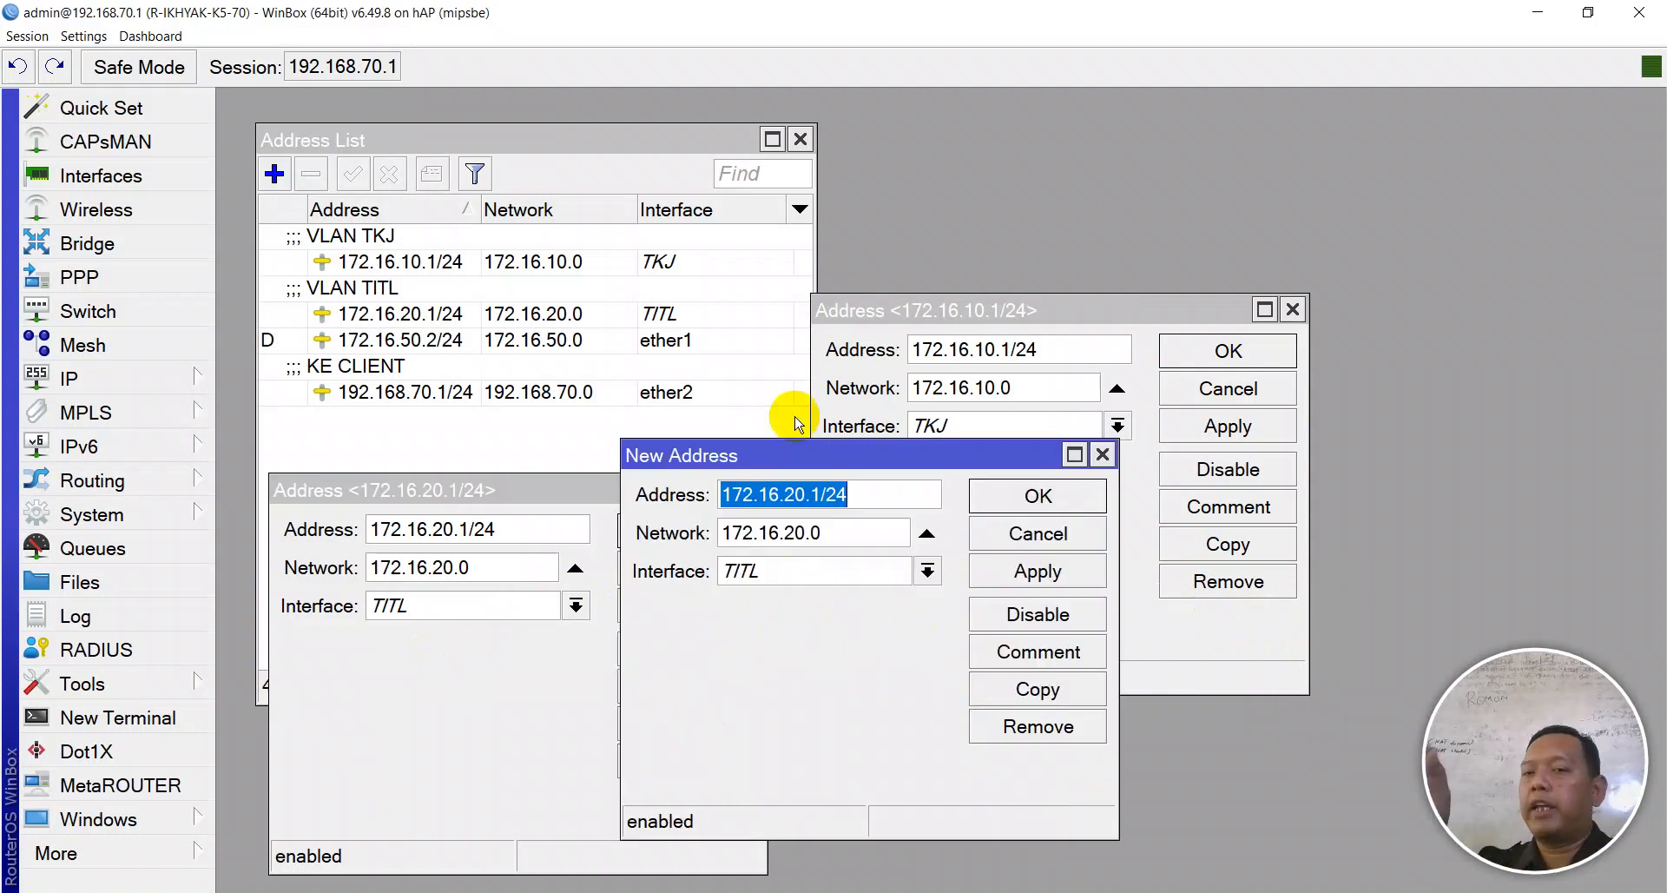
# - Set the copy to 172.16.30.1/24 on TPm with comment 'VLAN TPm'
pyautogui.click(790, 494)
pyautogui.press('BackSpace')
pyautogui.write('3')
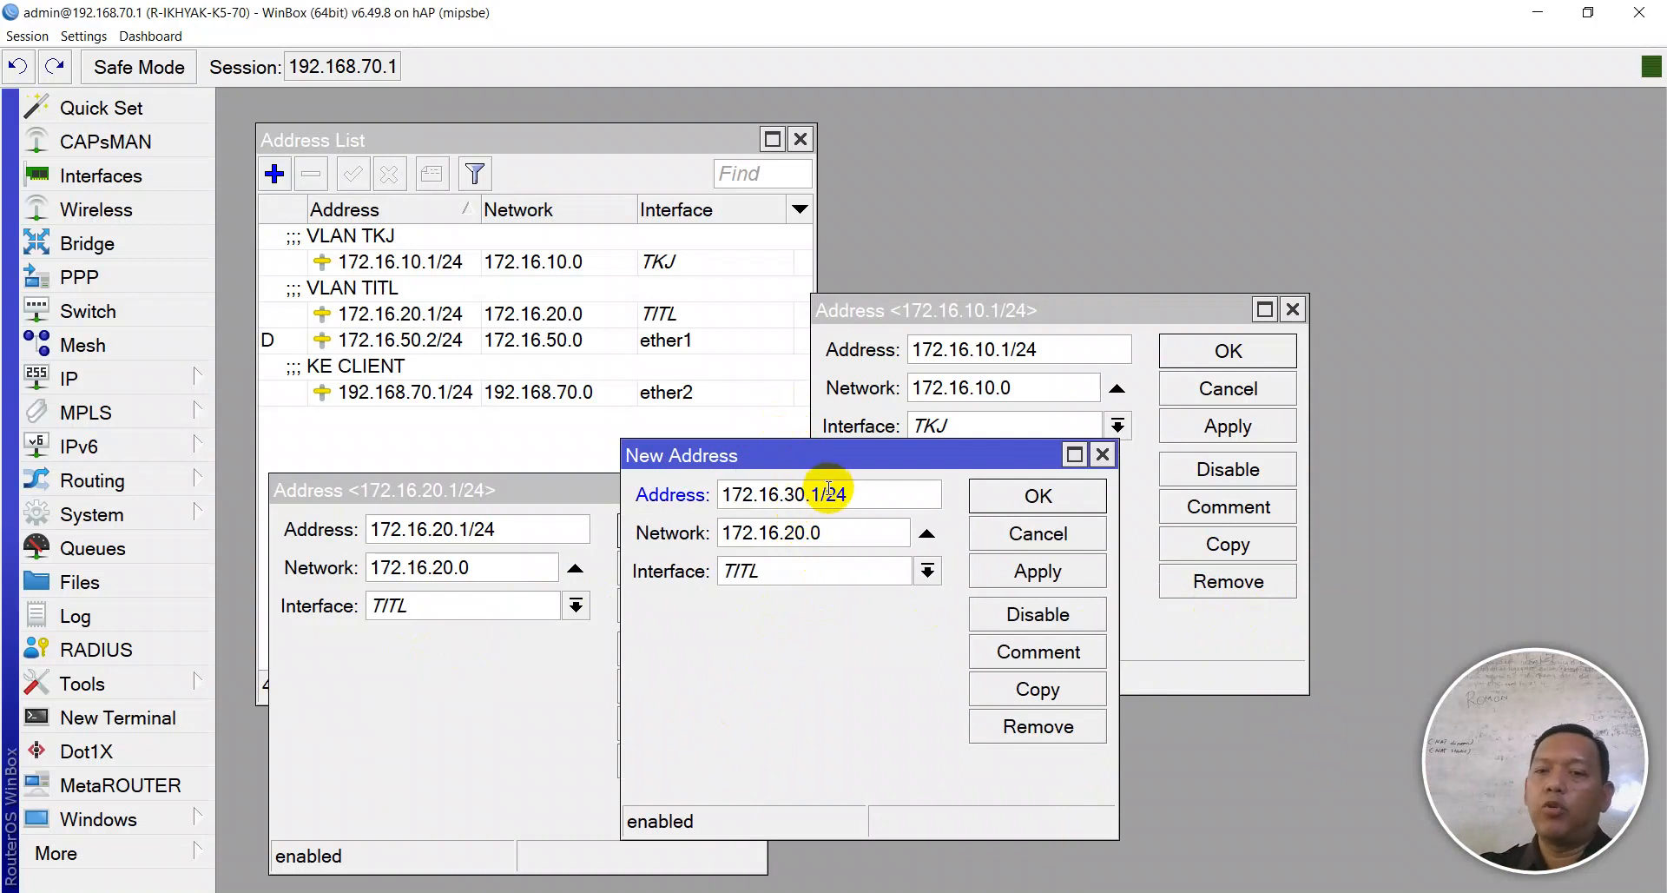
pyautogui.click(812, 571)
pyautogui.click(798, 660)
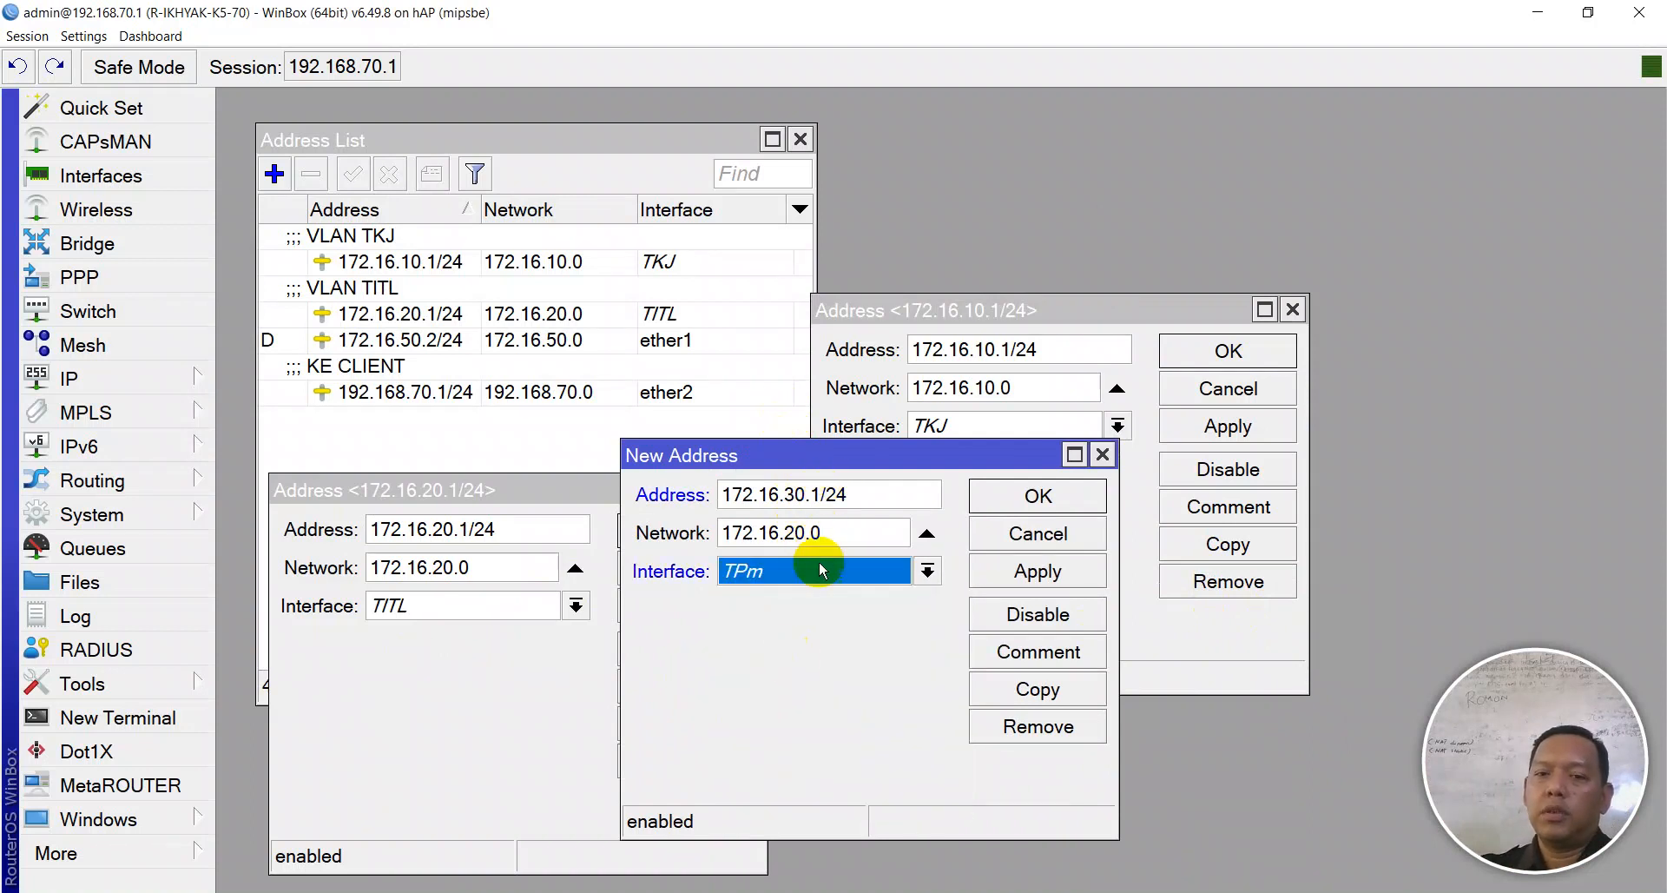
pyautogui.click(989, 572)
pyautogui.click(1038, 653)
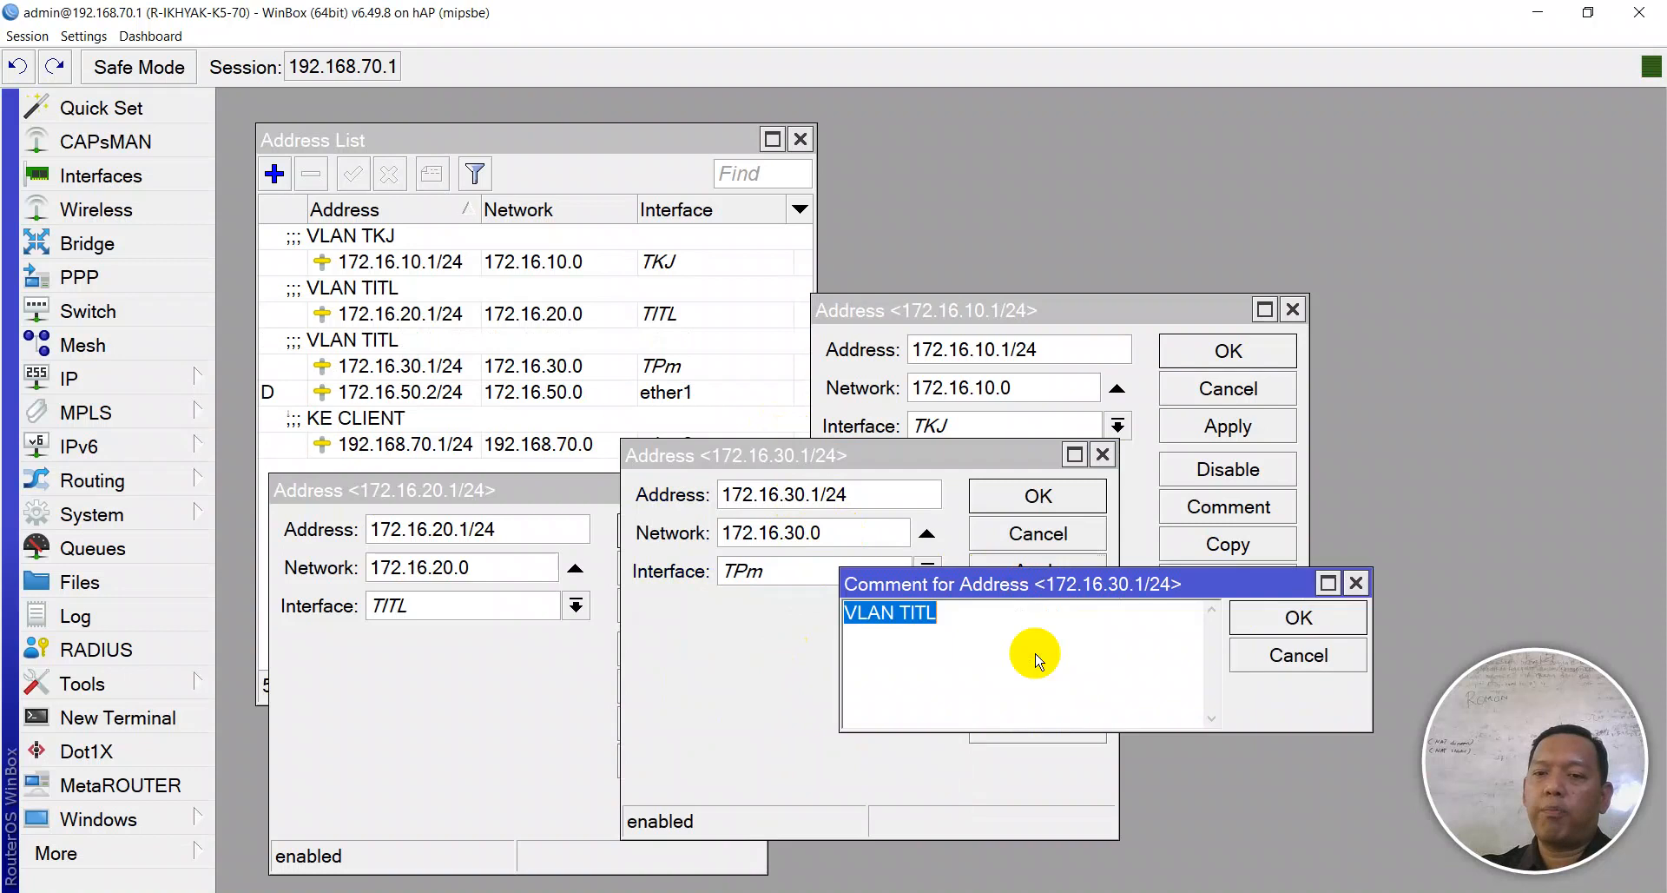
pyautogui.click(966, 624)
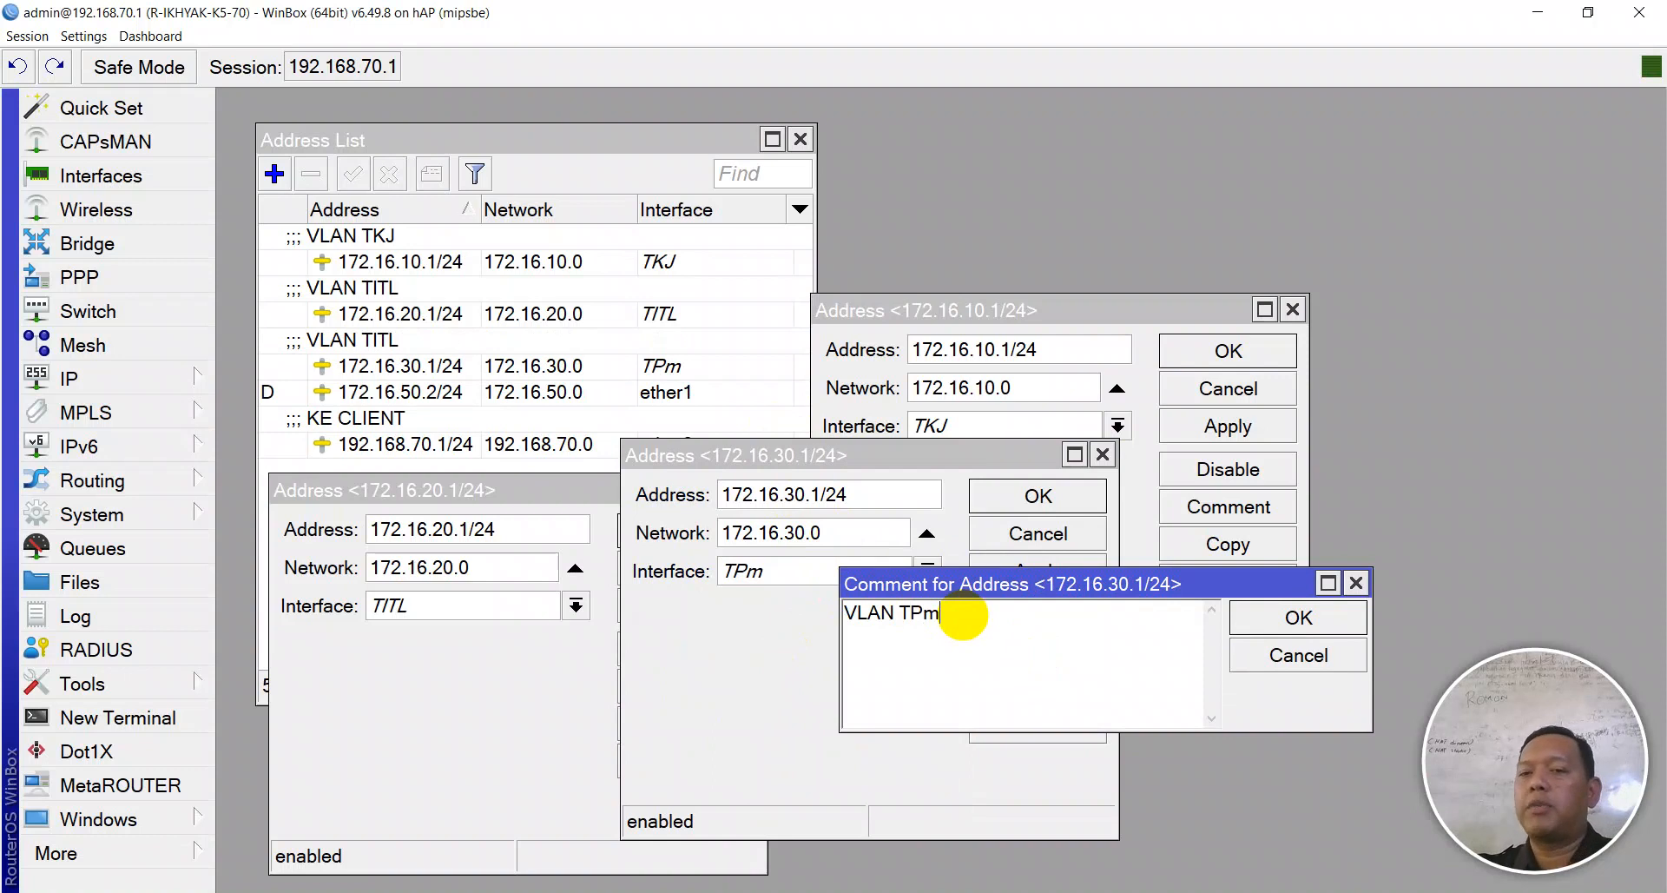
pyautogui.press('Return')
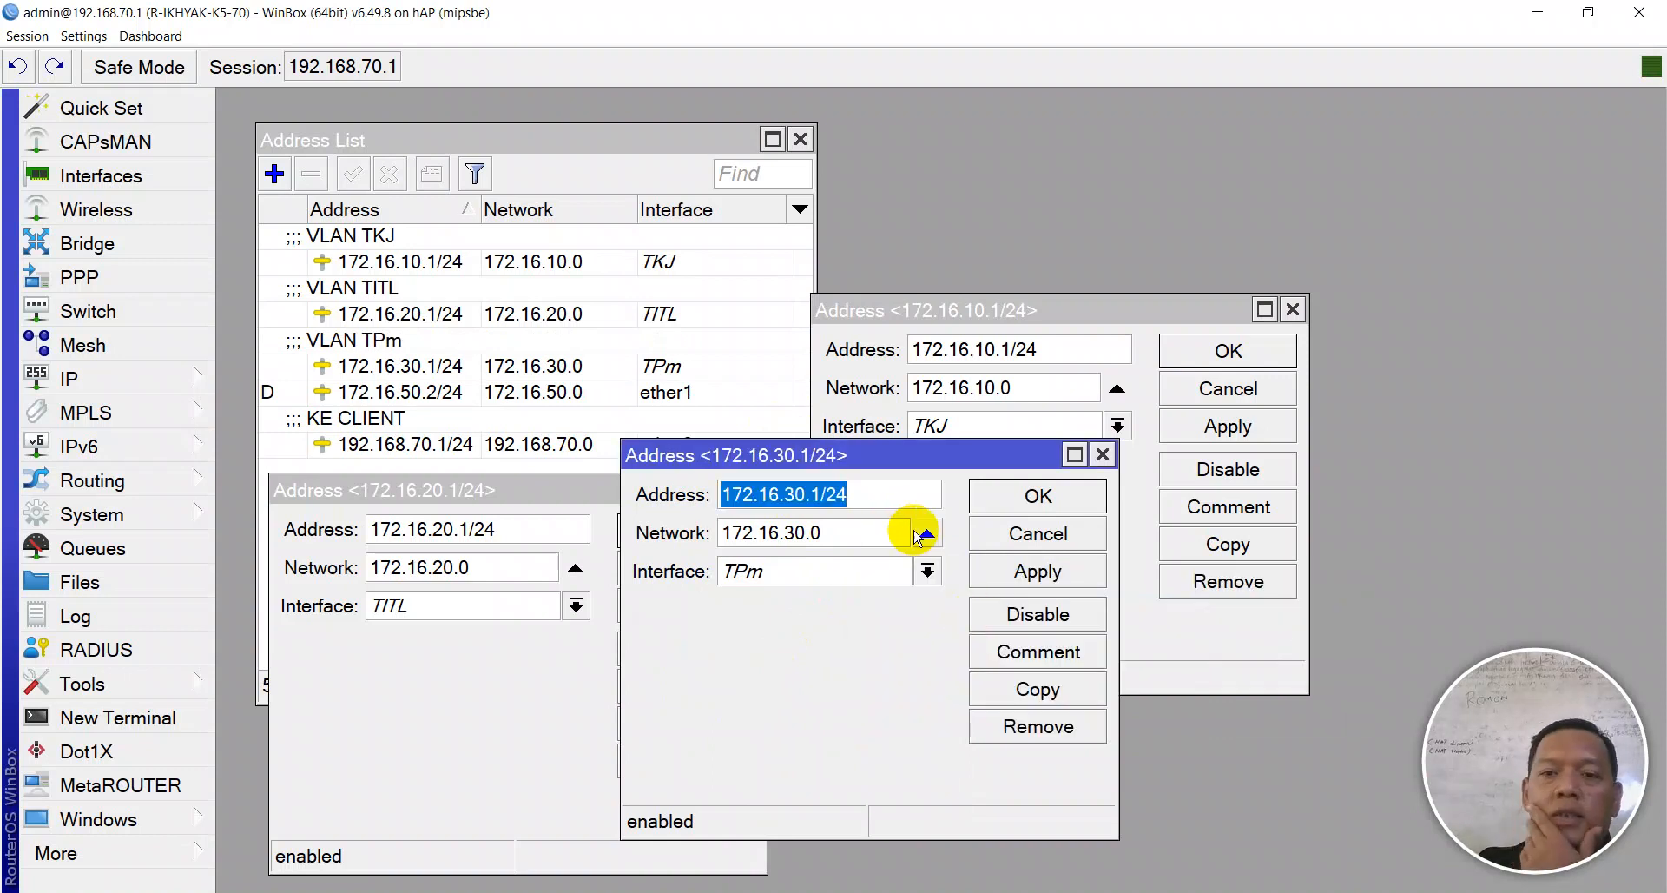
pyautogui.click(1024, 580)
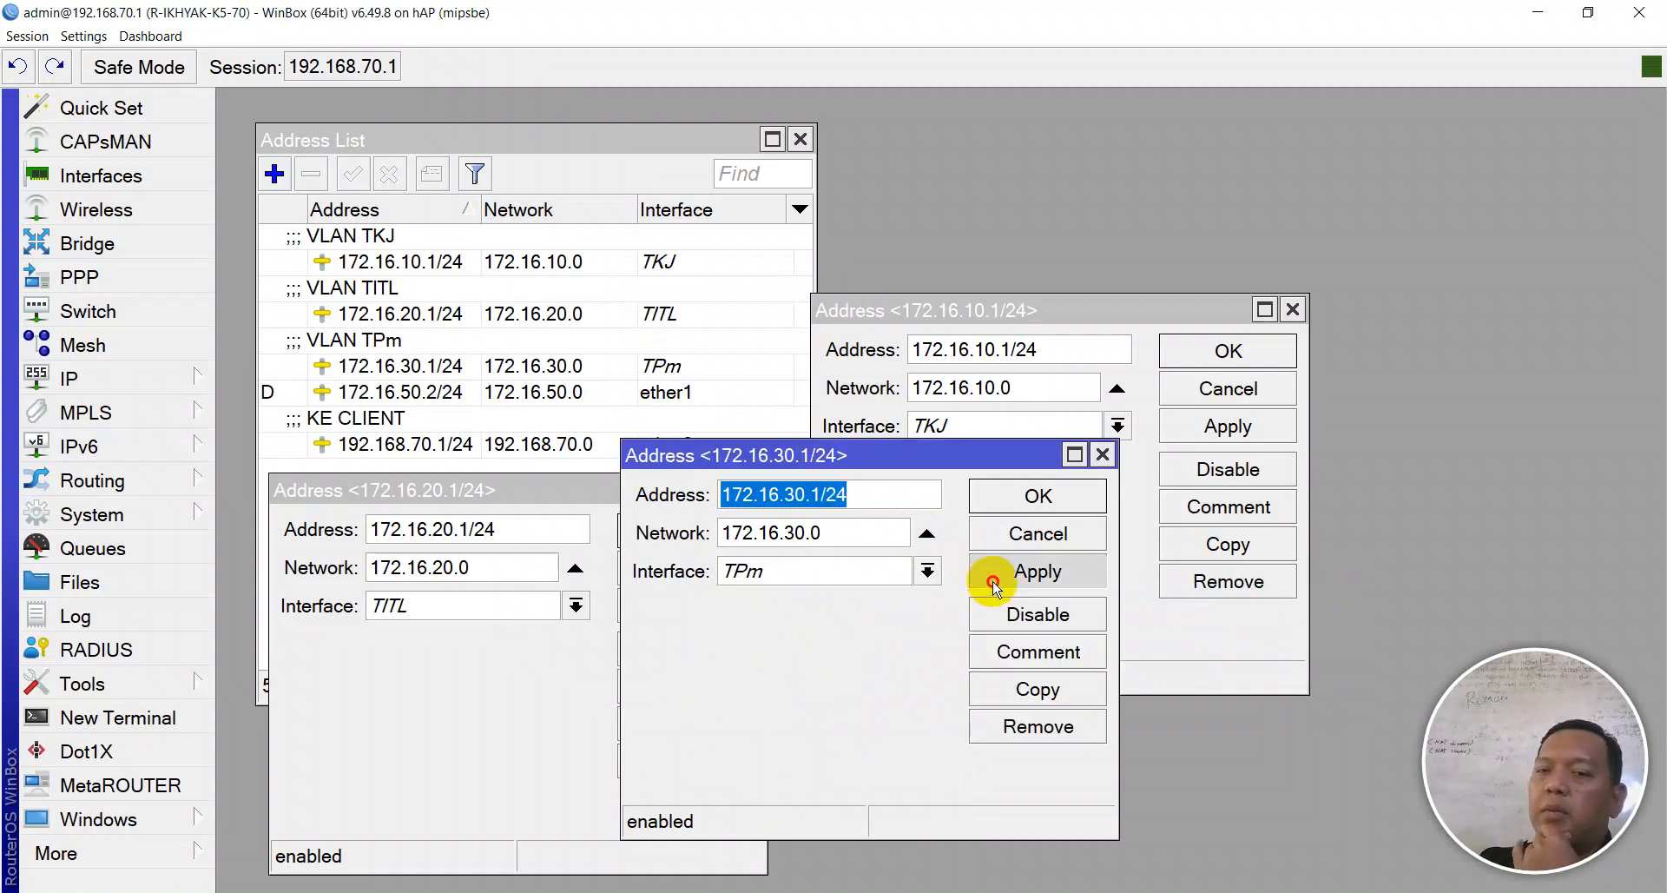
# - Duplicate it as 172.16.40.1/24 on TEI with comment 'VLAN TEI'
pyautogui.click(1033, 689)
pyautogui.click(820, 519)
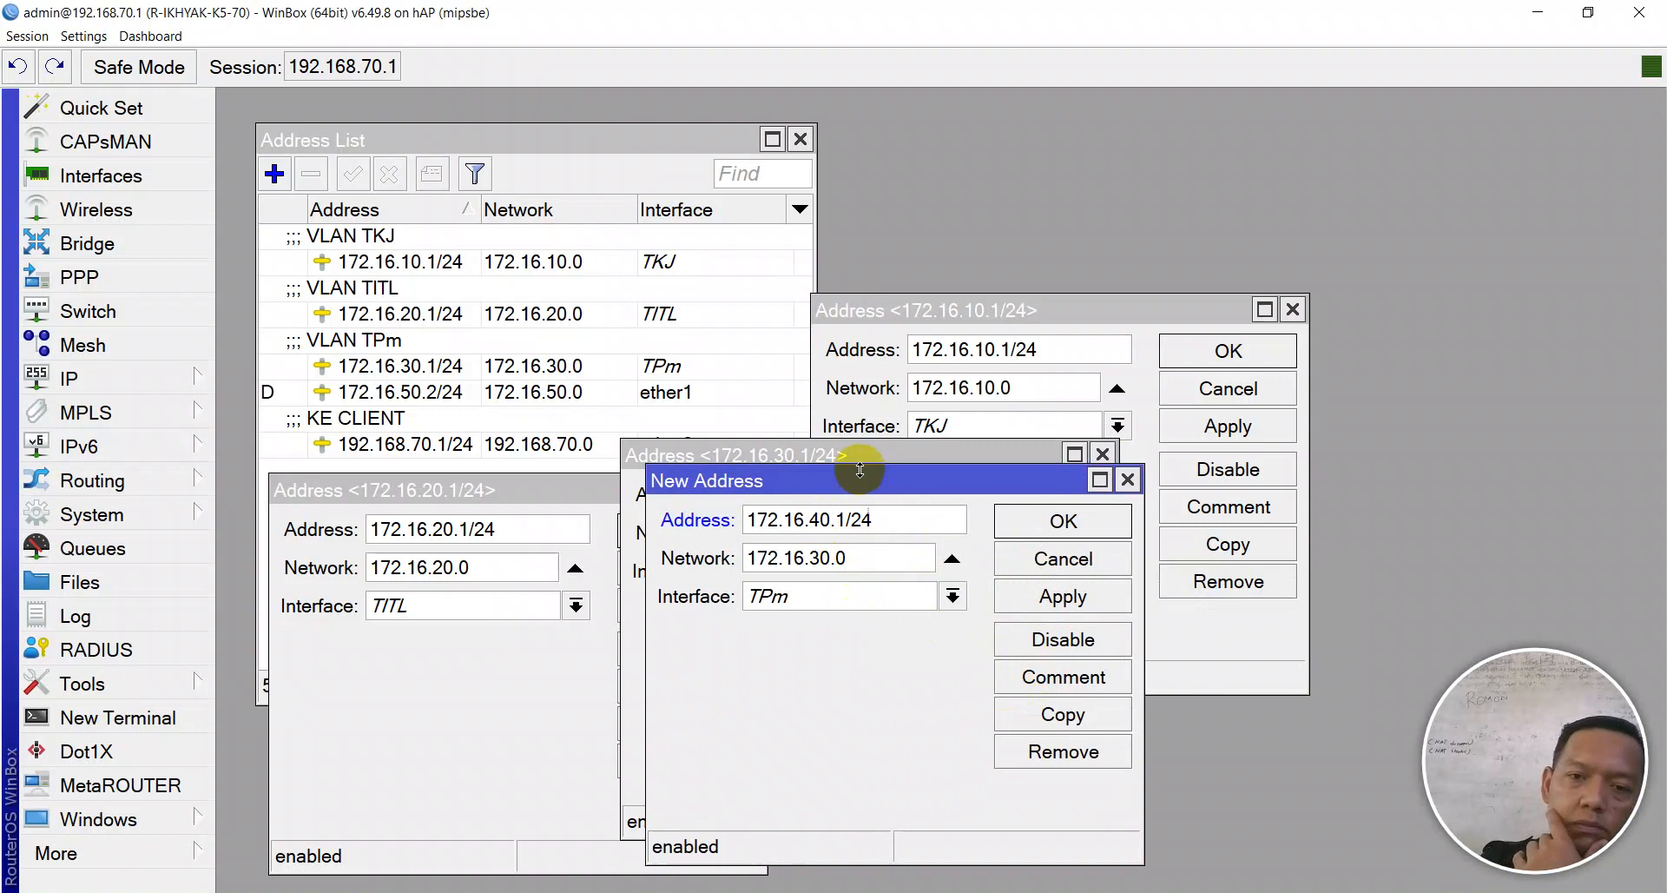
pyautogui.click(771, 596)
pyautogui.click(782, 625)
pyautogui.click(1063, 596)
pyautogui.click(1062, 677)
pyautogui.click(962, 623)
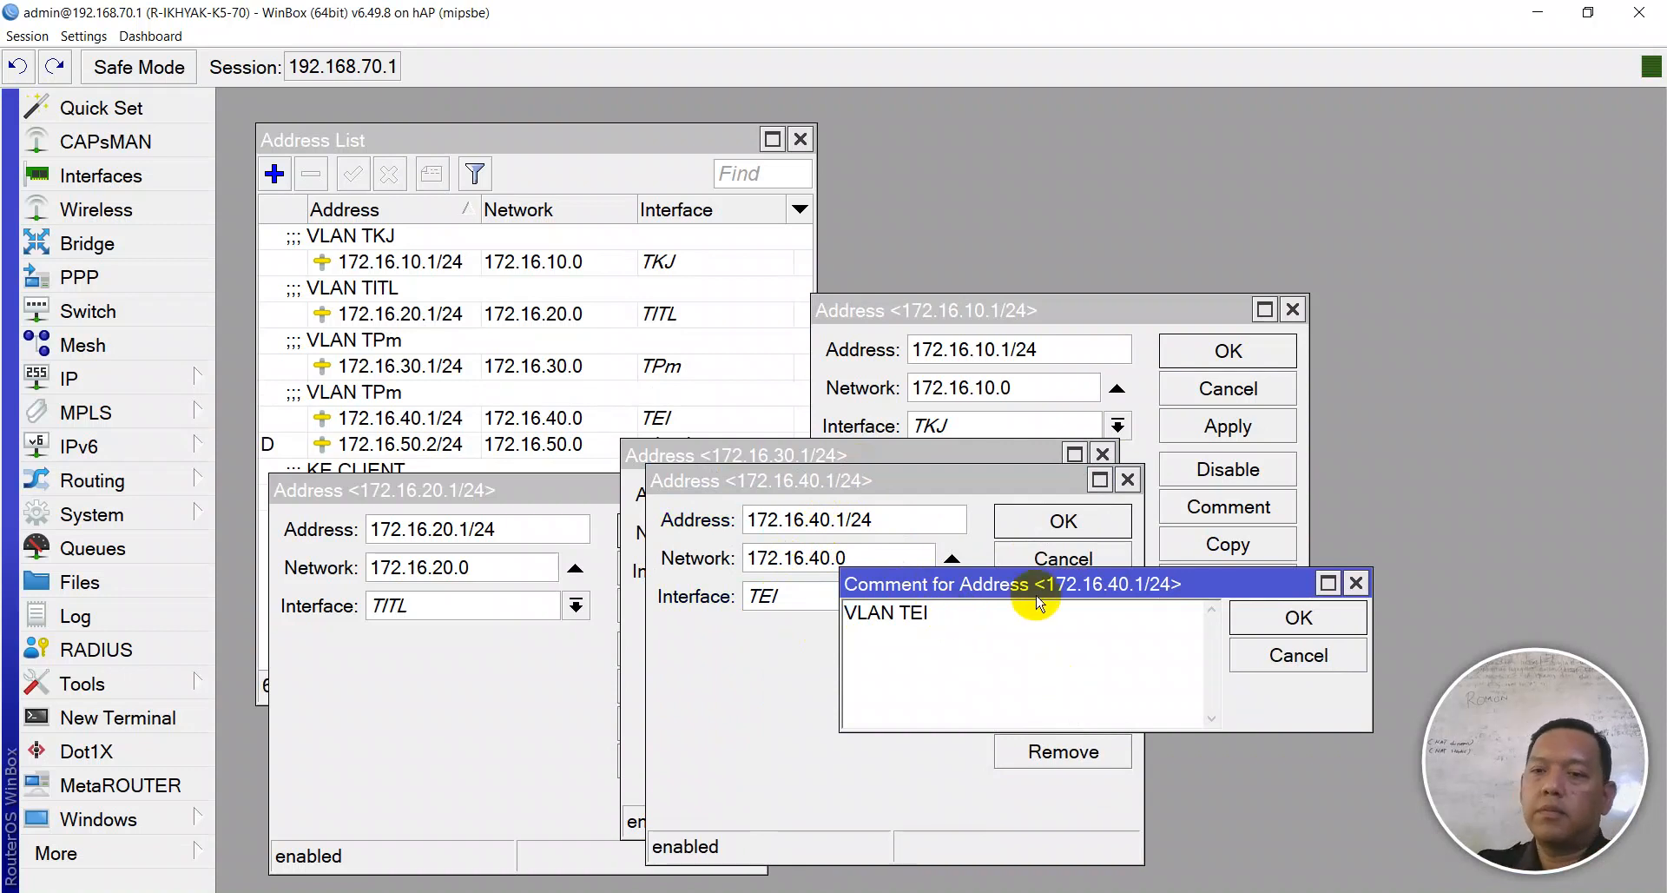
pyautogui.click(1244, 615)
# - Close all four address windows and recentre the Address List
pyautogui.click(1087, 519)
pyautogui.click(1052, 492)
pyautogui.click(731, 529)
pyautogui.click(1227, 351)
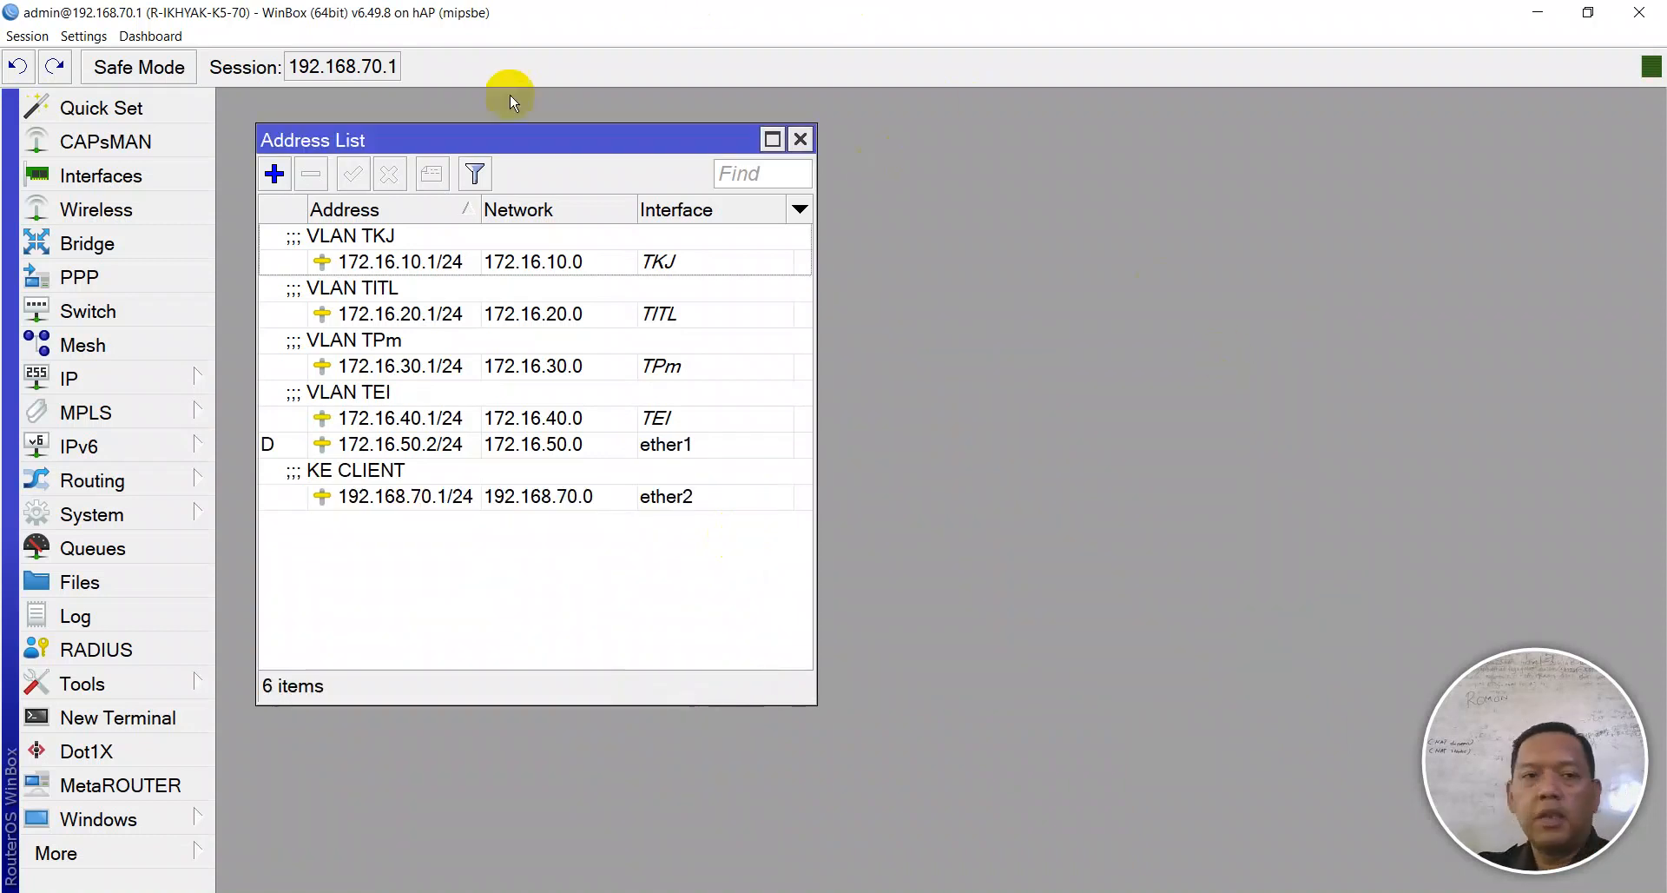
pyautogui.moveTo(420, 134); pyautogui.dragTo(790, 131)
# - Open the VLAN interface list and inspect TITL (ID 20) and TPm (ID 30) on ether3
pyautogui.click(133, 185)
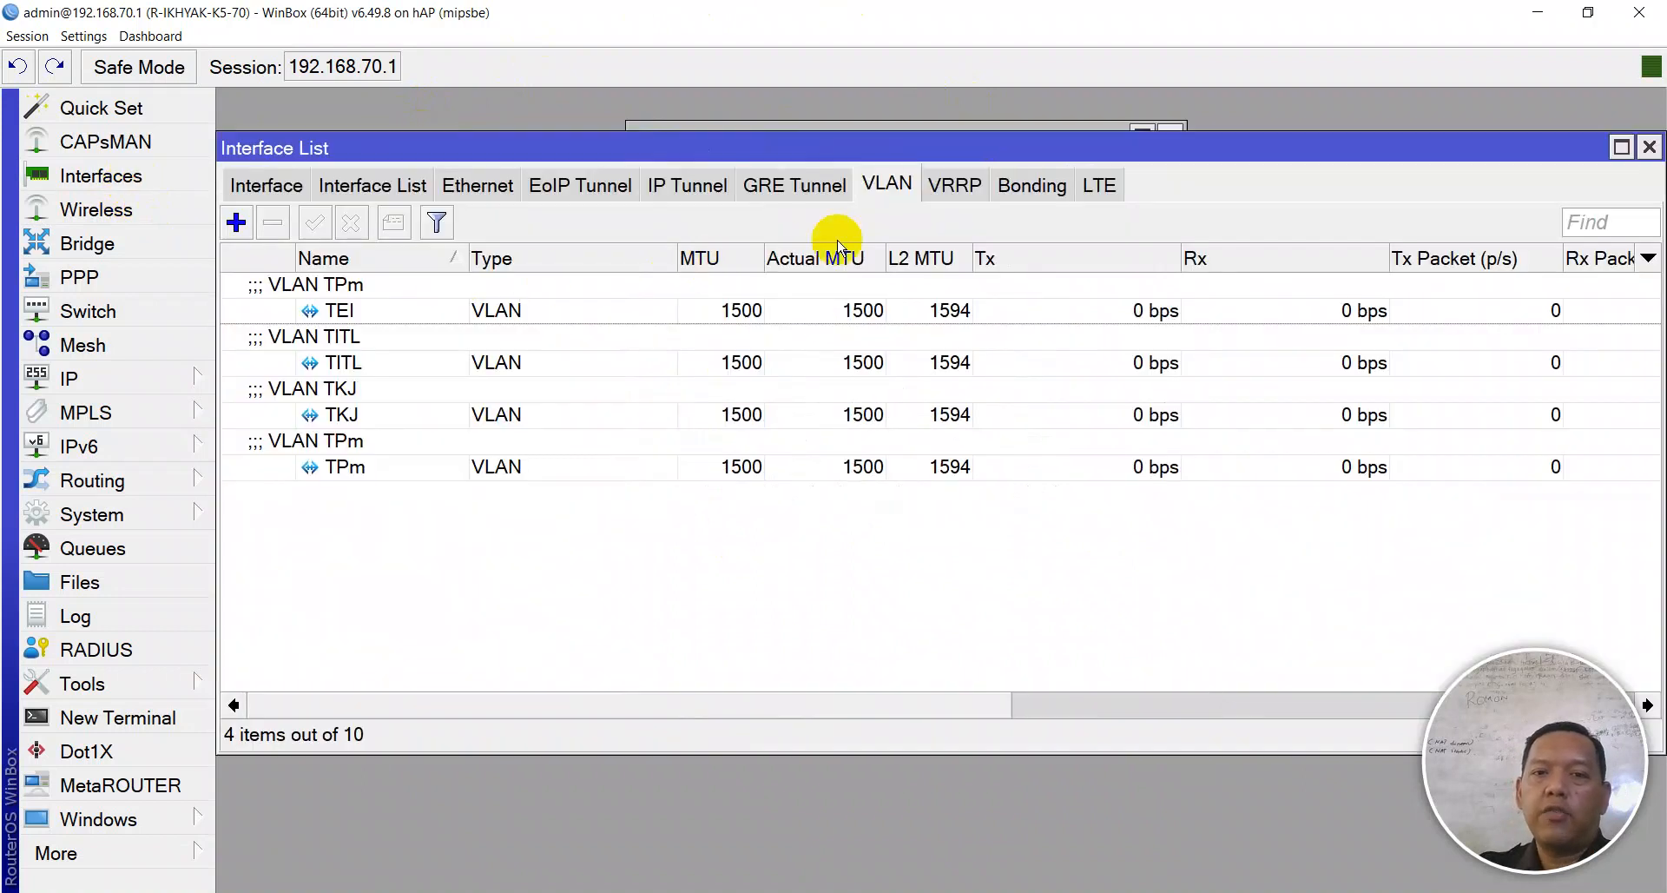
pyautogui.doubleClick(346, 358)
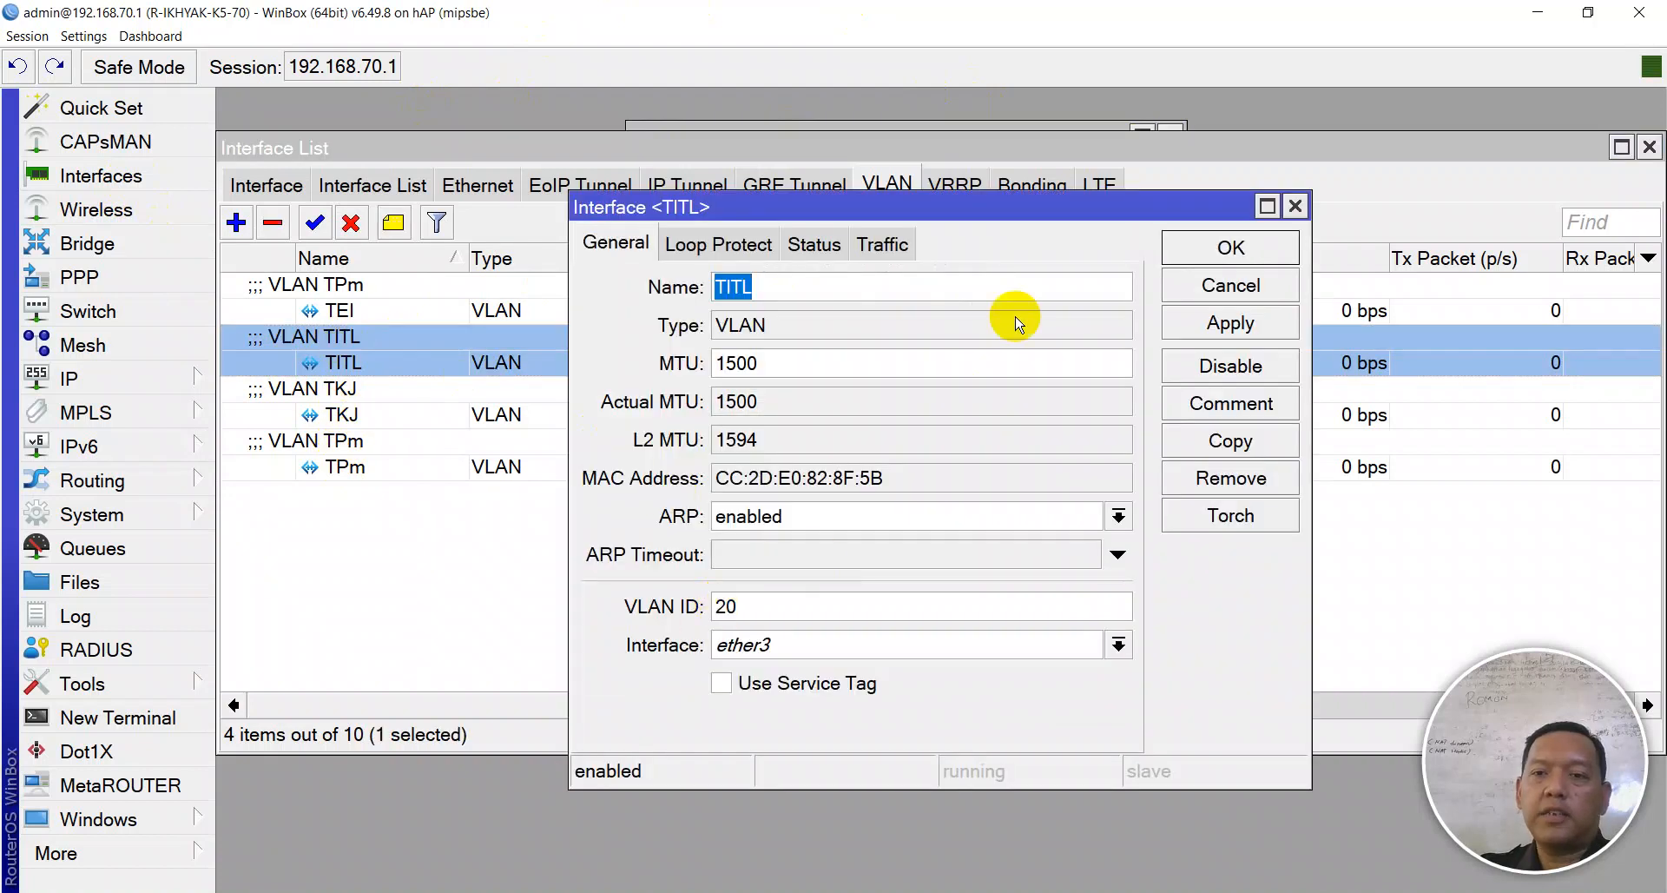
pyautogui.click(1191, 249)
pyautogui.doubleClick(347, 464)
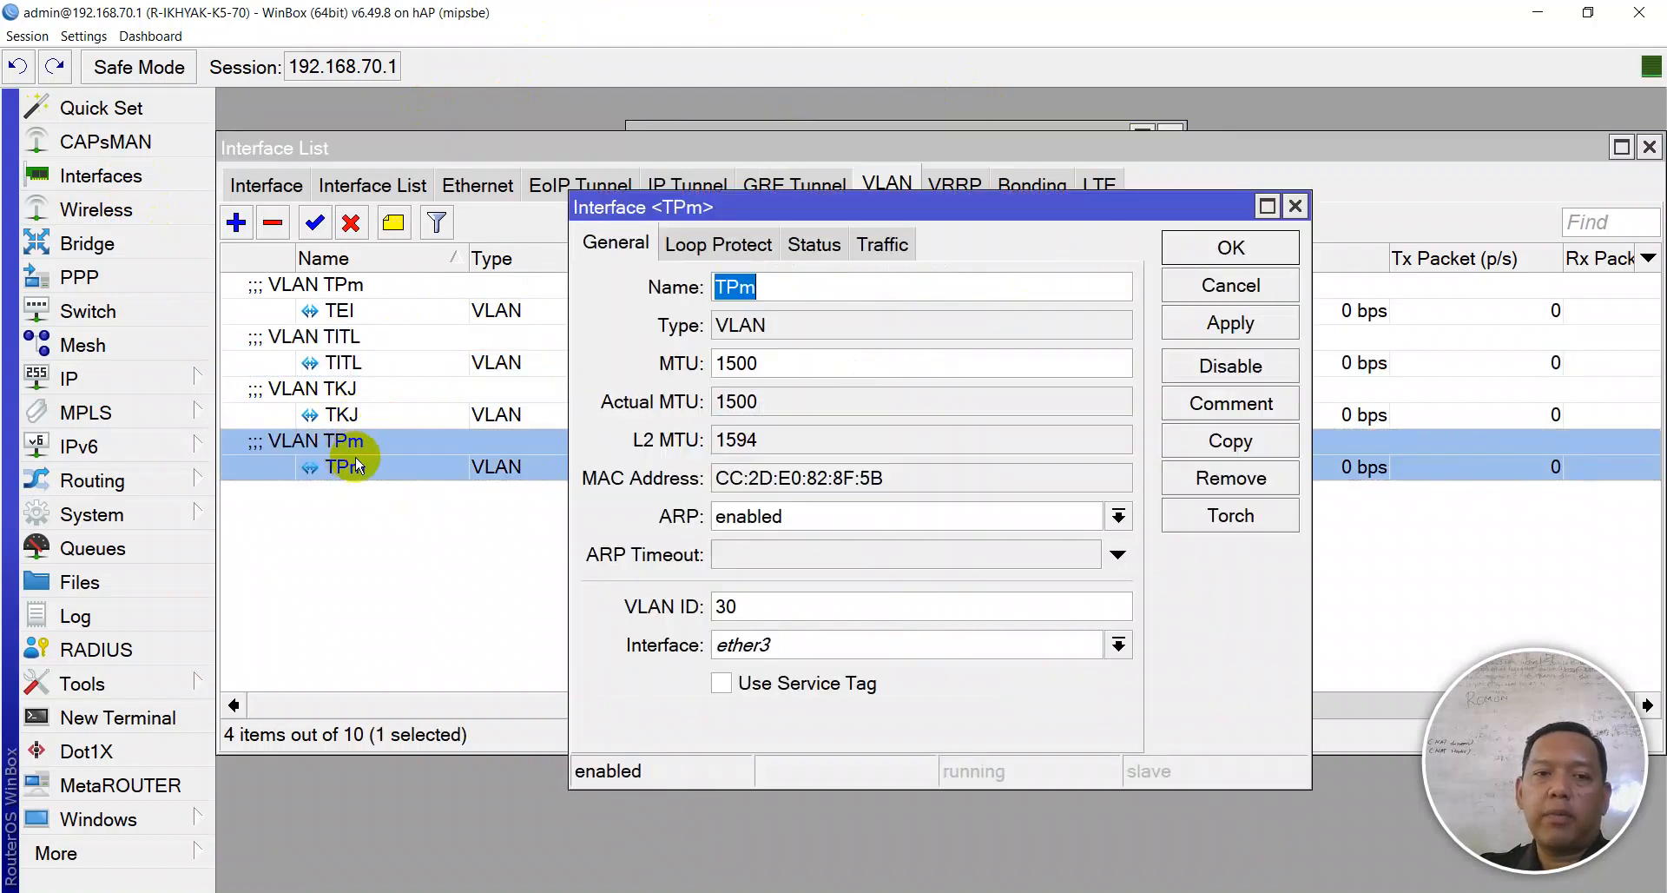
pyautogui.click(1228, 247)
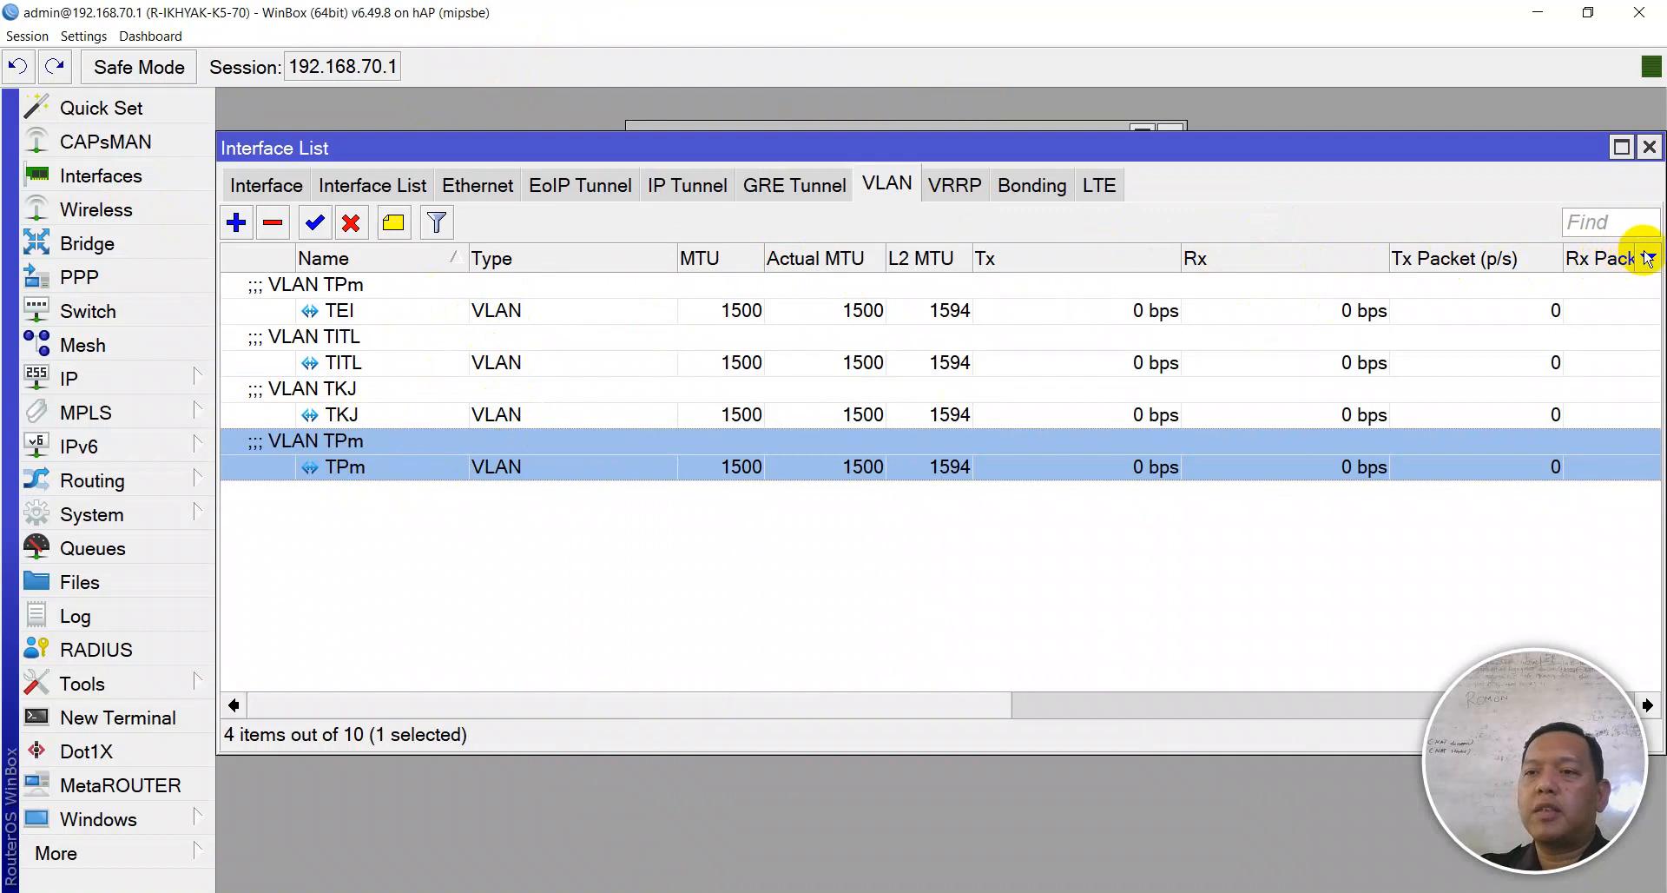
pyautogui.doubleClick(293, 467)
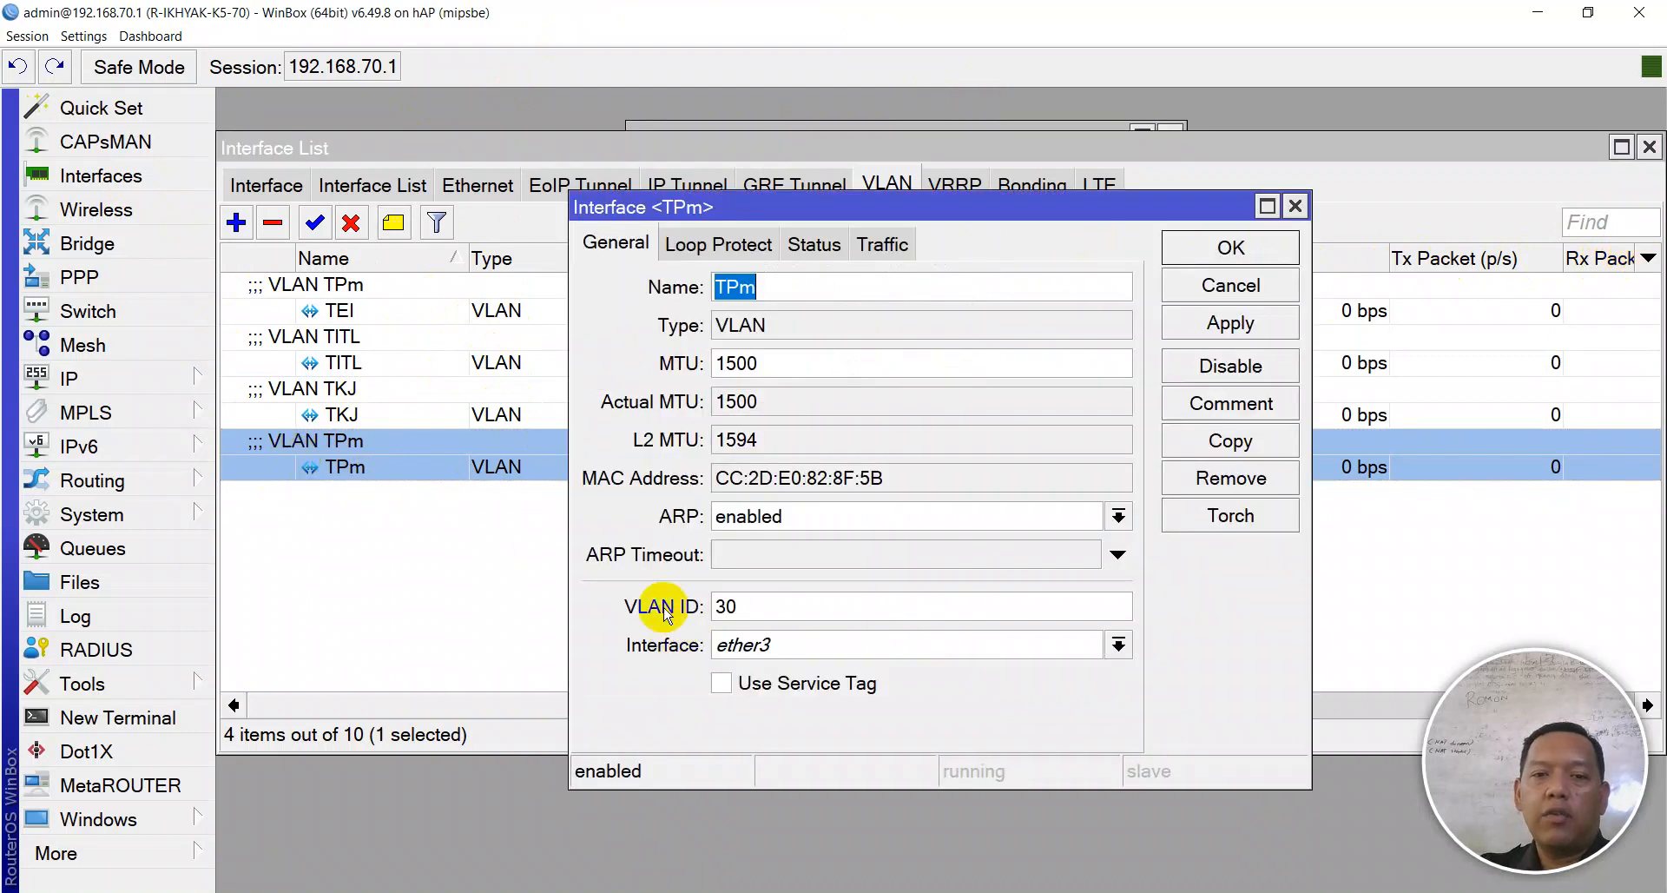
pyautogui.click(1218, 249)
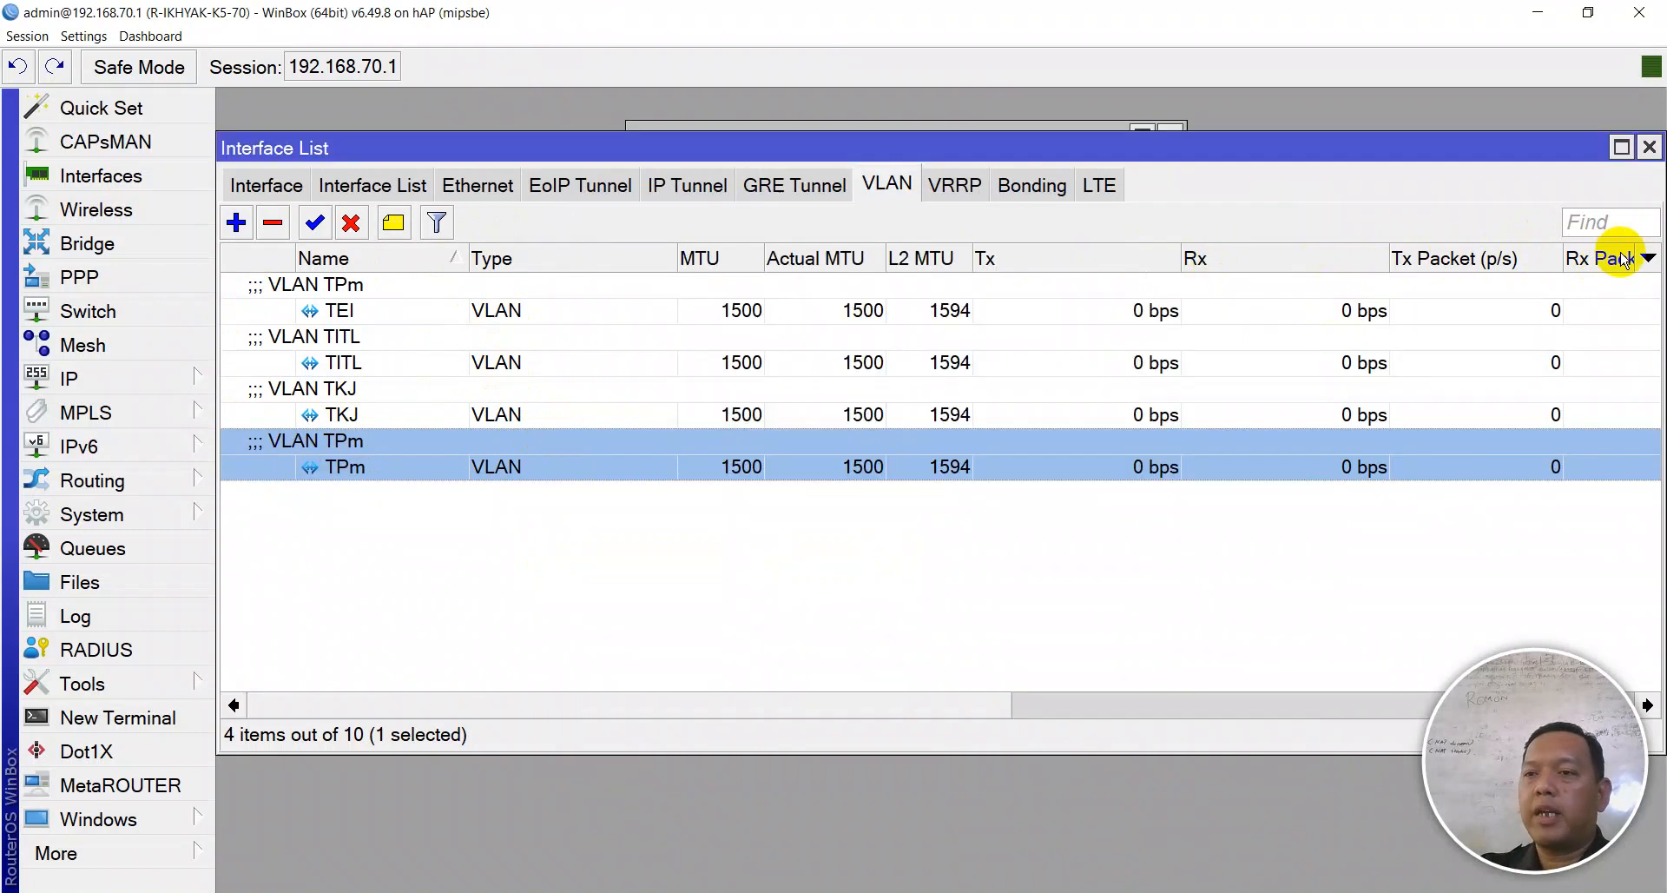
pyautogui.click(1647, 258)
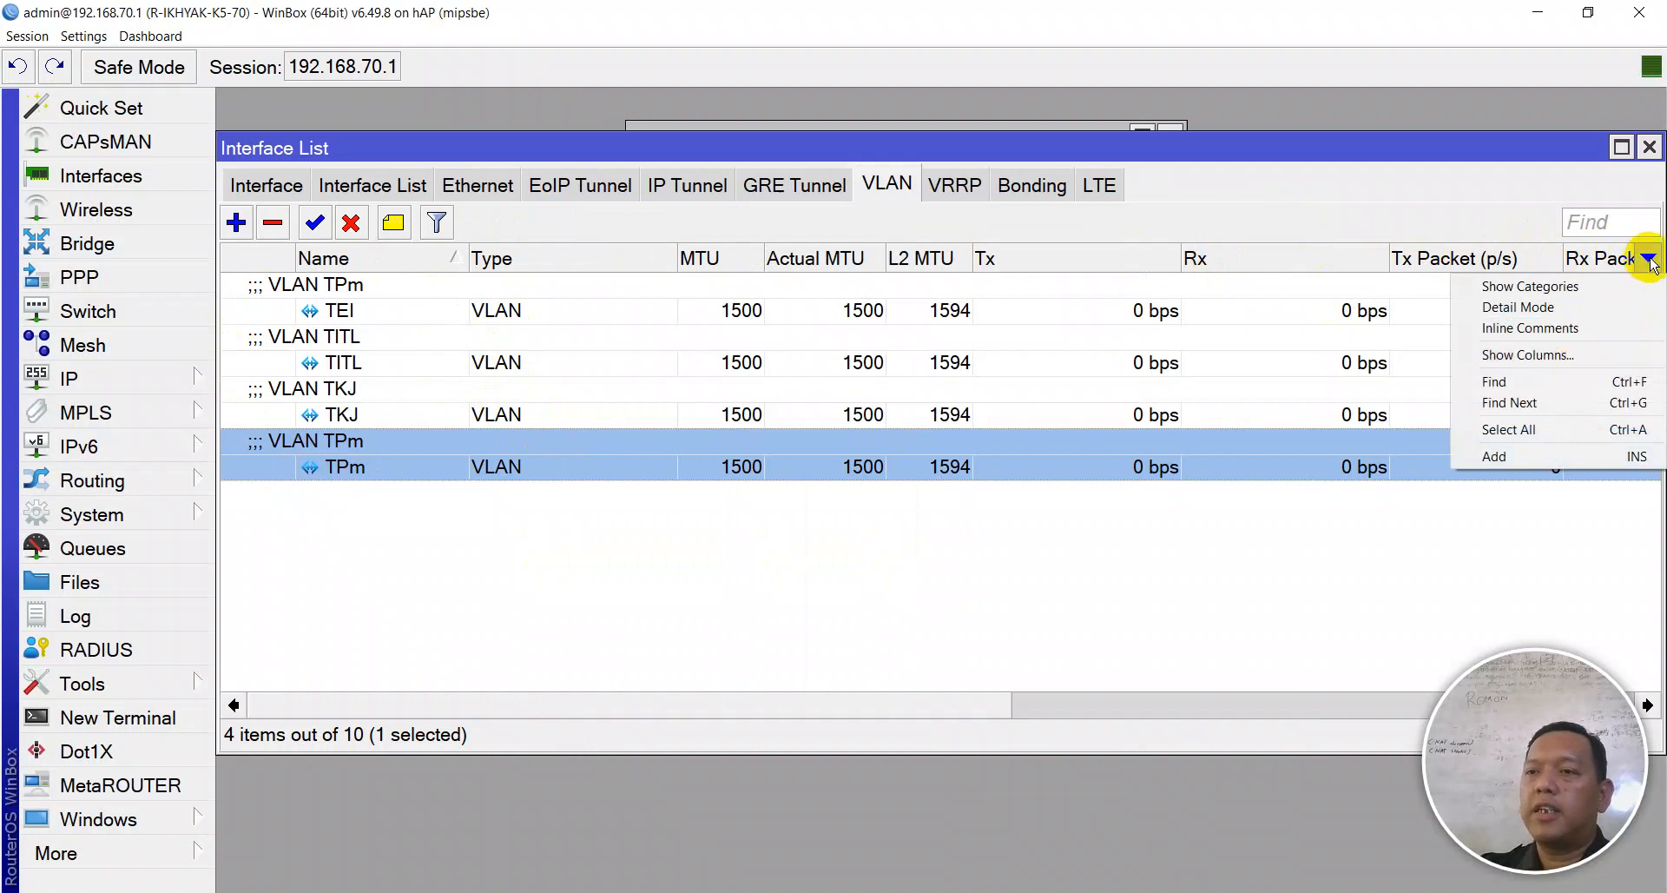
# - Show the VLAN ID column in the VLAN list and move it before Type
pyautogui.click(1600, 356)
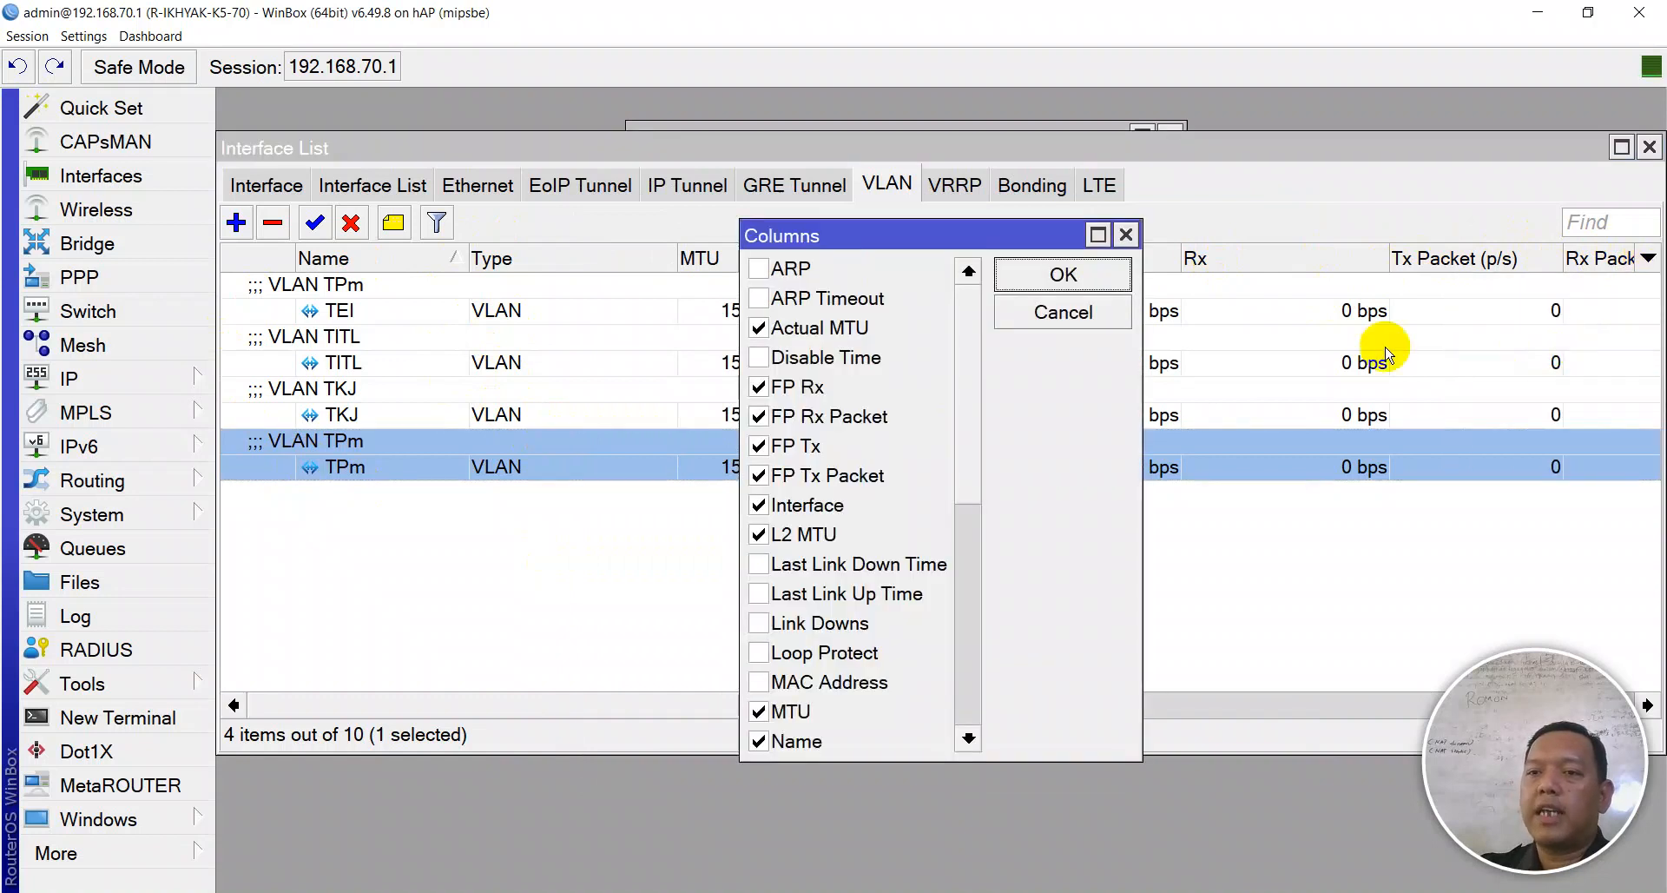
pyautogui.scroll(-4, 849, 402)
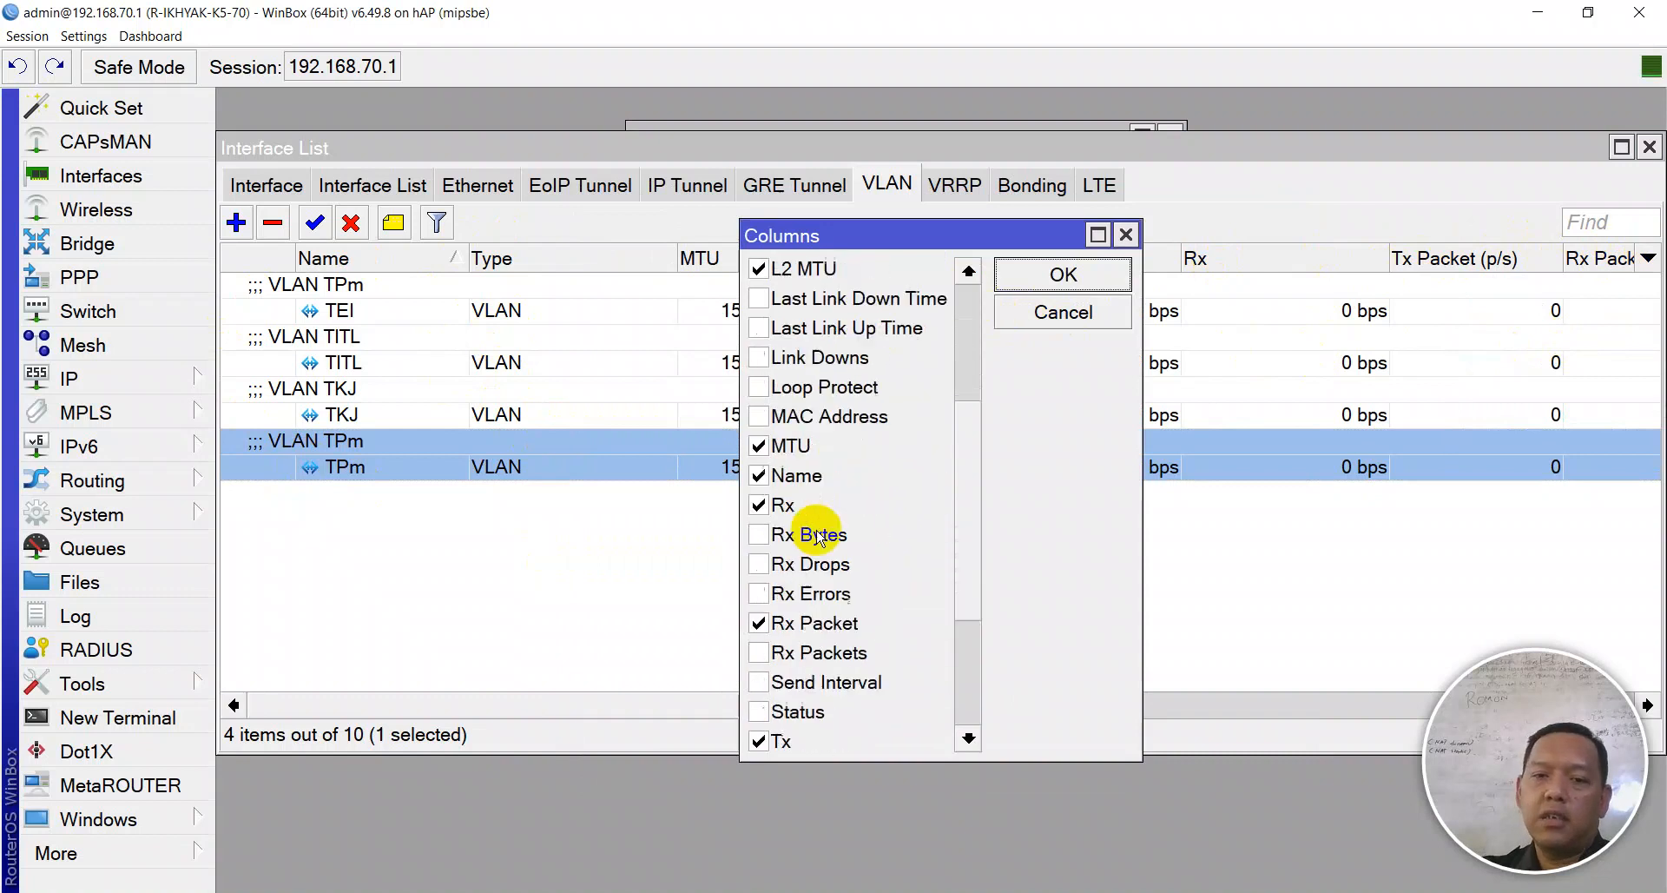
pyautogui.scroll(-2, 813, 538)
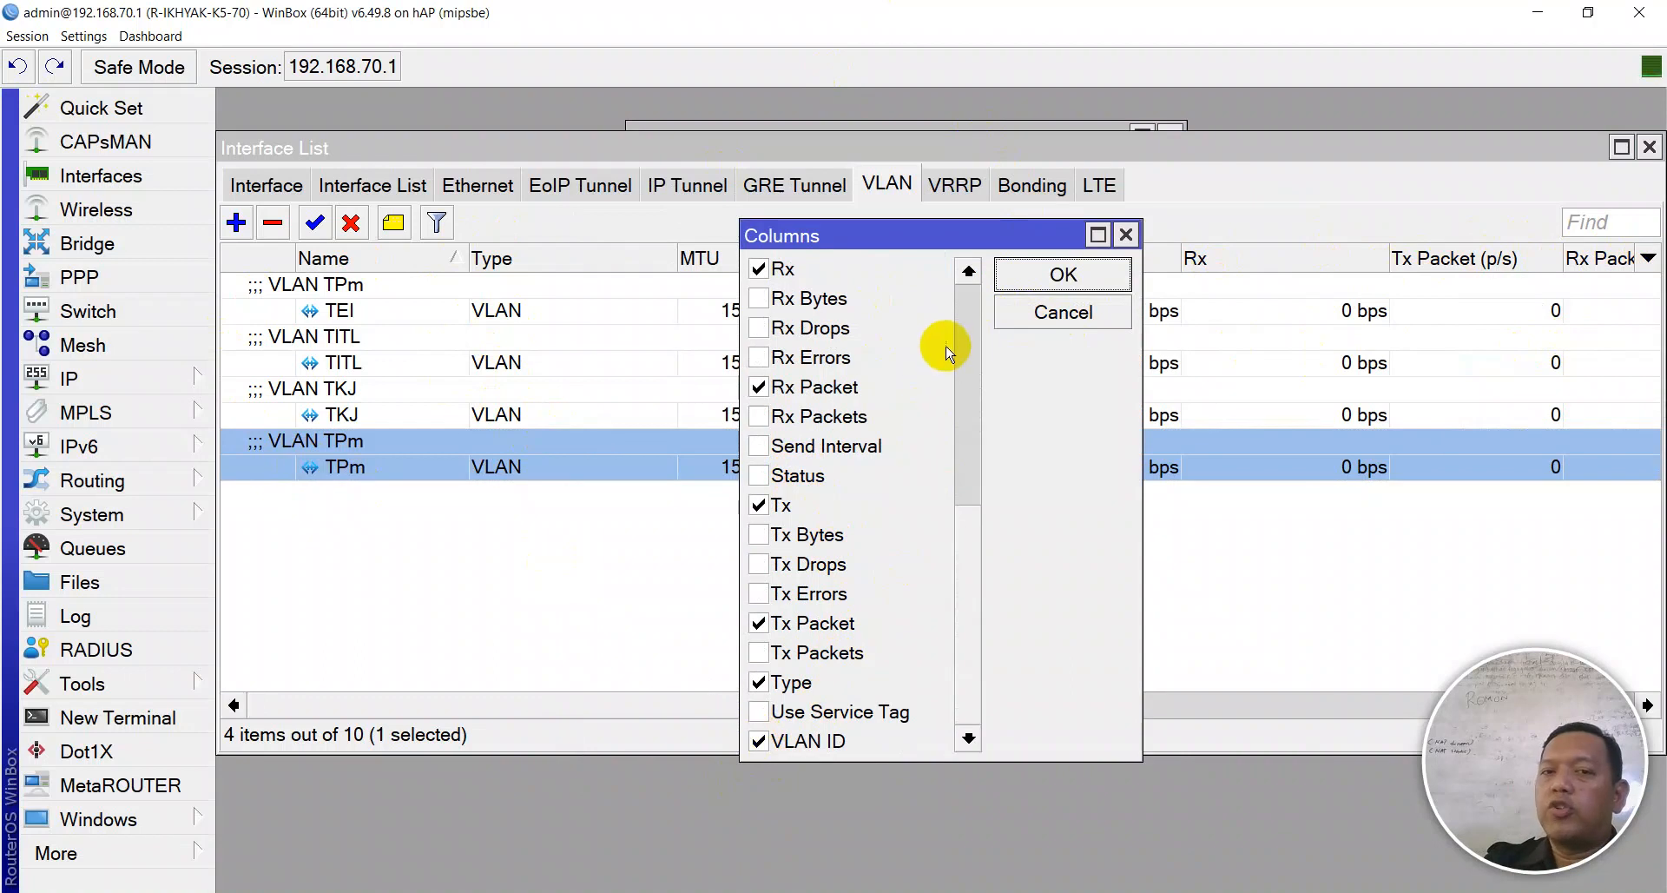
pyautogui.click(1020, 276)
pyautogui.moveTo(930, 692); pyautogui.dragTo(1462, 663)
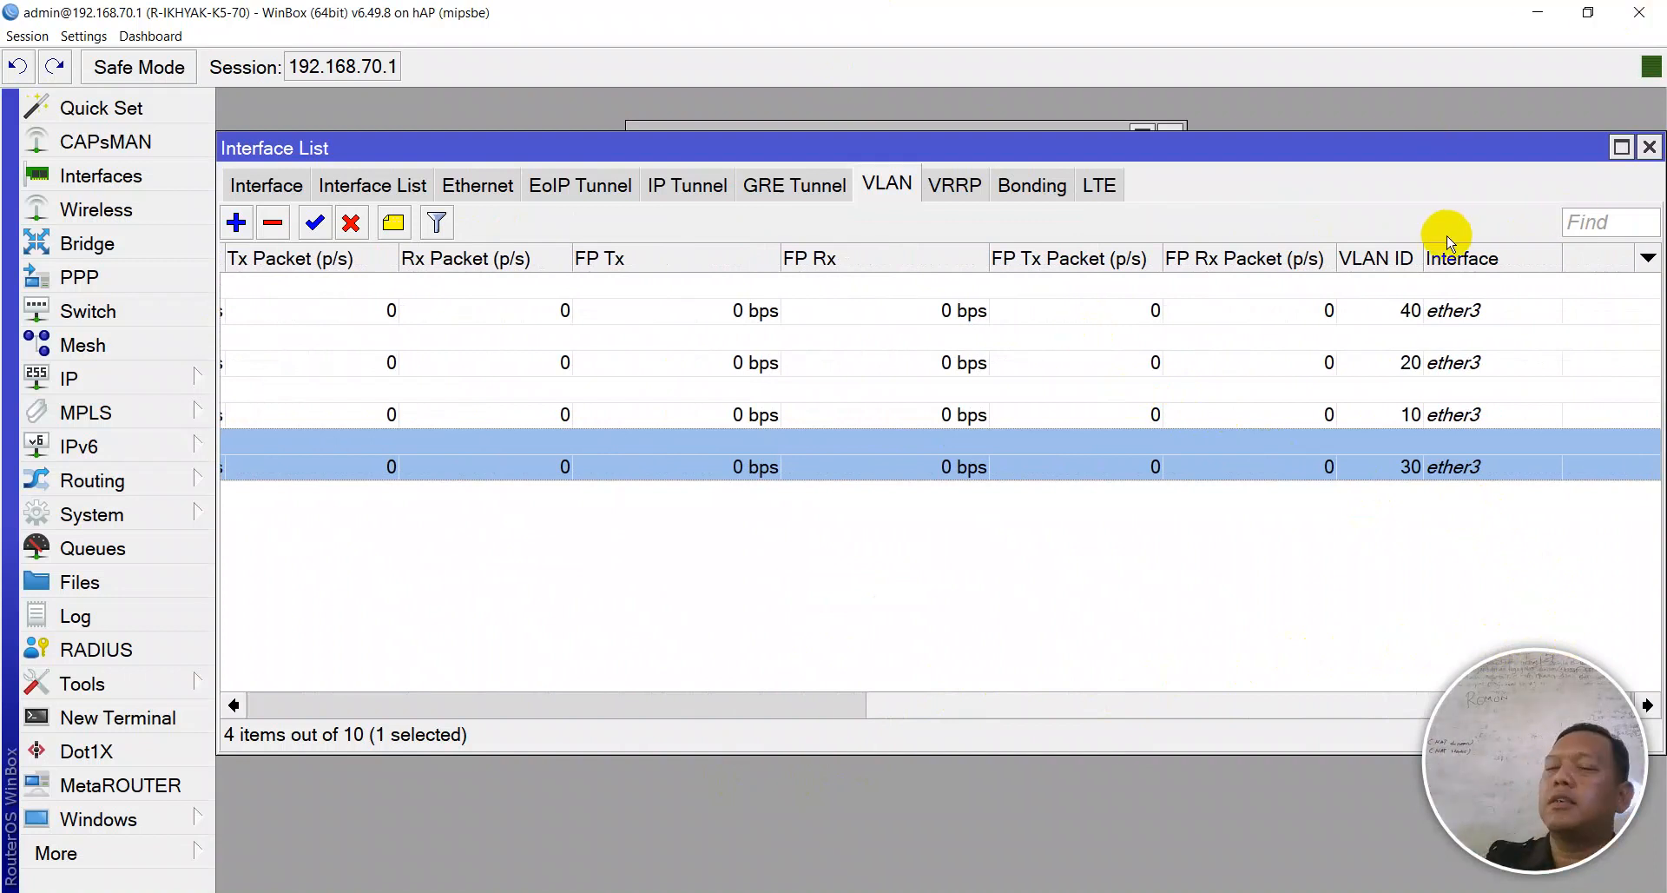
pyautogui.moveTo(1376, 258)
pyautogui.mouseDown()
pyautogui.moveTo(665, 278)
pyautogui.moveTo(243, 261)
pyautogui.mouseUp()
pyautogui.moveTo(897, 703); pyautogui.dragTo(348, 686)
pyautogui.moveTo(1273, 259); pyautogui.dragTo(360, 265)
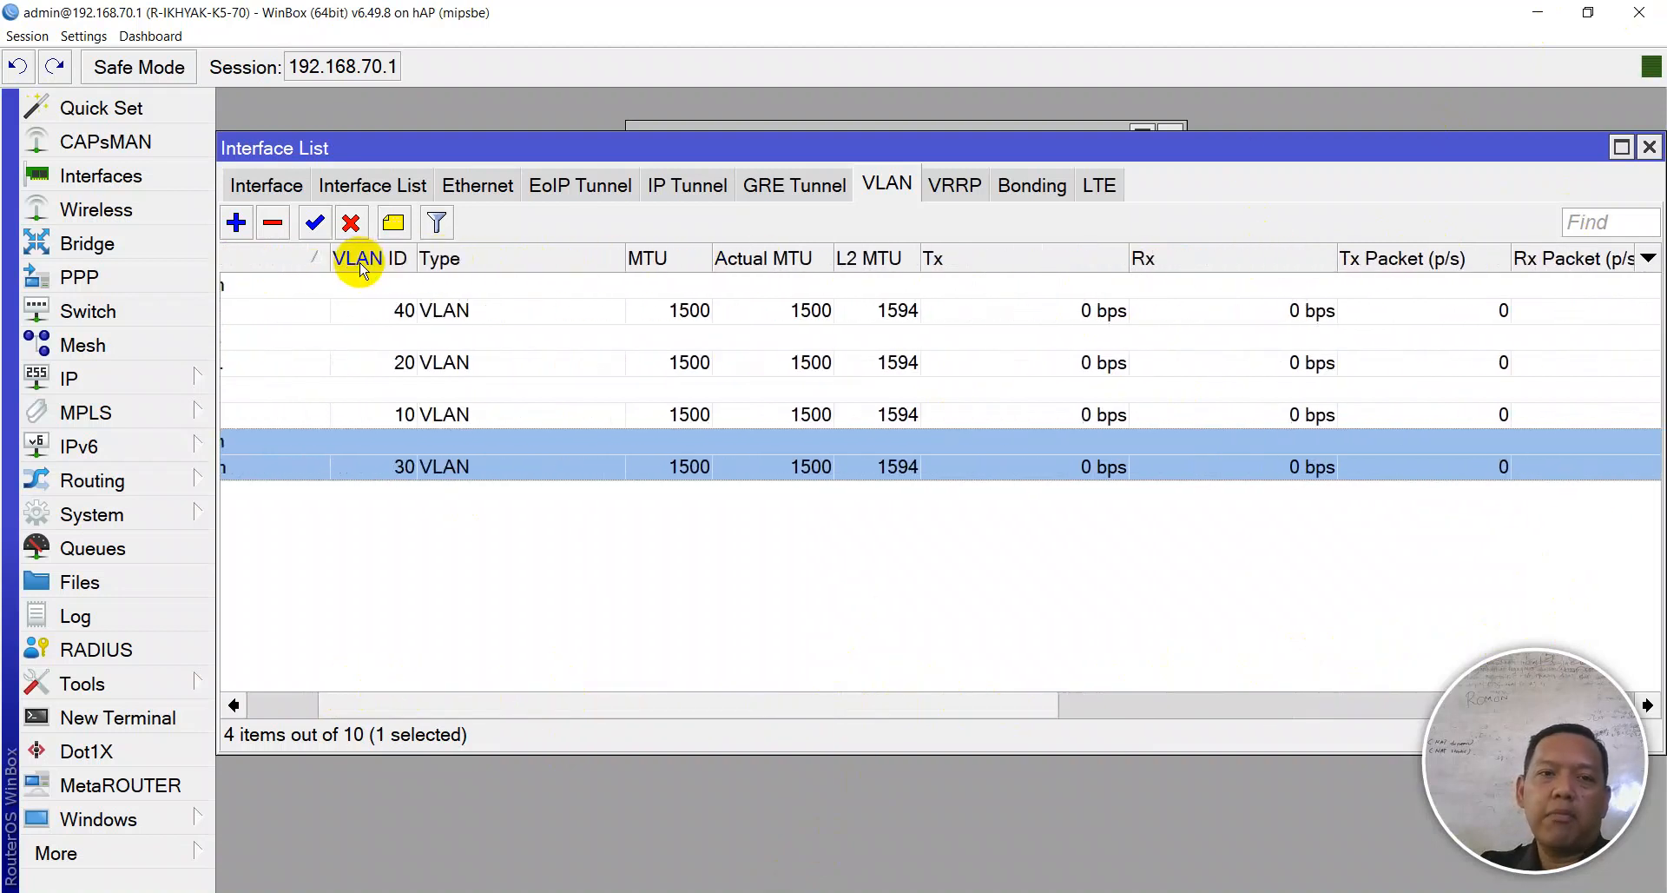
# - Sort the VLAN list by VLAN ID ascending and check the TKJ, TITL and TPm rows
pyautogui.click(500, 607)
pyautogui.click(288, 701)
pyautogui.click(344, 305)
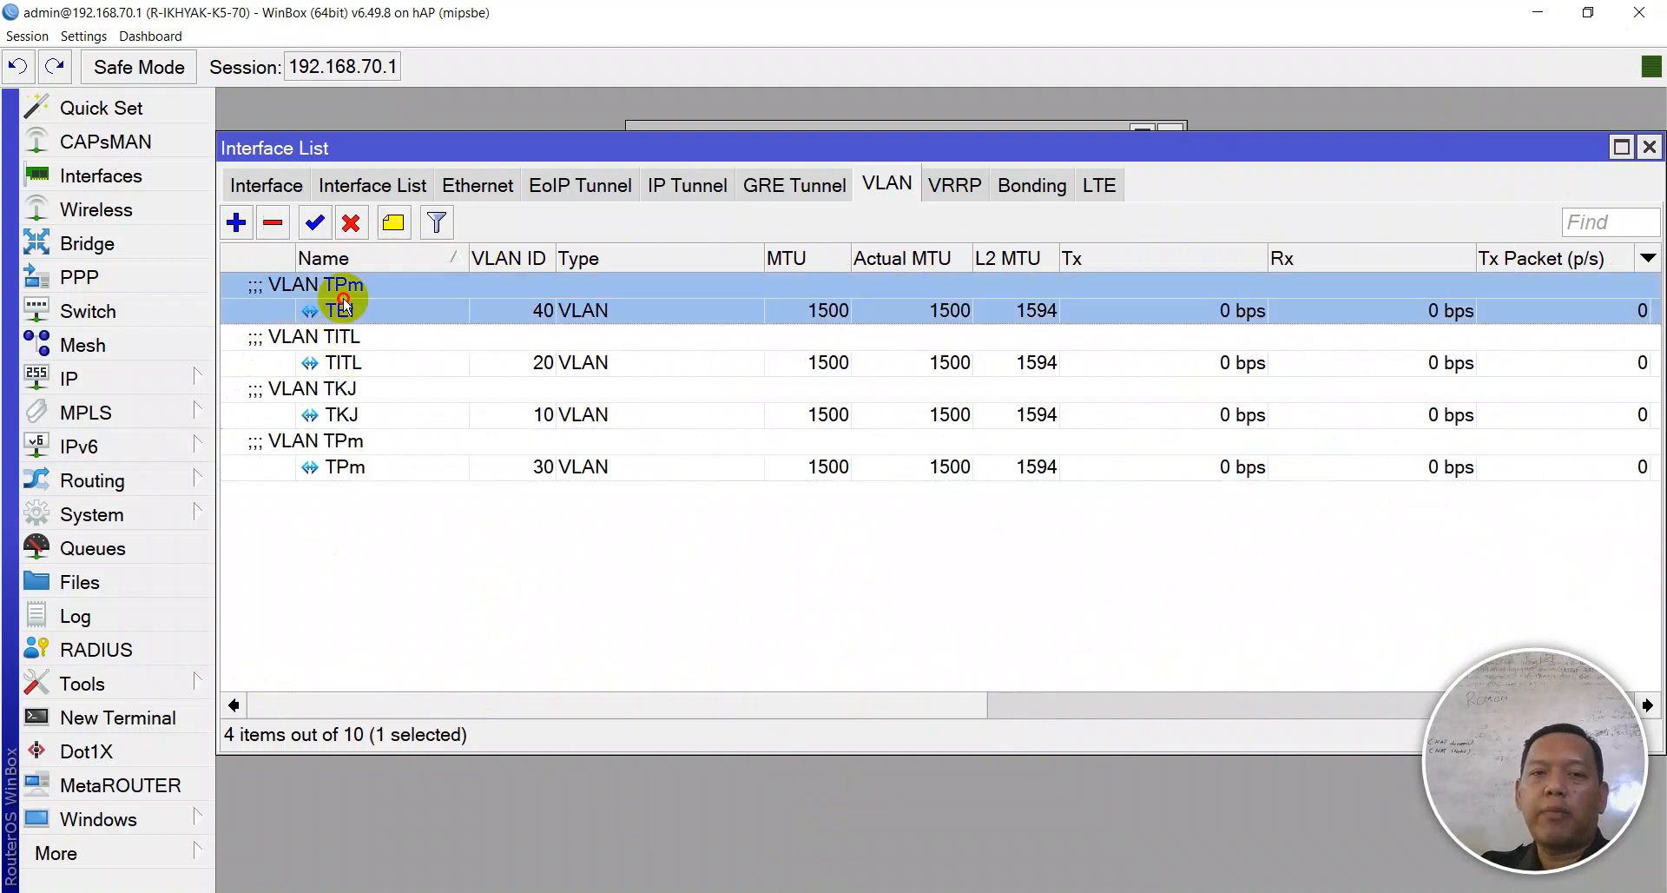
pyautogui.click(339, 258)
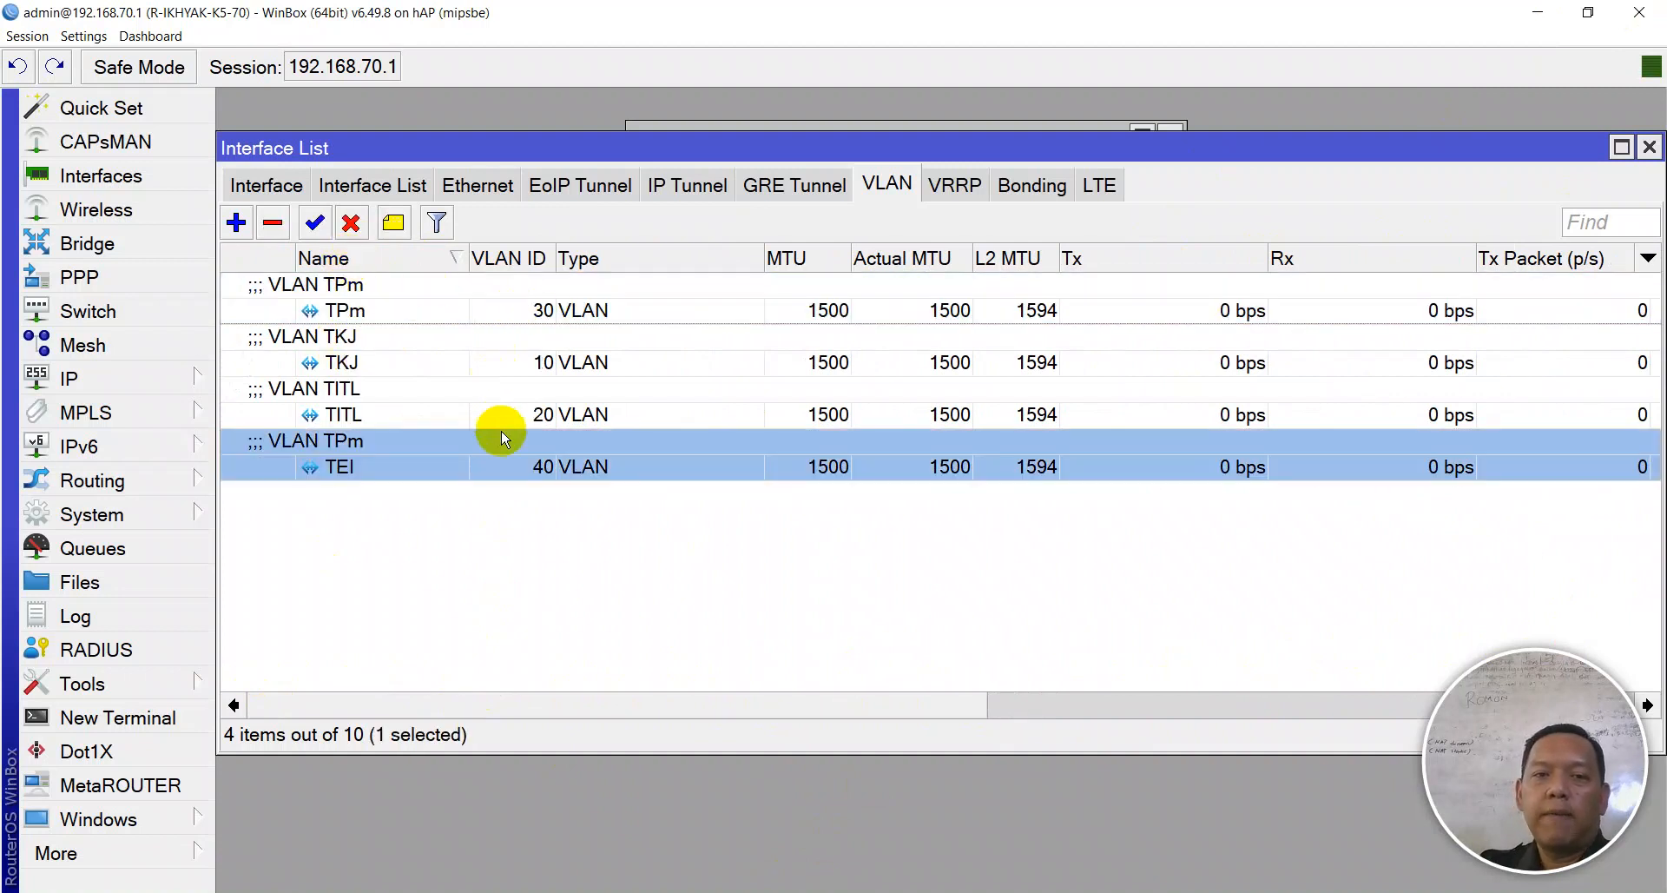
pyautogui.click(500, 258)
pyautogui.click(328, 304)
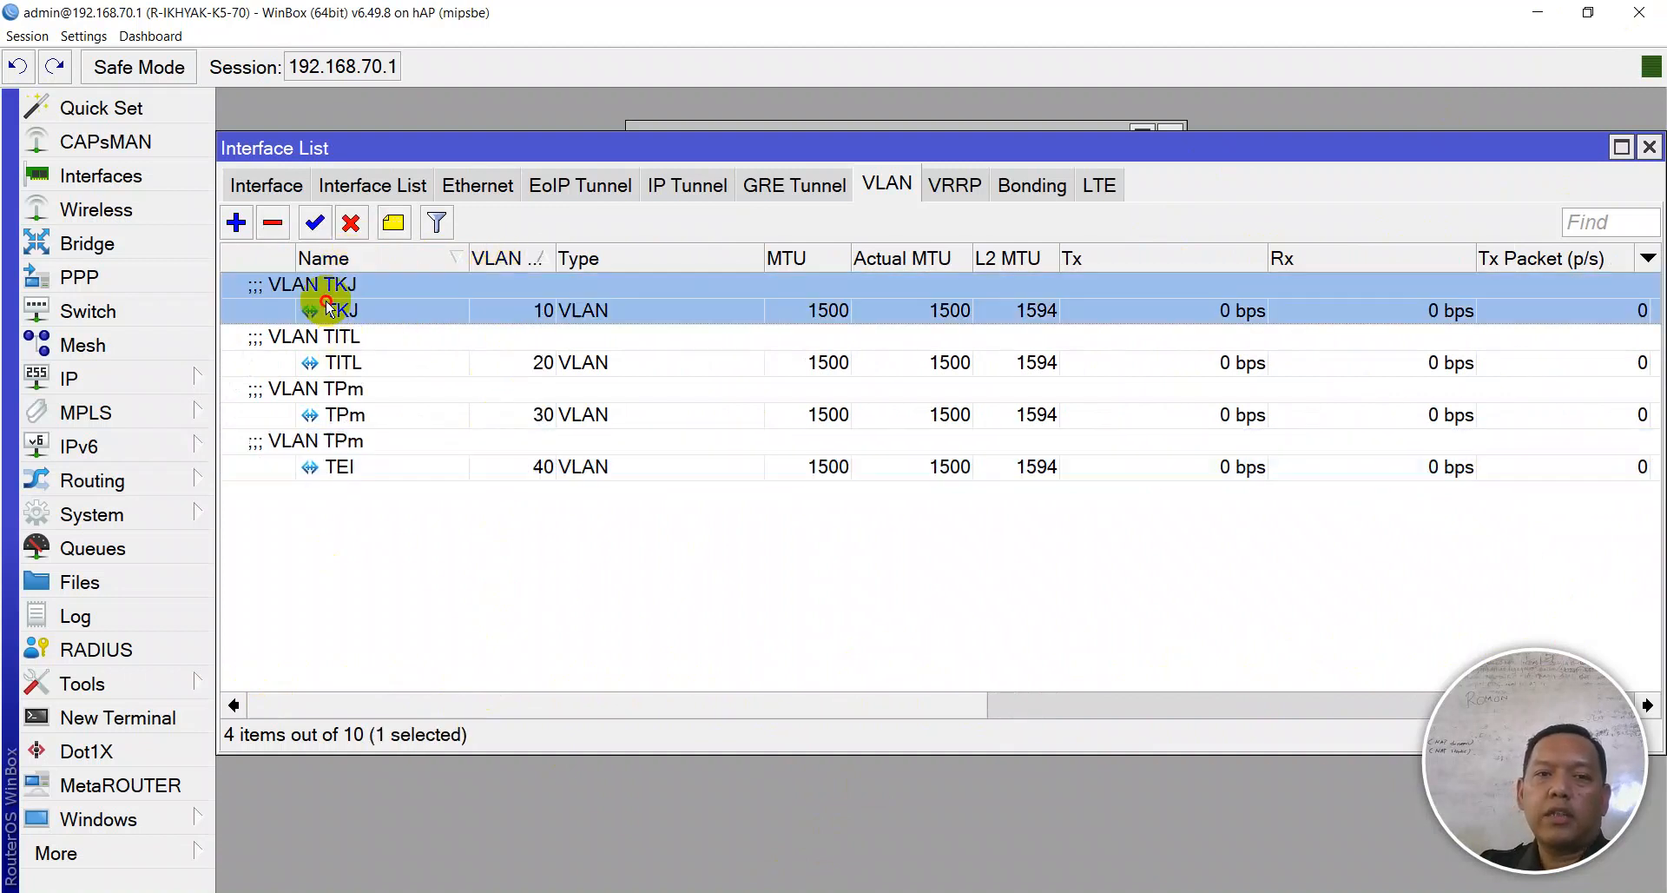
pyautogui.click(384, 358)
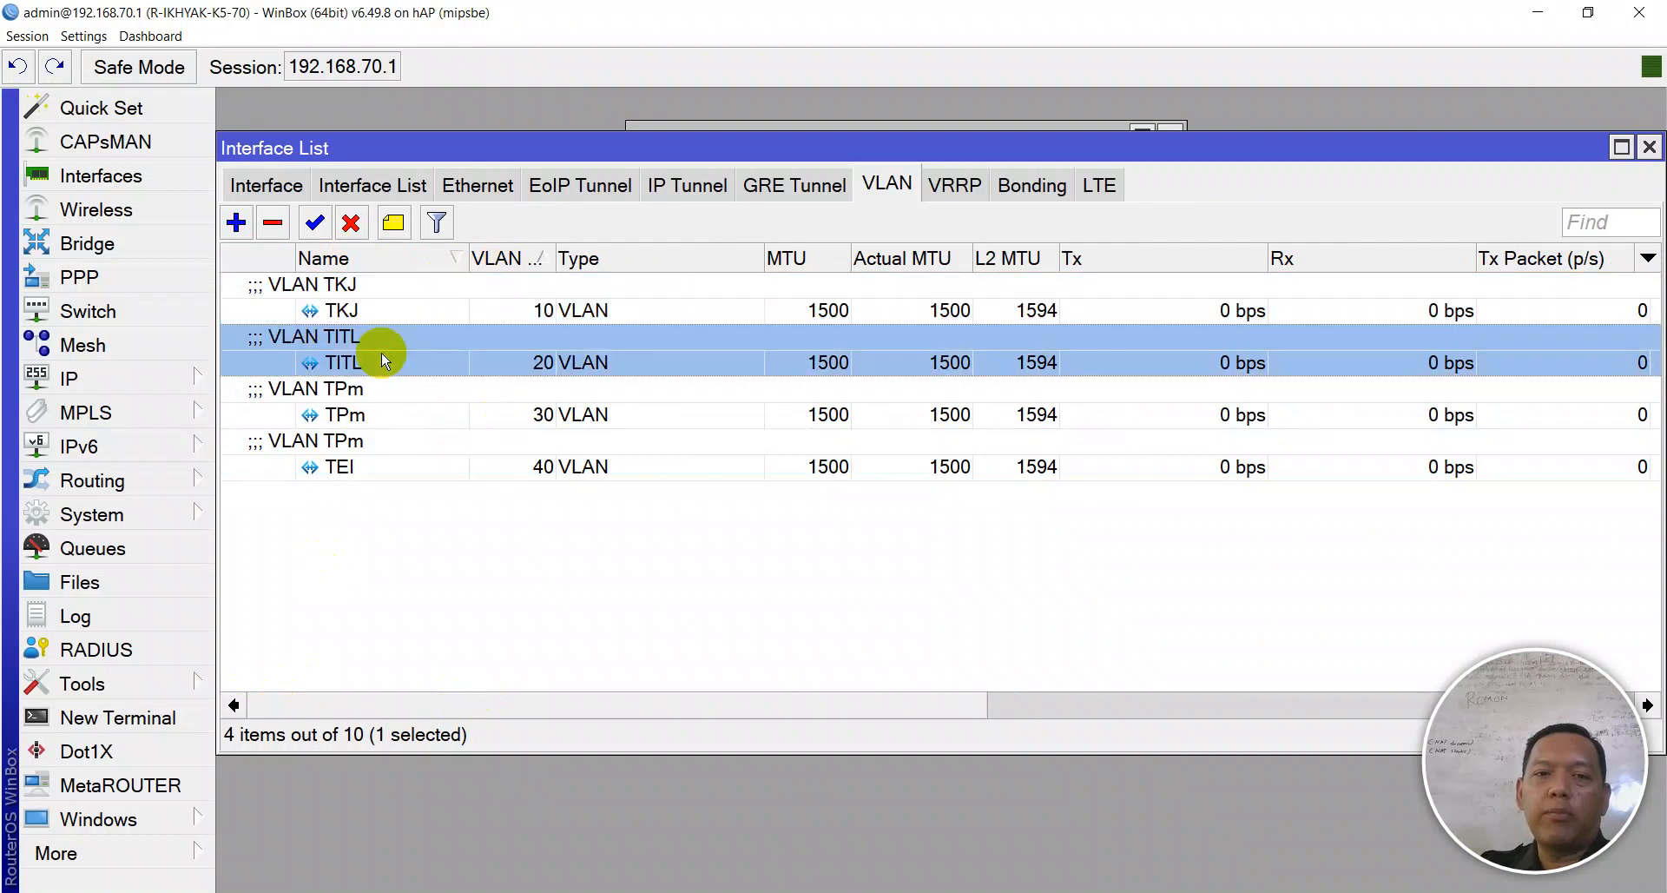
pyautogui.click(371, 412)
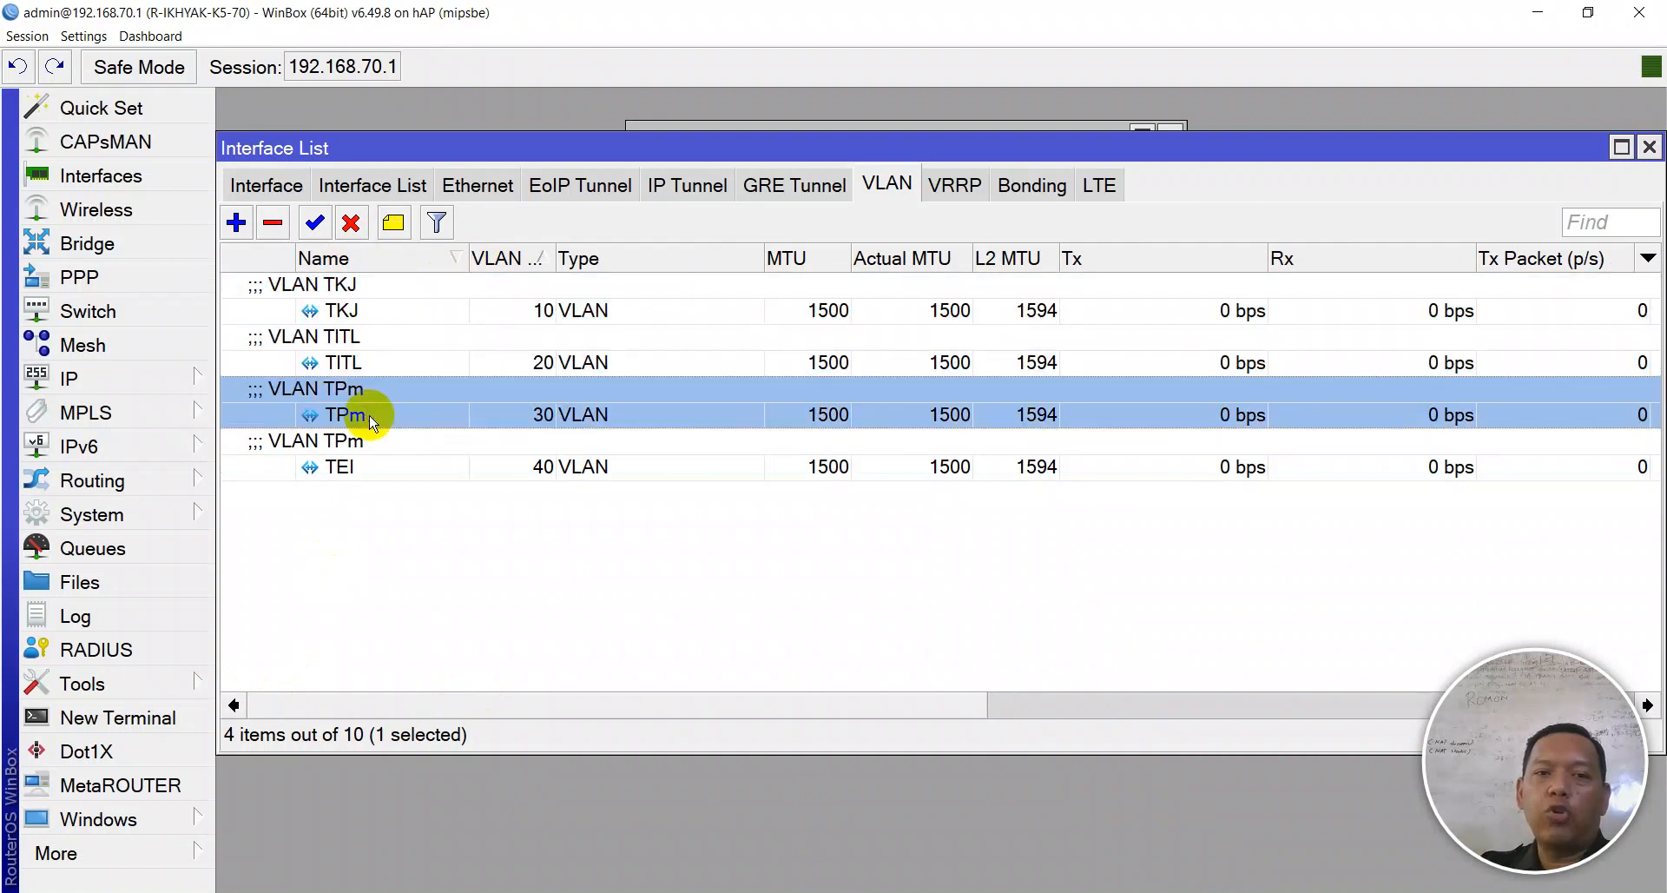
# - Open TEI's comment, clear the old 'VLAN TPm' text, and cancel without saving
pyautogui.click(364, 460)
pyautogui.rightClick(363, 458)
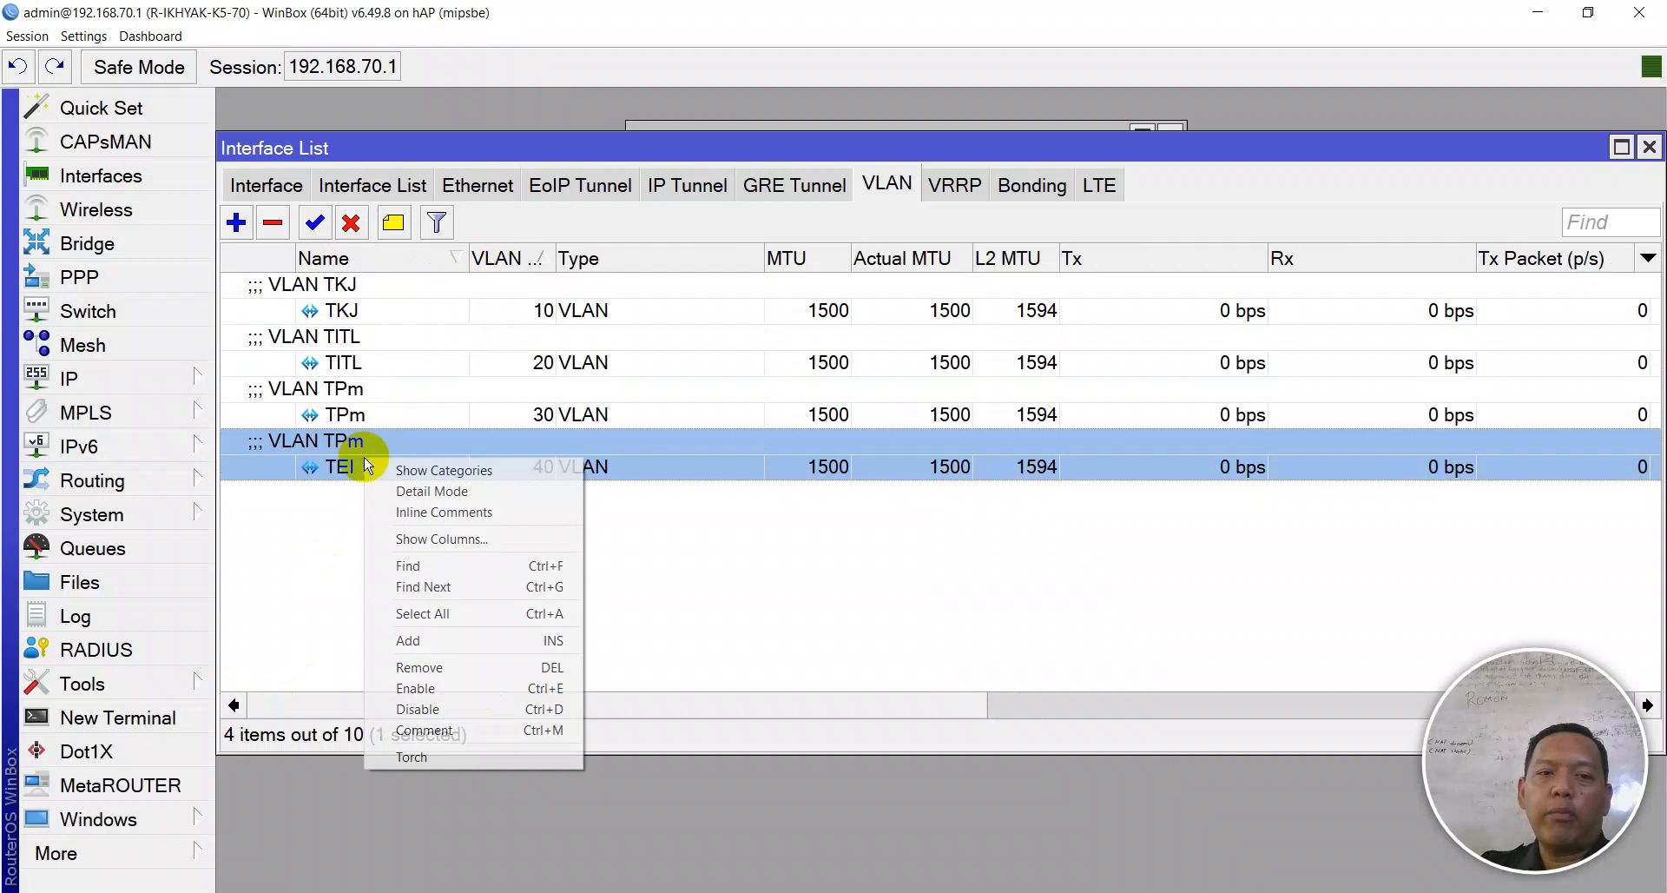
pyautogui.click(425, 733)
pyautogui.click(847, 469)
pyautogui.hotkey('ctrl', 'a')
pyautogui.press('BackSpace')
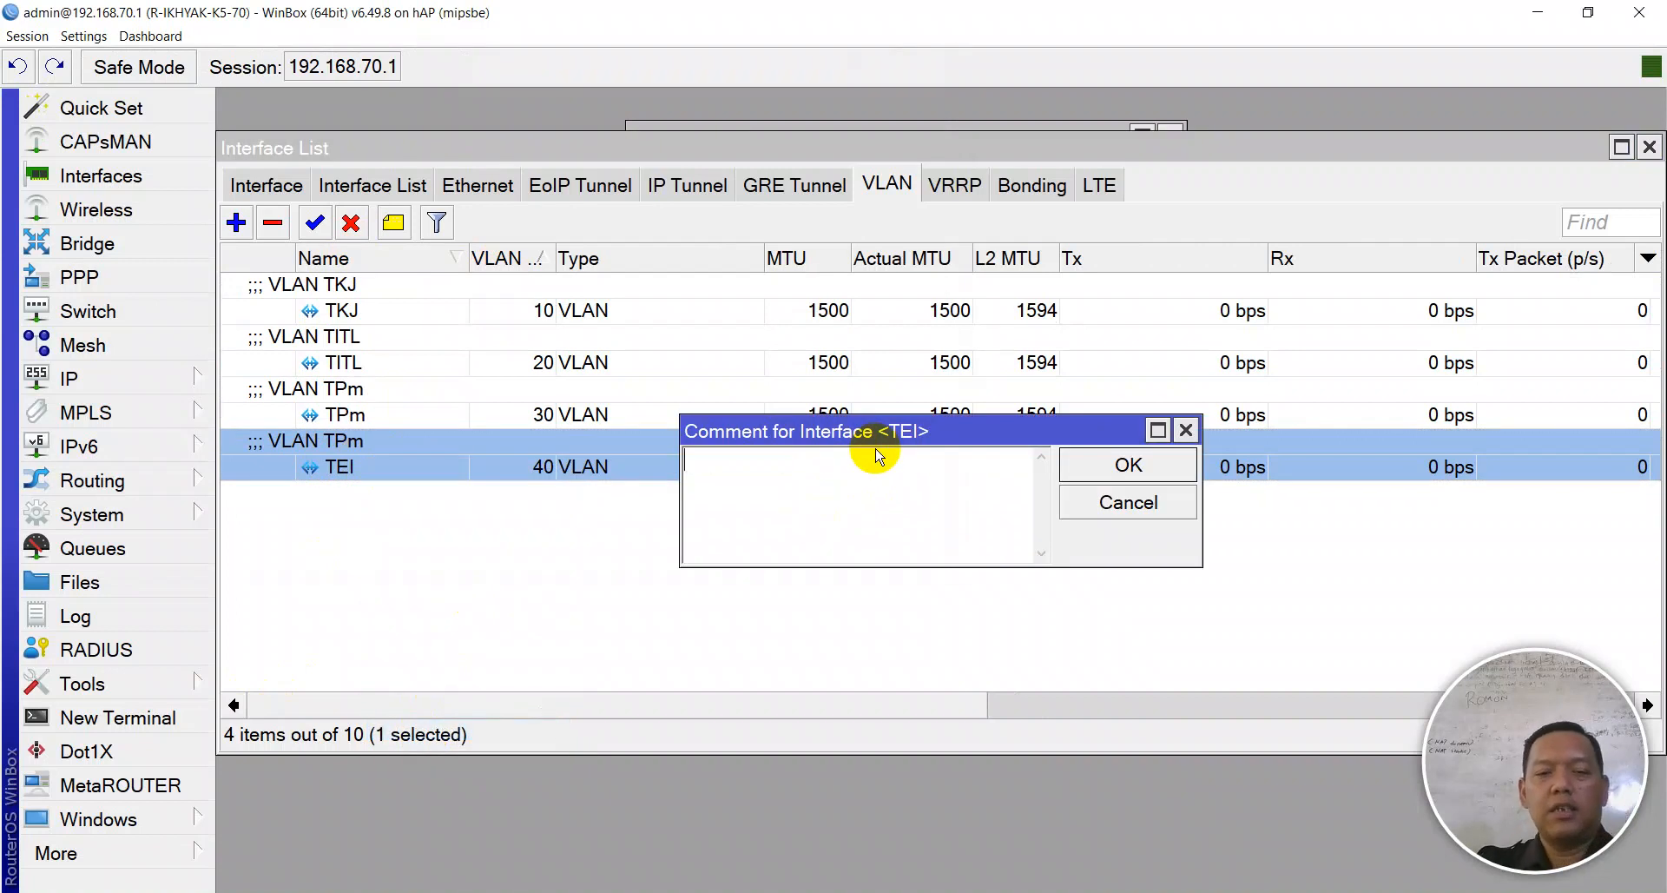
pyautogui.press('Escape')
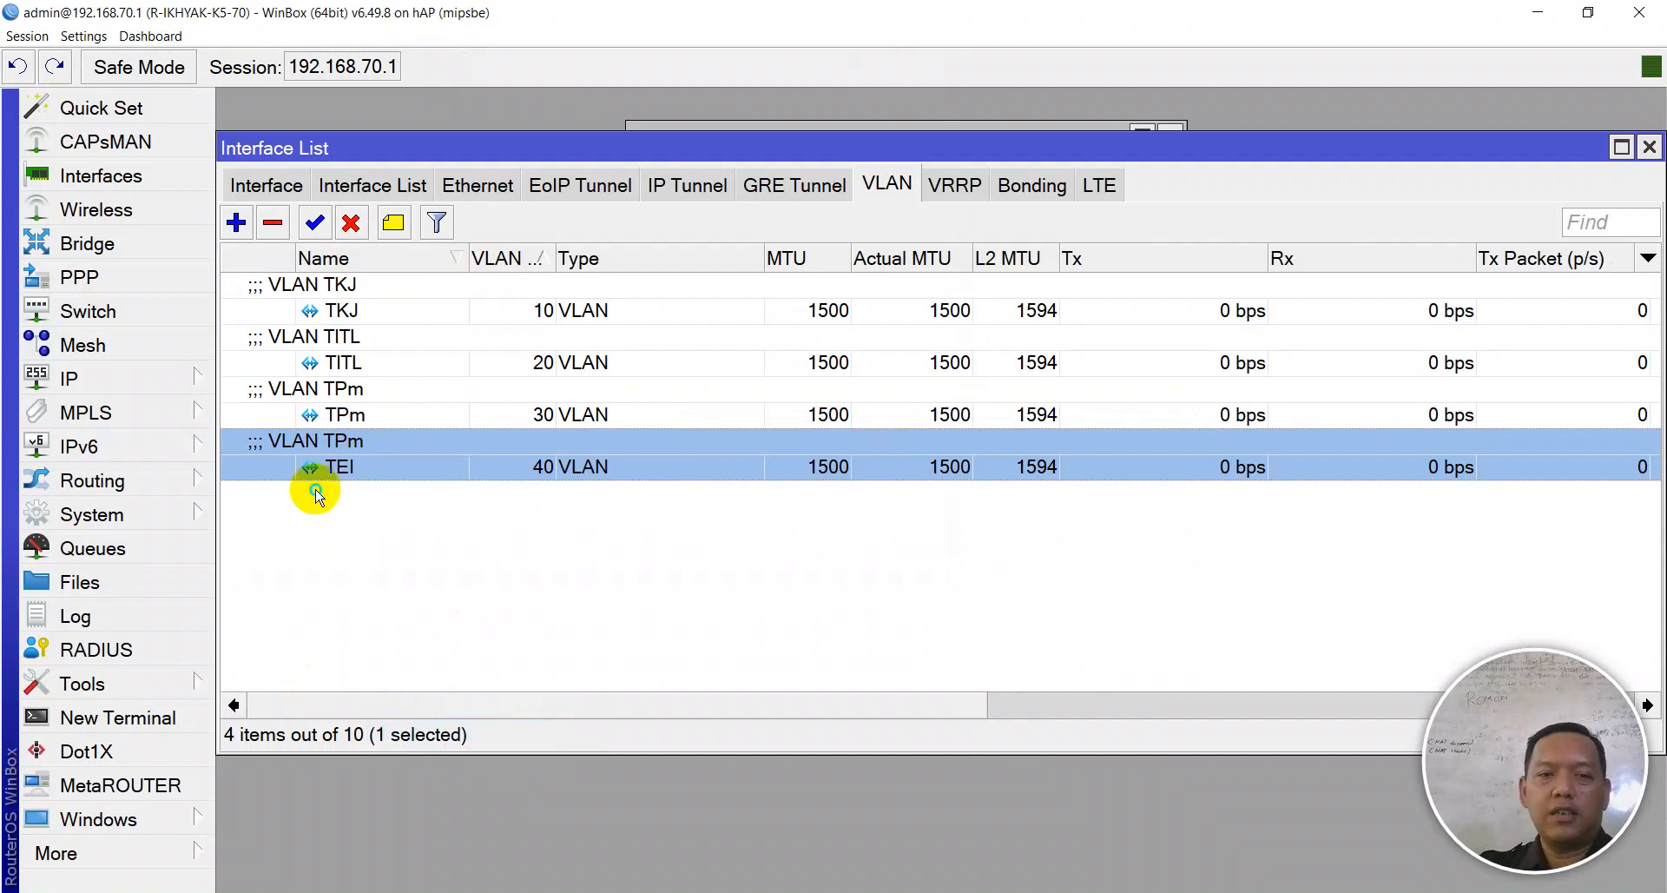
# - Save 'VLAN TEI' as the TEI VLAN's comment and close the interface list
pyautogui.rightClick(316, 488)
pyautogui.rightClick(316, 452)
pyautogui.click(376, 724)
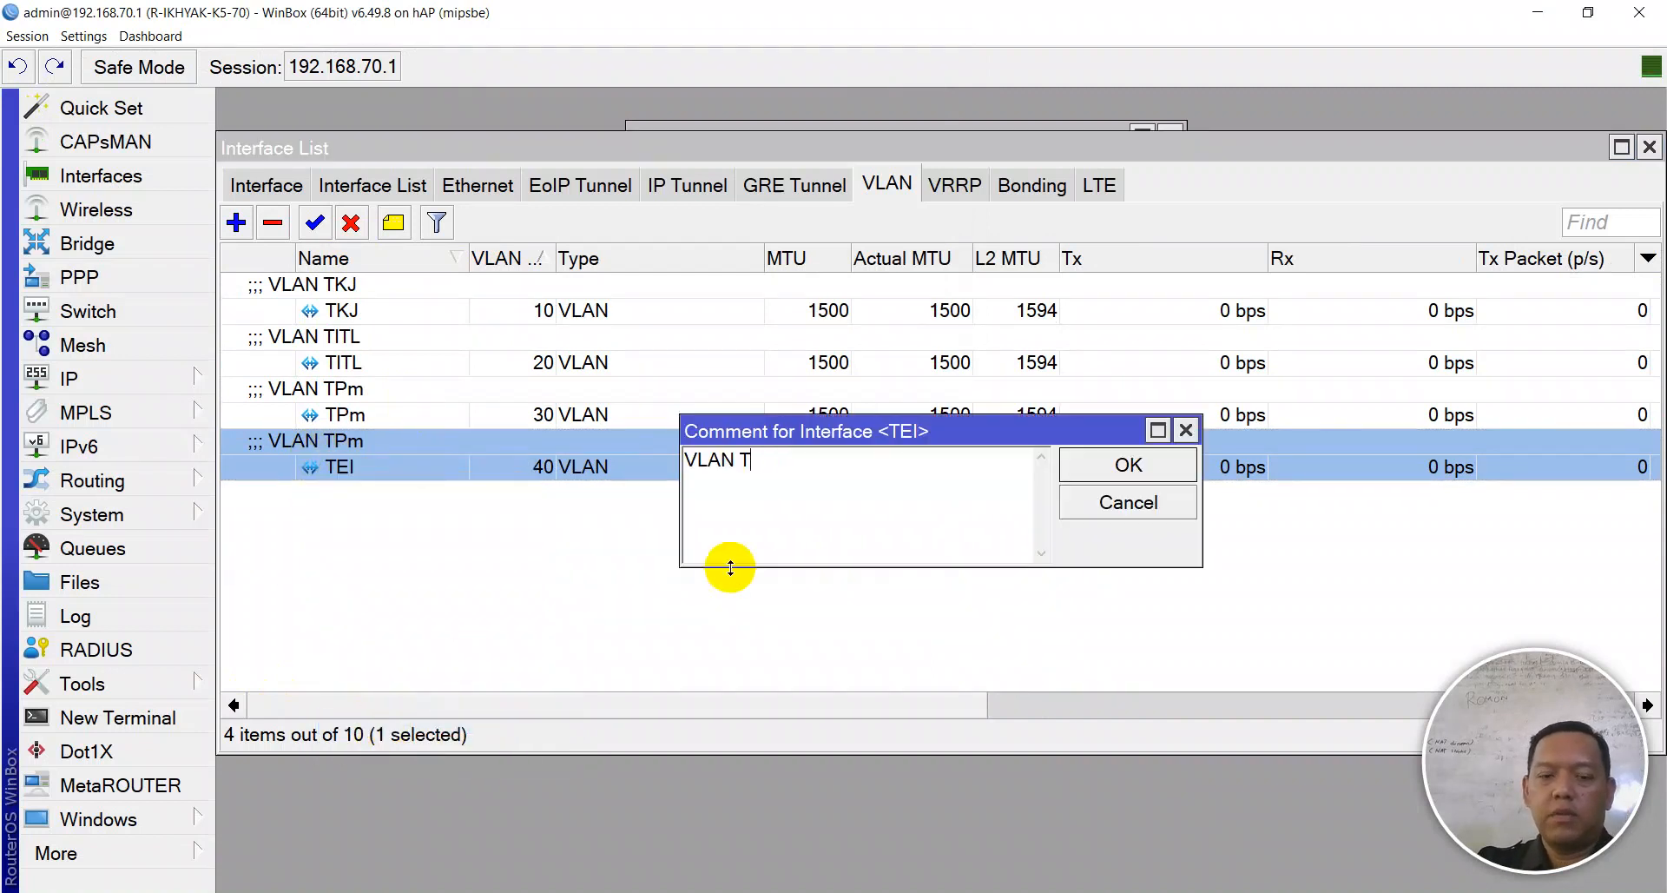
pyautogui.press('Return')
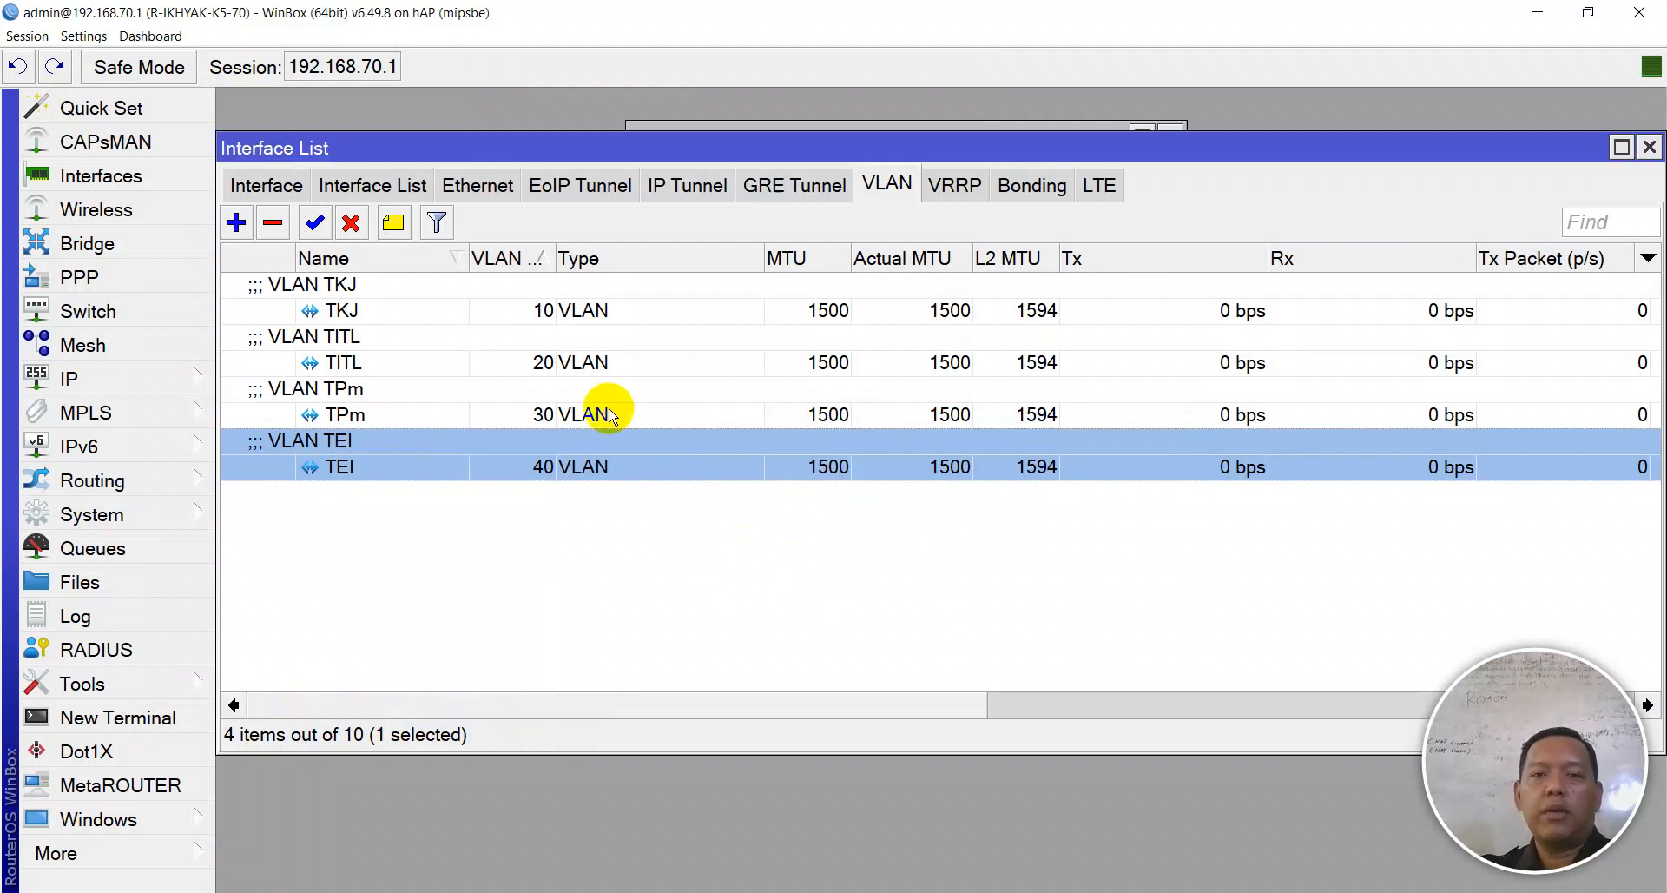
pyautogui.press('Escape')
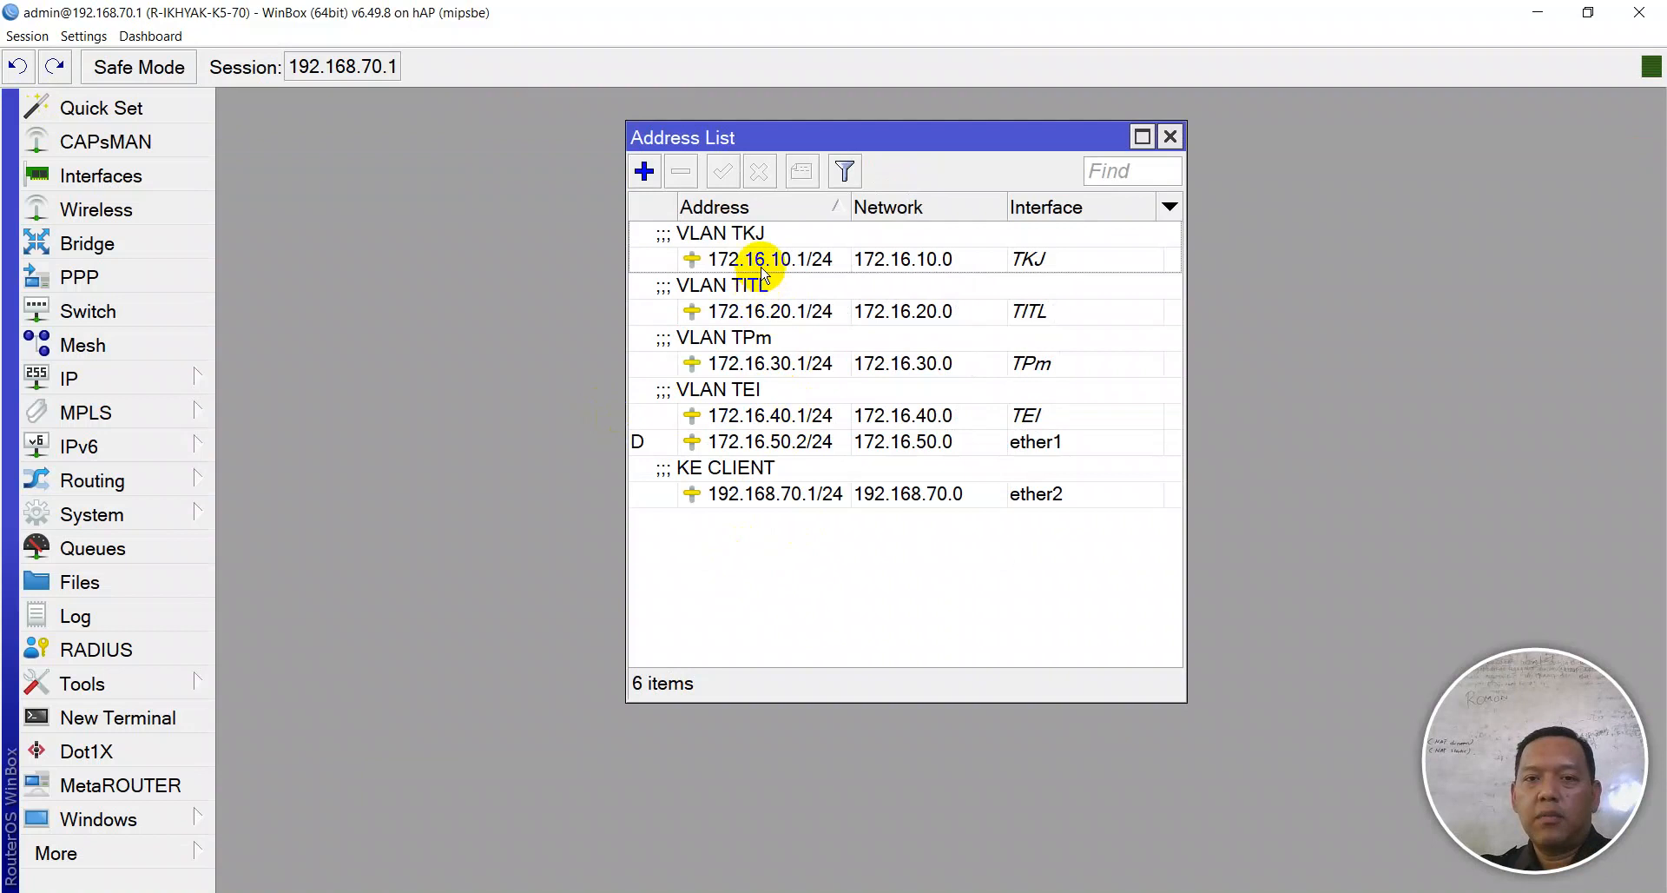
pyautogui.click(765, 258)
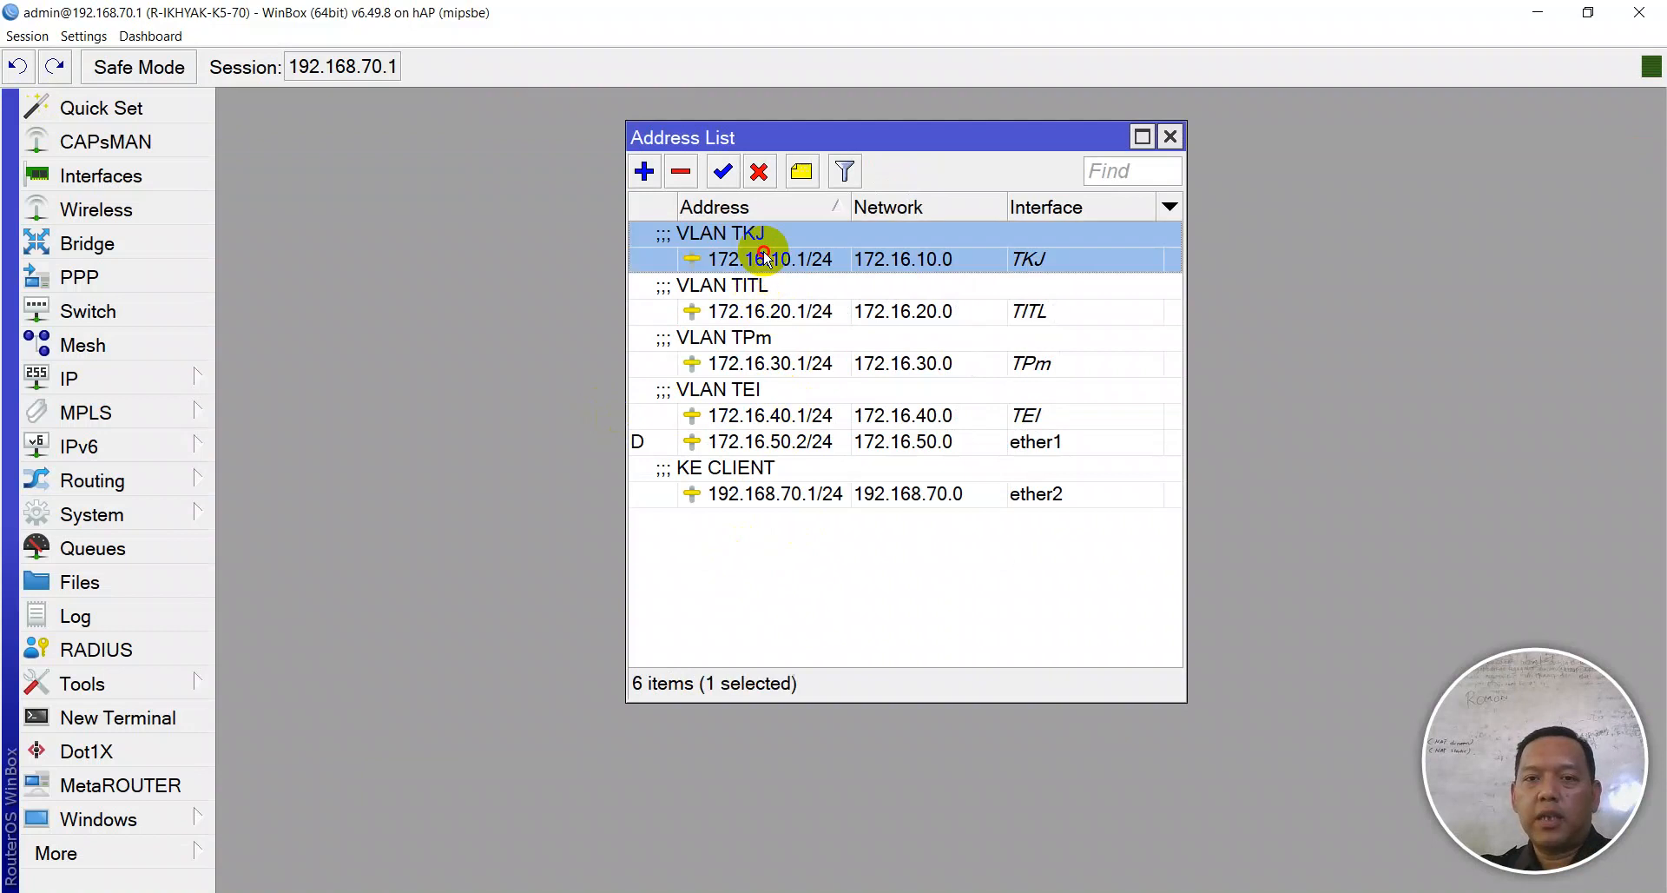
pyautogui.click(782, 322)
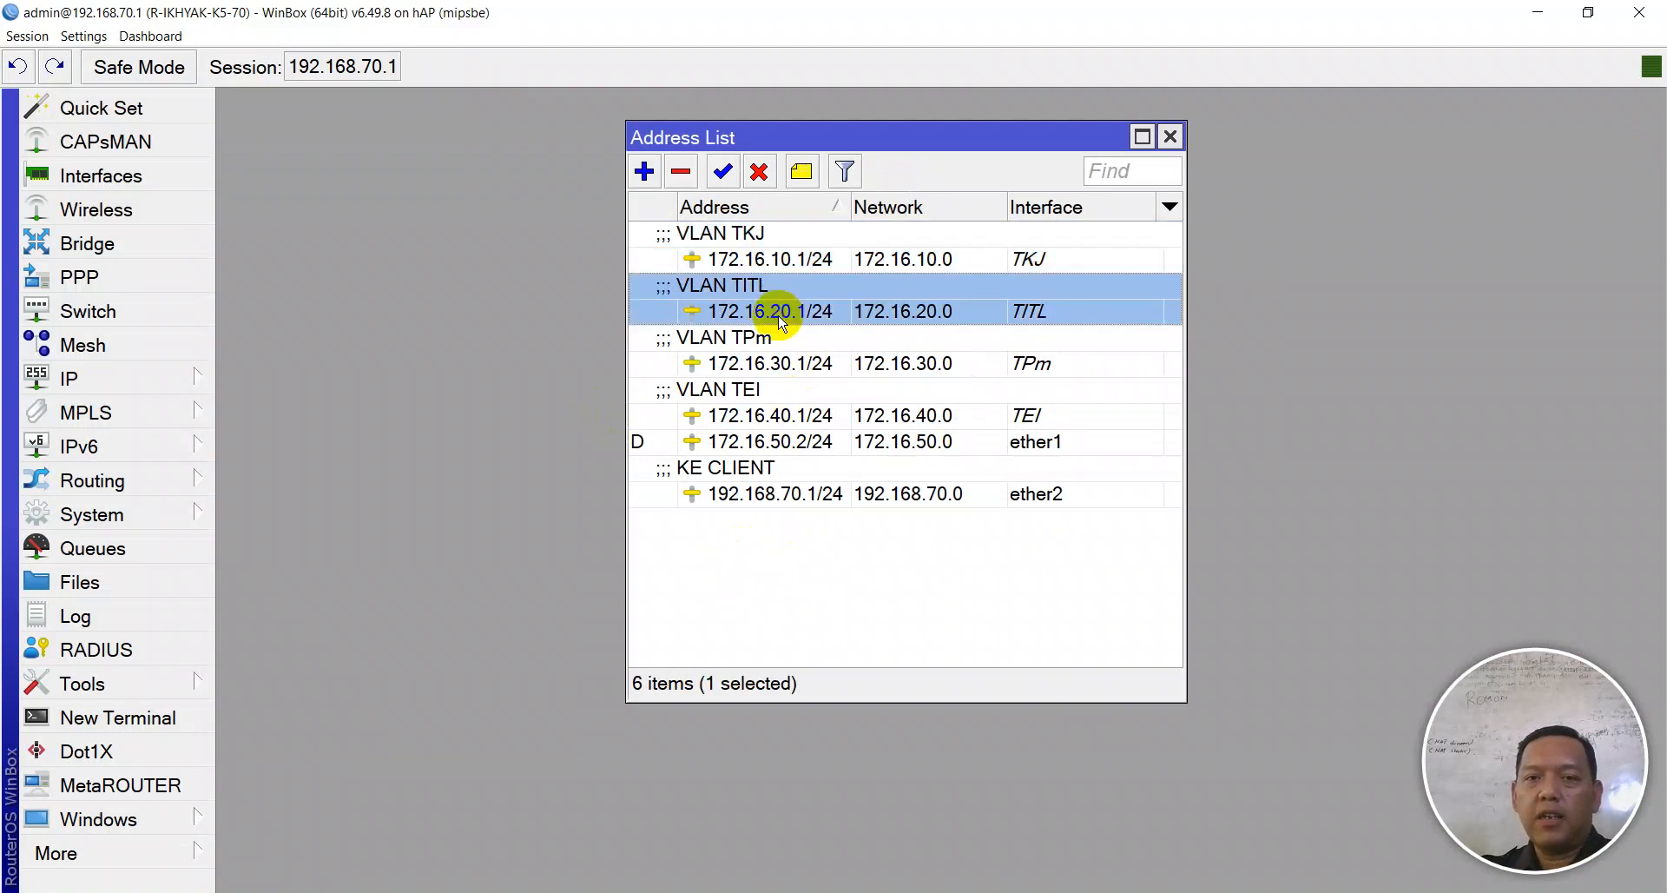
pyautogui.click(779, 362)
pyautogui.click(781, 413)
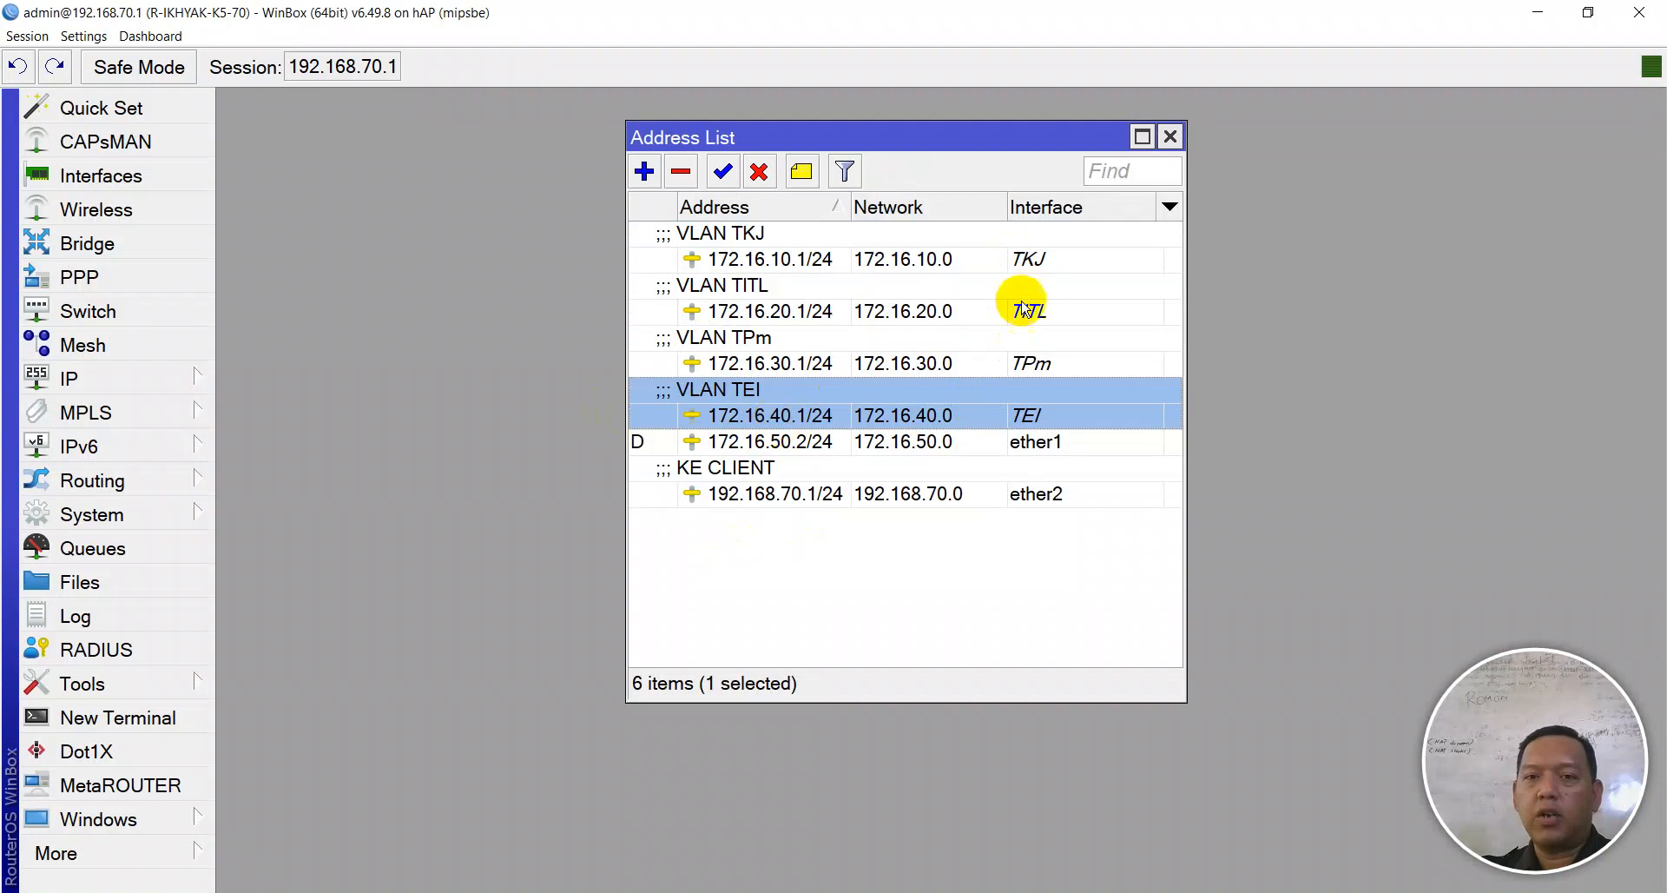
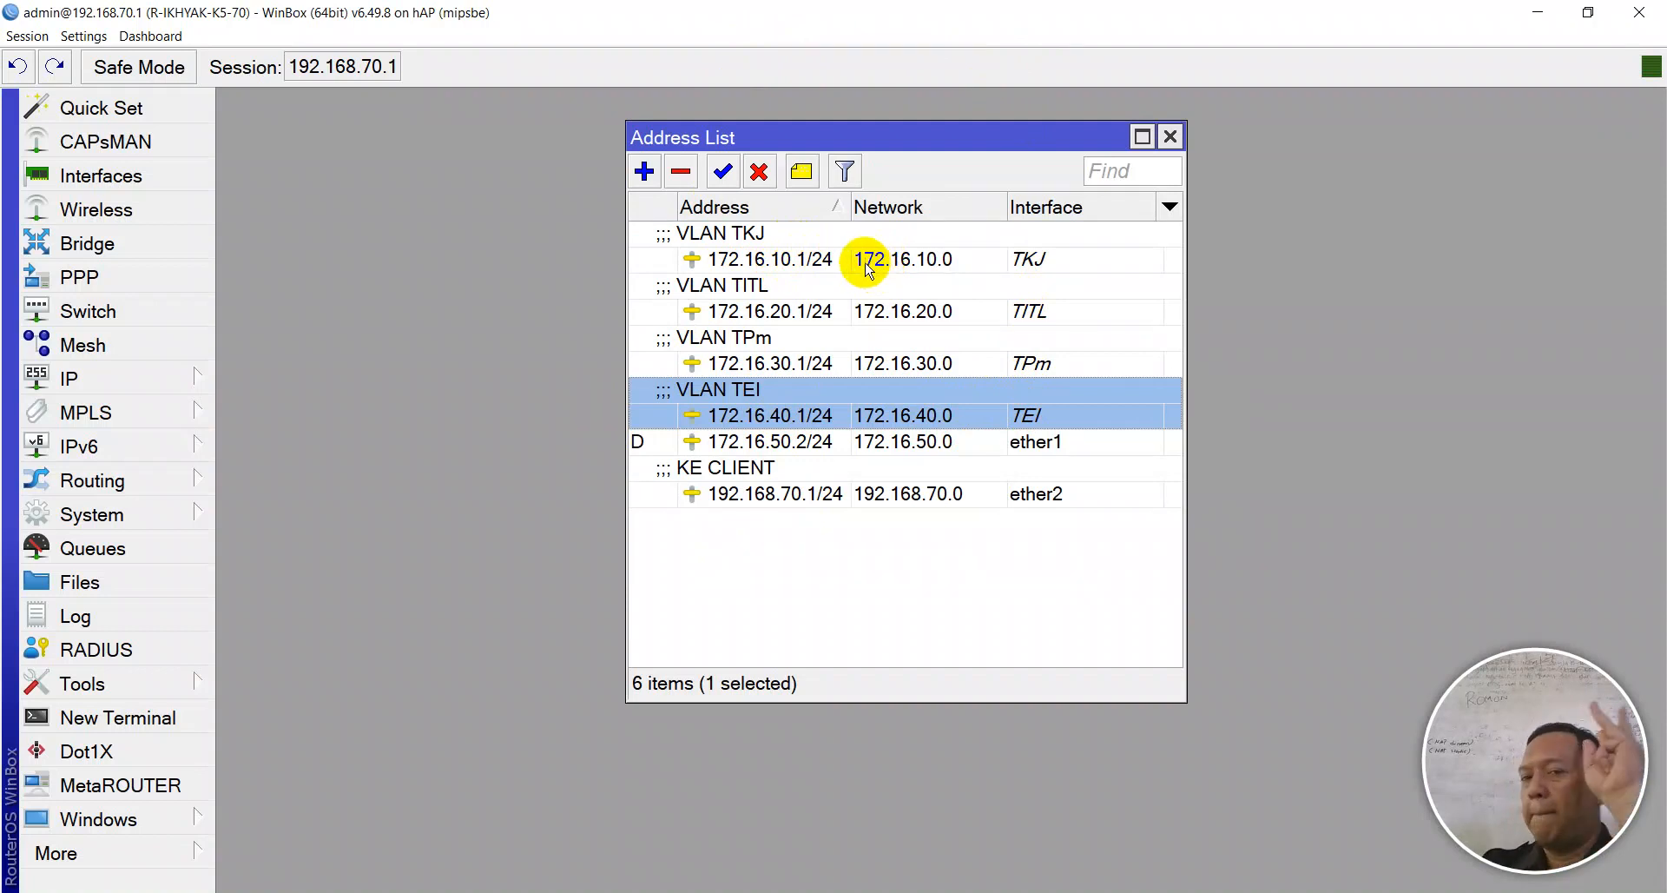
# - Move the Address List window aside and expand the IP menu
pyautogui.moveTo(904, 139); pyautogui.dragTo(539, 121)
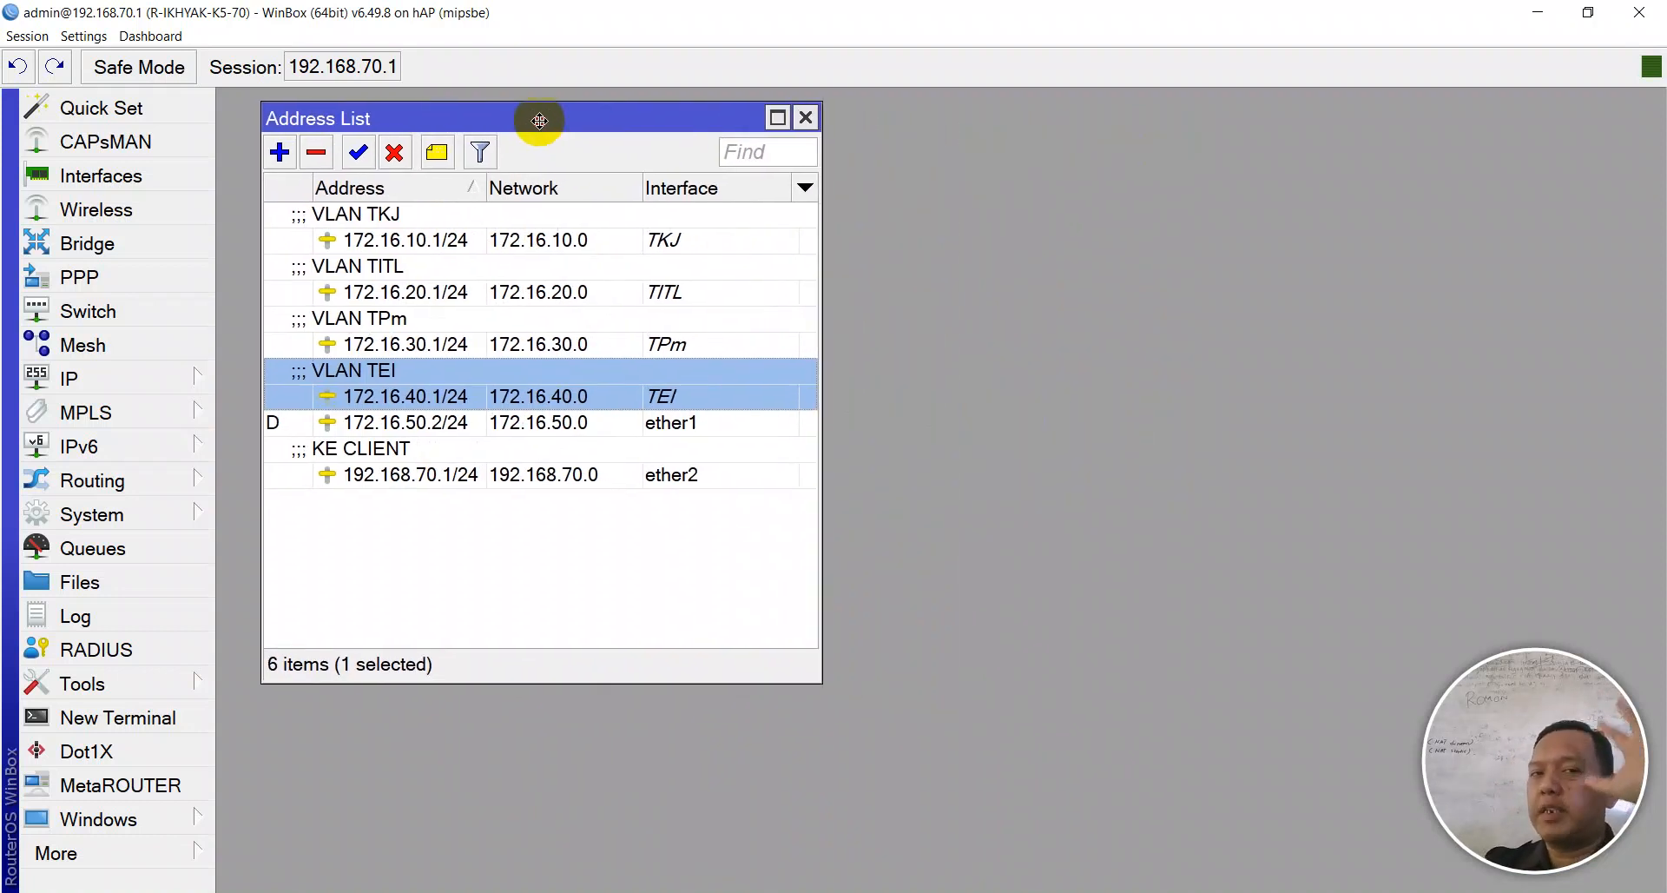
pyautogui.click(143, 379)
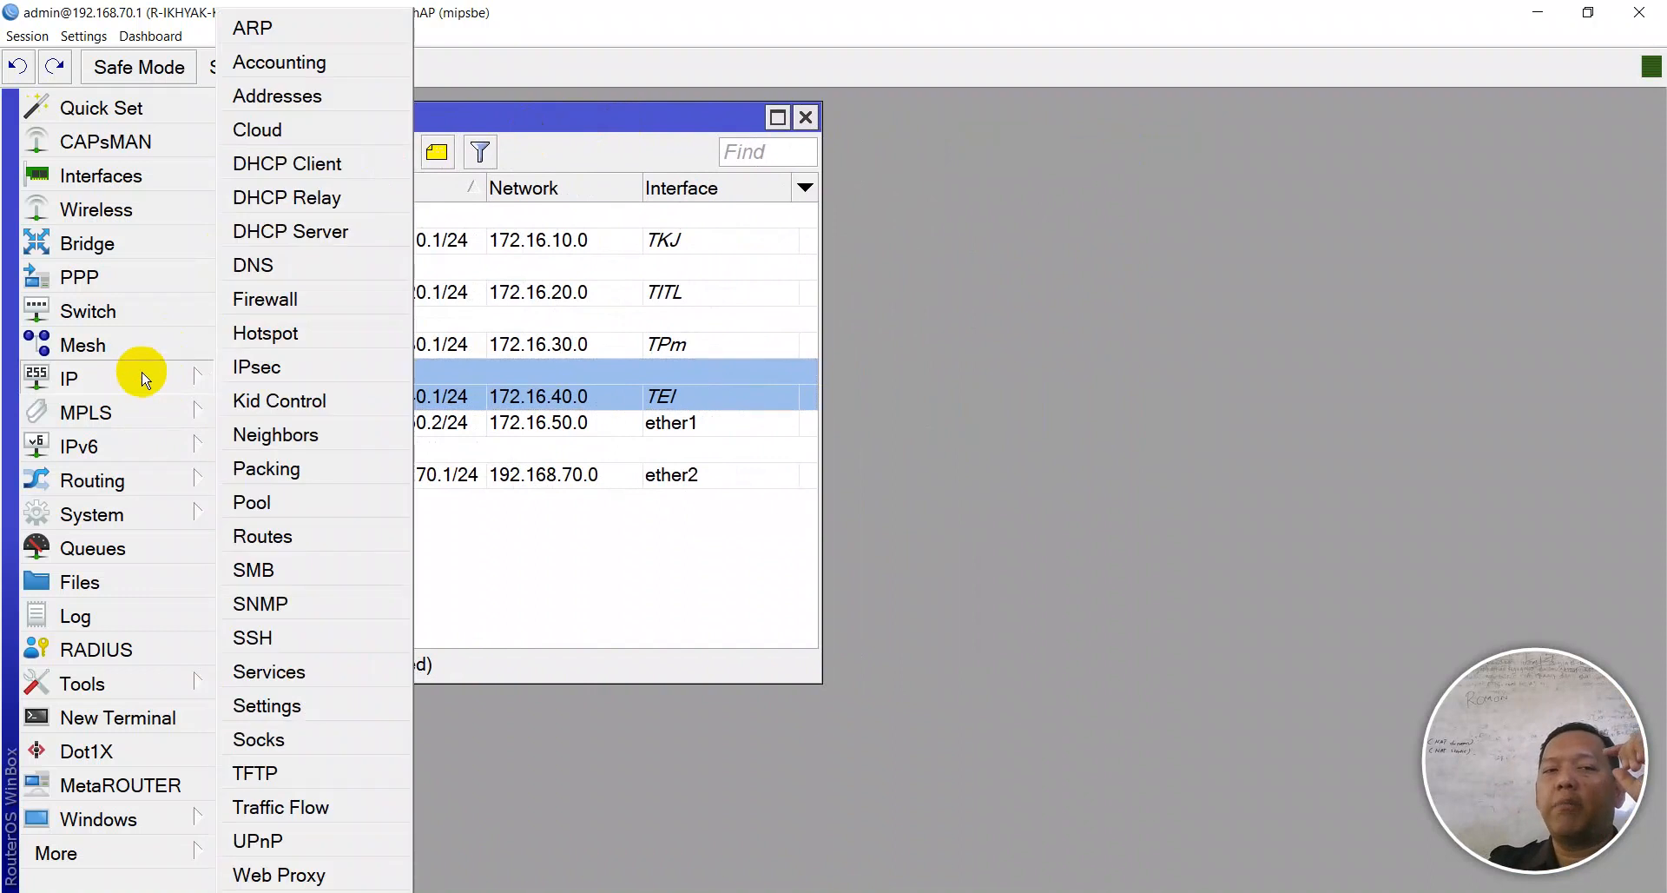
# - Open the Route List and inspect the 192.168.70.0/24 and 172.16.20–50.0/24 routes
pyautogui.click(270, 536)
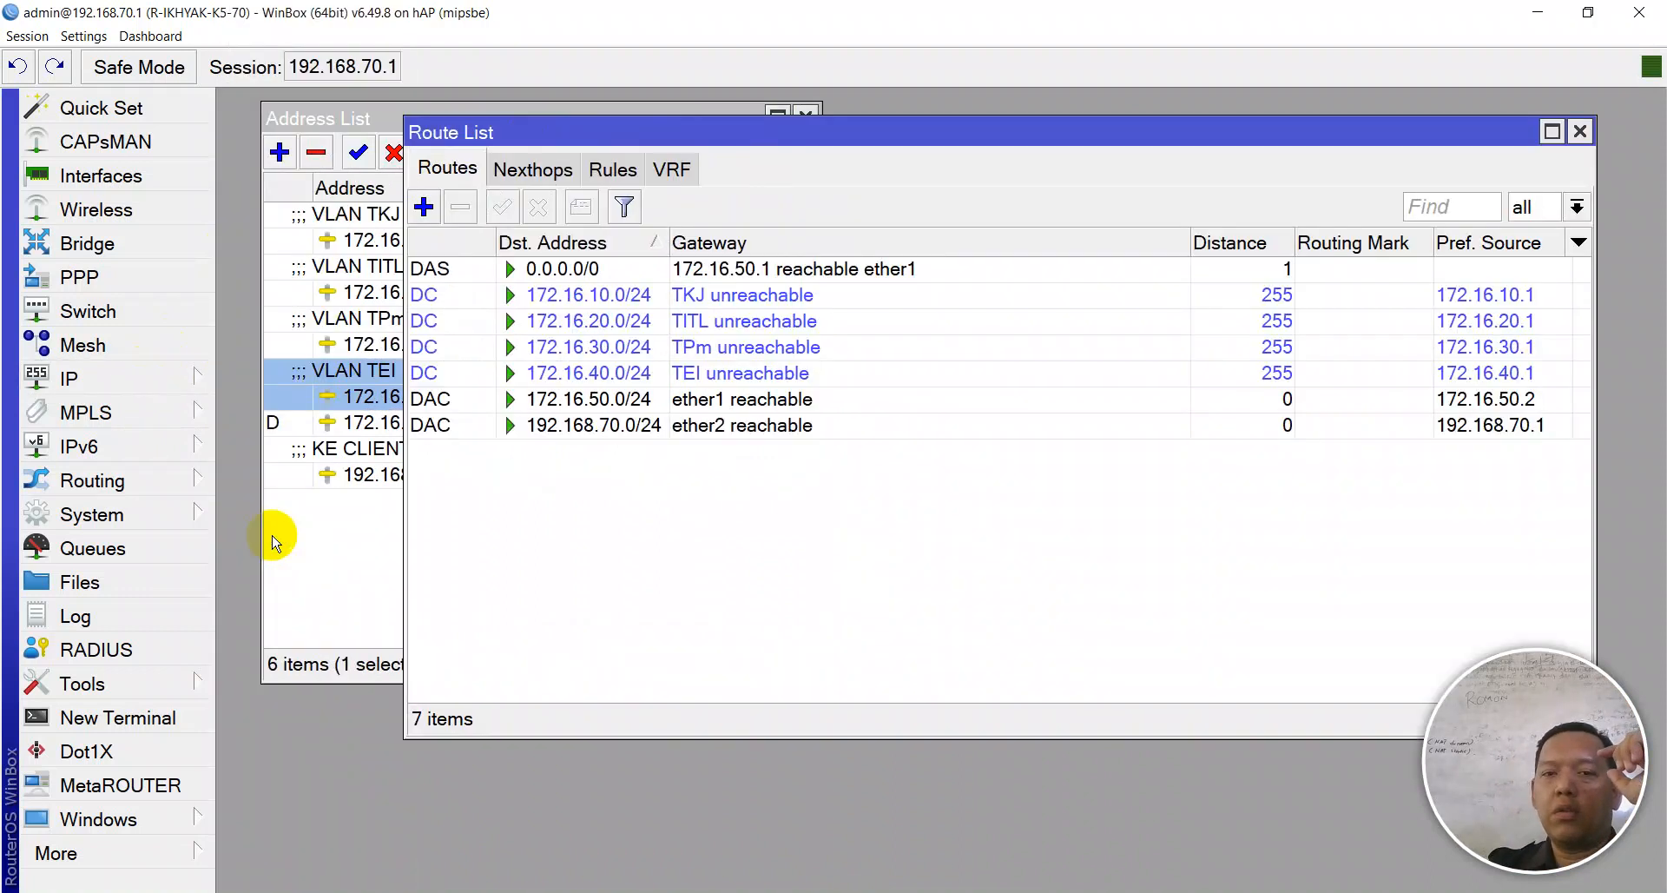
pyautogui.click(436, 422)
pyautogui.click(436, 400)
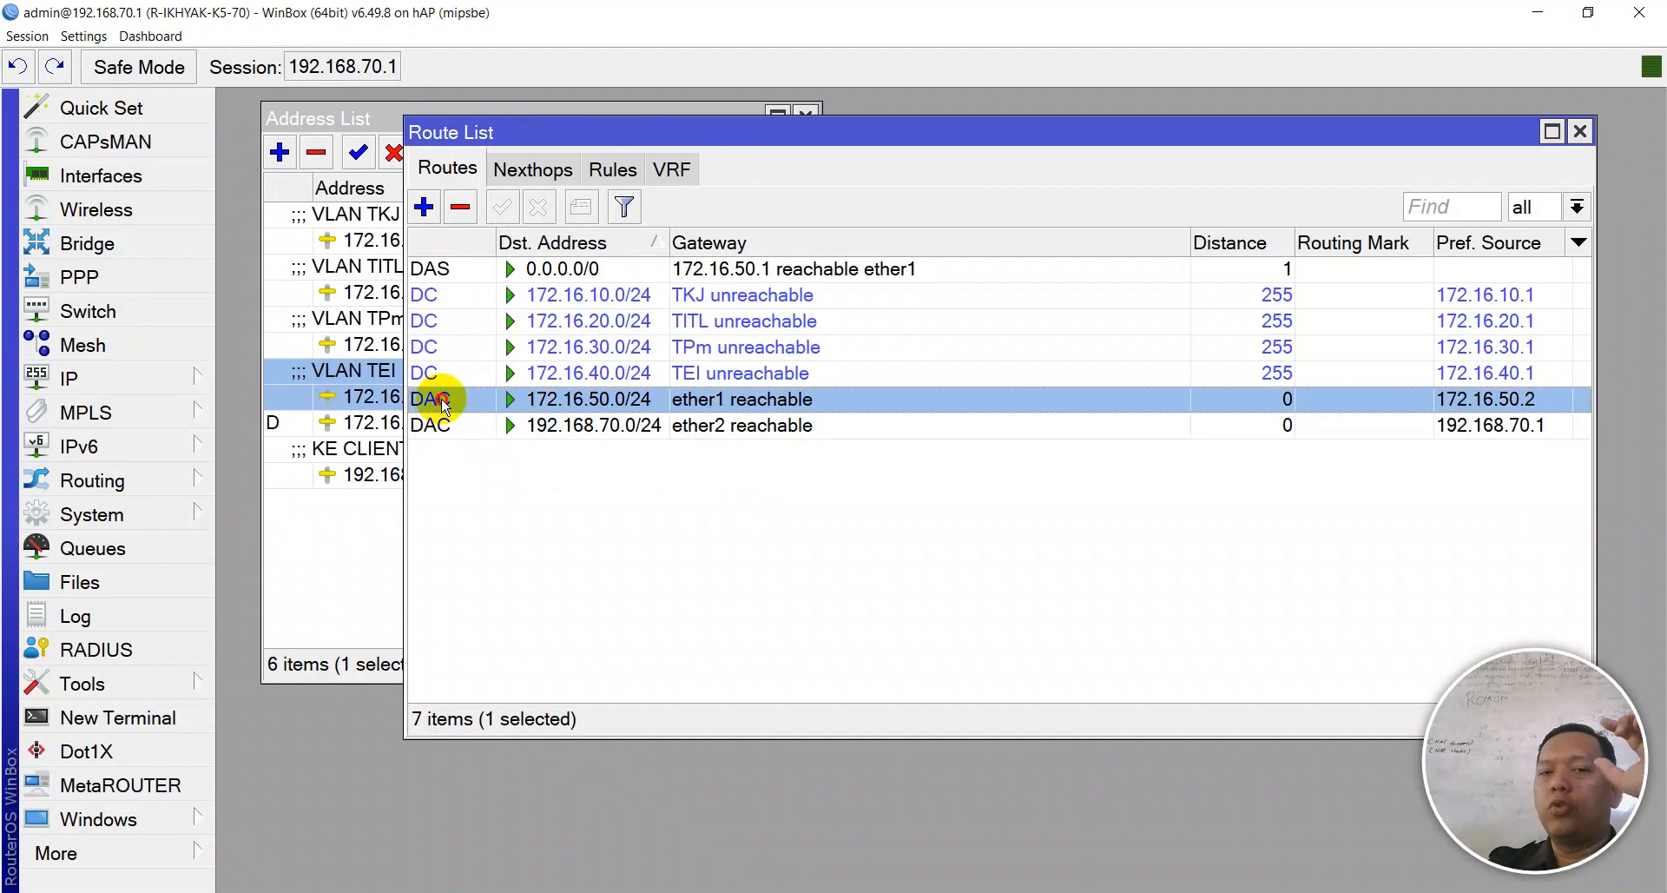
pyautogui.click(439, 371)
pyautogui.click(436, 348)
pyautogui.click(435, 323)
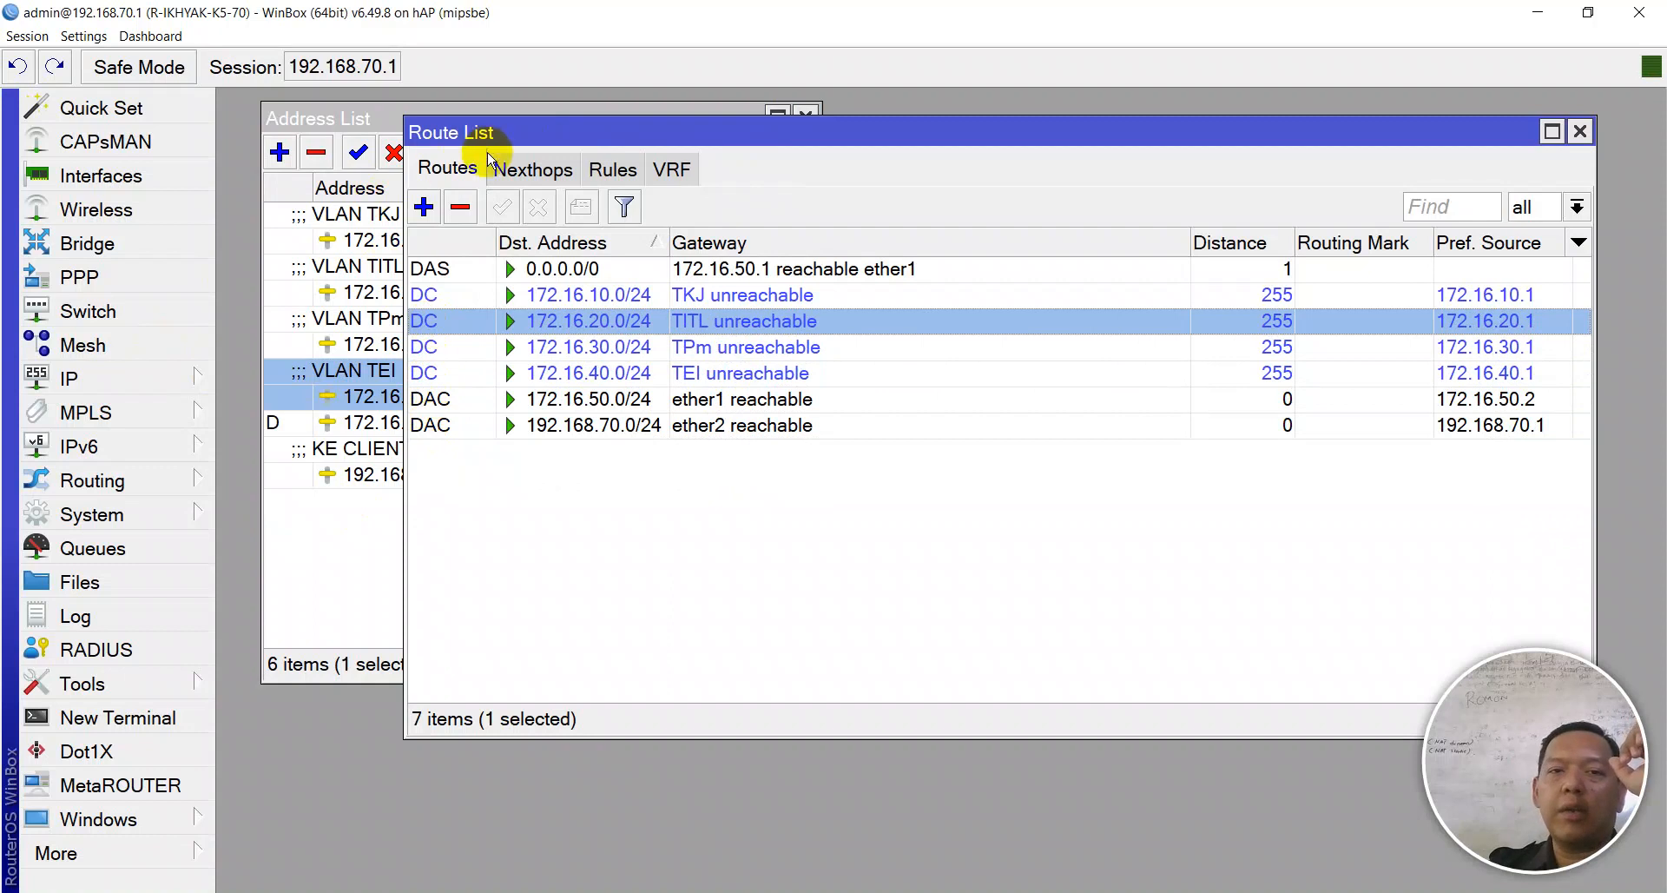
# - Inspect the TEI, TPm, TITL and TKJ VLAN addresses and the dynamic 172.16.50.2/24 address
pyautogui.moveTo(493, 144); pyautogui.dragTo(558, 579)
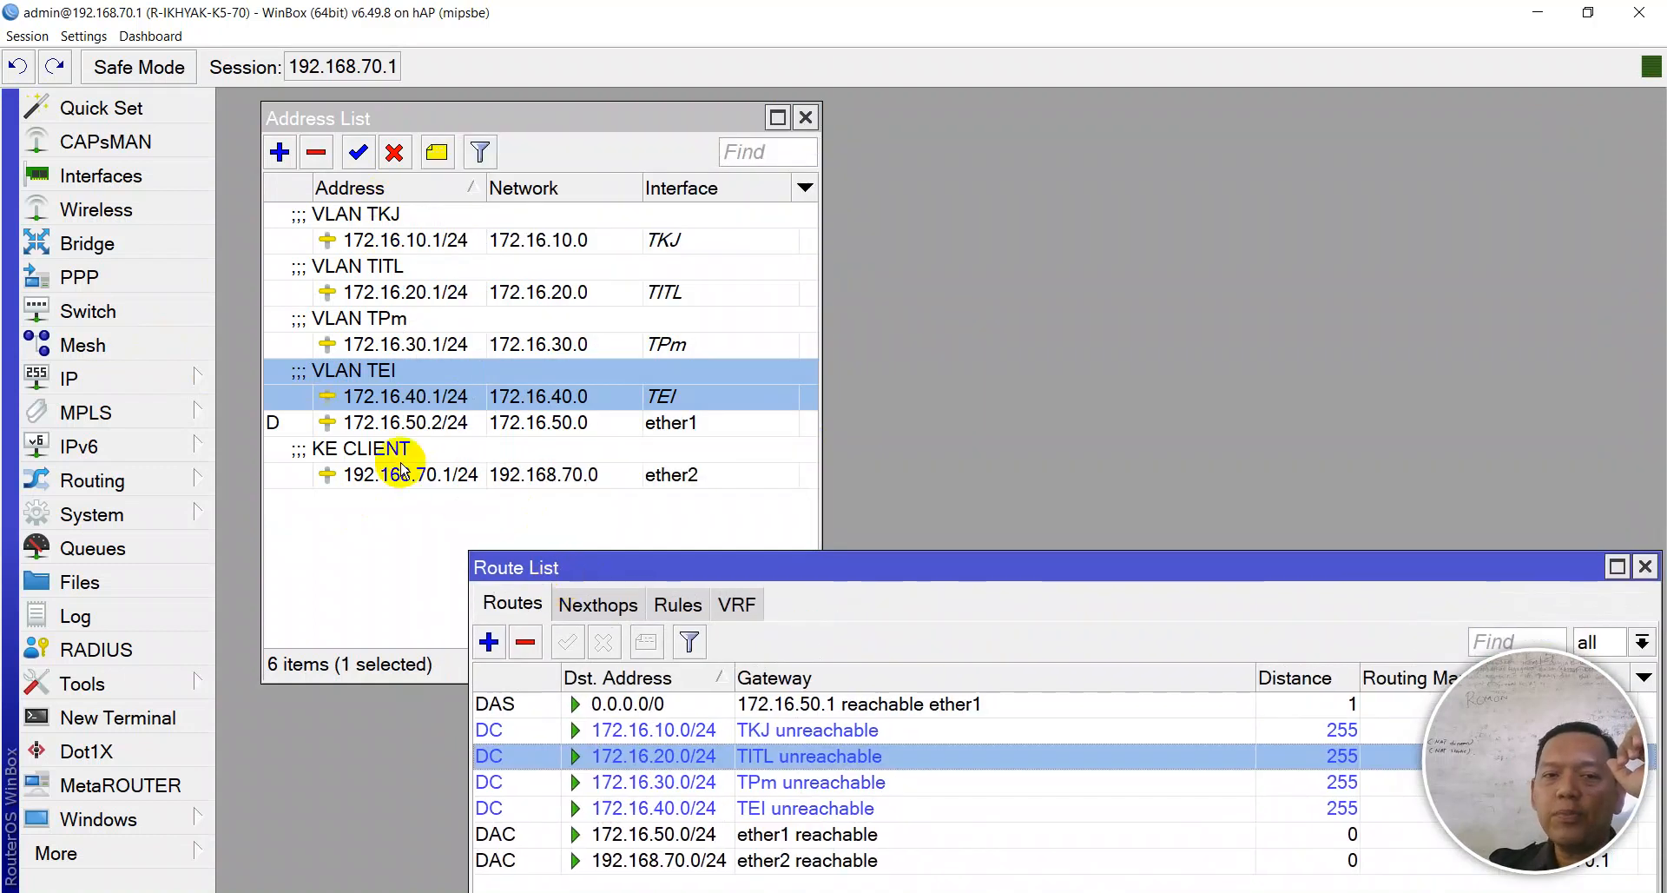
pyautogui.click(405, 466)
pyautogui.click(386, 371)
pyautogui.click(404, 341)
pyautogui.click(402, 270)
pyautogui.click(400, 217)
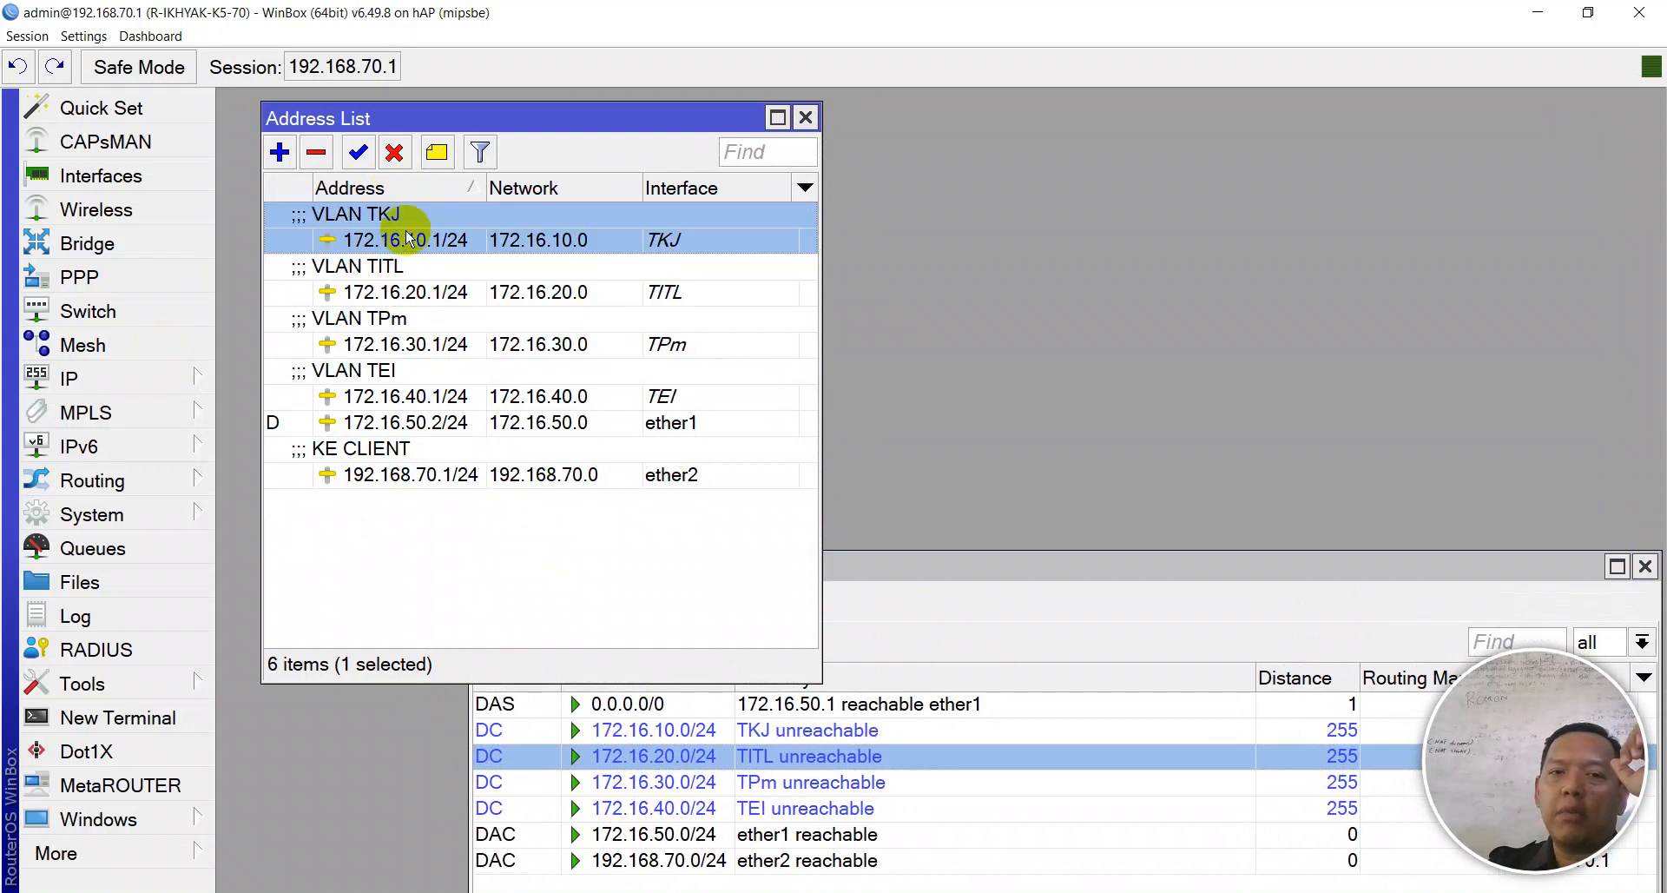
pyautogui.click(399, 424)
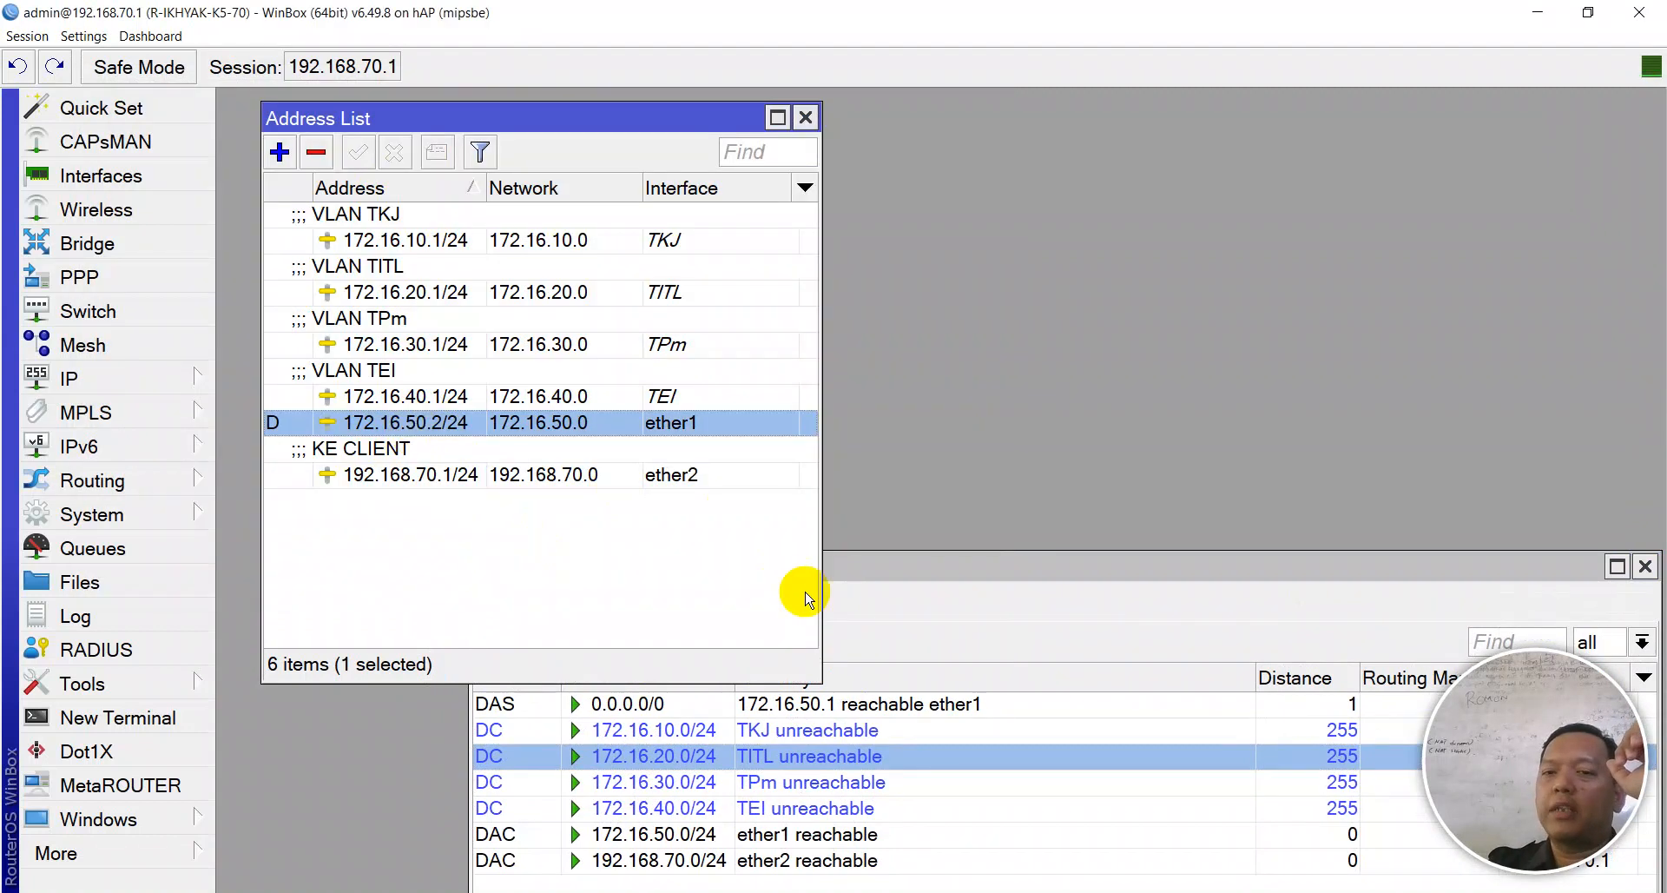
# - Recheck routes 172.16.10.0/24 through 192.168.70.0/24, then close the Route and Address lists
pyautogui.moveTo(847, 570); pyautogui.dragTo(705, 241)
pyautogui.click(358, 399)
pyautogui.click(372, 434)
pyautogui.click(373, 446)
pyautogui.click(368, 473)
pyautogui.click(379, 501)
pyautogui.click(385, 523)
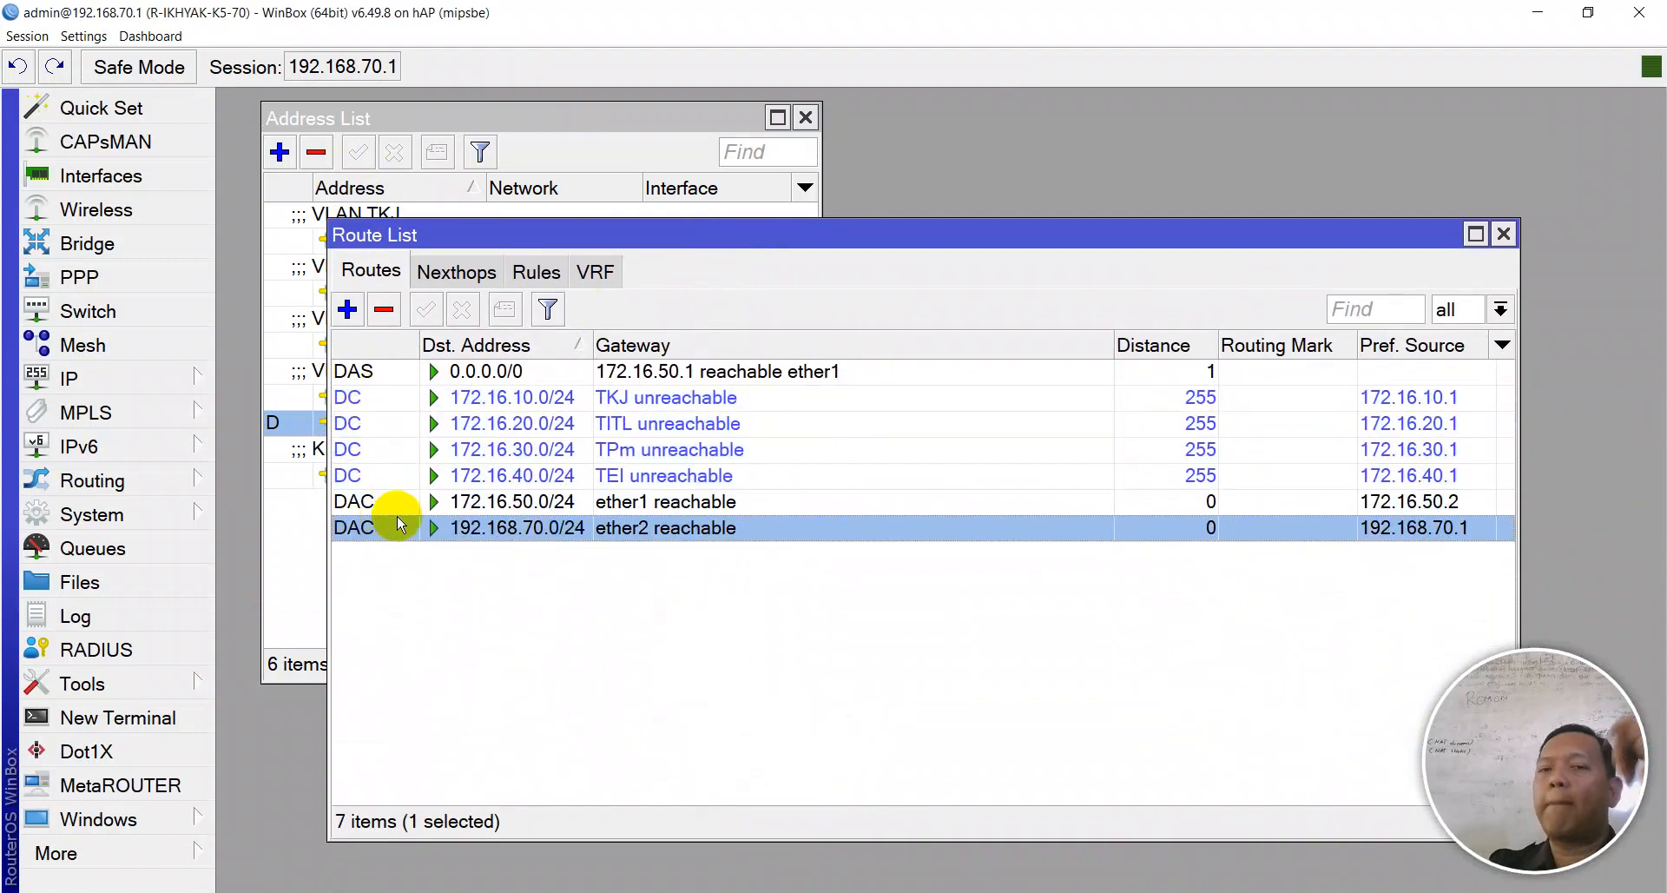
pyautogui.click(612, 501)
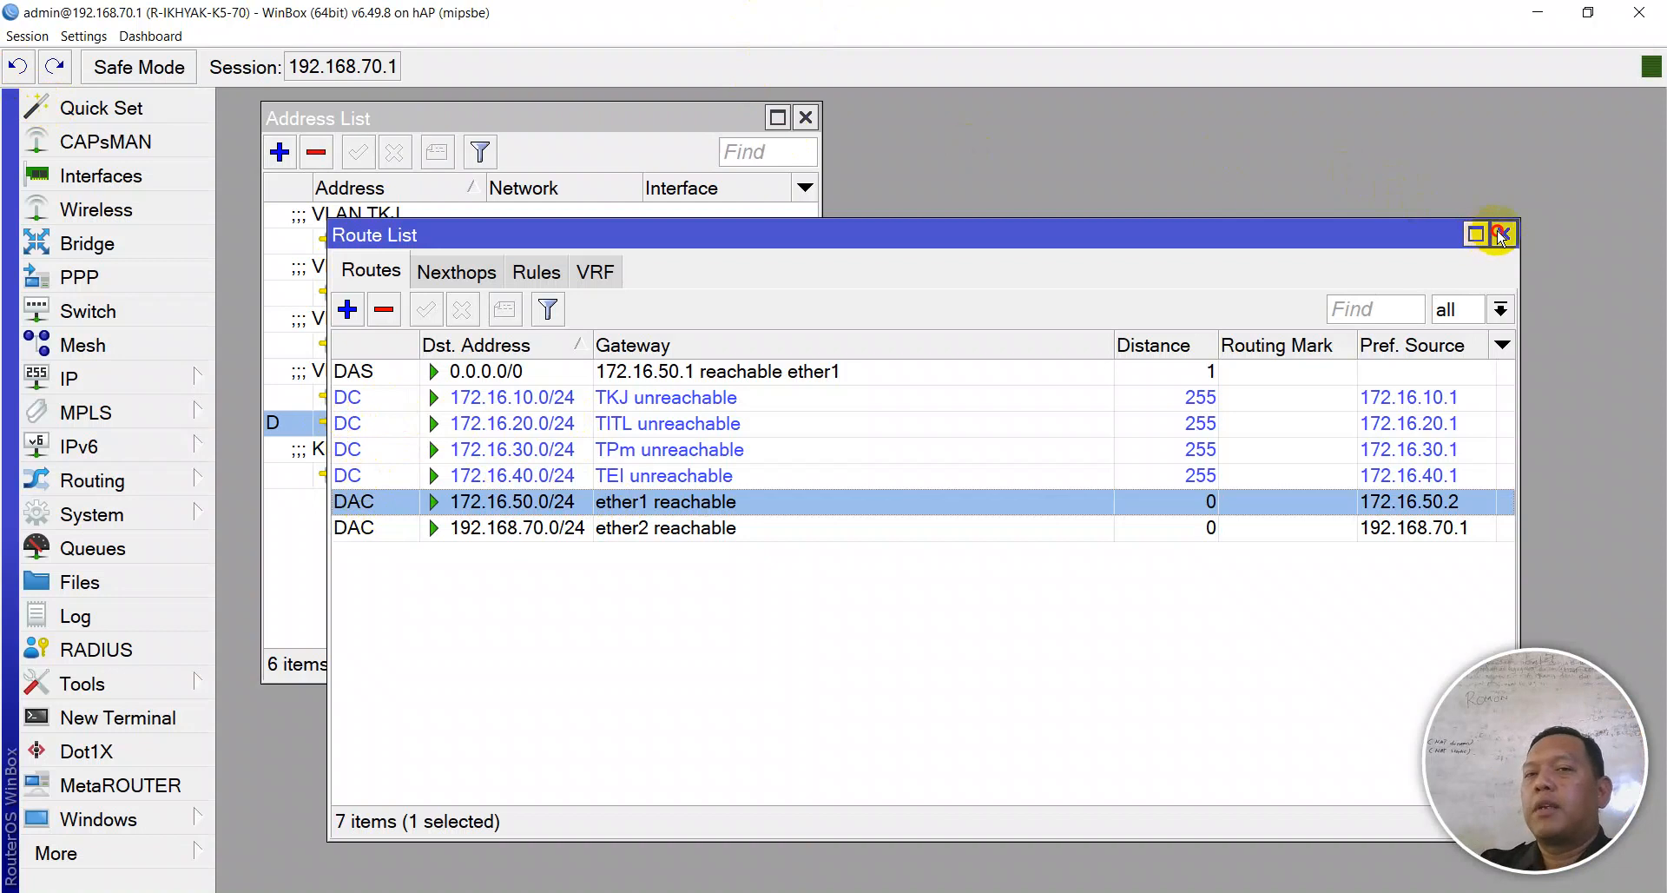
pyautogui.click(1501, 235)
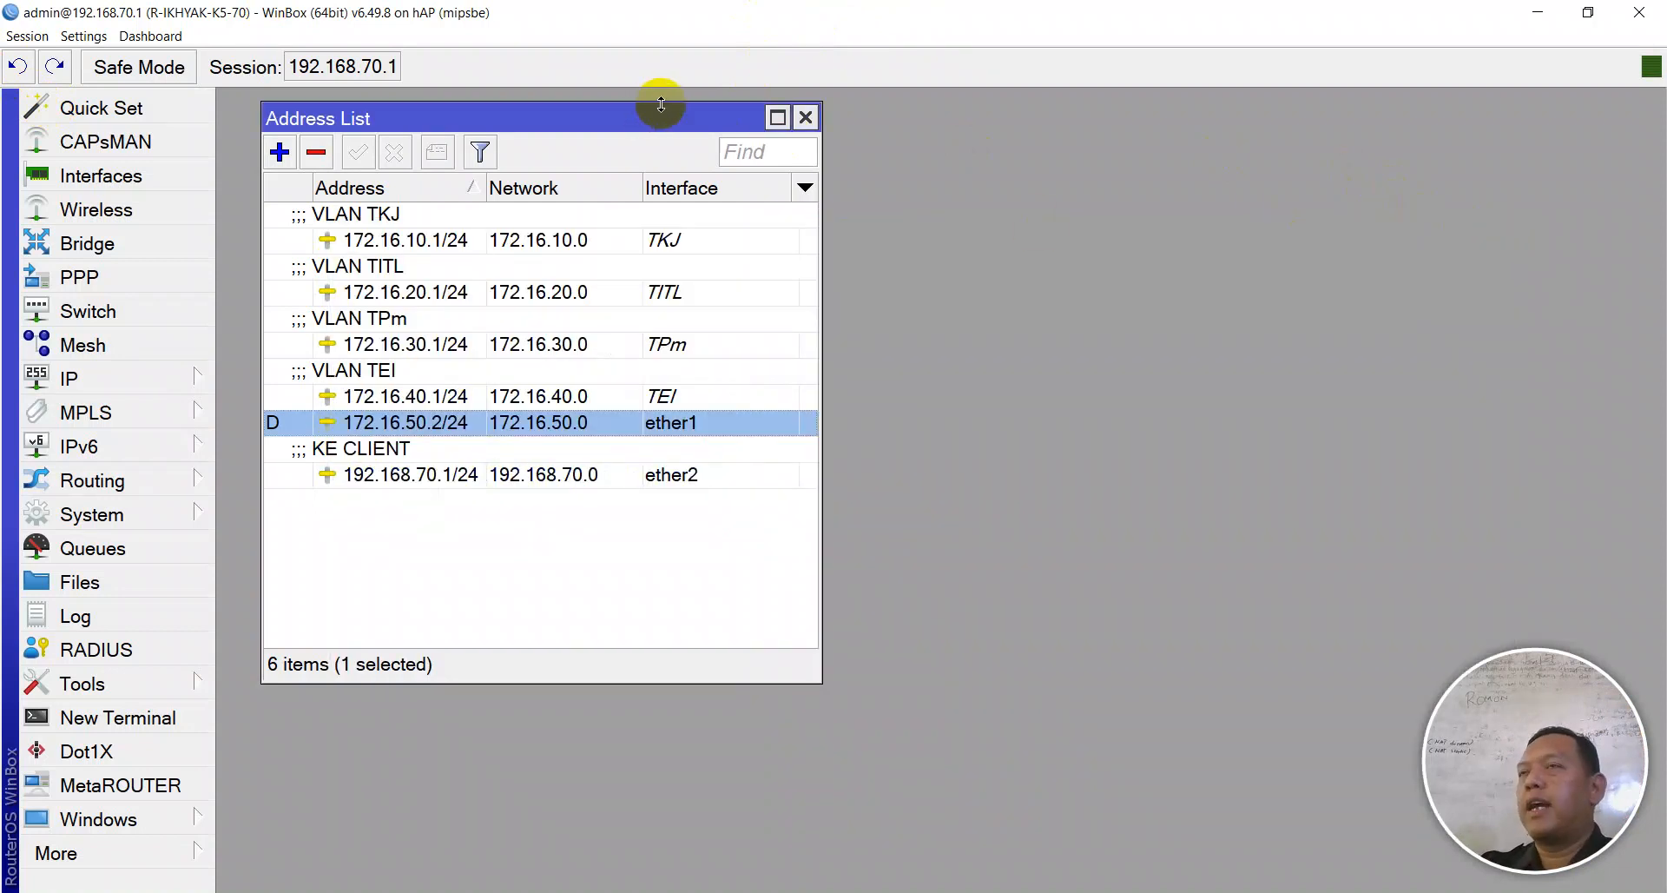
pyautogui.click(808, 117)
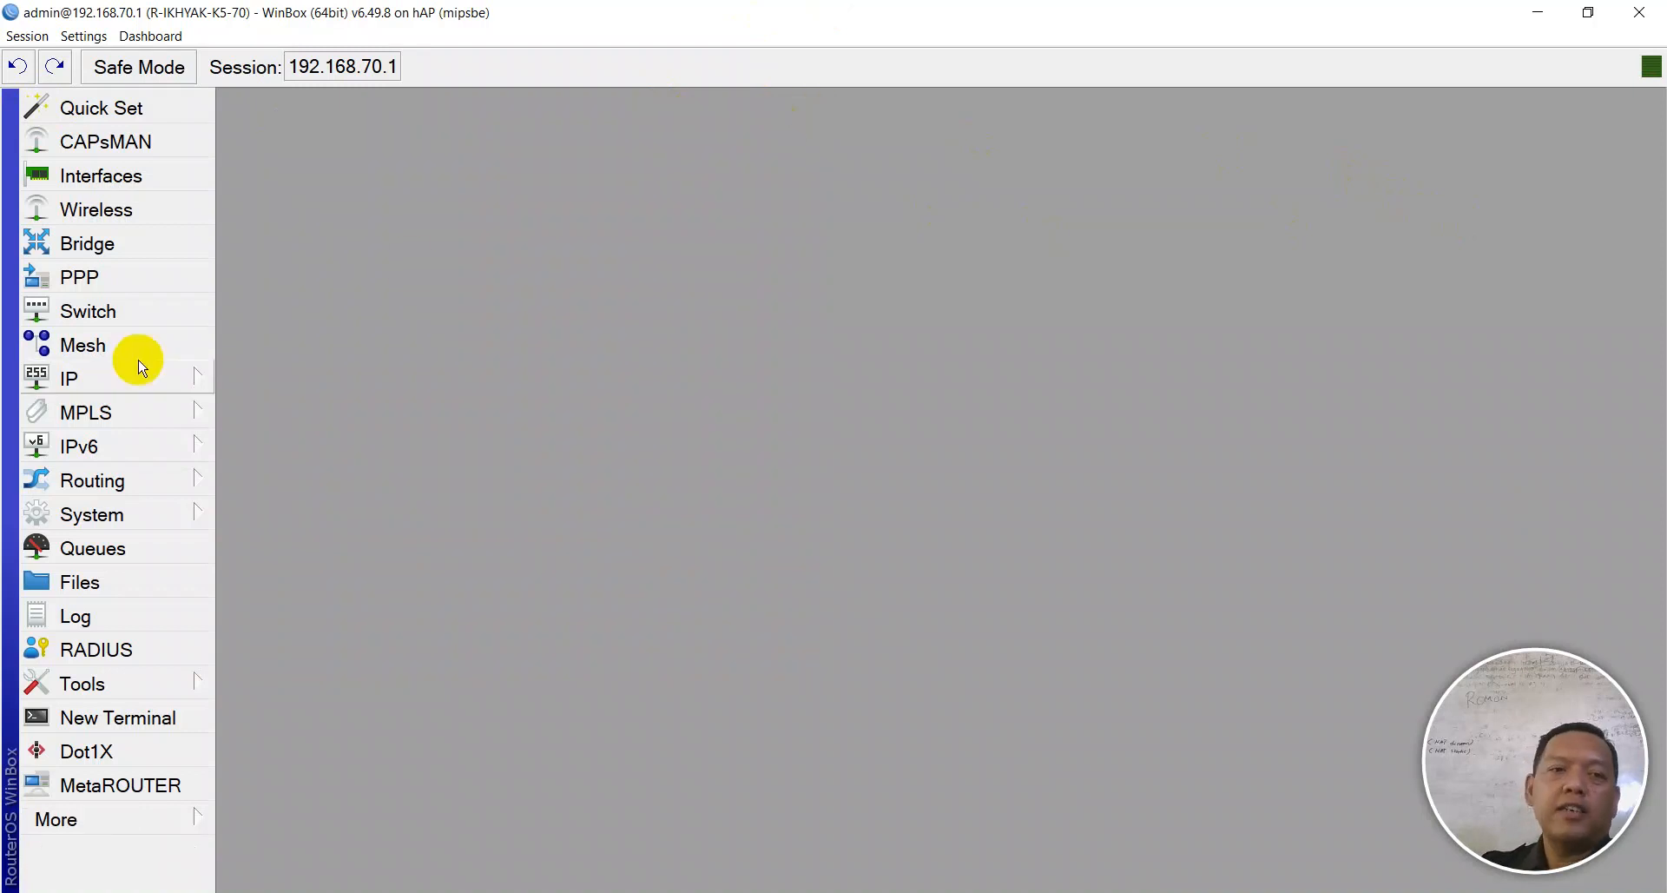
# - Start DHCP Setup from IP > DHCP Server and select the TKJ VLAN interface
pyautogui.click(112, 371)
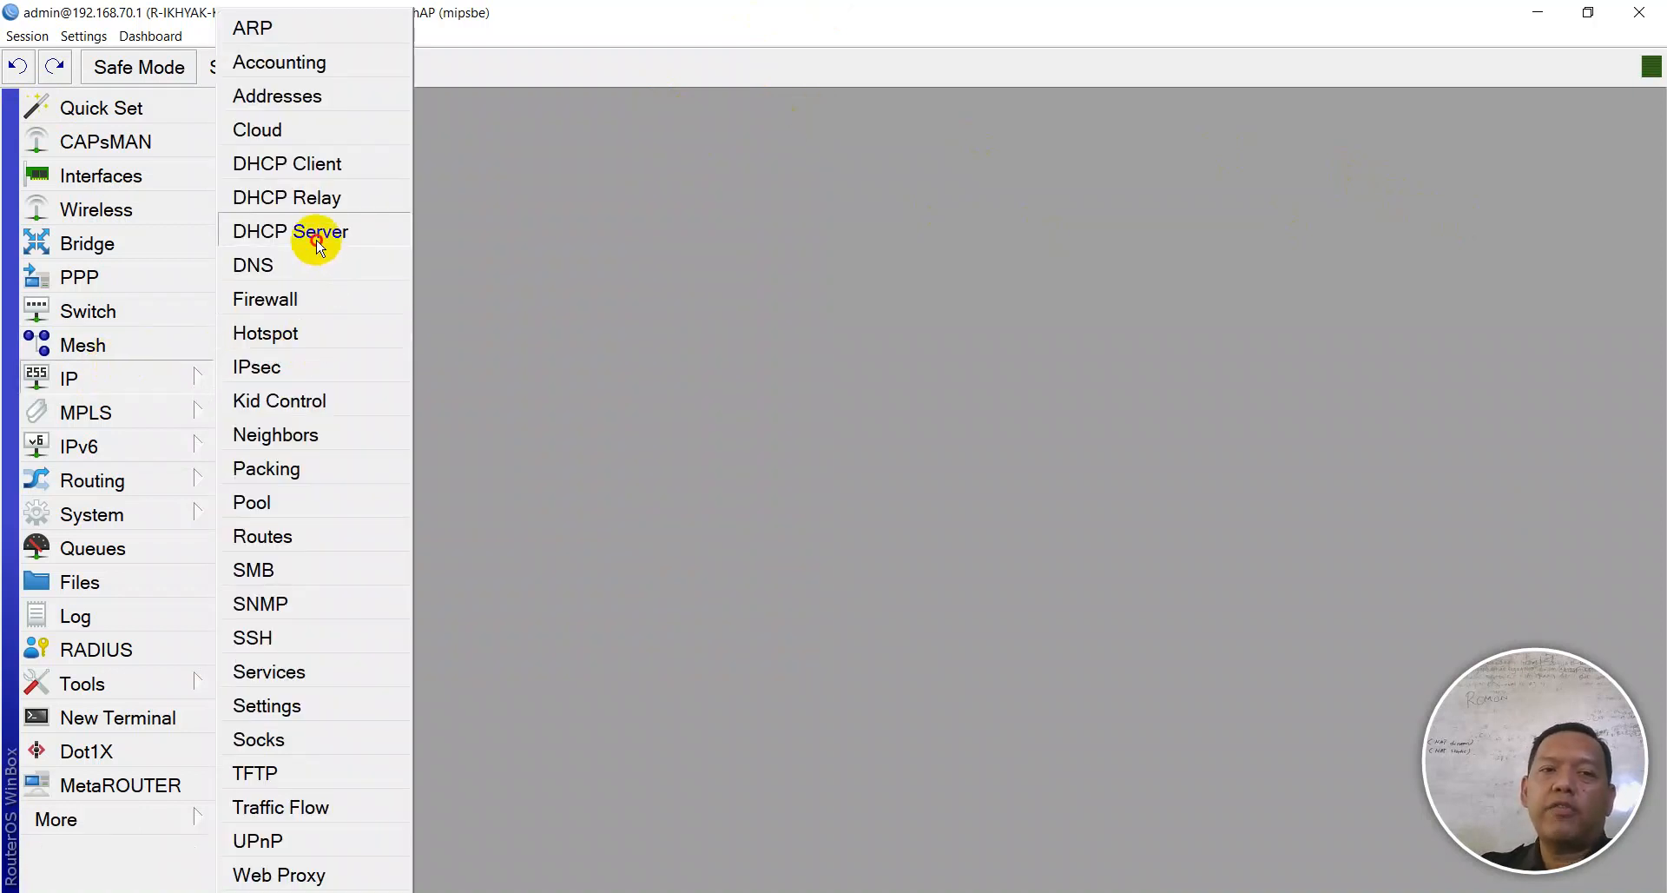
pyautogui.click(320, 249)
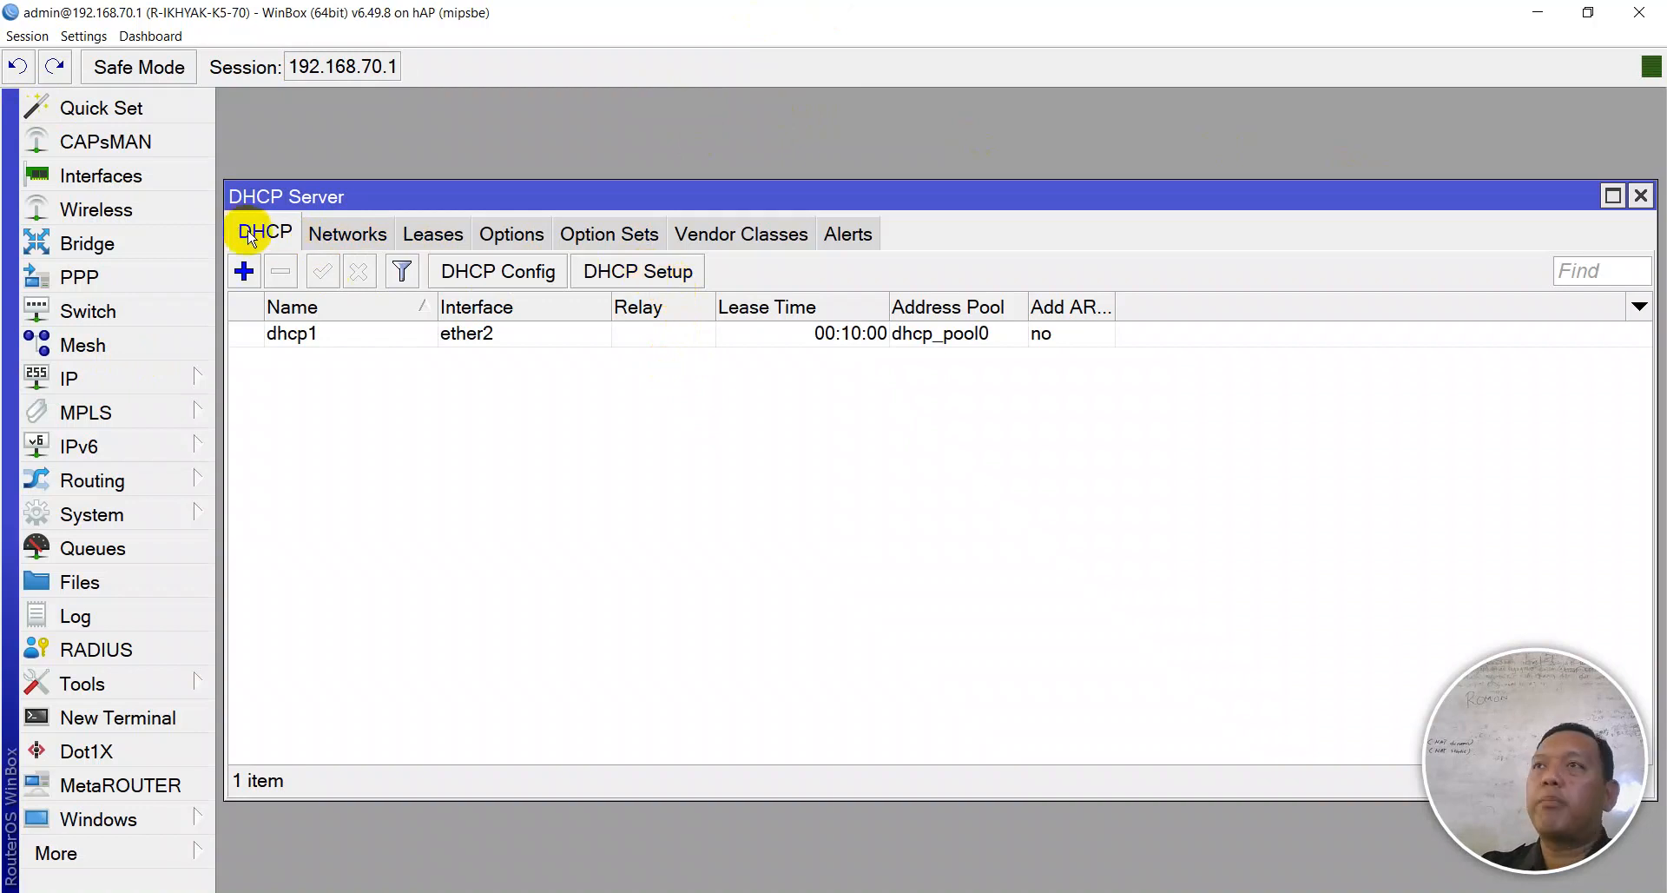
pyautogui.click(641, 286)
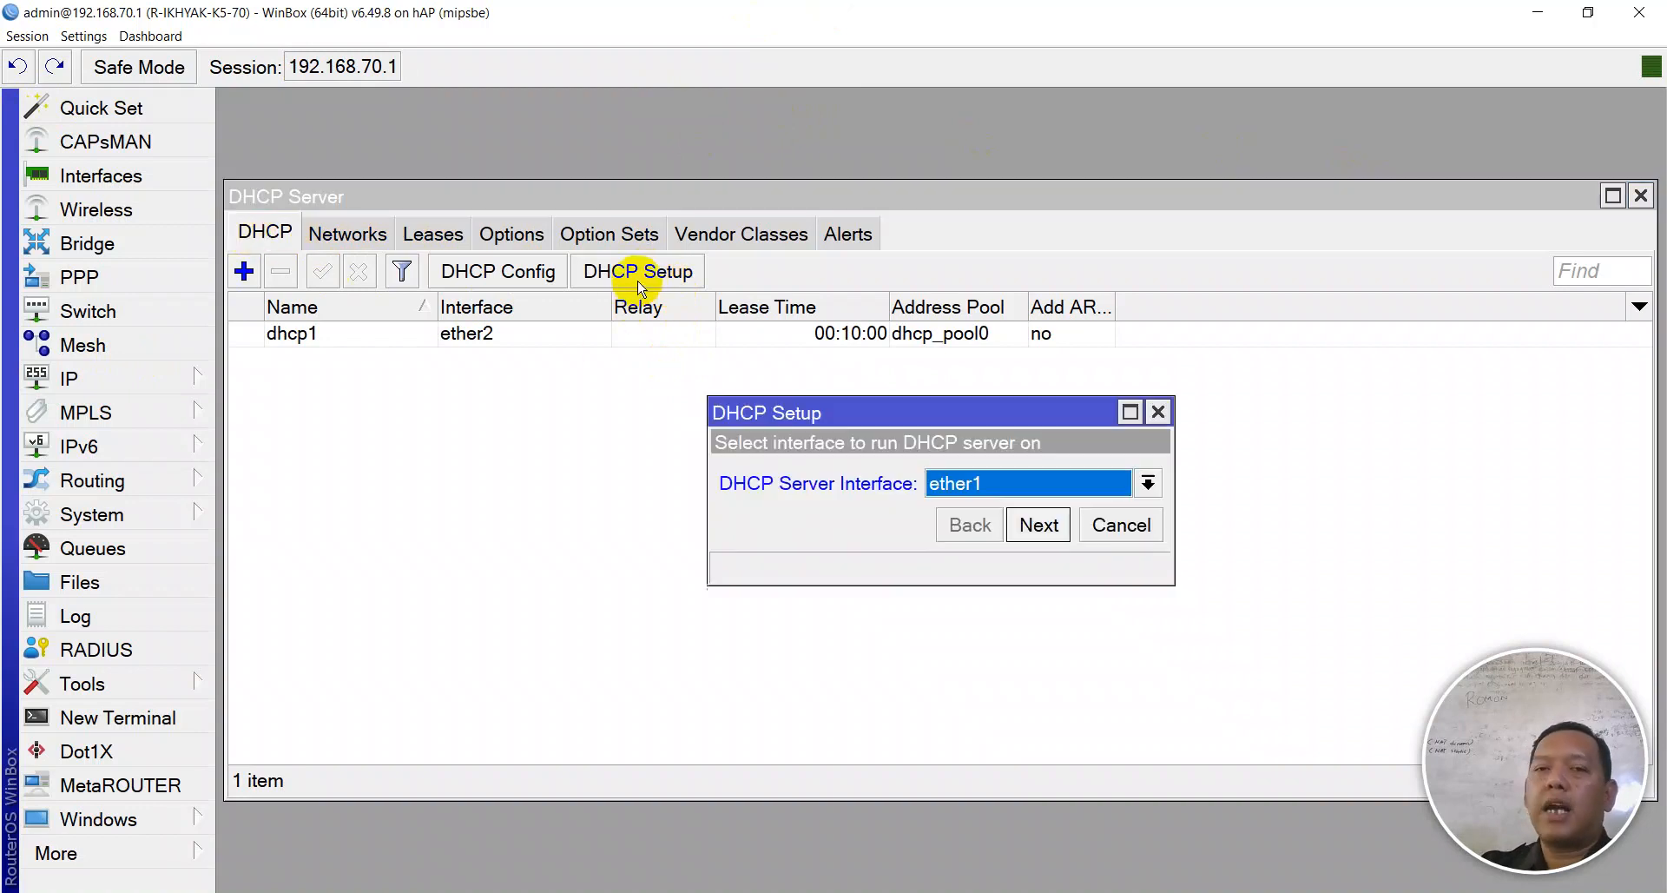
pyautogui.click(956, 483)
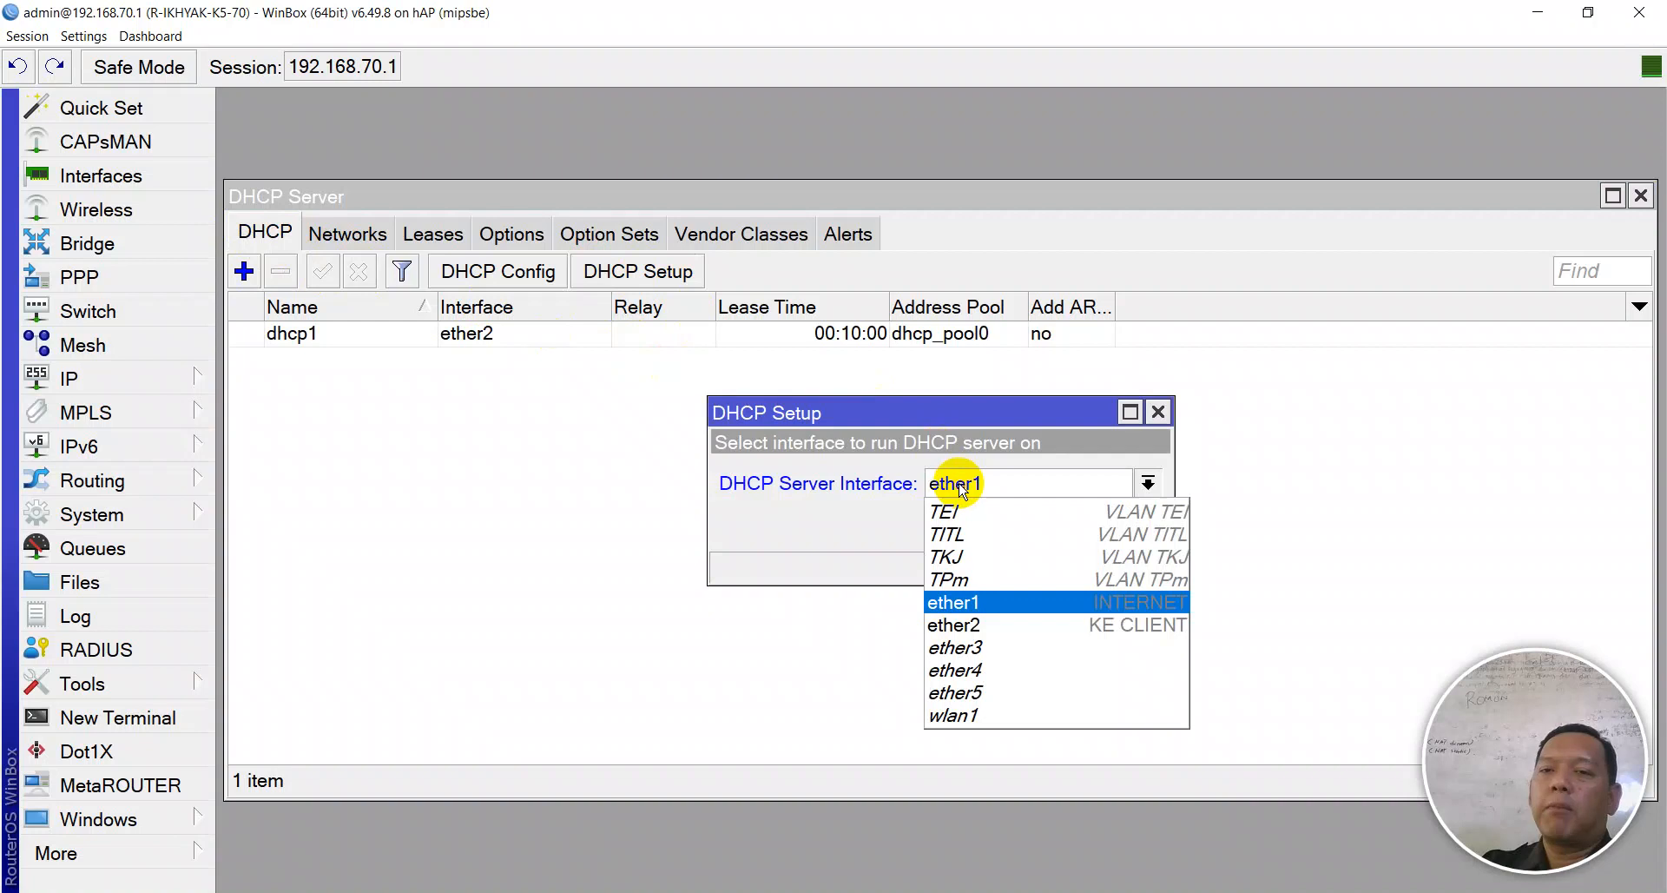
pyautogui.click(955, 555)
pyautogui.click(1033, 525)
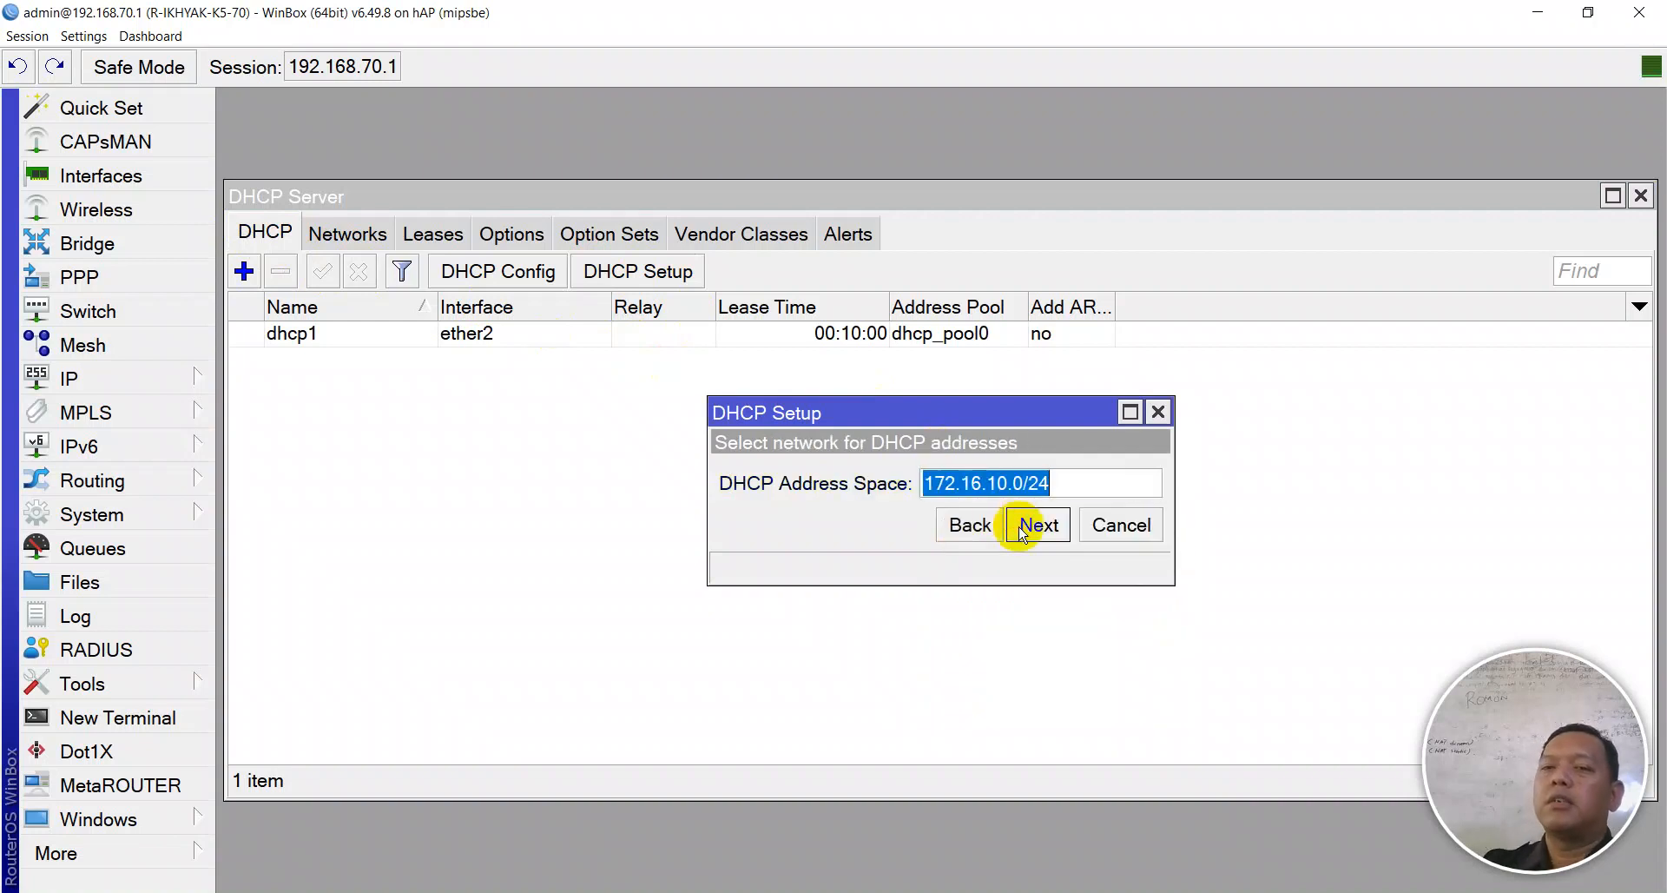
# - Accept 172.16.10.0/24, its gateway, pool 172.16.10.2–172.16.10.254, DNS and 00:10:00 lease time
pyautogui.click(1034, 525)
pyautogui.click(1033, 525)
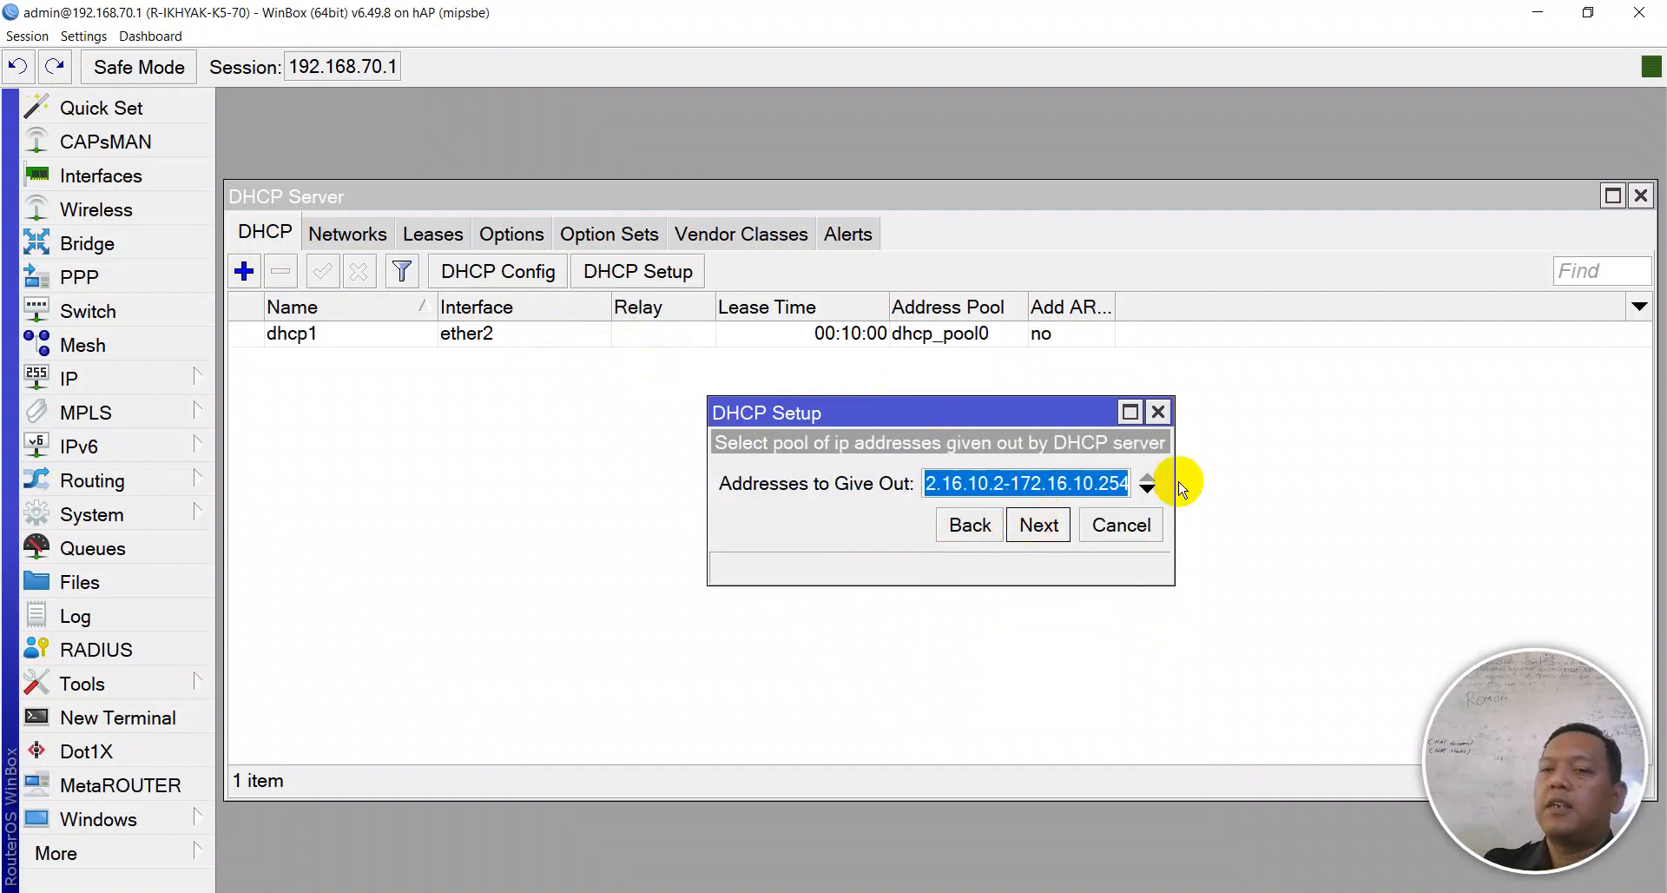
pyautogui.moveTo(1170, 476); pyautogui.dragTo(1619, 473)
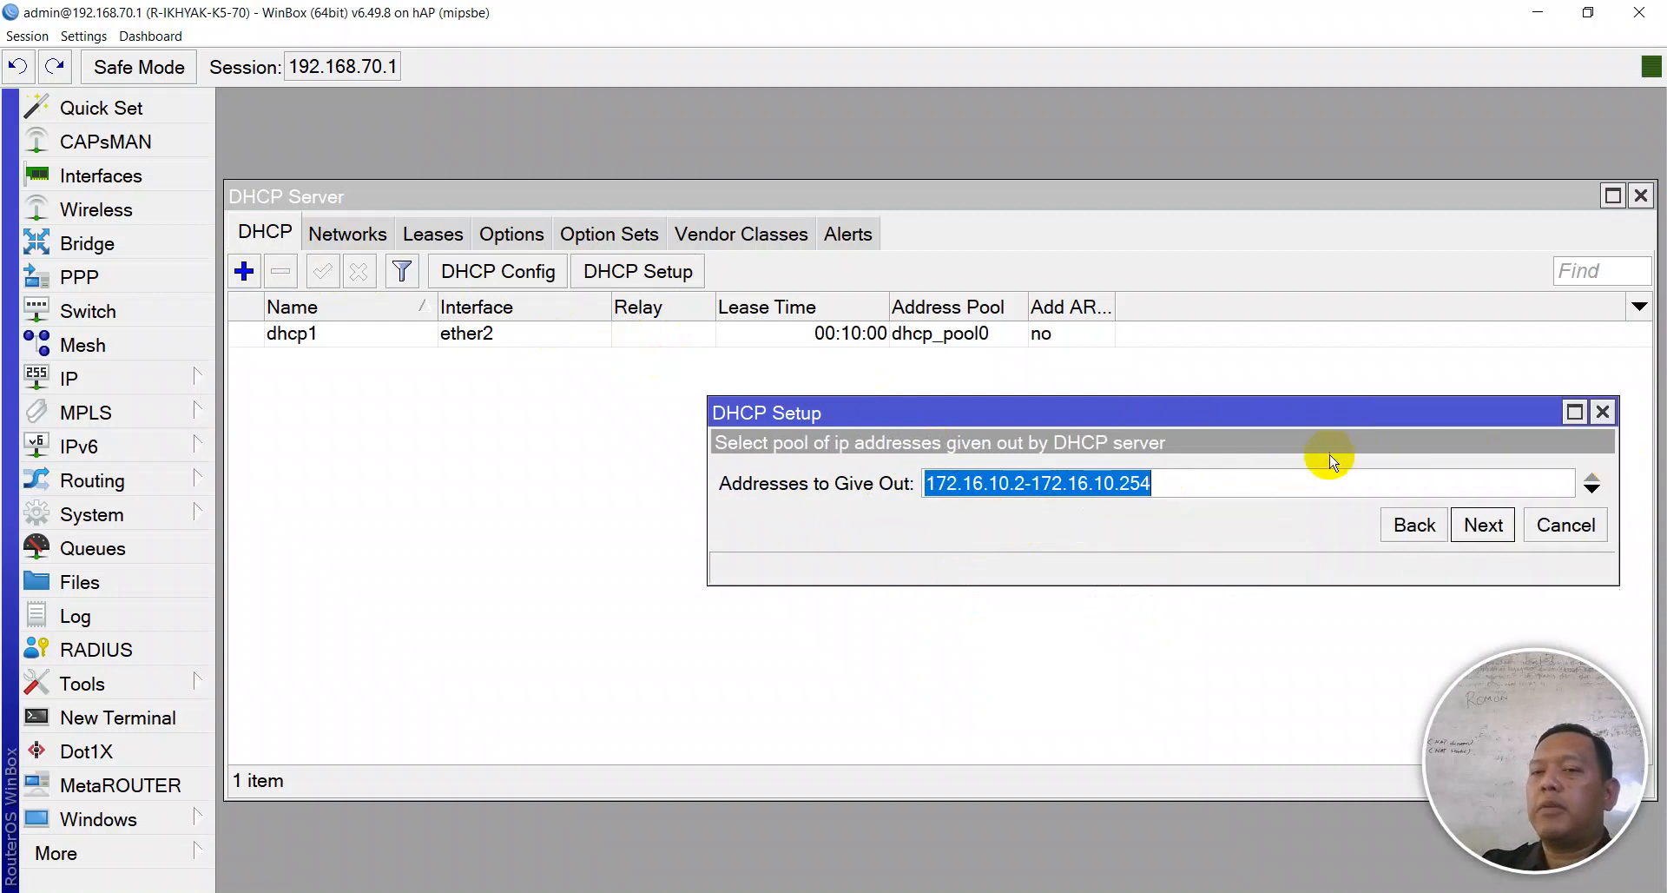
pyautogui.click(1316, 470)
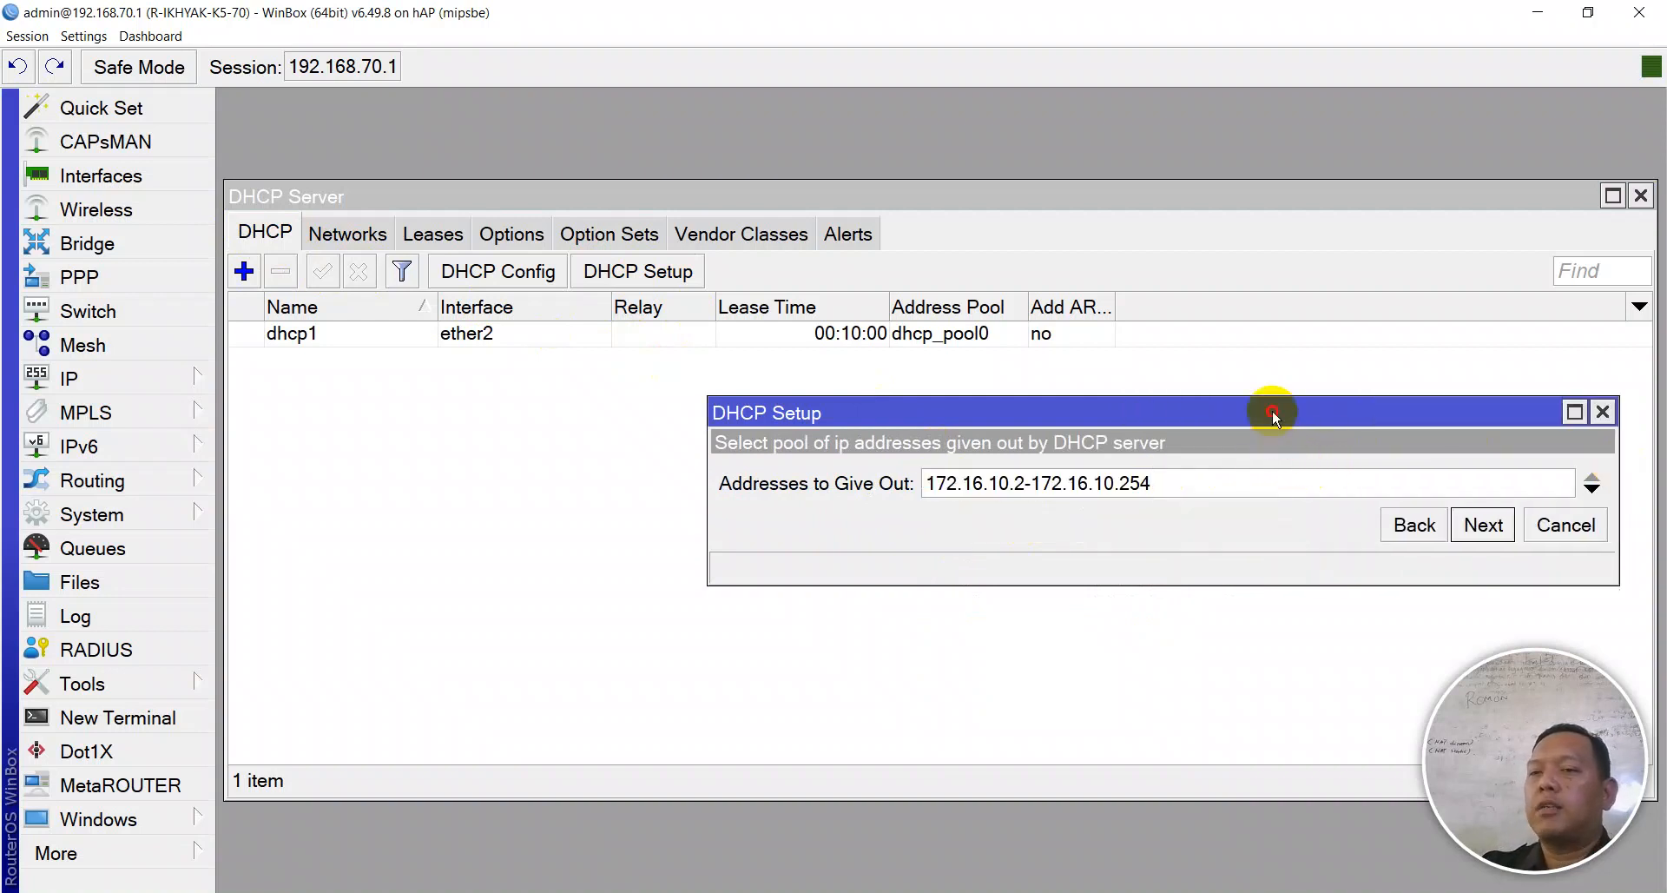
pyautogui.moveTo(1273, 412); pyautogui.dragTo(1087, 369)
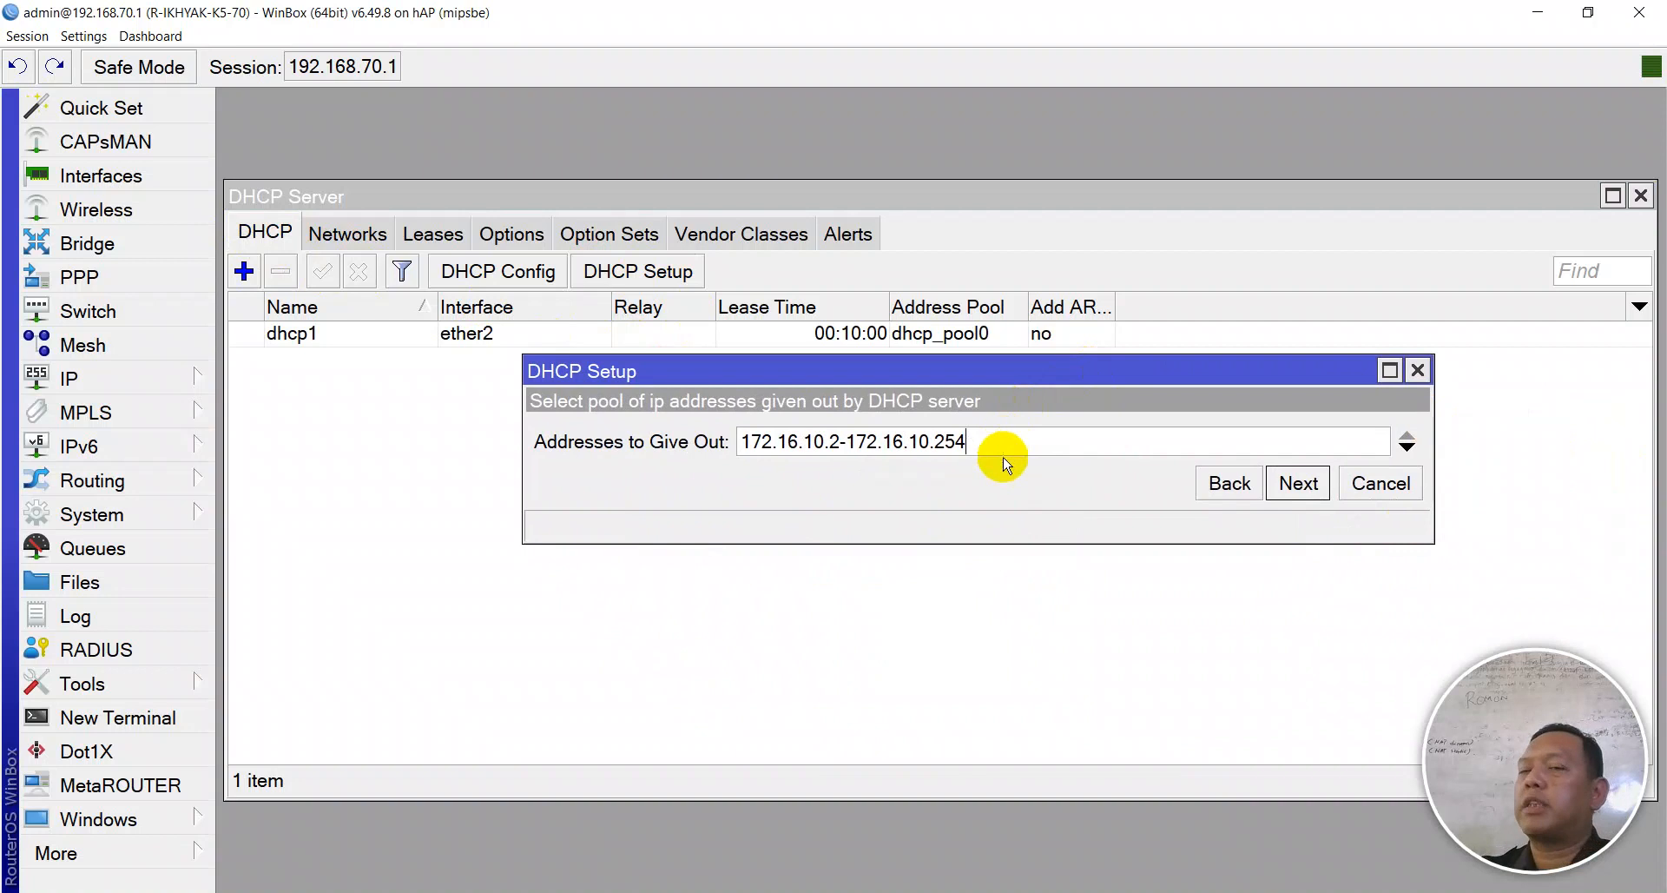
pyautogui.click(1298, 485)
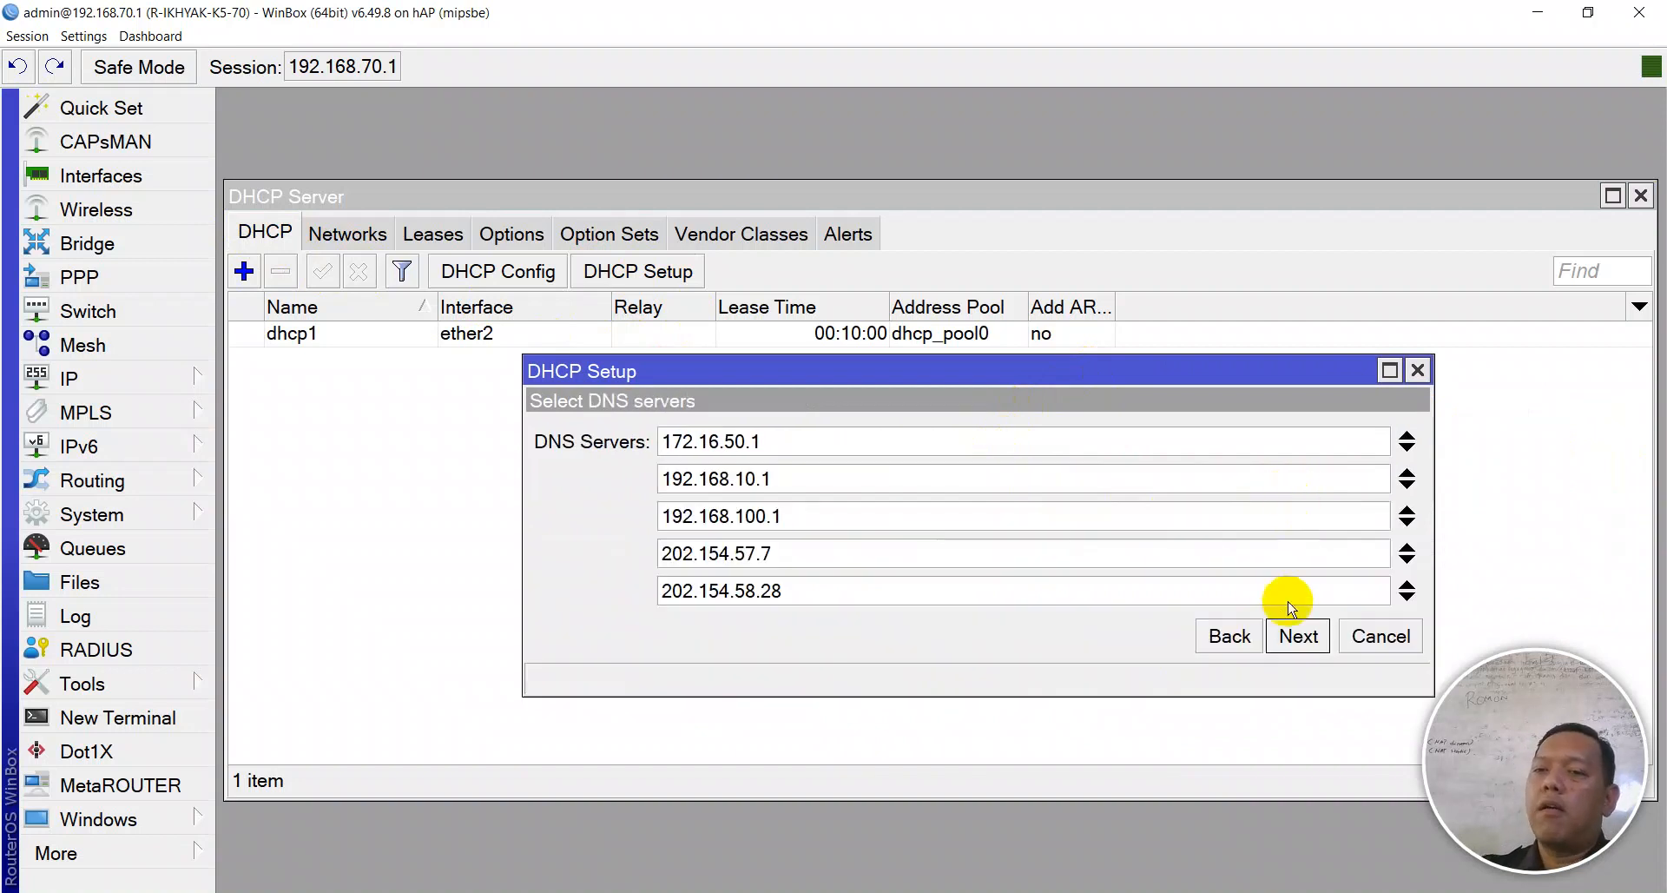
pyautogui.click(1298, 637)
pyautogui.click(1298, 636)
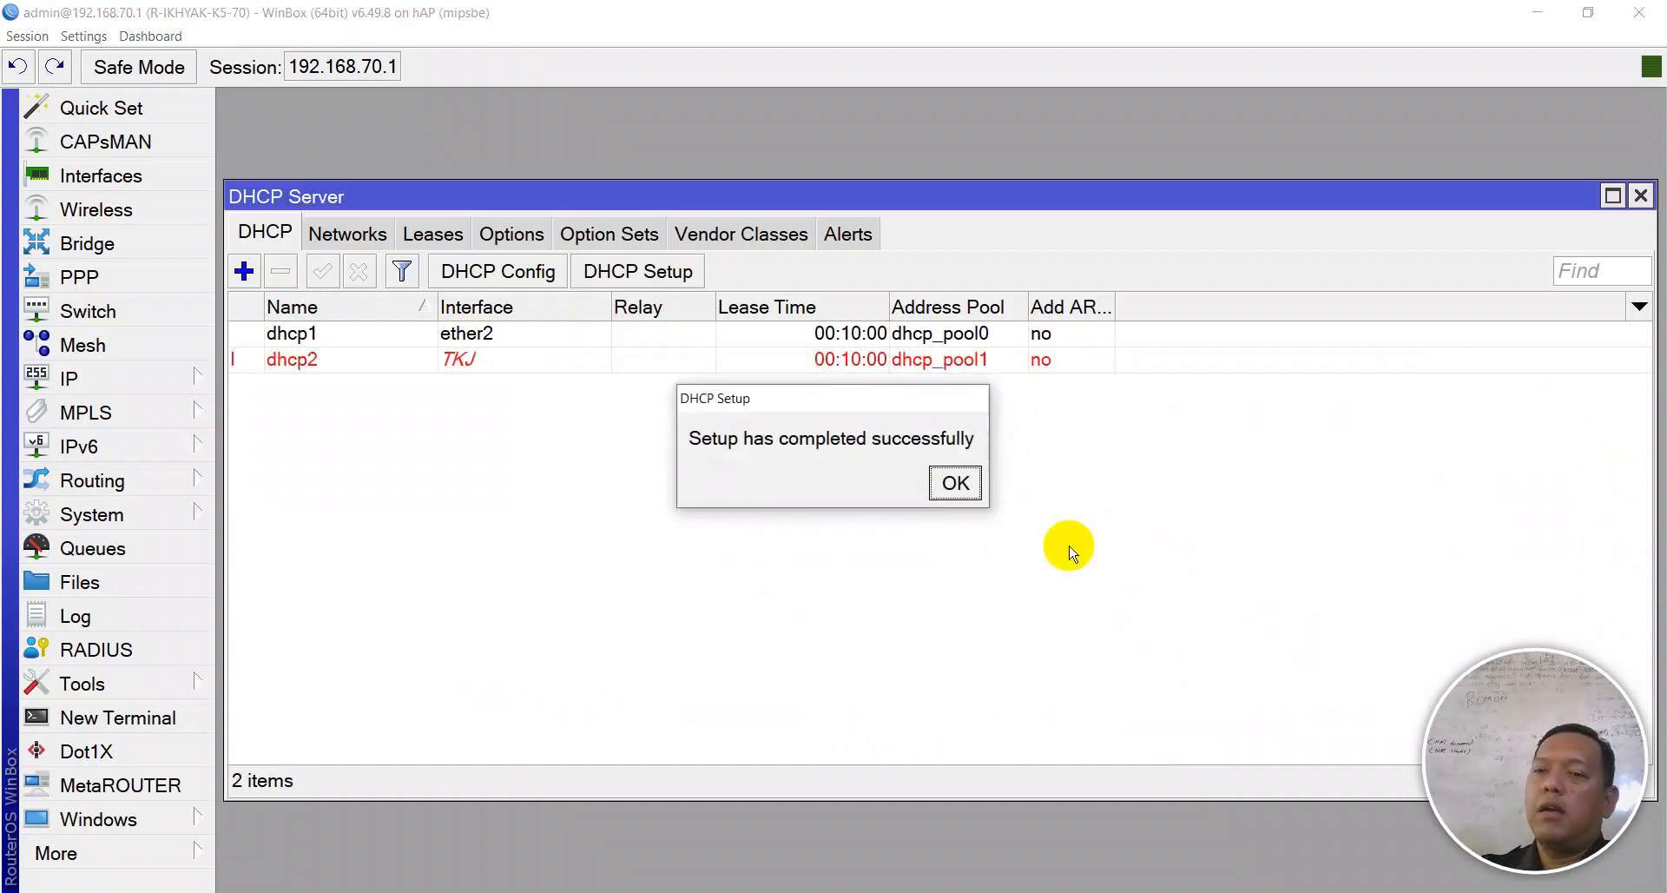
# - Create a DHCP server on the TITL VLAN using the 172.16.20.0/24 defaults and gateway 172.16.20.1
pyautogui.click(948, 479)
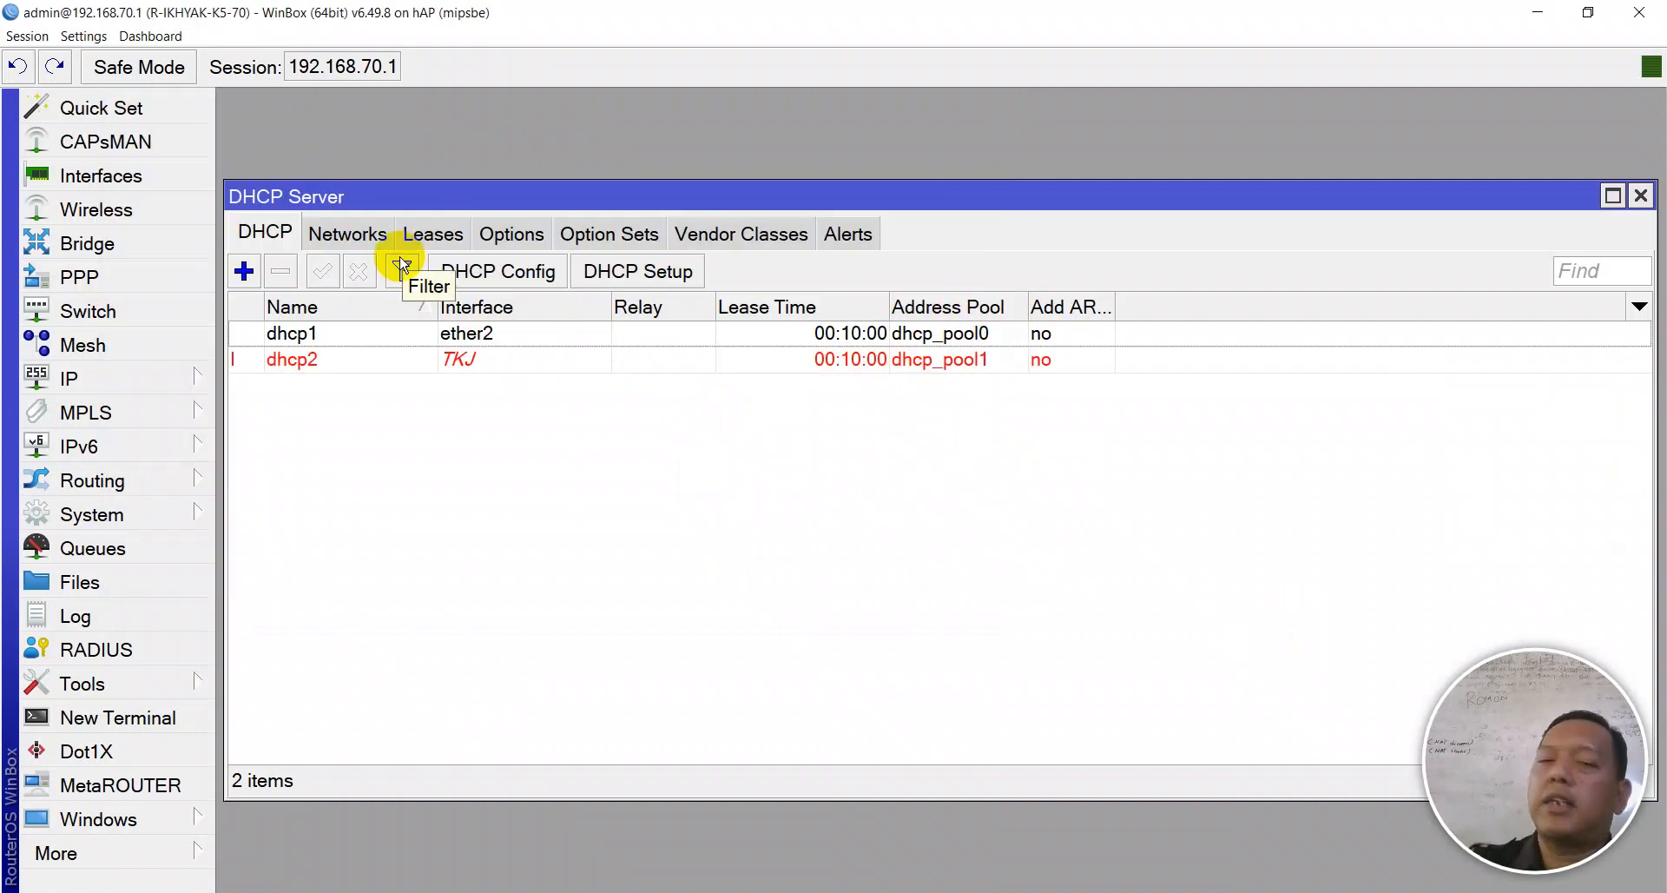
pyautogui.click(664, 276)
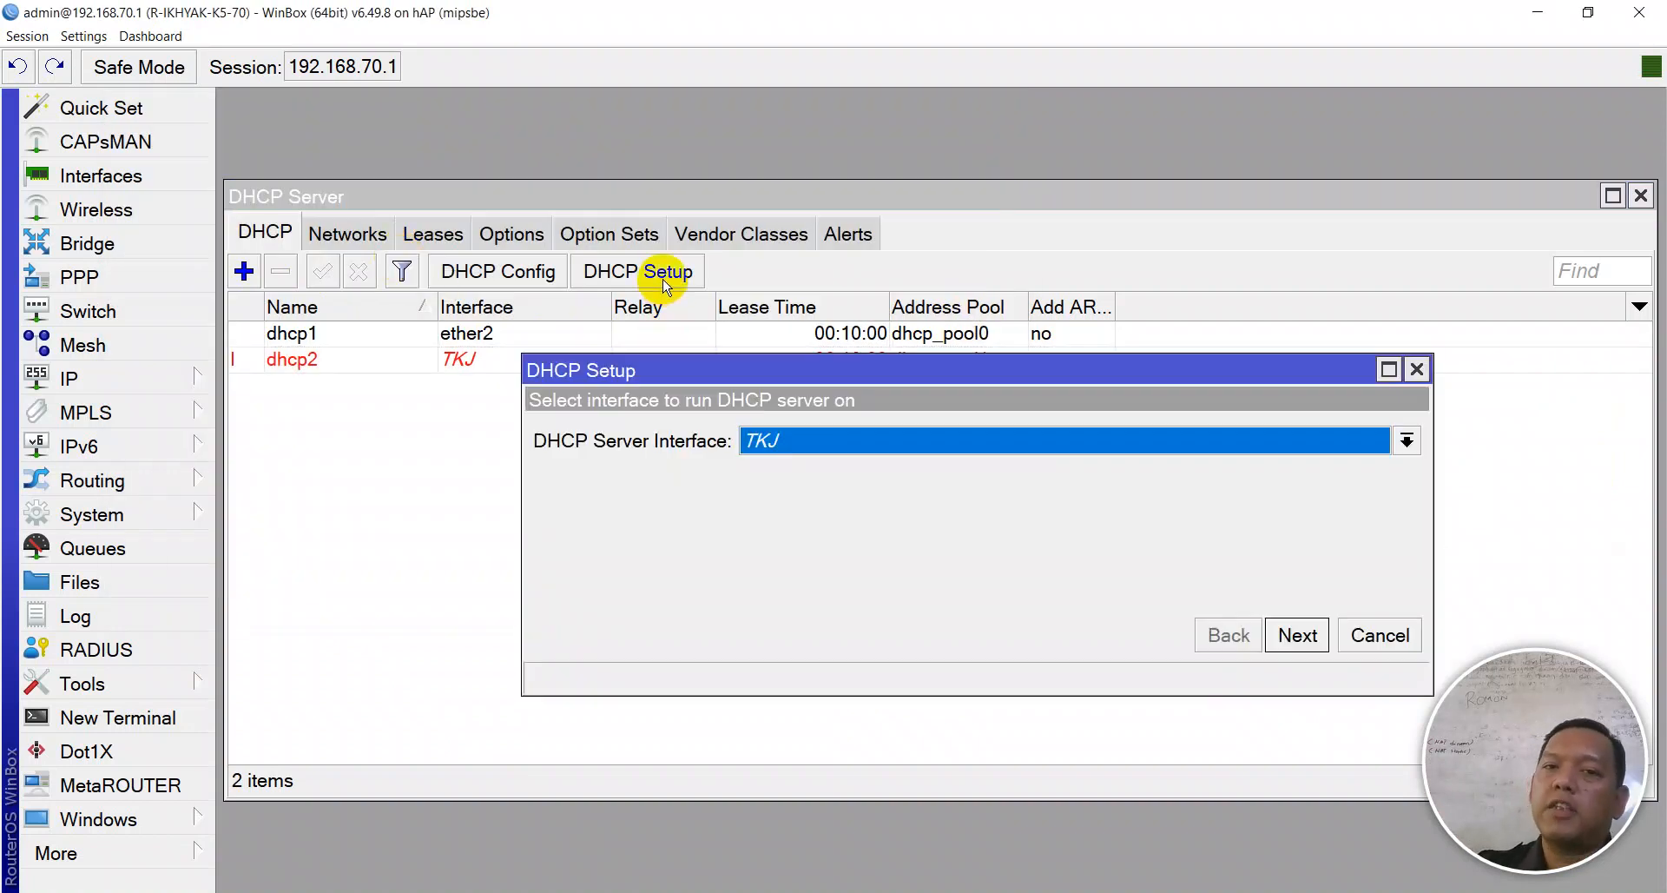
pyautogui.click(768, 445)
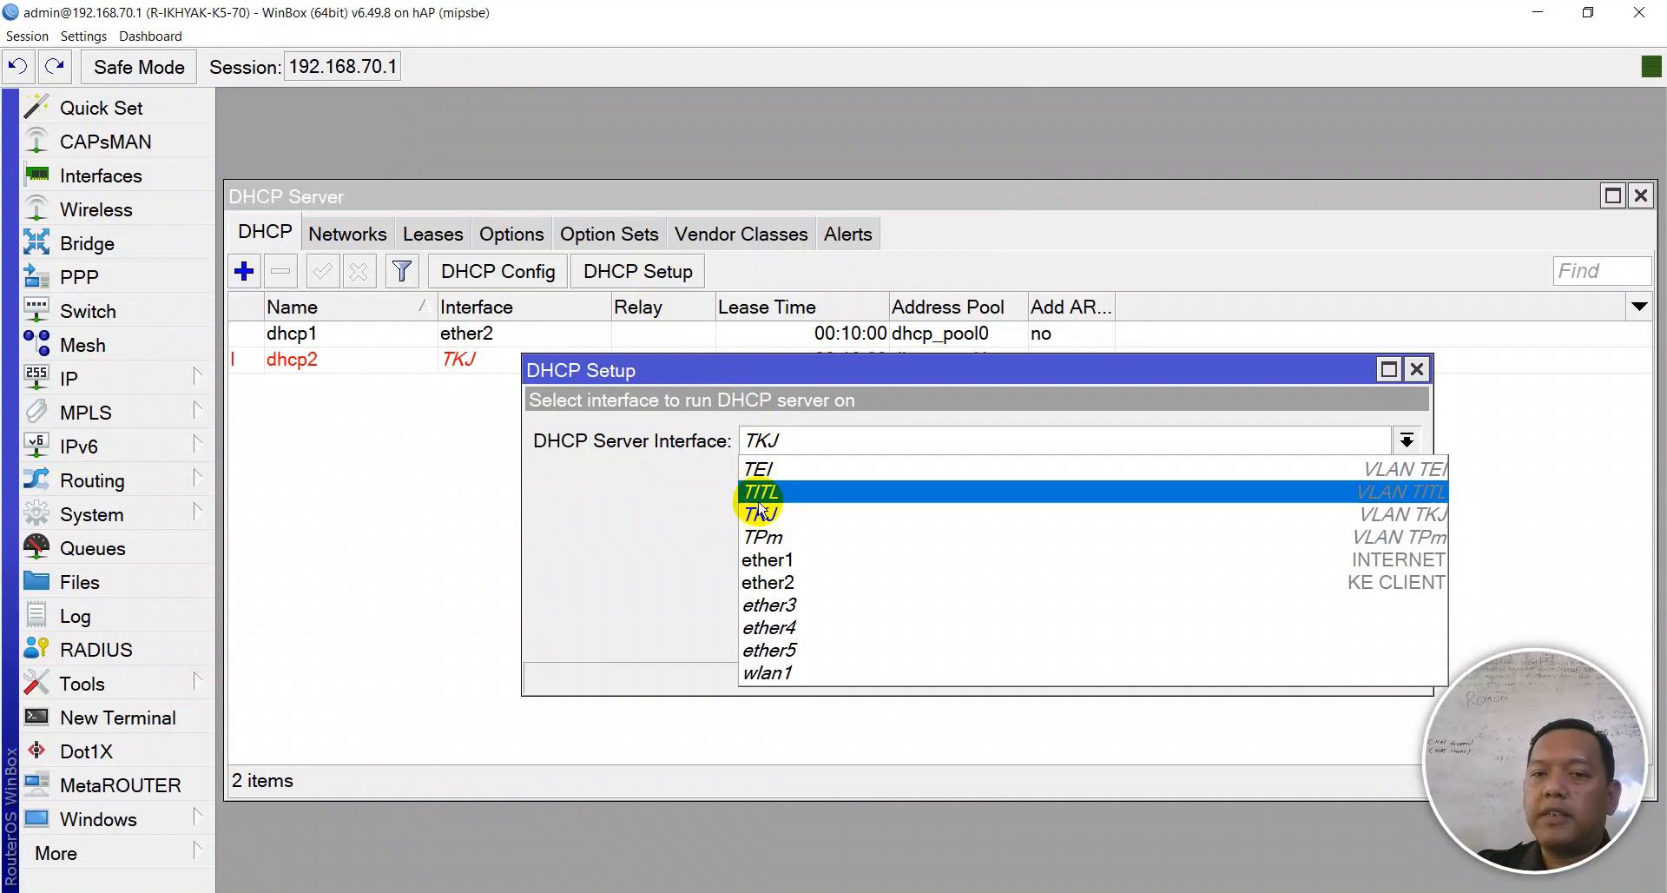
pyautogui.click(755, 504)
pyautogui.click(1297, 635)
pyautogui.click(1299, 636)
pyautogui.click(1297, 635)
pyautogui.click(1297, 635)
pyautogui.click(1297, 635)
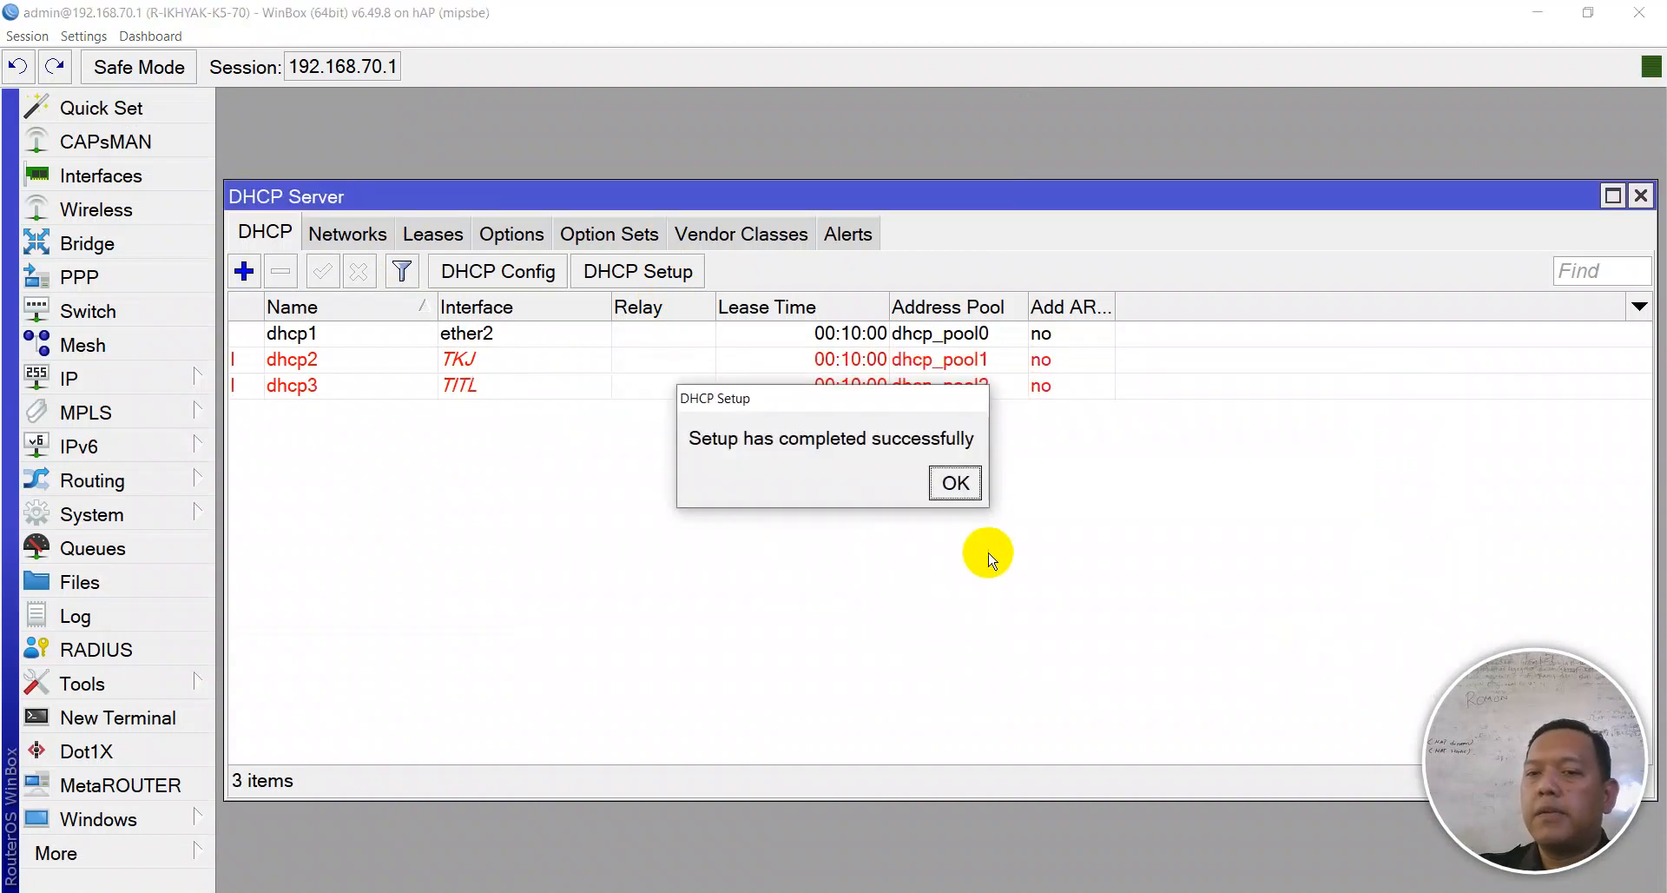
pyautogui.click(957, 483)
# - Create a DHCP server on the TPm VLAN with the 172.16.30.0/24 defaults
pyautogui.click(638, 272)
pyautogui.click(925, 438)
pyautogui.click(795, 537)
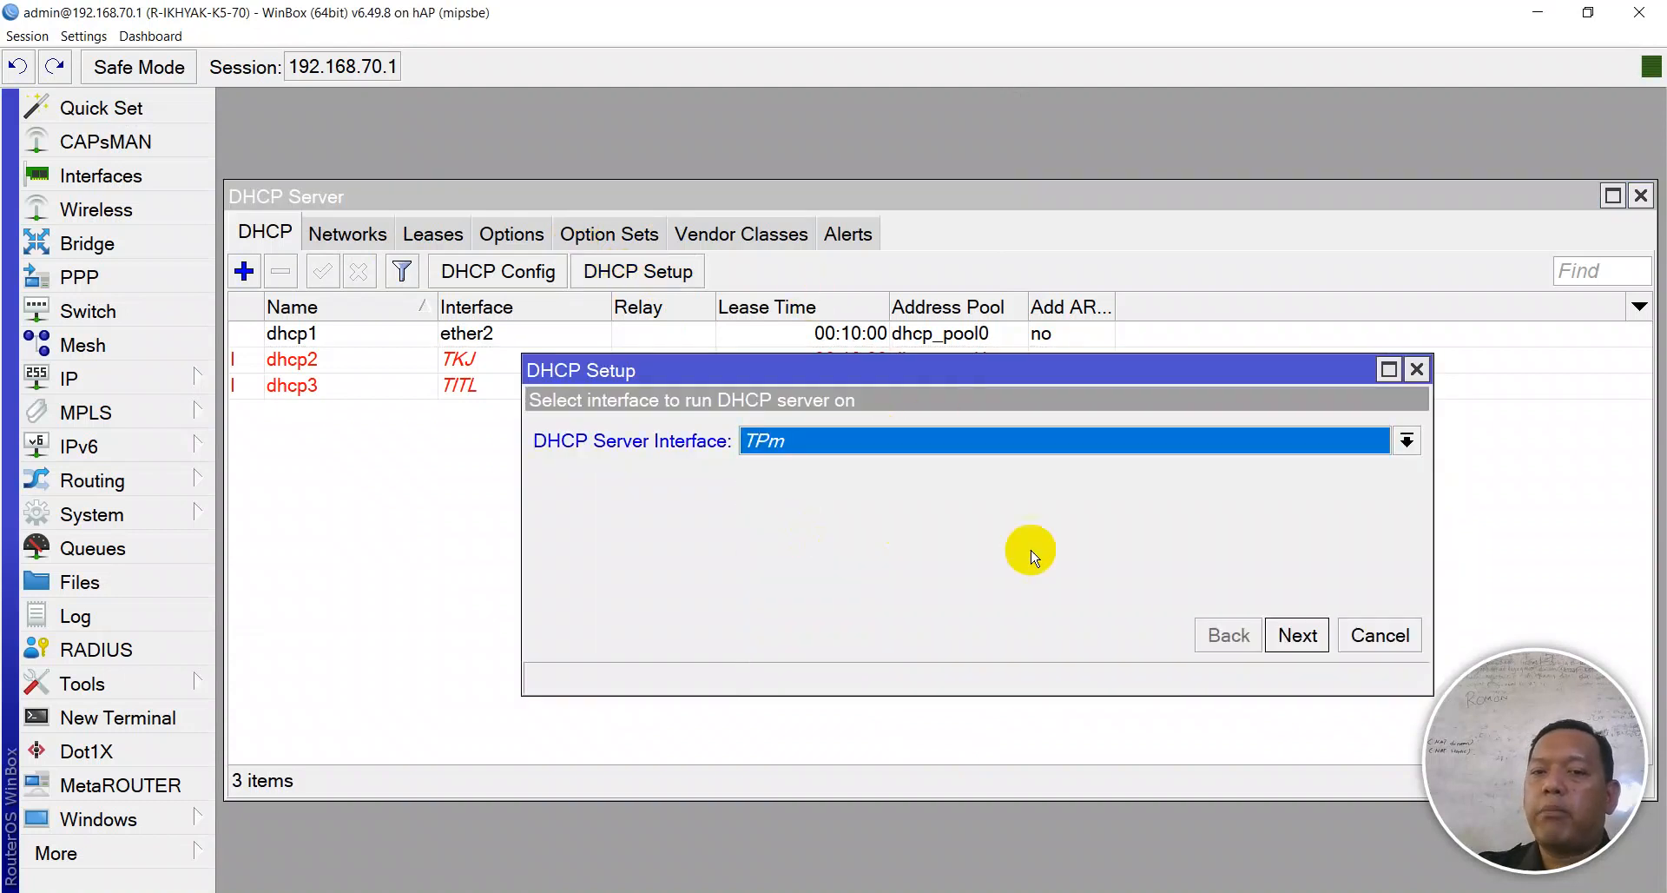
pyautogui.click(1293, 636)
pyautogui.click(1294, 636)
pyautogui.click(1293, 637)
pyautogui.click(1294, 636)
pyautogui.click(1293, 636)
pyautogui.click(1293, 636)
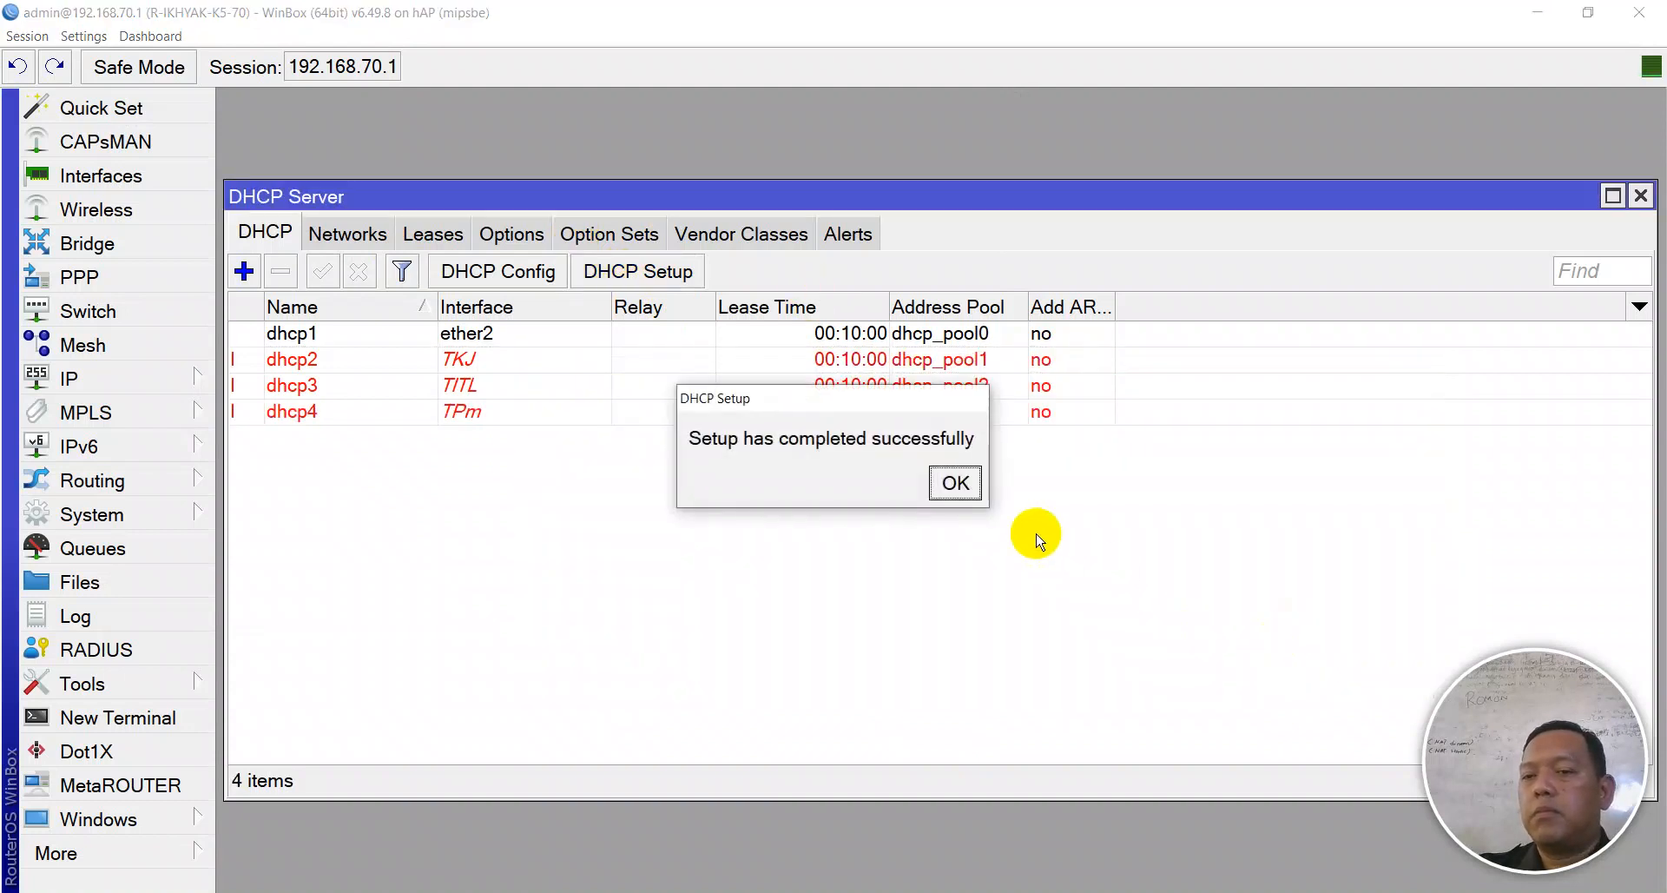
pyautogui.click(957, 483)
# - Create a DHCP server on the TEI VLAN with its default address space and settings
pyautogui.click(638, 272)
pyautogui.click(999, 438)
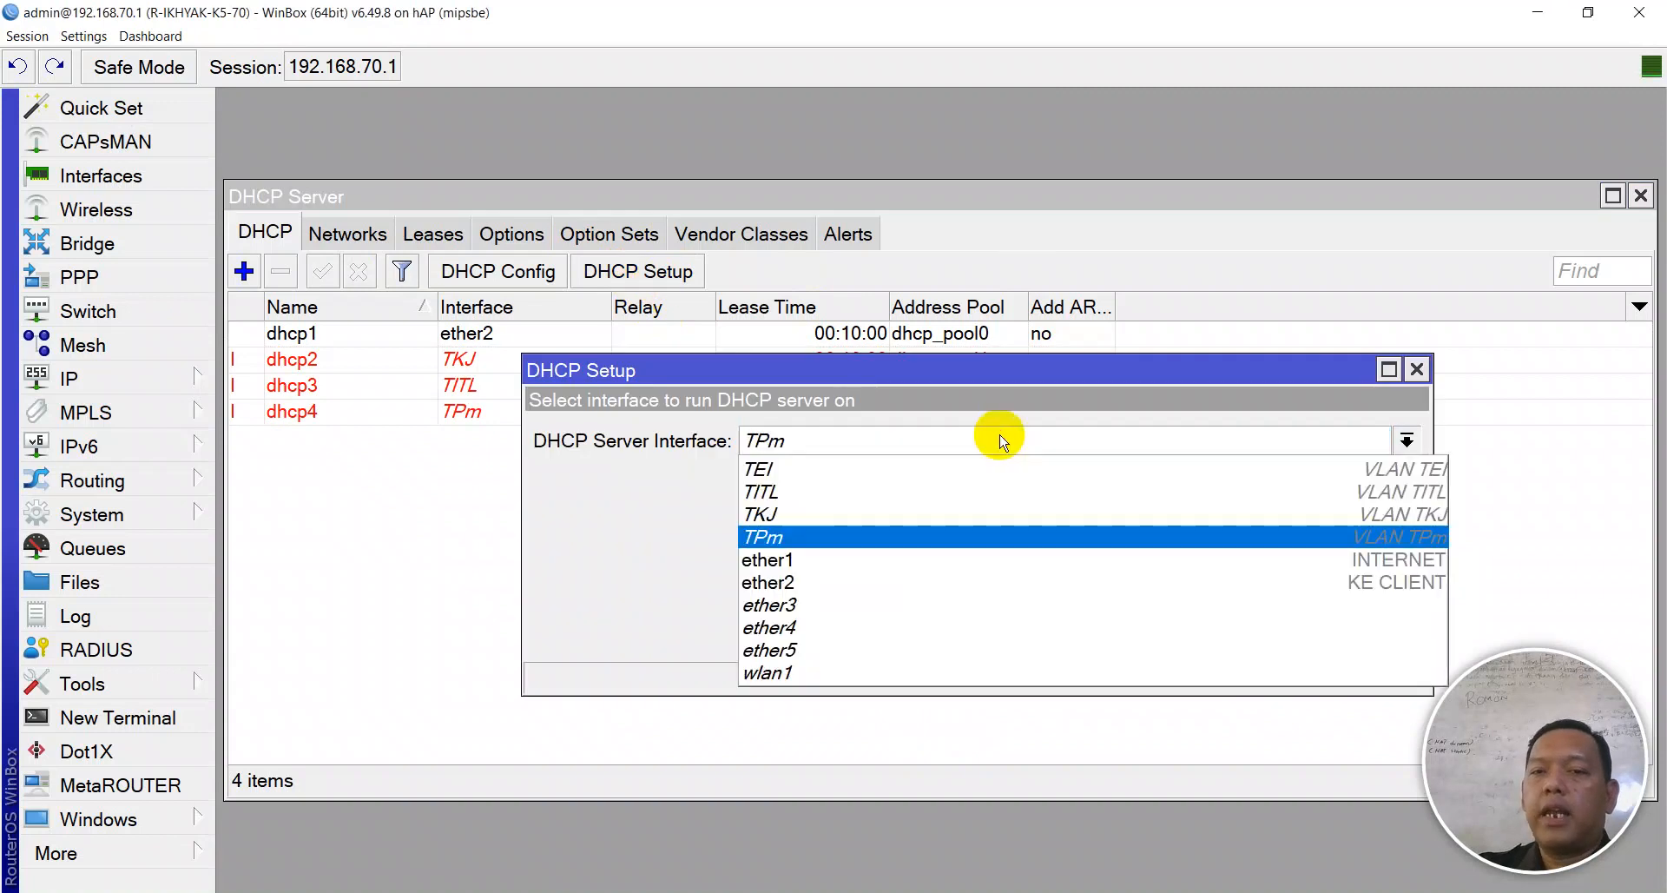
pyautogui.click(929, 469)
pyautogui.click(1294, 636)
pyautogui.click(1294, 637)
pyautogui.click(1294, 637)
pyautogui.click(1294, 636)
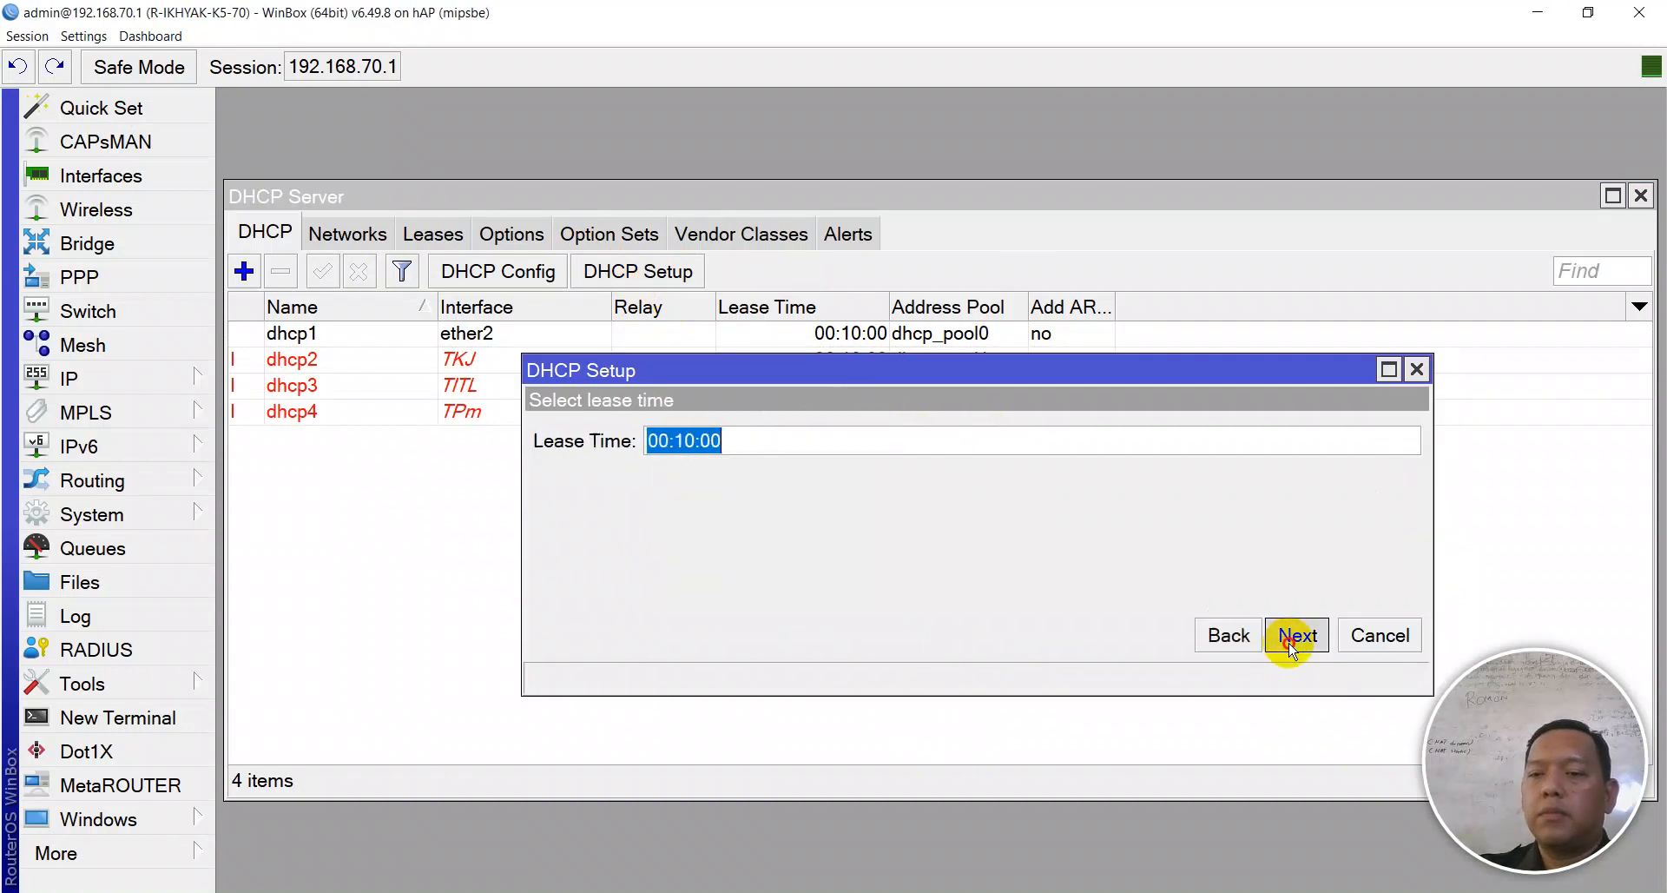
pyautogui.click(1294, 636)
pyautogui.click(1294, 636)
pyautogui.click(956, 483)
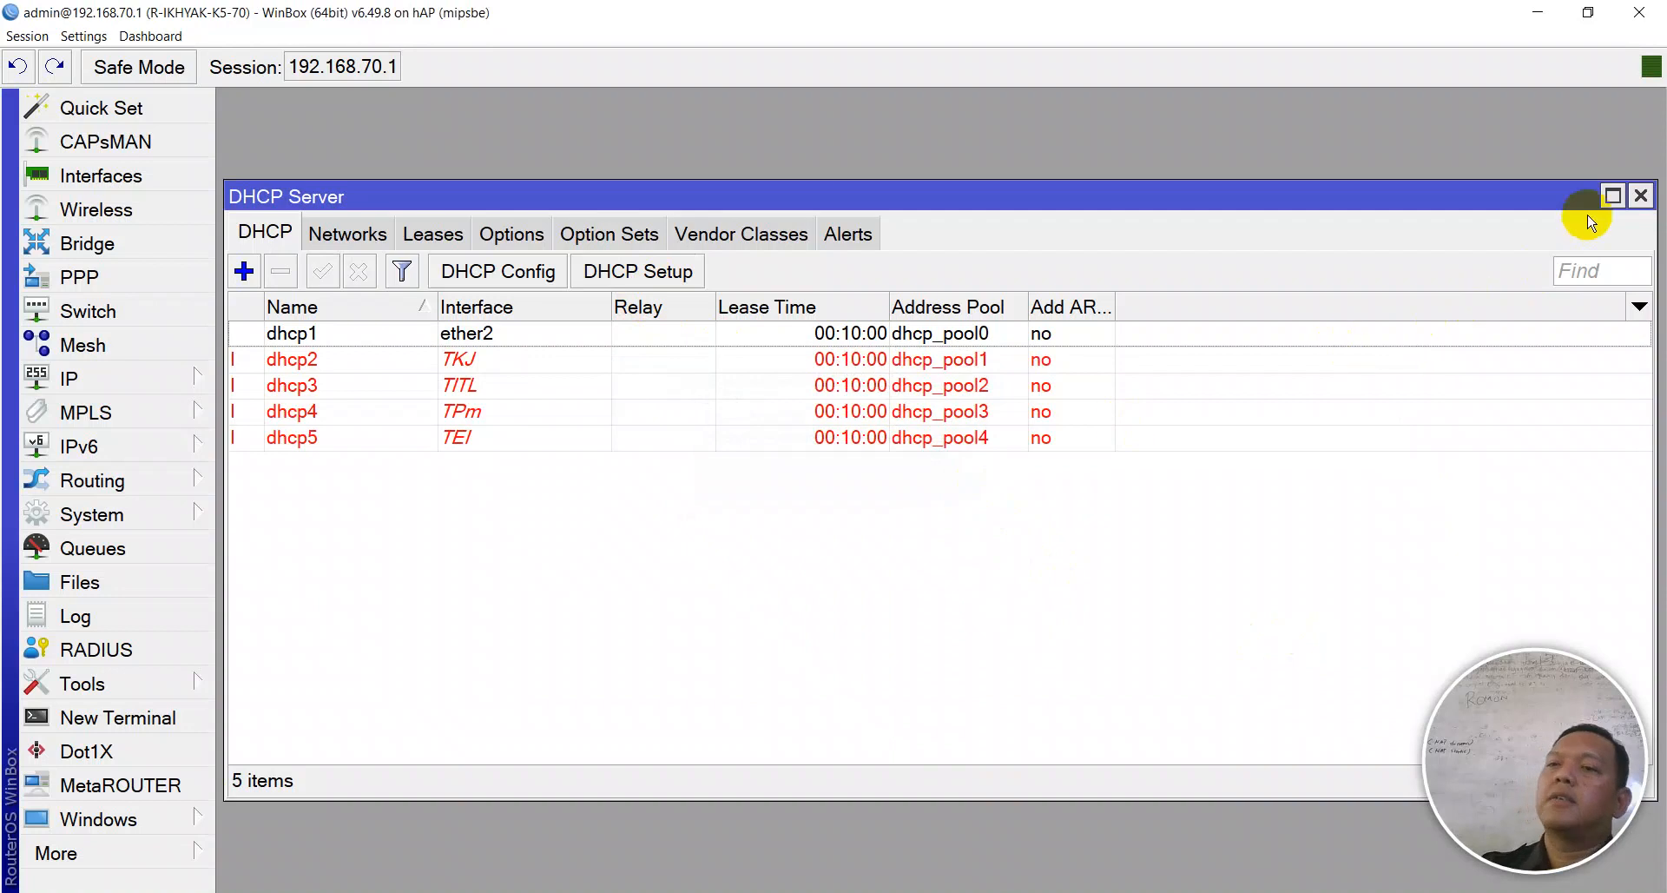
# - Close the DHCP Server list and glance at the Notepad++ checklist before returning to WinBox
pyautogui.click(1640, 197)
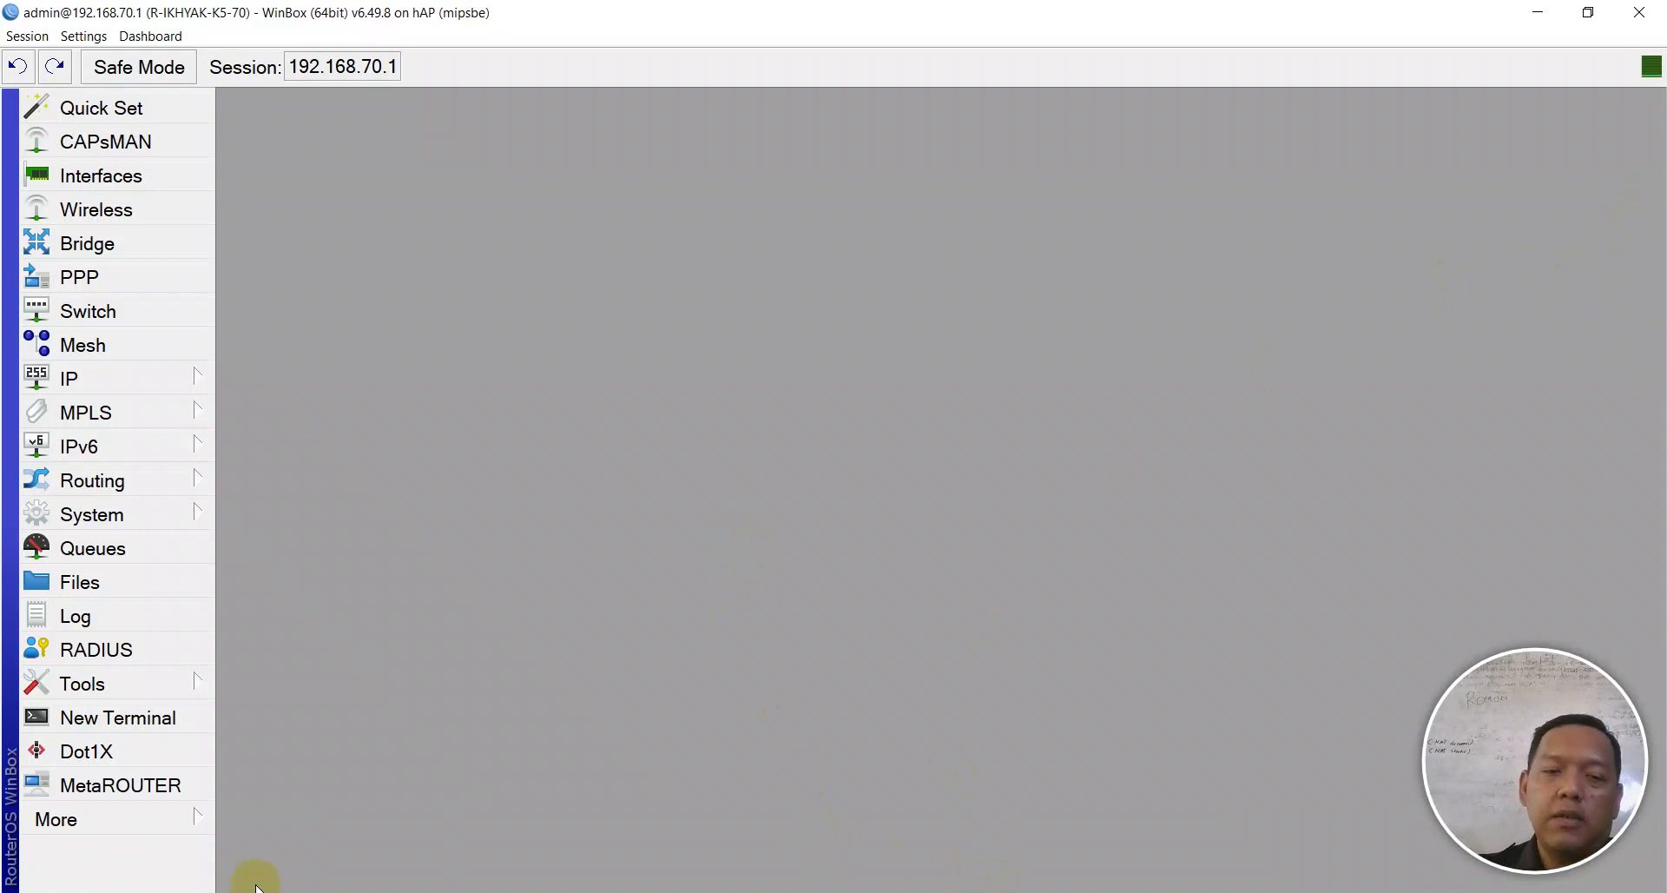
pyautogui.hotkey('alt', 'Tab')
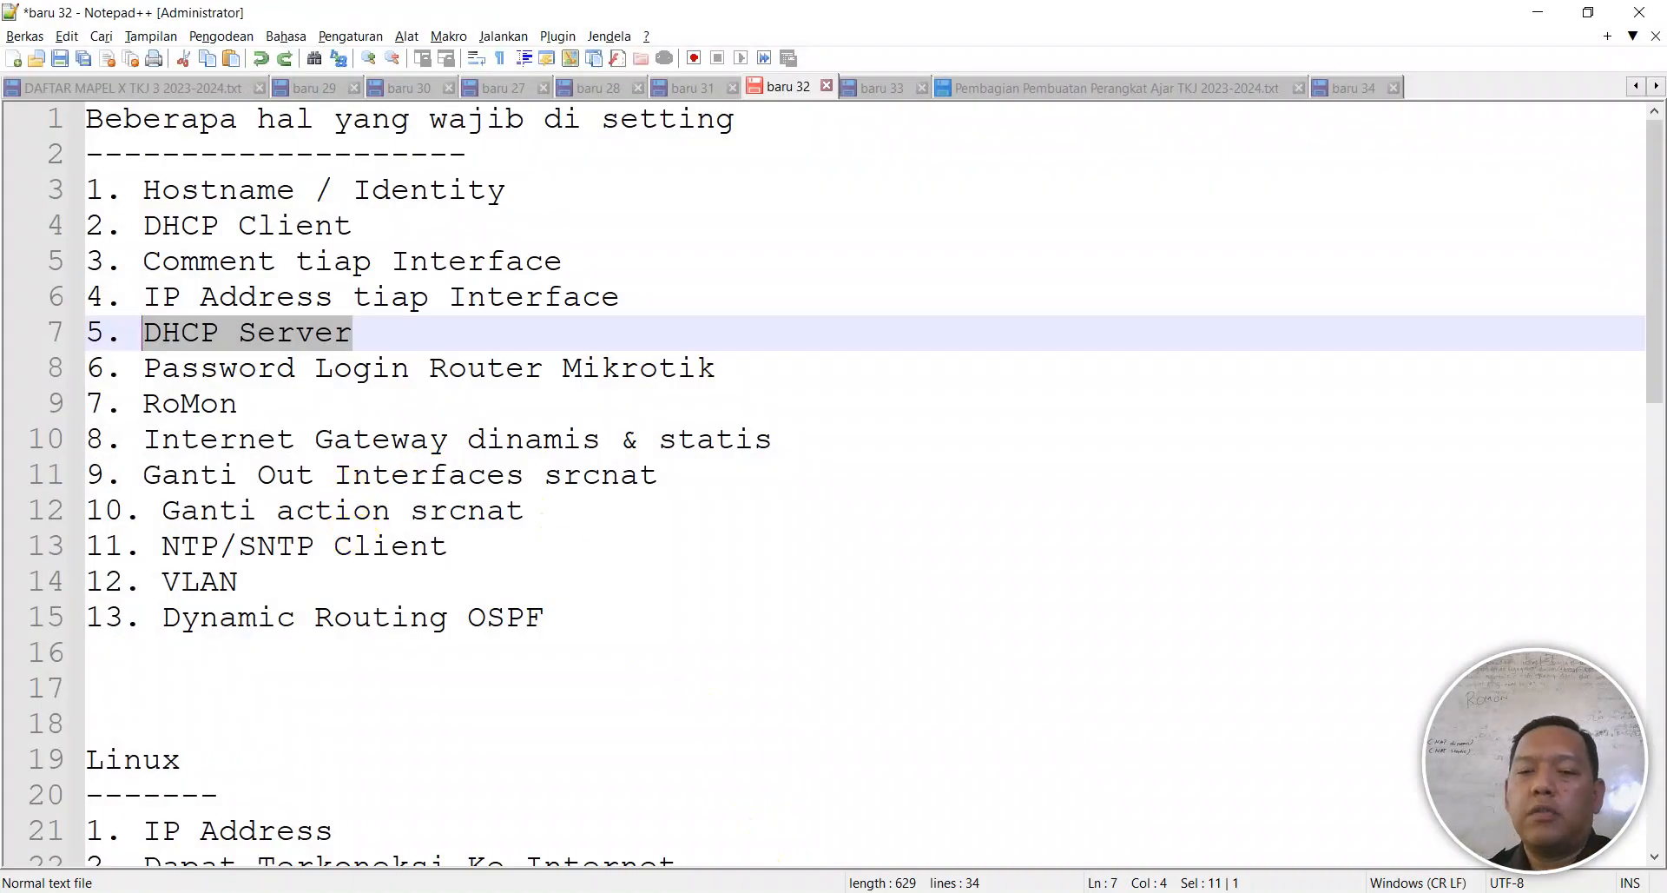
pyautogui.hotkey('alt', 'Tab')
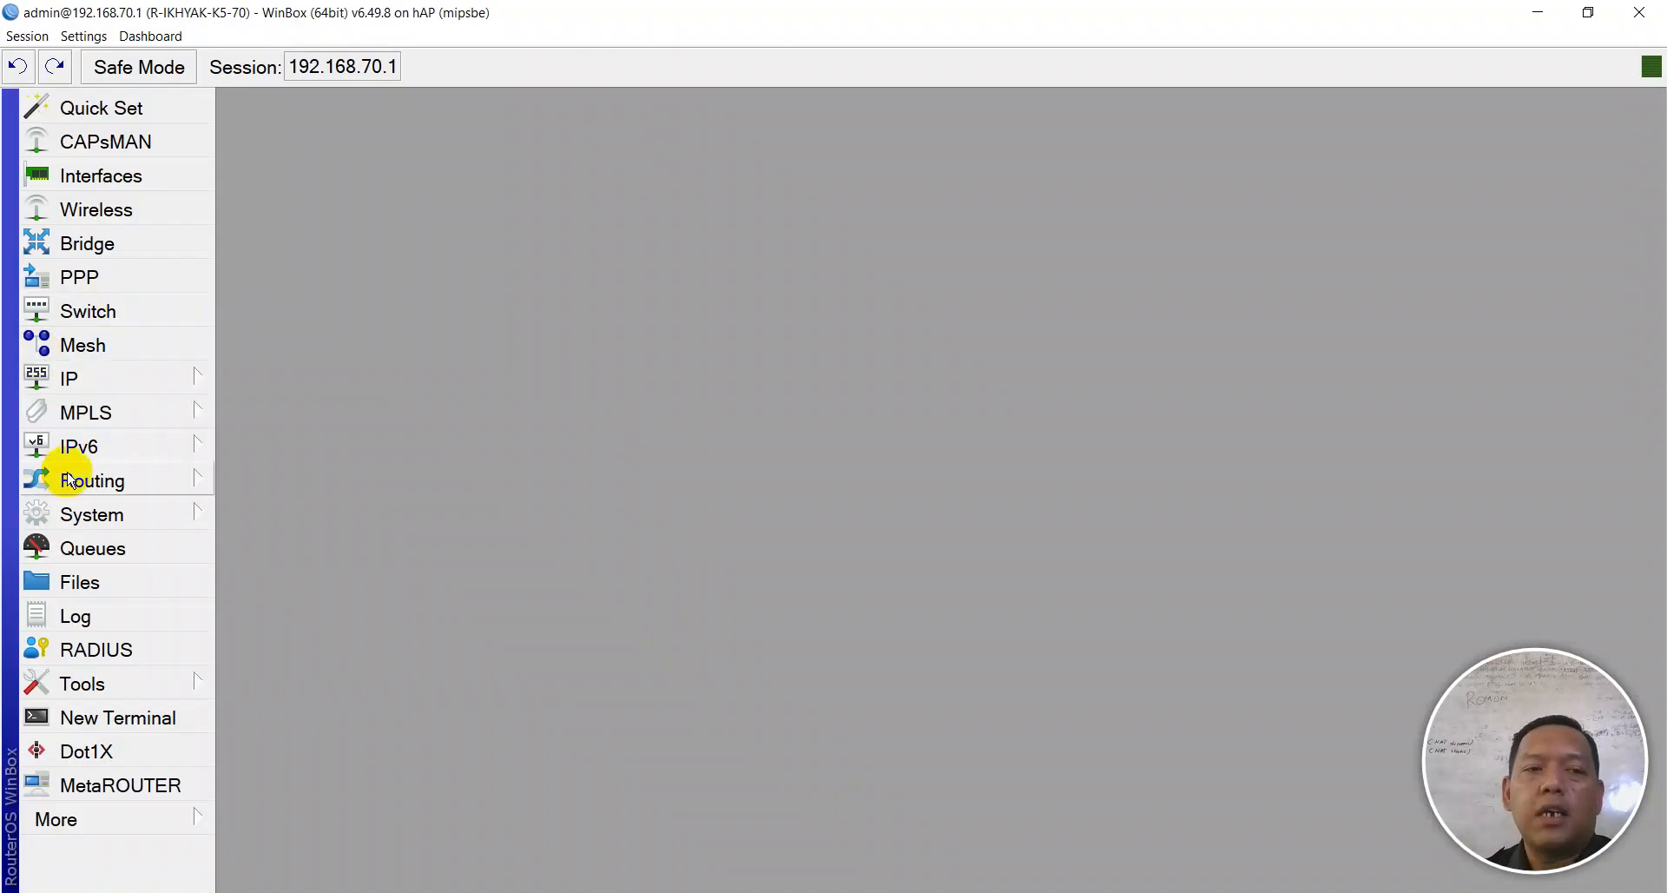
# - Reopen IP > Routes and reposition and shrink the Route List window
pyautogui.click(68, 380)
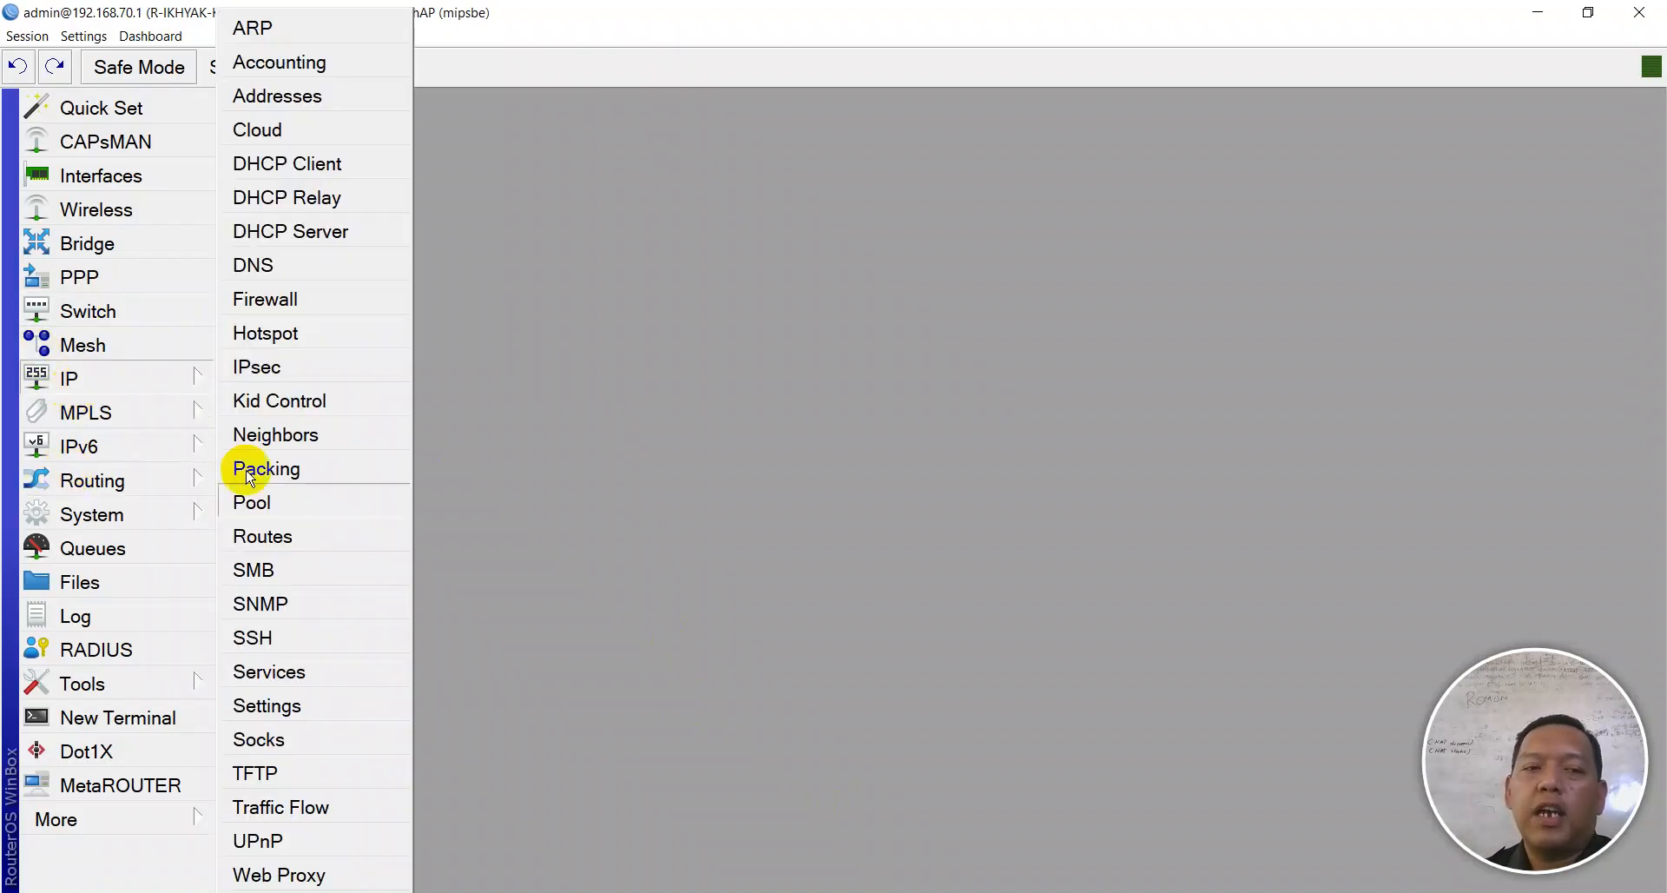
pyautogui.click(262, 535)
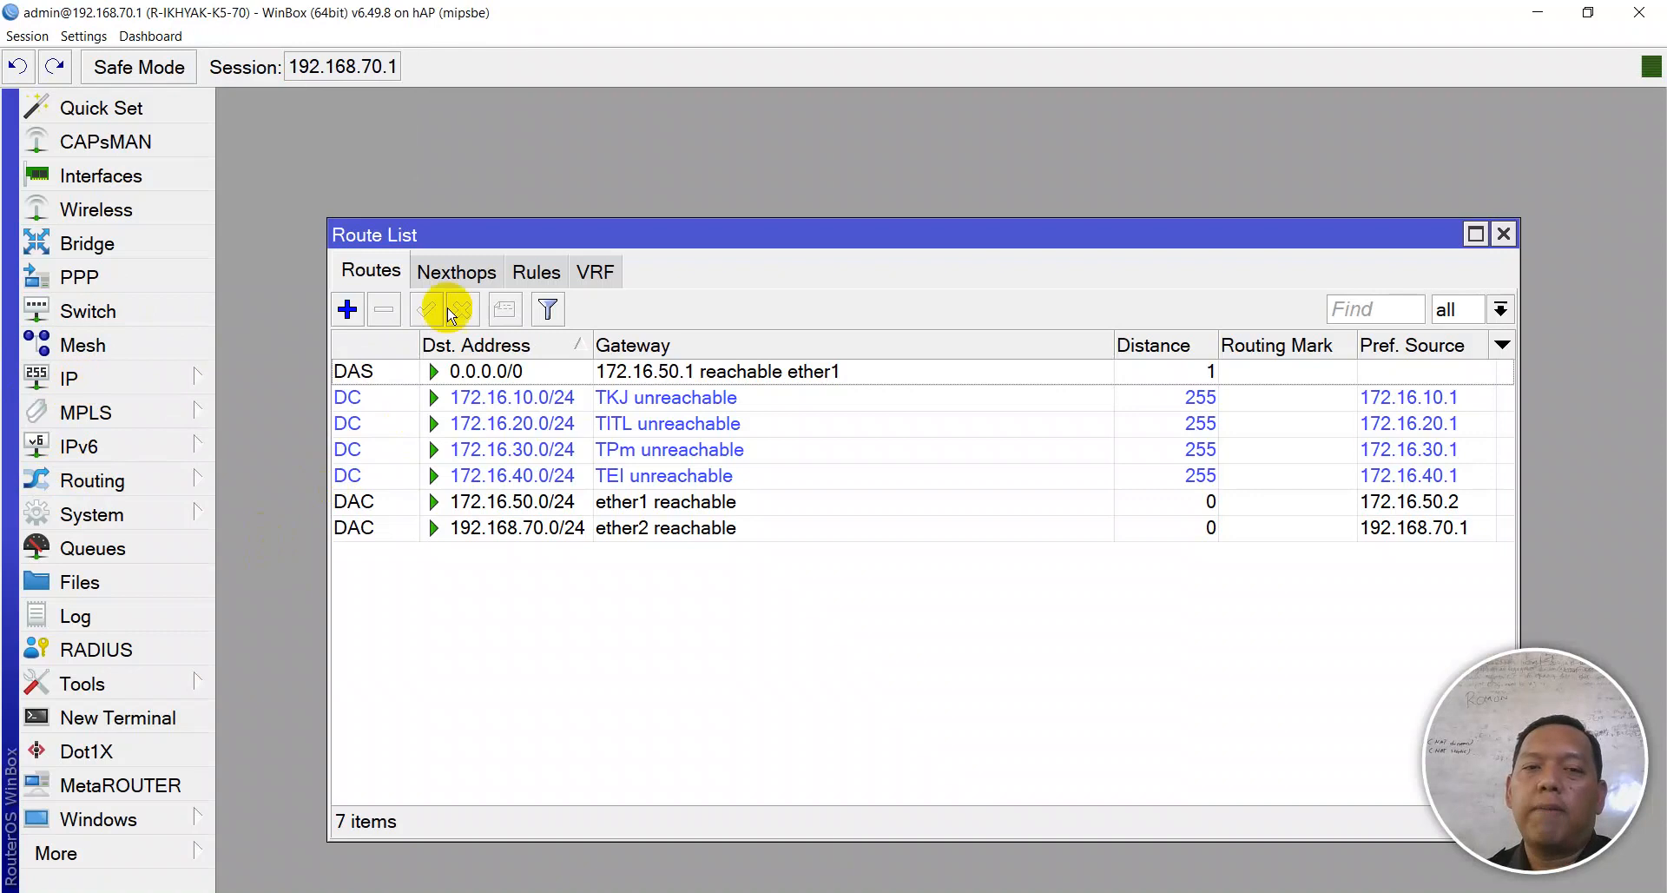
pyautogui.moveTo(461, 232); pyautogui.dragTo(366, 116)
pyautogui.moveTo(1410, 717); pyautogui.dragTo(706, 502)
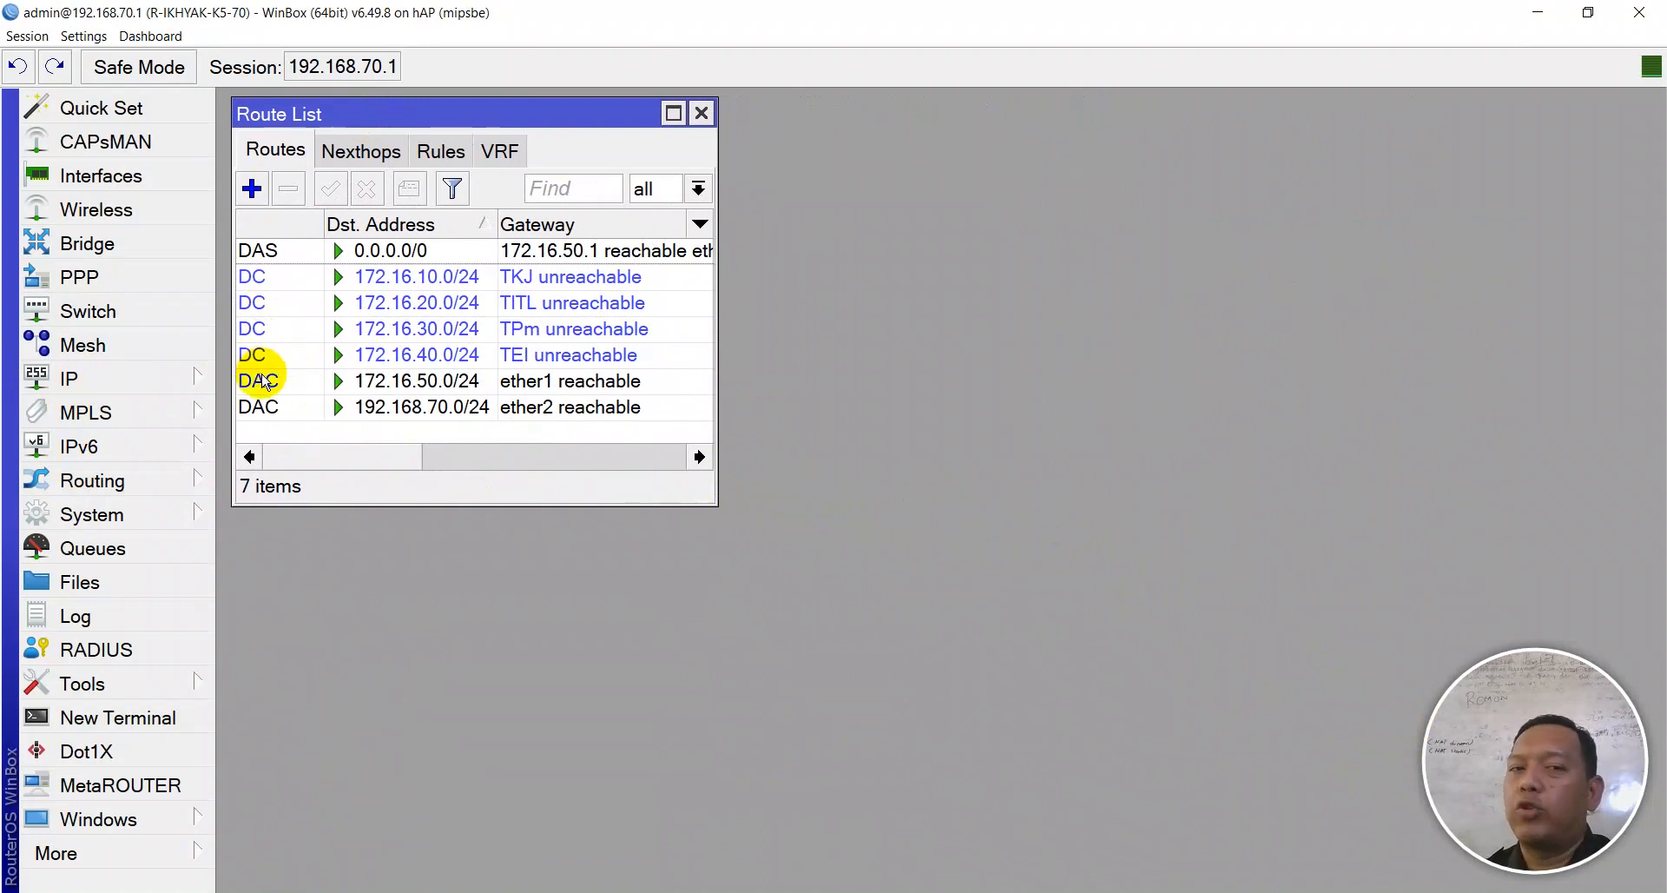
pyautogui.click(92, 482)
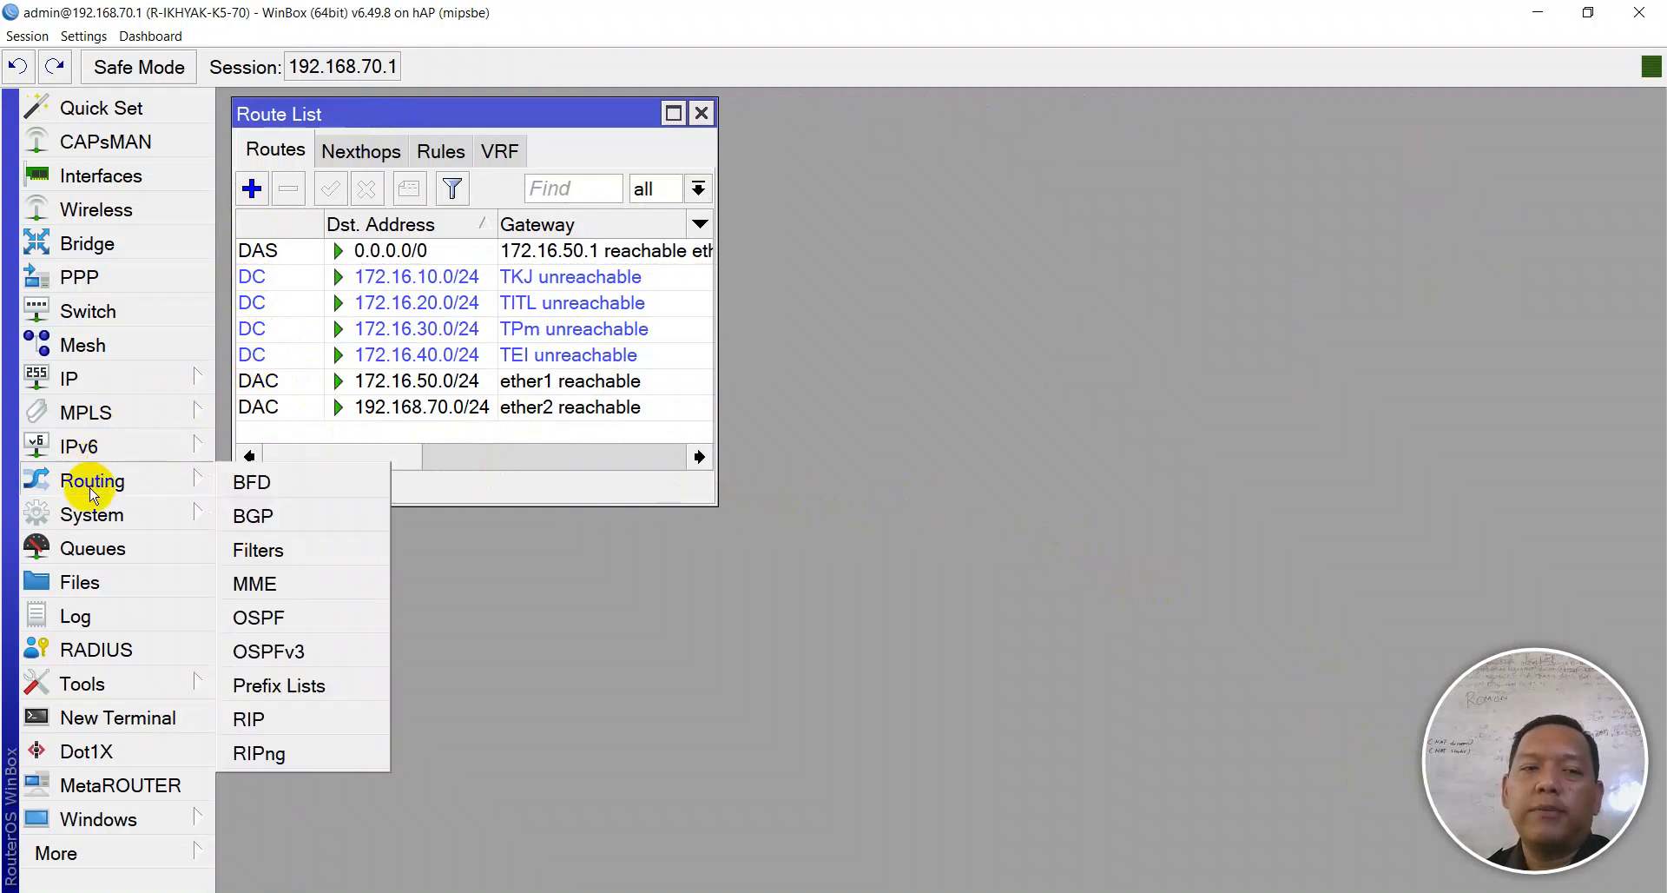
# - Open OSPF settings and copy the 172.16.10.0/24 destination from the Route List
pyautogui.click(259, 620)
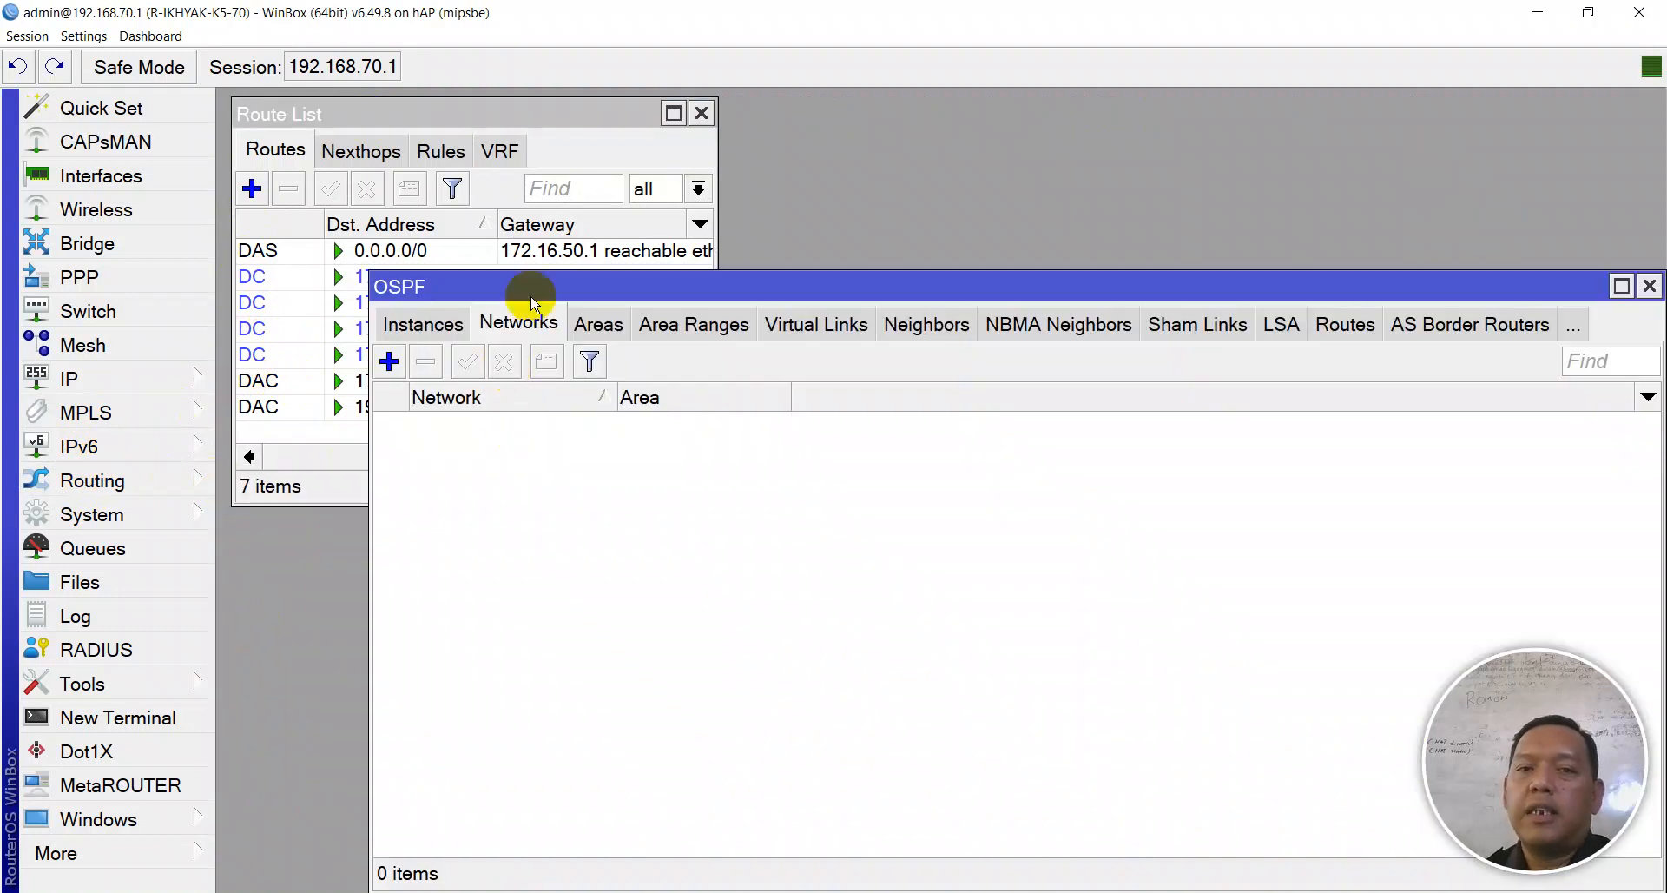
pyautogui.moveTo(552, 299); pyautogui.dragTo(748, 246)
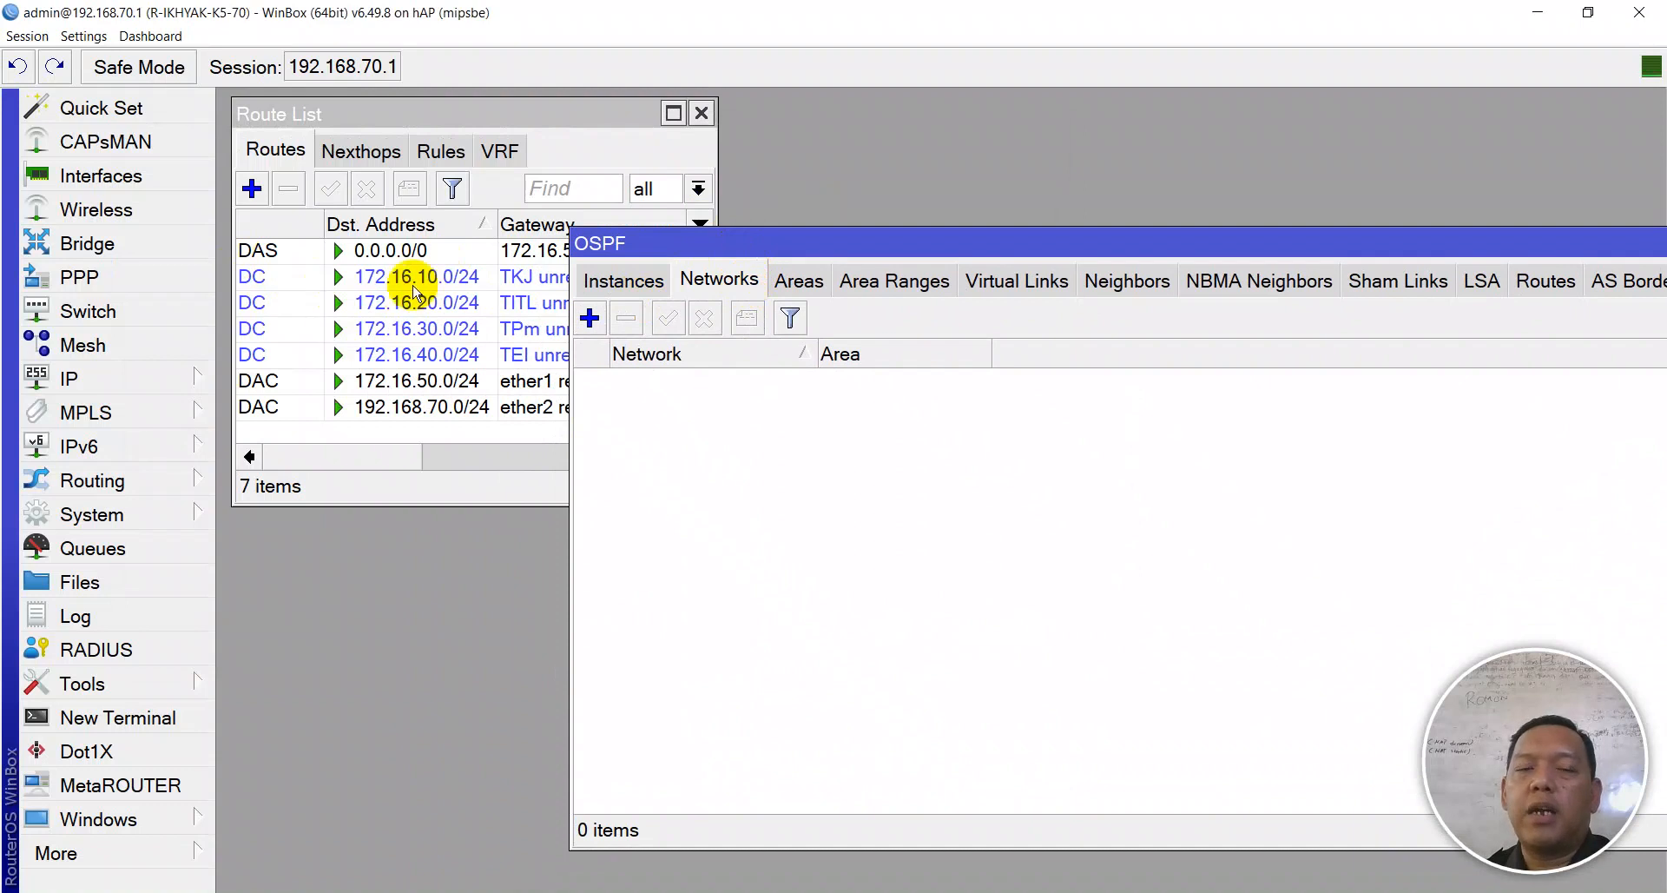
pyautogui.click(590, 318)
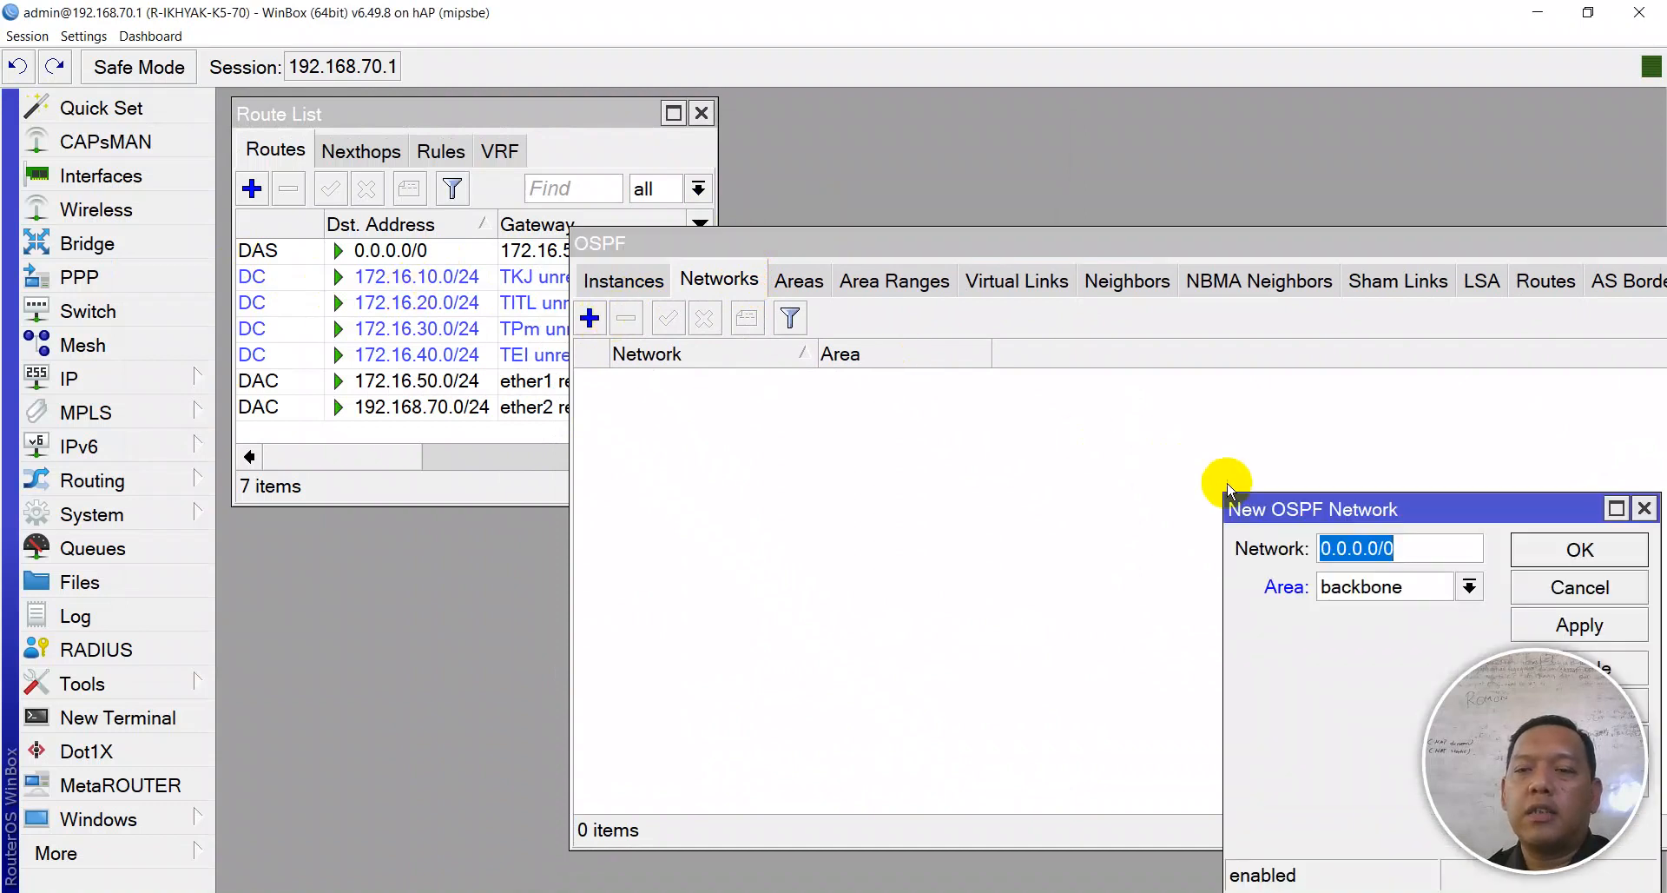
pyautogui.moveTo(1259, 518); pyautogui.dragTo(719, 302)
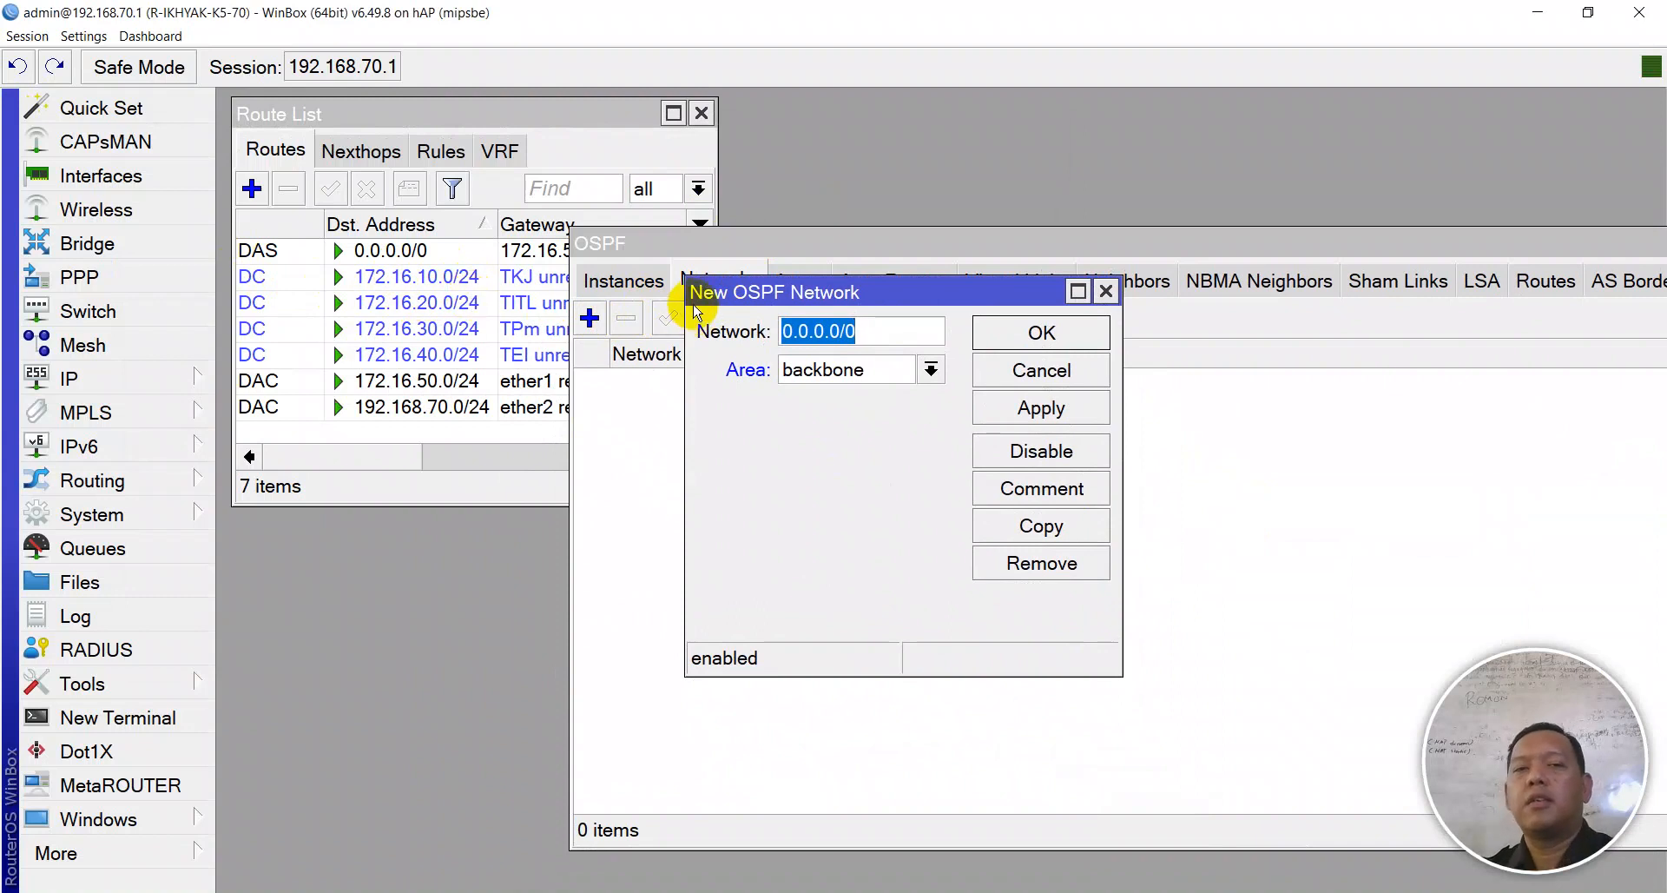
pyautogui.click(1075, 331)
pyautogui.click(373, 287)
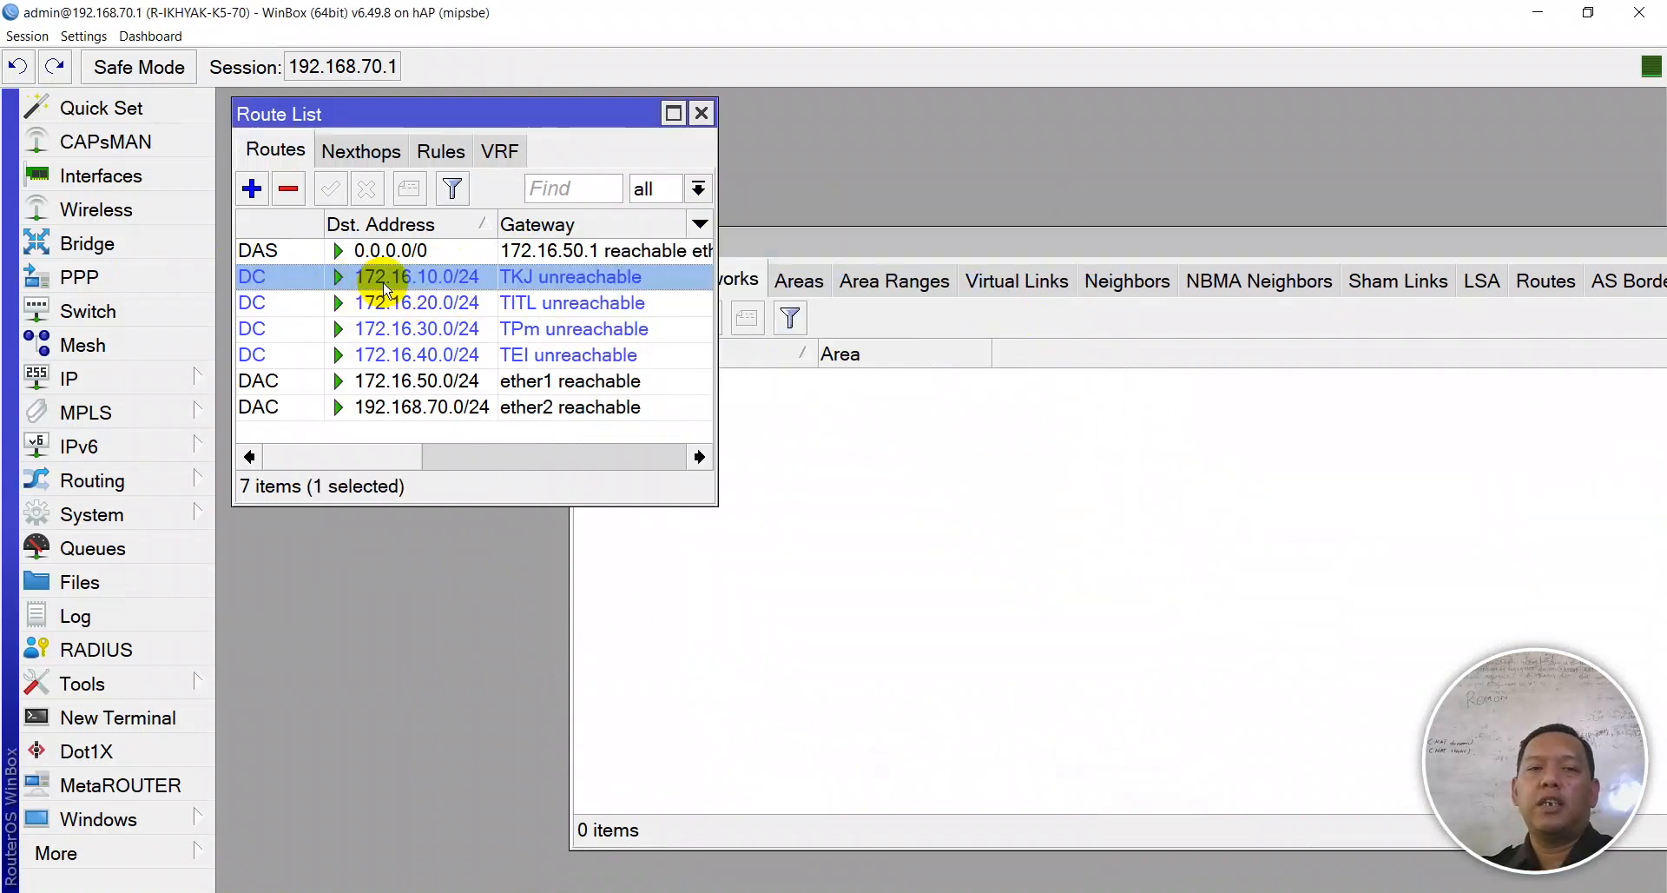
pyautogui.doubleClick(386, 287)
pyautogui.moveTo(755, 387); pyautogui.dragTo(605, 395)
pyautogui.hotkey('ctrl', 'c')
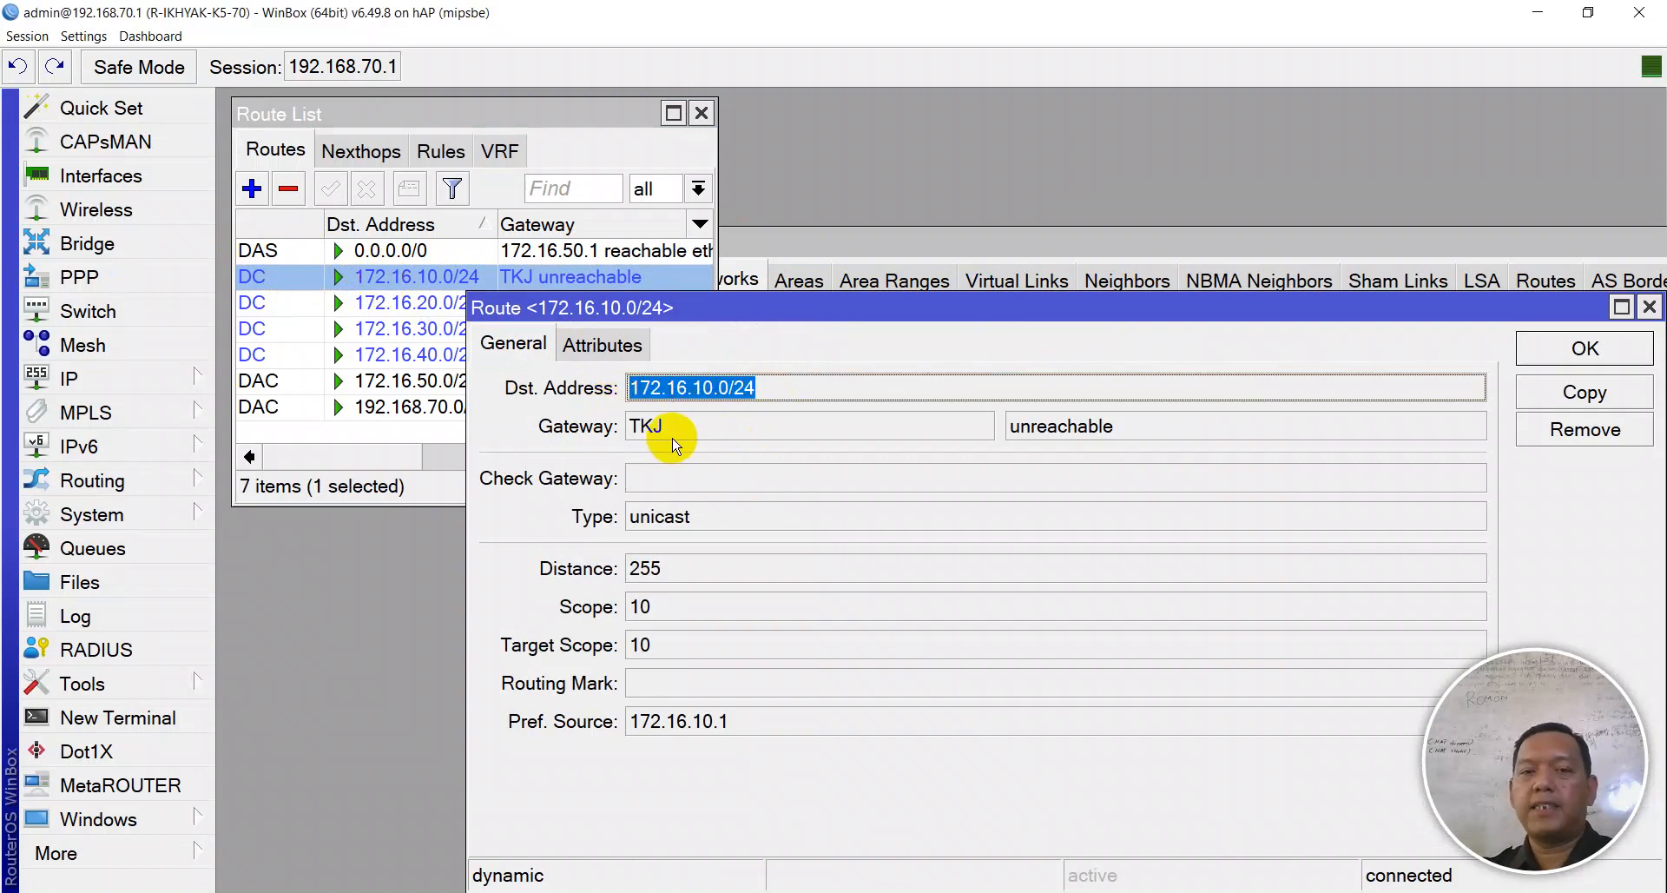
pyautogui.click(1570, 347)
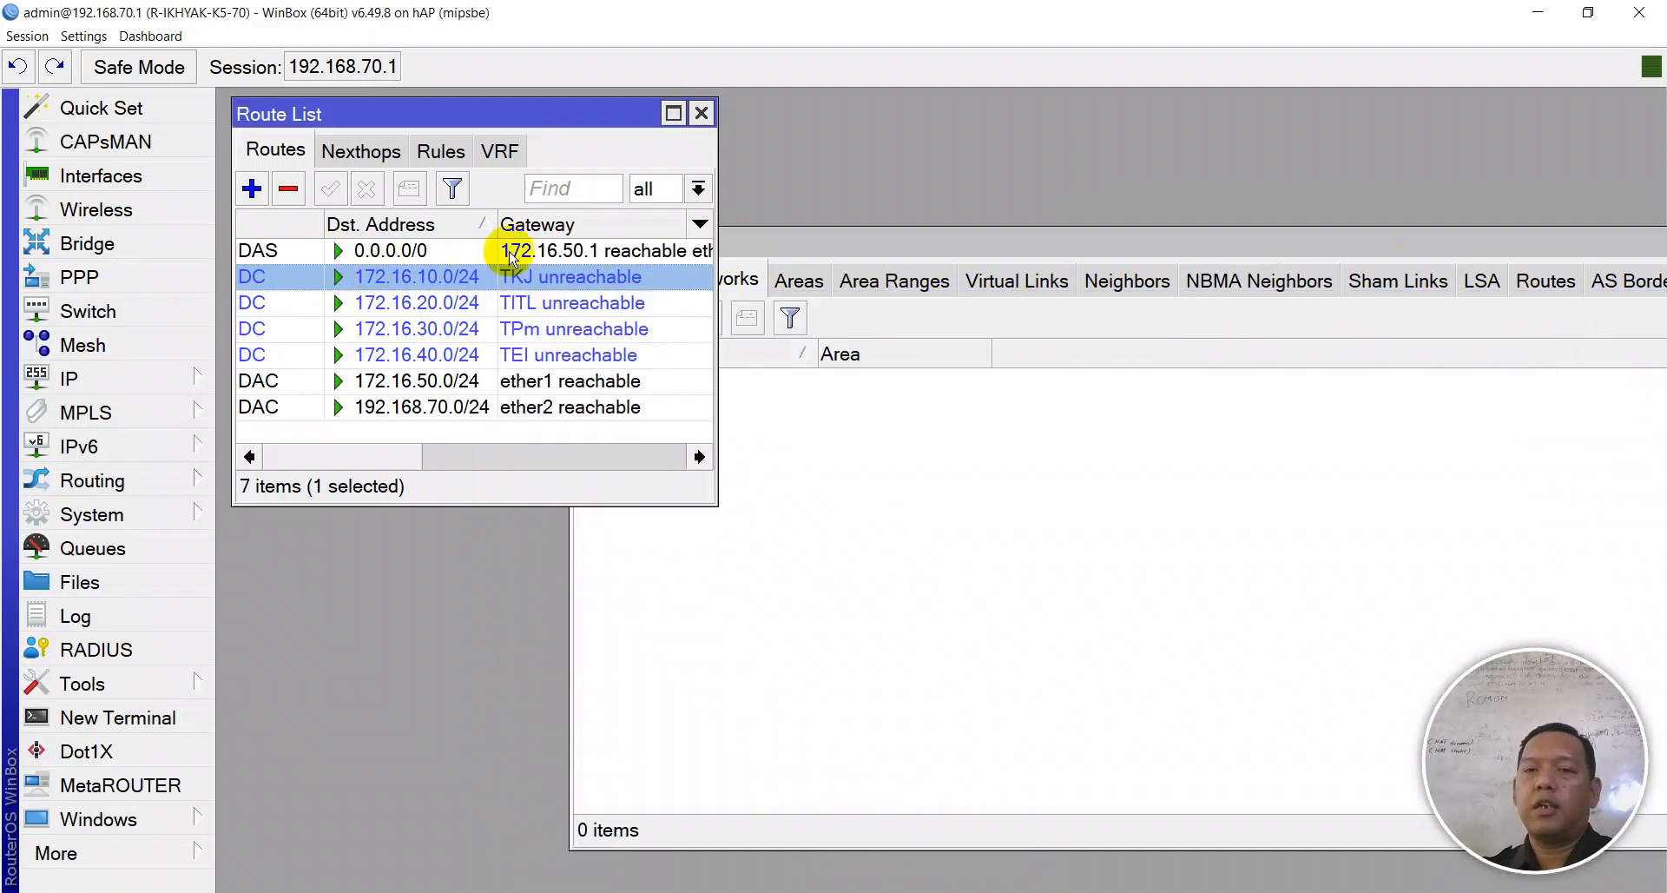
# - Add 172.16.10.0/24 as an OSPF backbone network commented TKJ
pyautogui.click(842, 531)
pyautogui.click(590, 318)
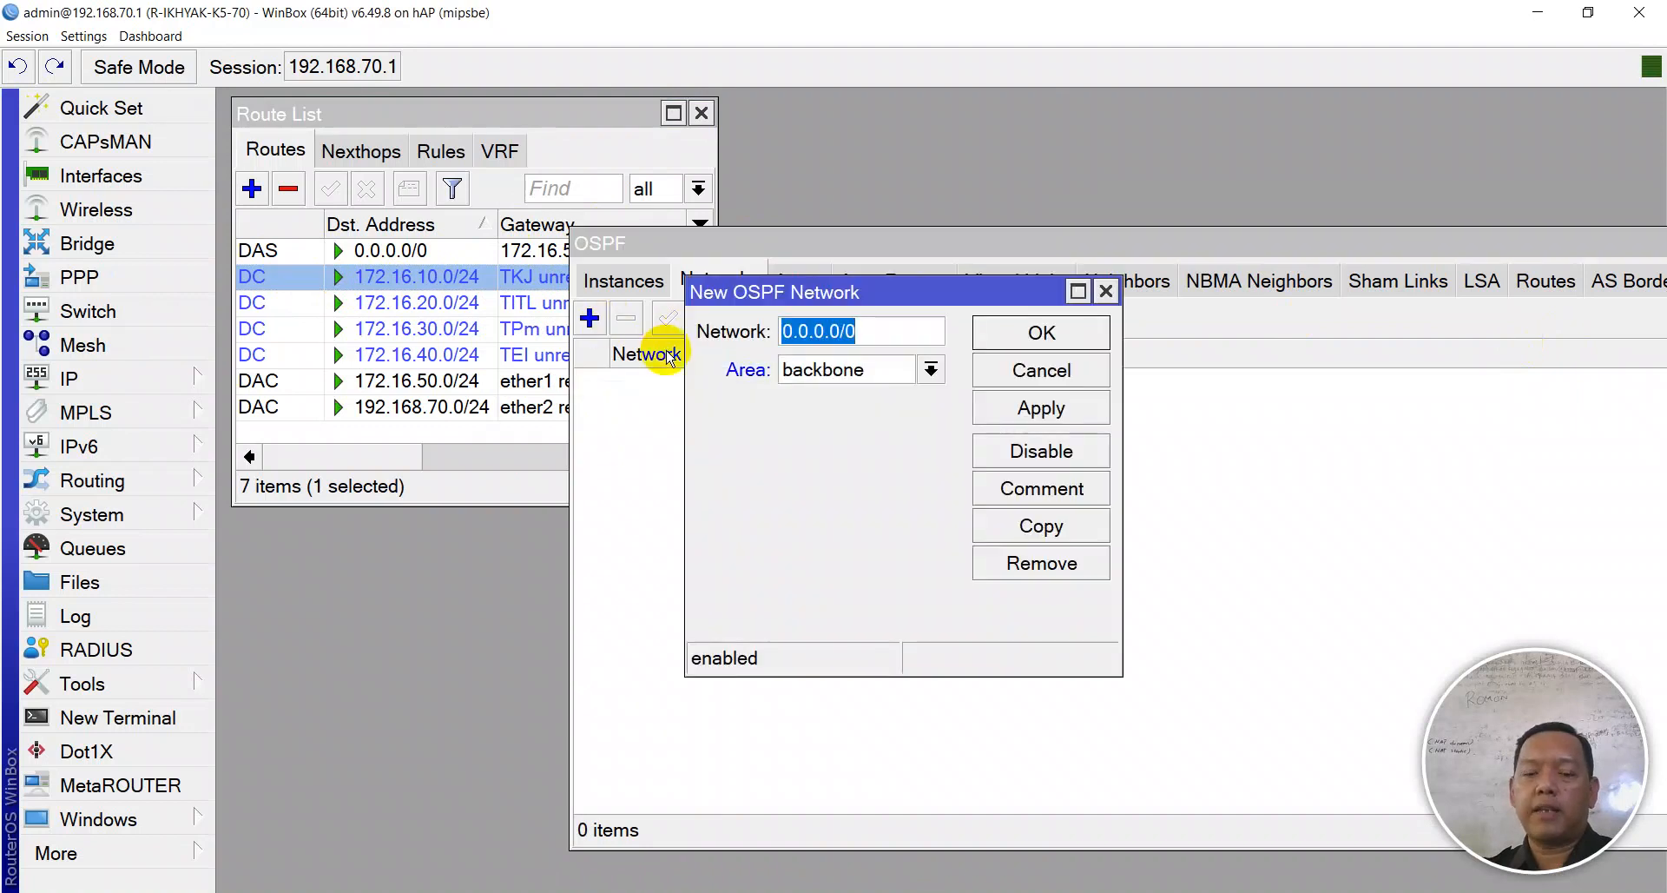
pyautogui.hotkey('ctrl', 'v')
pyautogui.click(1007, 409)
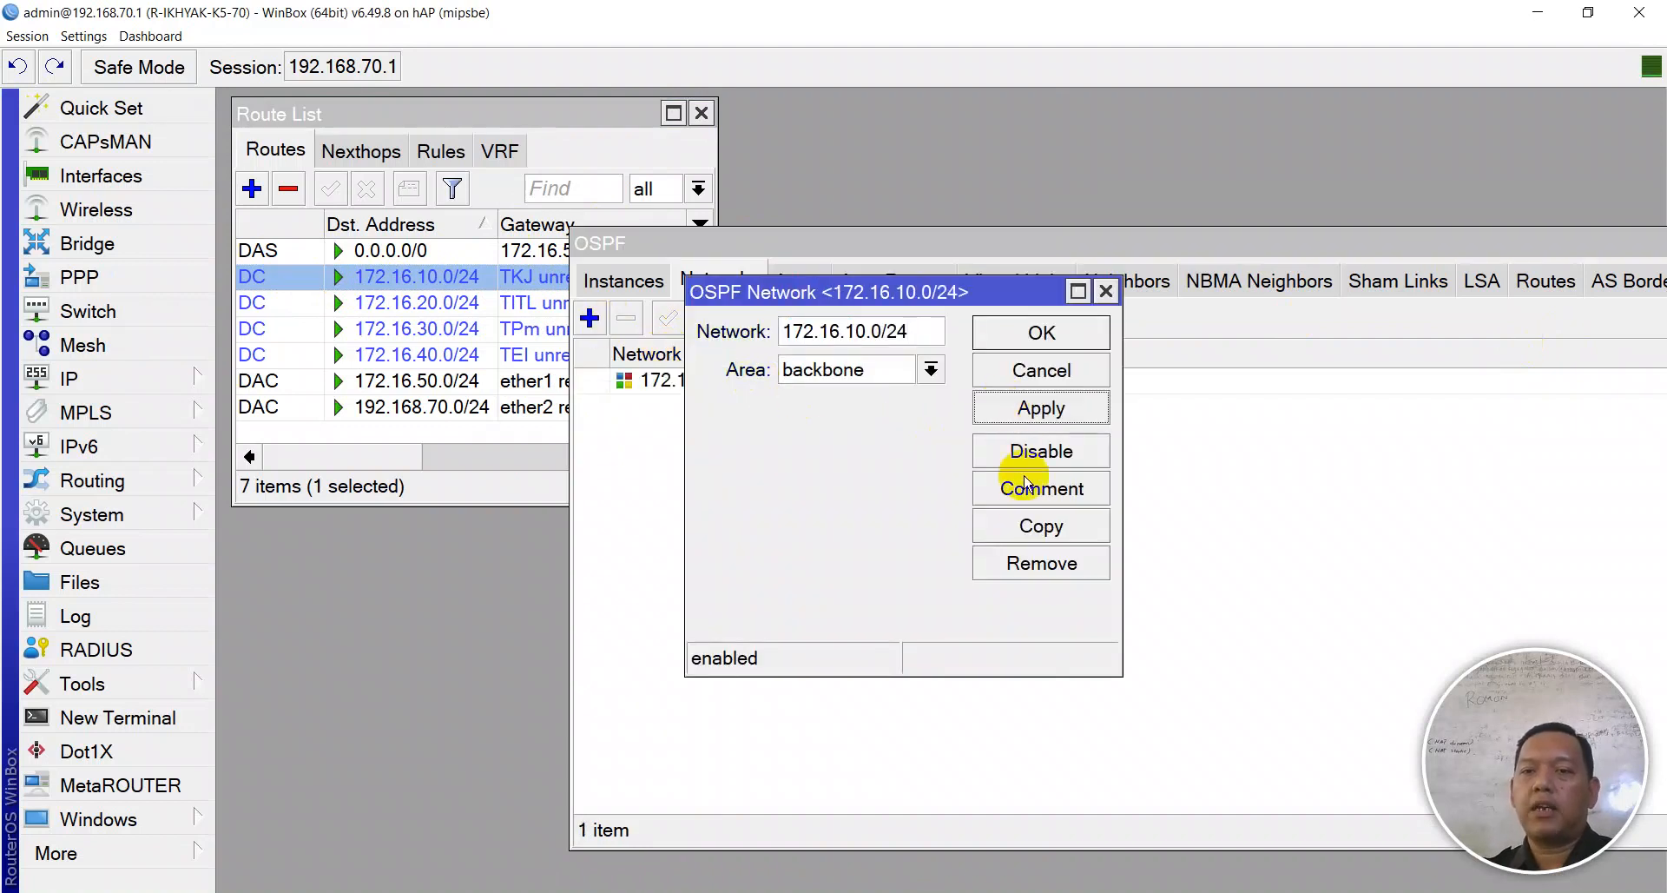
pyautogui.click(1033, 488)
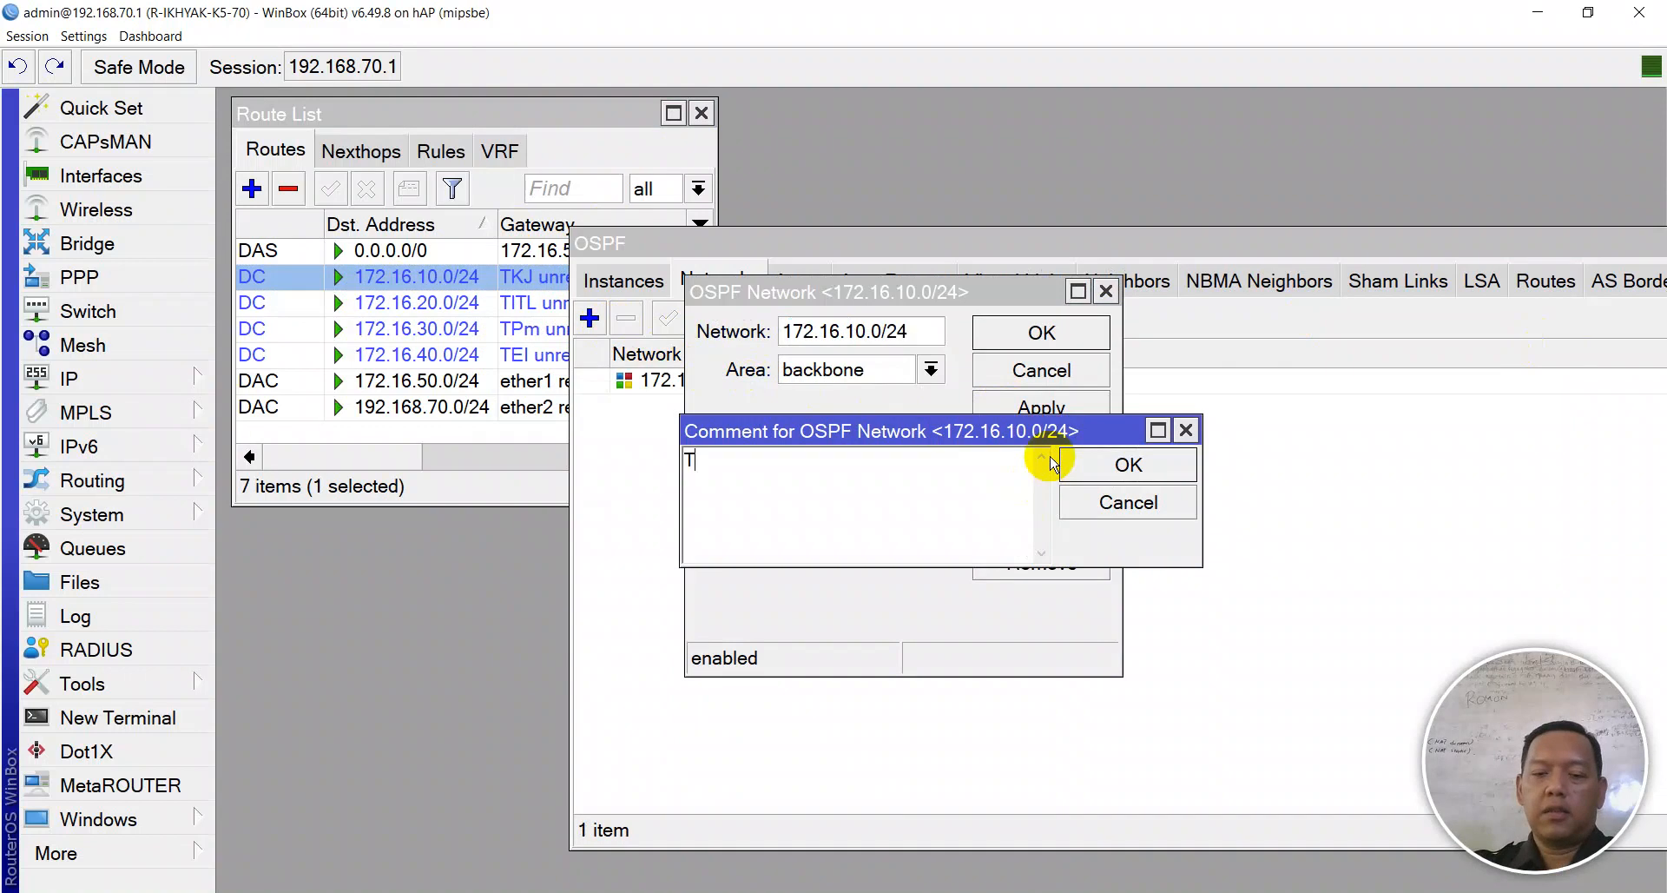
pyautogui.write('TKJ')
pyautogui.click(1051, 461)
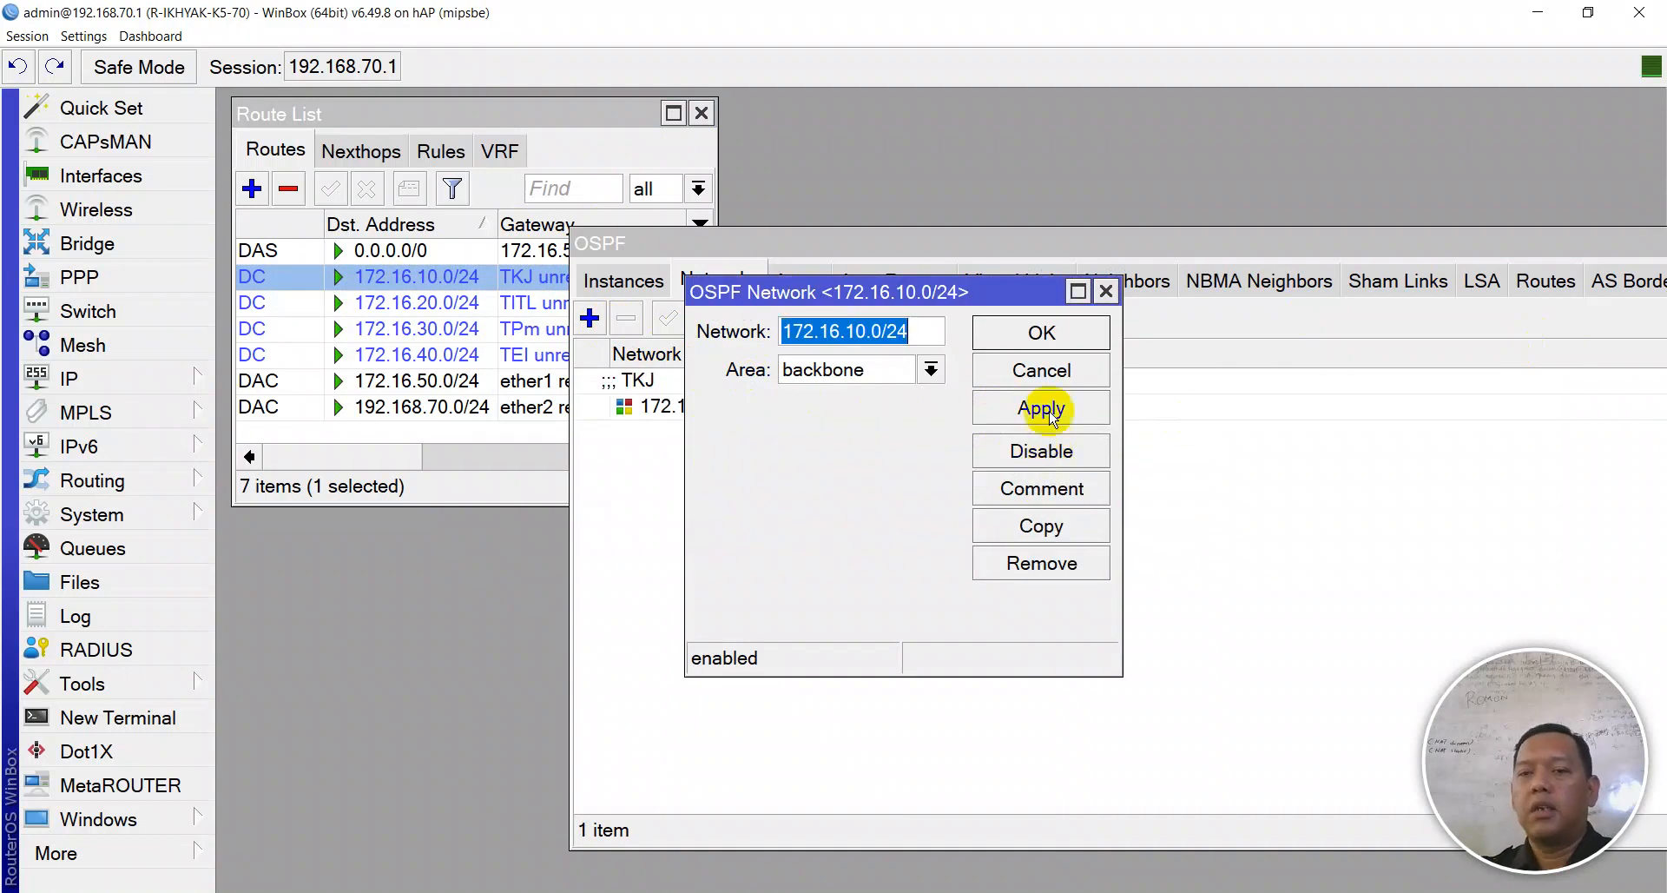
pyautogui.click(1077, 333)
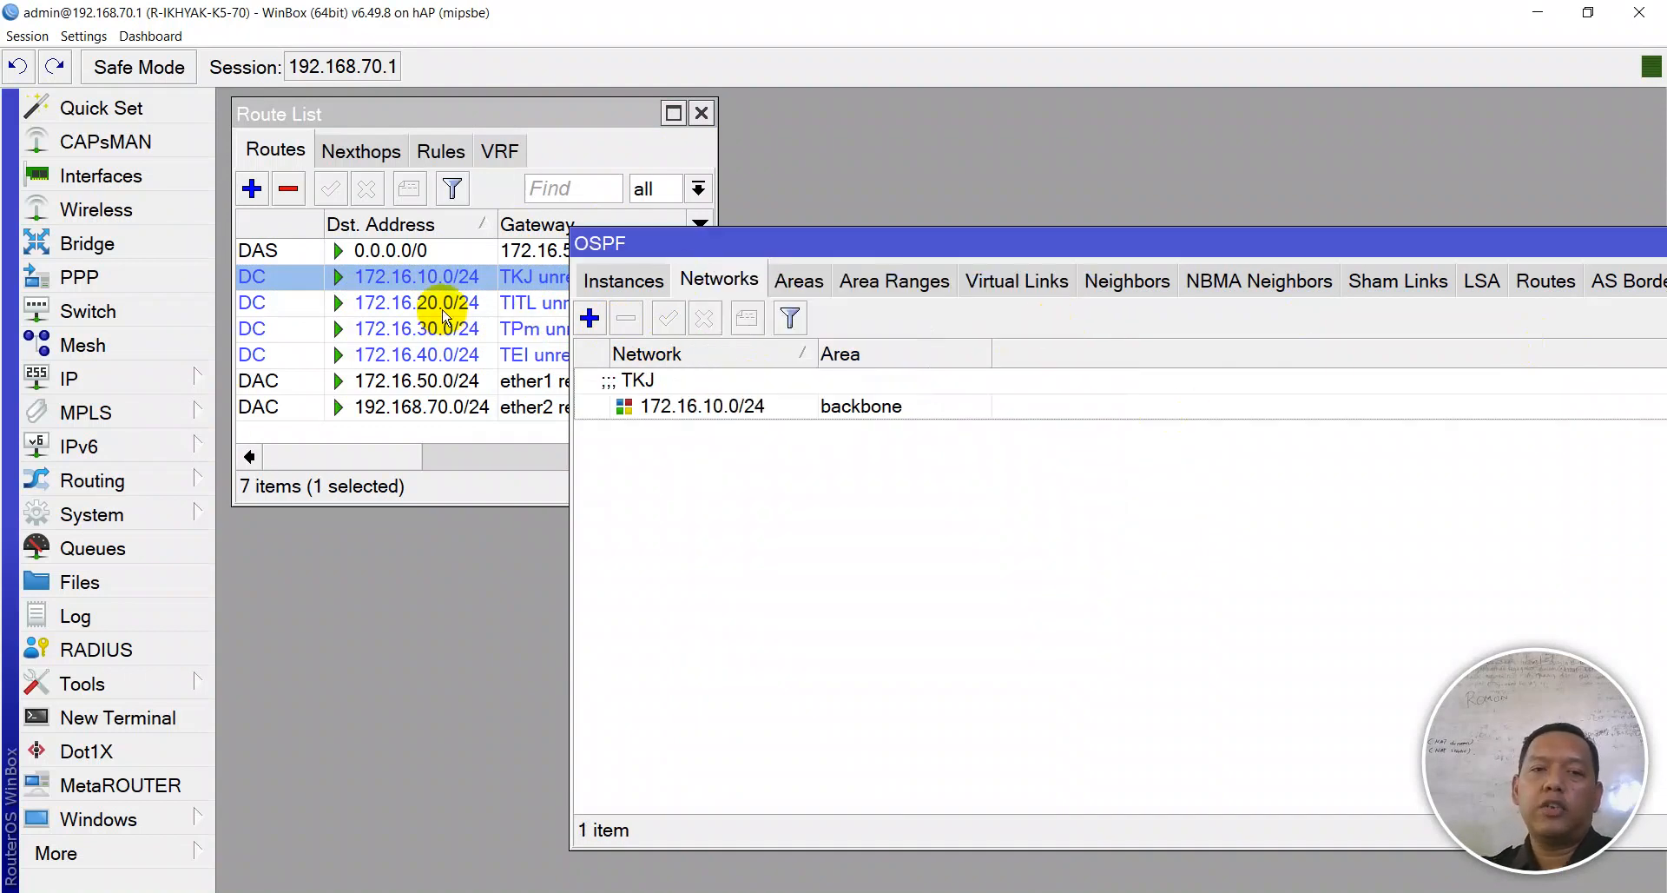
pyautogui.click(675, 401)
# - Duplicate the OSPF network as 172.16.20.0/24 with the comment TITL
pyautogui.rightClick(684, 403)
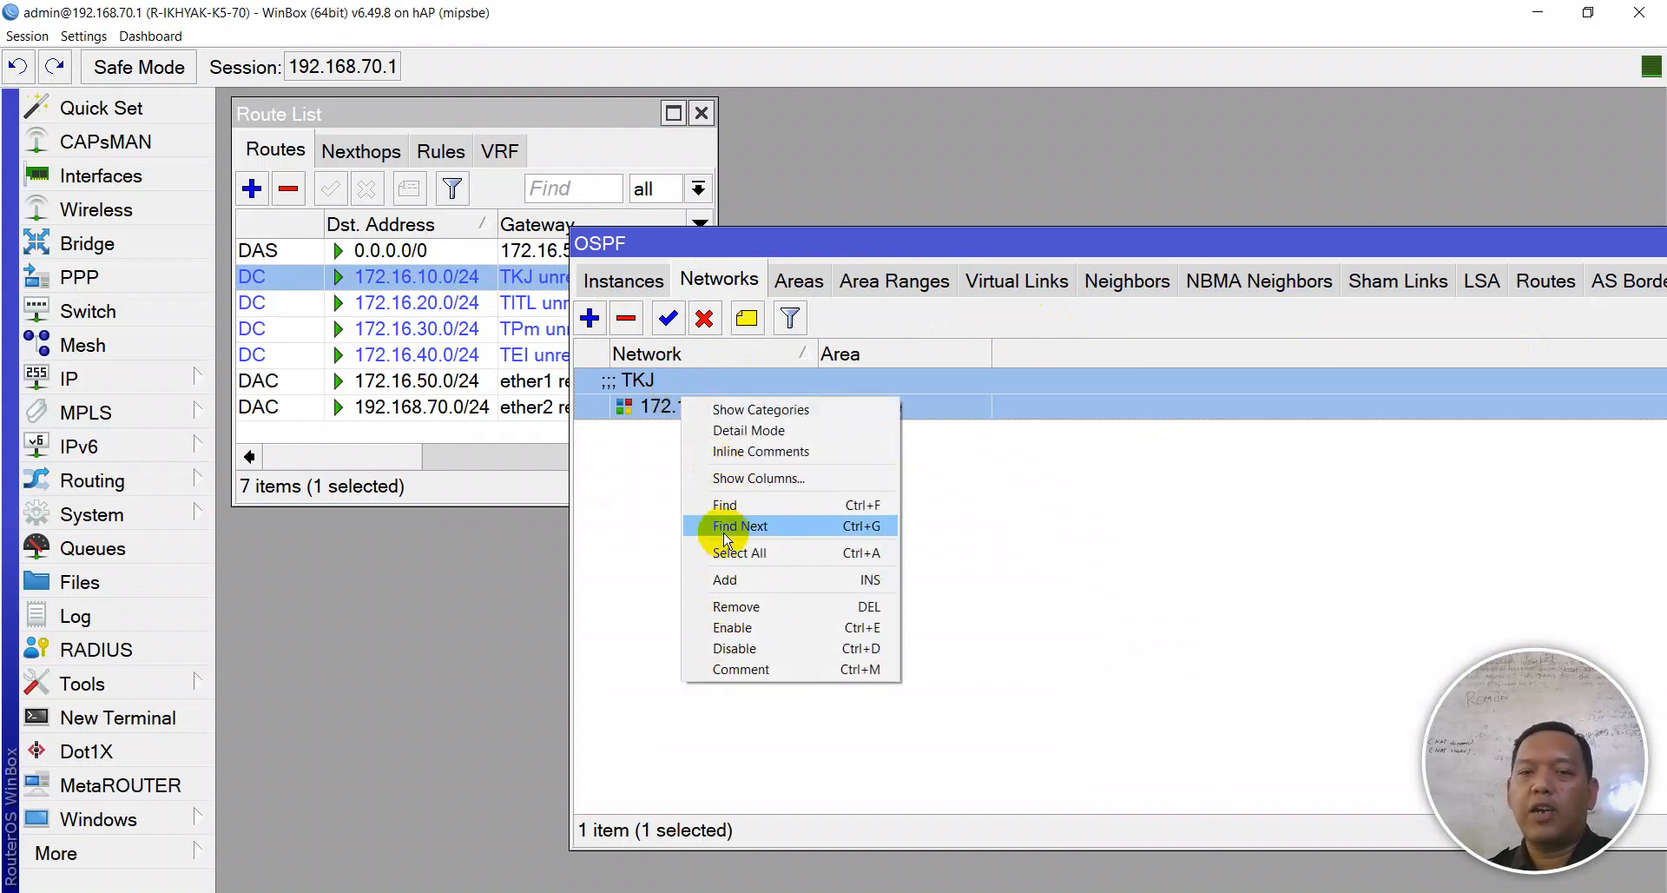
pyautogui.click(664, 408)
pyautogui.doubleClick(664, 408)
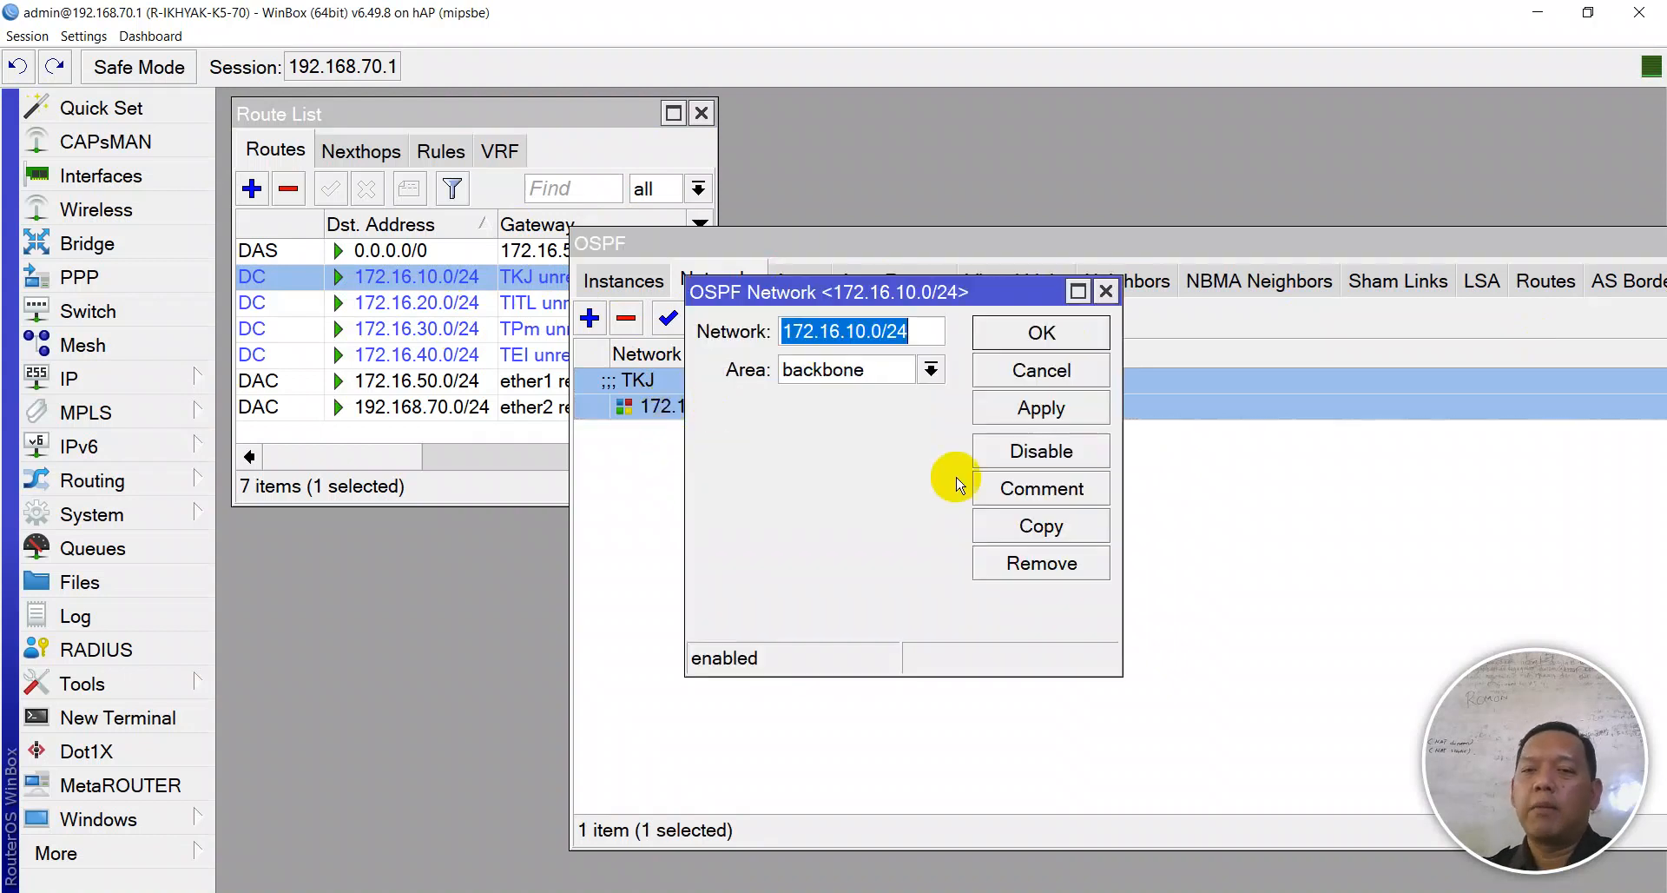
pyautogui.click(1033, 532)
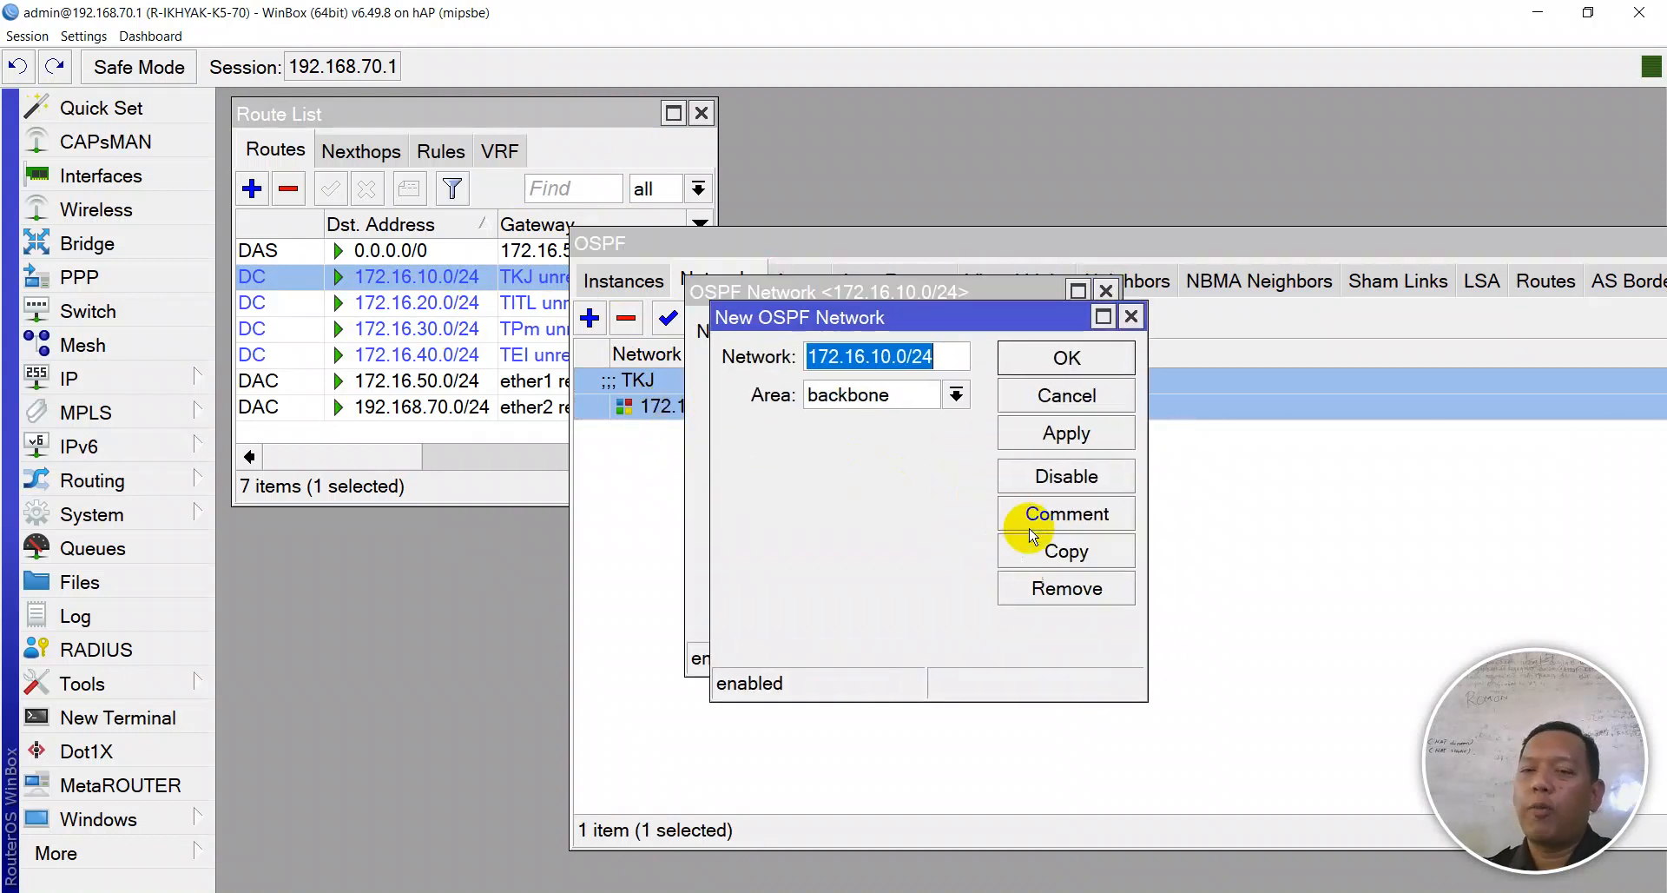
pyautogui.click(889, 360)
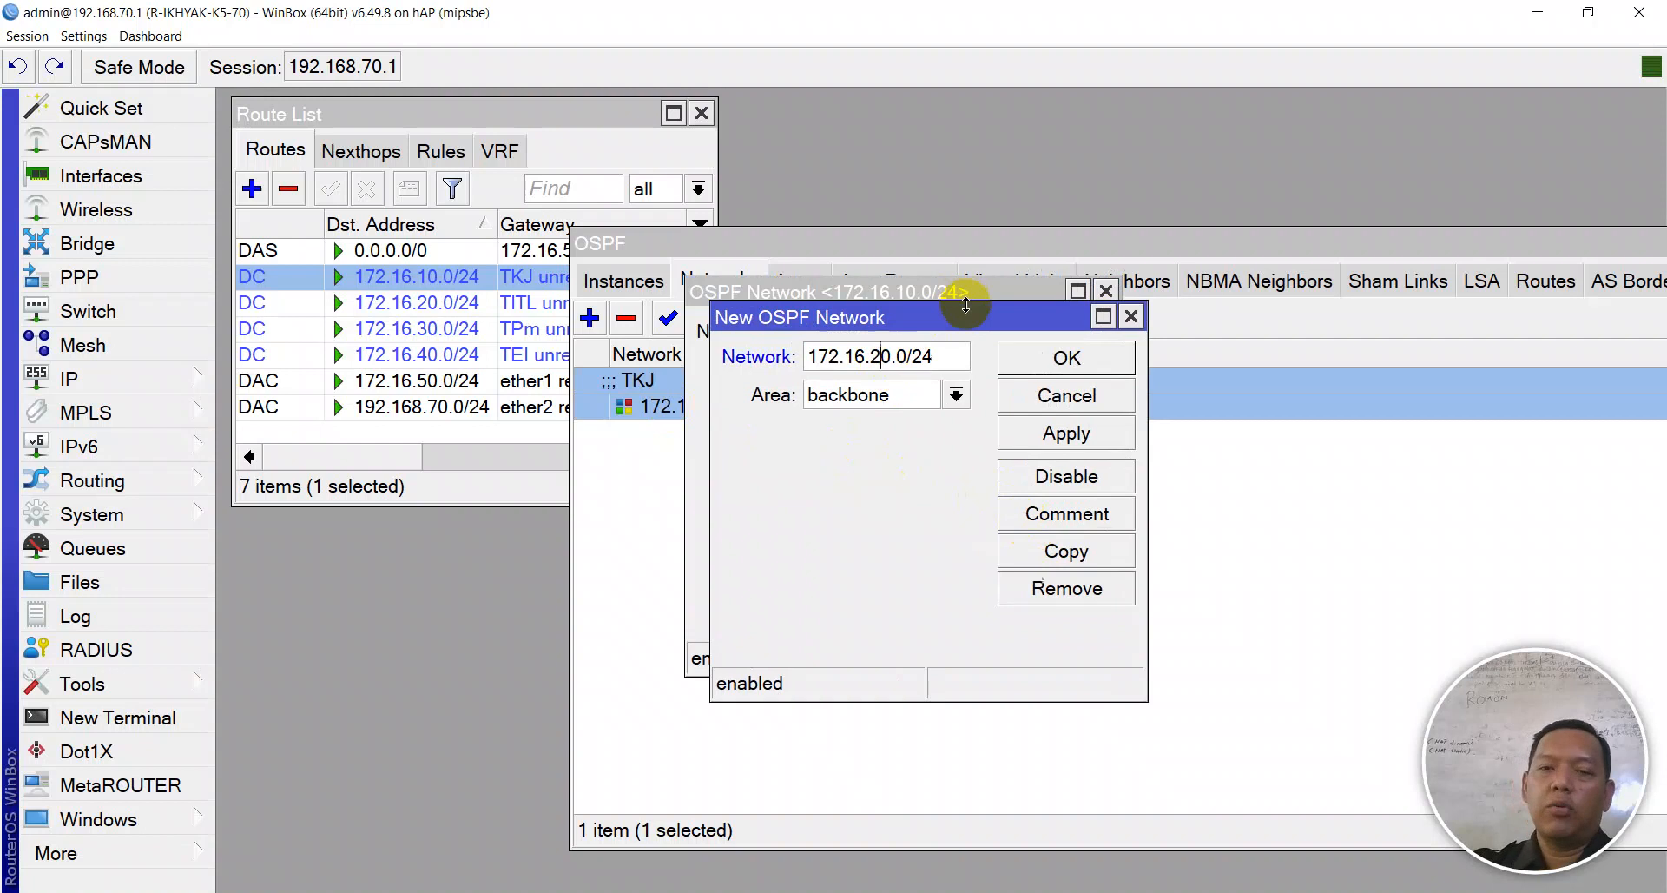
pyautogui.click(1067, 432)
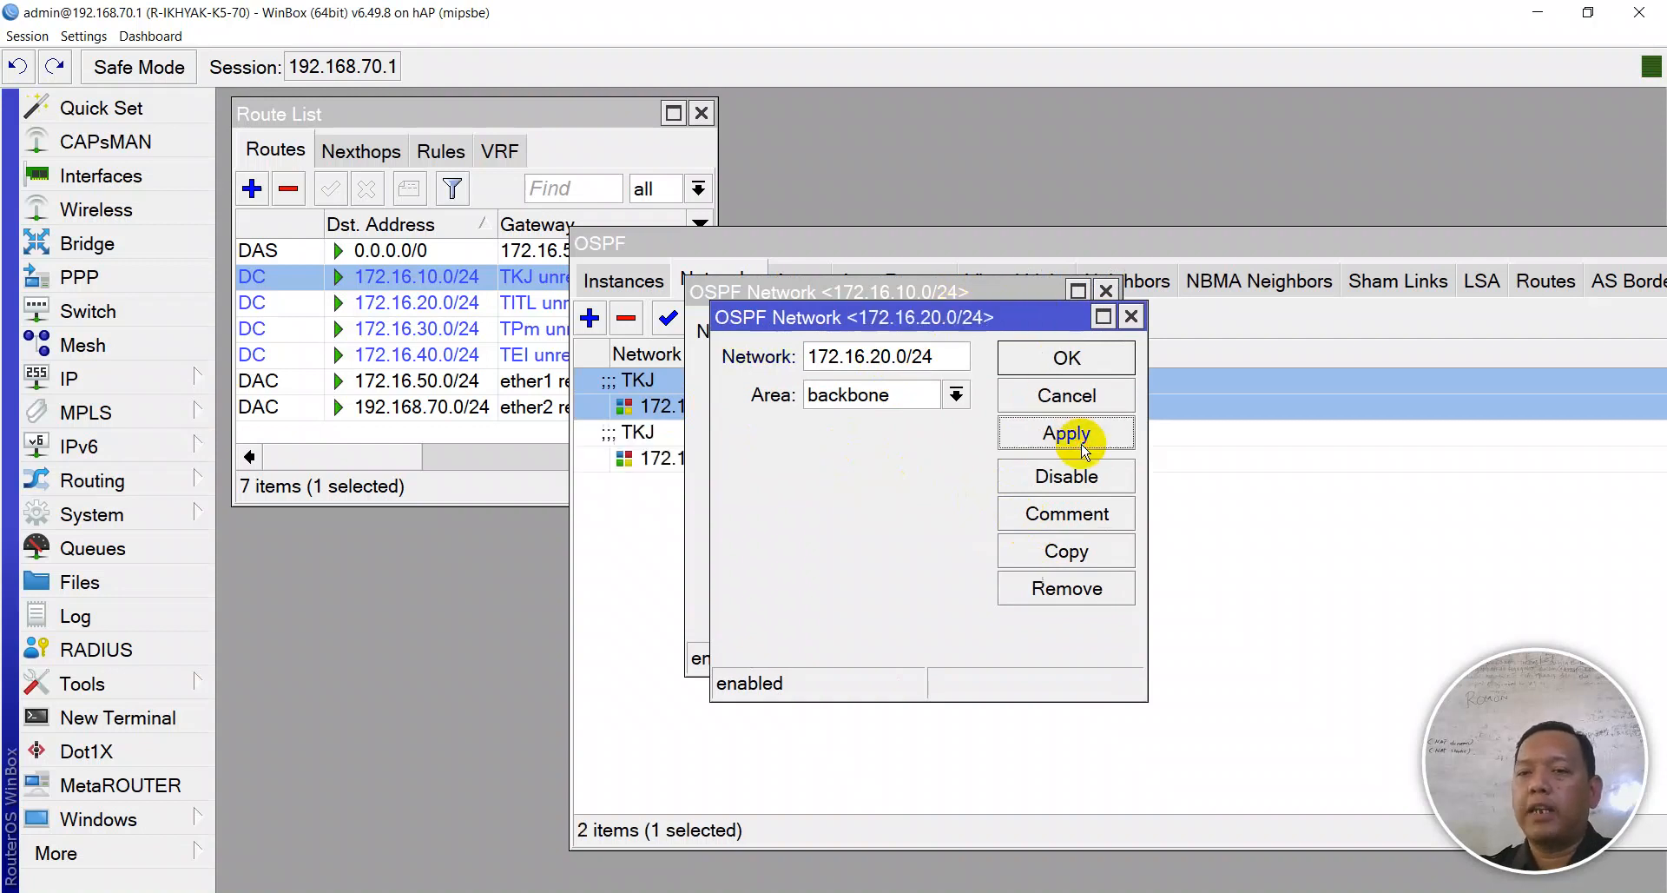
pyautogui.click(1077, 512)
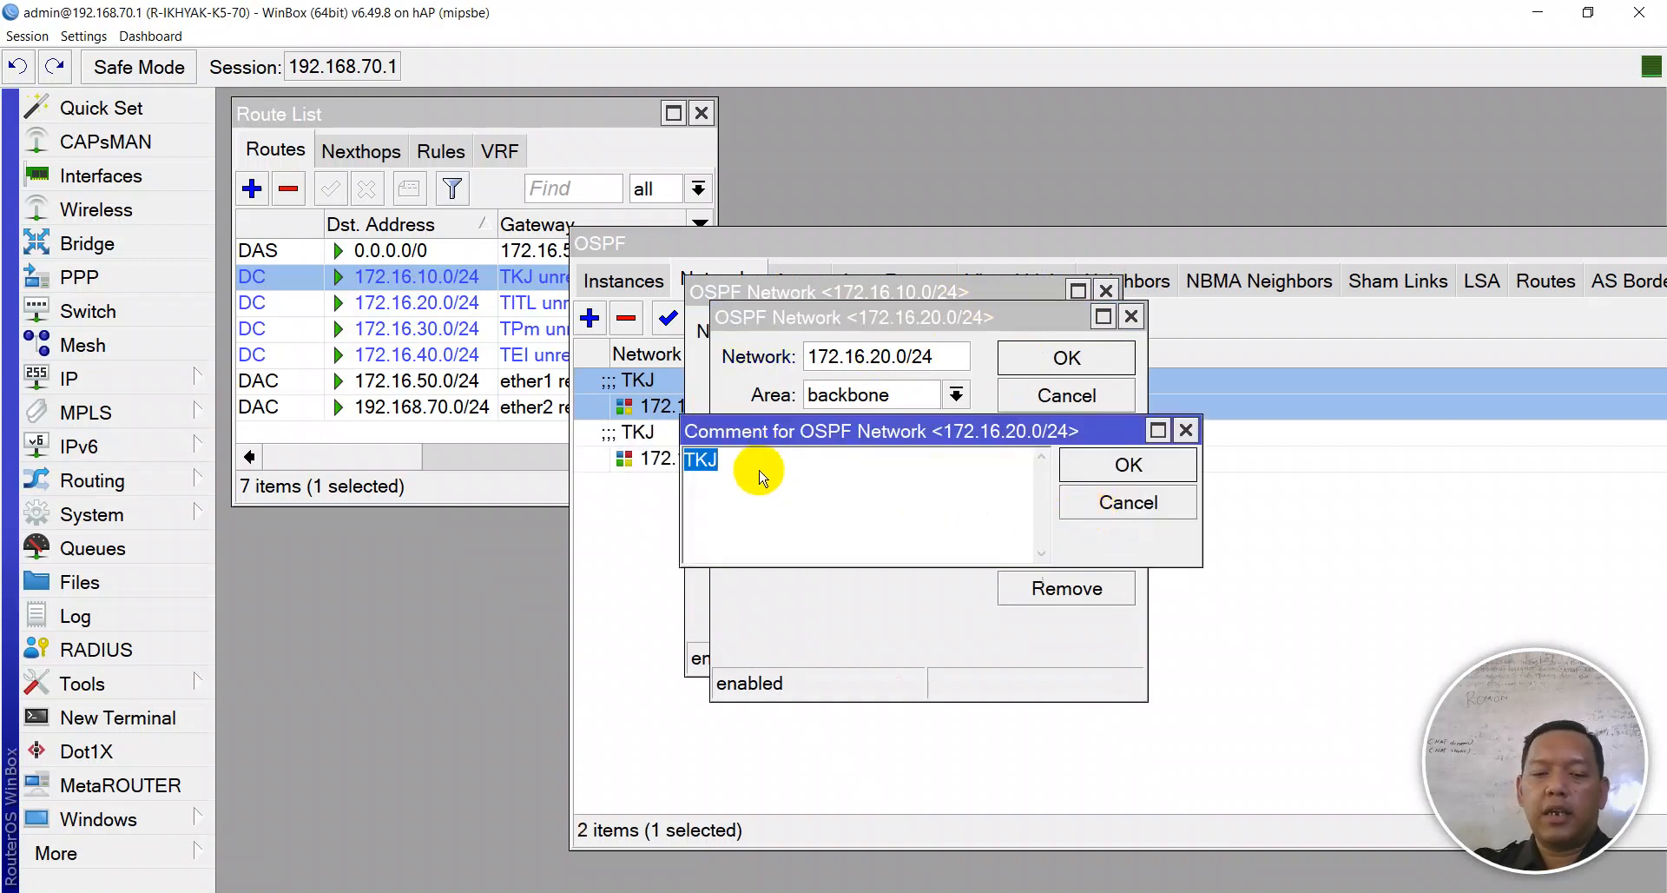
pyautogui.write('TITL')
pyautogui.press('Return')
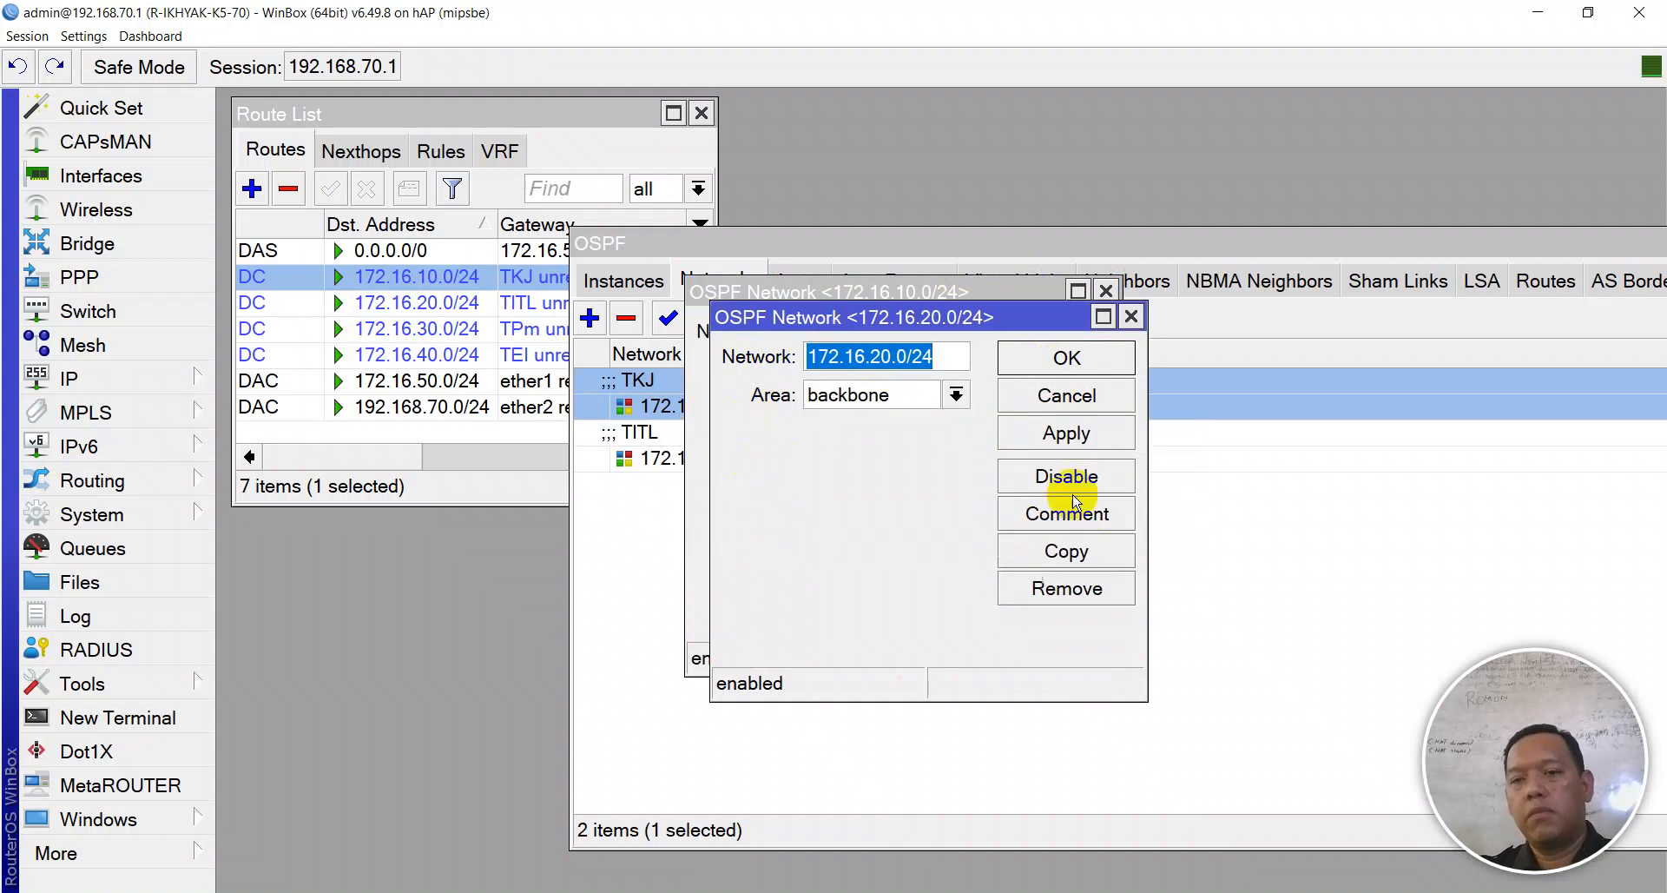
pyautogui.click(1033, 443)
# - Duplicate it again as 172.16.30.0/24 with the comment TPm
pyautogui.click(1067, 551)
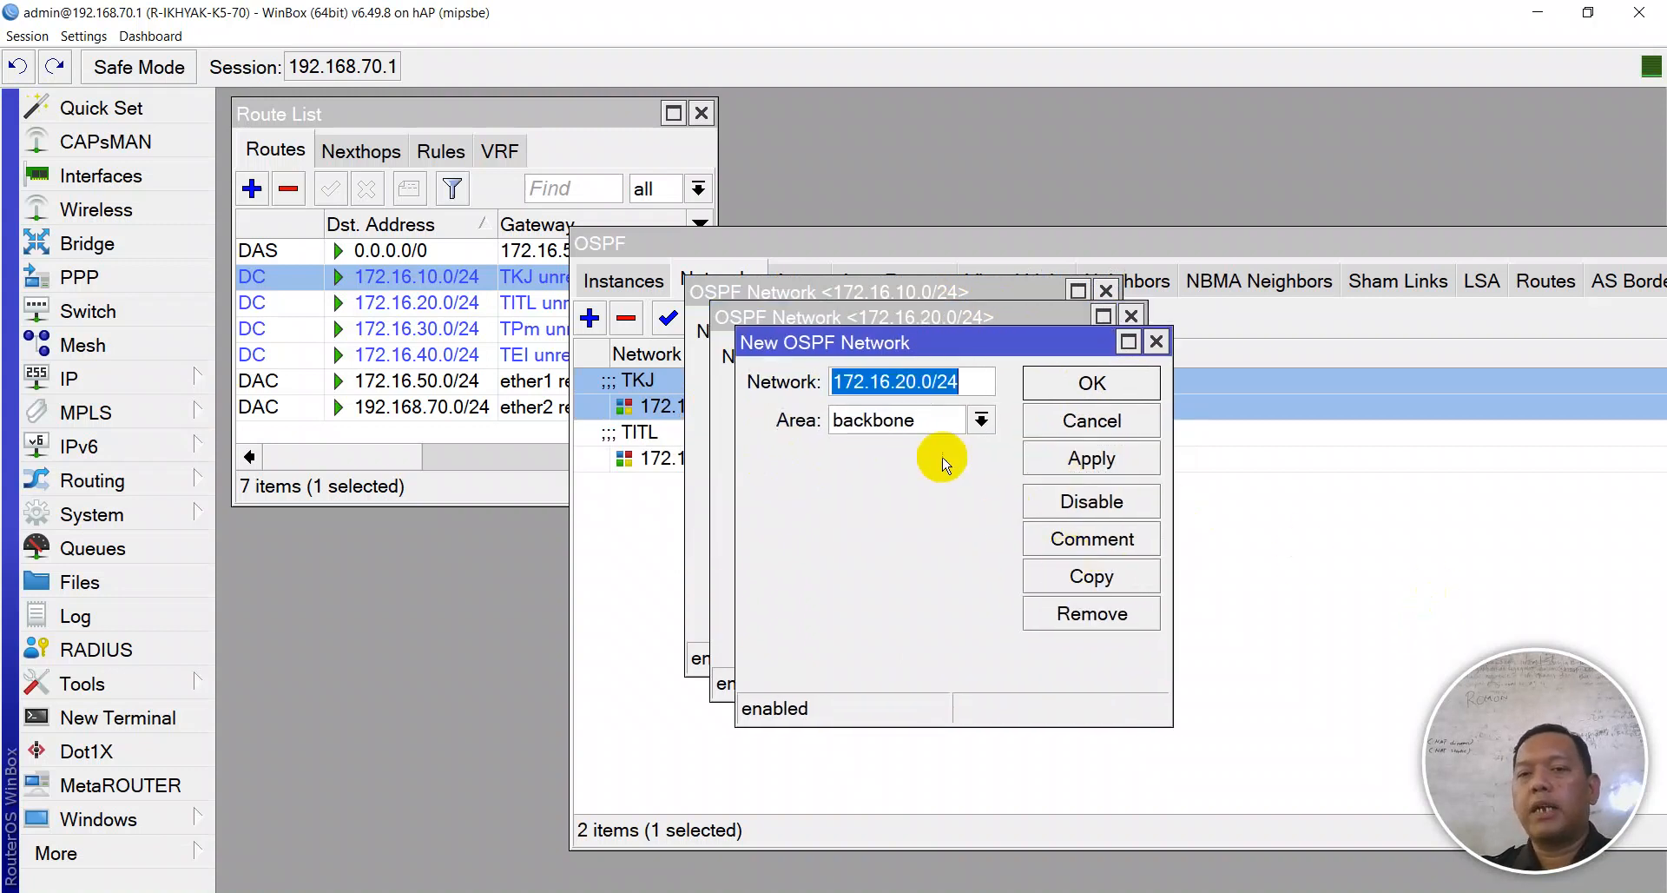
pyautogui.click(895, 382)
pyautogui.moveTo(922, 382); pyautogui.dragTo(959, 383)
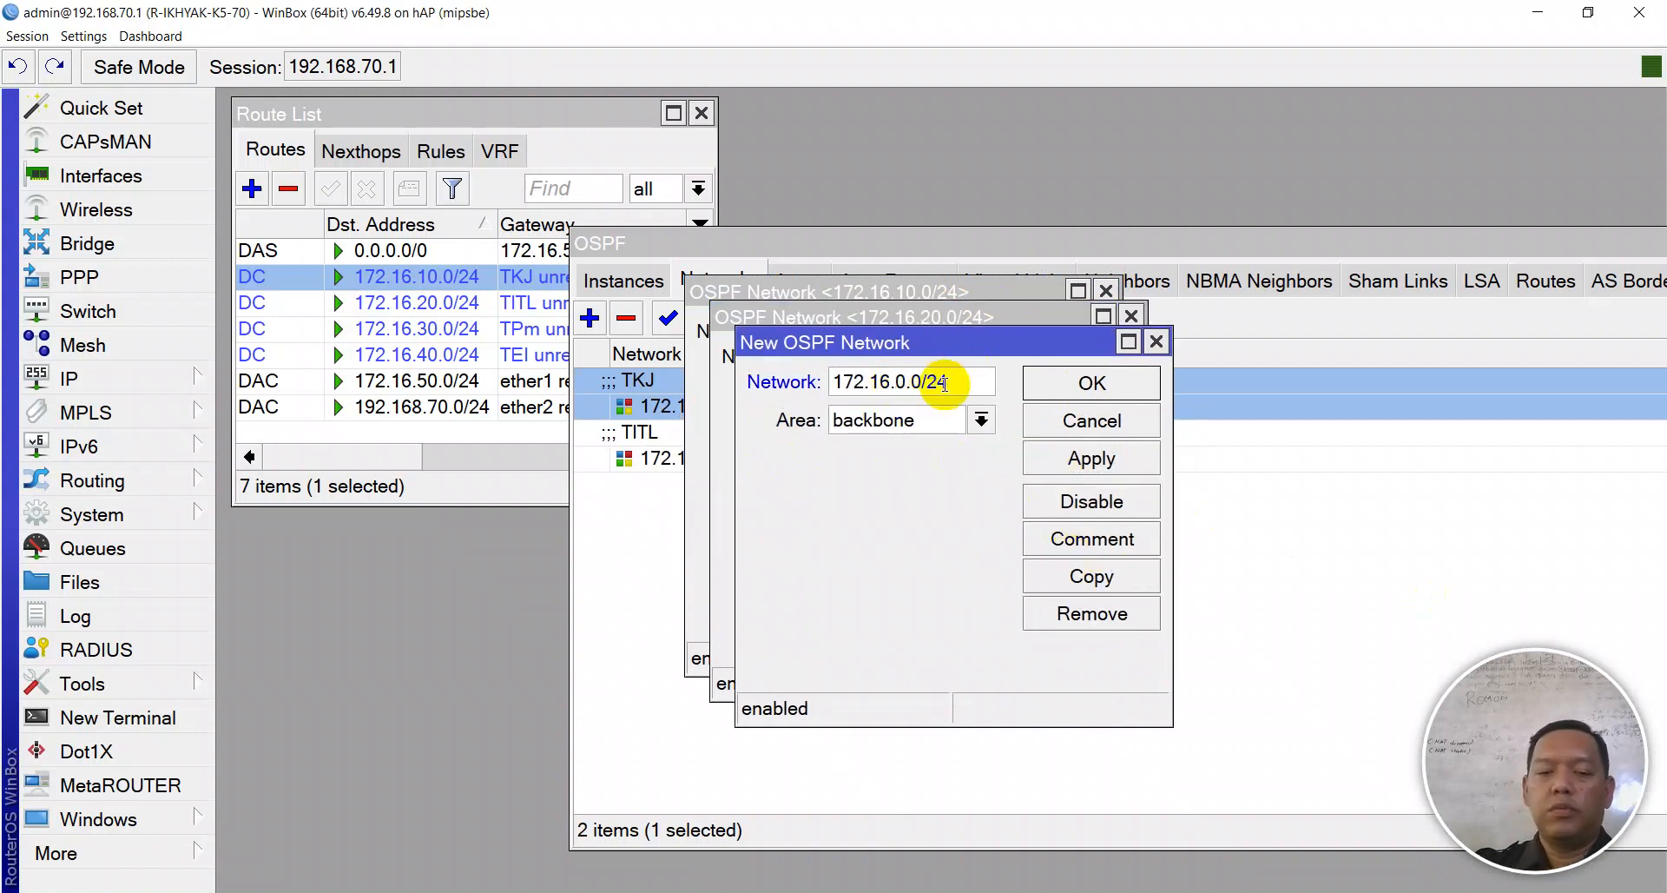
pyautogui.click(1102, 460)
pyautogui.click(1098, 535)
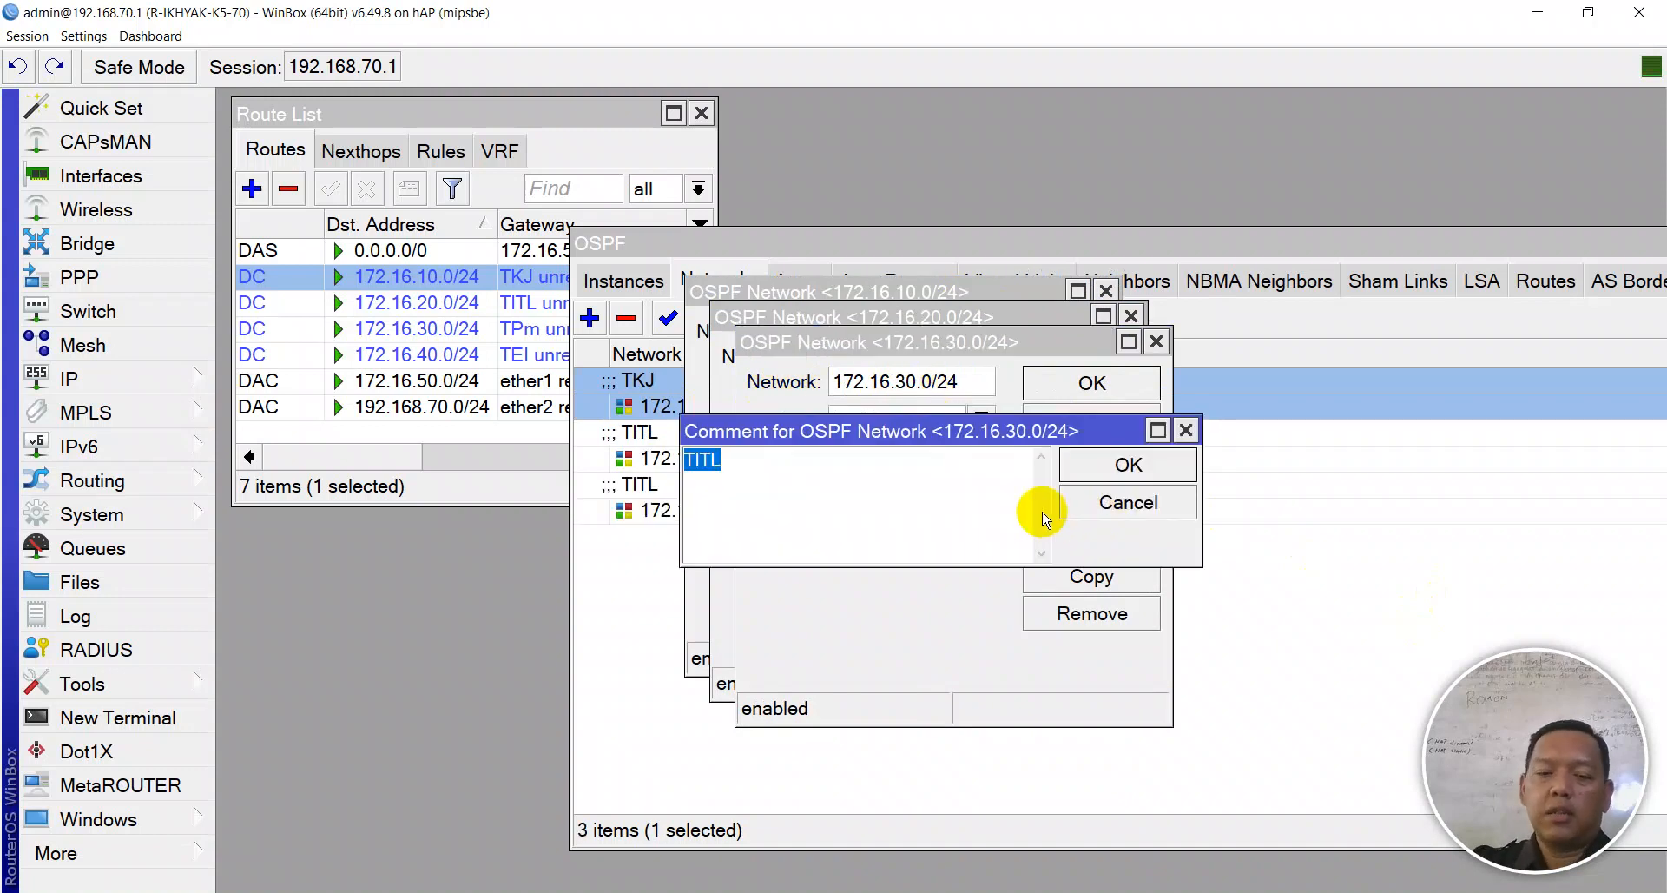
pyautogui.write('TPm')
pyautogui.press('Return')
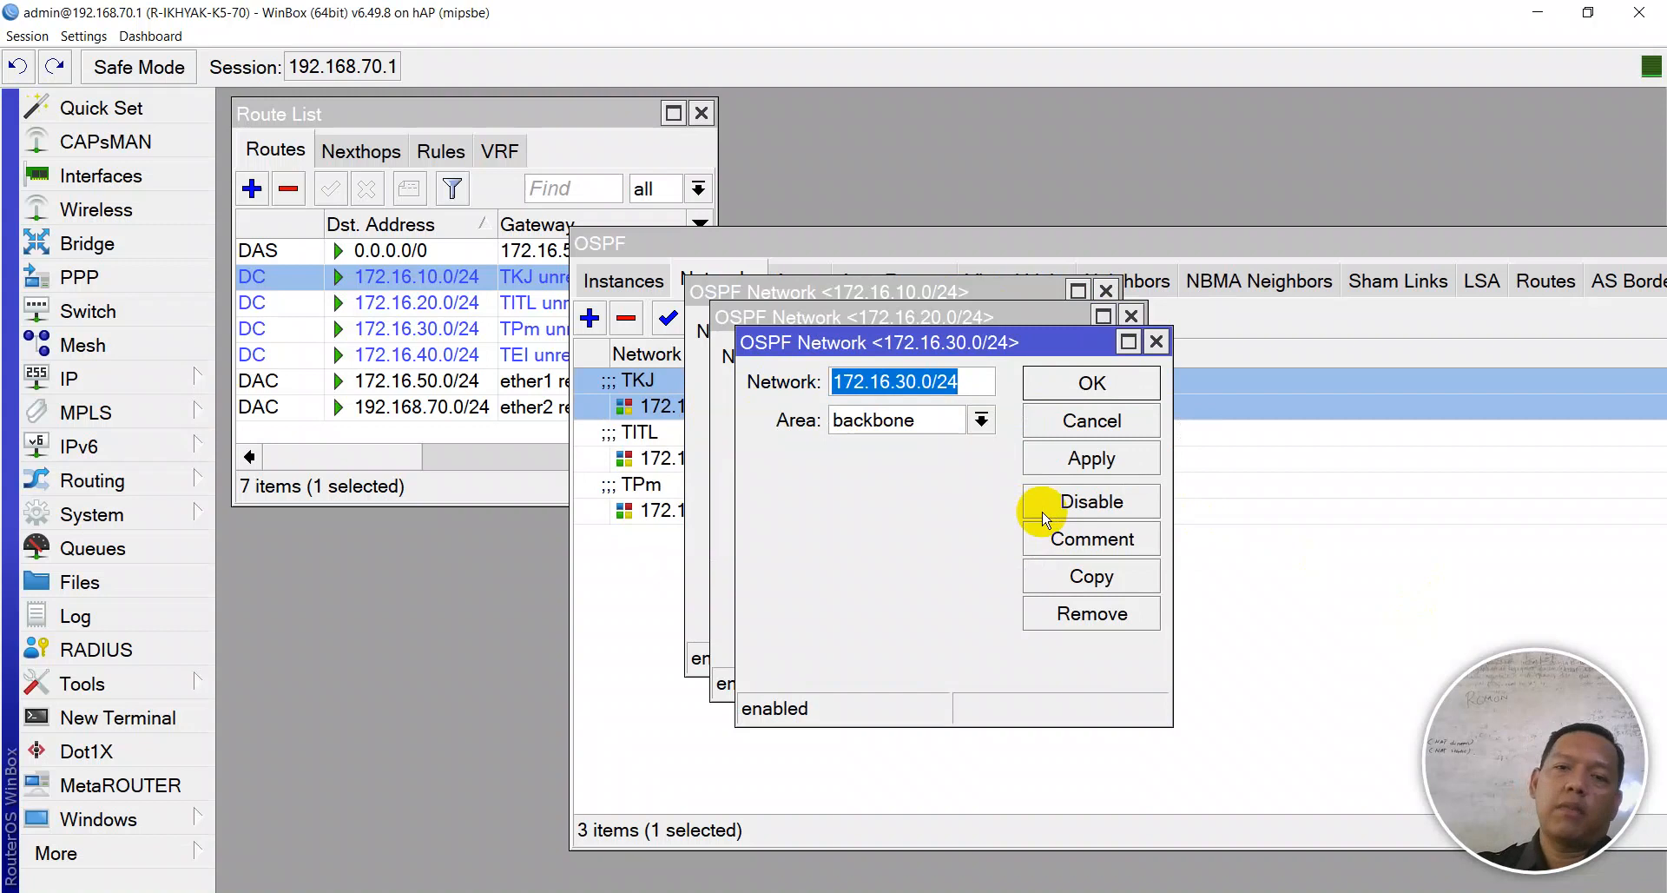
pyautogui.click(1127, 457)
# - Add 172.16.40.0/24 commented TEI and close all four network editors
pyautogui.click(1133, 577)
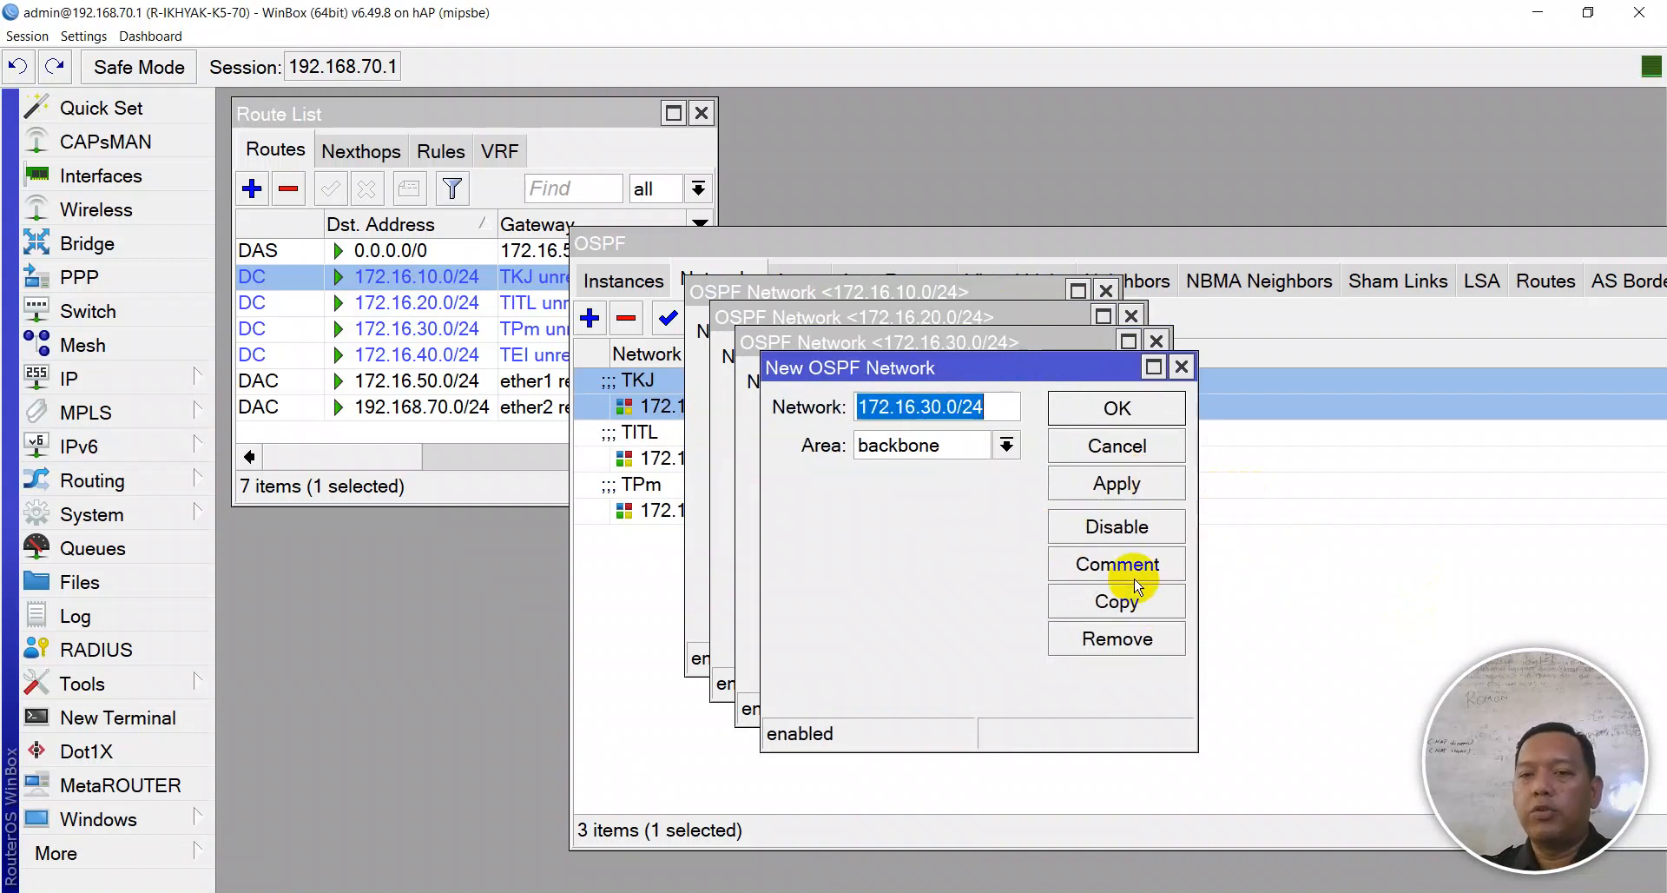
pyautogui.click(941, 407)
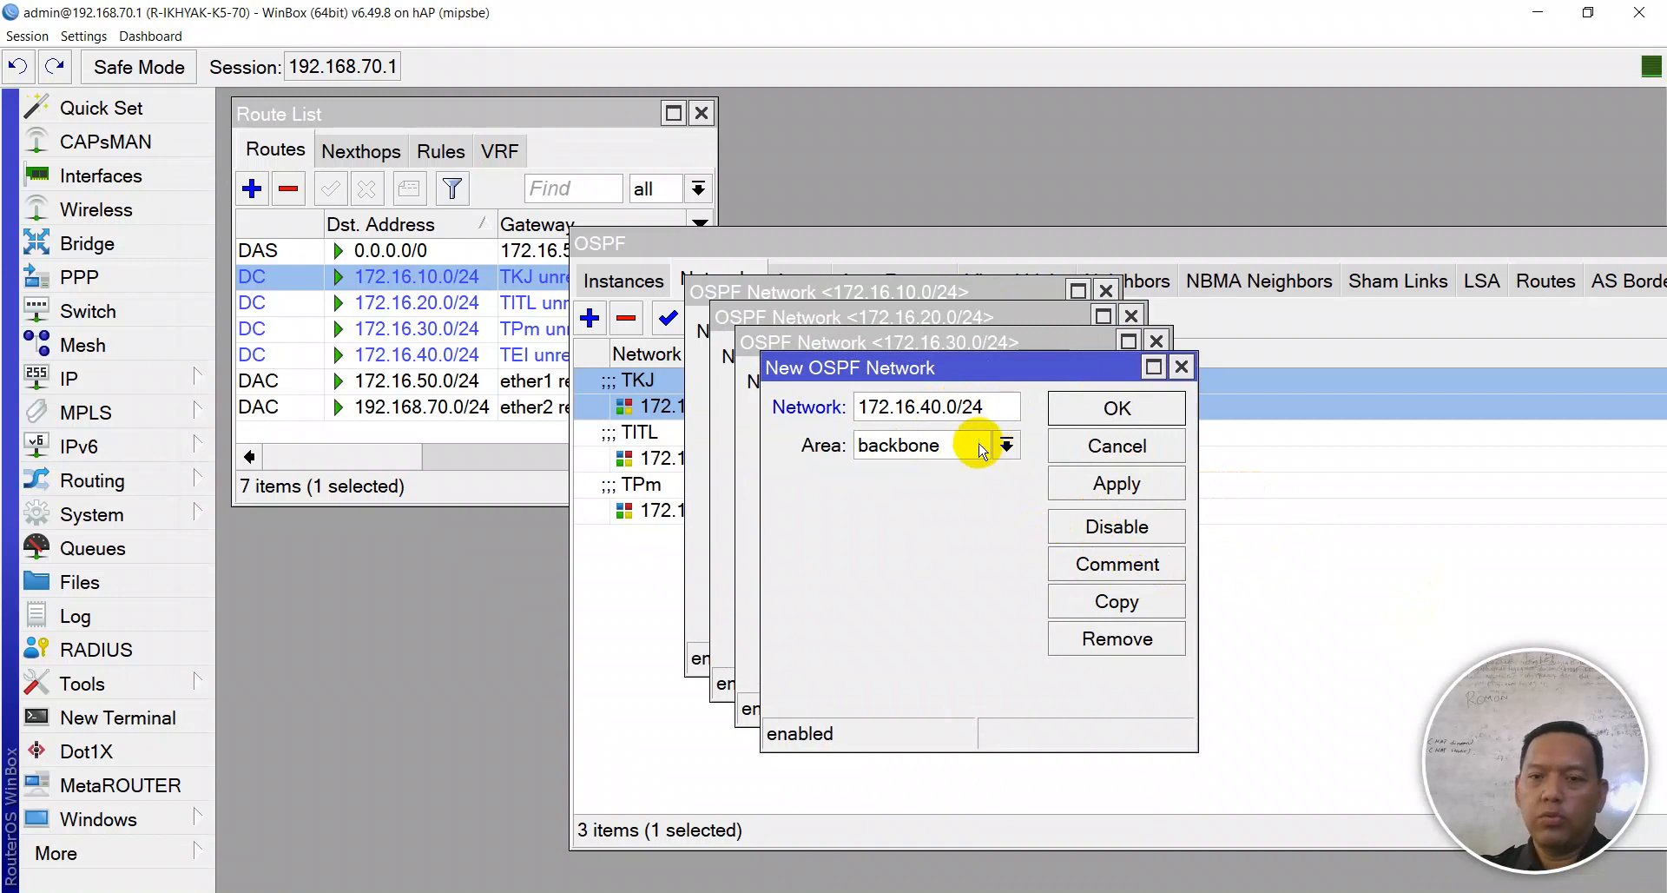
pyautogui.click(1107, 484)
pyautogui.click(1120, 564)
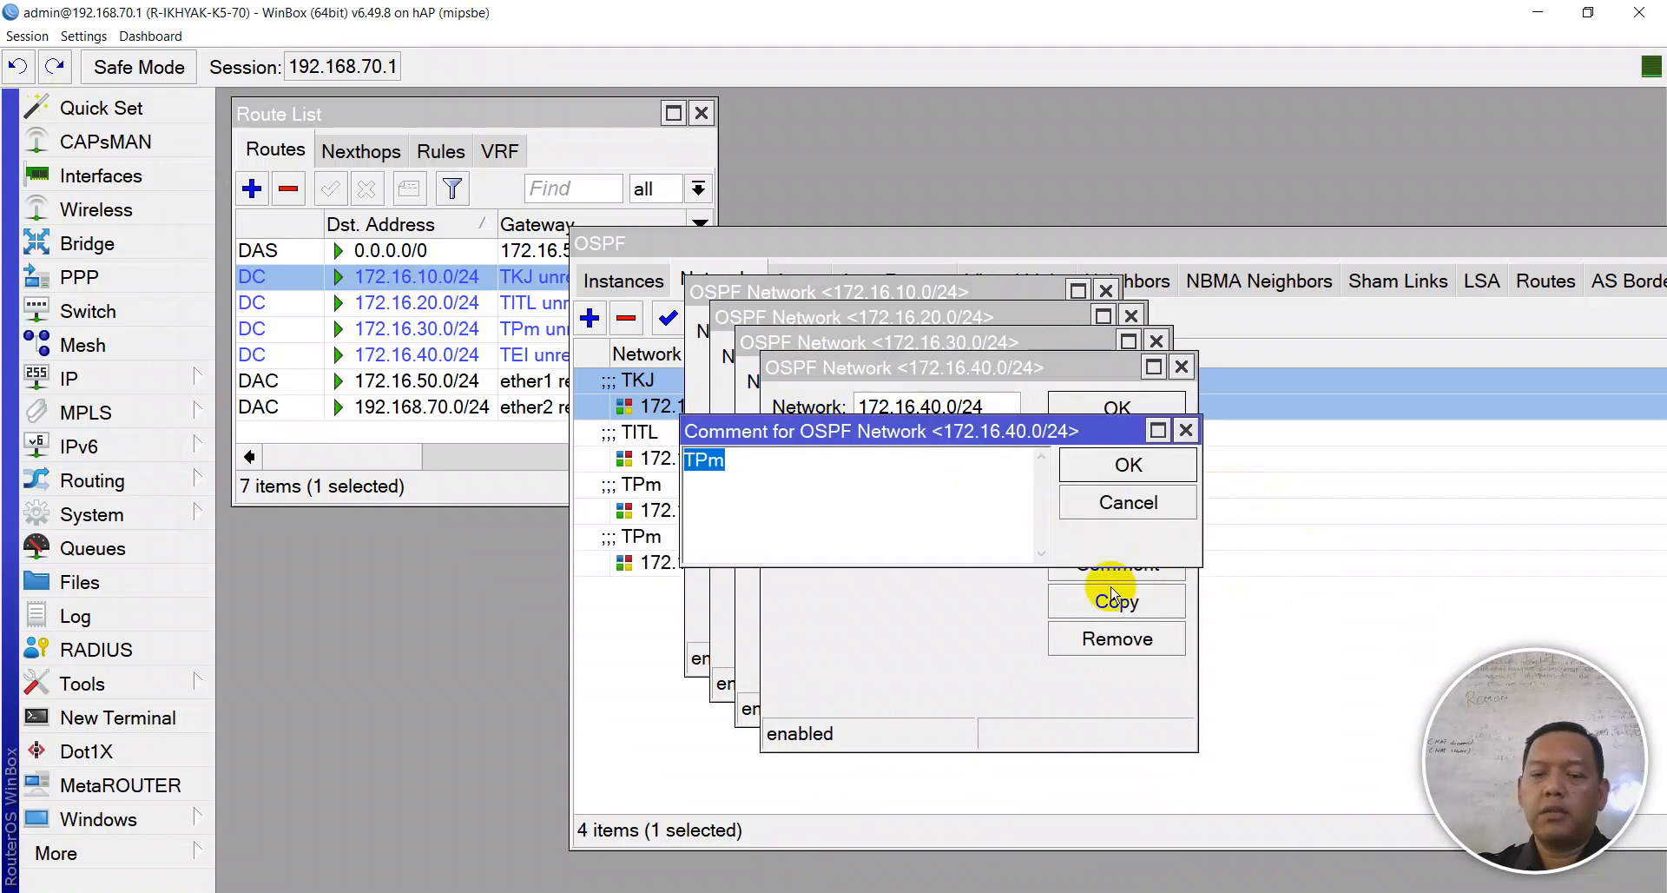
pyautogui.press('Return')
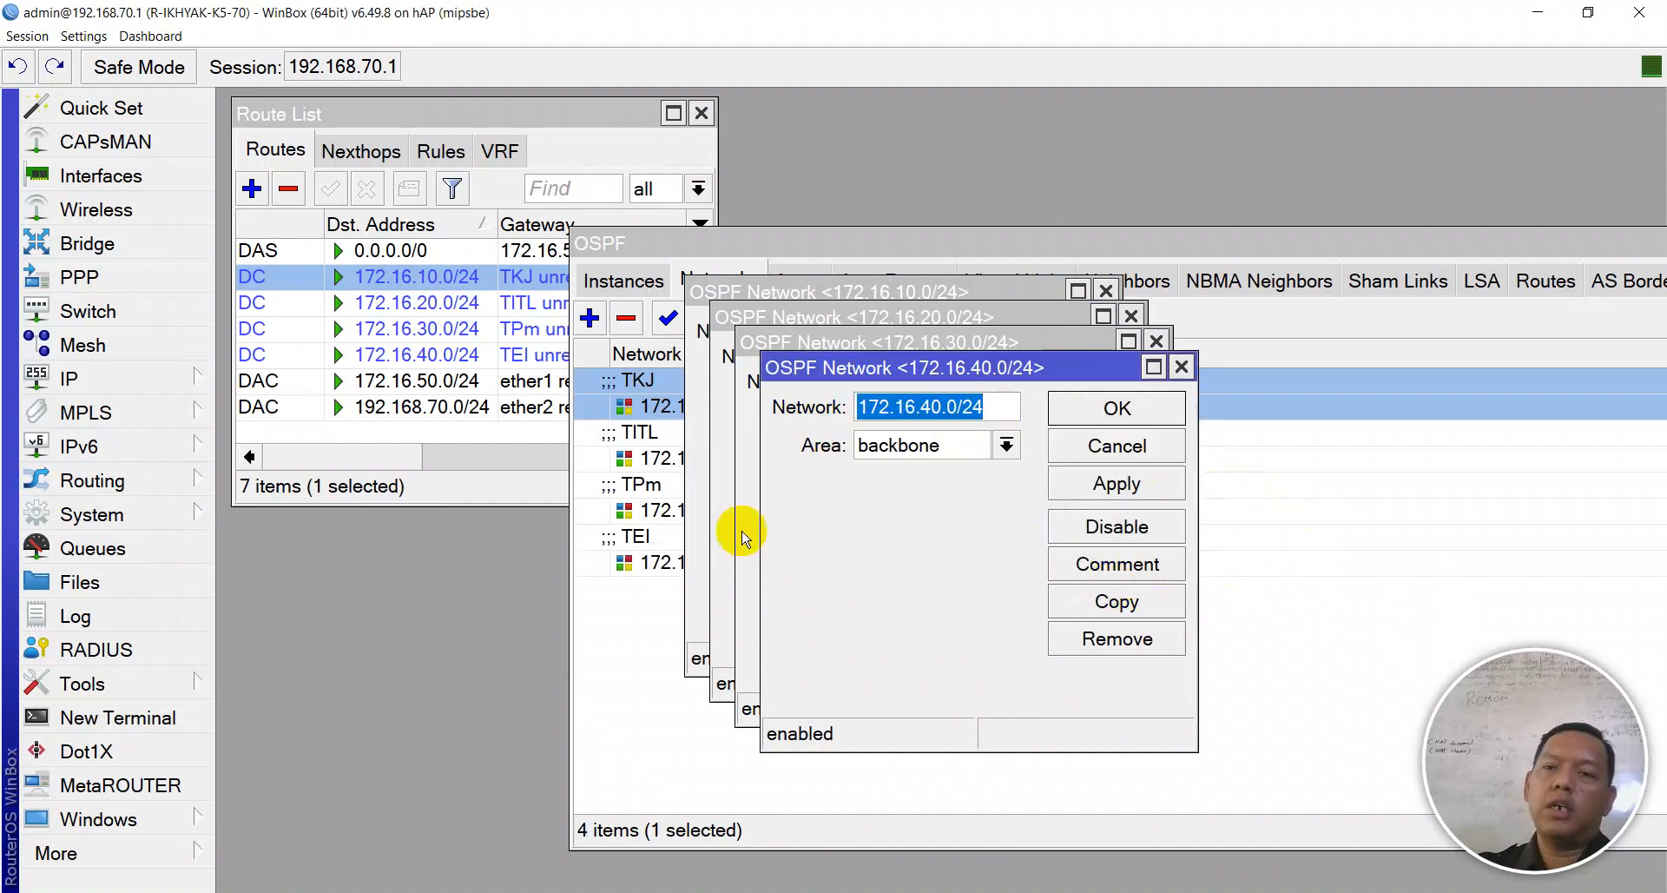
pyautogui.click(1113, 406)
pyautogui.click(1101, 387)
pyautogui.click(1092, 364)
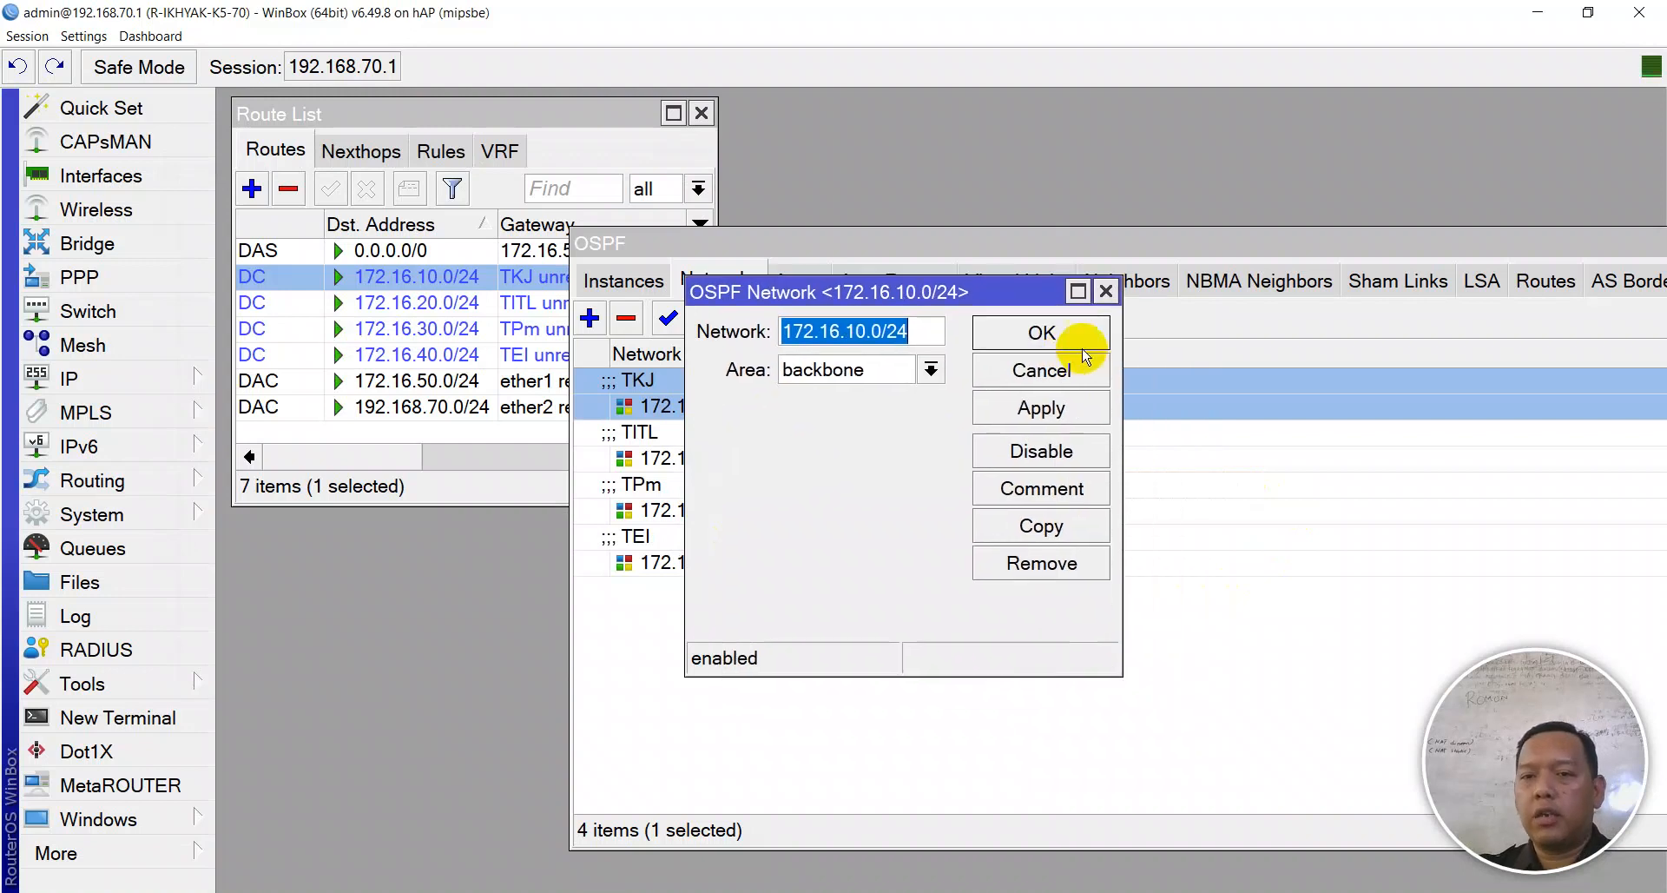
pyautogui.click(1086, 346)
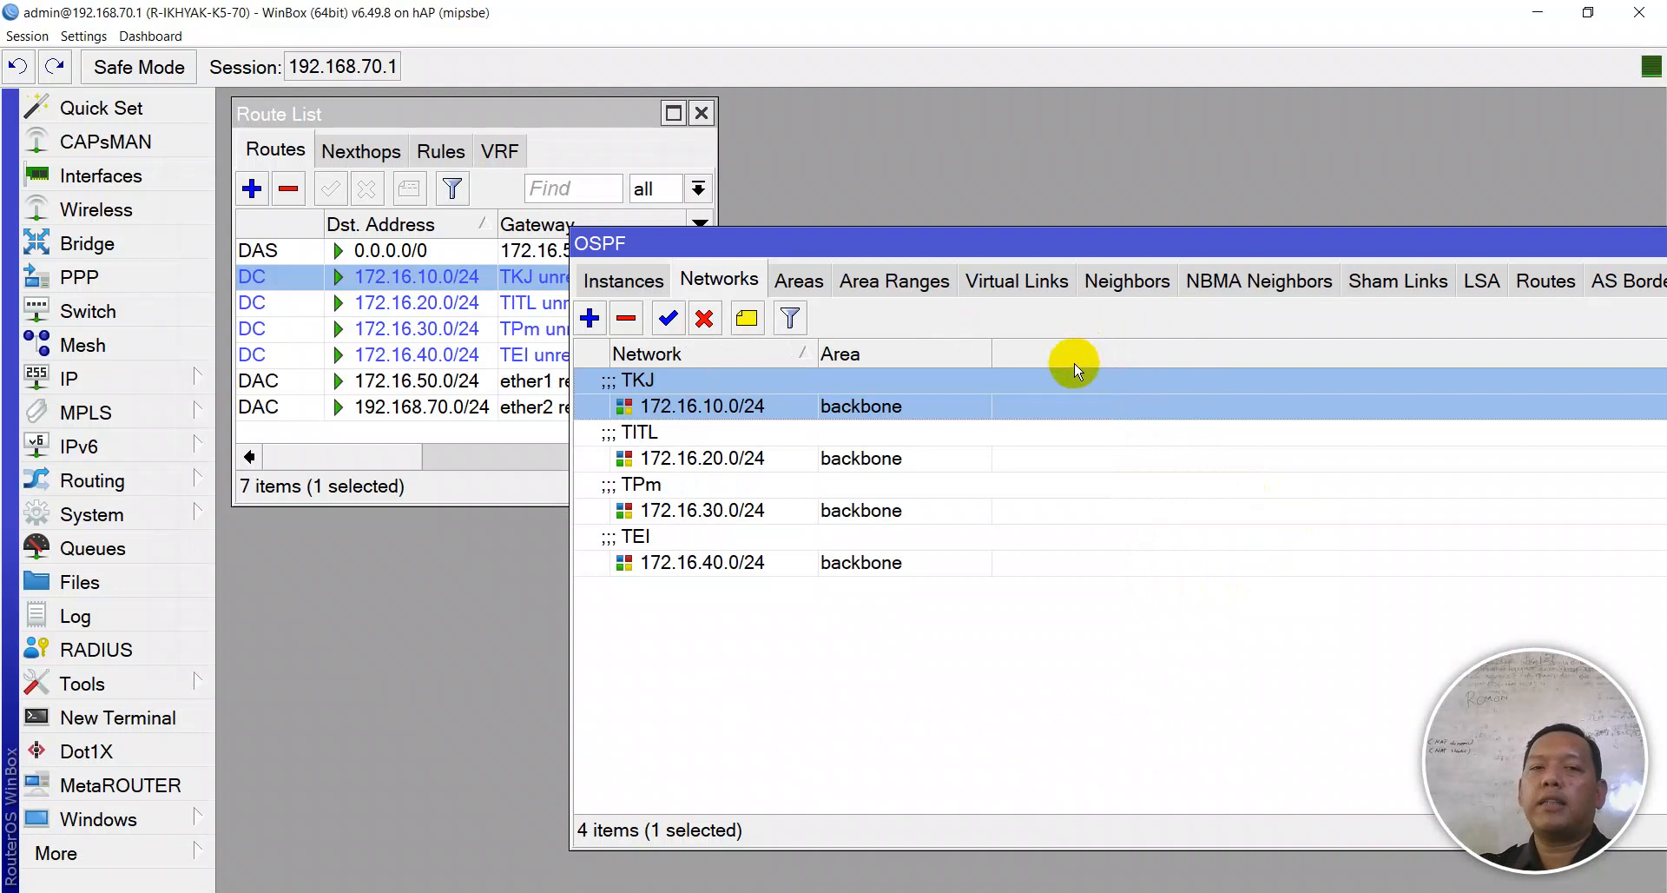
# - Copy the 172.16.50.0/24 destination from its route details
pyautogui.doubleClick(445, 405)
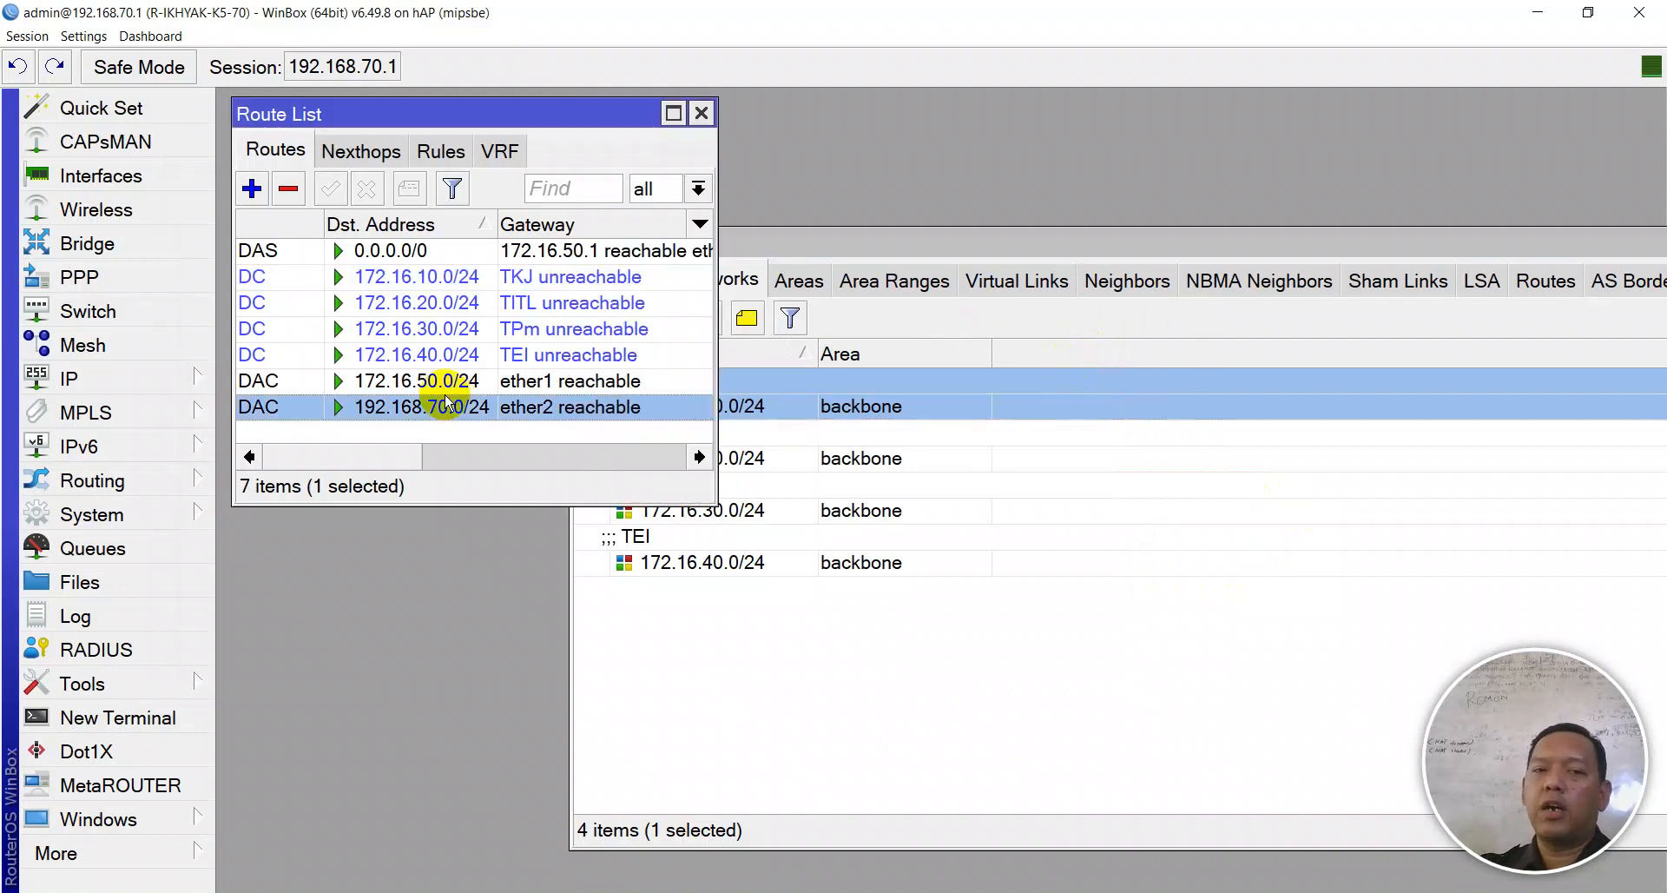
pyautogui.press('Escape')
pyautogui.doubleClick(460, 381)
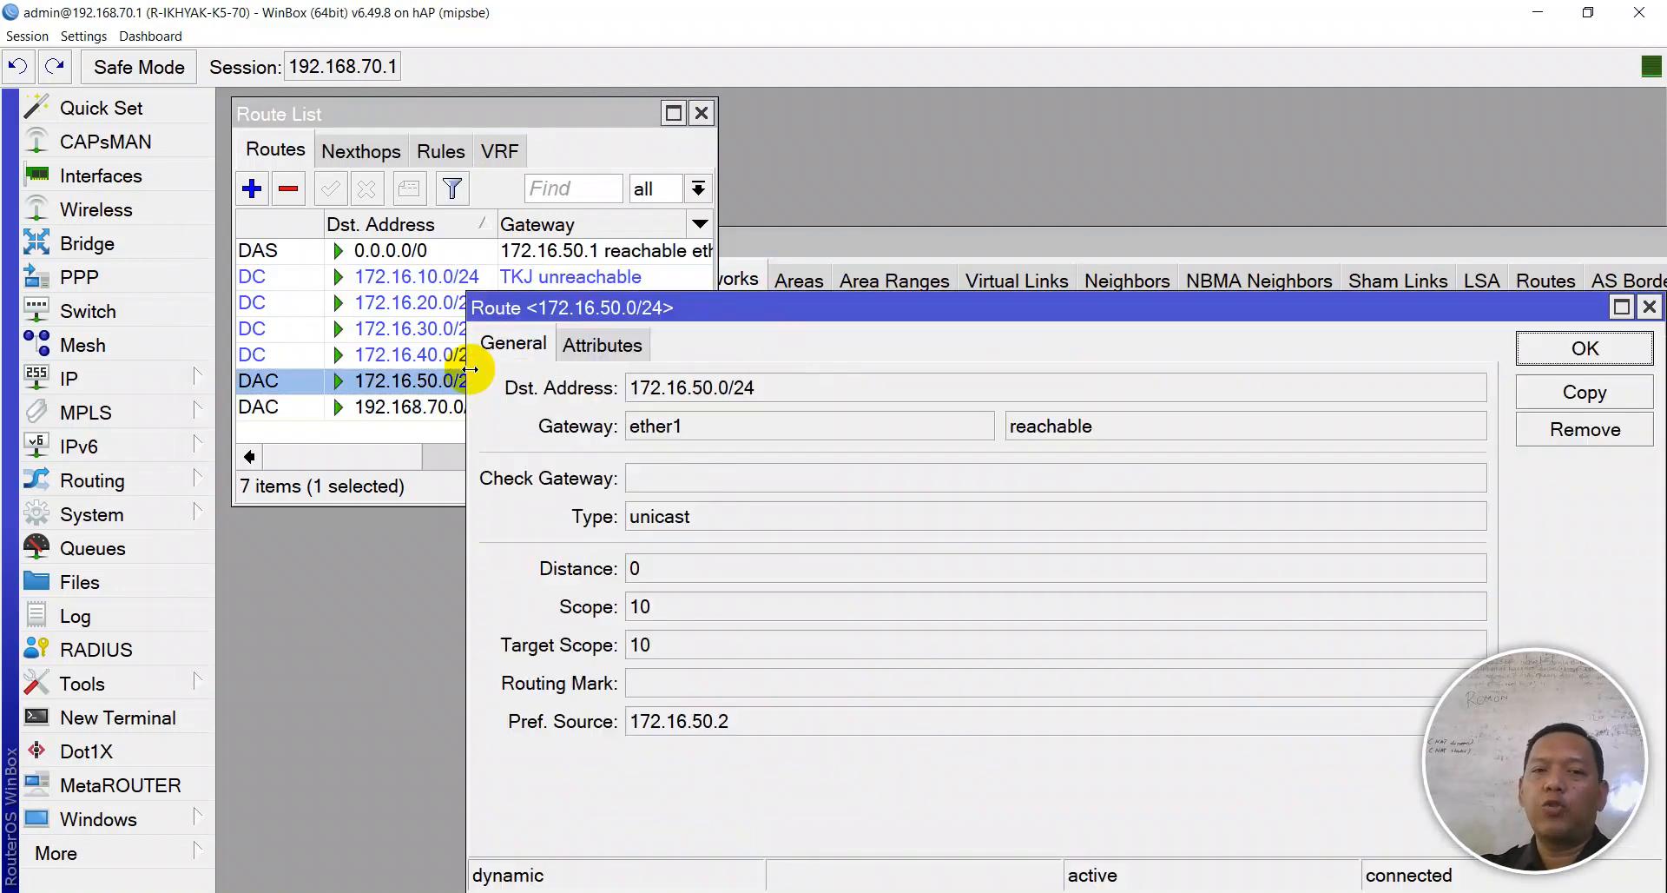
pyautogui.click(767, 387)
pyautogui.moveTo(767, 387); pyautogui.dragTo(591, 382)
pyautogui.hotkey('ctrl', 'c')
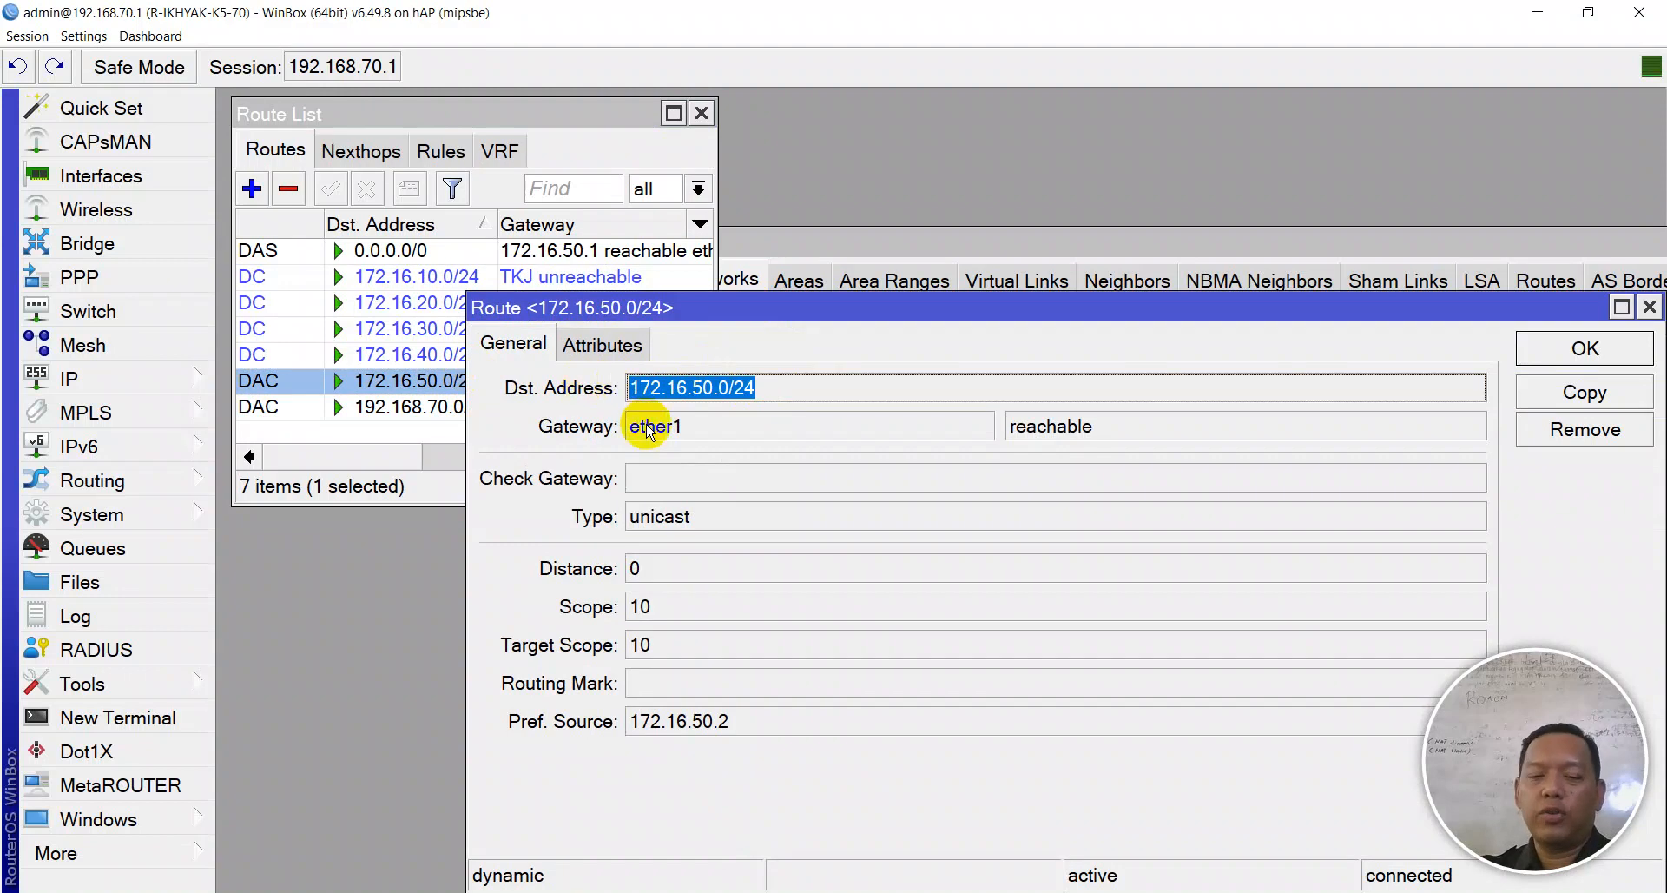
pyautogui.press('Escape')
# - Add 172.16.50.0/24 as an OSPF network commented INTERNET
pyautogui.click(876, 677)
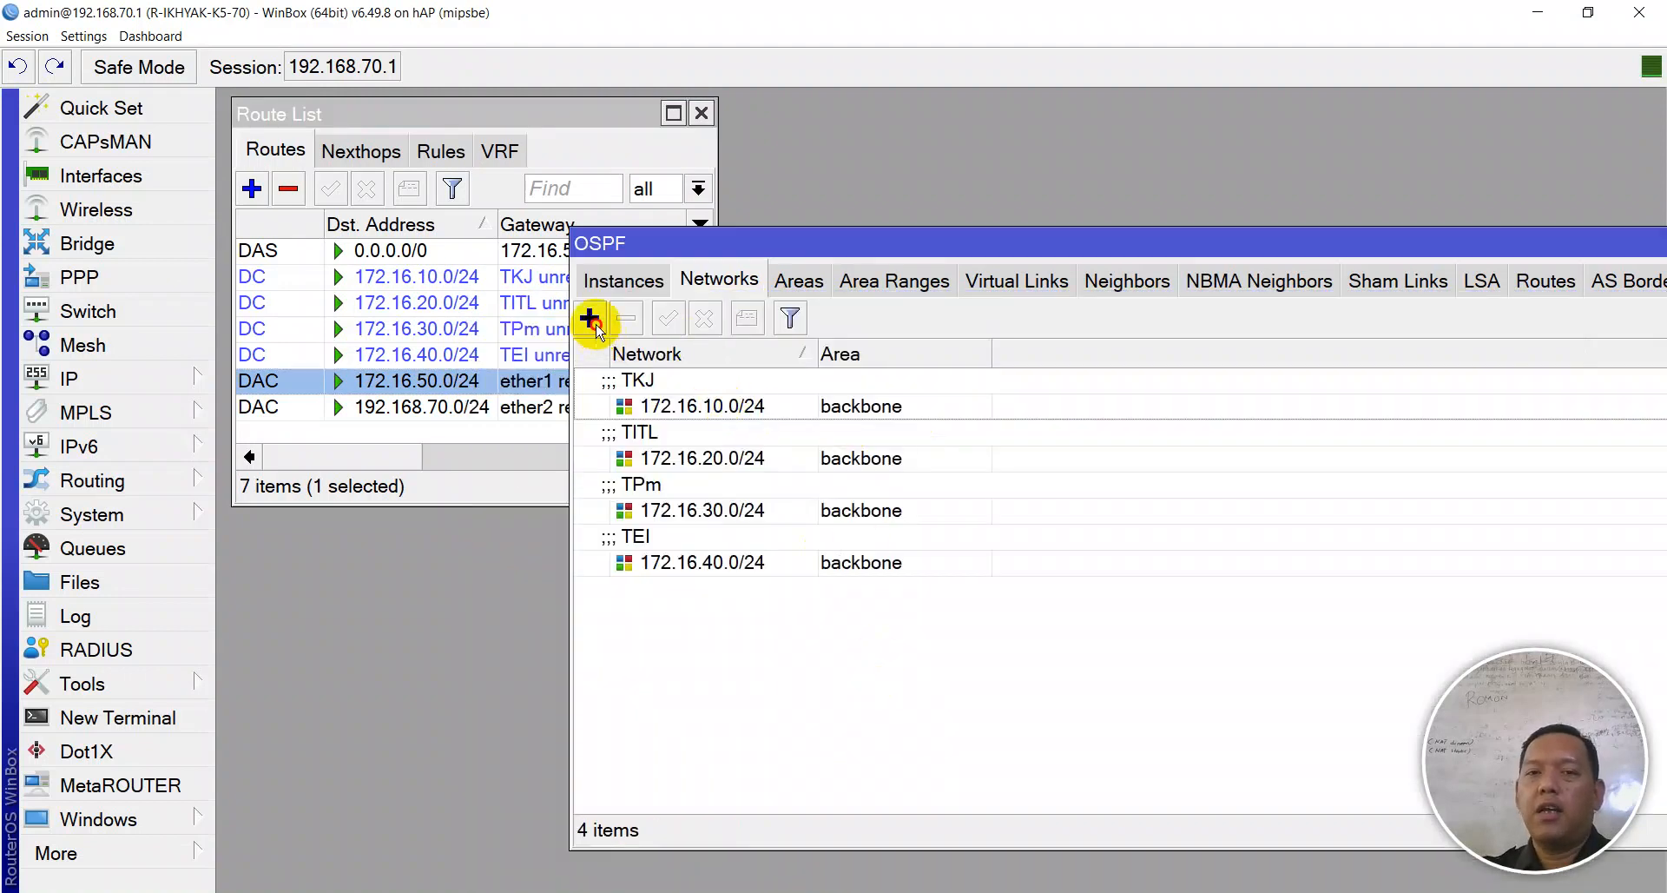
pyautogui.click(589, 317)
pyautogui.hotkey('ctrl', 'v')
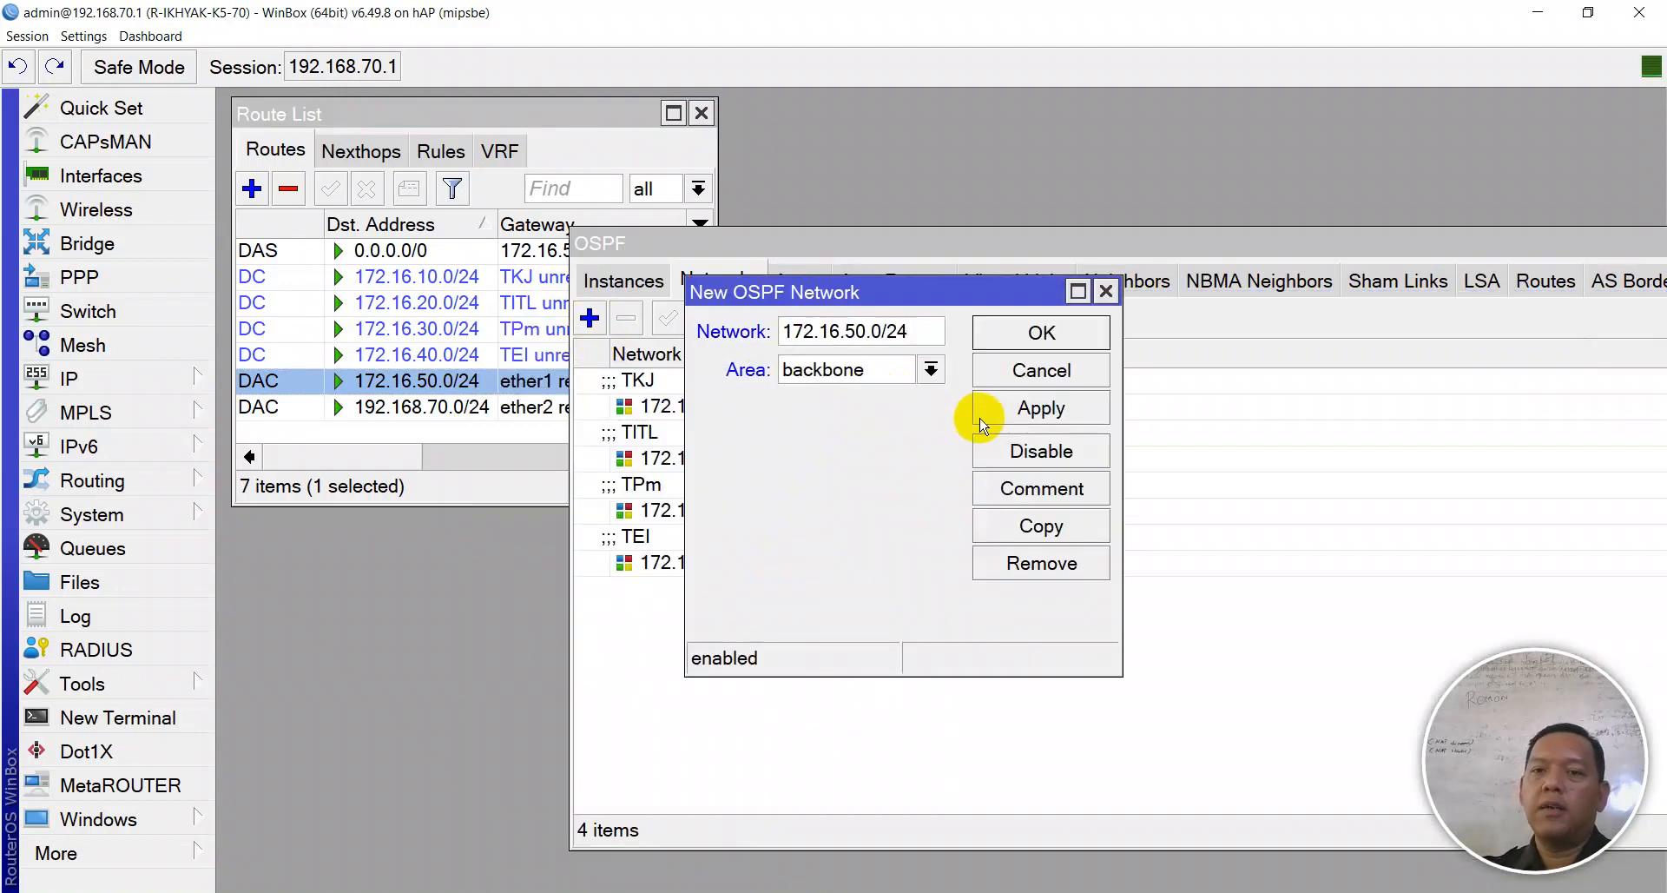
pyautogui.click(981, 408)
pyautogui.click(1015, 502)
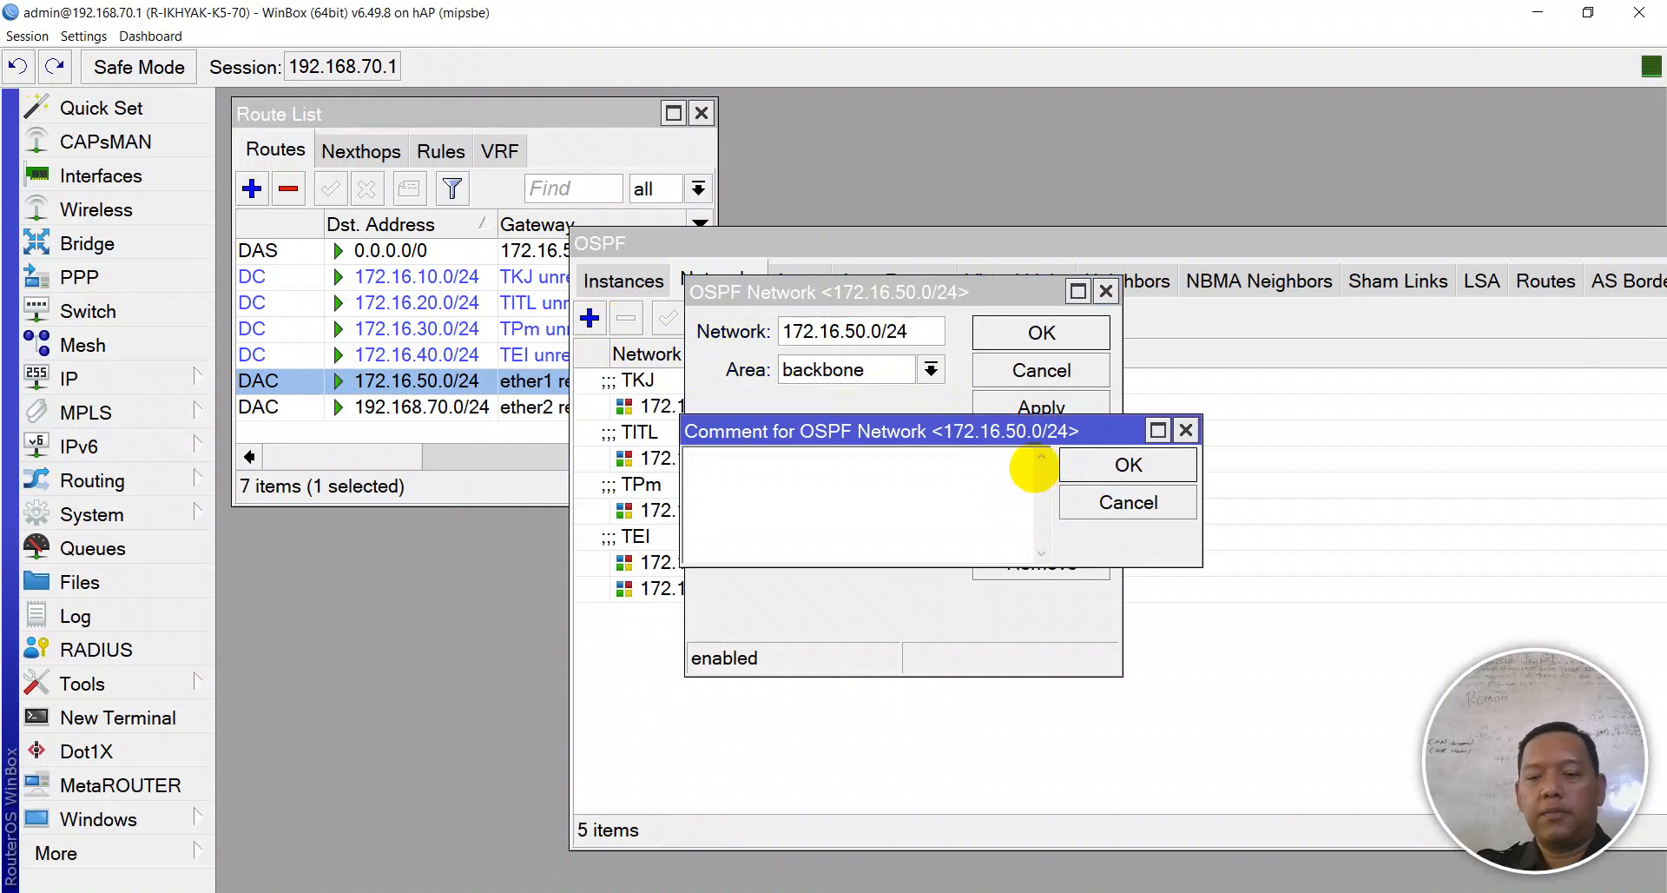
pyautogui.write('INTERNET')
pyautogui.press('Return')
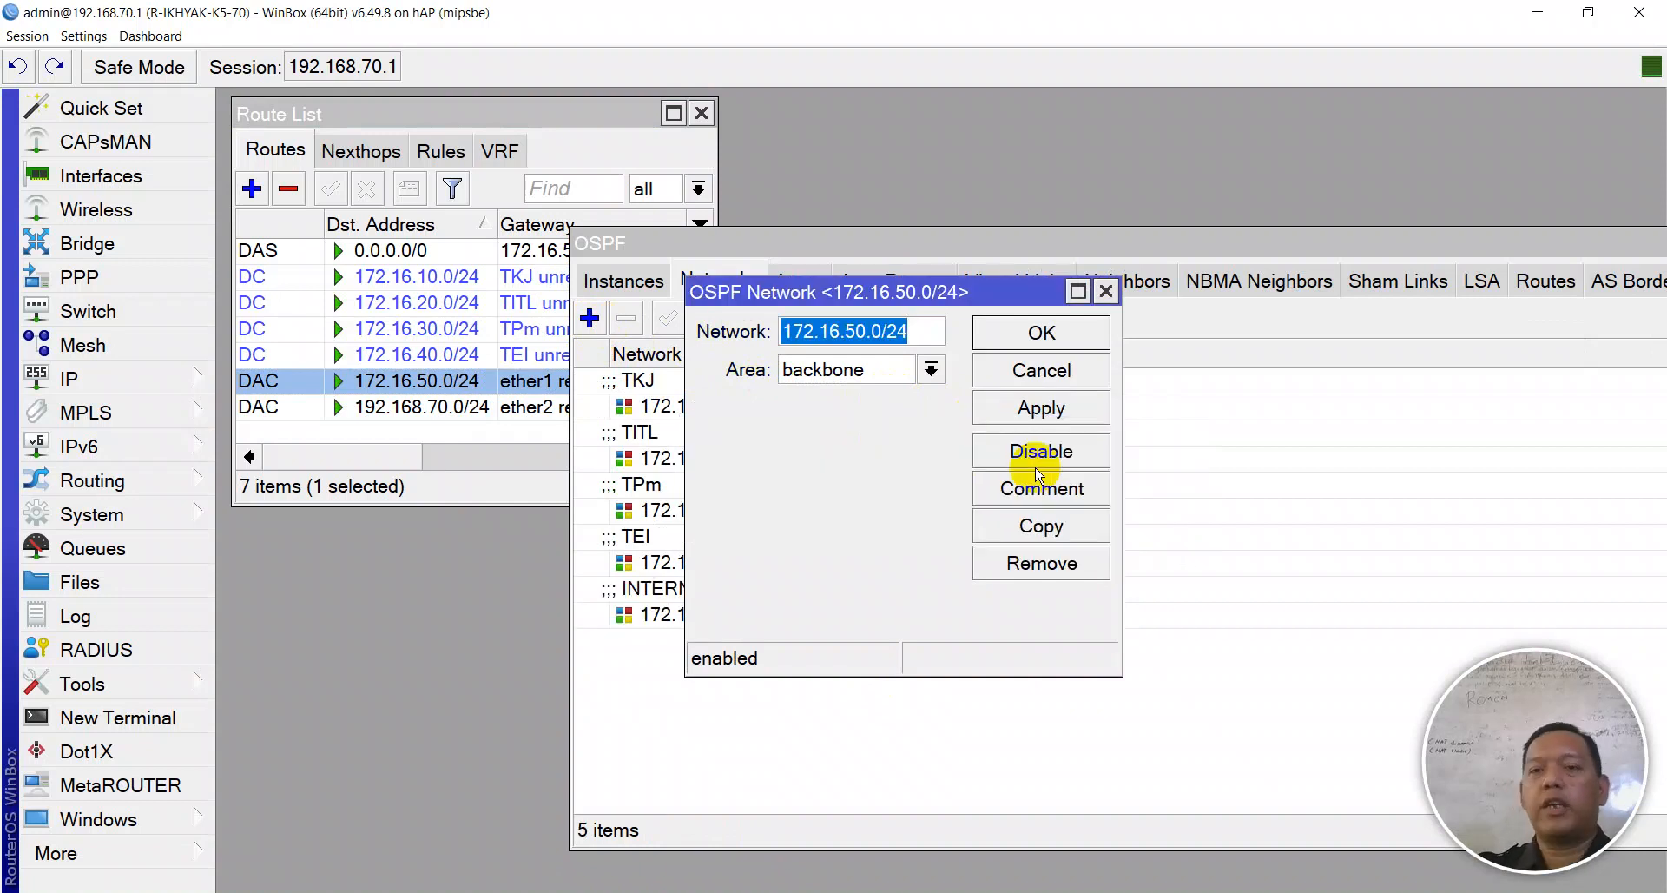
pyautogui.click(1041, 333)
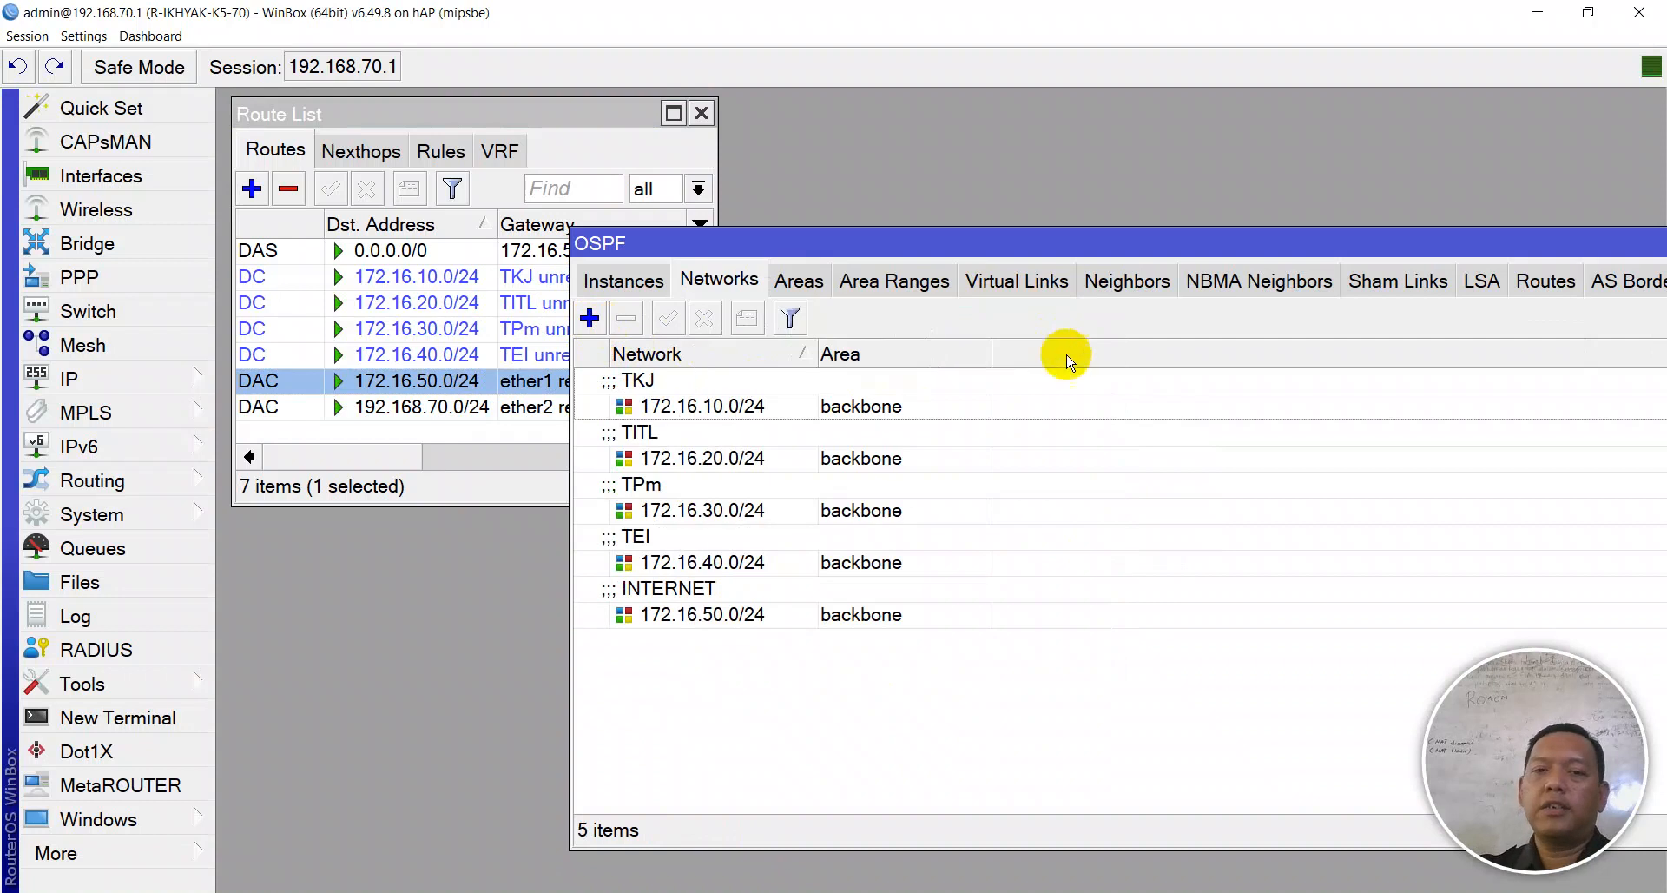
# - Copy the 192.168.70.0/24 destination address from its route in the Route List
pyautogui.doubleClick(415, 406)
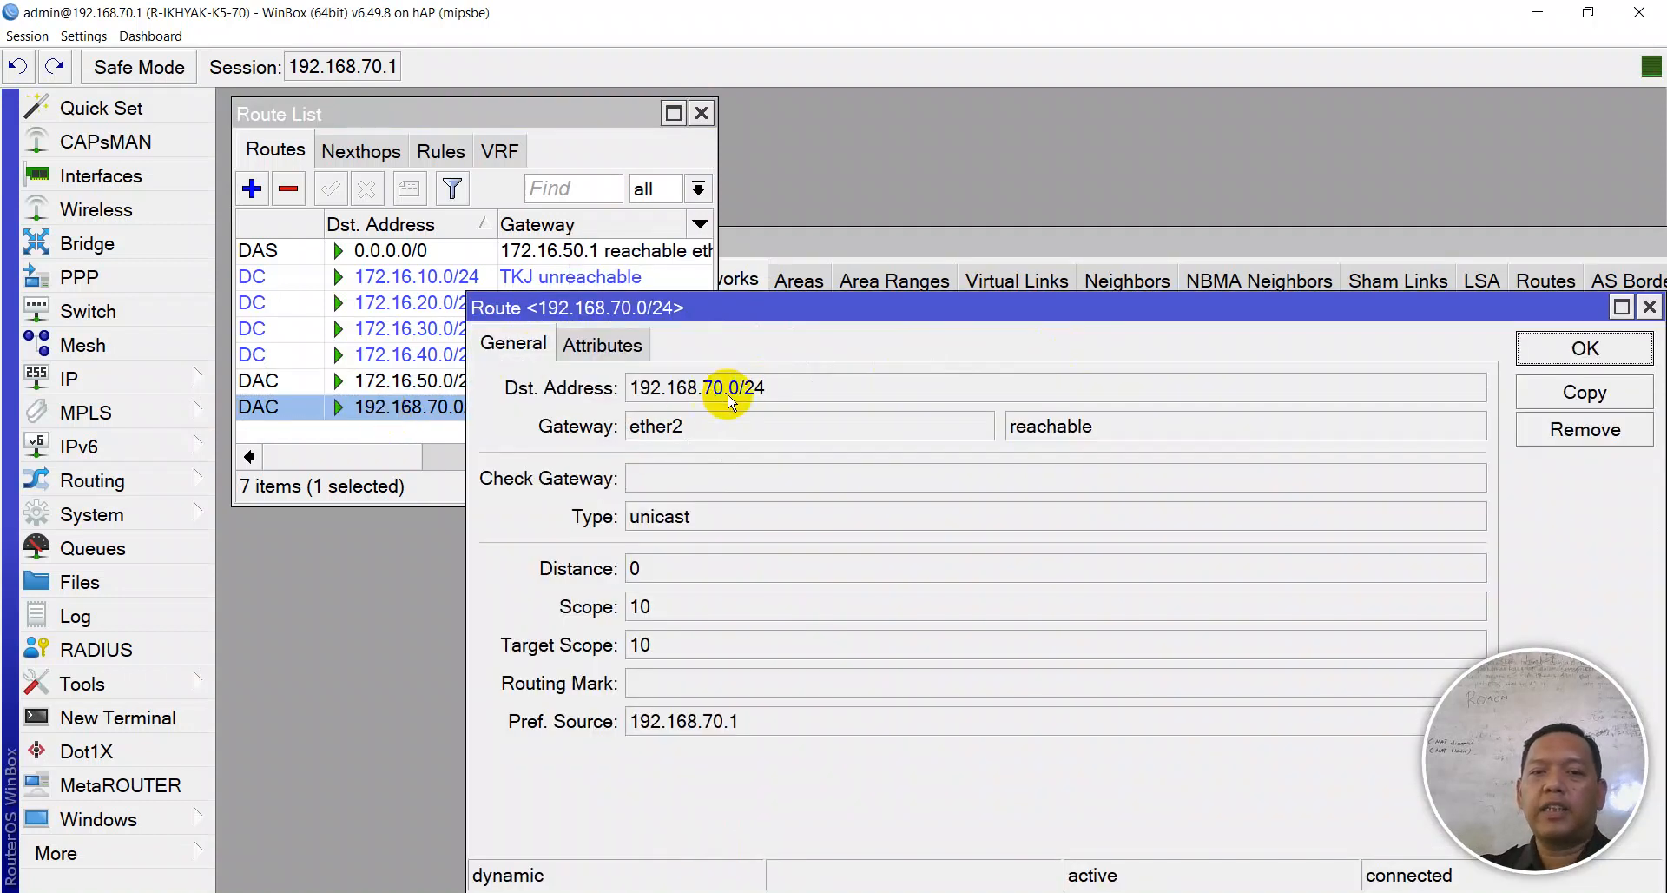
pyautogui.moveTo(793, 388); pyautogui.dragTo(594, 415)
pyautogui.hotkey('ctrl', 'c')
pyautogui.press('Escape')
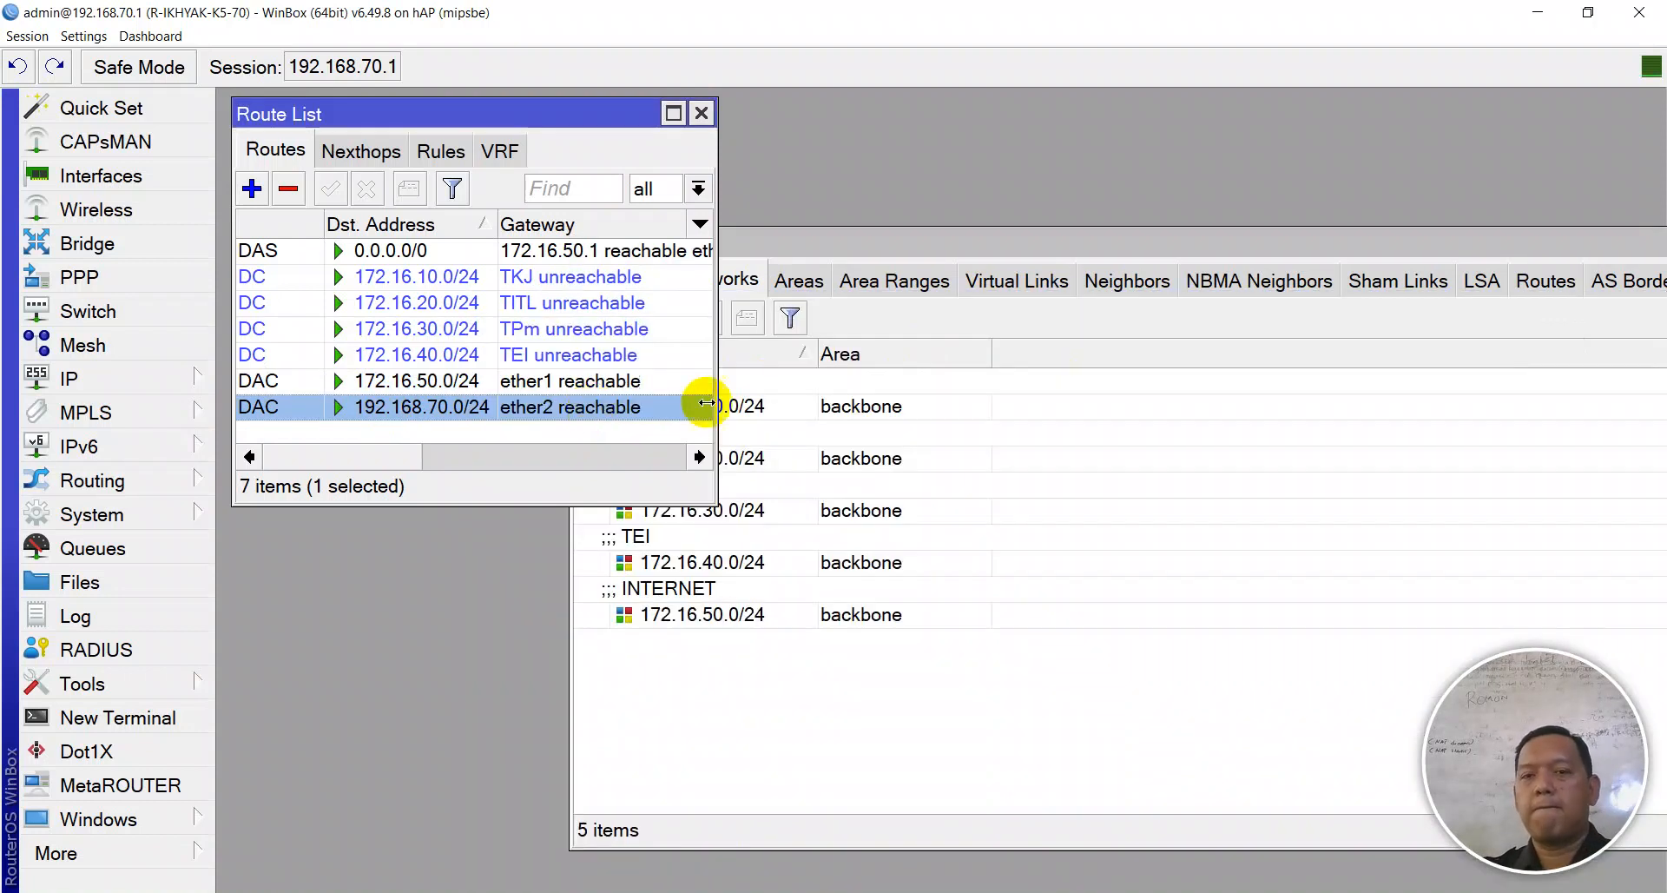
# - Add 192.168.70.0/24 as an OSPF backbone network with the comment KE CLIENT
pyautogui.click(1034, 551)
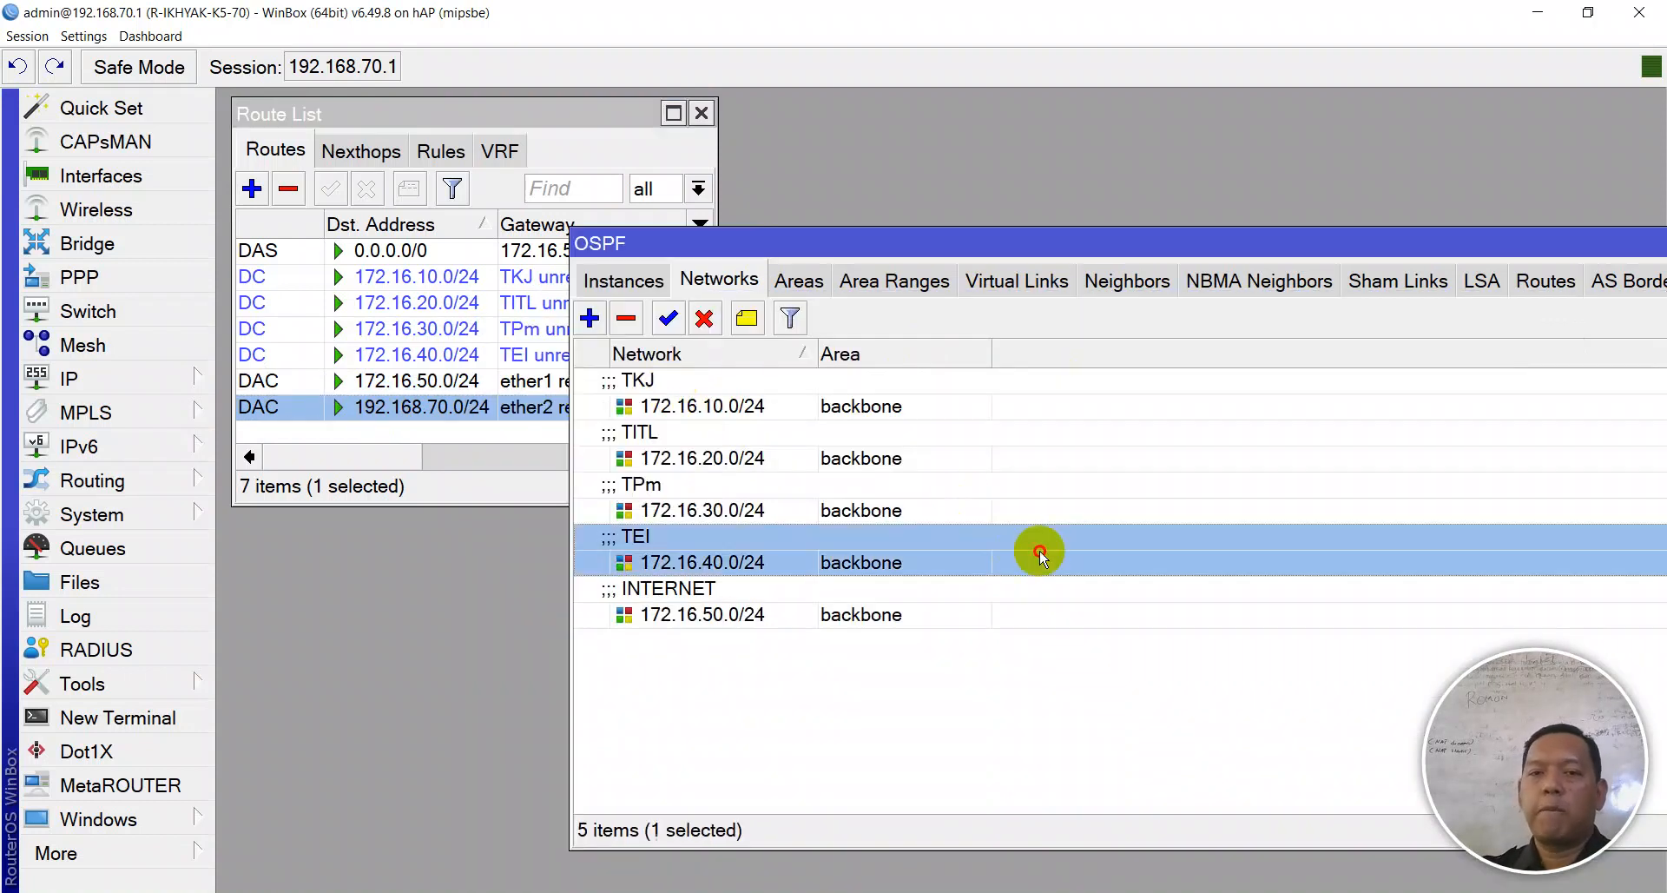
pyautogui.click(589, 319)
pyautogui.hotkey('ctrl', 'v')
pyautogui.click(1004, 420)
pyautogui.click(1012, 490)
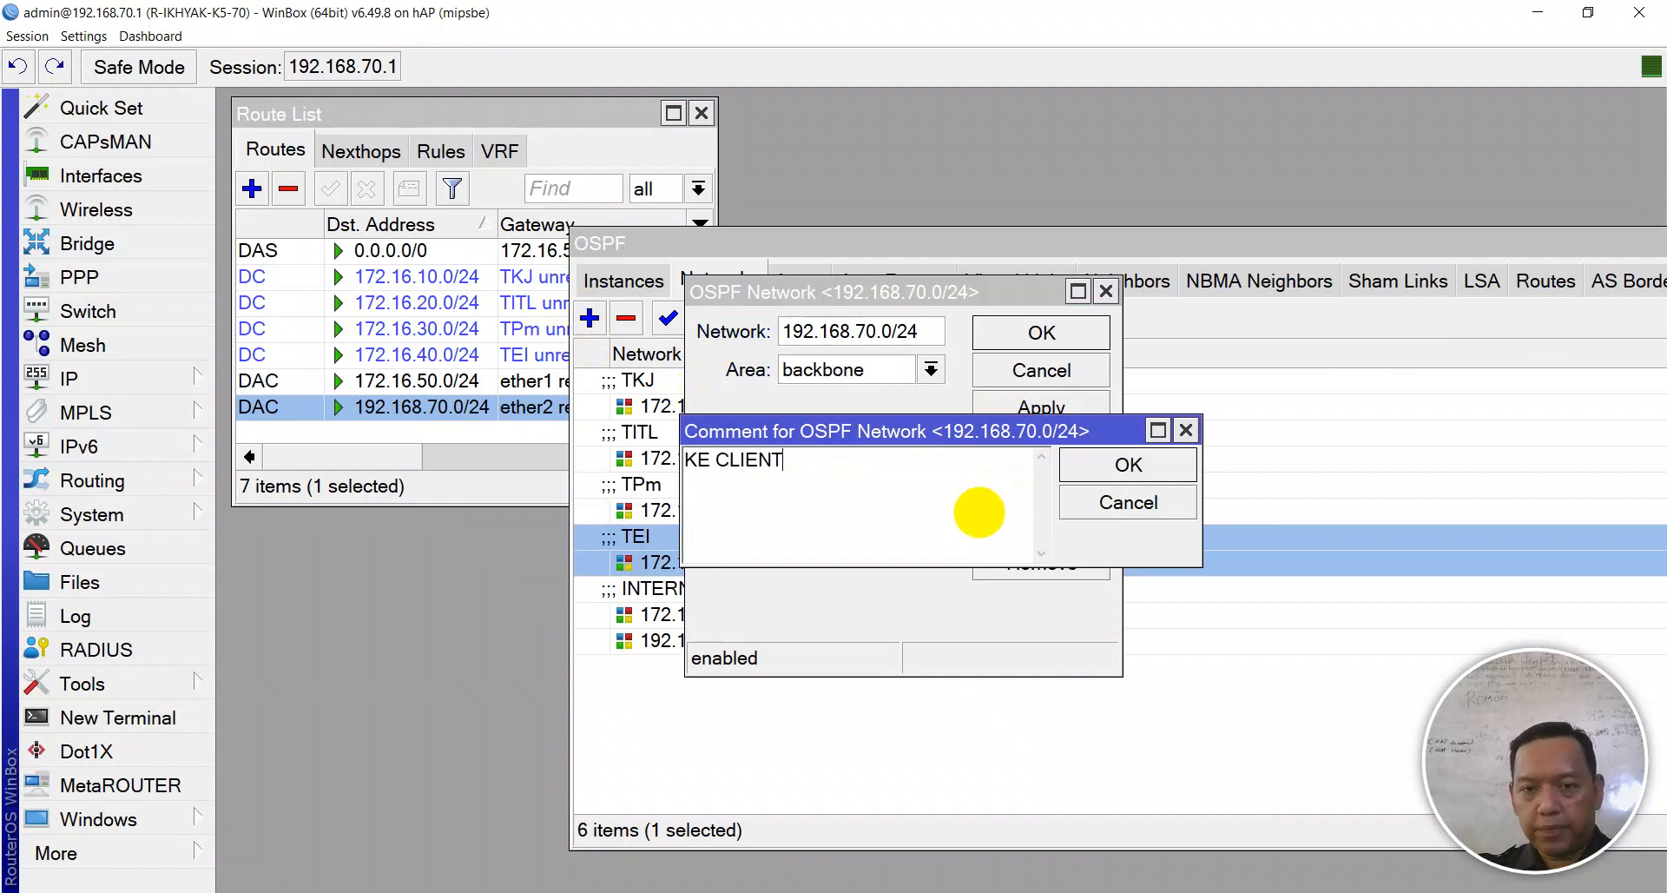
pyautogui.press('Return')
pyautogui.click(1023, 408)
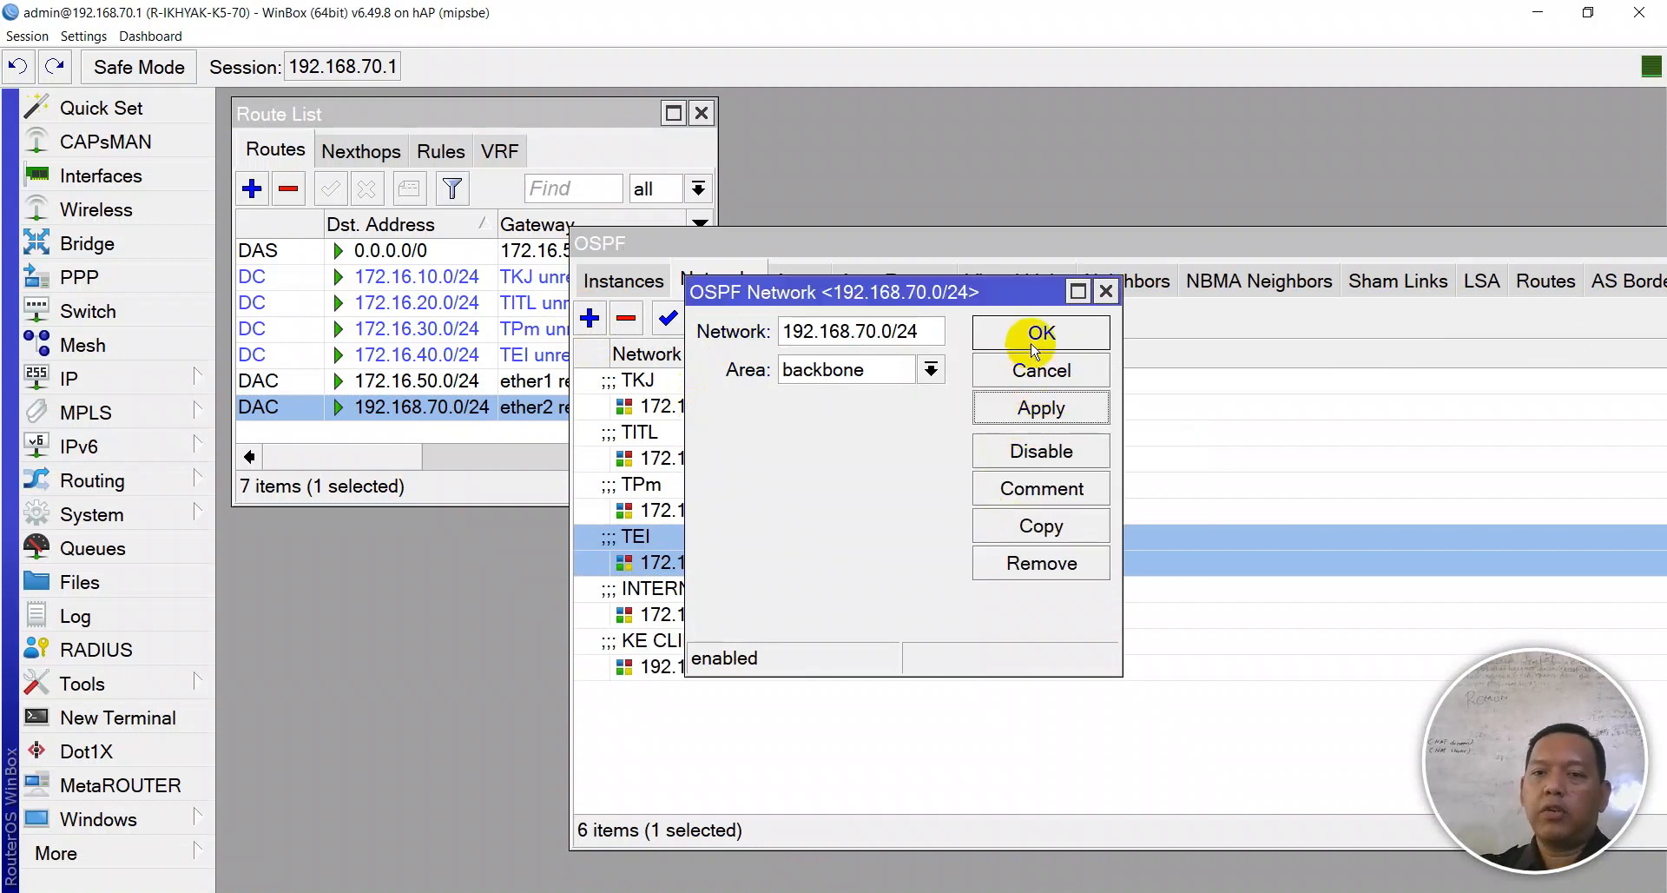
pyautogui.click(1033, 339)
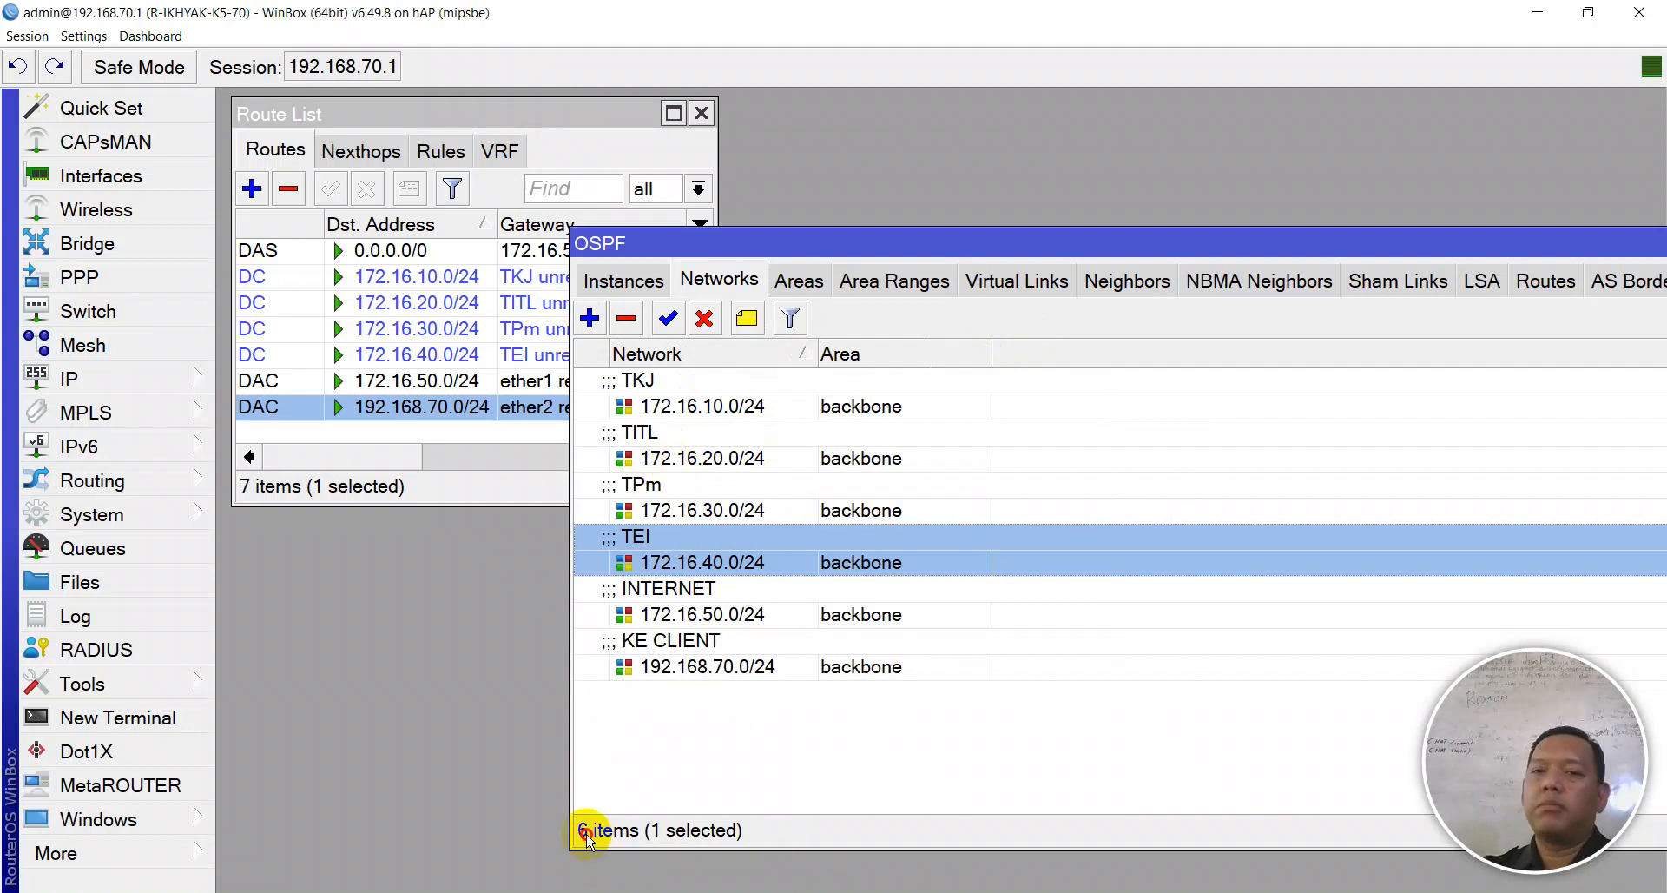
# - Edit the default instance on the OSPF Instances tab: name PC-70, router ID 70.70.70.70
pyautogui.click(624, 286)
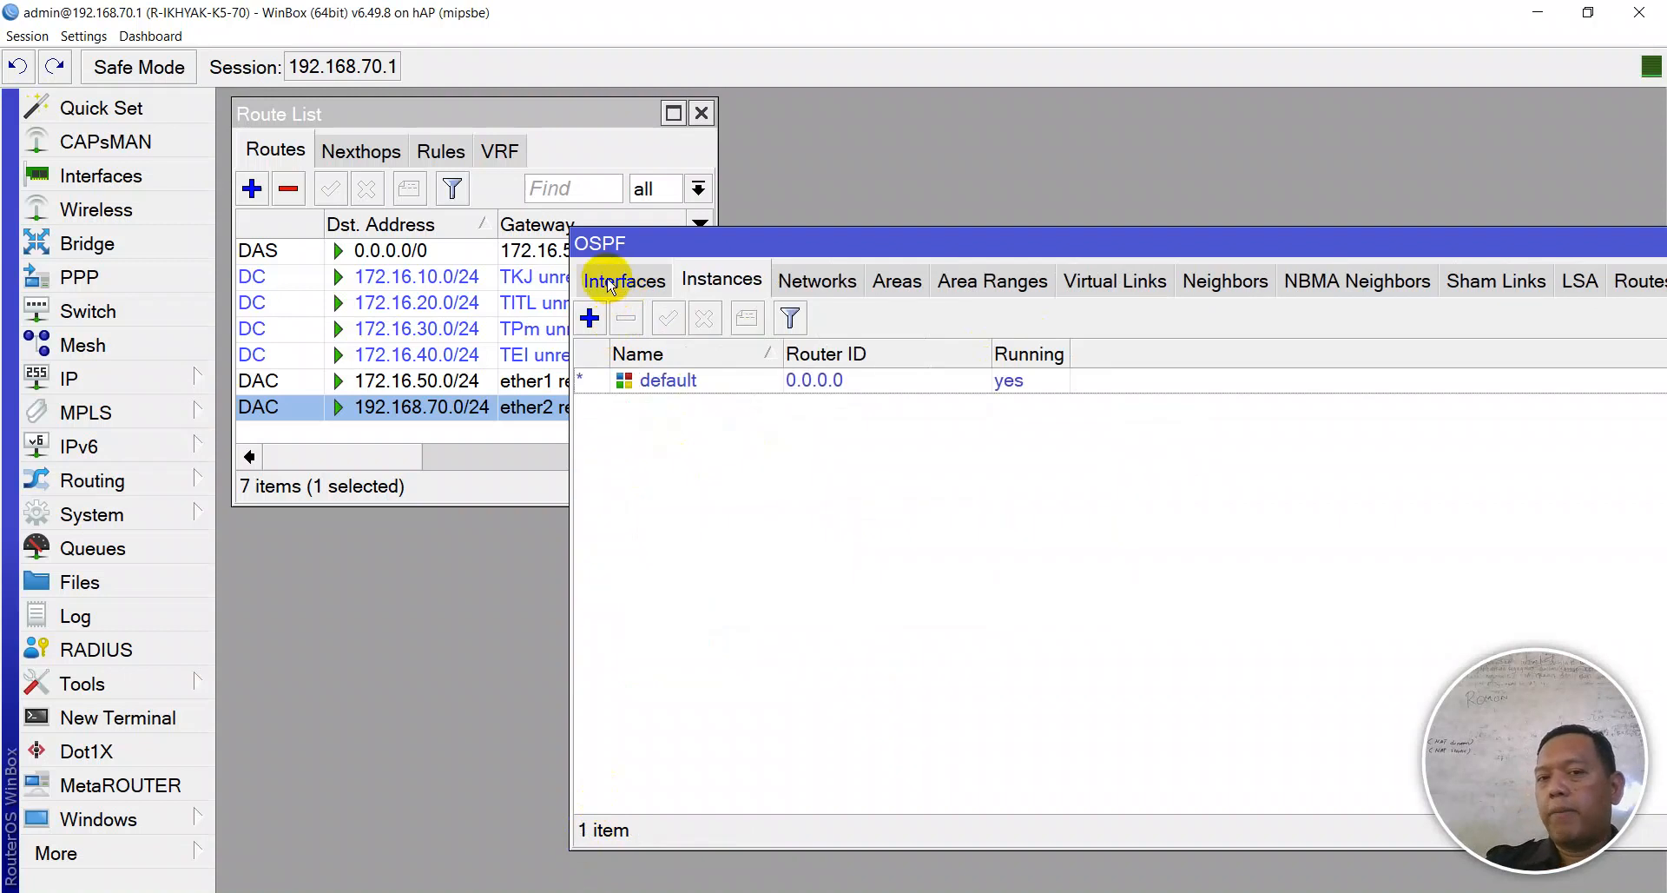
pyautogui.doubleClick(701, 388)
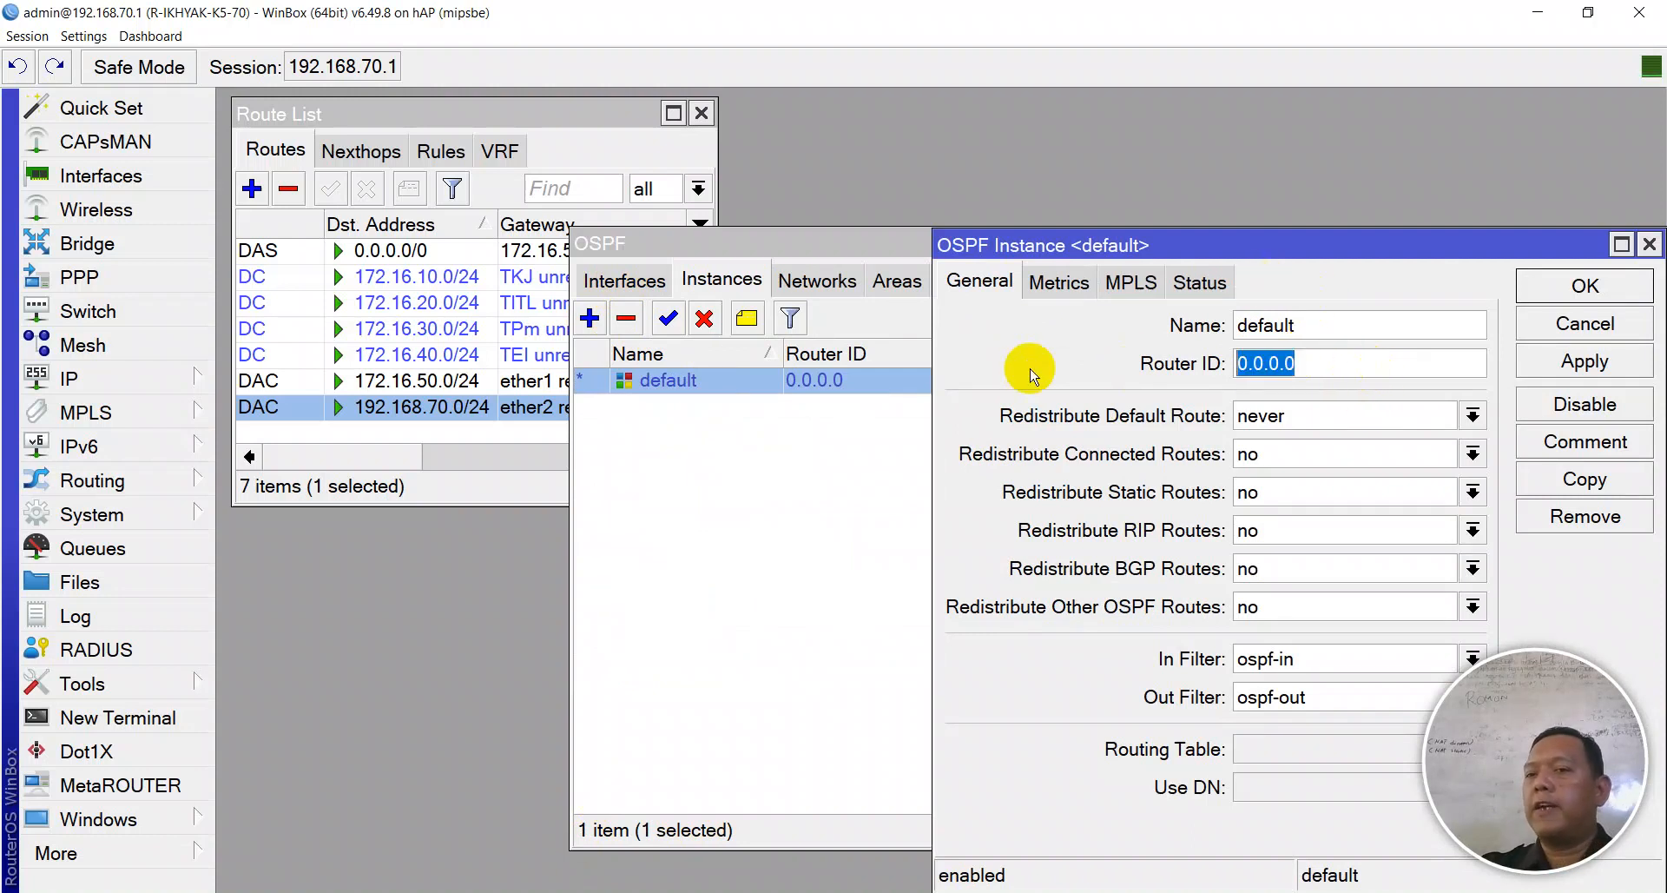
pyautogui.hotkey('shift', 'Tab')
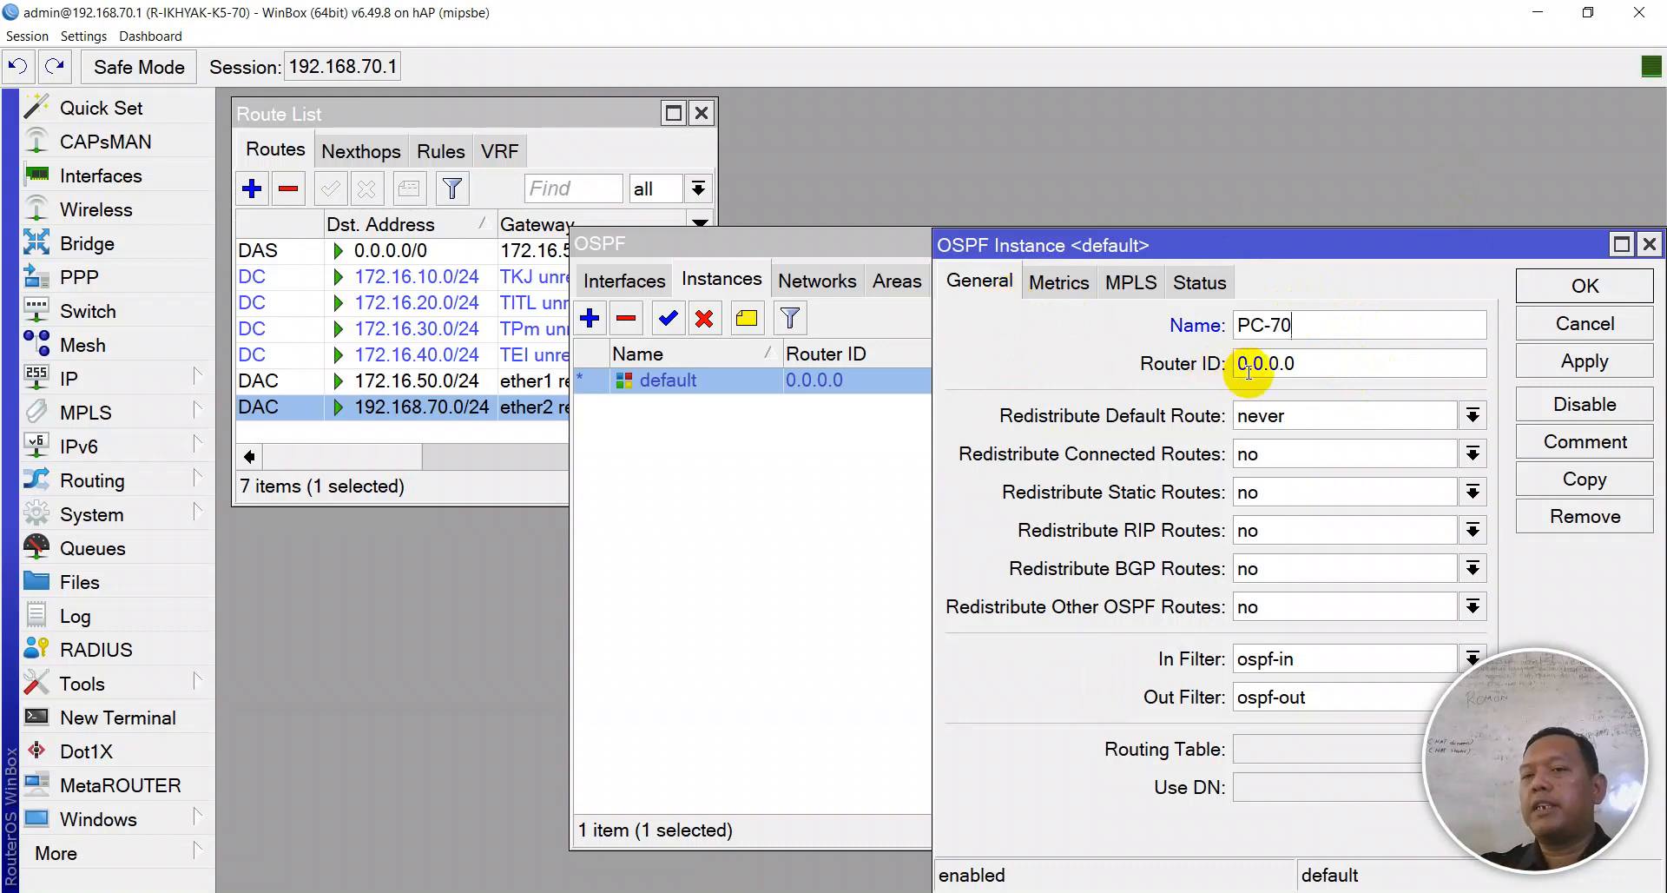
pyautogui.click(1150, 372)
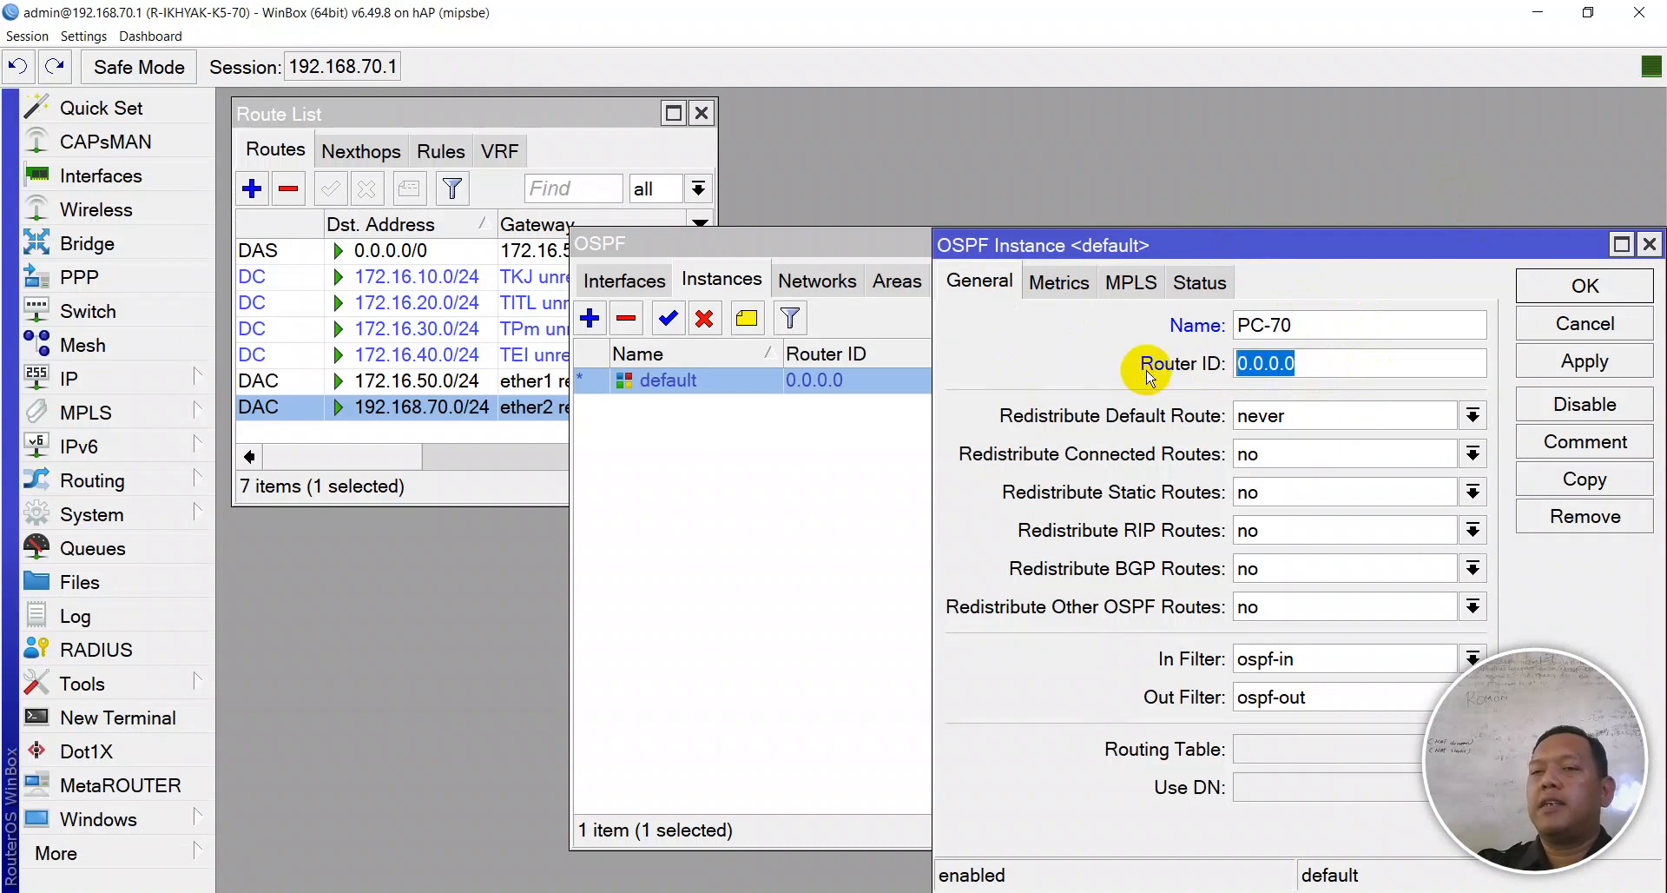
pyautogui.write('7')
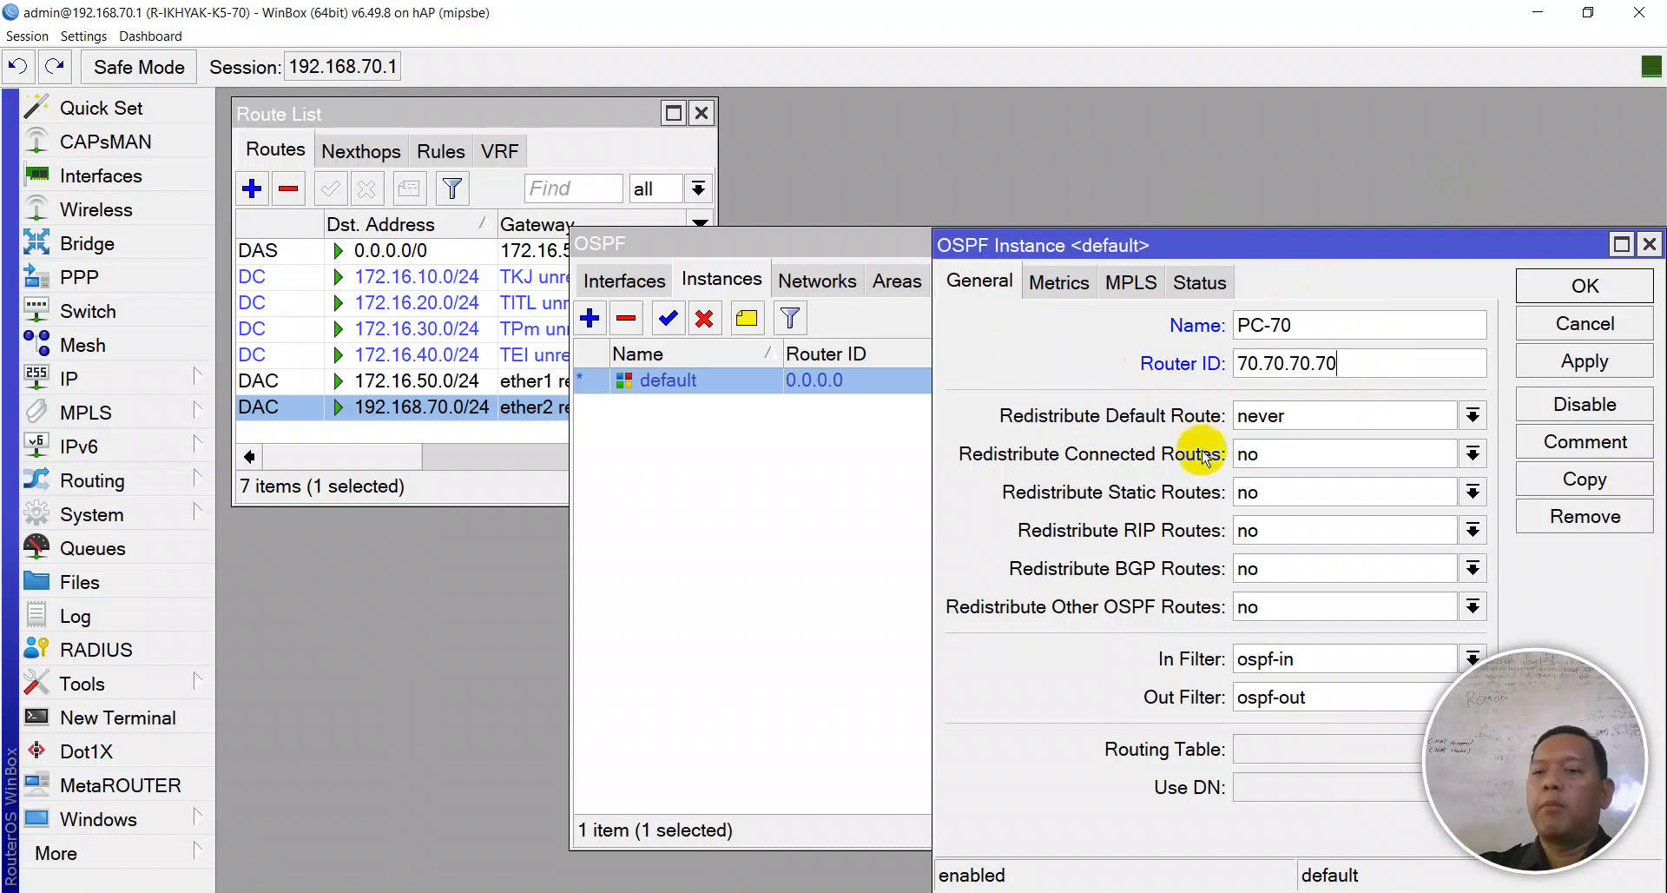
pyautogui.click(1576, 363)
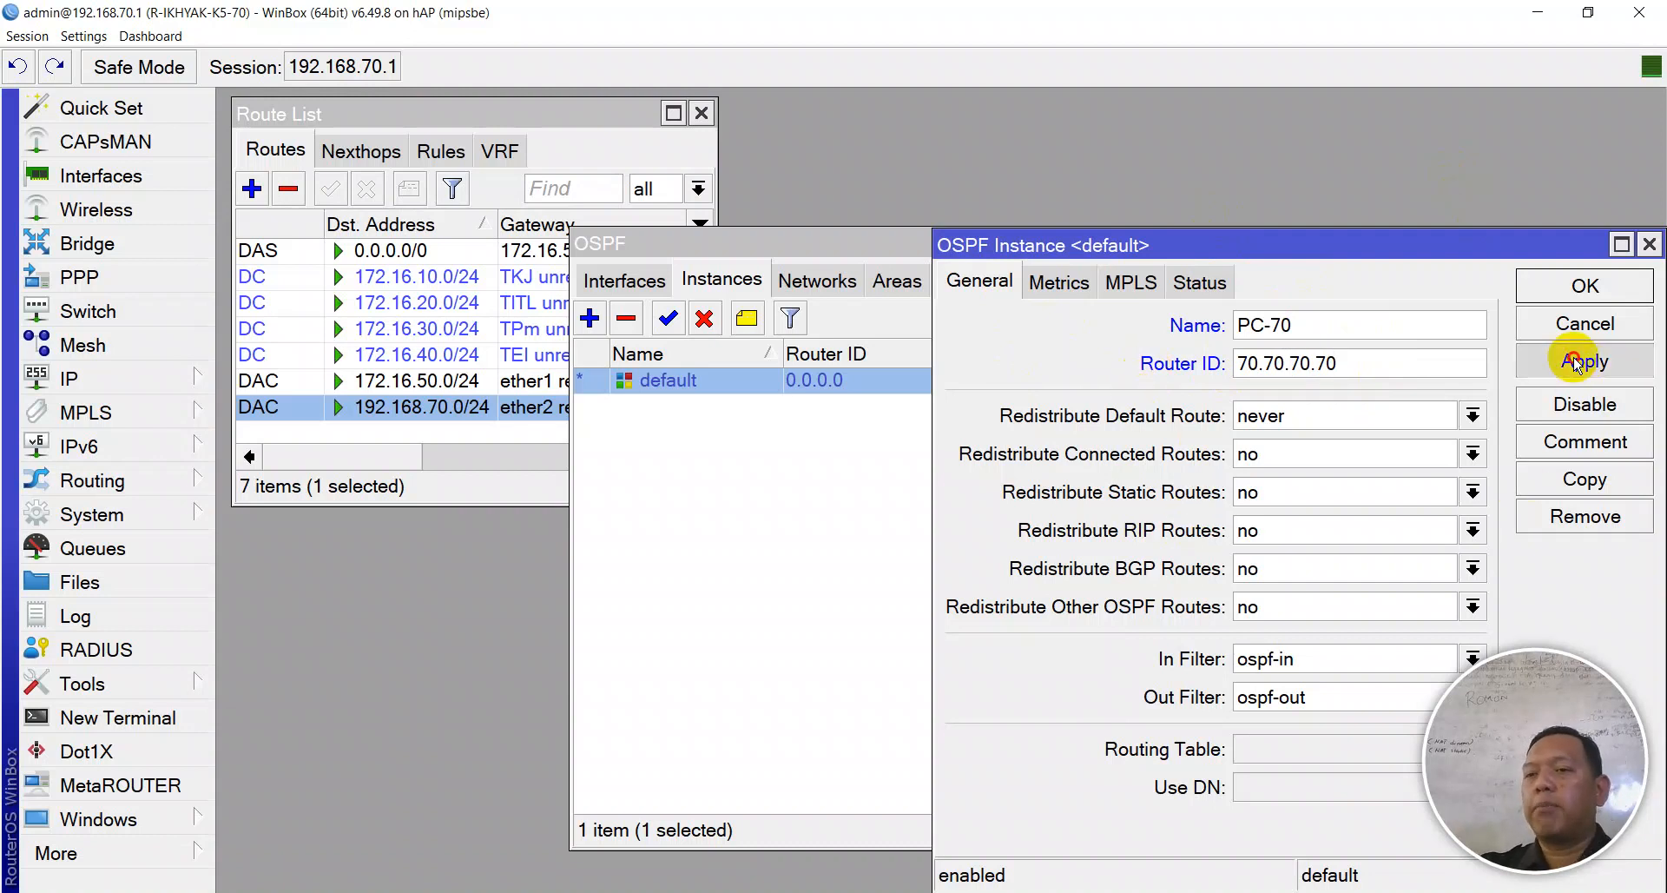
pyautogui.click(1586, 285)
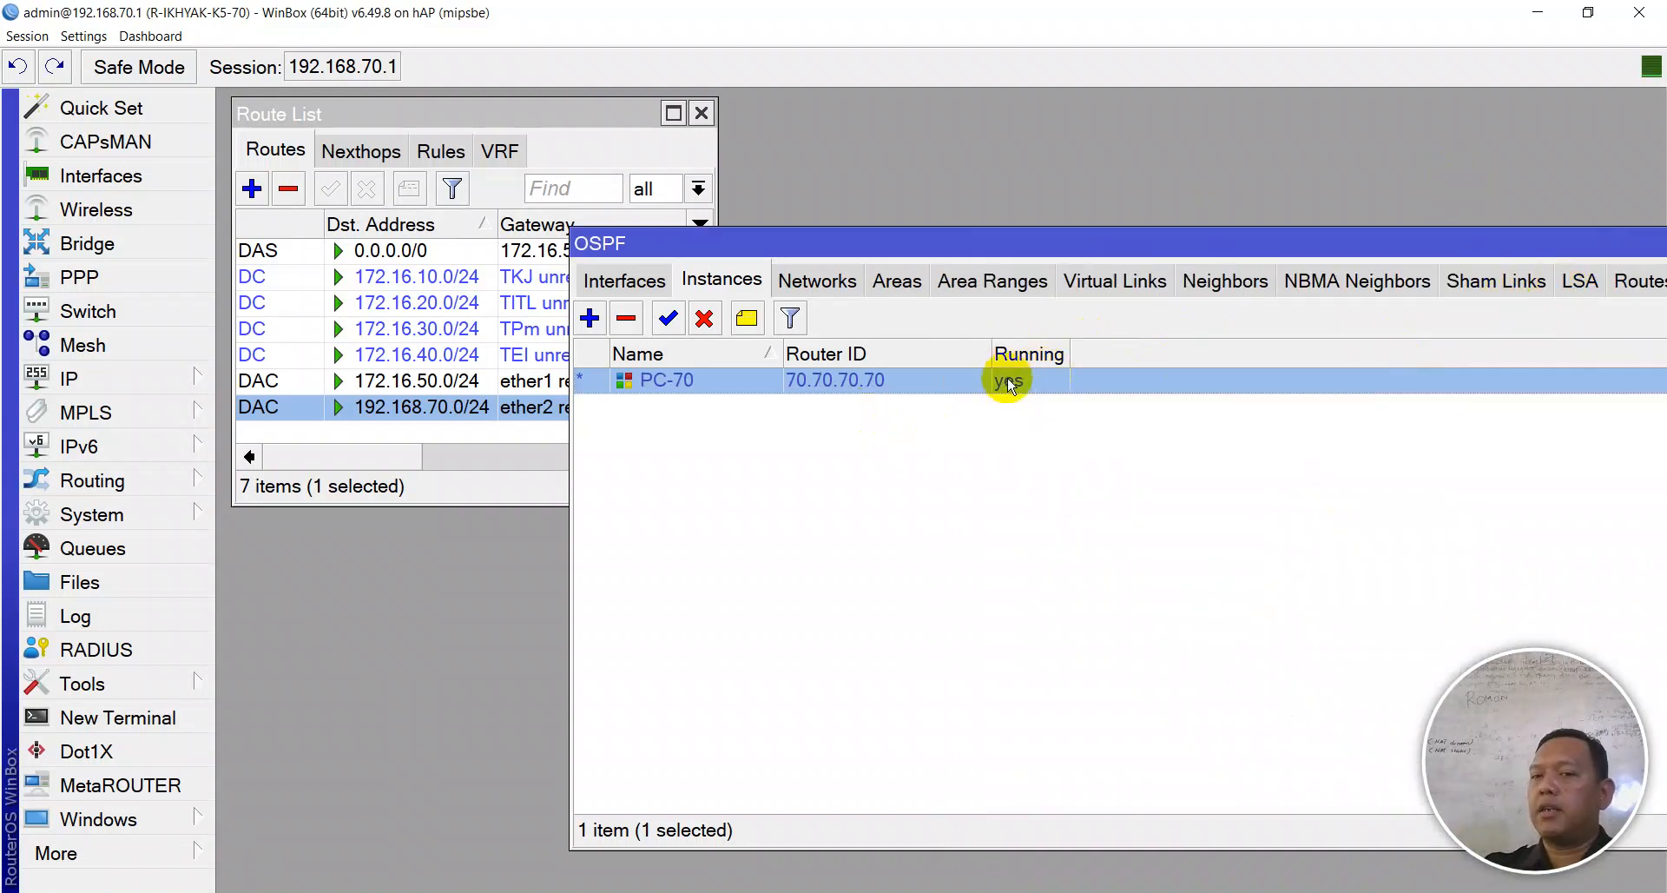
# - Create a new OSPF interface entry for ether1
pyautogui.click(629, 277)
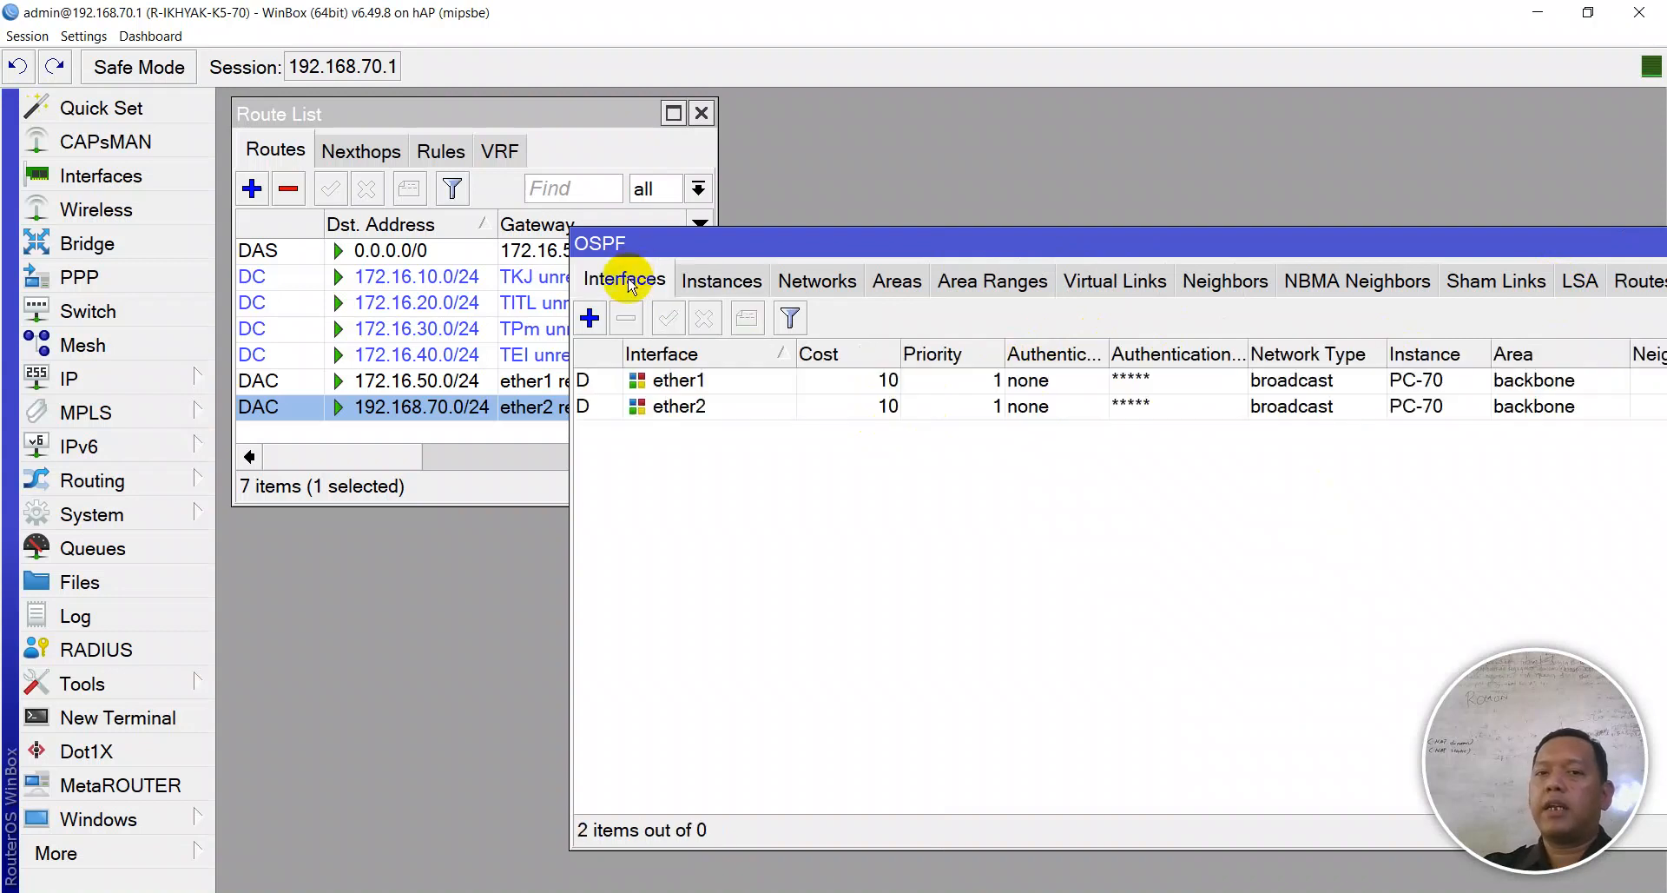
pyautogui.click(590, 317)
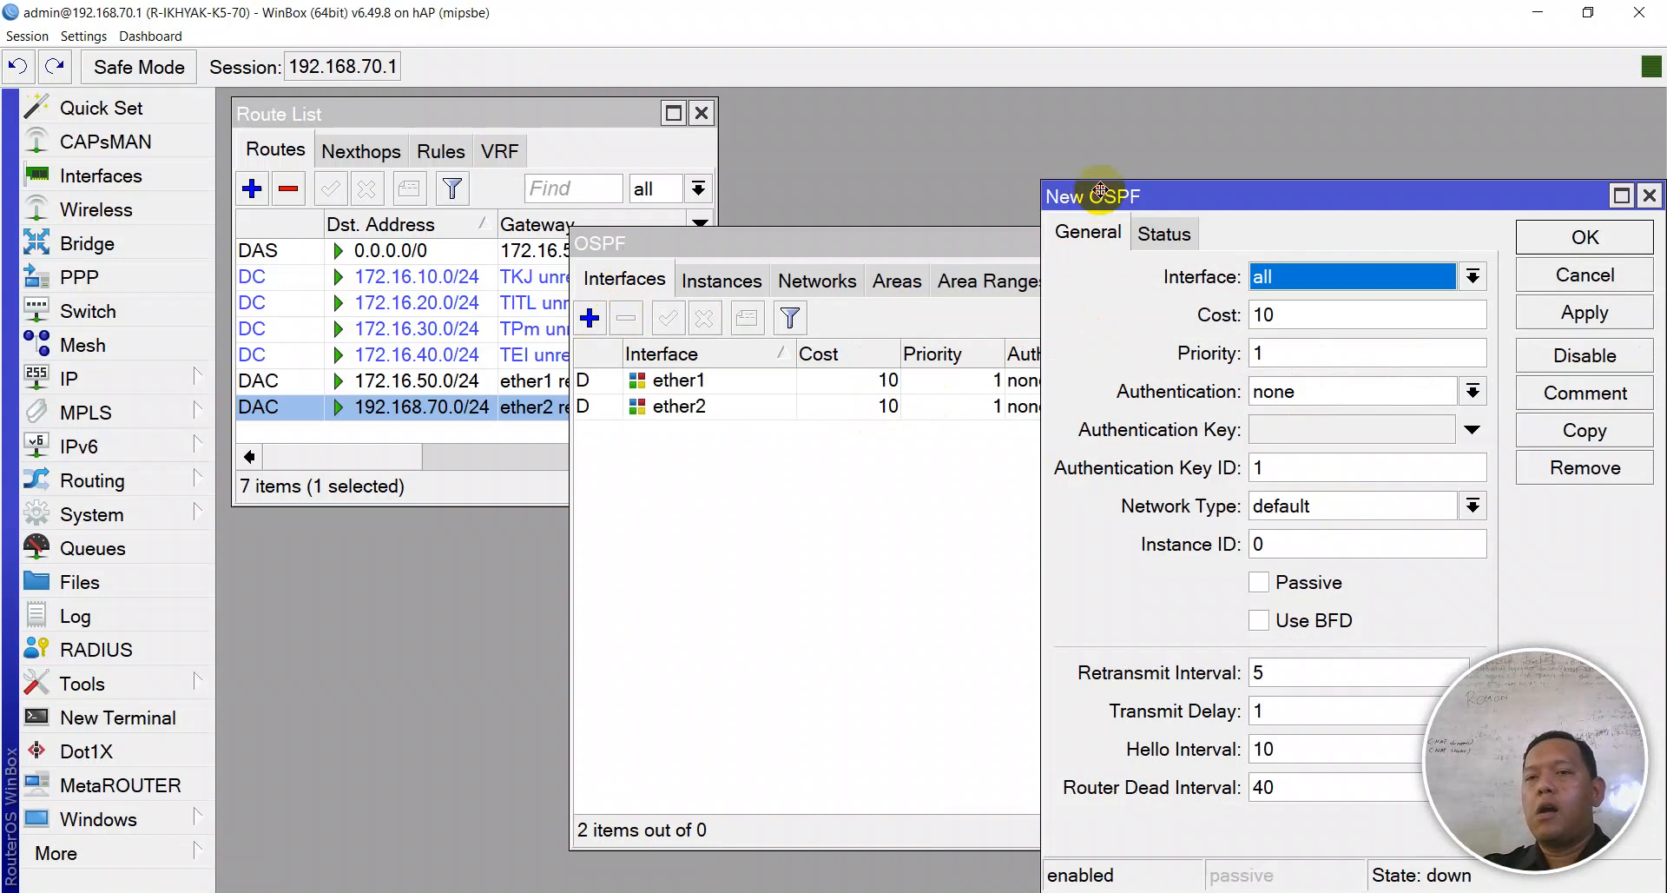
pyautogui.moveTo(1094, 196); pyautogui.dragTo(771, 226)
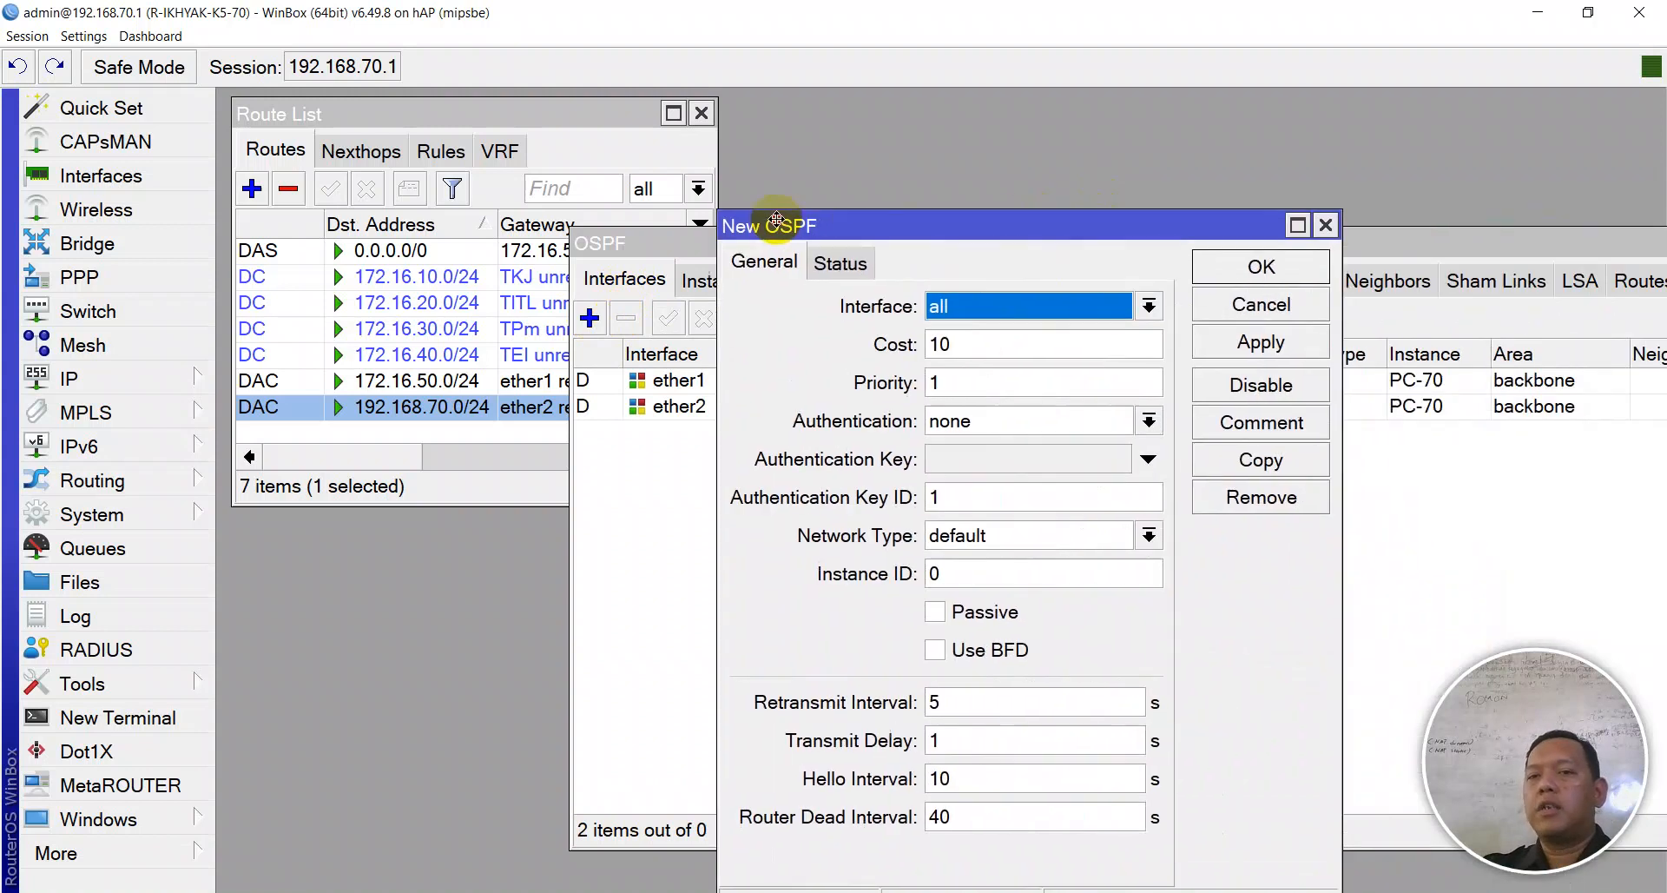
pyautogui.click(1011, 307)
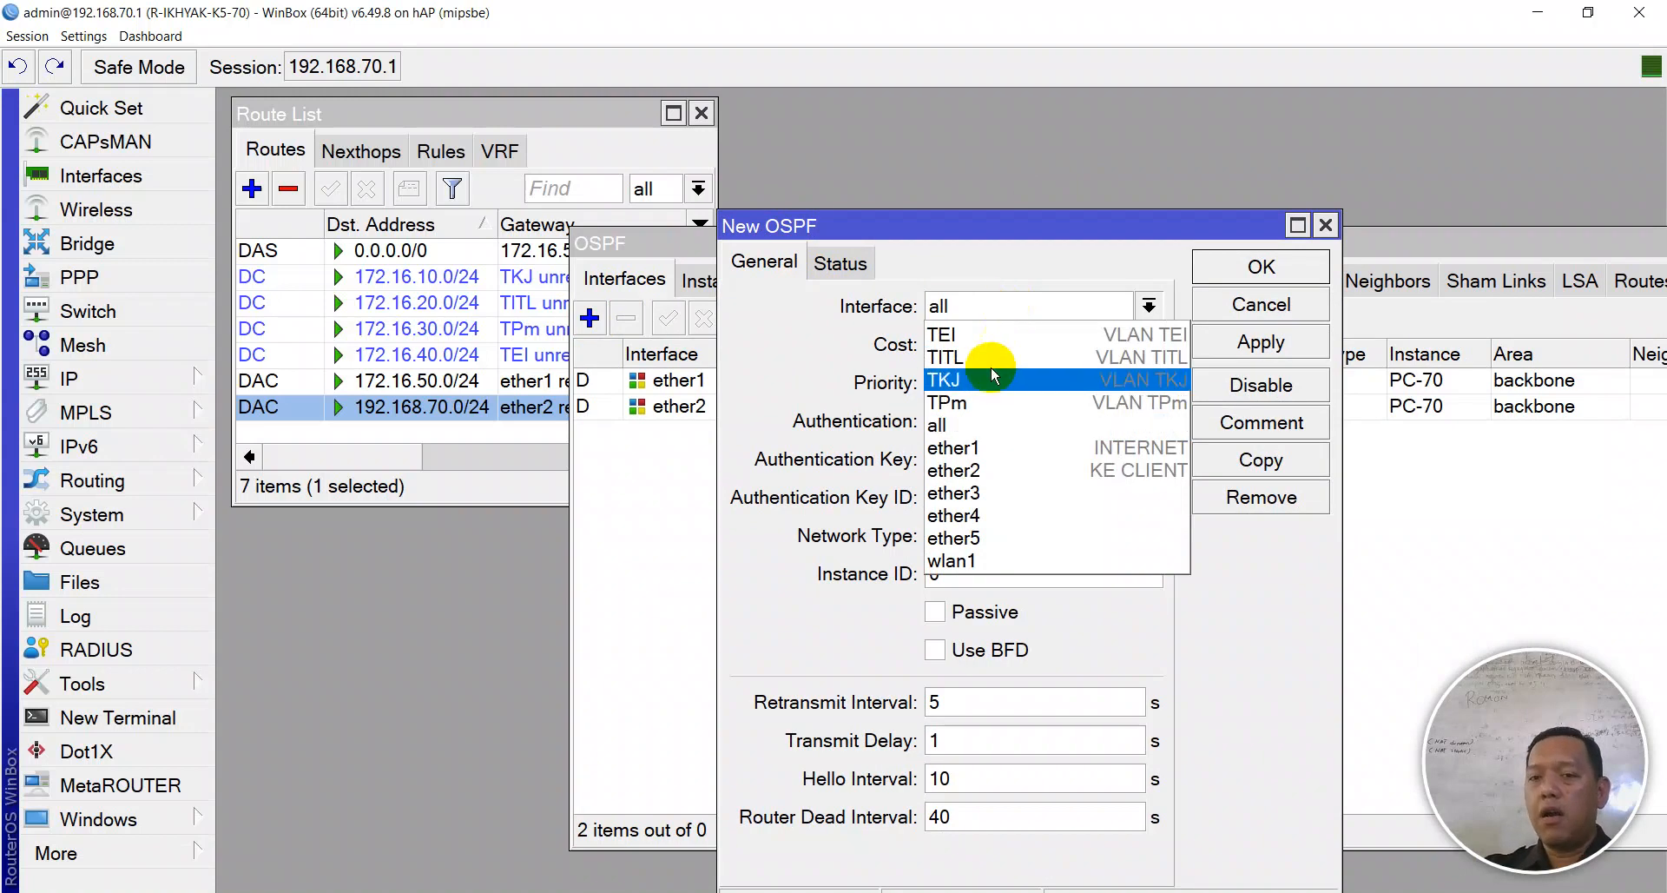
pyautogui.click(987, 447)
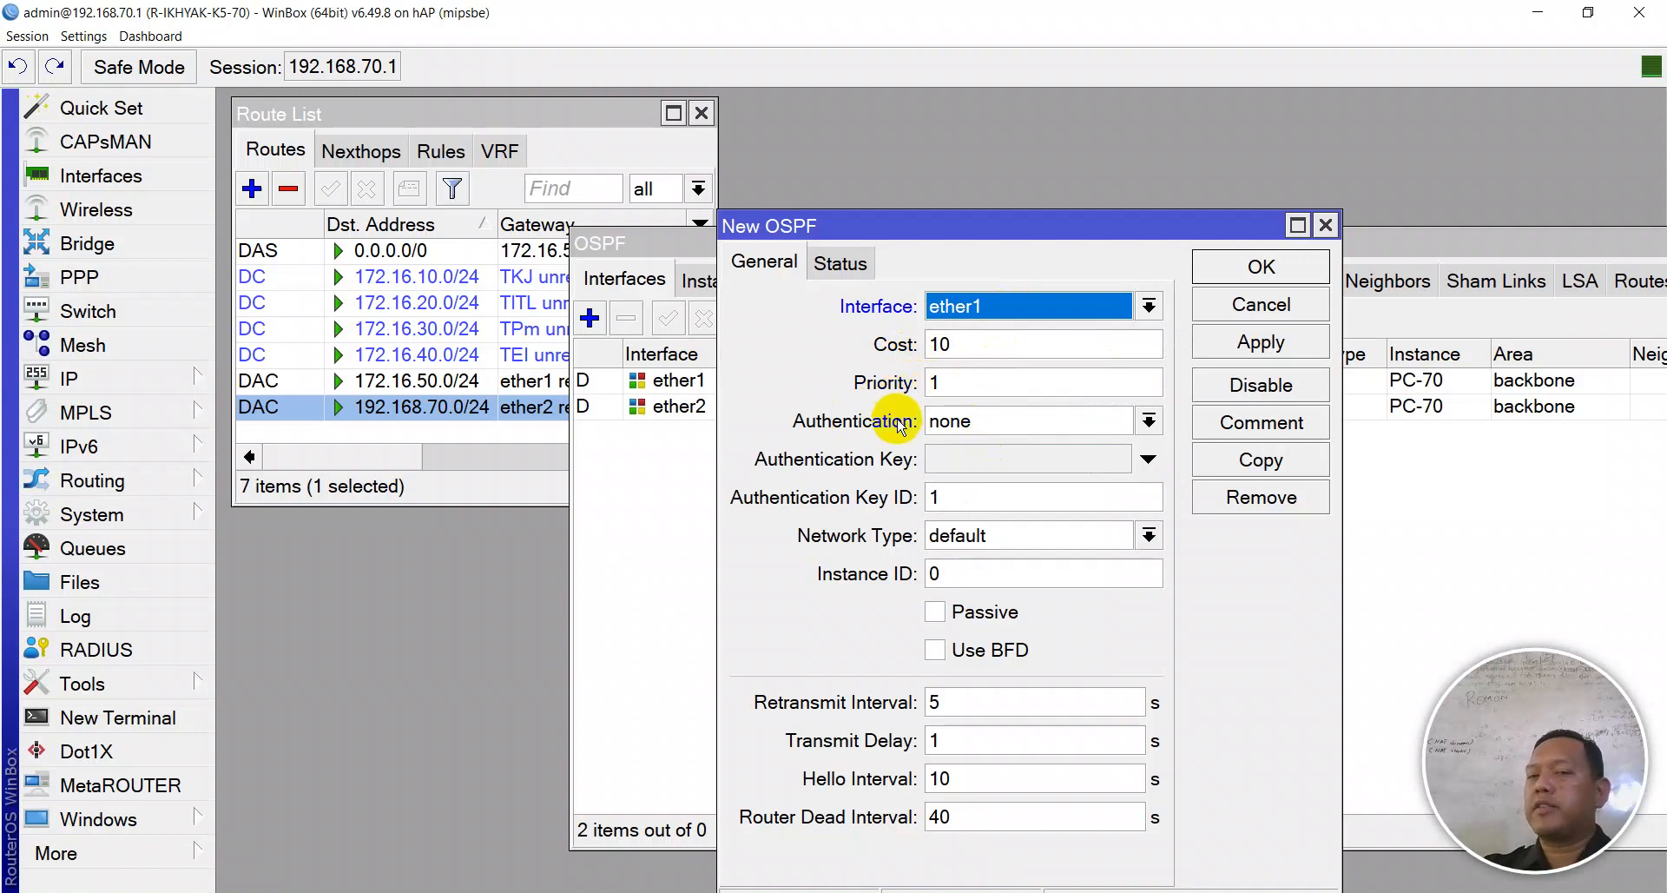
# - Set the ether1 OSPF authentication to MD5 and enter the authentication key
pyautogui.click(992, 429)
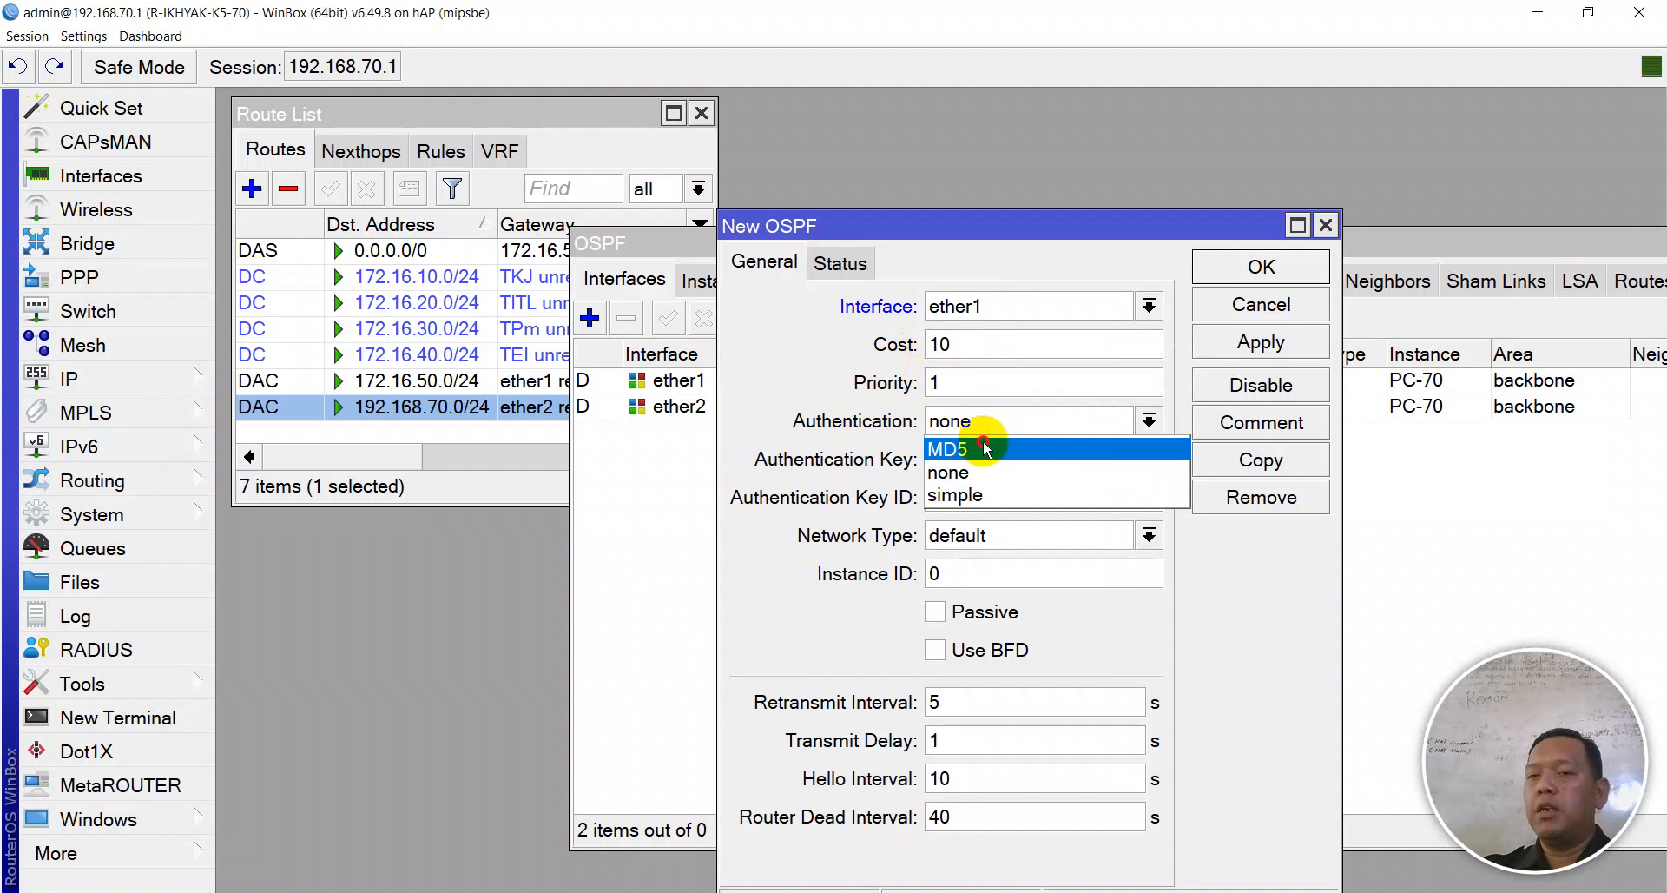
pyautogui.click(986, 448)
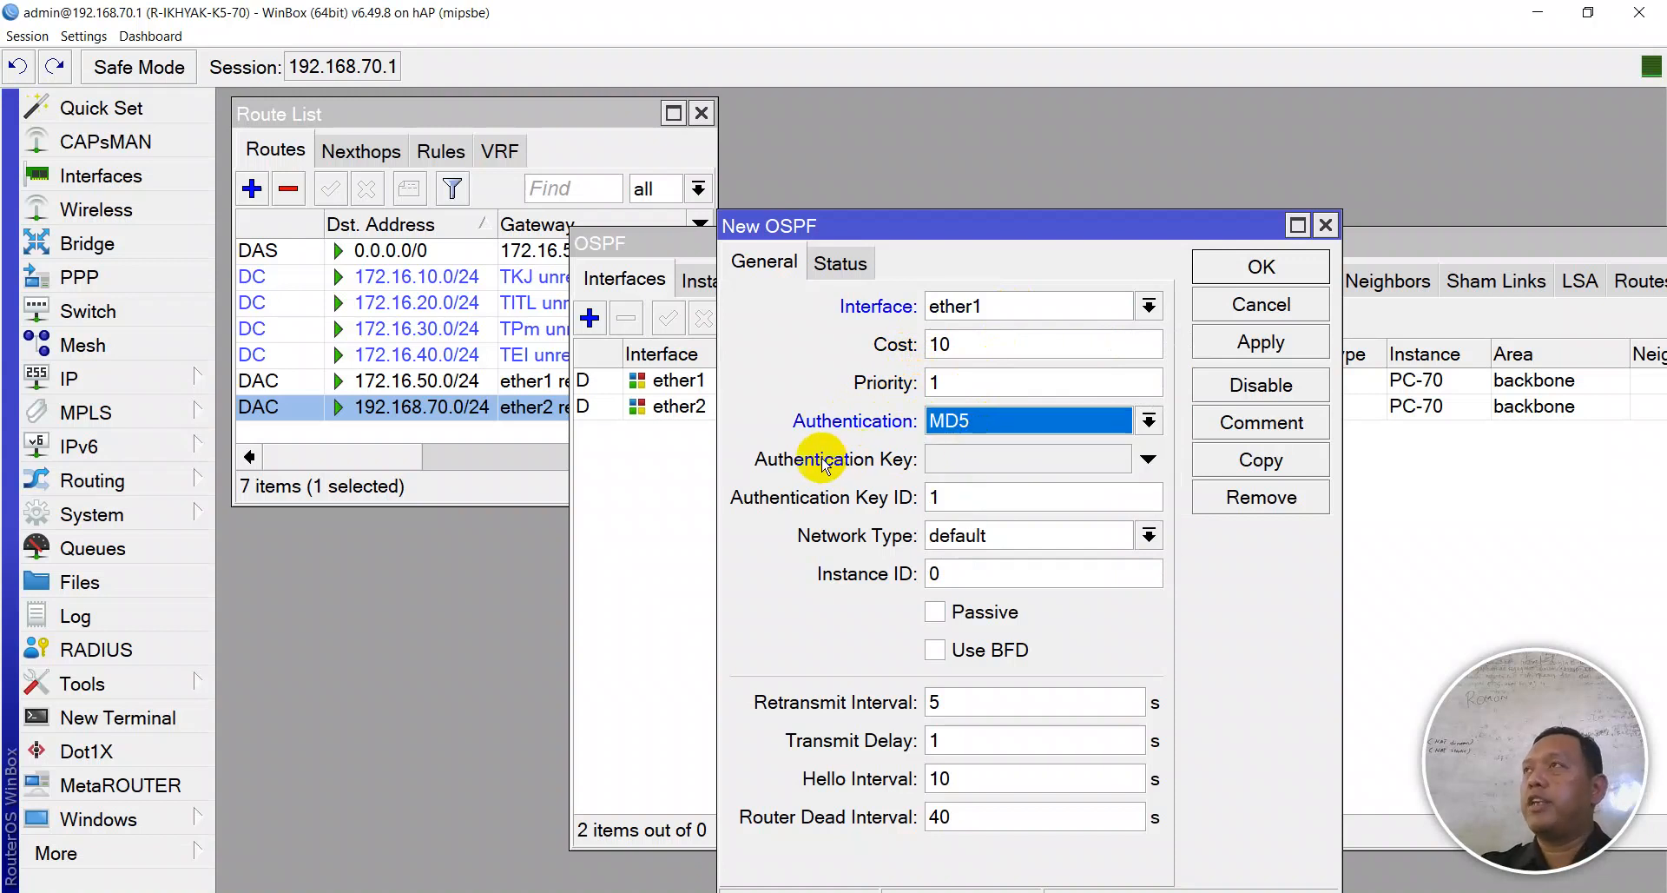
pyautogui.click(955, 459)
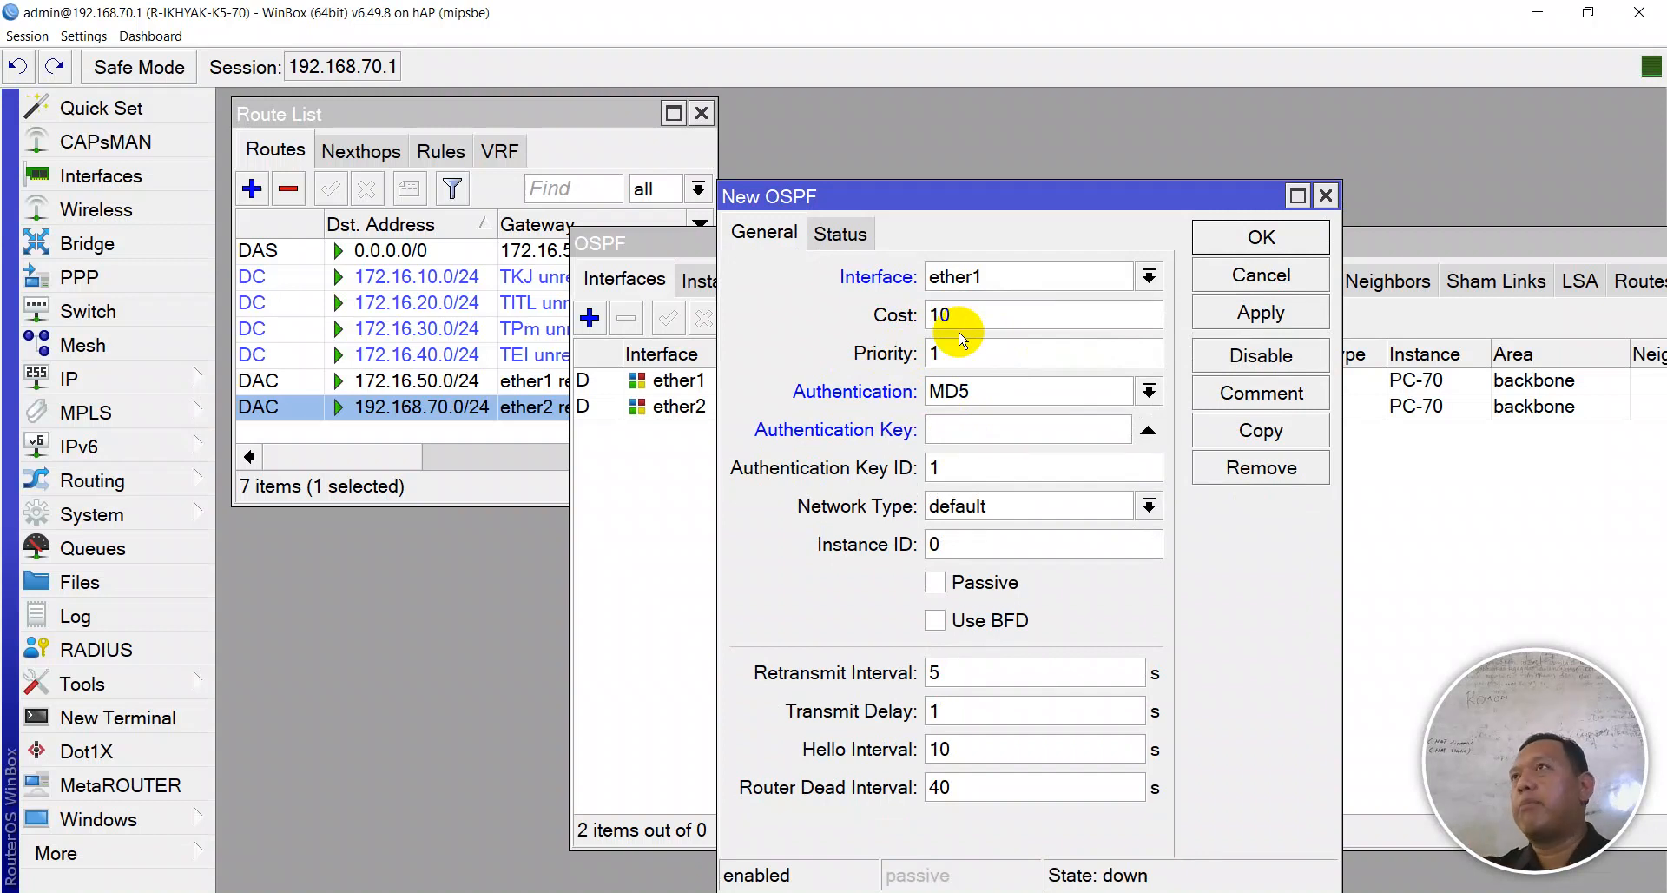
pyautogui.hotkey('shift', 'Tab')
pyautogui.hotkey('shift', 'Tab')
pyautogui.hotkey('shift', 'Tab')
pyautogui.hotkey('shift', 'Tab')
pyautogui.hotkey('alt', 'Down')
pyautogui.press('Down')
pyautogui.press('Escape')
pyautogui.press('Tab')
pyautogui.press('Tab')
pyautogui.press('Tab')
pyautogui.press('Tab')
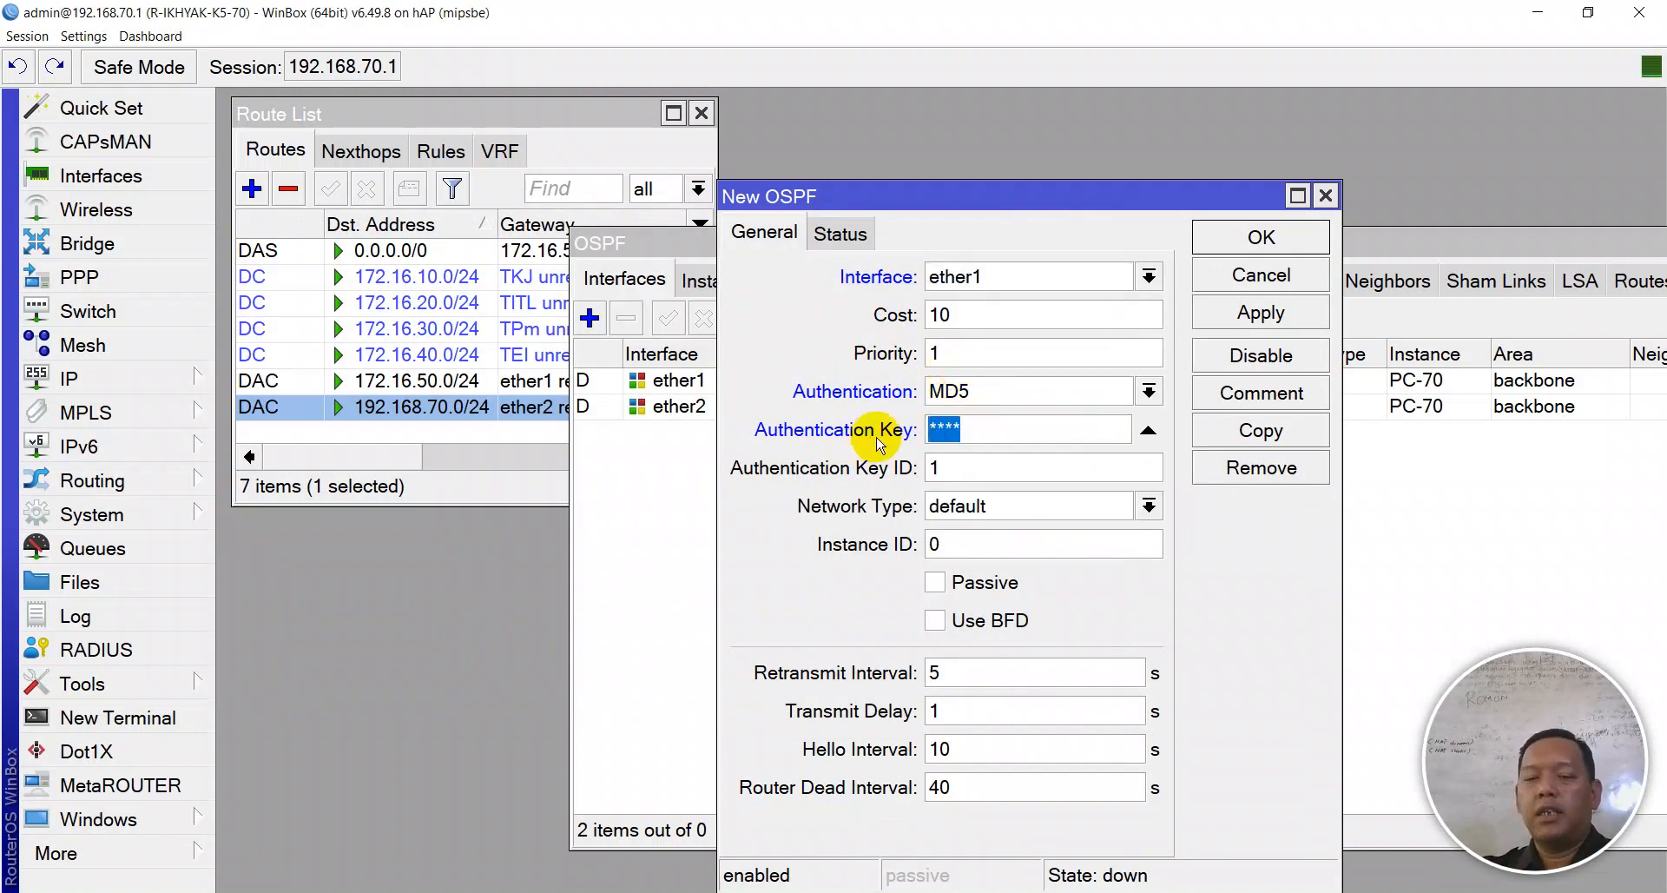
pyautogui.press('BackSpace')
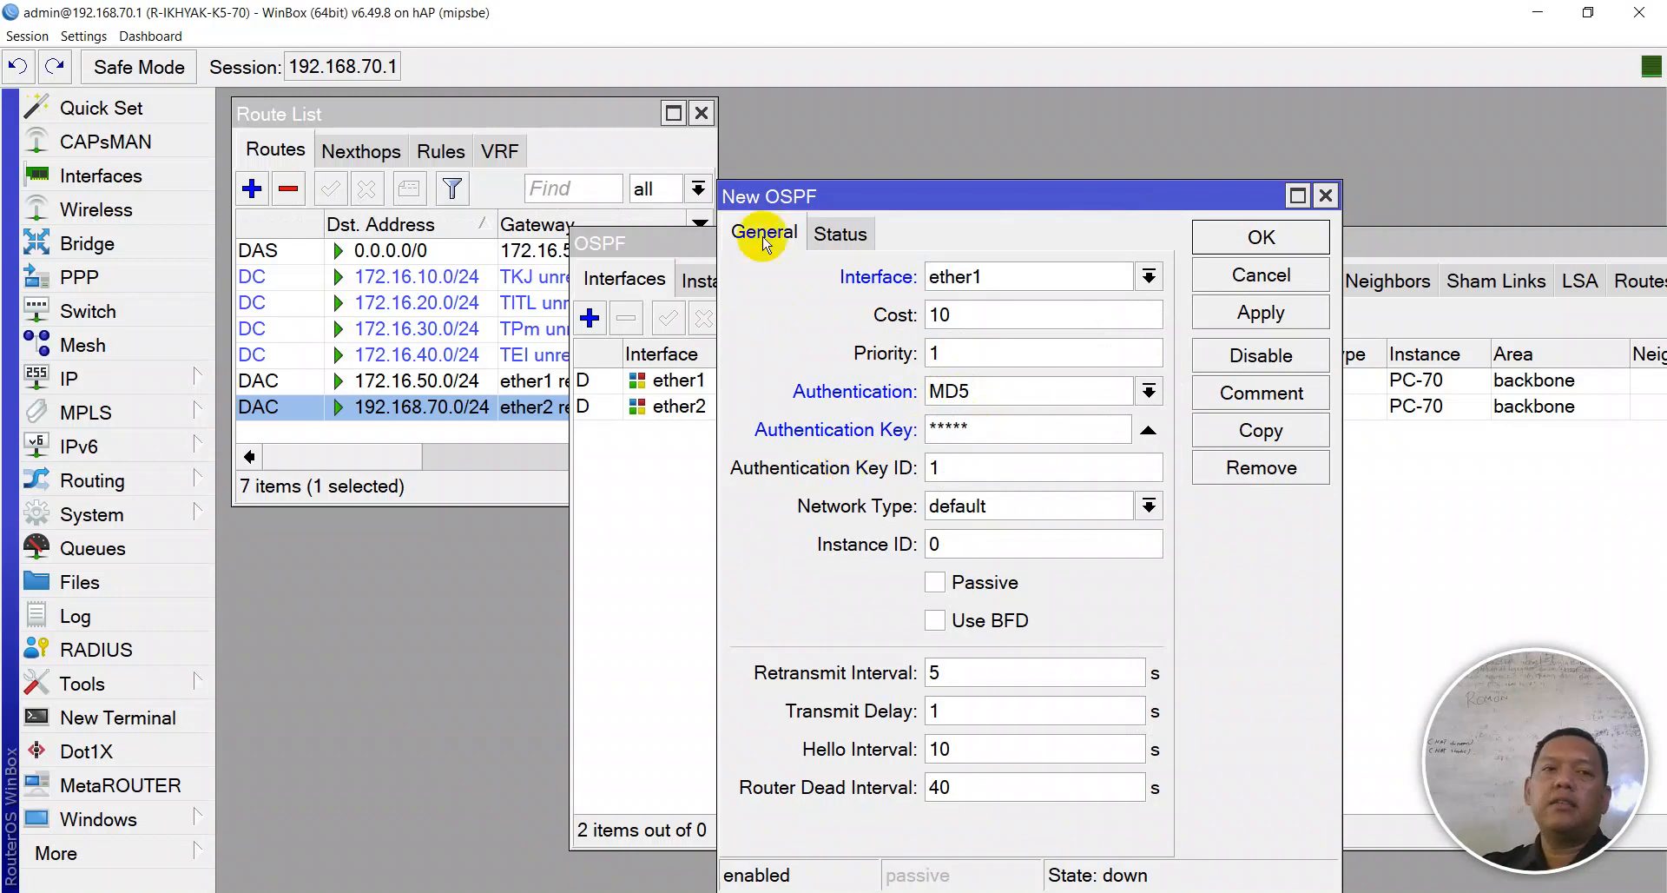
# - Unhide passwords, set network type to broadcast, and apply the ether1 OSPF interface
pyautogui.click(87, 36)
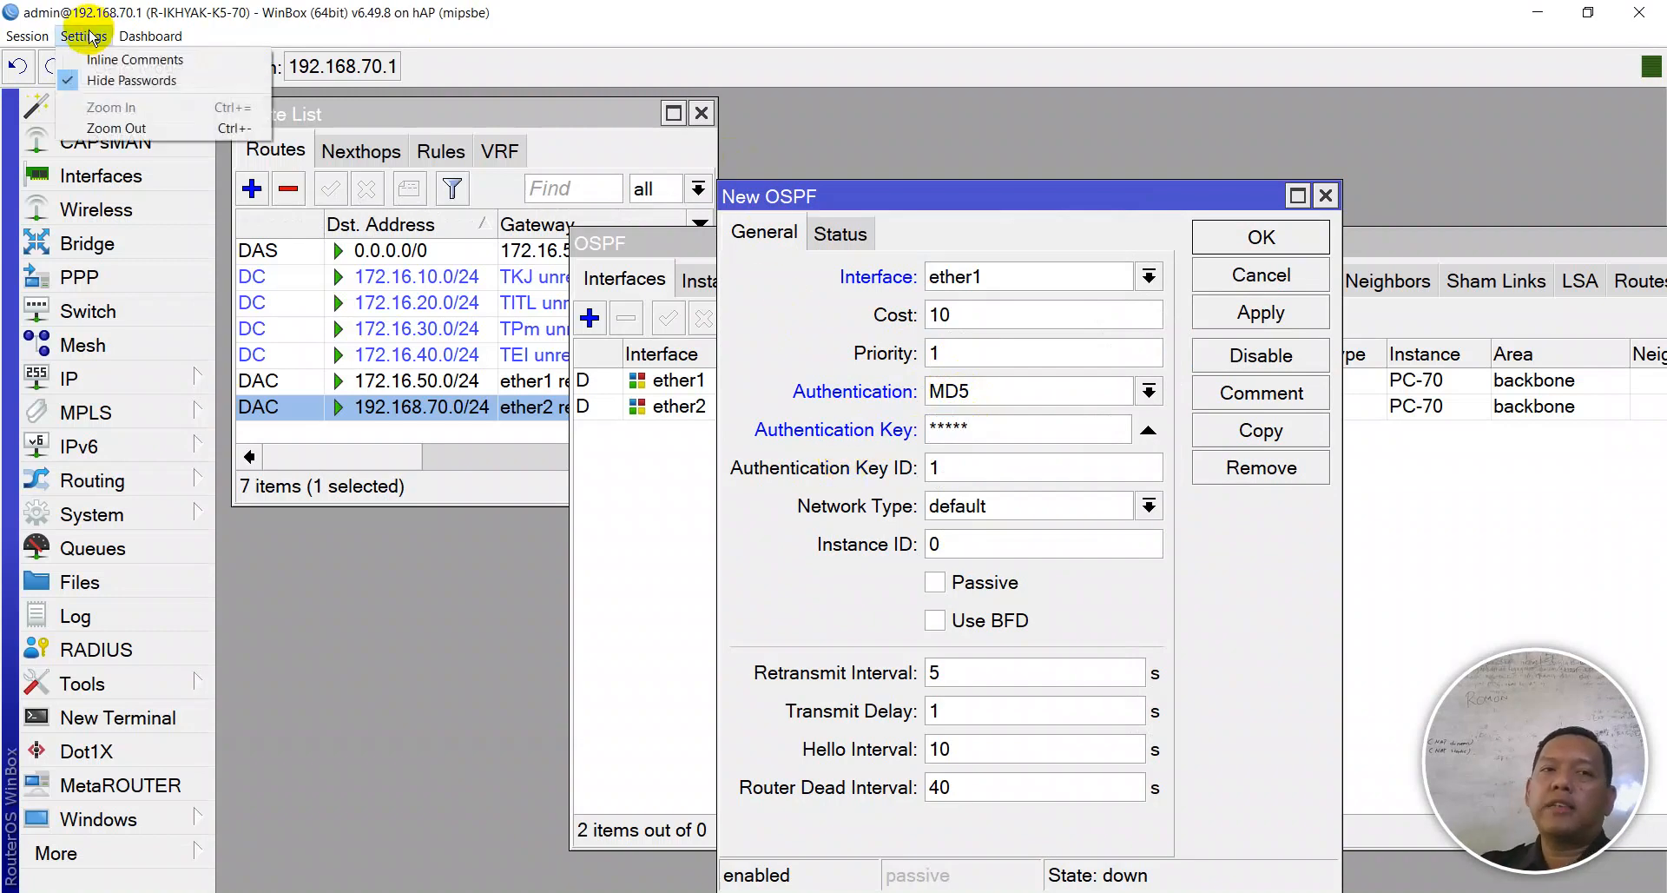
pyautogui.click(114, 84)
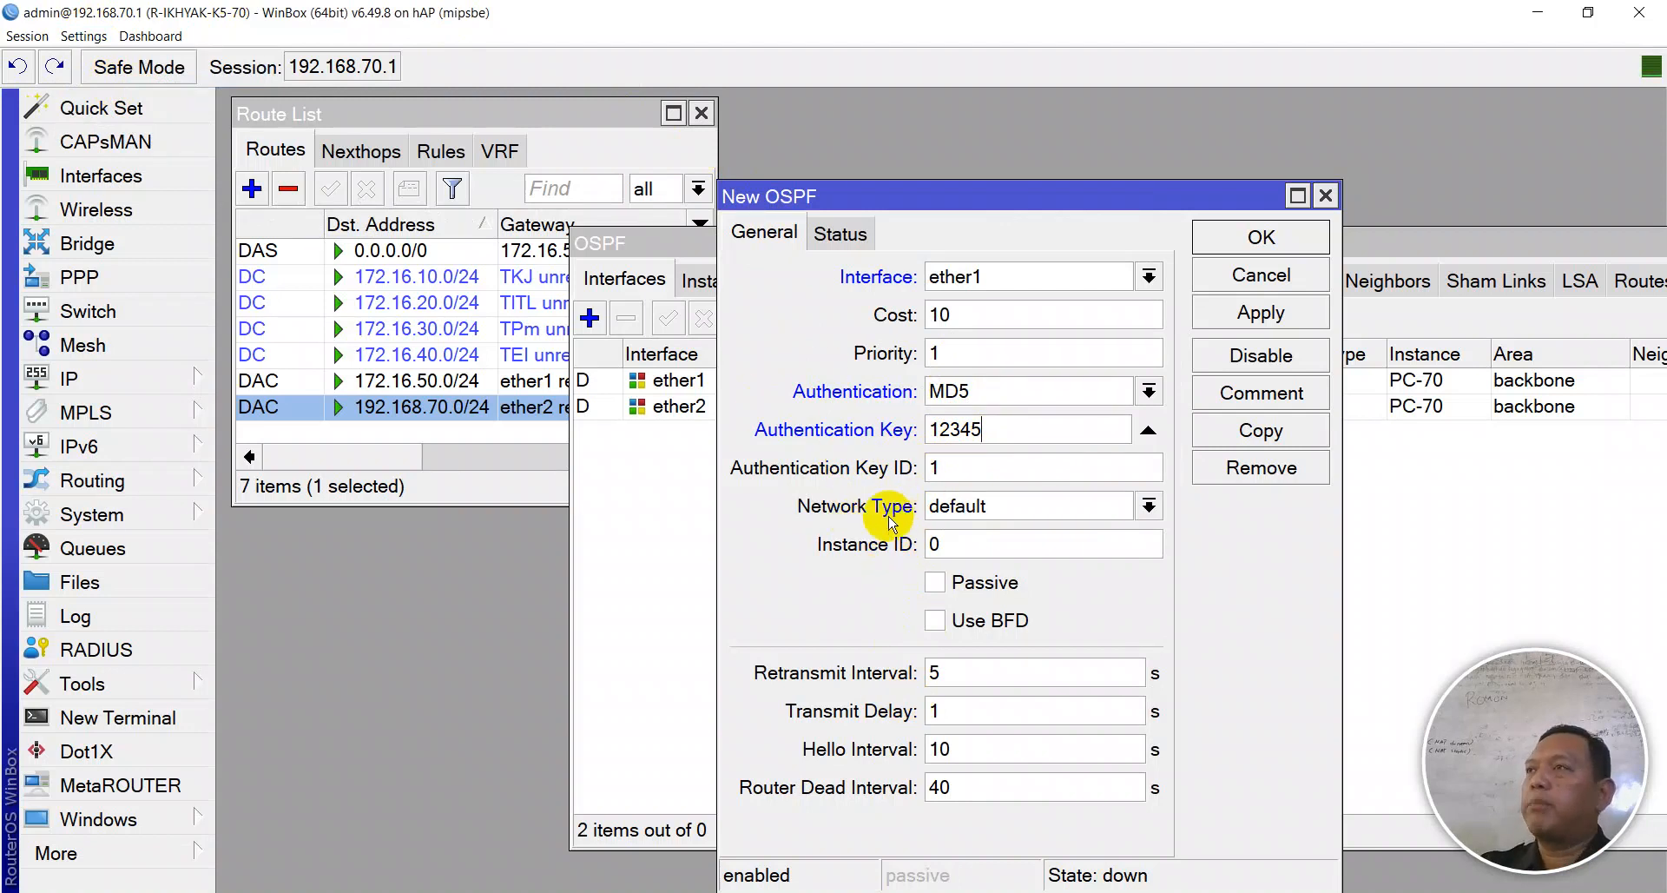
pyautogui.click(1149, 506)
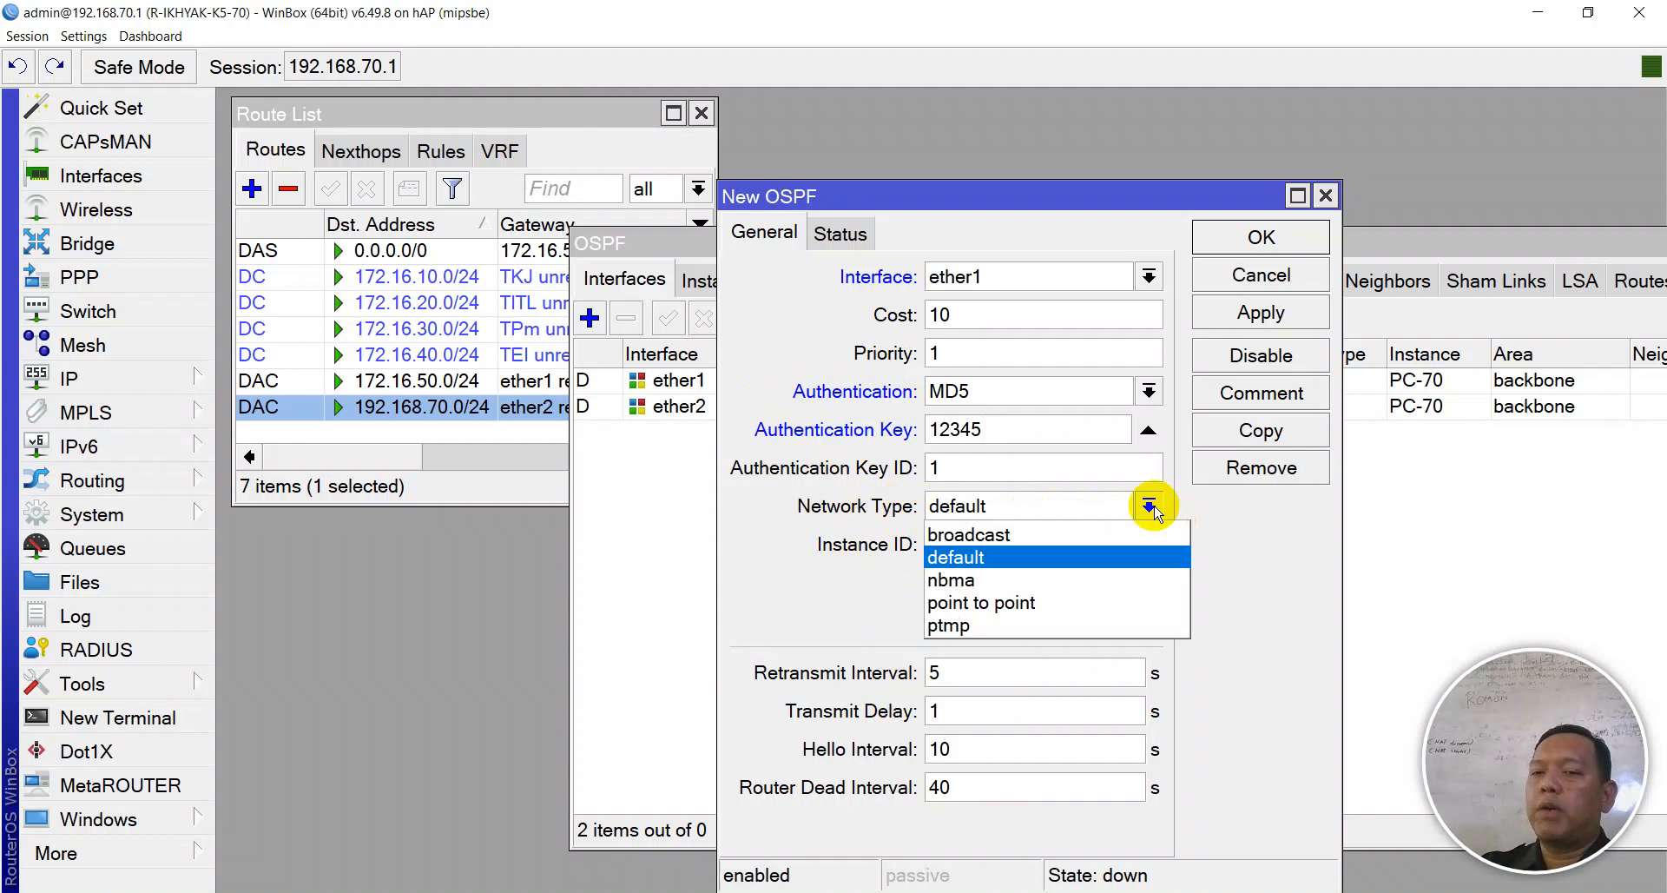
pyautogui.click(1048, 537)
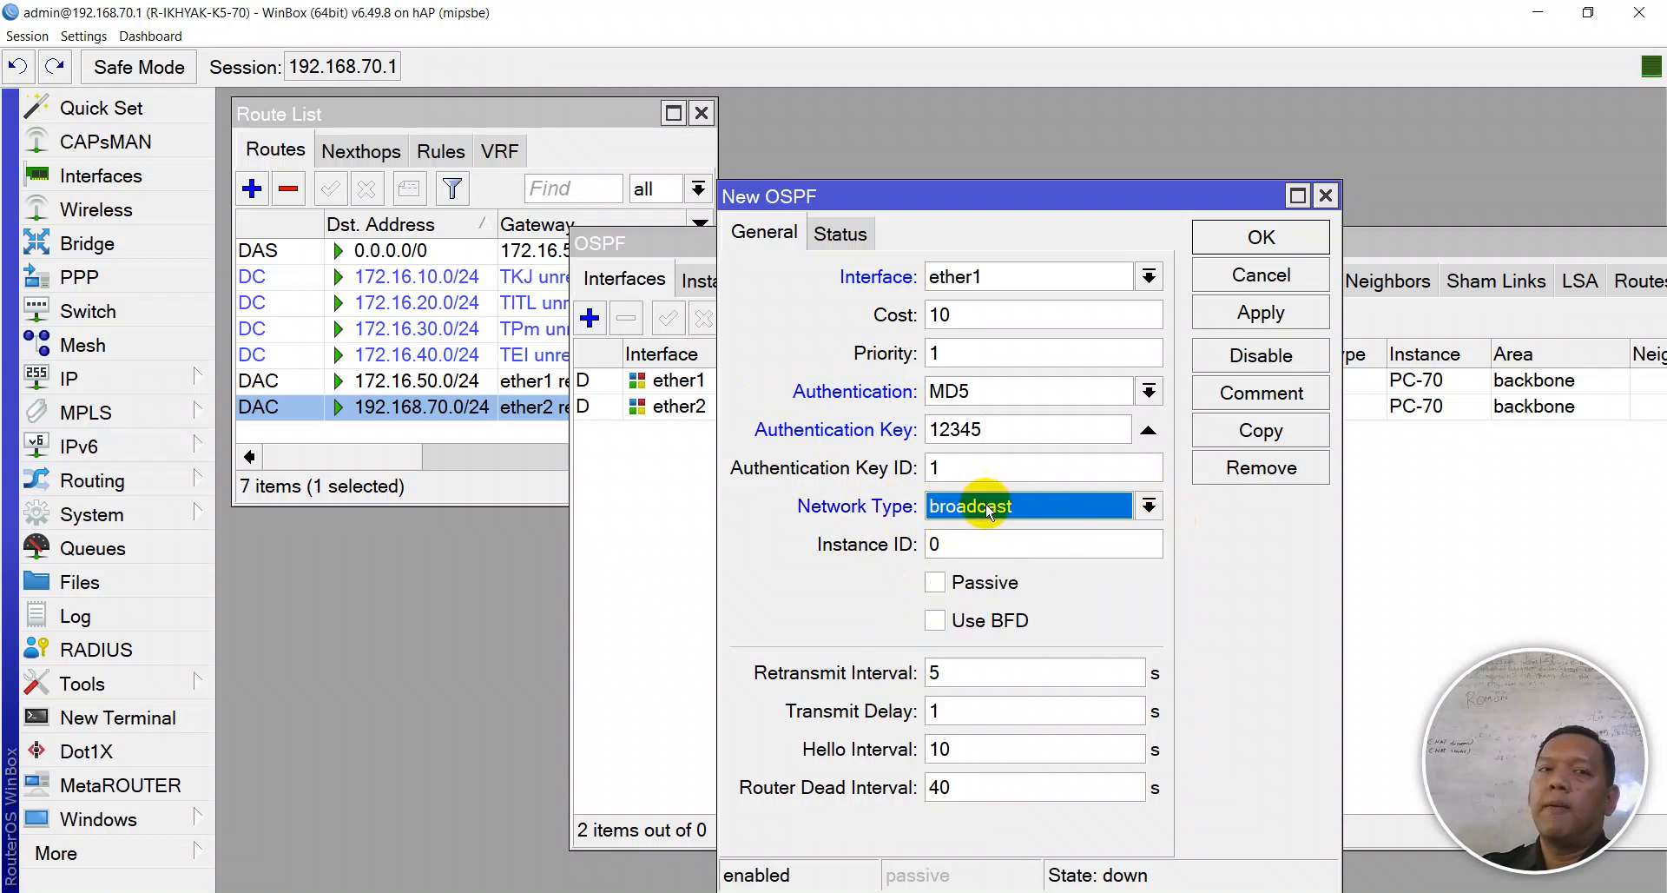
pyautogui.click(1256, 320)
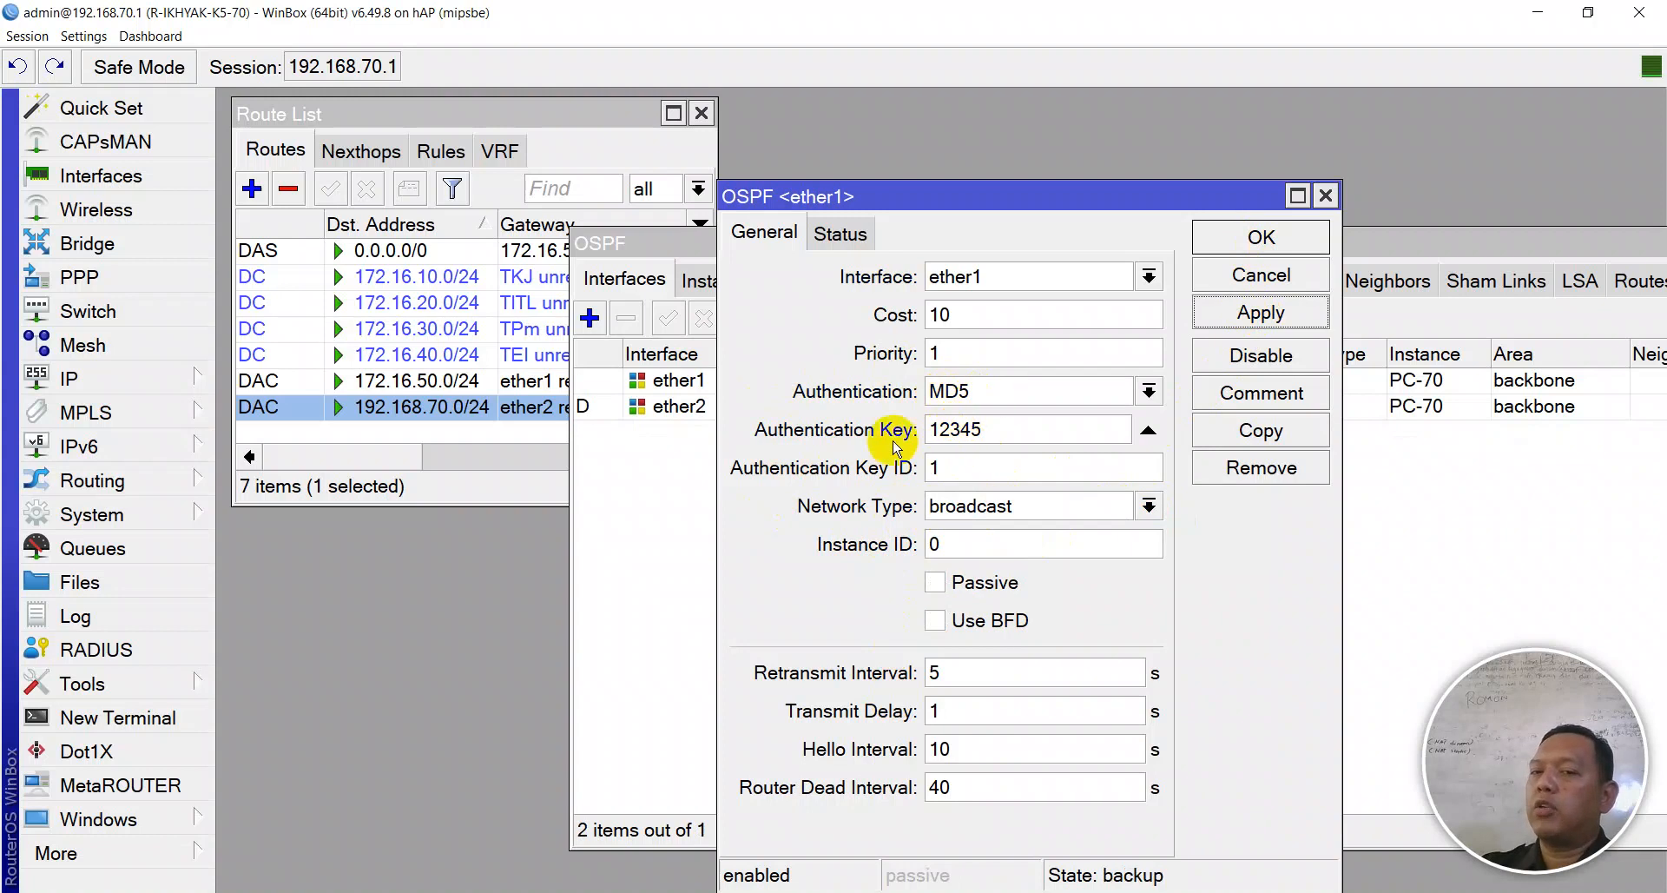
pyautogui.doubleClick(963, 430)
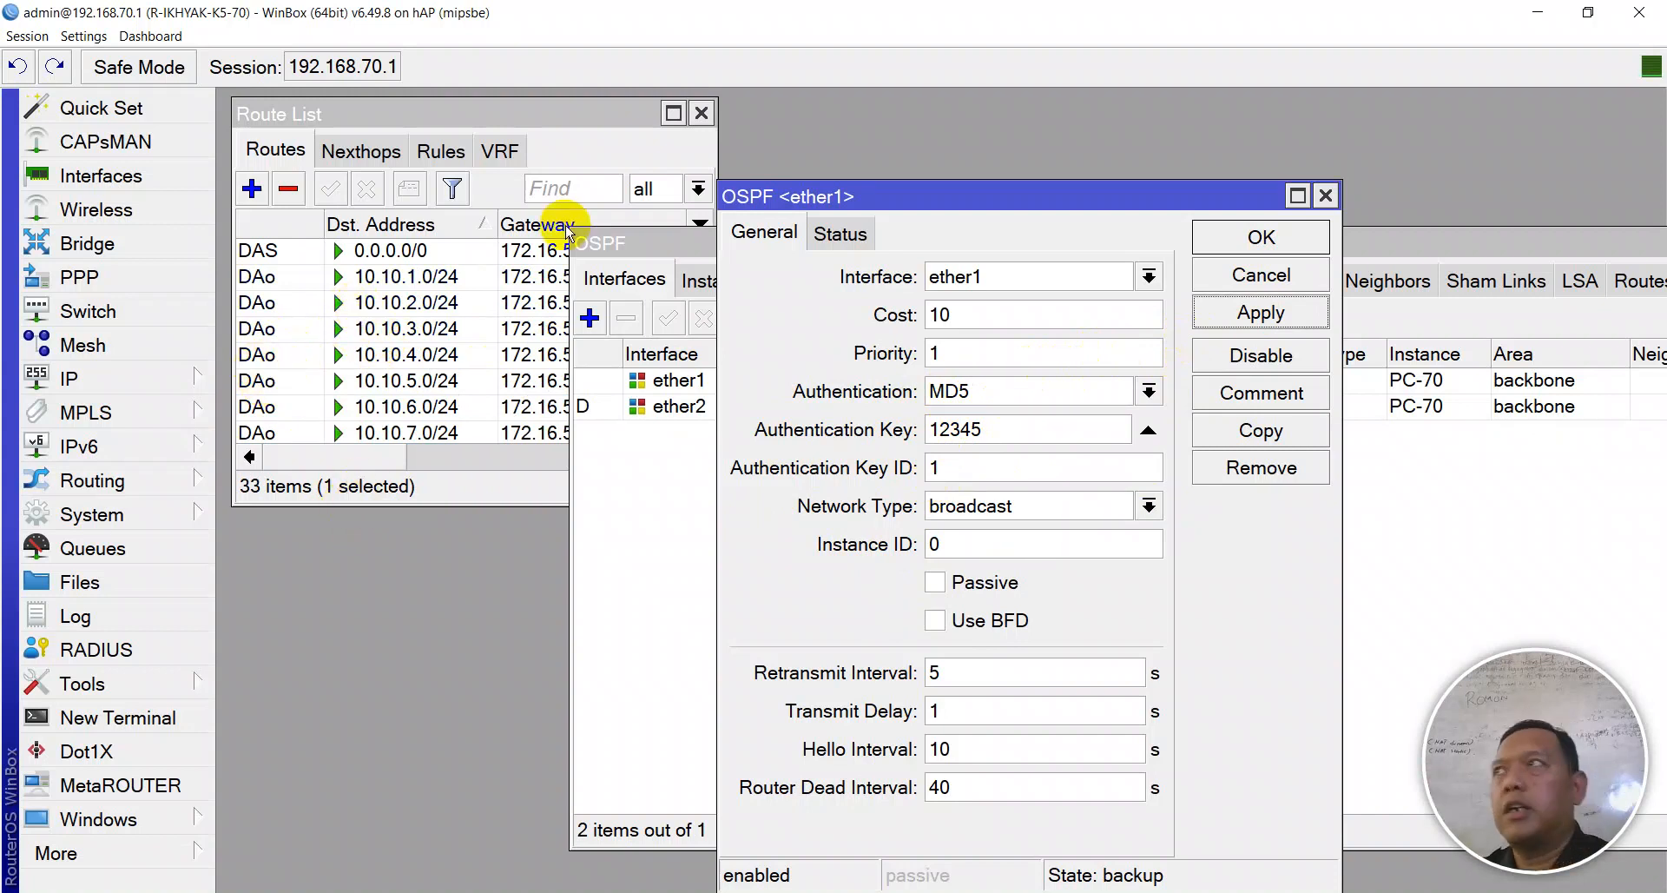
# - Close ether1 OSPF settings and review routes 10.10.1.0–10.10.24.0/24 via 172.16.50.1
pyautogui.click(1257, 324)
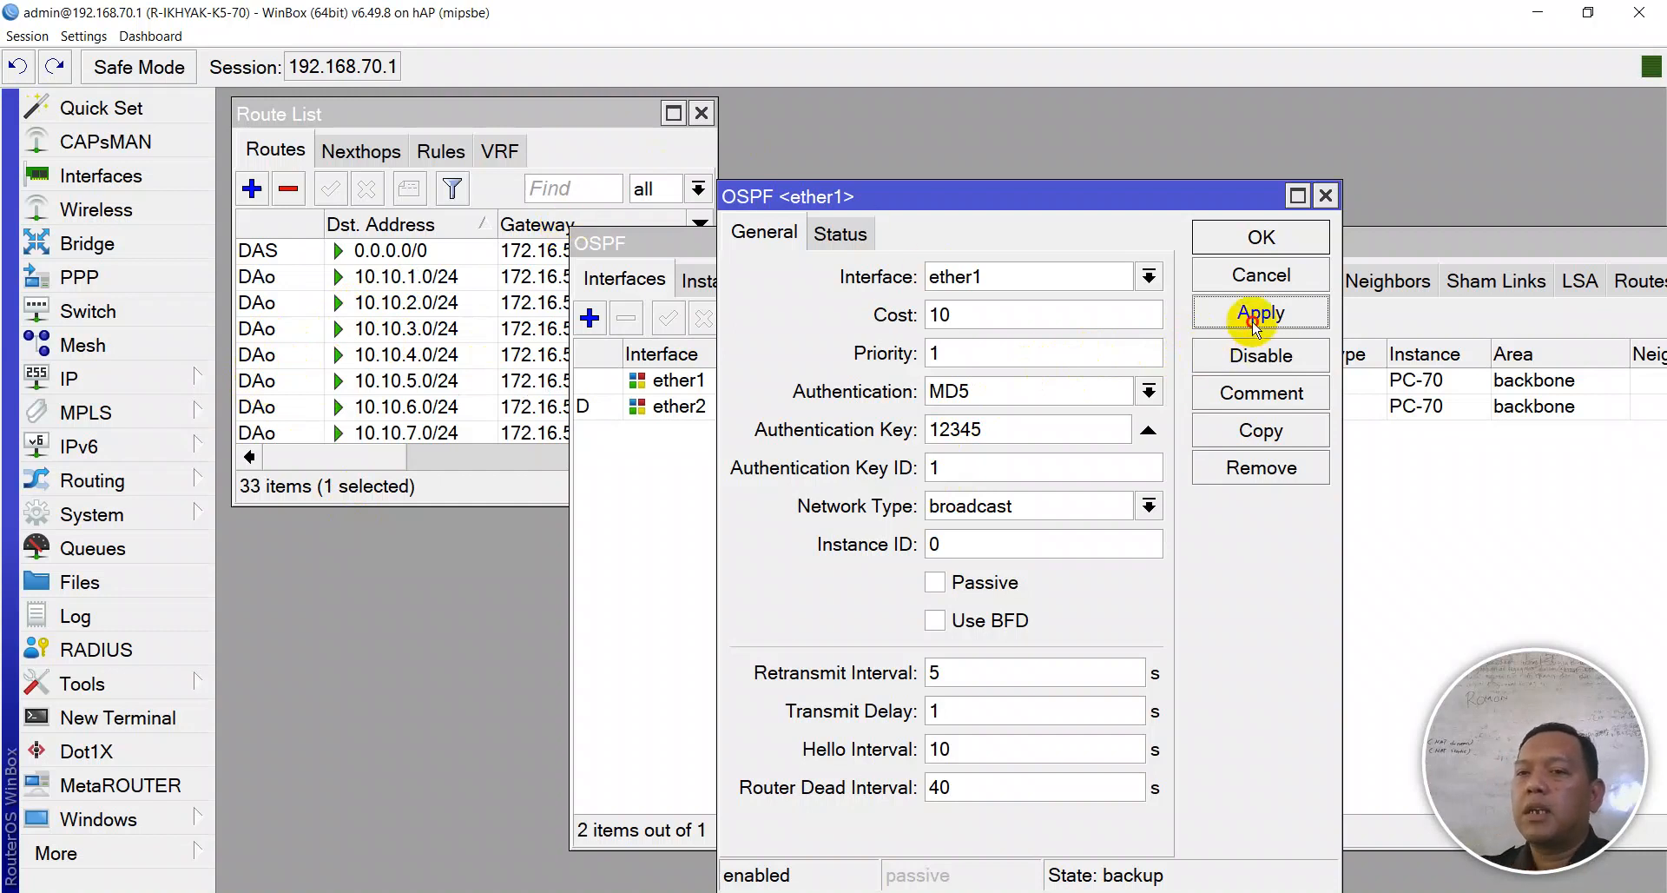
pyautogui.click(1254, 260)
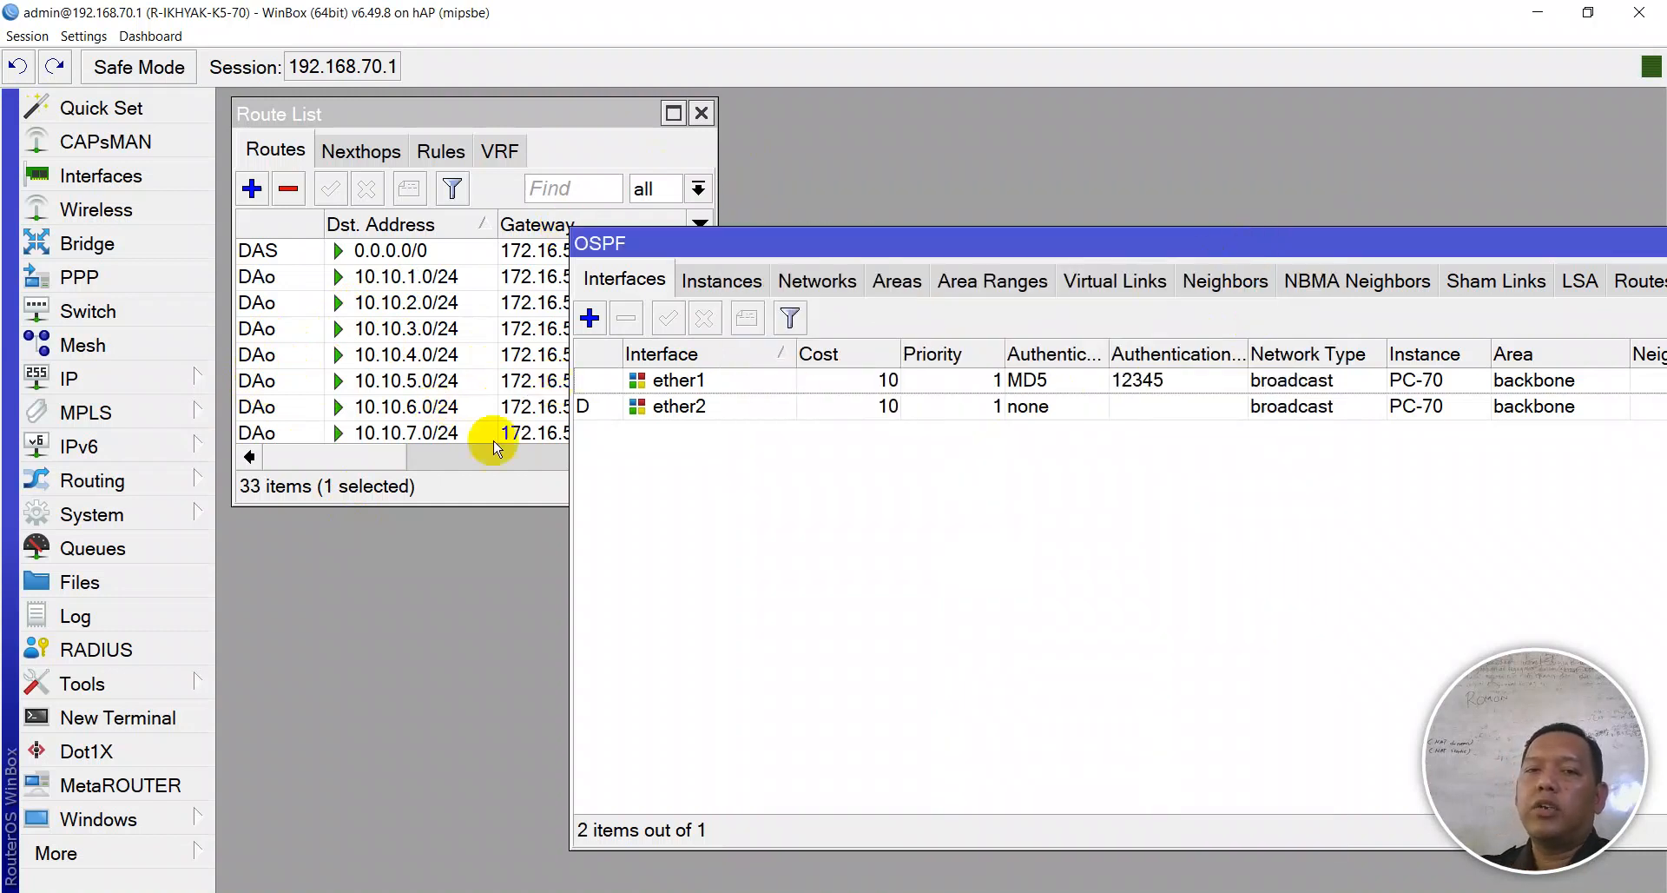
pyautogui.moveTo(380, 506); pyautogui.dragTo(364, 868)
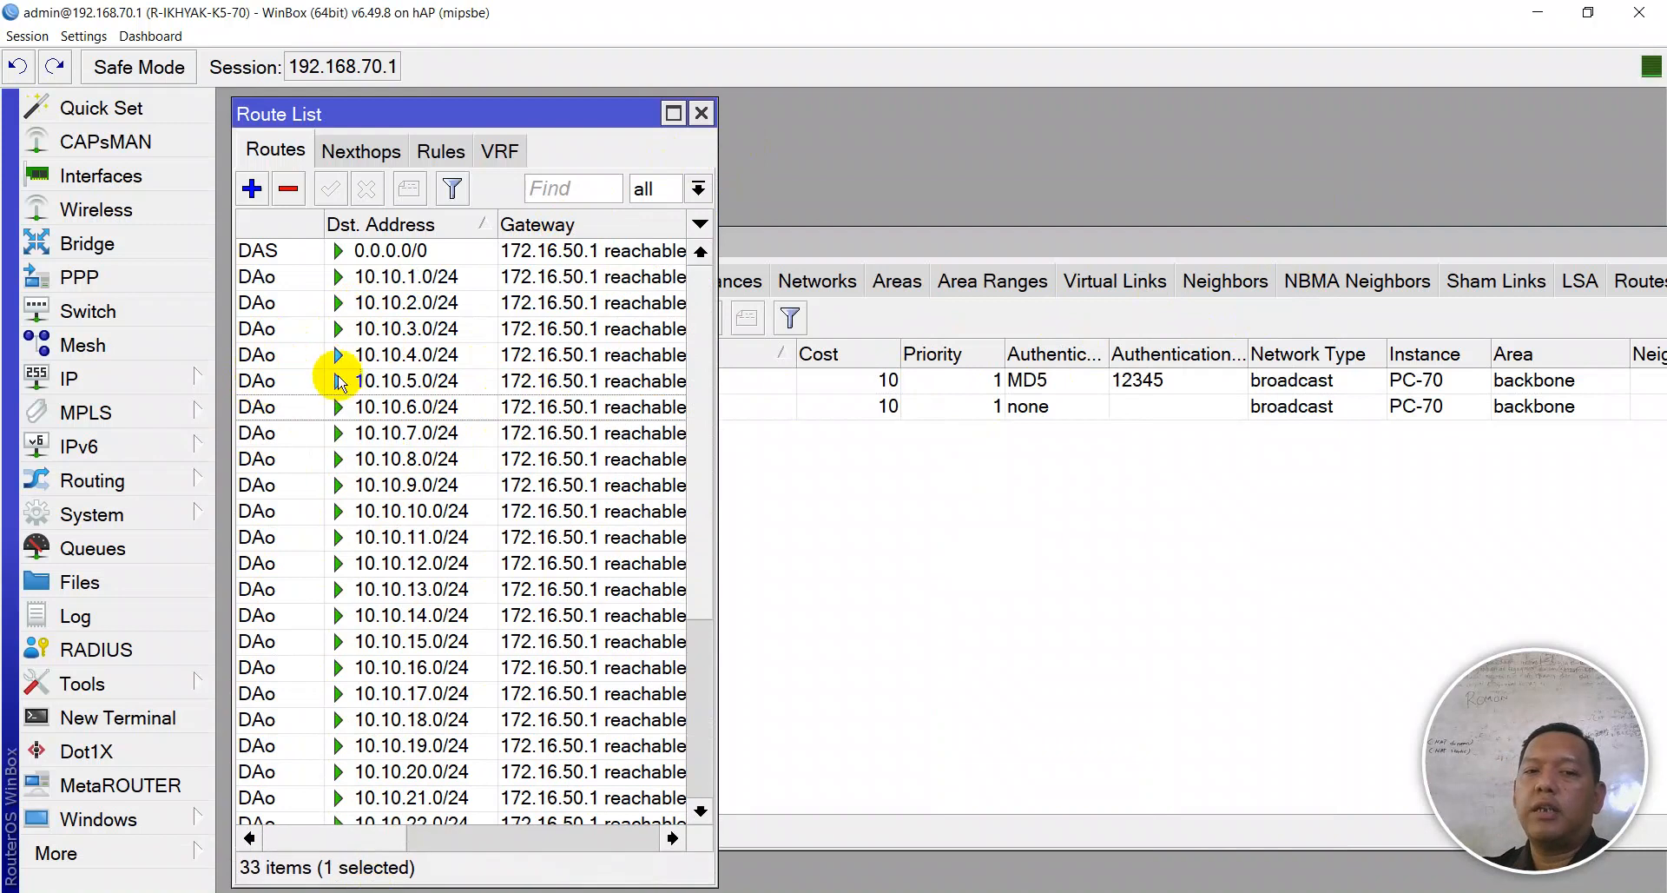
pyautogui.scroll(-2, 361, 465)
pyautogui.scroll(-2, 360, 464)
pyautogui.scroll(4, 365, 486)
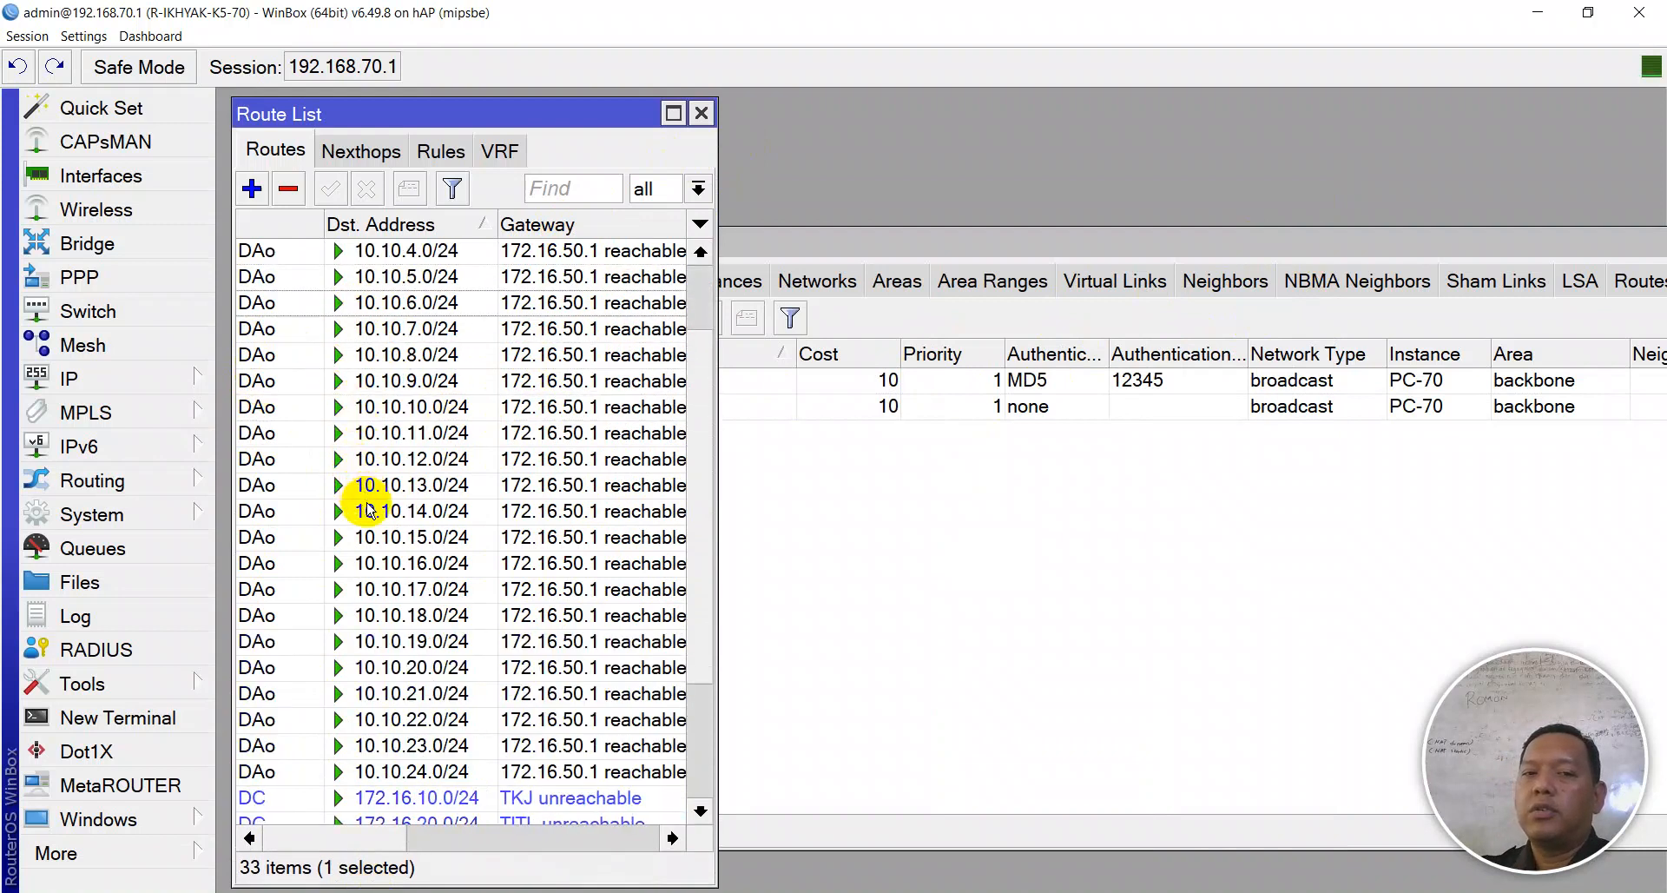
pyautogui.scroll(-4, 369, 508)
pyautogui.scroll(4, 378, 487)
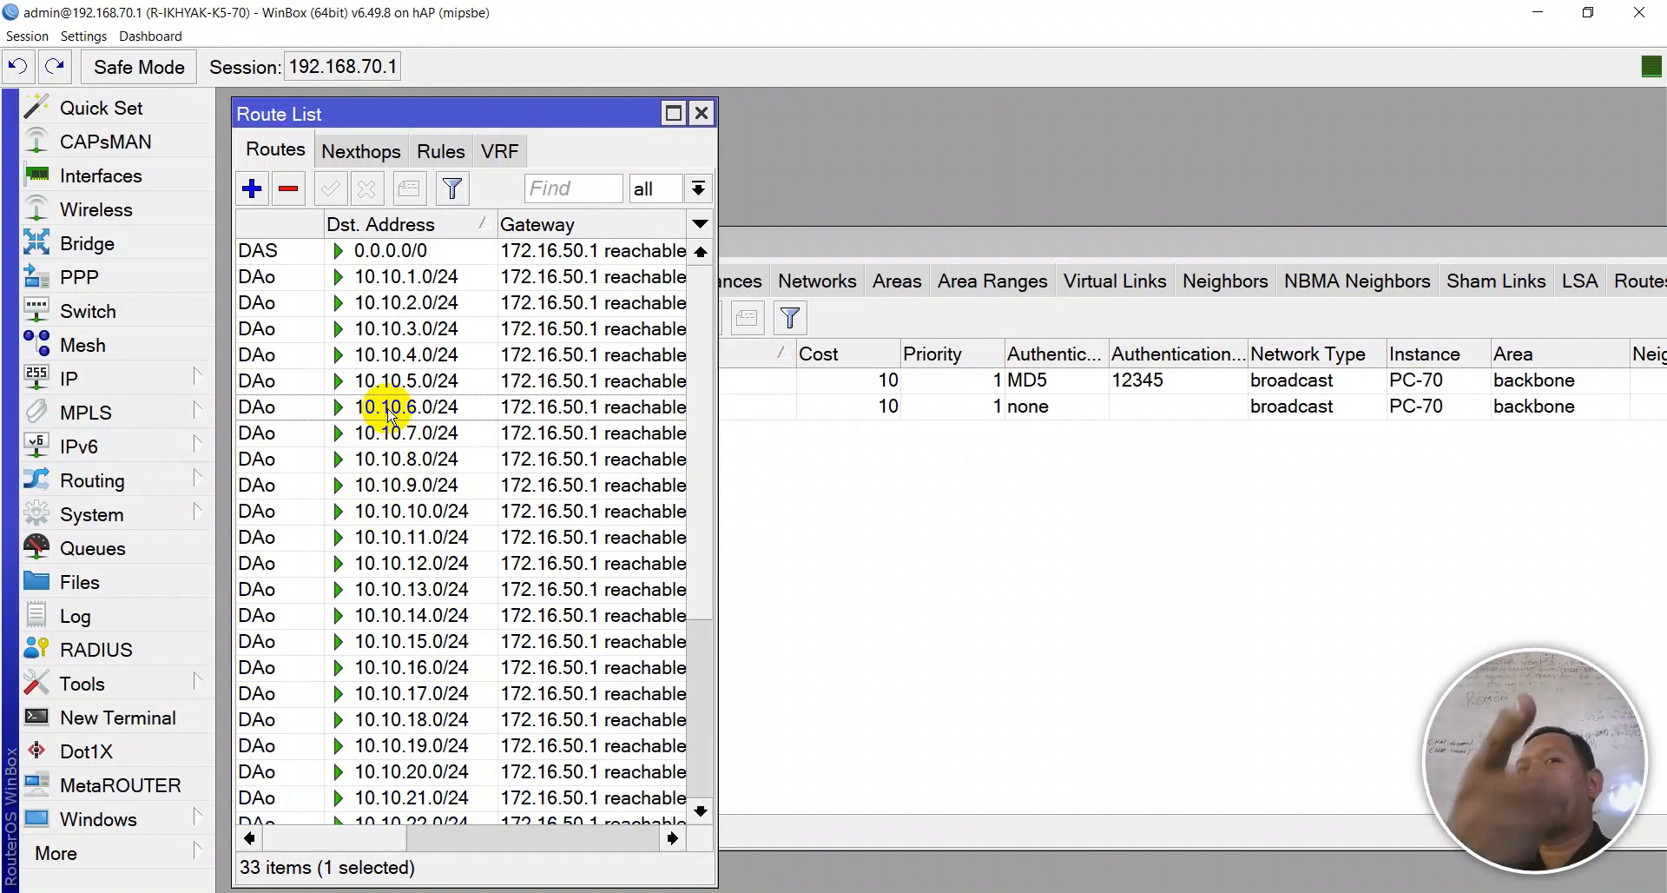
pyautogui.moveTo(389, 417)
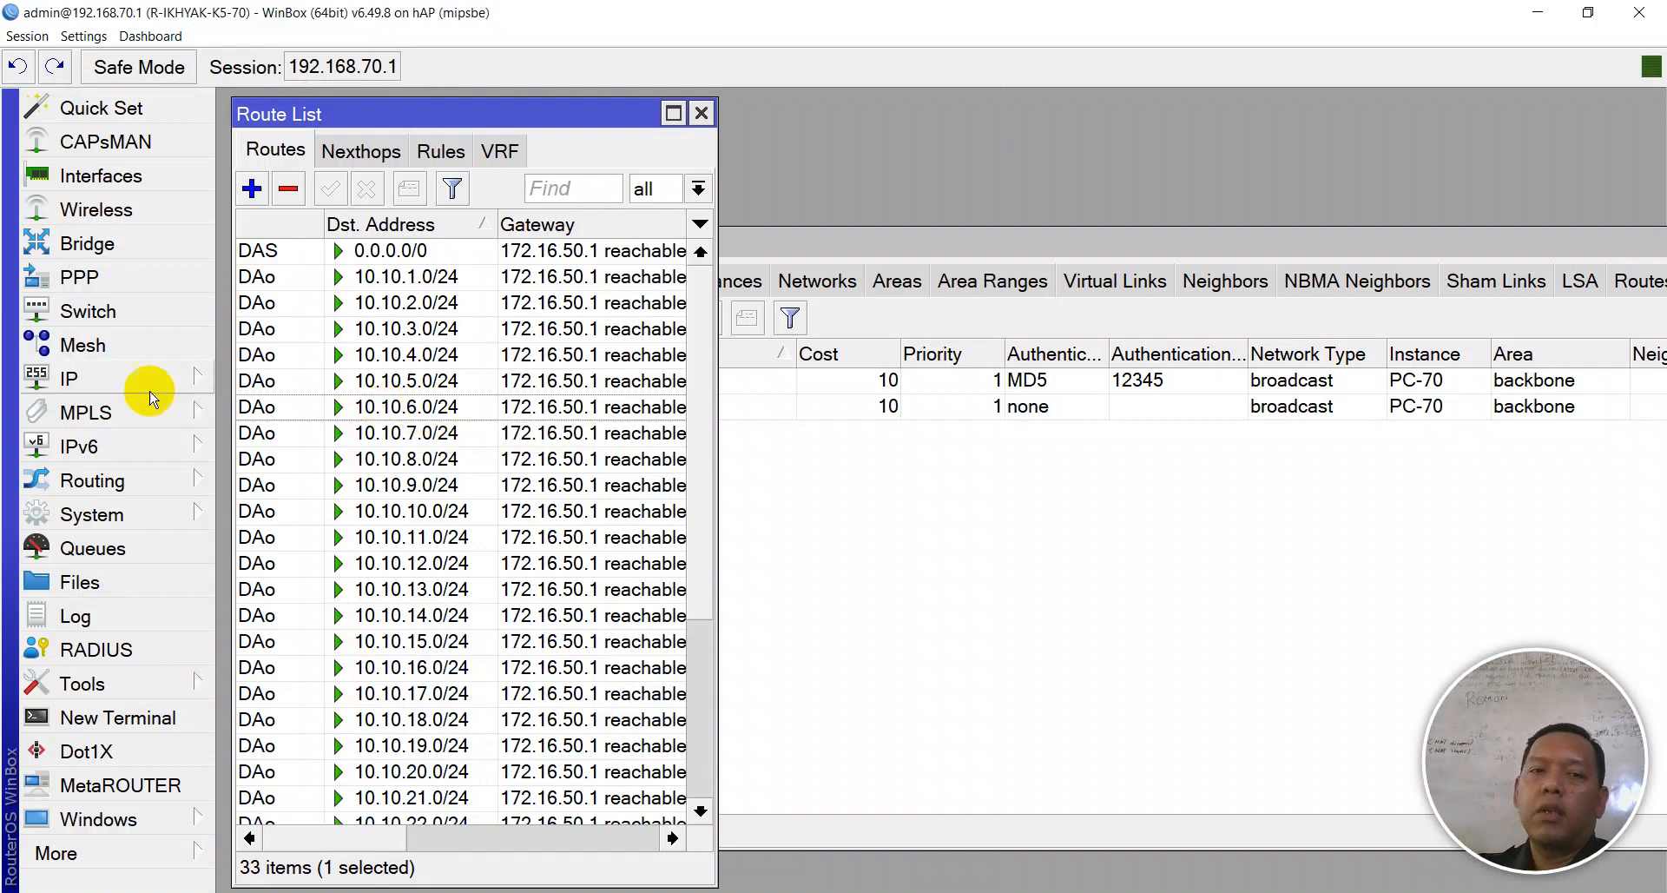
# - Close the Route List and select neighbor PC-70 (172.16.50.1 on ether1) under OSPF Neighbors
pyautogui.click(701, 114)
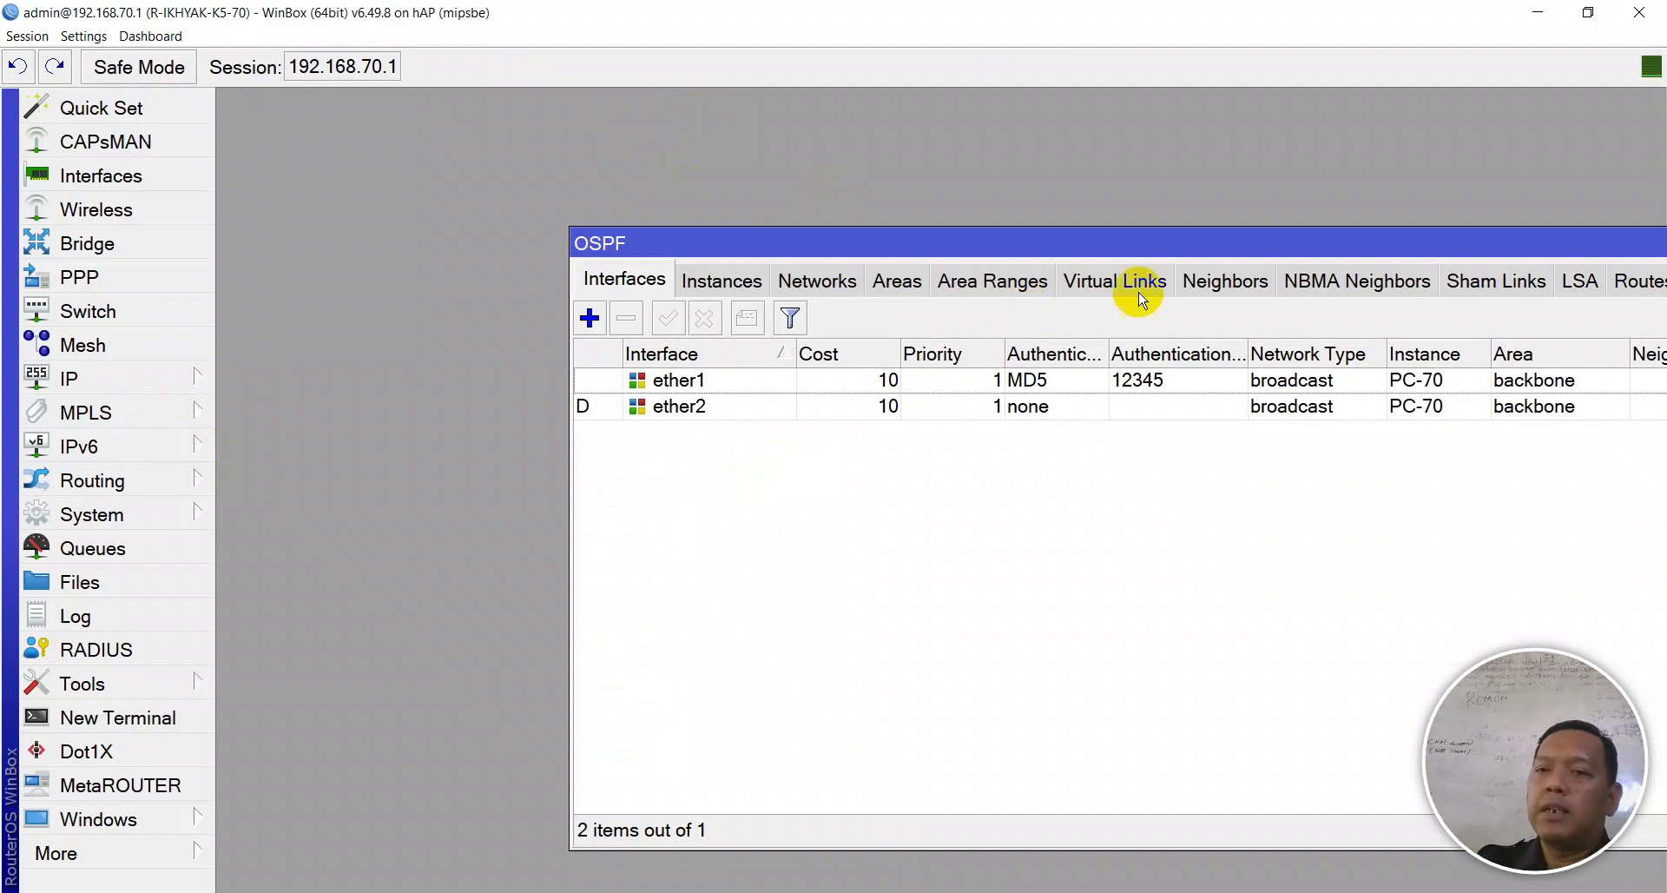
pyautogui.click(1220, 286)
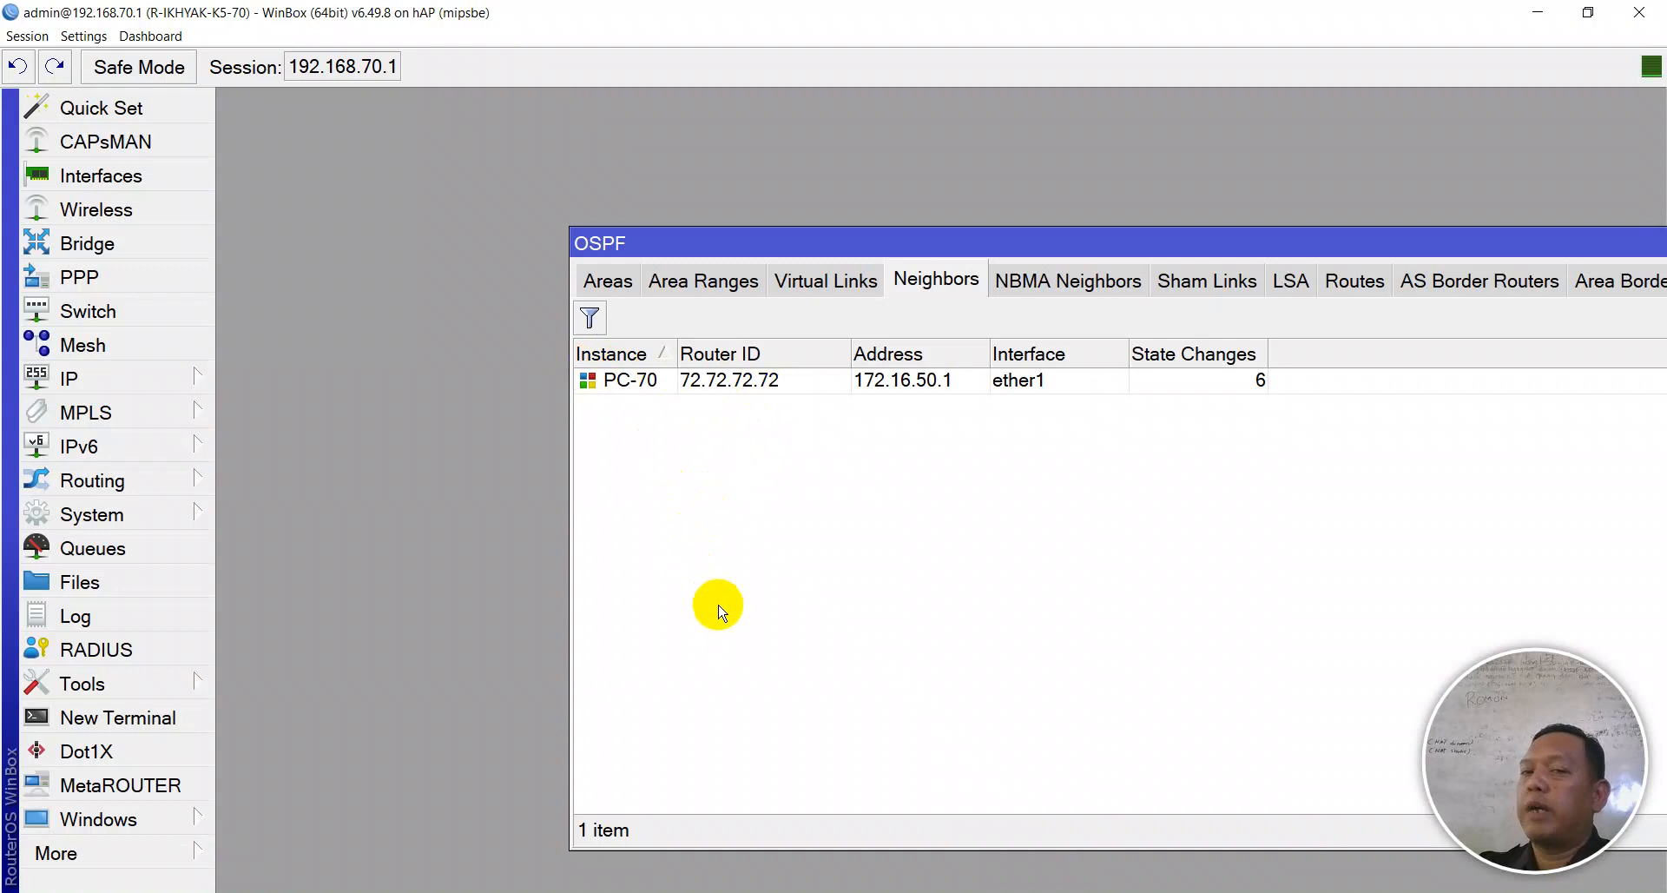
pyautogui.click(641, 384)
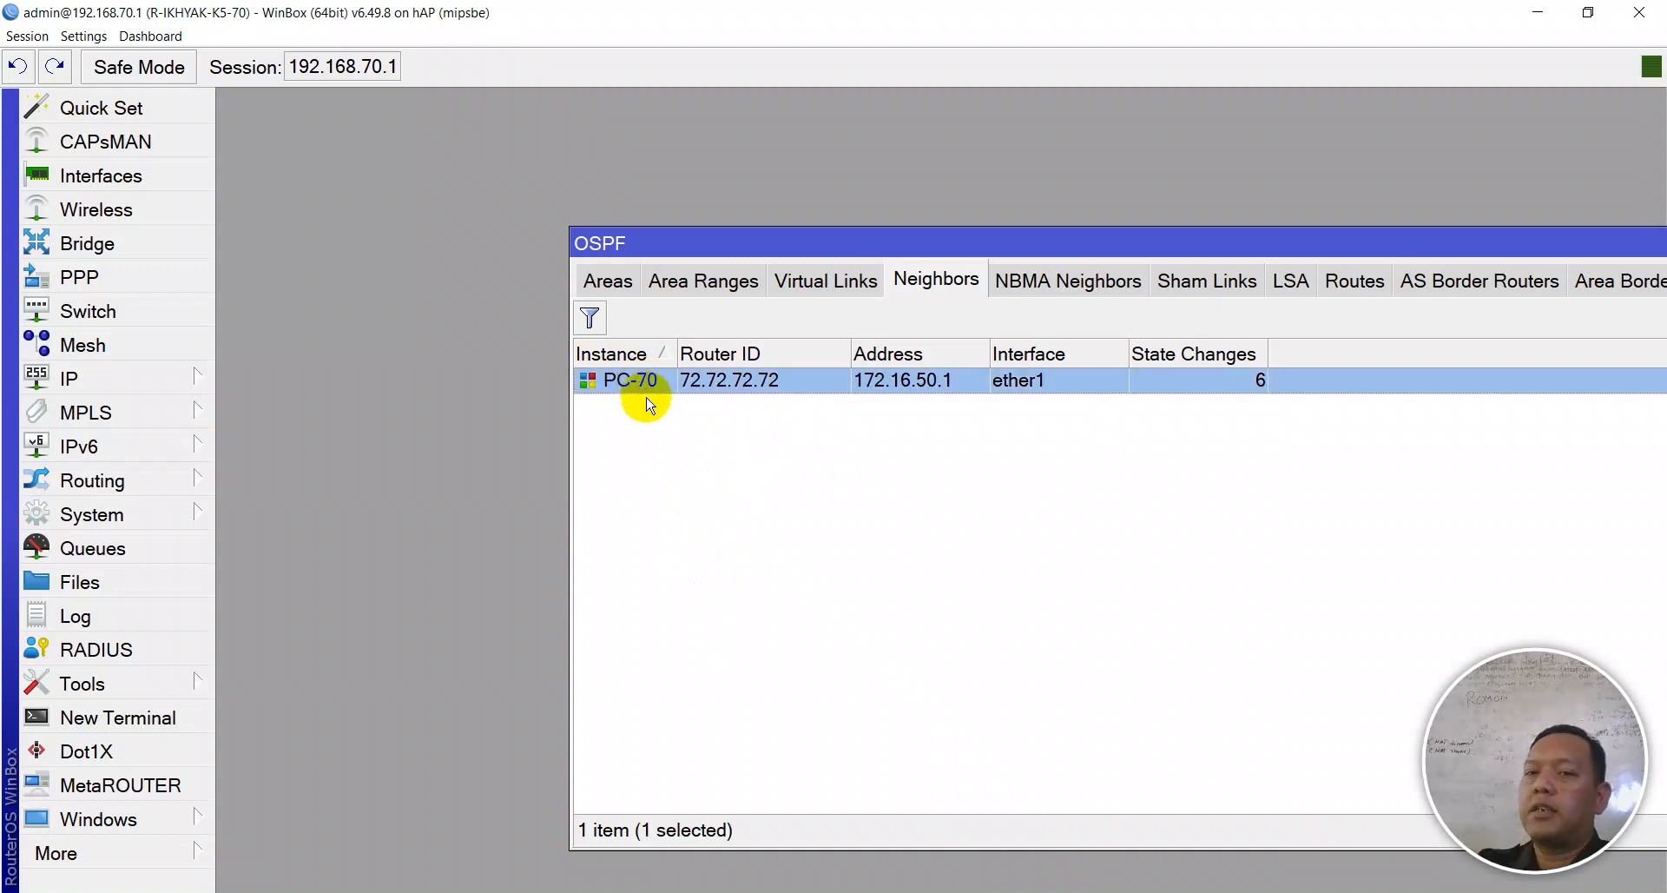
pyautogui.moveTo(1019, 259); pyautogui.dragTo(796, 201)
# - Close the OSPF window and go to the Dynamic Routing OSPF line in Notepad++ baru 32
pyautogui.click(1625, 189)
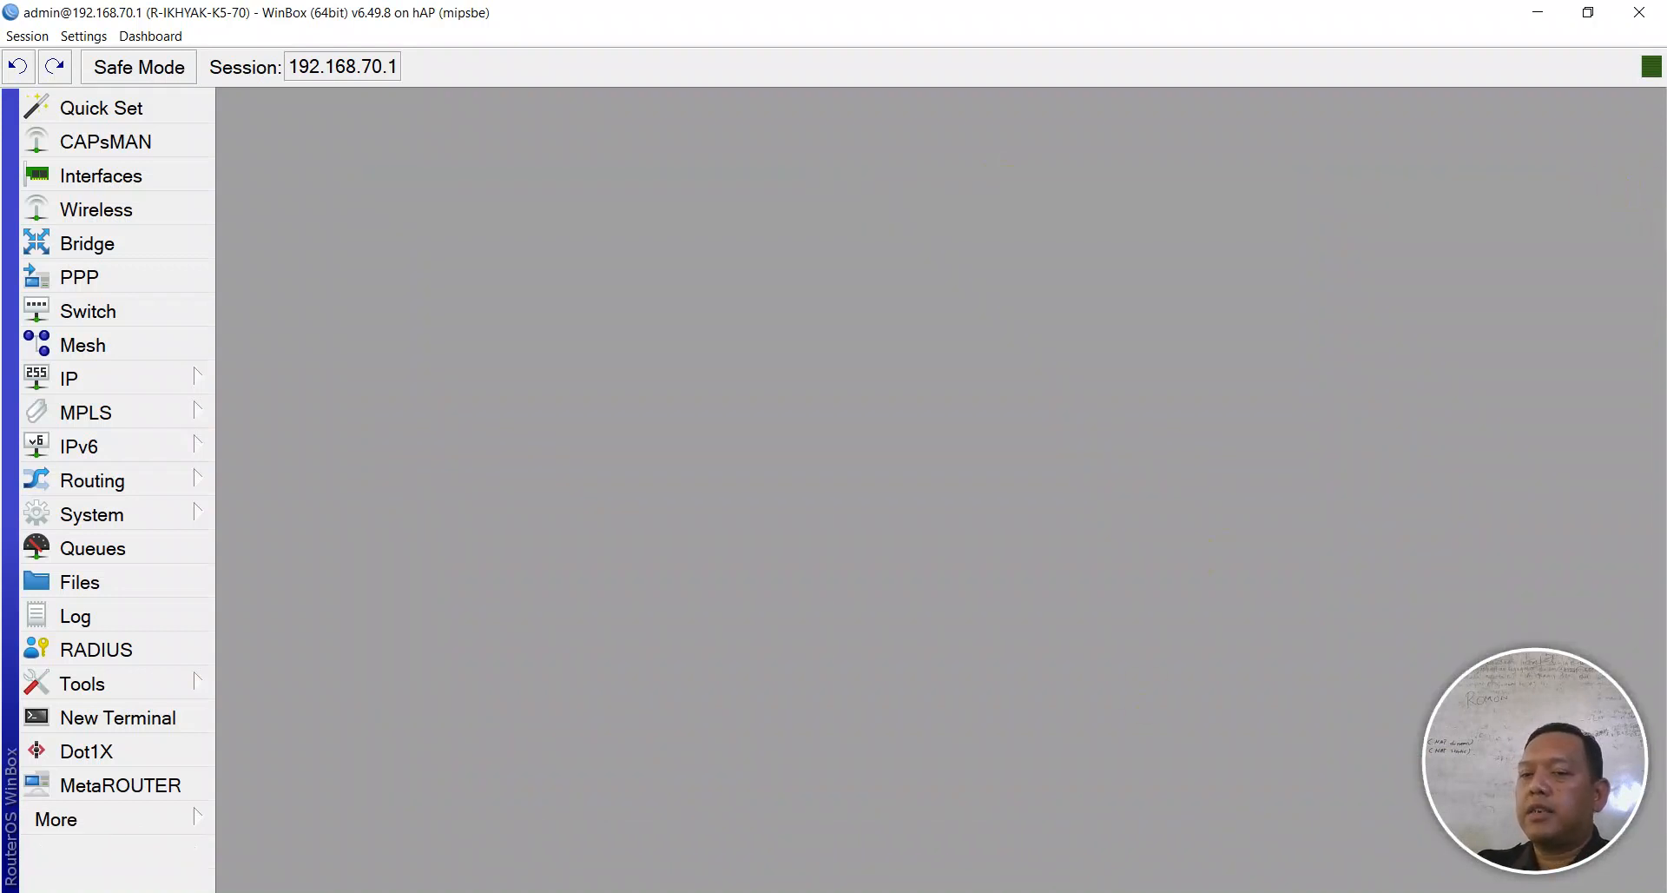
pyautogui.hotkey('alt', 'Tab')
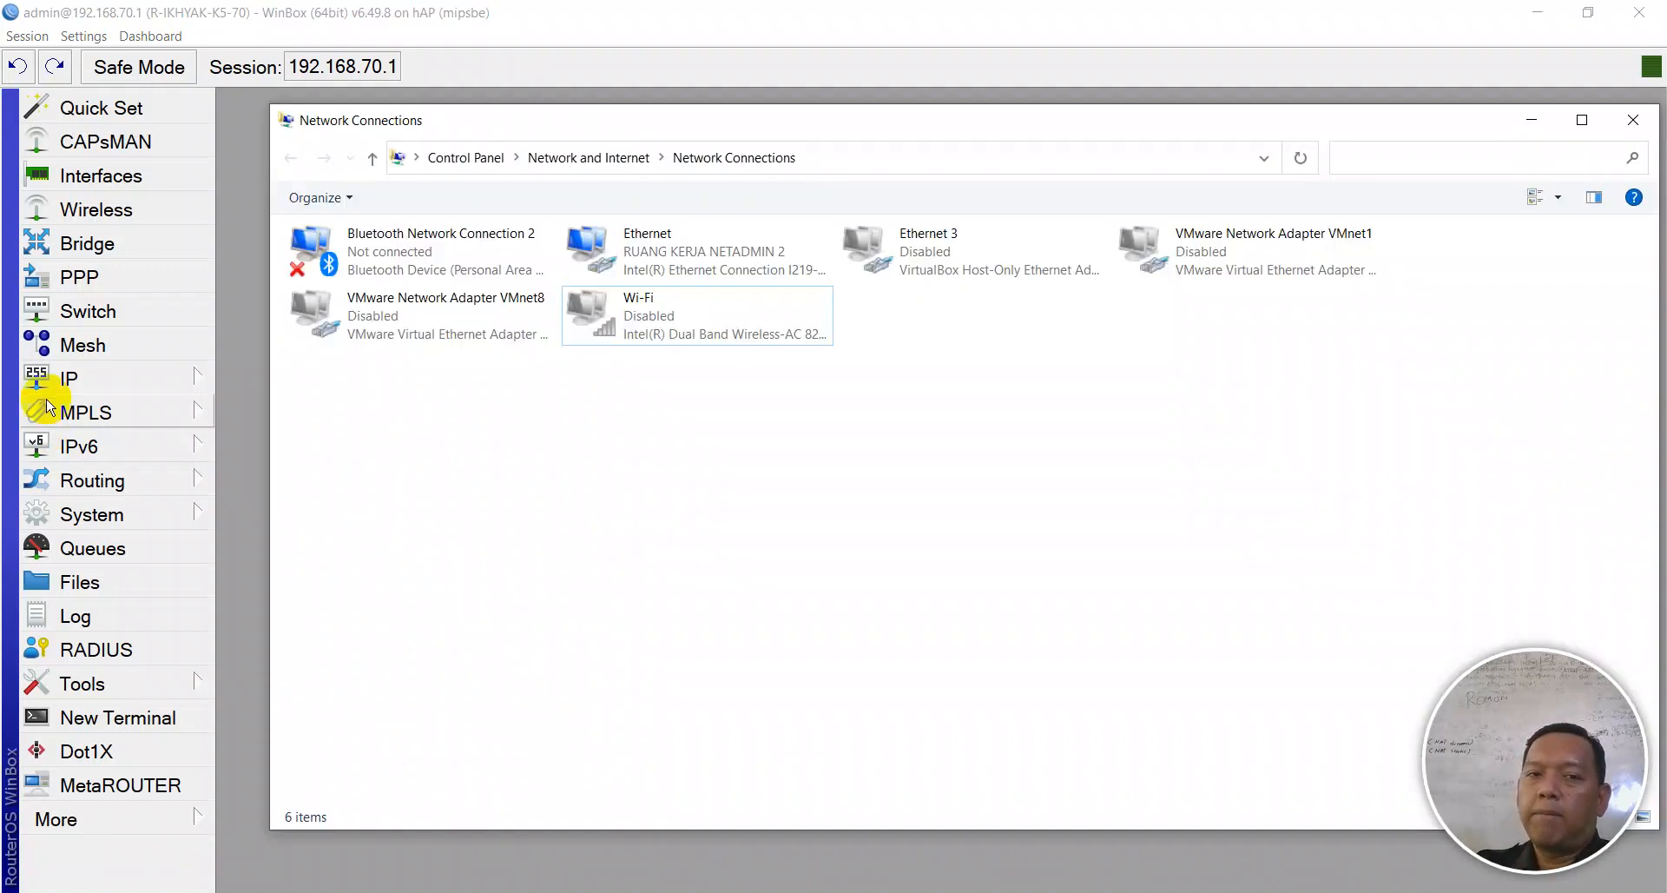
pyautogui.hotkey('alt', 'Tab')
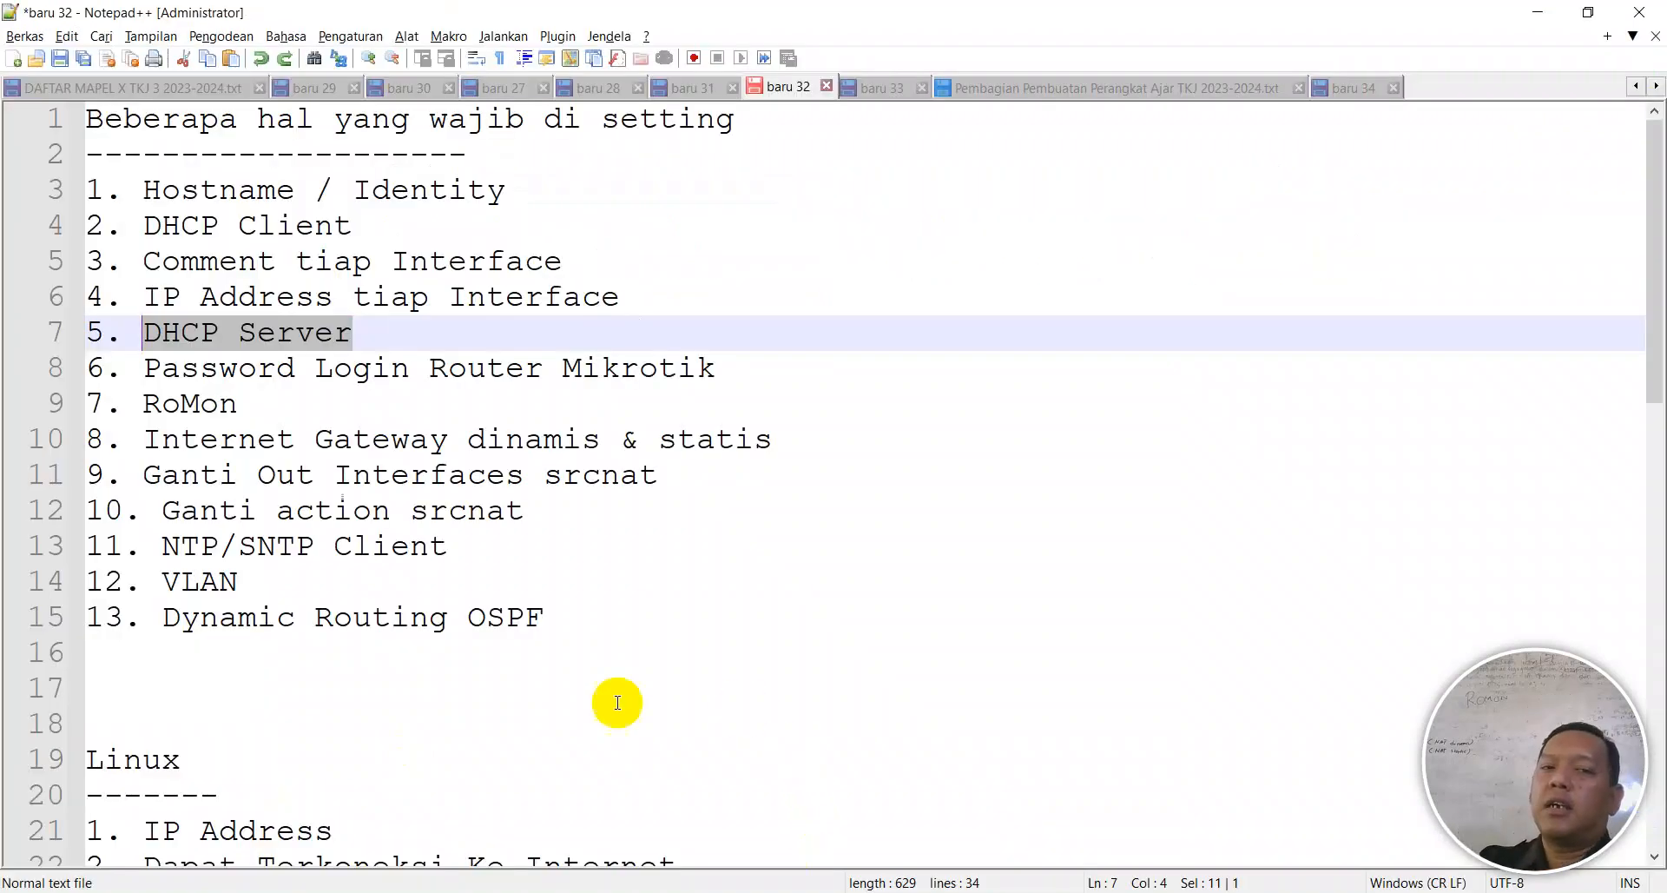
pyautogui.click(372, 617)
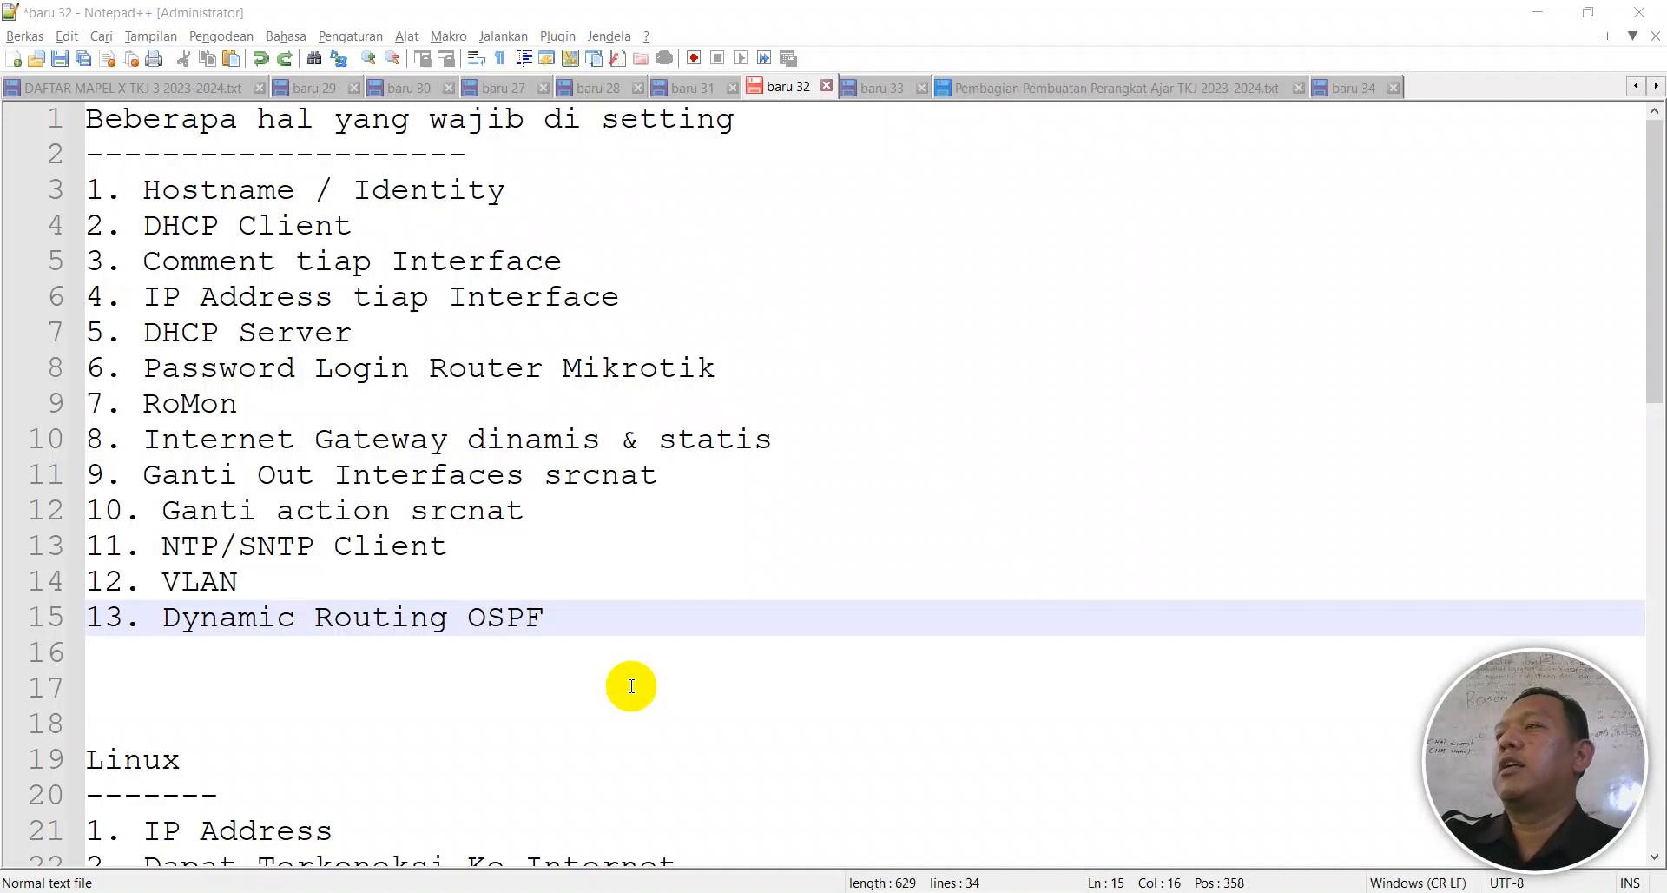
# - Minimize the WinBox login window and show the desktop
pyautogui.hotkey('alt', 'Tab')
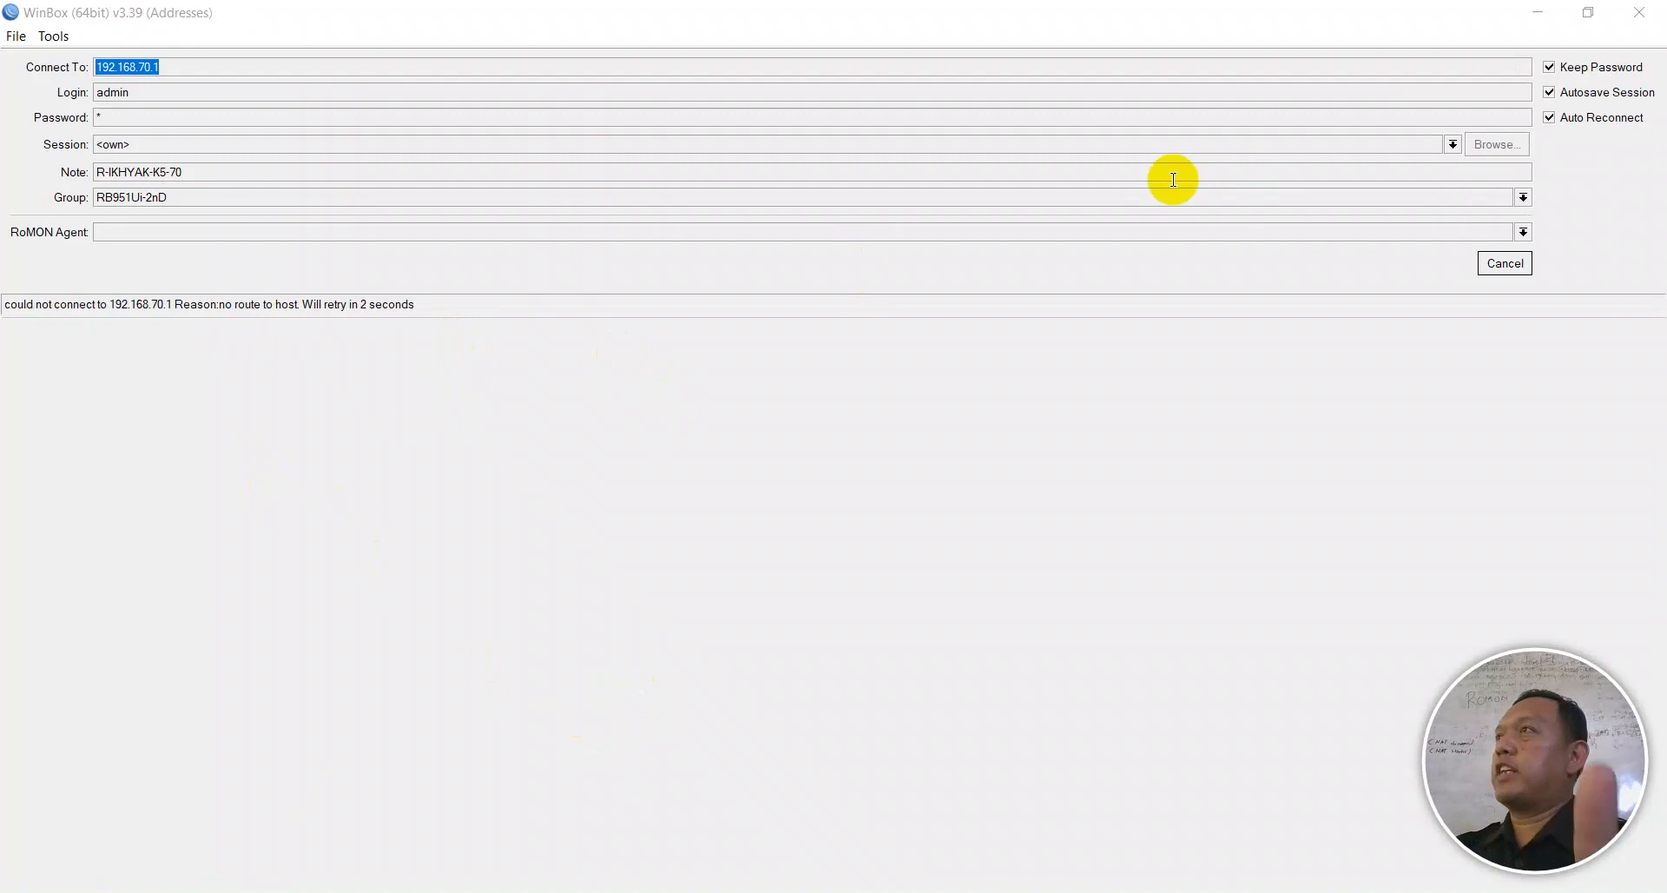
pyautogui.click(1522, 14)
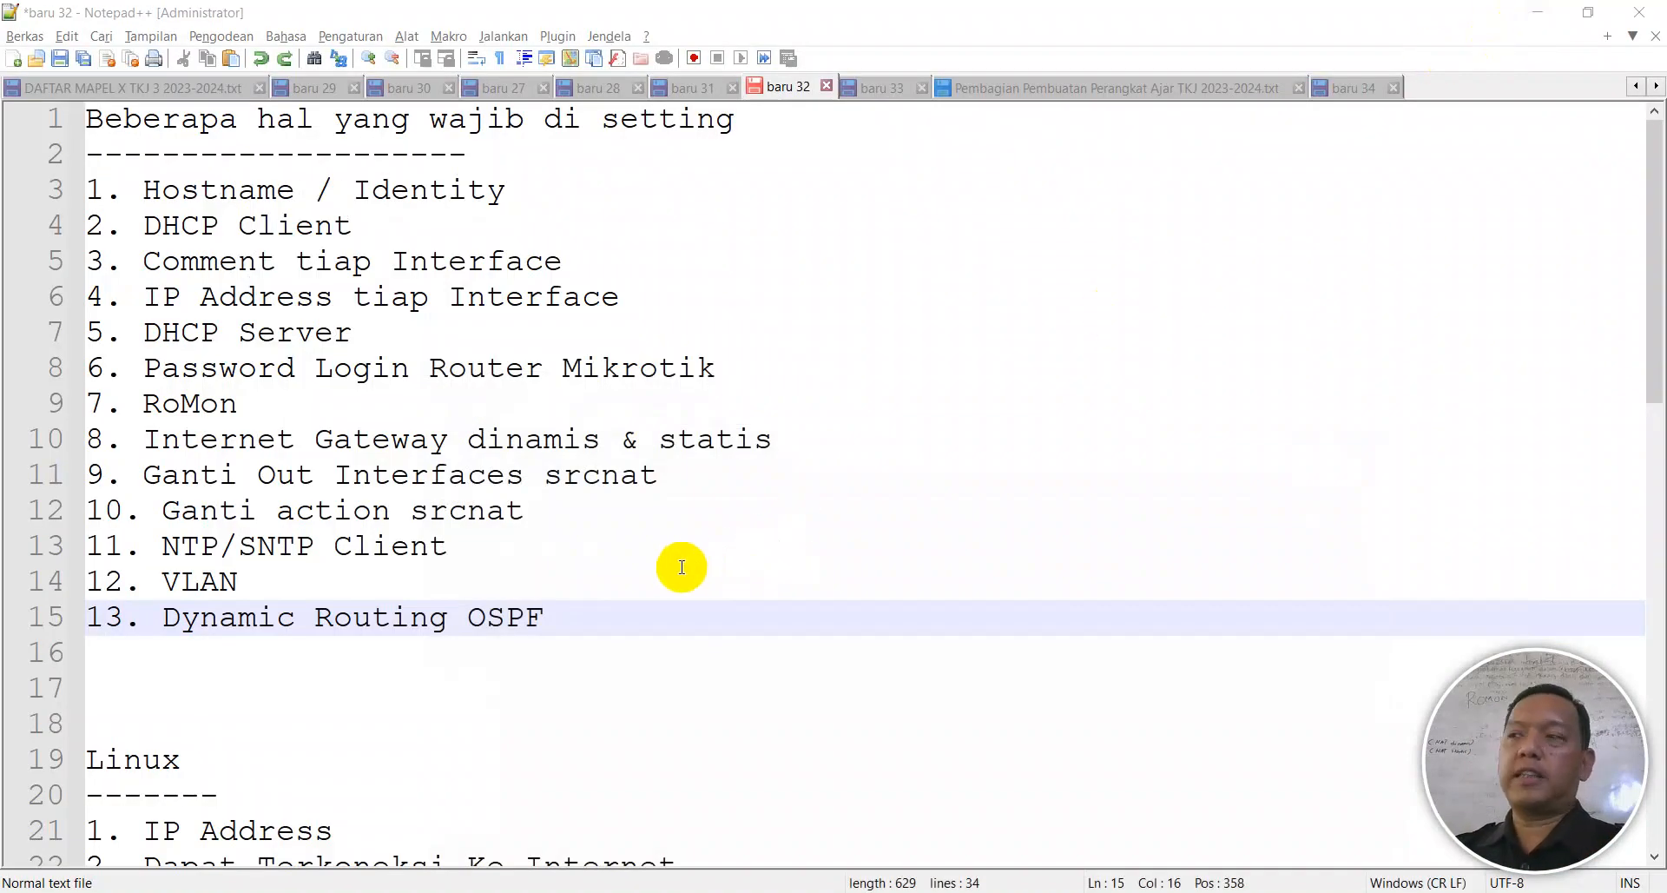
pyautogui.press('super+d')
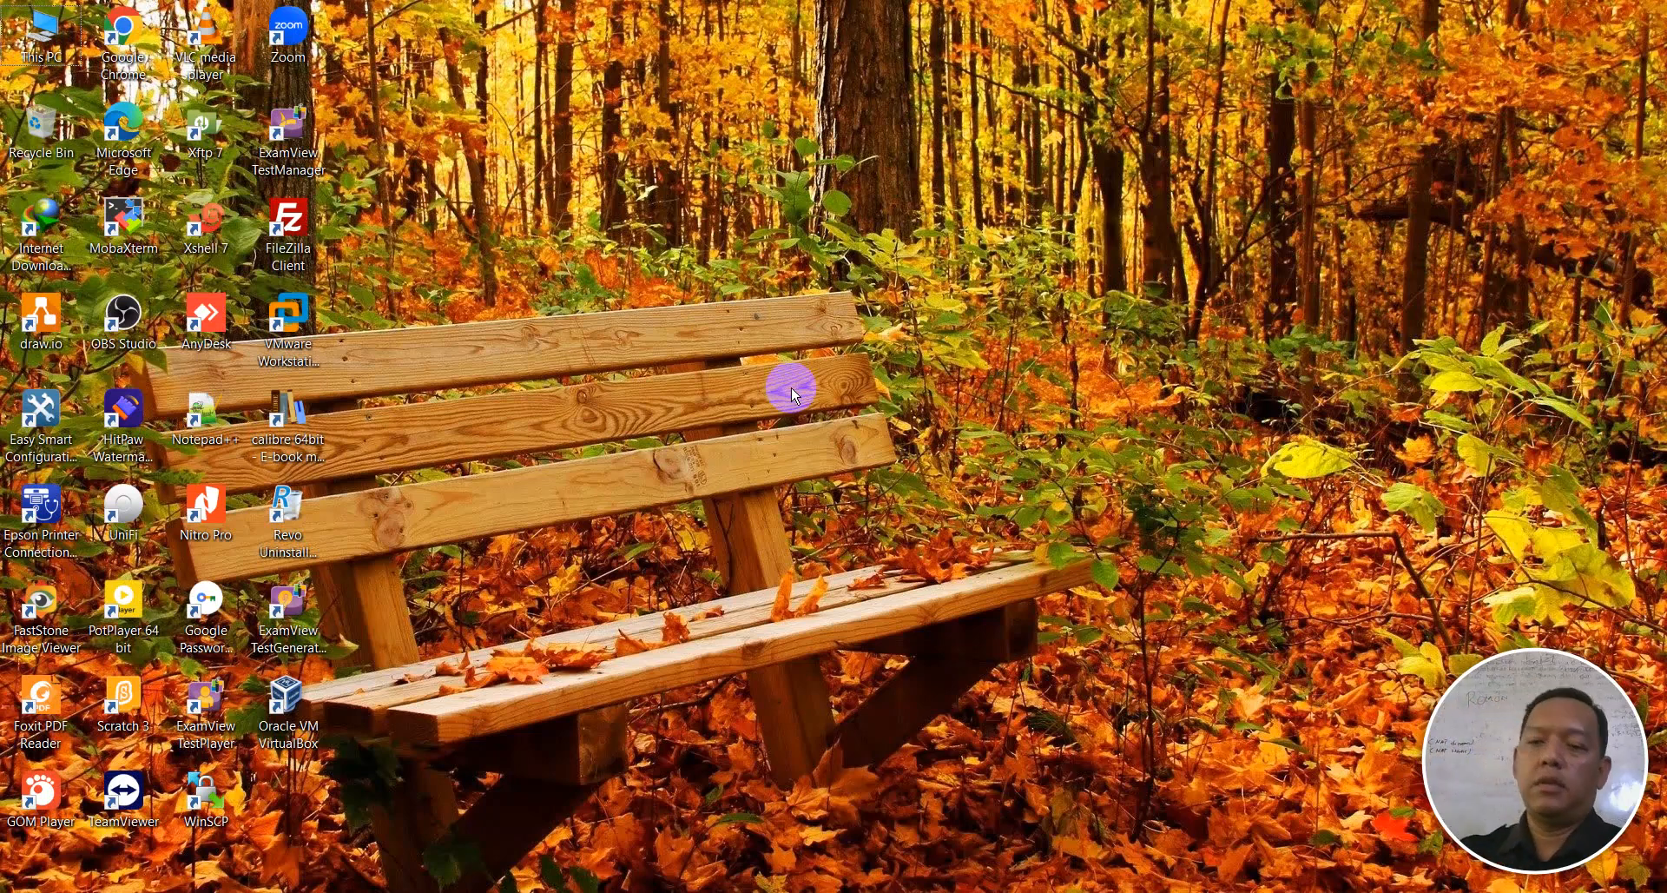
# - Restore Network Connections to confirm Ethernet shows an unidentified network, then select the Easy Smart shortcut
pyautogui.click(625, 892)
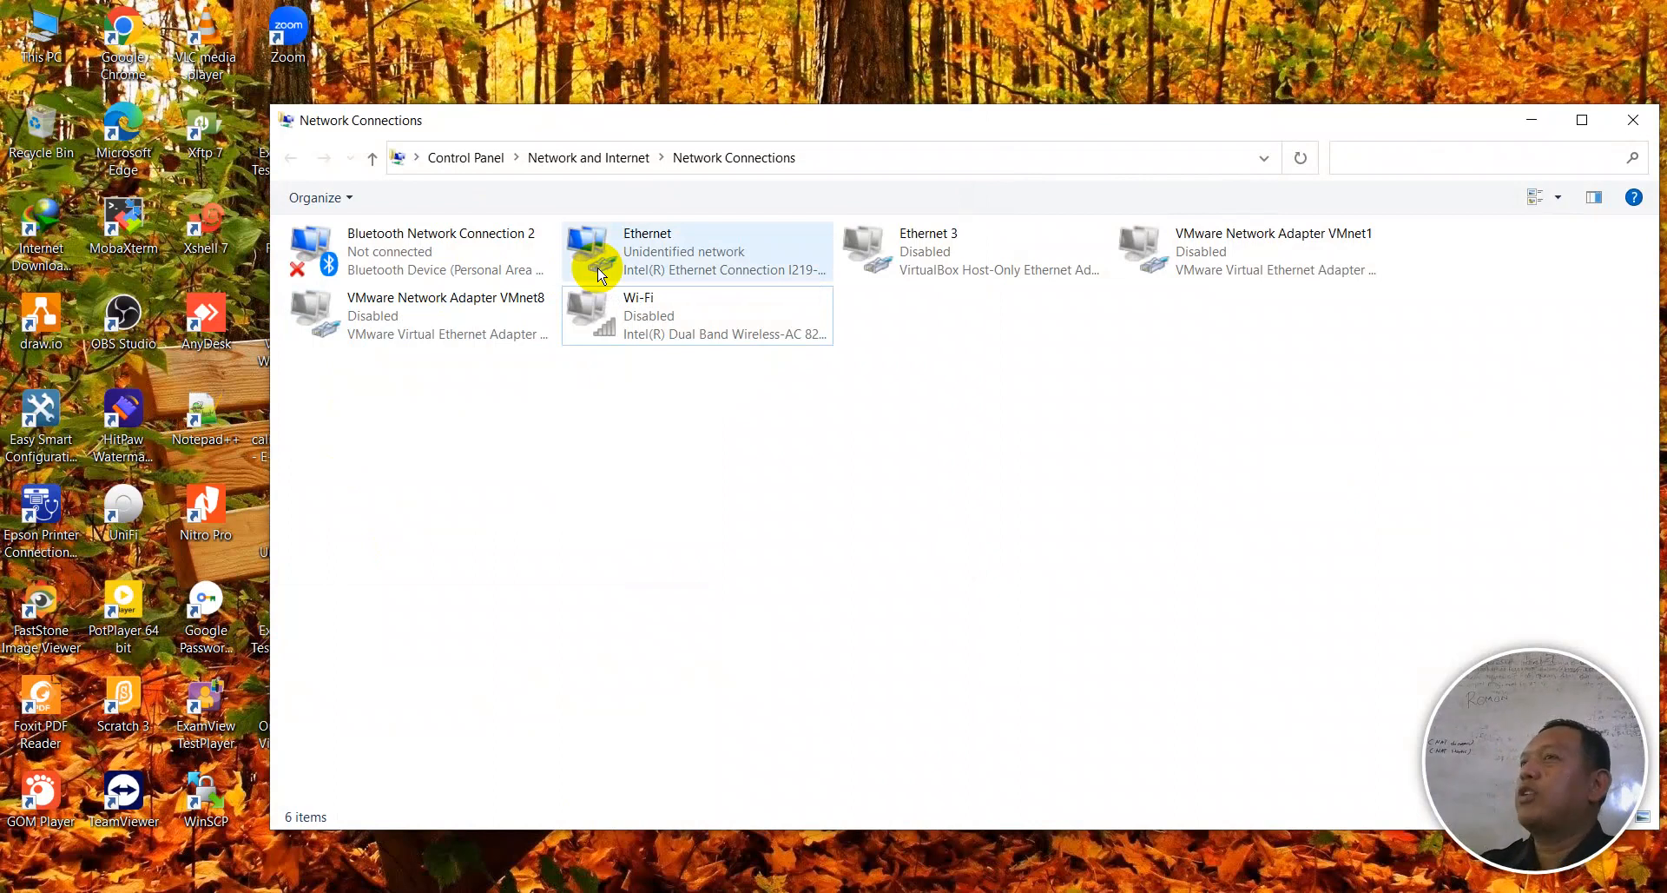
pyautogui.click(710, 65)
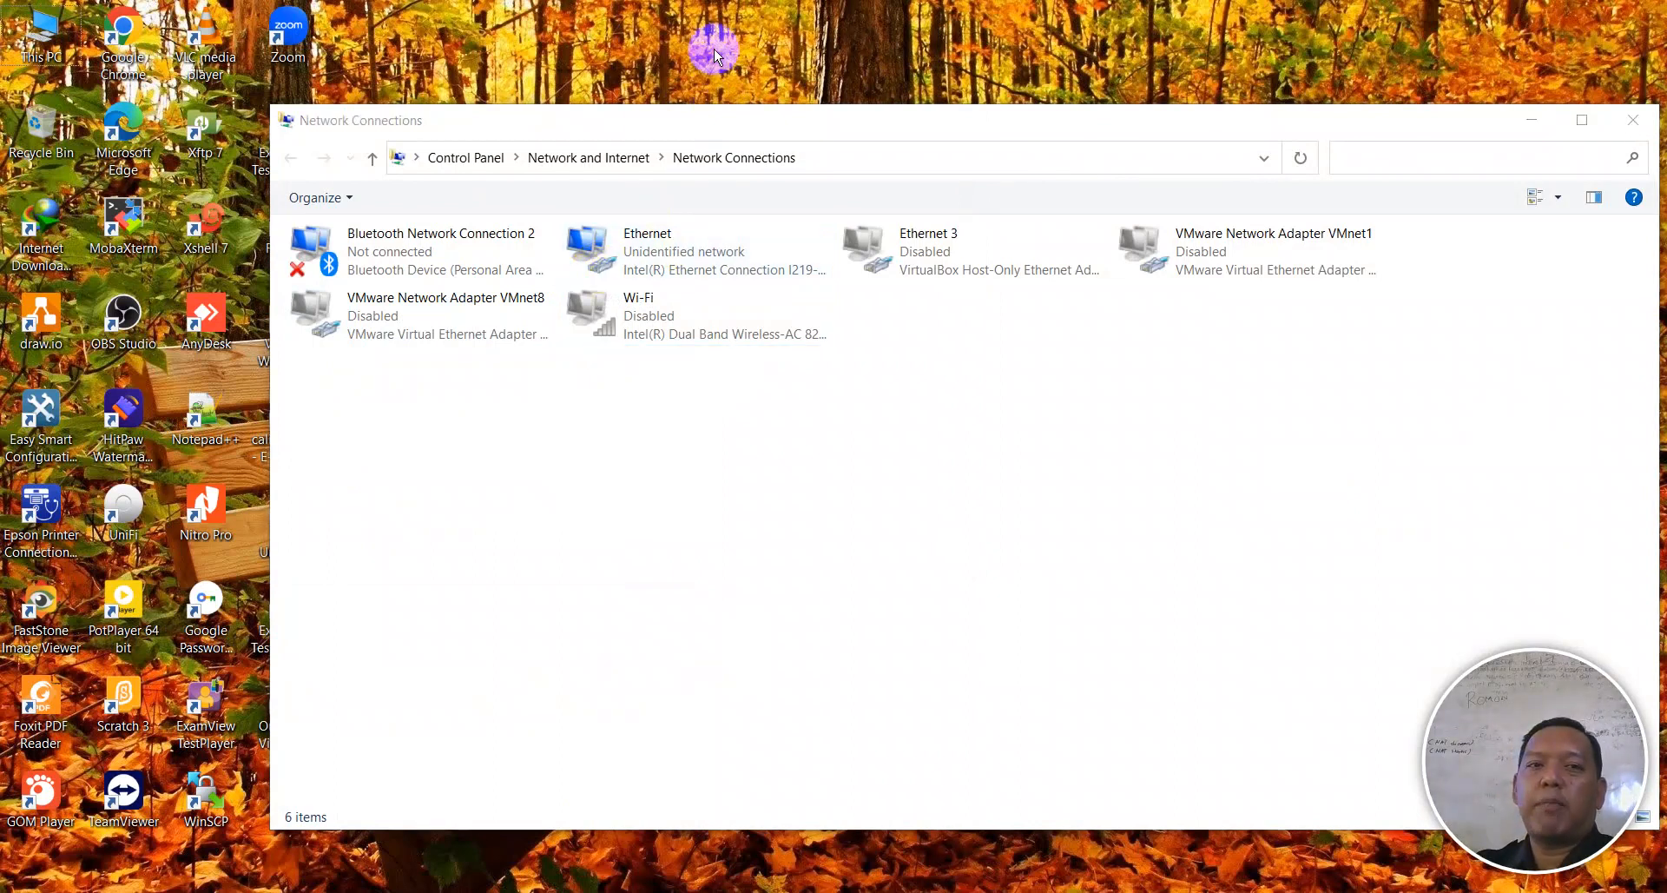
pyautogui.click(59, 400)
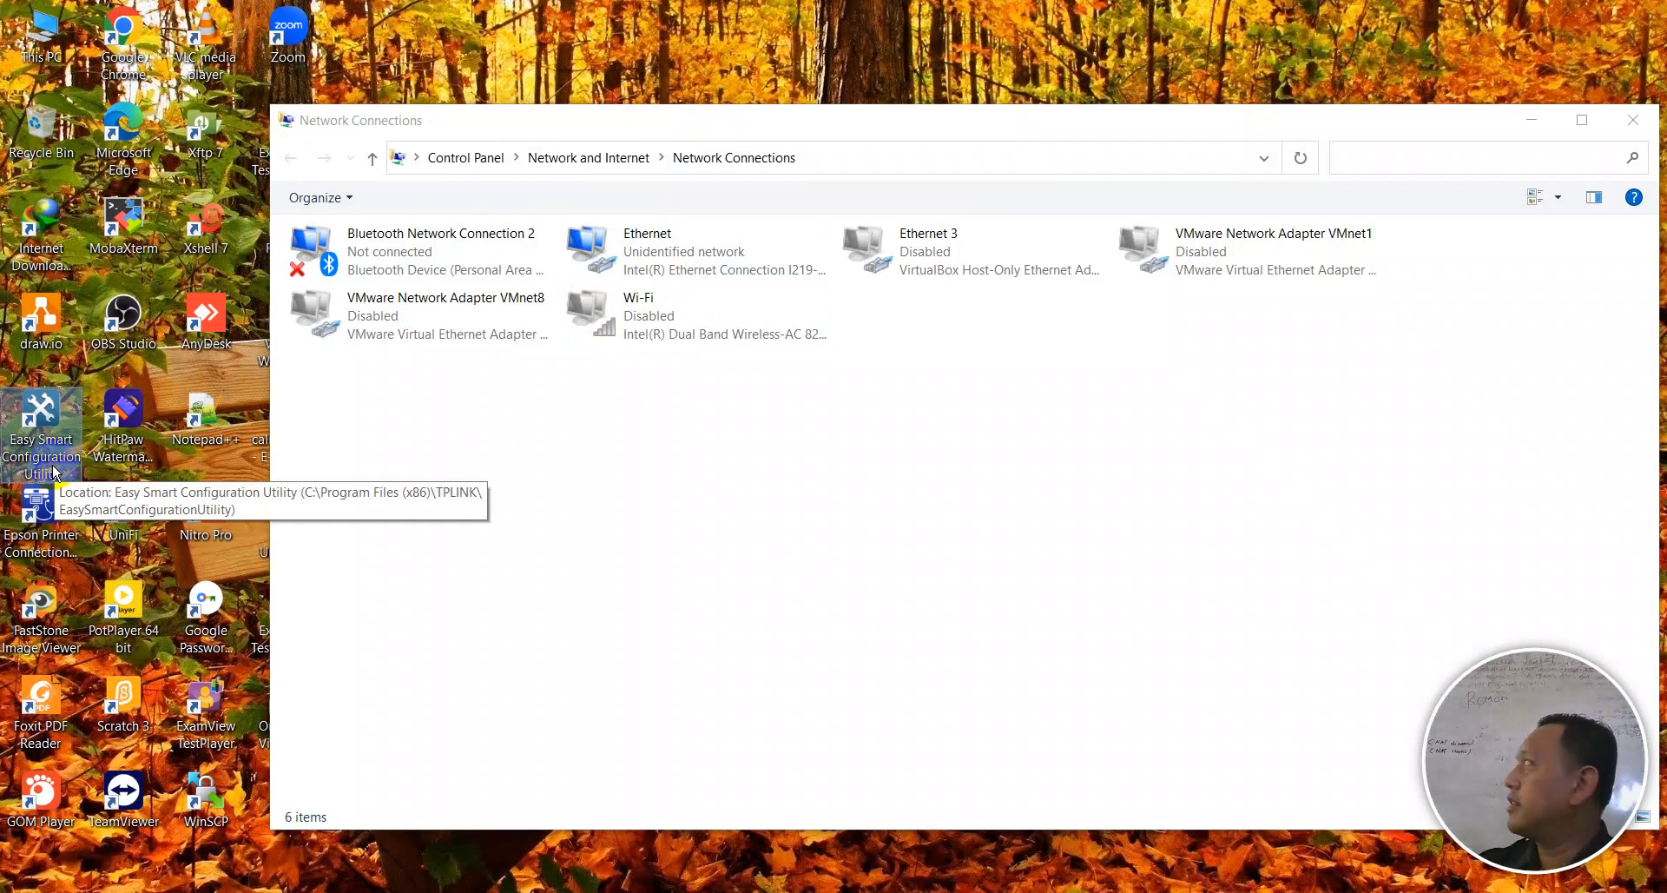
# - Launch Easy Smart Configuration Utility until the TL-SG108E at 192.168.0.1 is discovered
pyautogui.doubleClick(59, 443)
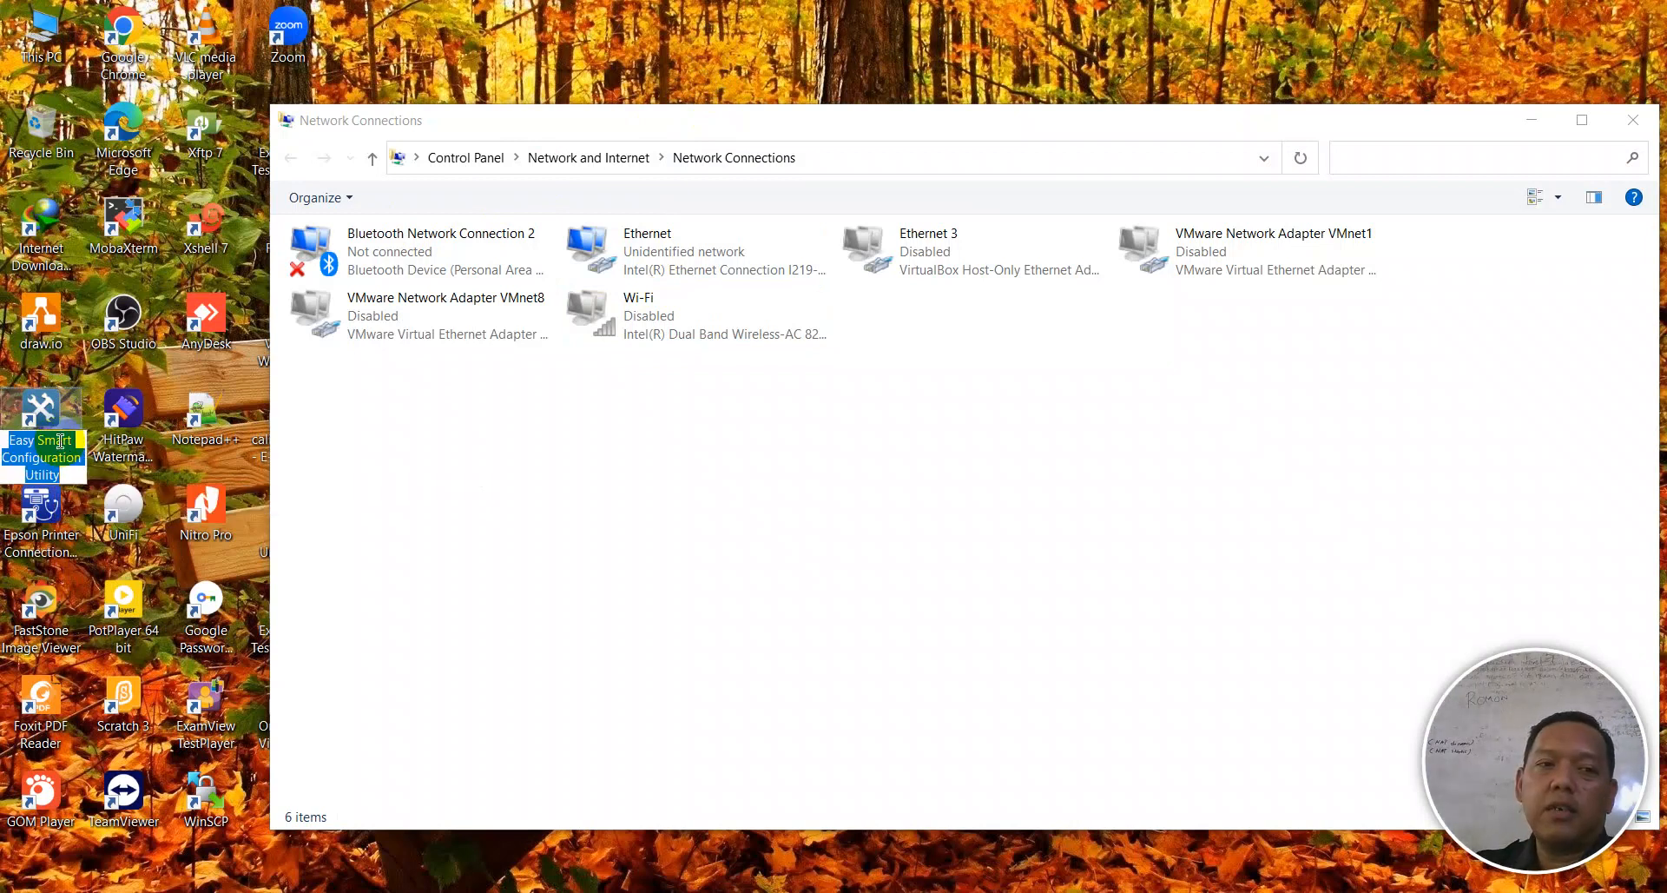
pyautogui.doubleClick(45, 424)
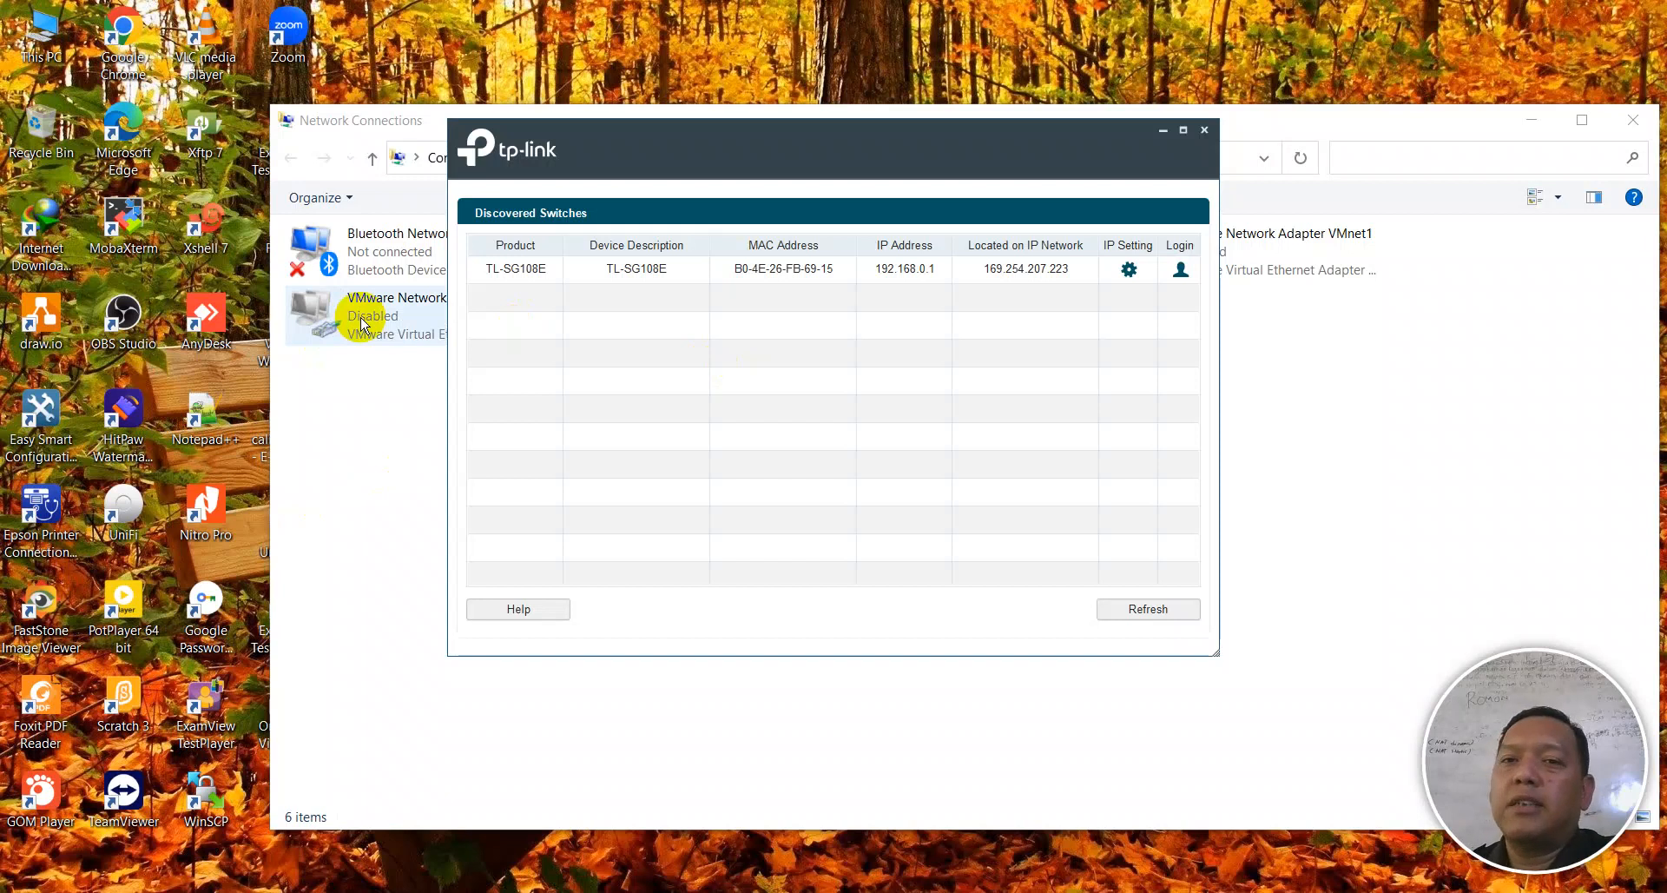
# - Log in to the TL-SG108E switch as admin with the switch password
pyautogui.click(1180, 276)
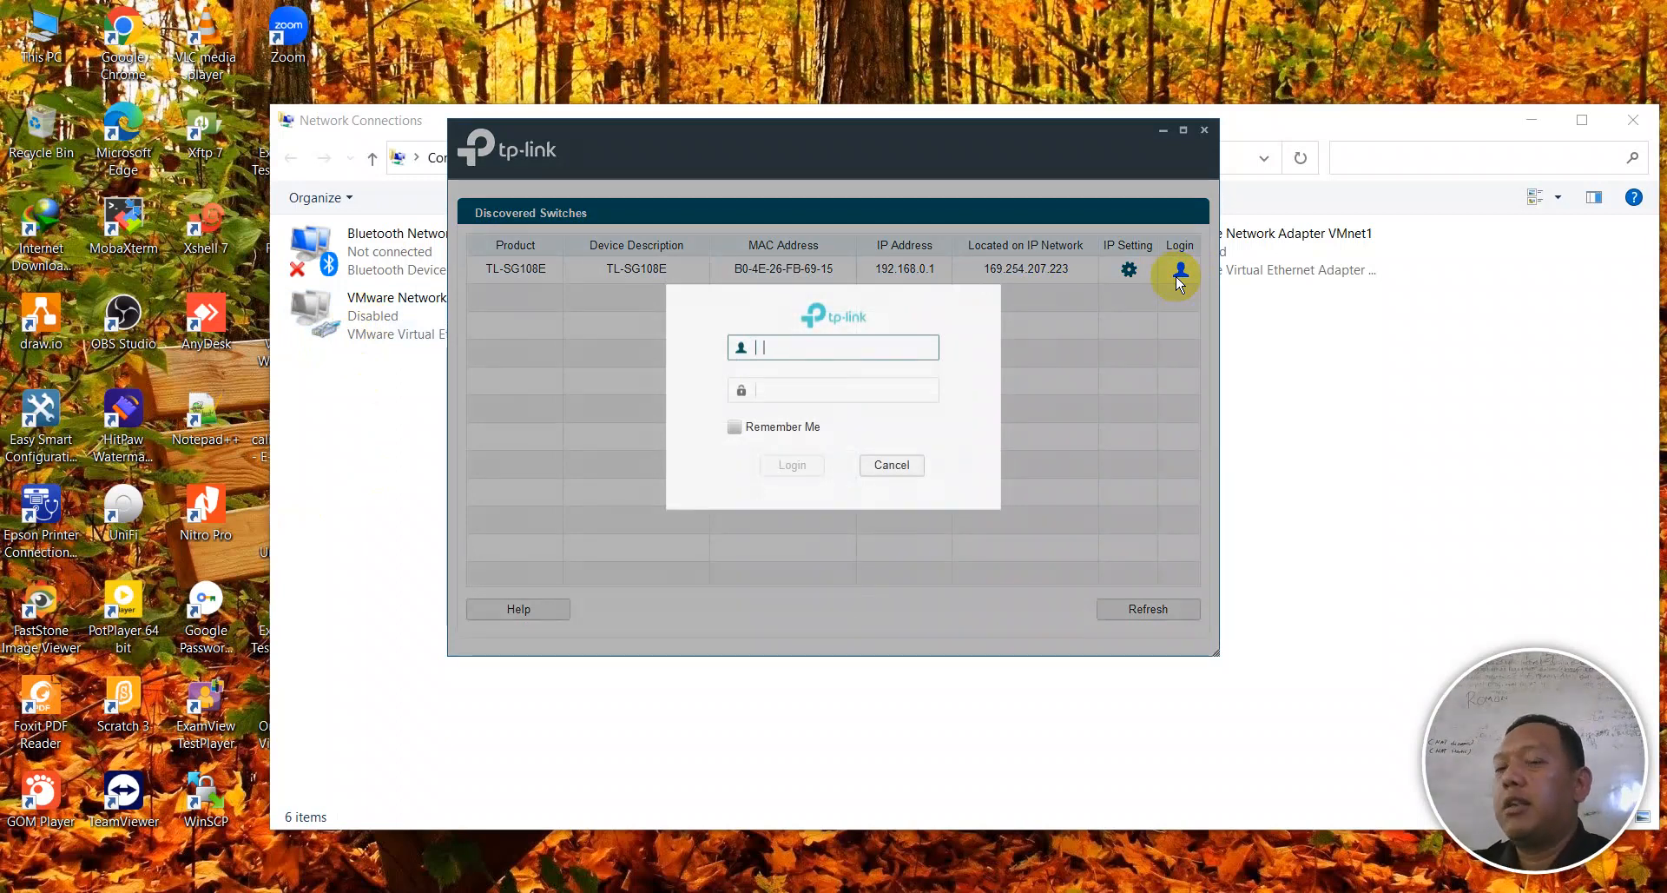
pyautogui.write('admin')
pyautogui.press('Tab')
pyautogui.write('admin')
pyautogui.press('Return')
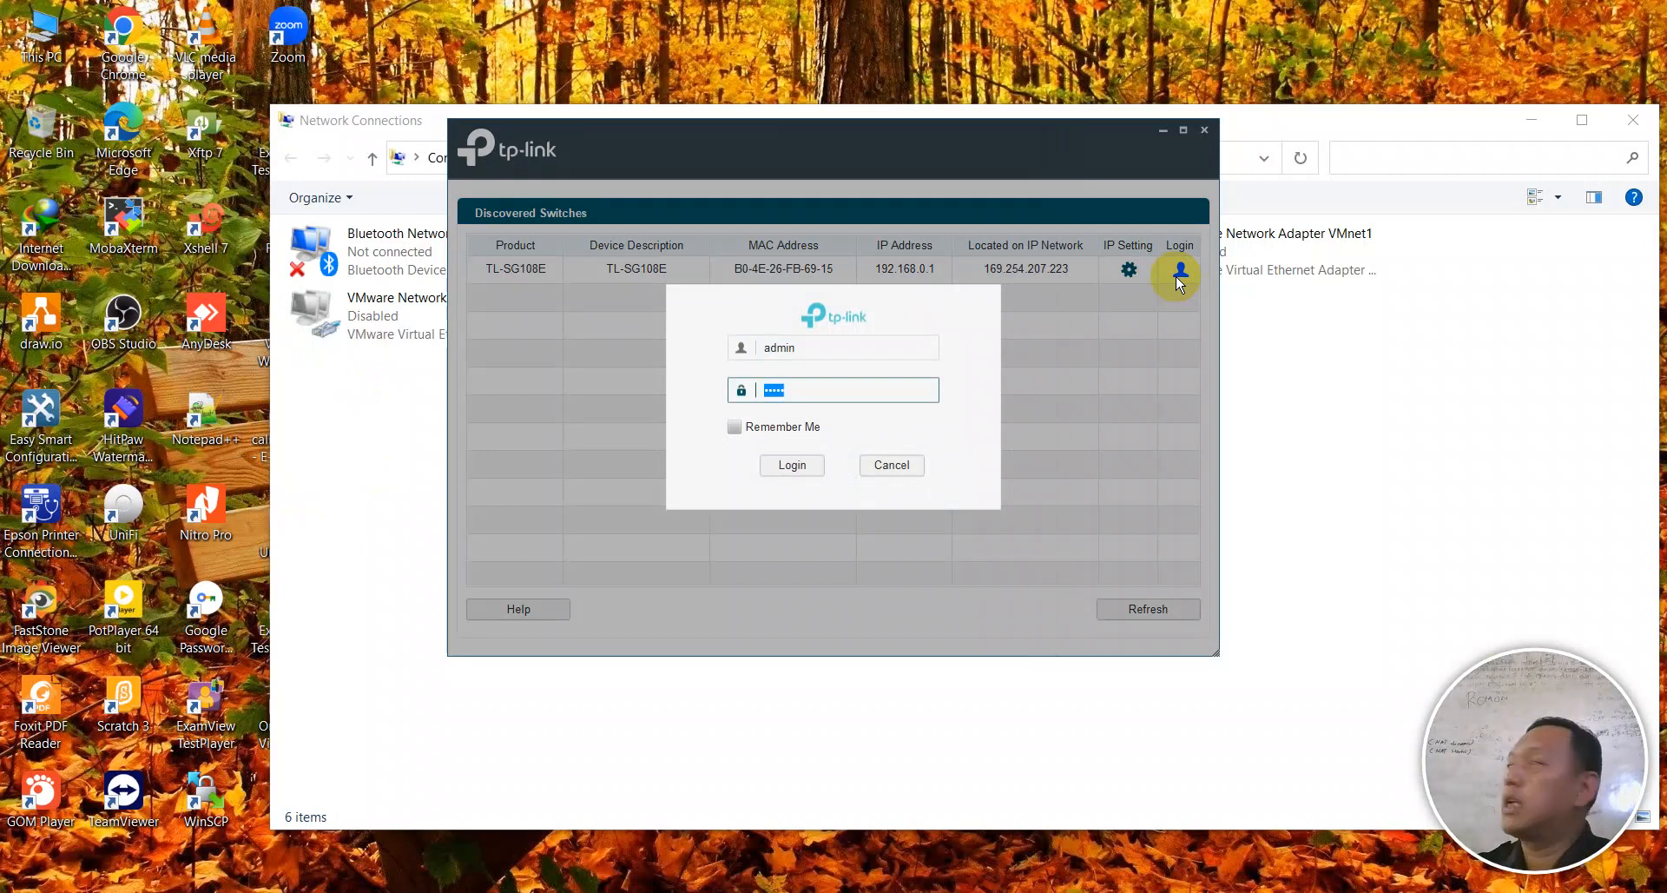
pyautogui.click(800, 465)
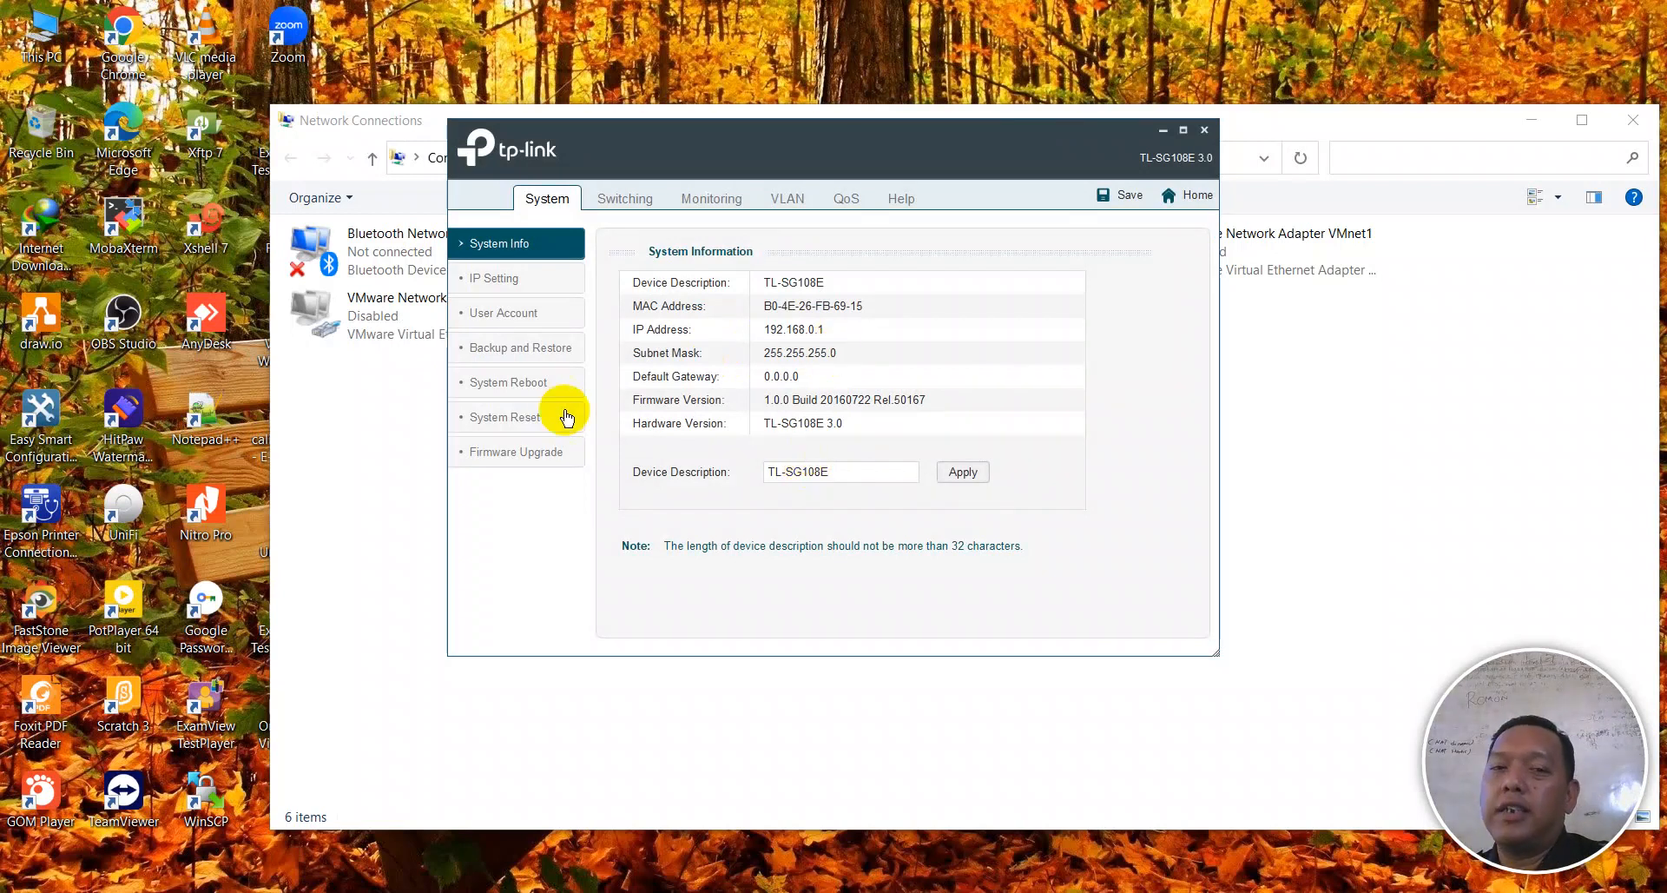
# - Cancel the System Reset prompt without resetting, then bring up the 802.1Q VLAN page
pyautogui.click(498, 416)
pyautogui.click(636, 283)
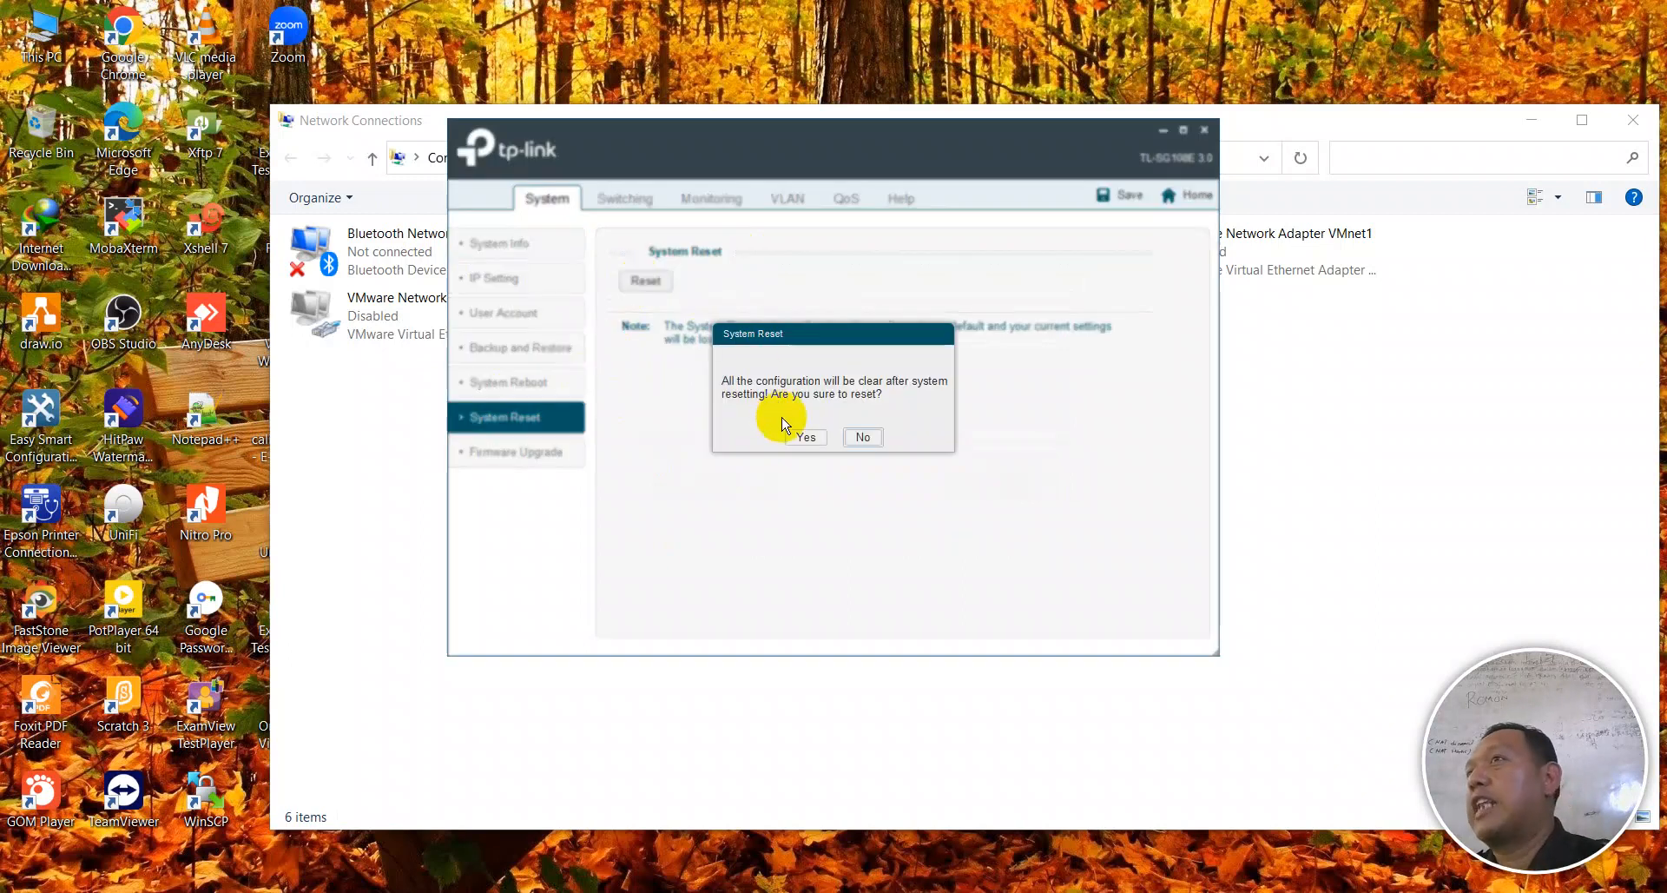
pyautogui.click(866, 439)
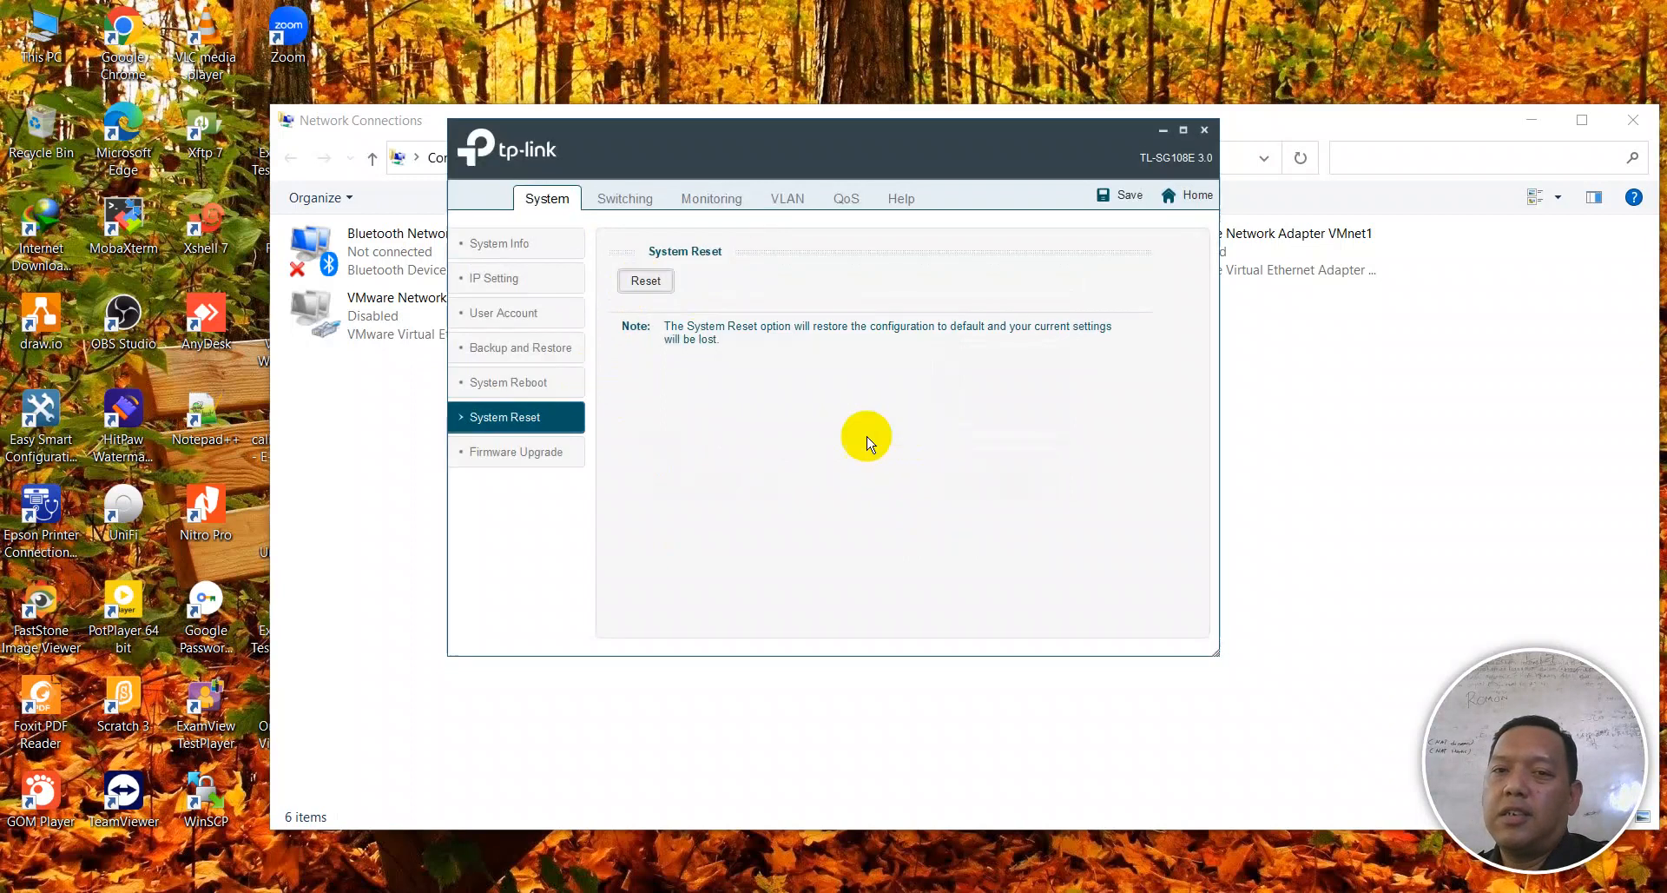
pyautogui.click(794, 199)
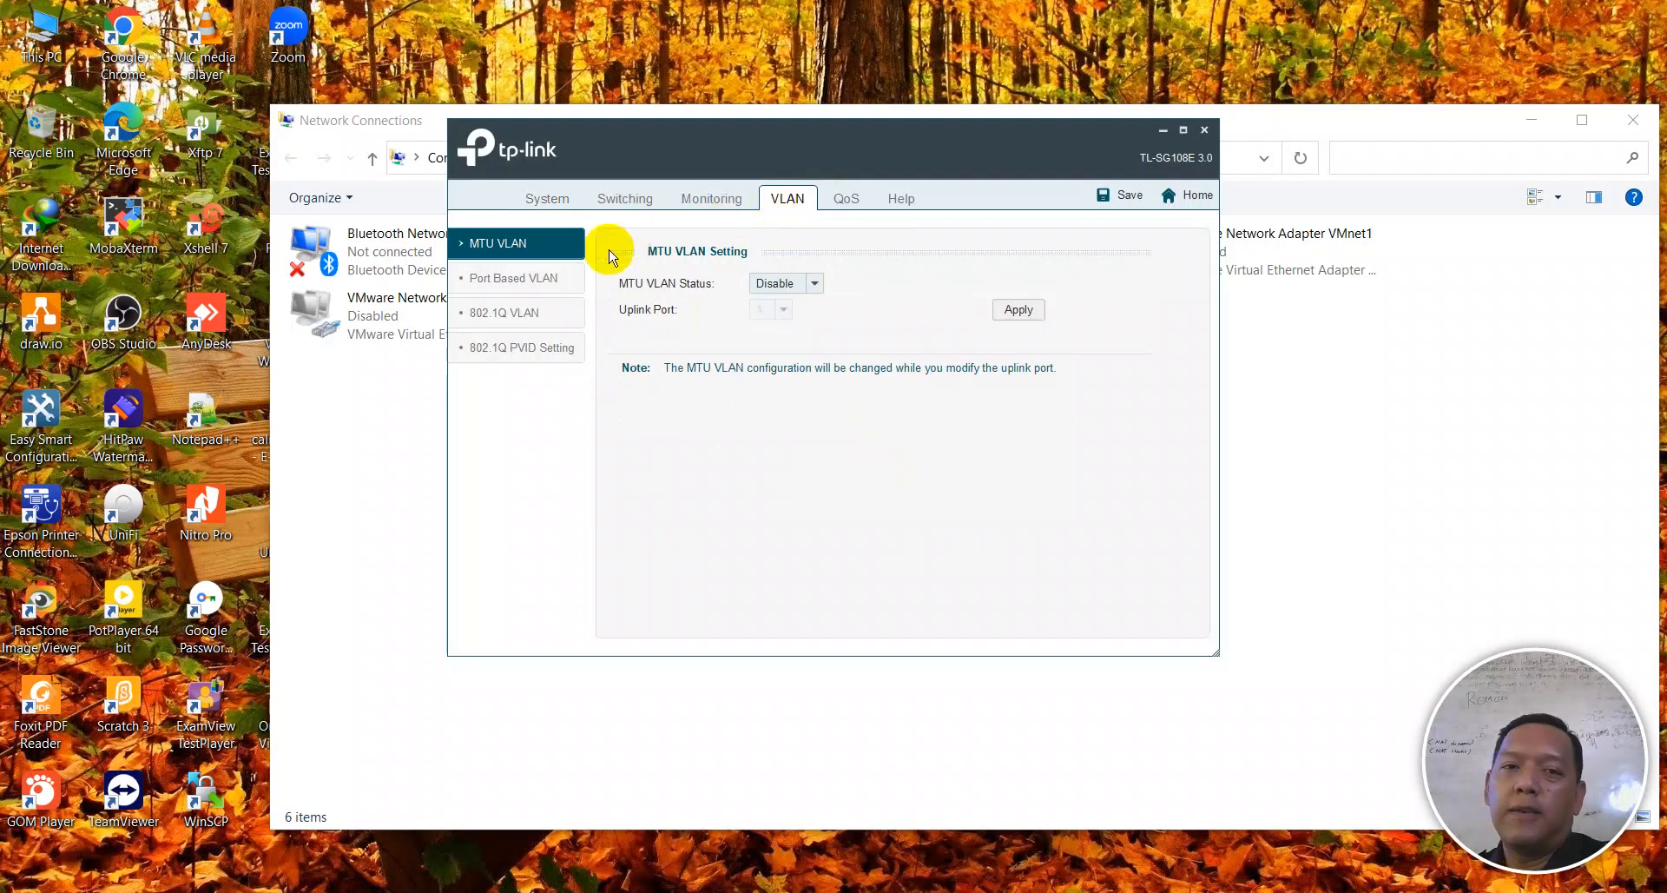
pyautogui.click(493, 322)
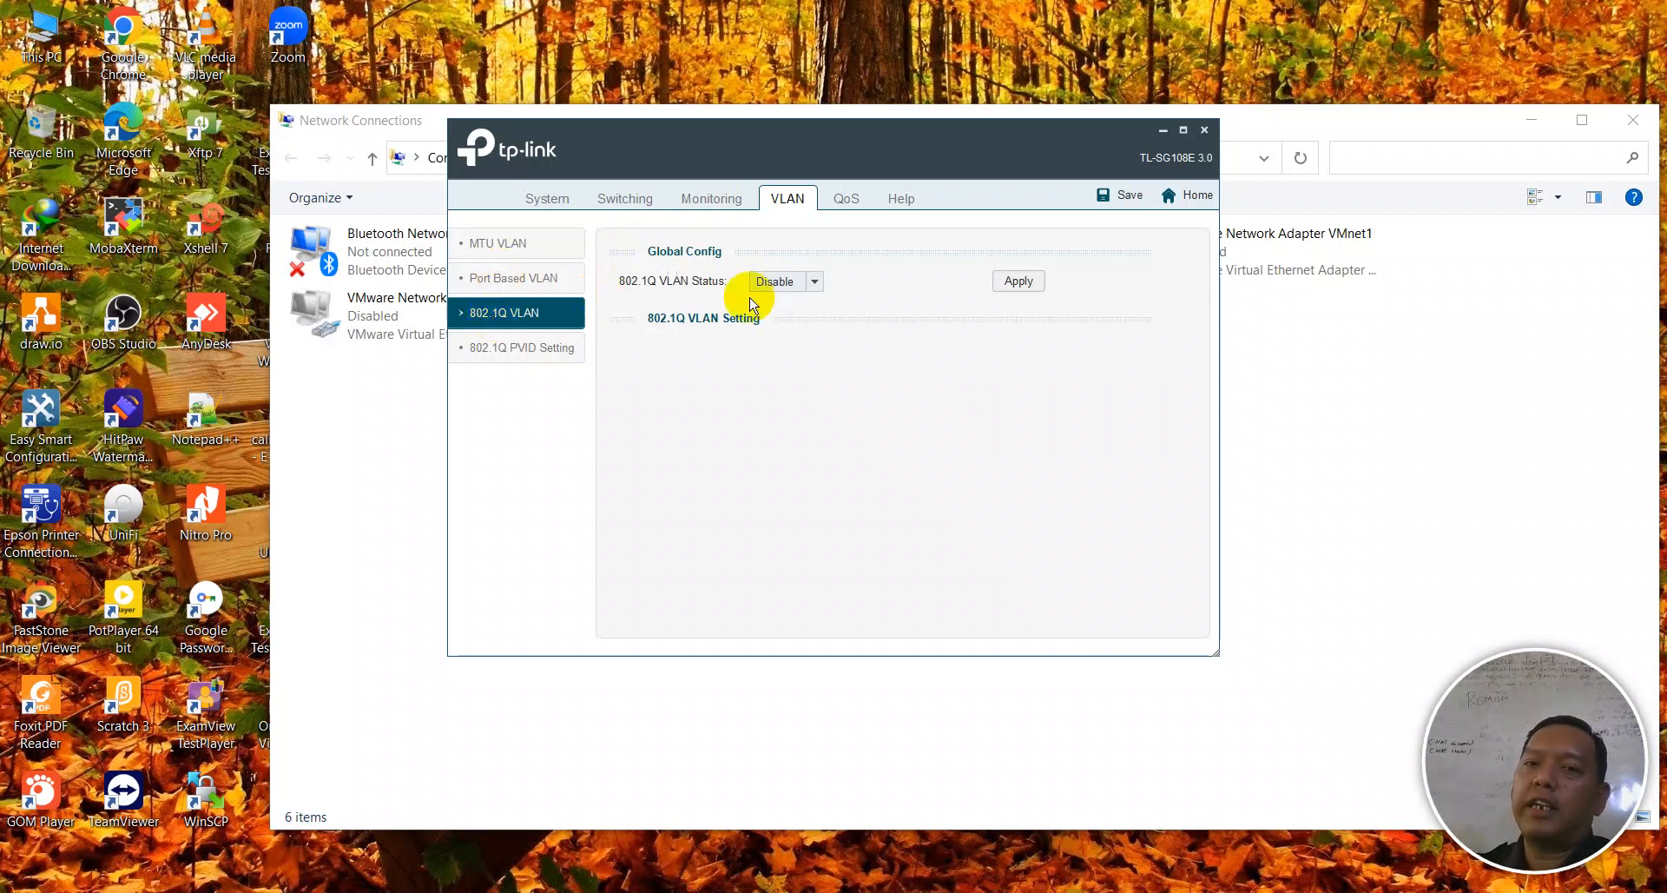
# - Set 802.1Q VLAN Status to Enable and apply the change
pyautogui.click(788, 283)
pyautogui.click(790, 303)
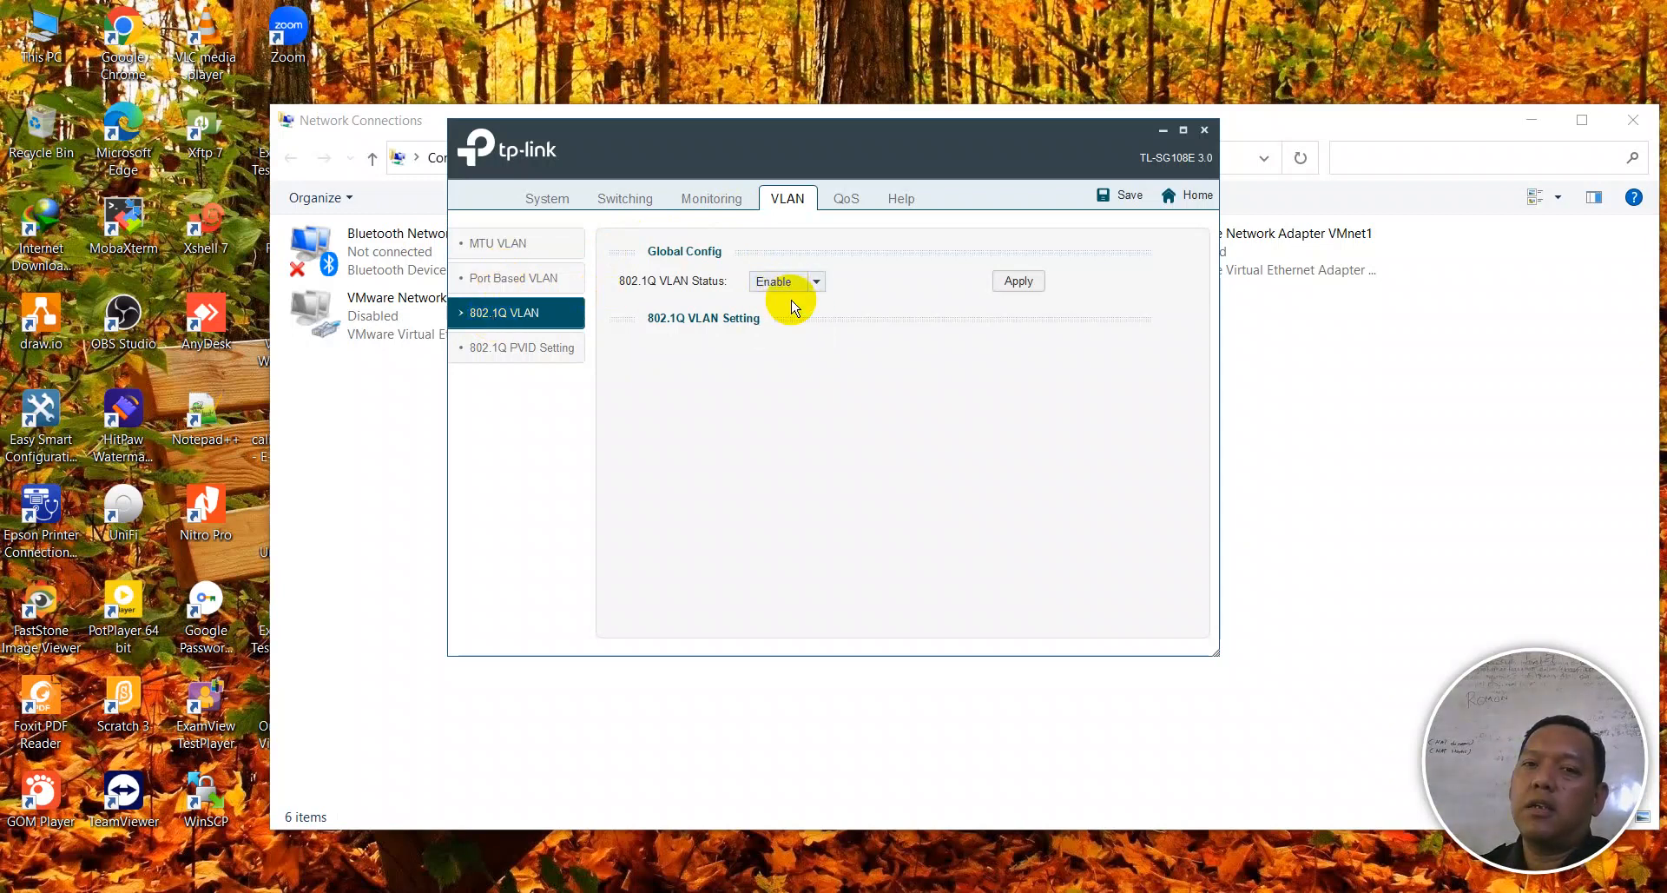
pyautogui.click(1019, 283)
pyautogui.click(813, 436)
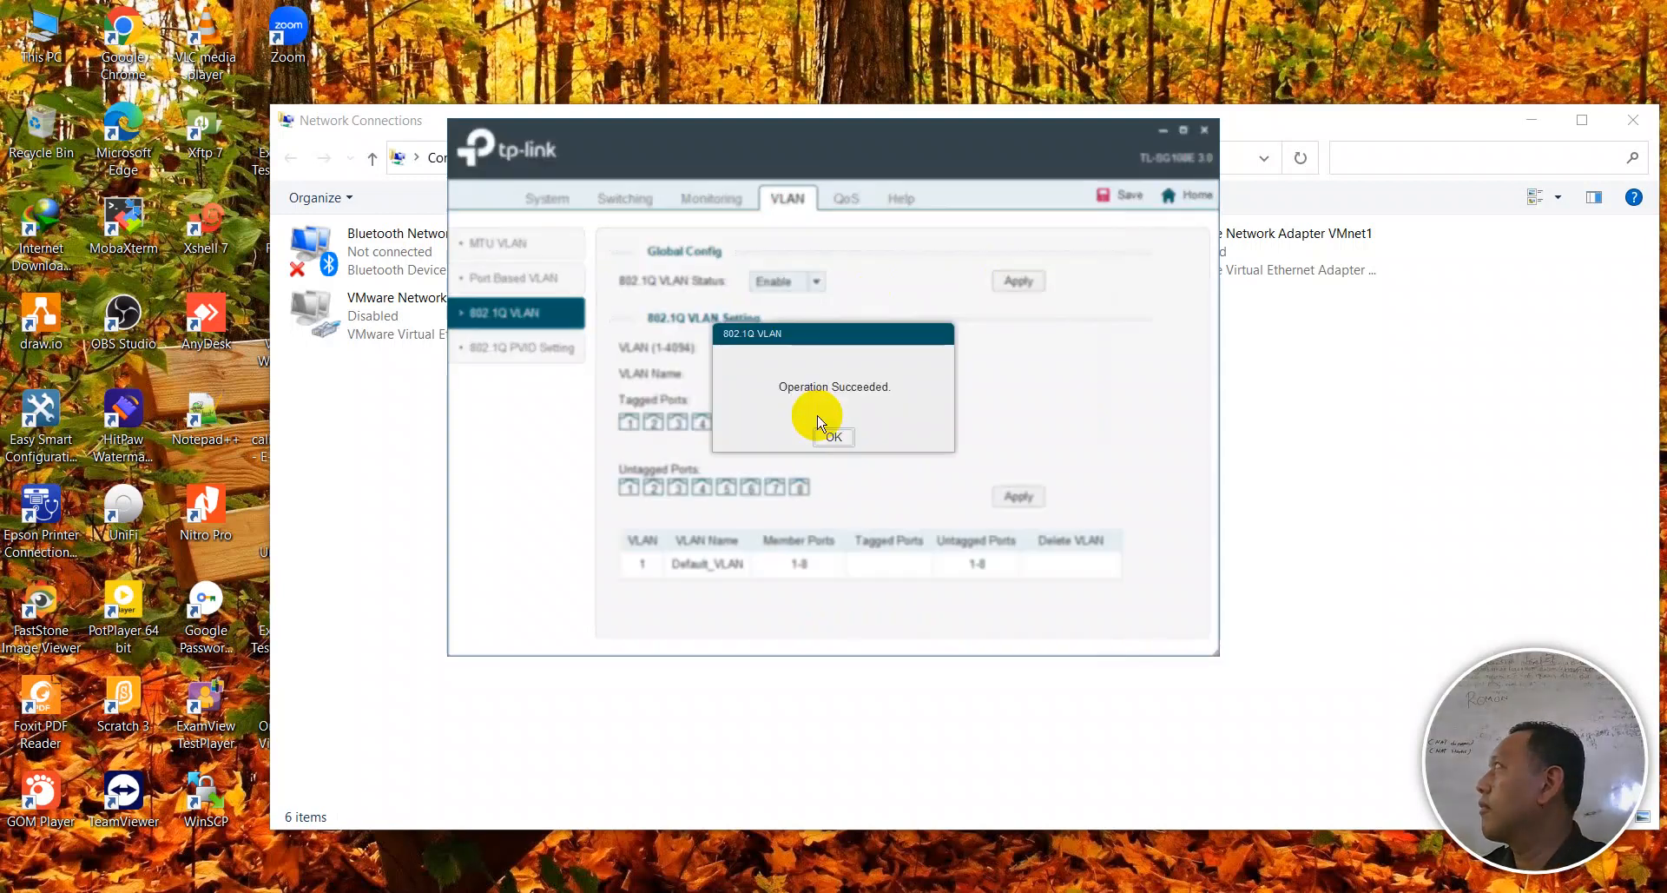
pyautogui.click(832, 436)
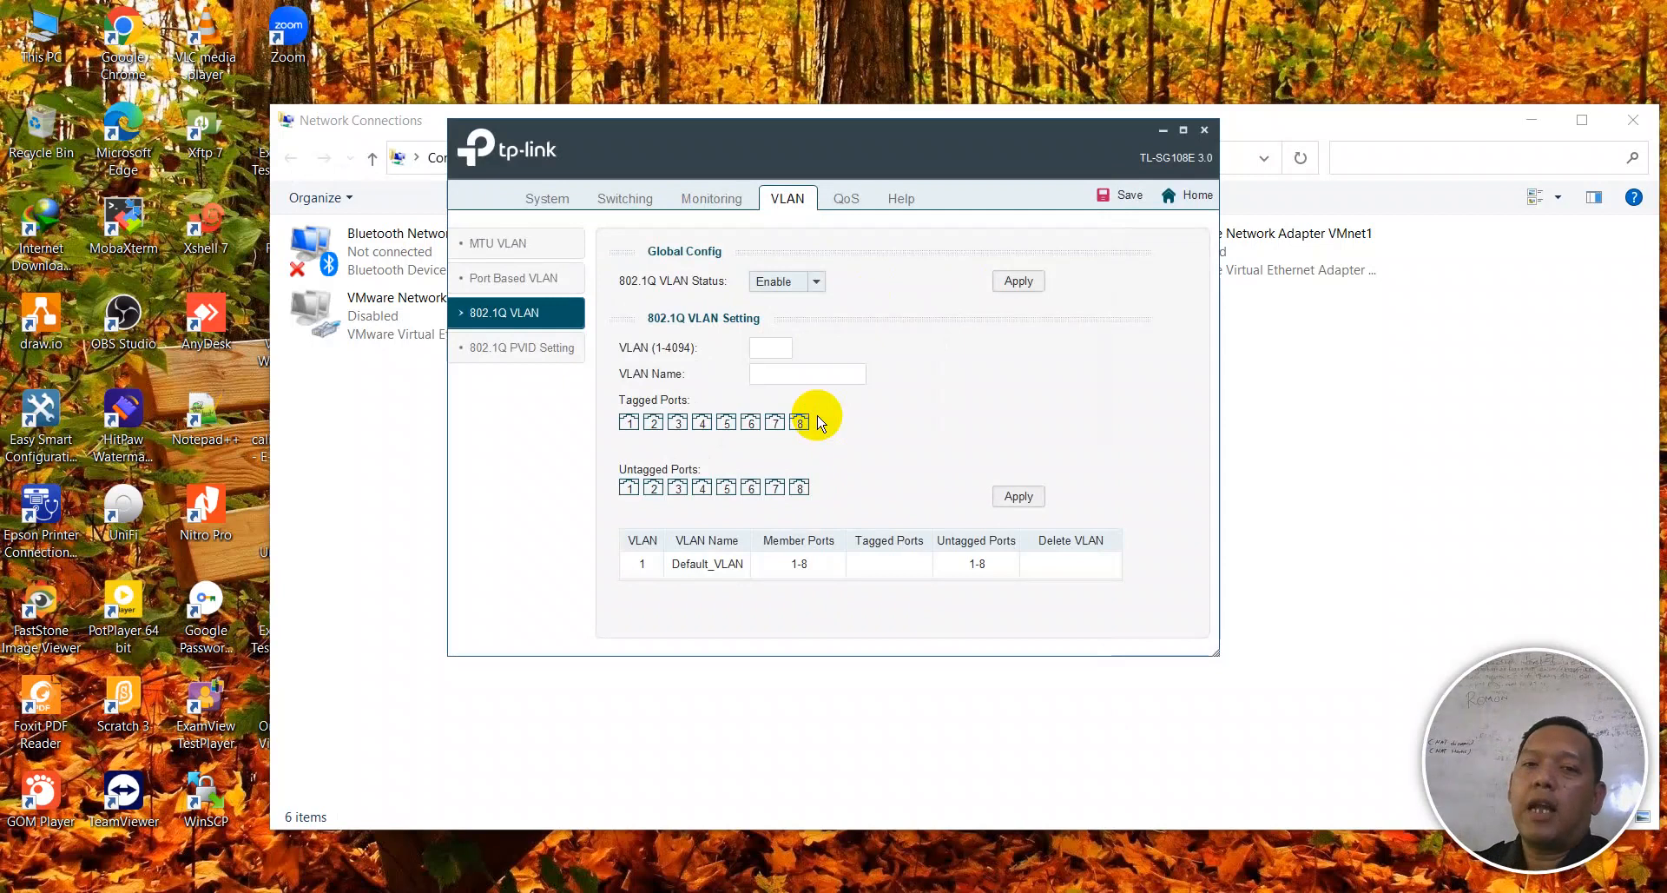
# - Enter VLAN ID 10 and VLAN name TKJ in the 802.1Q VLAN Setting fields
pyautogui.click(781, 349)
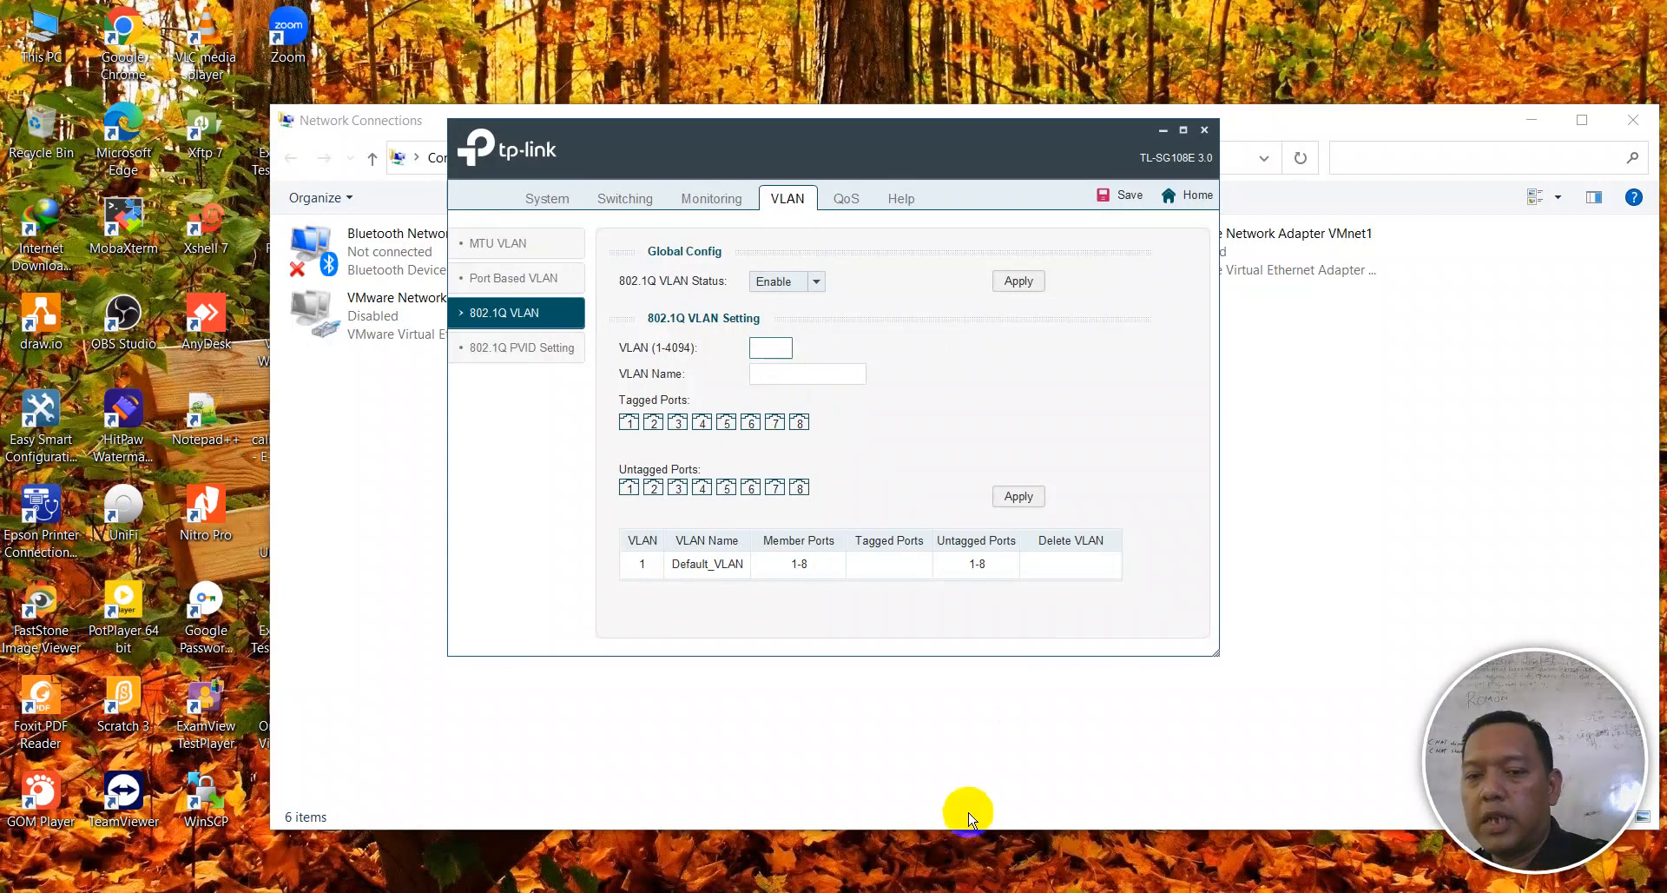
pyautogui.click(770, 348)
pyautogui.write('10')
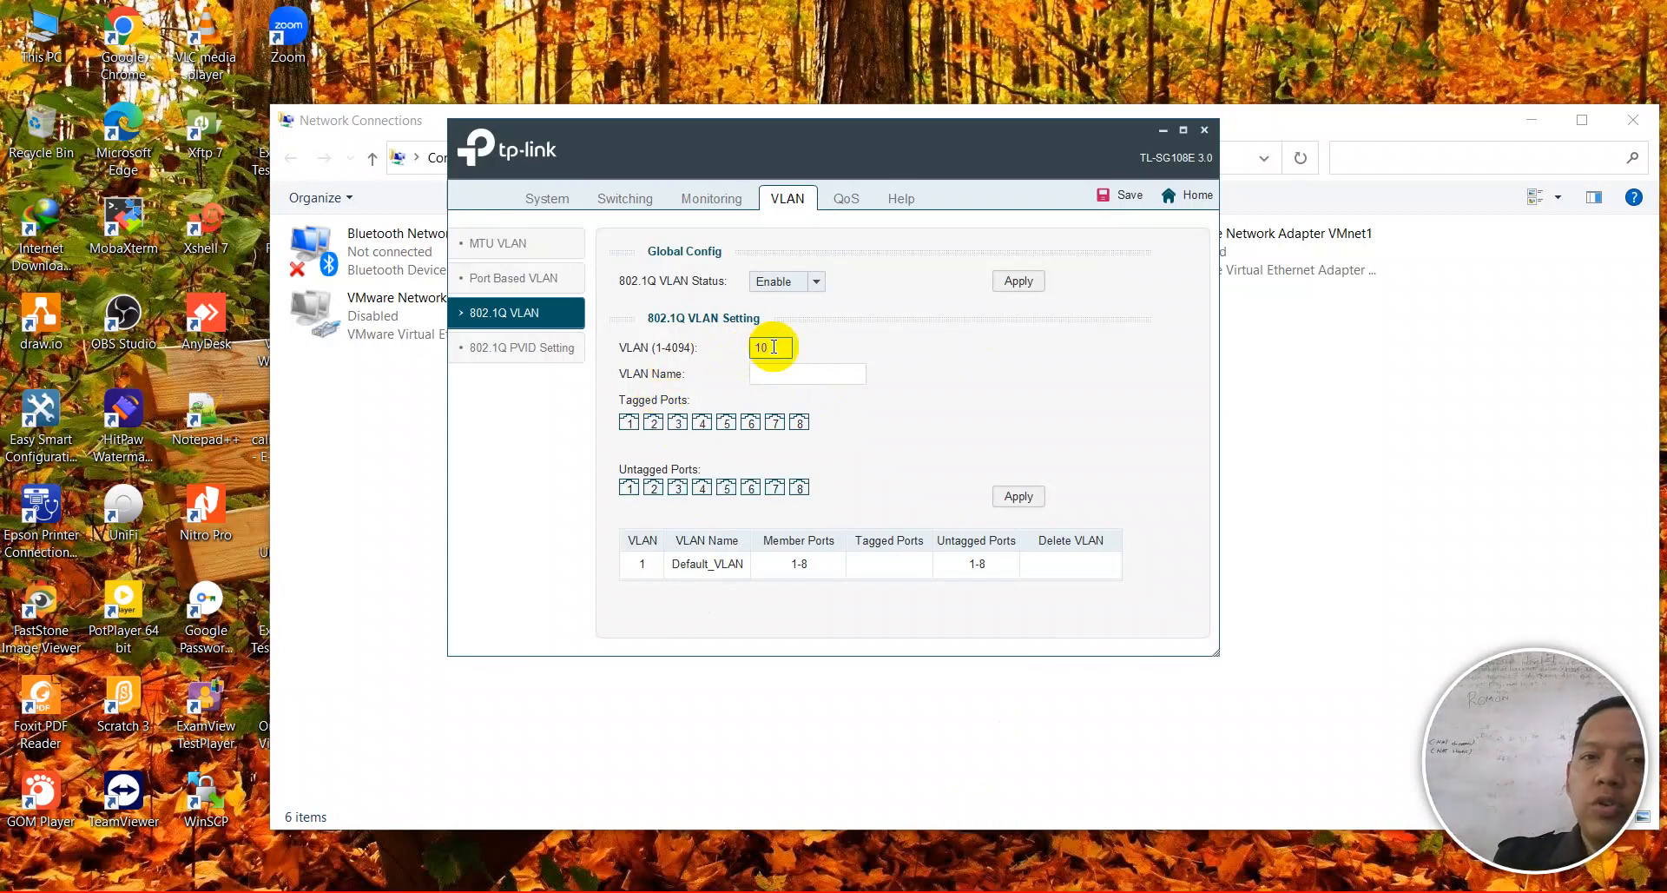
pyautogui.click(781, 373)
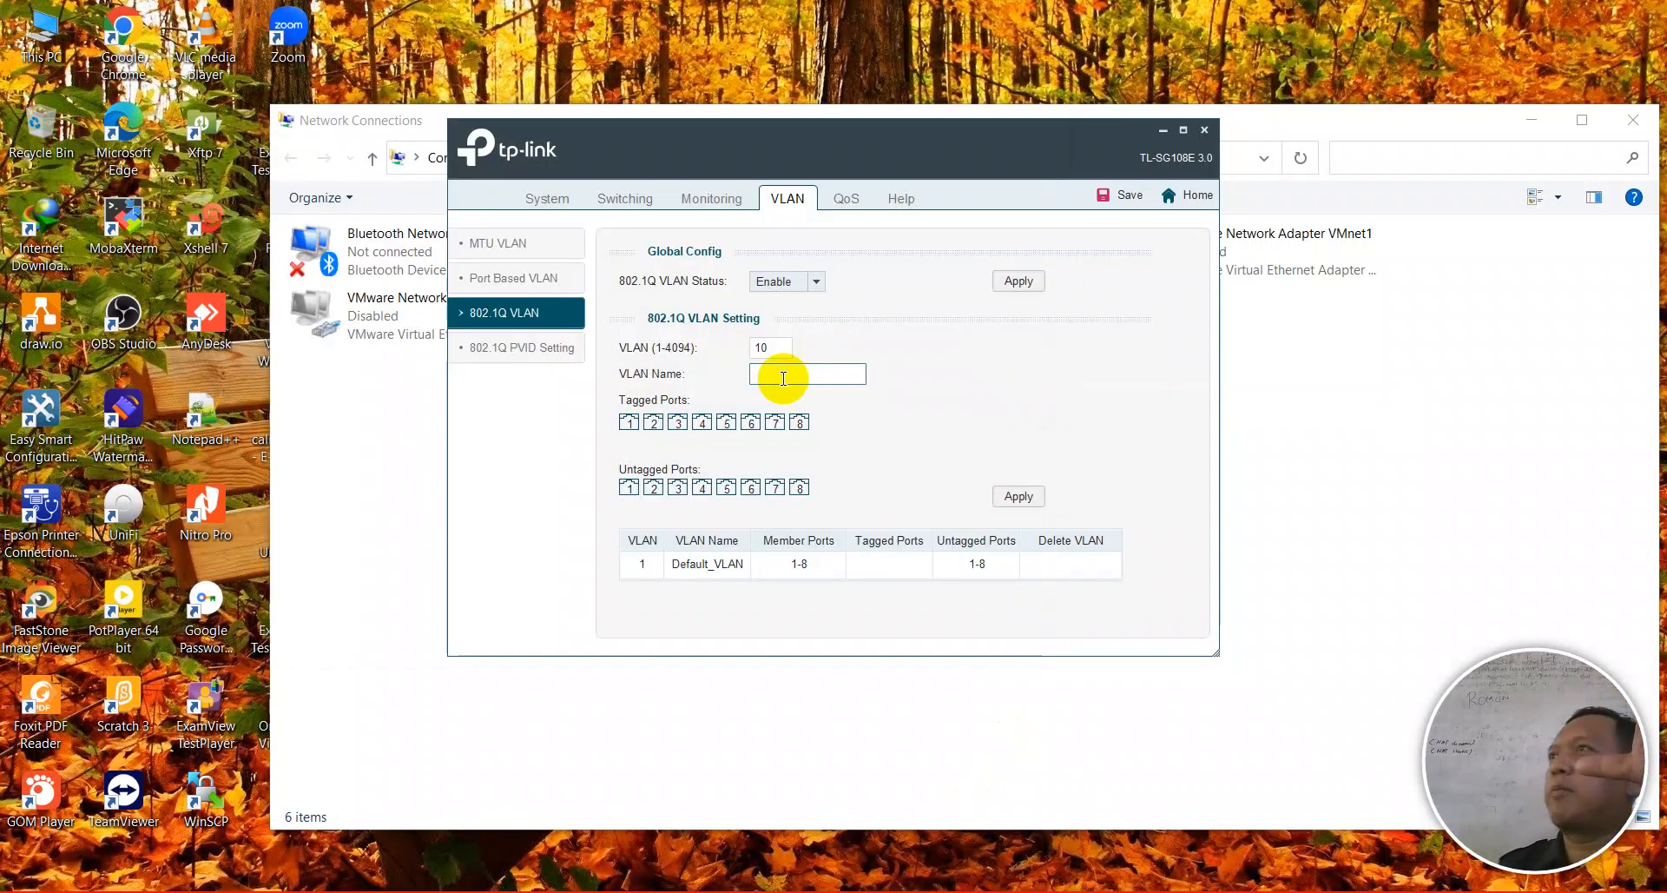
pyautogui.write('TKJ')
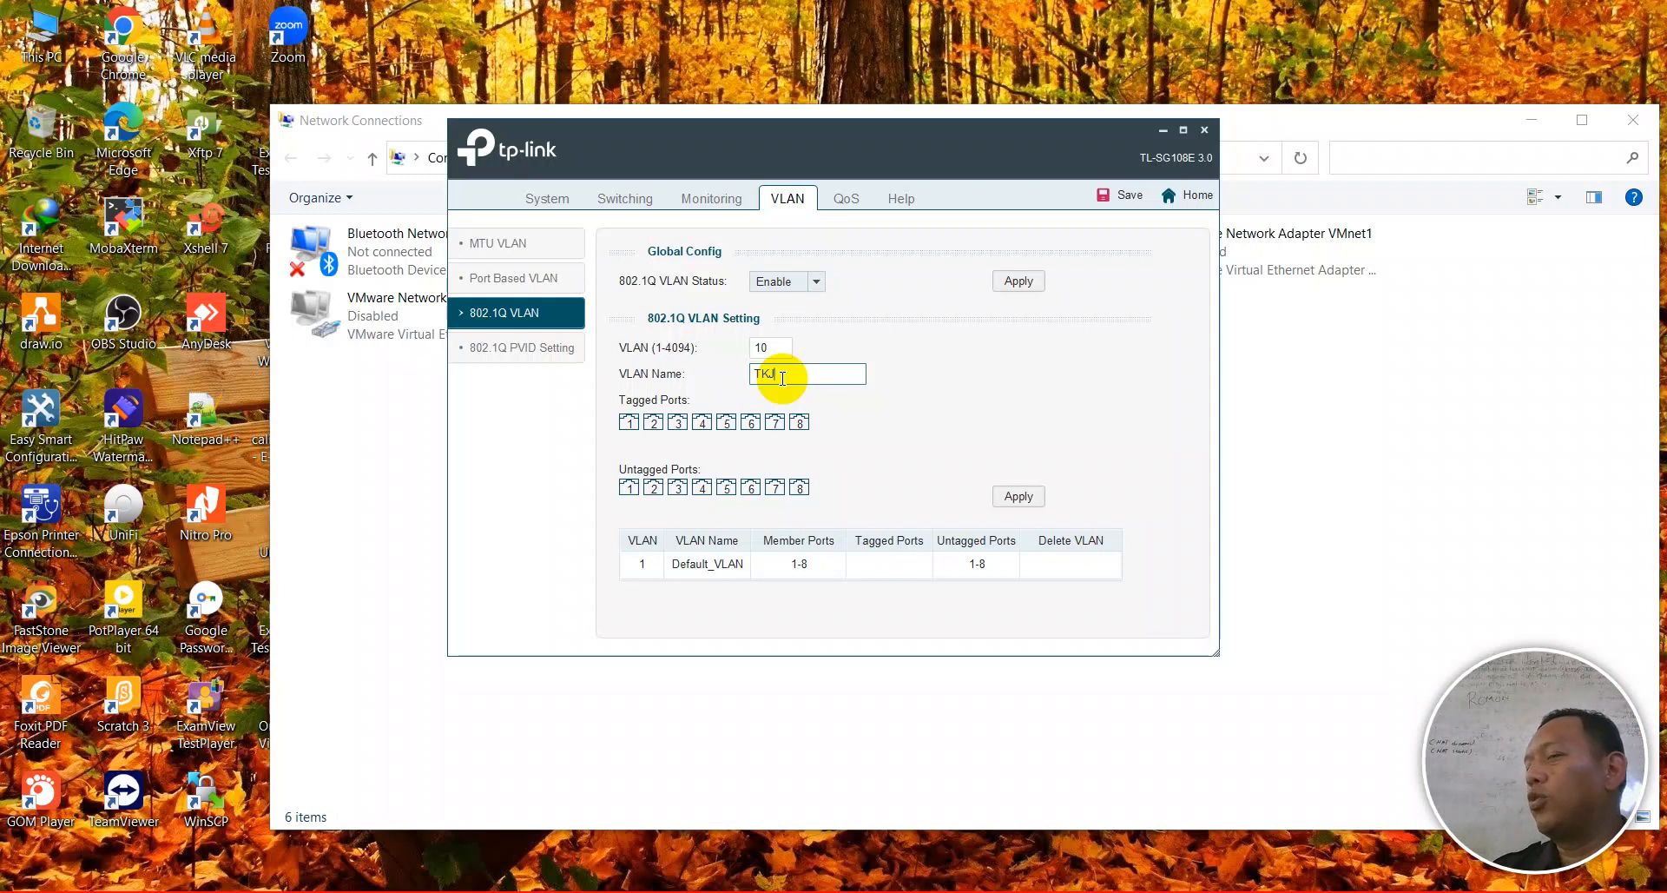
# - Make port 1 tagged and ports 2–3 untagged for VLAN 10 TKJ, then apply it
pyautogui.click(629, 423)
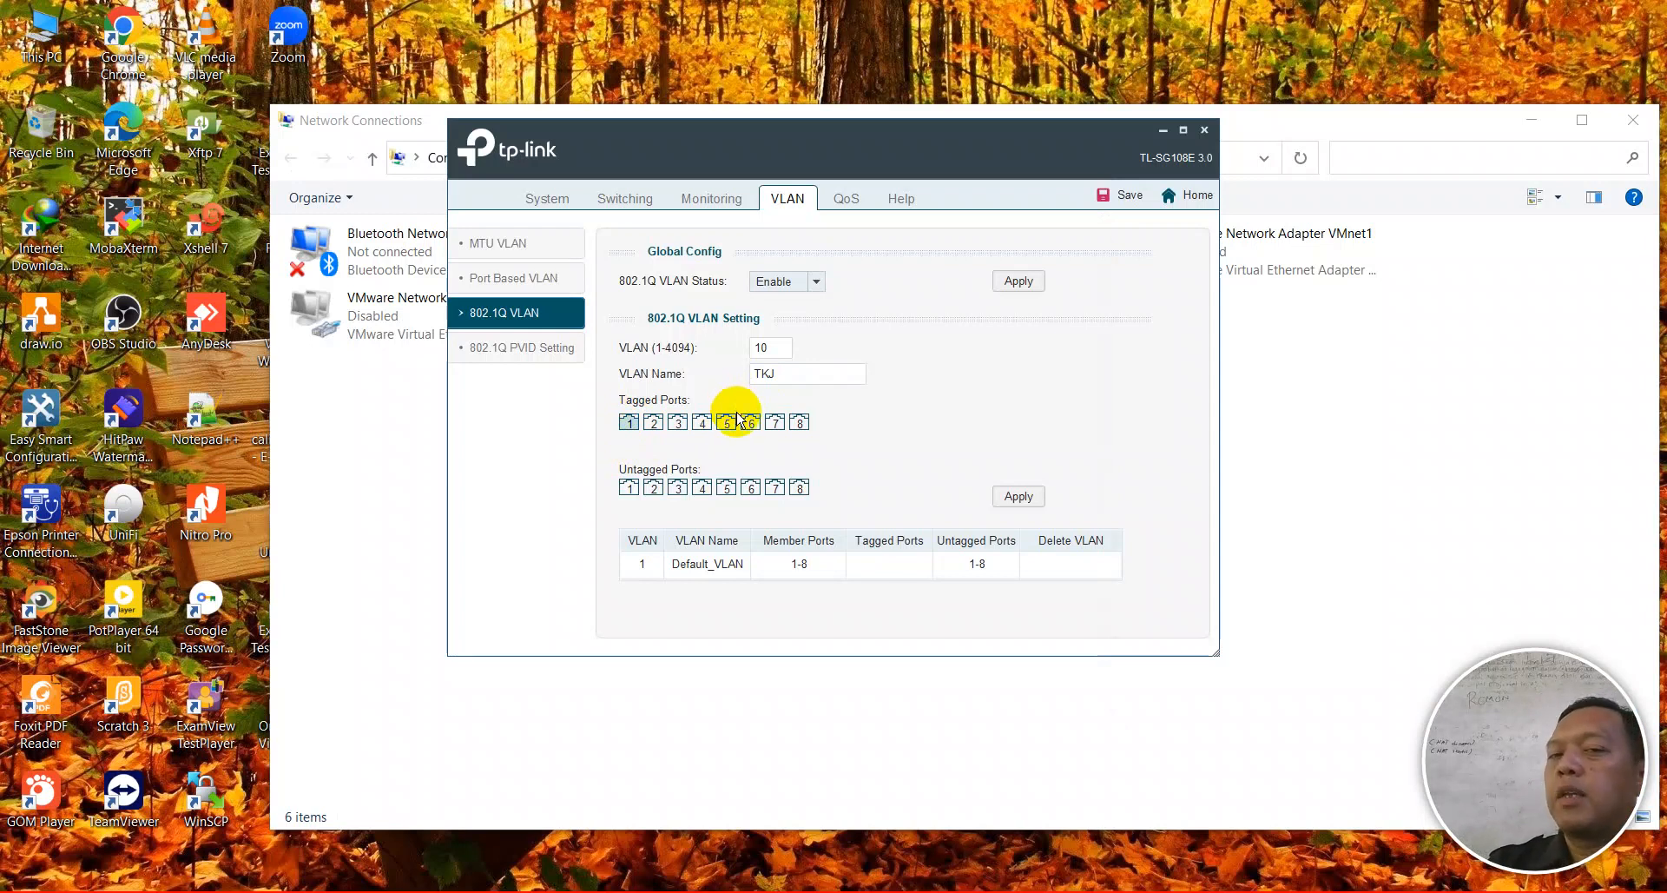
pyautogui.click(654, 489)
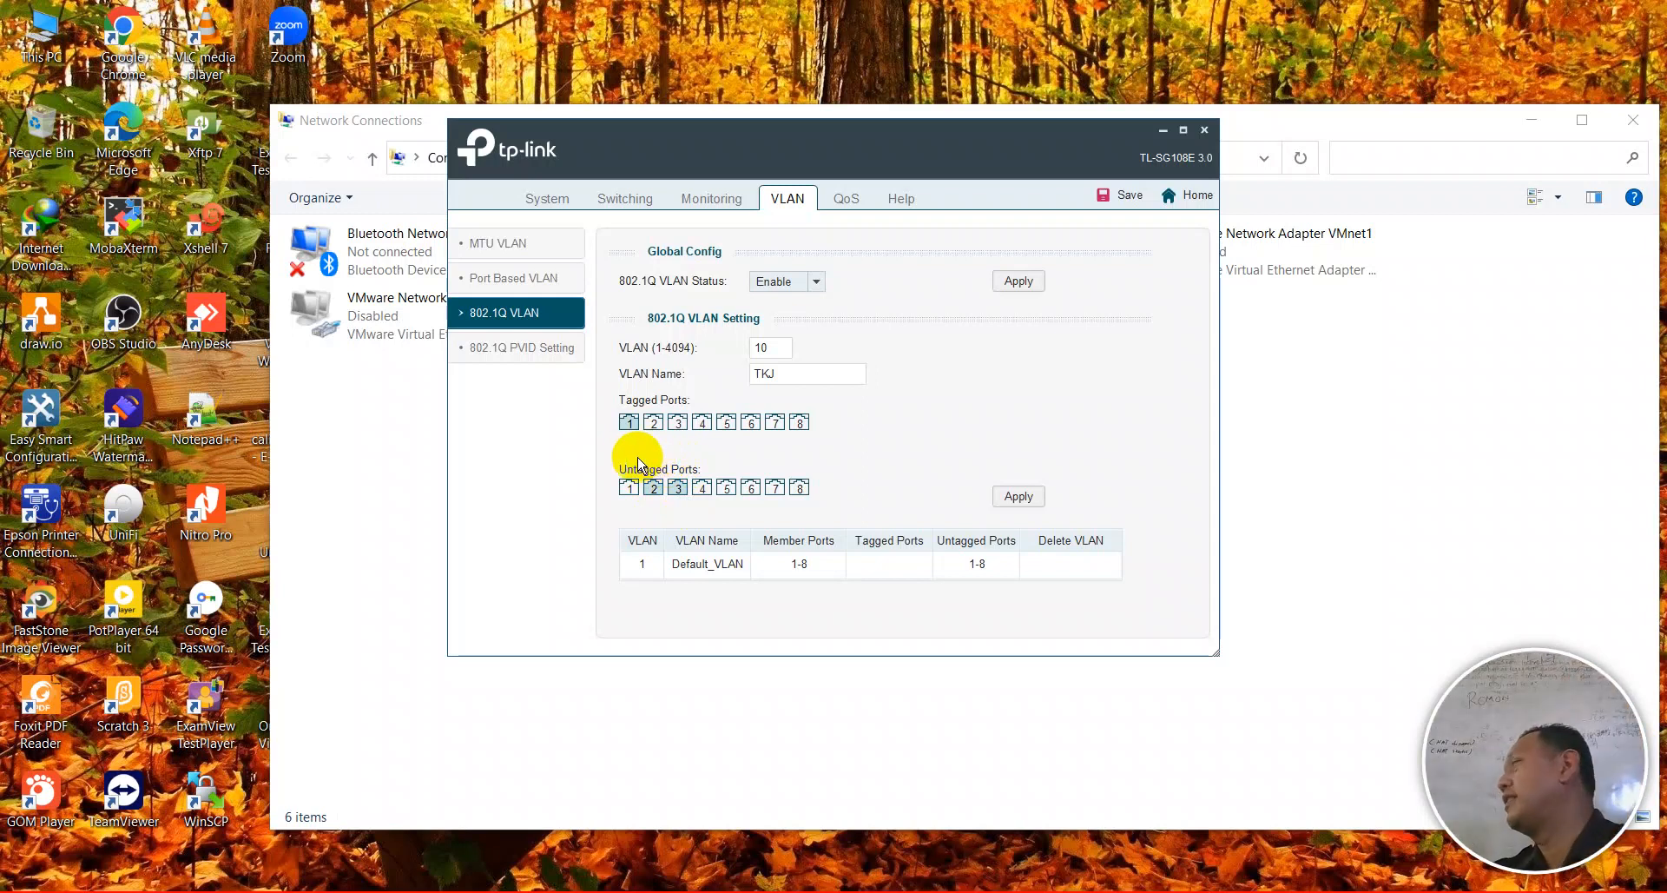
pyautogui.click(1016, 496)
pyautogui.click(808, 436)
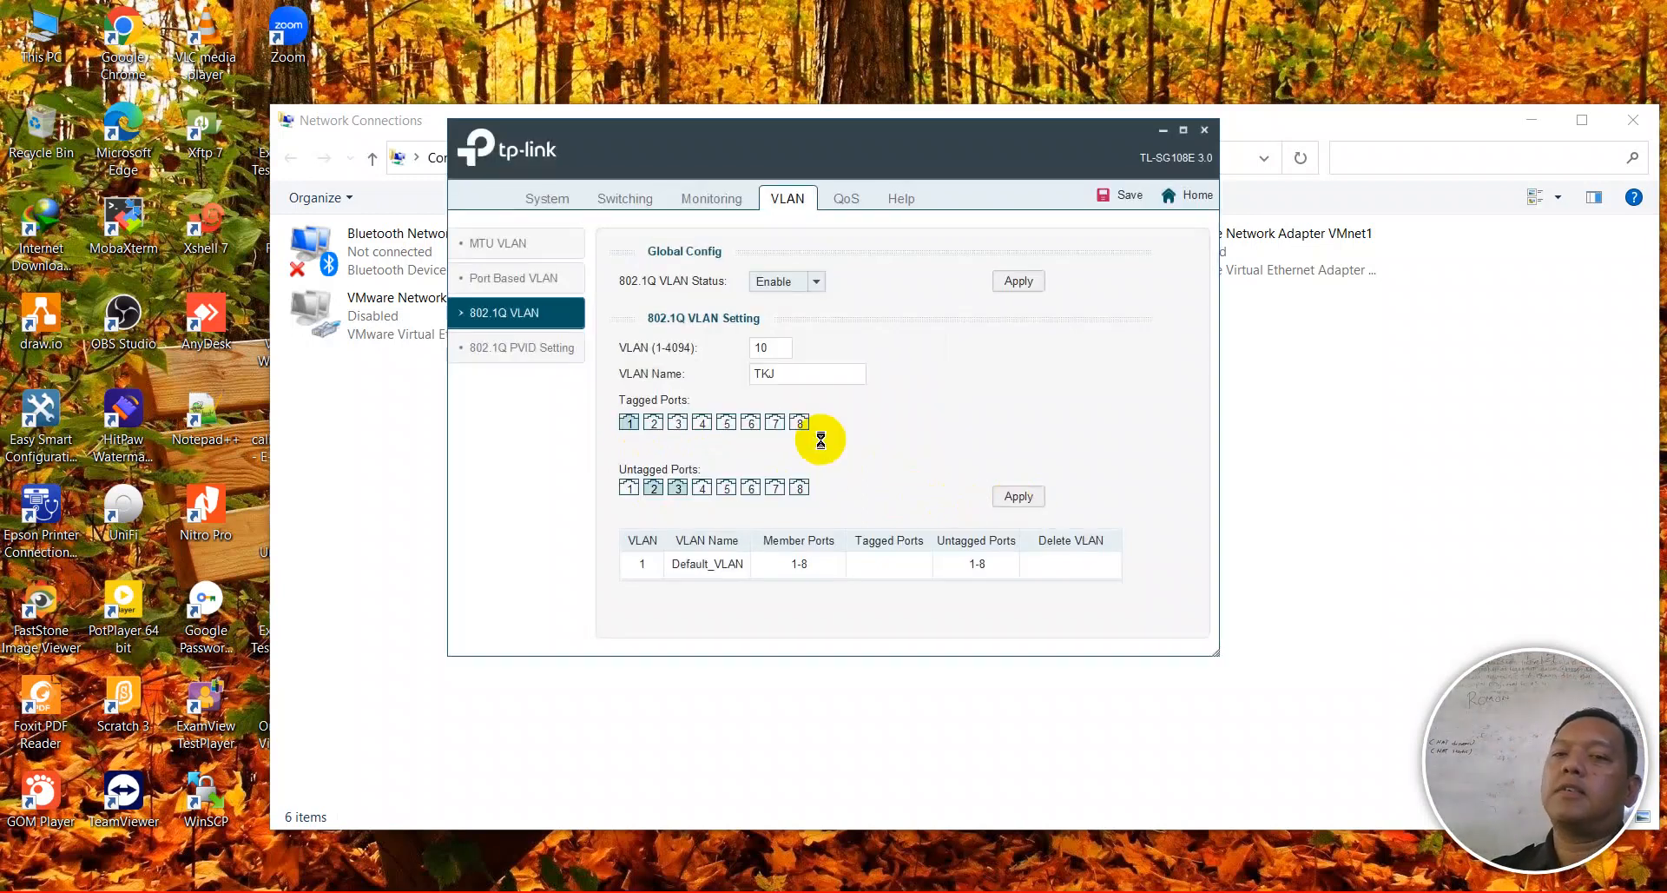
pyautogui.click(821, 441)
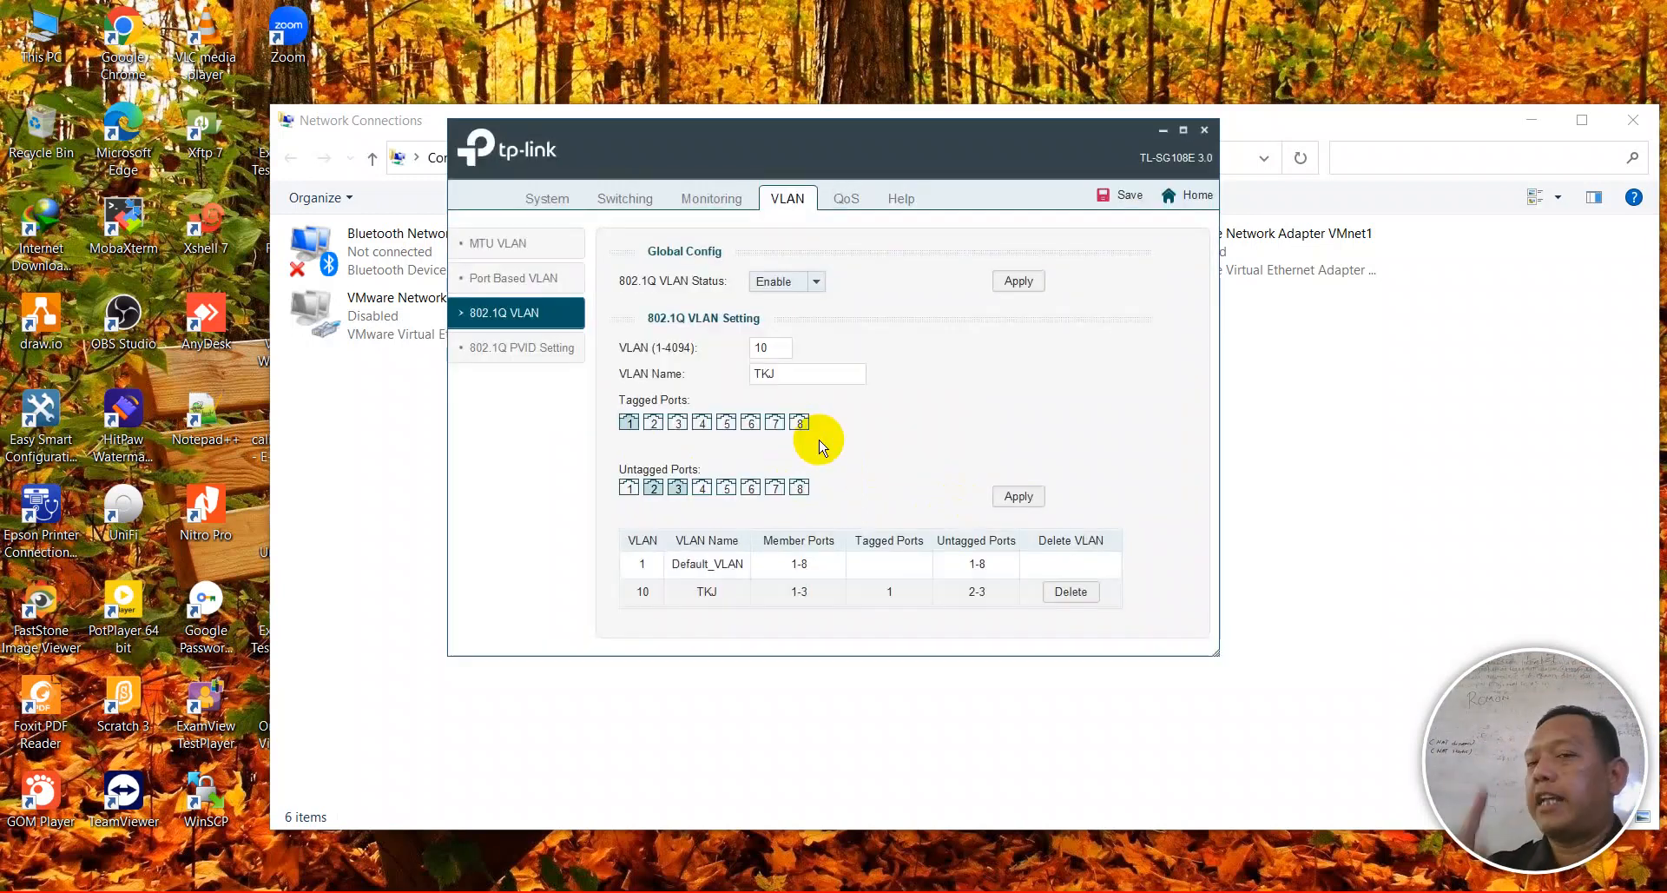
# - Replace the VLAN ID with 20, name it TITL, and tag port 1
pyautogui.moveTo(785, 348); pyautogui.dragTo(722, 352)
pyautogui.write('20')
pyautogui.press('Tab')
pyautogui.write('TP')
pyautogui.write('TITL')
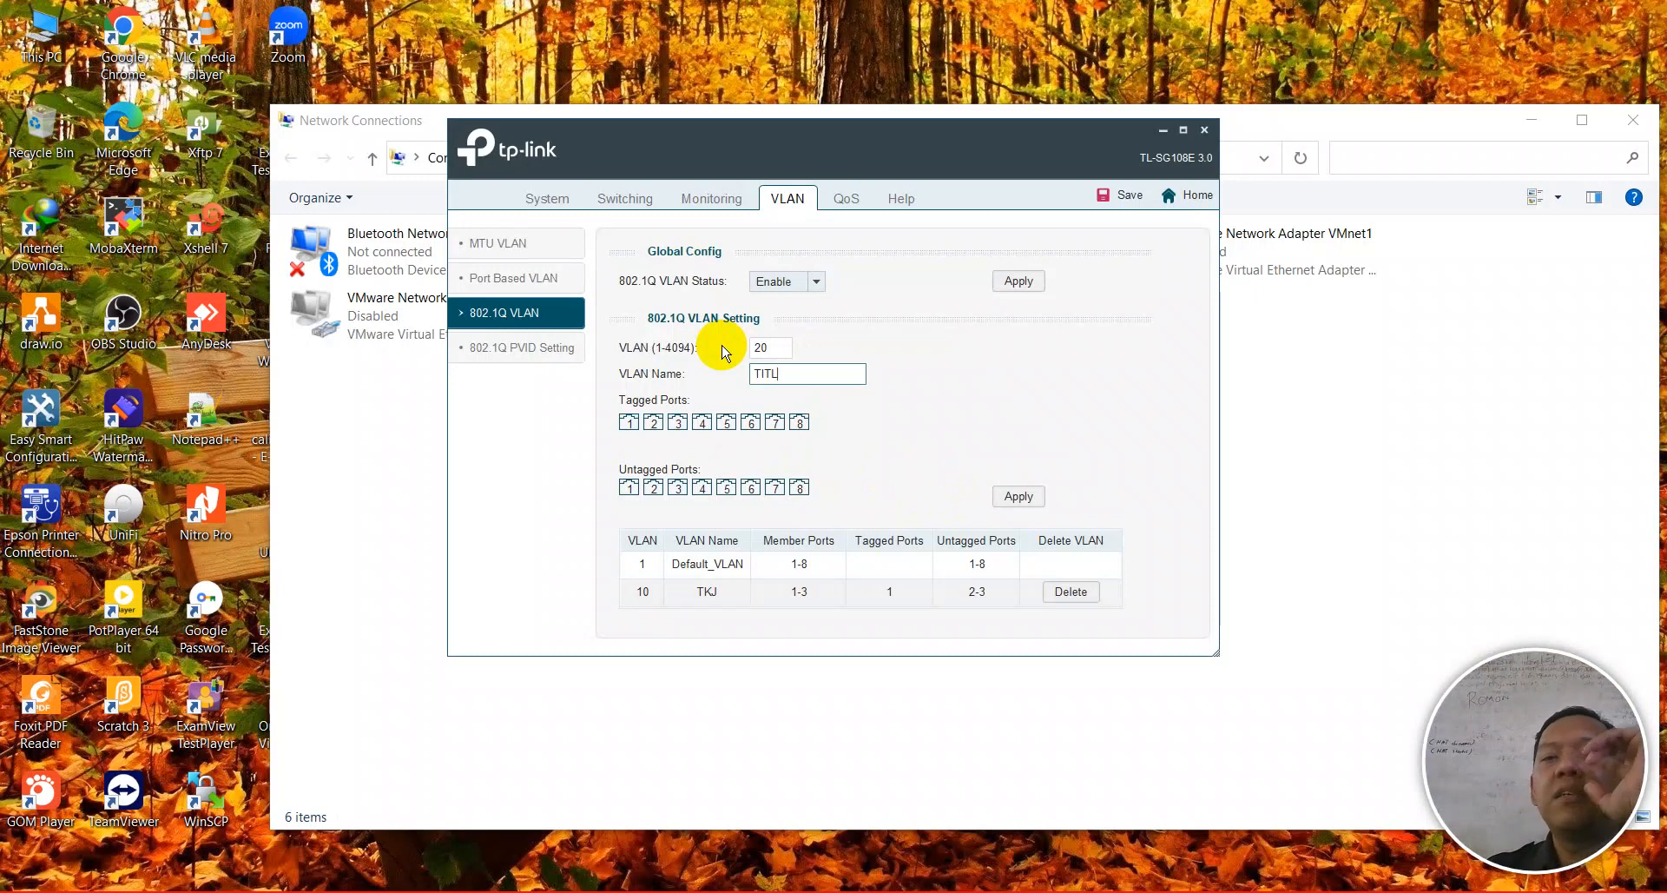
pyautogui.click(622, 423)
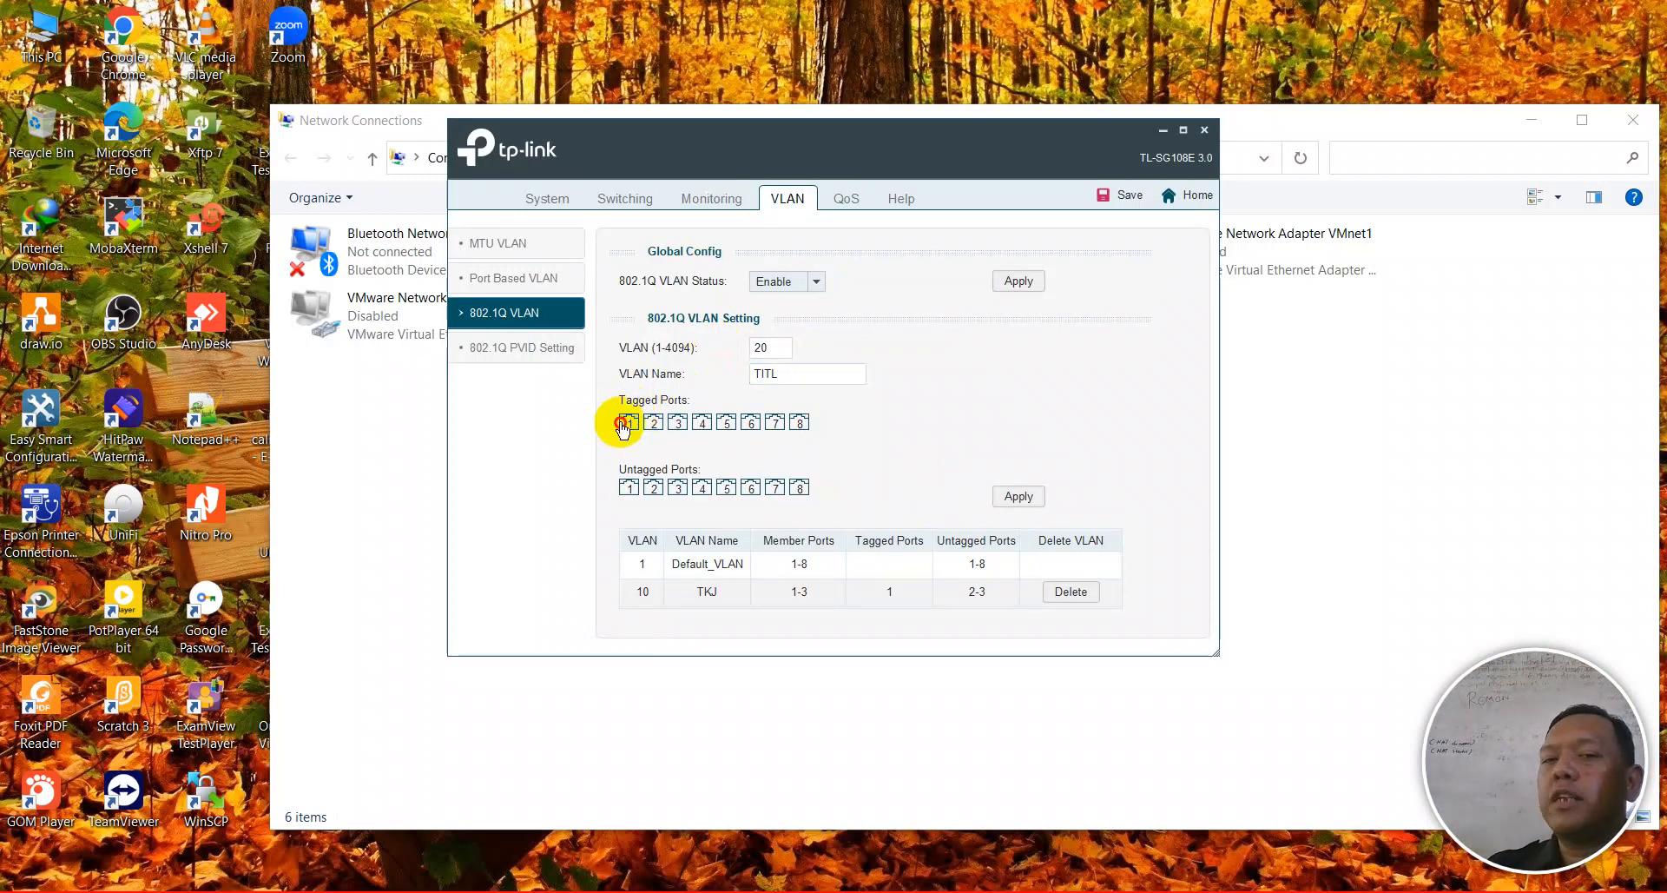
pyautogui.click(698, 492)
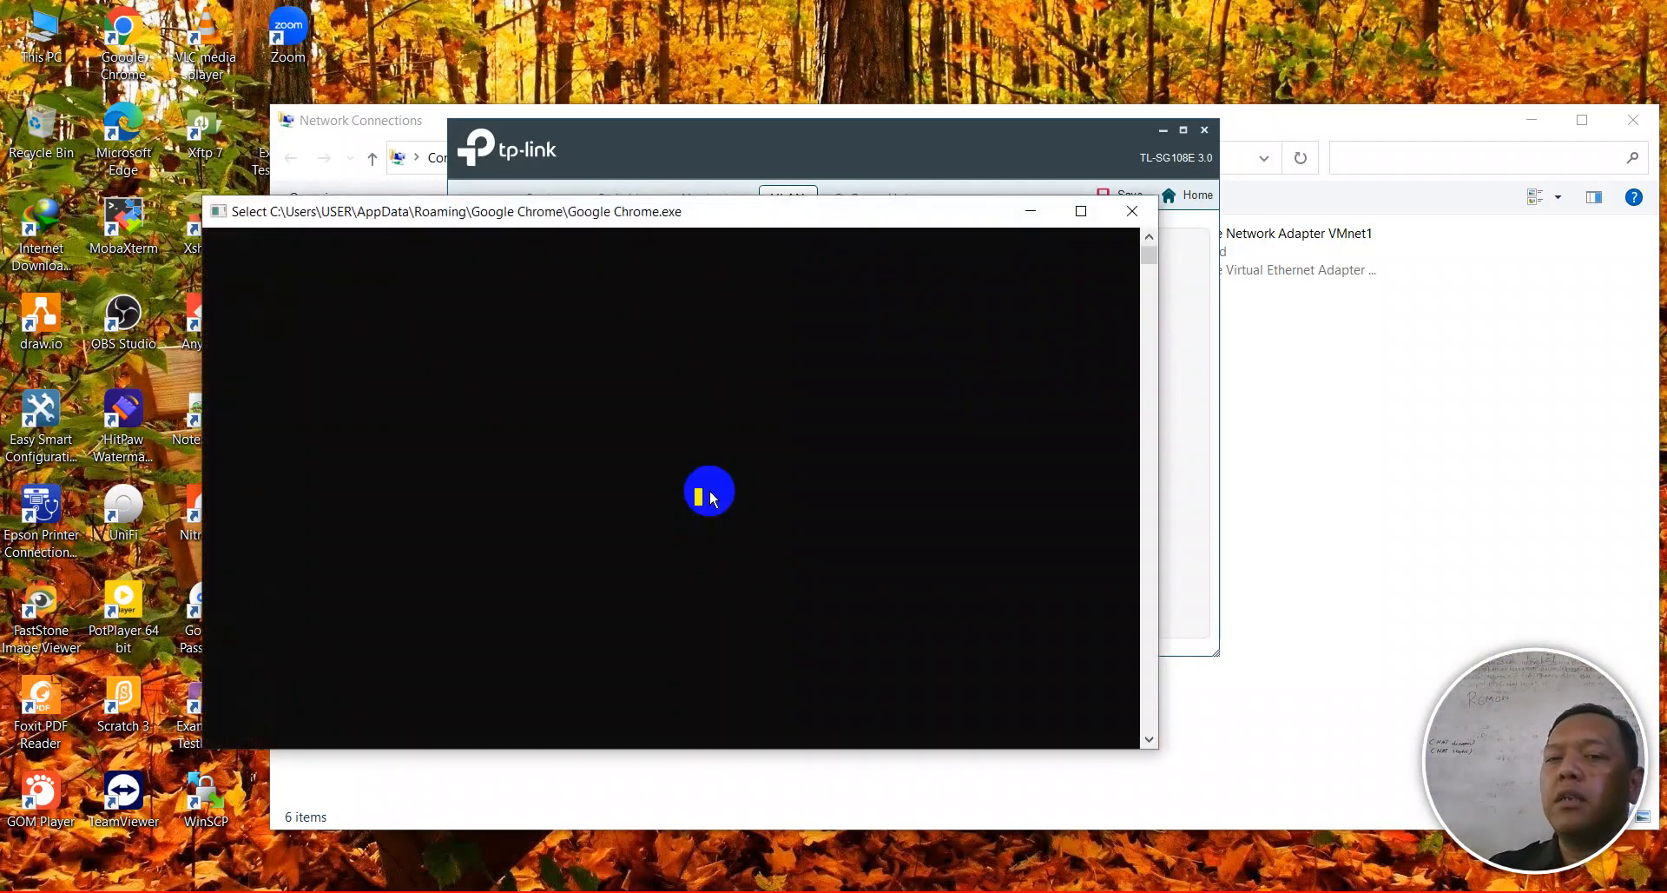
# - Close the stray console, make ports 4–5 untagged in VLAN 20, and apply it
pyautogui.click(1132, 211)
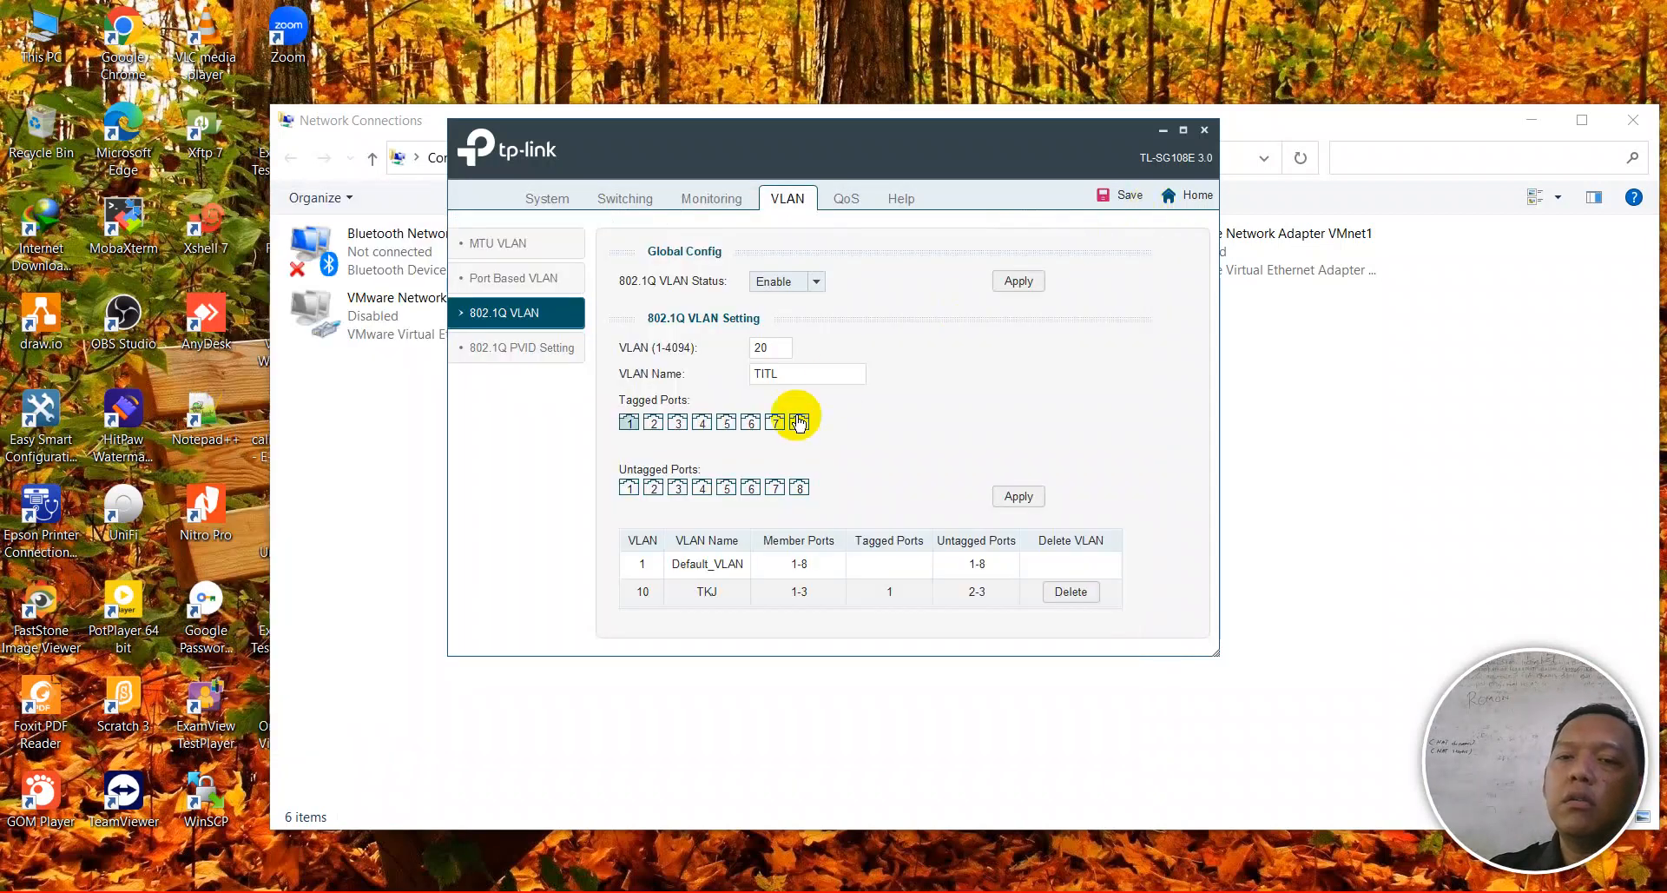
pyautogui.click(701, 487)
pyautogui.click(726, 488)
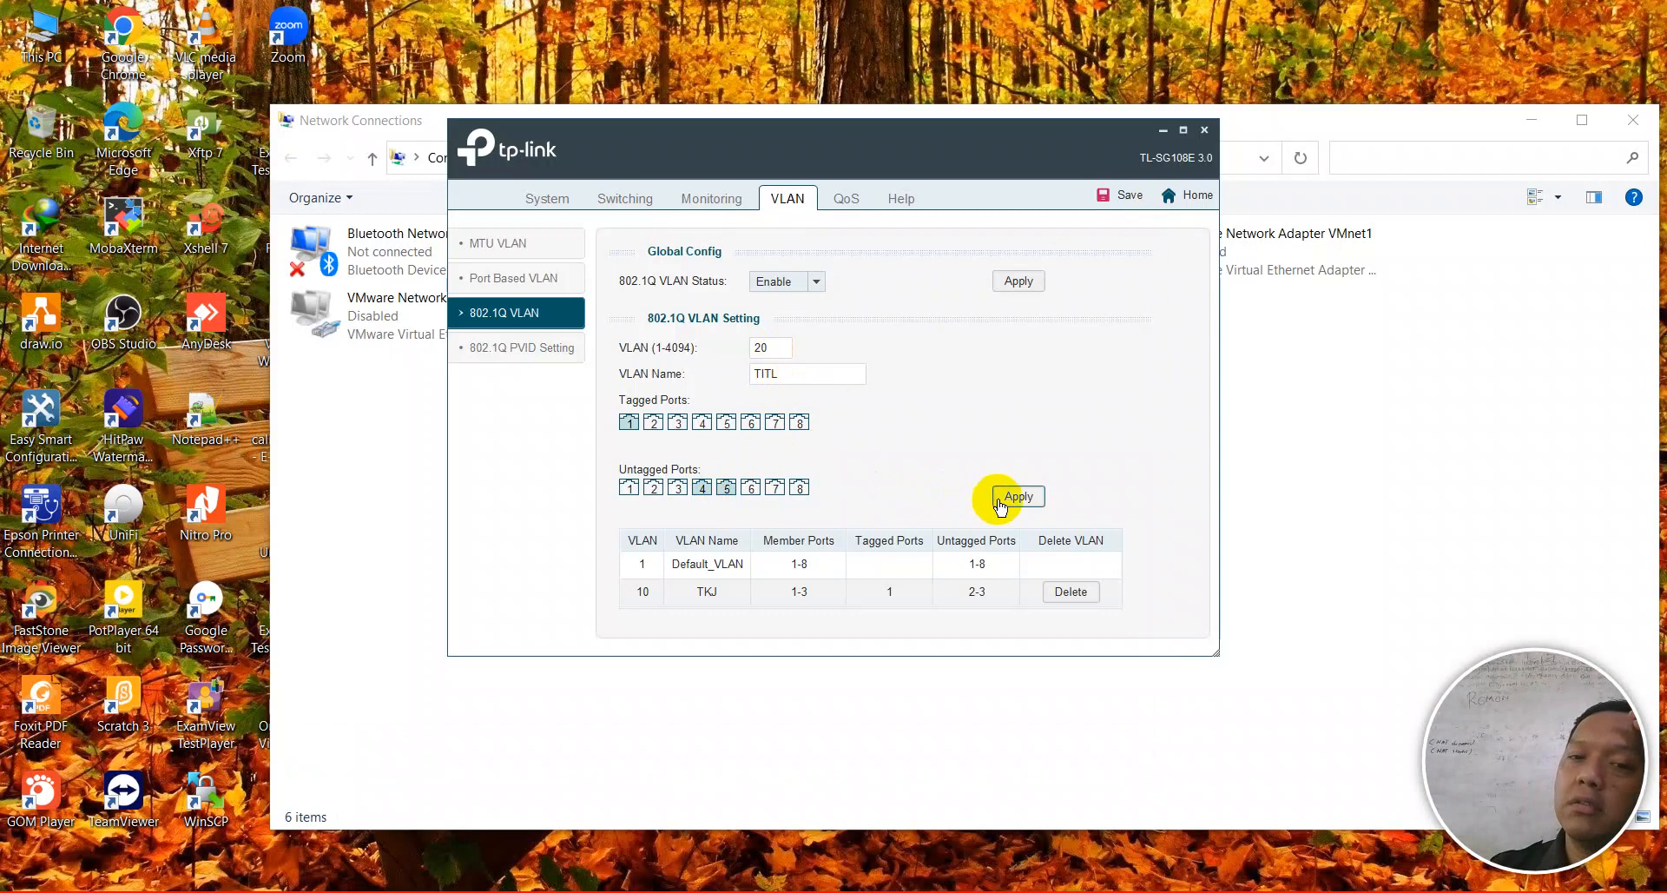
pyautogui.click(997, 502)
pyautogui.click(795, 431)
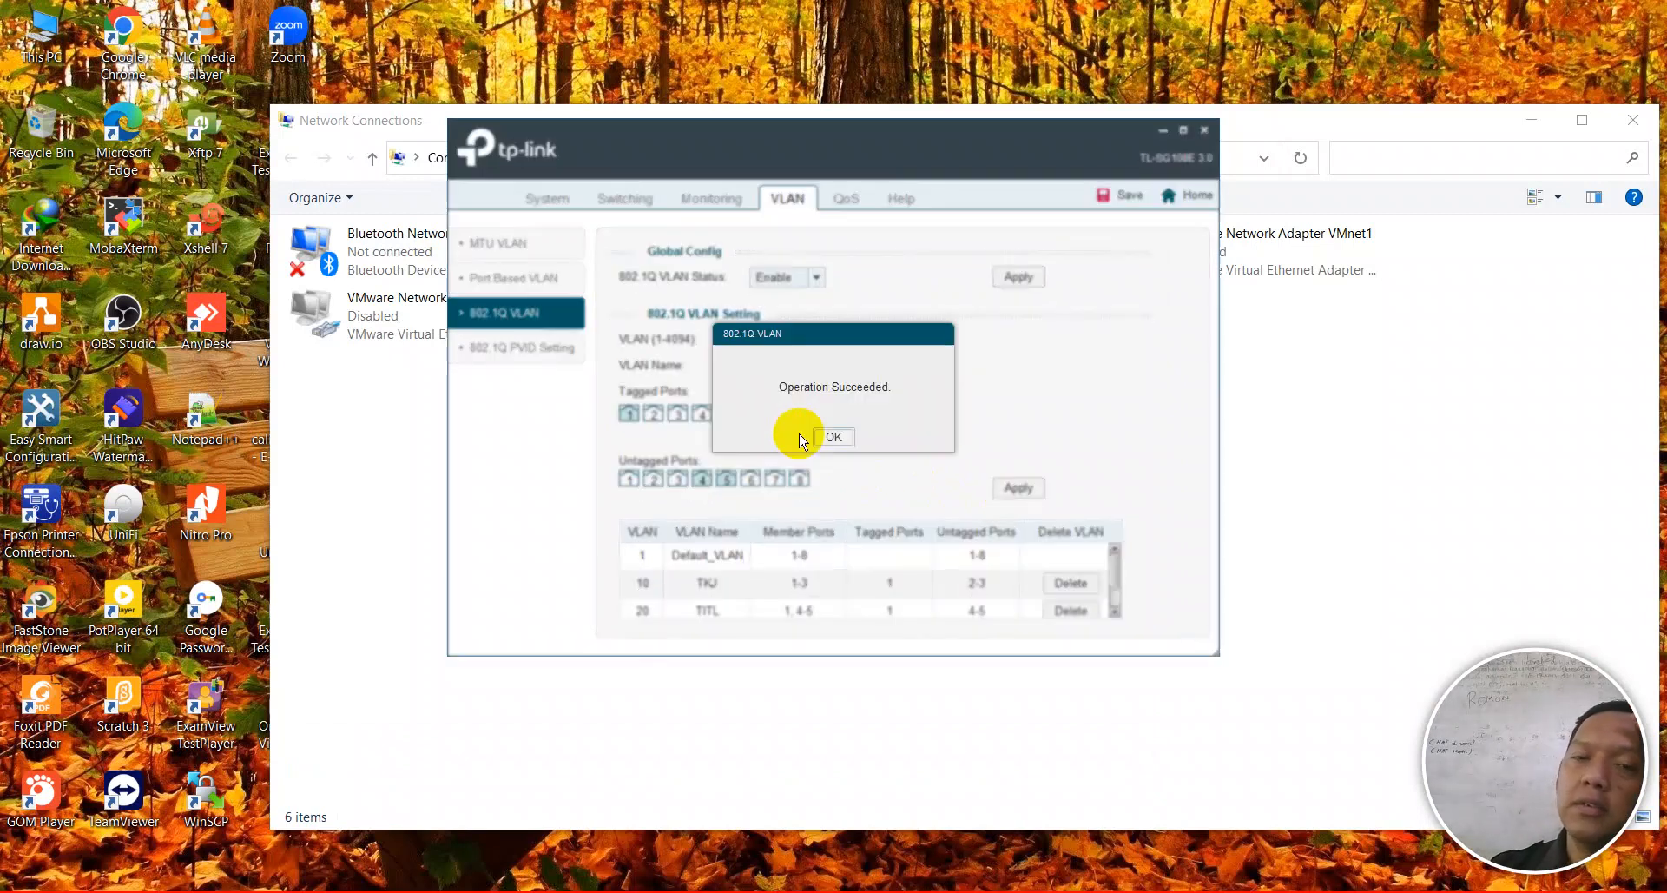
pyautogui.click(821, 432)
# - Add VLAN 30 named TPm, tagged on port 1 and untagged on ports 6–7
pyautogui.click(725, 335)
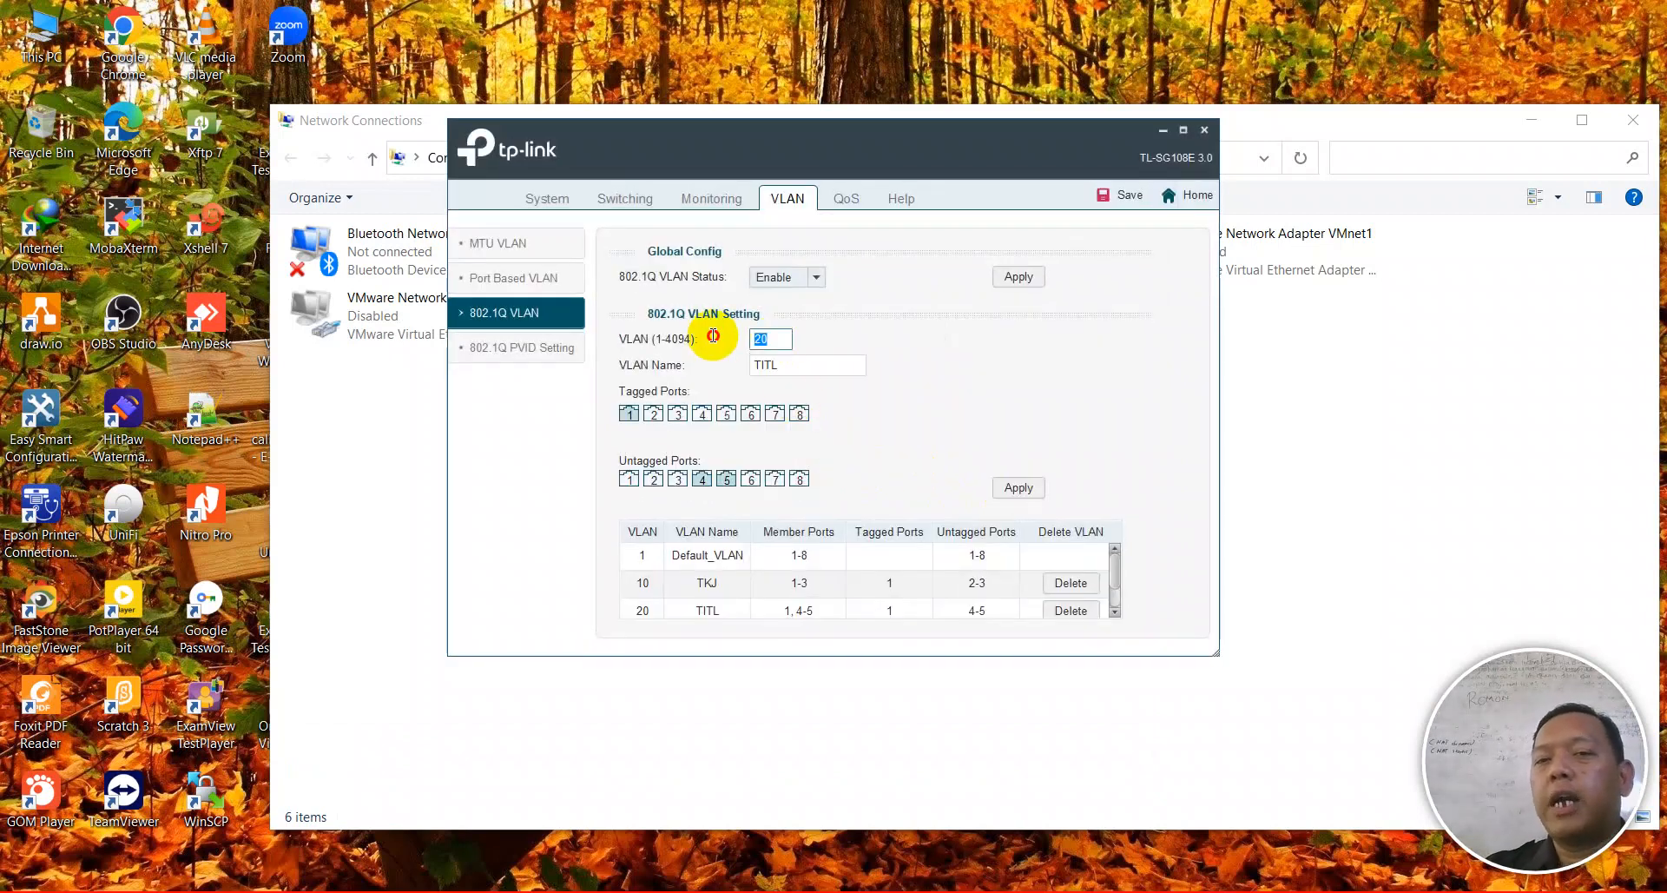
pyautogui.write('3')
pyautogui.press('Tab')
pyautogui.write('TPm')
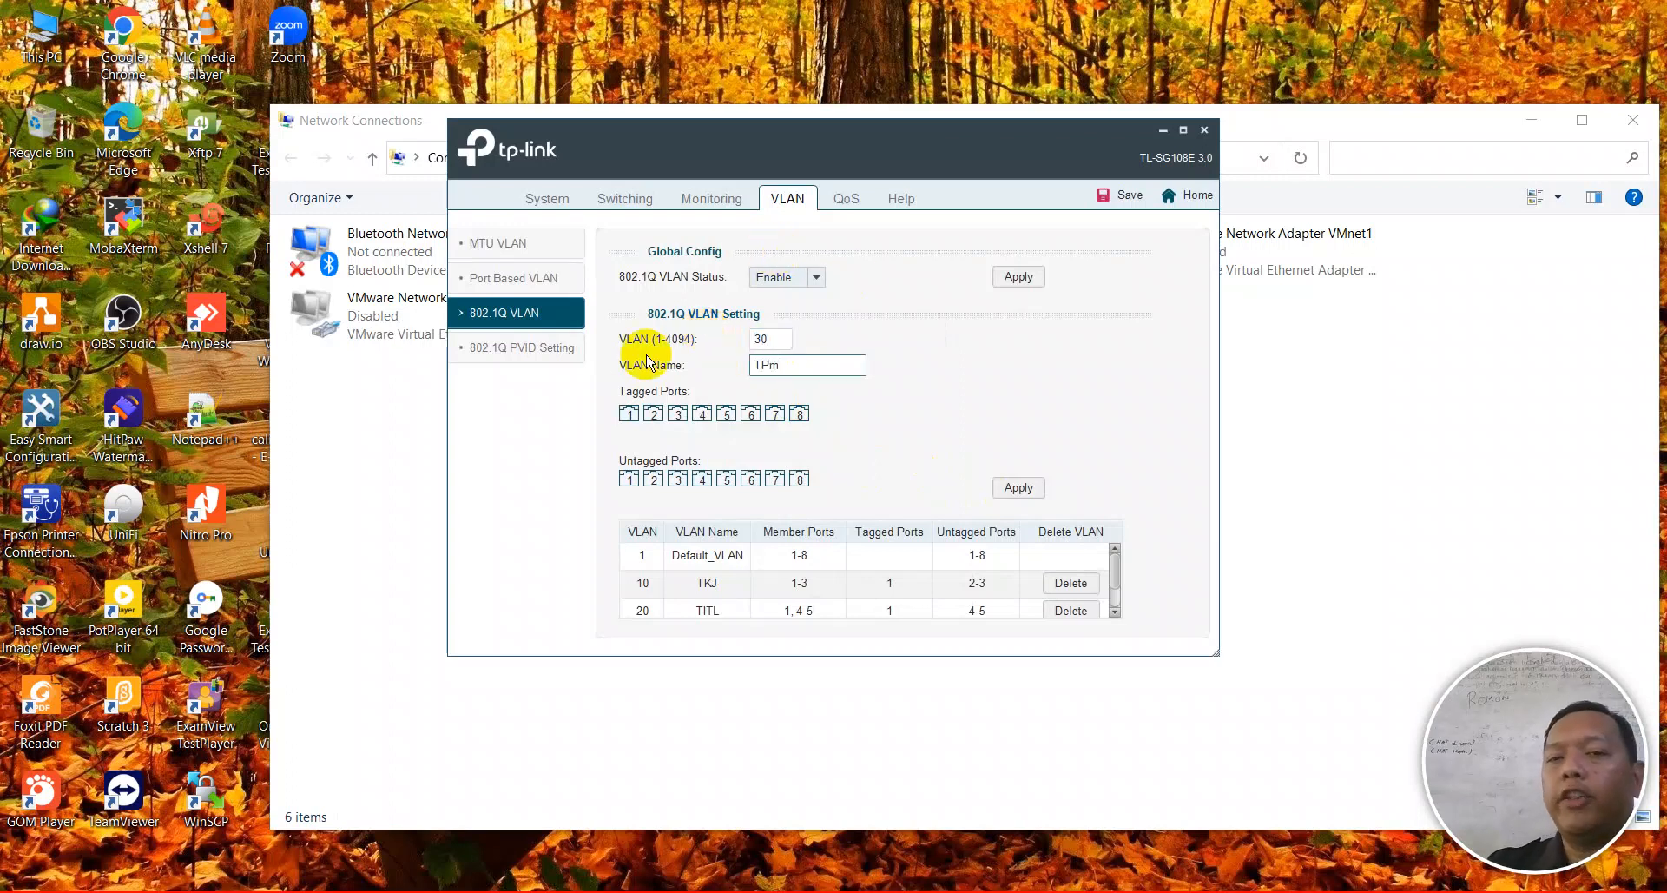
pyautogui.click(629, 415)
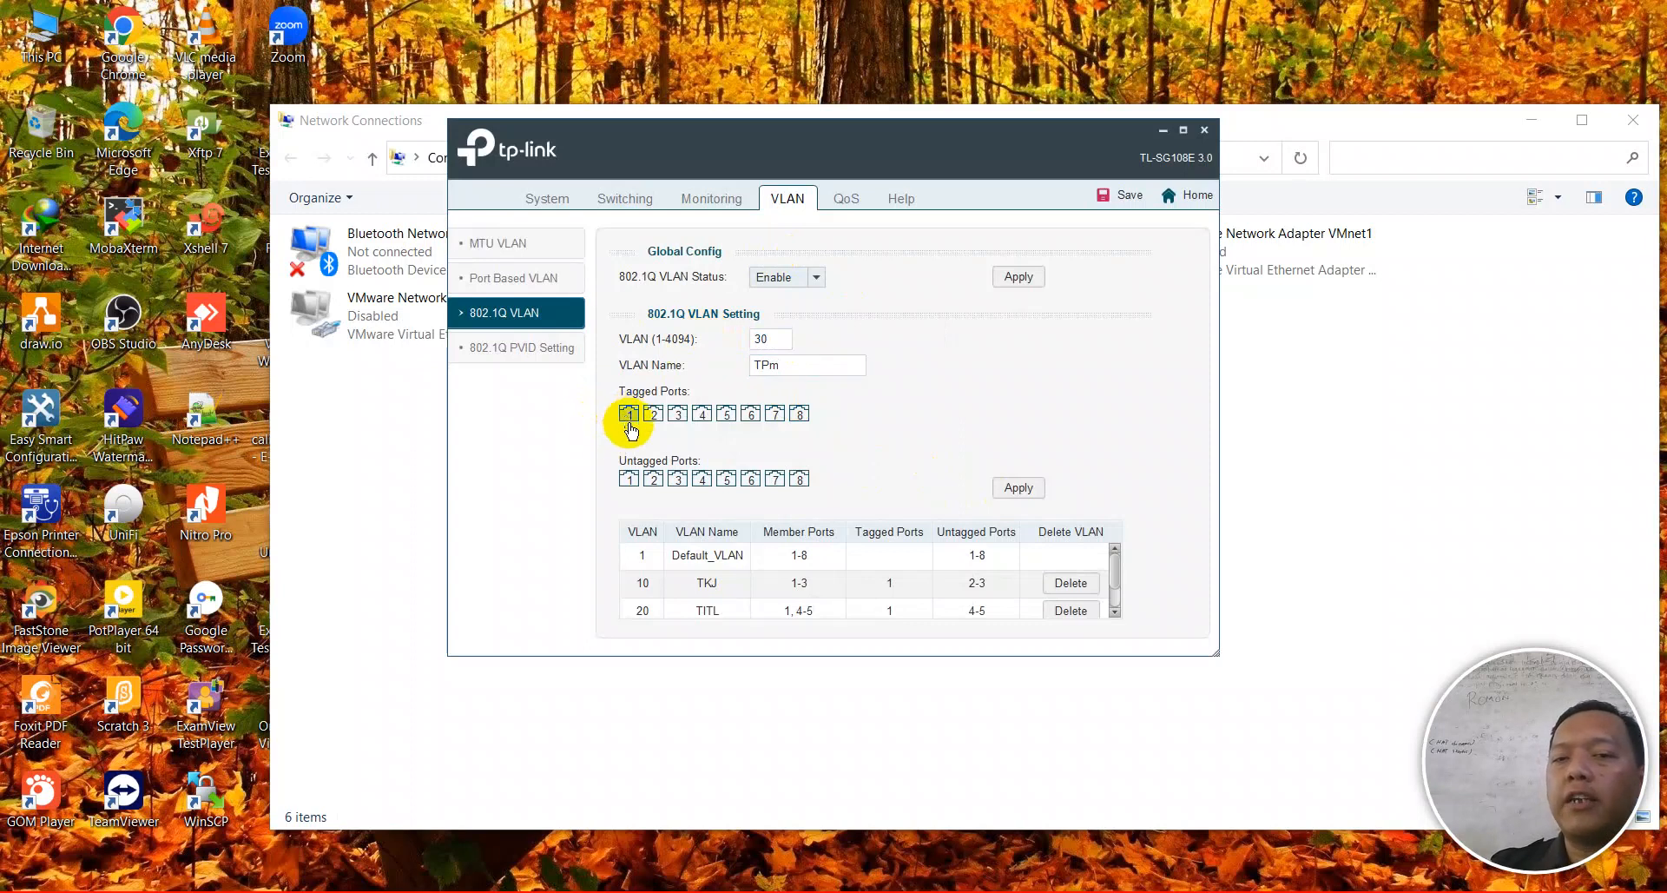
pyautogui.click(752, 479)
pyautogui.click(774, 480)
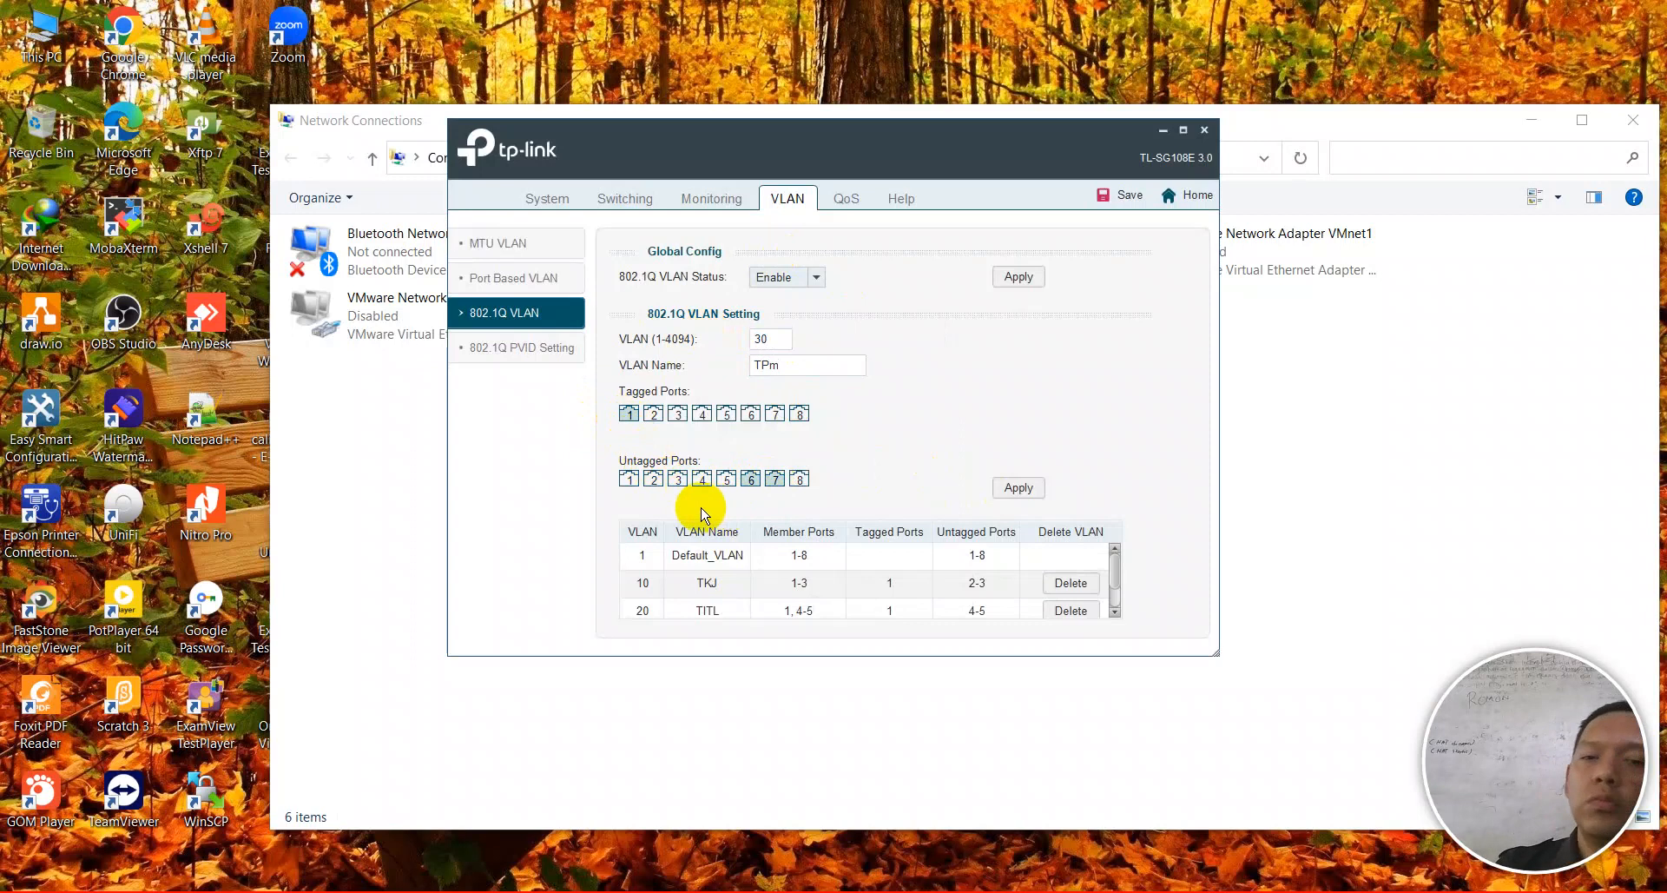
pyautogui.click(1012, 487)
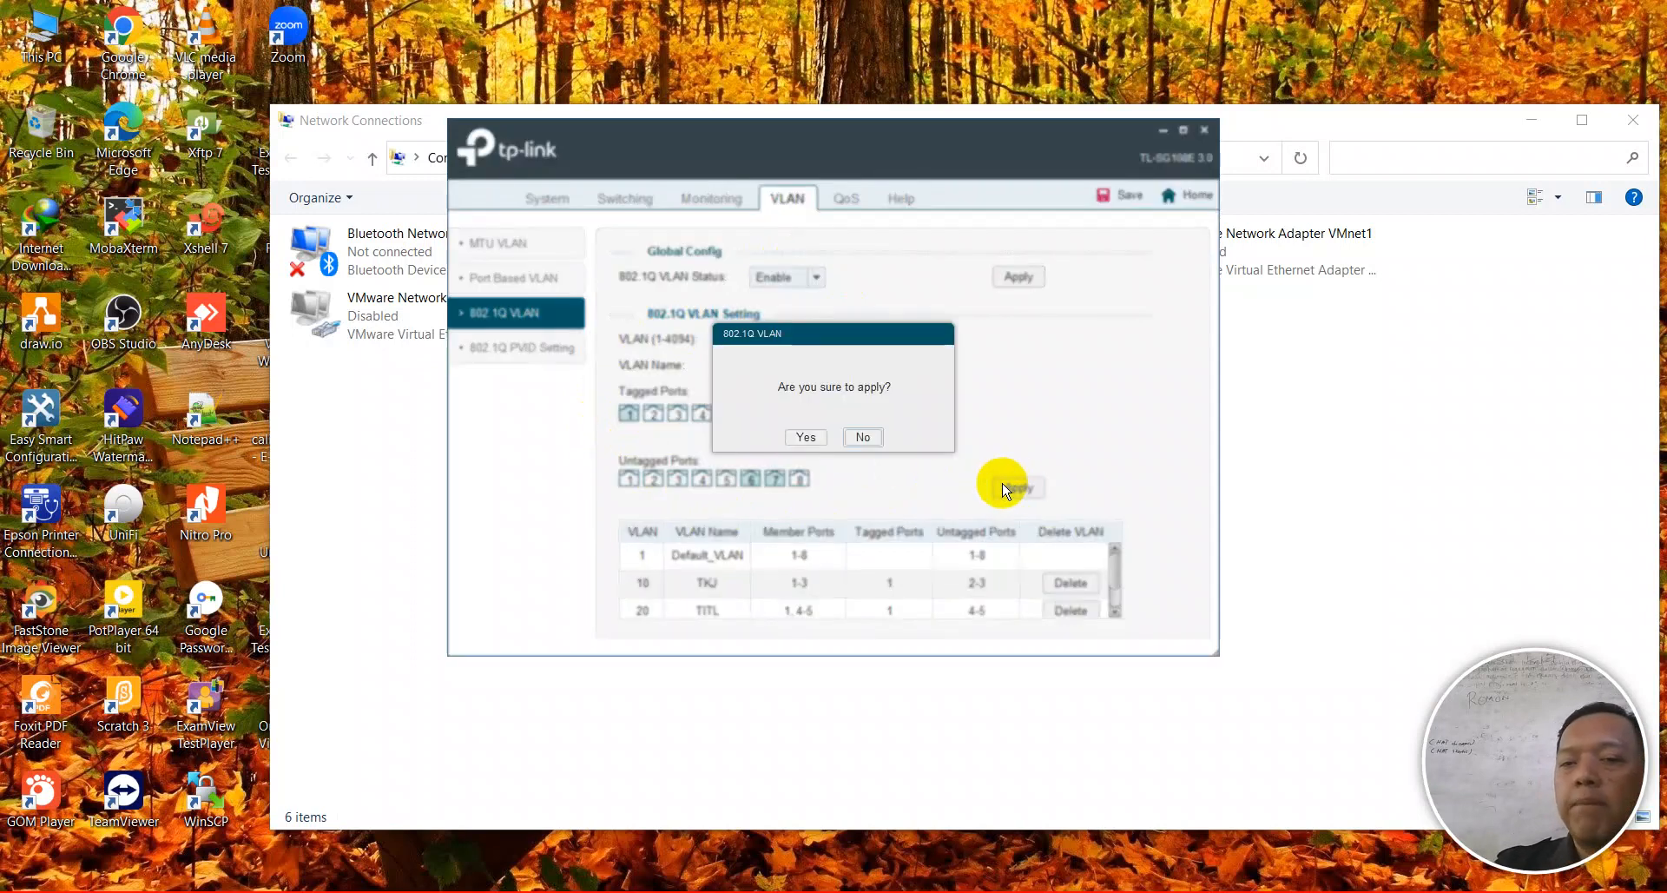
pyautogui.click(825, 437)
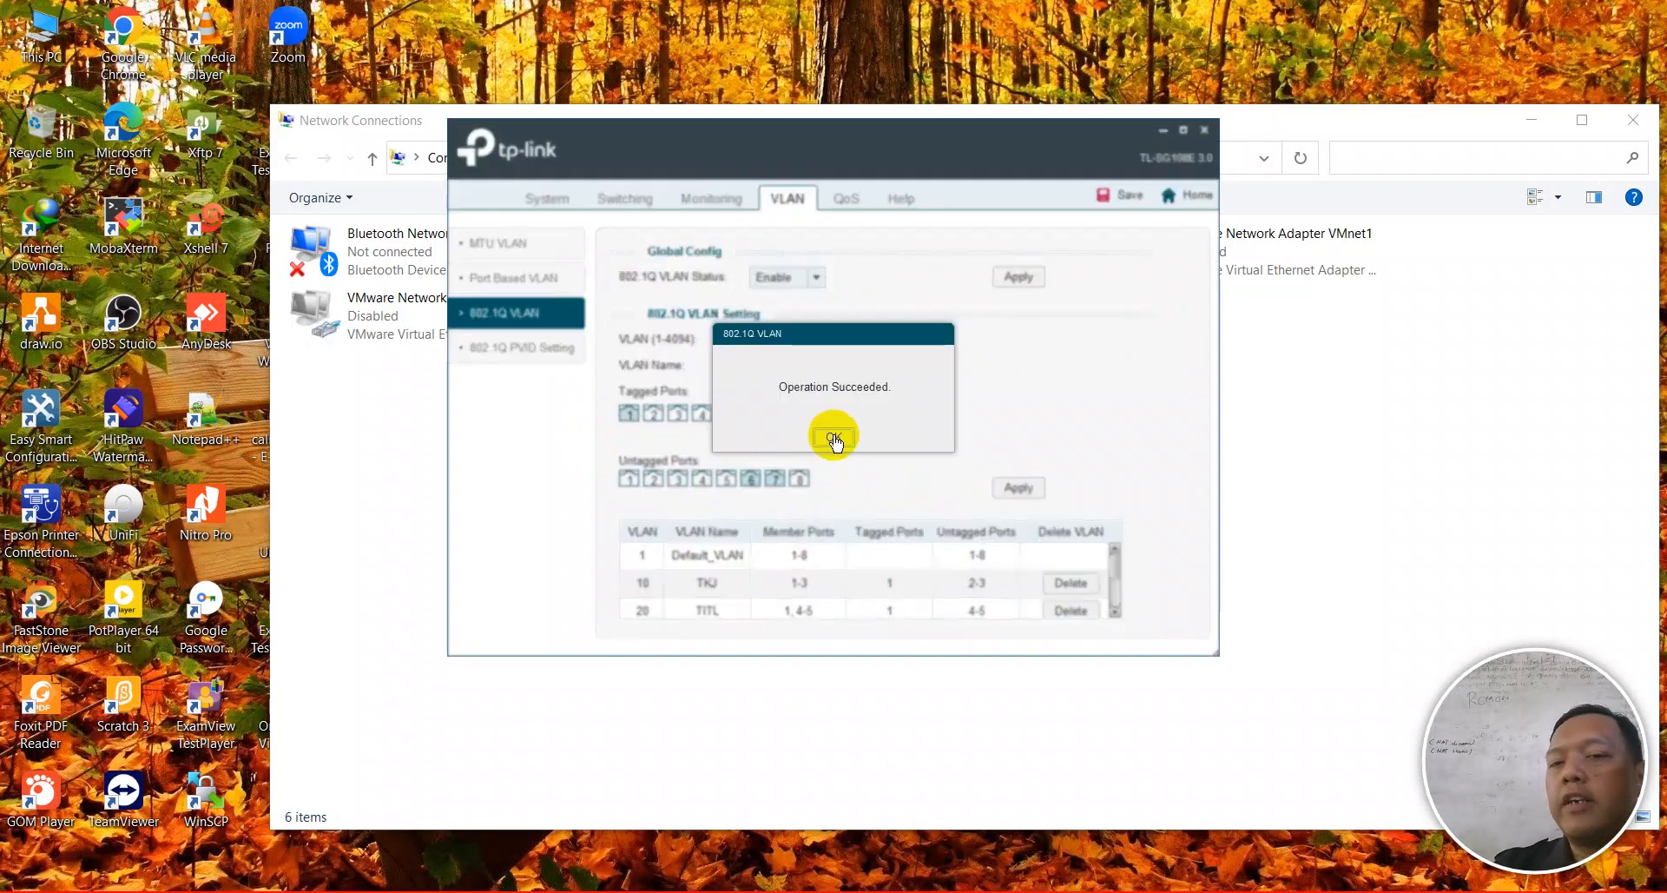
pyautogui.doubleClick(767, 339)
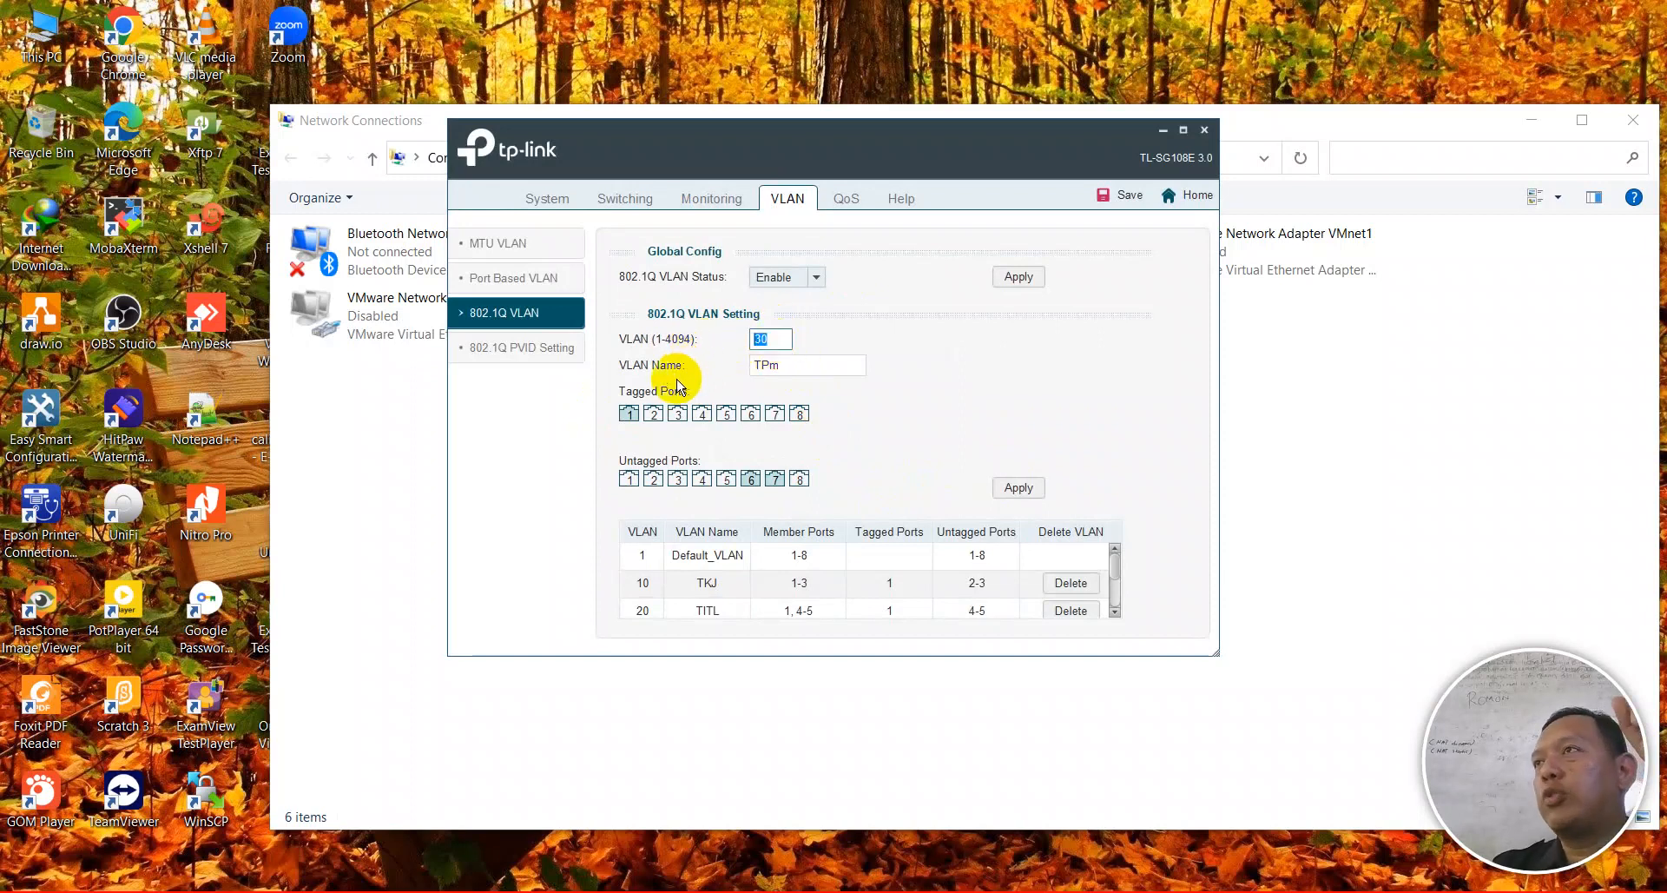
# - Add VLAN 40 named TEI, tagged on port 1 and untagged on port 8, then maximize the window
pyautogui.write('40')
pyautogui.click(806, 363)
pyautogui.write('TEI')
pyautogui.click(629, 411)
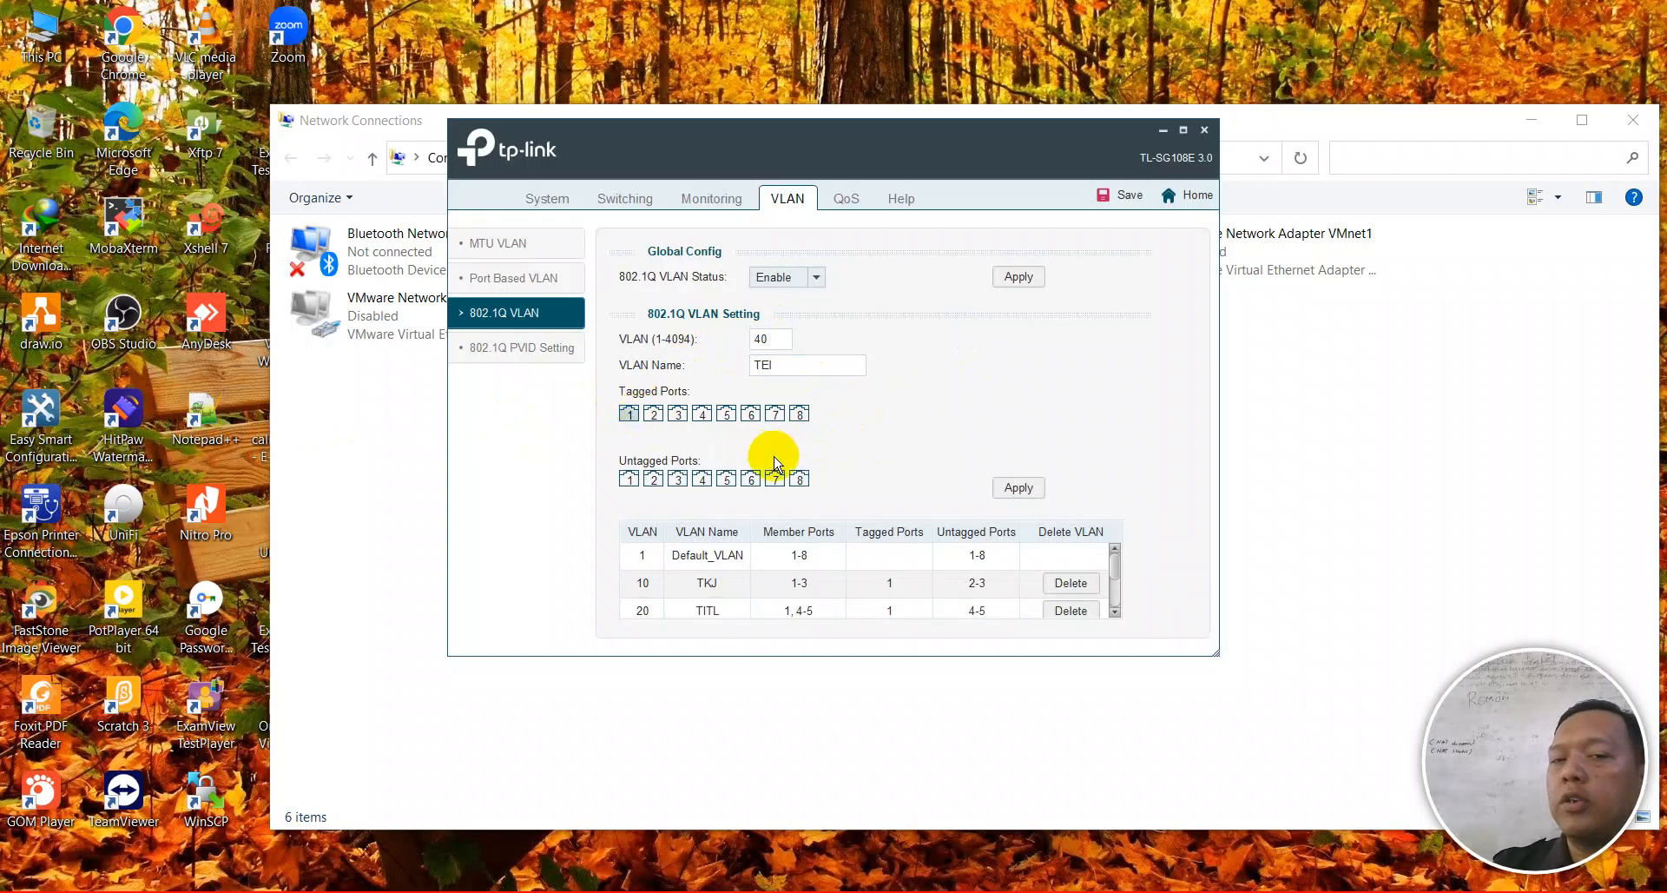
pyautogui.click(803, 475)
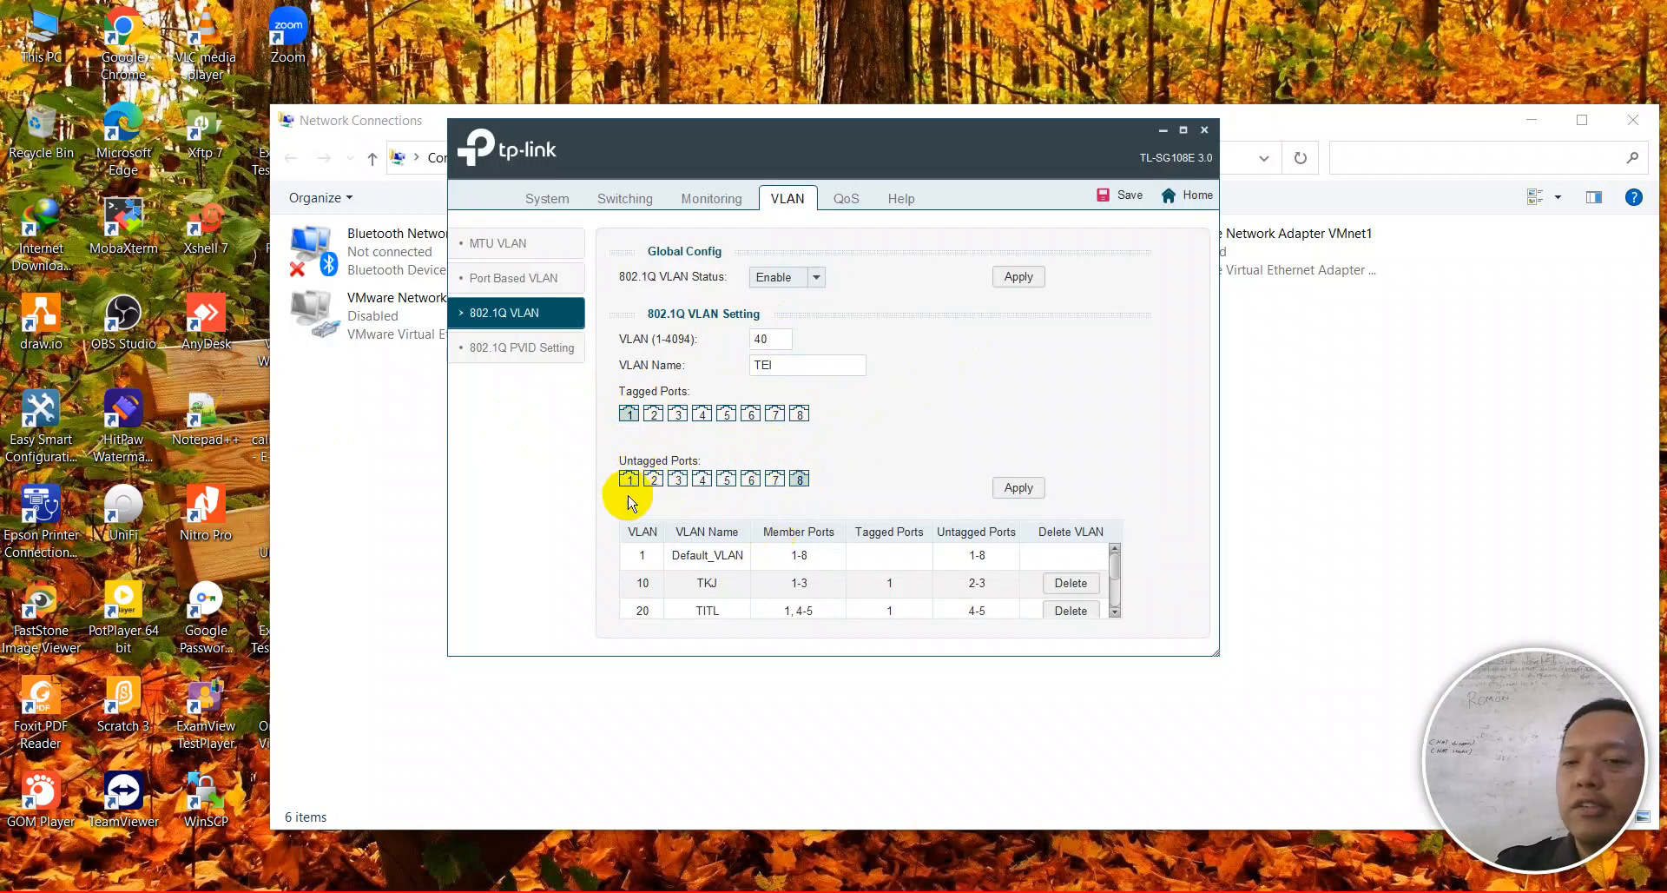
pyautogui.click(1023, 484)
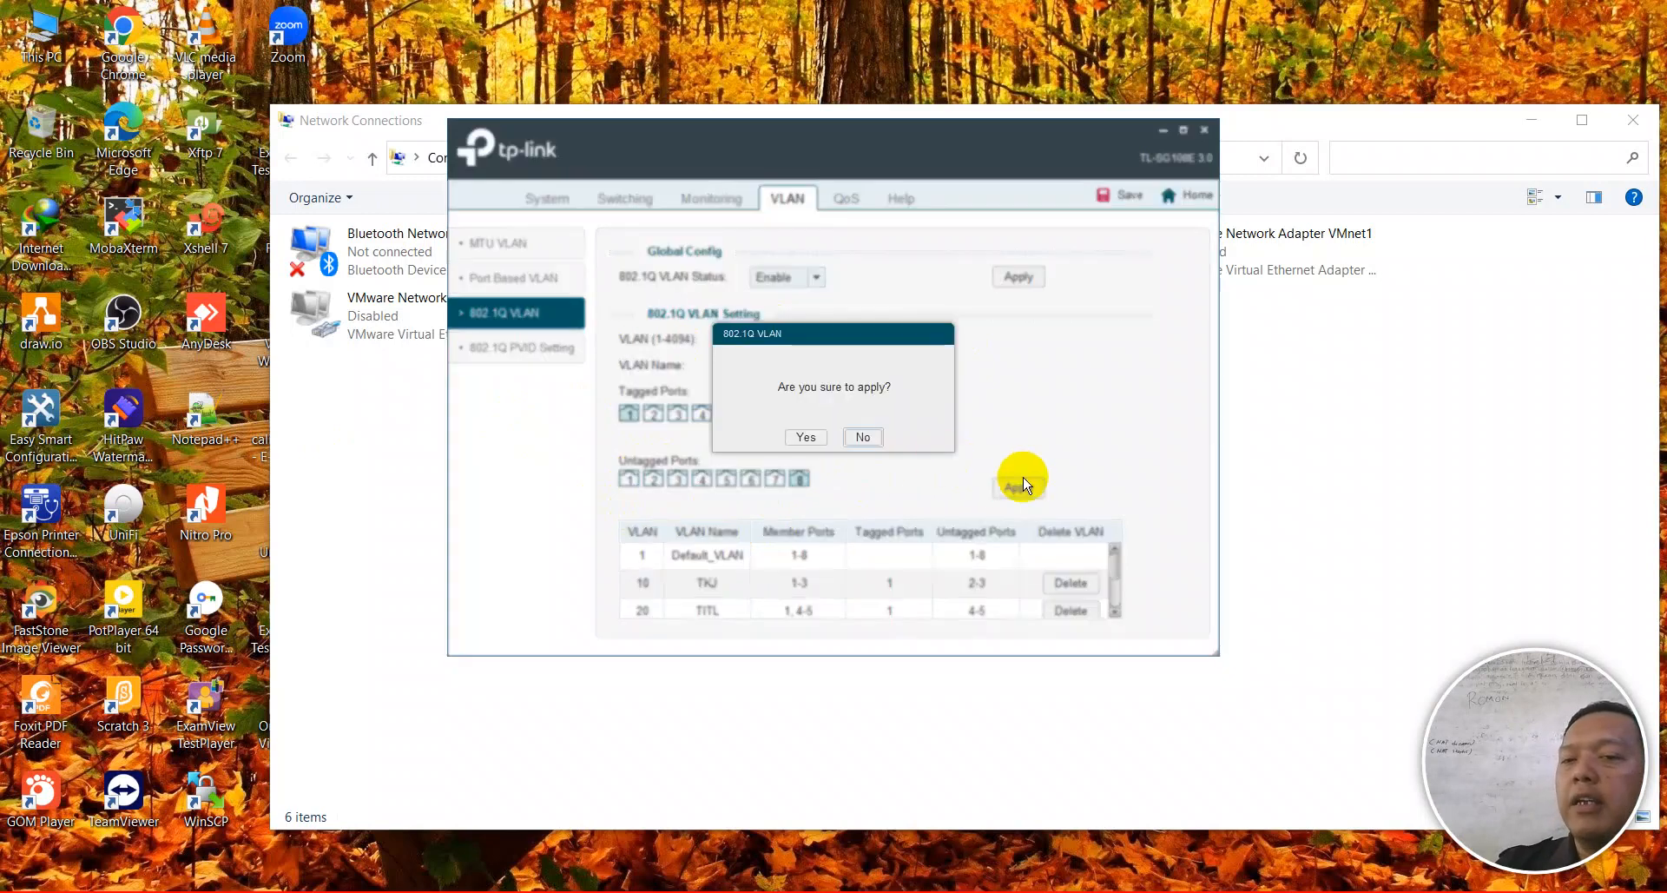
pyautogui.click(832, 437)
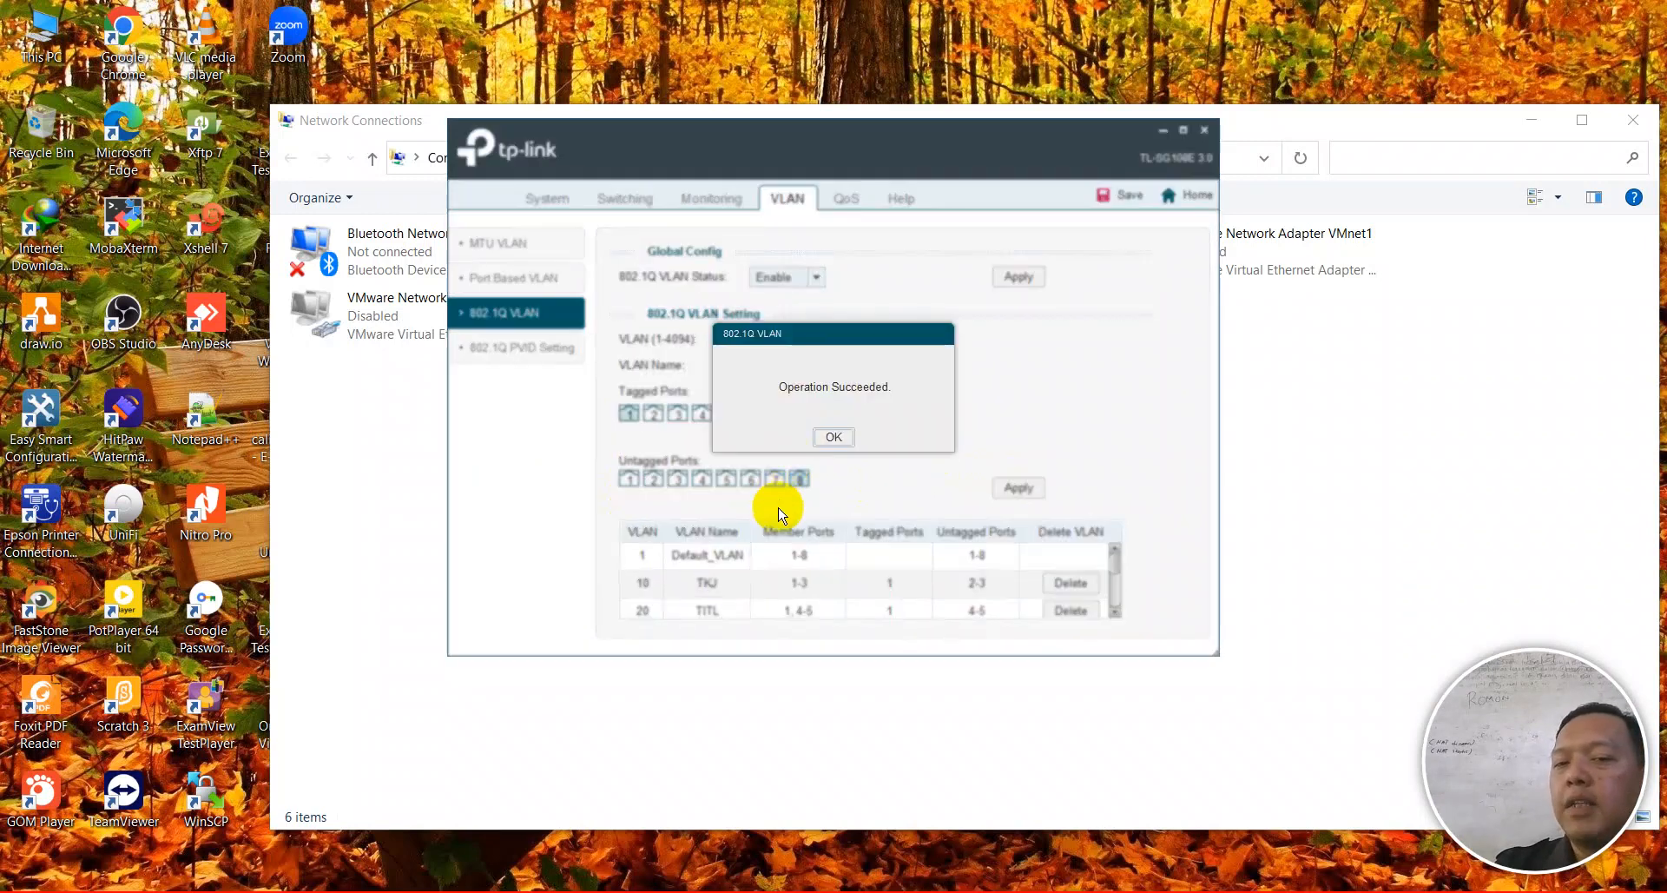
pyautogui.click(823, 444)
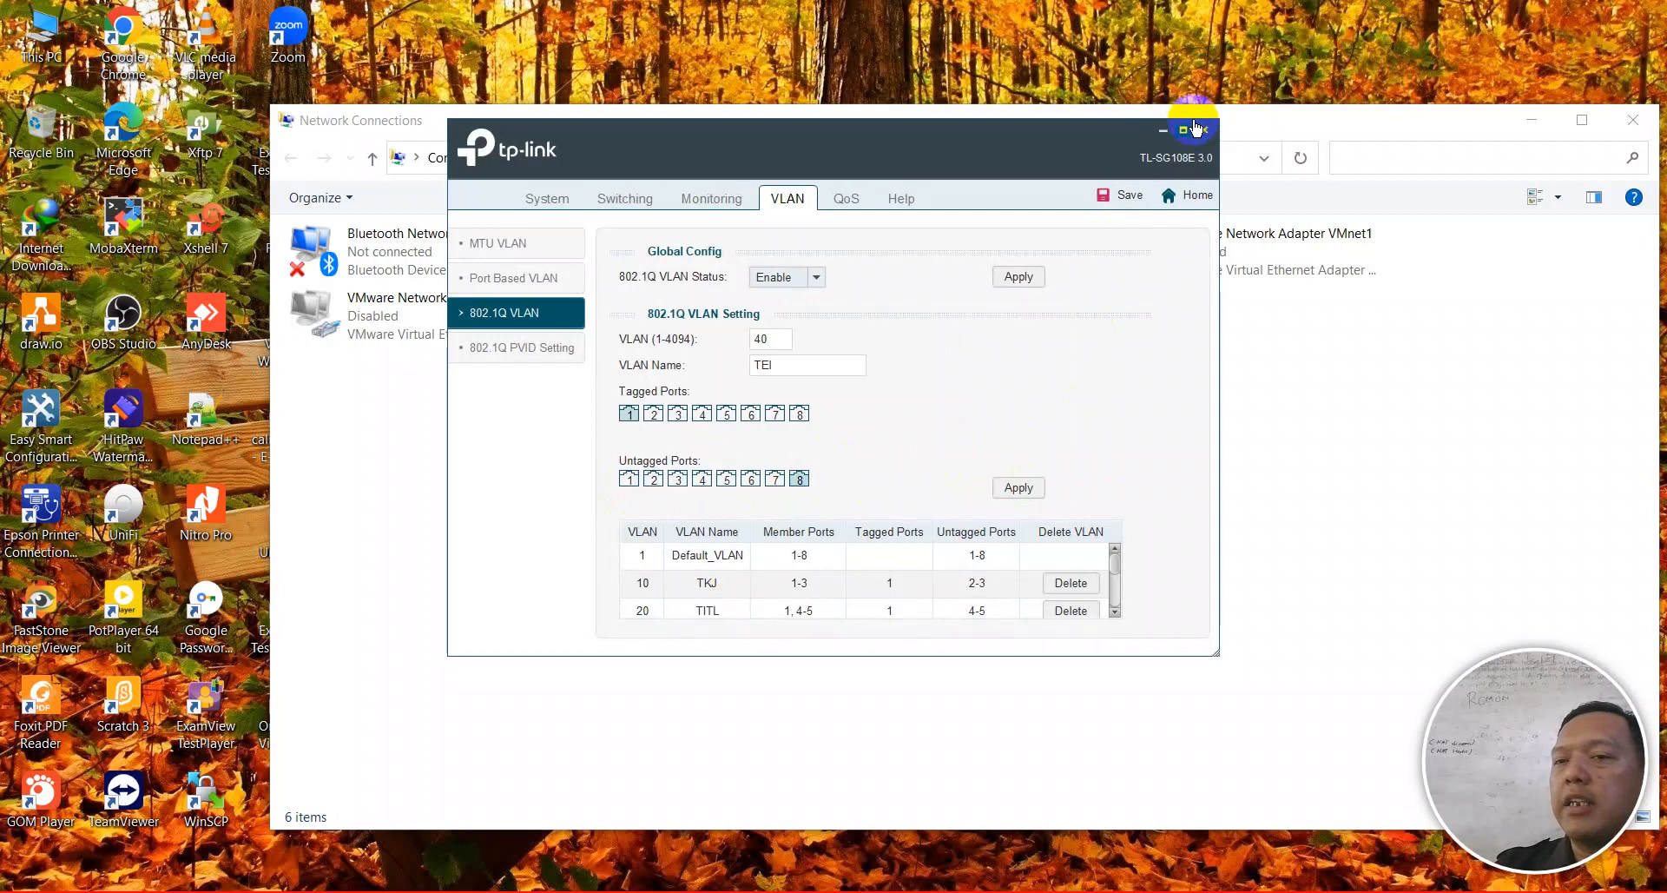
pyautogui.click(1182, 129)
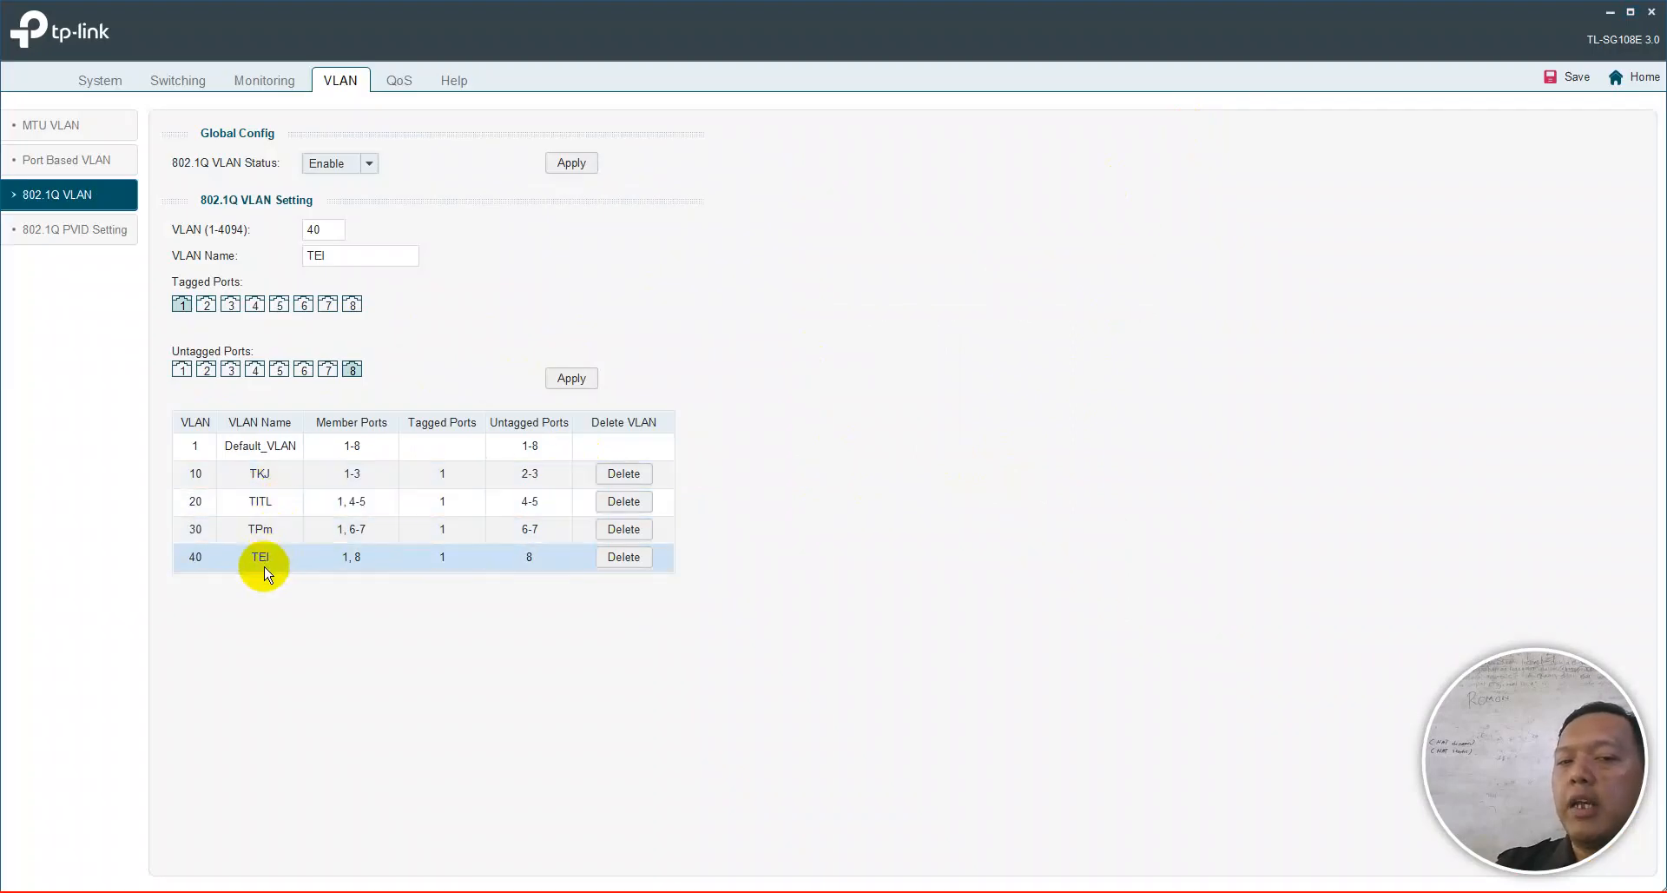
pyautogui.click(439, 514)
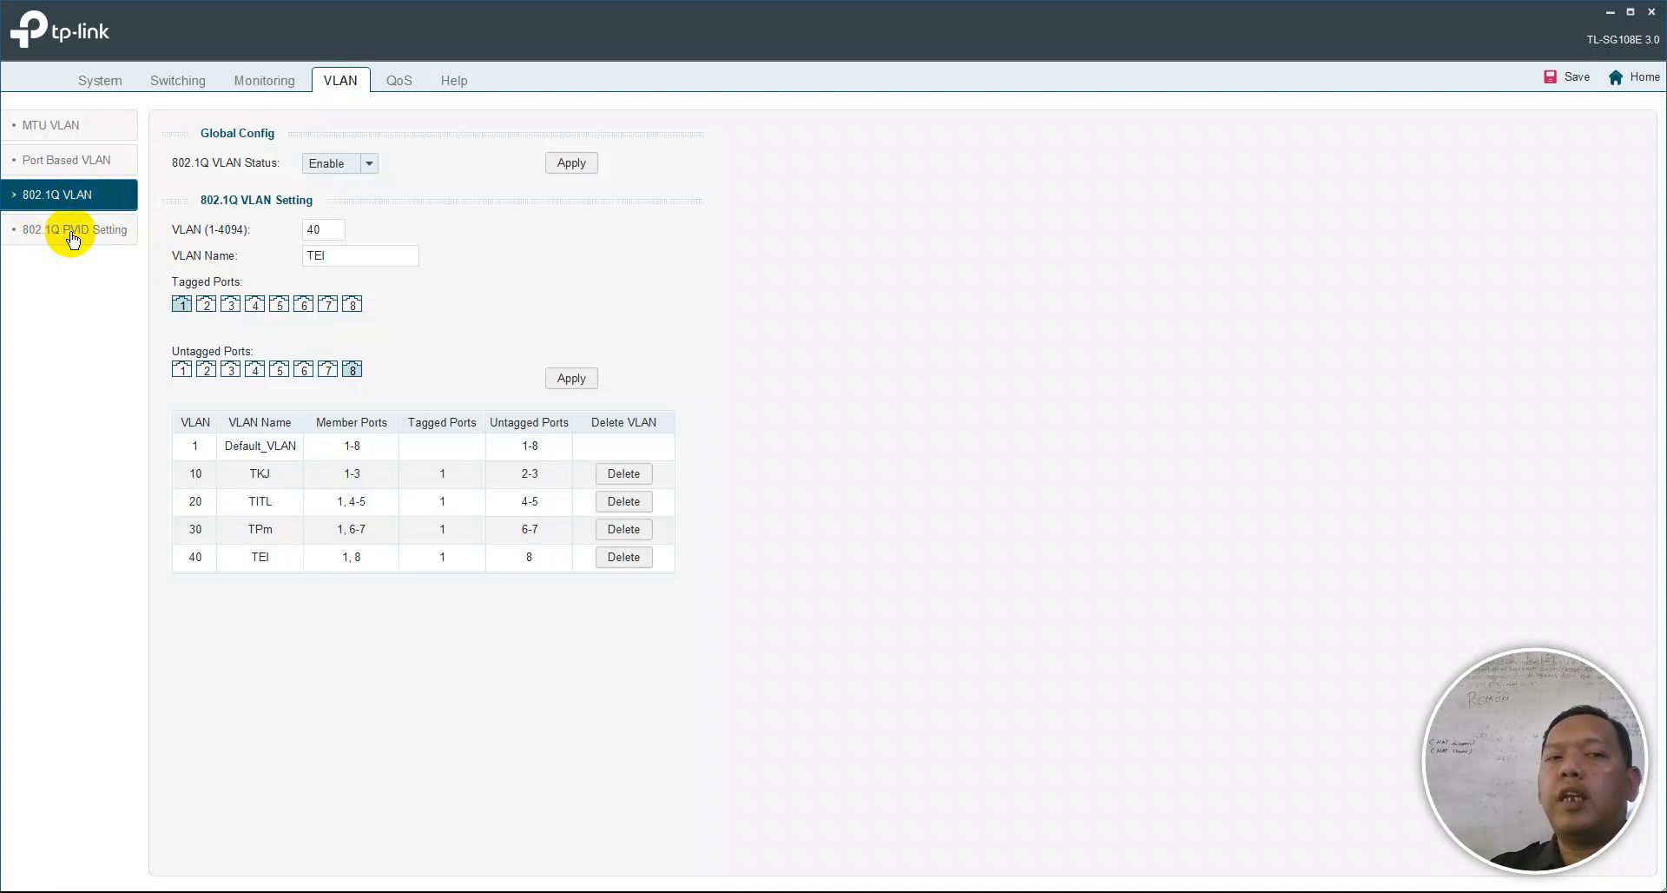
# - Assign PVID 10 to ports 2 and 3 on the 802.1Q PVID Setting page
pyautogui.click(72, 234)
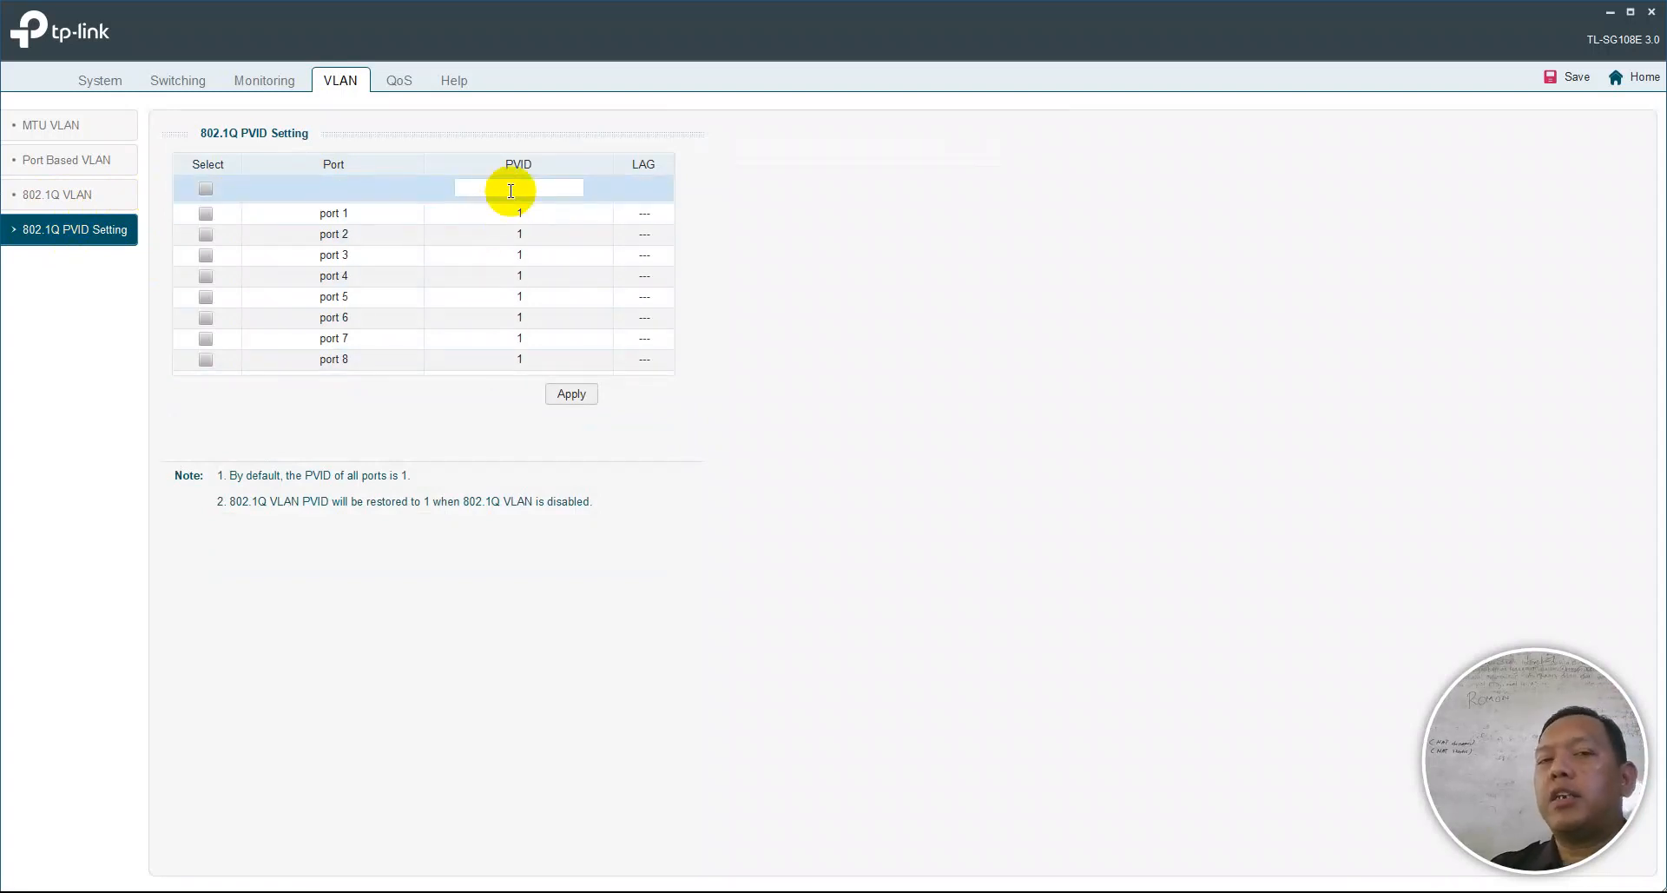
pyautogui.click(511, 191)
pyautogui.write('10')
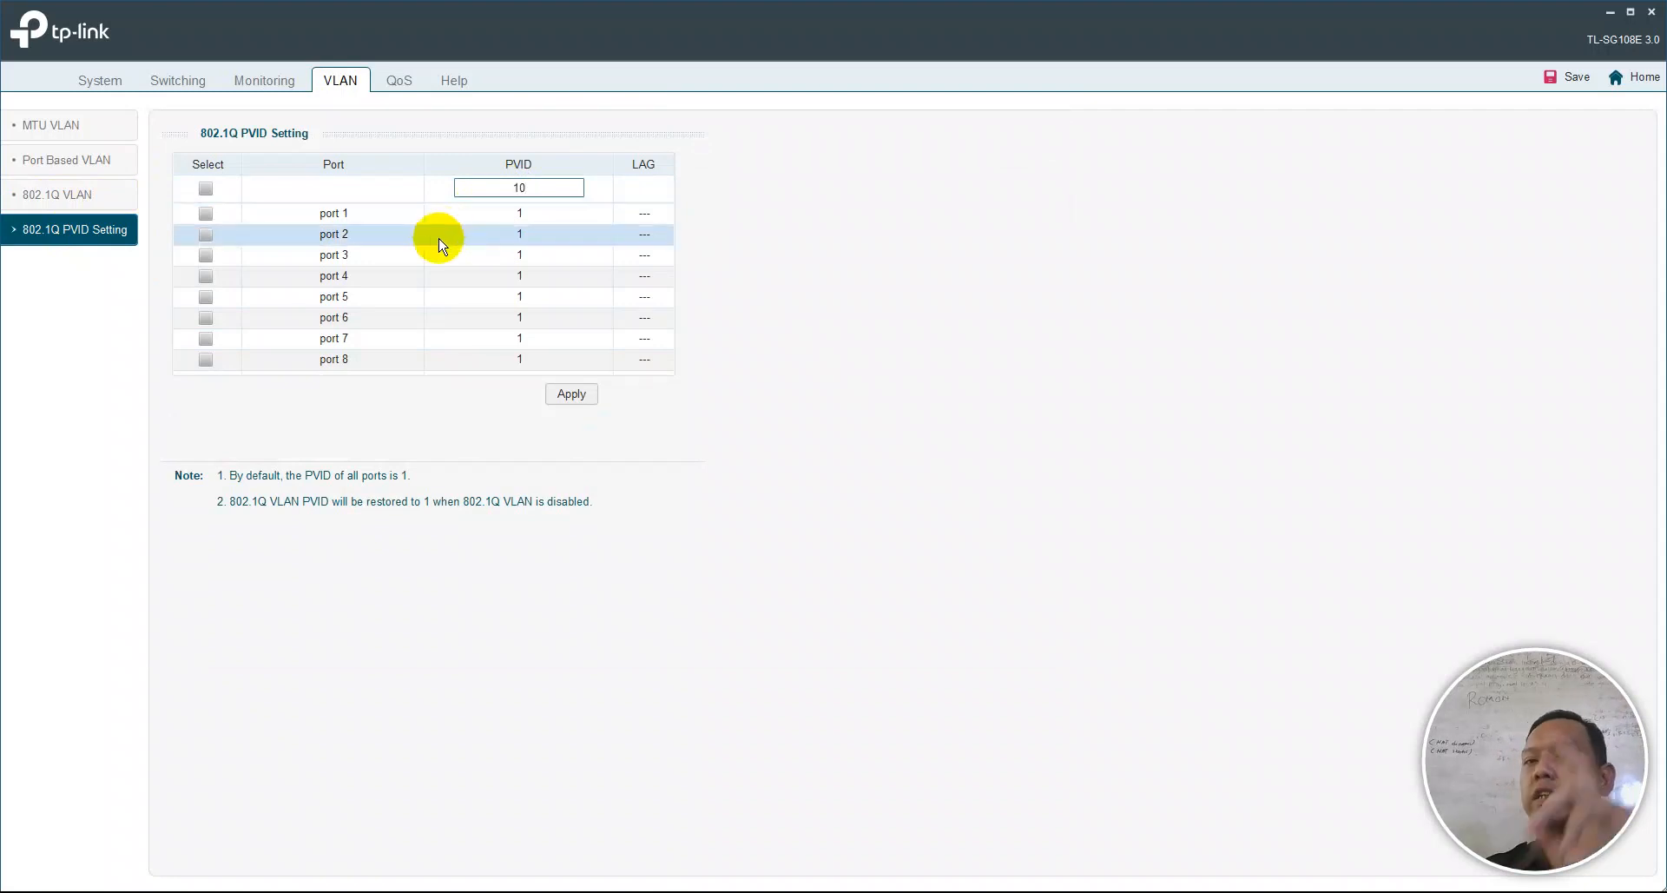
pyautogui.click(207, 256)
pyautogui.click(560, 396)
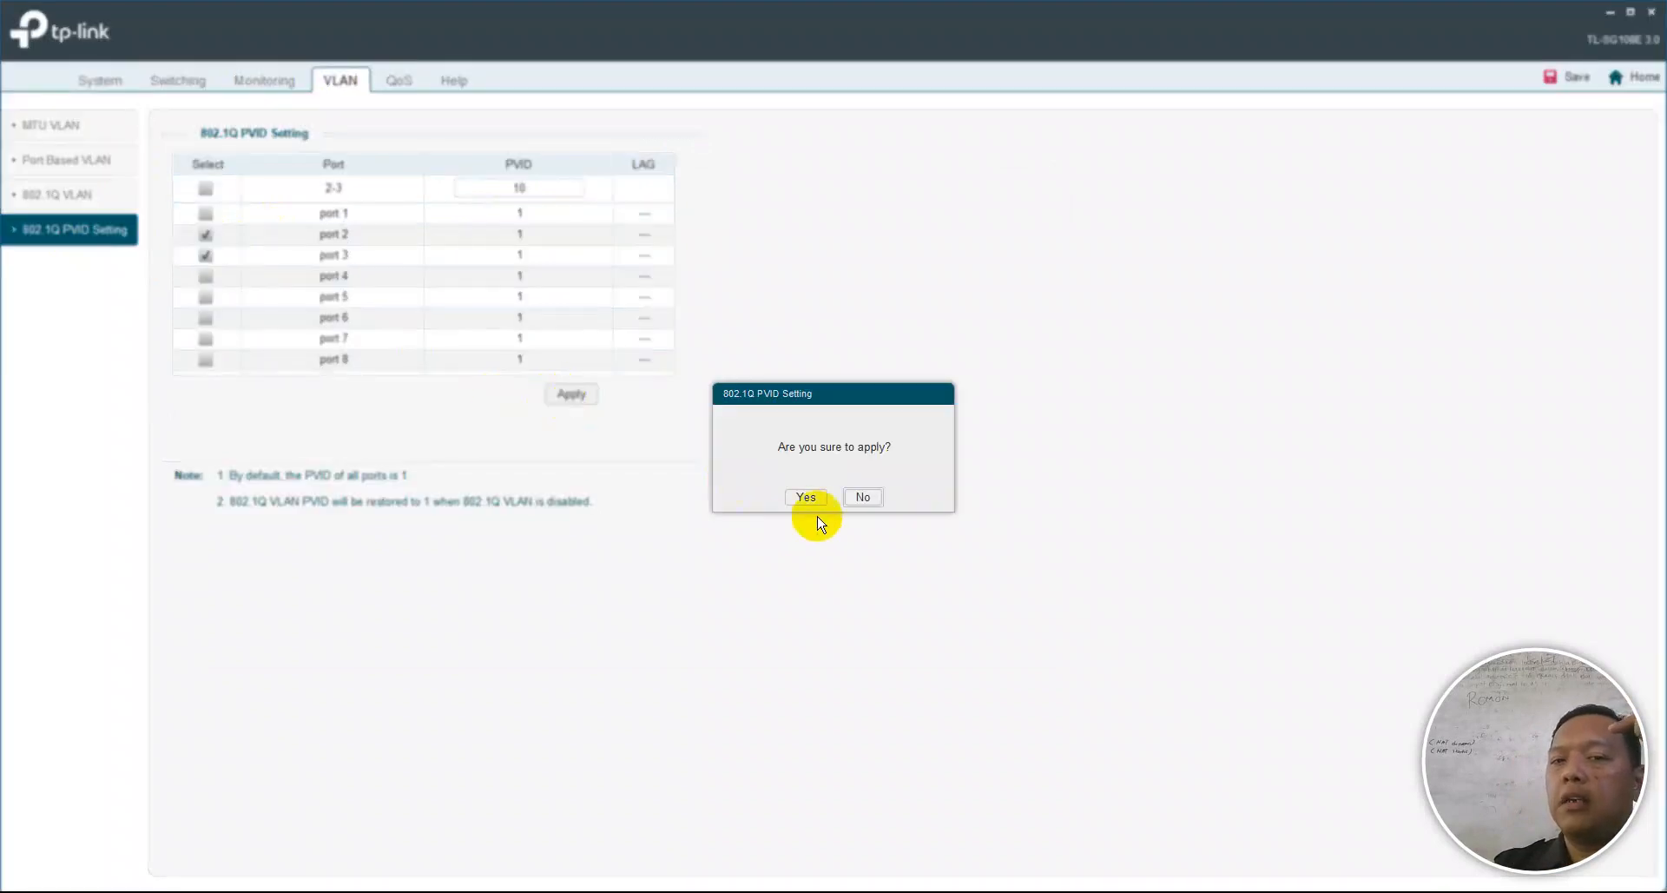
pyautogui.click(806, 497)
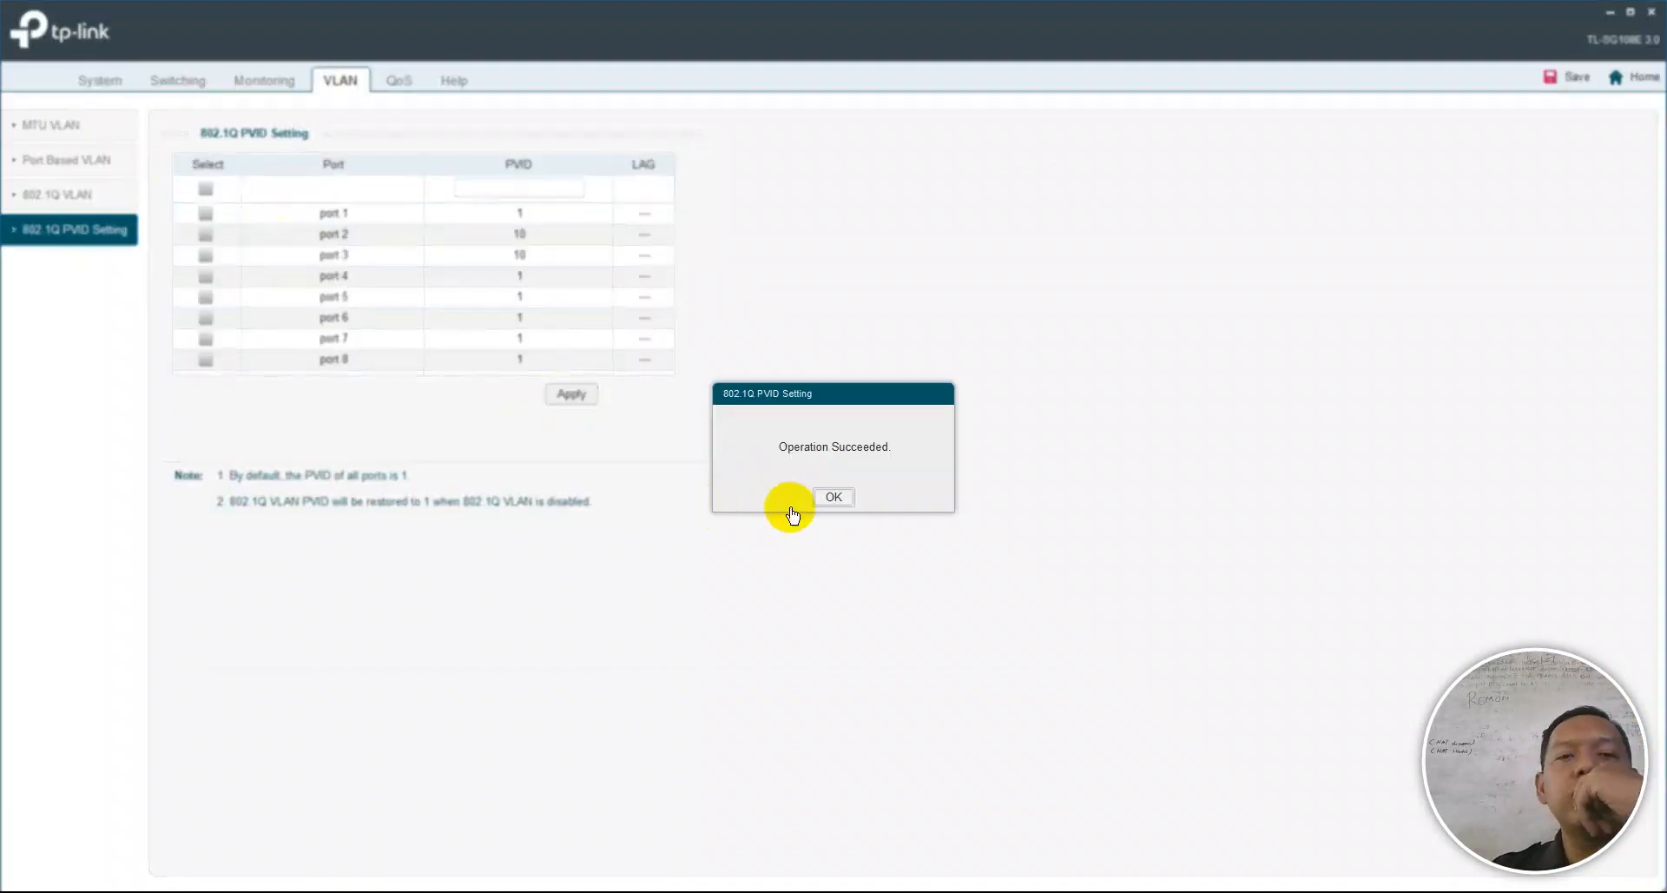
pyautogui.click(825, 498)
pyautogui.click(549, 179)
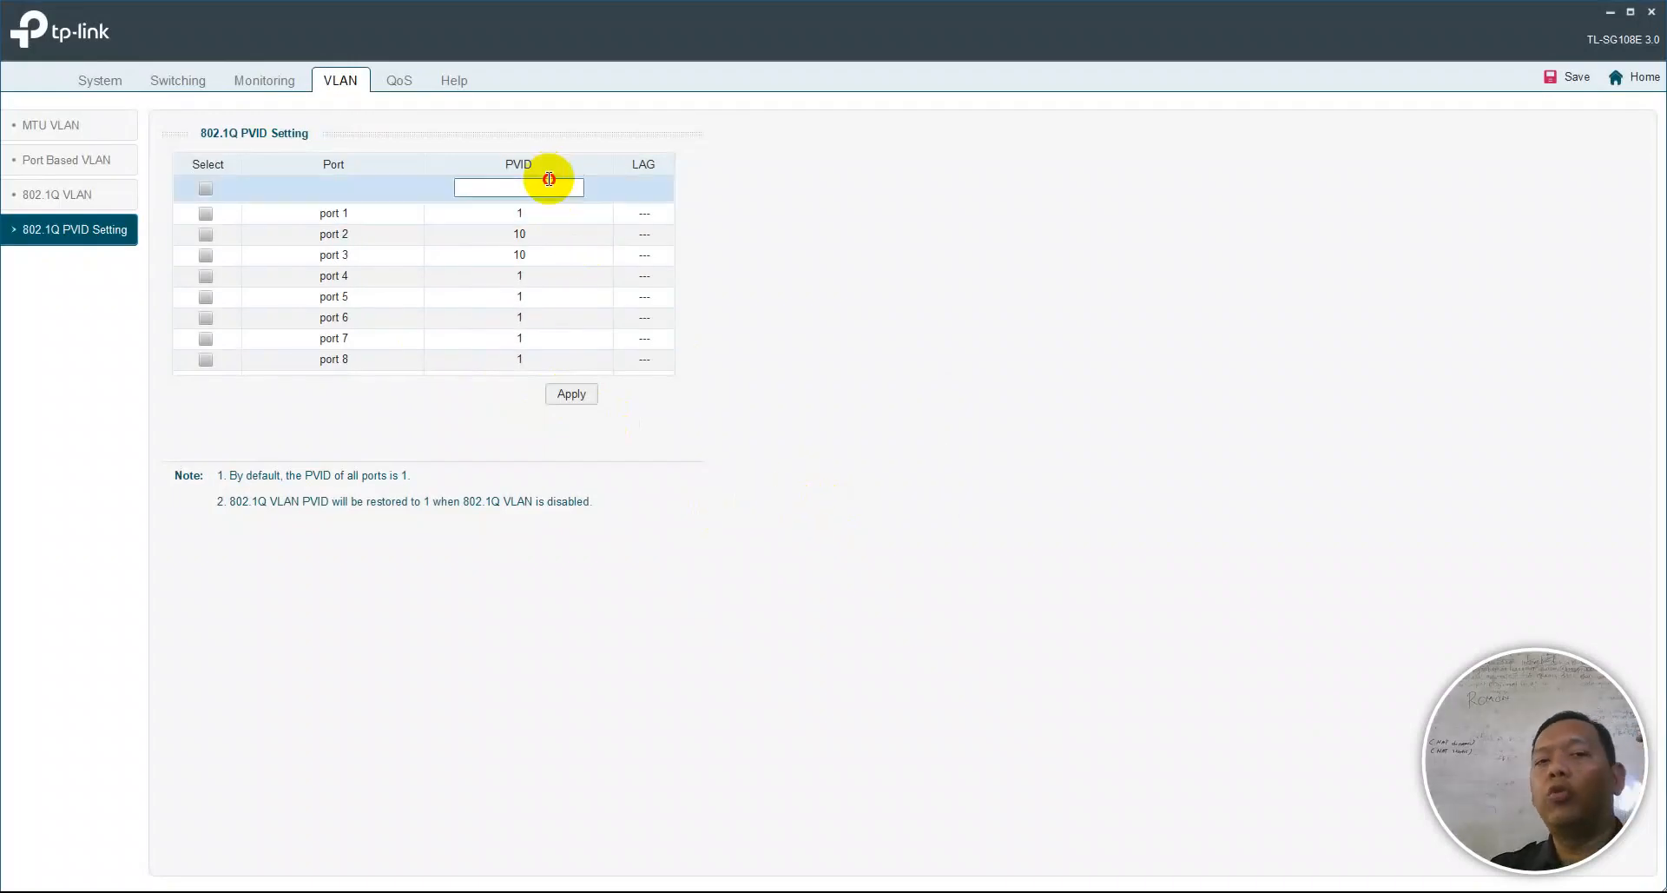
# - Apply PVID 20 to ports 4 and 5
pyautogui.write('20')
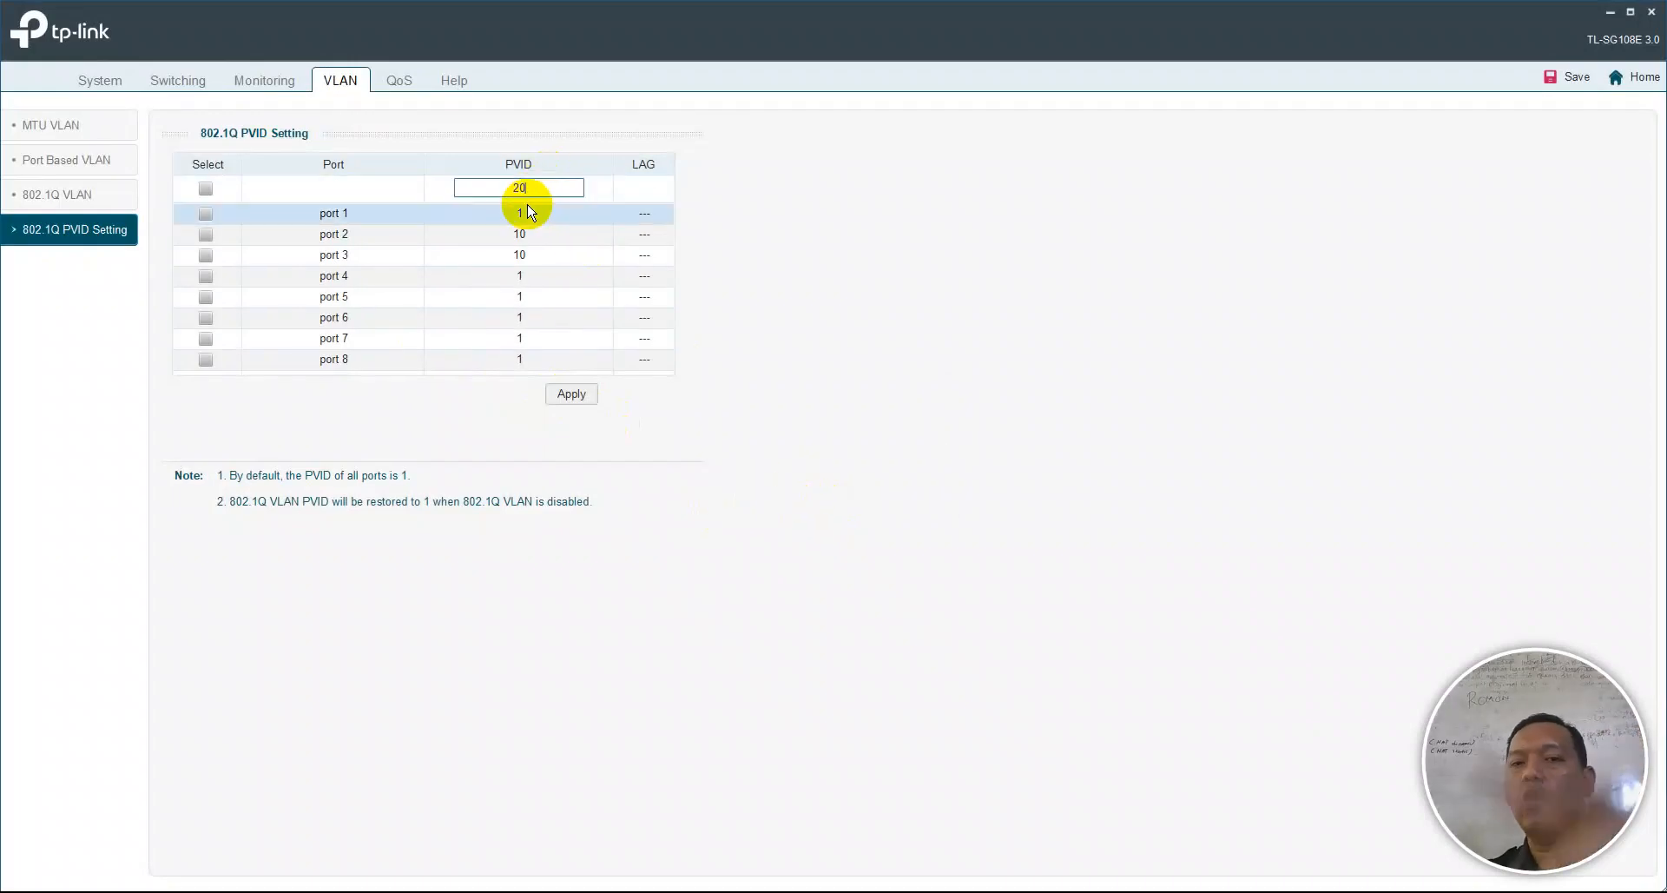
pyautogui.click(206, 276)
pyautogui.click(206, 297)
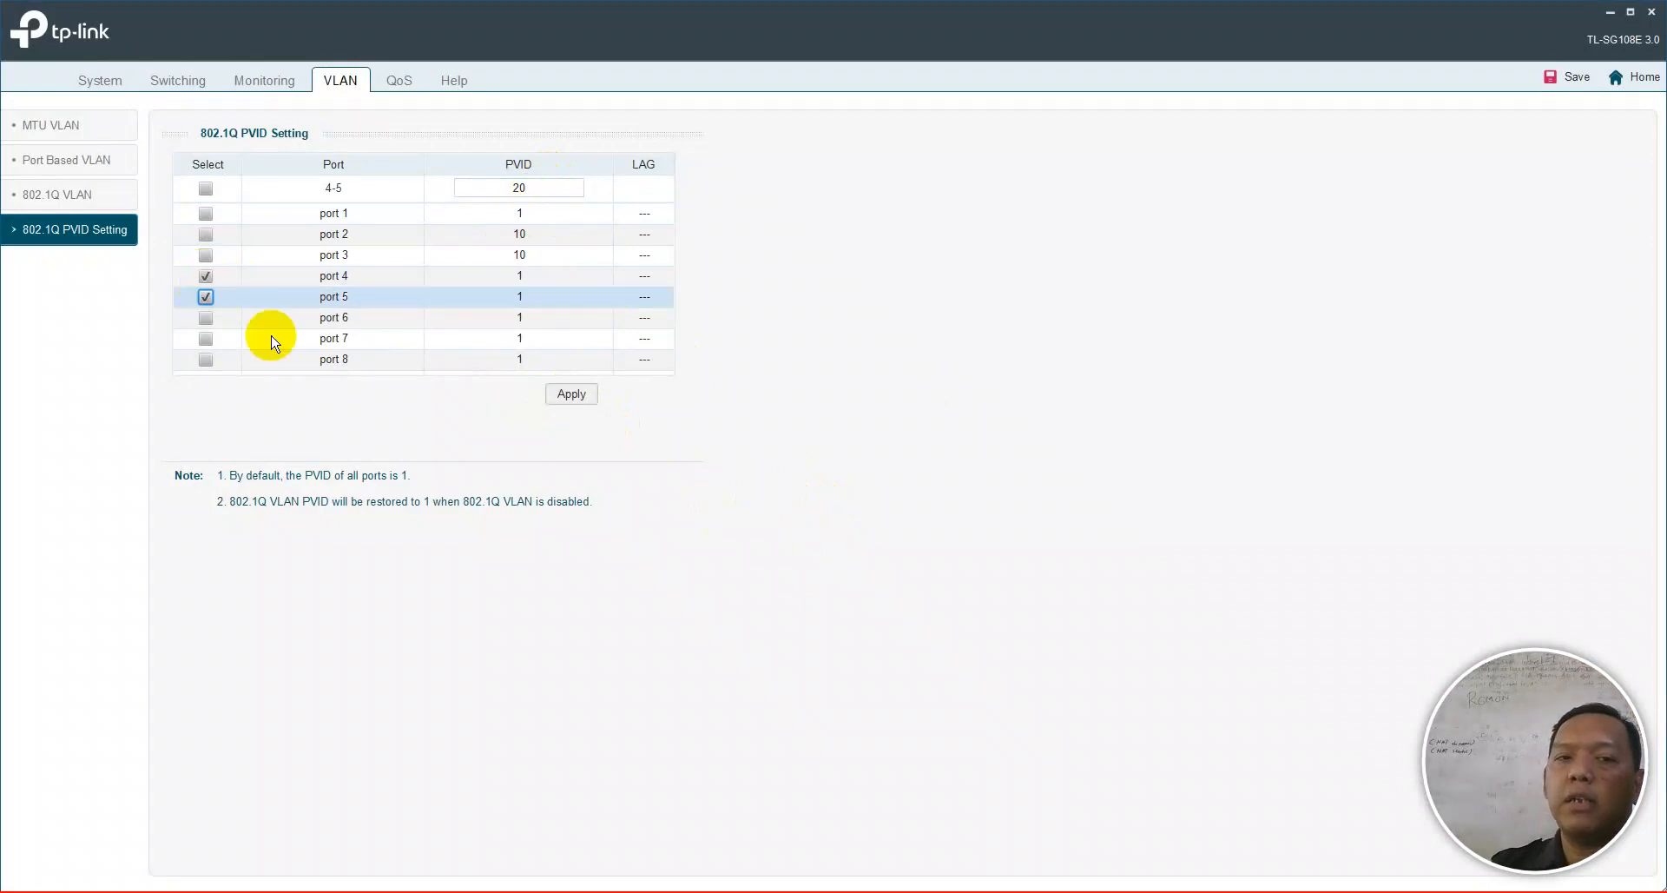
pyautogui.click(572, 393)
pyautogui.click(790, 497)
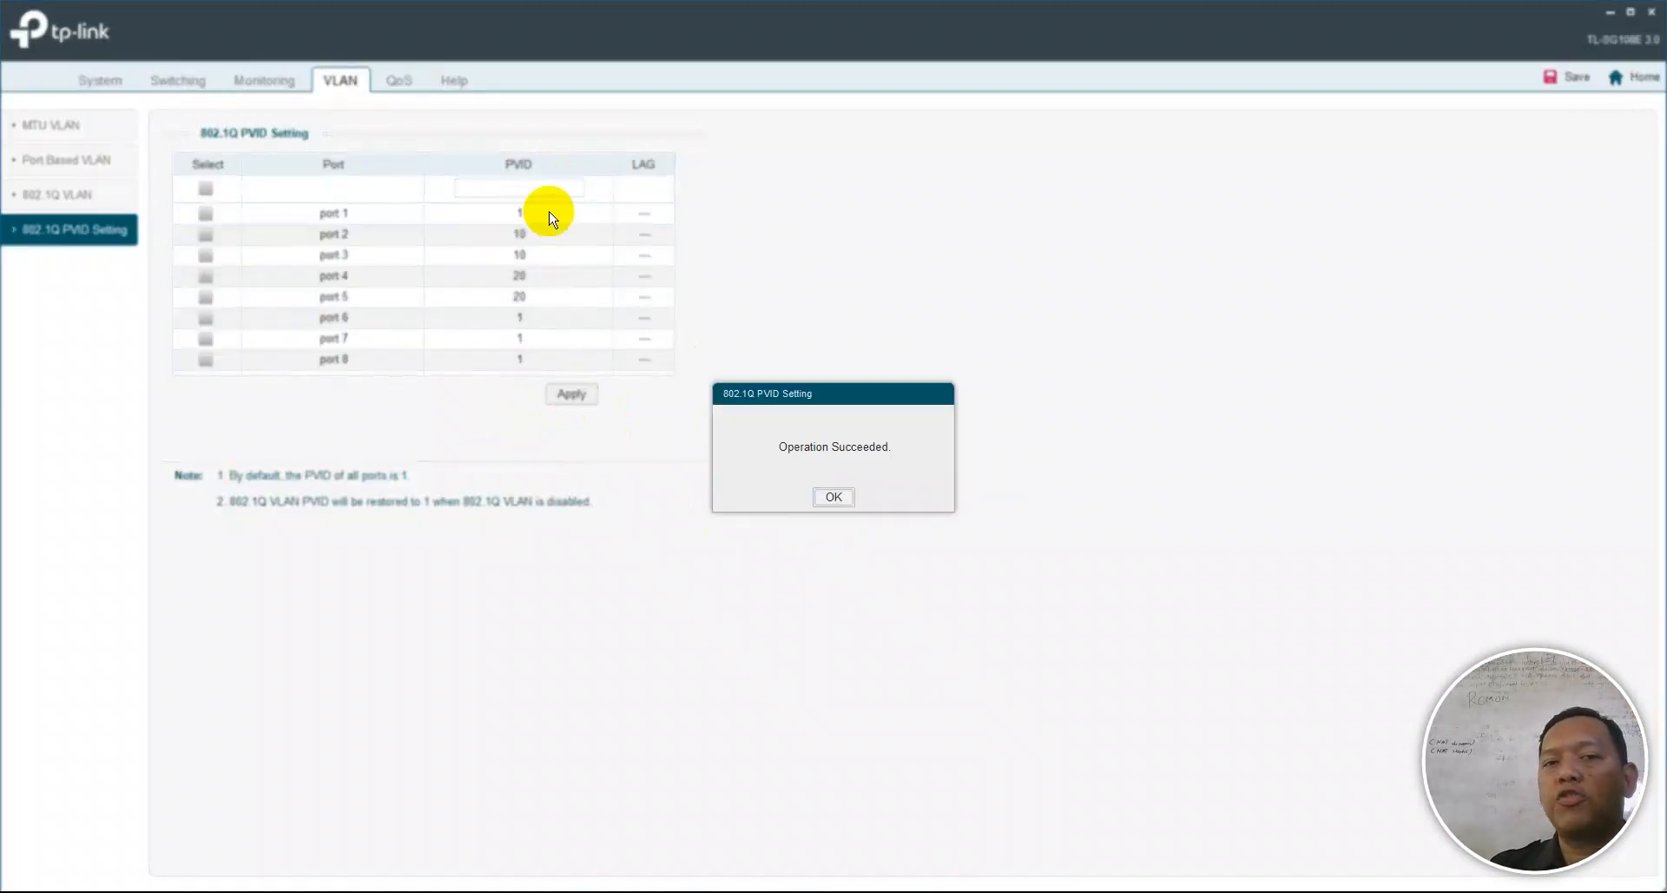
pyautogui.click(834, 497)
pyautogui.click(541, 189)
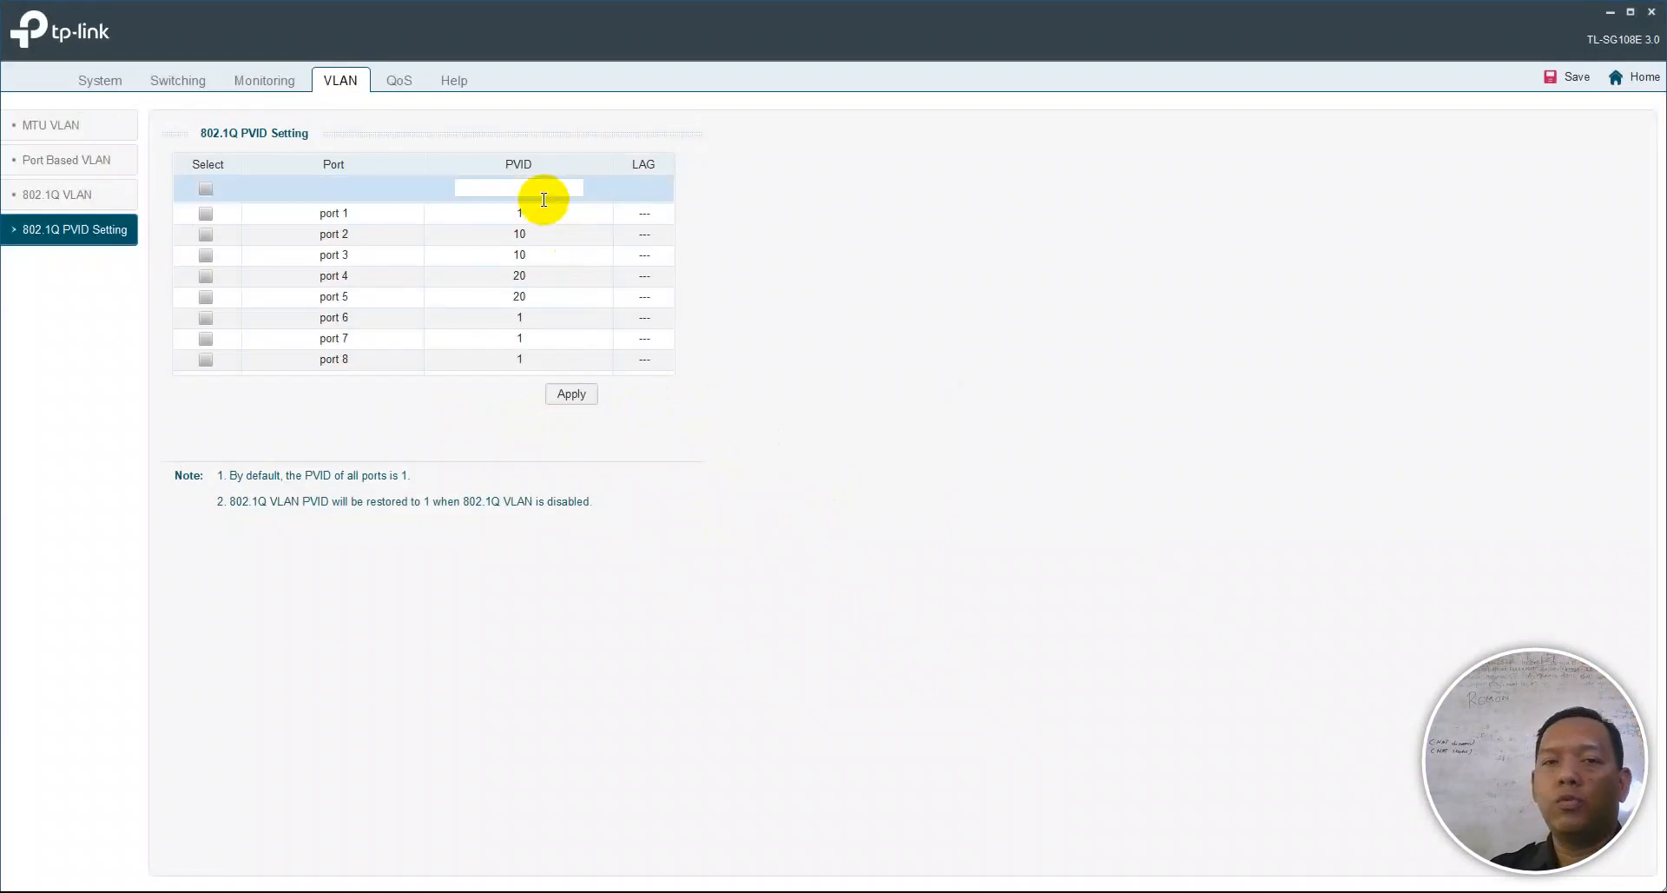
# - Apply PVID 30 to ports 6 and 7
pyautogui.write('30')
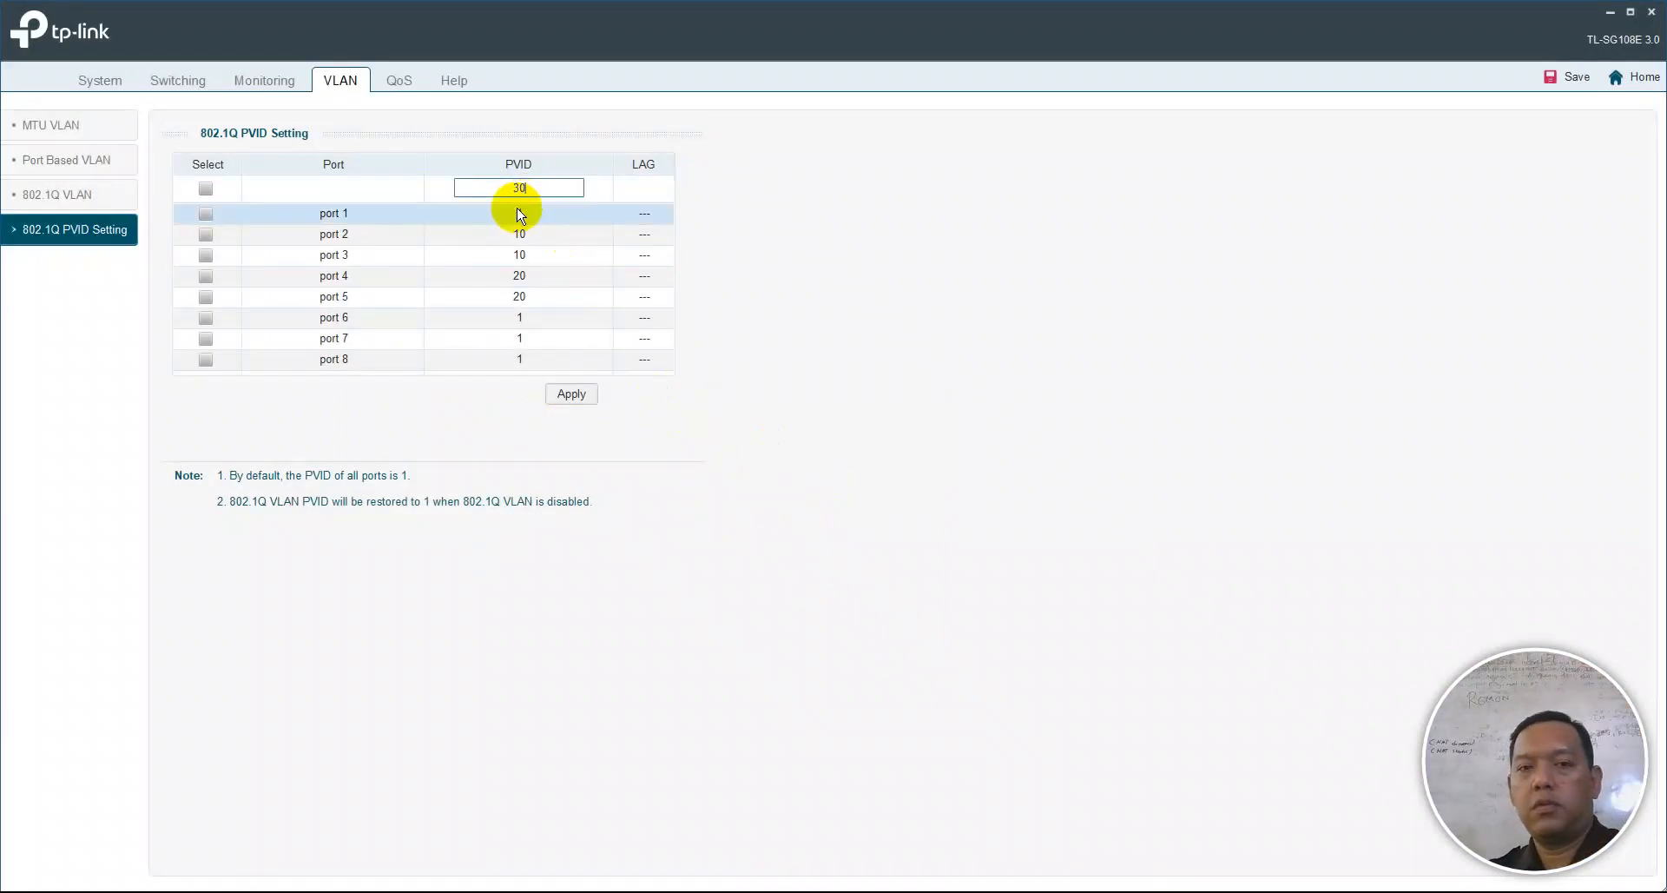
pyautogui.click(206, 317)
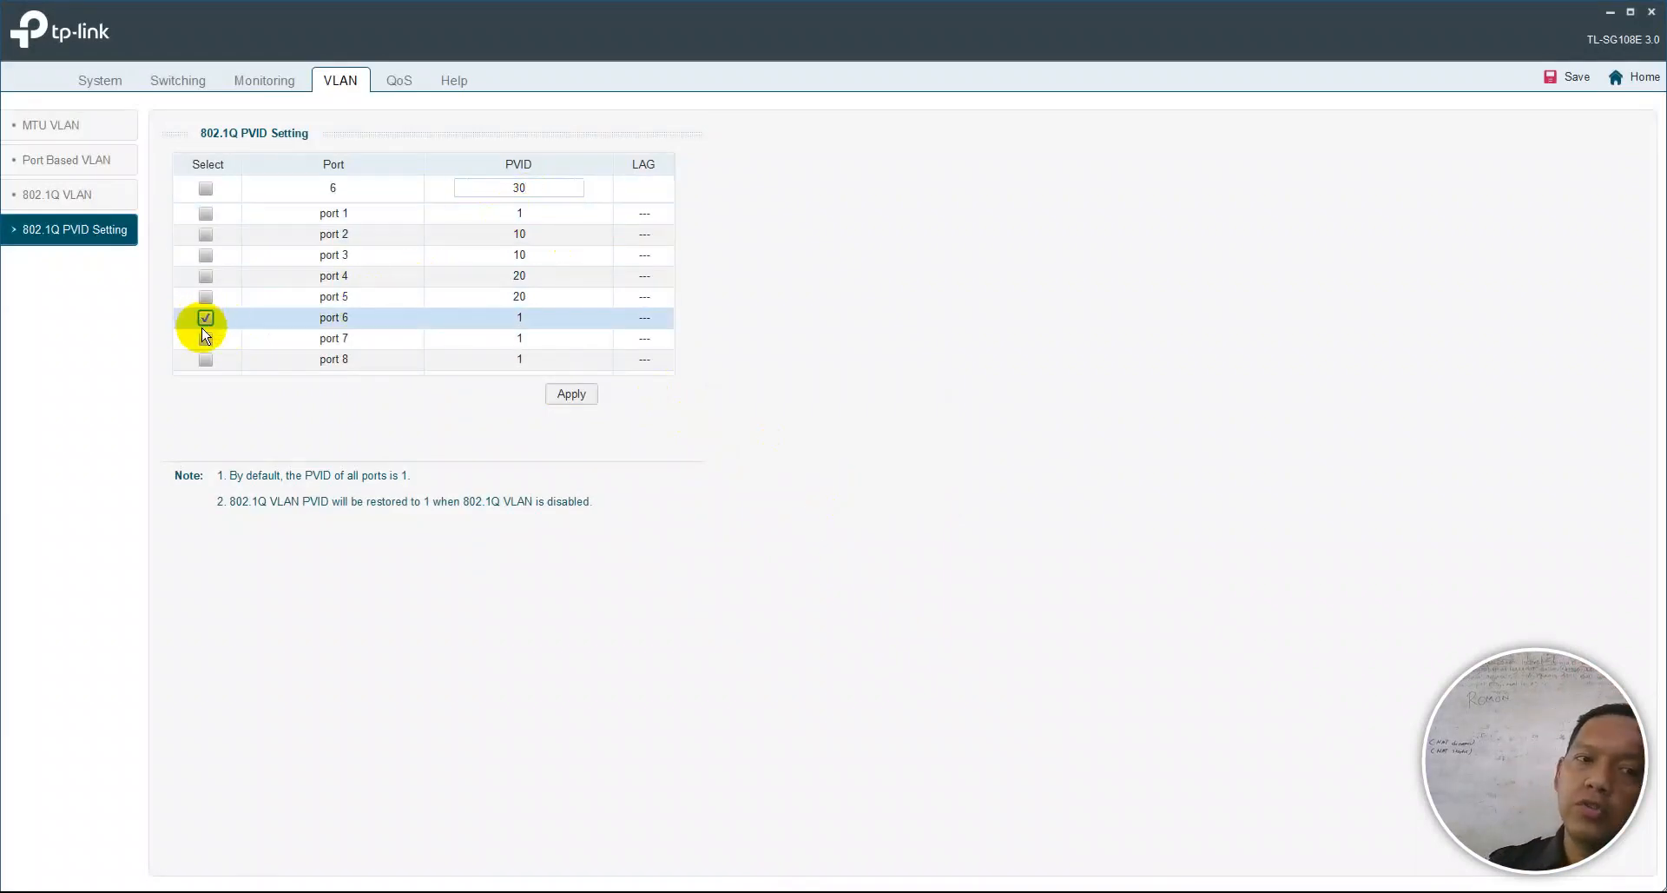
pyautogui.click(206, 337)
pyautogui.click(564, 394)
pyautogui.press('Return')
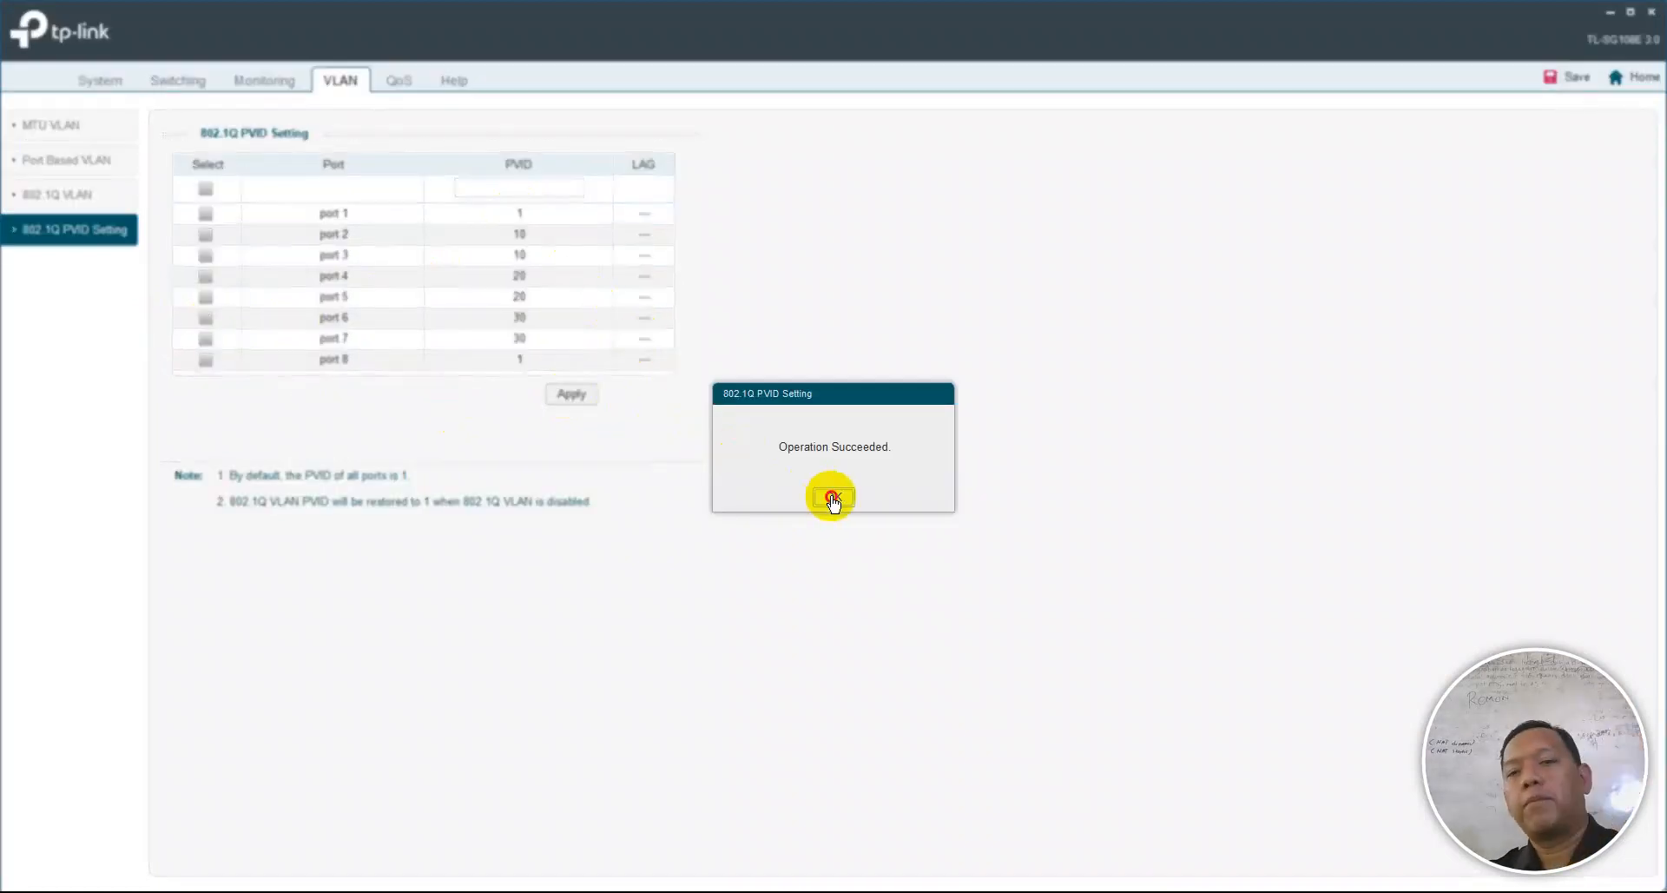
pyautogui.click(829, 496)
# - Apply PVID 40 to port 8
pyautogui.write('40')
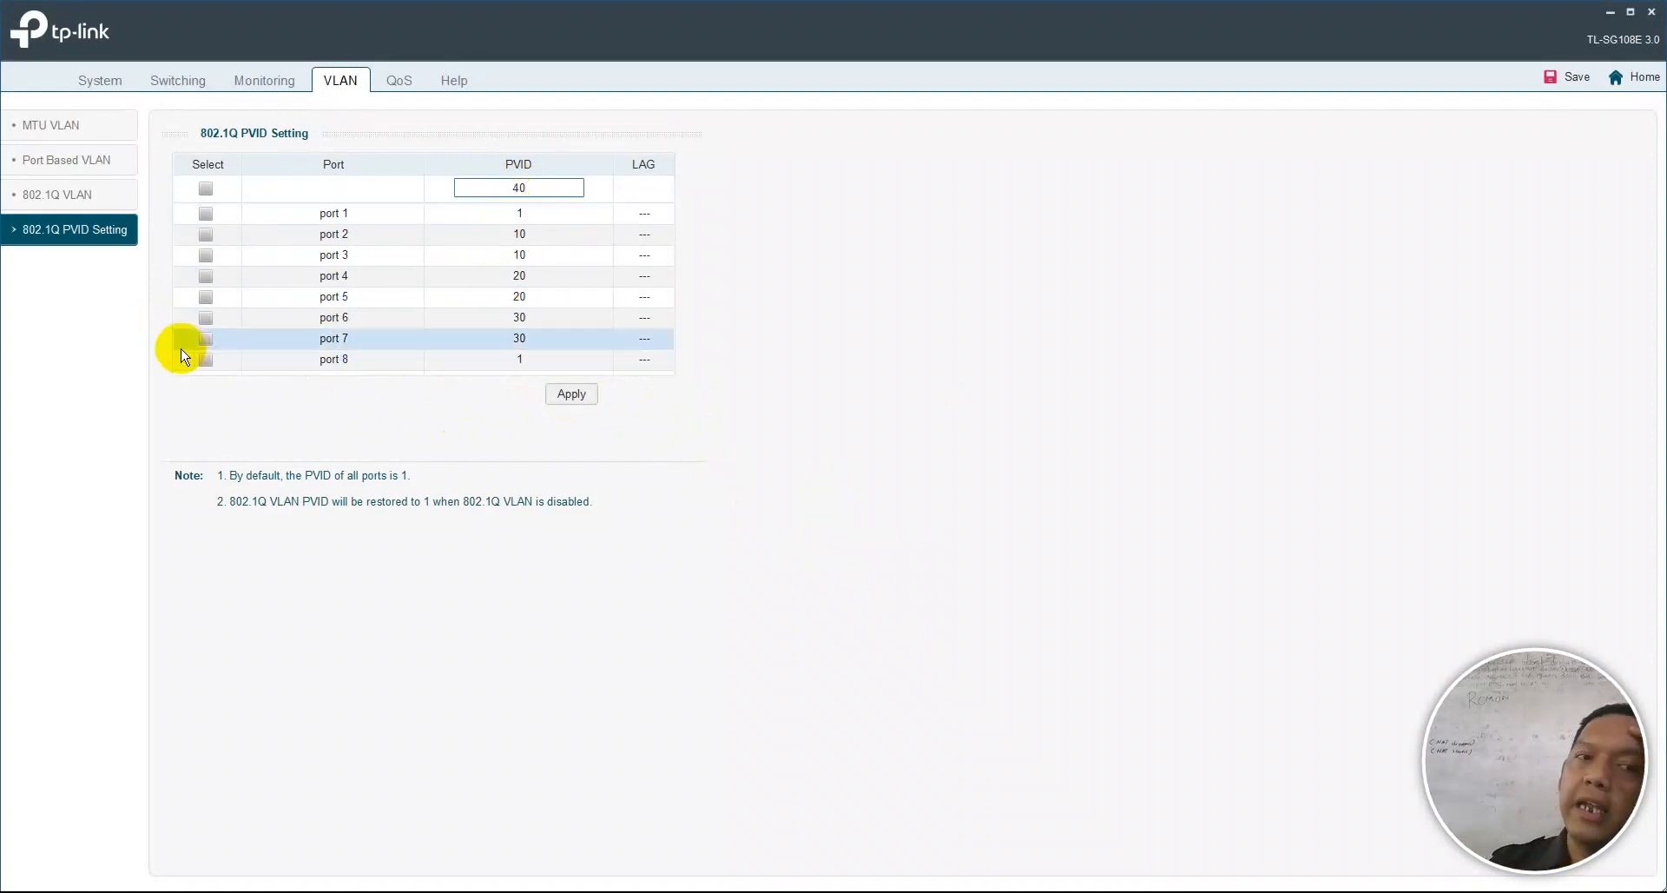
pyautogui.click(207, 361)
pyautogui.click(566, 394)
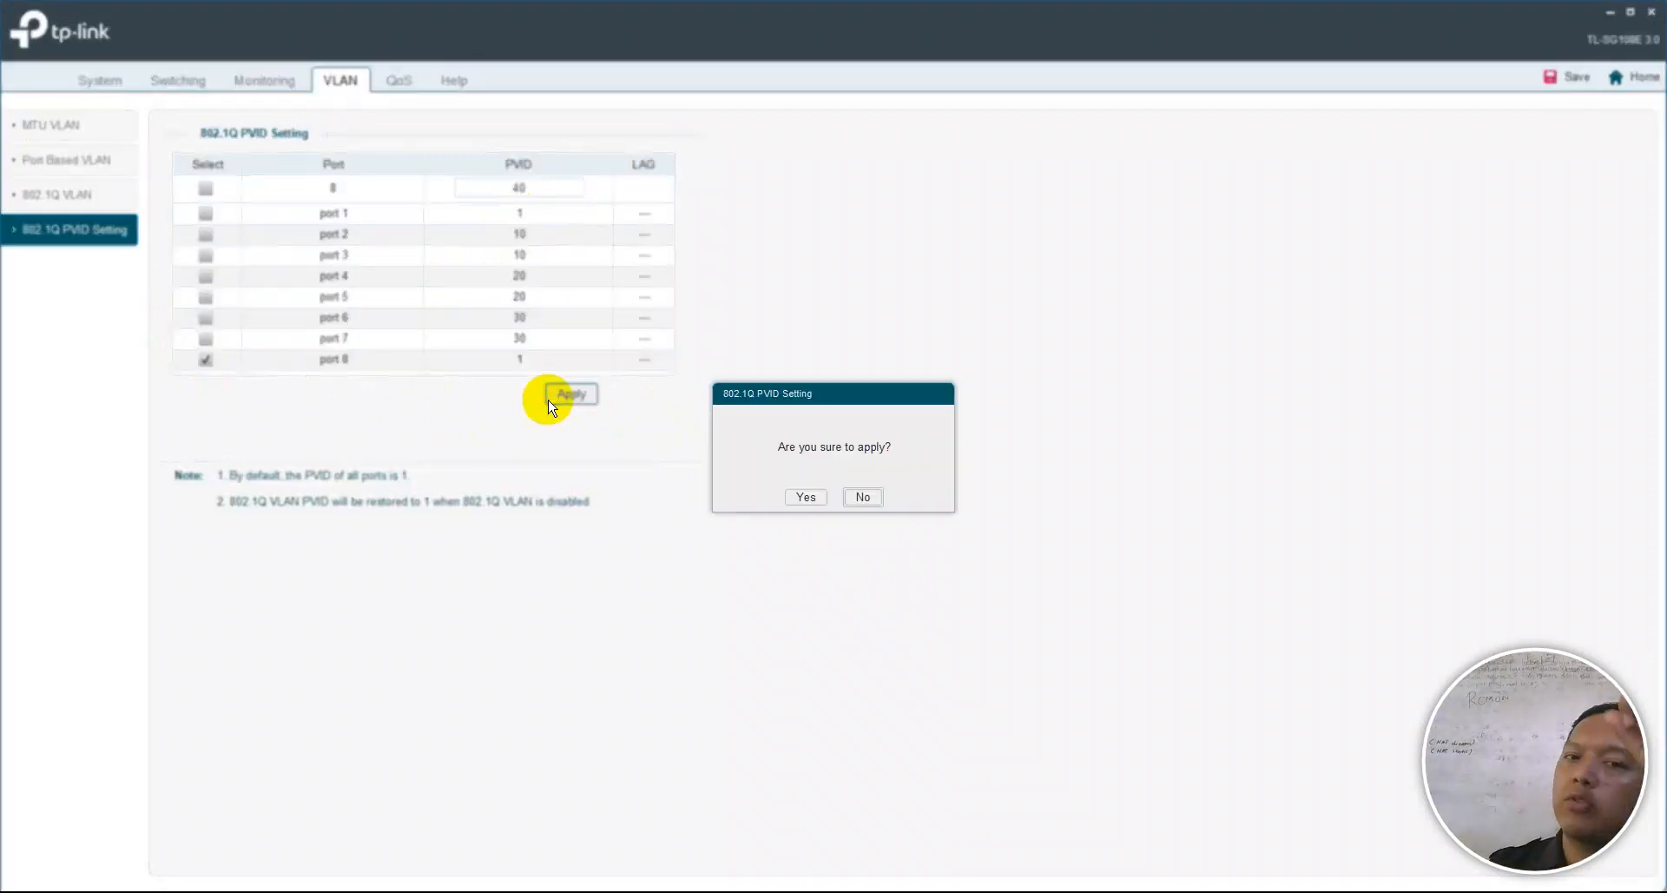
pyautogui.click(793, 493)
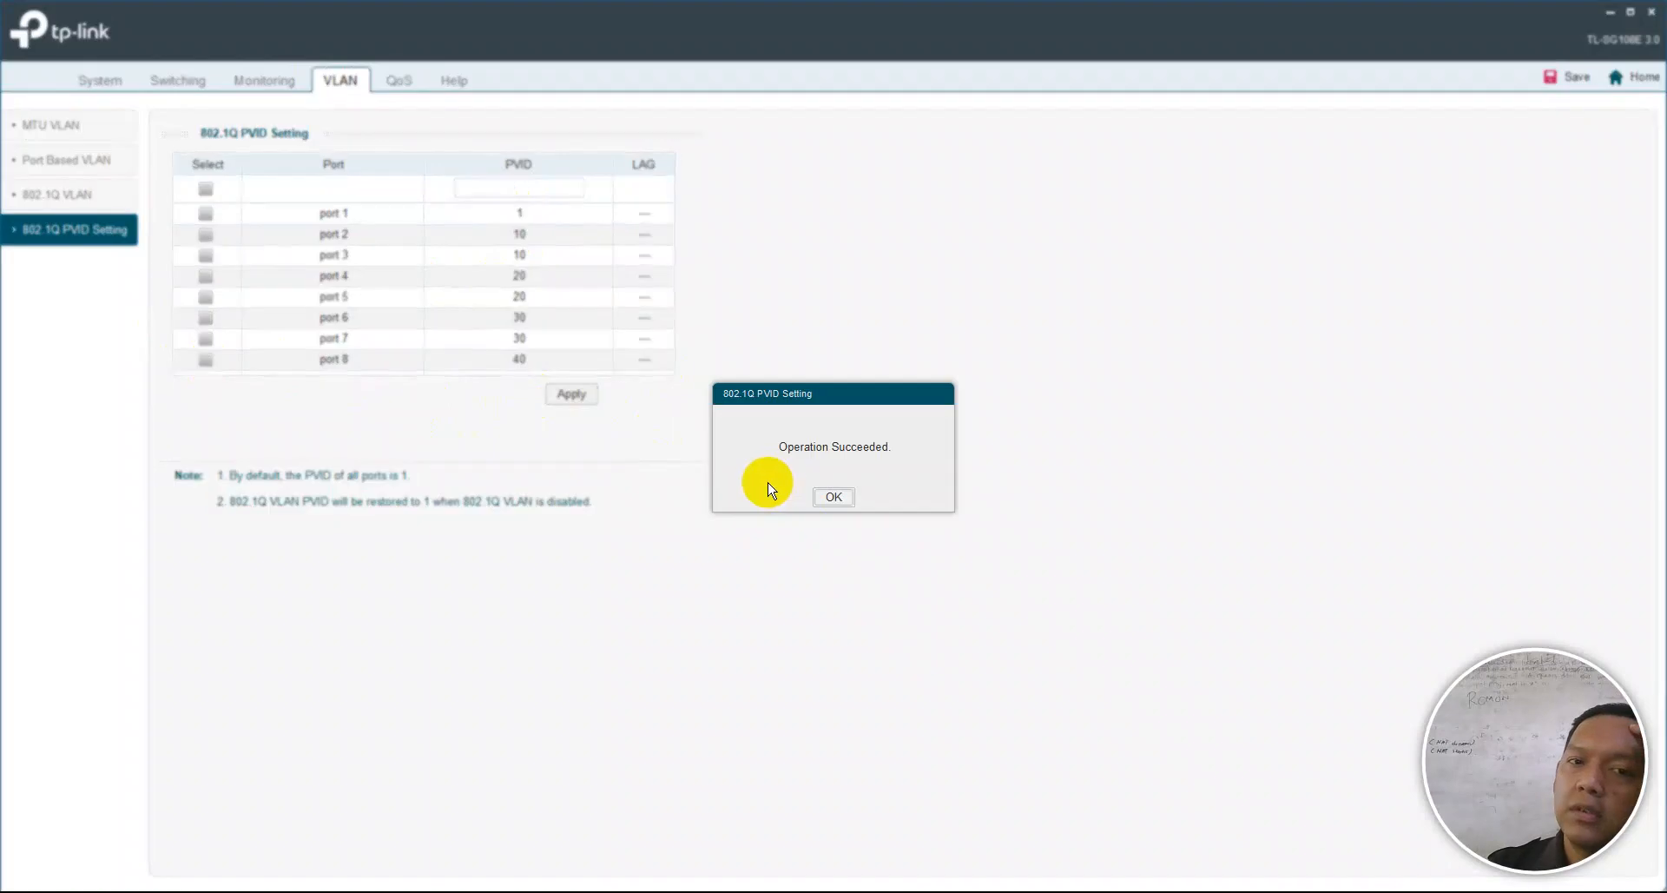
# - Dismiss the PVID success notice and save the switch configuration, confirming the save
pyautogui.click(829, 495)
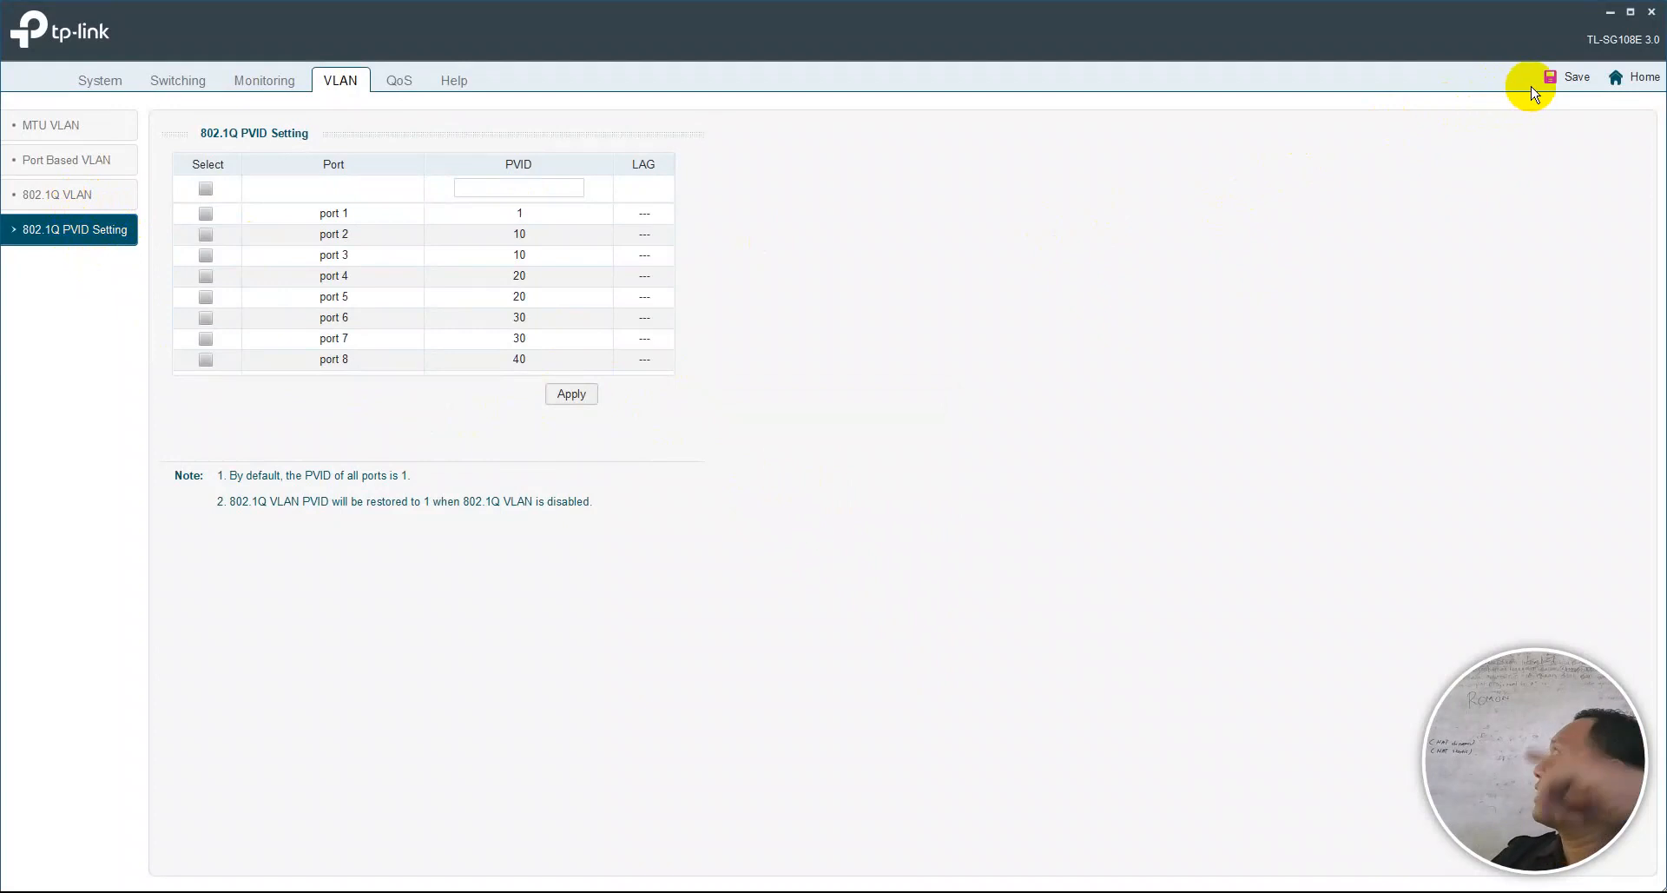
pyautogui.click(1571, 80)
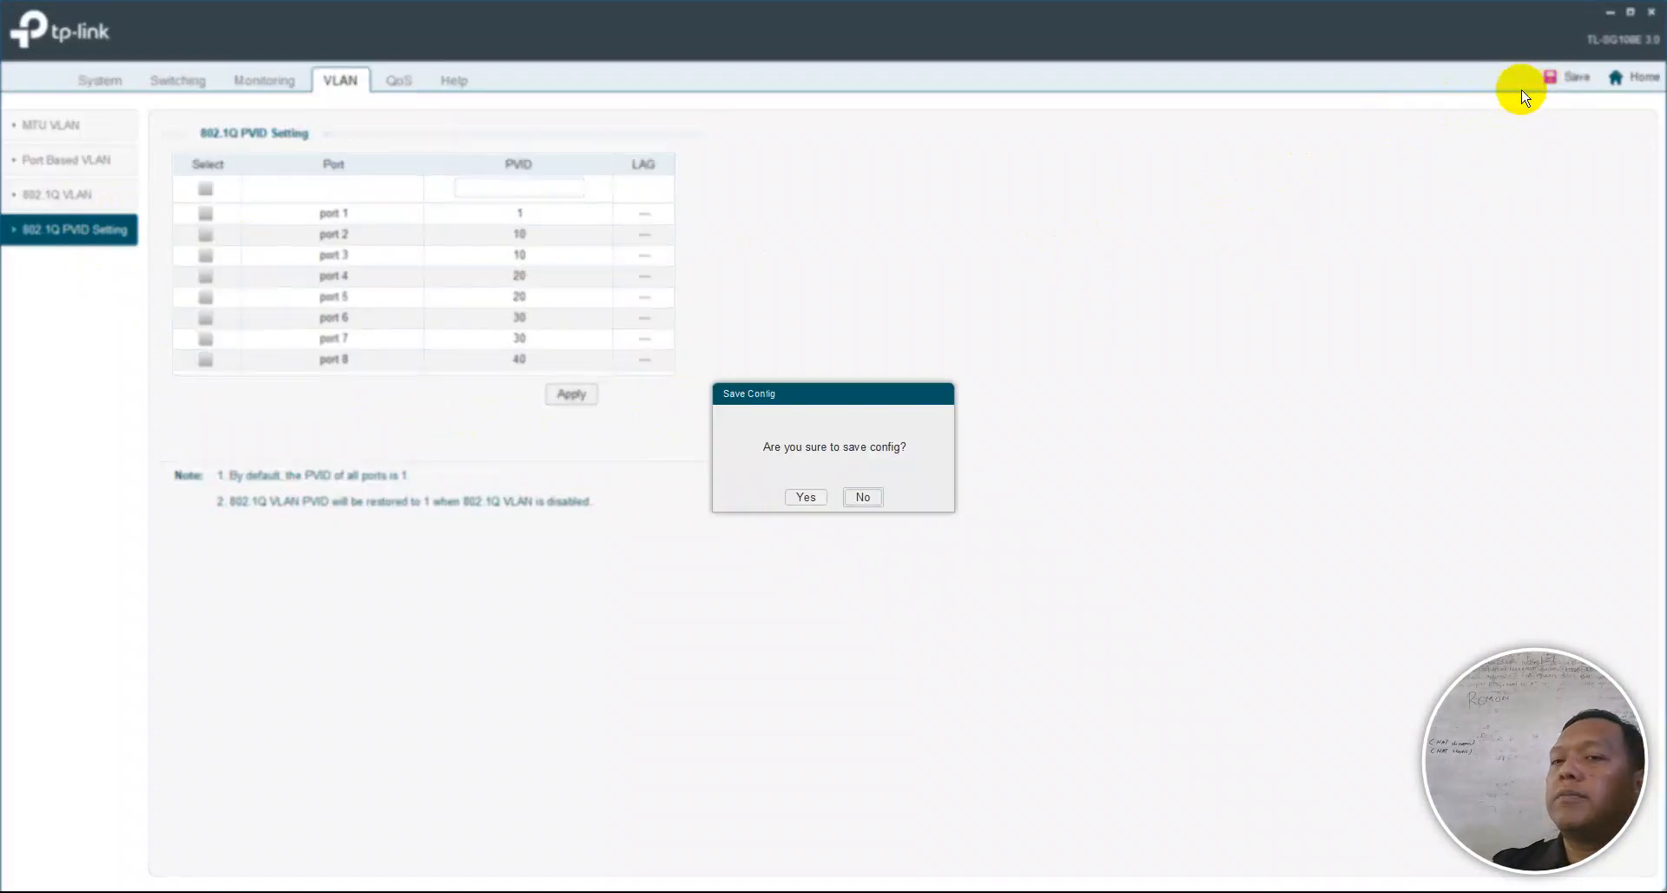
pyautogui.click(793, 493)
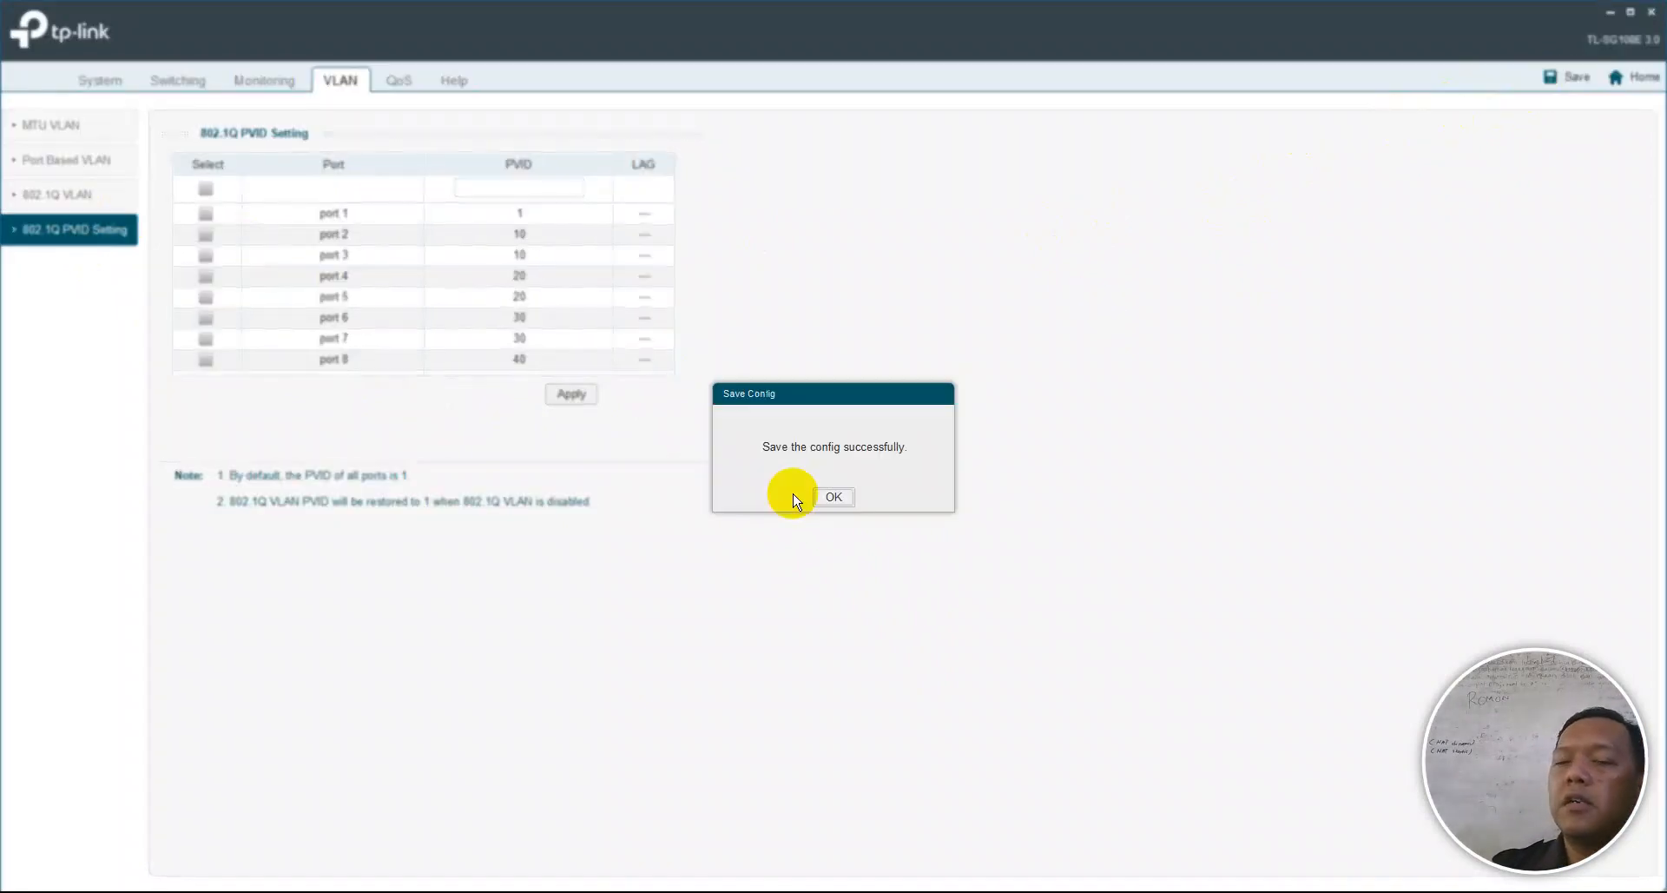
pyautogui.click(832, 500)
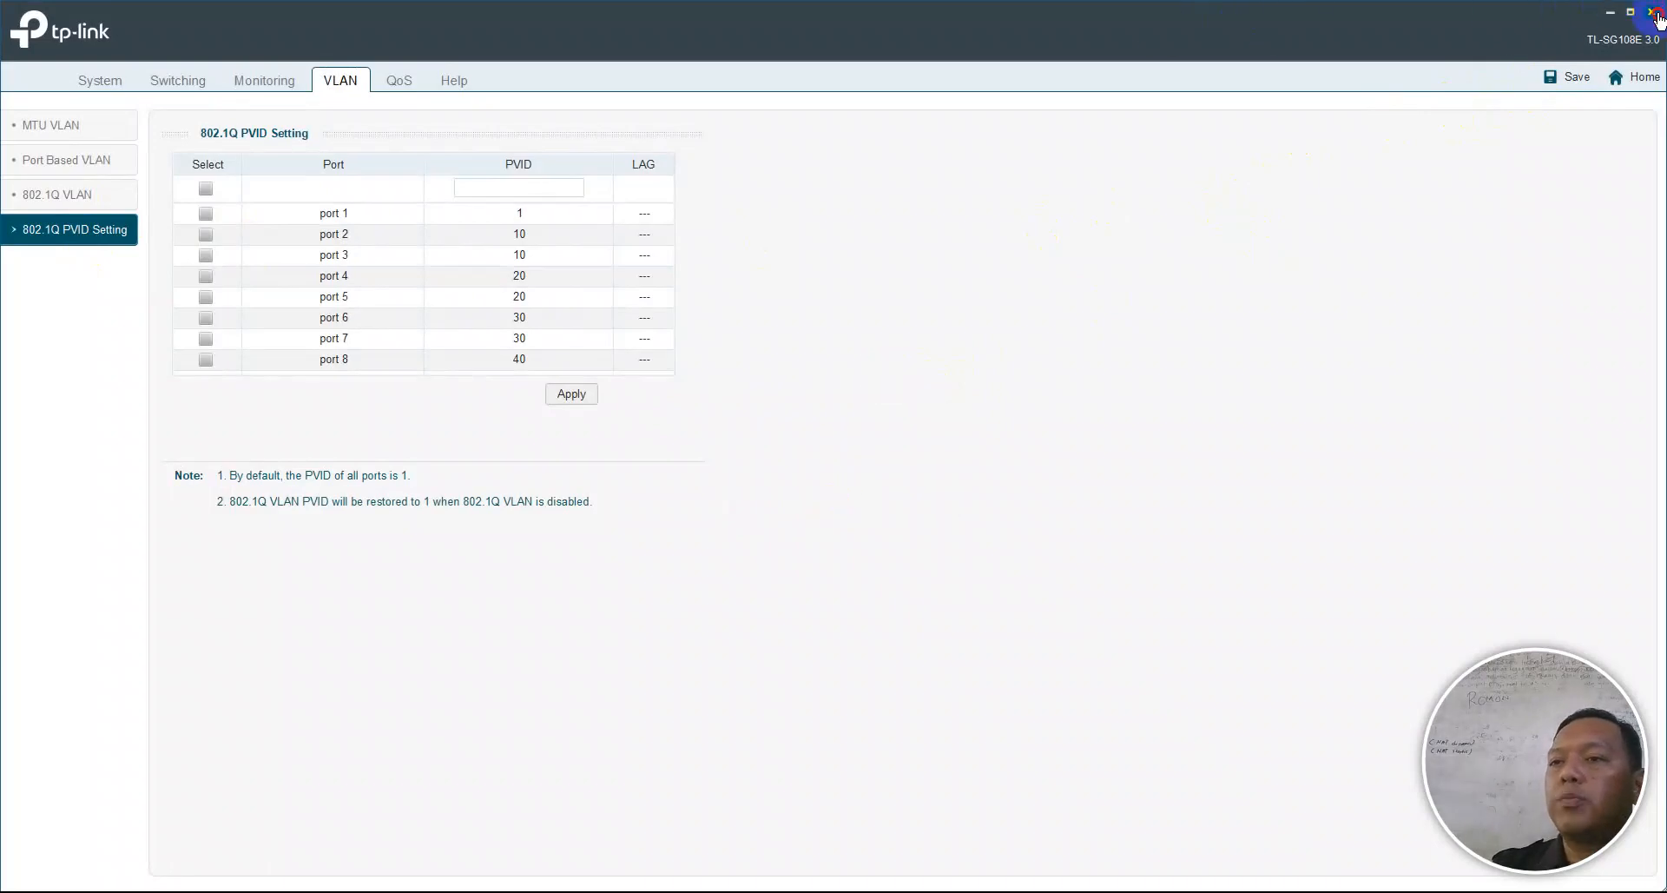
# - Go back to the TP-Link utility's discovered switches list and minimize the window
pyautogui.click(1625, 78)
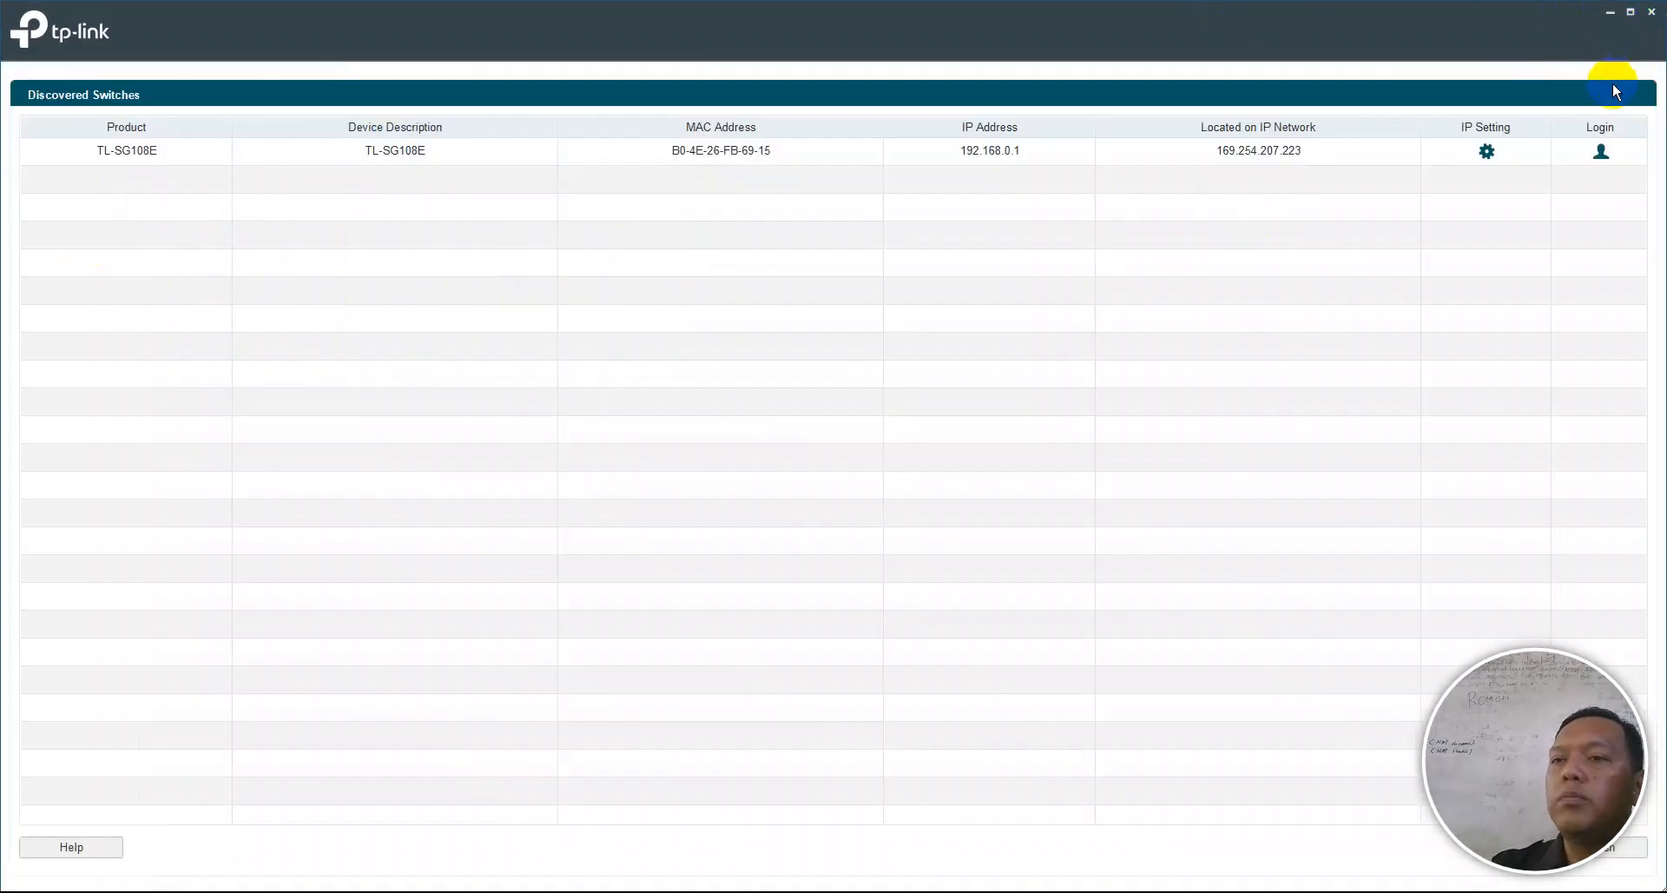
pyautogui.click(1611, 15)
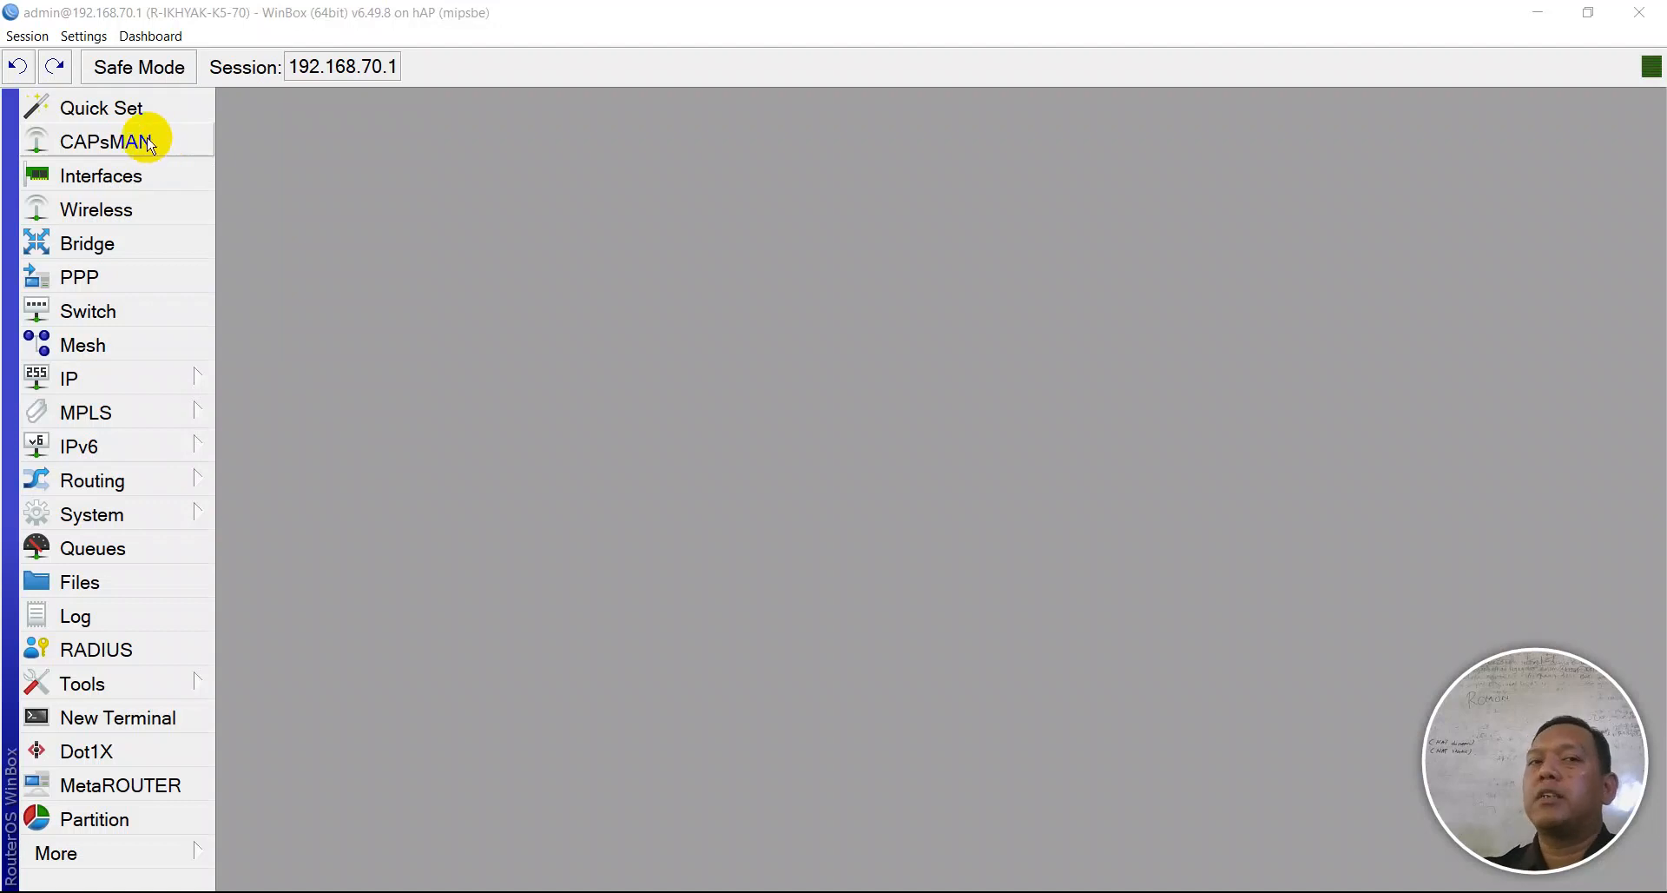
# - Open the router's IP Address List showing the TKJ, TITL, TPm and TEI gateways
pyautogui.click(149, 377)
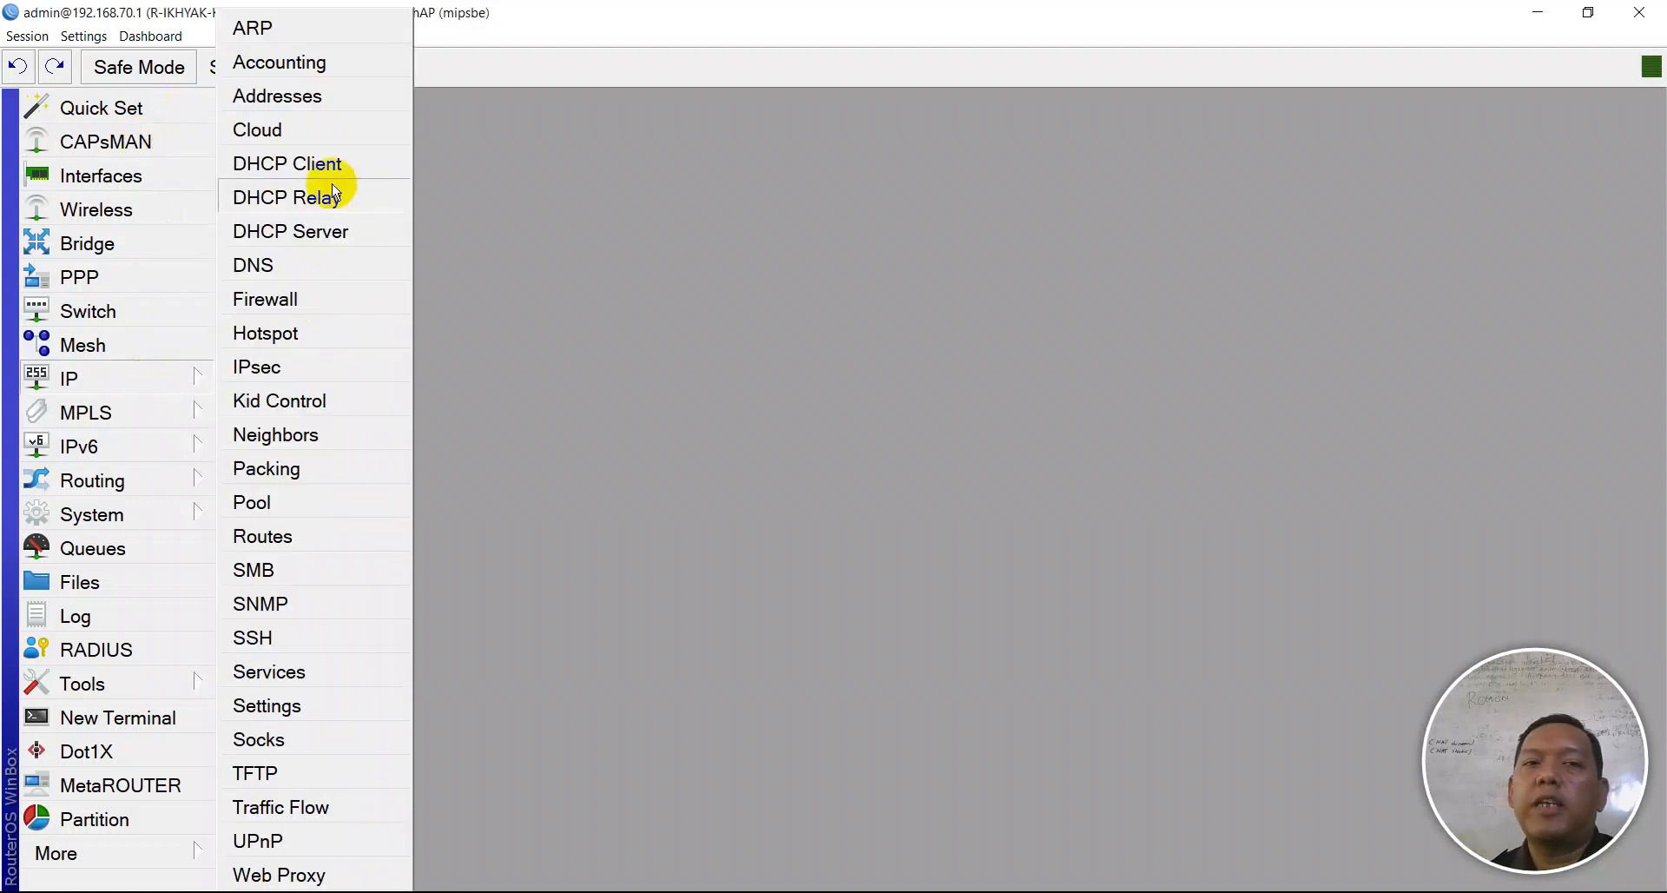
pyautogui.click(300, 97)
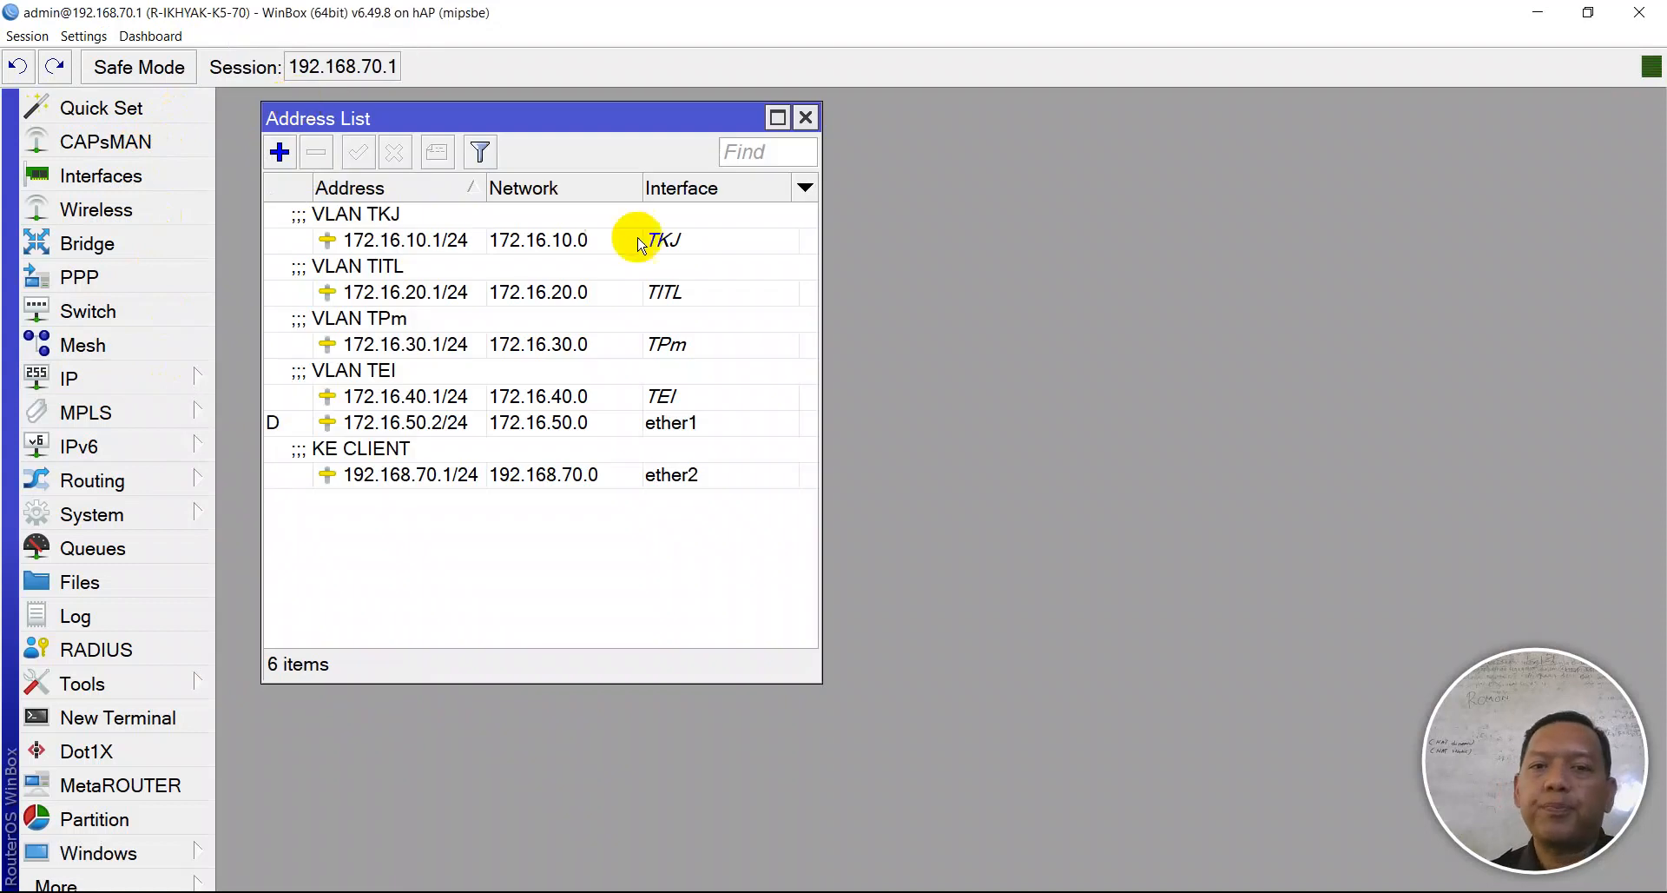
# - Readdress VLAN TKJ to 172.16.80.1/24 and TITL to 172.16.90.1/24
pyautogui.doubleClick(428, 247)
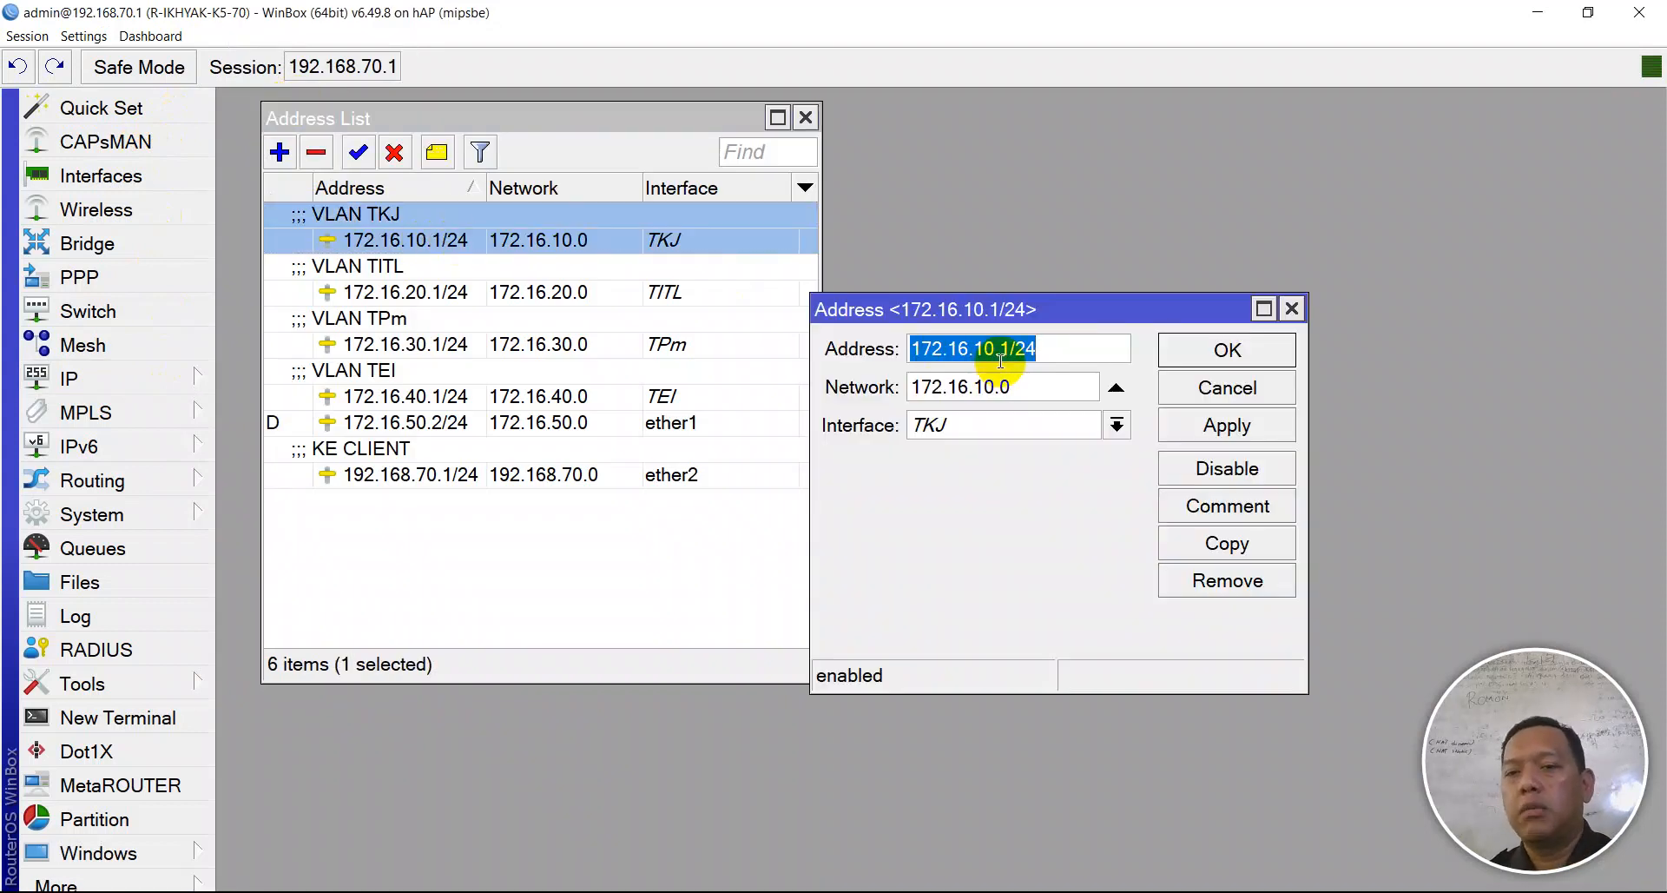
pyautogui.click(989, 348)
pyautogui.press('BackSpace')
pyautogui.write('8')
pyautogui.click(1226, 424)
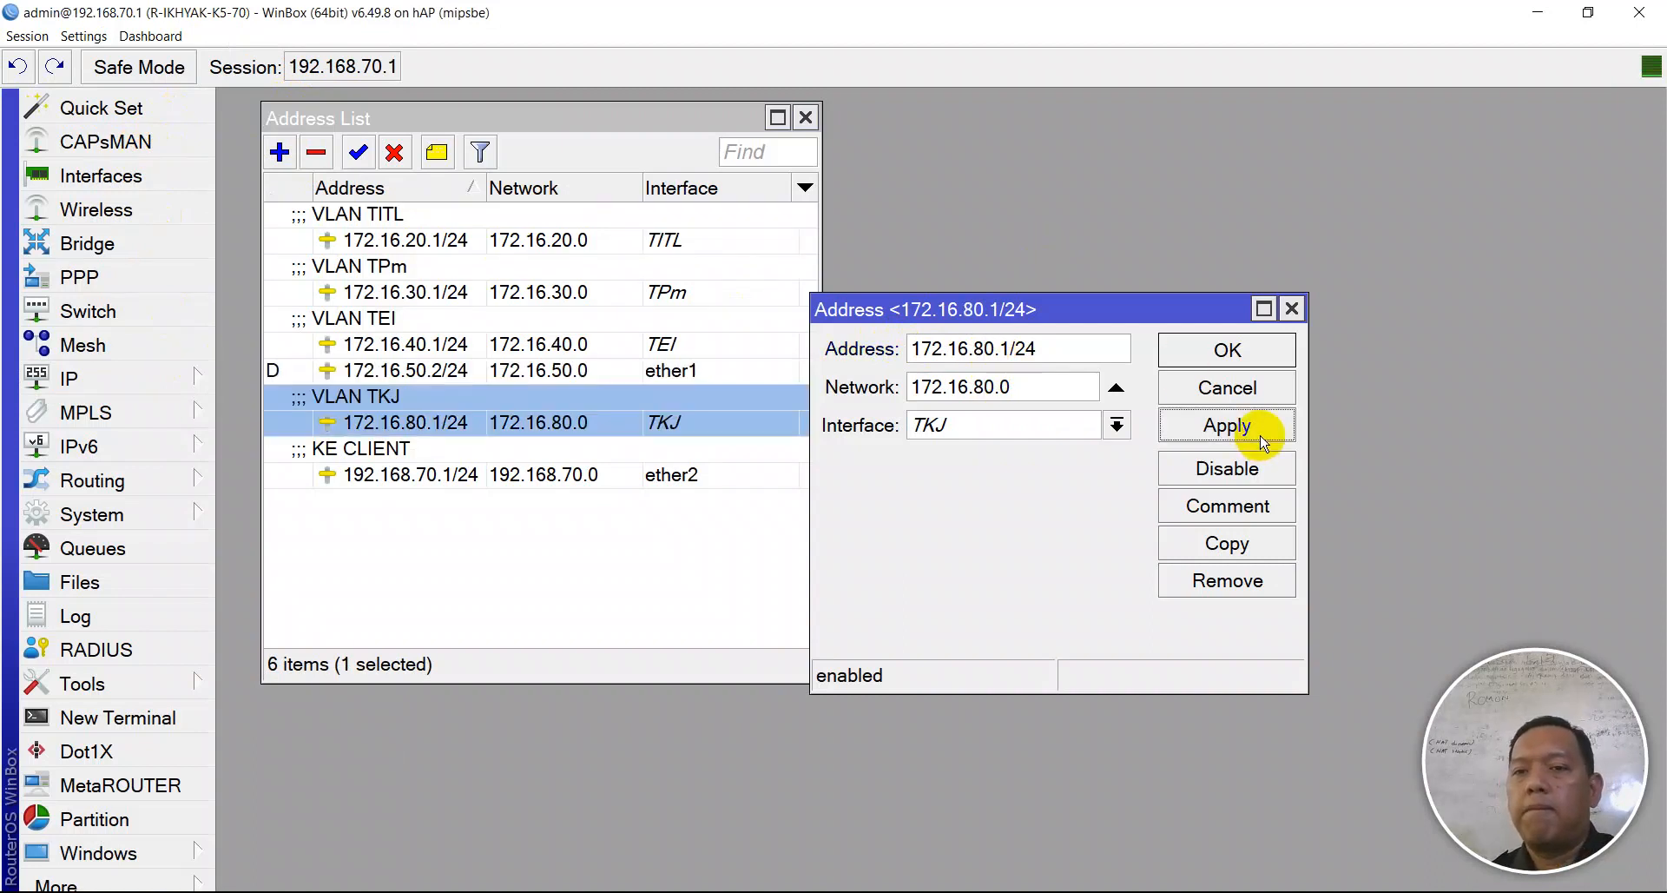
pyautogui.click(1237, 348)
pyautogui.doubleClick(391, 241)
pyautogui.click(983, 349)
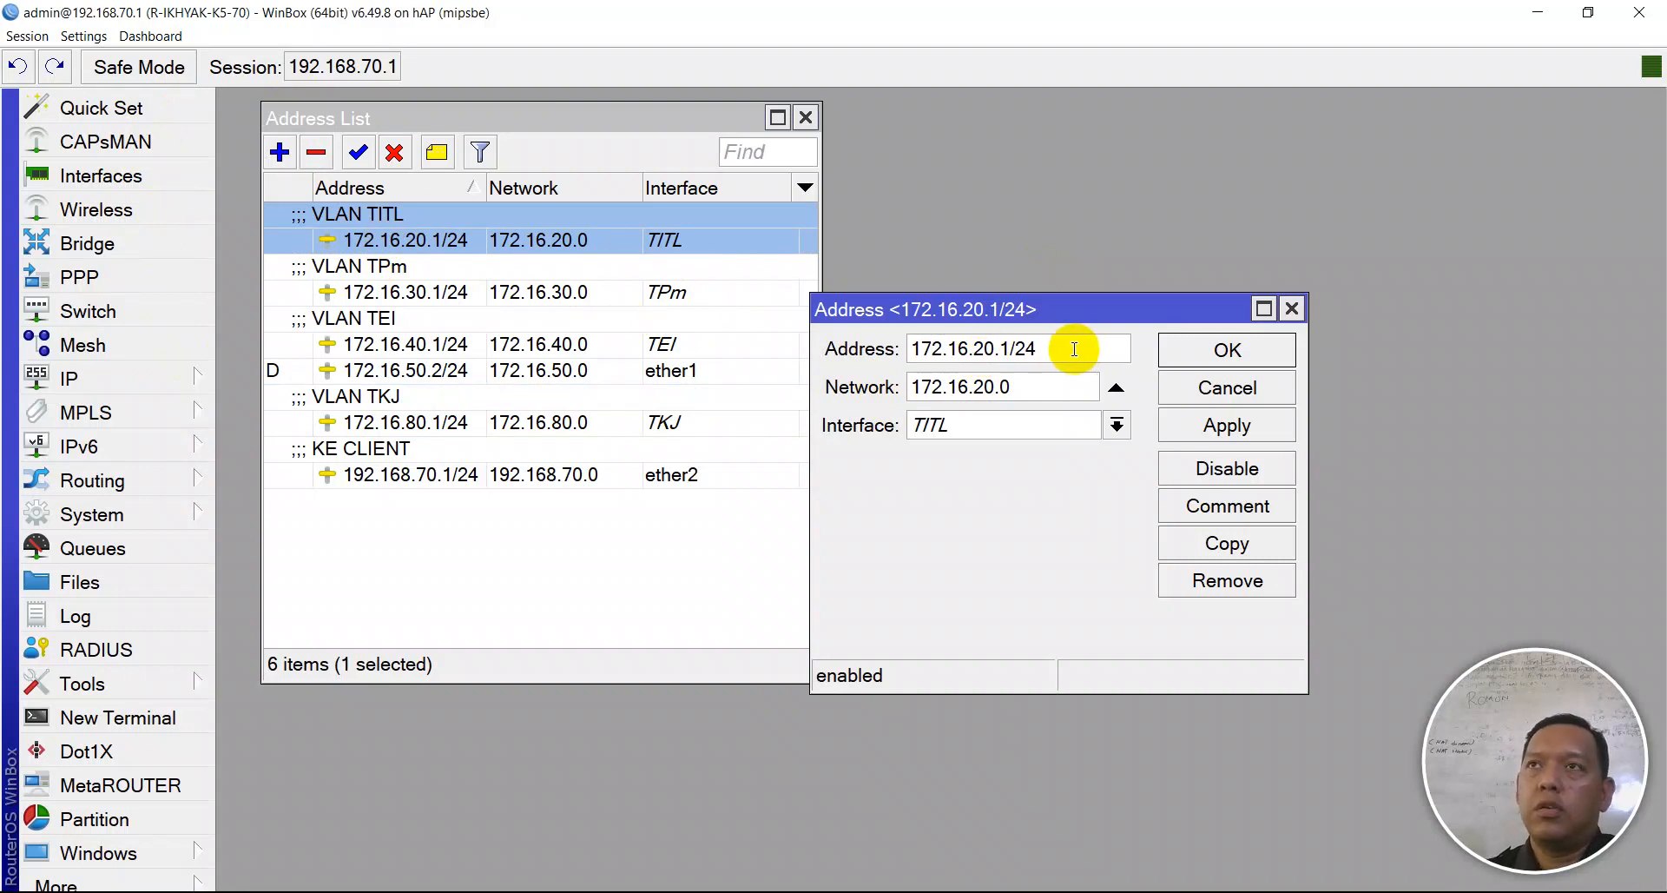
pyautogui.write('9')
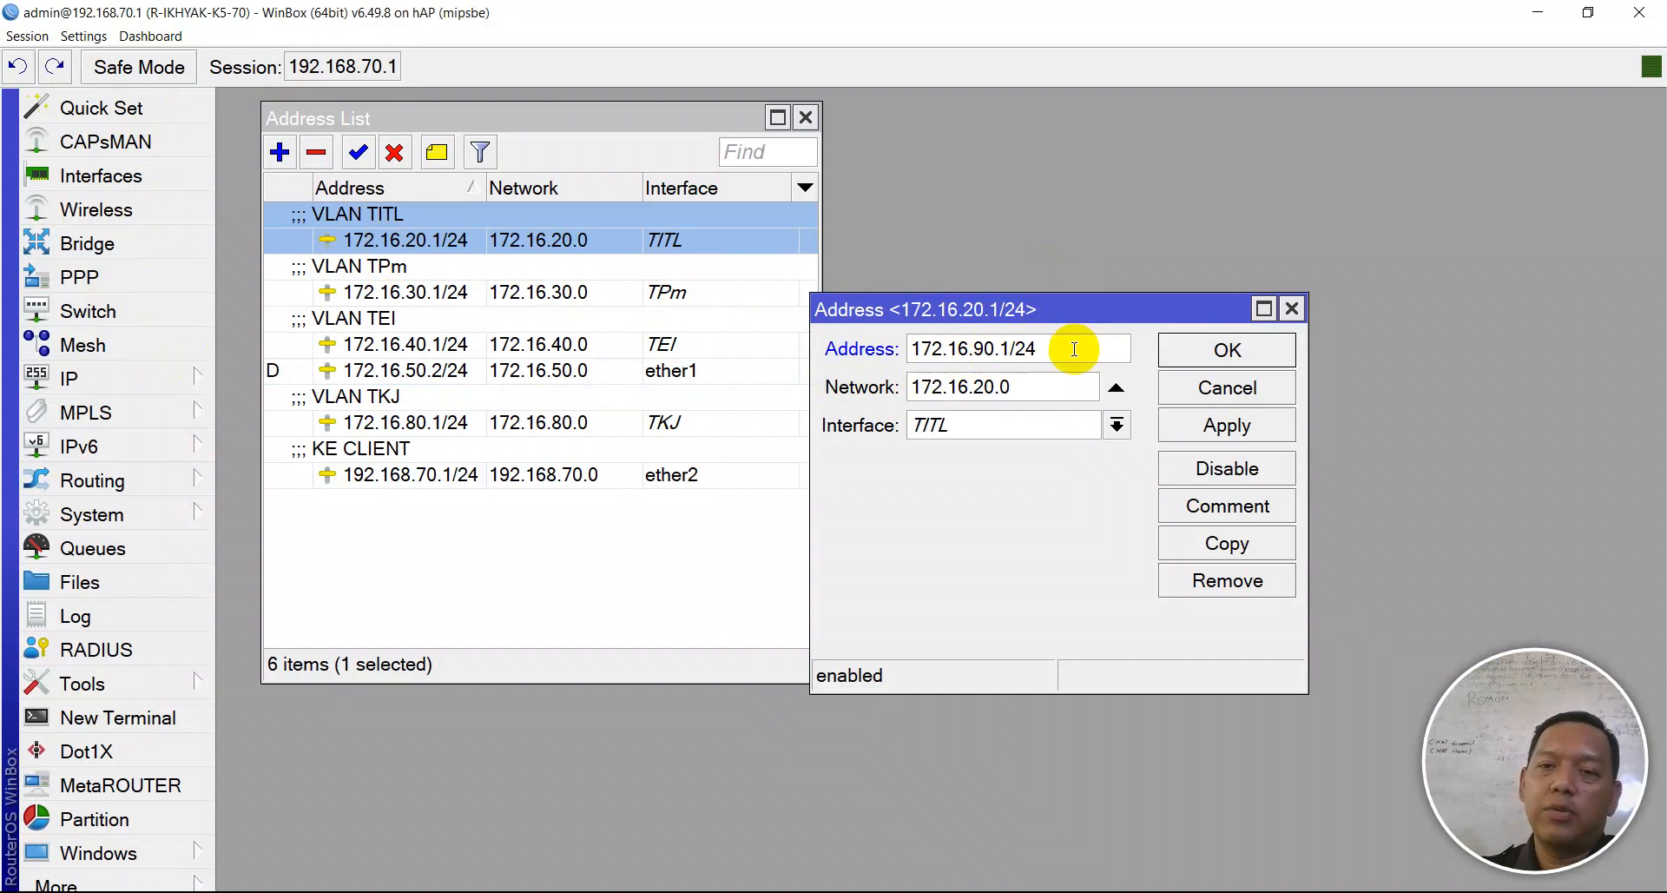
pyautogui.click(1256, 422)
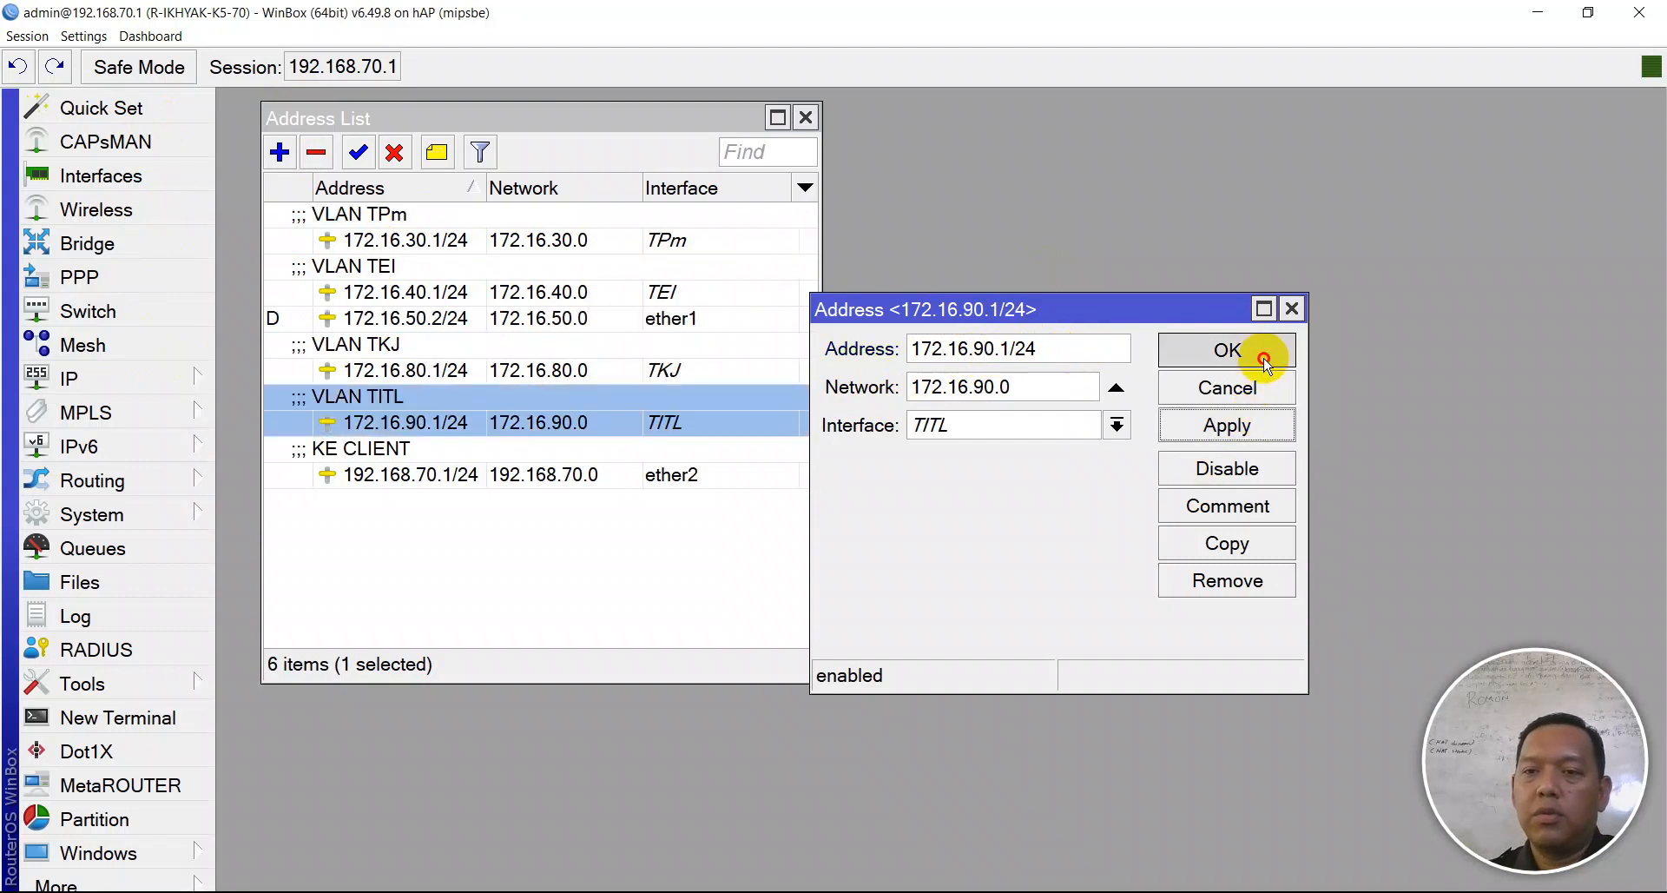
pyautogui.click(1258, 351)
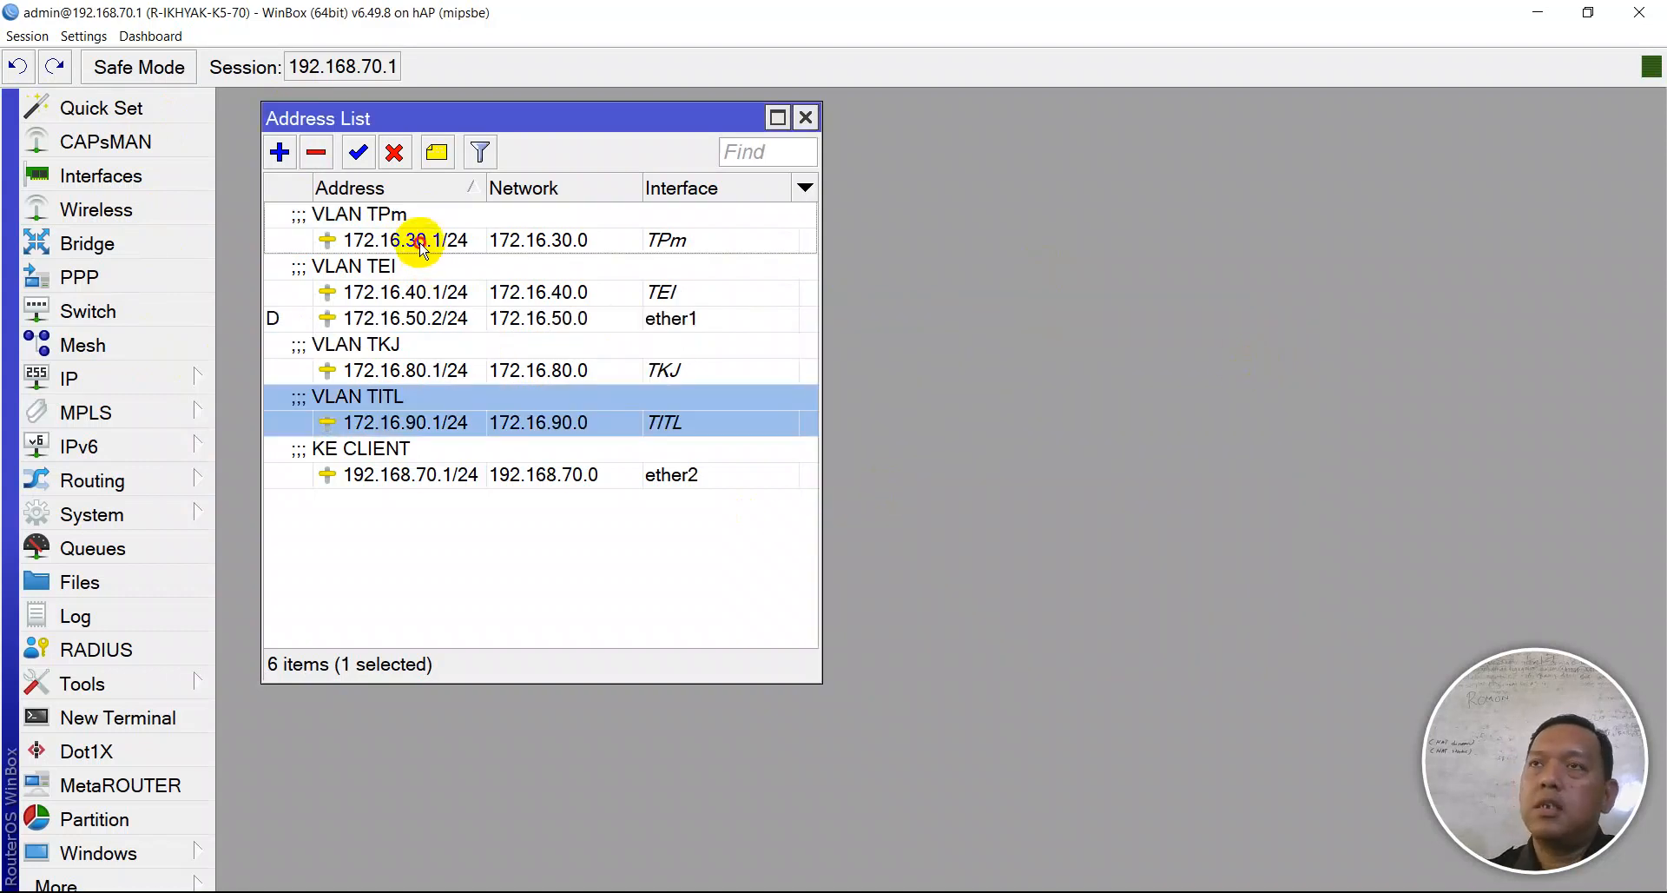
# - Readdress TPm to 172.16.100.1/24 and TEI to 172.16.110.1/24, then close the Address List
pyautogui.doubleClick(408, 240)
pyautogui.click(989, 351)
pyautogui.press('BackSpace')
pyautogui.click(1275, 424)
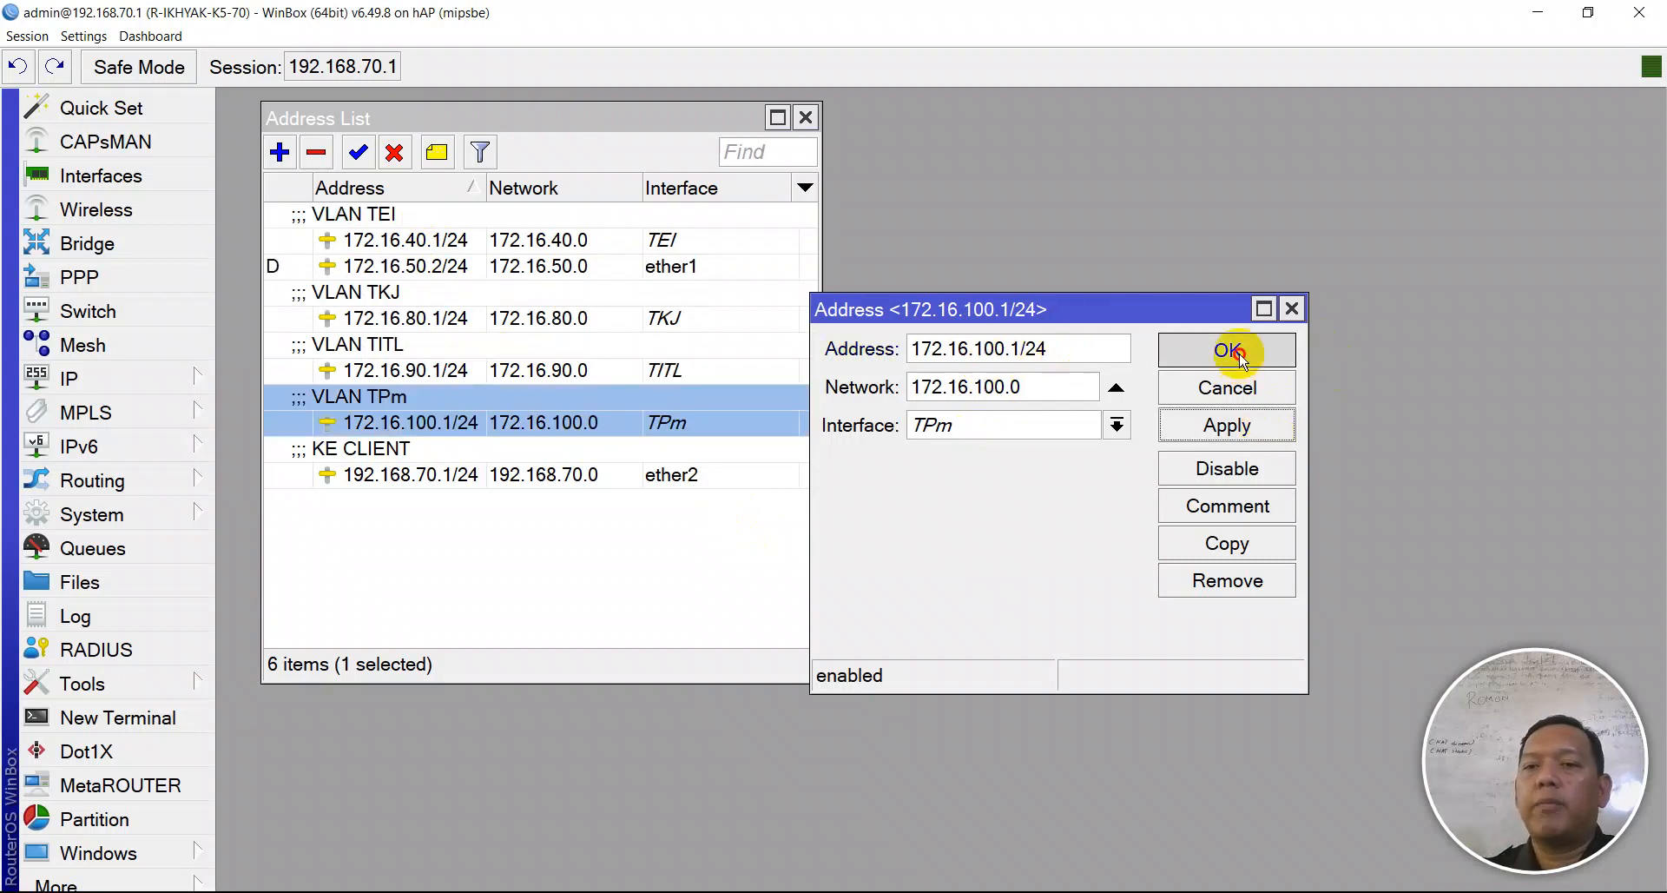
pyautogui.click(1239, 359)
pyautogui.doubleClick(431, 247)
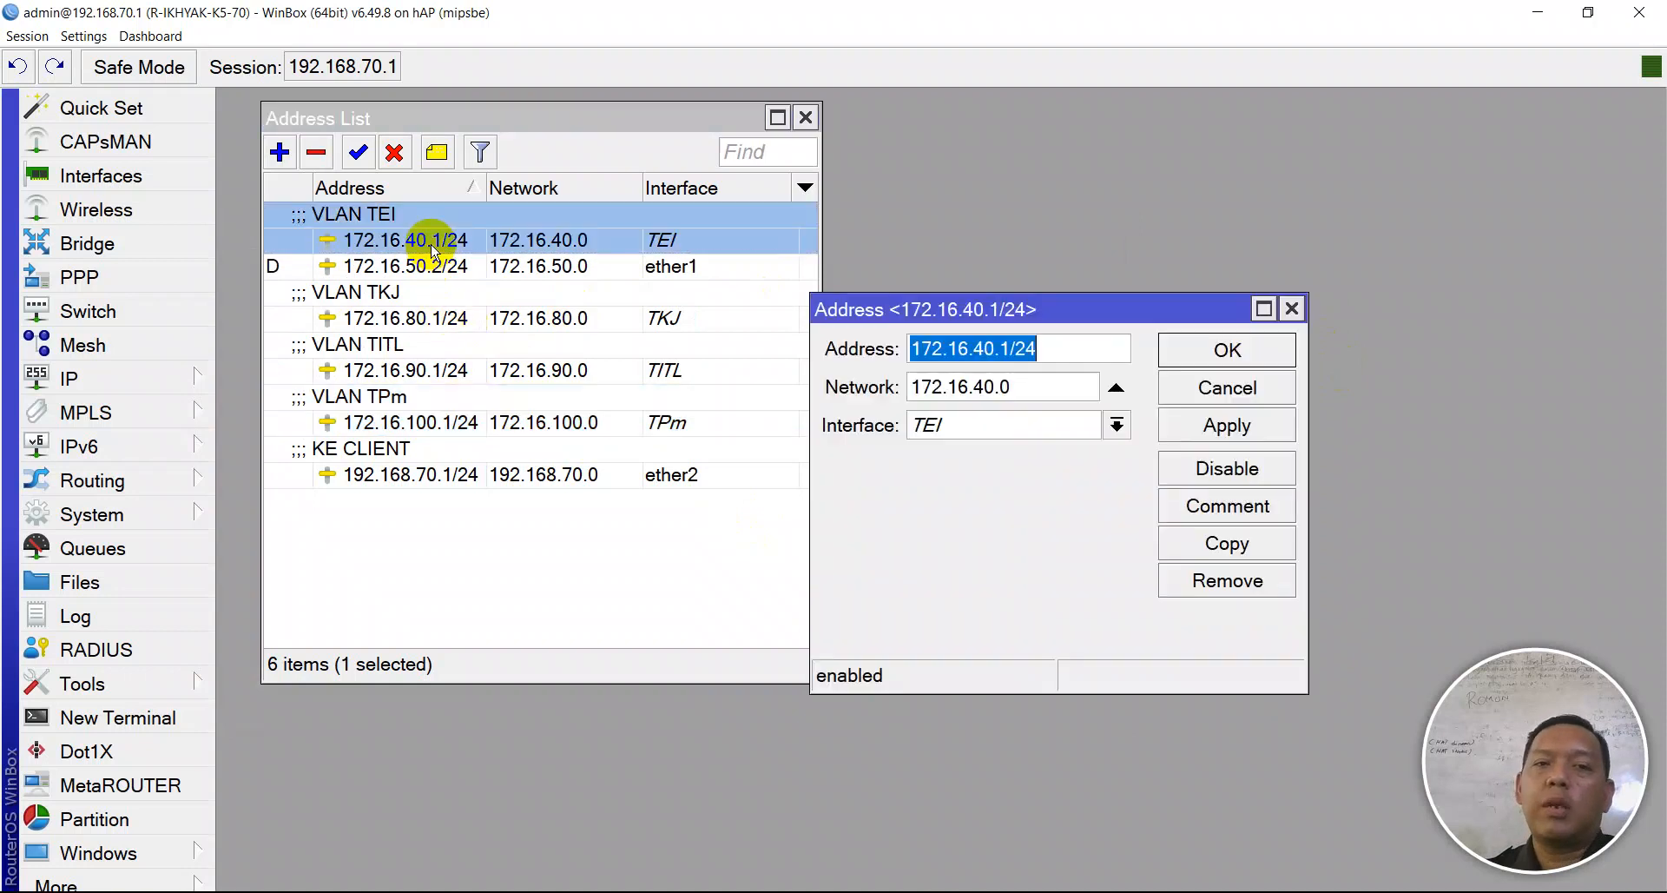
pyautogui.click(1000, 345)
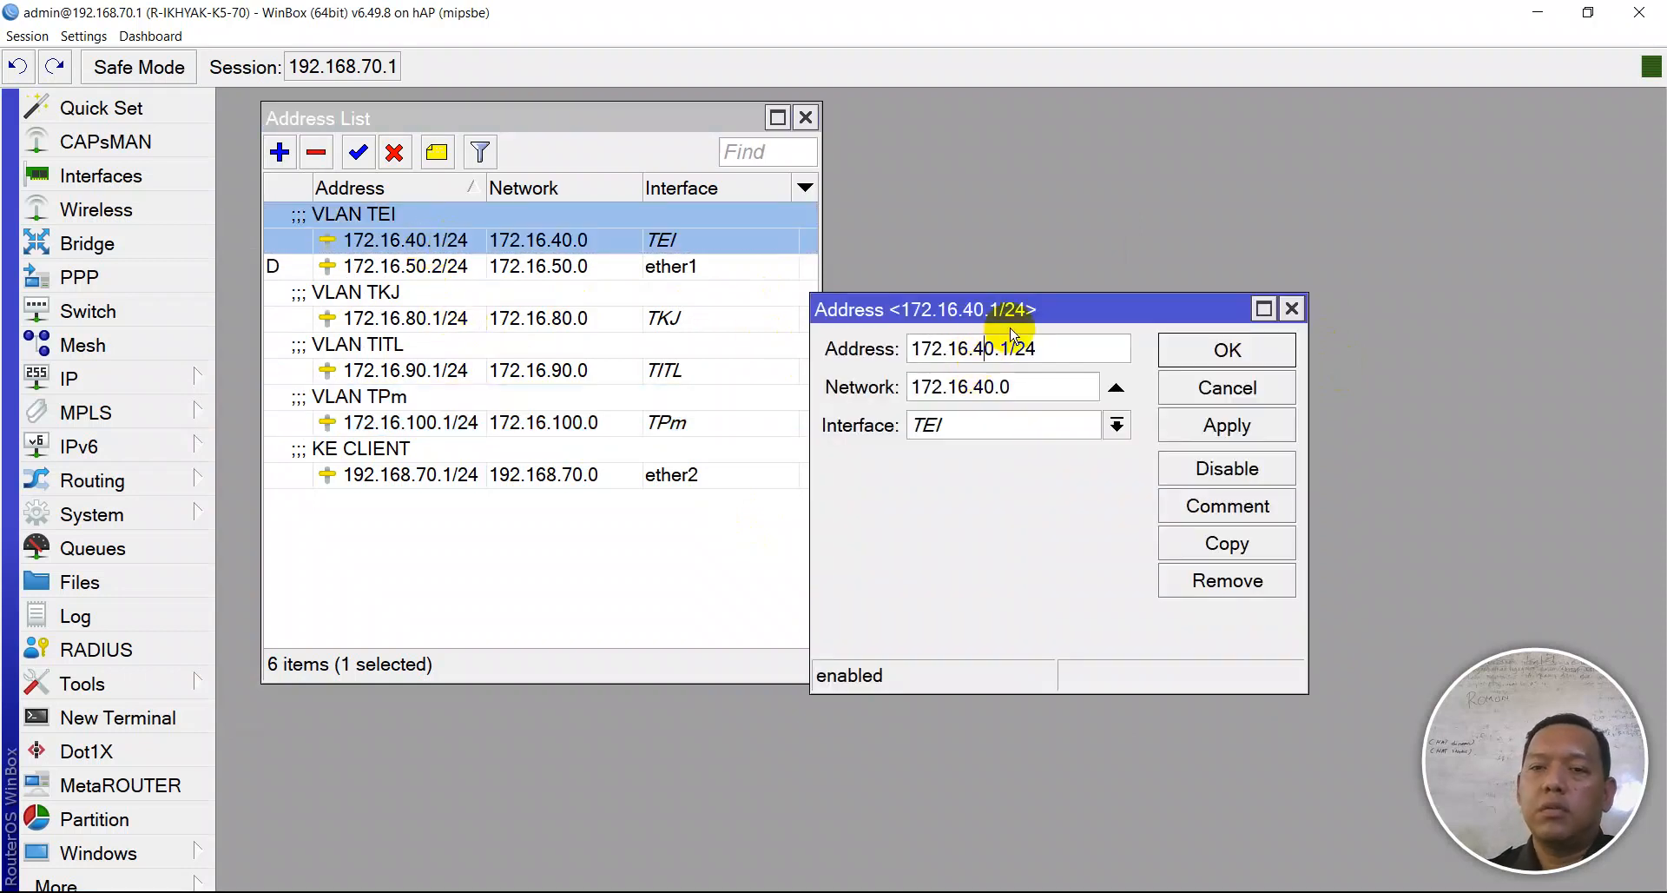
pyautogui.click(1180, 426)
pyautogui.click(1220, 354)
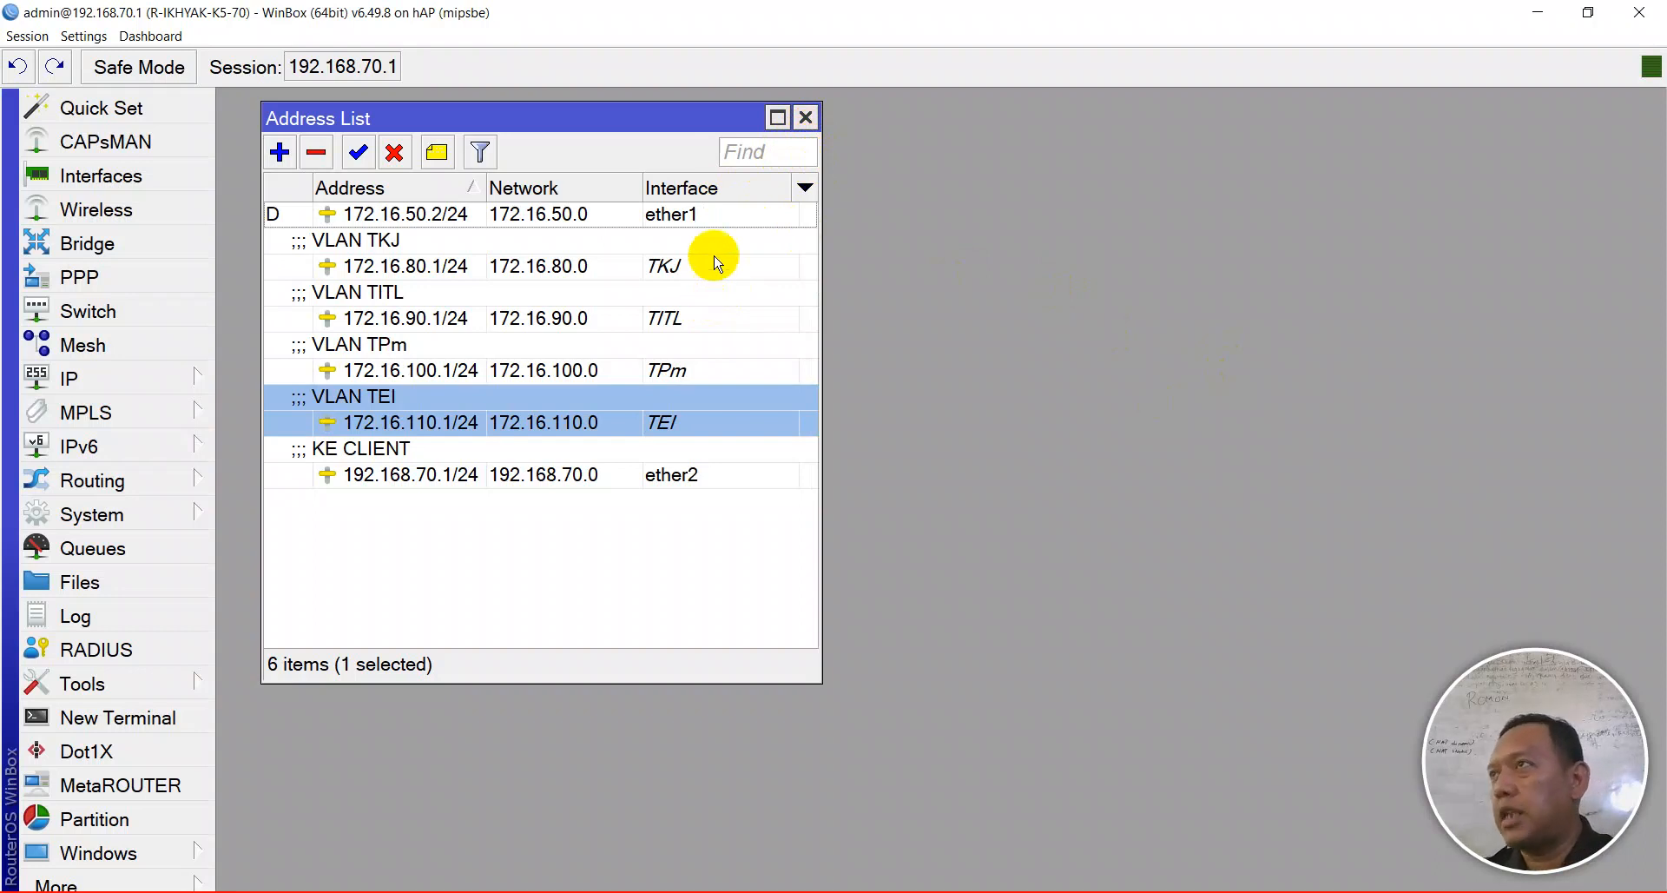
pyautogui.click(804, 118)
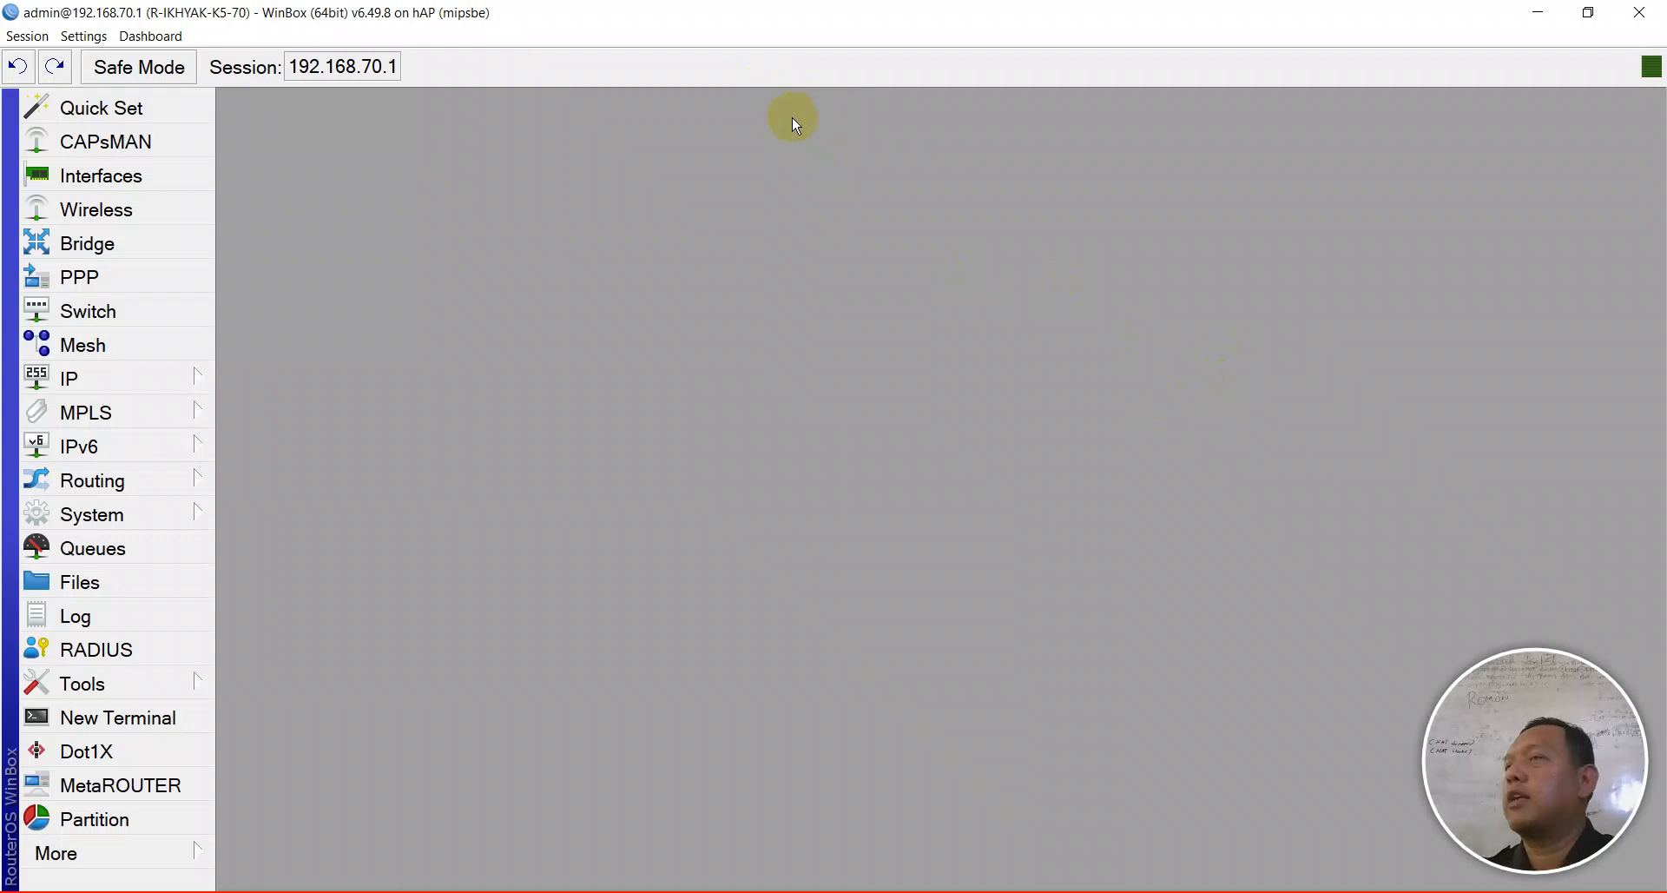
# - Open the router's IP Pool list
pyautogui.click(134, 375)
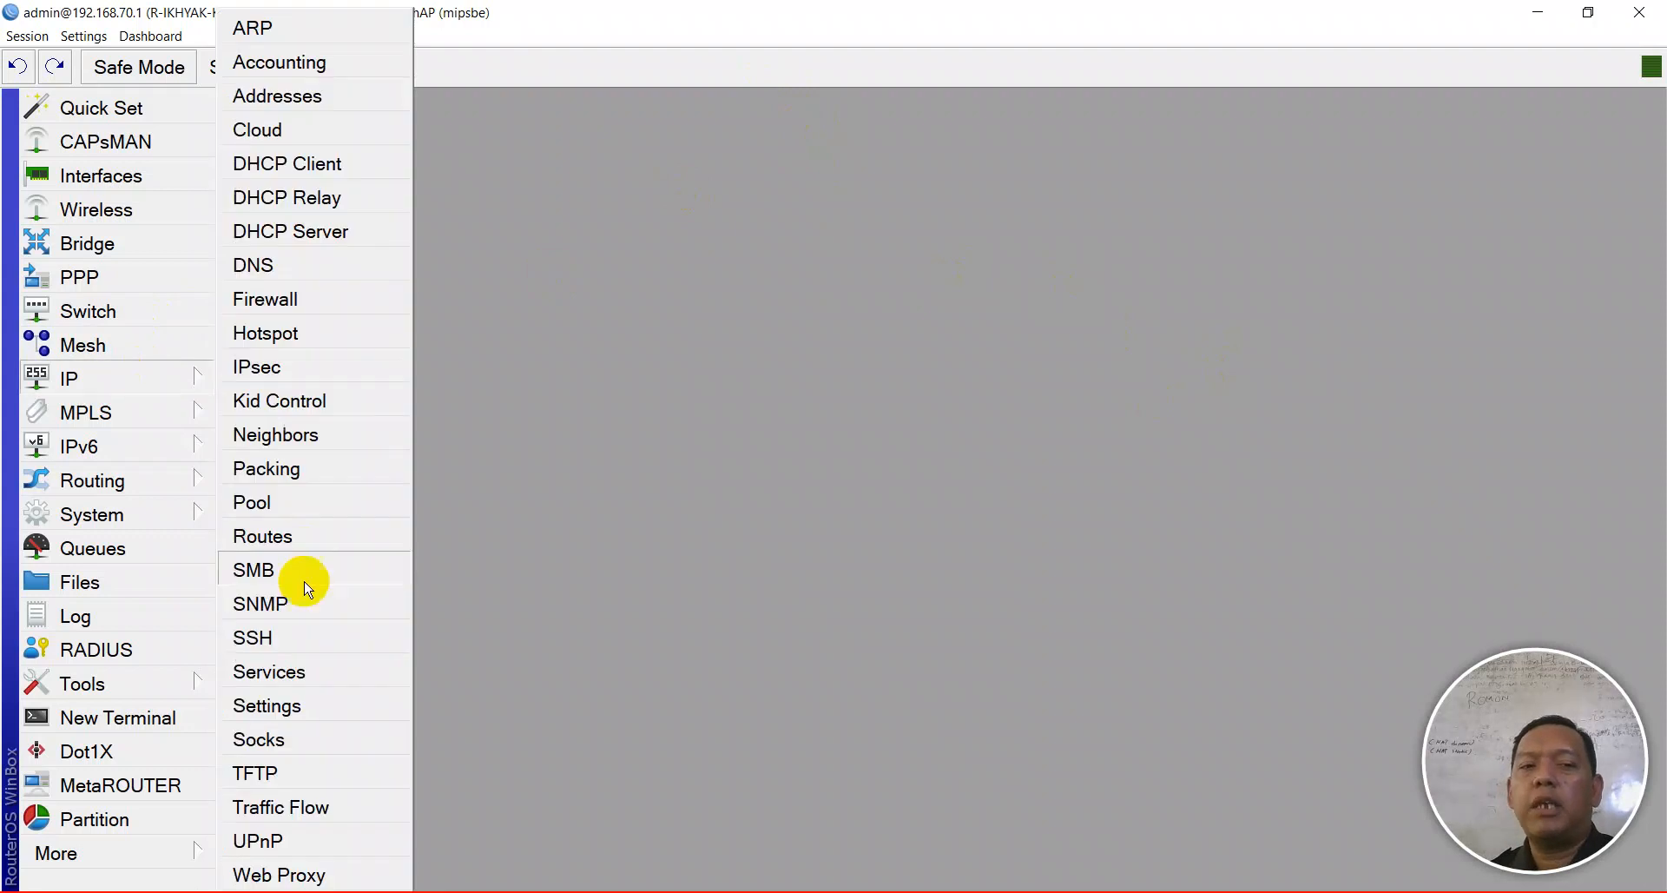
pyautogui.click(292, 519)
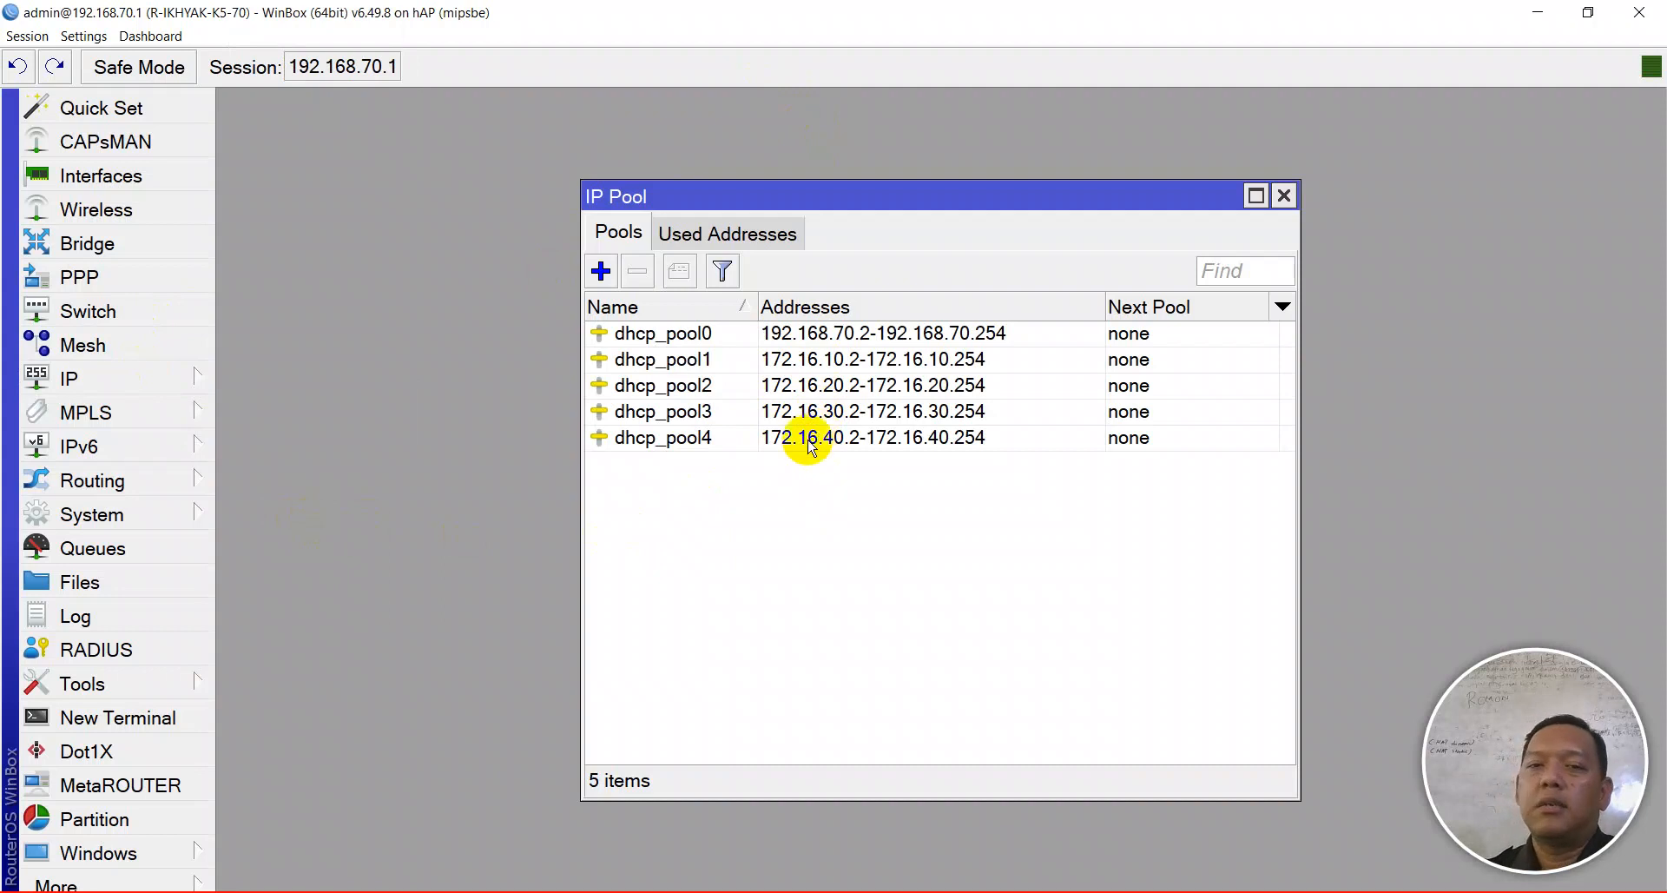
pyautogui.doubleClick(804, 441)
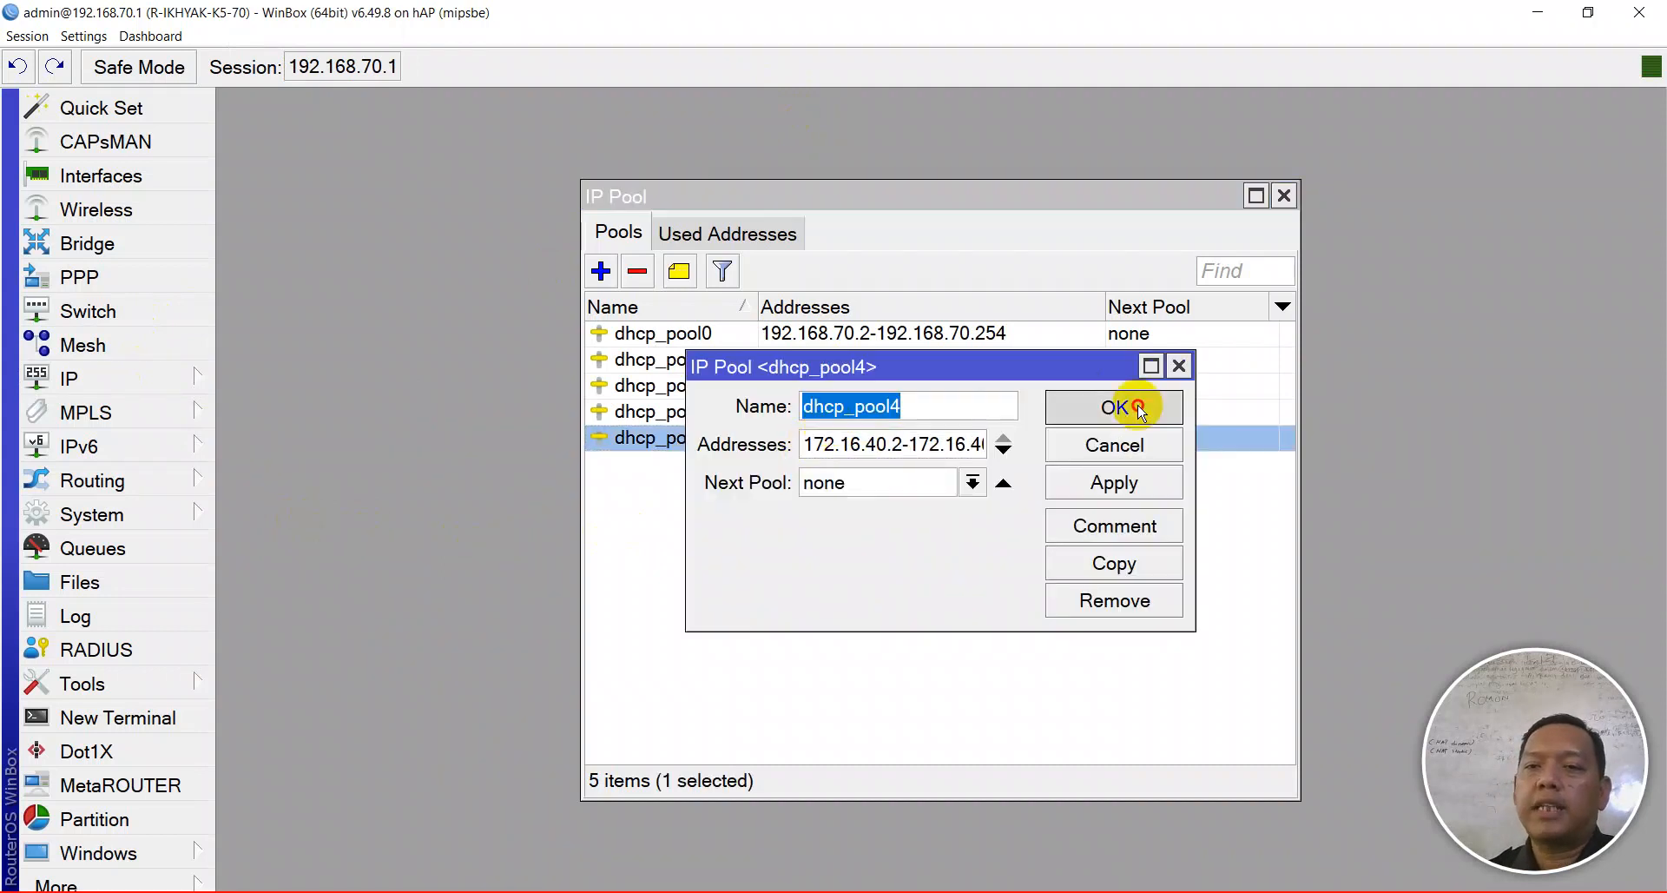
pyautogui.click(1129, 408)
# - Edit dhcp_pool1's range to 172.16.80.2-172.16.80.254
pyautogui.click(869, 350)
pyautogui.doubleClick(869, 351)
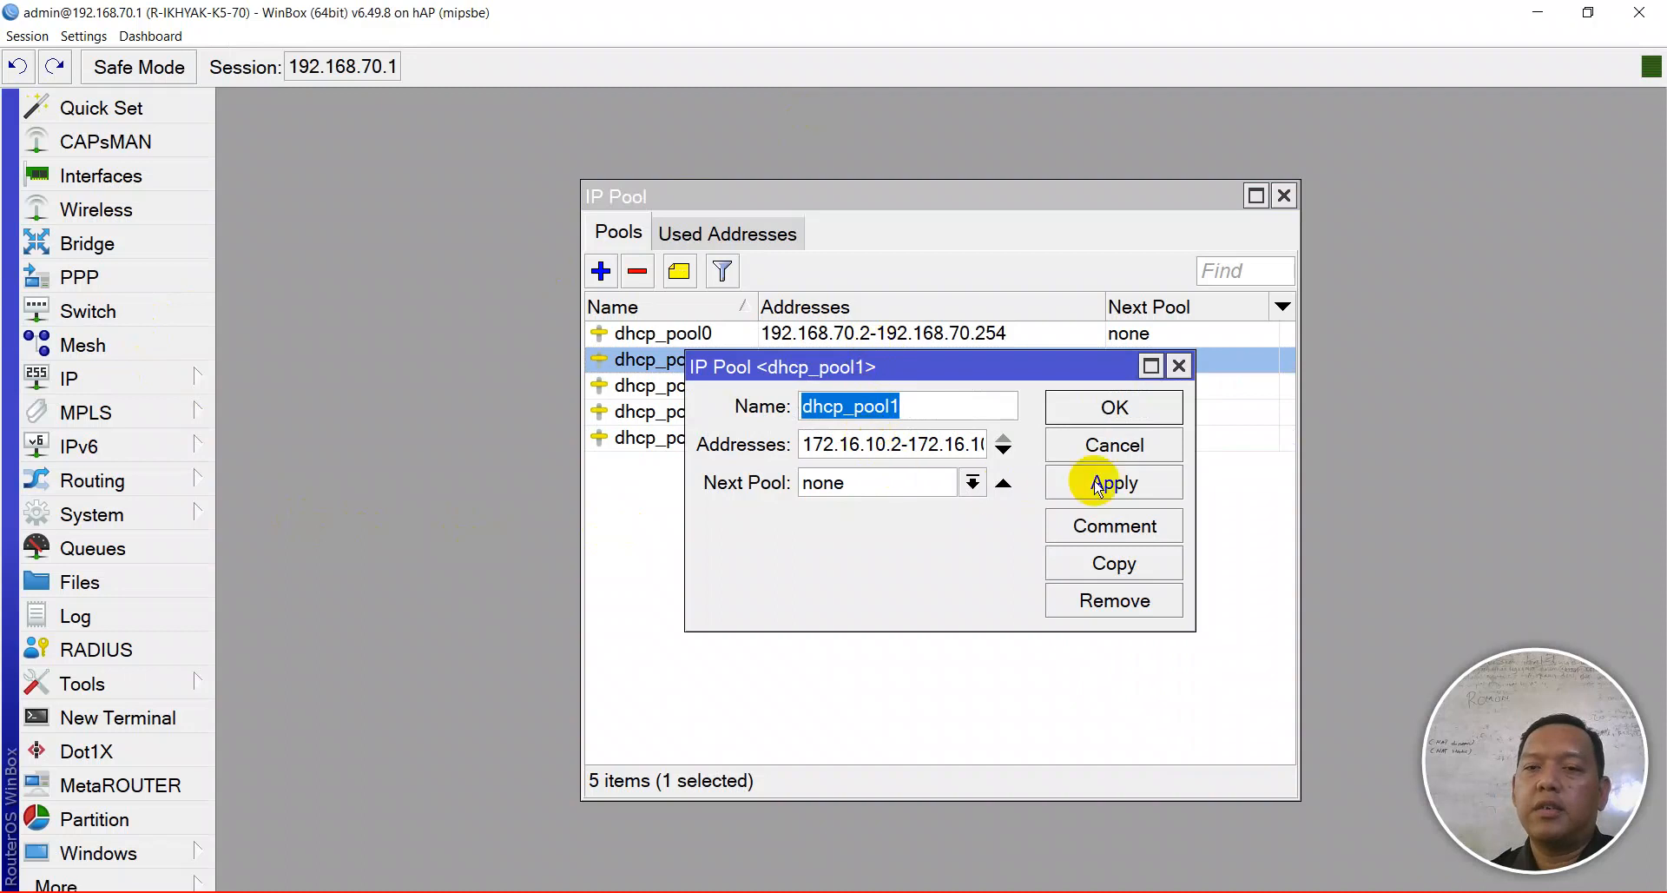
pyautogui.moveTo(1185, 461); pyautogui.dragTo(1364, 460)
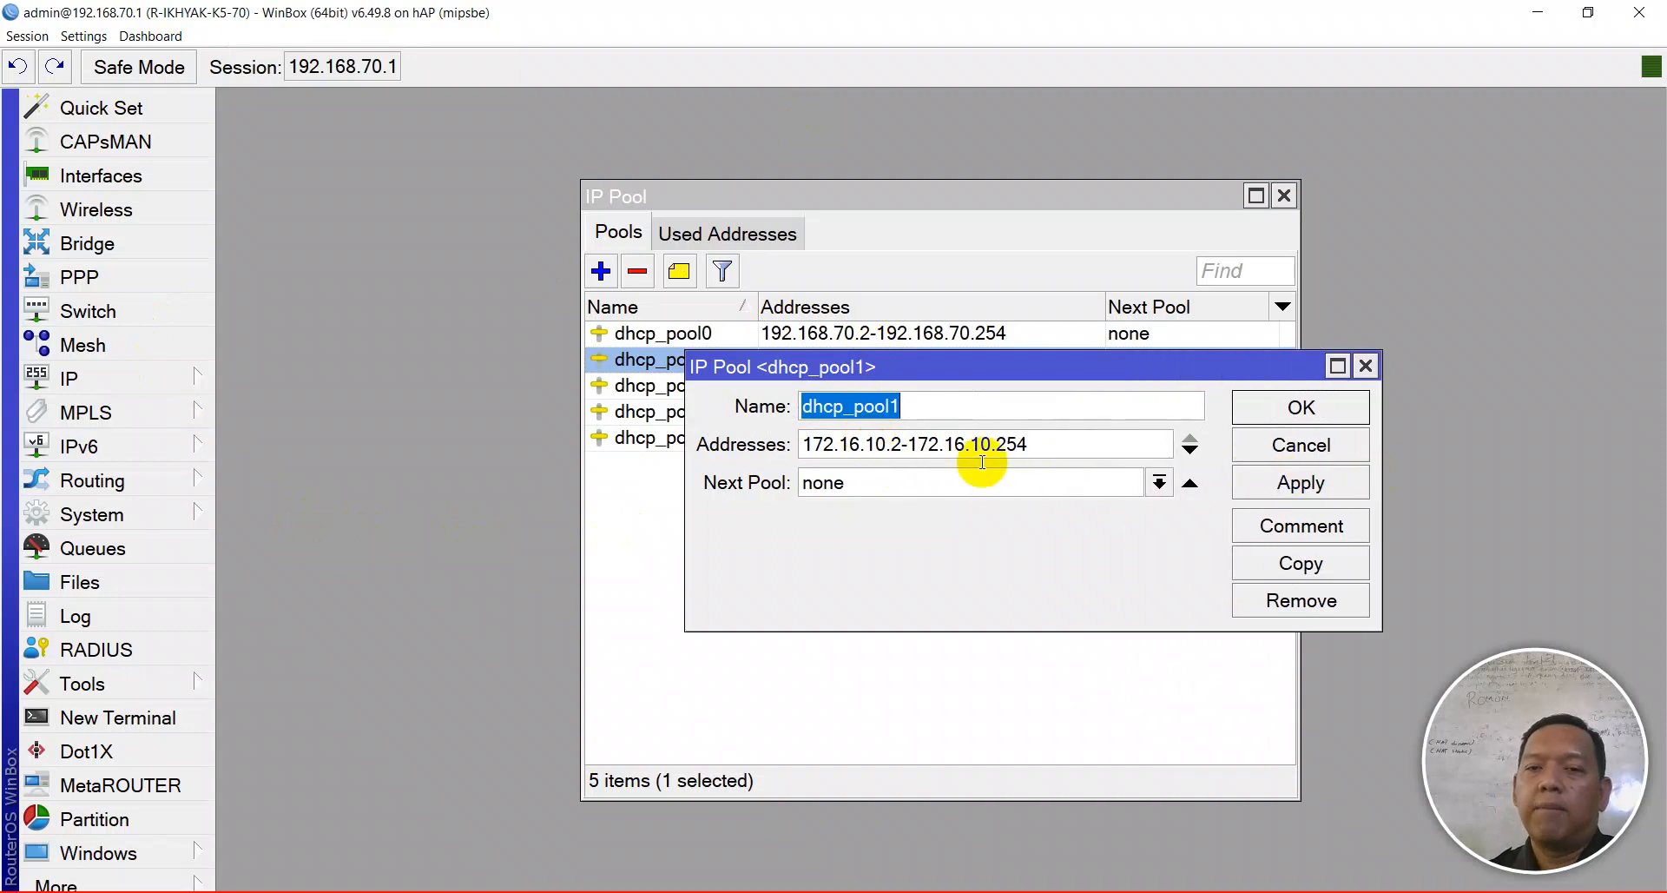
pyautogui.click(878, 444)
pyautogui.press('BackSpace')
pyautogui.write('8')
pyautogui.press('Right')
pyautogui.press('Right')
pyautogui.press('Right')
pyautogui.press('Right')
pyautogui.press('Right')
pyautogui.press('Right')
pyautogui.press('Right')
pyautogui.press('Right')
pyautogui.press('Right')
pyautogui.press('Right')
pyautogui.press('BackSpace')
pyautogui.write('8')
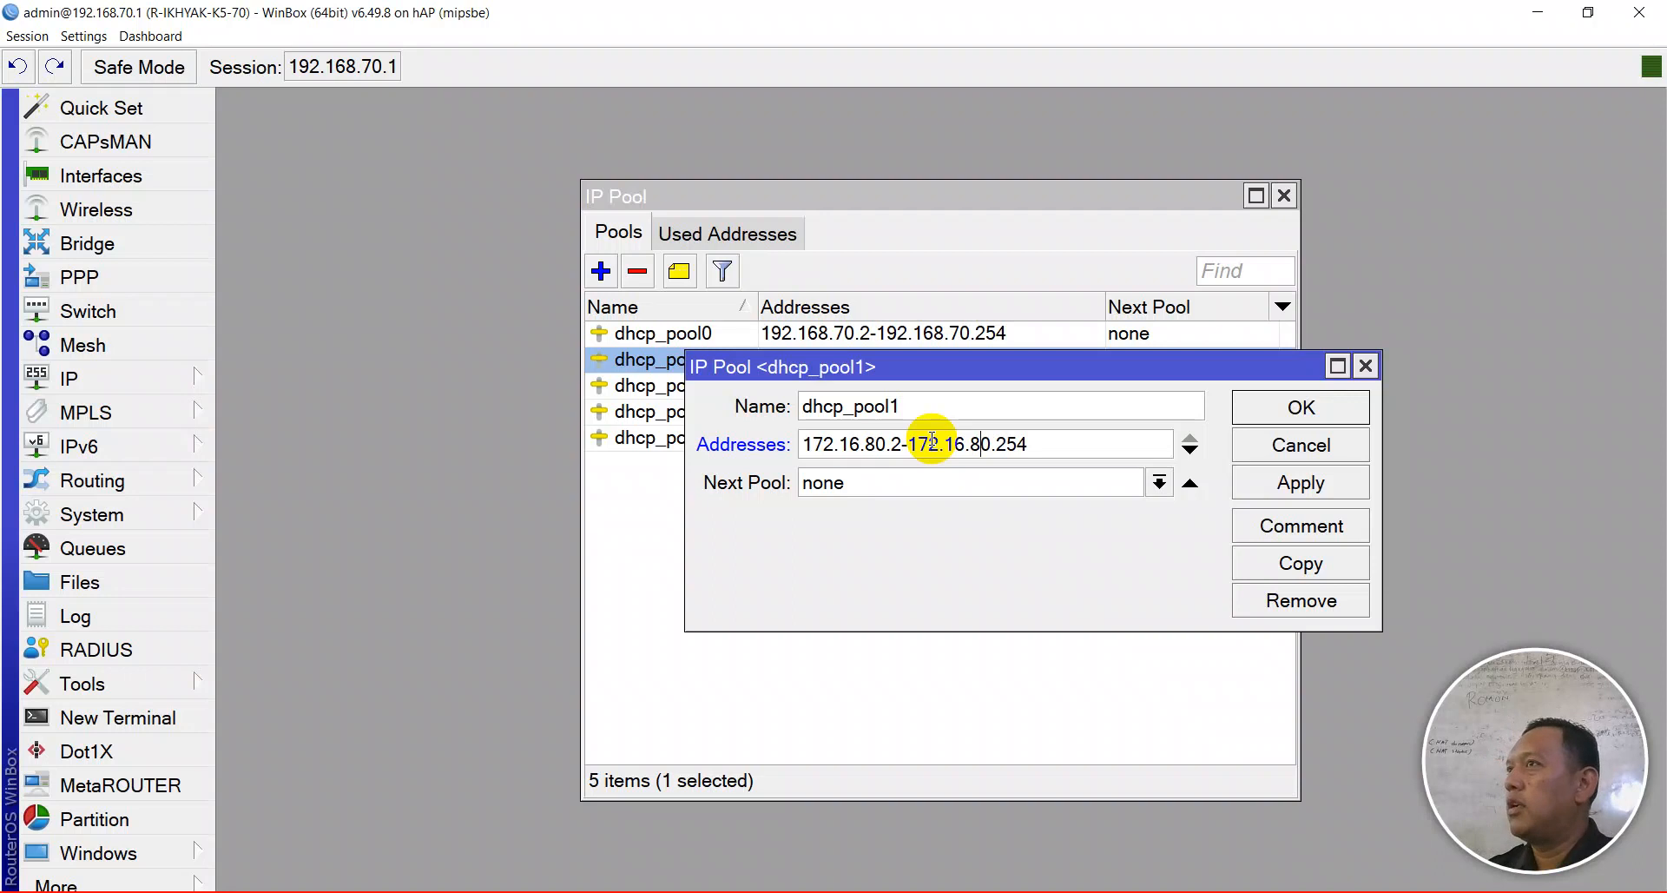
pyautogui.hotkey('shift', 'Tab')
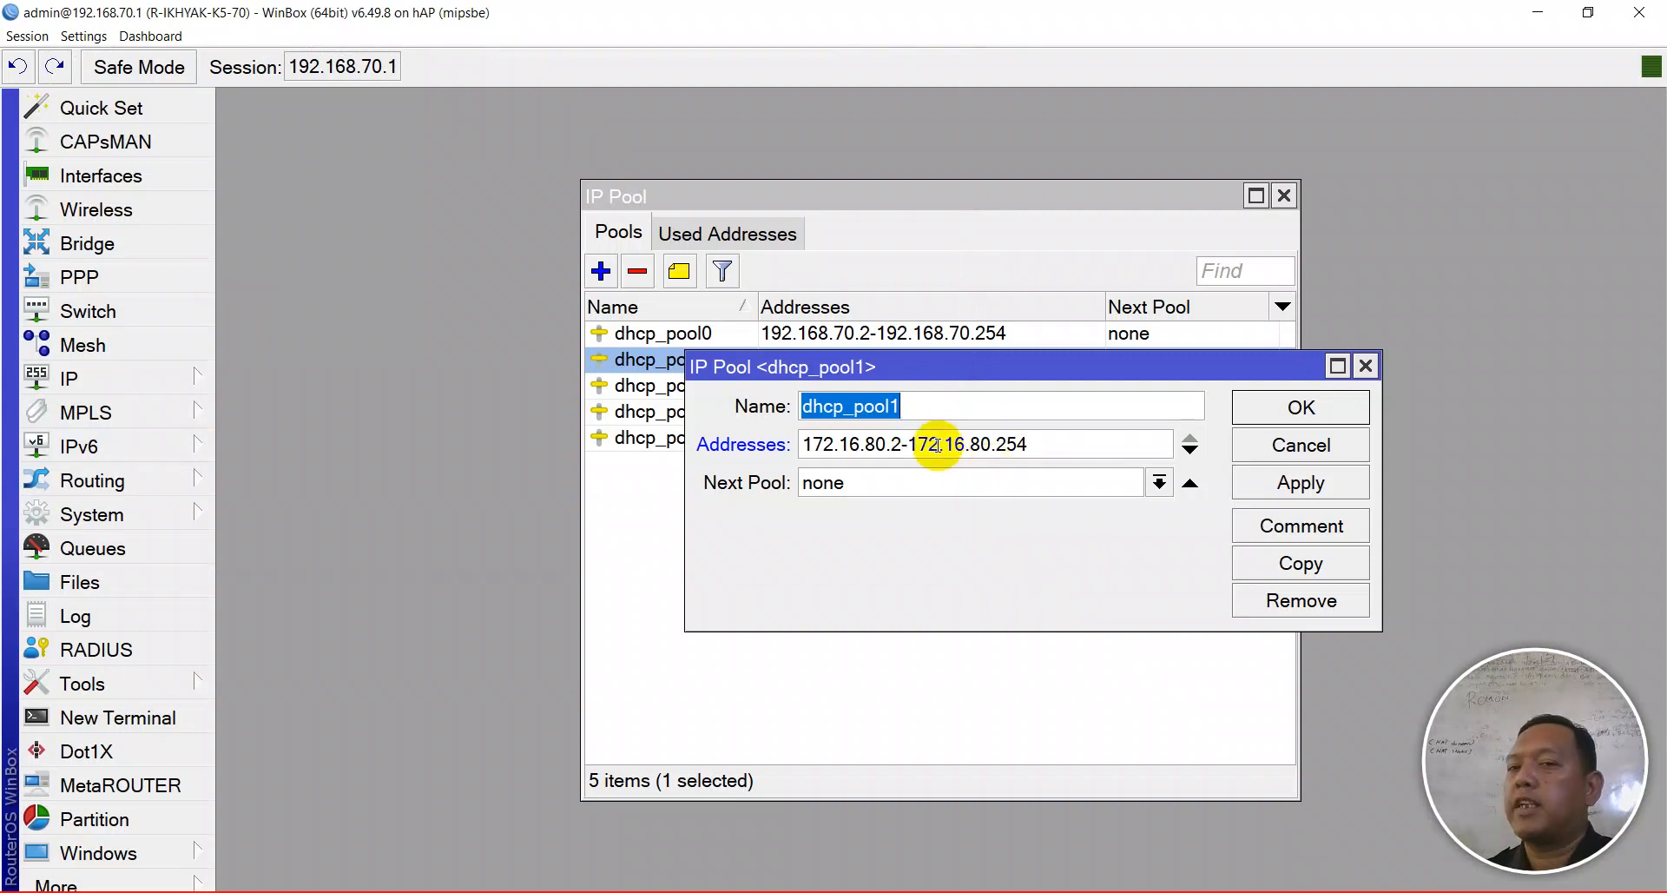
# - Save dhcp_pool1, then set dhcp_pool2 to 172.16.90.2-172.16.90.254
pyautogui.click(1272, 407)
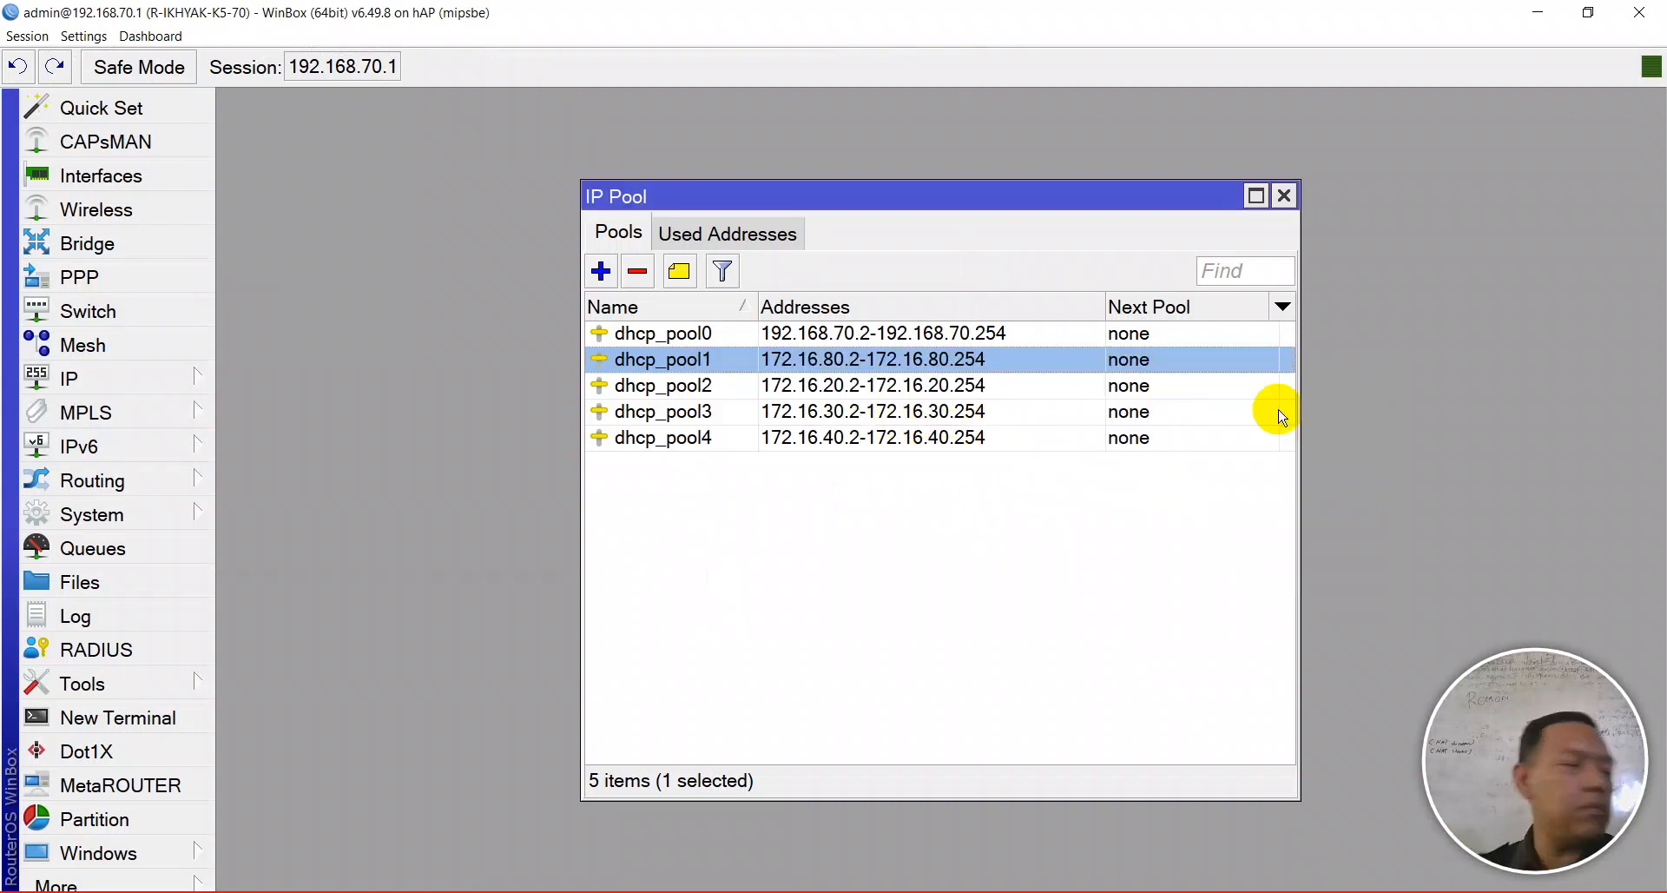
pyautogui.doubleClick(836, 386)
pyautogui.click(879, 443)
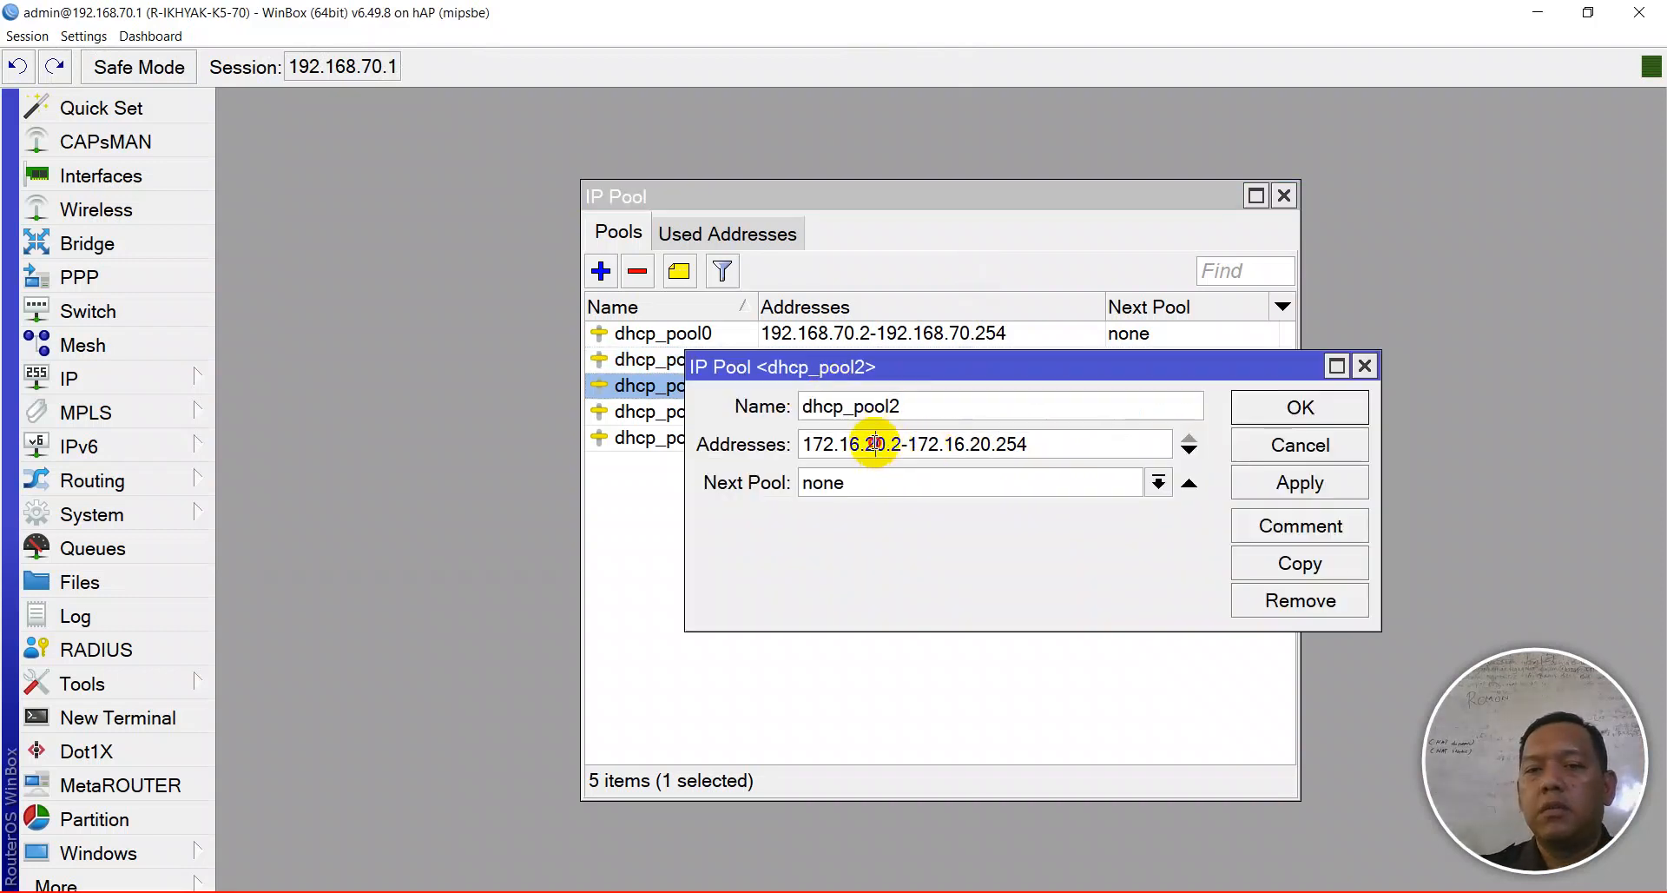
pyautogui.press('BackSpace')
pyautogui.write('9')
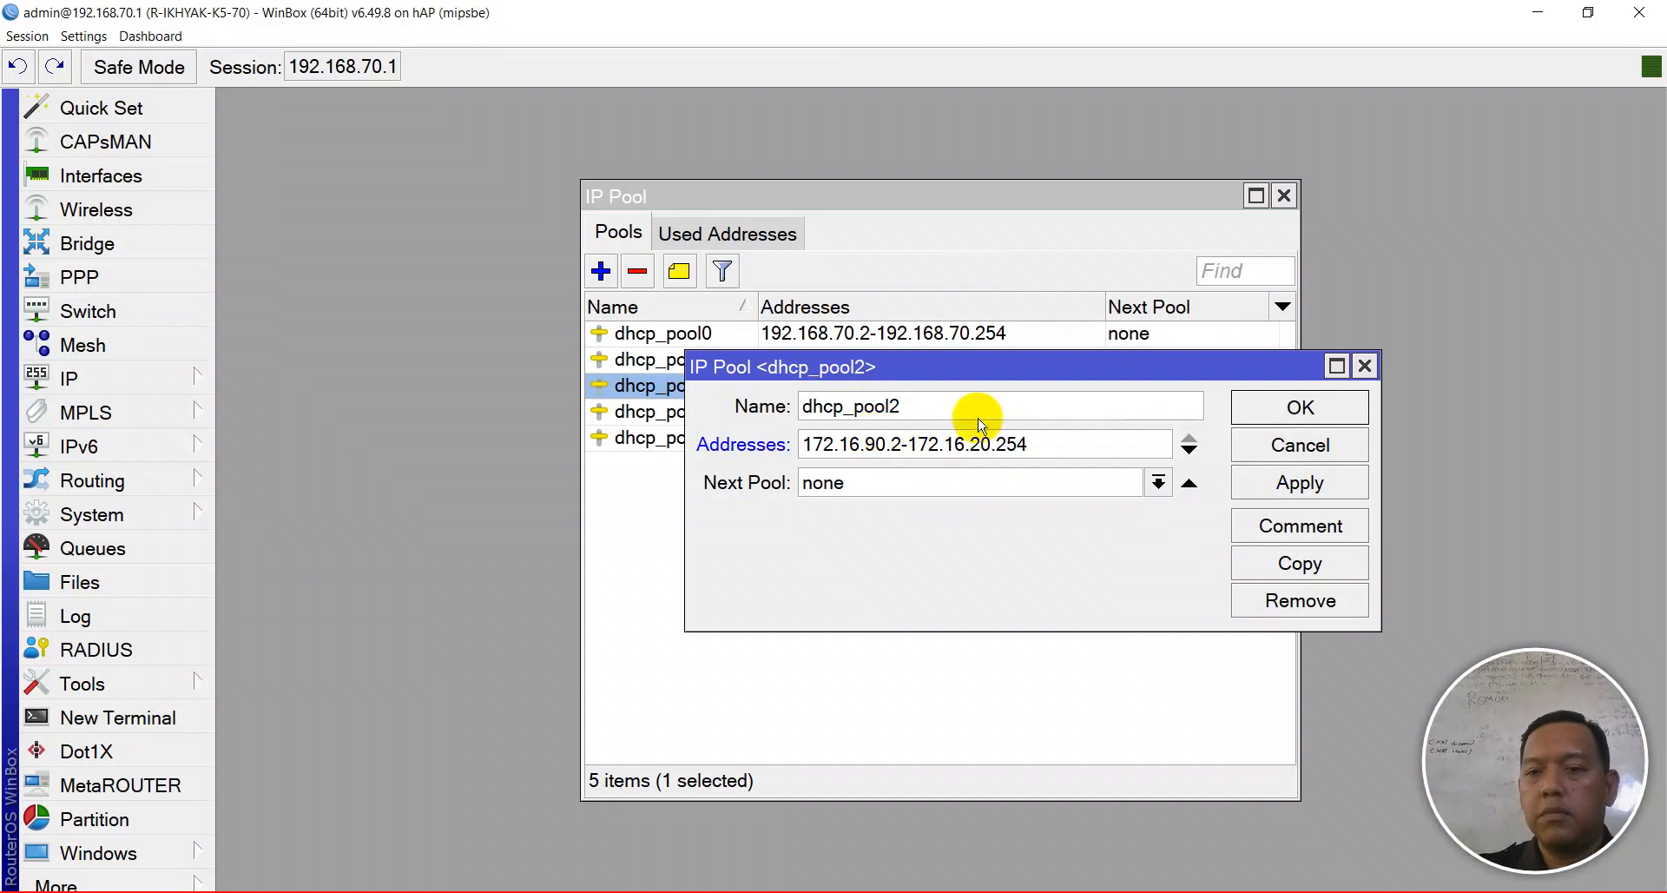
pyautogui.click(974, 443)
pyautogui.press('BackSpace')
pyautogui.write('9')
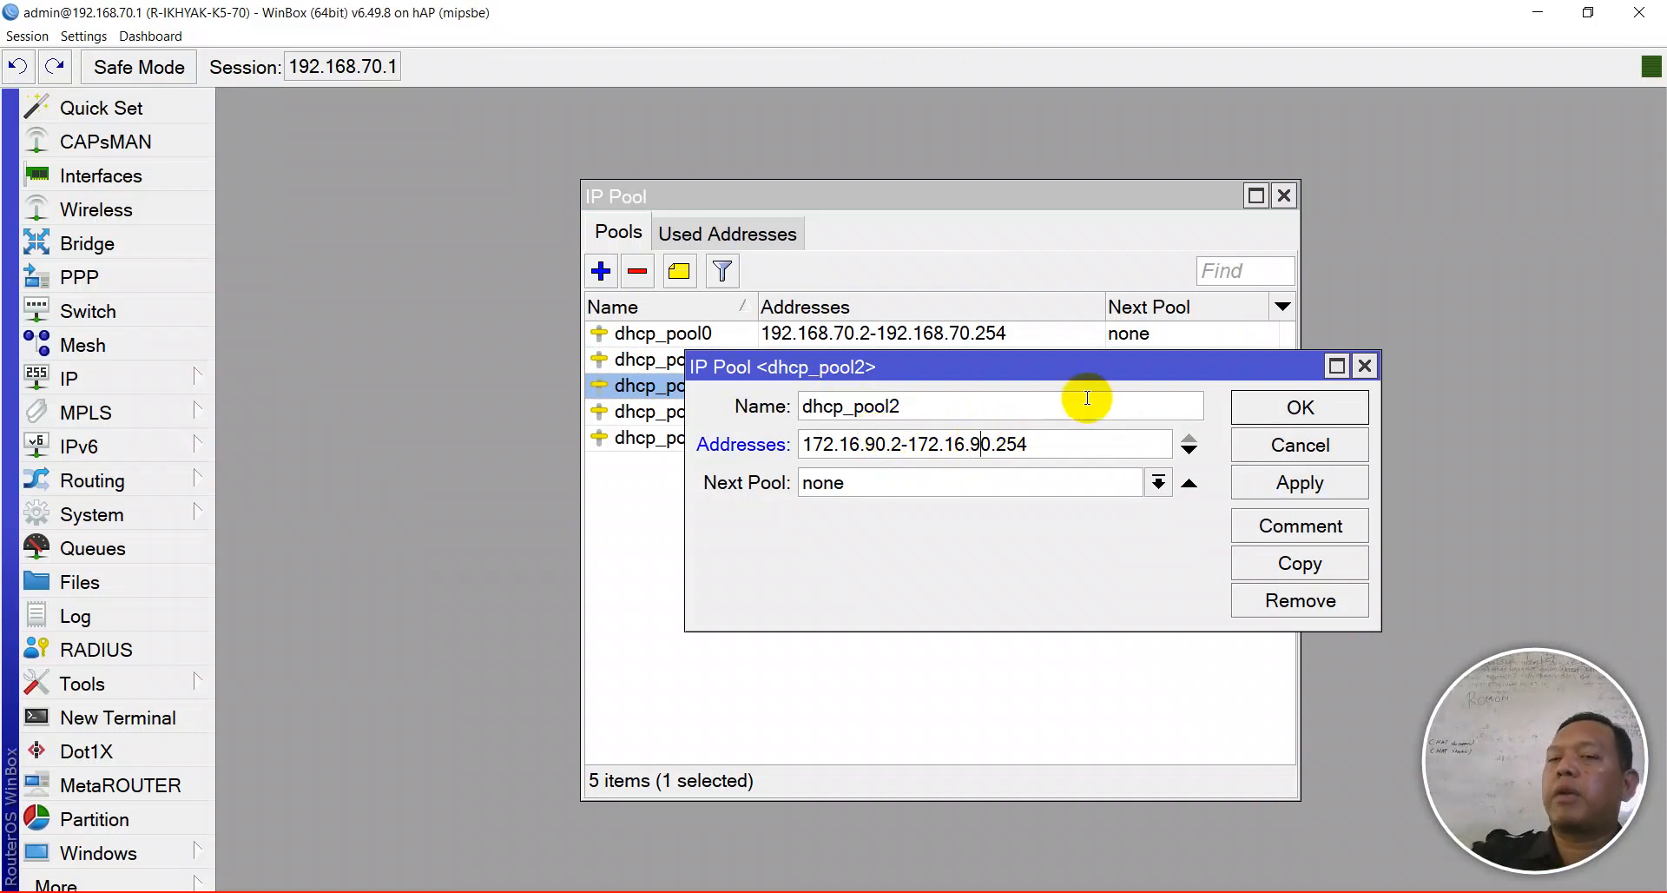
pyautogui.click(1258, 480)
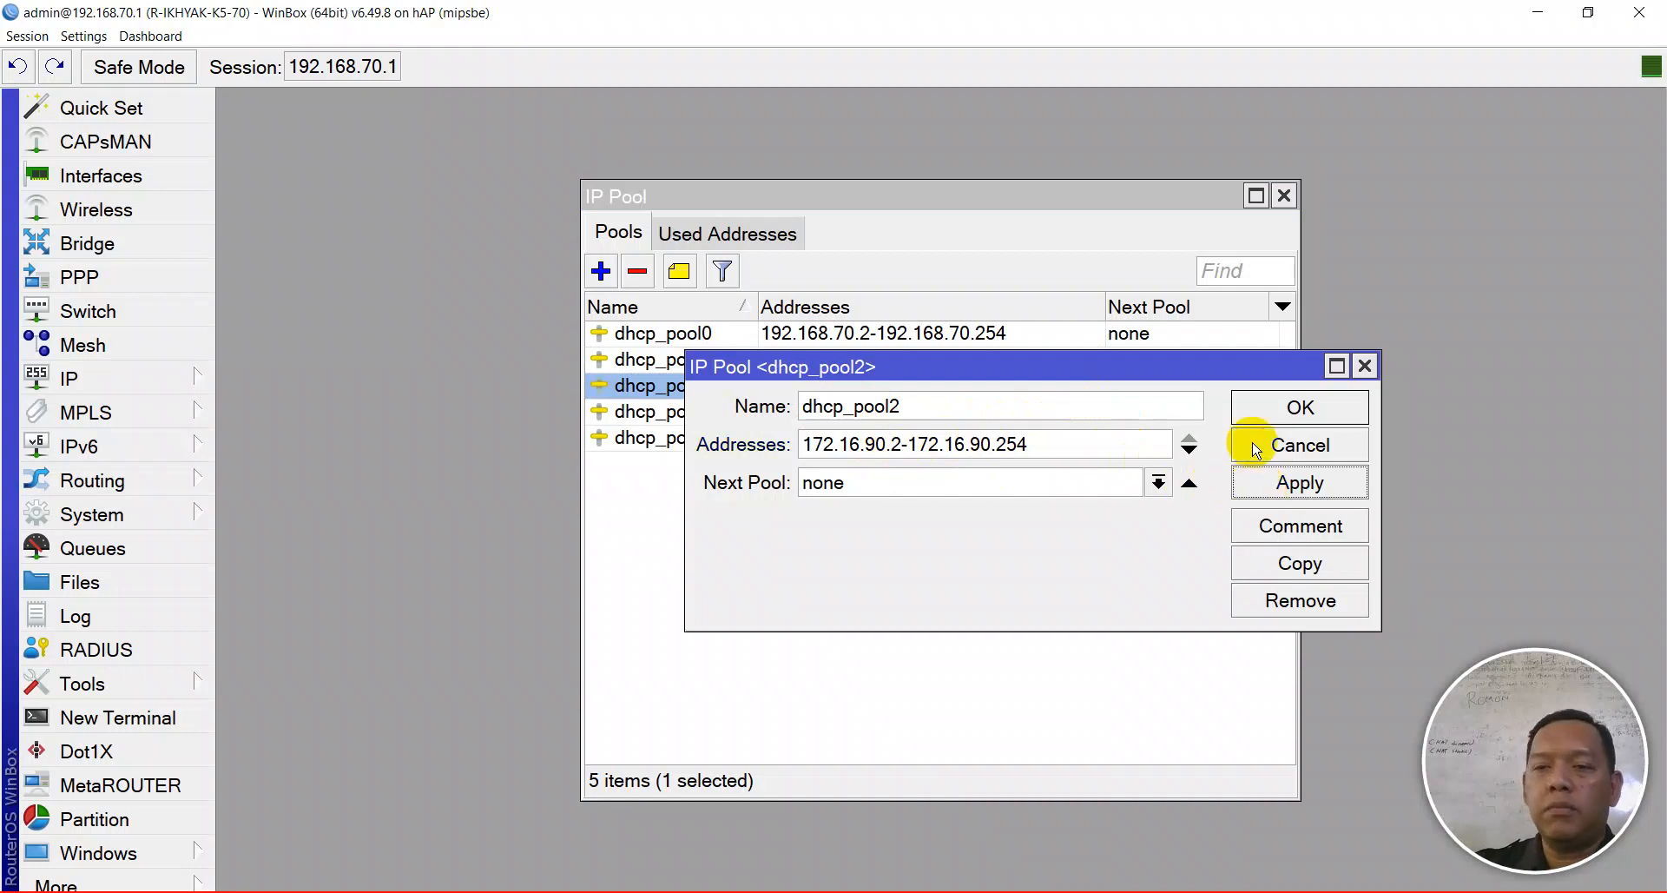
pyautogui.click(1258, 405)
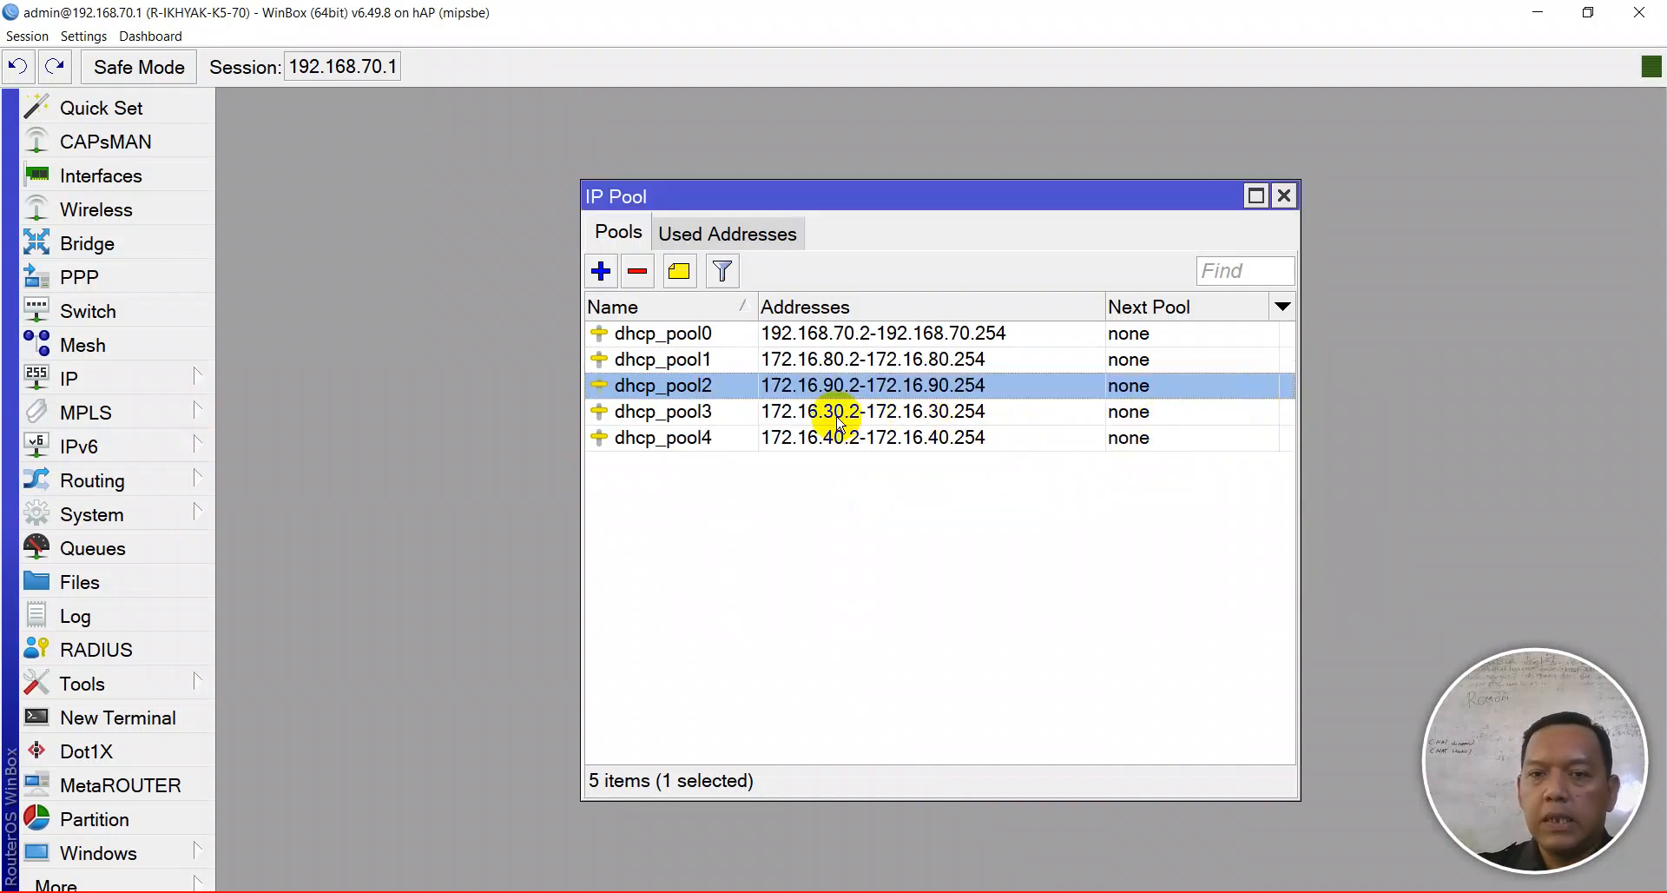
# - Set dhcp_pool3's range to 172.16.100.2-172.16.100.254
pyautogui.doubleClick(868, 413)
pyautogui.click(867, 455)
pyautogui.press('BackSpace')
pyautogui.write('100.2-172.16.30.254')
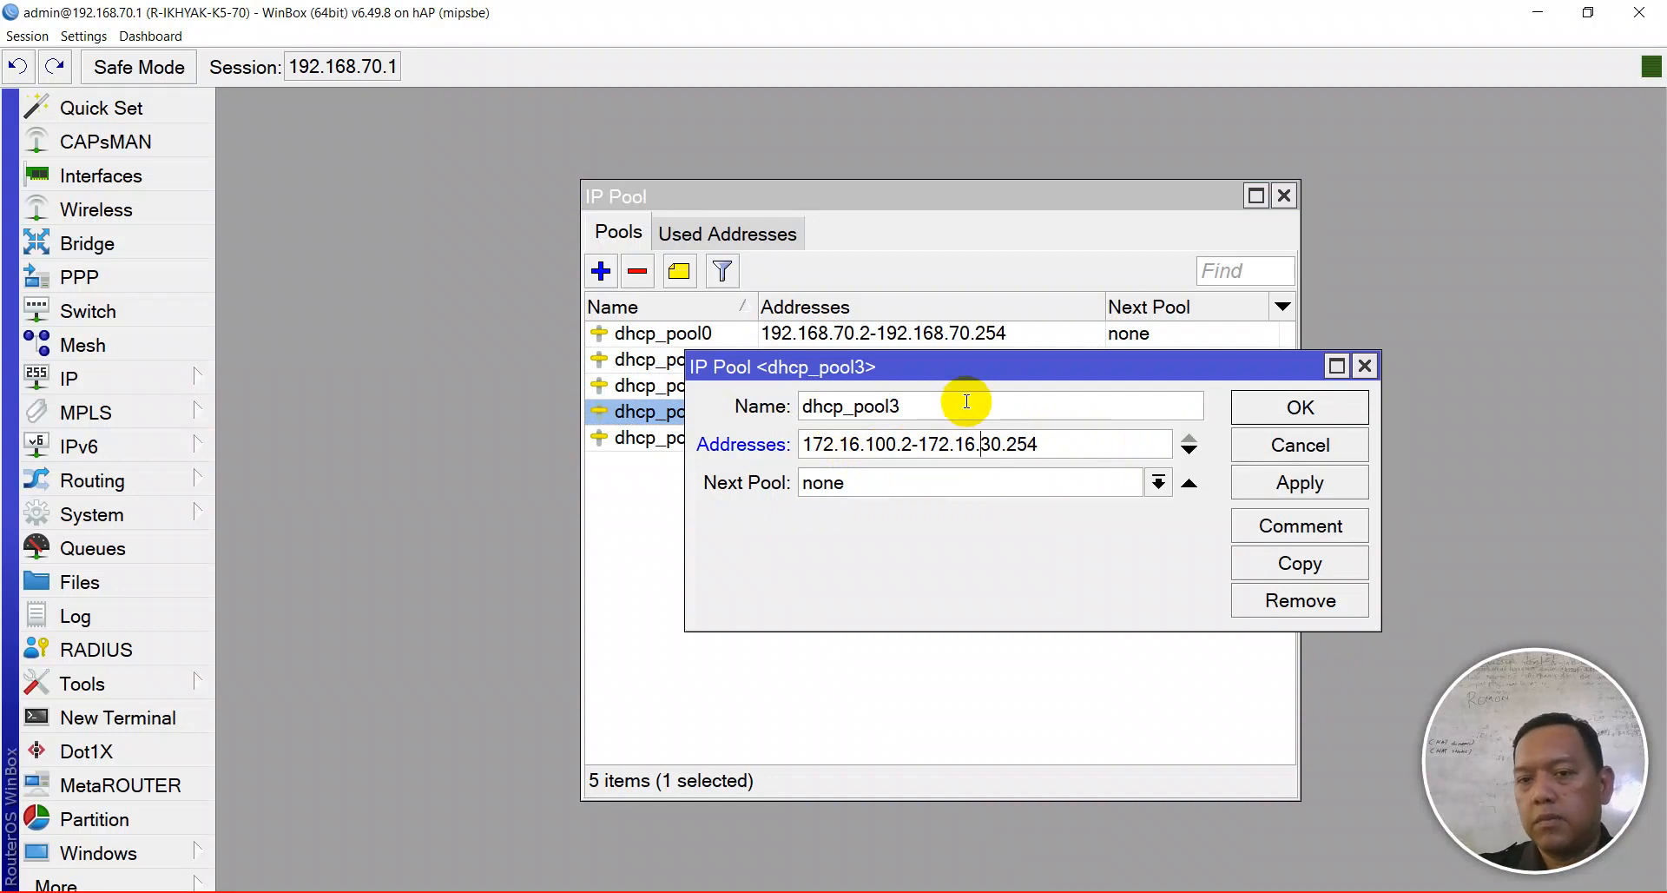
pyautogui.press('Delete')
pyautogui.press('Delete')
pyautogui.write('100')
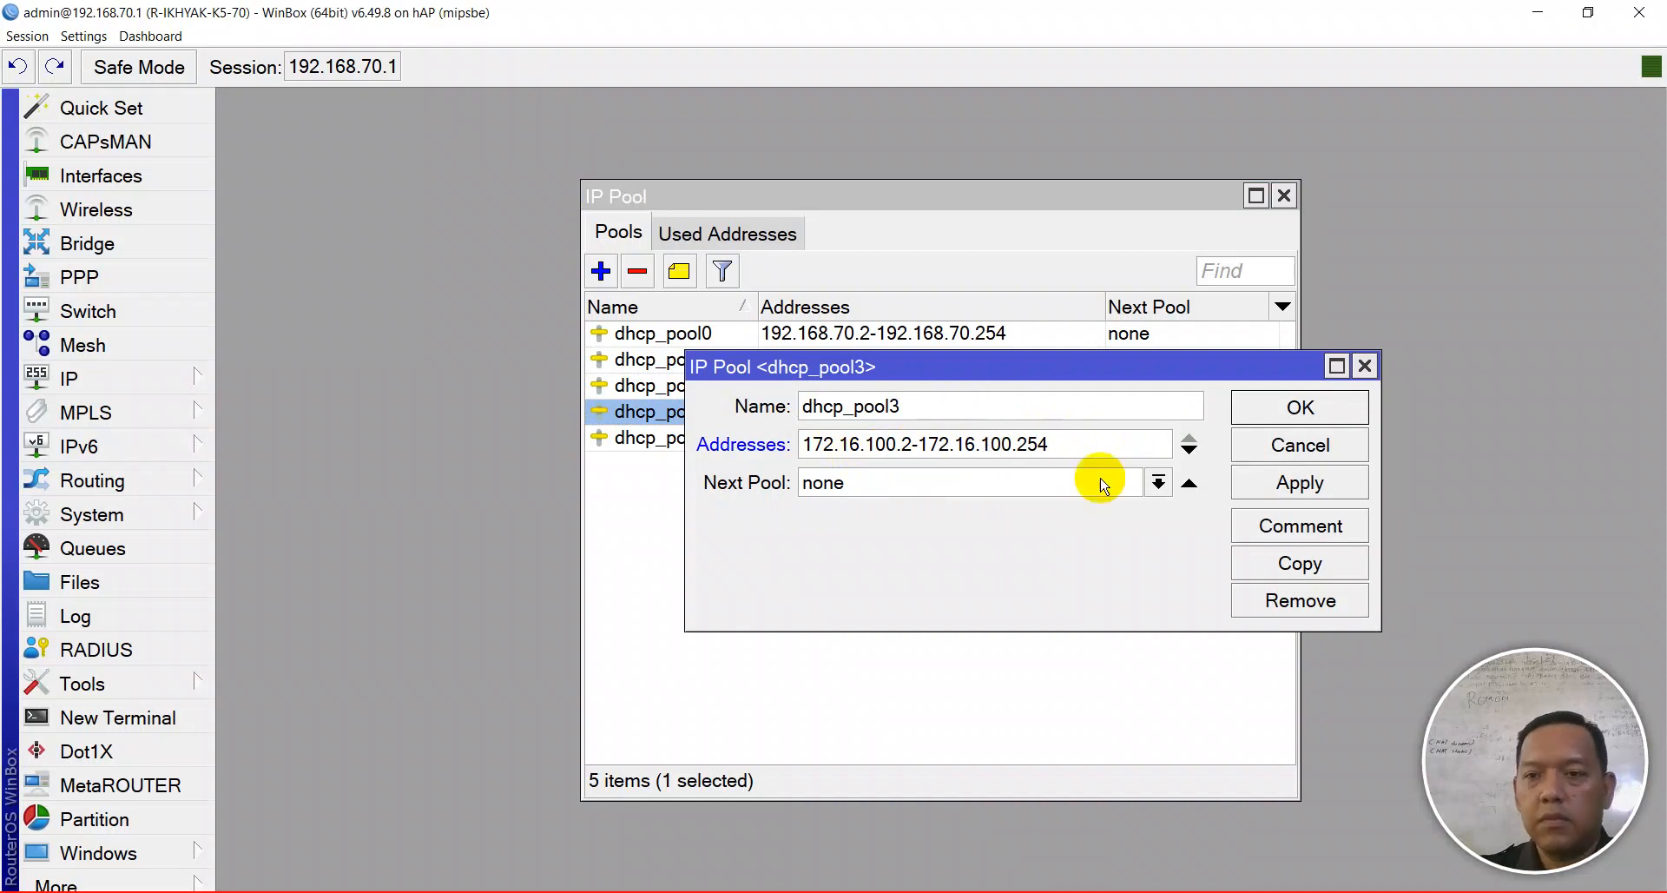
pyautogui.click(1295, 409)
# - Set dhcp_pool4's range to 172.16.110.2-172.16.110.254, then close the IP Pool list
pyautogui.click(867, 440)
pyautogui.doubleClick(867, 441)
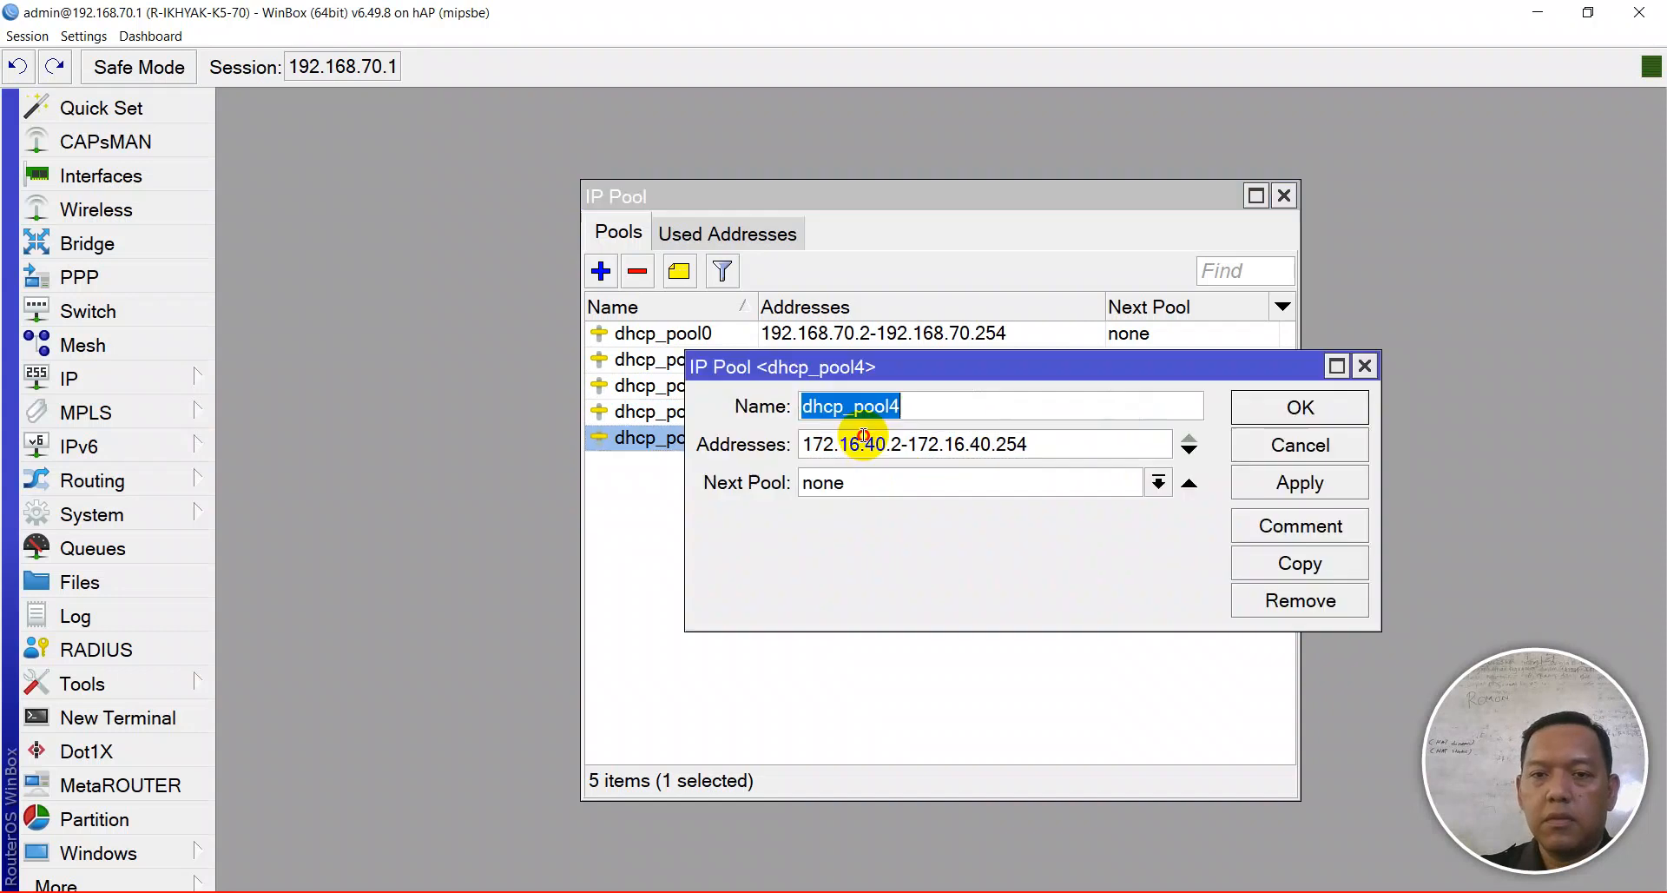
pyautogui.click(867, 444)
pyautogui.press('BackSpace')
pyautogui.write('11')
pyautogui.press('Right')
pyautogui.press('Right')
pyautogui.press('Right')
pyautogui.press('Right')
pyautogui.press('Right')
pyautogui.press('Right')
pyautogui.press('Right')
pyautogui.press('Right')
pyautogui.press('Right')
pyautogui.press('Right')
pyautogui.press('Right')
pyautogui.press('BackSpace')
pyautogui.write('11')
pyautogui.click(1272, 483)
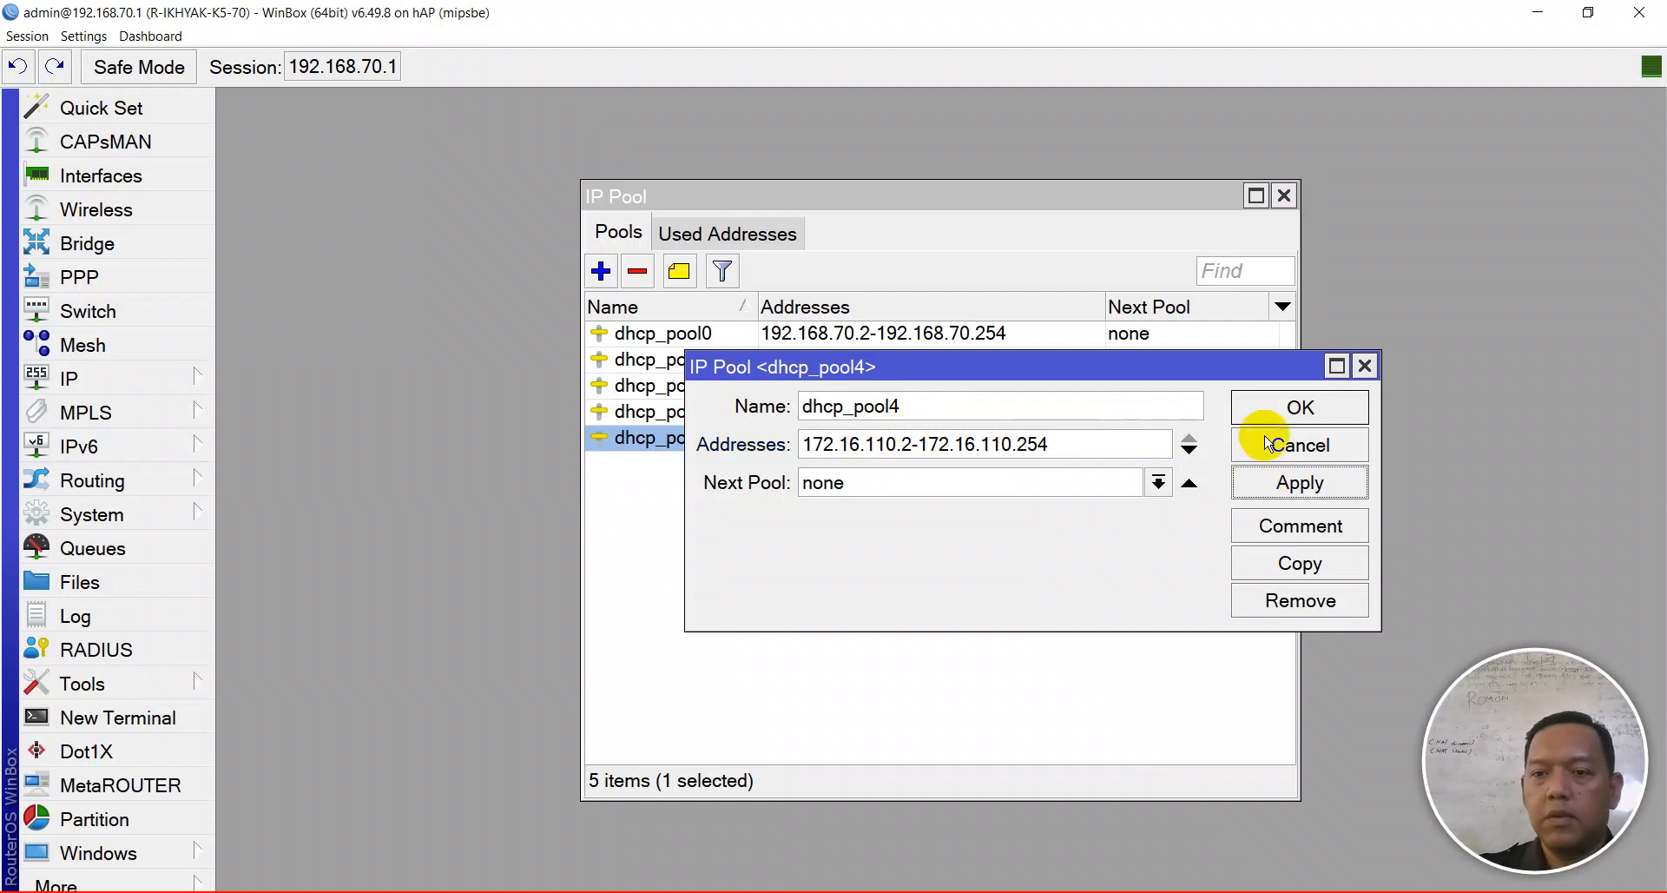
pyautogui.click(1273, 411)
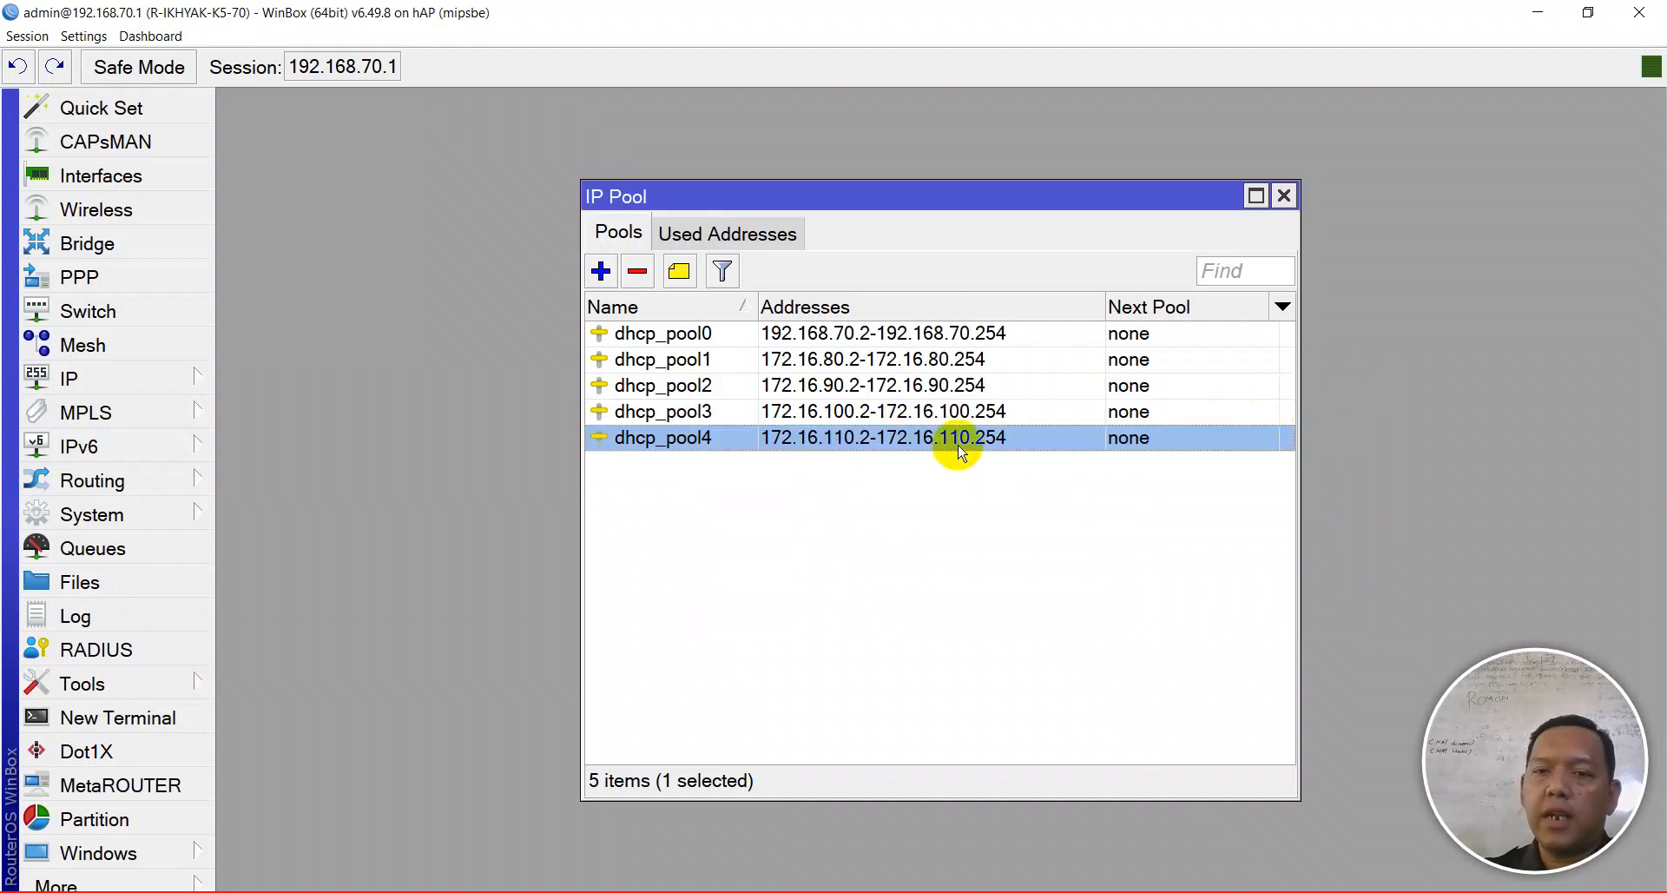
pyautogui.click(1283, 197)
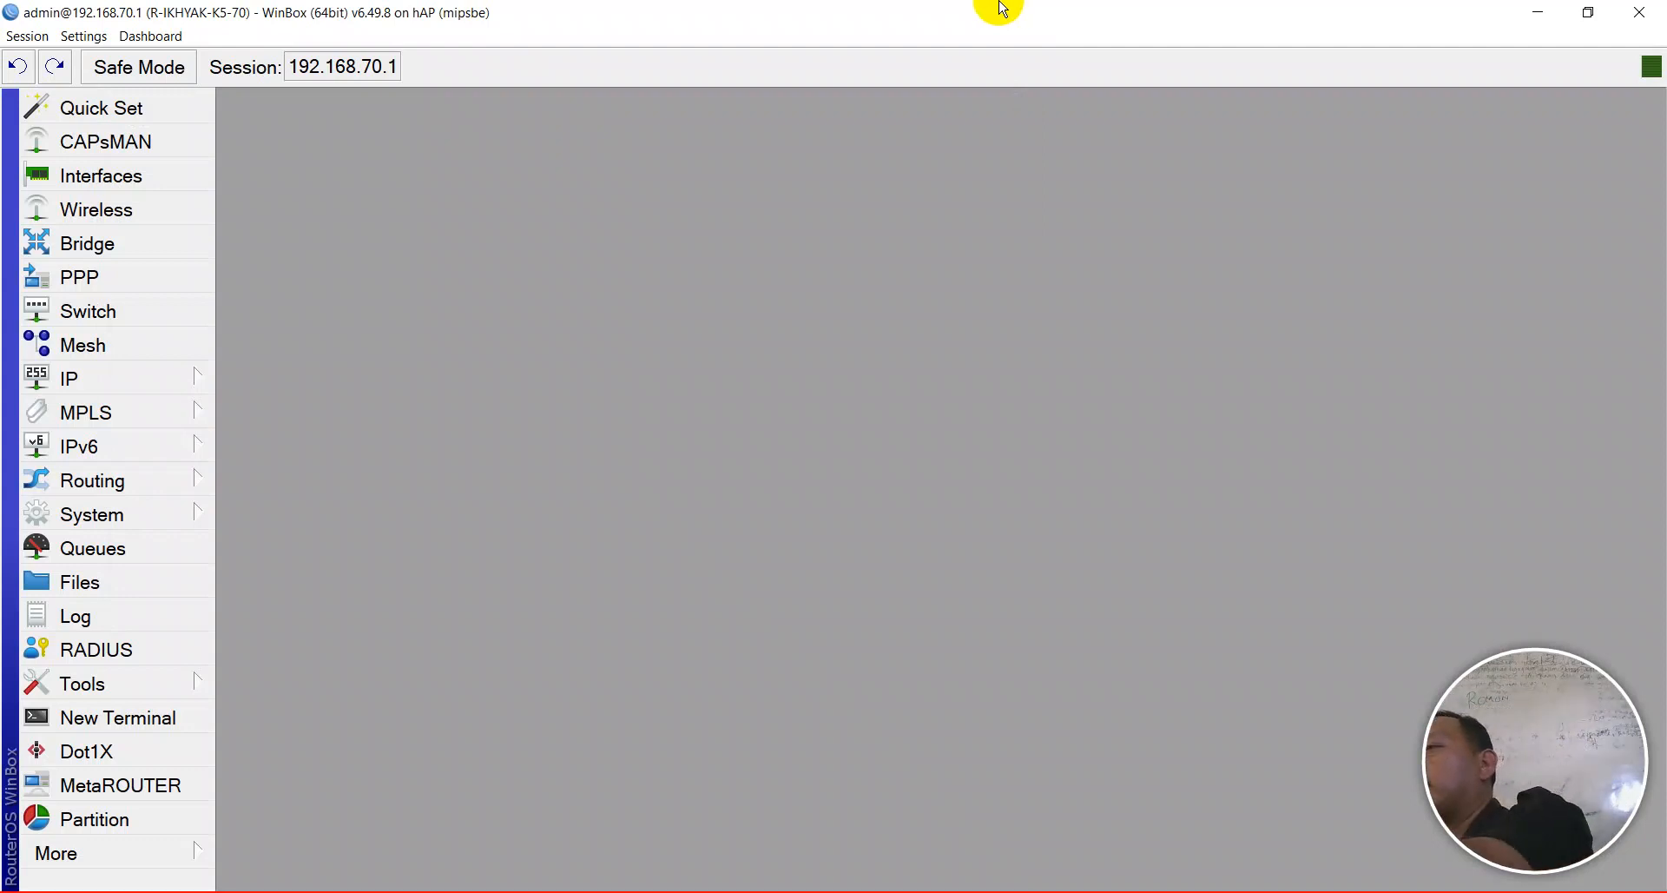
# - Switch to the Notepad++ router settings checklist with Alt+Tab
pyautogui.hotkey('alt', 'Tab')
pyautogui.hotkey('alt', 'Tab')
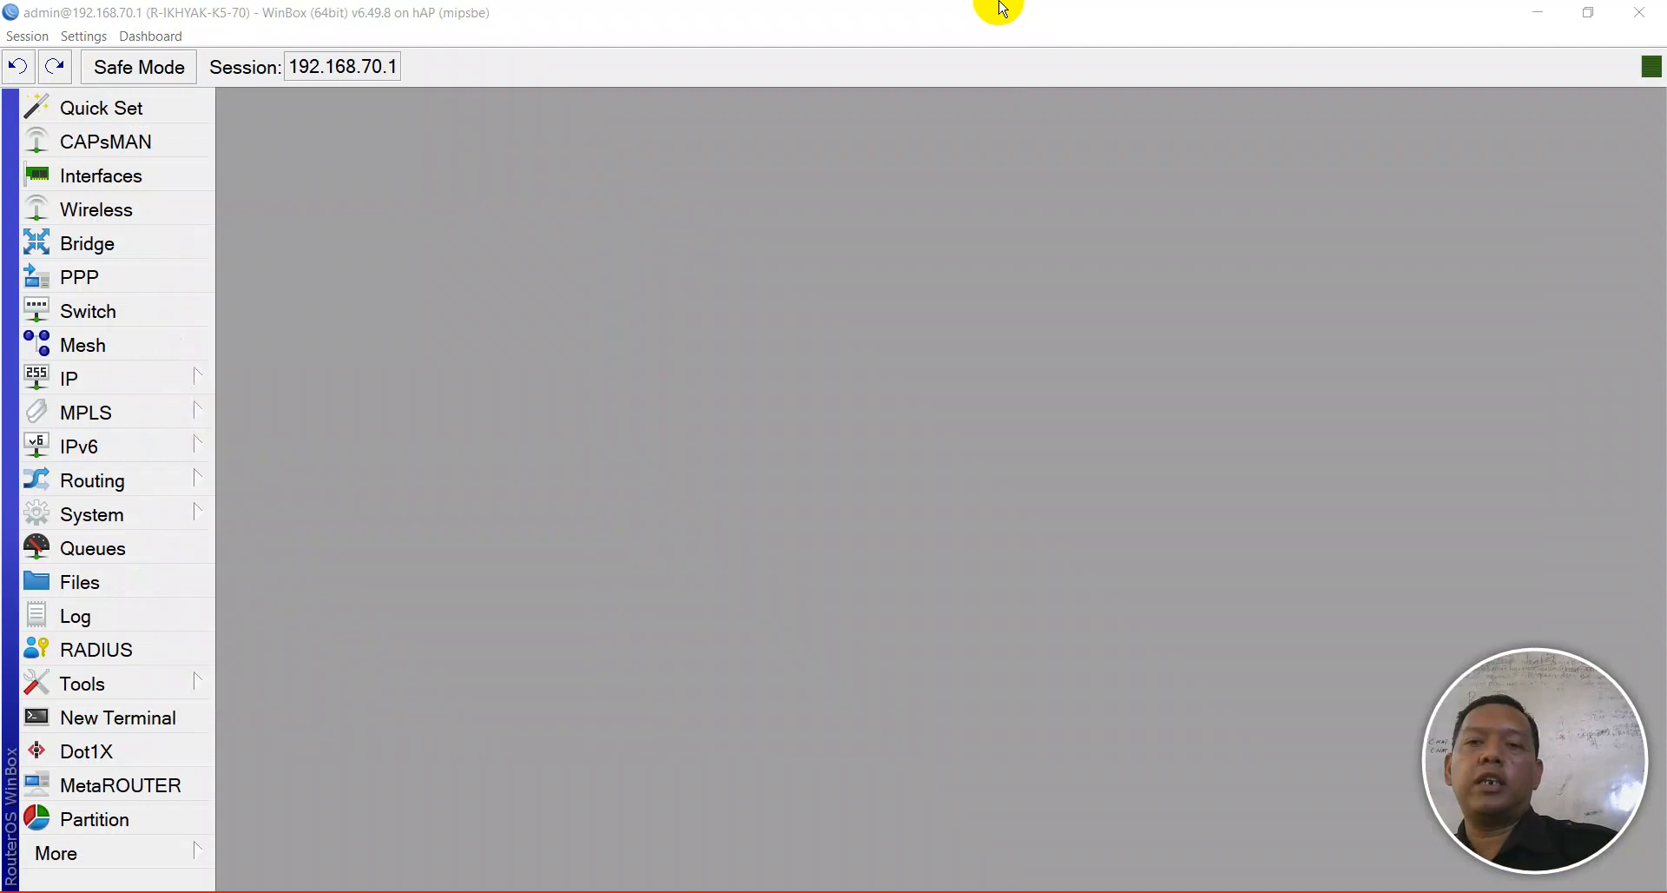
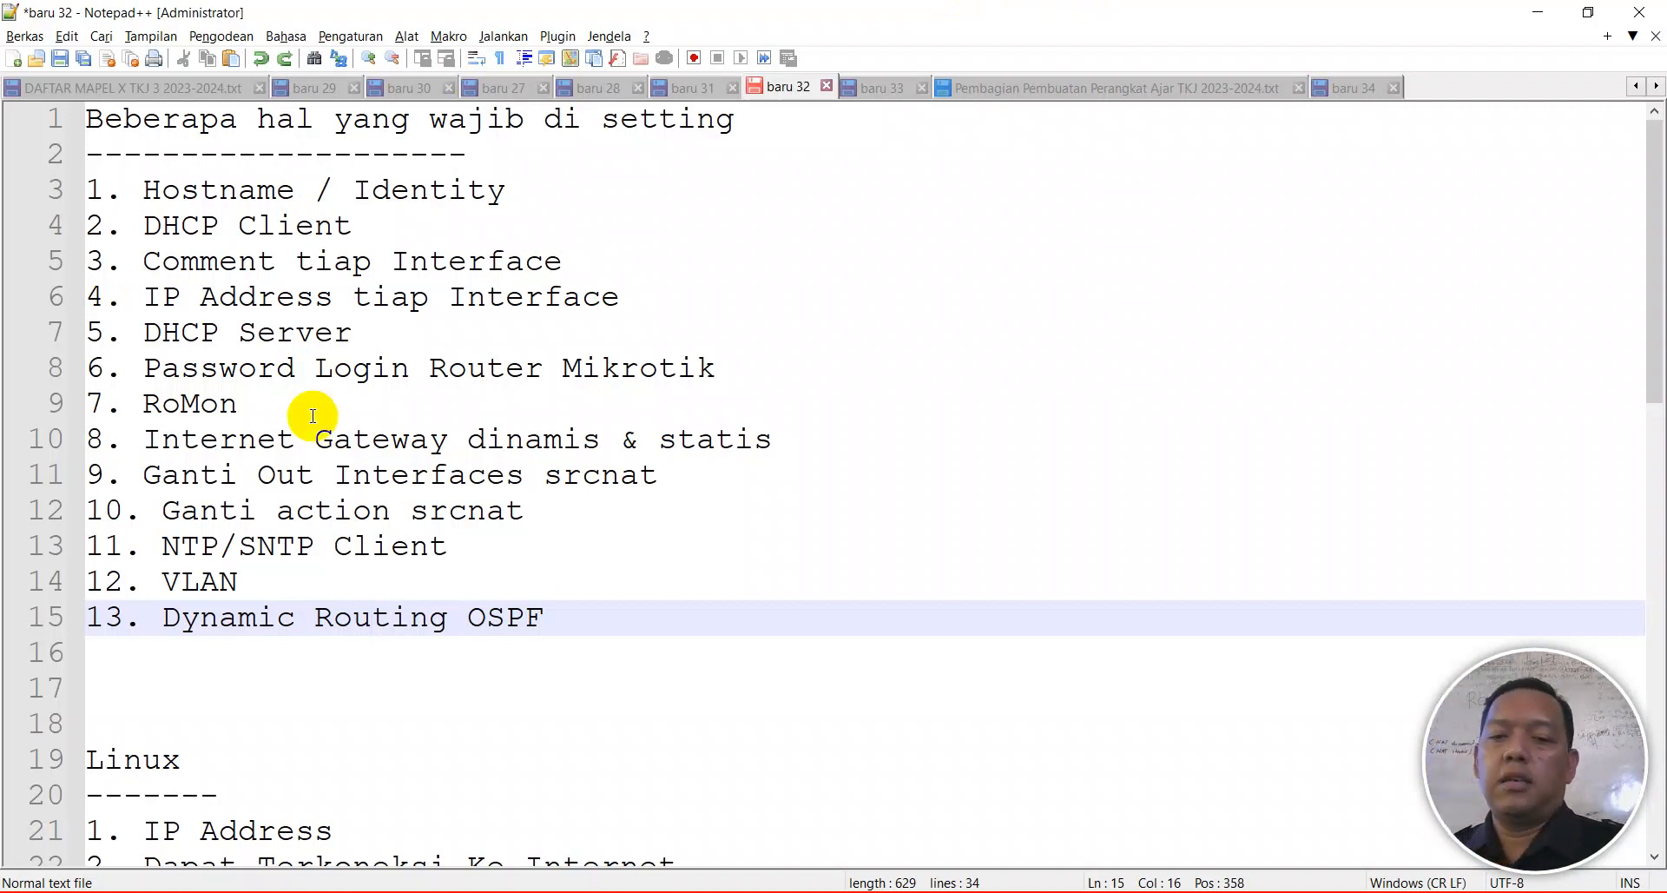
# - Launch WinBox from the taskbar; it reports the router at 192.168.70.1 as unreachable
pyautogui.click(938, 892)
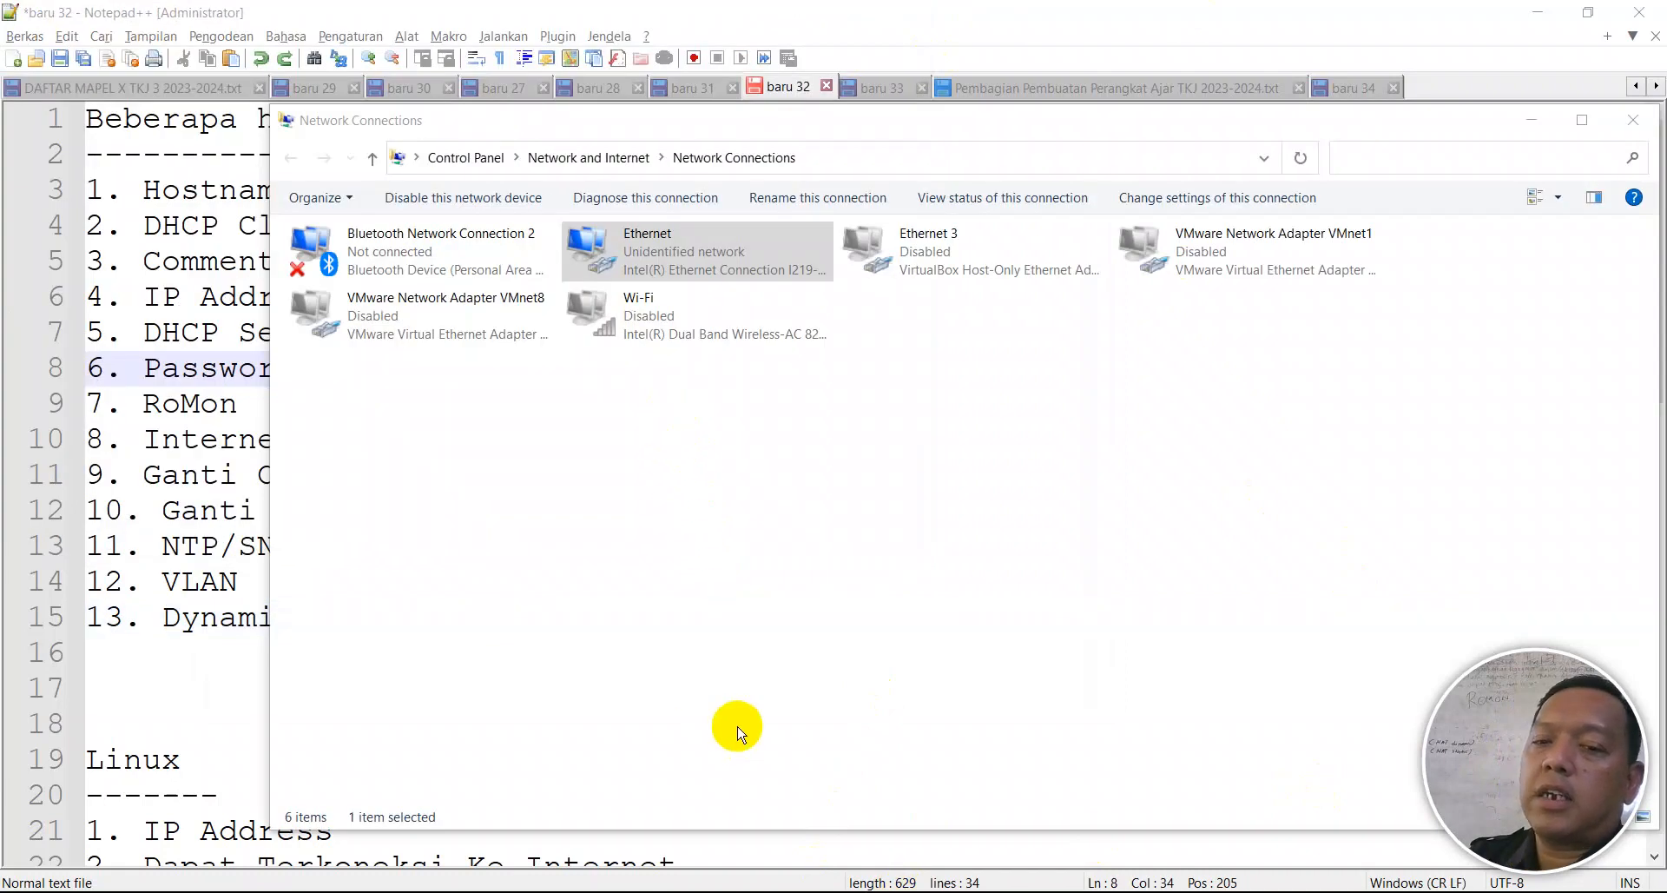
# - Check the Ethernet connection's IPv4 details, which show address 172.16.80.254
pyautogui.click(647, 252)
pyautogui.rightClick(647, 253)
pyautogui.click(683, 287)
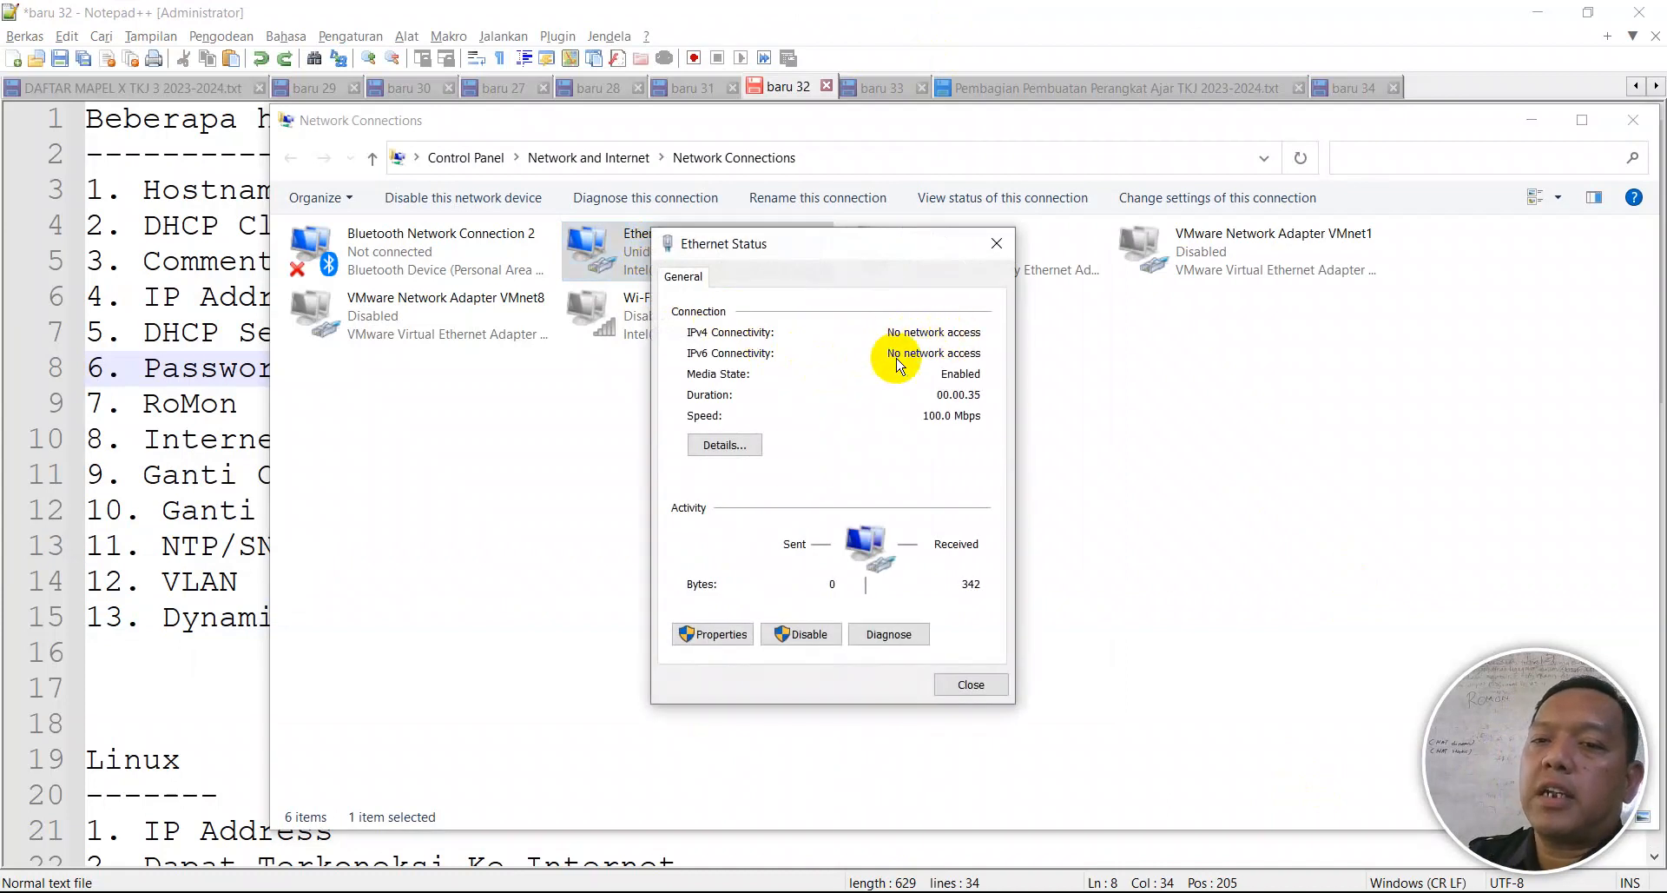
pyautogui.click(733, 443)
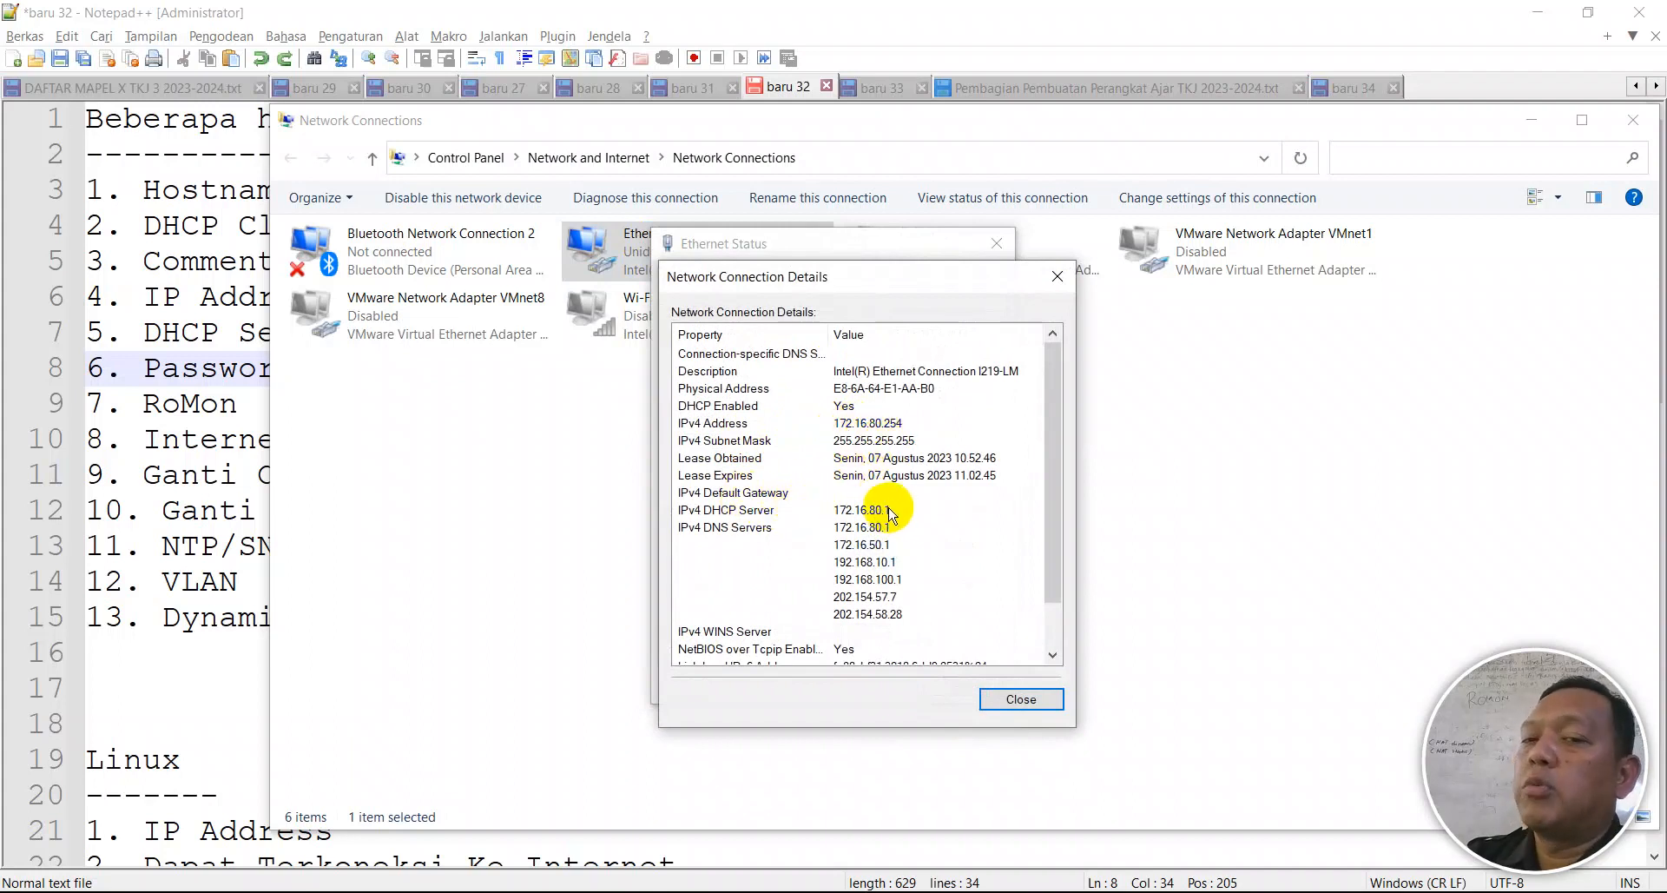
pyautogui.click(1057, 277)
pyautogui.click(996, 244)
# - Re-enable the Ethernet adapter in Network Connections
pyautogui.rightClick(734, 251)
pyautogui.press('Escape')
pyautogui.click(762, 502)
pyautogui.doubleClick(632, 258)
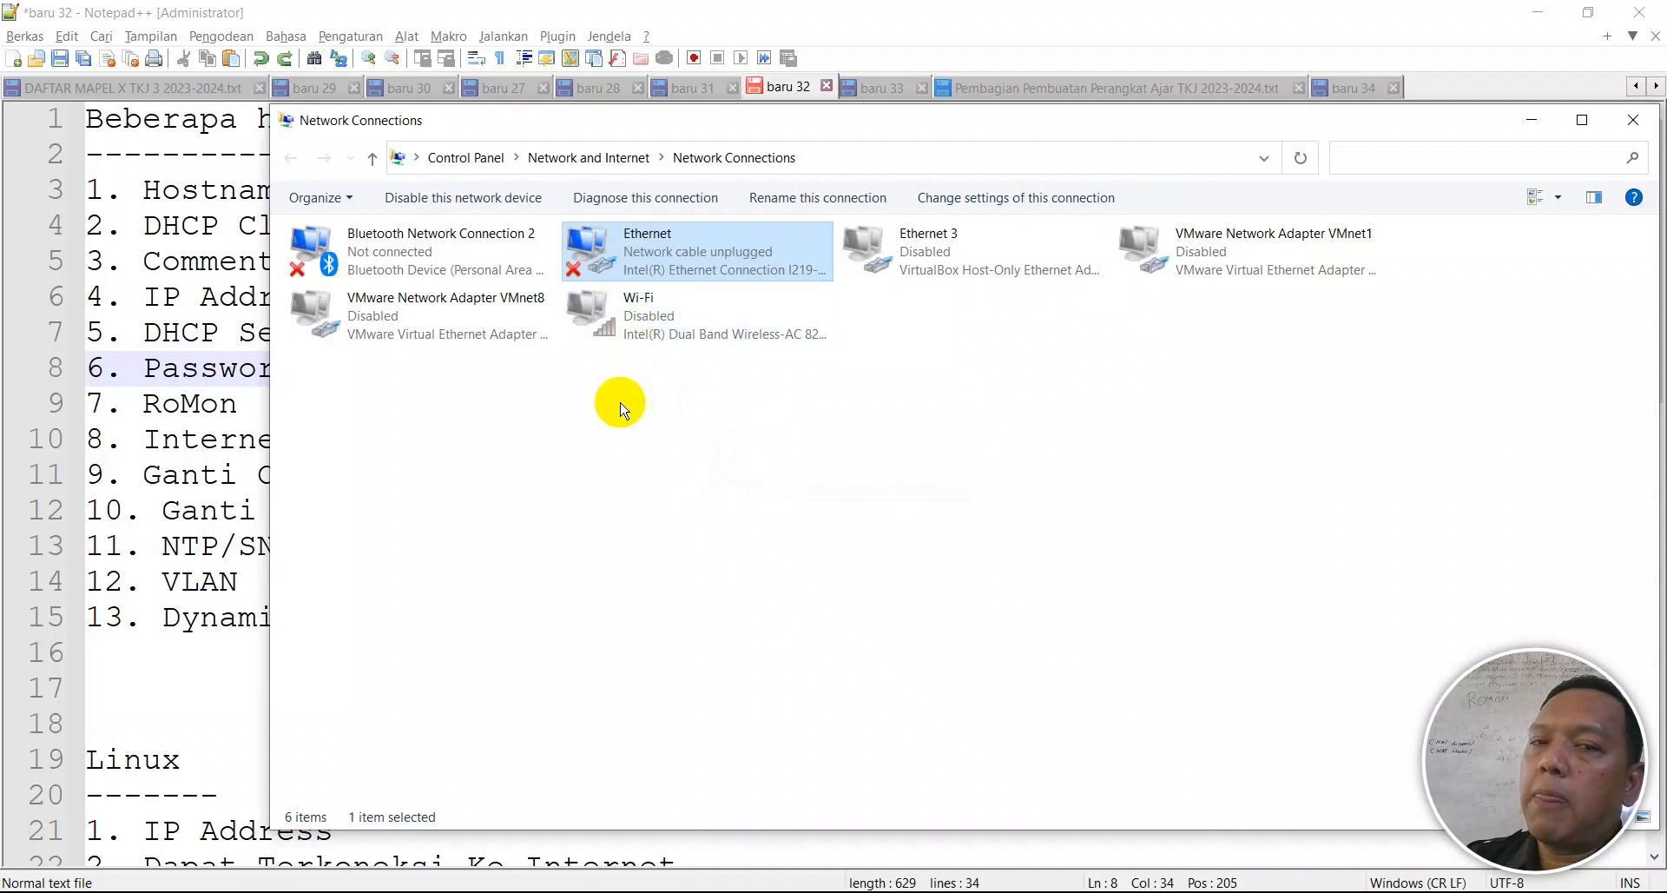
# - Refresh the connections list, confirm Ethernet's fresh 172.16.80.254 lease, and return to WinBox
pyautogui.rightClick(617, 401)
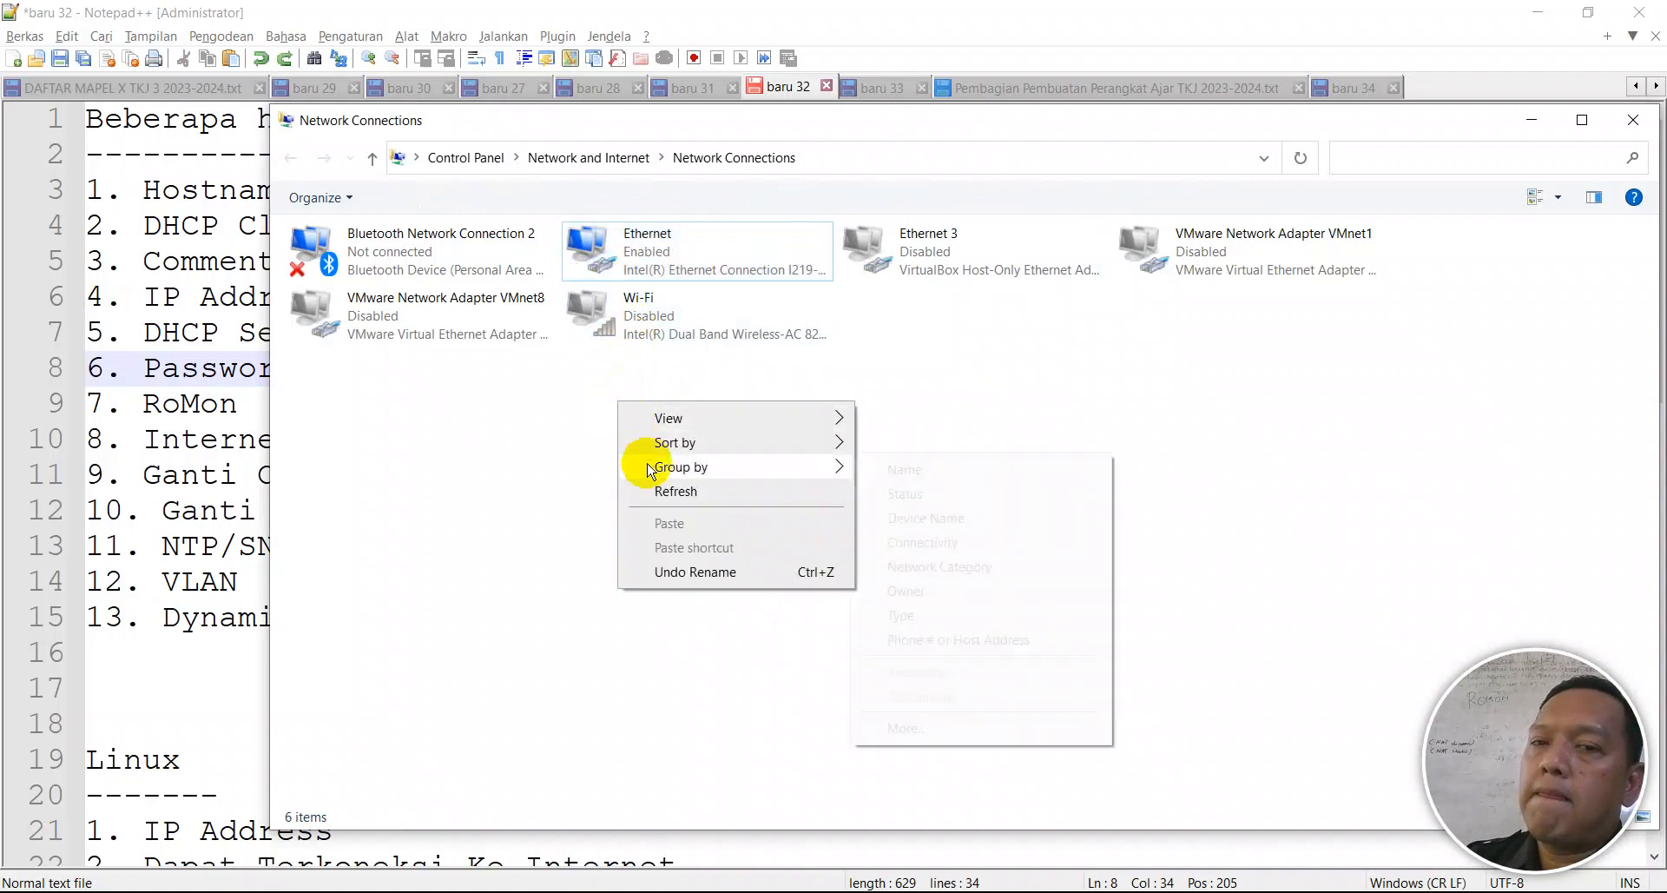
pyautogui.click(656, 488)
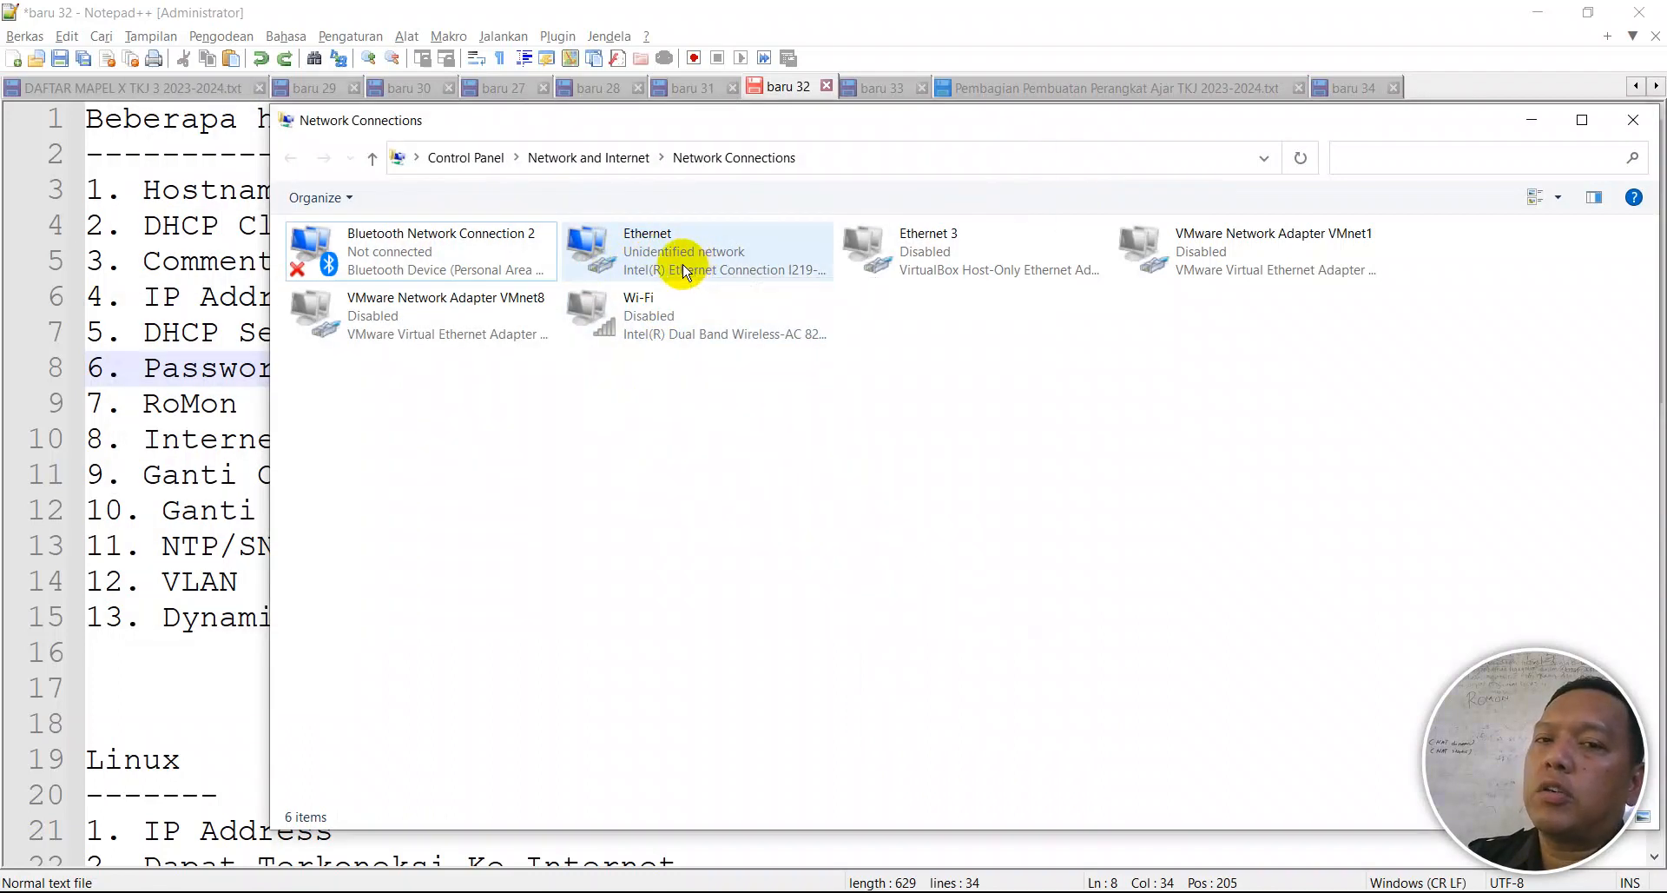
pyautogui.rightClick(683, 270)
pyautogui.click(704, 307)
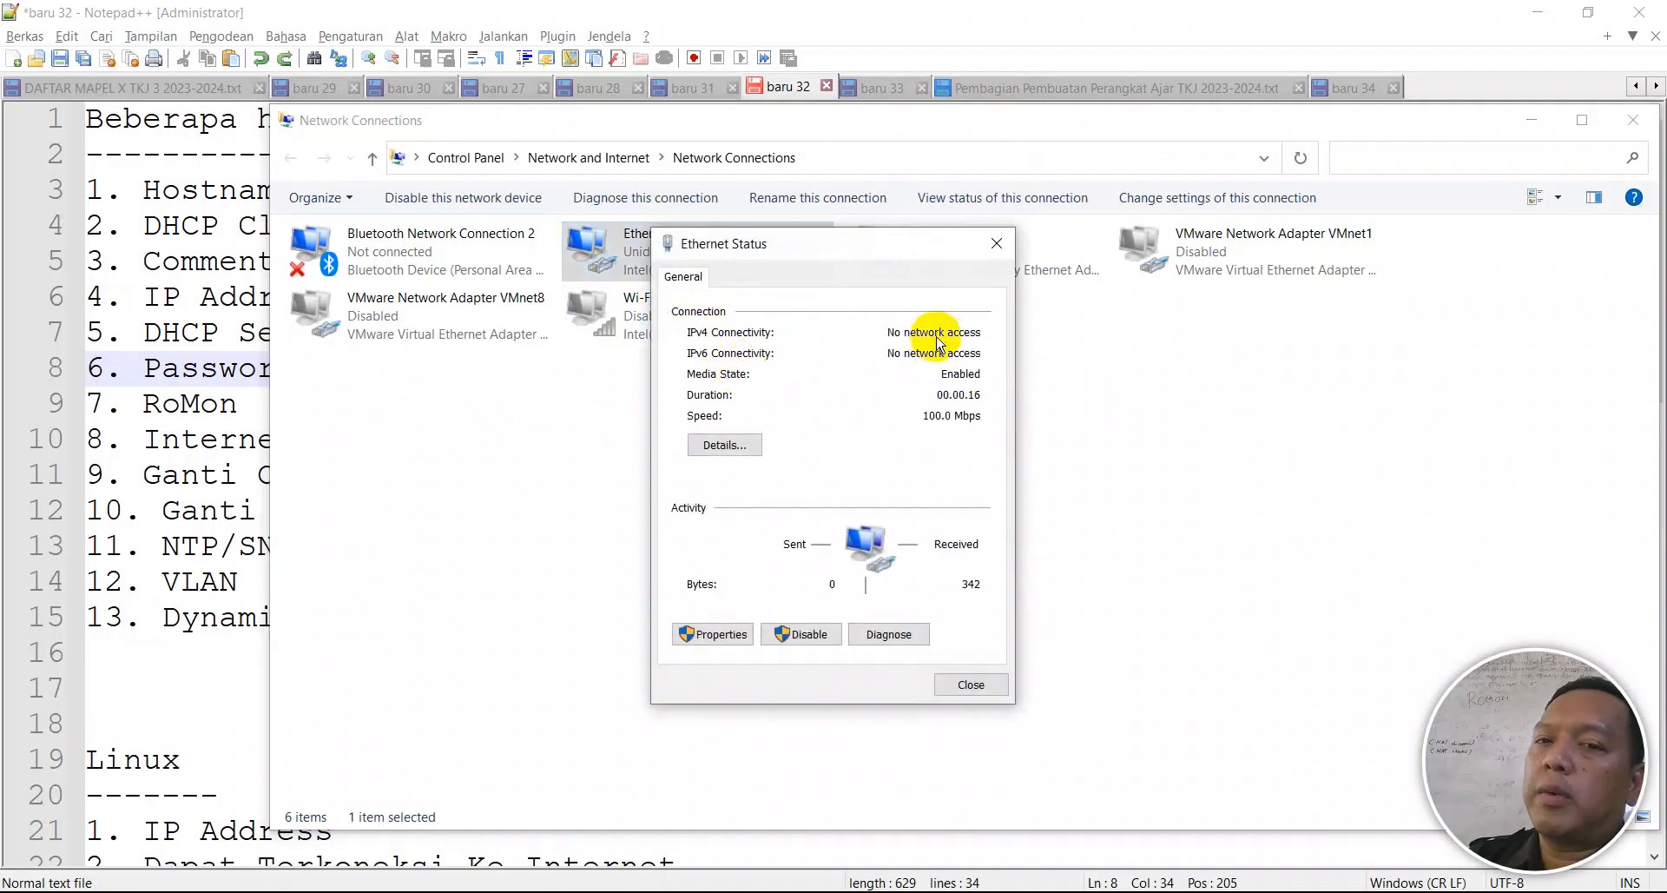
pyautogui.click(724, 443)
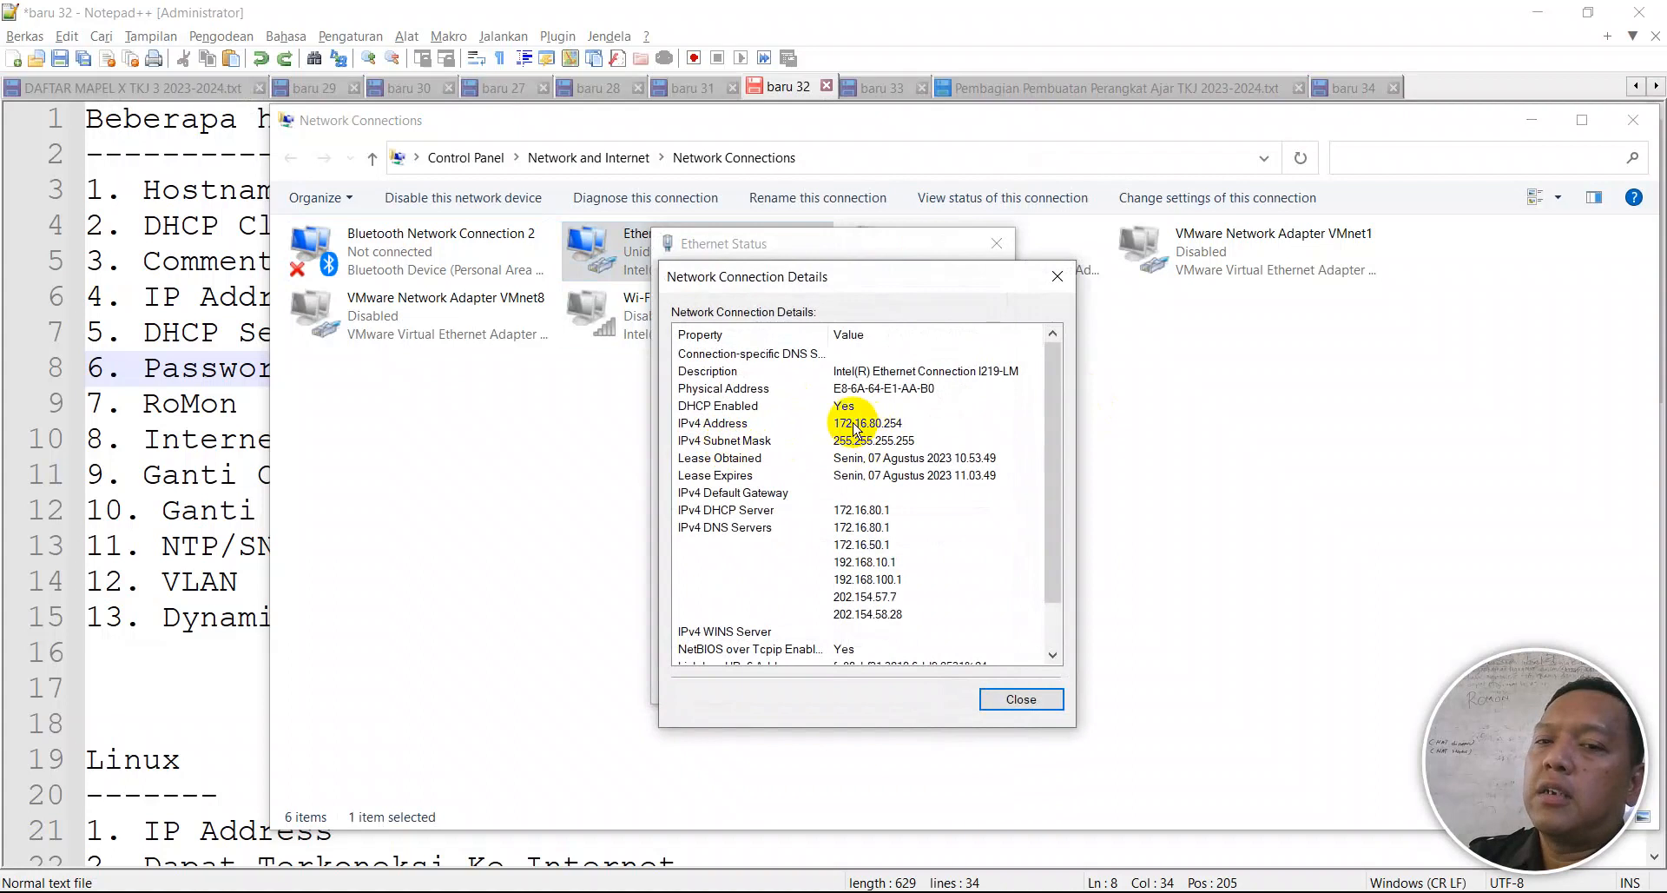
pyautogui.click(1057, 275)
pyautogui.click(996, 243)
pyautogui.click(960, 415)
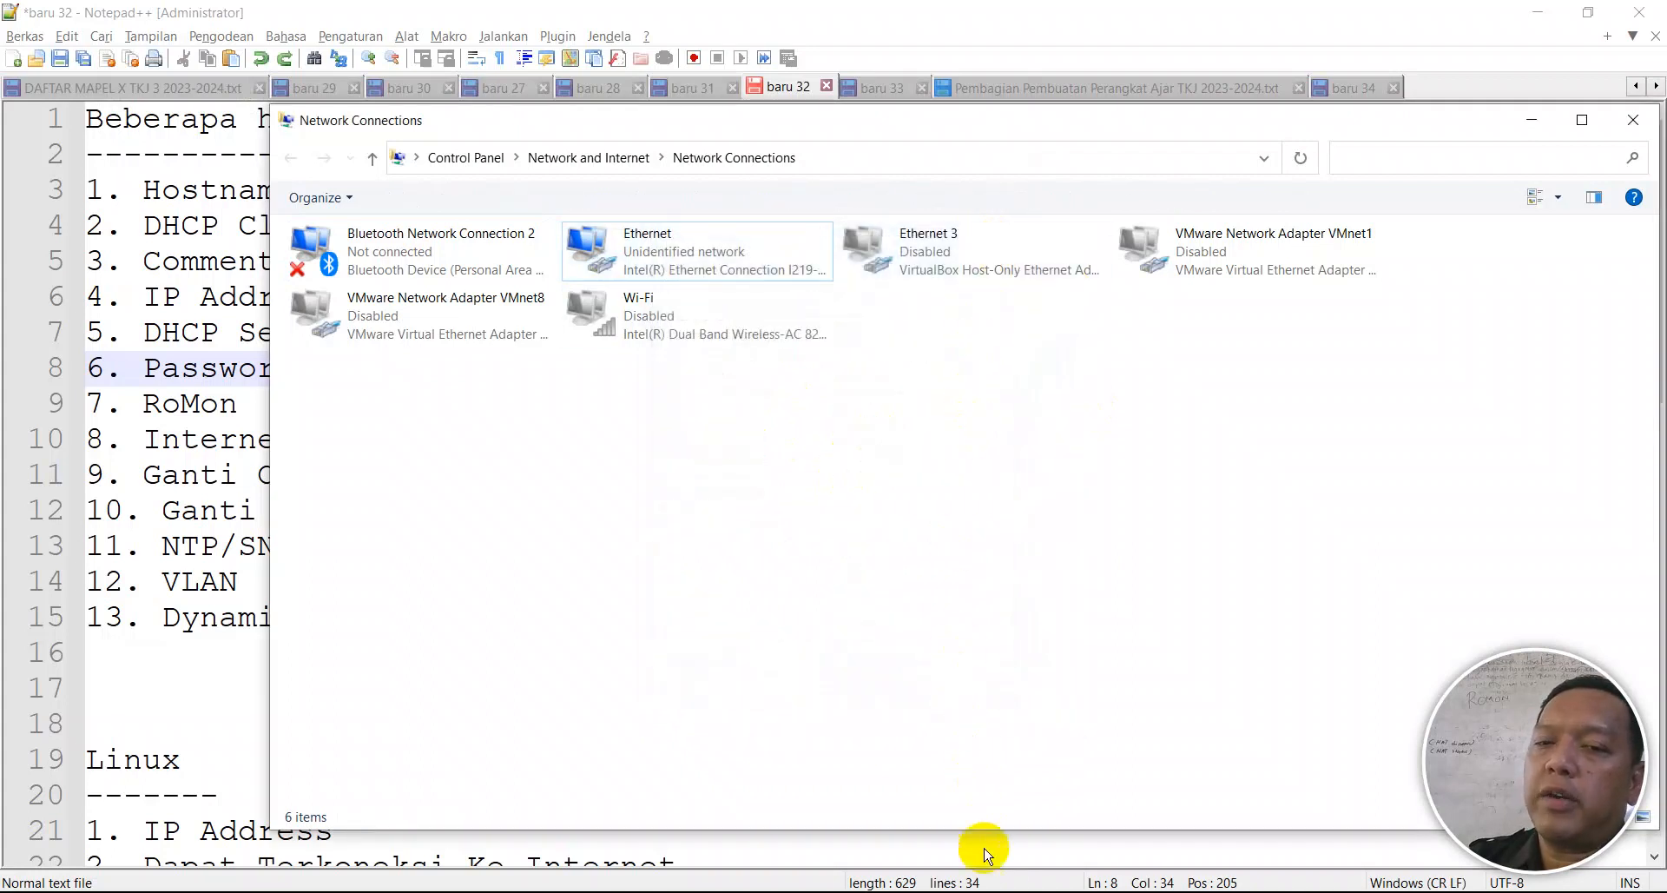
pyautogui.click(1003, 889)
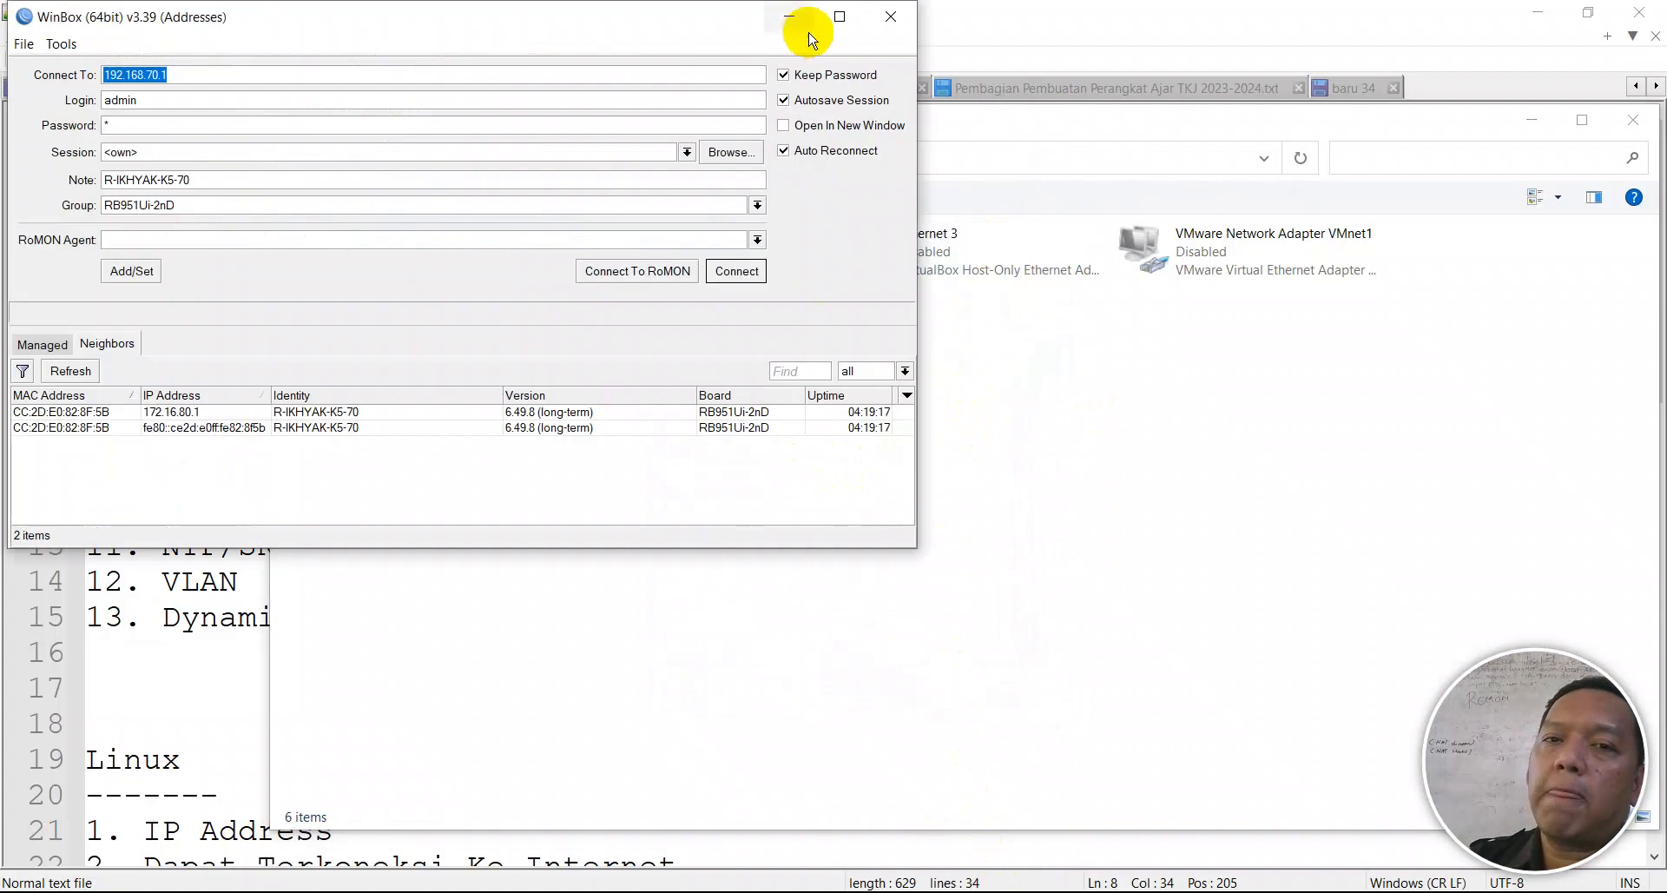
# - Refresh WinBox's neighbor list and connect to the router at 172.16.80.1
pyautogui.doubleClick(829, 14)
pyautogui.click(66, 363)
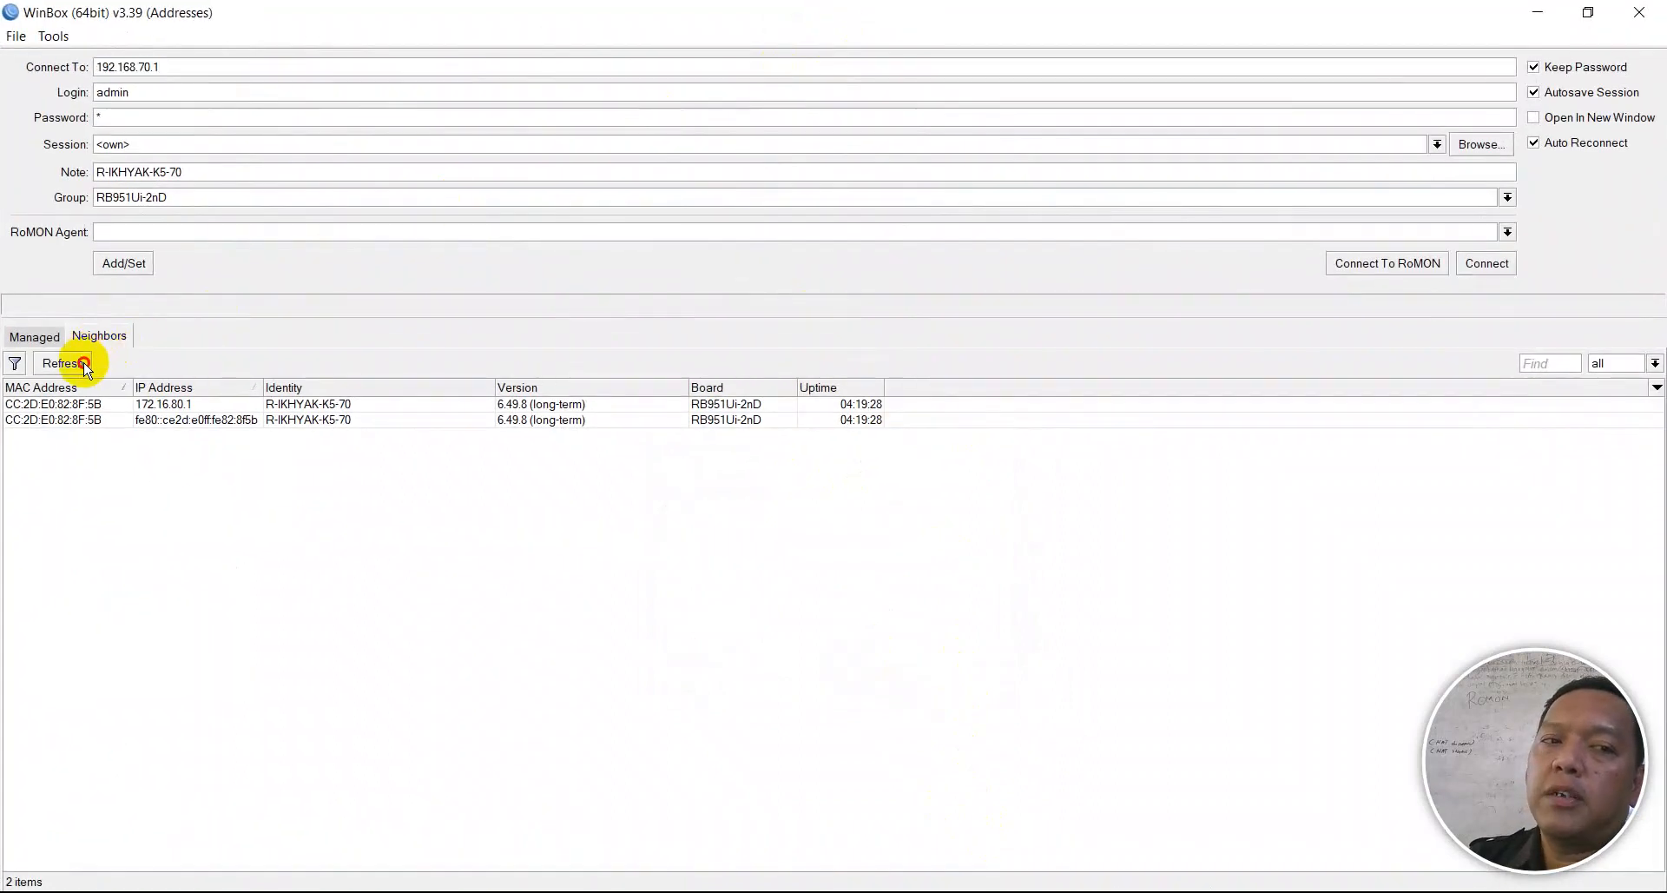
pyautogui.click(161, 419)
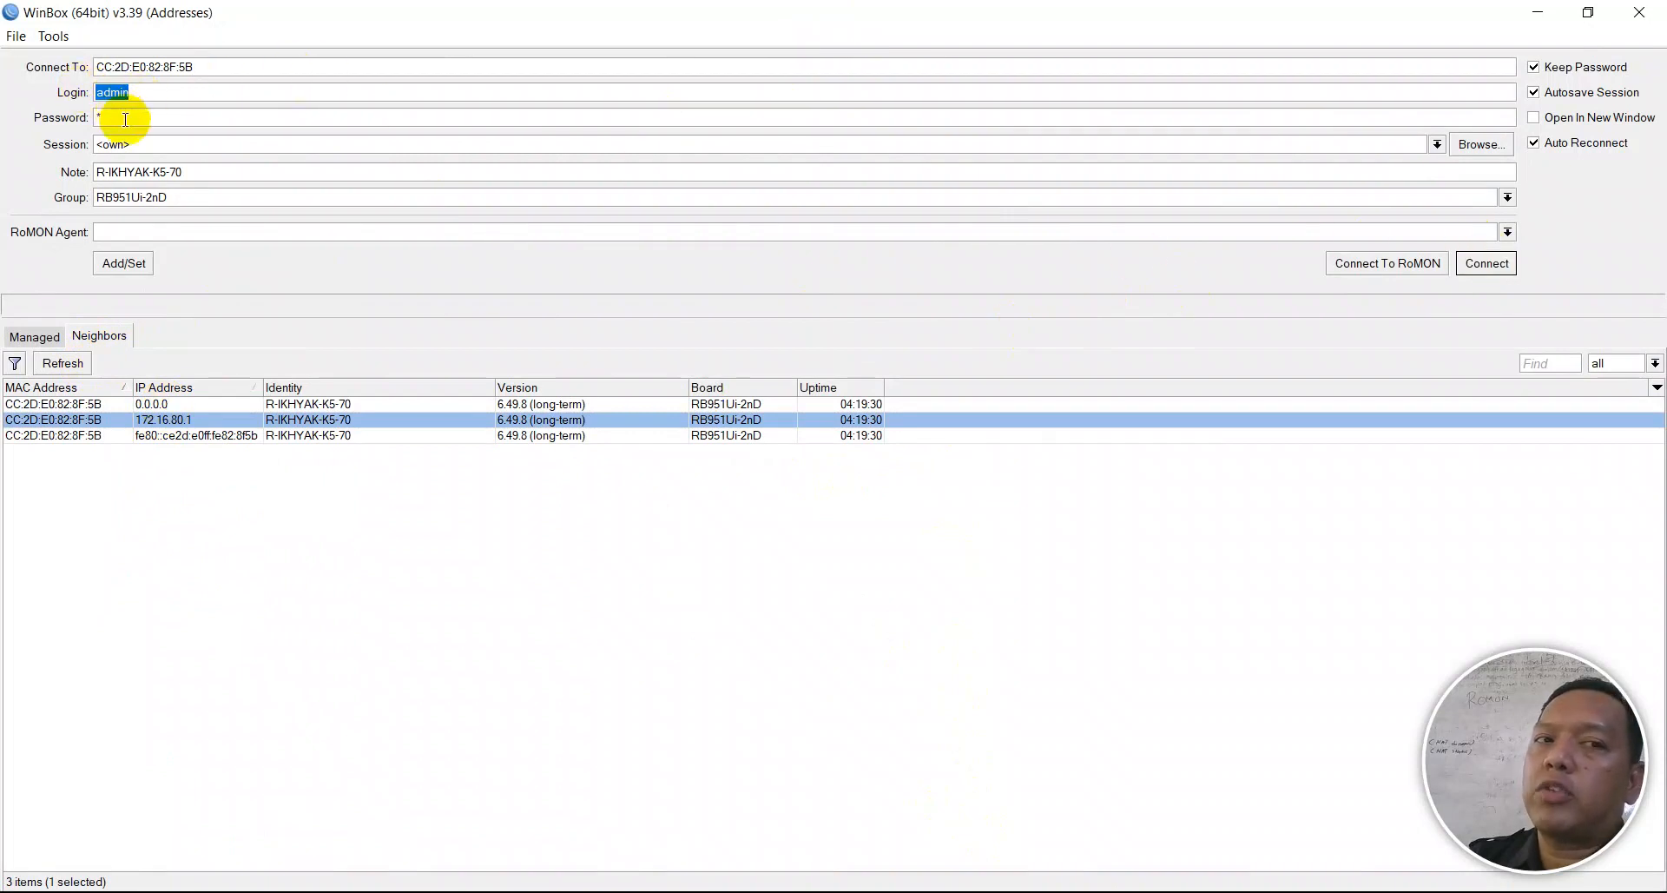
pyautogui.click(1495, 265)
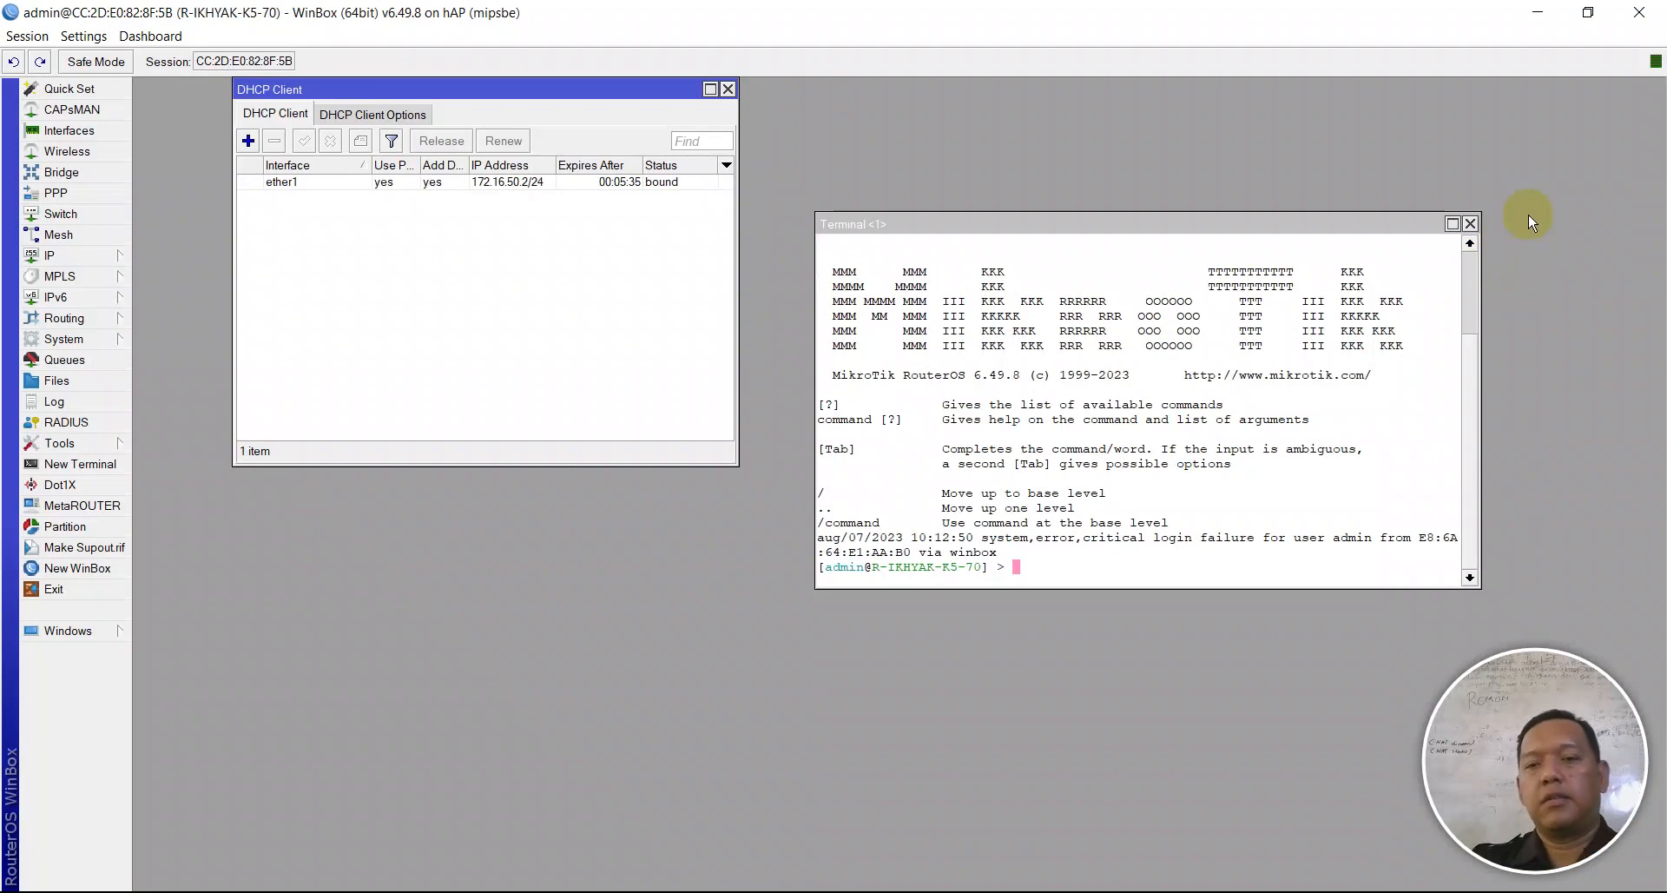
# - Run 'ping google.com' in the router terminal to confirm internet access
pyautogui.click(1162, 363)
pyautogui.write('ping google.com')
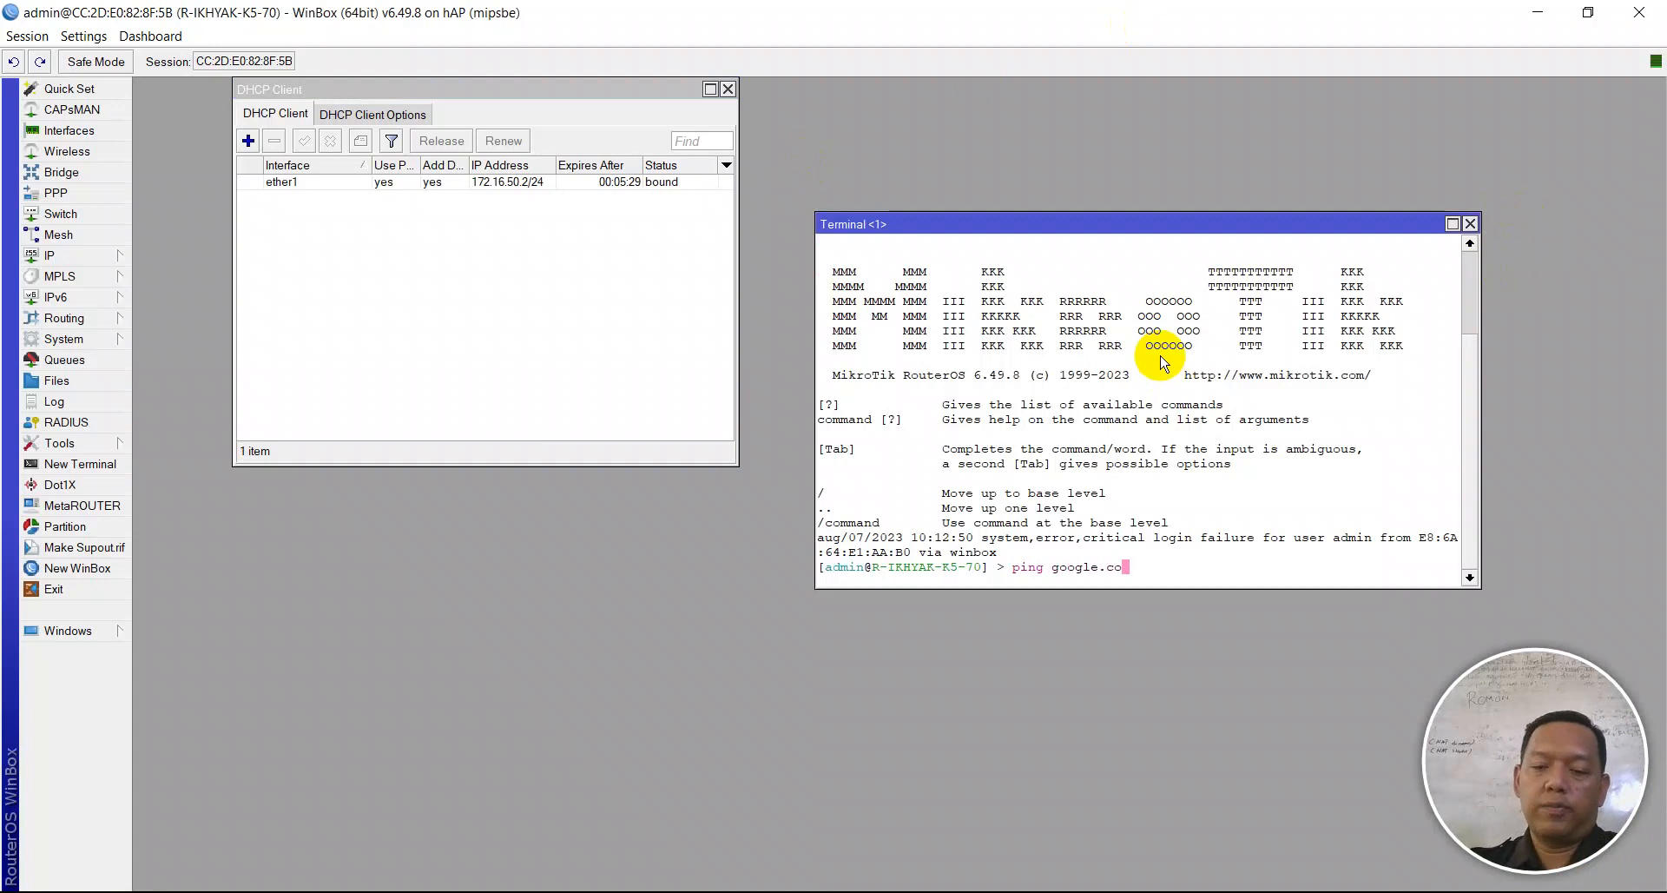
pyautogui.press('Return')
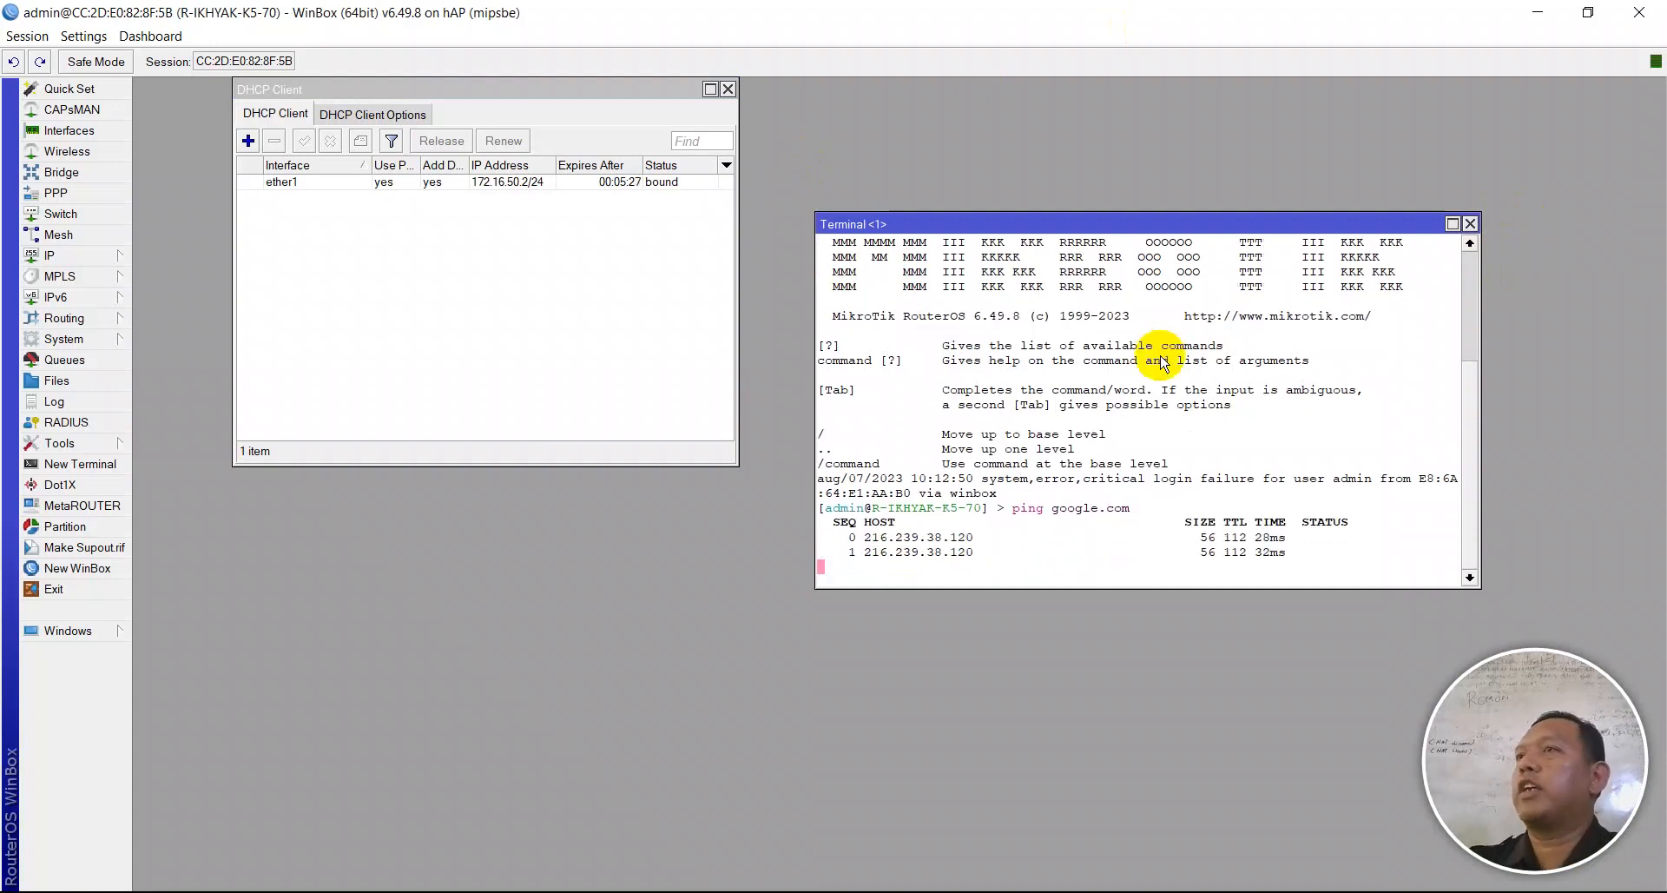
pyautogui.click(1469, 223)
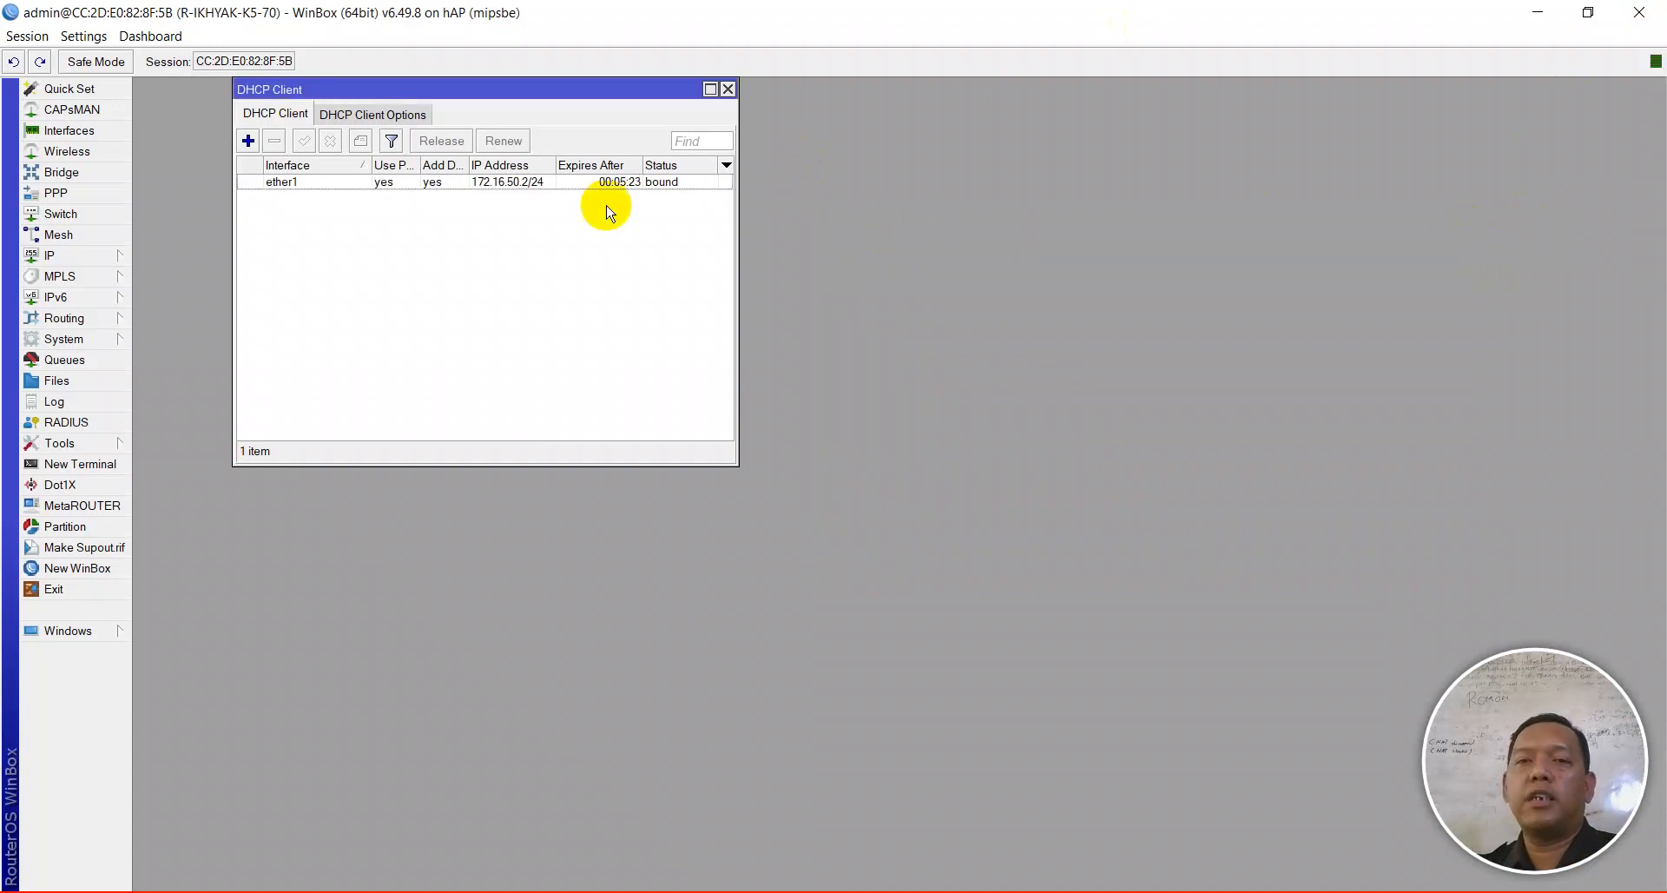
# - Enable Allow Remote Requests in the router's DNS settings
pyautogui.click(63, 255)
pyautogui.click(169, 401)
pyautogui.click(855, 531)
pyautogui.click(1077, 322)
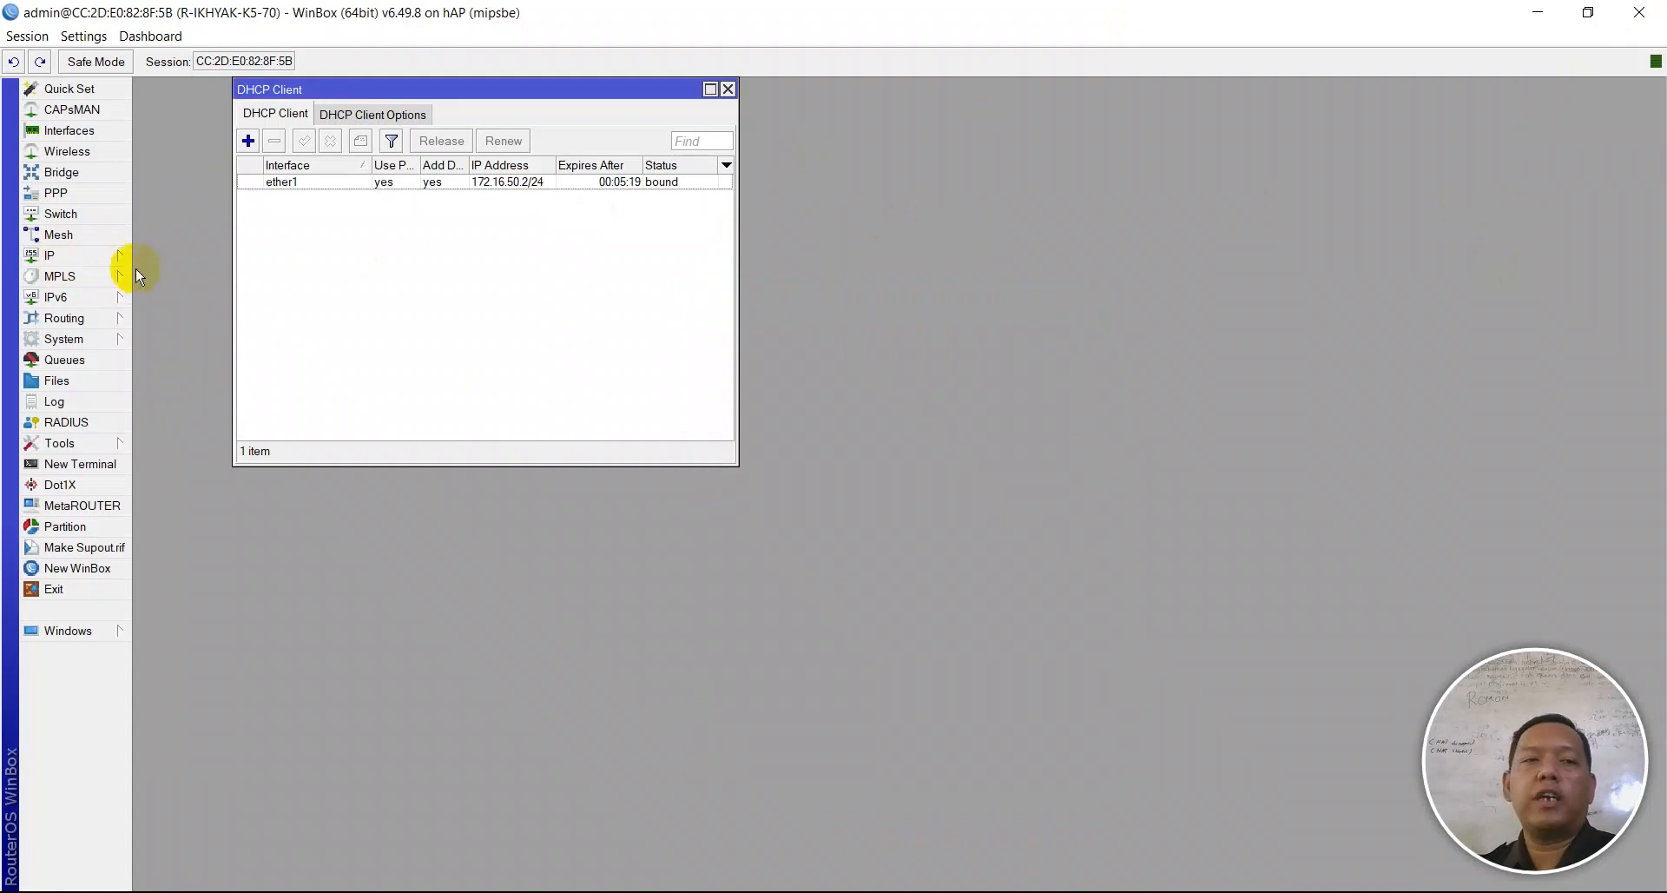
# - Check the masquerade NAT rule's action, reset all NAT counters, and close the Firewall and DHCP Client windows
pyautogui.click(104, 257)
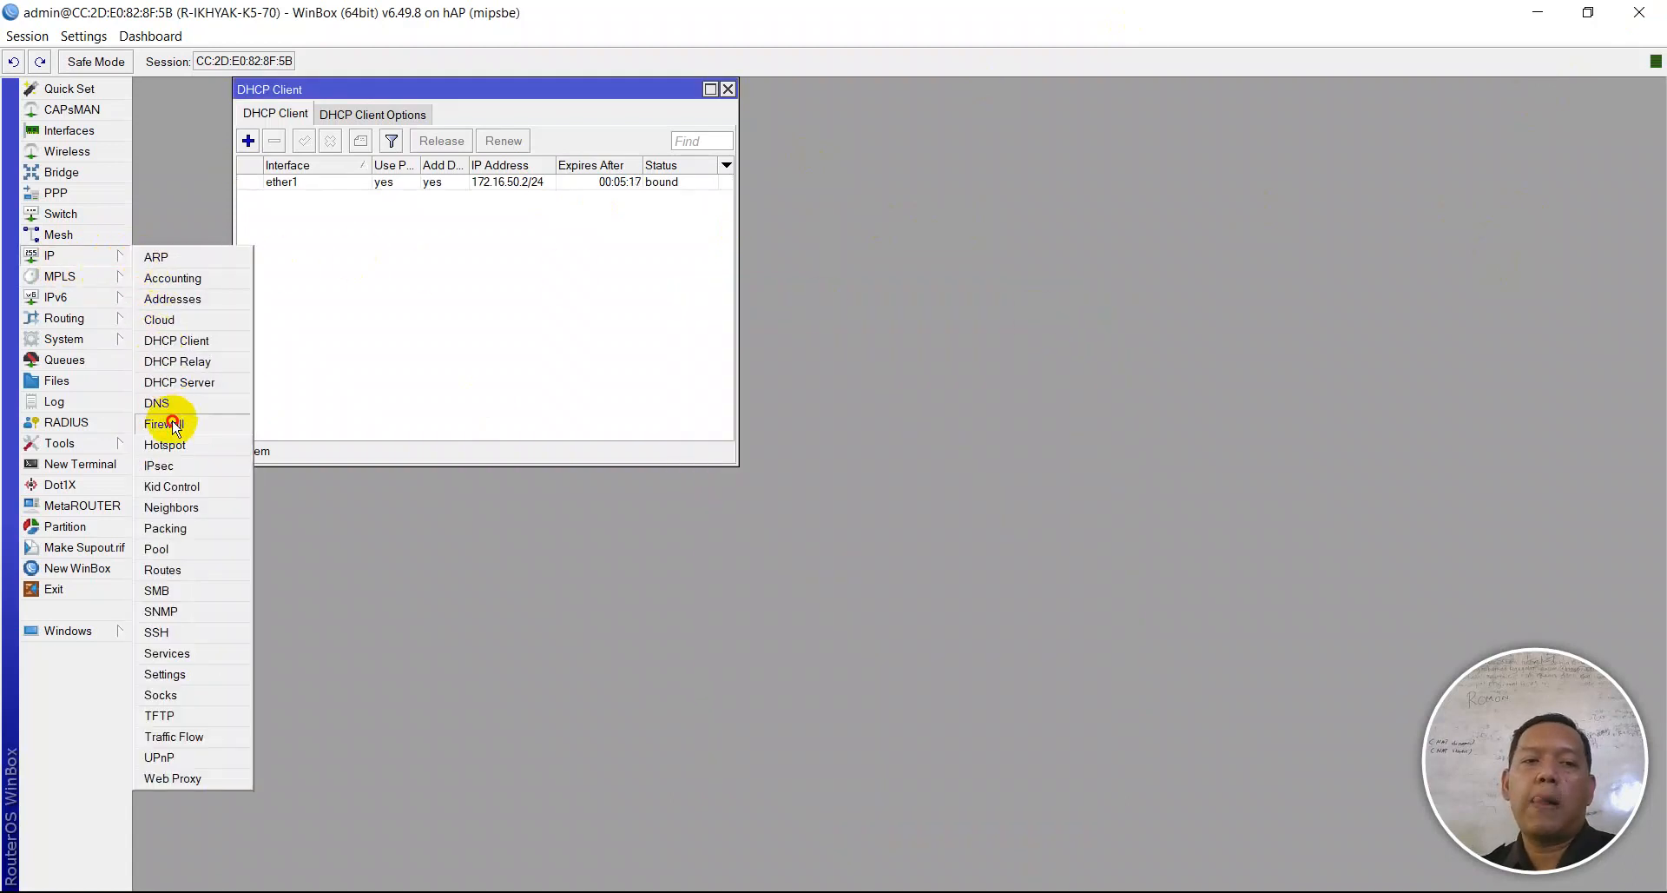
pyautogui.click(165, 424)
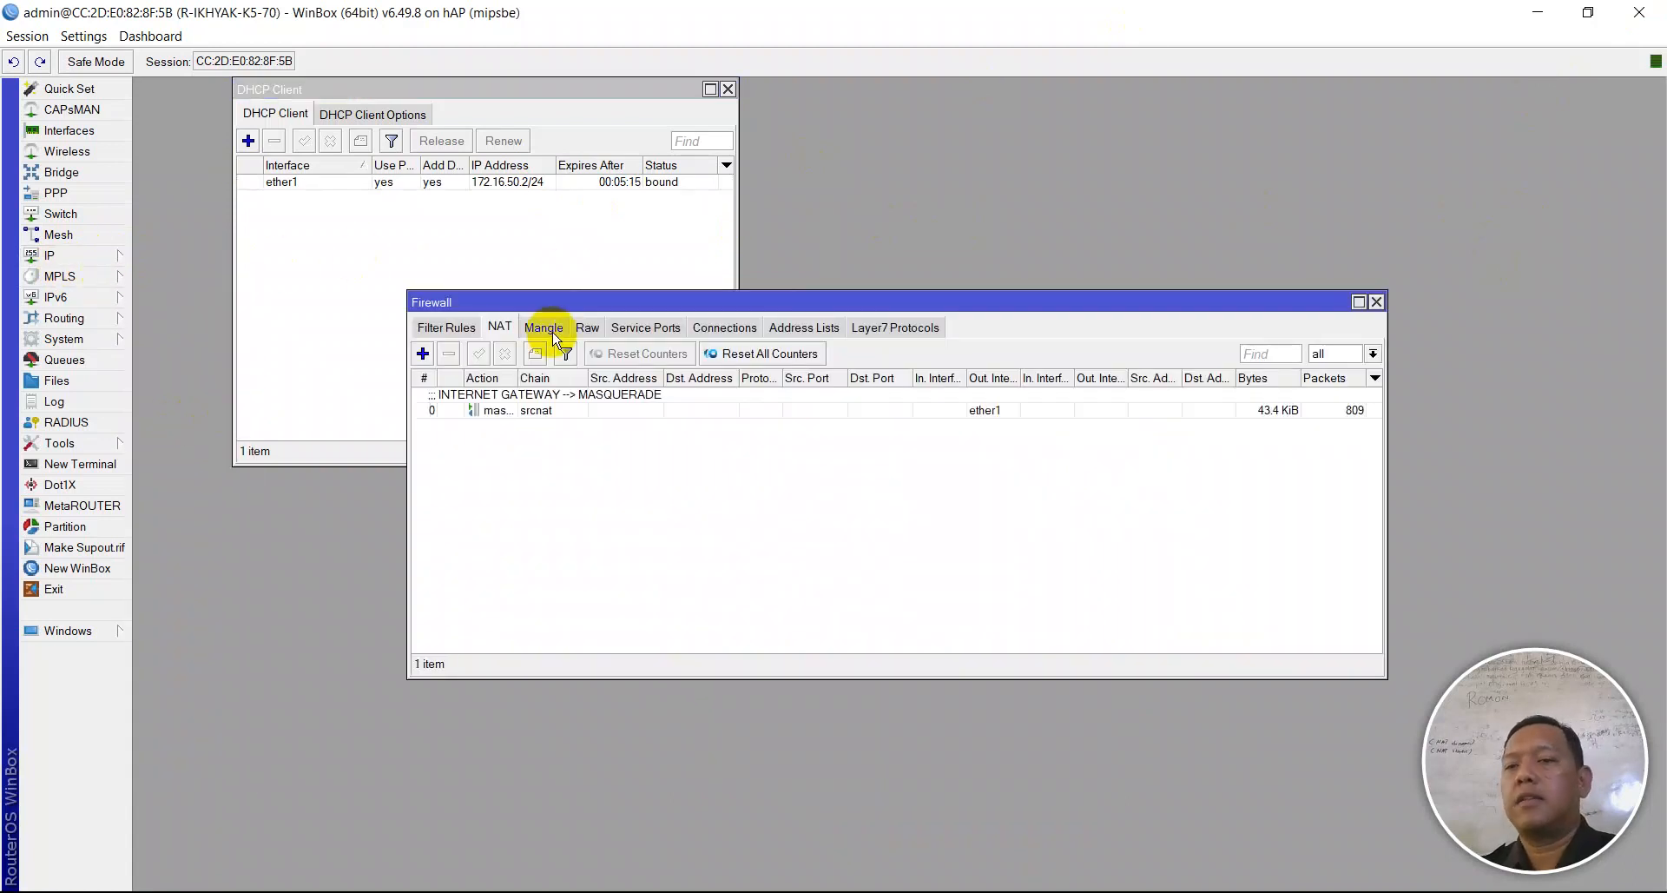
pyautogui.doubleClick(531, 411)
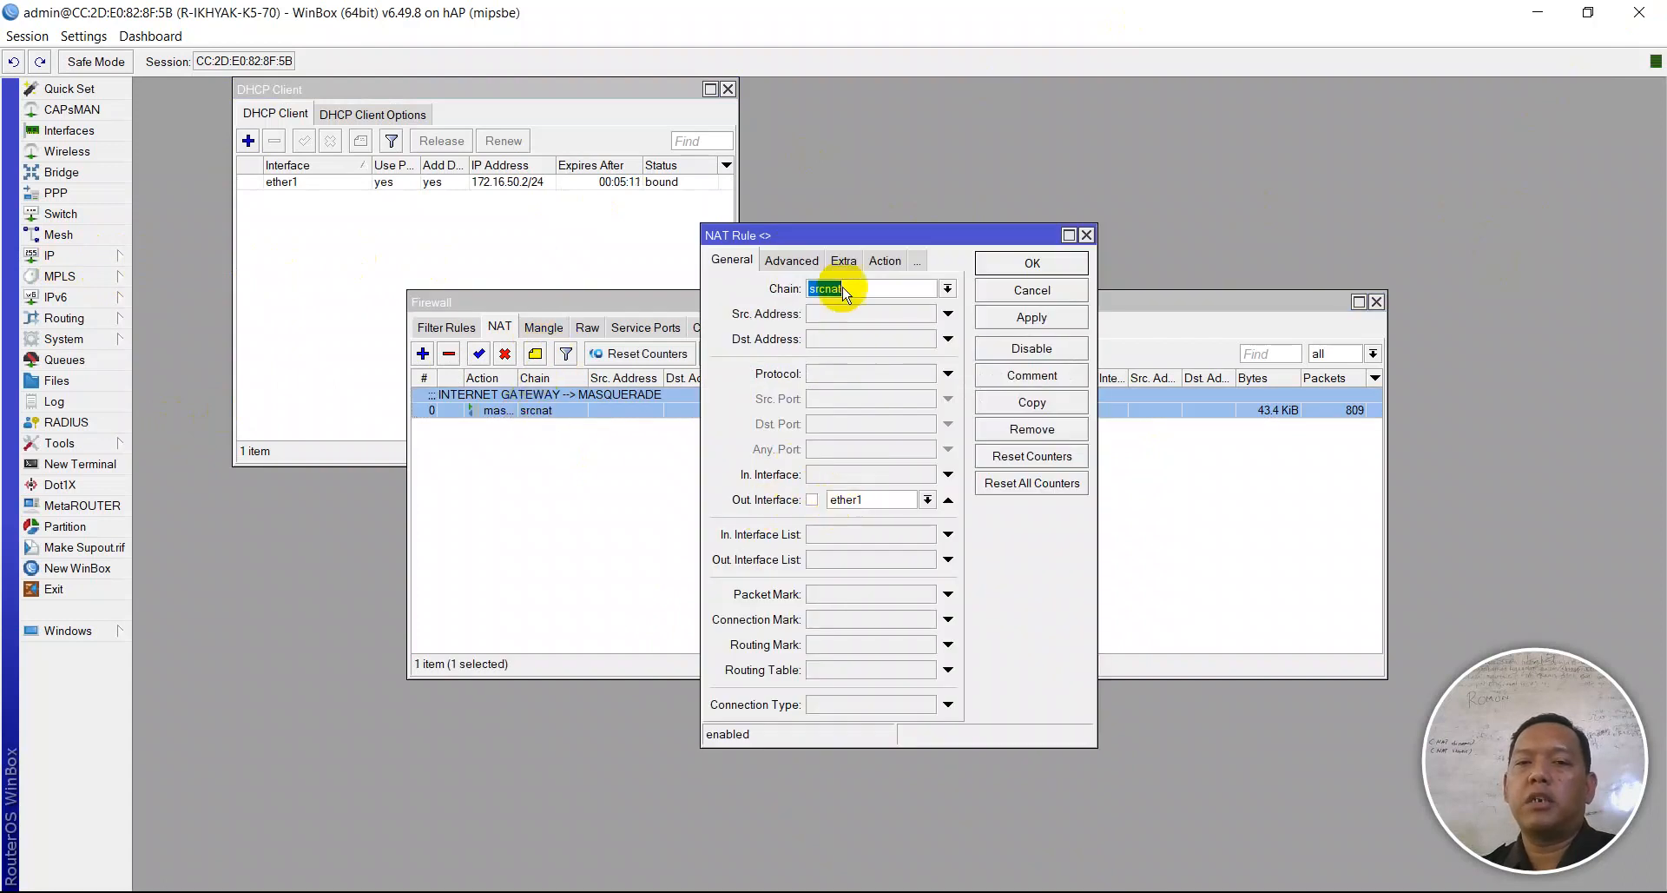
pyautogui.click(885, 261)
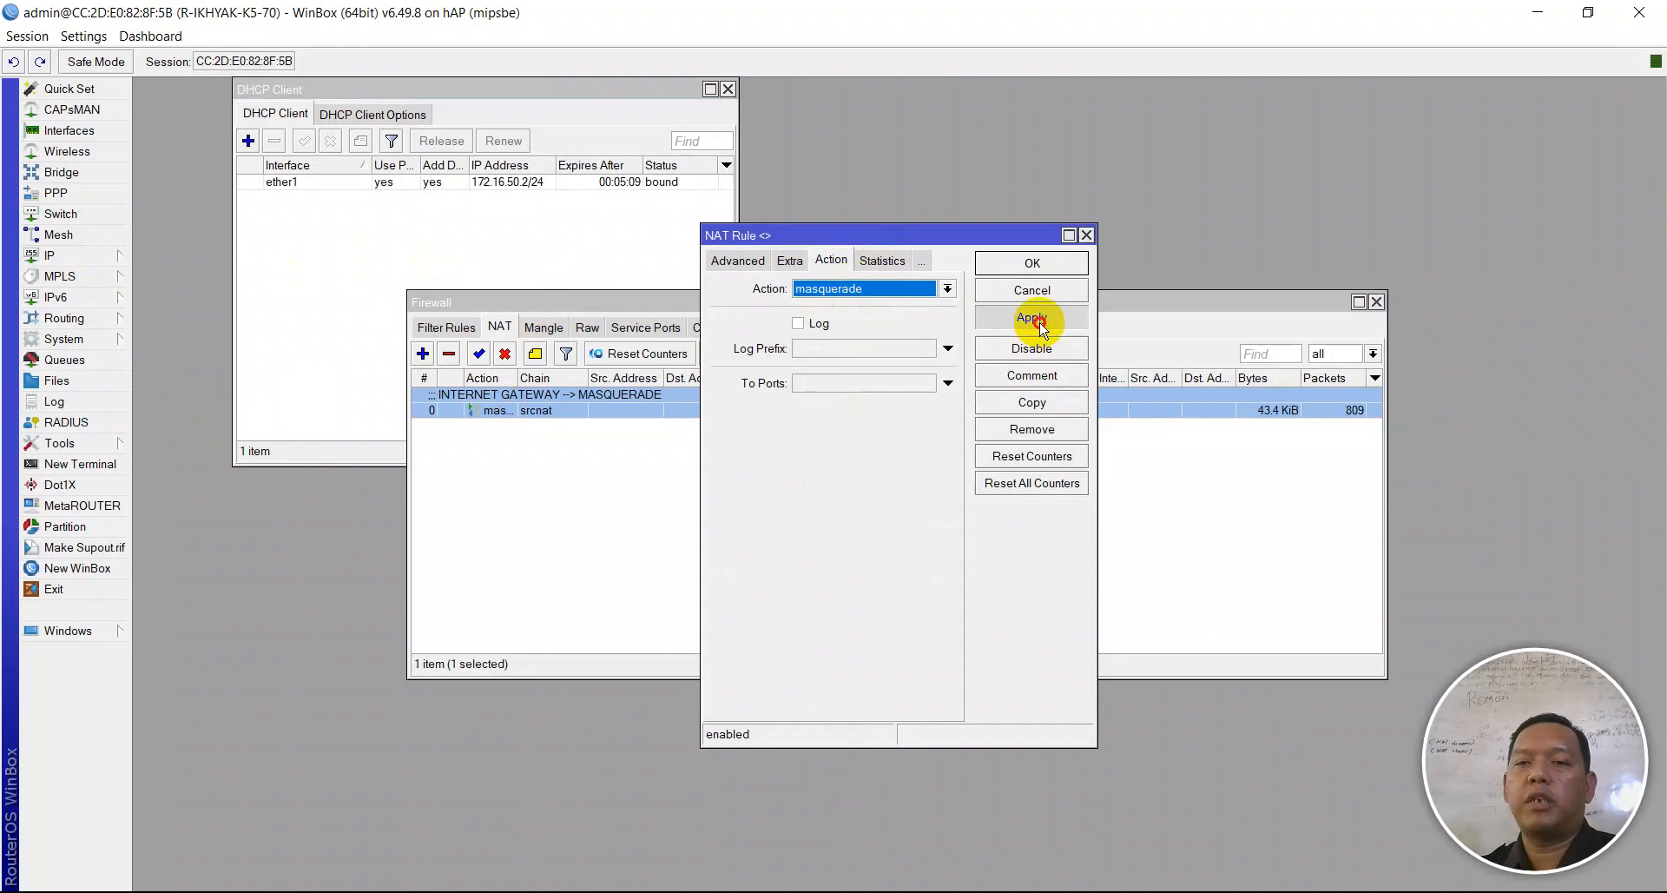
pyautogui.click(1031, 262)
pyautogui.click(751, 354)
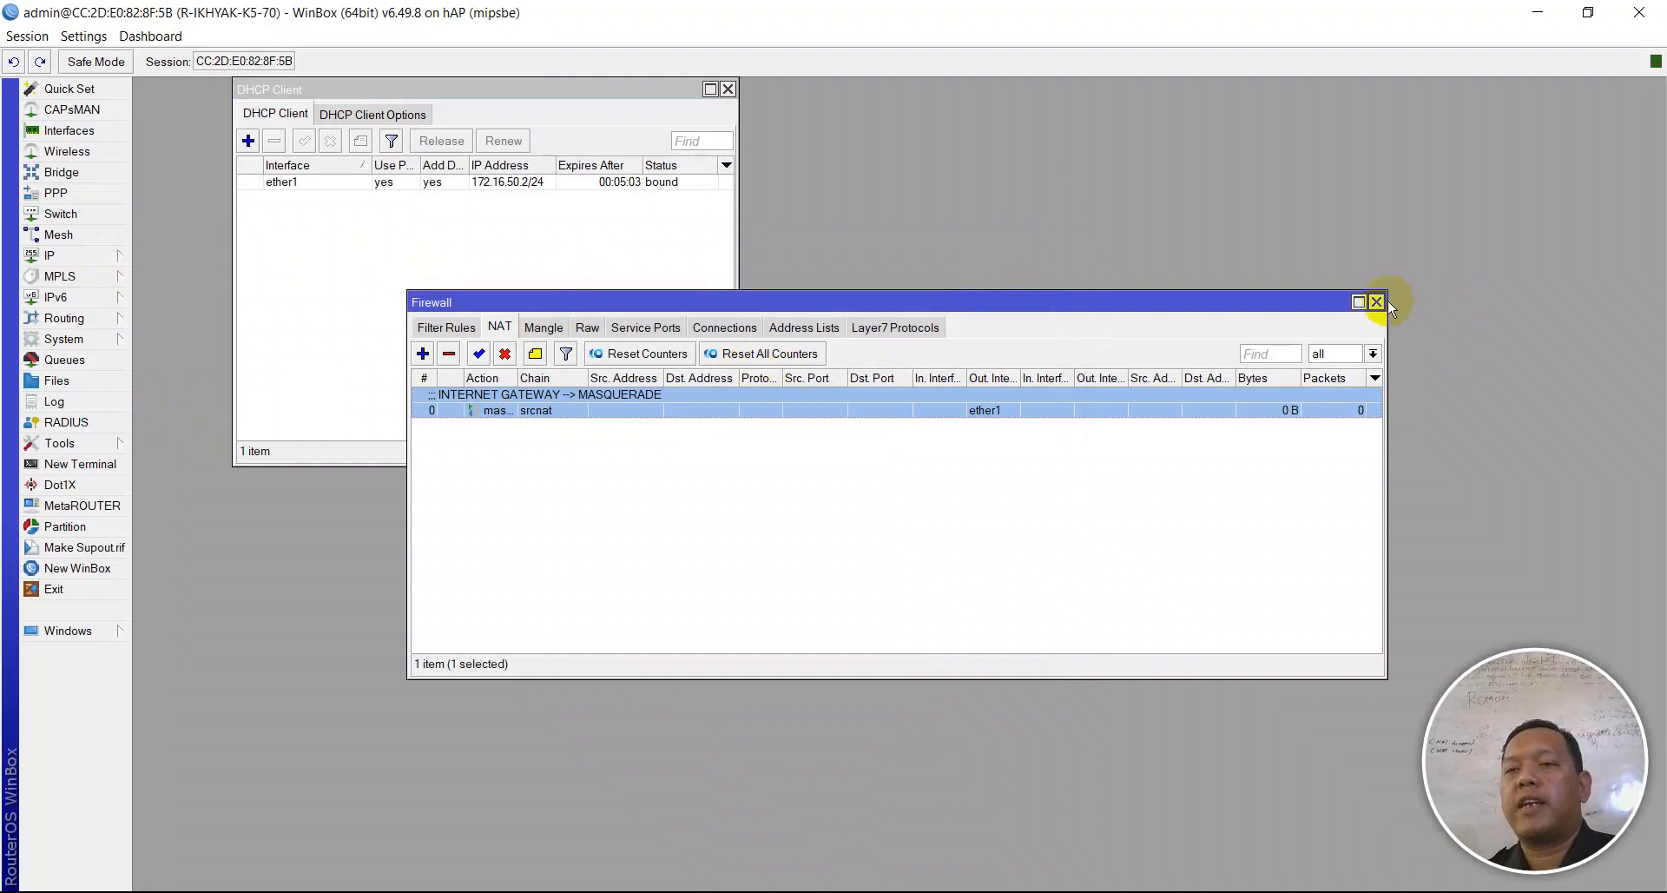
pyautogui.click(1377, 301)
pyautogui.click(728, 88)
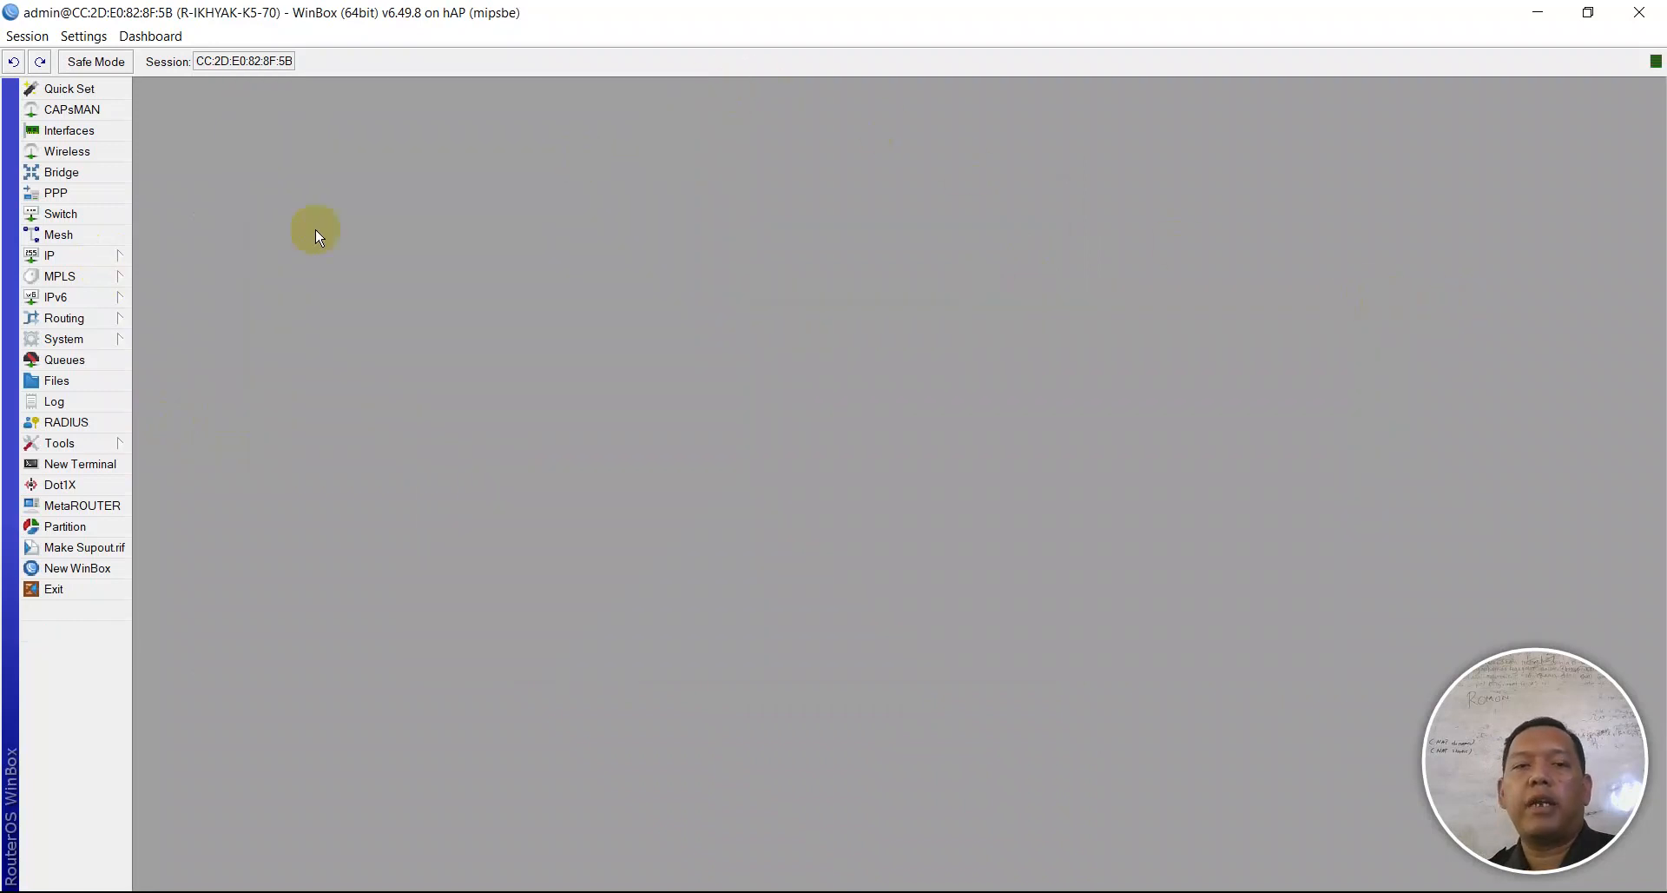
# - Change DHCP network 172.16.10.0/24 to 172.16.80.0/24 with gateway 172.16.80.1
pyautogui.click(70, 260)
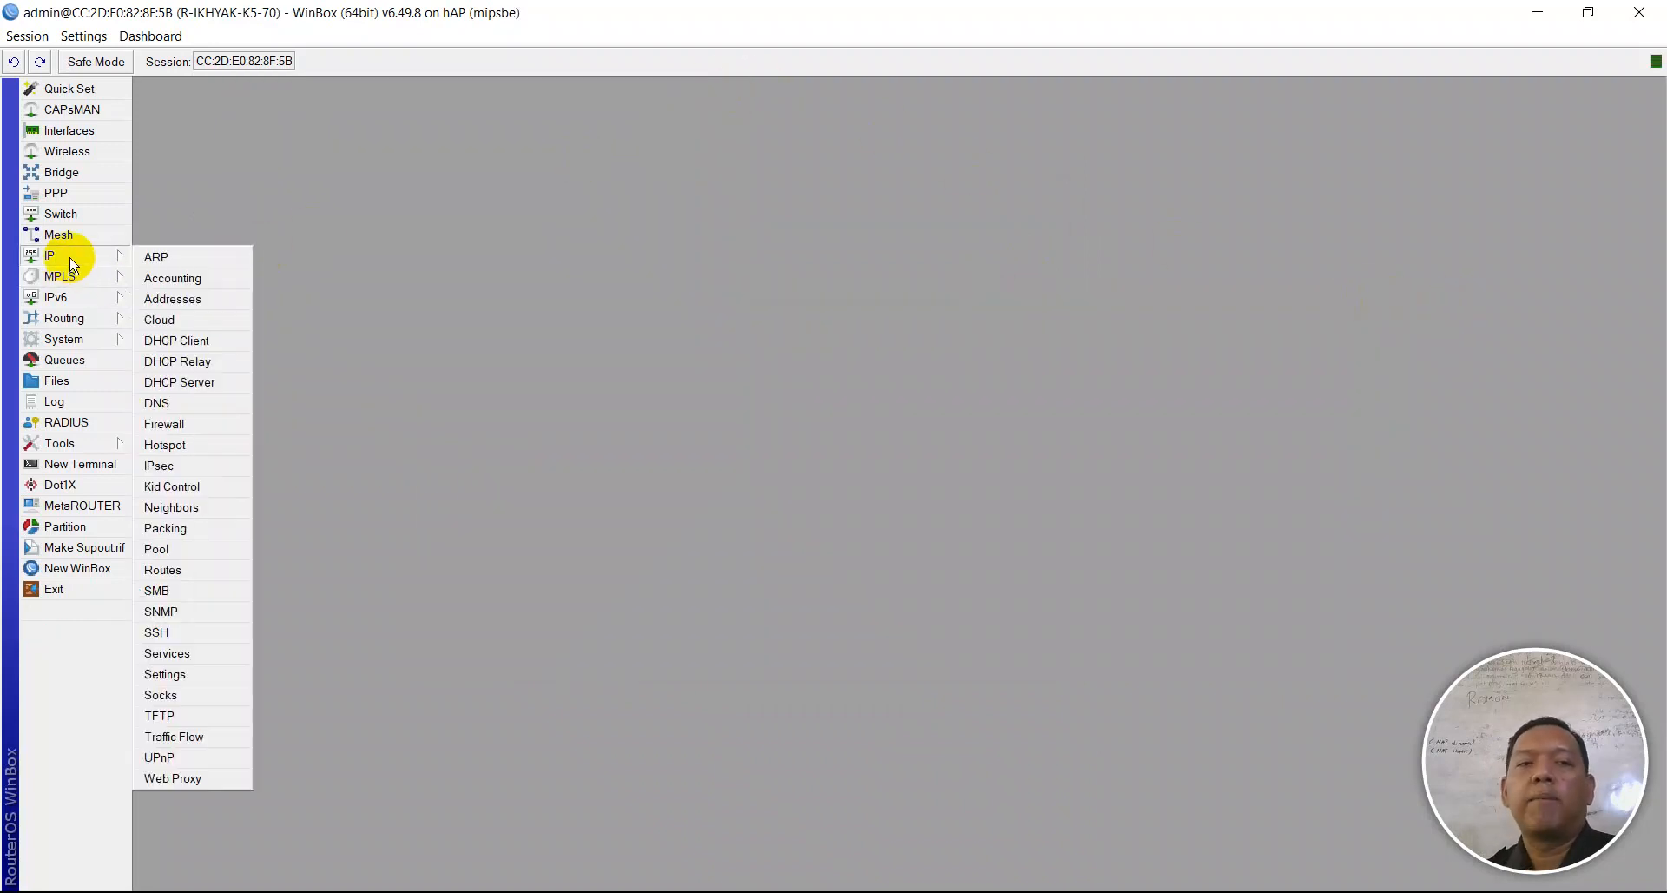
pyautogui.click(191, 382)
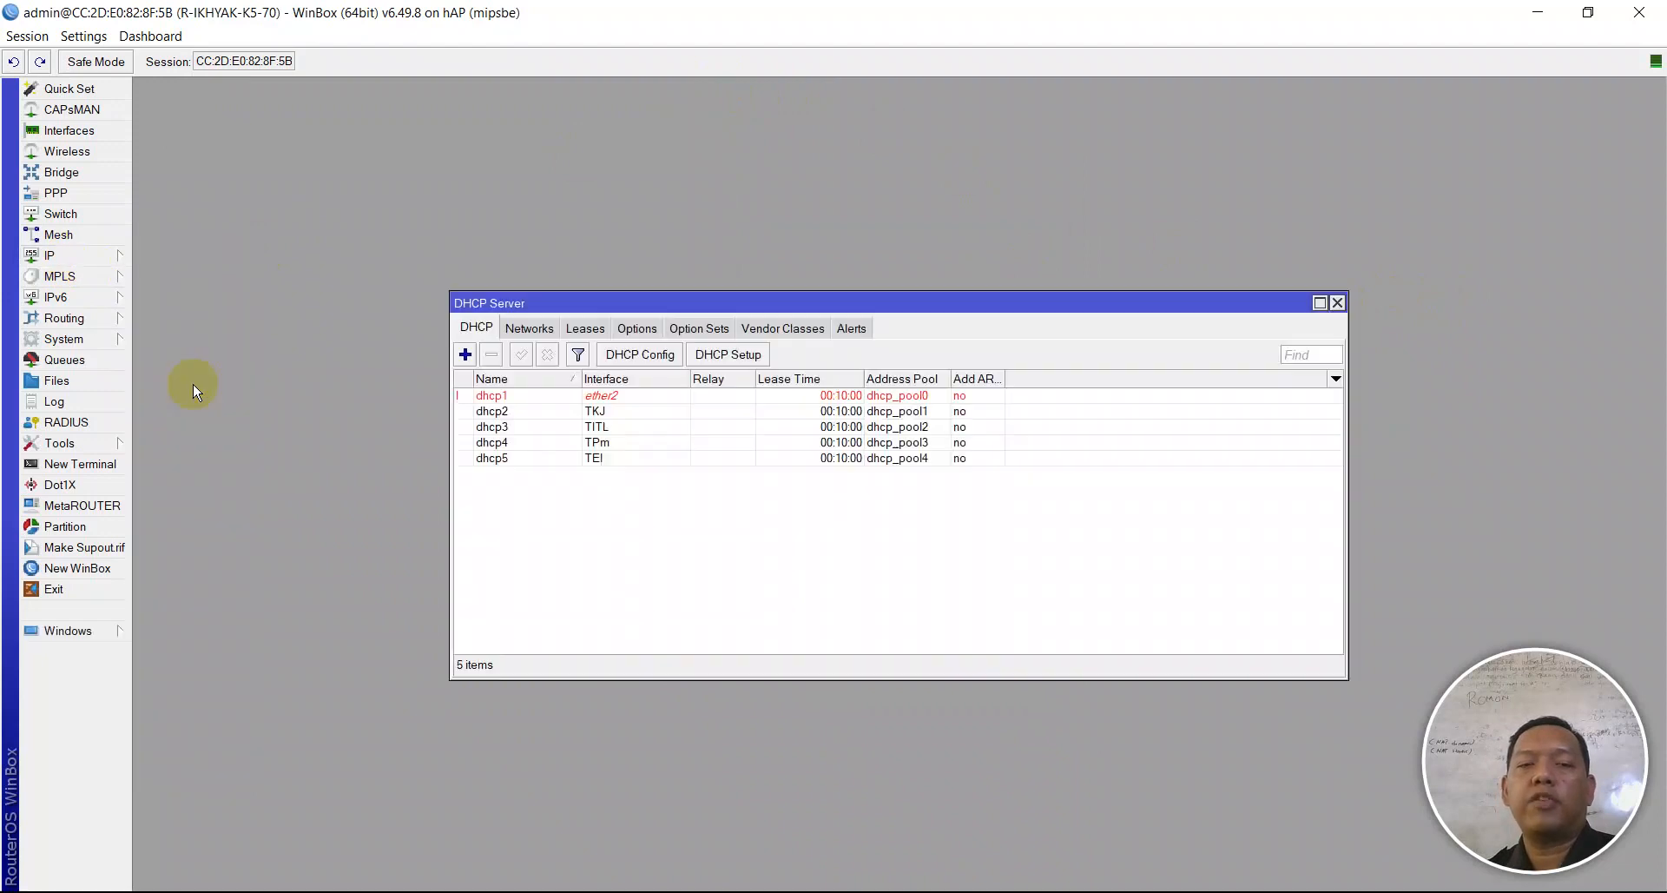
pyautogui.click(527, 330)
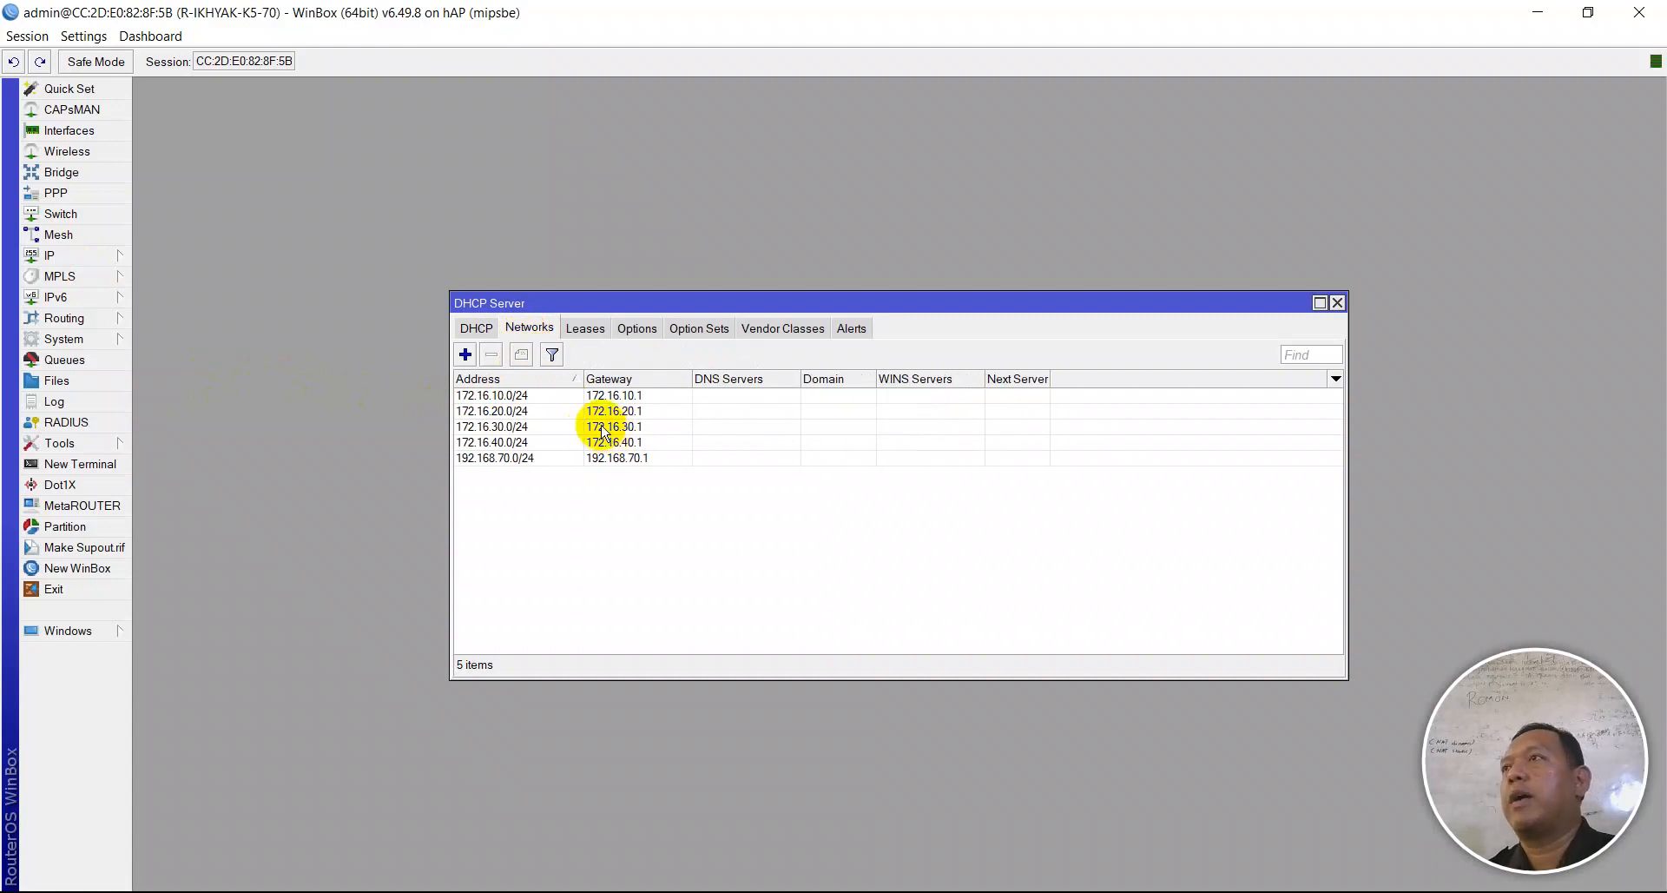
pyautogui.doubleClick(503, 398)
pyautogui.click(876, 344)
pyautogui.press('Left')
pyautogui.press('BackSpace')
pyautogui.write('8')
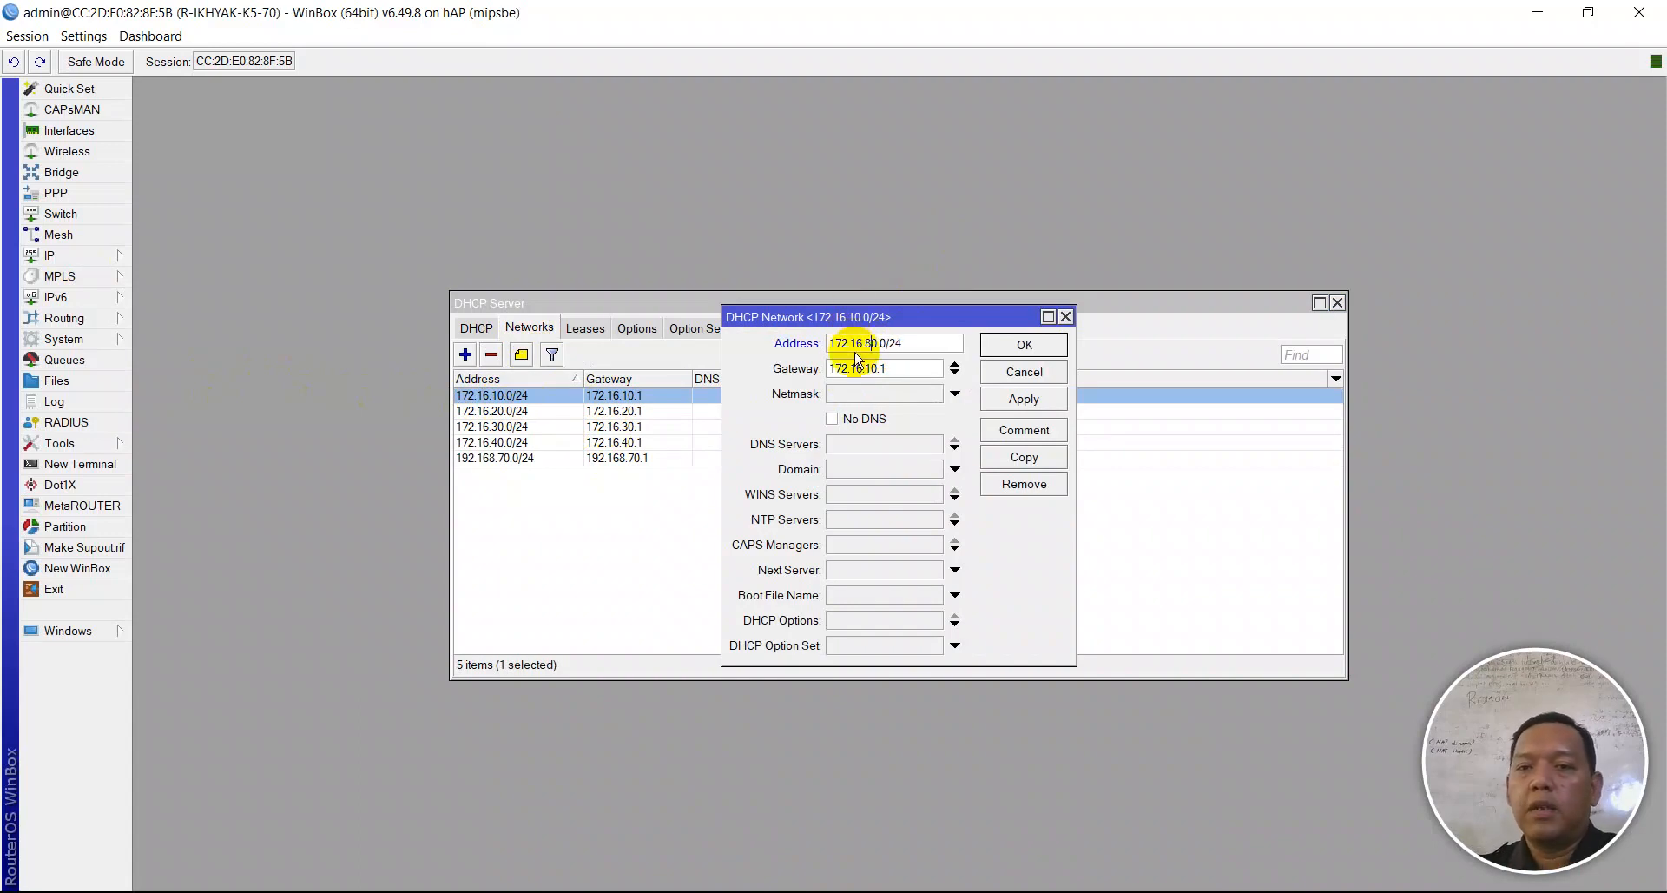
pyautogui.click(871, 369)
pyautogui.write('8')
pyautogui.click(1016, 398)
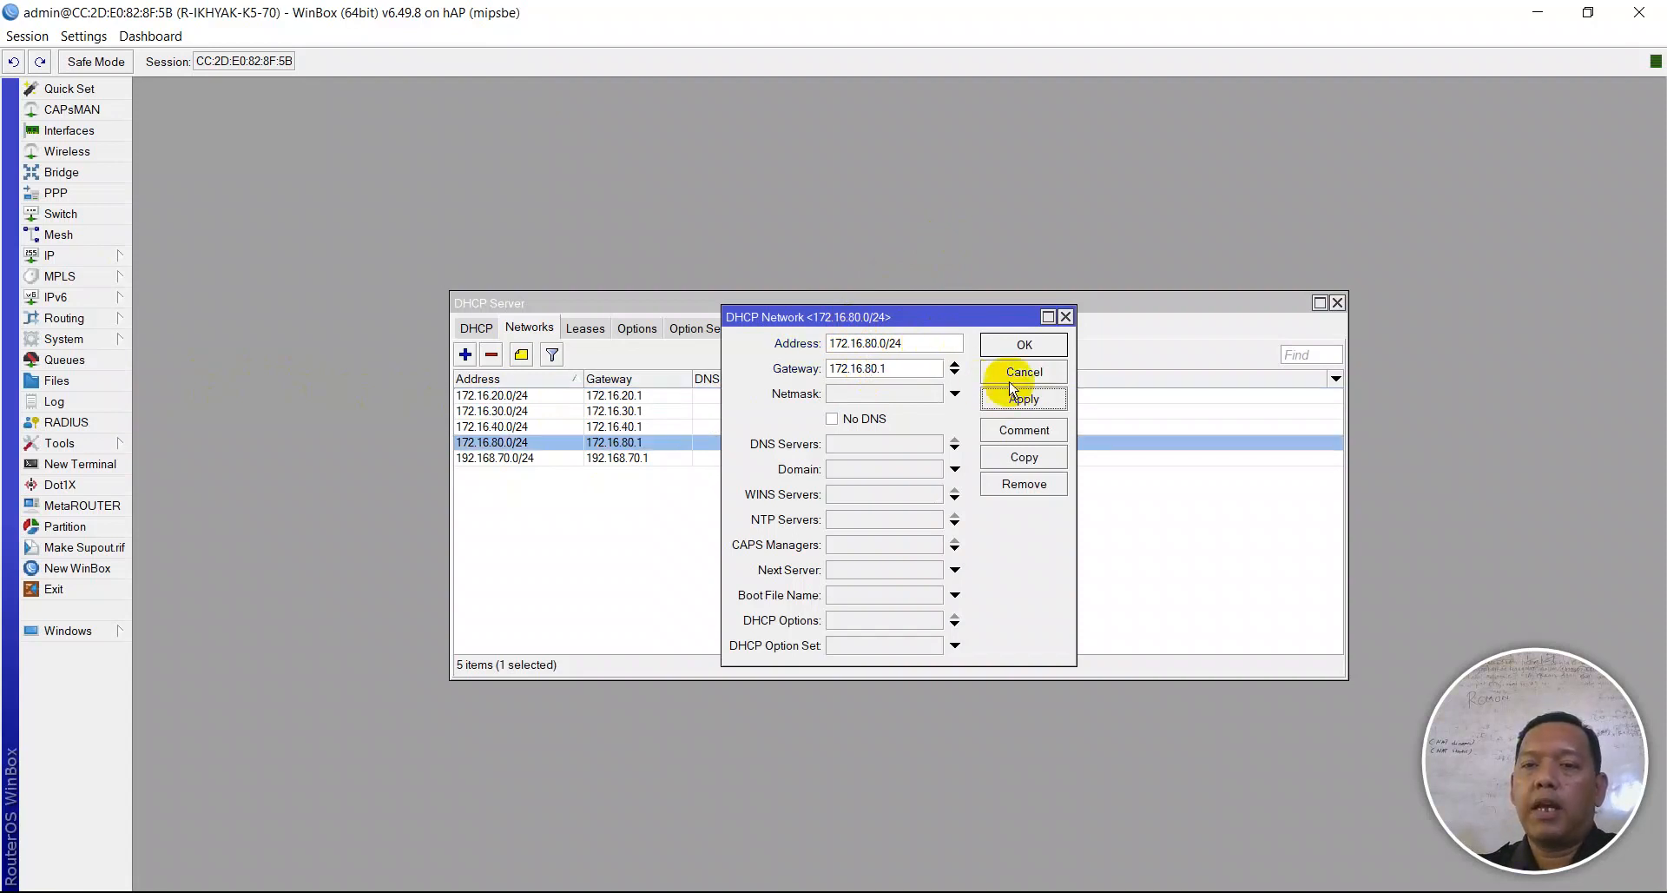
pyautogui.click(1021, 345)
# - Change DHCP network 172.16.20.0/24 to 172.16.90.0/24 with gateway 172.16.90.1
pyautogui.doubleClick(498, 397)
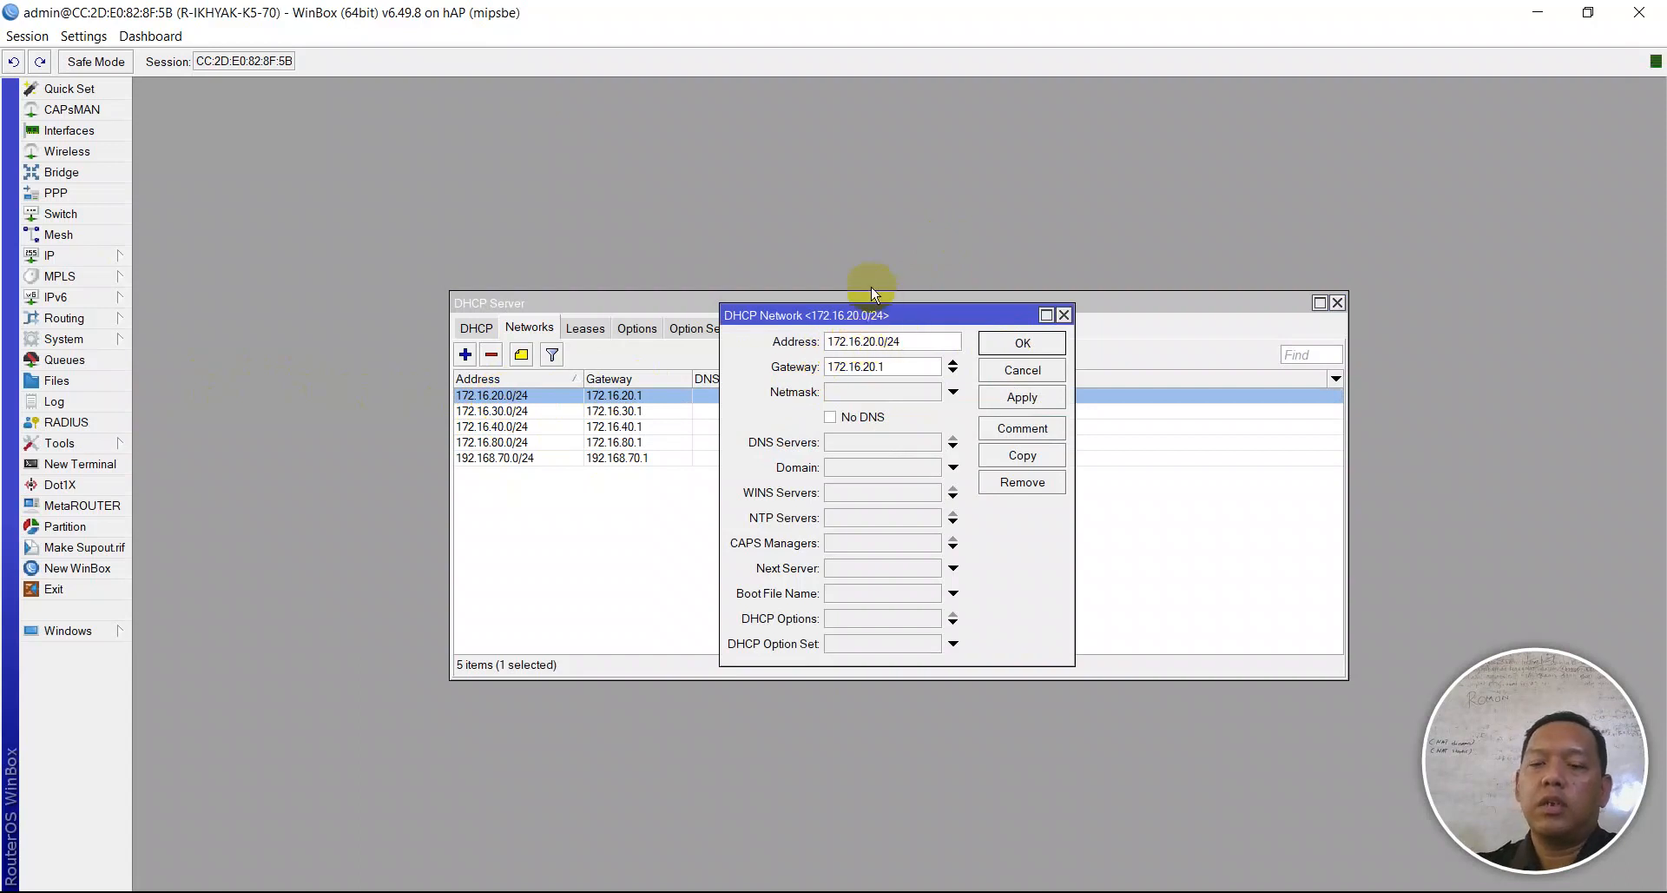
pyautogui.press('BackSpace')
pyautogui.write('9')
pyautogui.press('Tab')
pyautogui.press('Left')
pyautogui.press('Left')
pyautogui.press('Left')
pyautogui.press('BackSpace')
pyautogui.write('9')
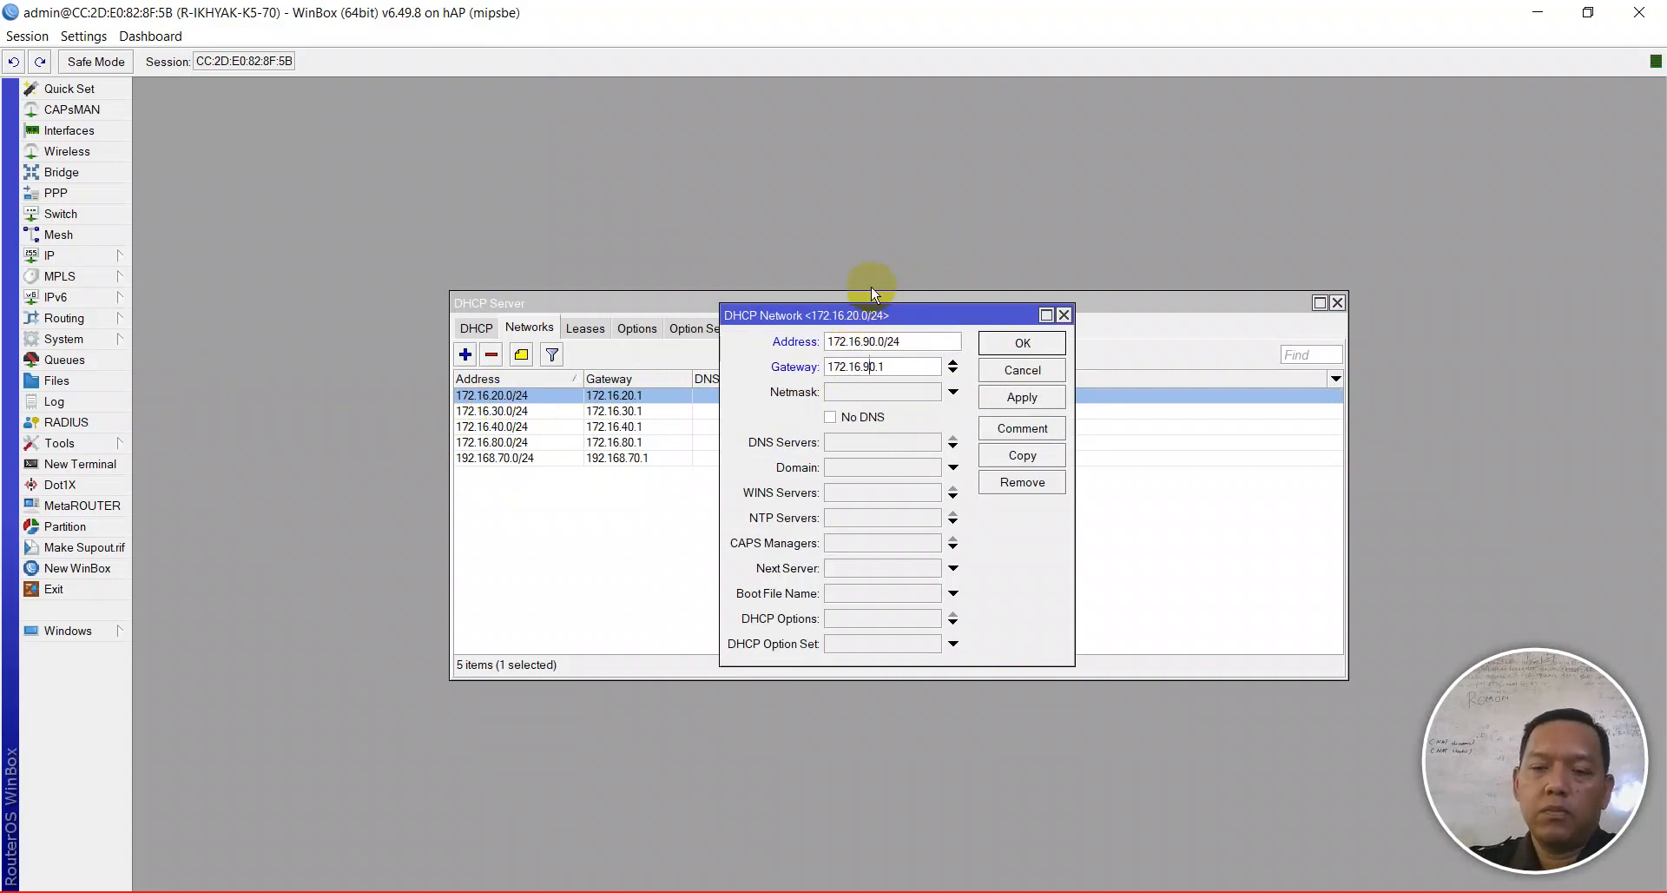
pyautogui.click(1022, 397)
pyautogui.click(1022, 342)
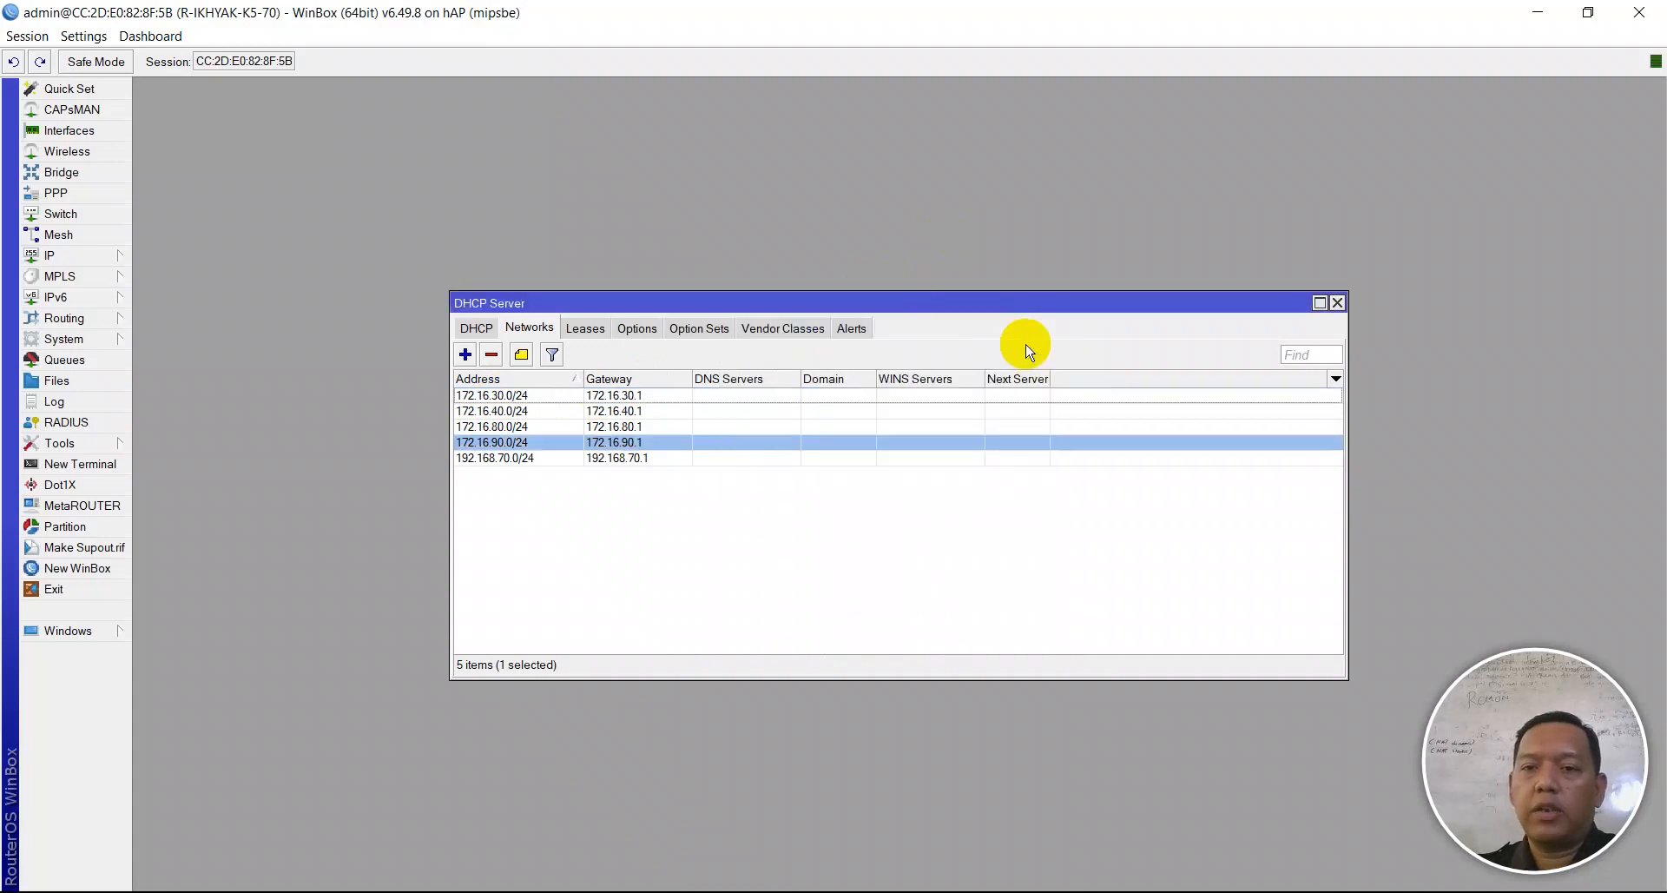
# - Change DHCP network 172.16.30.0/24 to 172.16.100.0/24 with gateway 172.16.100.1
pyautogui.doubleClick(614, 395)
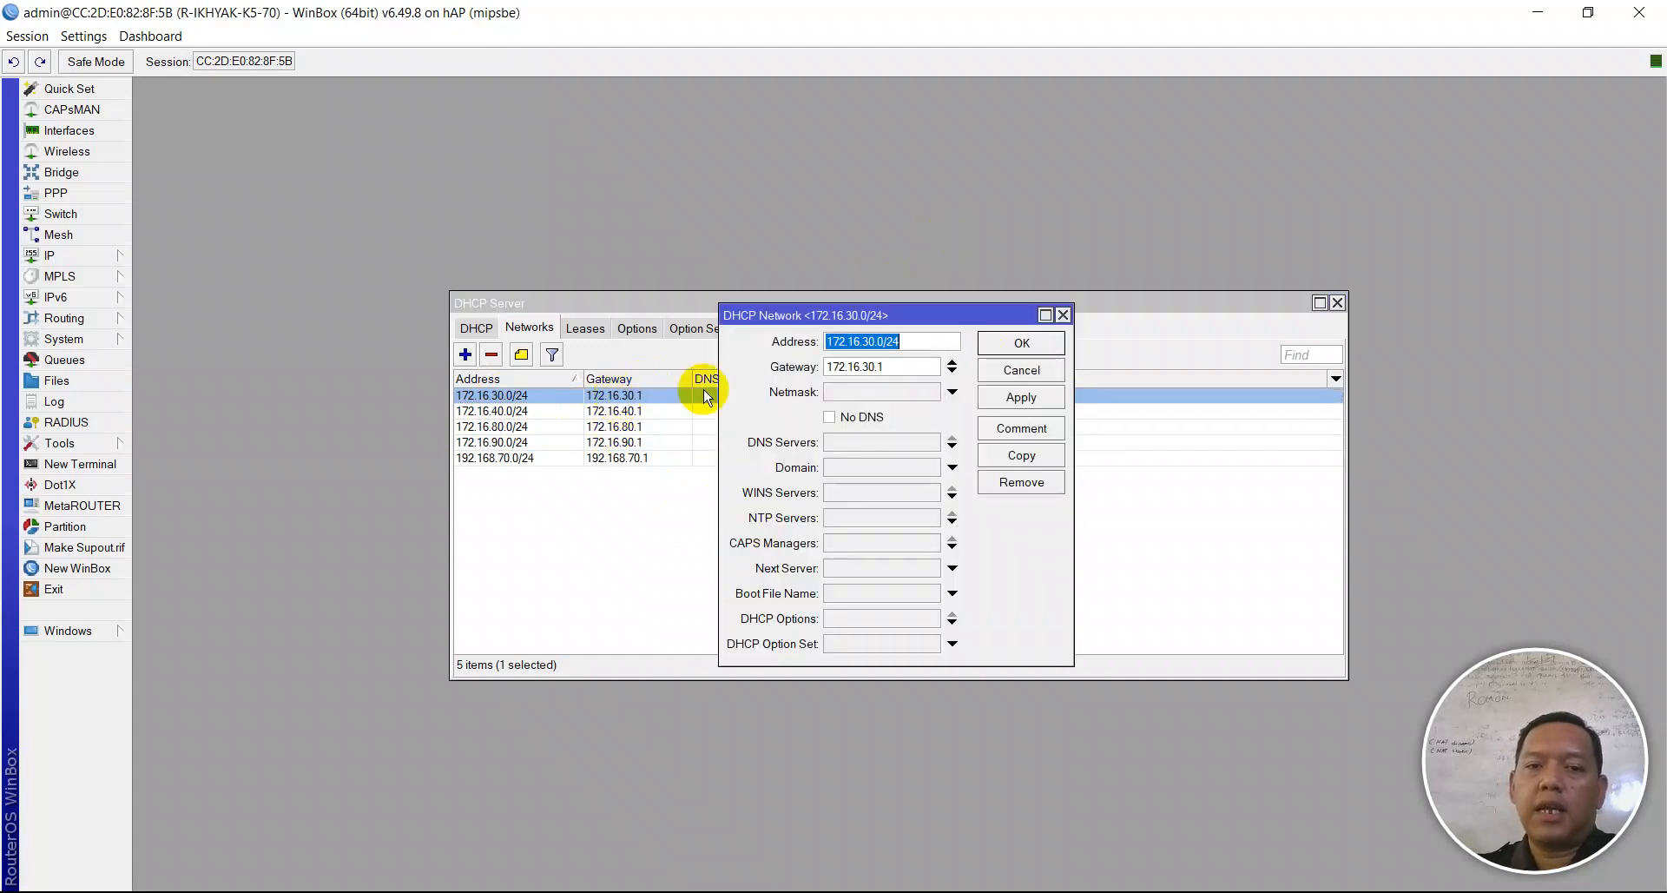
pyautogui.moveTo(862, 341); pyautogui.dragTo(879, 342)
pyautogui.write('10')
pyautogui.press('Tab')
pyautogui.press('Left')
pyautogui.press('Left')
pyautogui.press('Left')
pyautogui.press('BackSpace')
pyautogui.write('10')
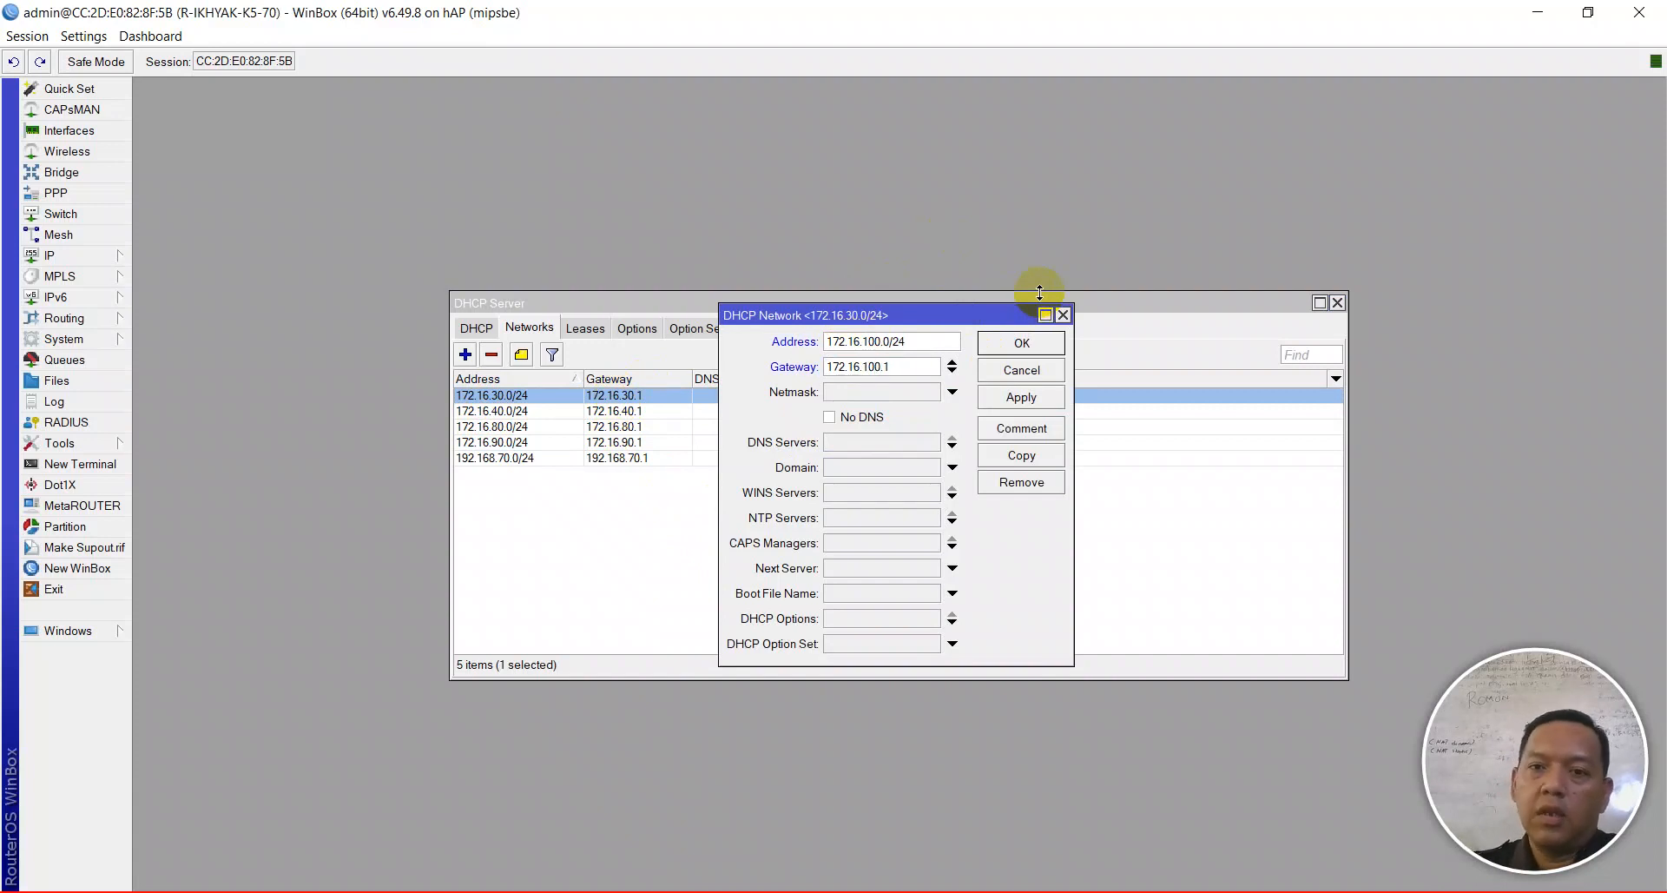
pyautogui.click(1021, 396)
pyautogui.click(1022, 342)
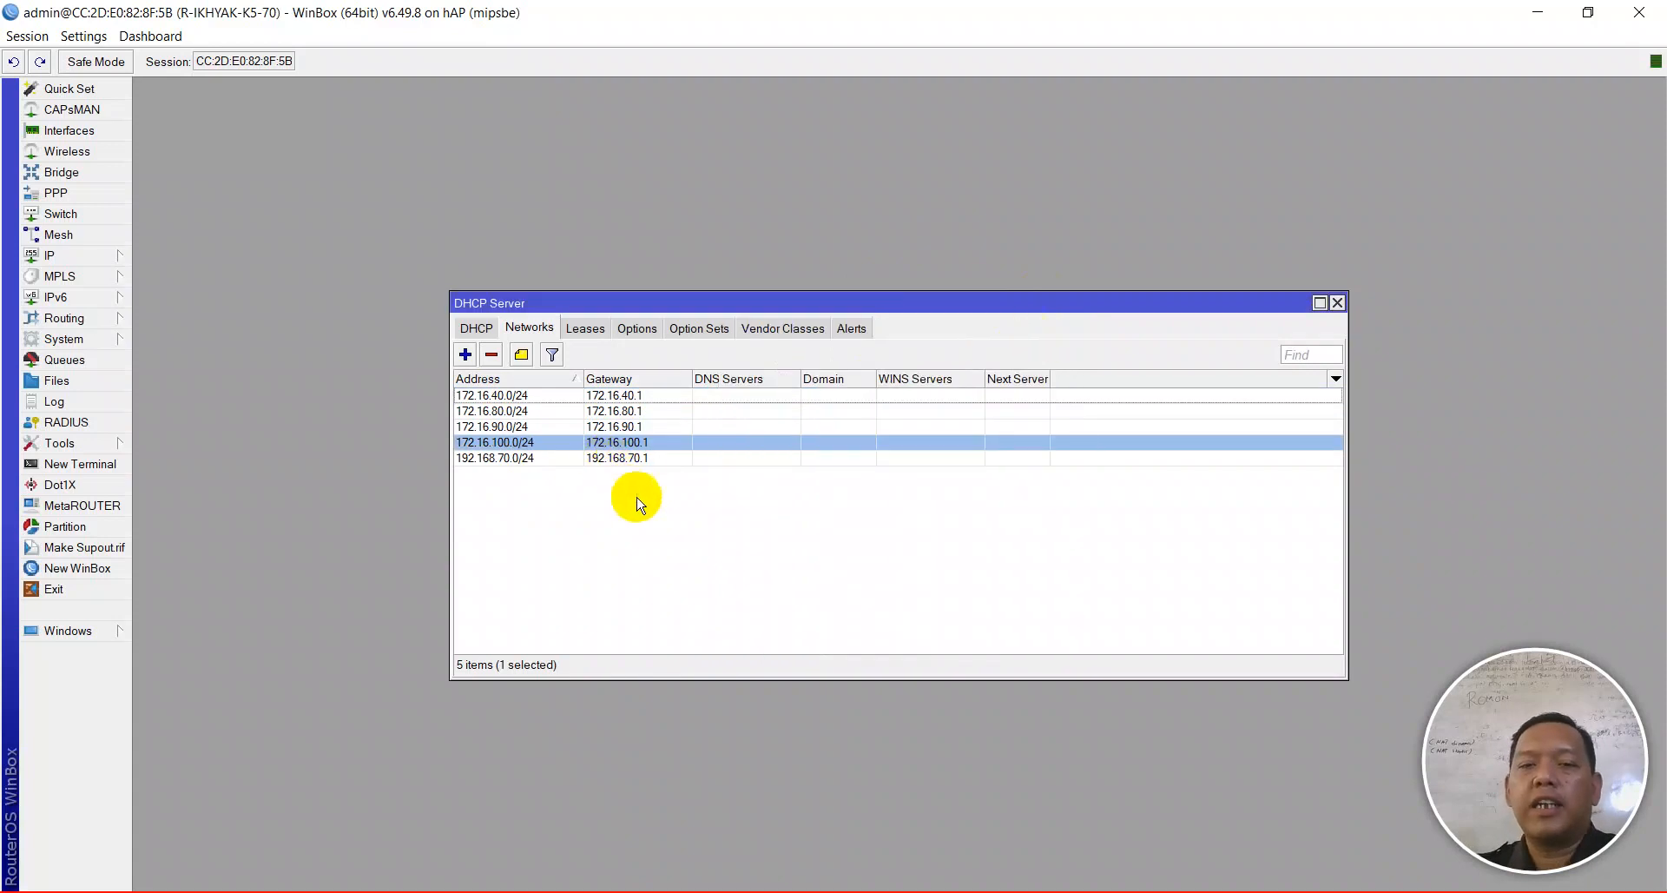
# - Disable and re-enable the Ethernet adapter, allowing the PC to be discoverable on the network
pyautogui.hotkey('alt', 'Tab')
pyautogui.rightClick(655, 249)
pyautogui.click(690, 263)
pyautogui.click(694, 262)
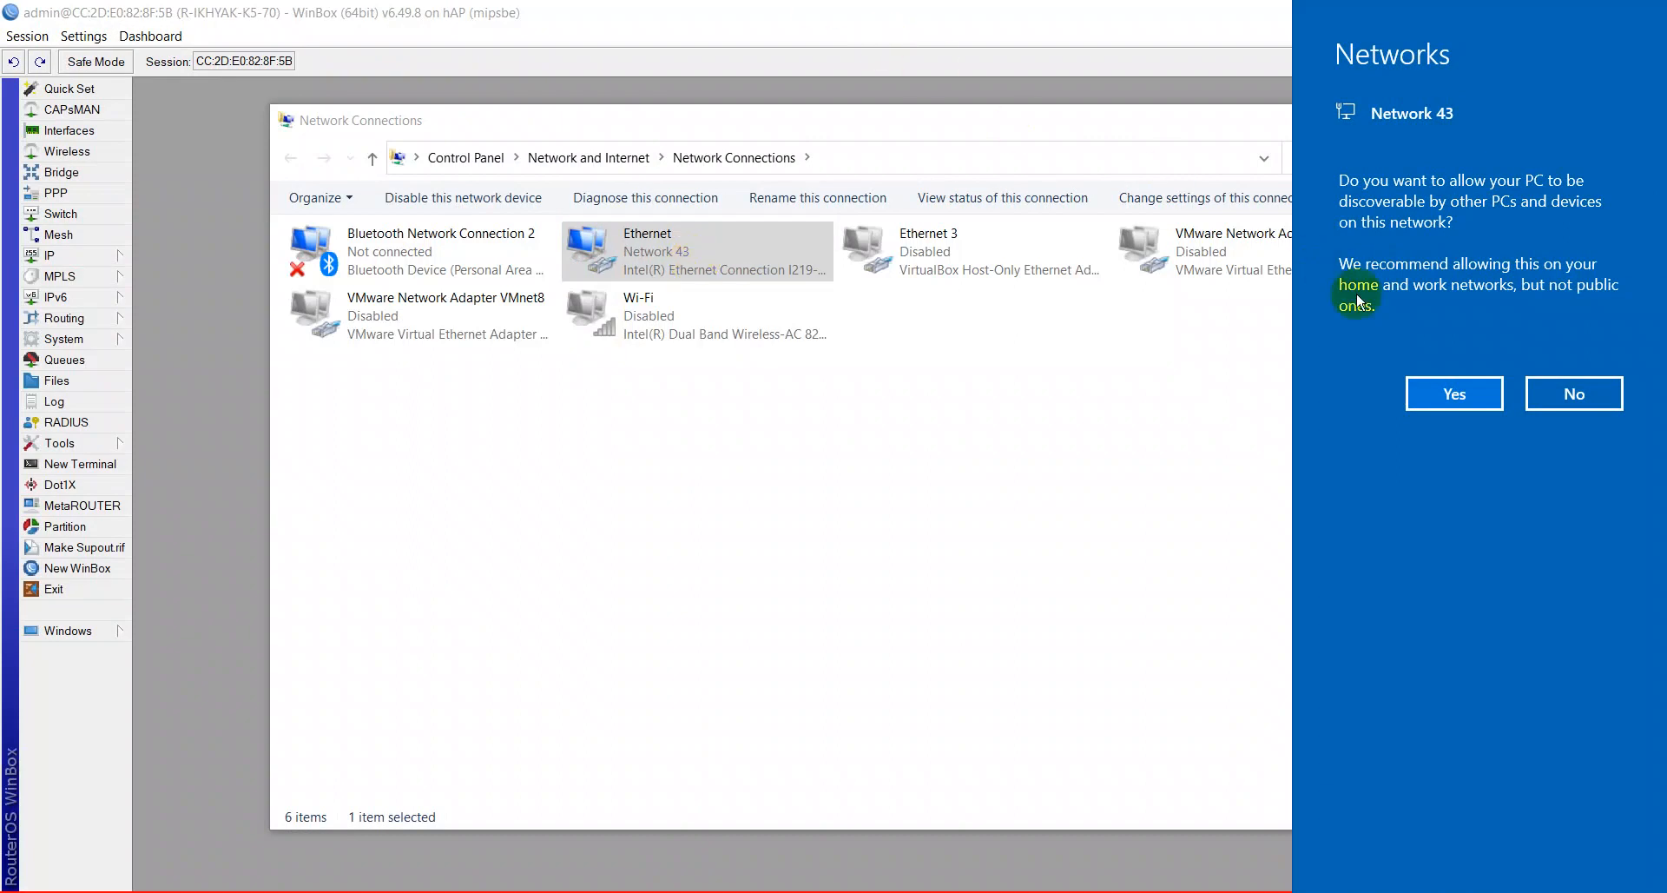
pyautogui.click(1451, 412)
pyautogui.click(1033, 445)
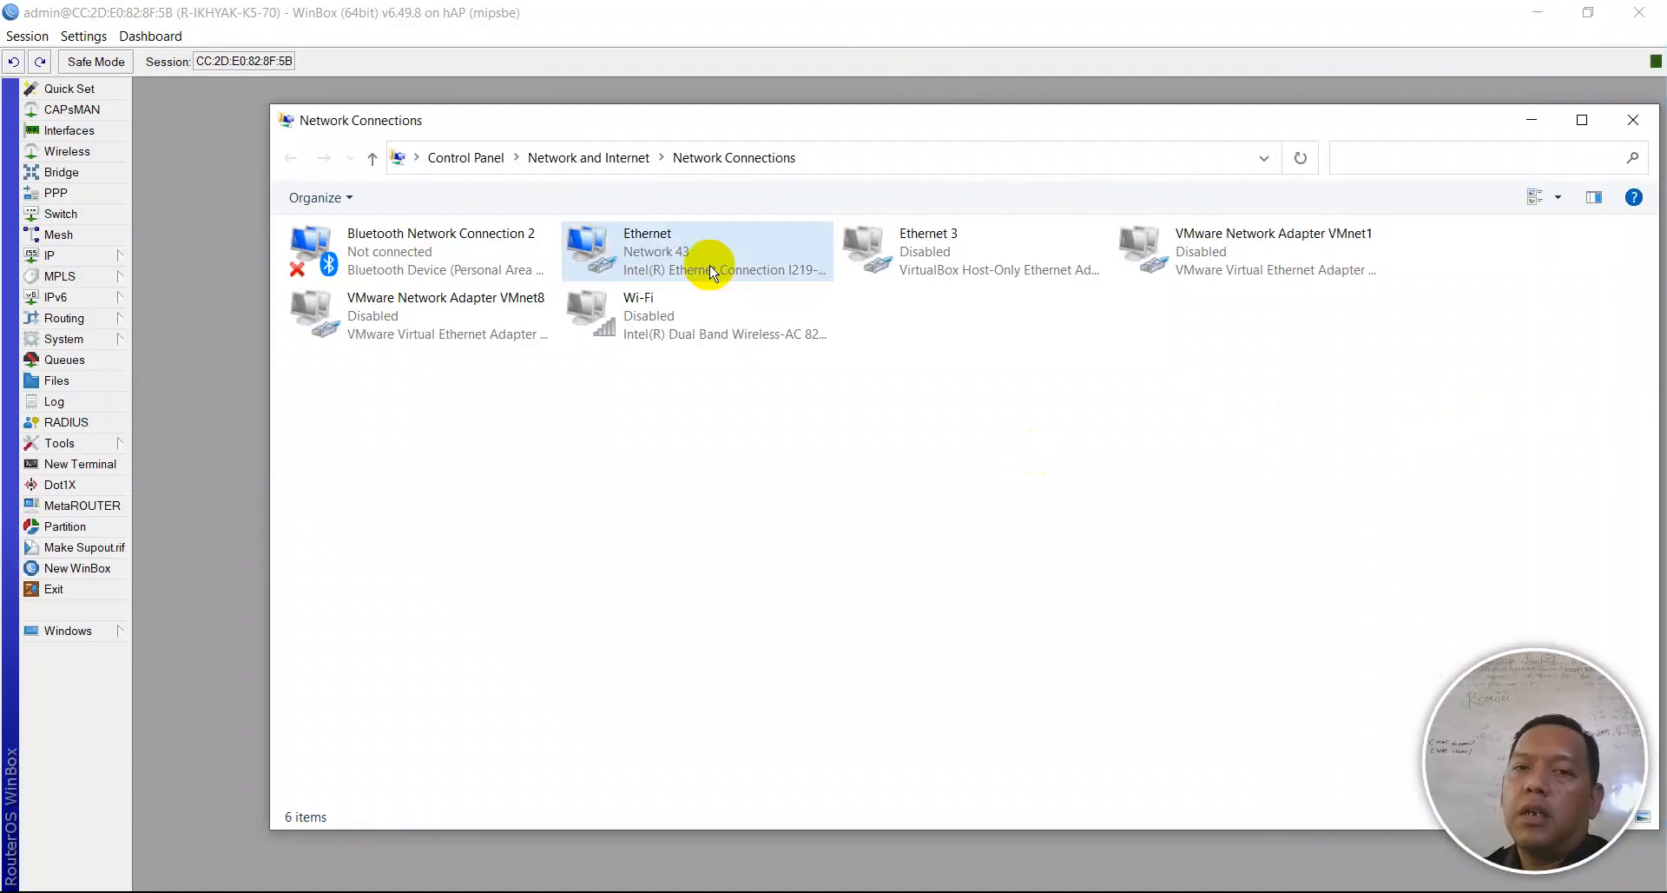
# - Confirm Ethernet leased 172.16.80.254 with gateway and DHCP server 172.16.80.1
pyautogui.rightClick(654, 260)
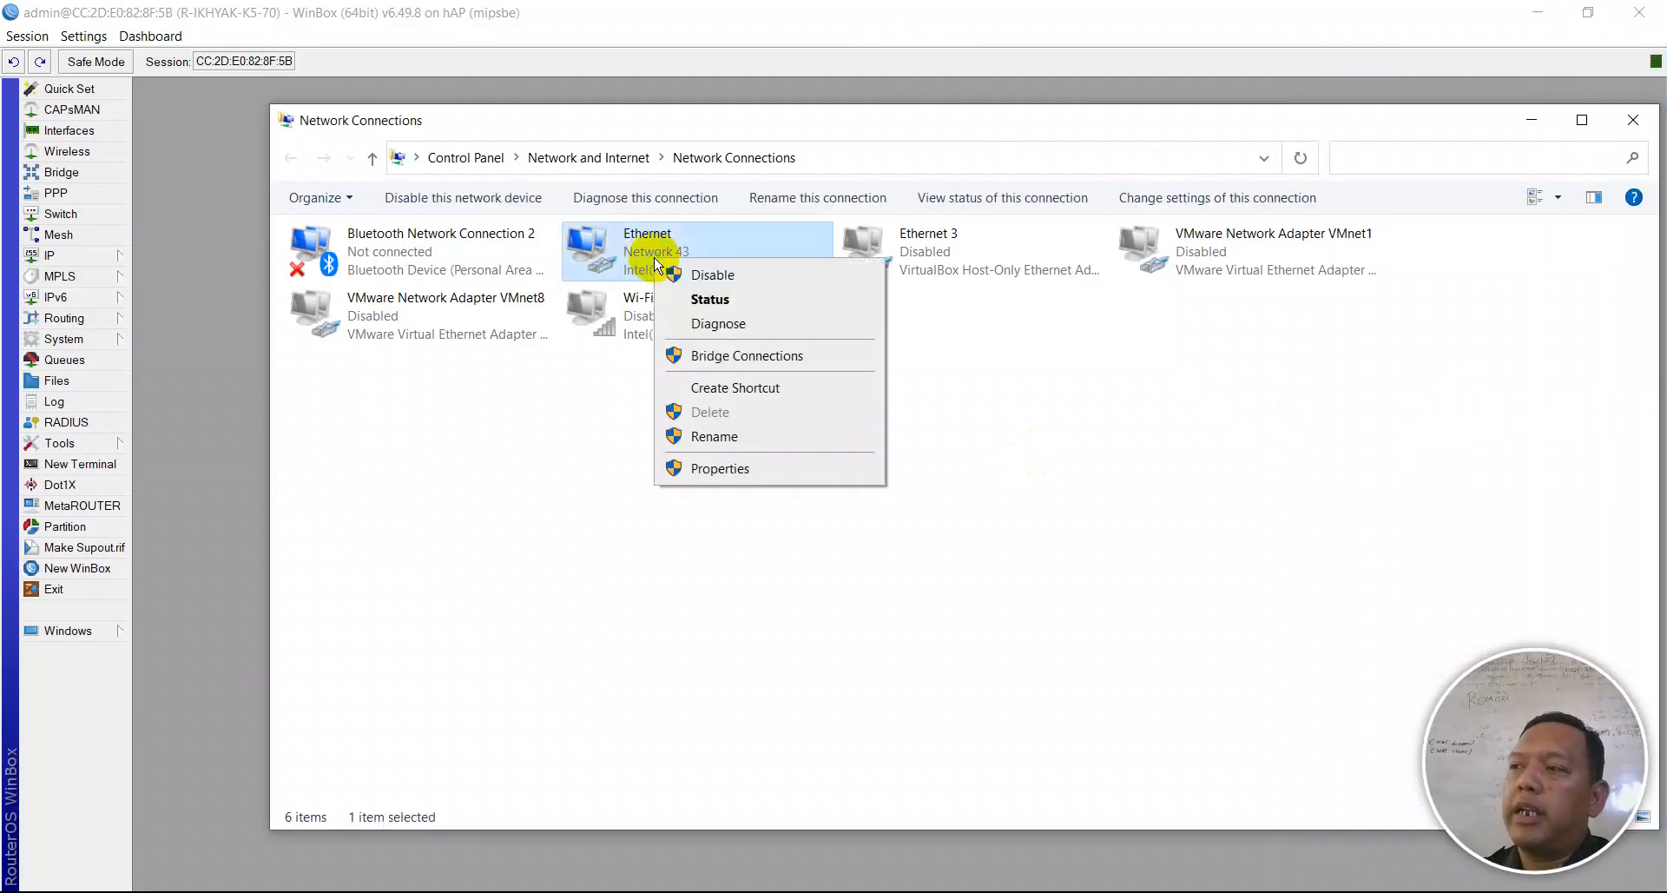
pyautogui.click(706, 304)
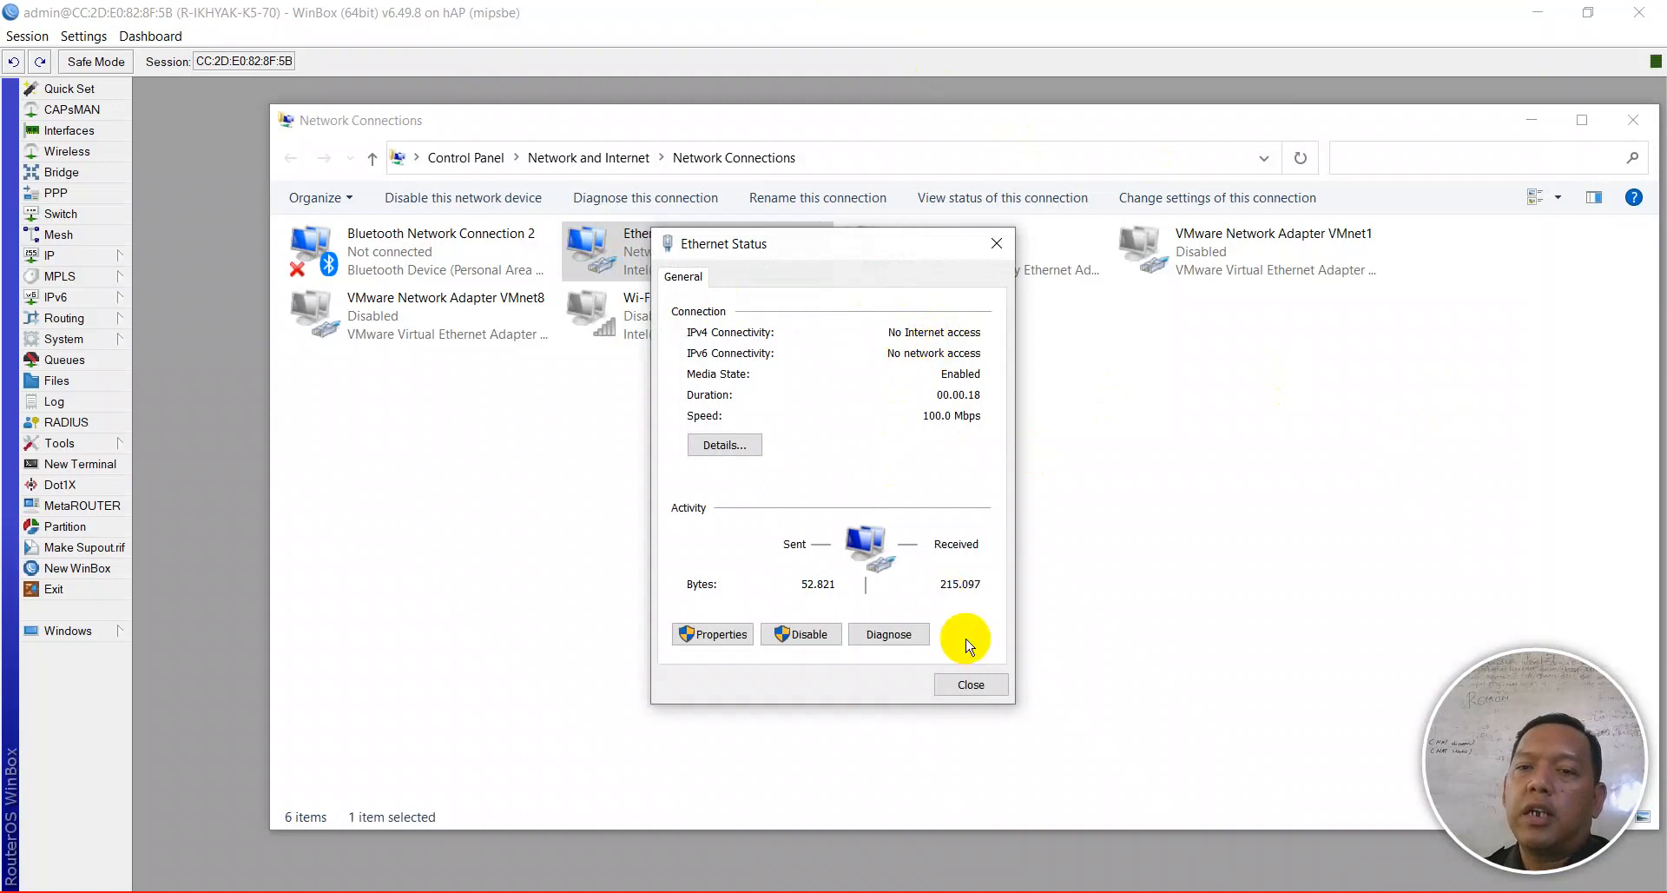
pyautogui.click(970, 684)
pyautogui.rightClick(697, 262)
pyautogui.click(743, 295)
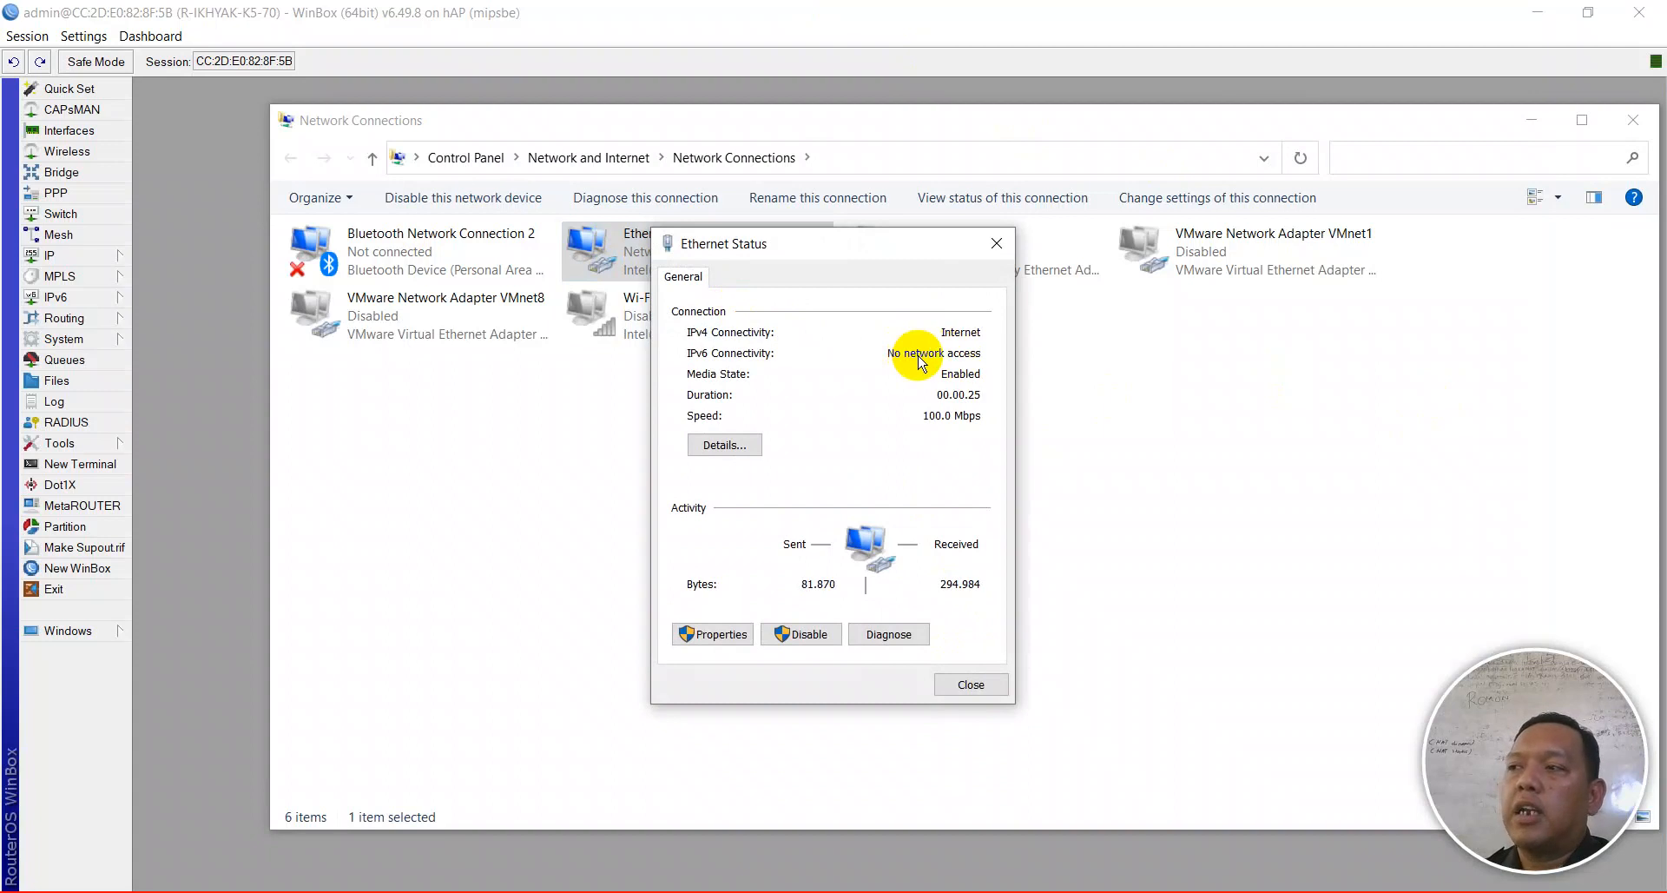
pyautogui.click(748, 444)
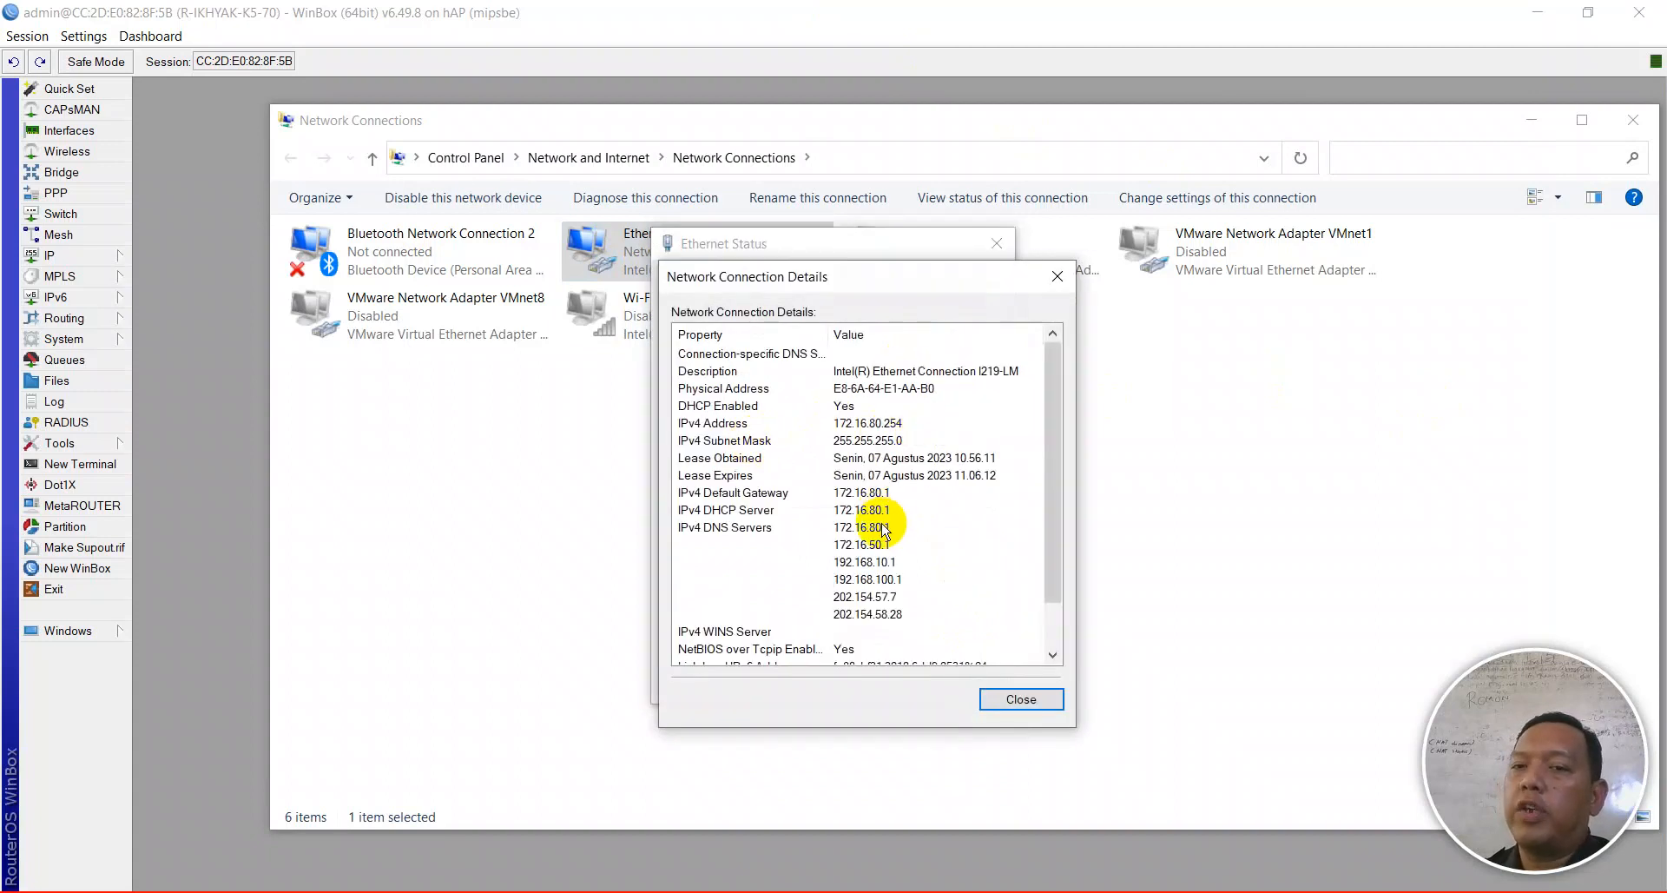
pyautogui.click(990, 699)
pyautogui.click(971, 683)
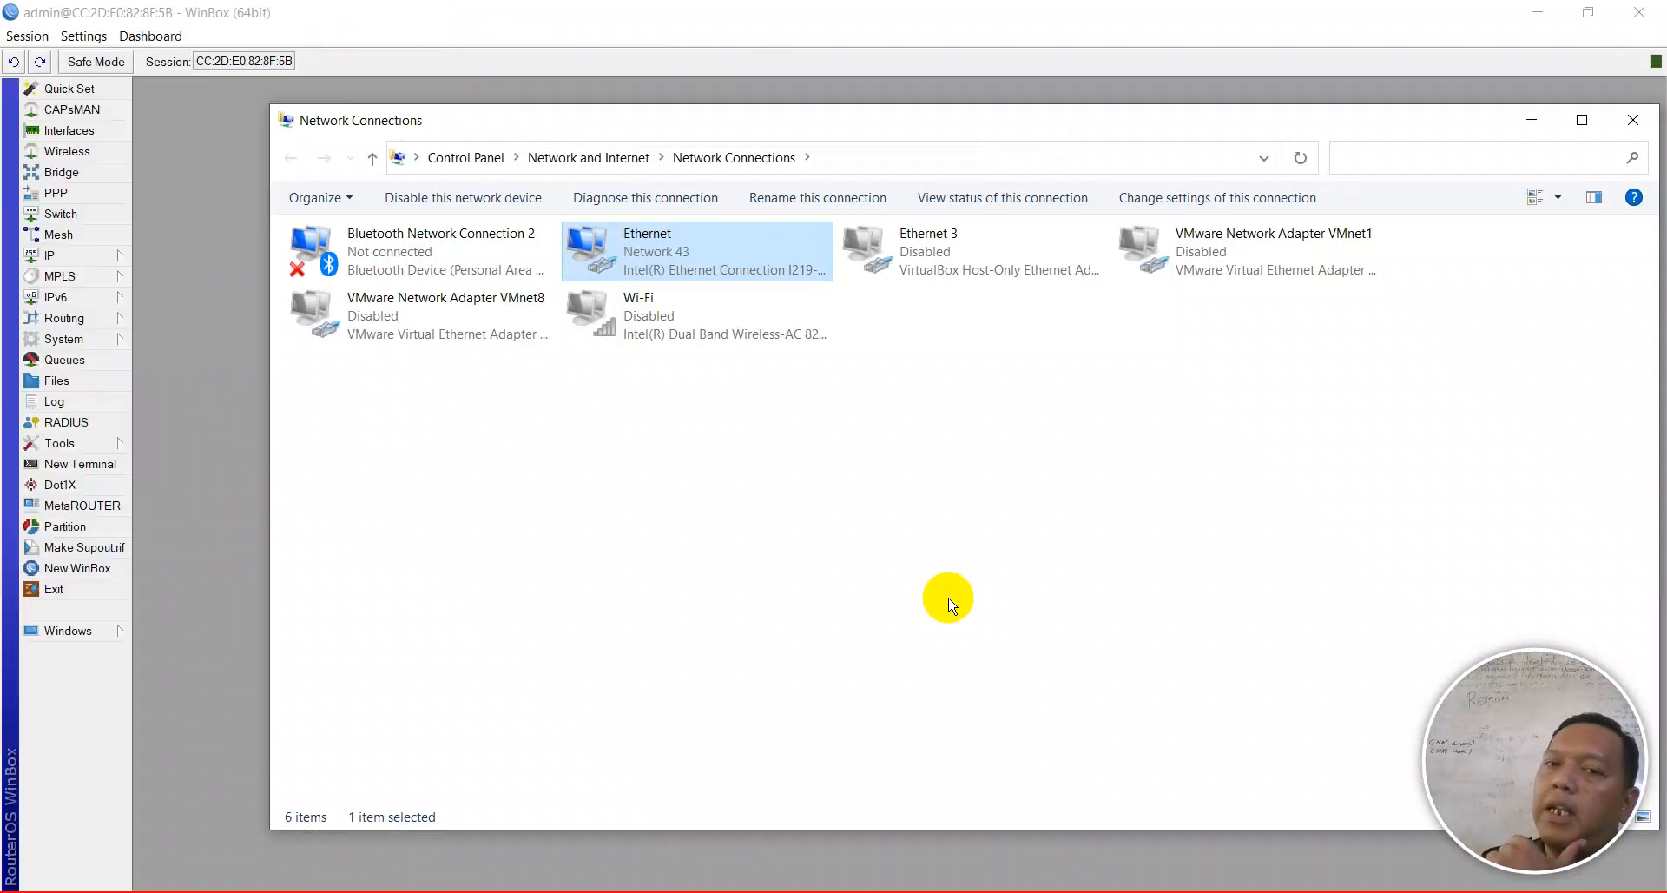
# - Check Ethernet's IPv4 details: address 172.16.90.254, gateway and DHCP server 172.16.90.1
pyautogui.rightClick(647, 243)
pyautogui.click(686, 277)
pyautogui.click(719, 445)
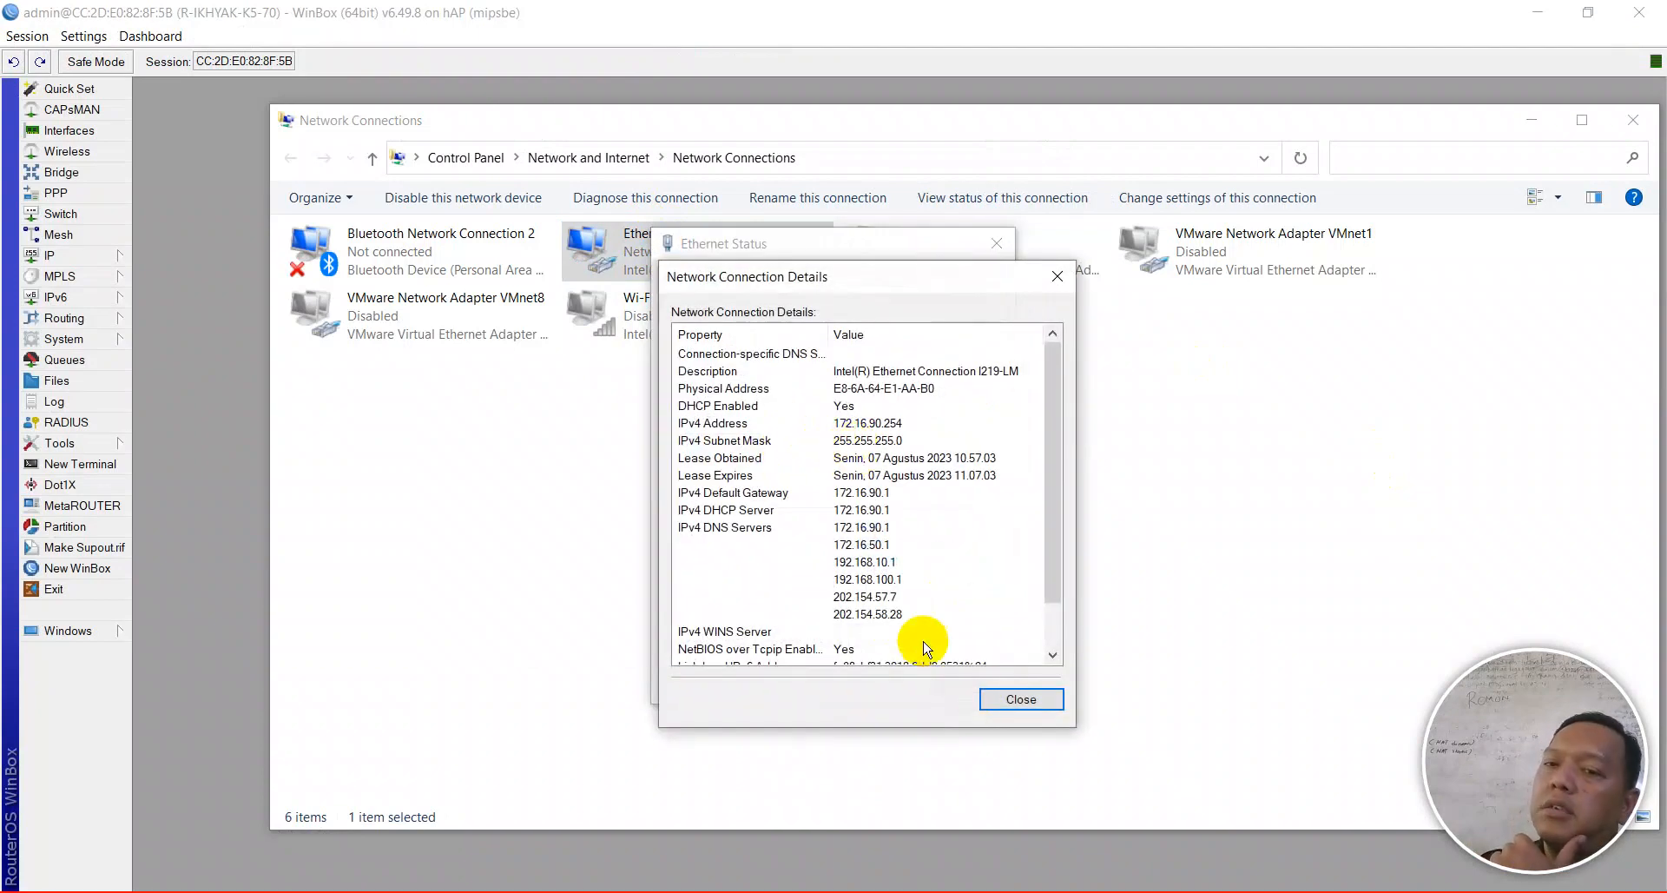
pyautogui.click(983, 694)
pyautogui.click(976, 681)
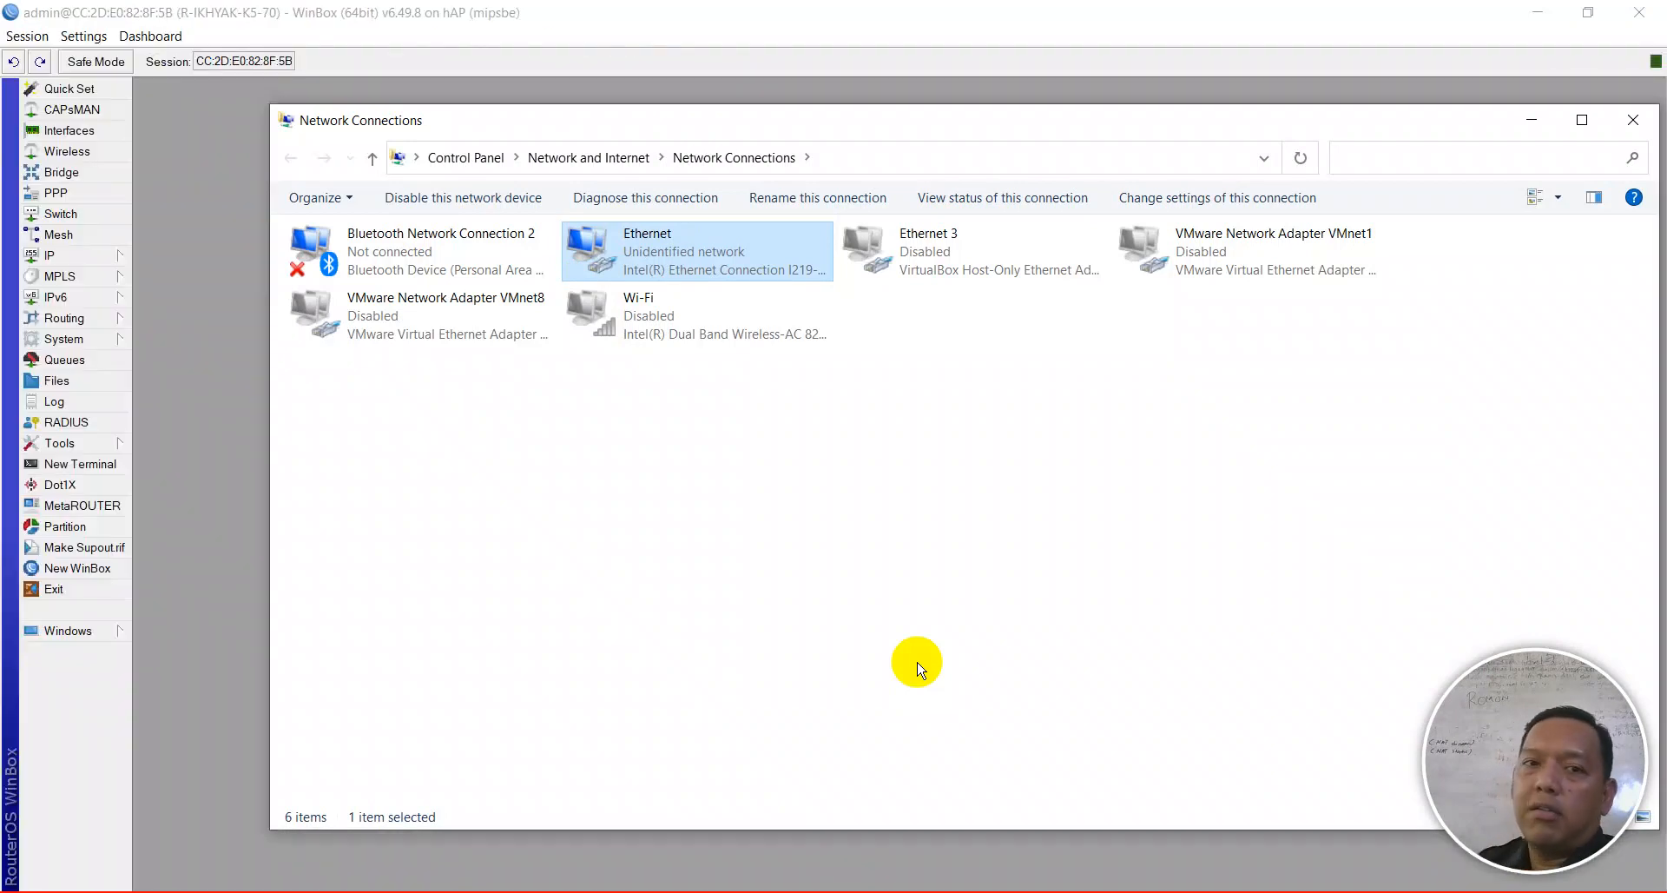
# - Review the DHCP networks, the dhcp5 server and the IP pools, closing a stray console window
pyautogui.click(211, 338)
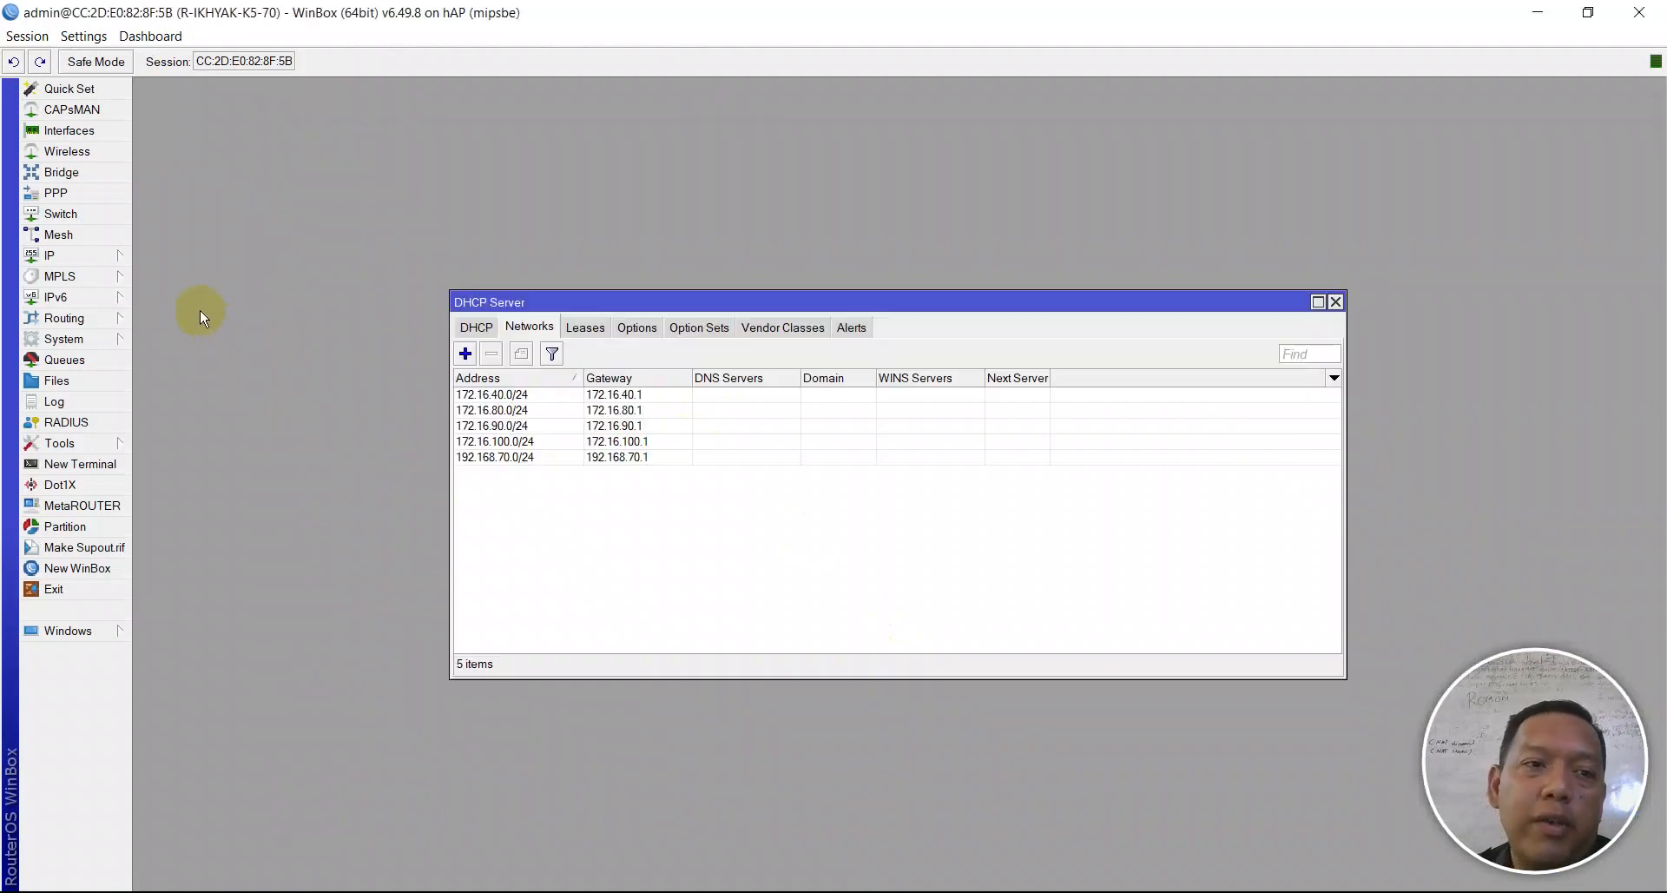
pyautogui.click(515, 444)
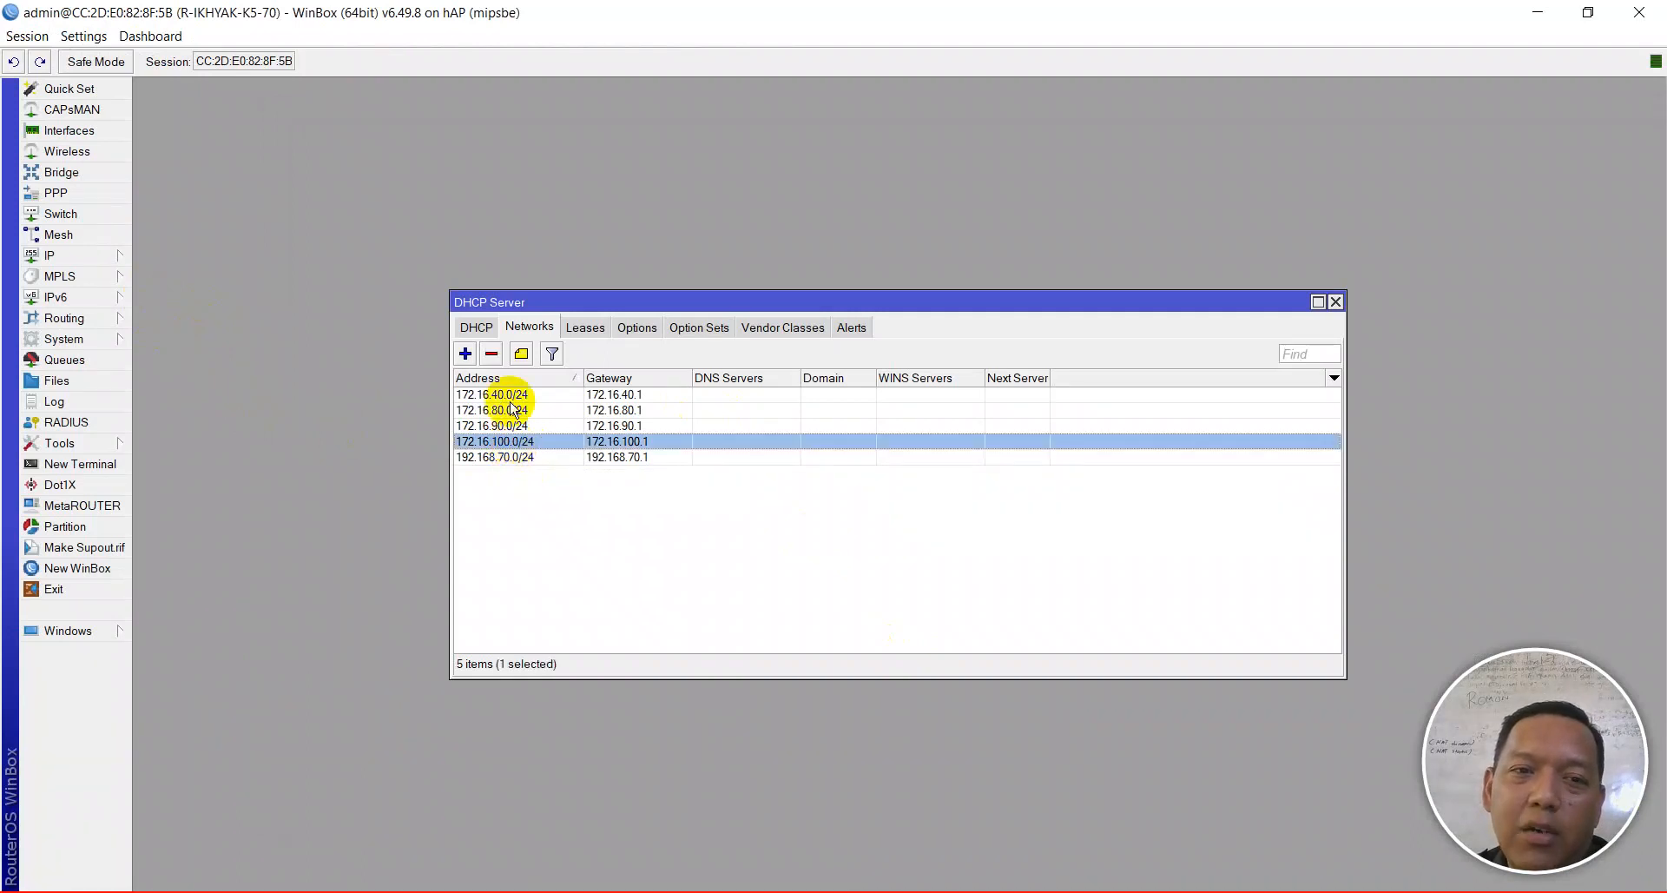
pyautogui.click(477, 327)
pyautogui.click(626, 459)
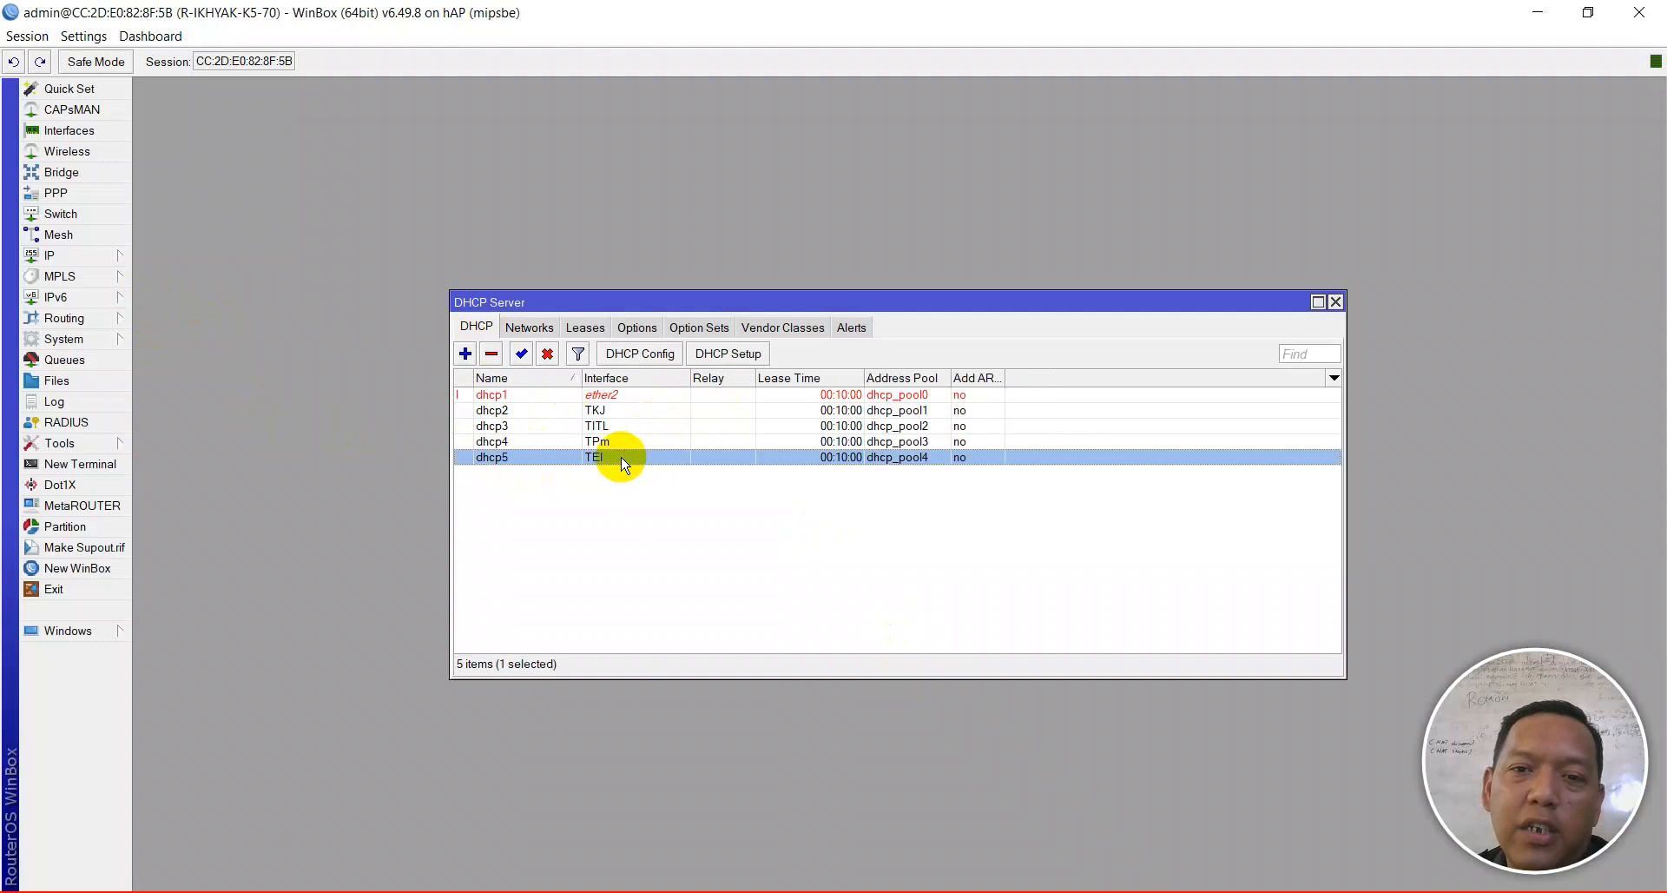
pyautogui.click(80, 256)
pyautogui.click(192, 549)
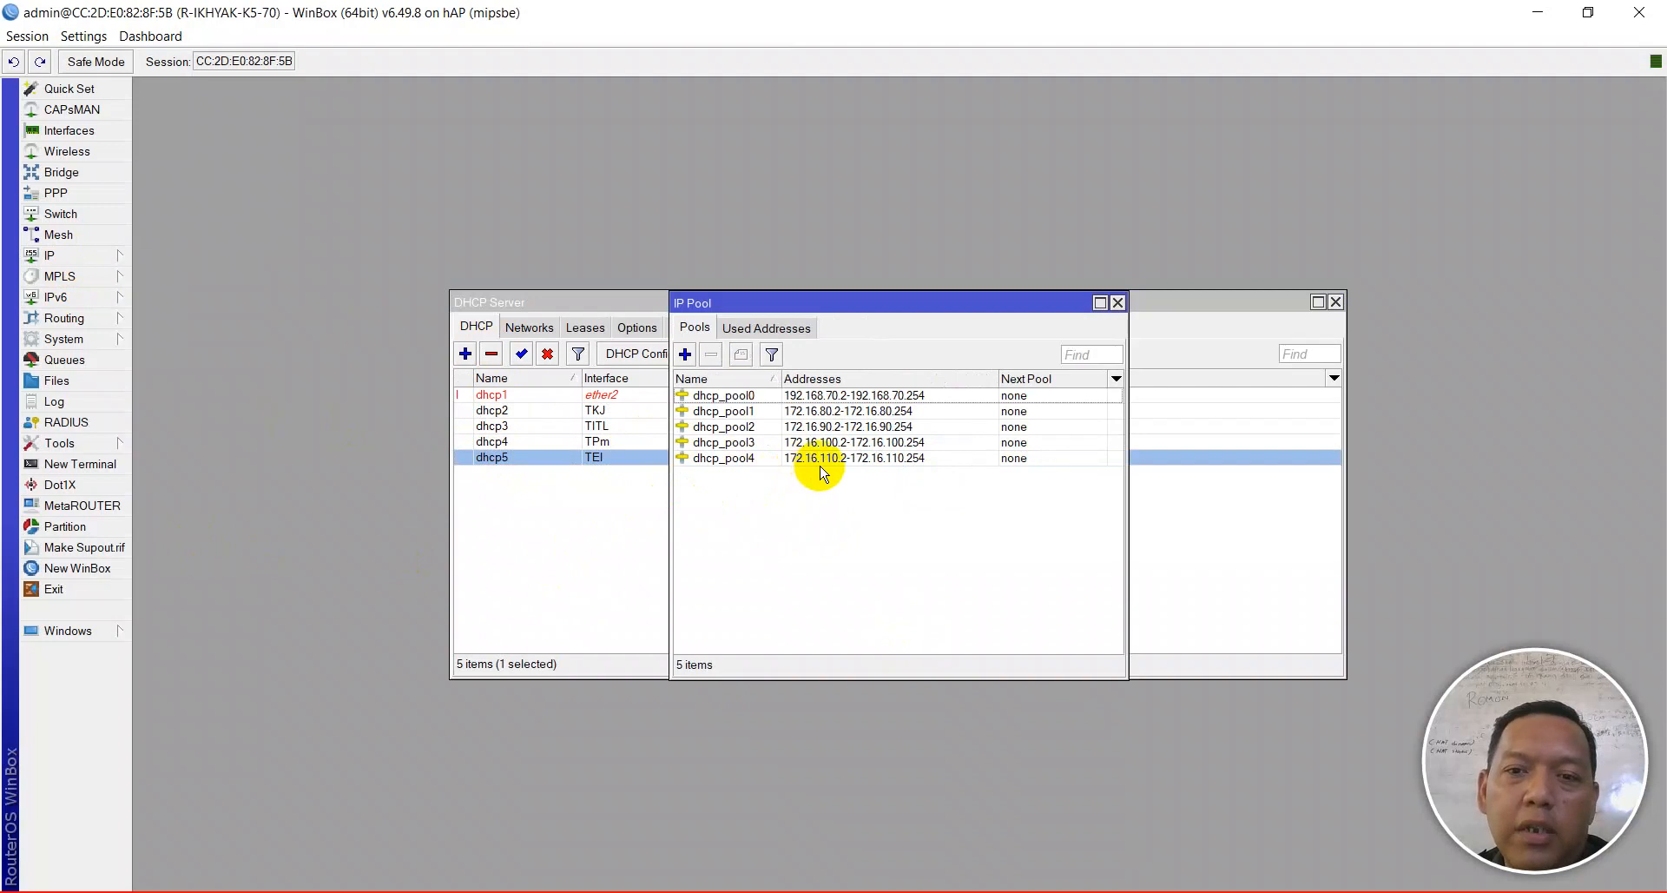
pyautogui.click(1118, 303)
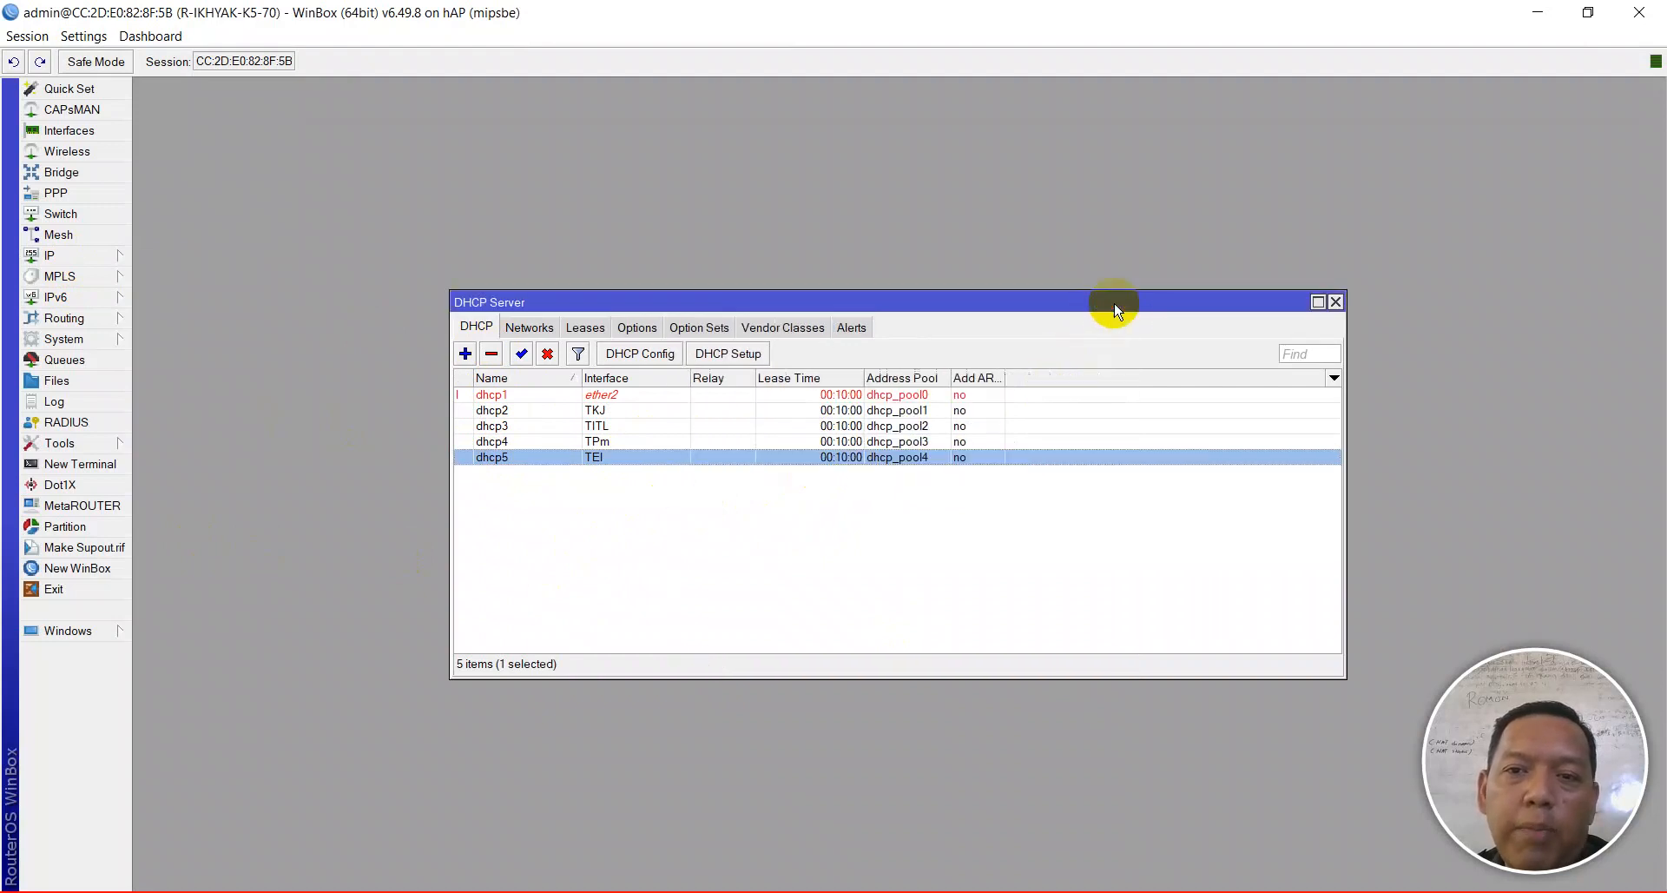
pyautogui.click(520, 329)
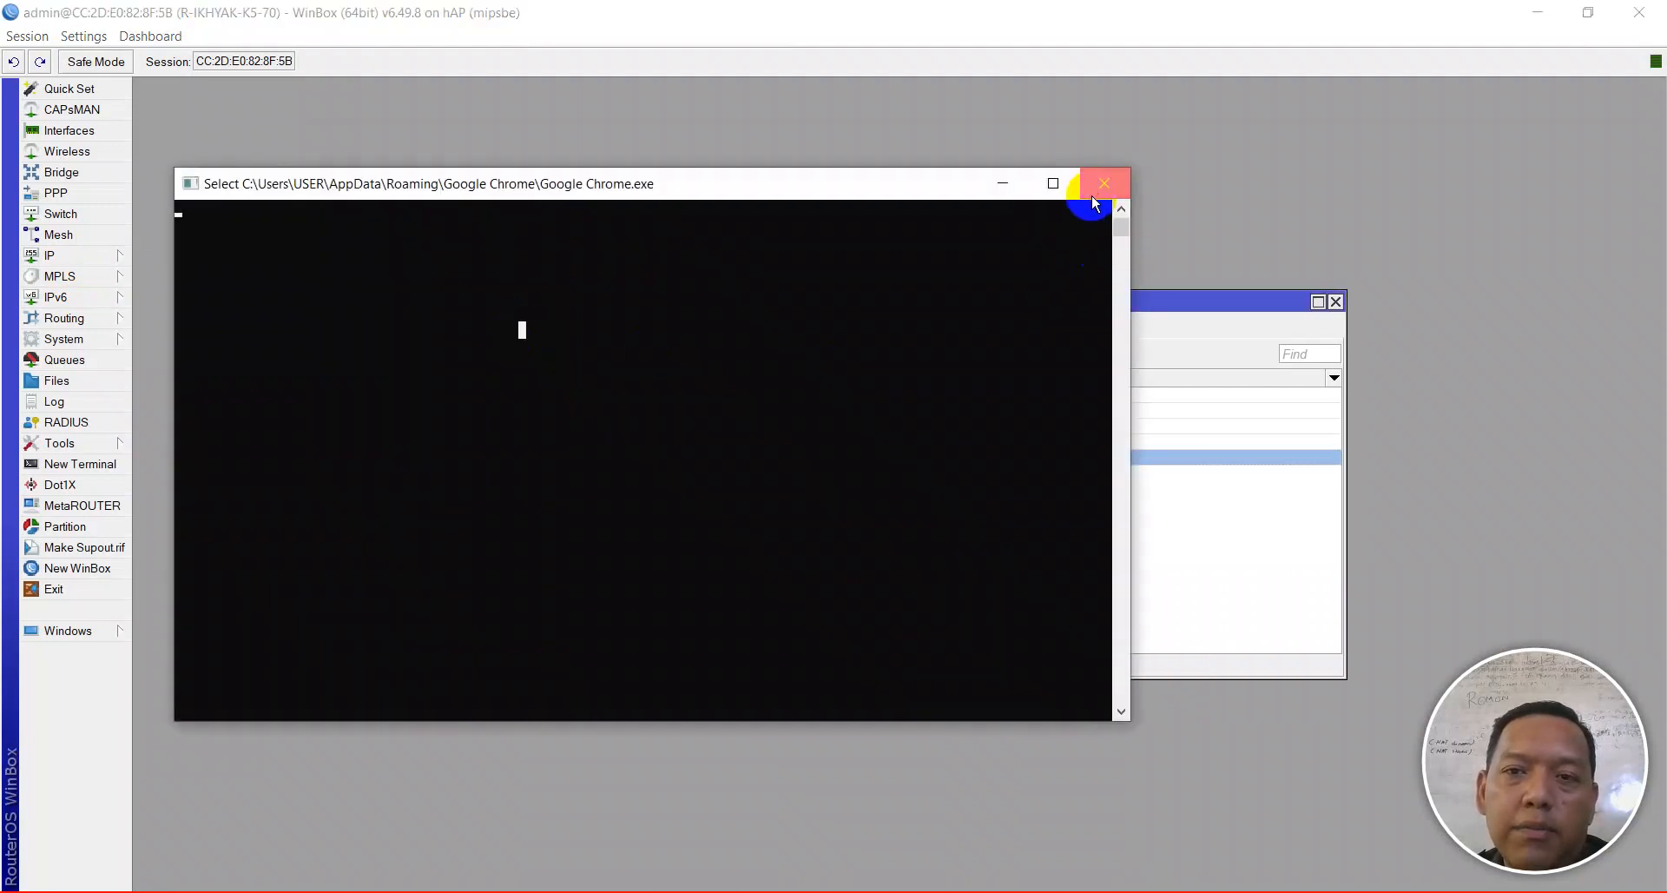
pyautogui.click(1103, 183)
pyautogui.click(526, 328)
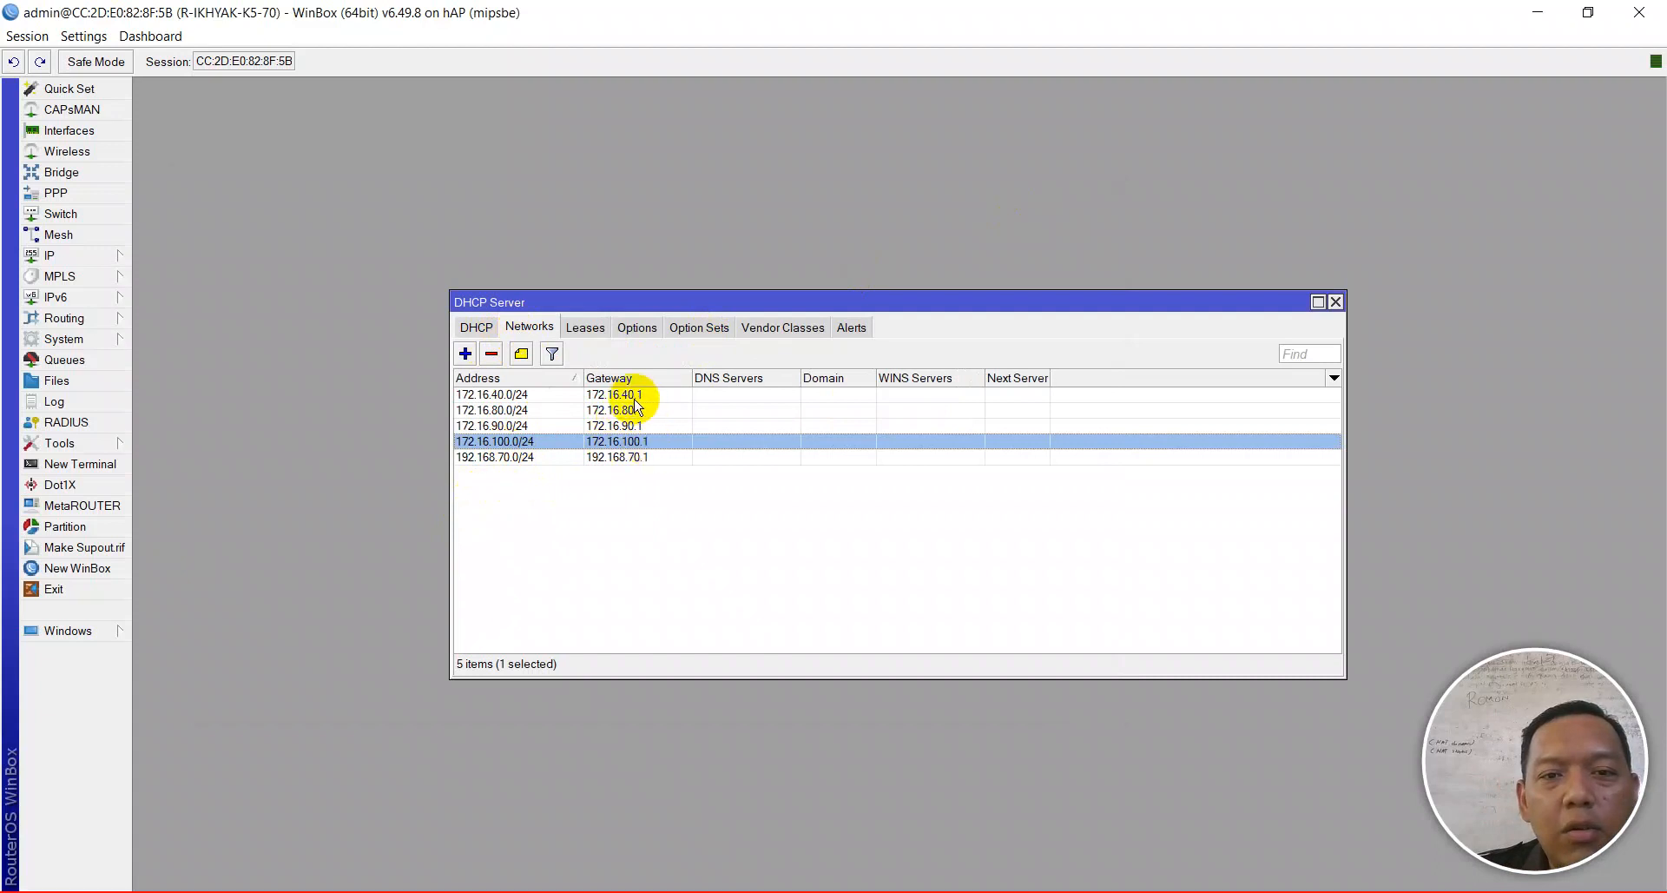
# - Change 172.16.40.0/24 to 172.16.110.0/24 with gateway 172.16.110.1, then close DHCP Server
pyautogui.doubleClick(521, 395)
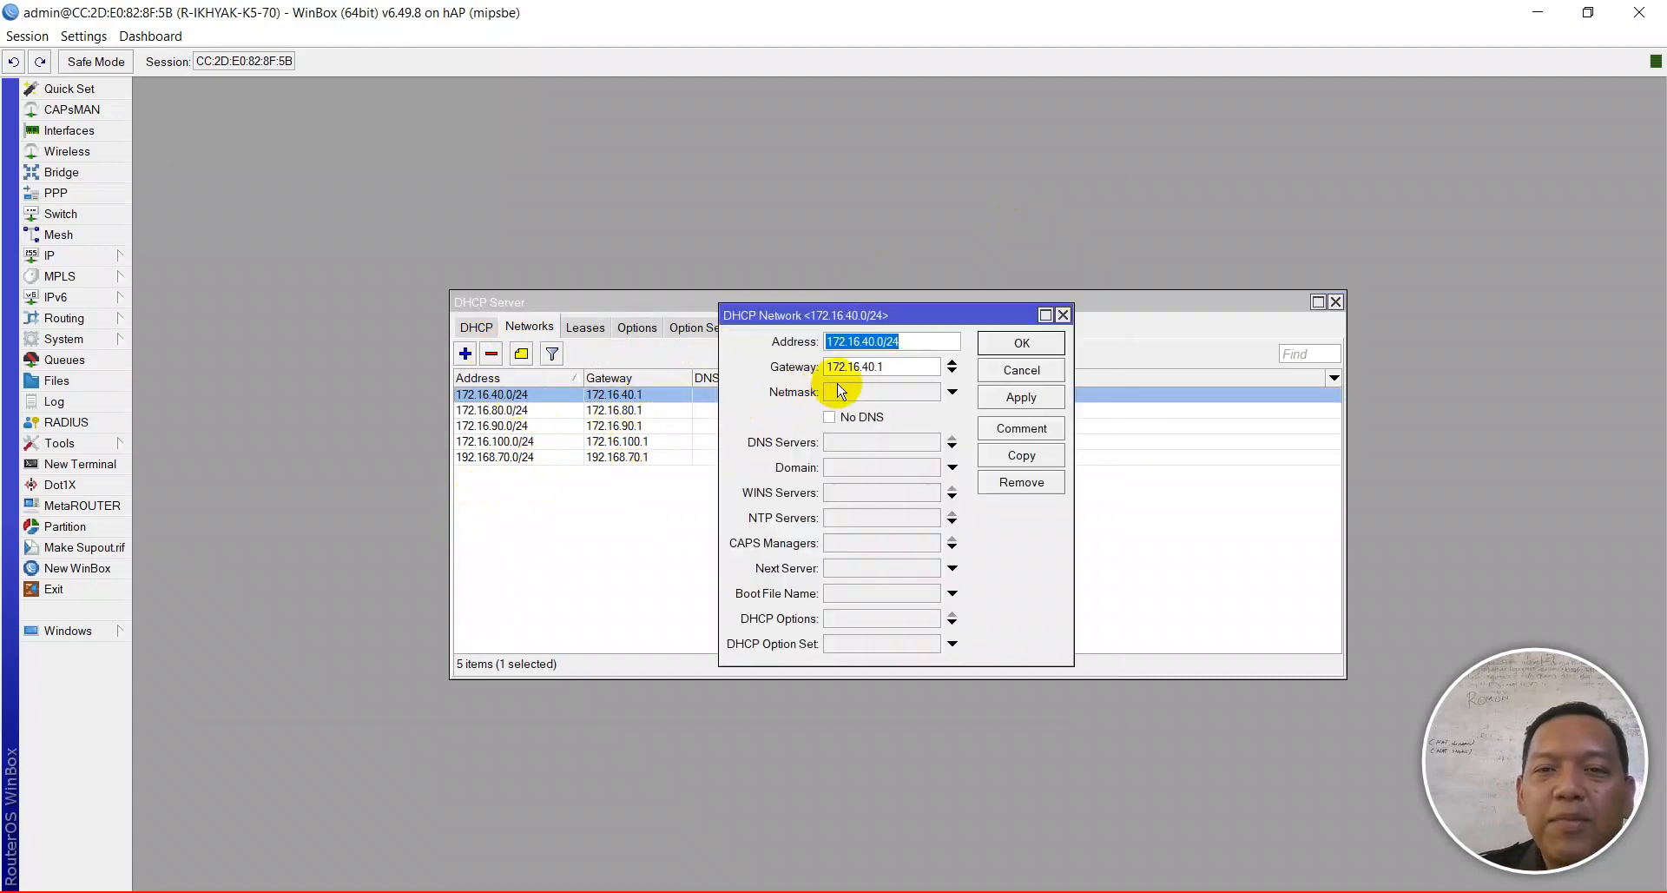
pyautogui.click(853, 341)
pyautogui.press('Delete')
pyautogui.press('Delete')
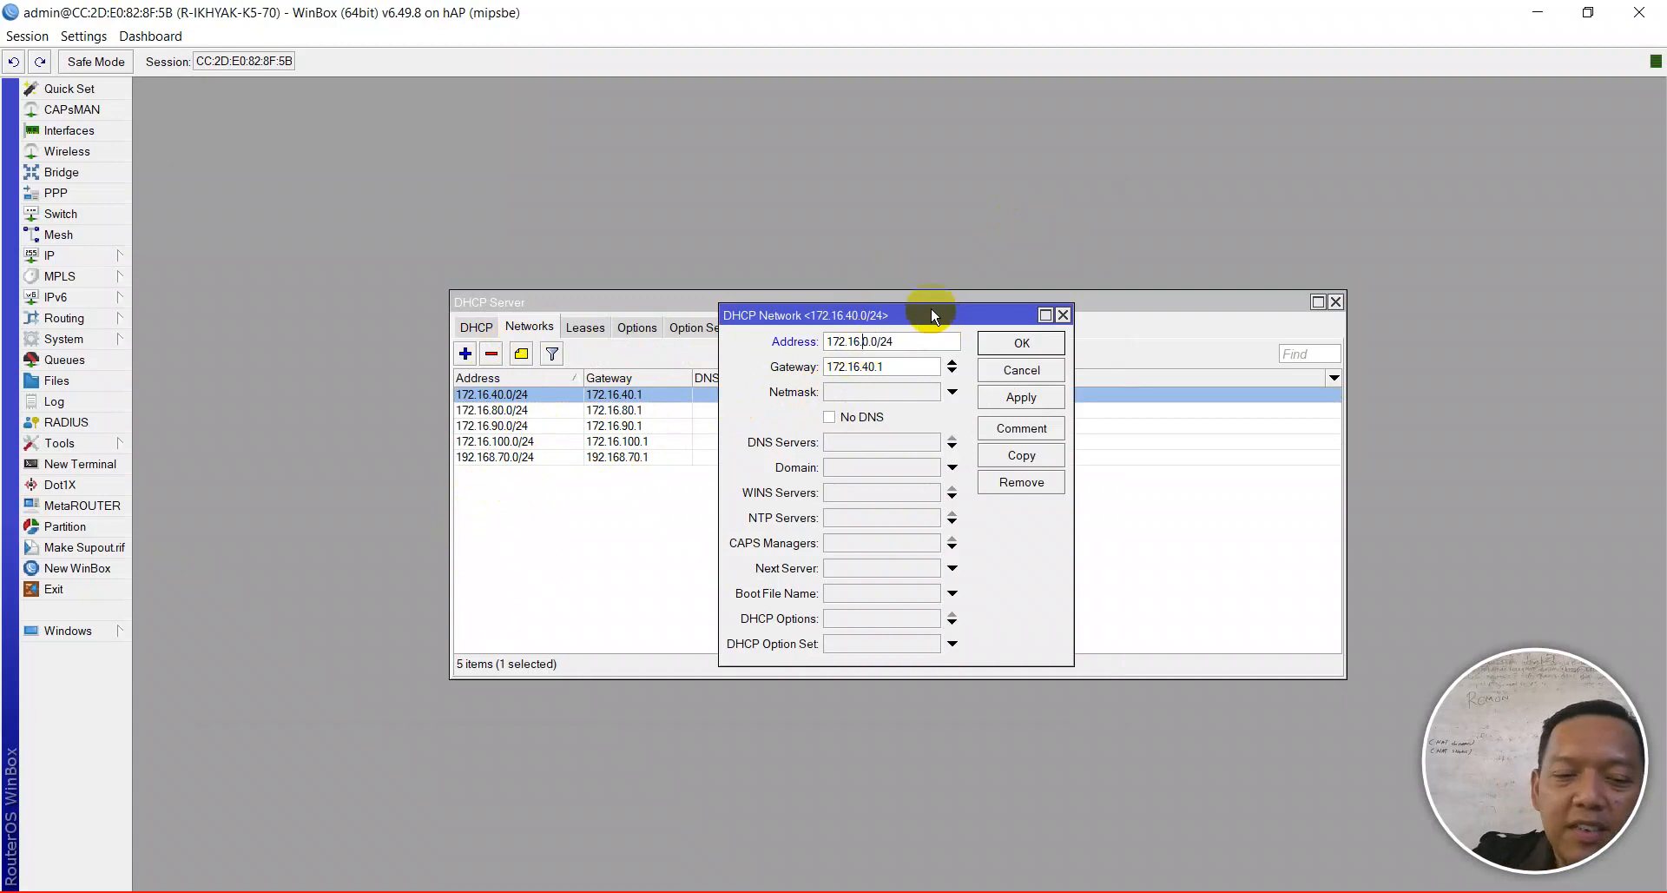
pyautogui.write('110')
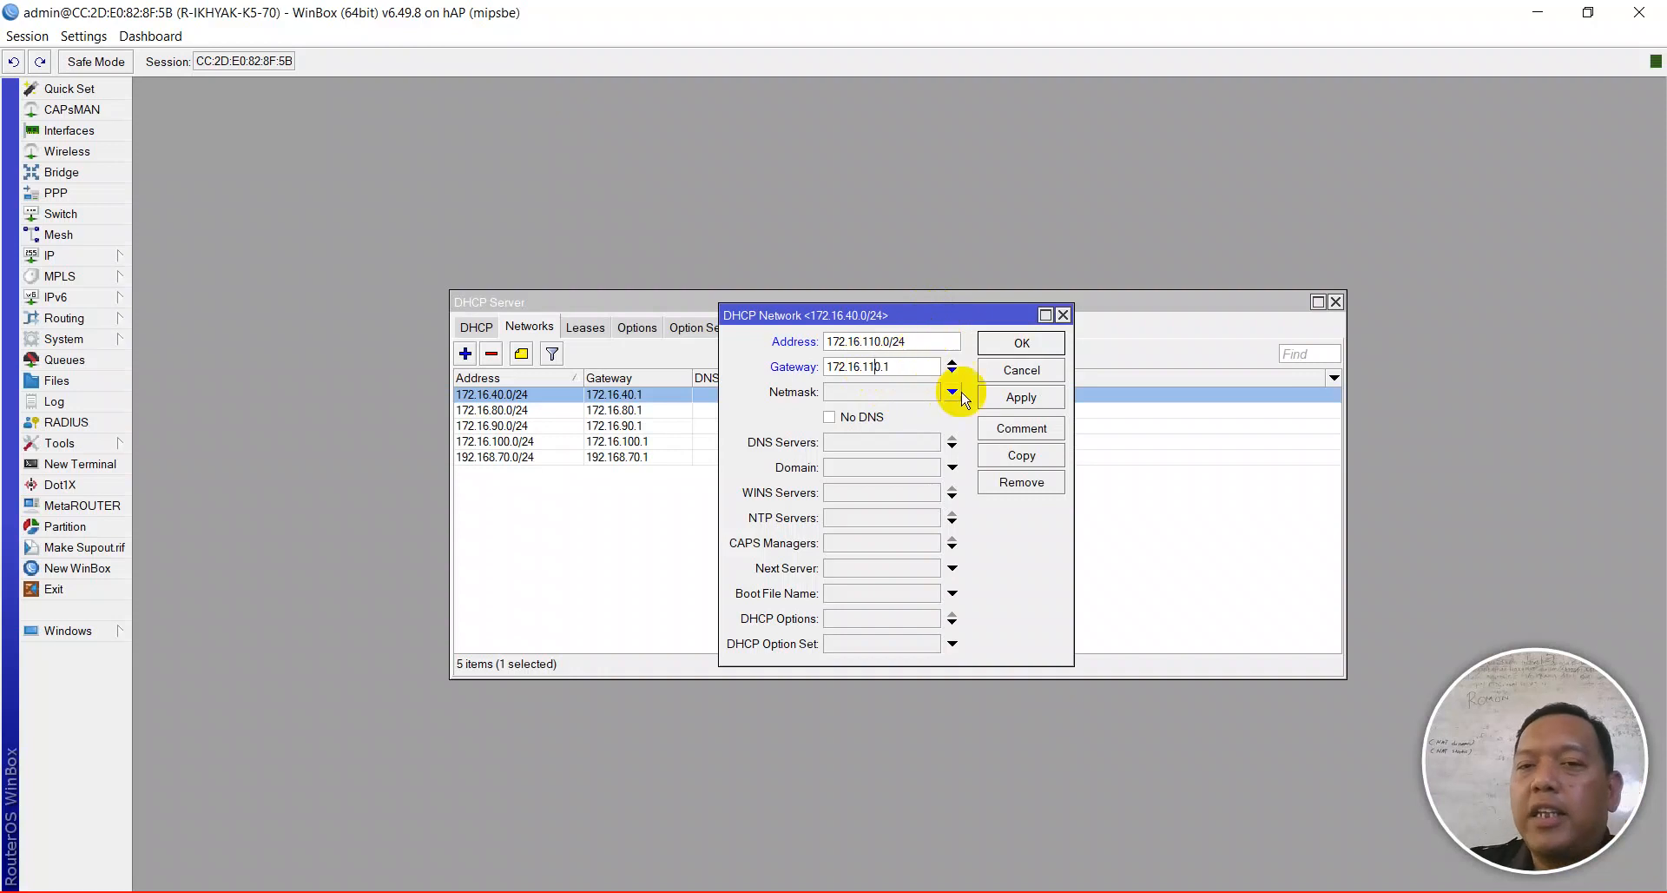
pyautogui.click(1014, 397)
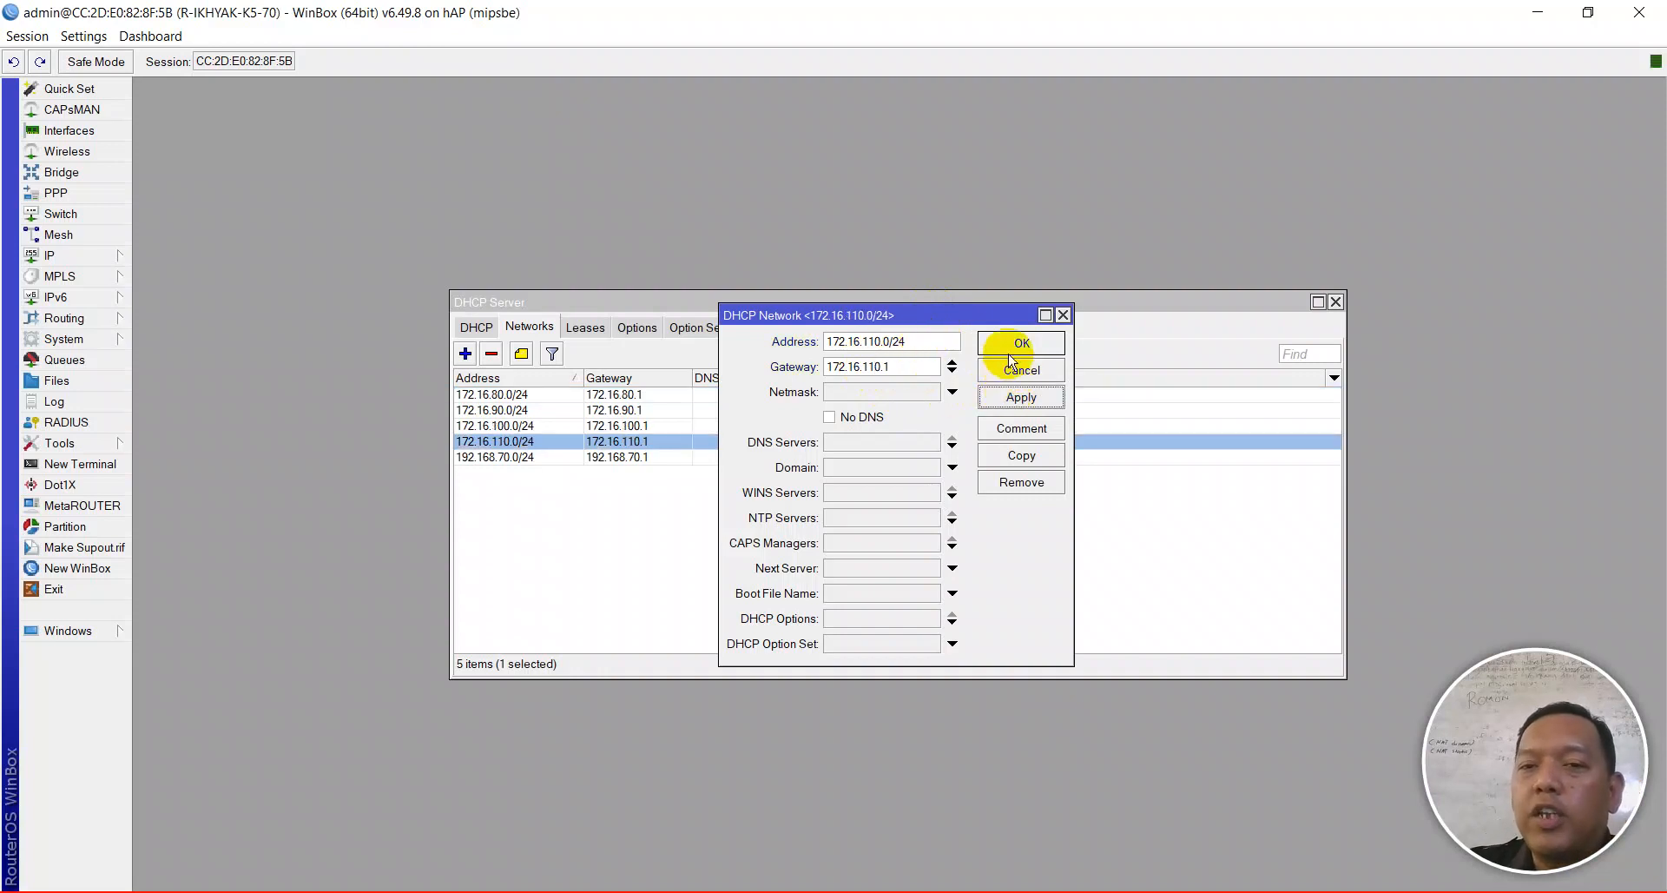
pyautogui.click(1012, 352)
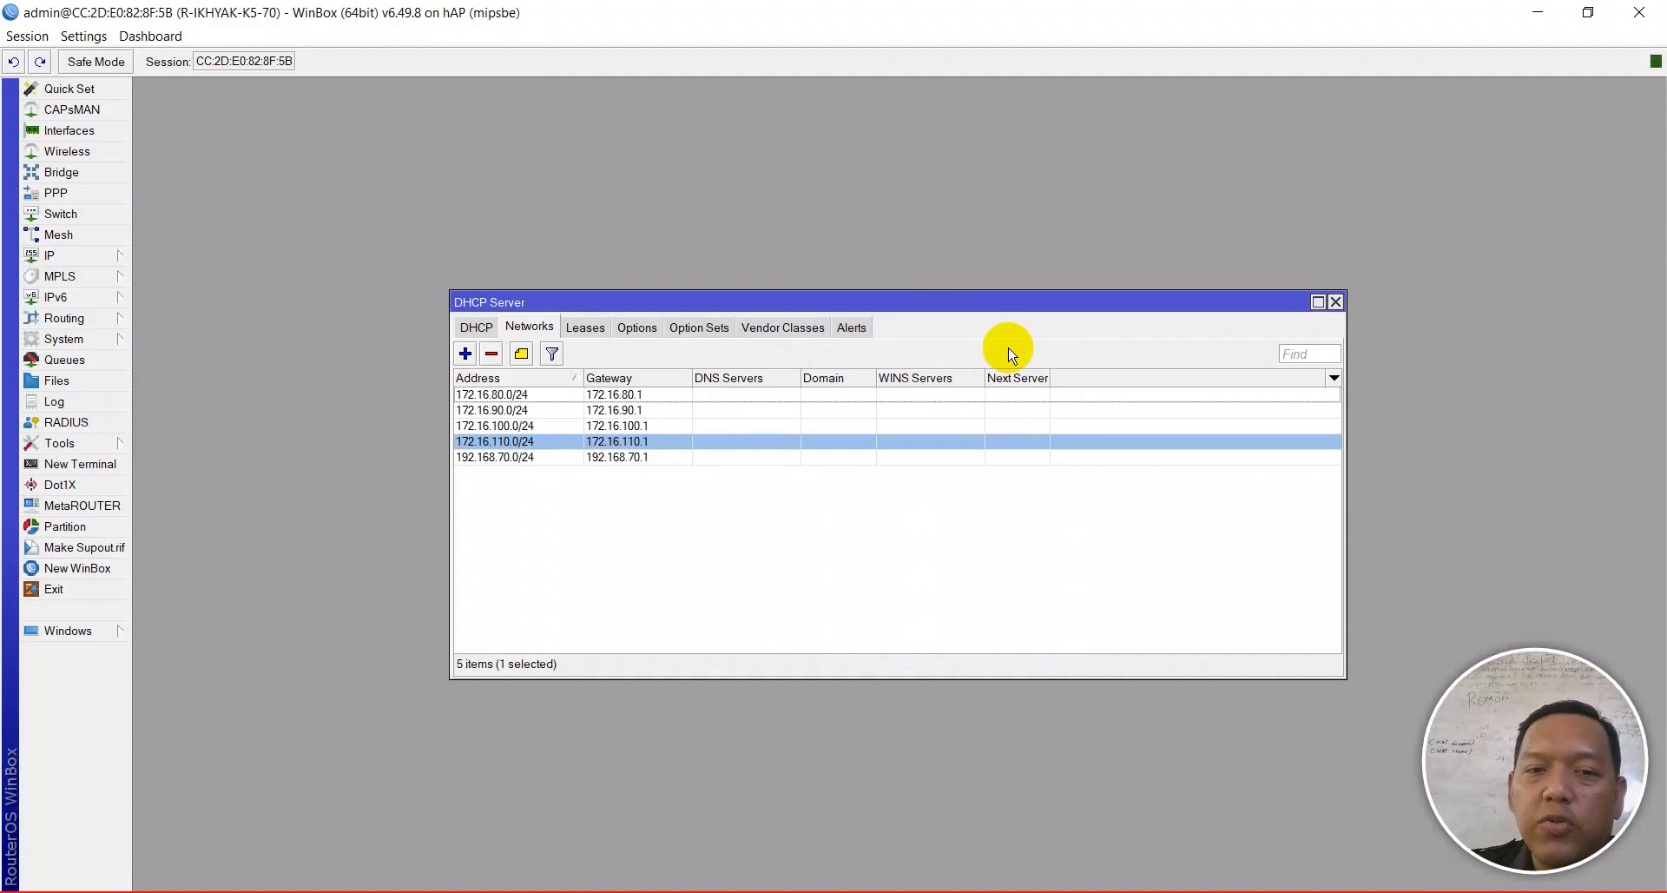
pyautogui.click(1336, 301)
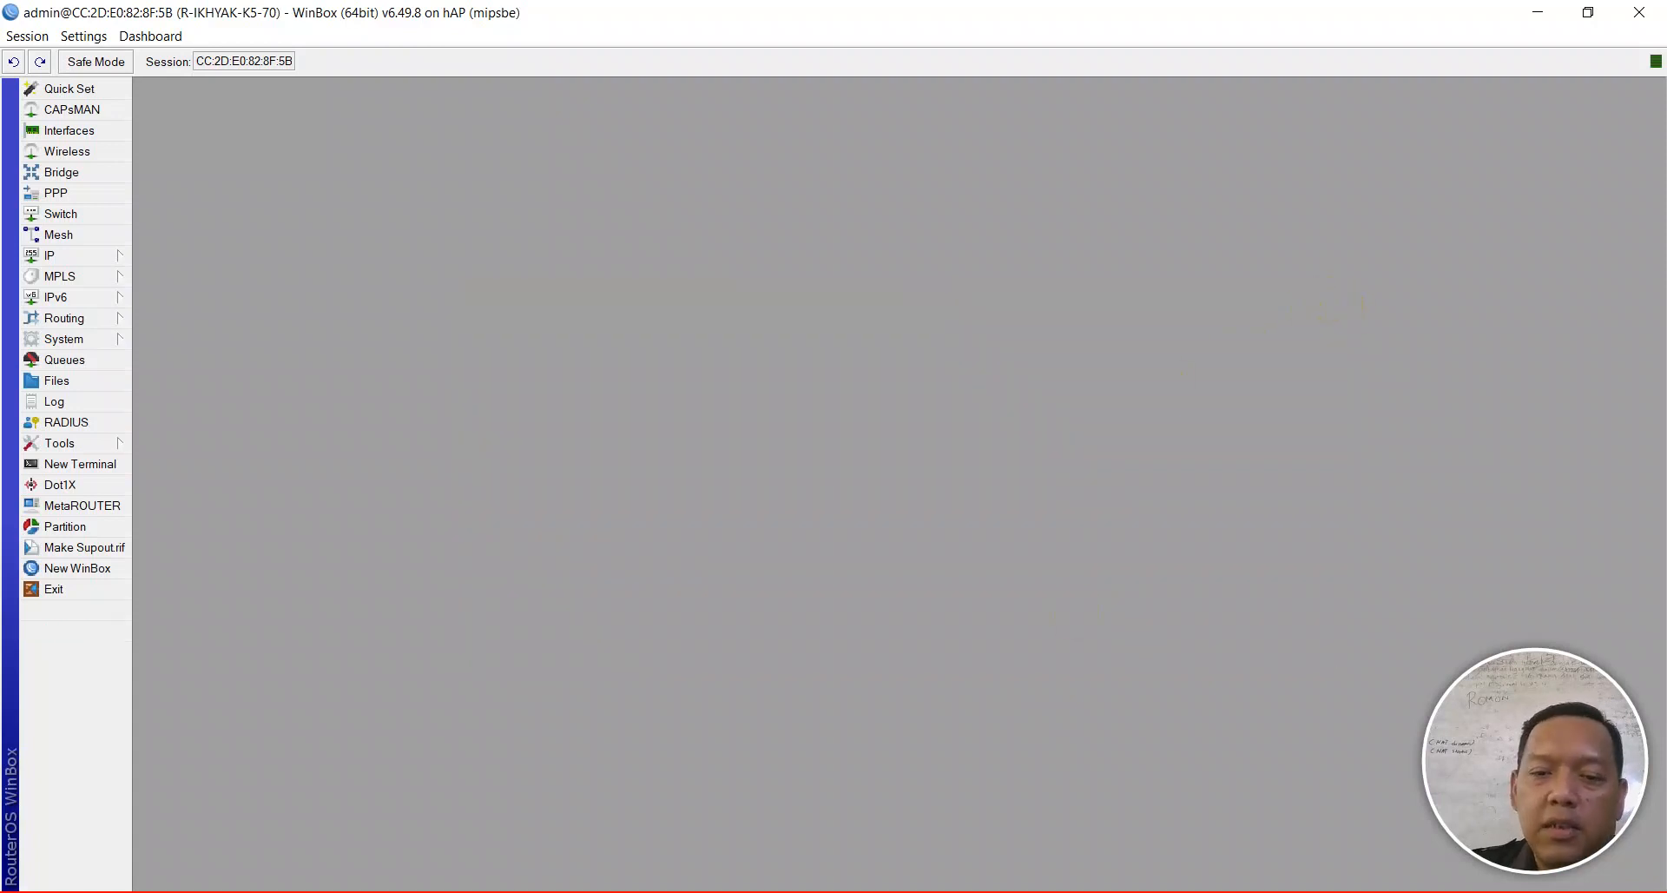
# - Enable the Ethernet connection in Network Connections
pyautogui.click(940, 879)
pyautogui.rightClick(649, 261)
pyautogui.click(660, 276)
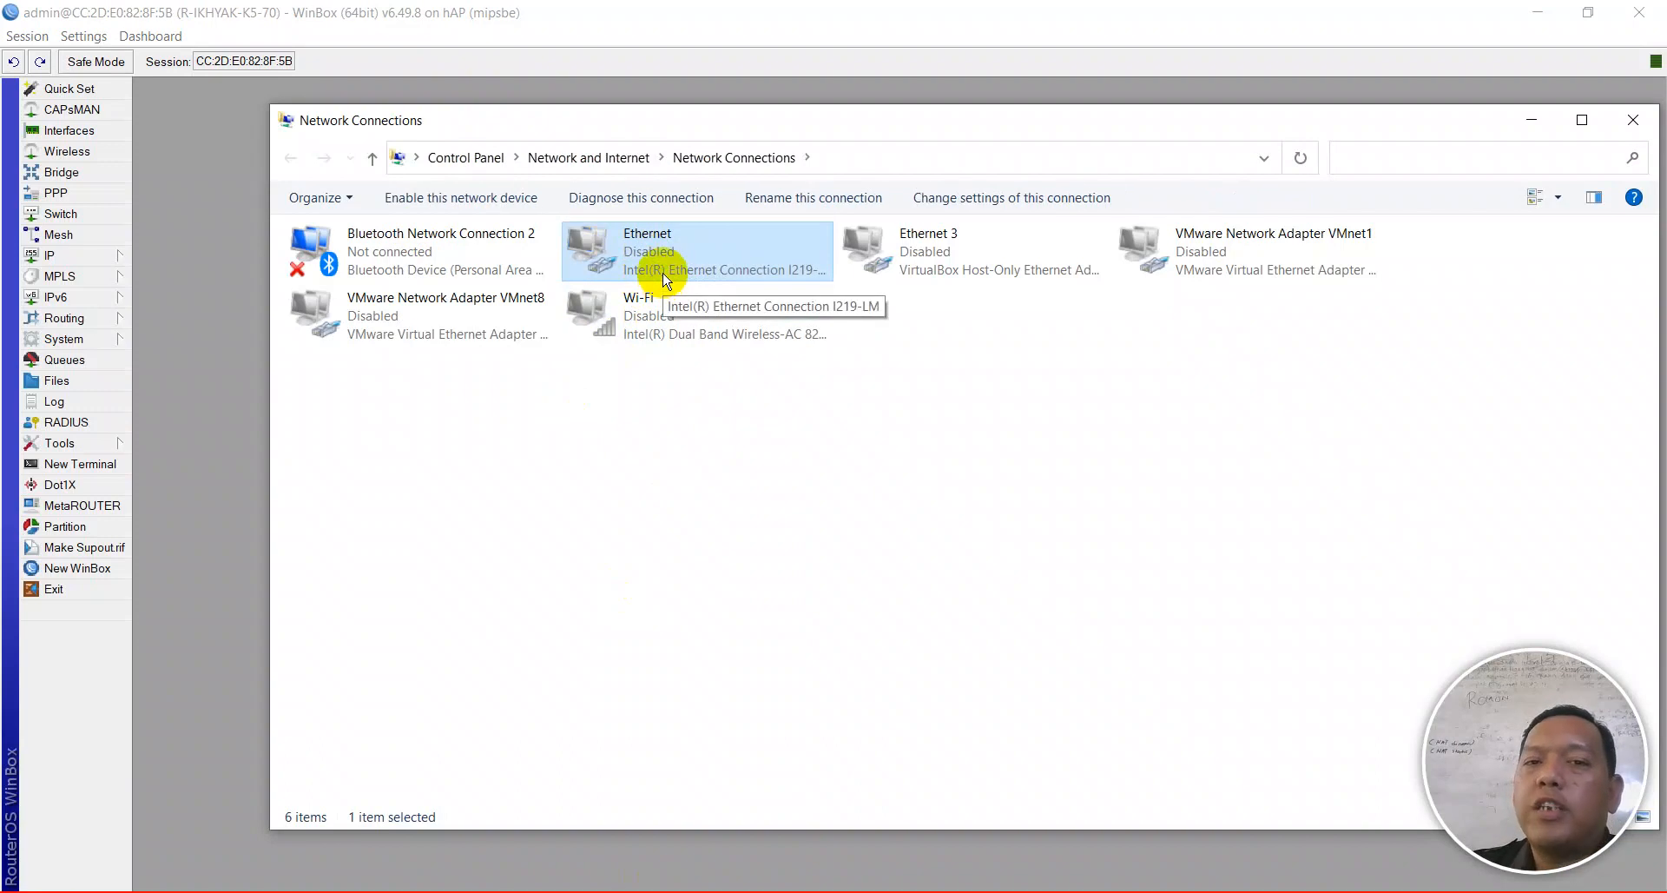
pyautogui.doubleClick(670, 276)
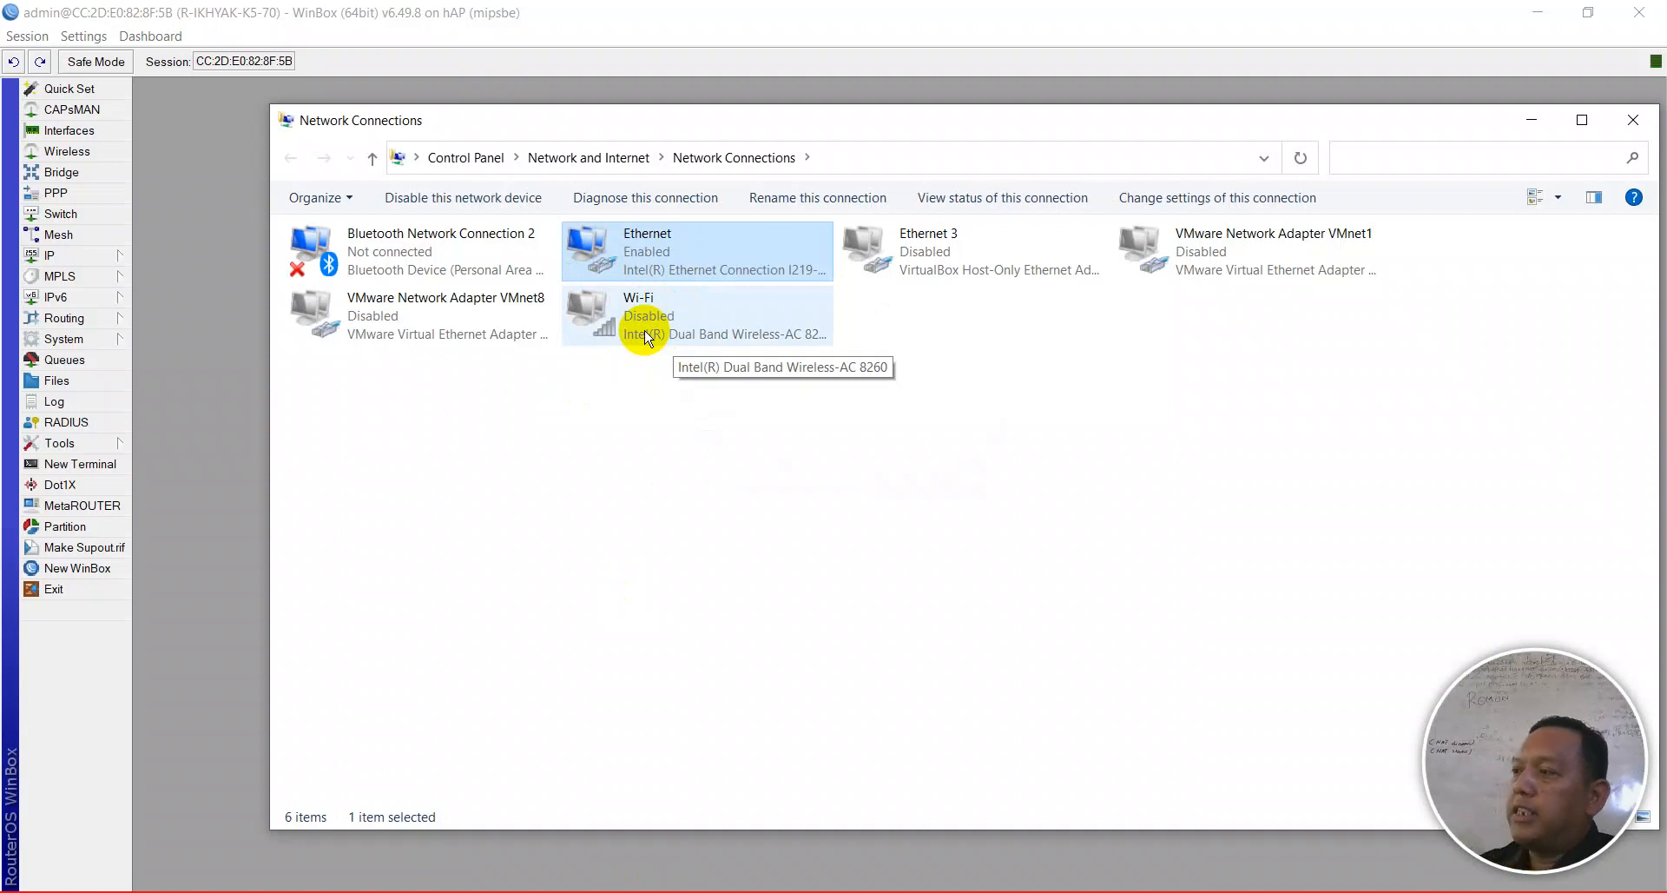
# - Confirm Ethernet holds 172.16.110.254 with gateway and DHCP server 172.16.110.1
pyautogui.rightClick(656, 271)
pyautogui.click(669, 309)
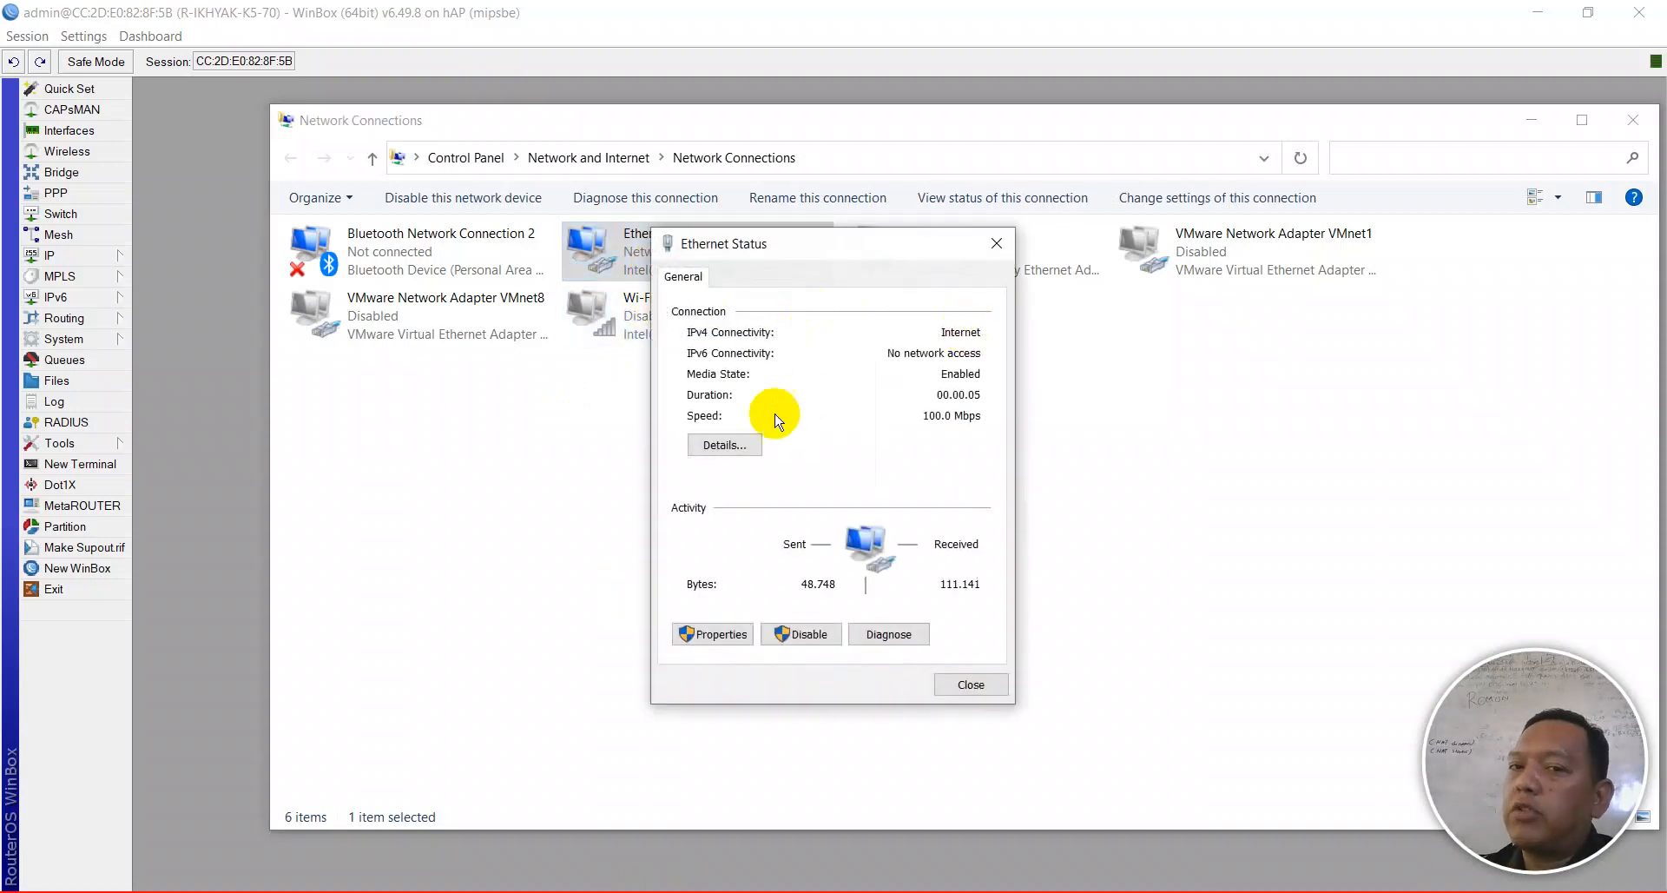
pyautogui.click(717, 447)
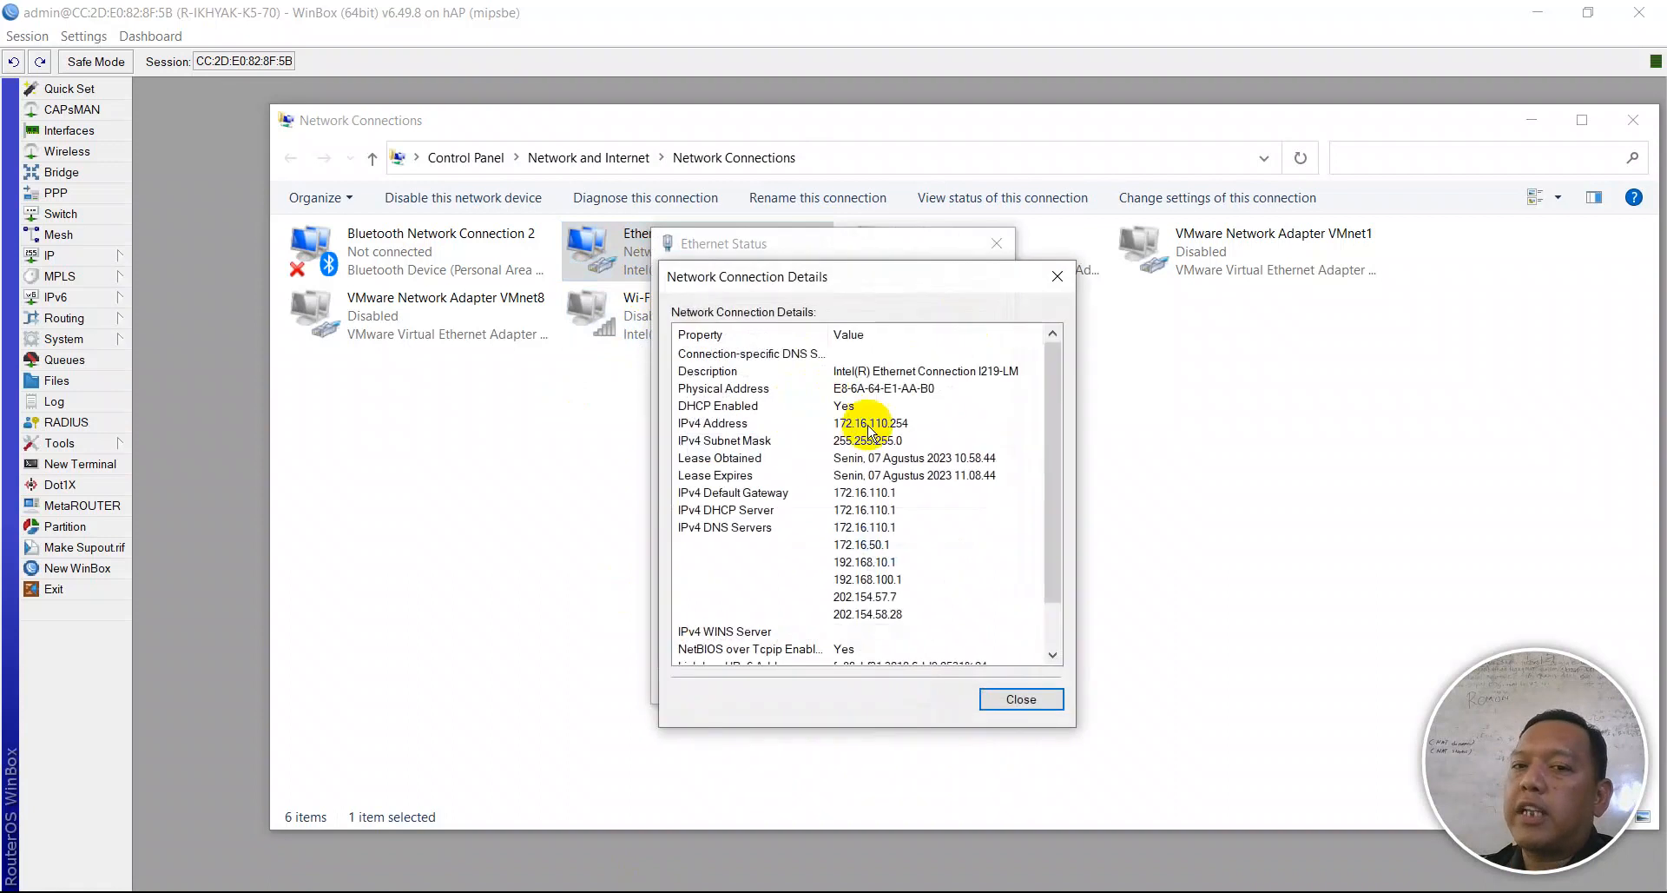
pyautogui.click(990, 699)
pyautogui.click(972, 685)
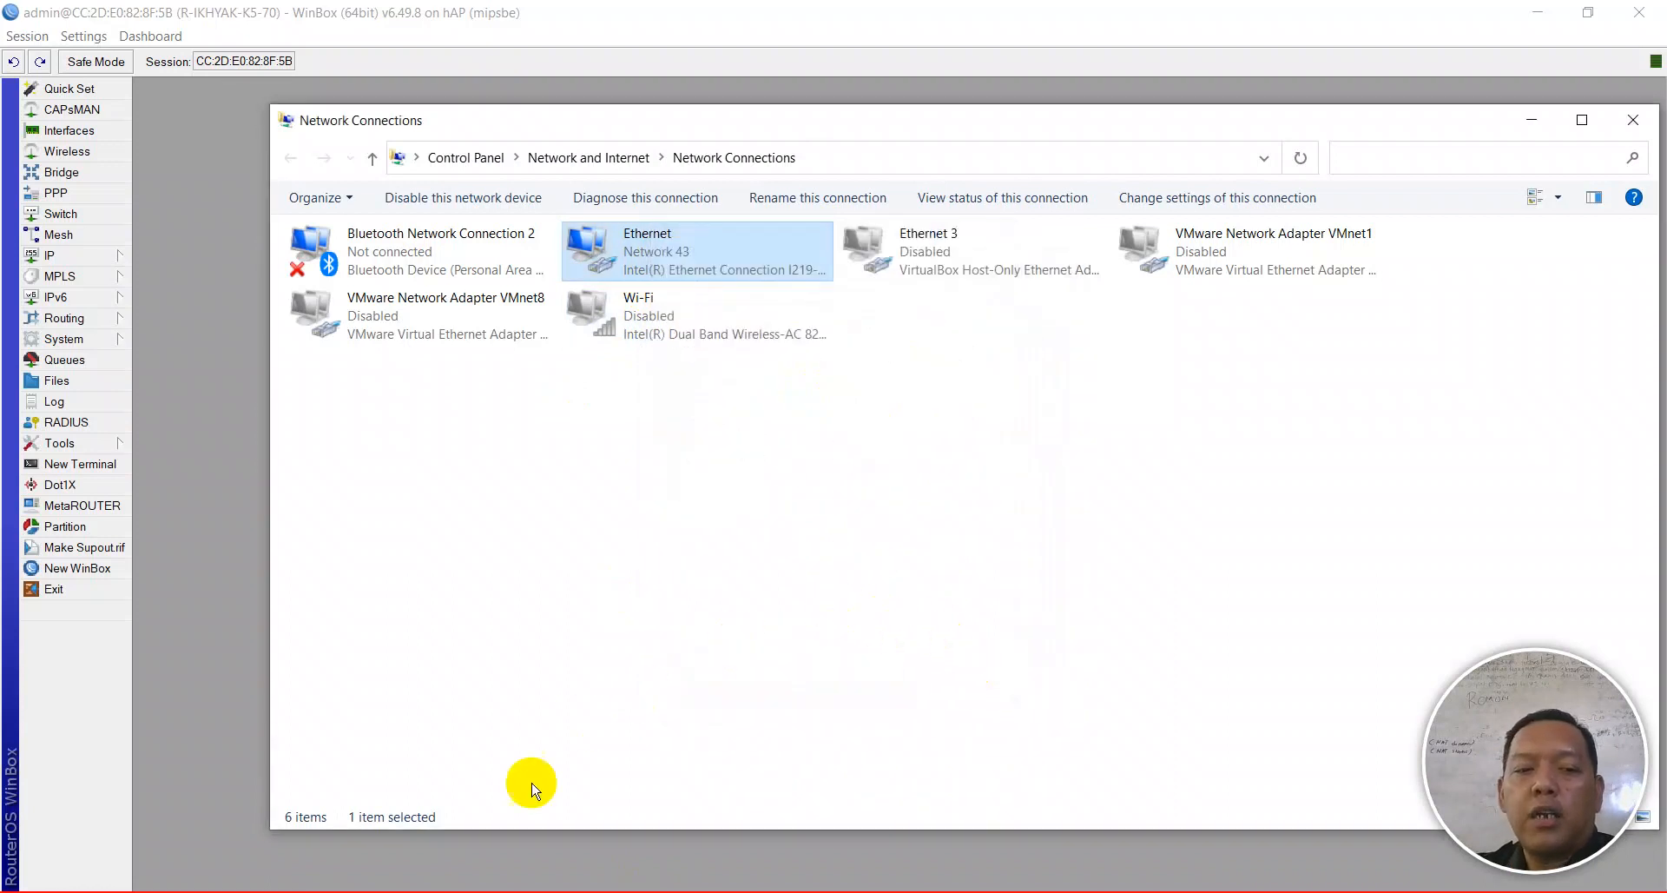
# - Search Google for 'hacker' in a new Chrome tab, then return to WinBox
pyautogui.moveTo(335, 890)
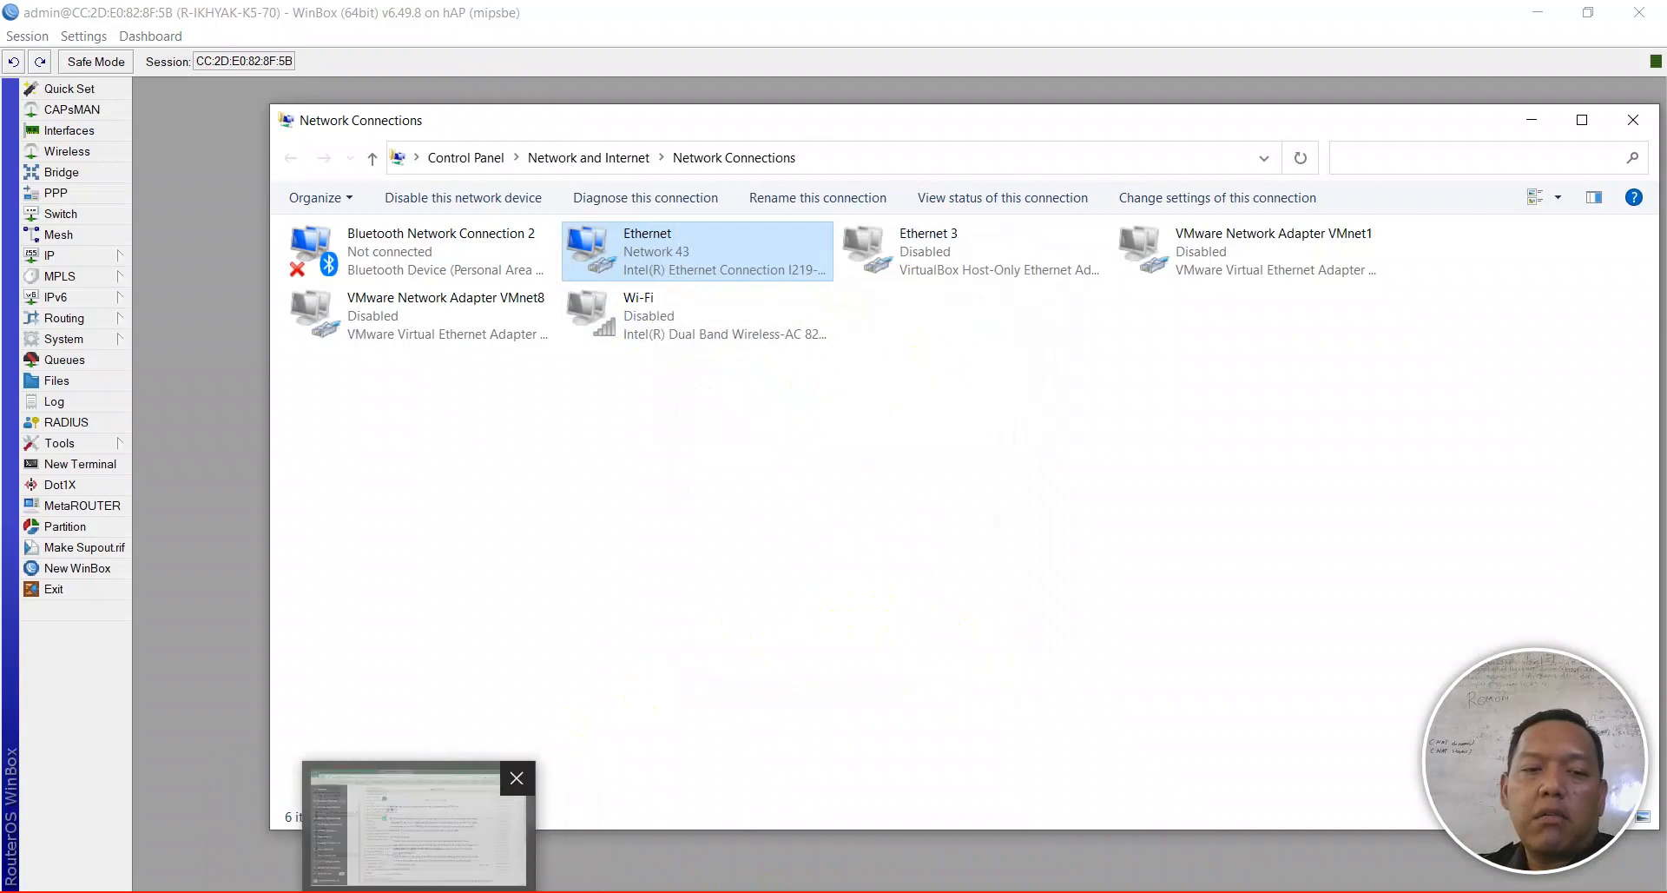
pyautogui.click(372, 878)
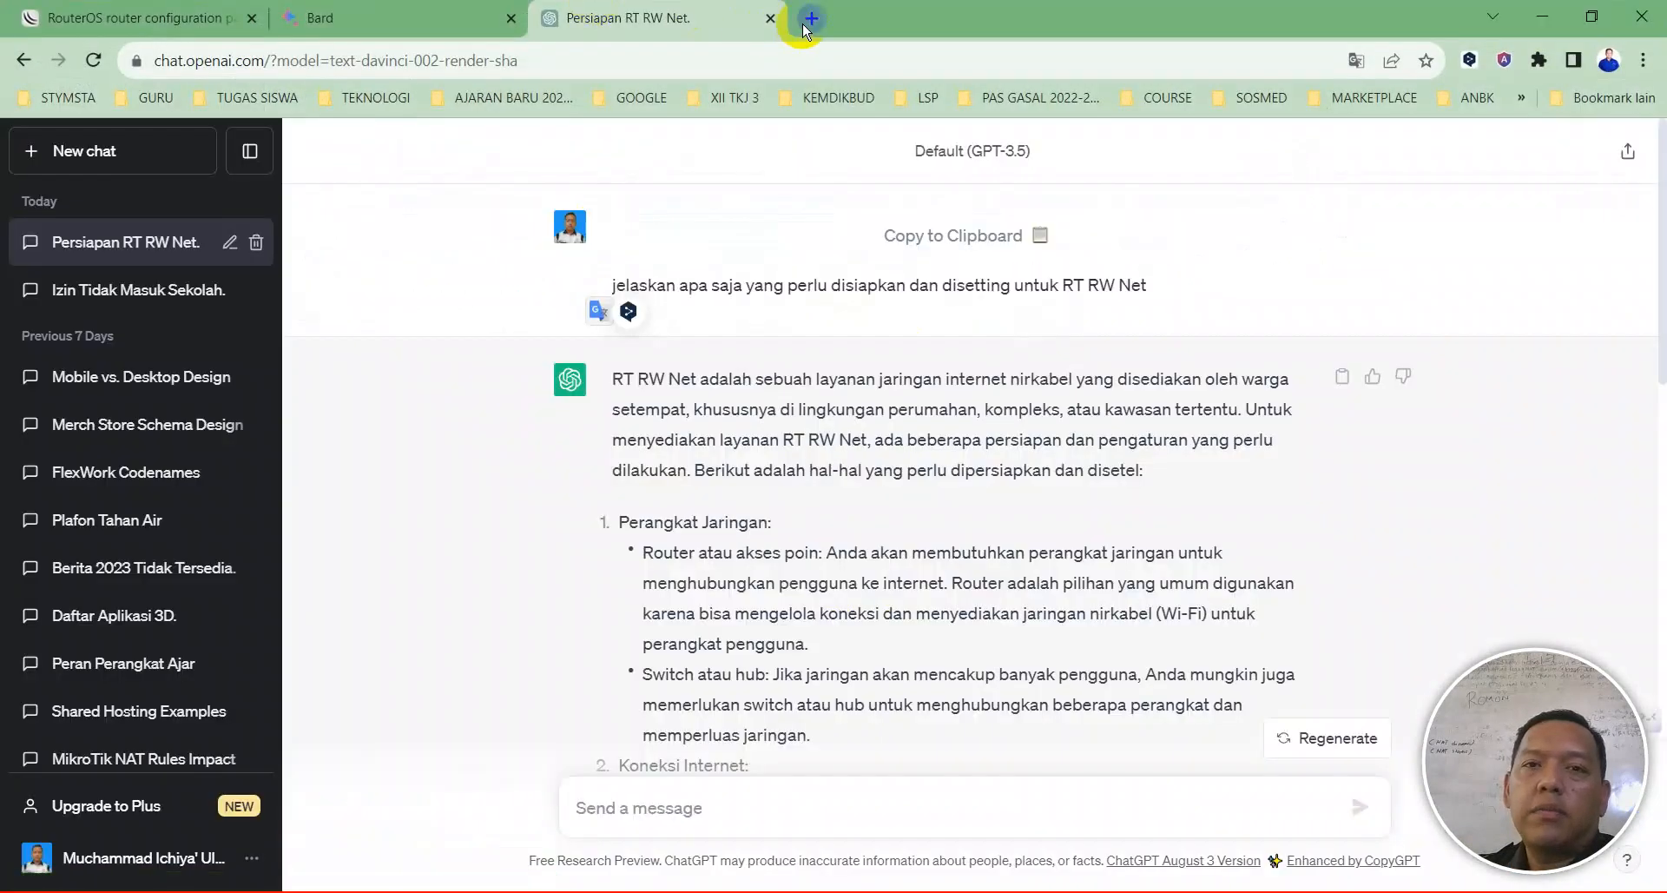
pyautogui.click(805, 19)
pyautogui.write('hacker')
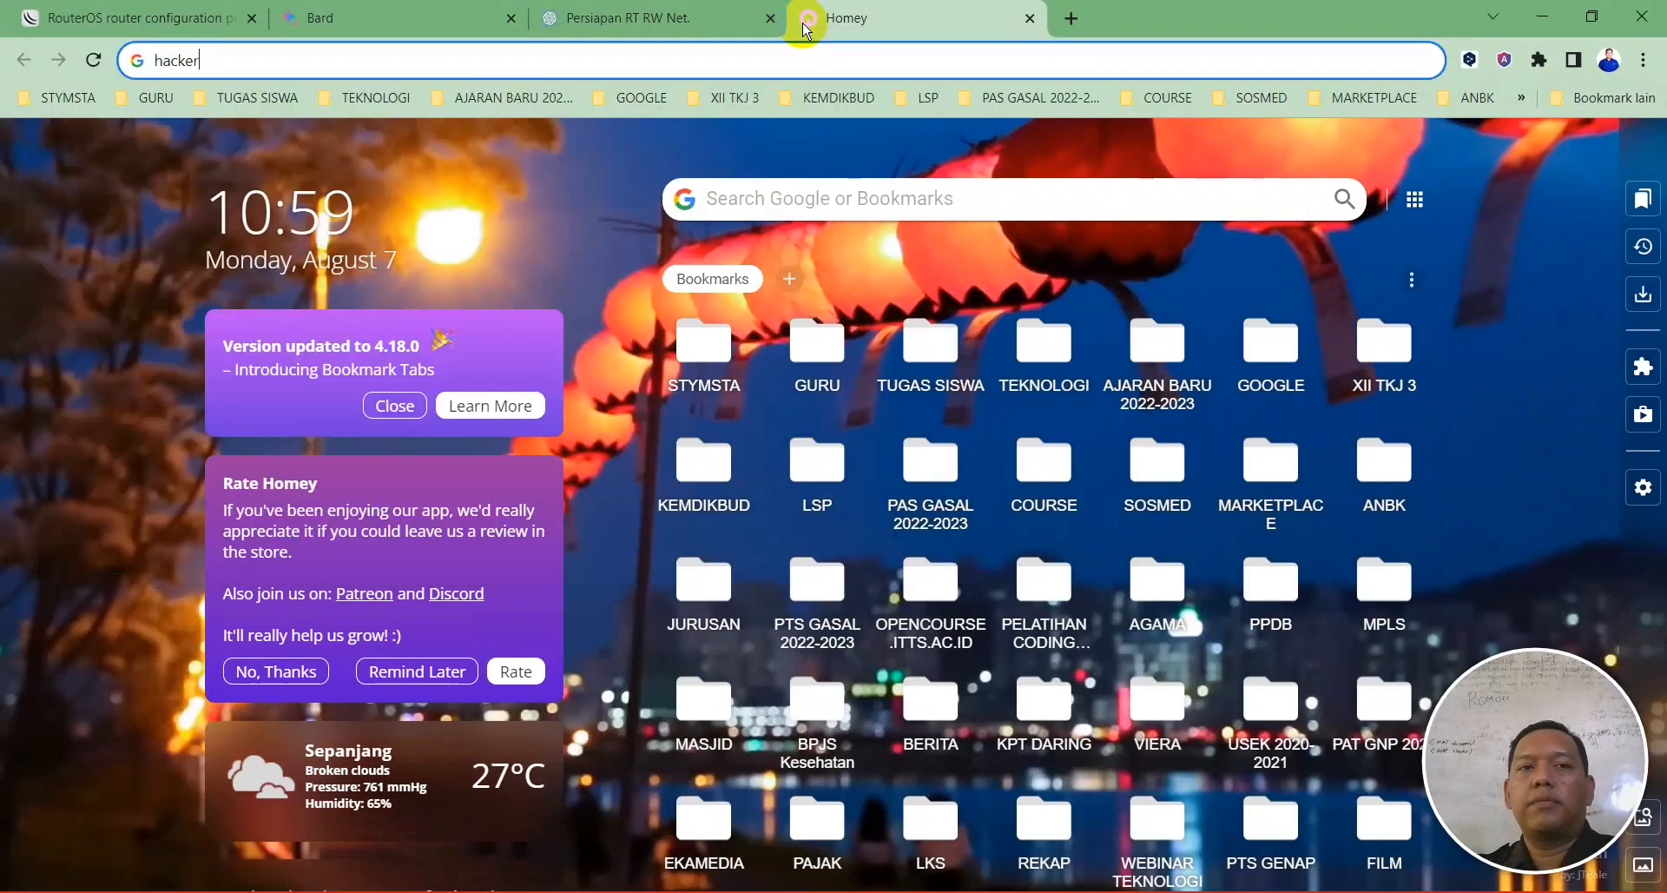
pyautogui.press('Return')
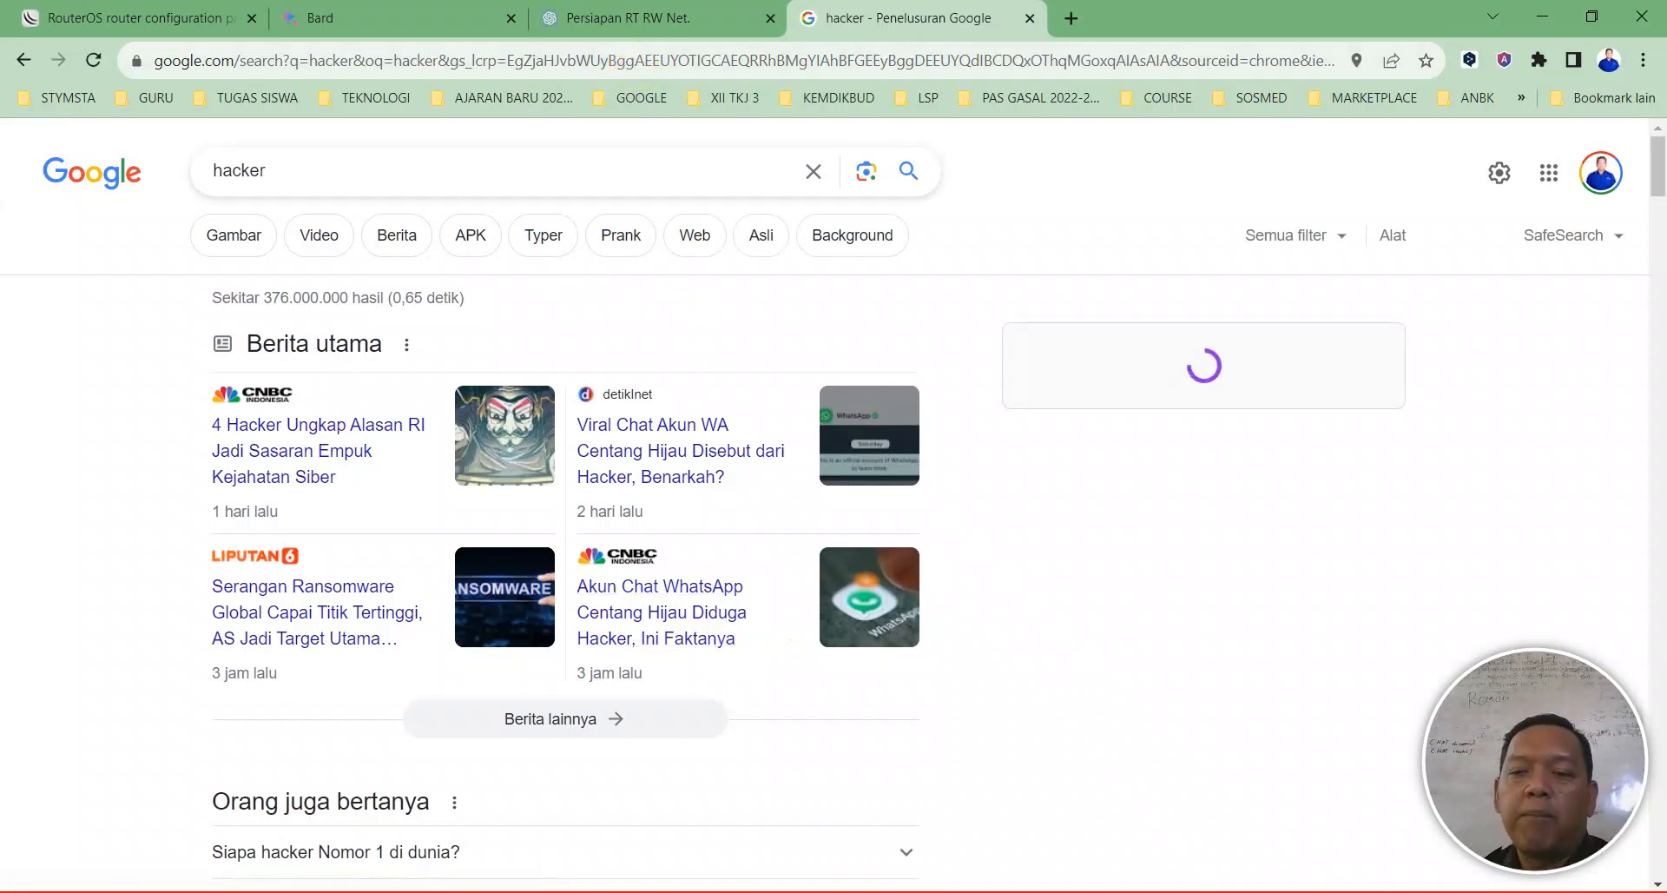
pyautogui.hotkey('alt', 'Tab')
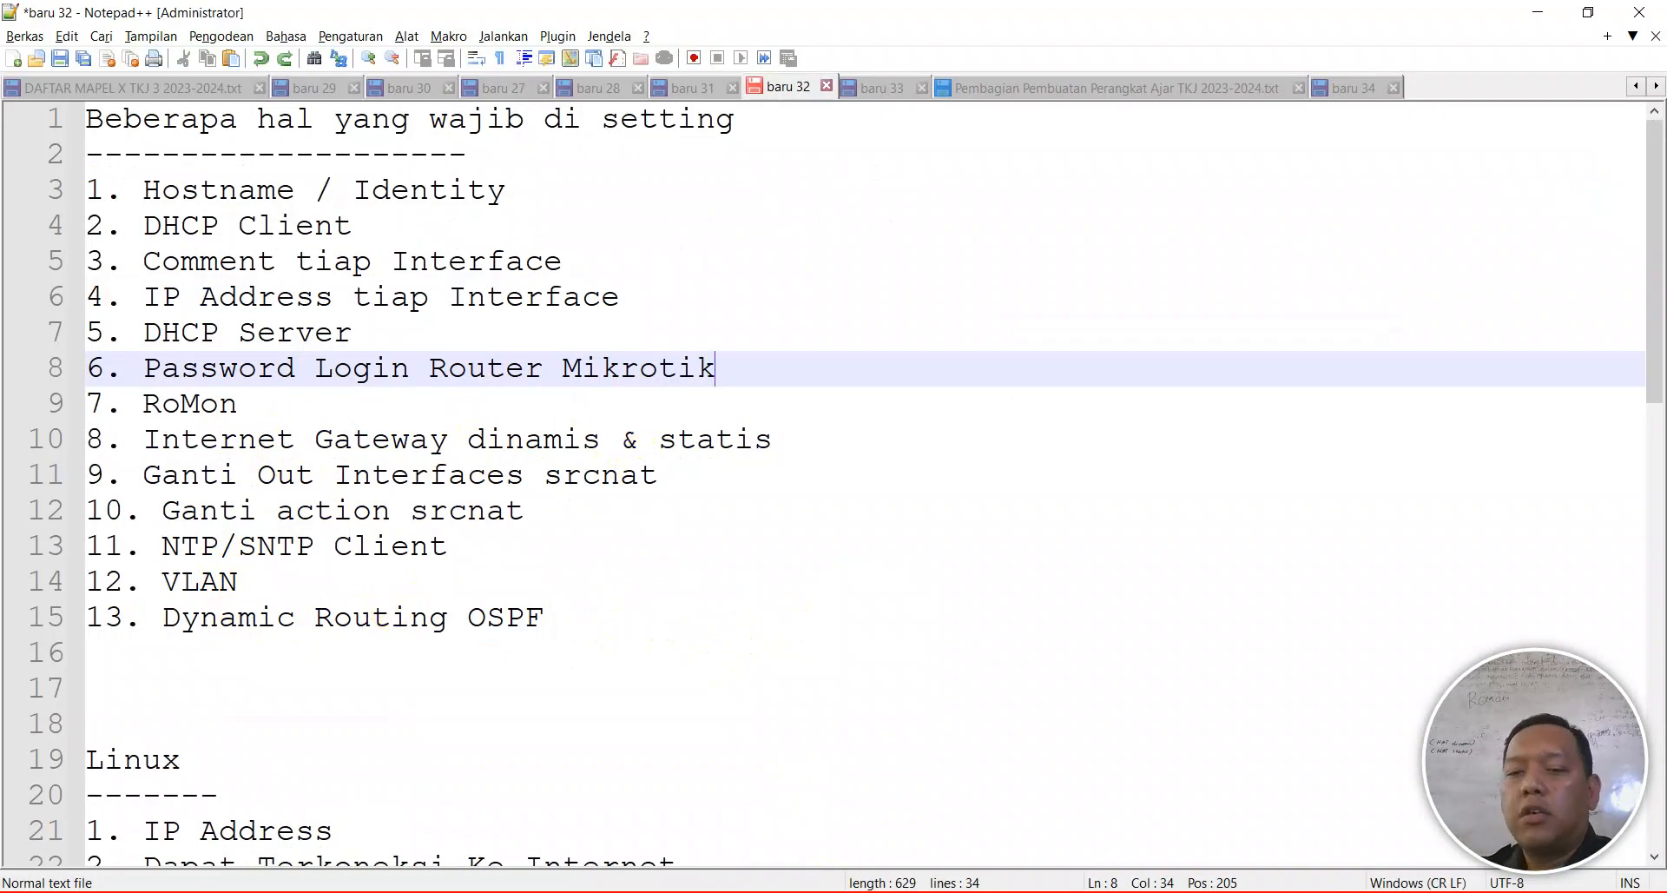
pyautogui.hotkey('alt', 'Tab')
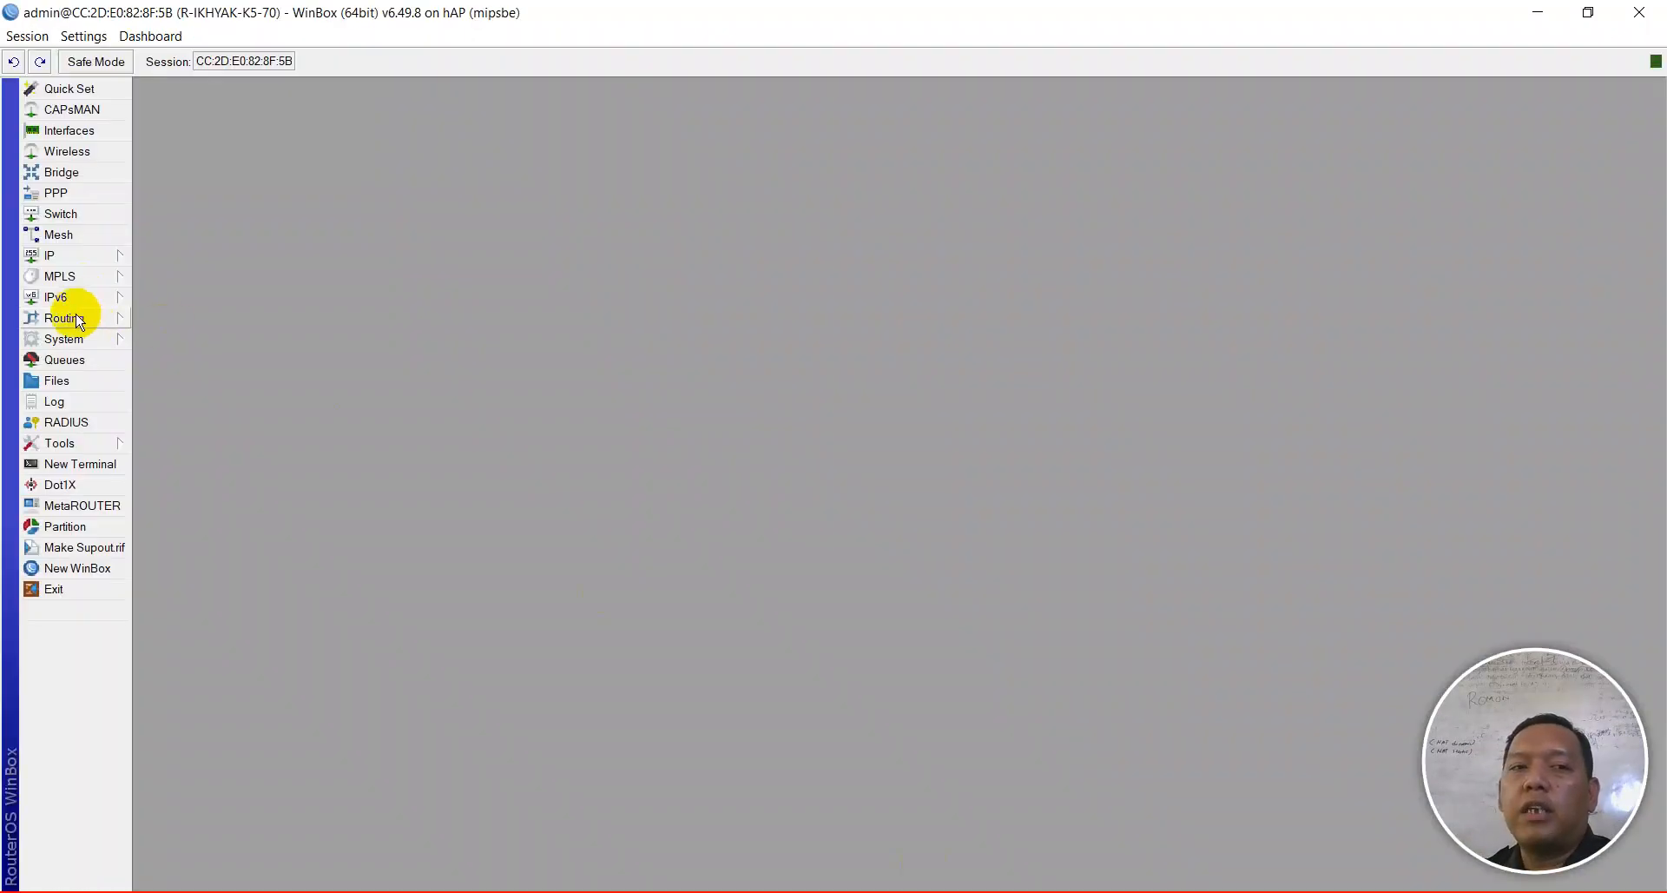
# - Show the IP route list, then the OSPF neighbors, selecting the PC-70 neighbor
pyautogui.click(63, 254)
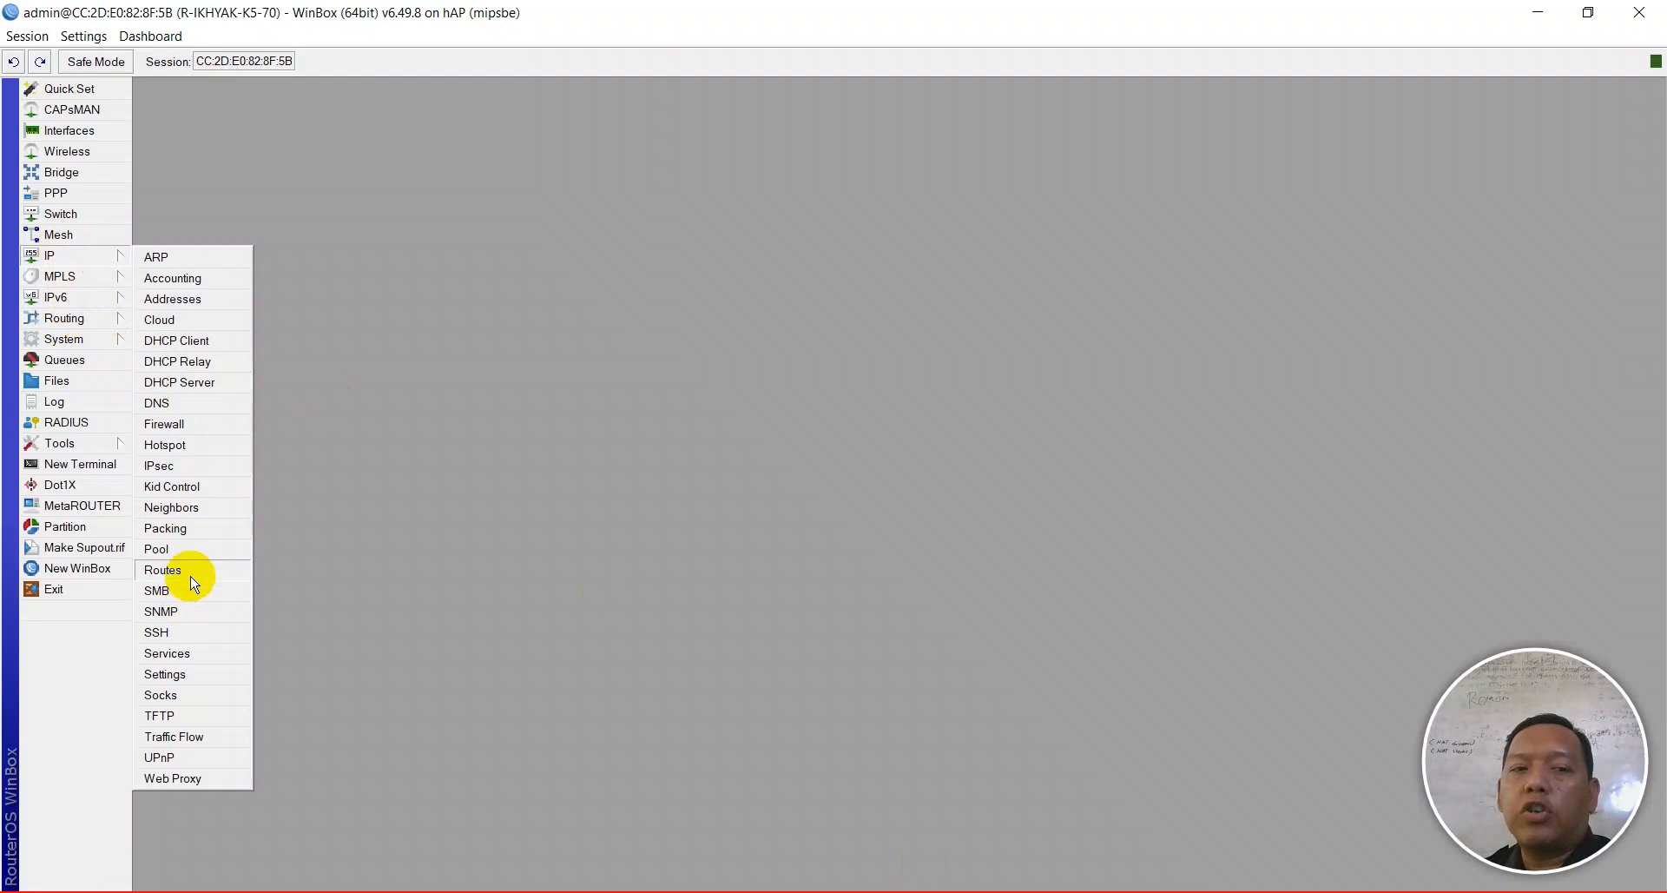
pyautogui.click(191, 577)
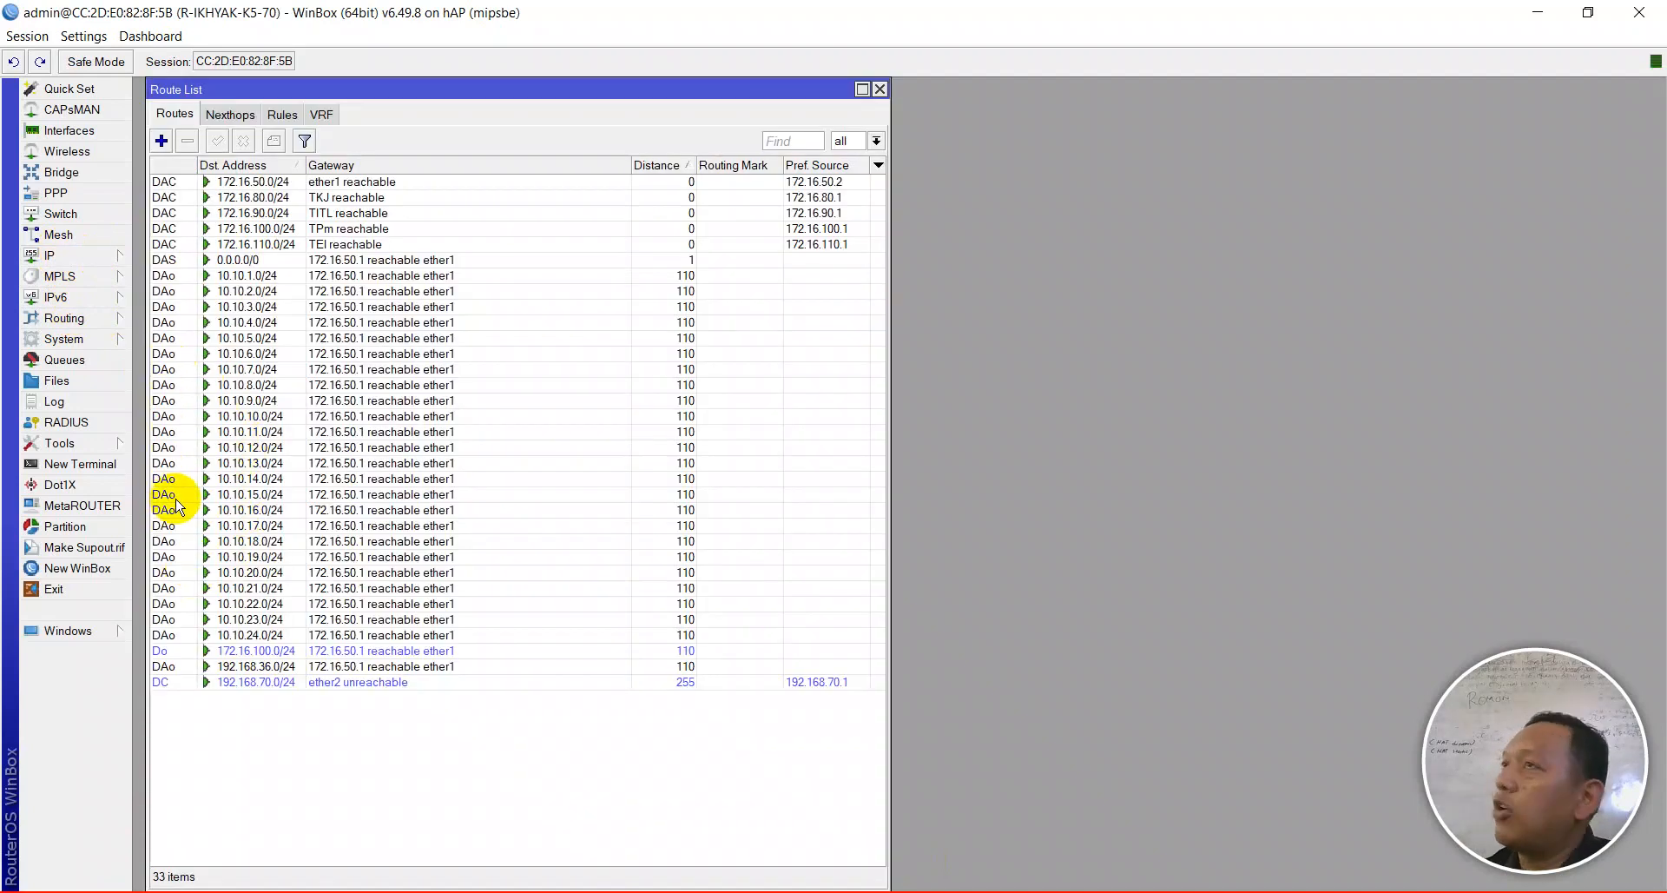
pyautogui.click(63, 318)
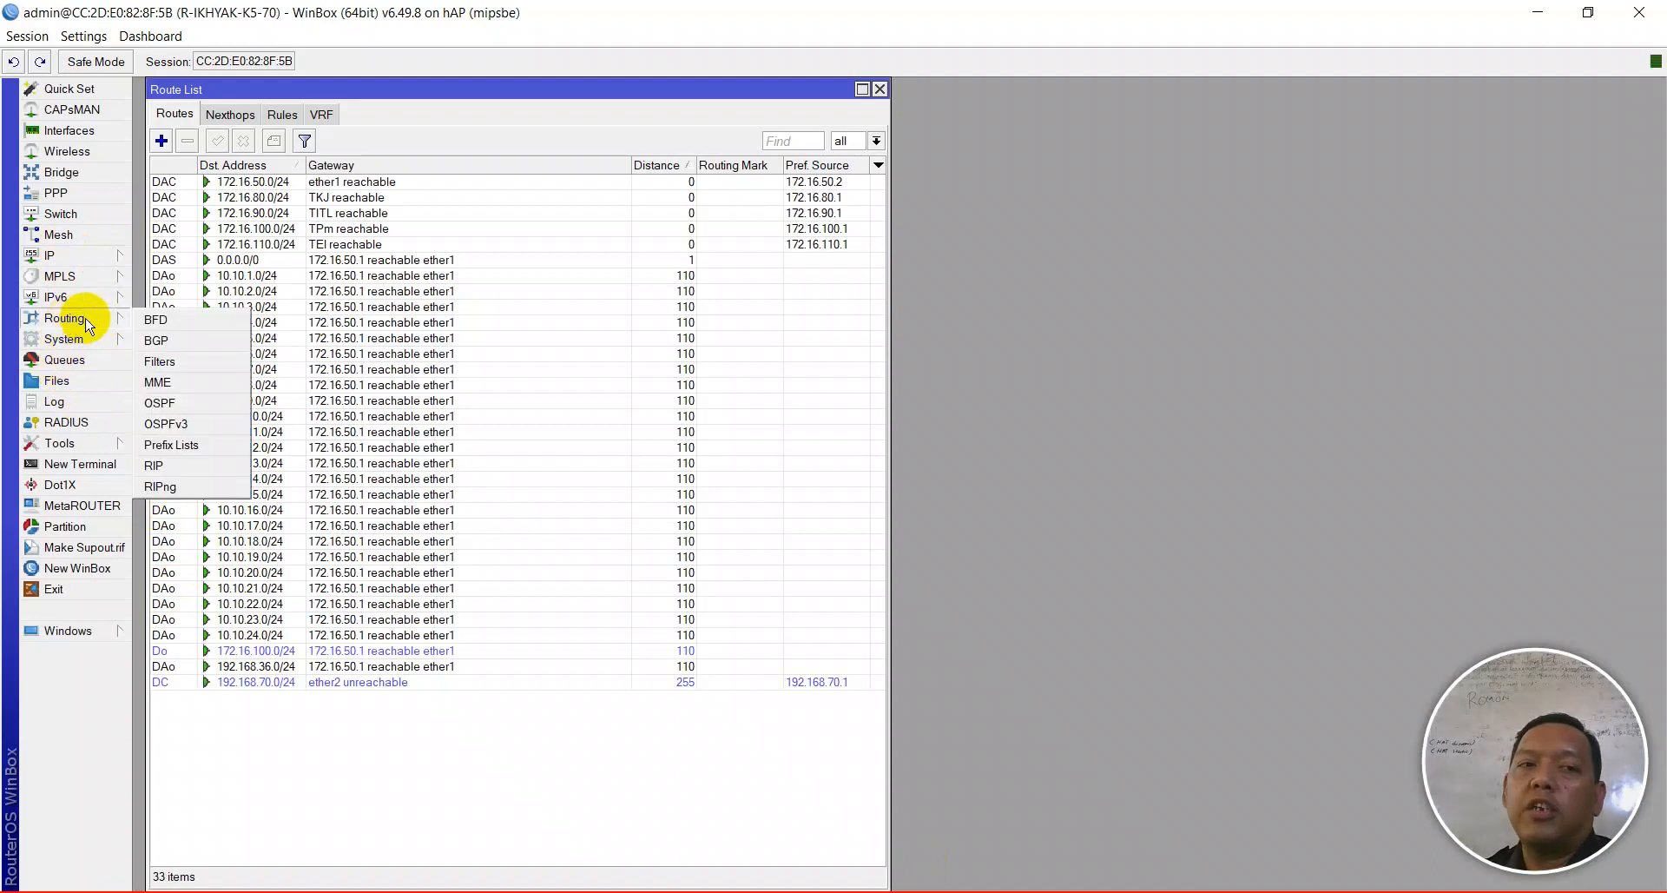
pyautogui.click(173, 404)
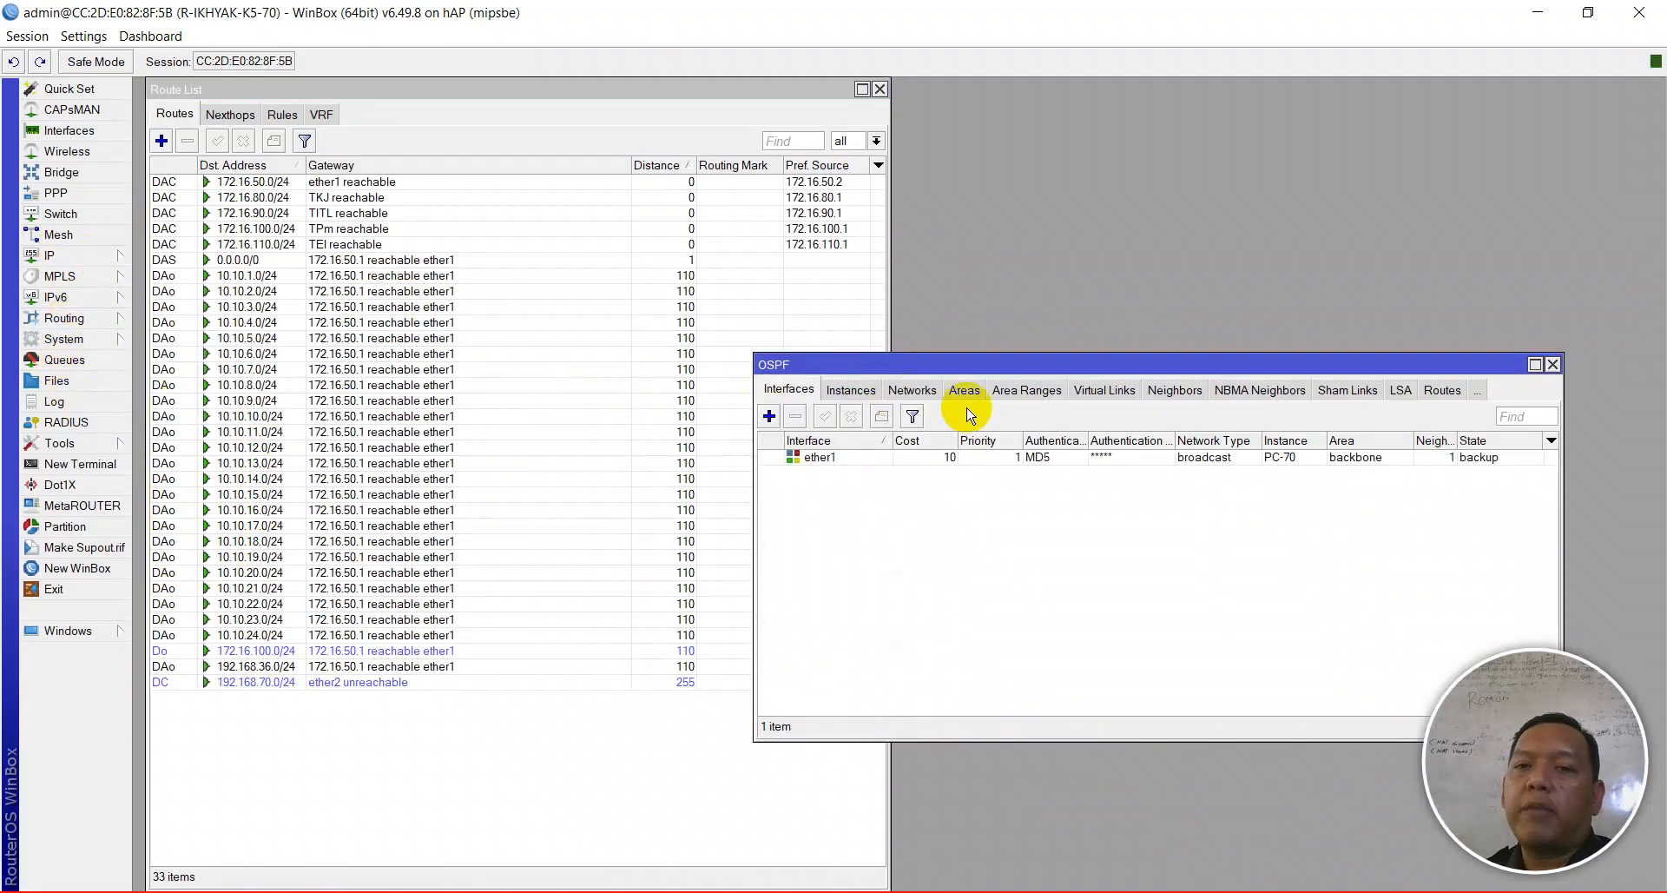
pyautogui.click(1174, 390)
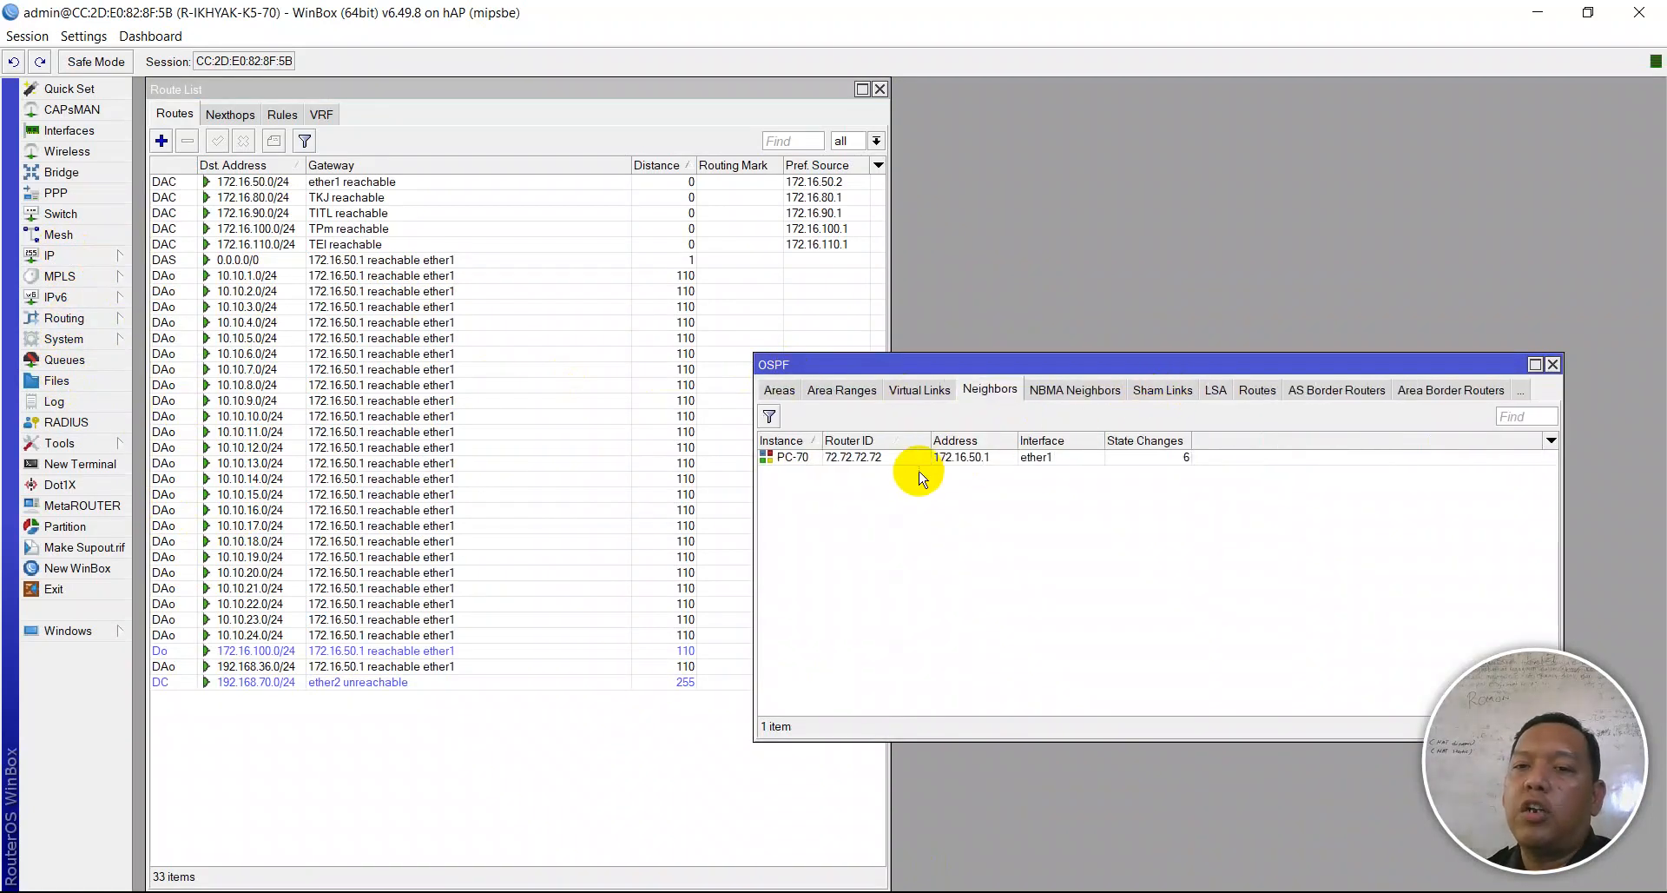
pyautogui.click(784, 460)
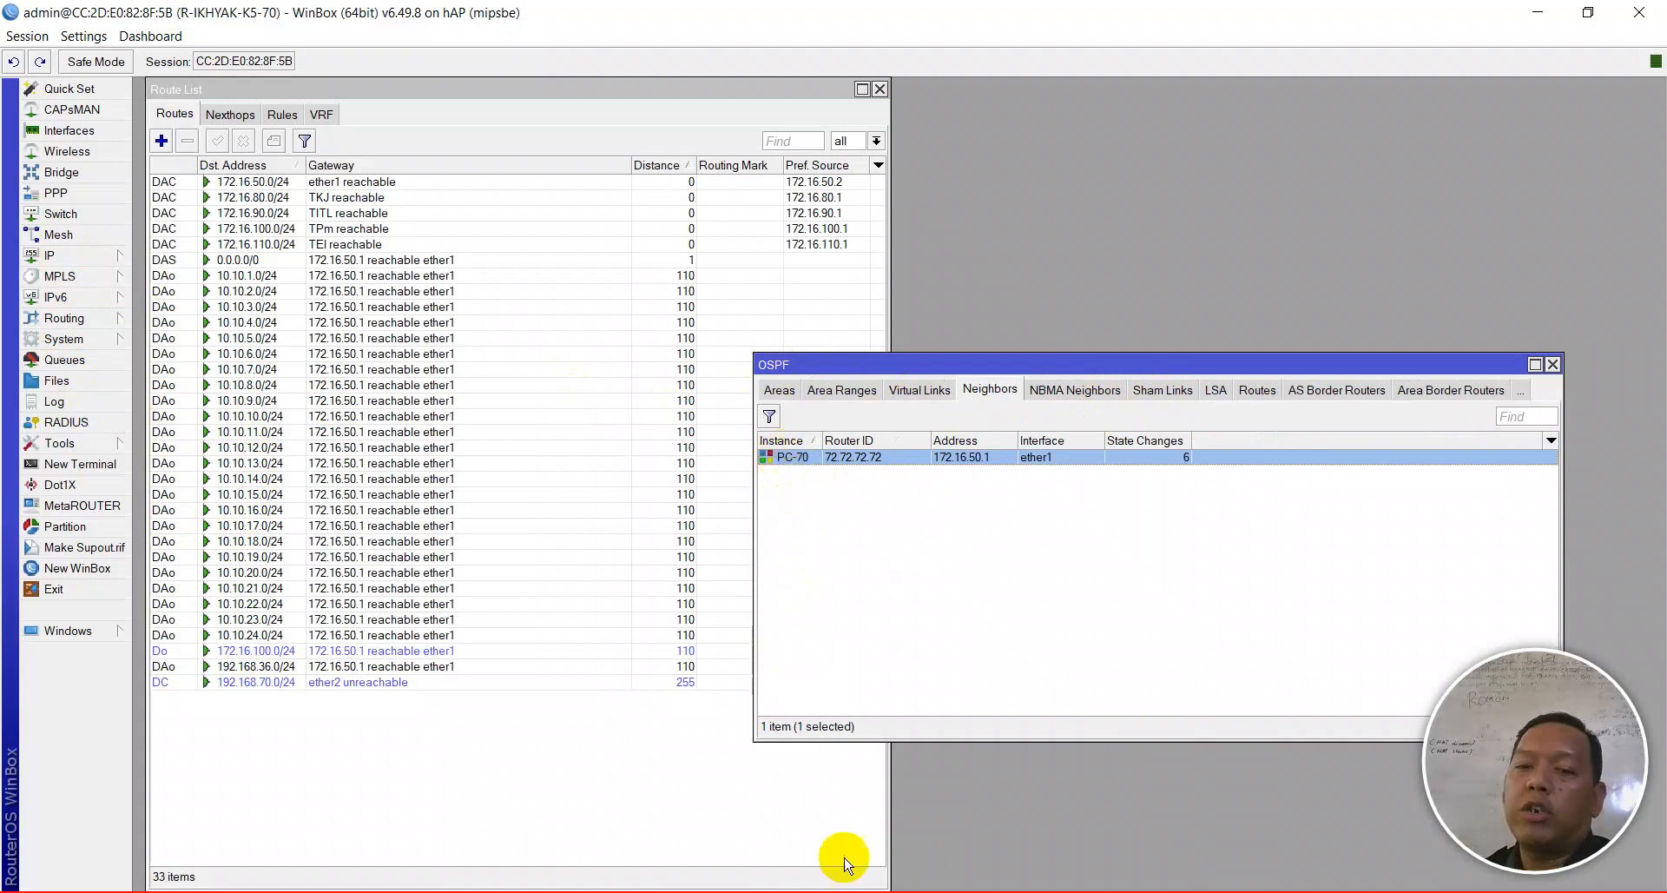
# - Return to the Notepad++ checklist at the Dynamic Routing OSPF item
pyautogui.hotkey('alt', 'Tab')
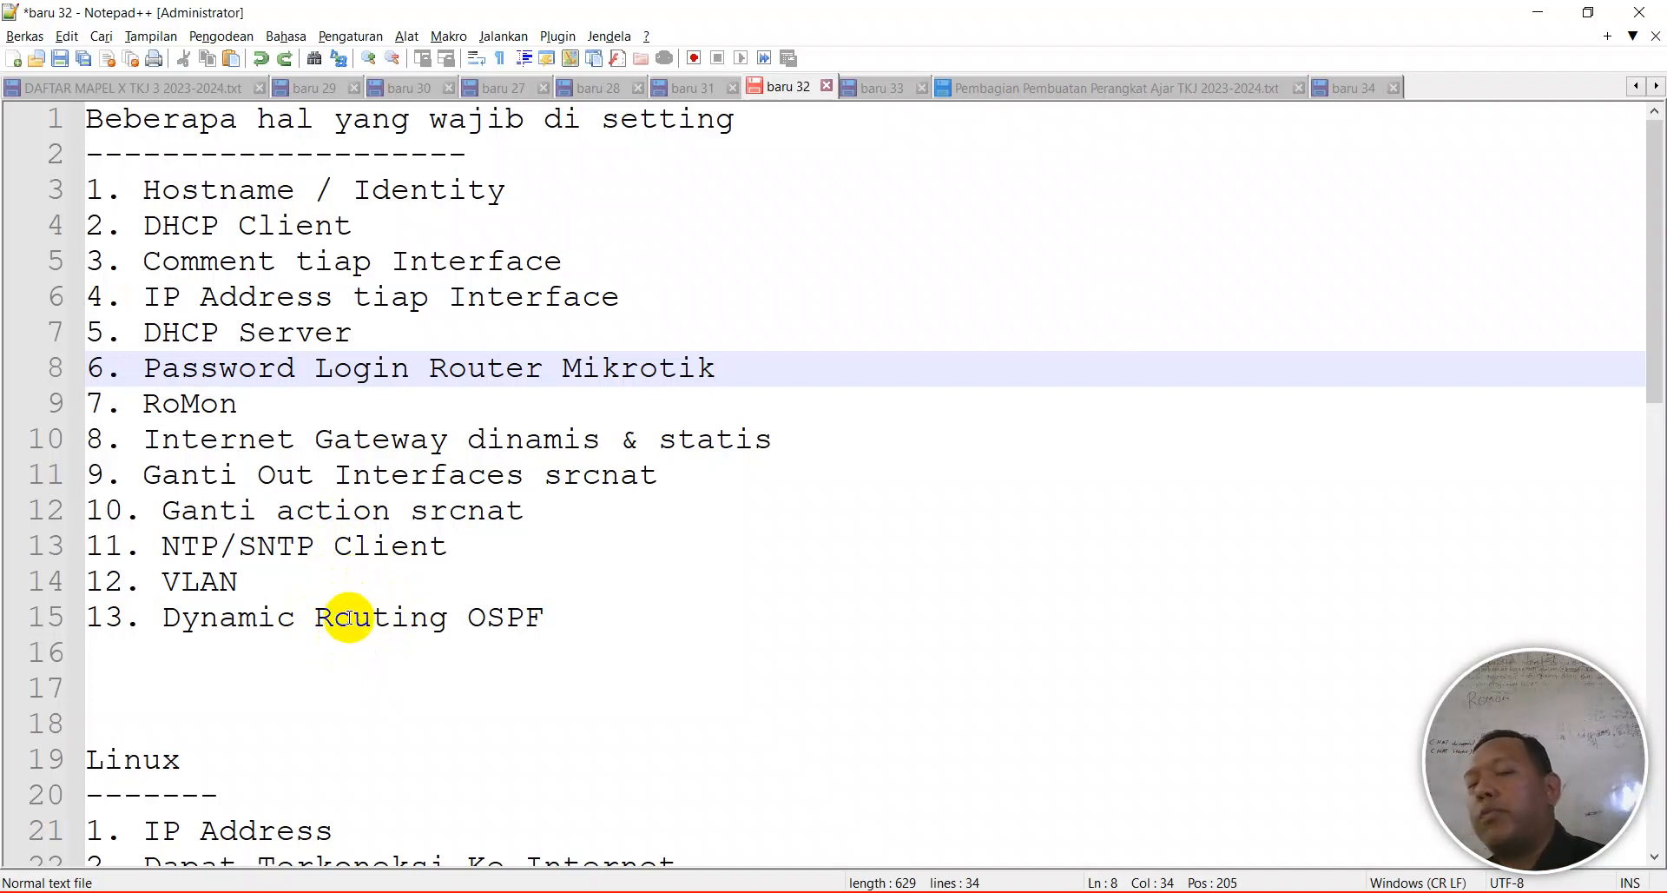
pyautogui.click(363, 687)
pyautogui.click(504, 617)
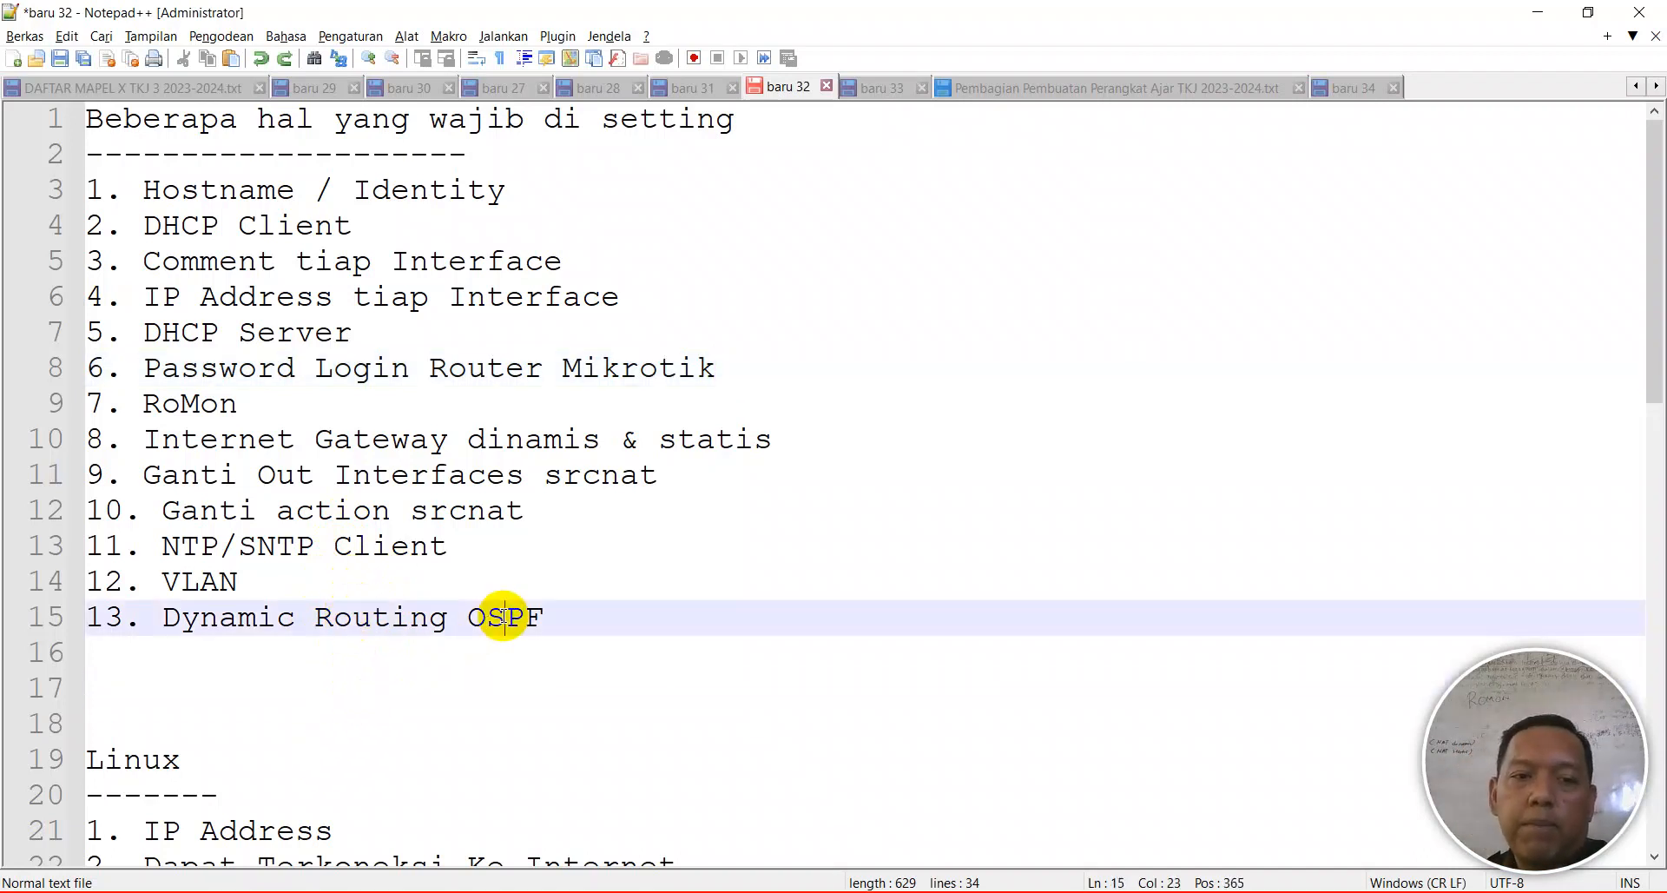